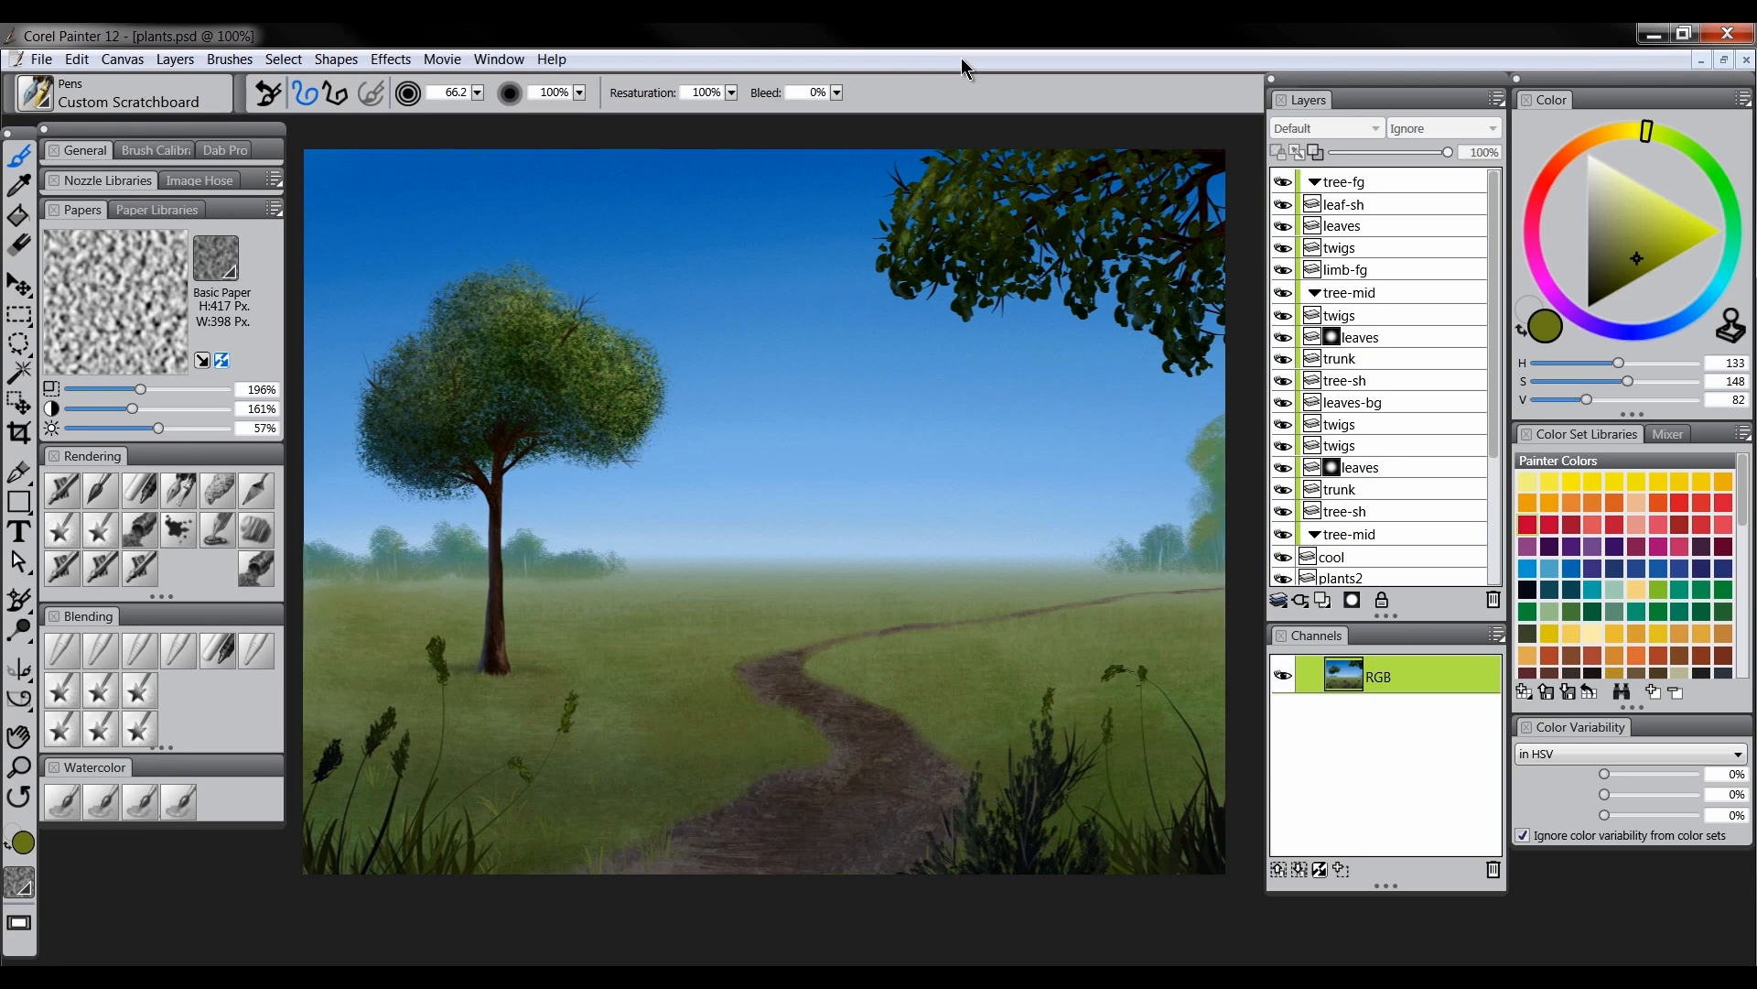
# Bring up the sky painting plants-new.psd and add a new layer named horizon above the canvas
pyautogui.click(51, 64)
pyautogui.click(75, 194)
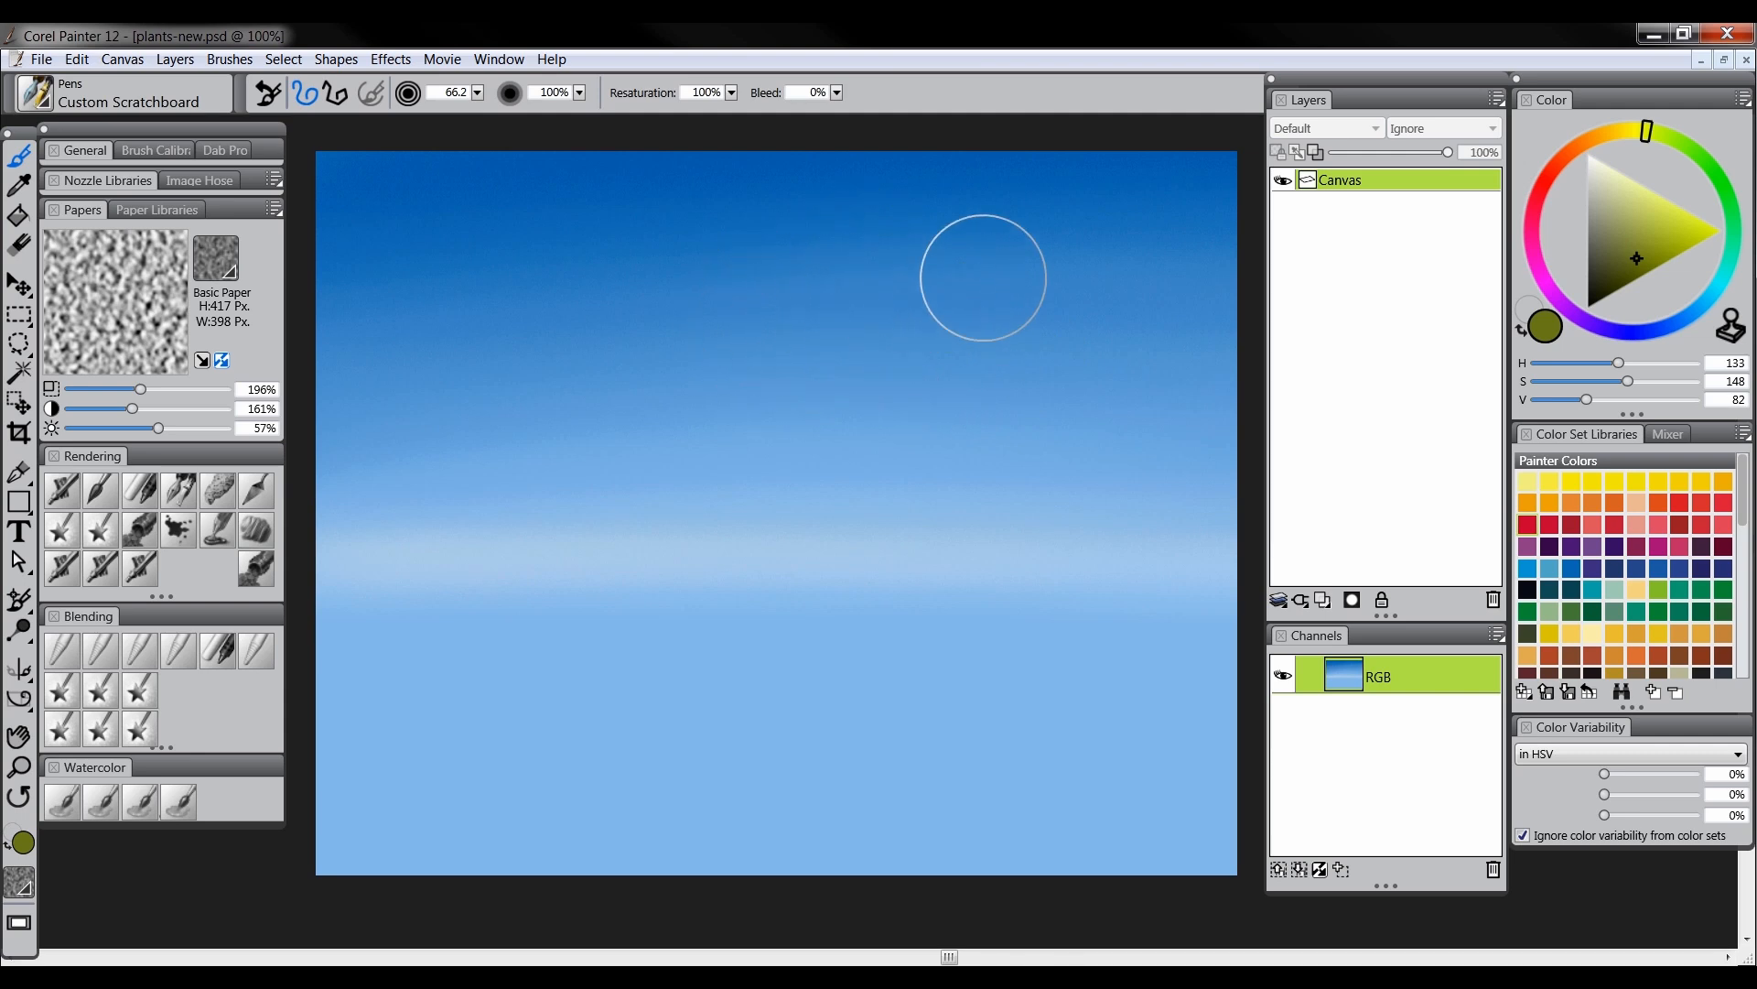
pyautogui.click(1324, 602)
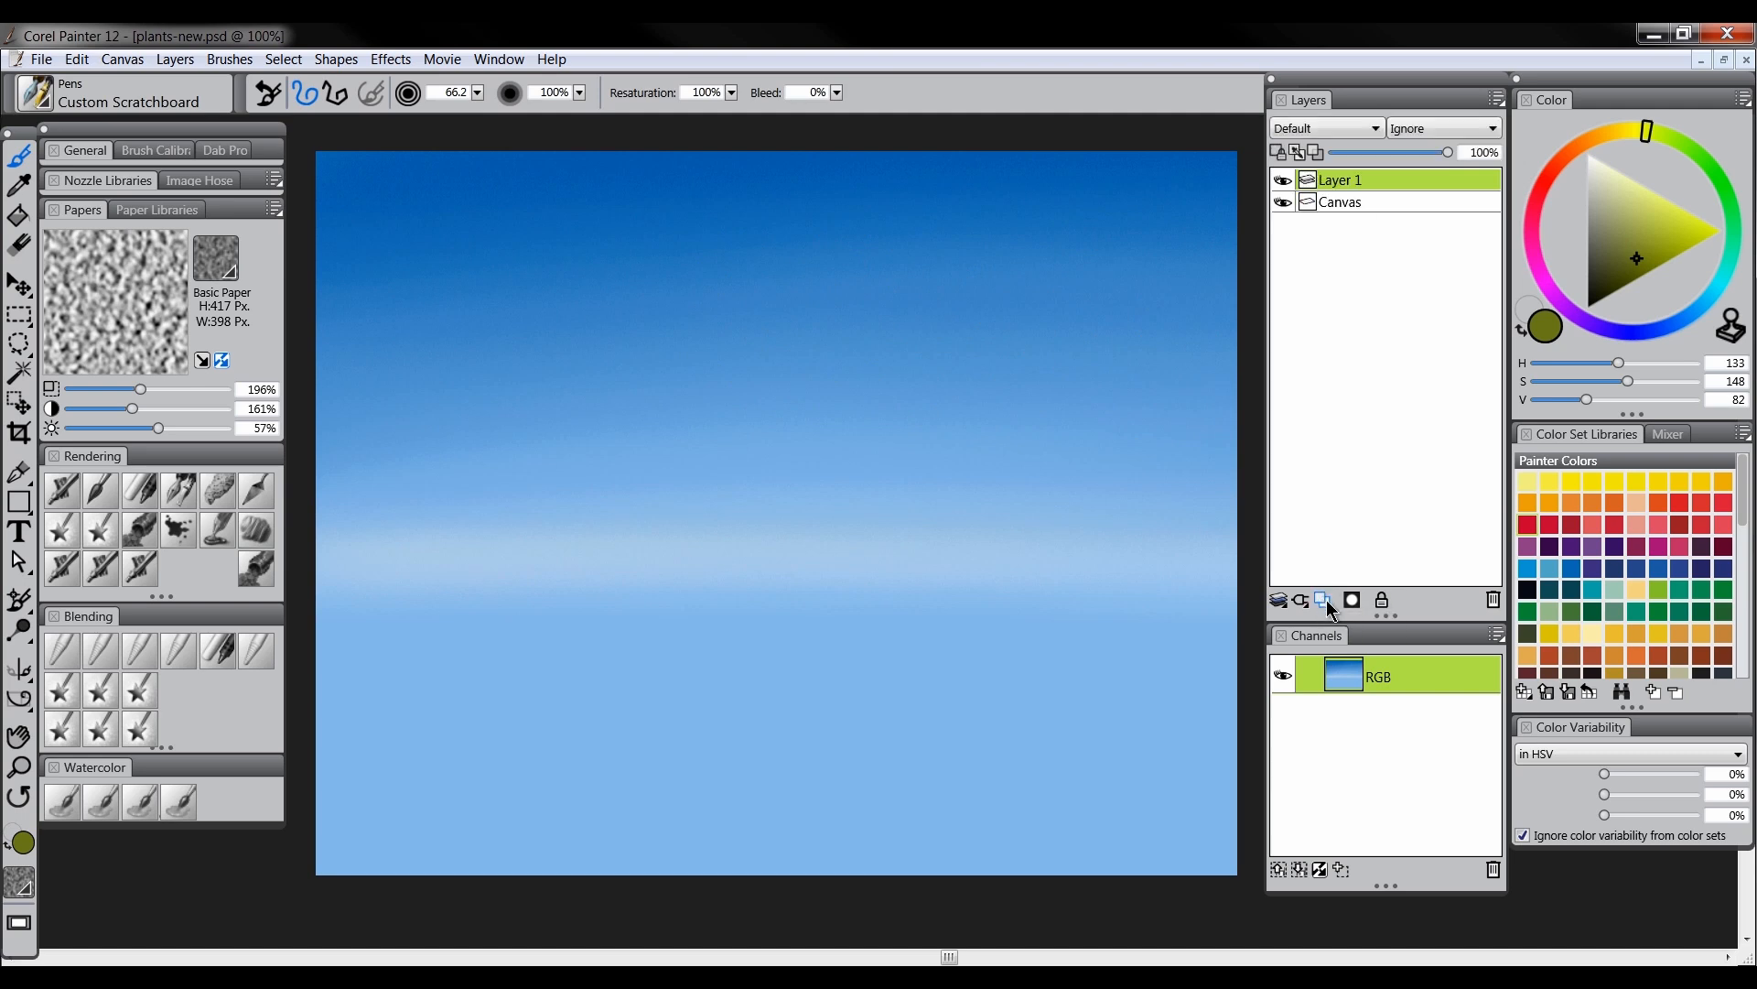
pyautogui.doubleClick(1337, 179)
pyautogui.write('horizon')
pyautogui.press('Return')
# Paint a level olive-green band across the full canvas width at the horizon with the Digital Airbrush
pyautogui.moveTo(575, 566); pyautogui.dragTo(583, 567)
pyautogui.click(63, 491)
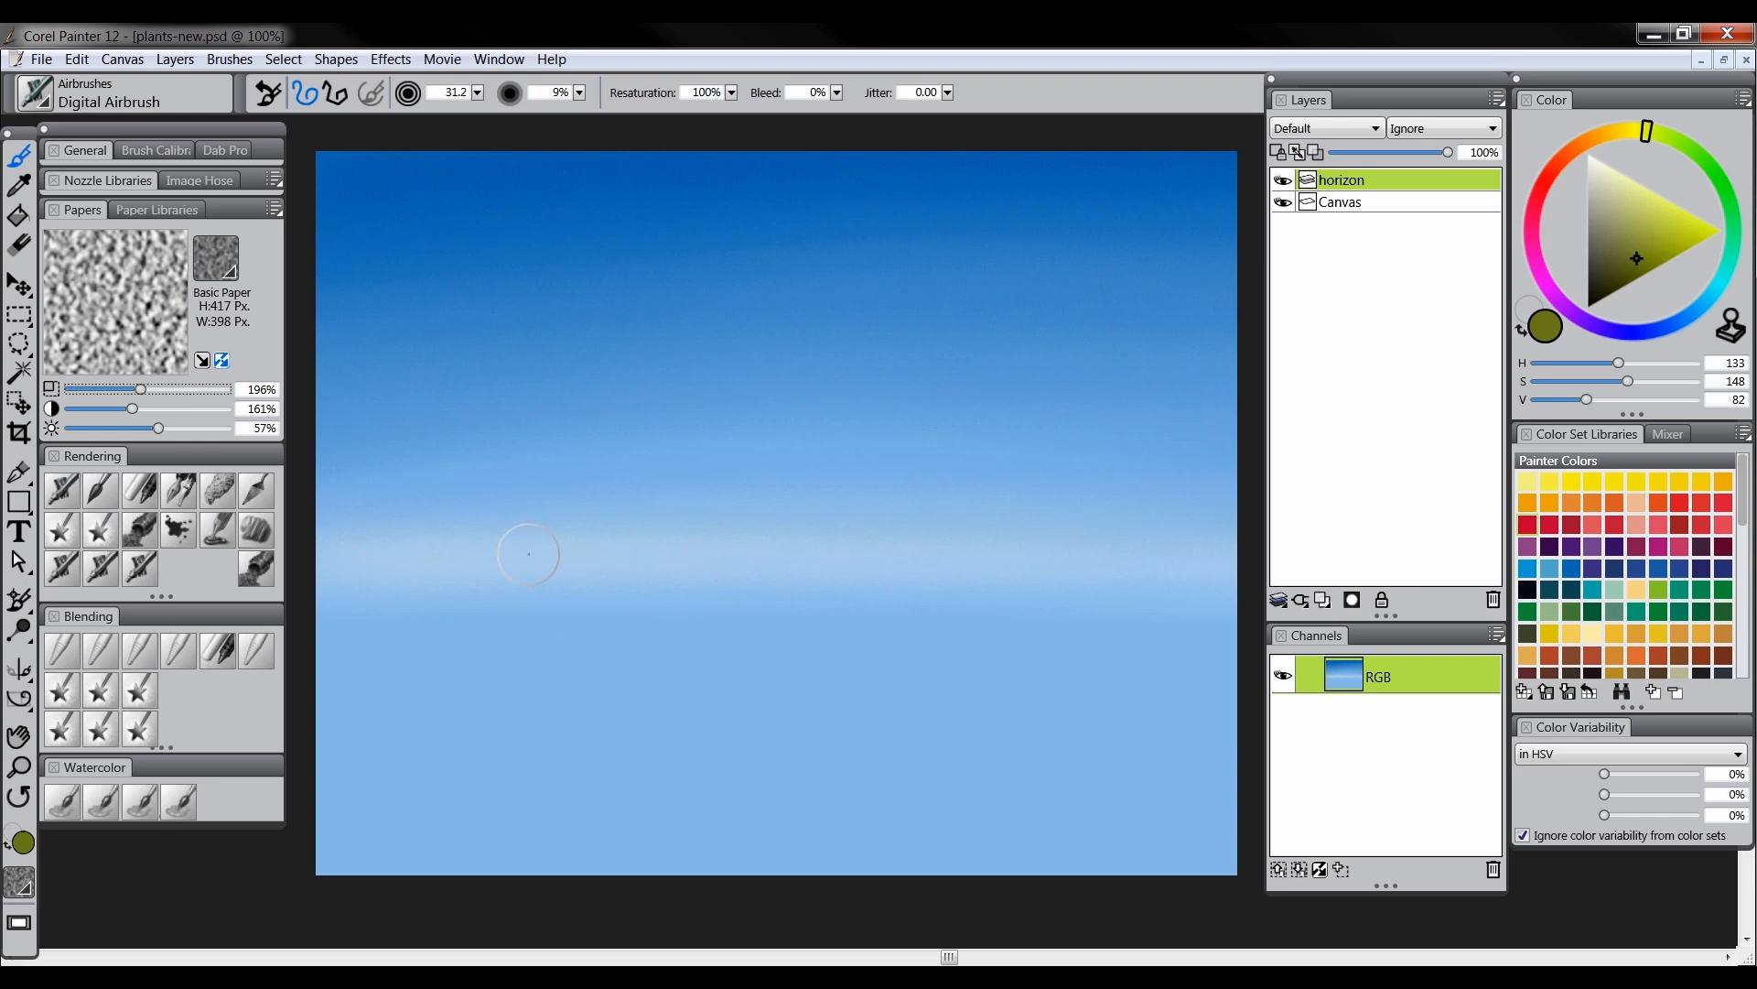
pyautogui.press('Tab')
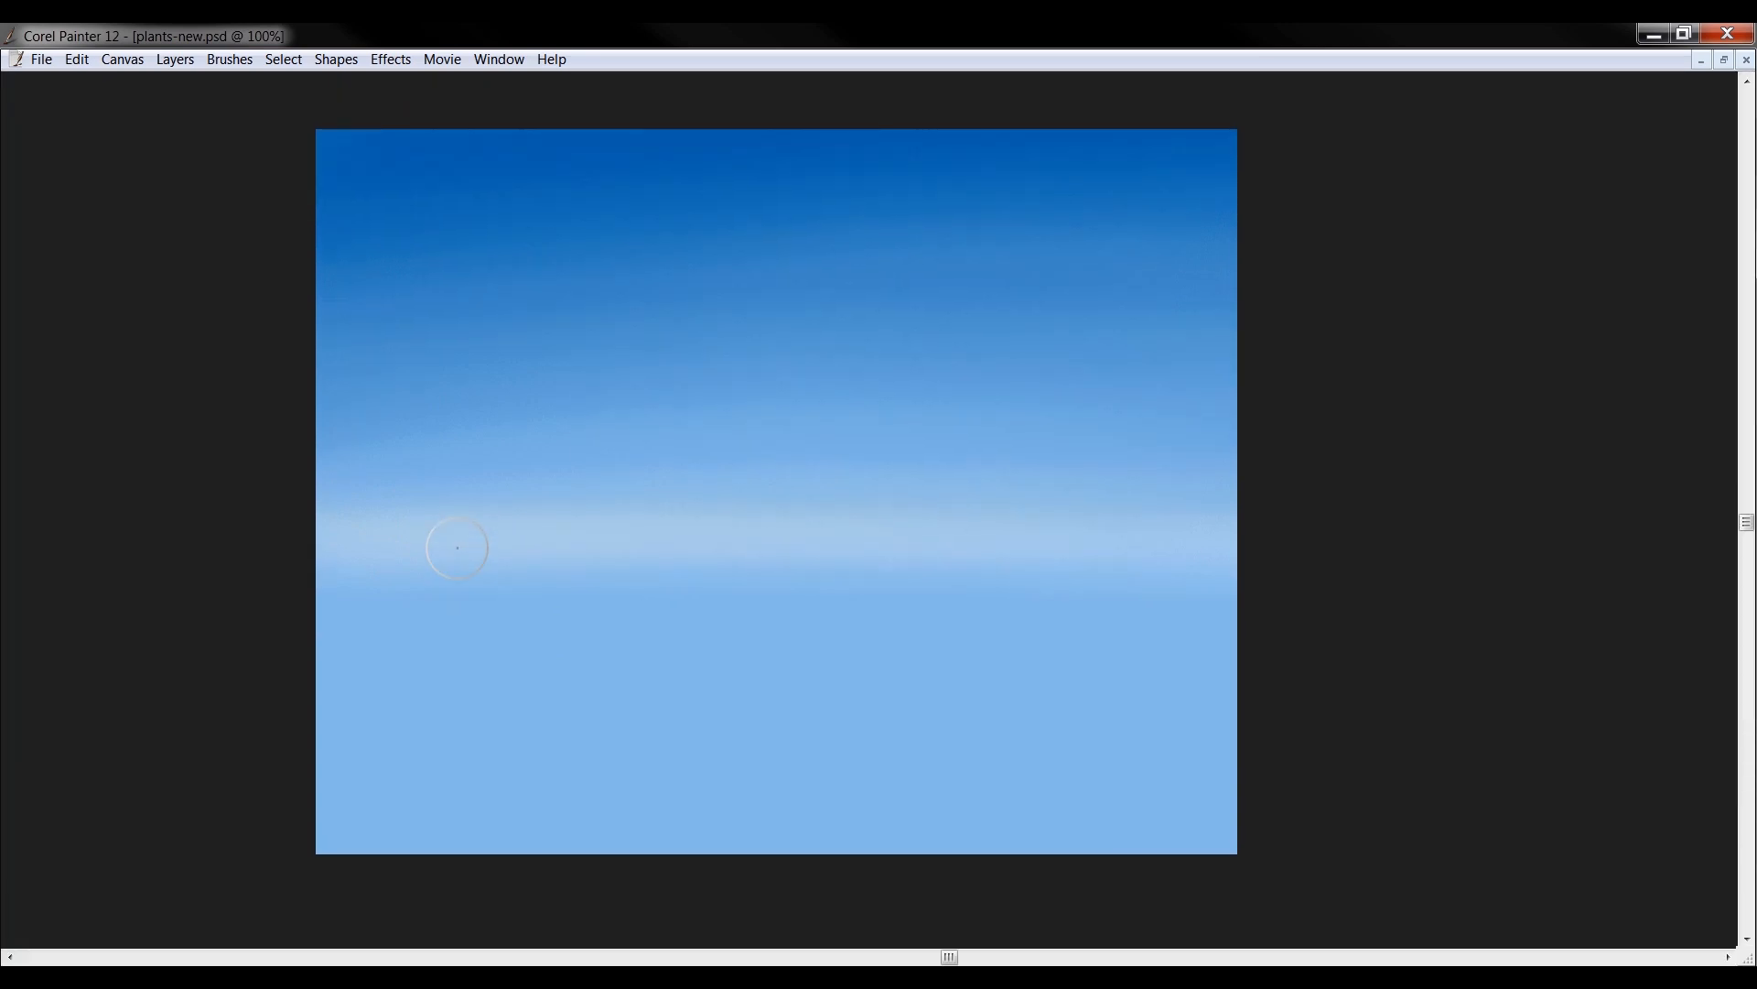
pyautogui.press('Tab')
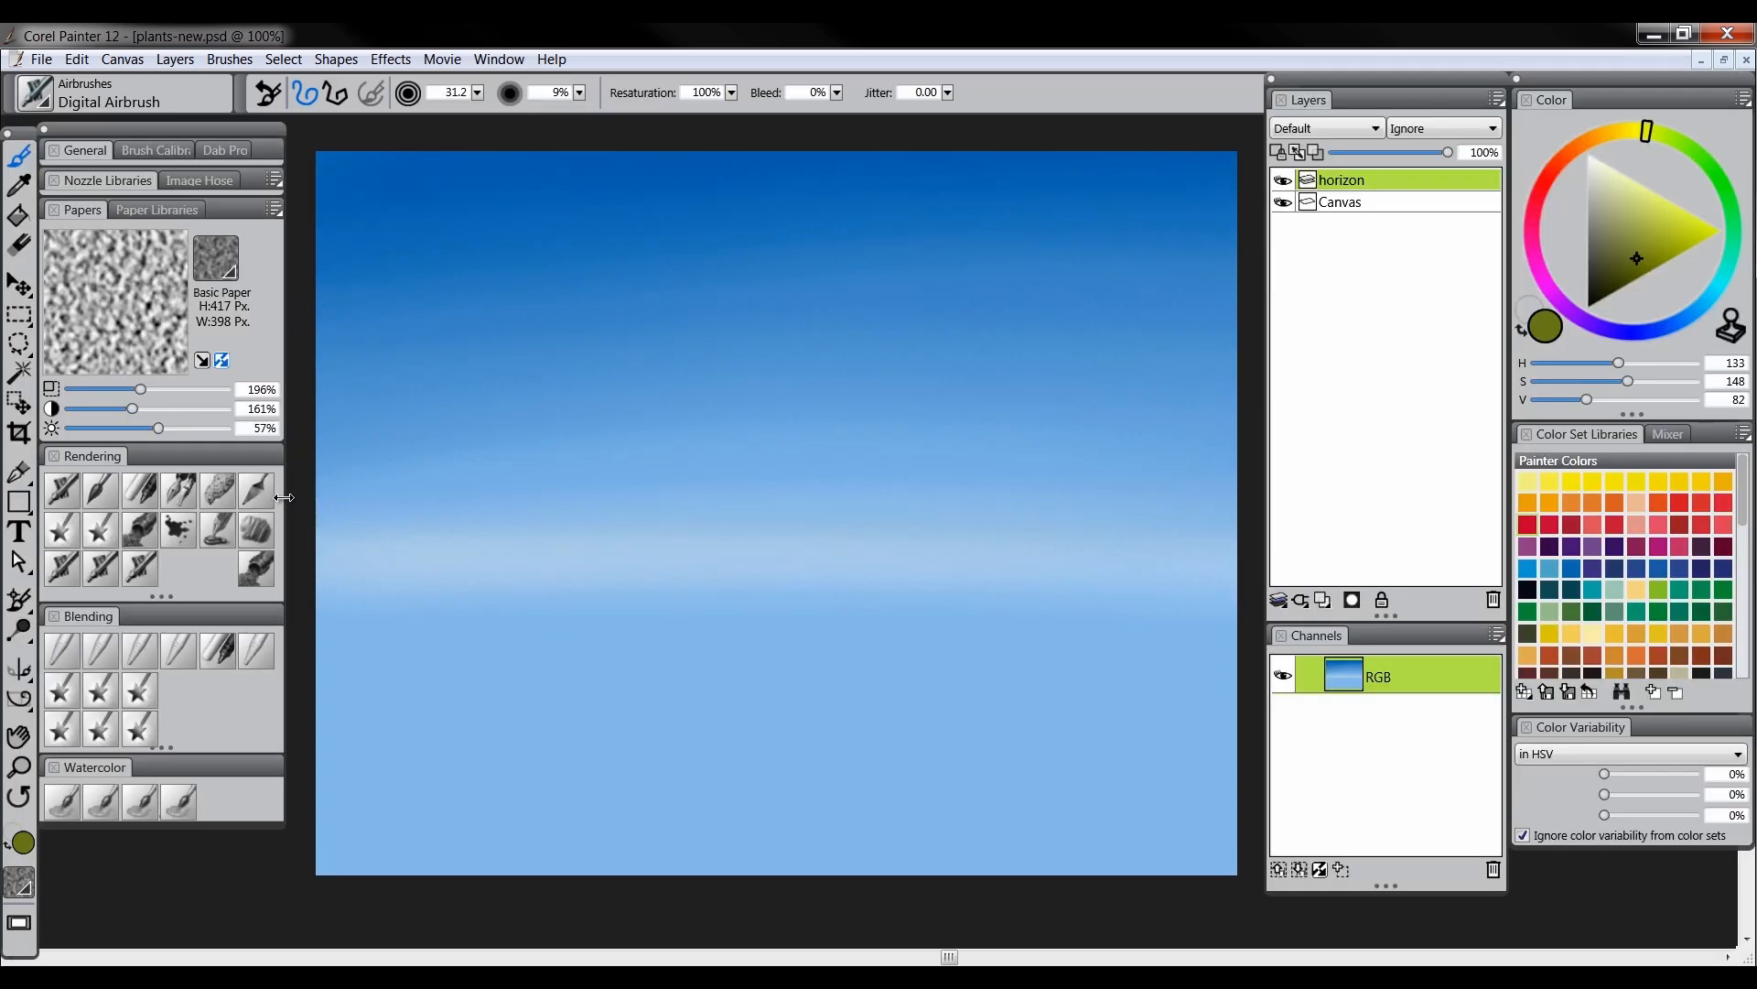
pyautogui.moveTo(283, 494)
pyautogui.mouseDown()
pyautogui.moveTo(413, 513)
pyautogui.moveTo(273, 516)
pyautogui.mouseUp()
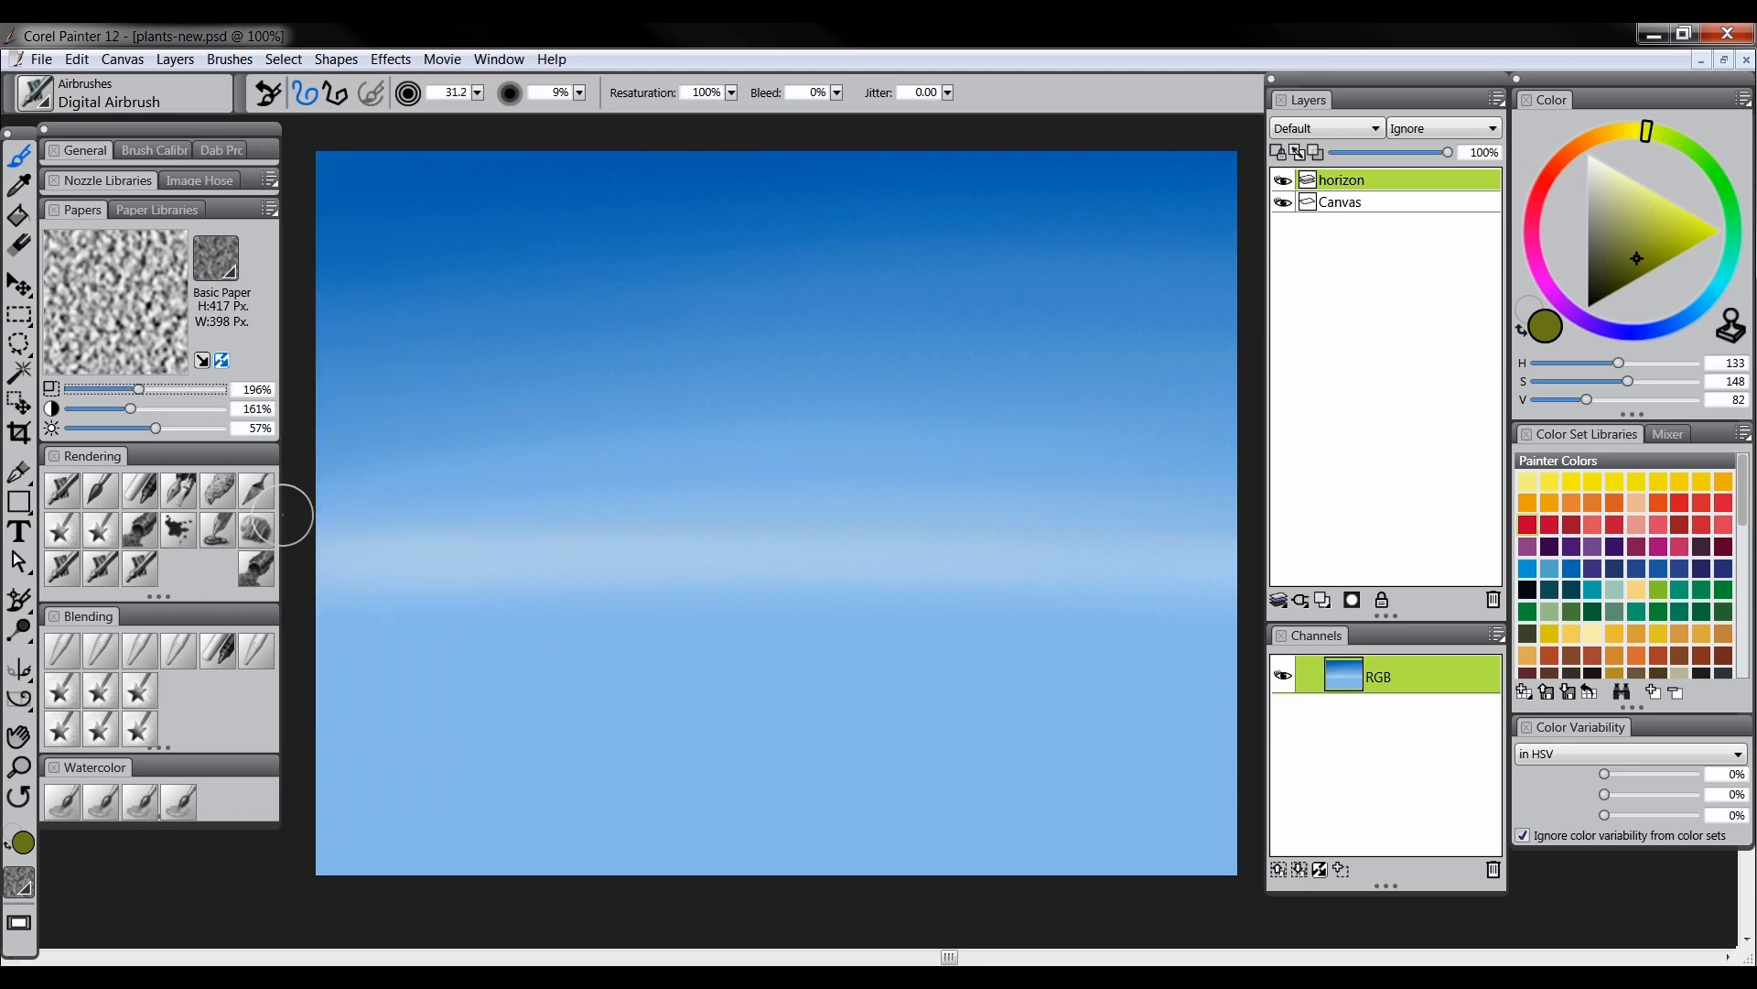
pyautogui.press('Tab')
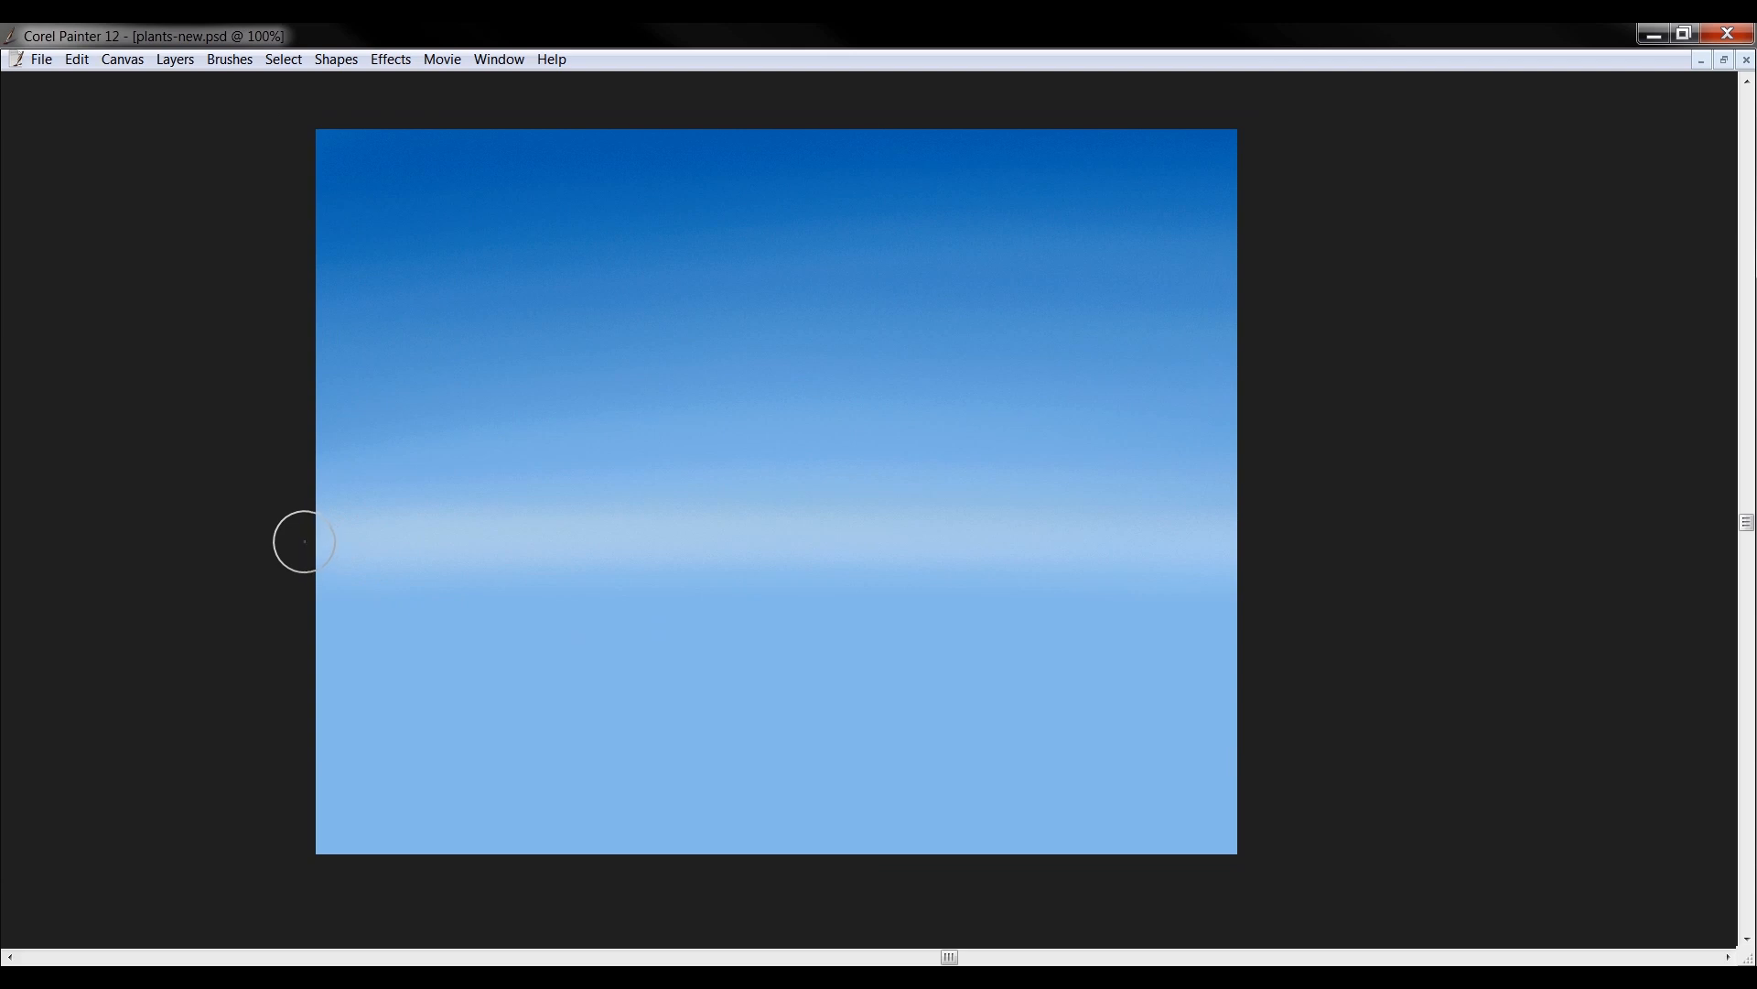
pyautogui.moveTo(283, 545)
pyautogui.mouseDown()
pyautogui.moveTo(1314, 586)
pyautogui.moveTo(193, 536)
pyautogui.moveTo(717, 579)
pyautogui.moveTo(1261, 584)
pyautogui.moveTo(307, 595)
pyautogui.moveTo(1168, 611)
pyautogui.moveTo(256, 595)
pyautogui.mouseUp()
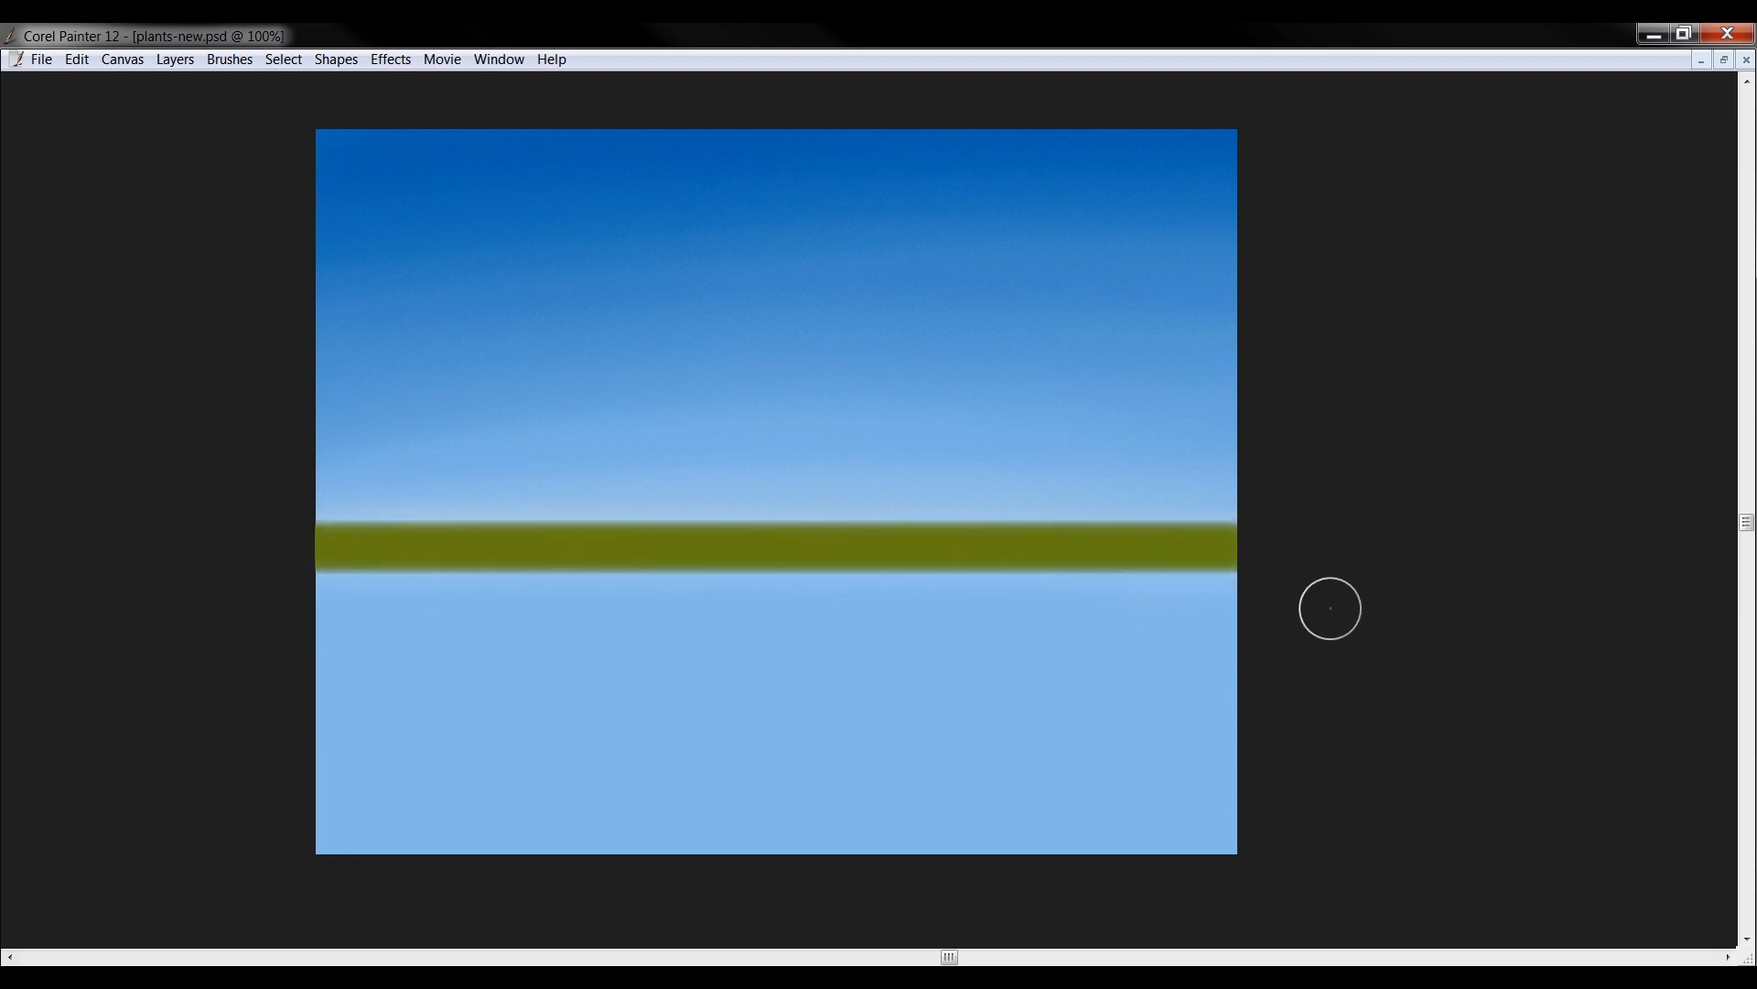
# Fill the ground from the horizon band down to the canvas's lower edge in olive green with the Custom Scratchboard pen
pyautogui.press('Tab')
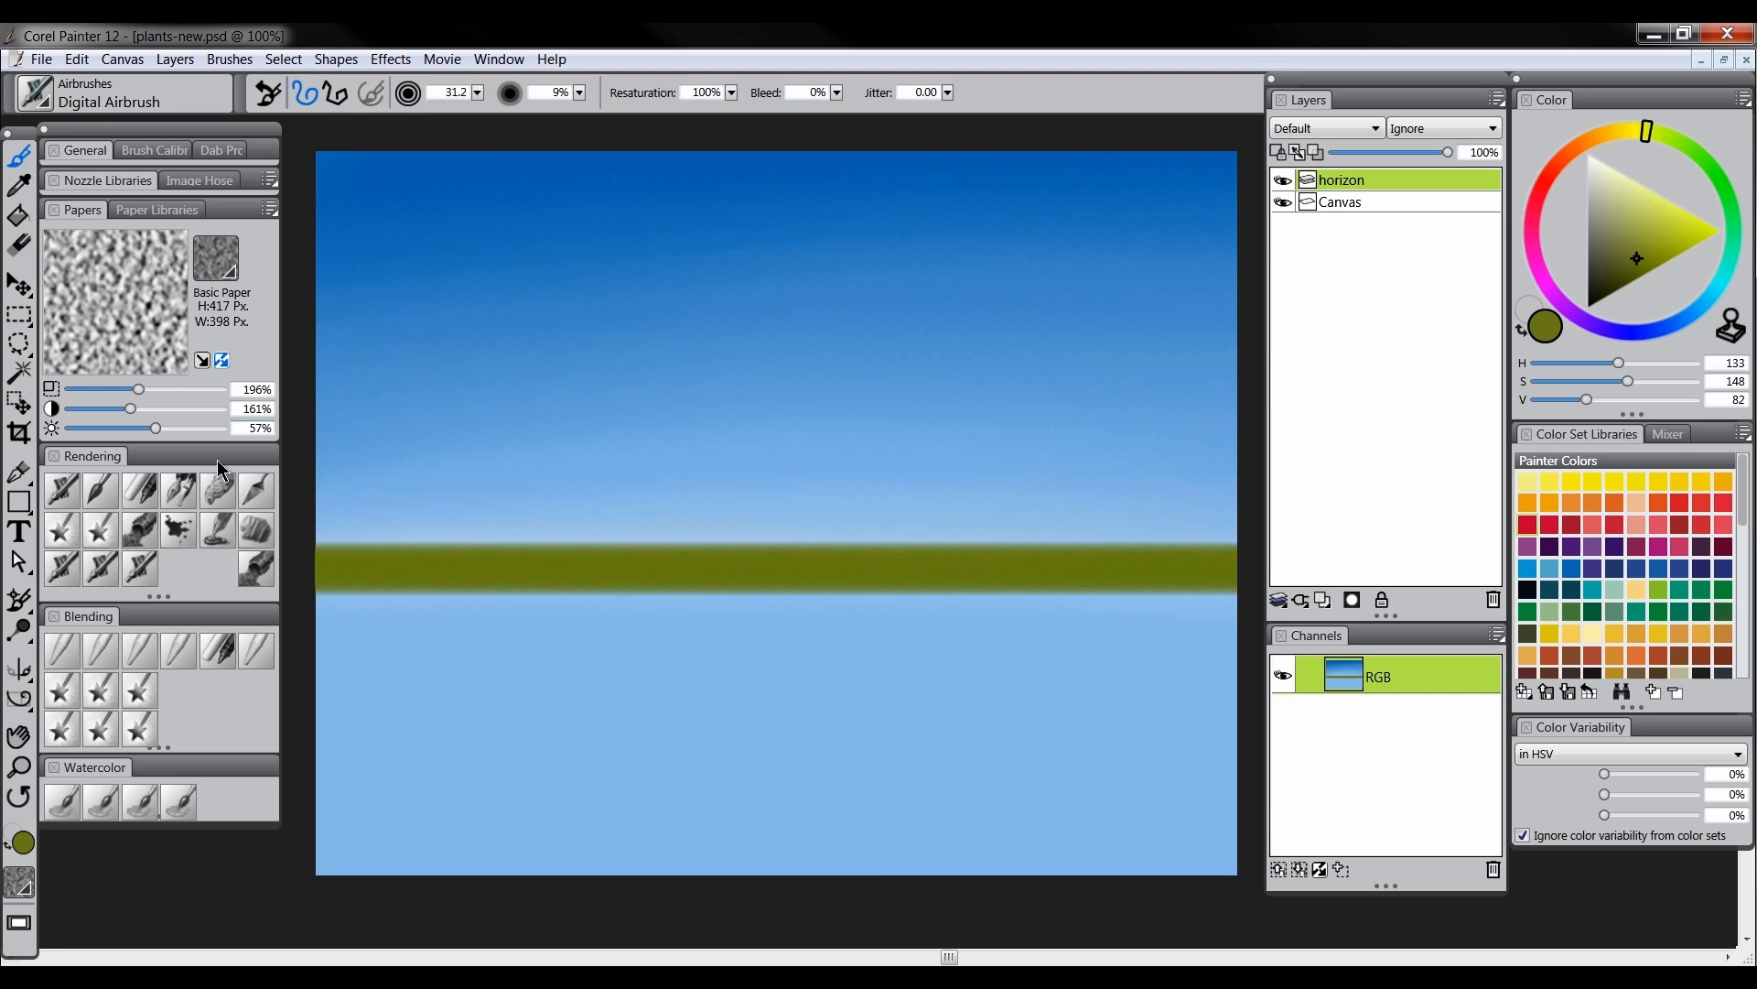
pyautogui.click(179, 491)
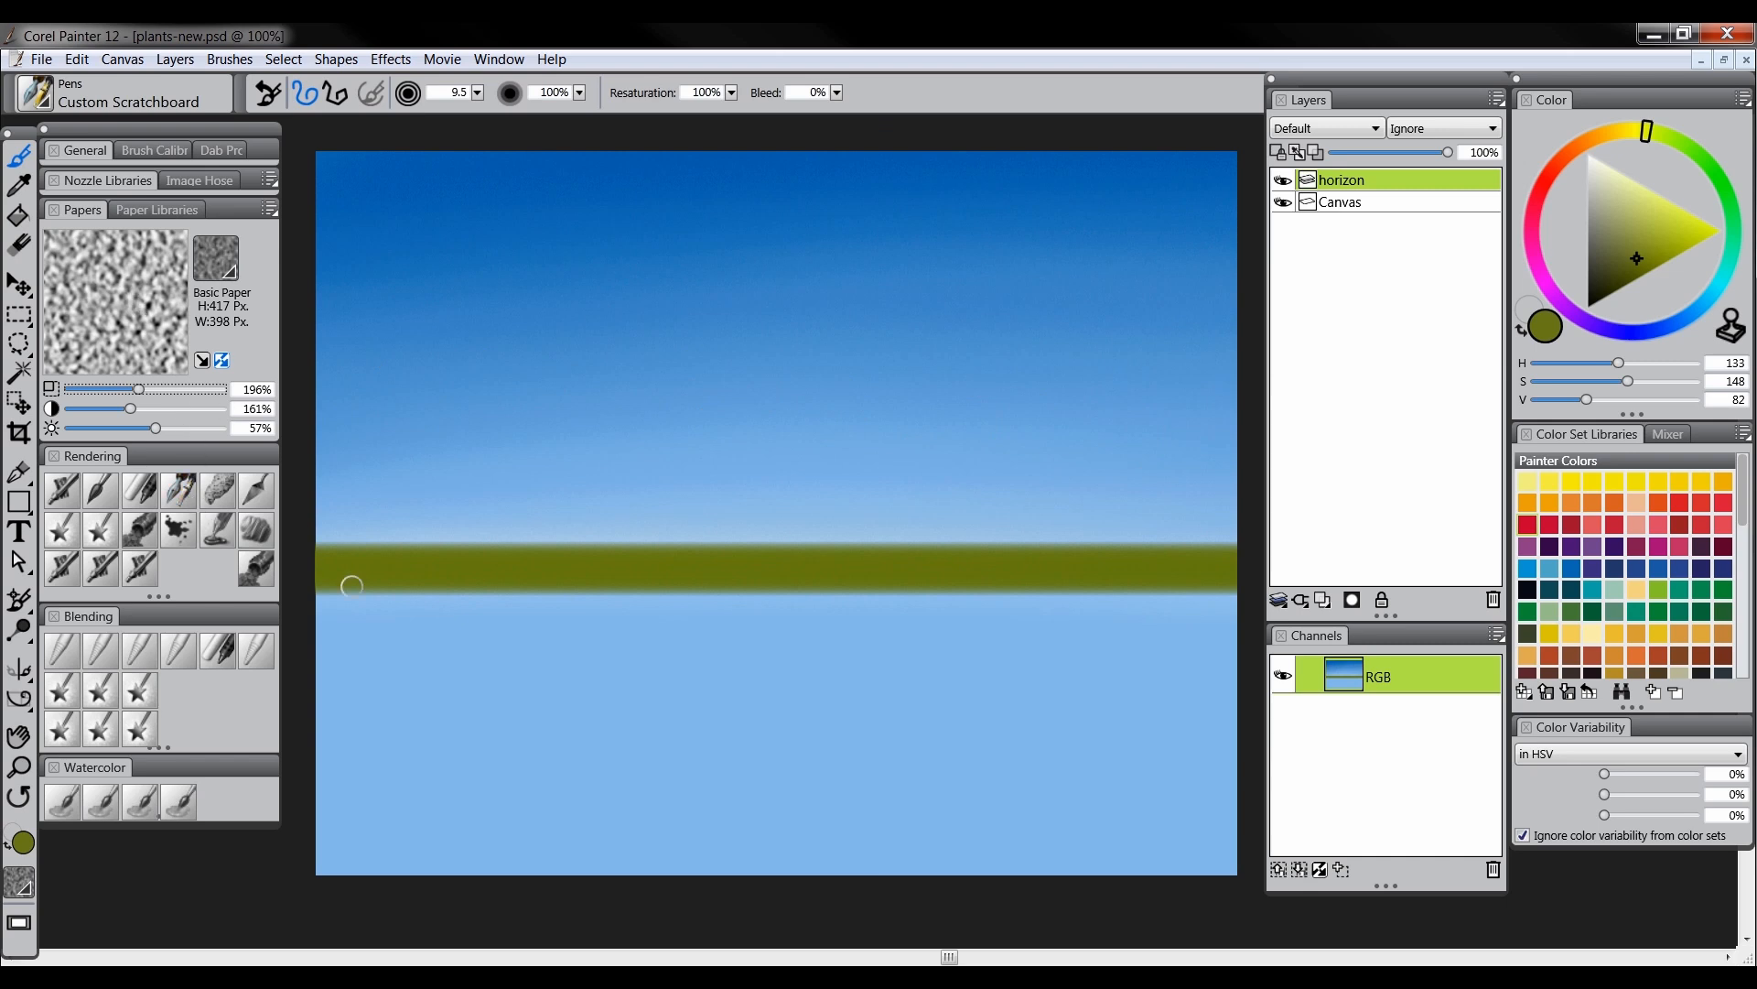
pyautogui.press('Tab')
pyautogui.moveTo(305, 601)
pyautogui.mouseDown()
pyautogui.moveTo(678, 581)
pyautogui.moveTo(1388, 619)
pyautogui.moveTo(469, 620)
pyautogui.moveTo(1326, 667)
pyautogui.moveTo(196, 705)
pyautogui.moveTo(902, 745)
pyautogui.moveTo(1081, 817)
pyautogui.moveTo(274, 835)
pyautogui.mouseUp()
pyautogui.press('Tab')
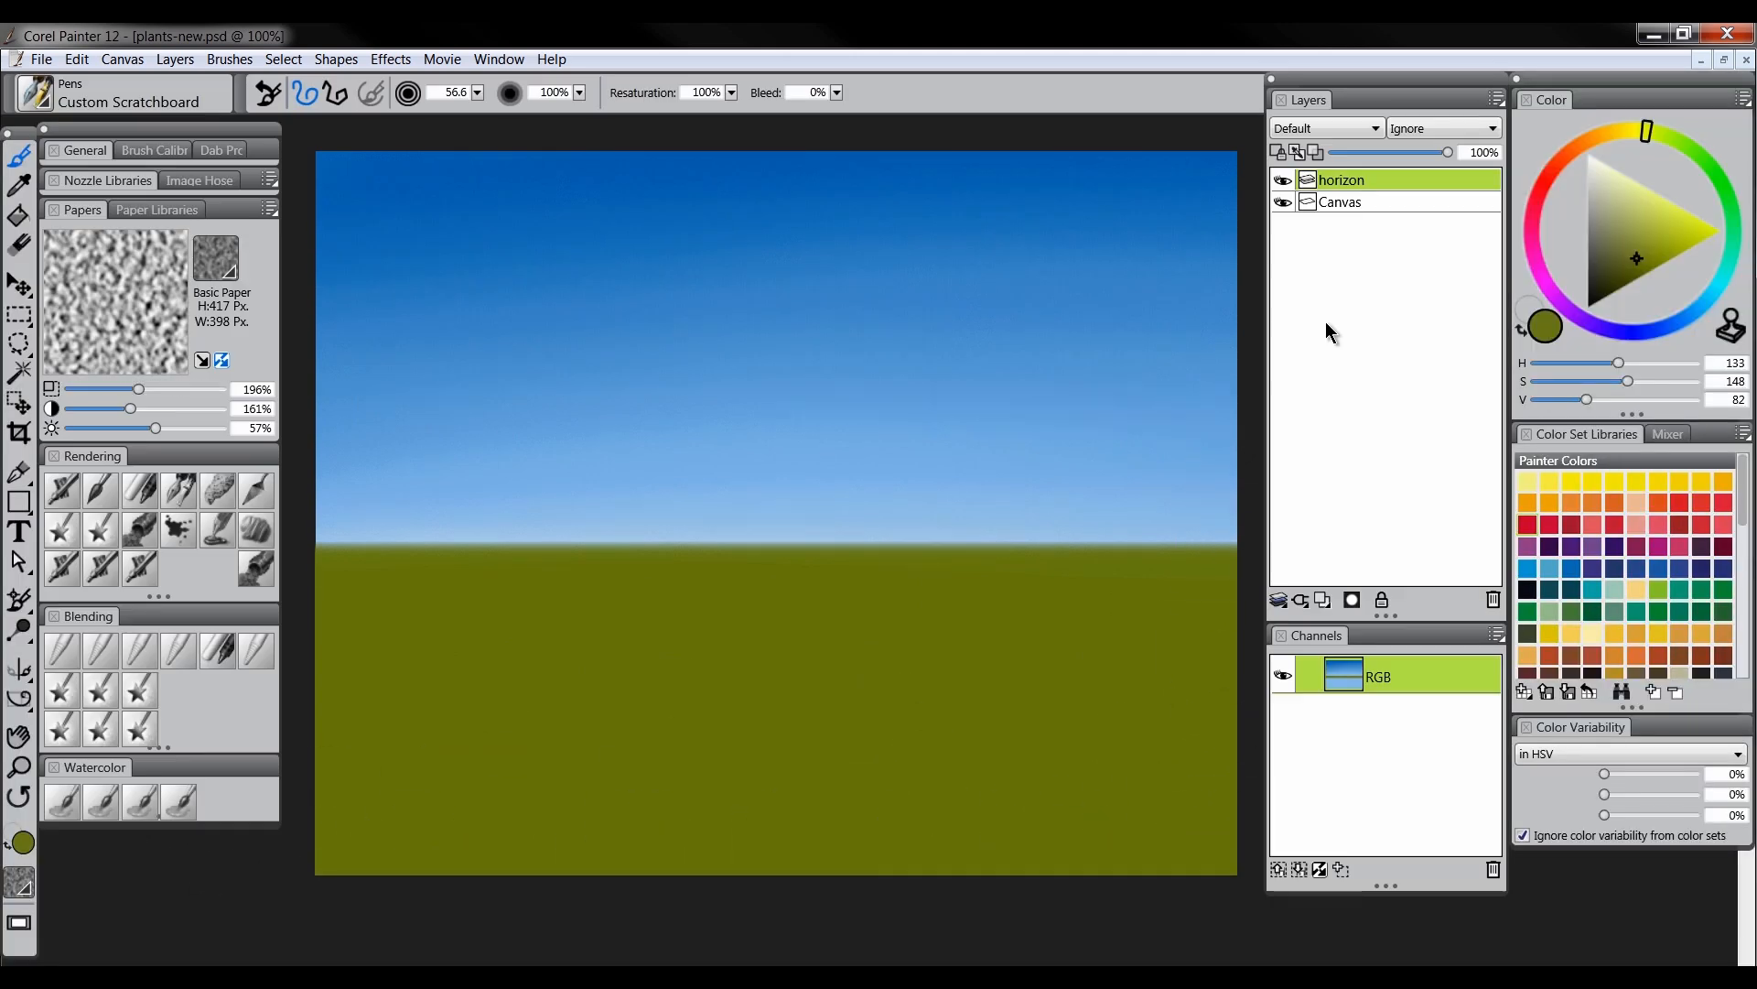
# Preserve the horizon layer's transparency and airbrush a lighter olive (H 130, S 150, V 113) softly along the far edge of the ground
pyautogui.click(1278, 152)
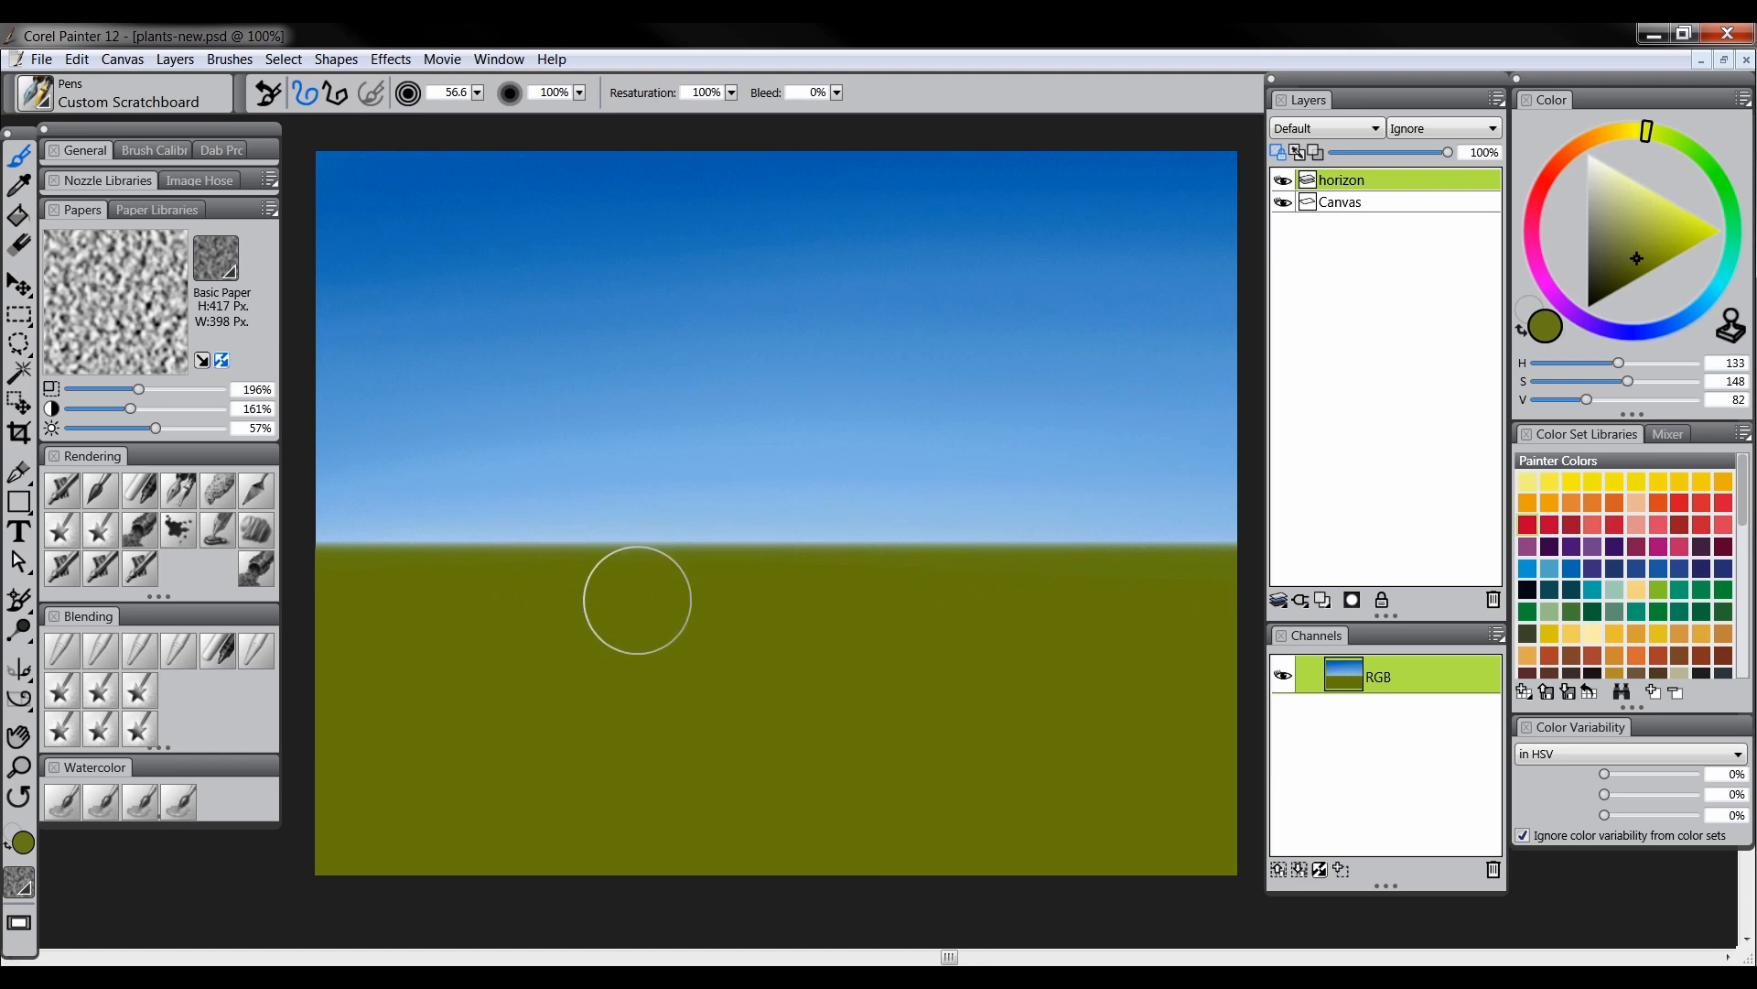
pyautogui.moveTo(1659, 245); pyautogui.dragTo(1660, 237)
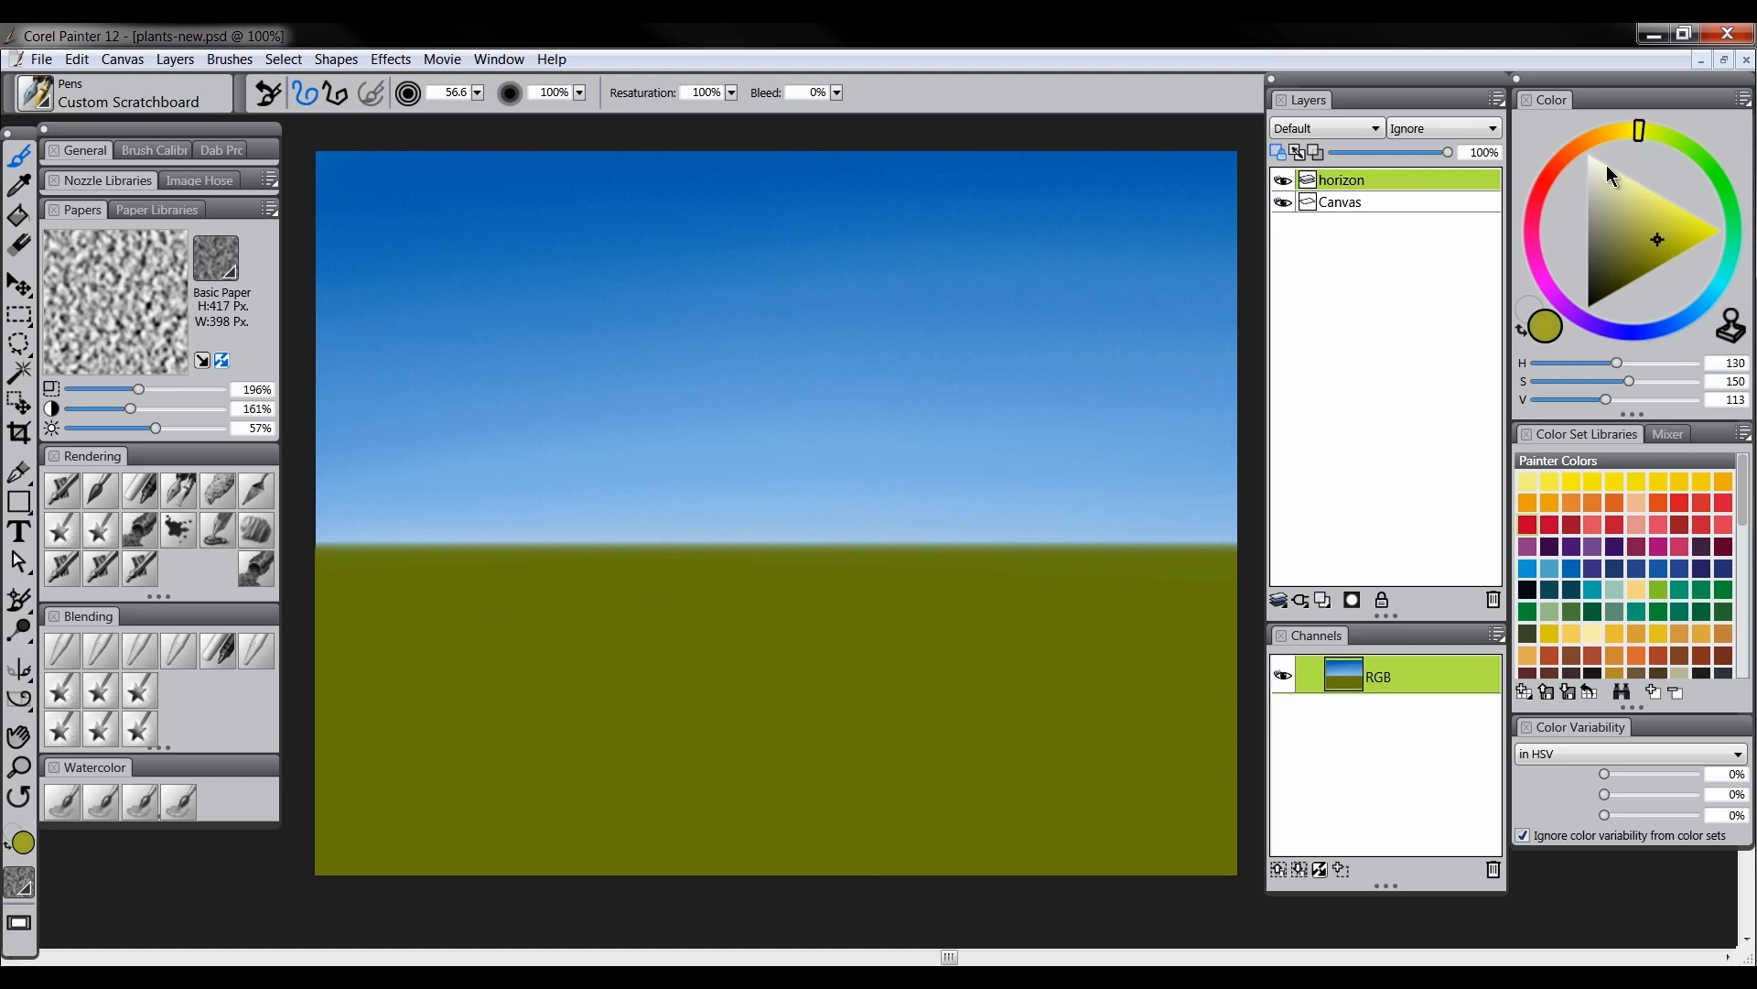
pyautogui.click(63, 495)
pyautogui.press('Tab')
pyautogui.press(']')
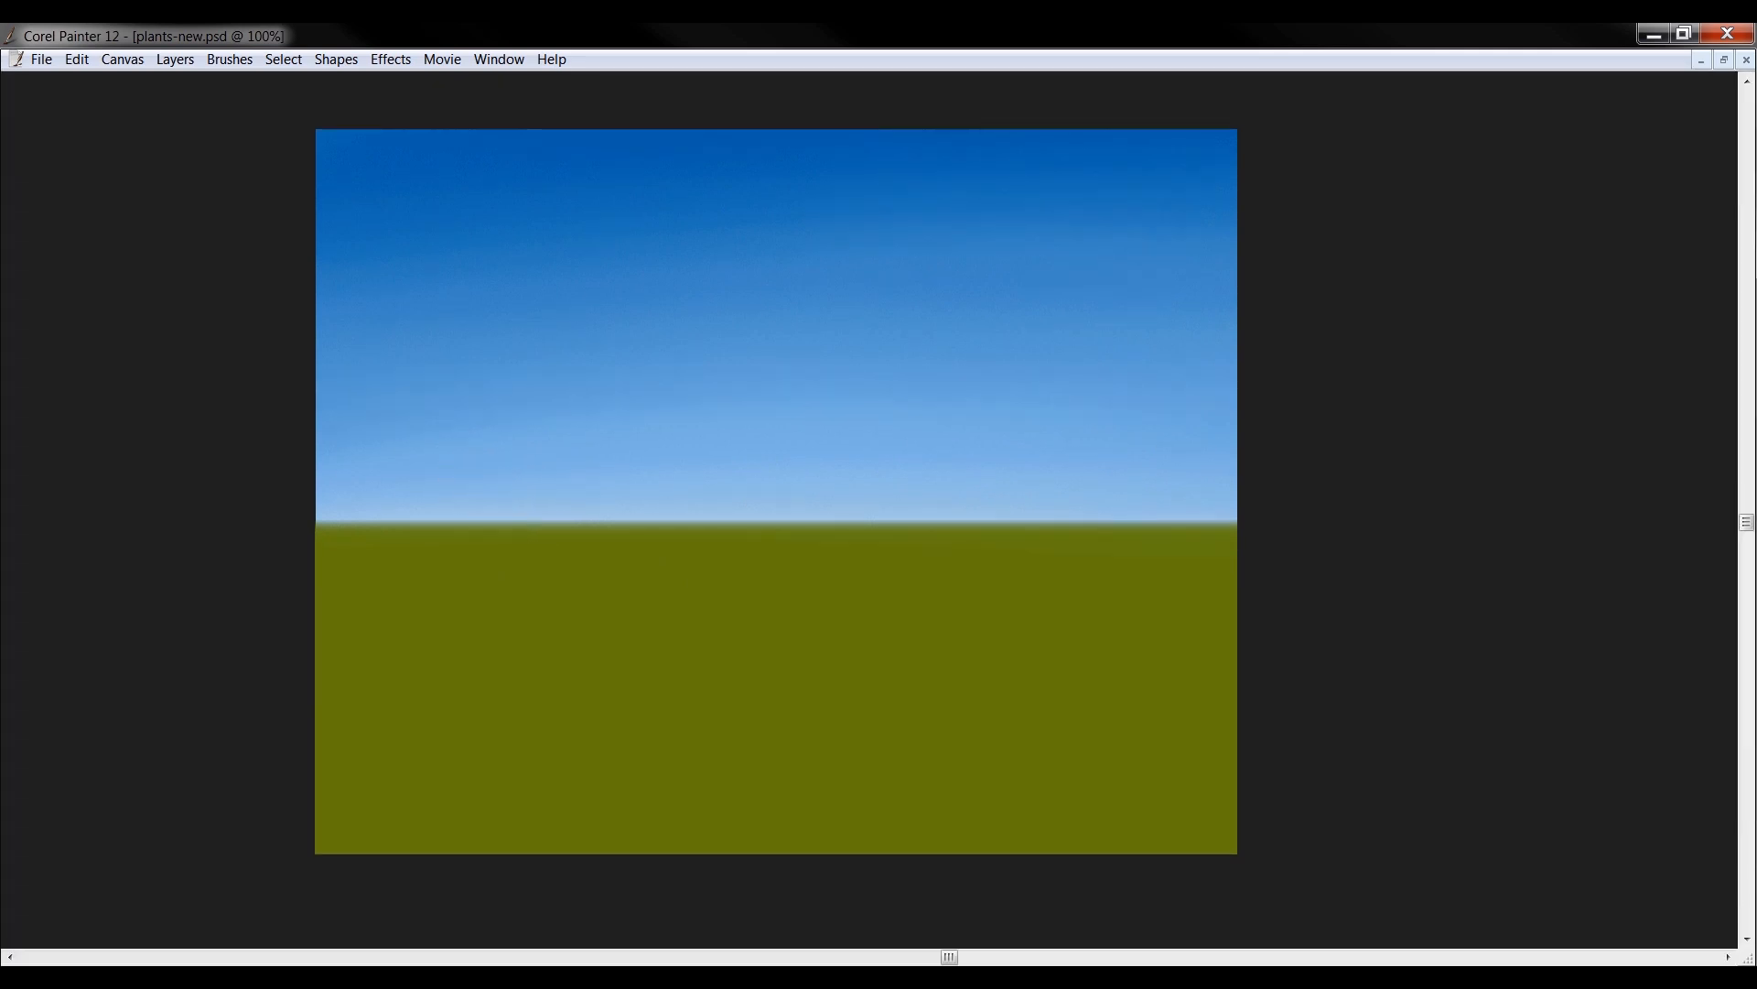
pyautogui.moveTo(332, 510)
pyautogui.mouseDown()
pyautogui.moveTo(1236, 503)
pyautogui.moveTo(381, 491)
pyautogui.moveTo(1169, 463)
pyautogui.moveTo(357, 497)
pyautogui.moveTo(513, 564)
pyautogui.moveTo(1390, 582)
pyautogui.moveTo(325, 625)
pyautogui.moveTo(1320, 470)
pyautogui.mouseUp()
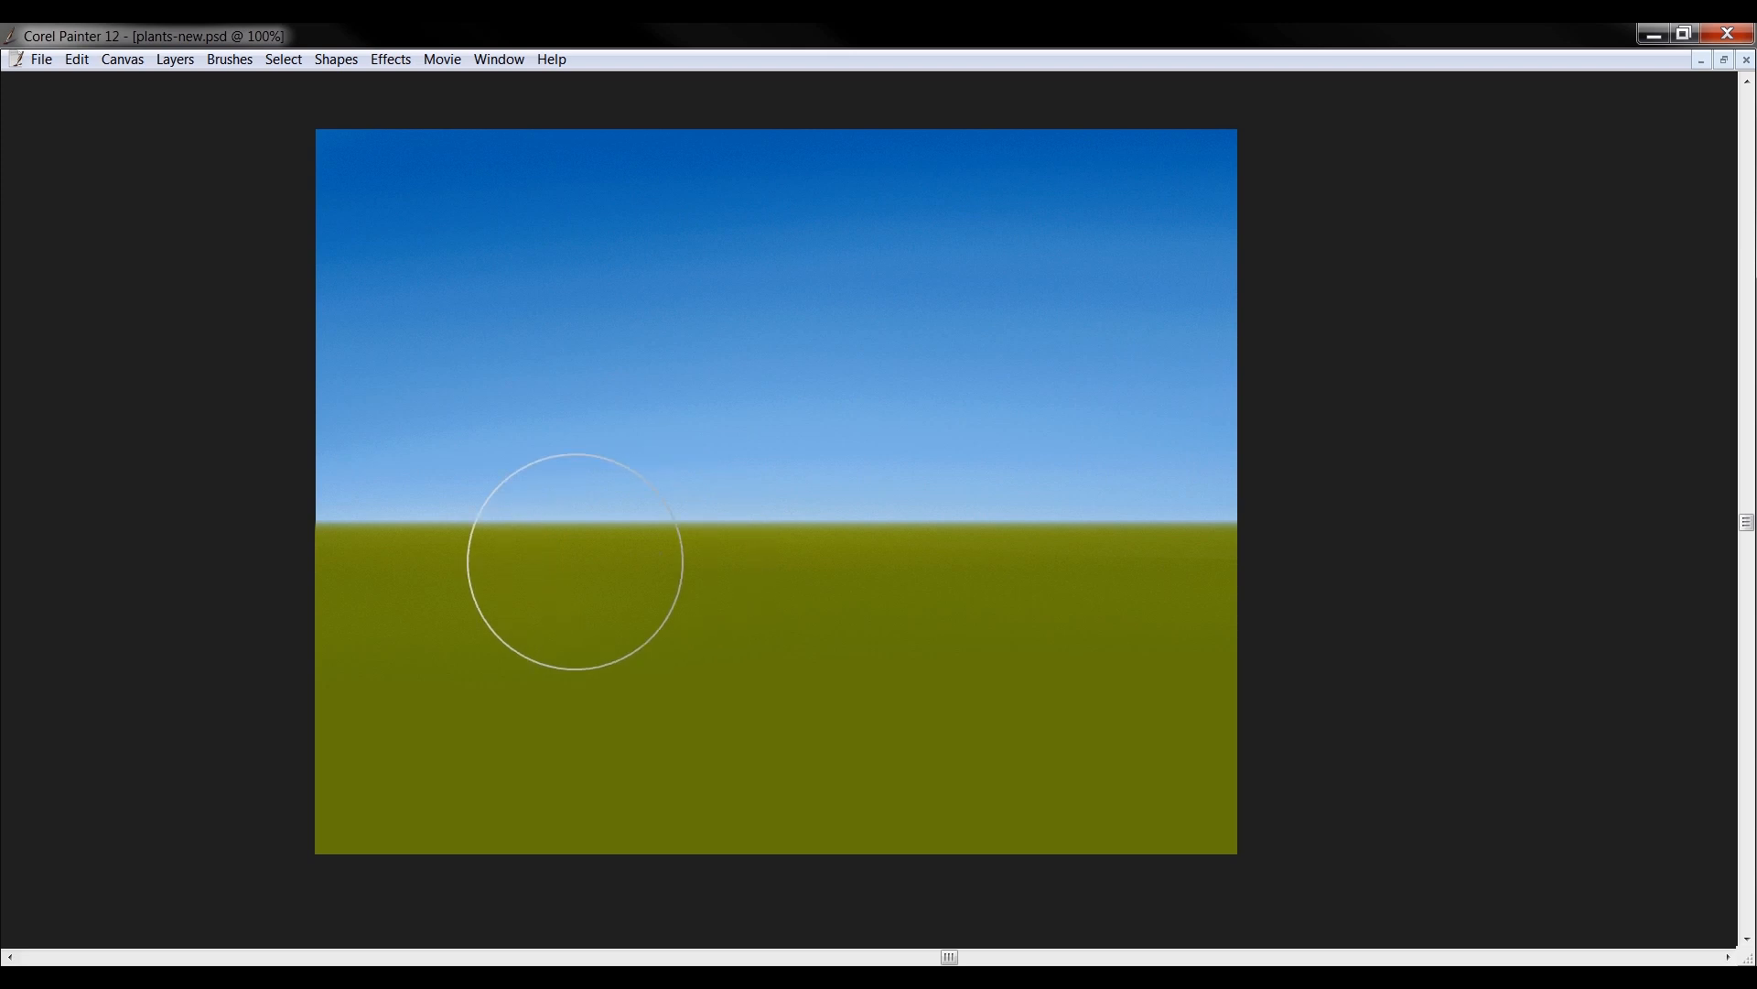
# Try sketching thin light lines fanning out from the horizon's left end across the ground, and undo them
pyautogui.moveTo(334, 538); pyautogui.dragTo(865, 848)
pyautogui.moveTo(333, 528); pyautogui.dragTo(1235, 683)
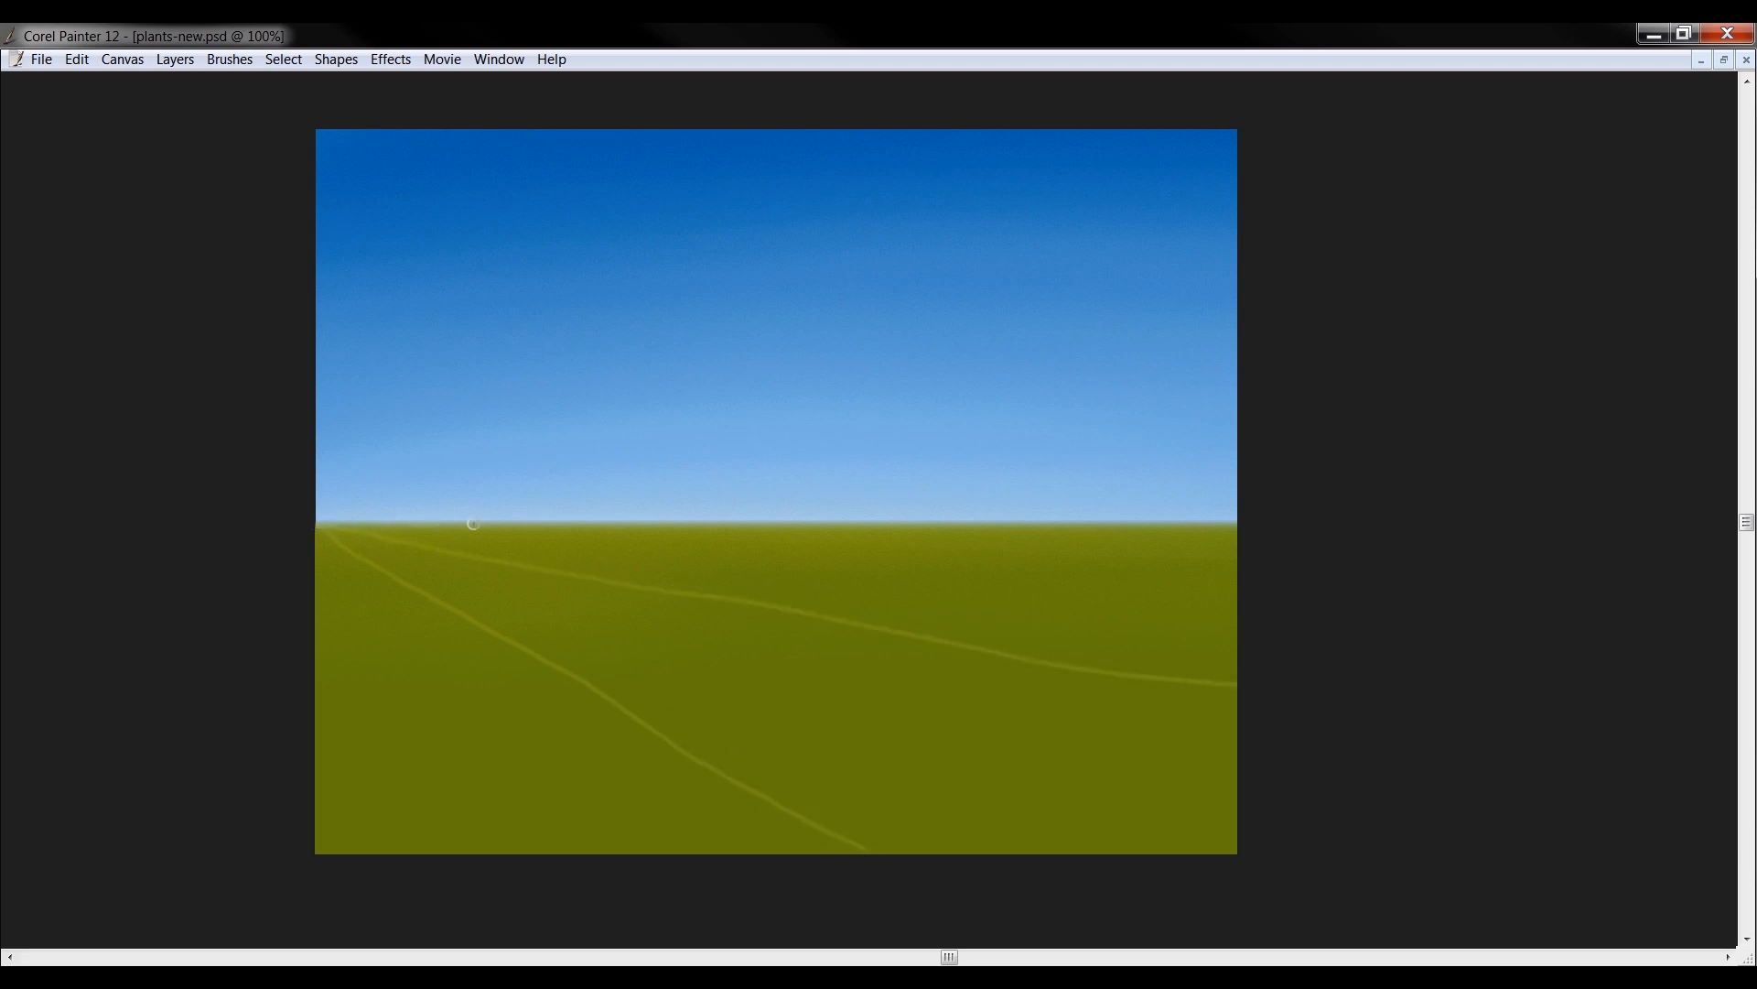
pyautogui.moveTo(1052, 568); pyautogui.dragTo(1250, 601)
pyautogui.moveTo(324, 526); pyautogui.dragTo(481, 853)
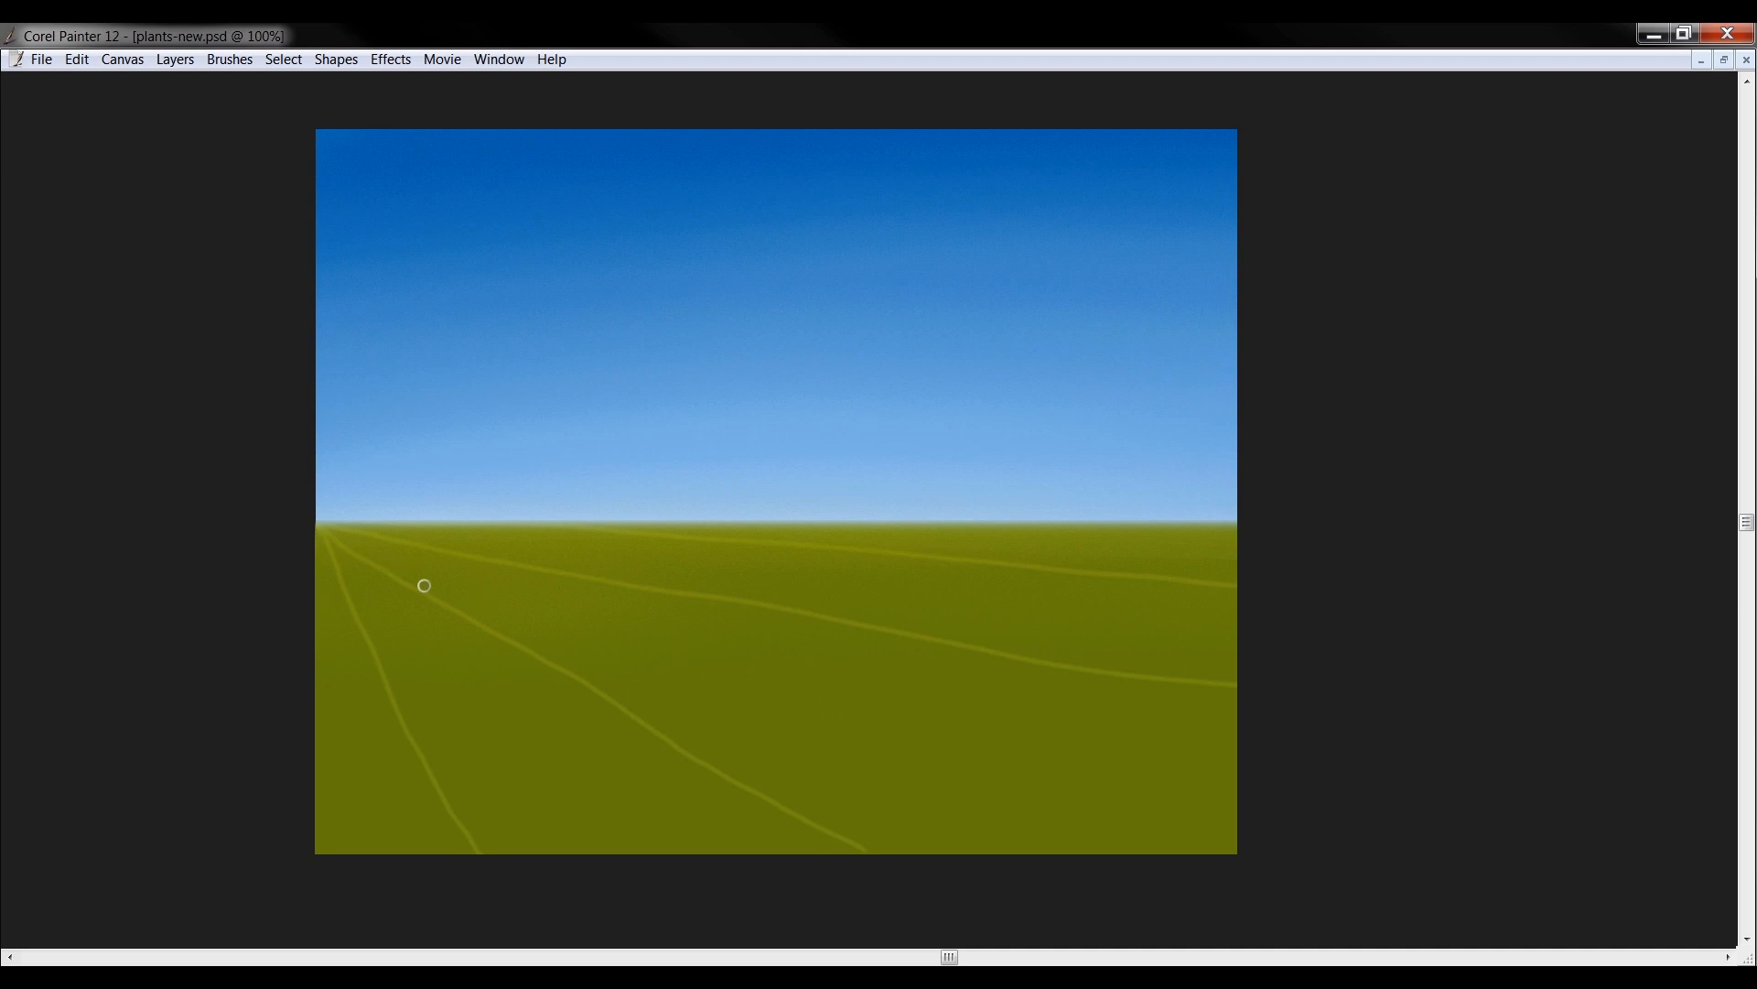
pyautogui.hotkey('ctrl', 'z')
pyautogui.hotkey('ctrl', 'z')
pyautogui.hotkey('ctrl', 'z')
pyautogui.hotkey('ctrl', 'z')
# Try sketching two thin, nearly horizontal light lines across the ground, and undo them
pyautogui.moveTo(275, 549); pyautogui.dragTo(1299, 595)
pyautogui.moveTo(247, 615); pyautogui.dragTo(1359, 653)
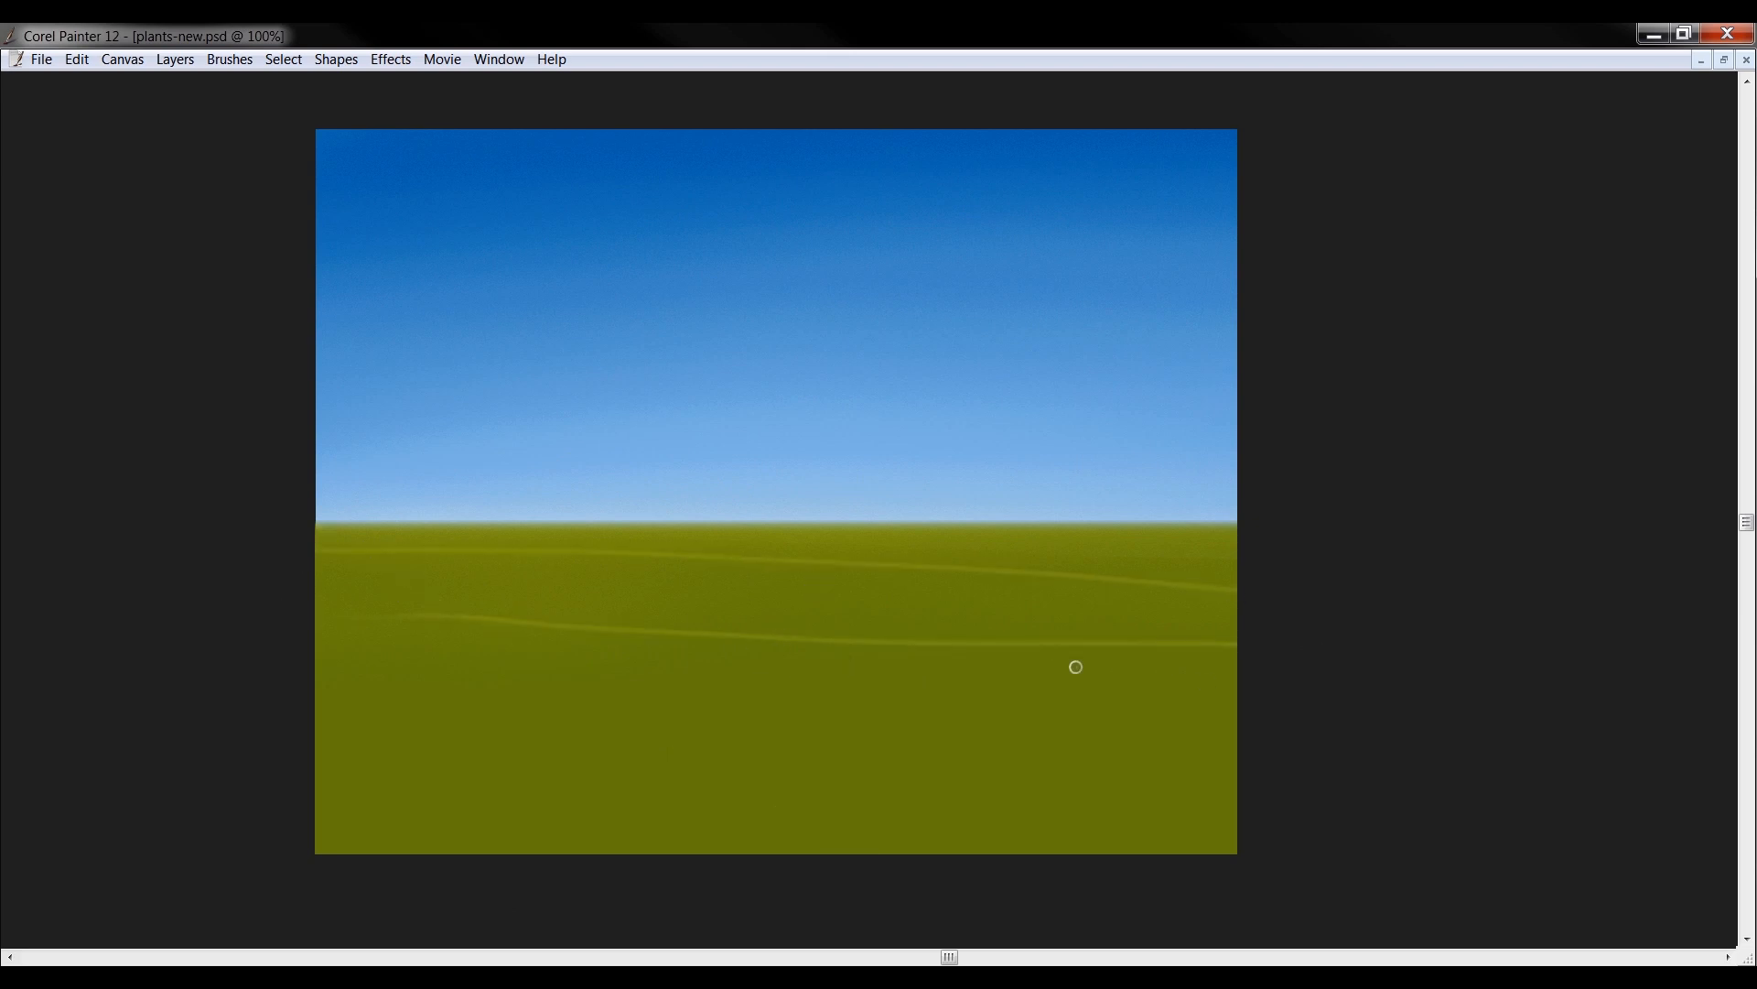
pyautogui.hotkey('ctrl', 'z')
pyautogui.hotkey('ctrl', 'z')
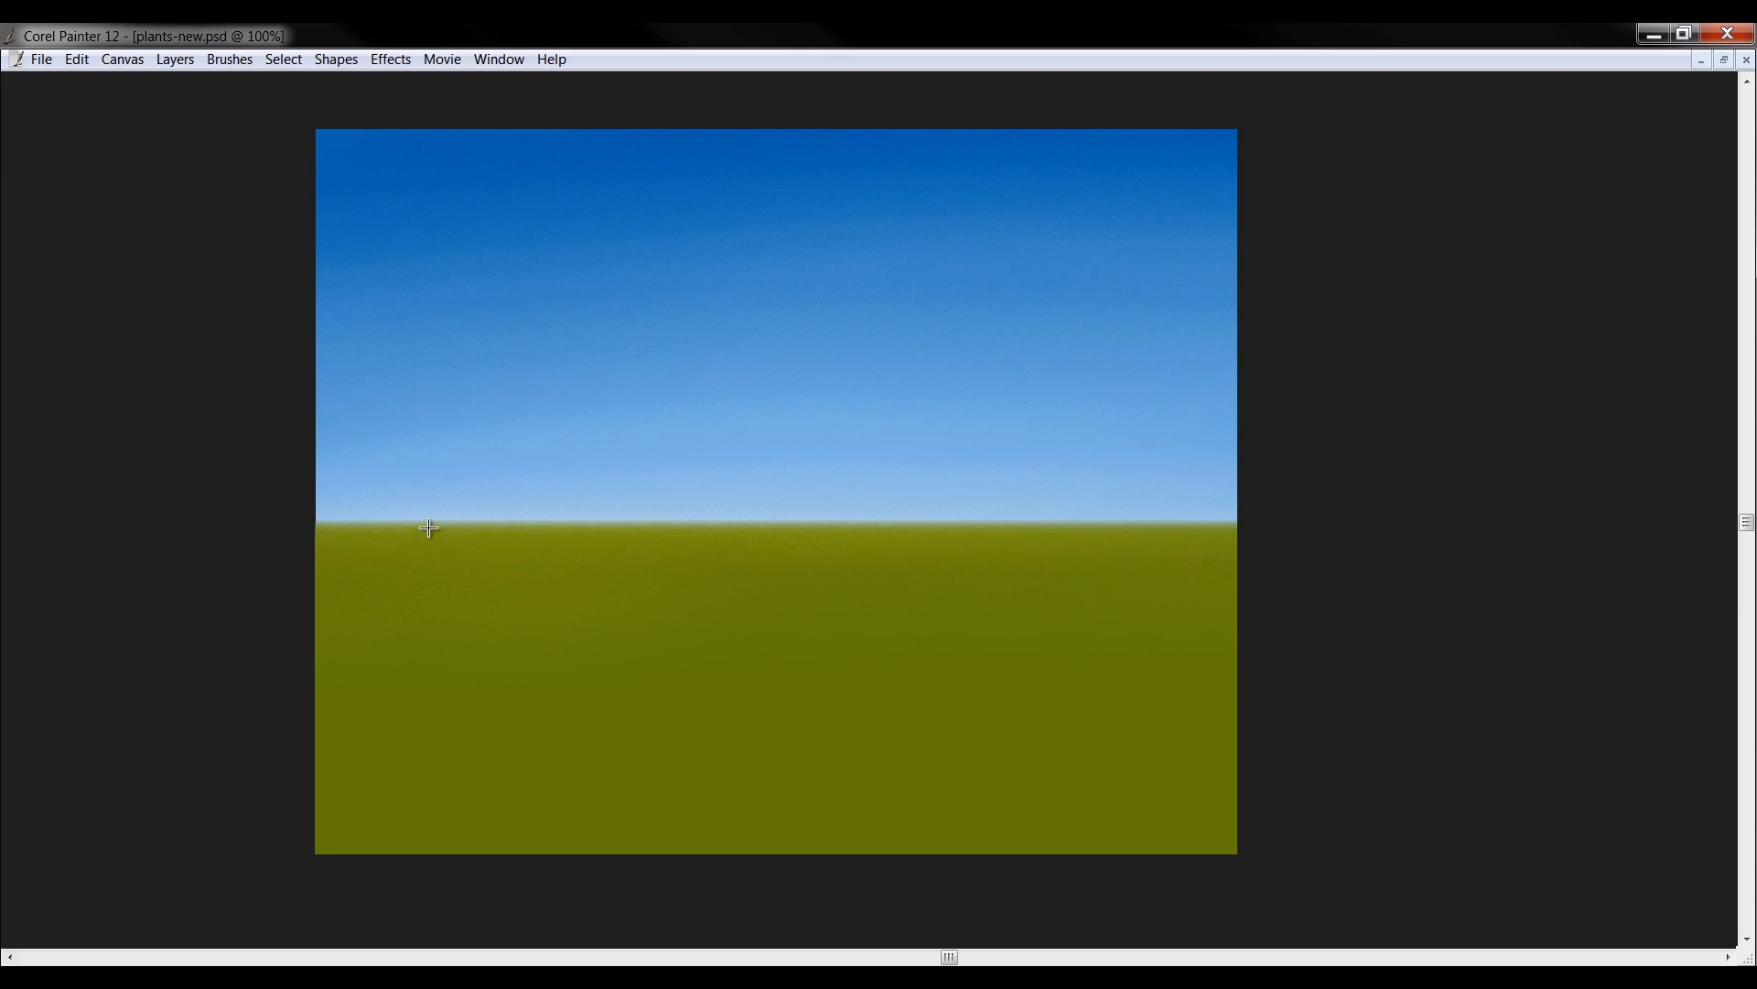
# Airbrush broad, soft lighter olive streaks fanning from the horizon's left end across the ground
pyautogui.moveTo(347, 540)
pyautogui.mouseDown()
pyautogui.moveTo(970, 765)
pyautogui.moveTo(1099, 647)
pyautogui.mouseUp()
pyautogui.moveTo(274, 518); pyautogui.dragTo(1008, 922)
pyautogui.moveTo(243, 525); pyautogui.dragTo(498, 718)
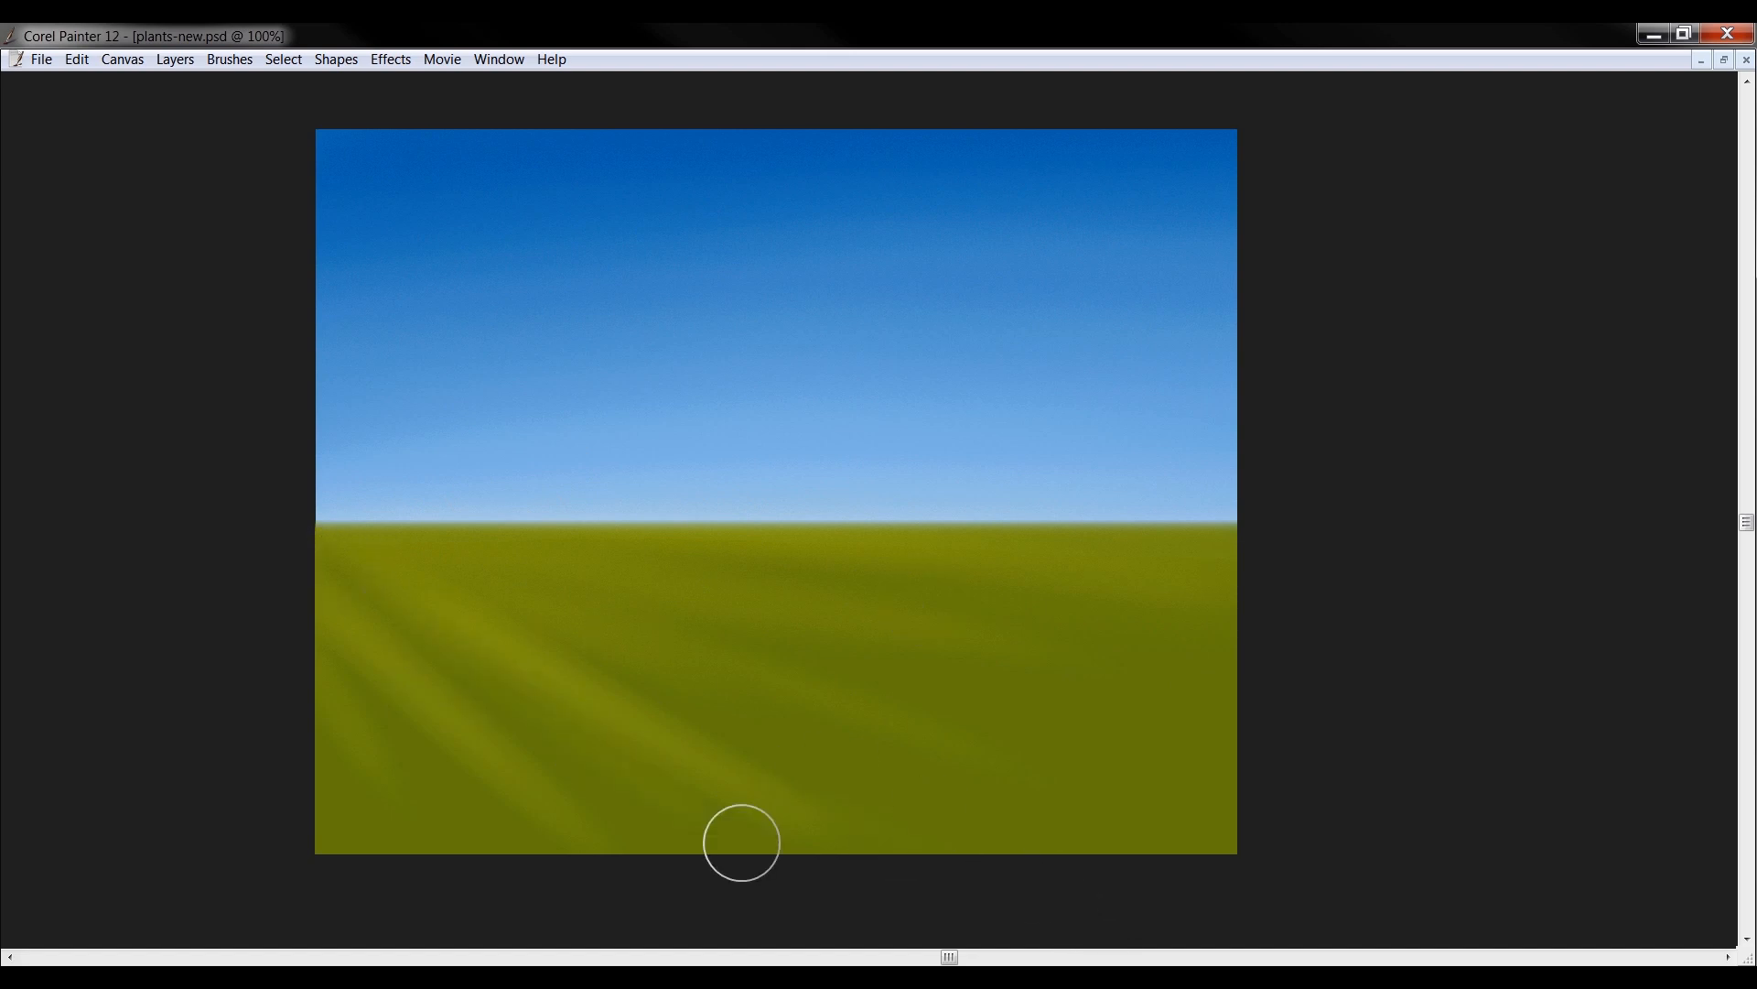
pyautogui.press('Tab')
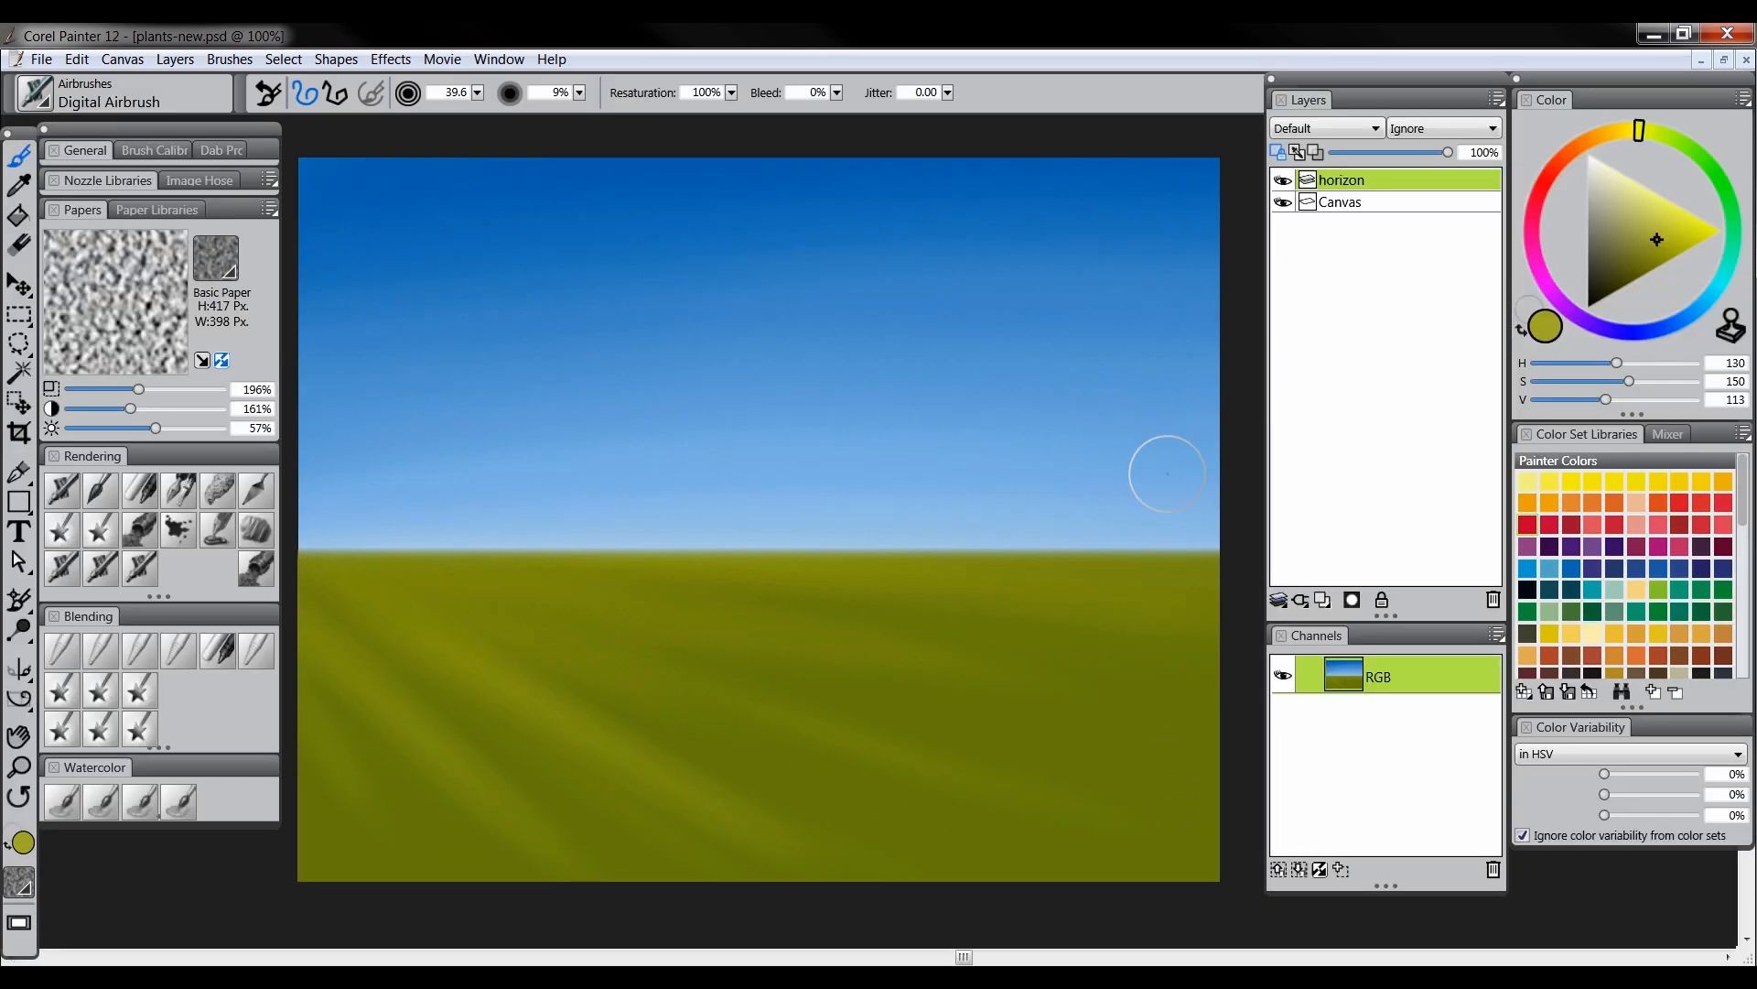
pyautogui.moveTo(976, 635)
pyautogui.mouseDown()
pyautogui.moveTo(1013, 643)
pyautogui.moveTo(1017, 628)
pyautogui.mouseUp()
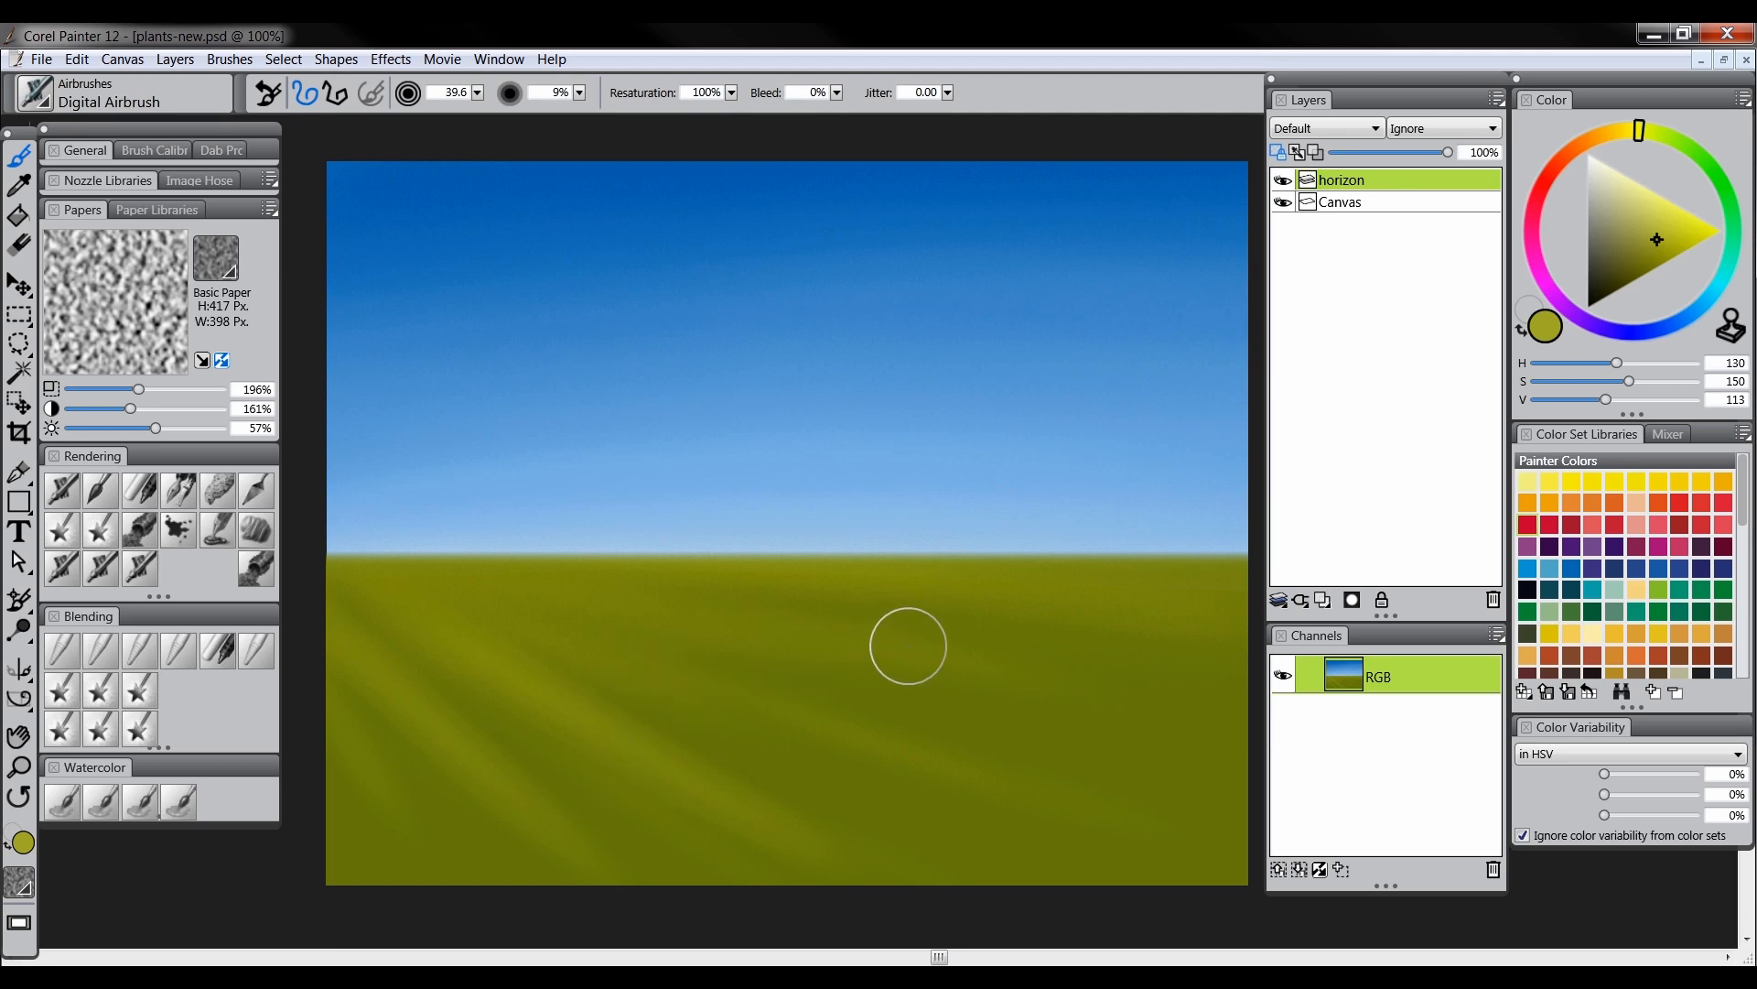
# Load the content of the horizon layer as a selection
pyautogui.click(1277, 152)
pyautogui.rightClick(1365, 179)
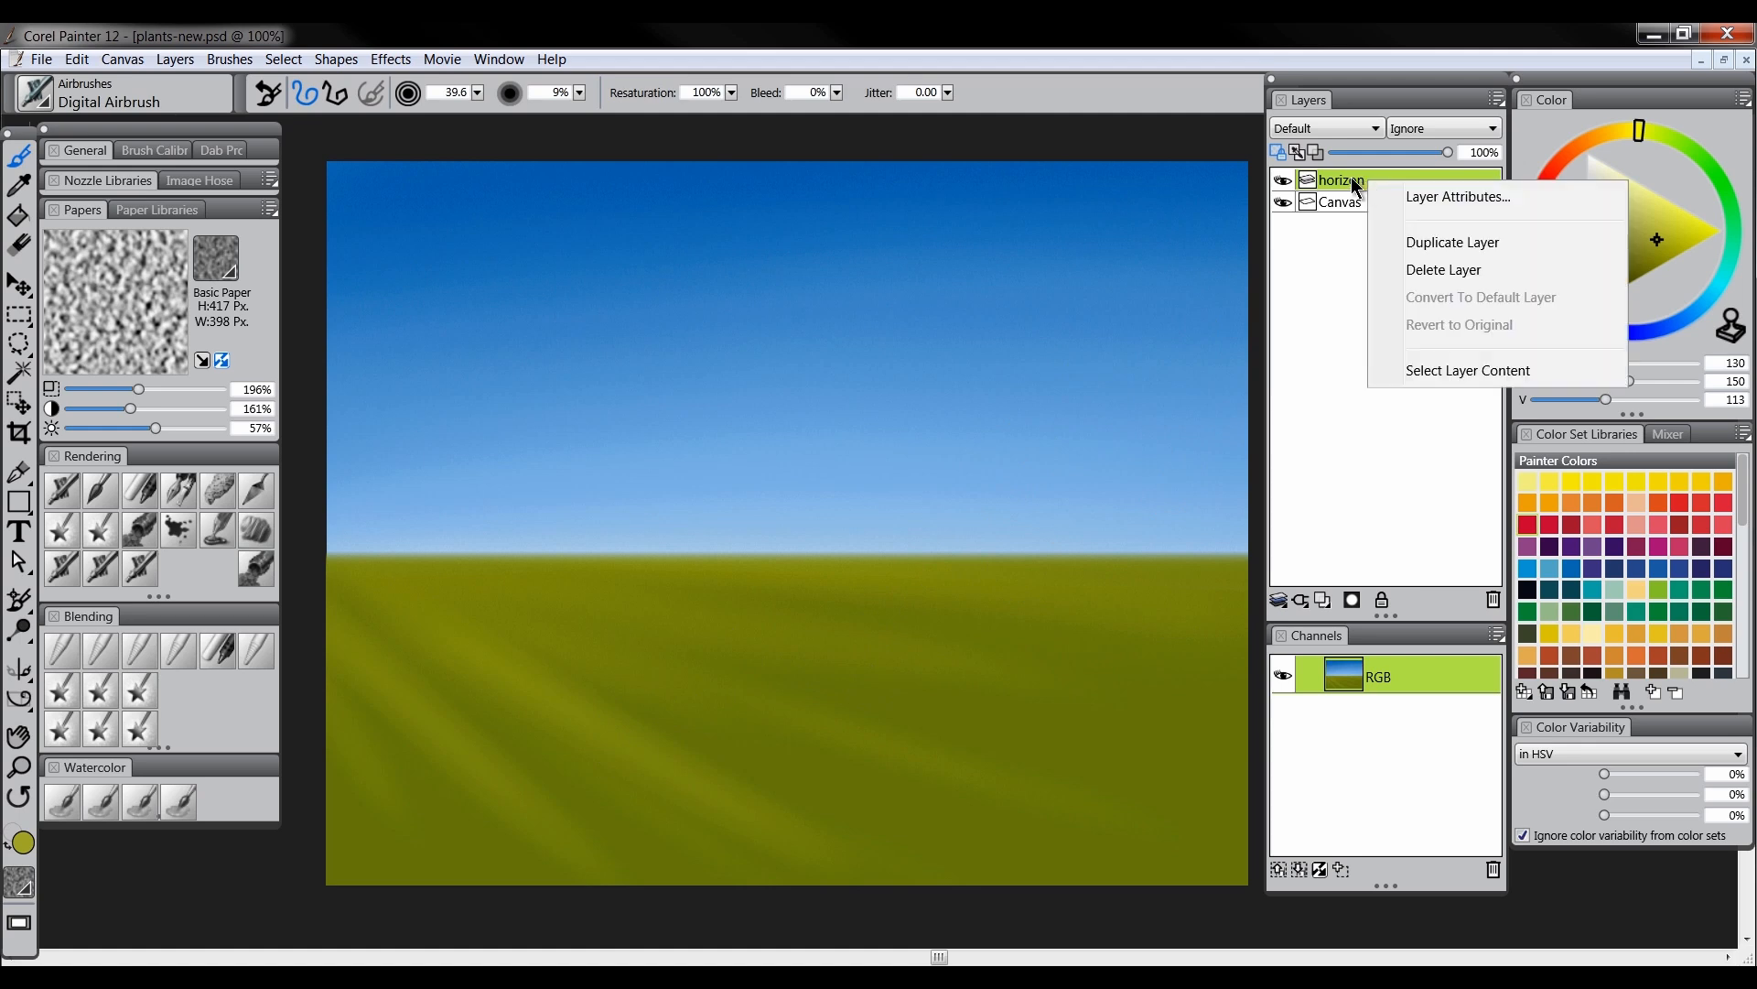
pyautogui.click(1442, 370)
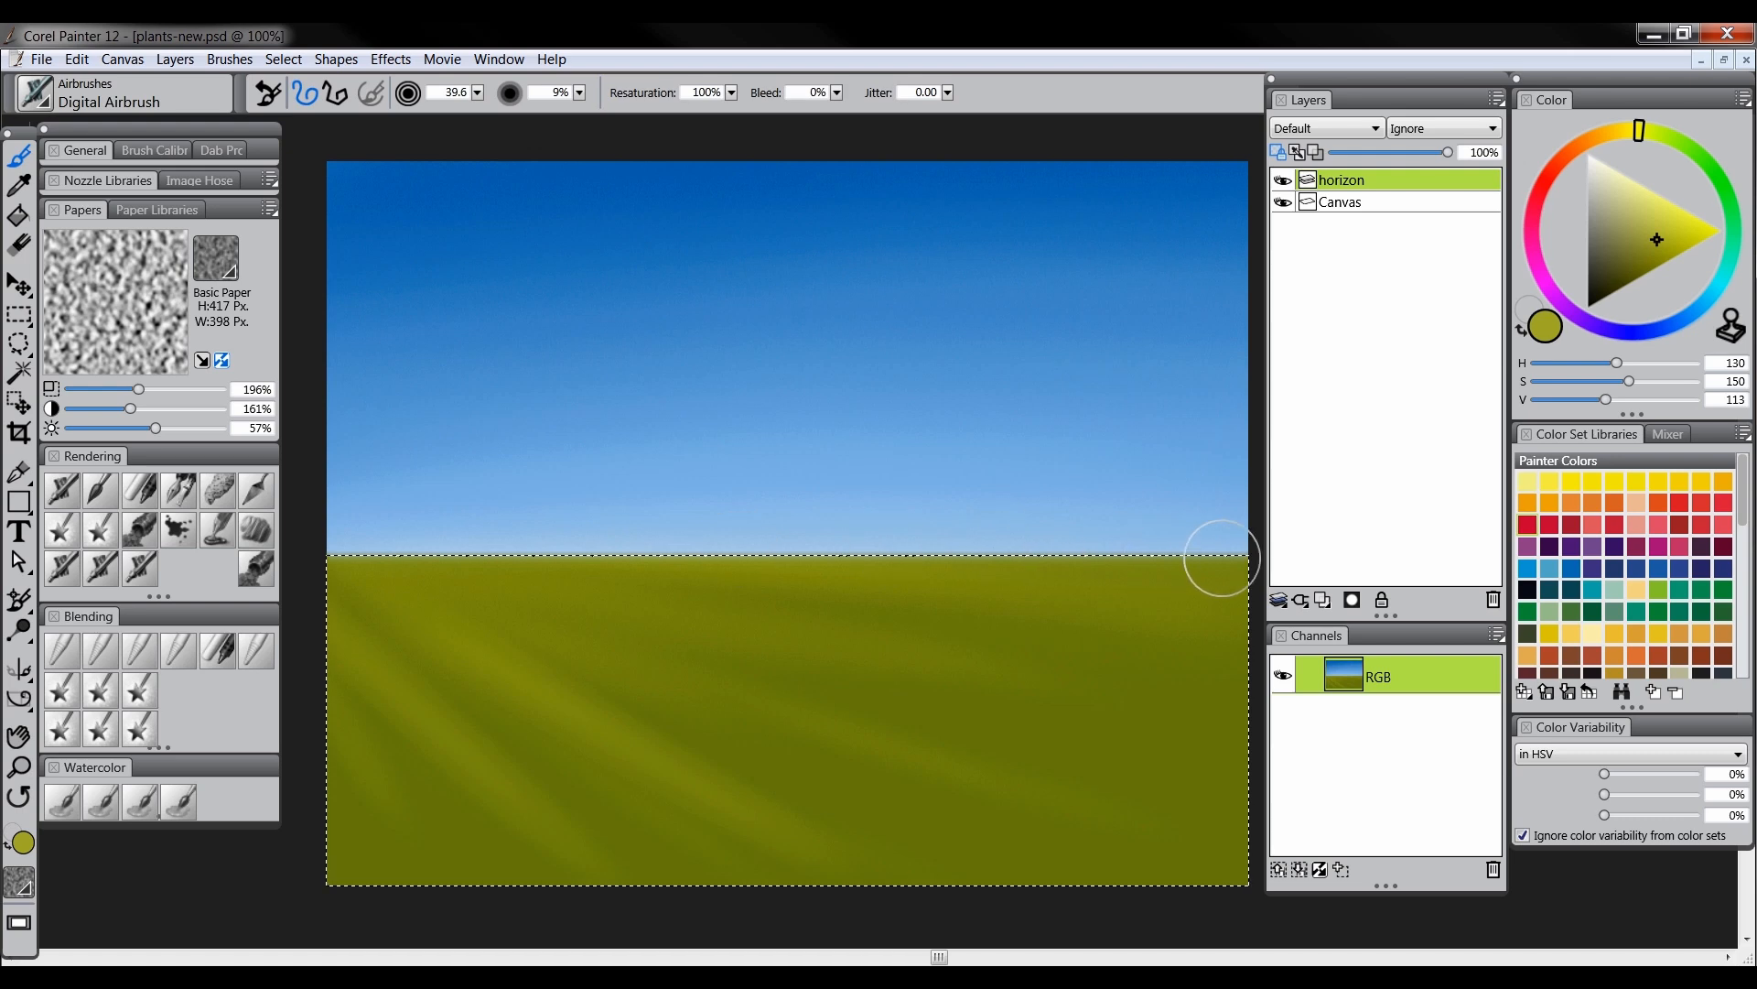
# Hide the horizon layer and add a new layer above it with the ground selection still active
pyautogui.click(1284, 181)
pyautogui.click(1284, 181)
pyautogui.click(1285, 182)
pyautogui.click(1284, 181)
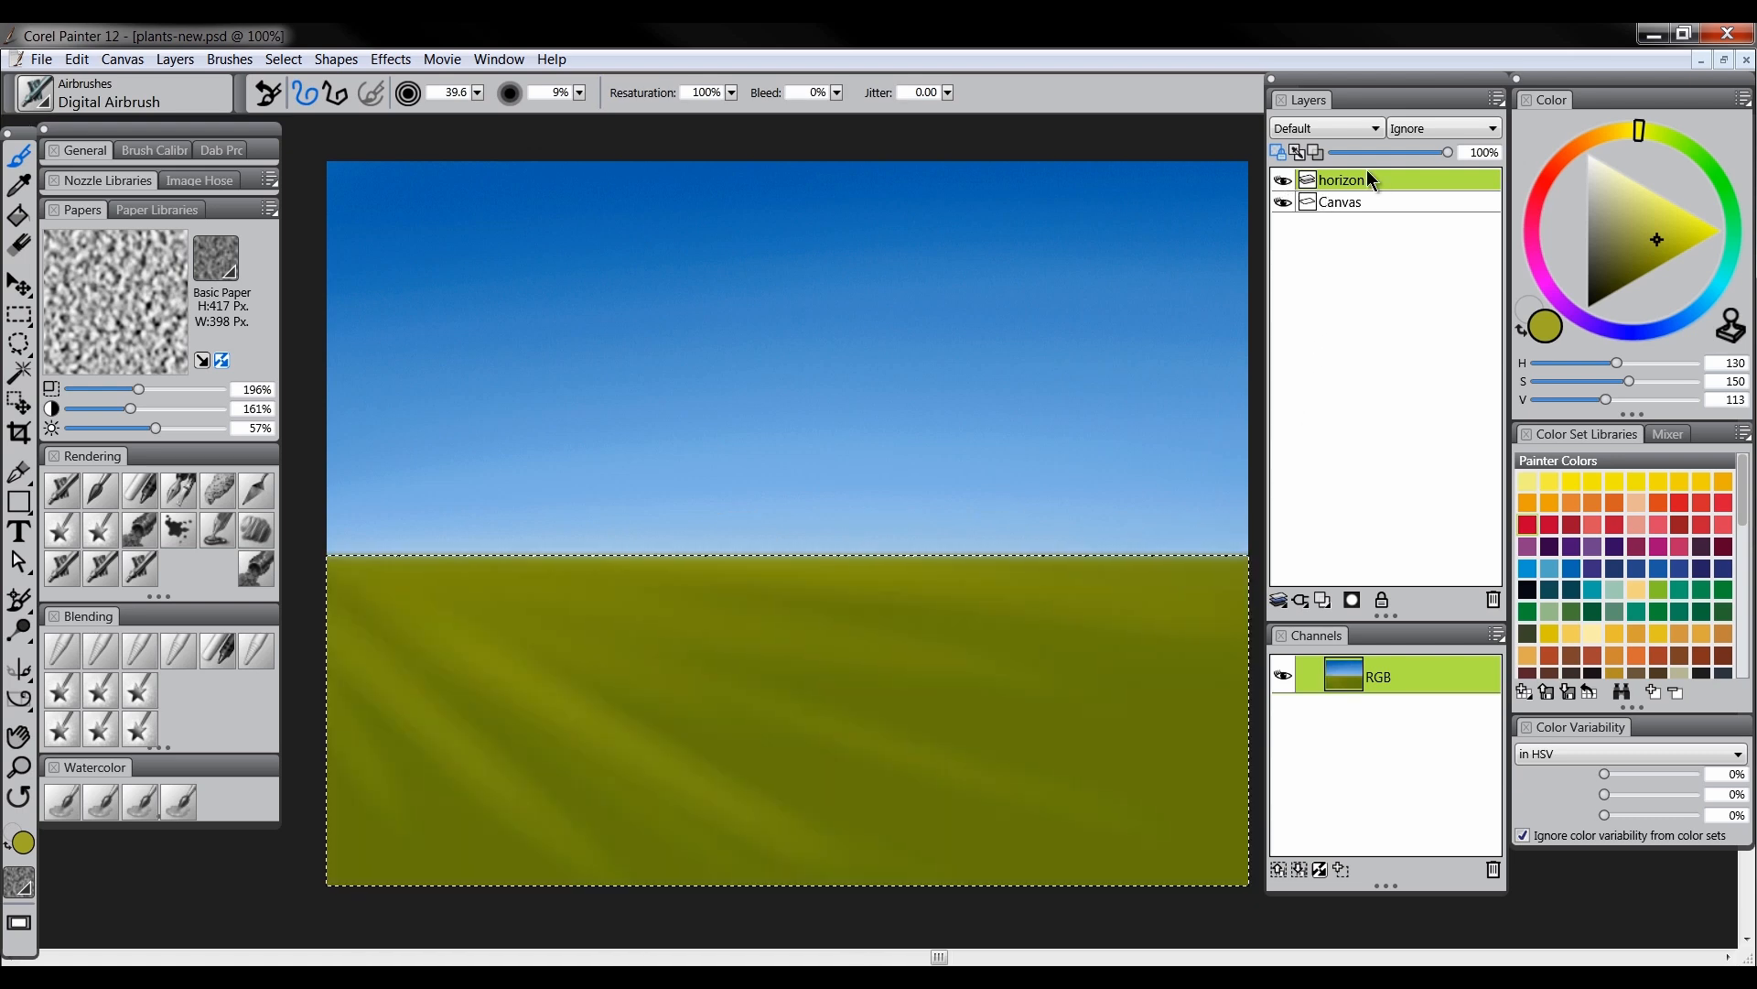
pyautogui.click(1285, 181)
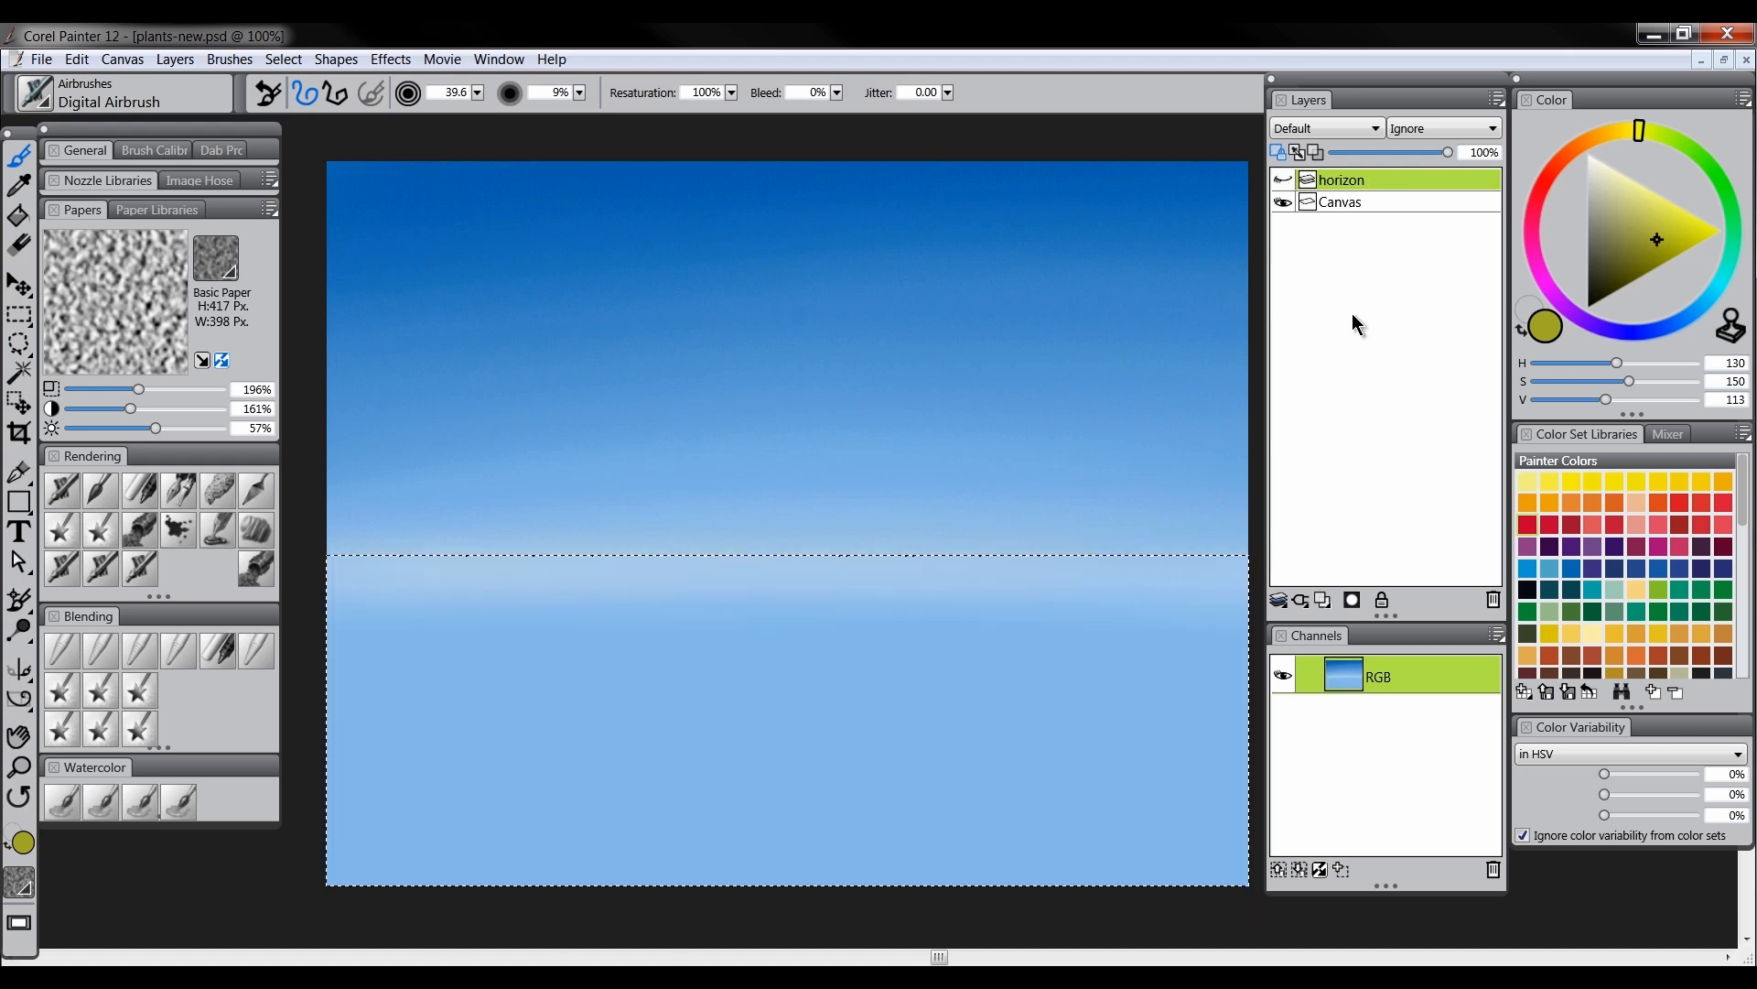
pyautogui.click(1324, 598)
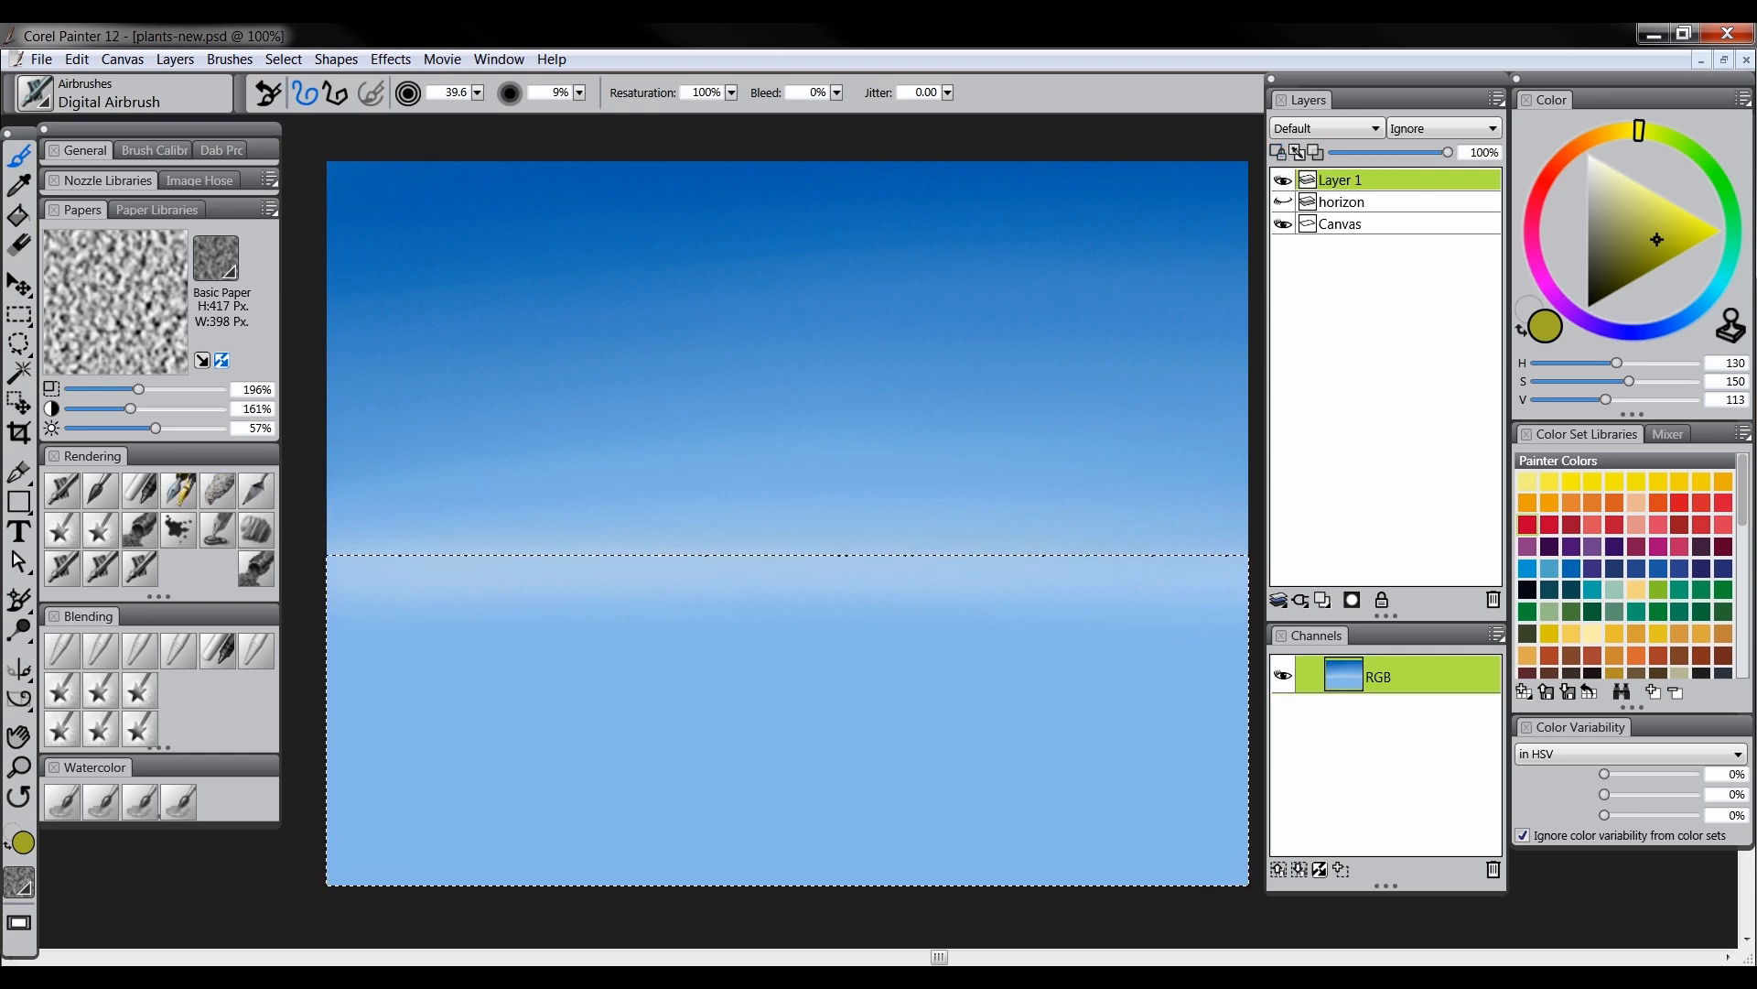
# Test the selection with red Custom Scratchboard strokes on the new layer, undo them, and show the horizon layer again
pyautogui.click(217, 490)
pyautogui.click(1543, 193)
pyautogui.moveTo(830, 560)
pyautogui.mouseDown()
pyautogui.moveTo(840, 902)
pyautogui.moveTo(979, 547)
pyautogui.mouseUp()
pyautogui.moveTo(1130, 831); pyautogui.dragTo(1155, 886)
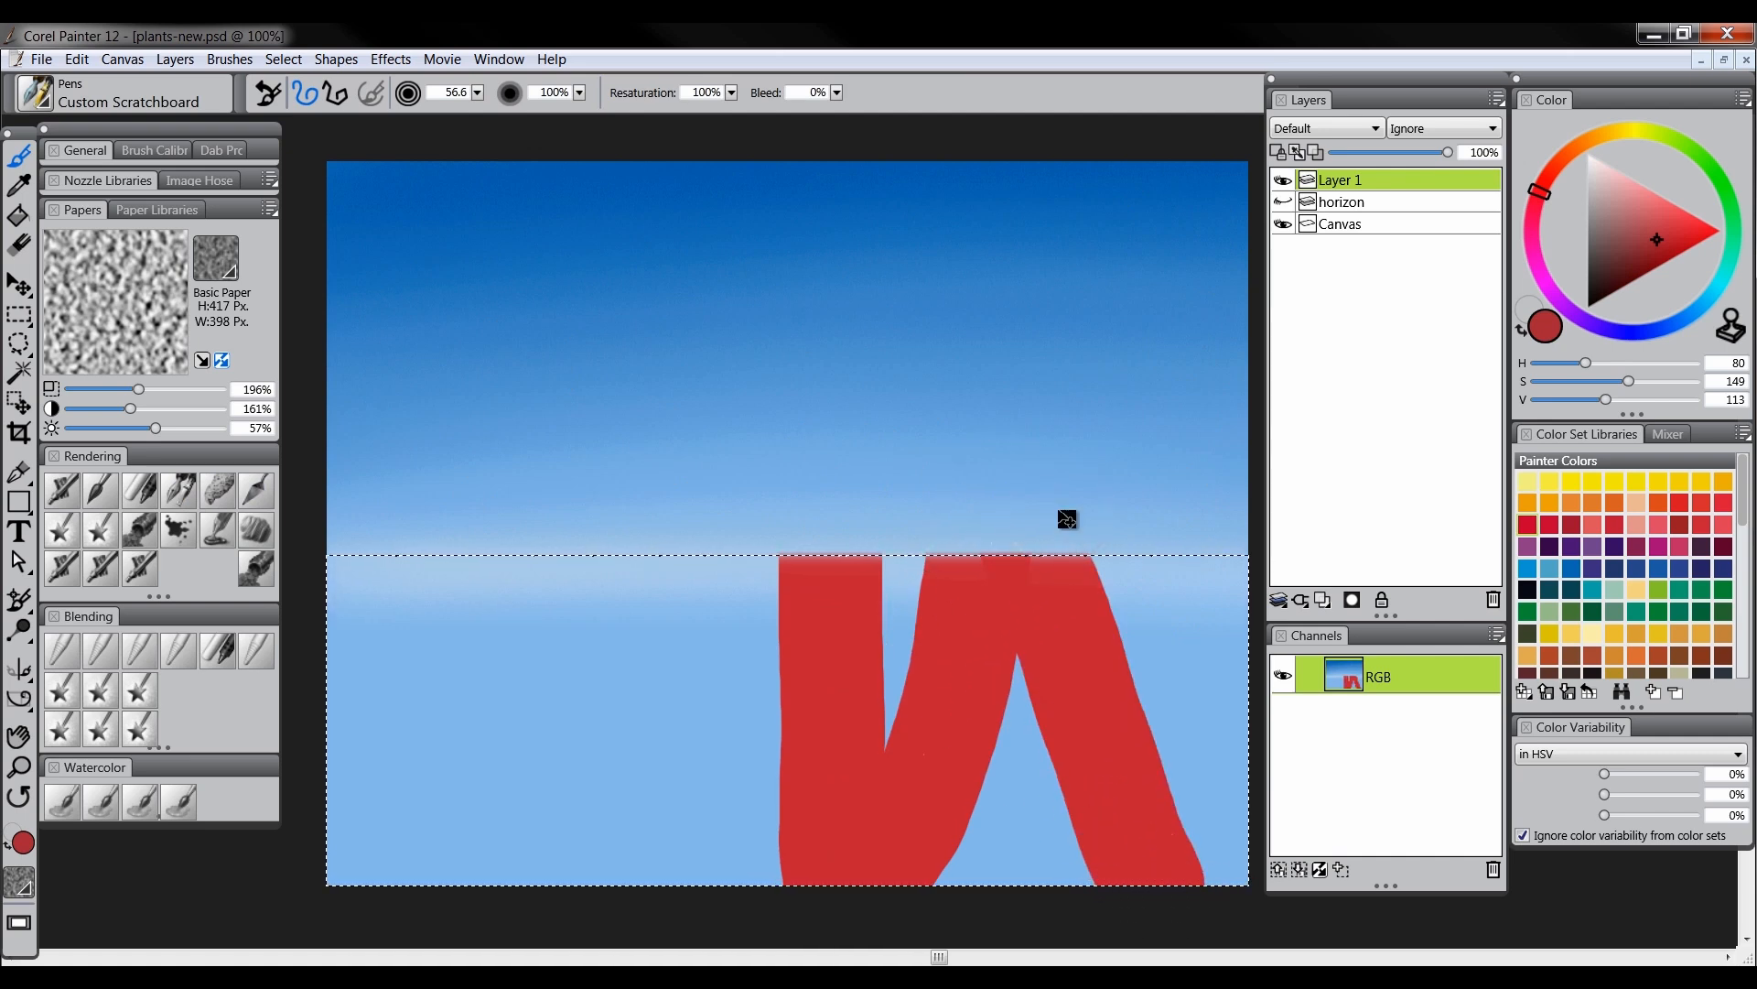
pyautogui.click(1284, 202)
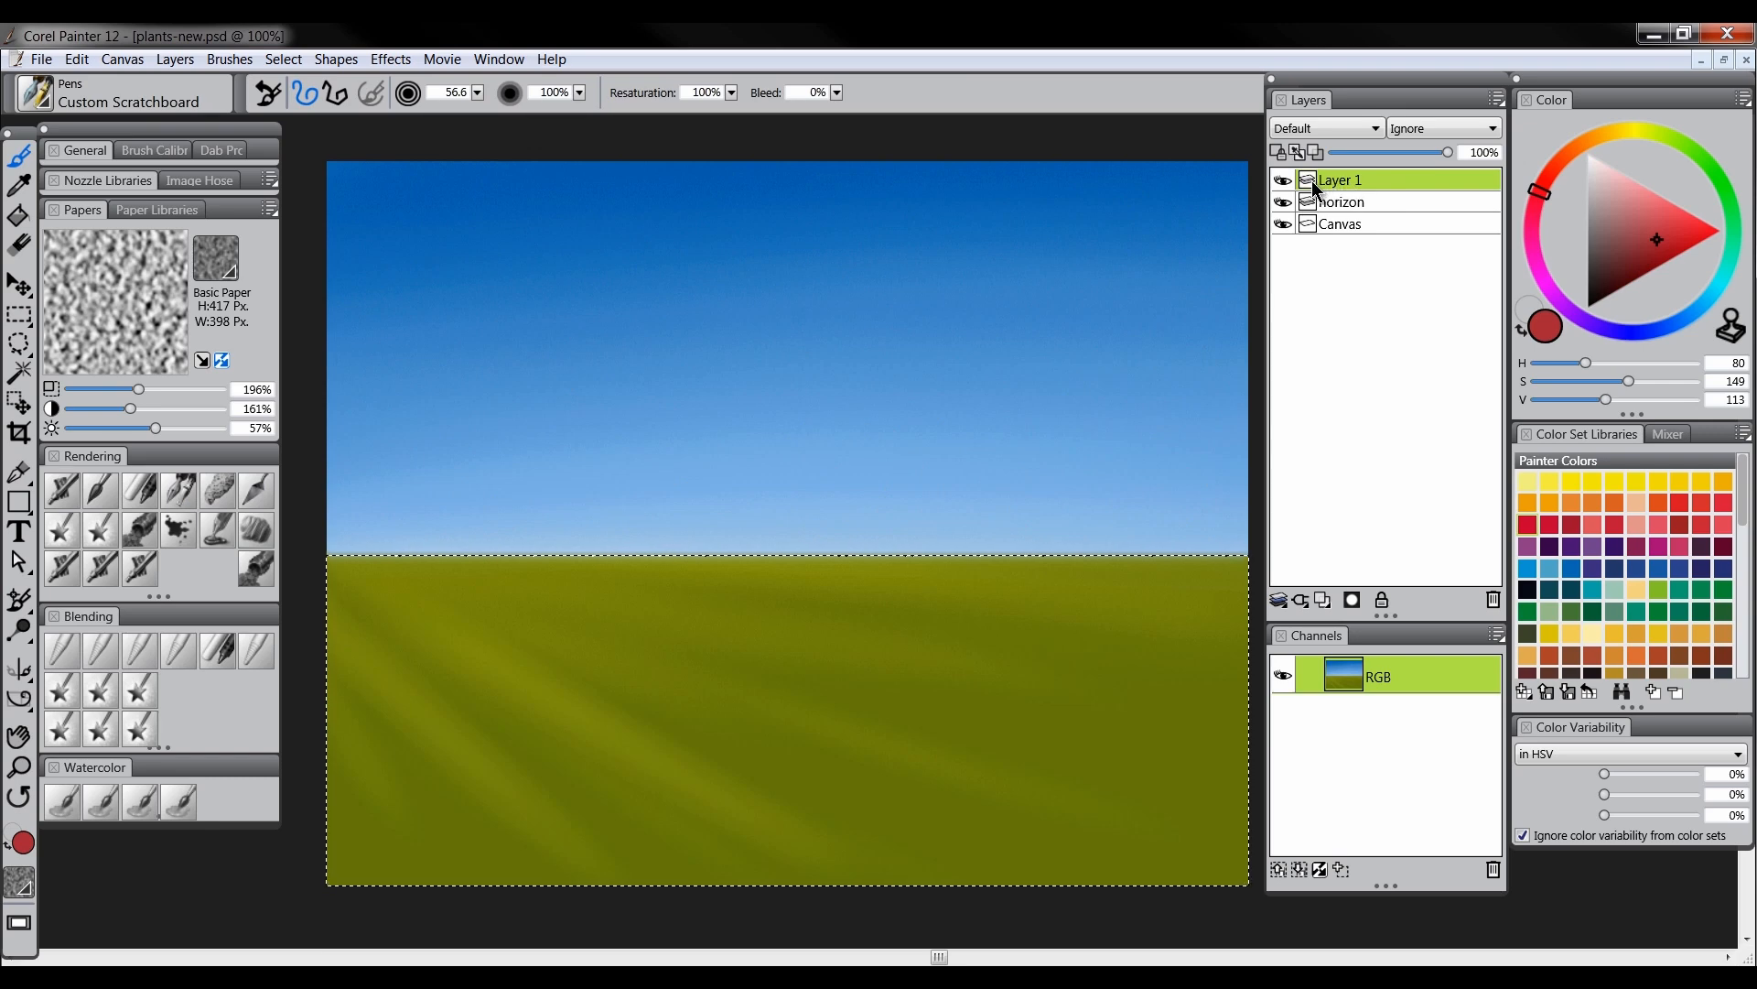
# Rename the new layer above the horizon layer as tint
pyautogui.doubleClick(1342, 179)
pyautogui.write('tint')
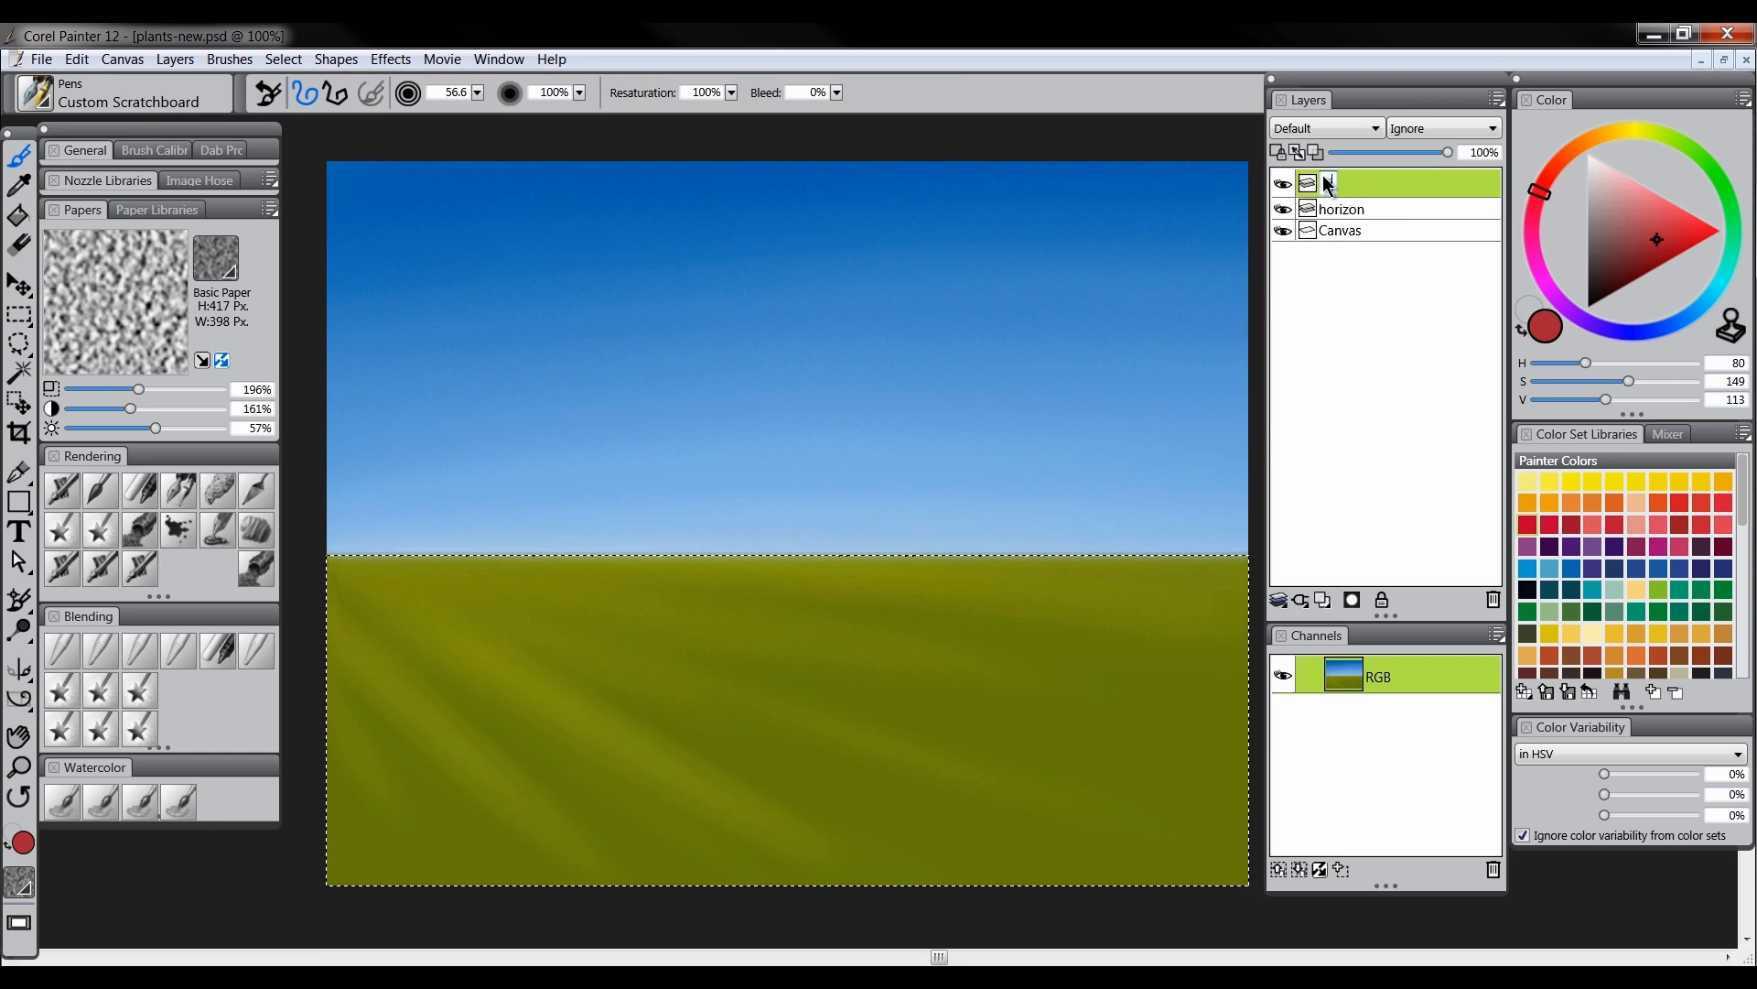
pyautogui.press('Return')
# Set the painting colour to a muted tan (H 109, S 82, V 127) and choose the Square Chalk brush
pyautogui.click(1591, 145)
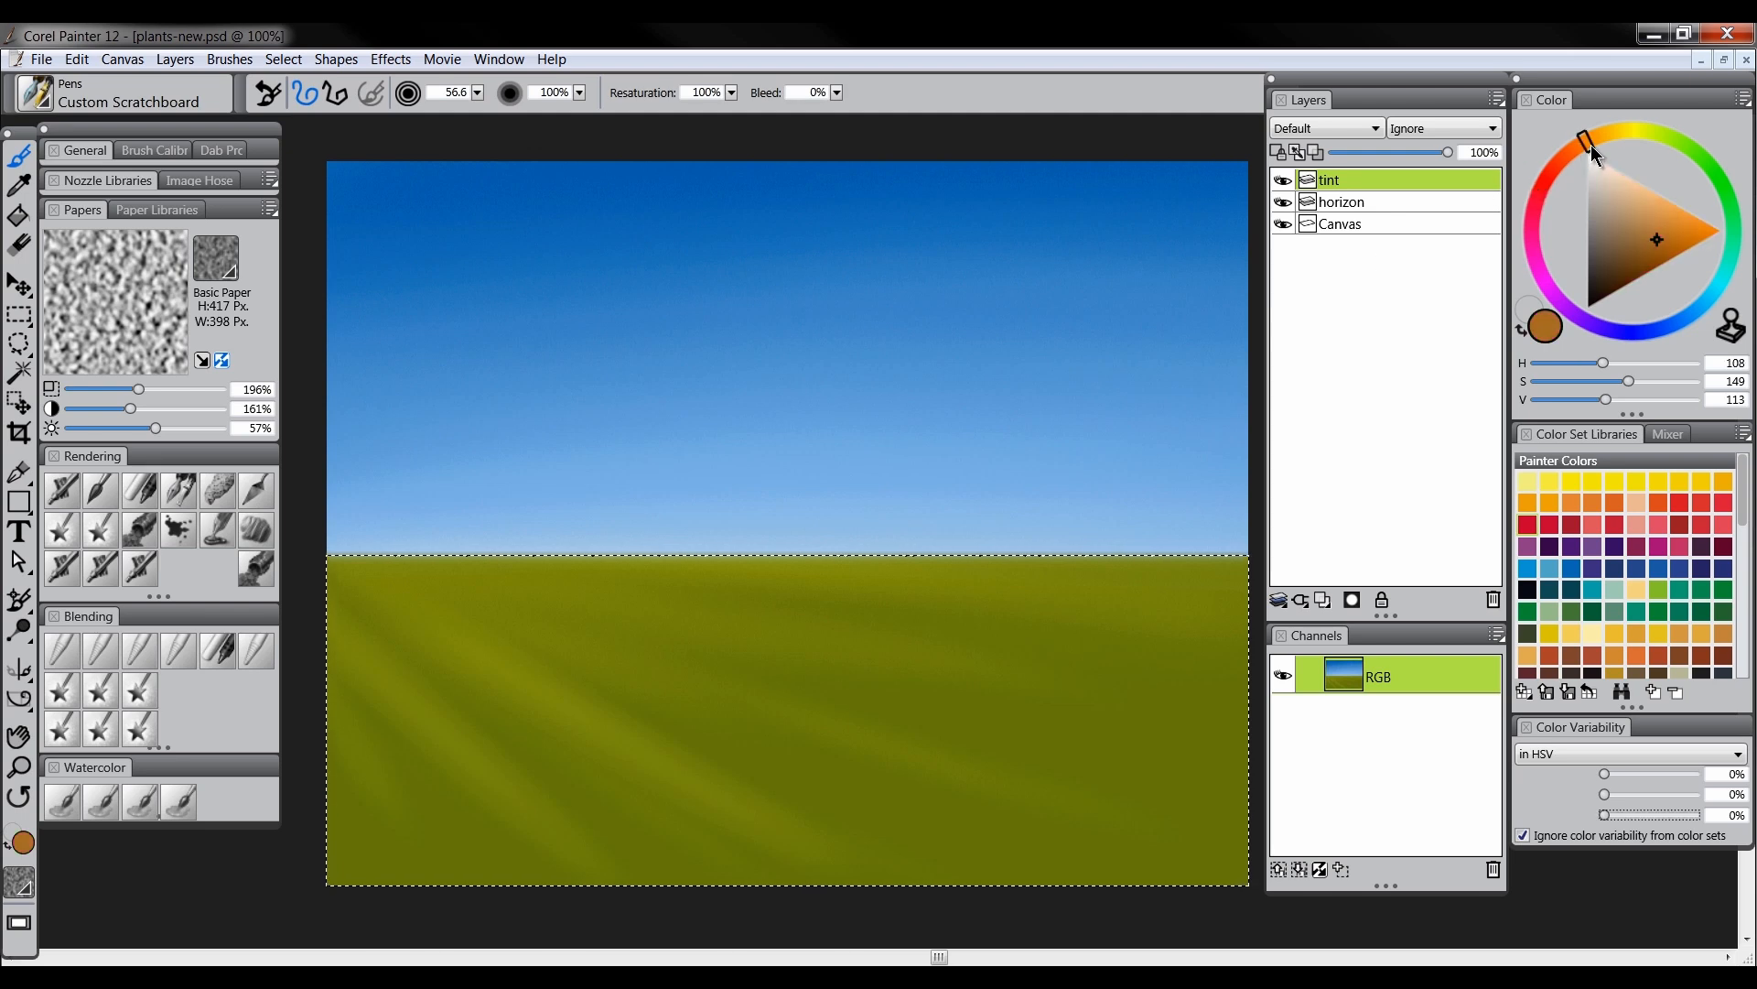
pyautogui.moveTo(1633, 241); pyautogui.dragTo(1635, 234)
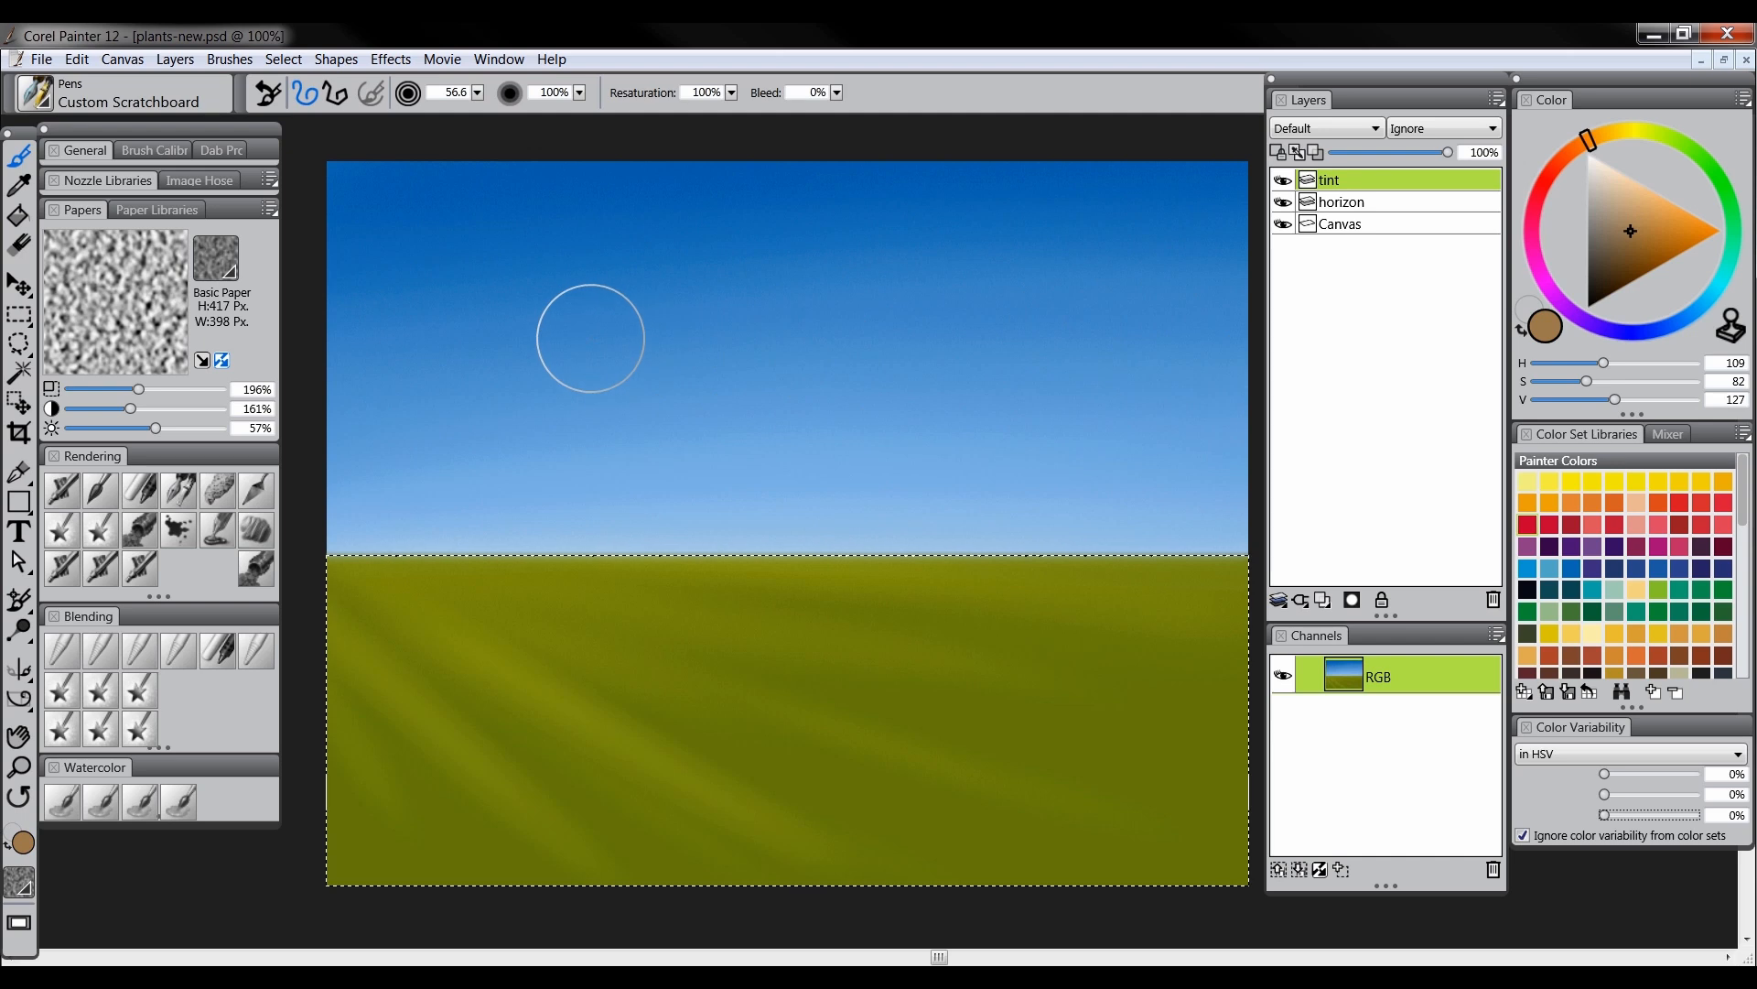
pyautogui.click(138, 485)
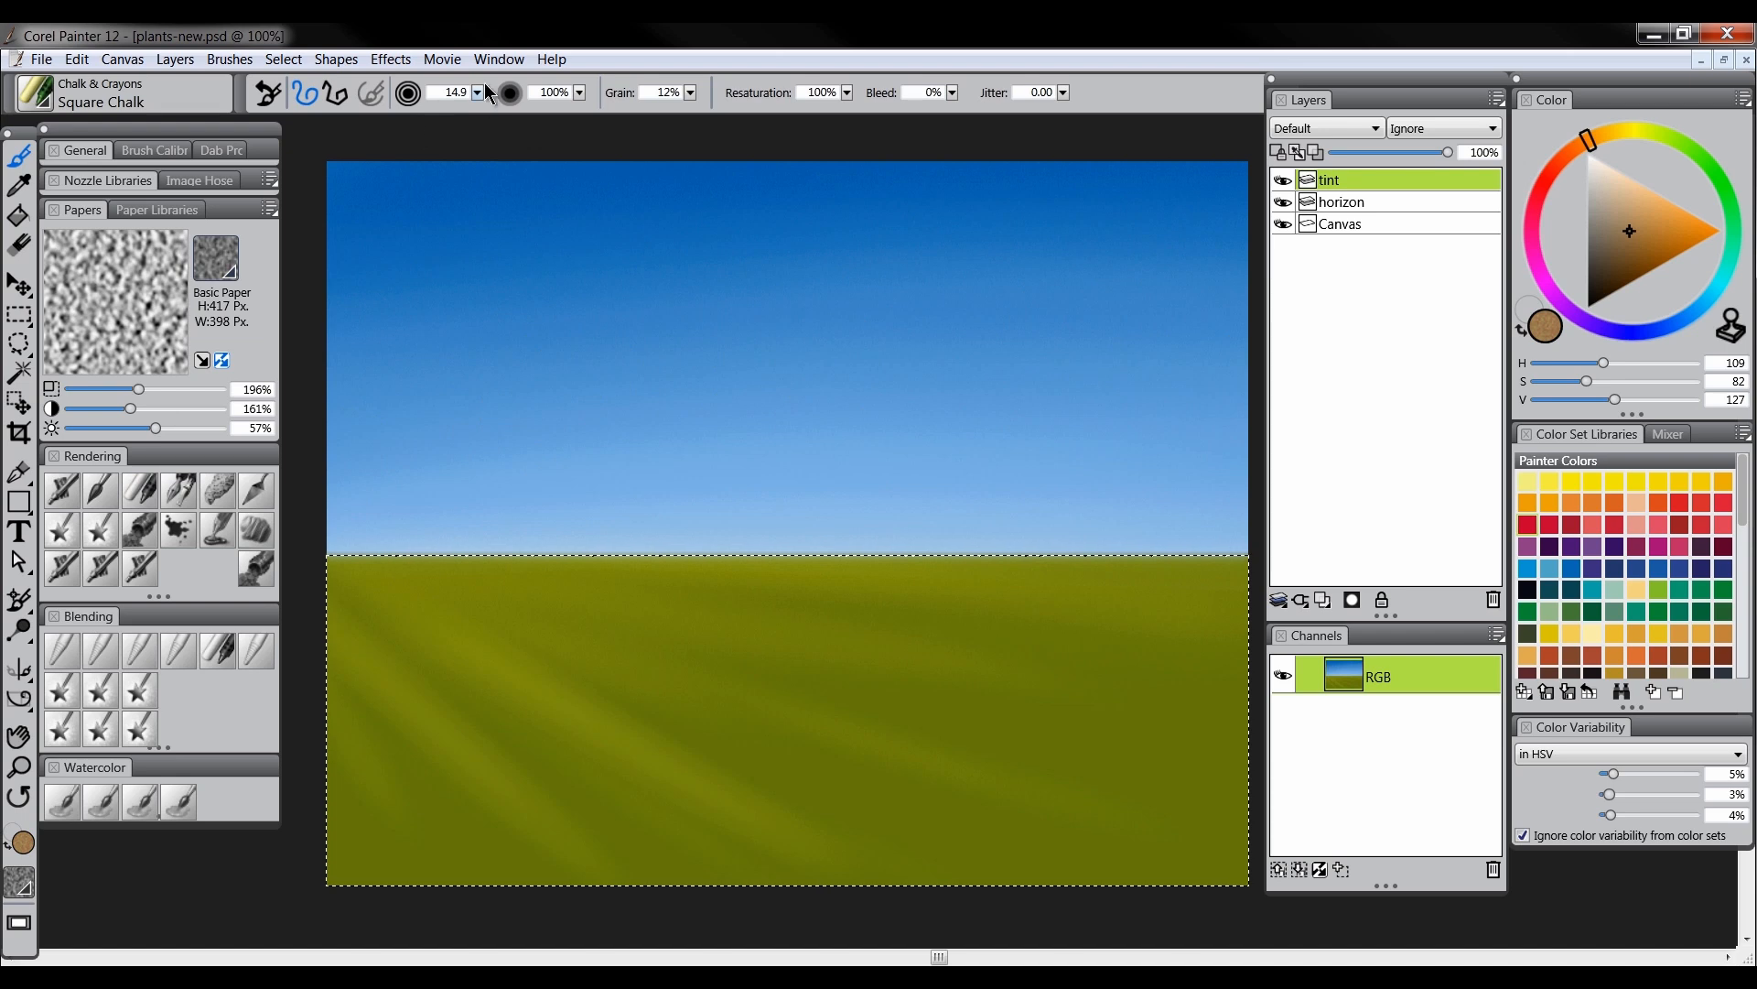
pyautogui.click(503, 58)
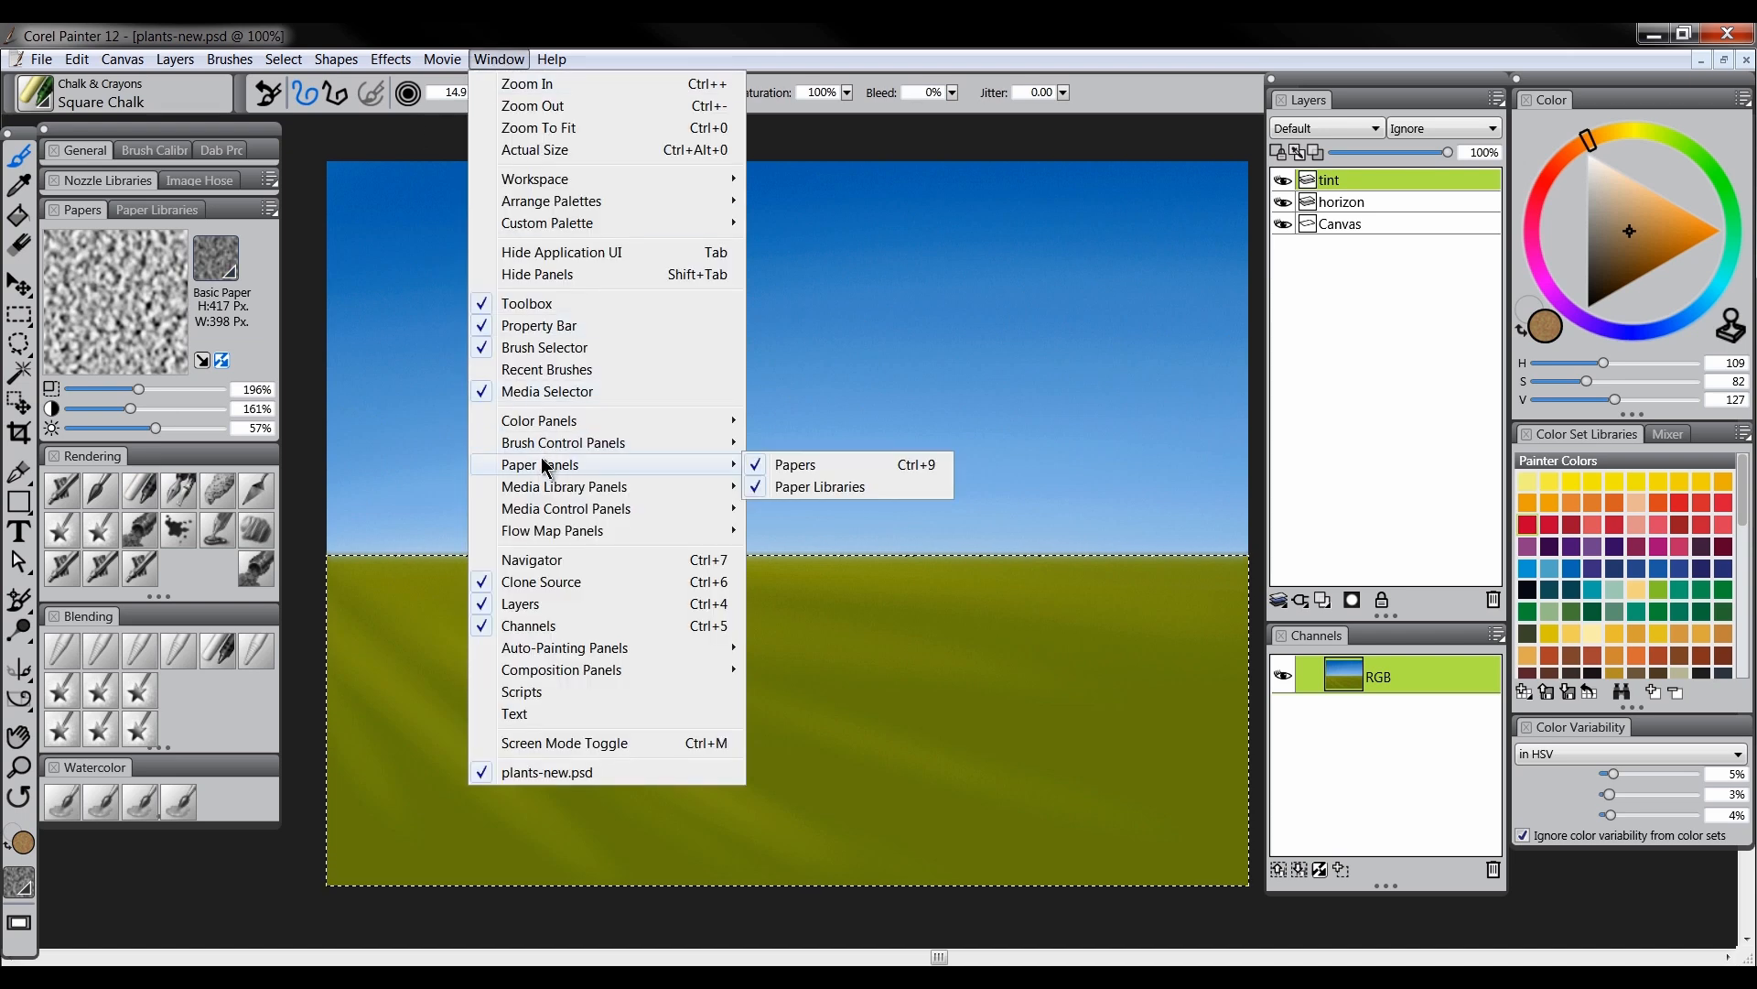
pyautogui.click(497, 39)
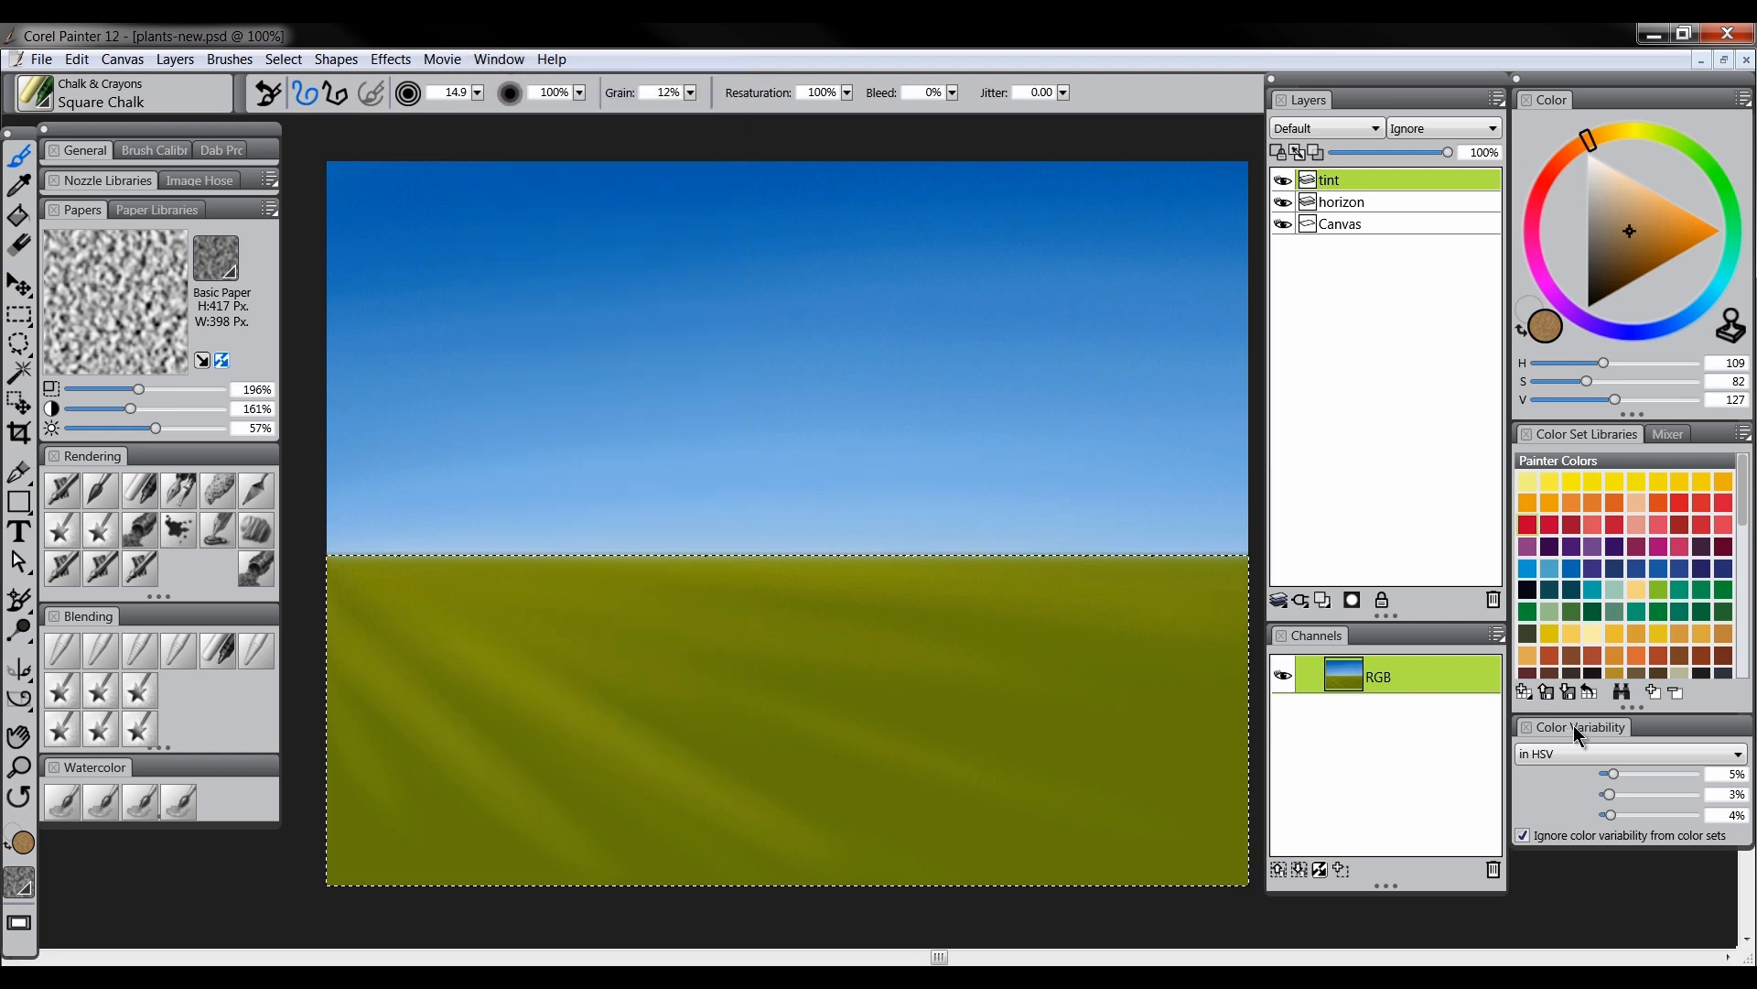
pyautogui.click(497, 61)
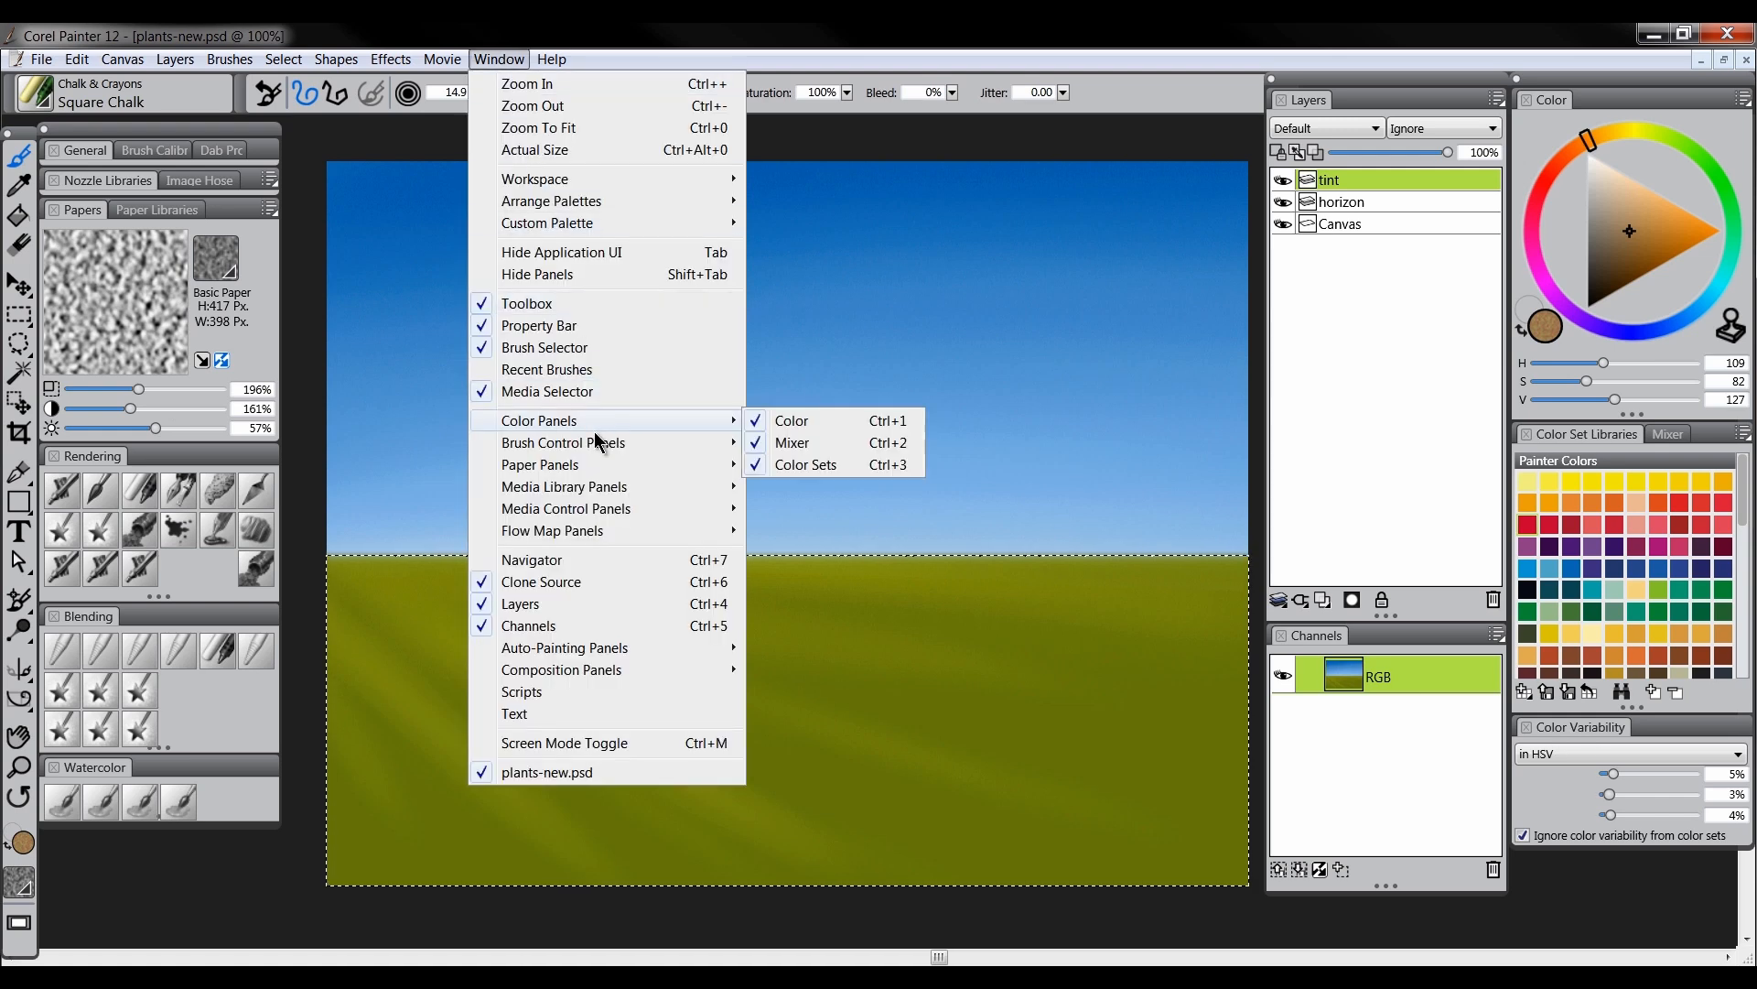
pyautogui.moveTo(584, 419)
pyautogui.click(1135, 337)
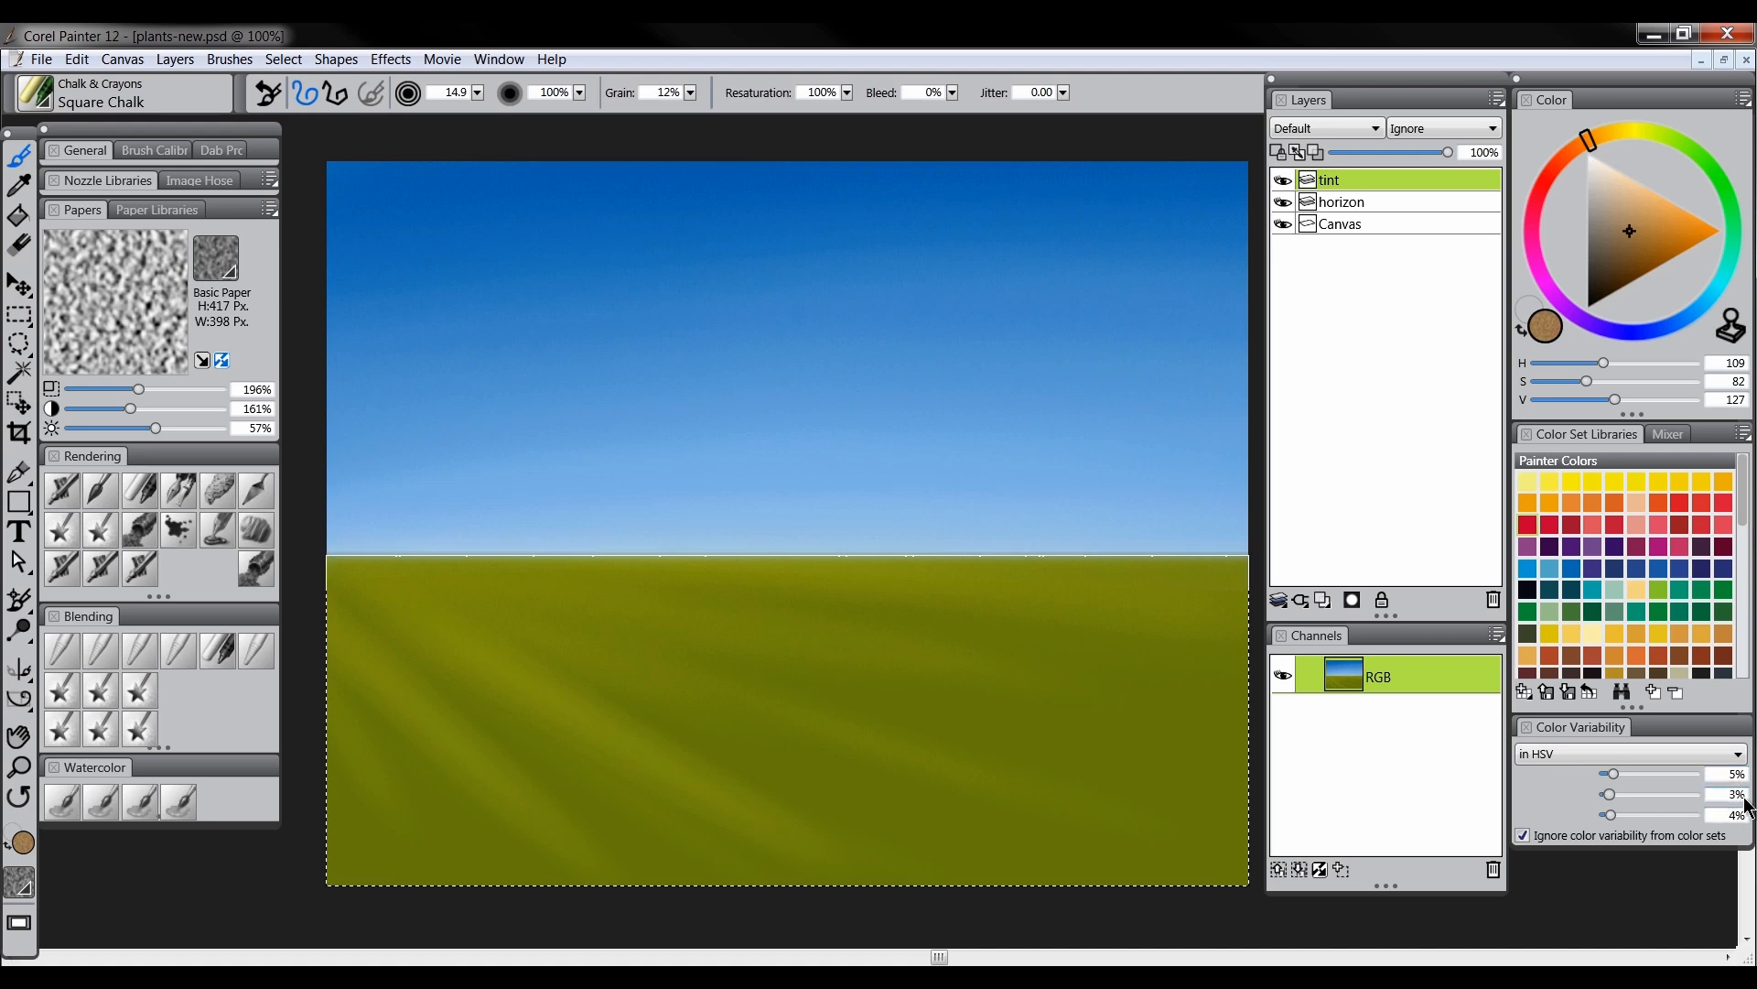
# Set the paper scale to 321% and paint tan Square Chalk patches across the ground at brush size 54.7
pyautogui.click(183, 390)
pyautogui.moveTo(182, 388); pyautogui.dragTo(192, 394)
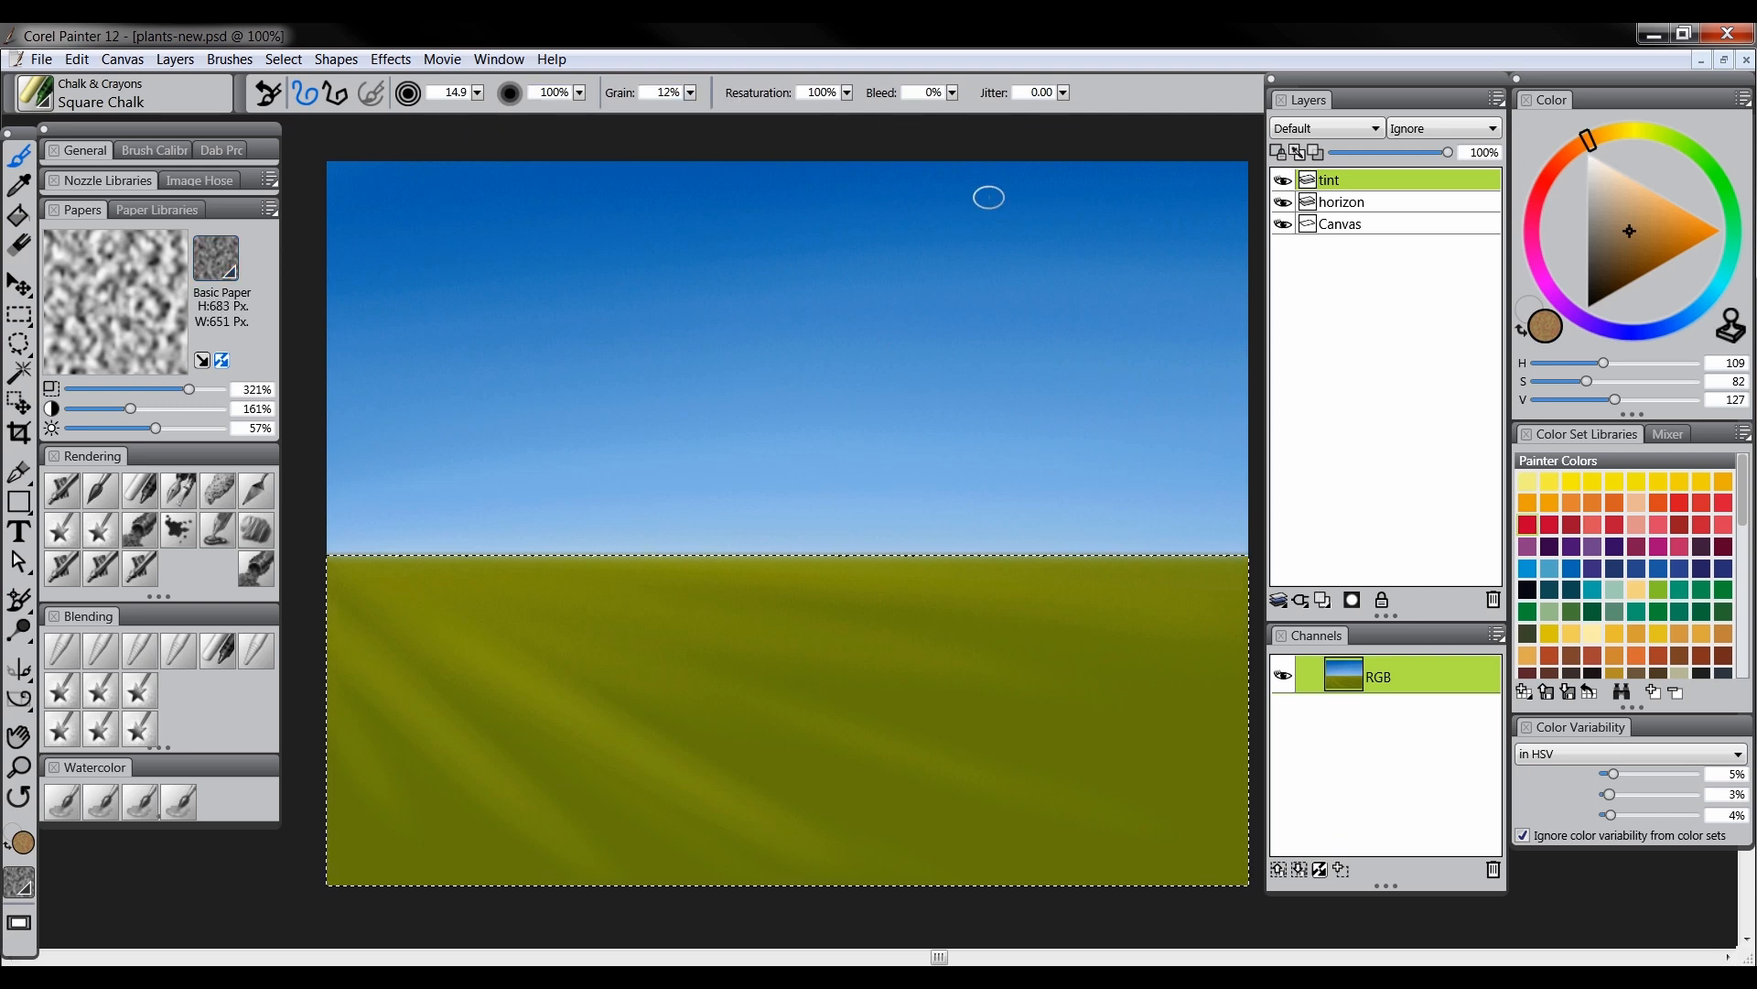
pyautogui.moveTo(600, 632); pyautogui.dragTo(549, 626)
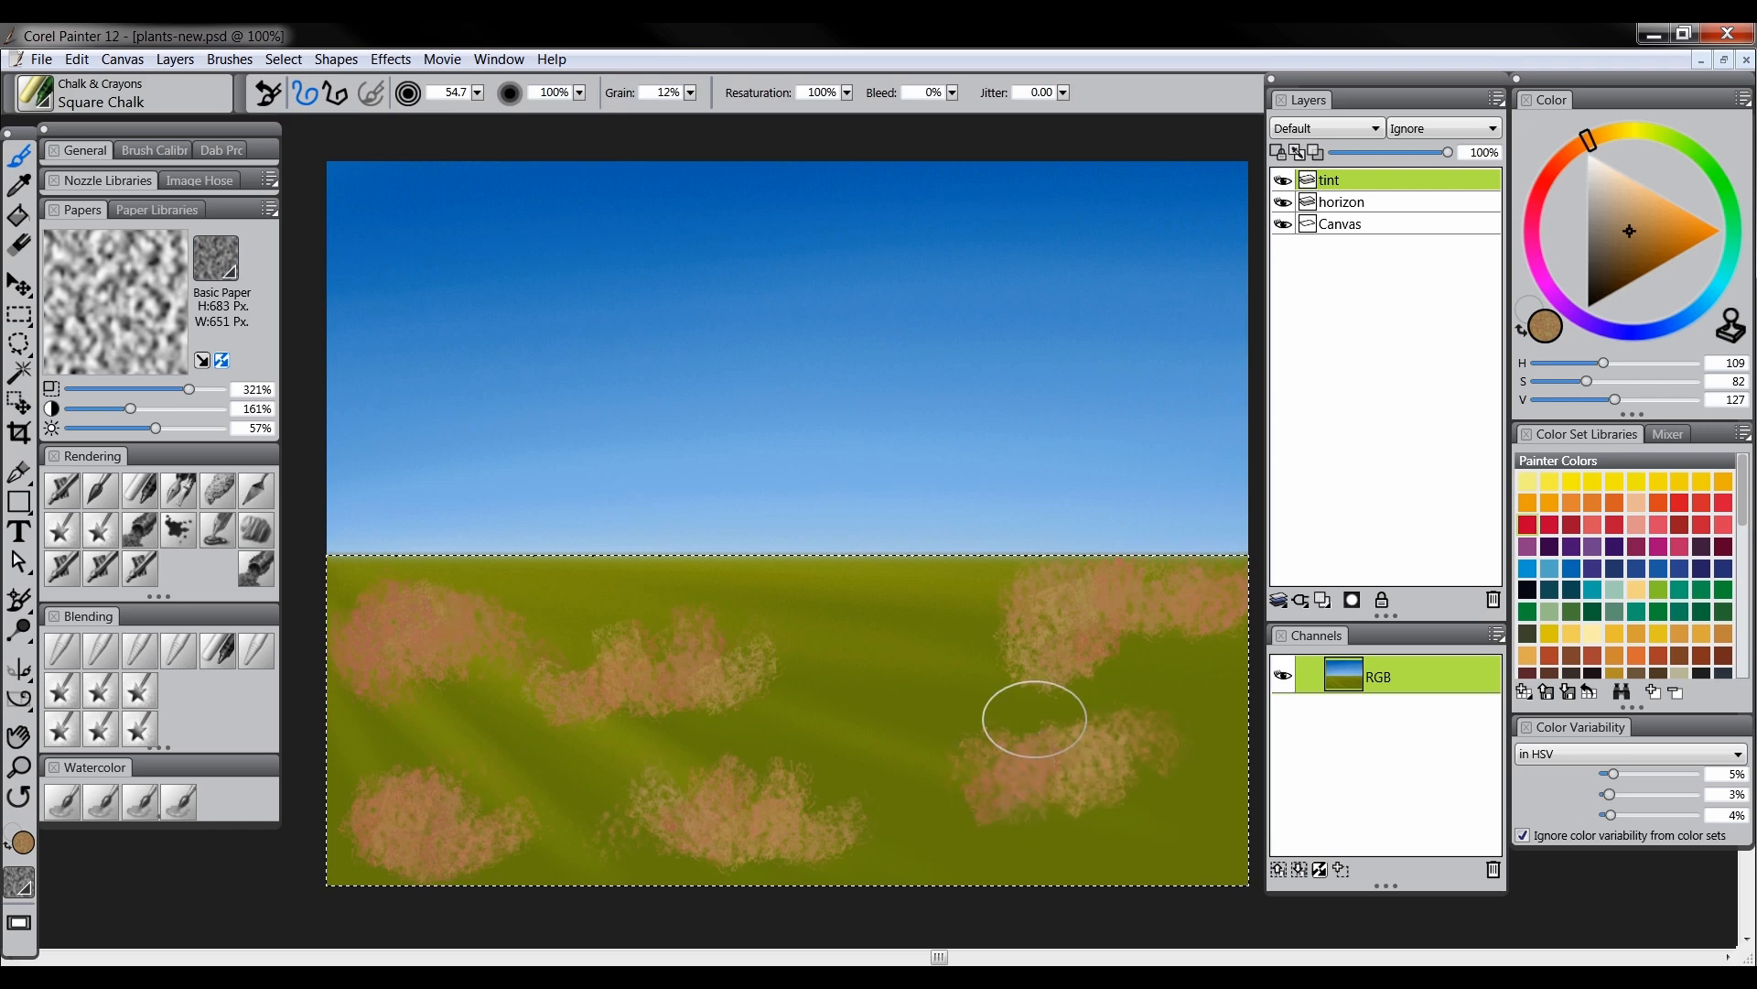
# Set the tint layer's composite method to Multiply and add tan chalk strokes along the horizon
pyautogui.click(1310, 128)
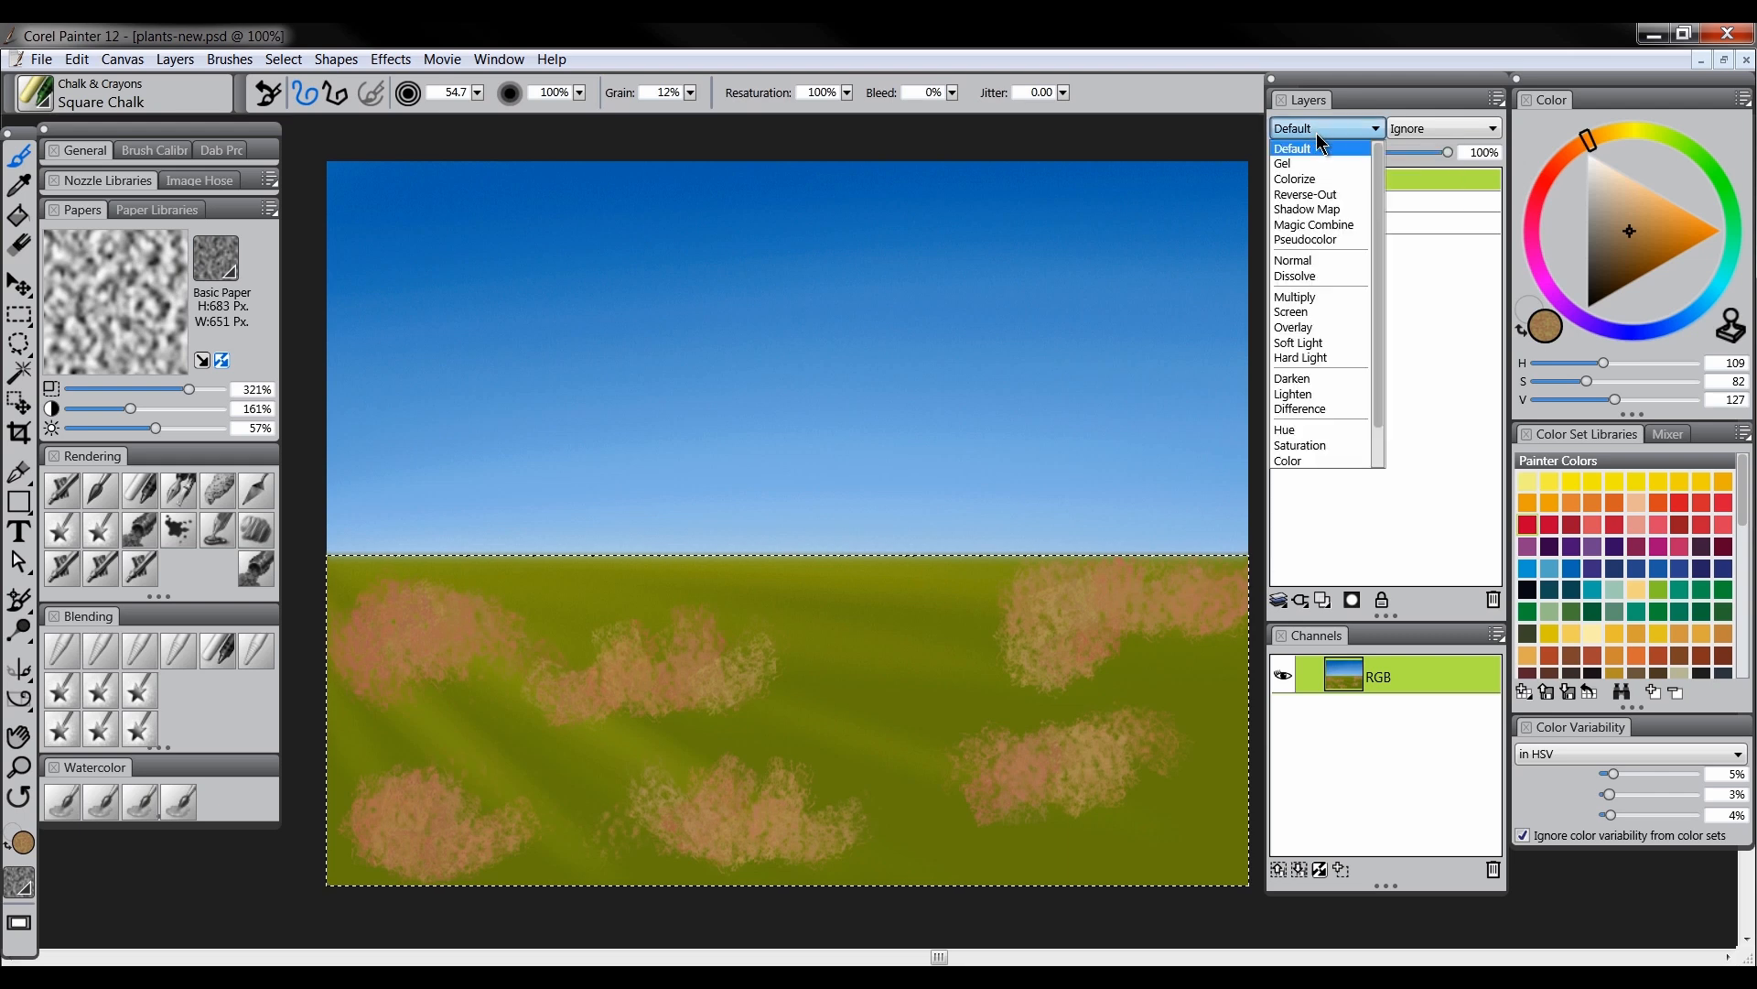
pyautogui.click(1307, 299)
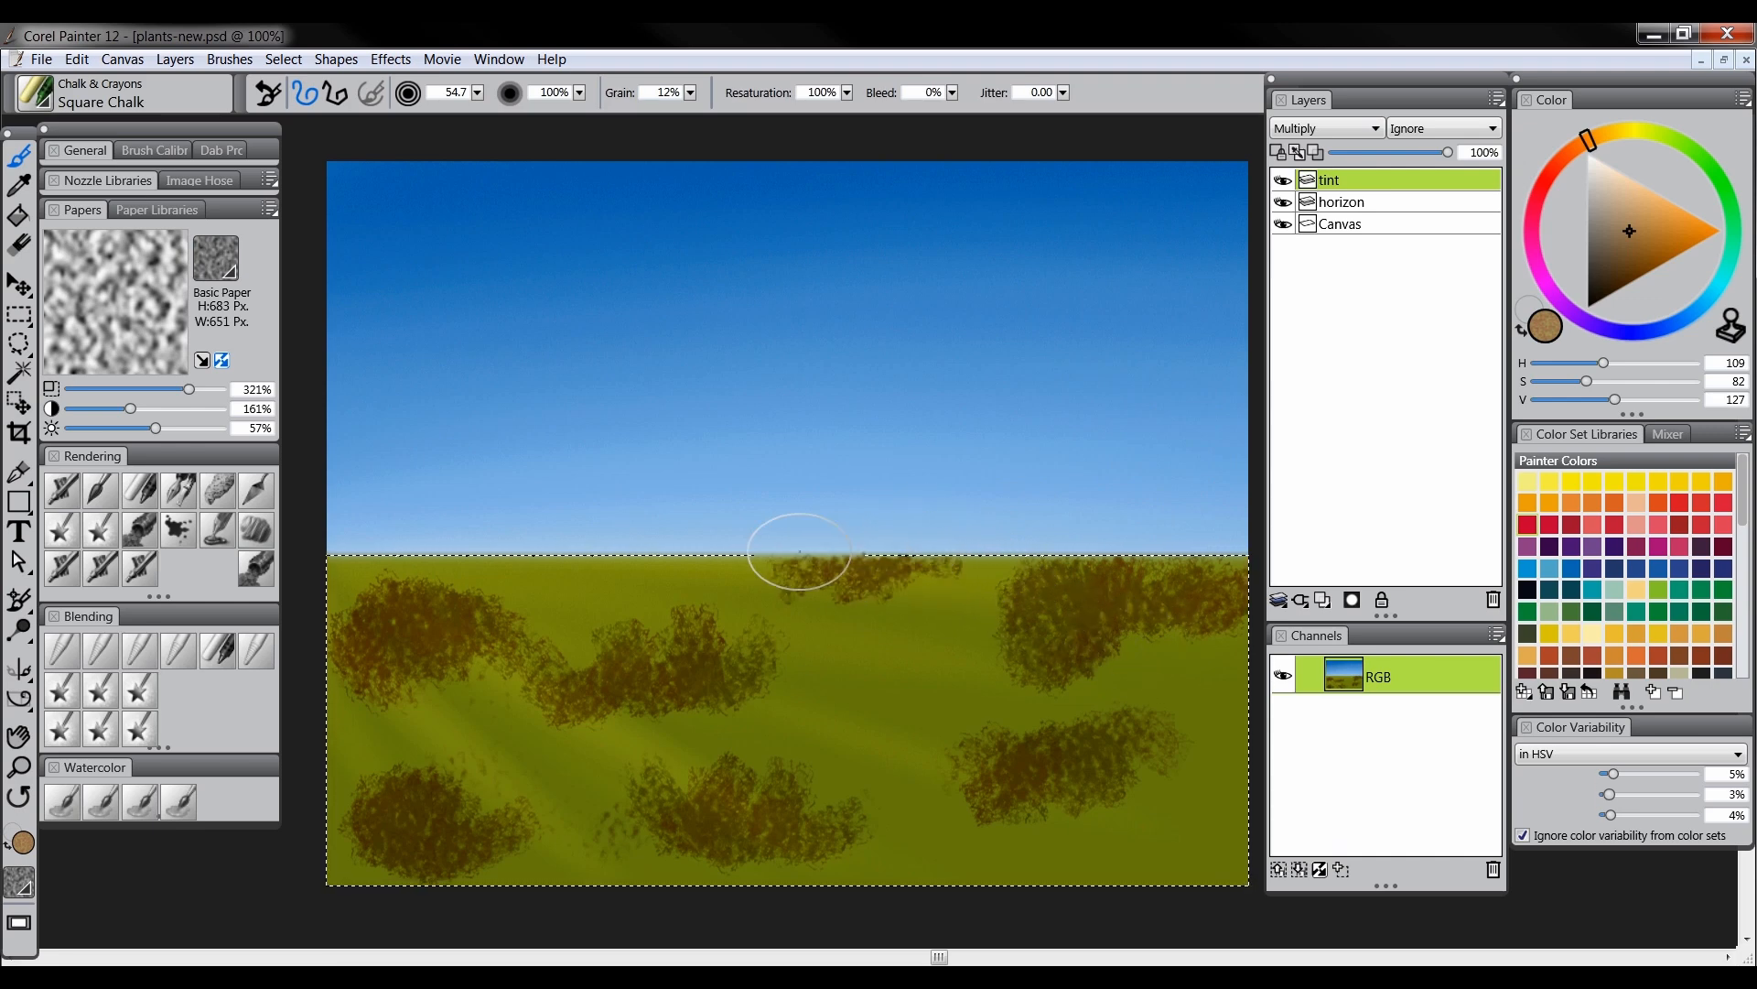
pyautogui.moveTo(811, 559)
pyautogui.mouseDown()
pyautogui.moveTo(701, 542)
pyautogui.moveTo(632, 547)
pyautogui.mouseUp()
# Paint more chalk patches over the ground in orange-brown (H 109, S 188, V 91) and olive (H 129, S 188, V 91)
pyautogui.click(1658, 252)
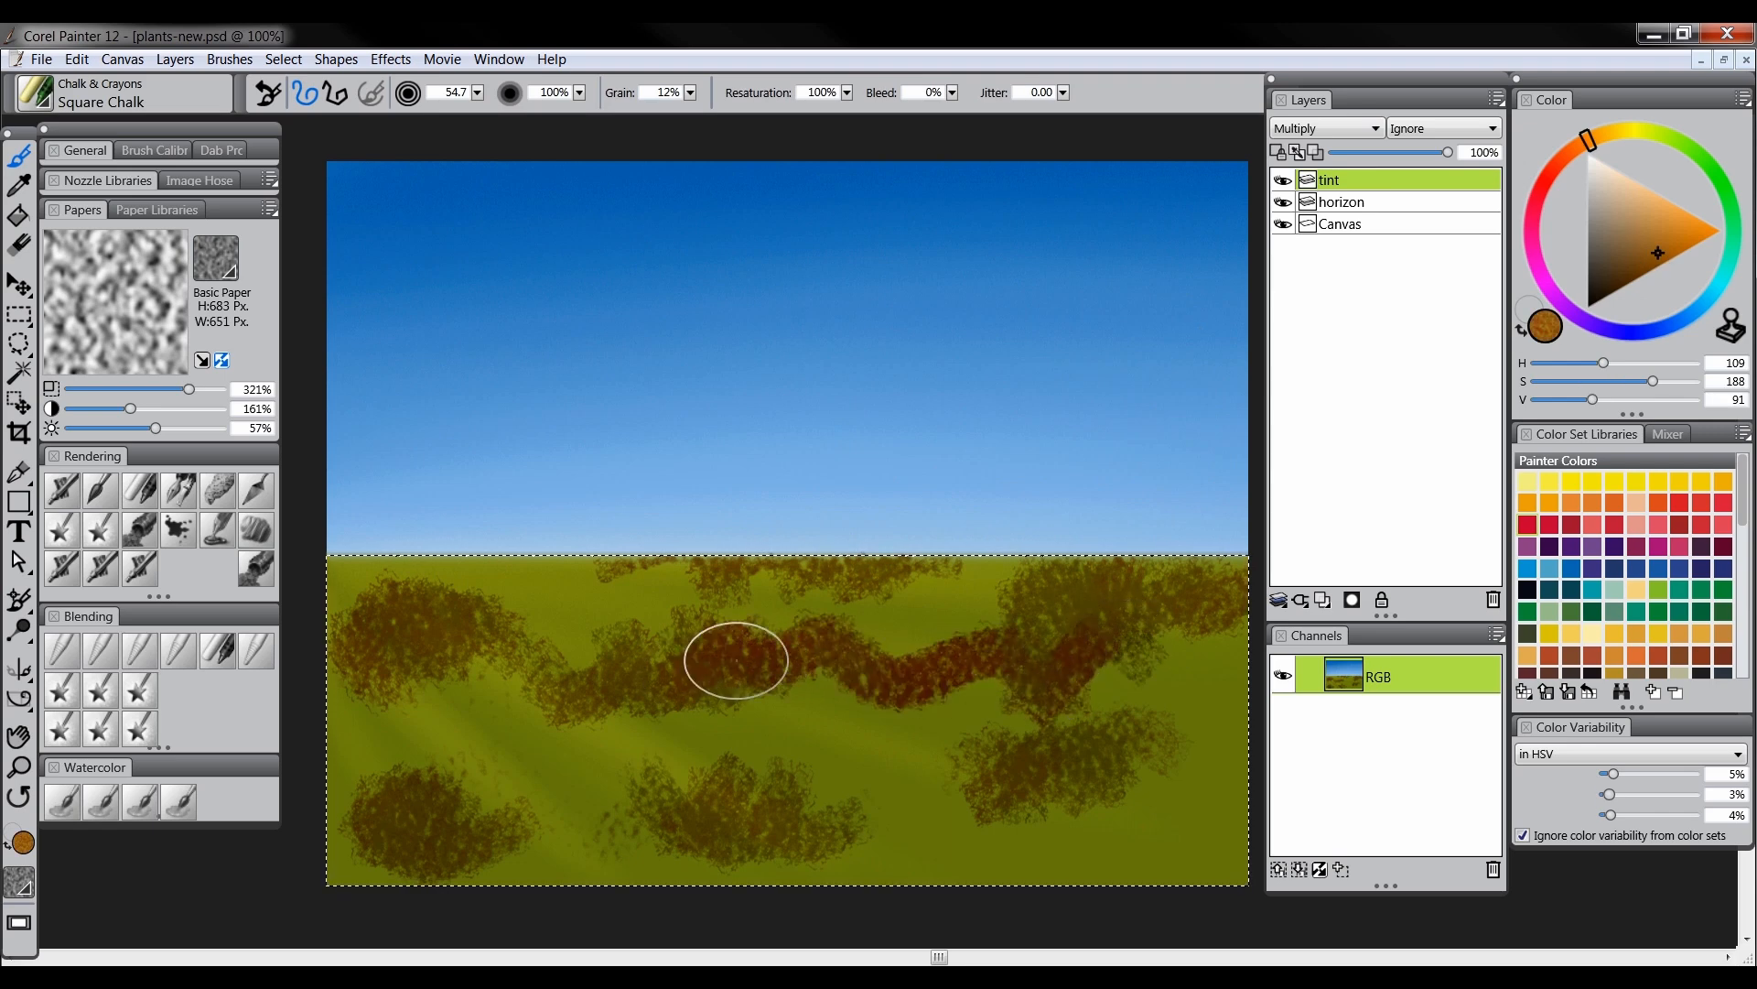
pyautogui.moveTo(642, 787); pyautogui.dragTo(703, 752)
pyautogui.click(1639, 139)
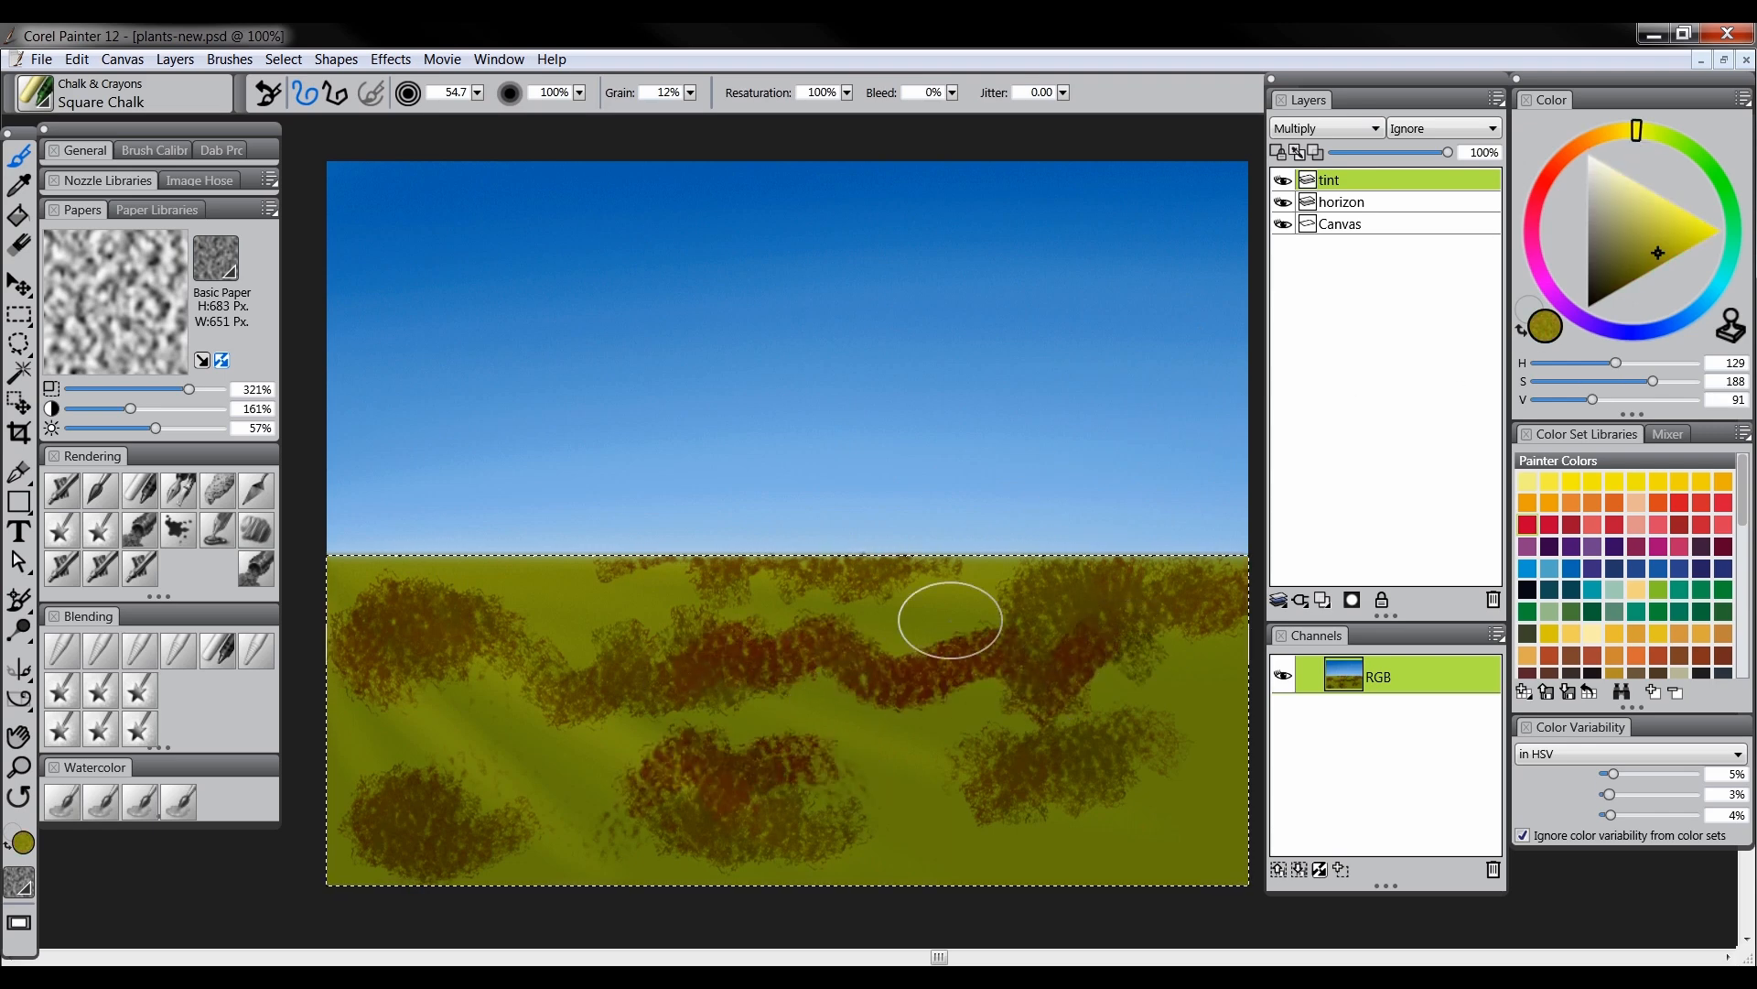
pyautogui.moveTo(878, 673); pyautogui.dragTo(417, 600)
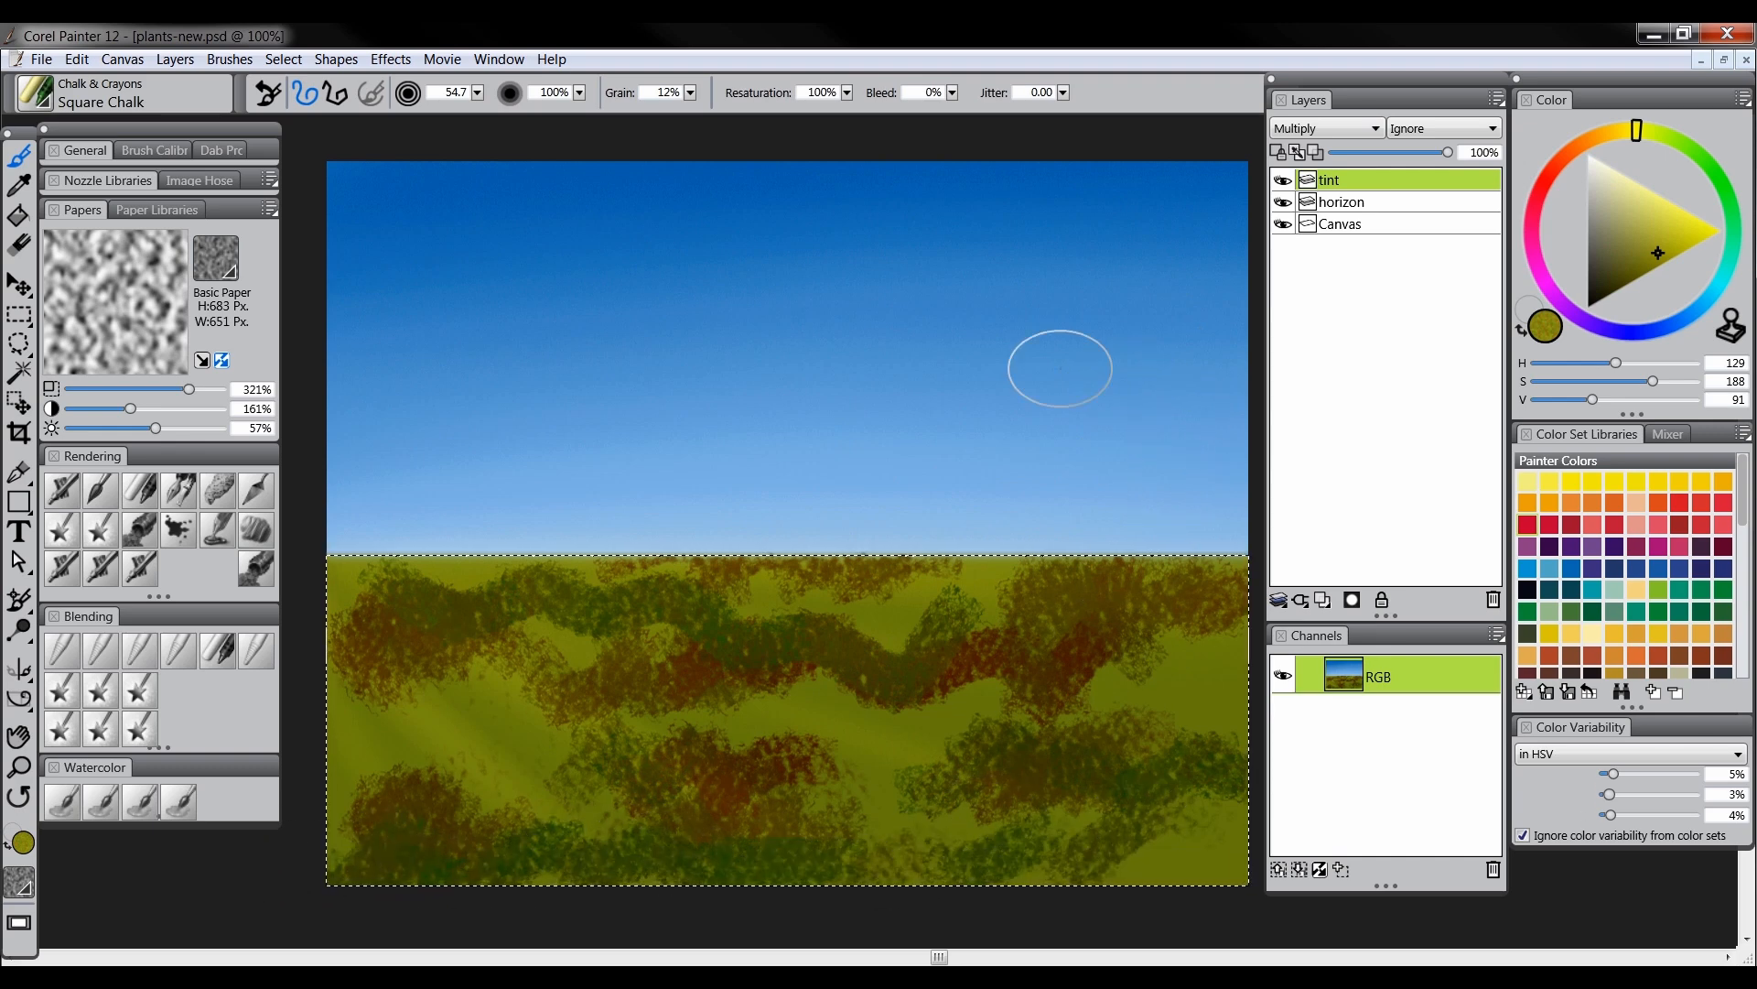
# Smear the chalk patches with the Coarse Oily Blender at size 57.3, using paper contrast 324% and scale 328%
pyautogui.click(100, 653)
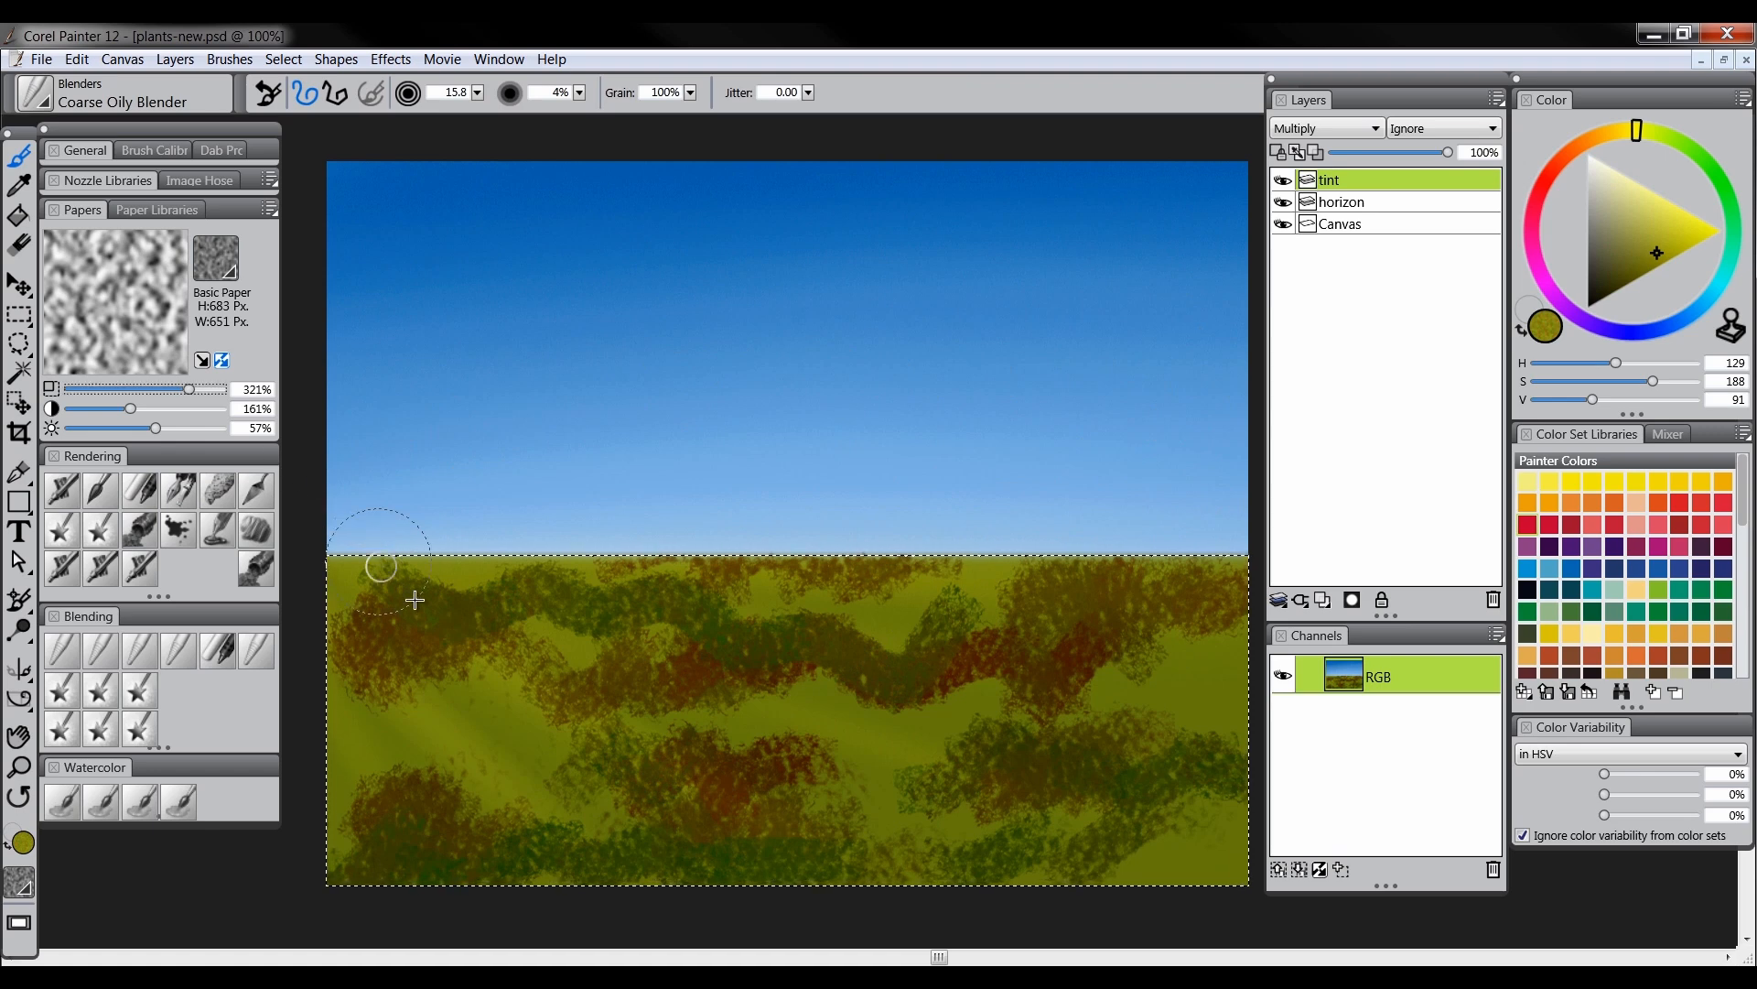
pyautogui.click(191, 408)
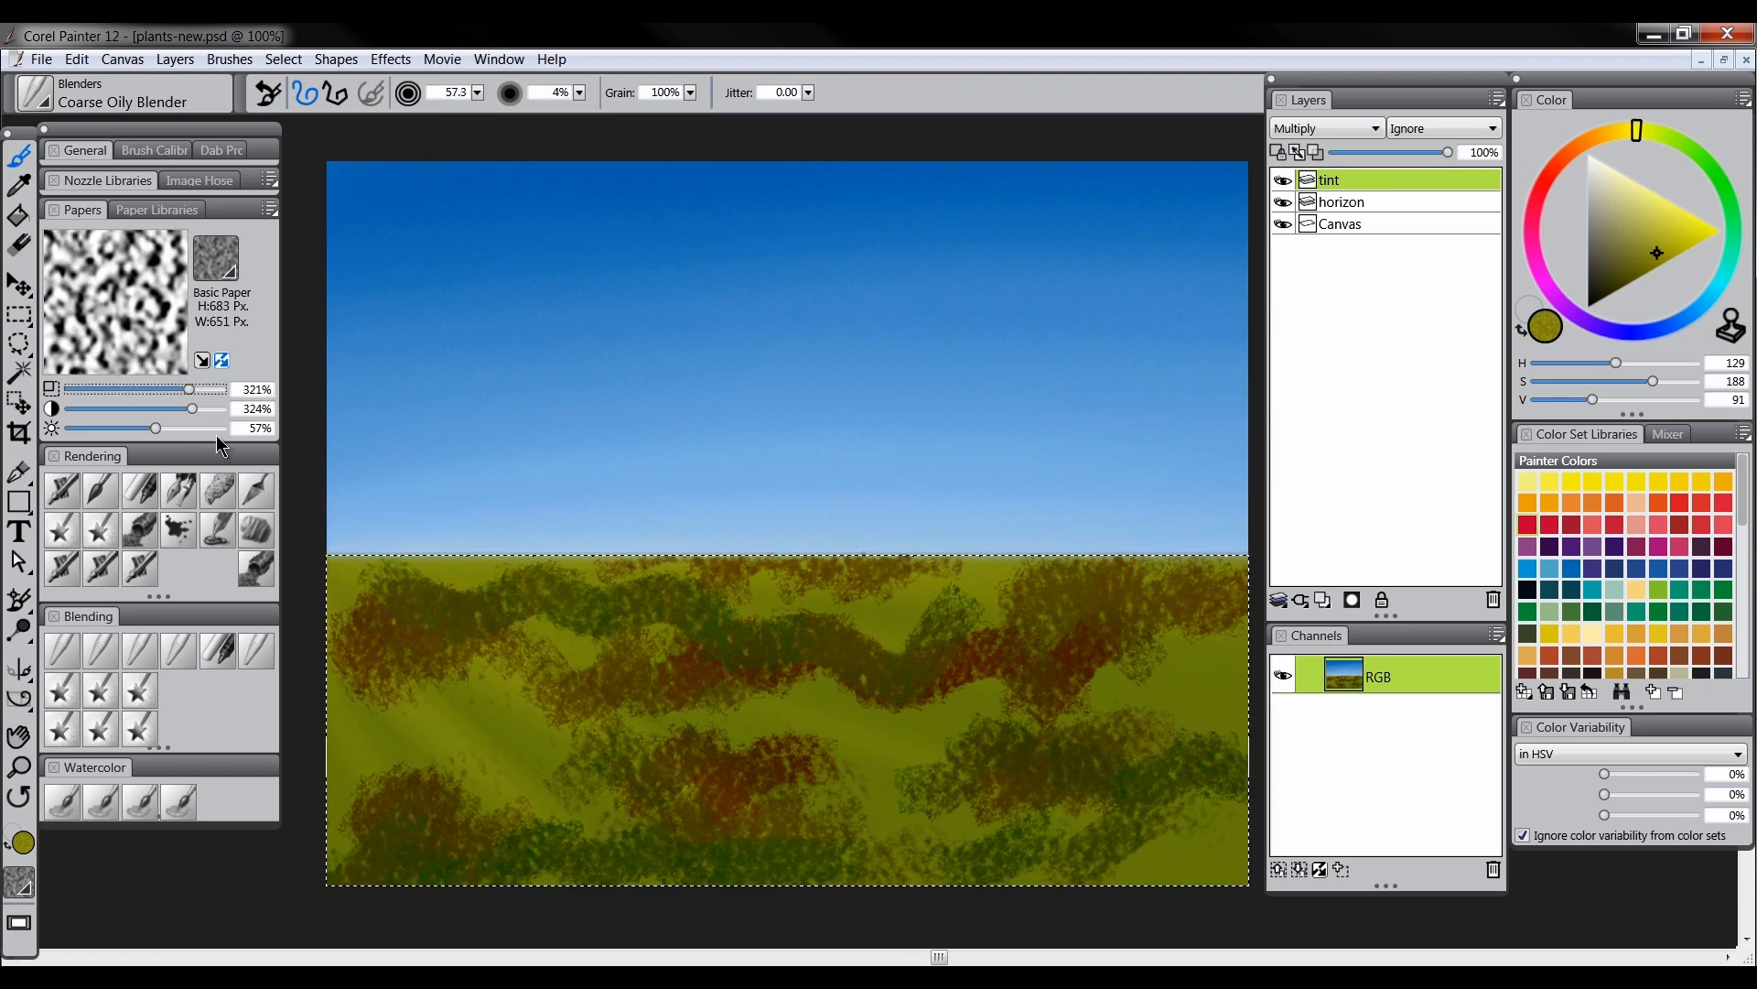
pyautogui.click(191, 389)
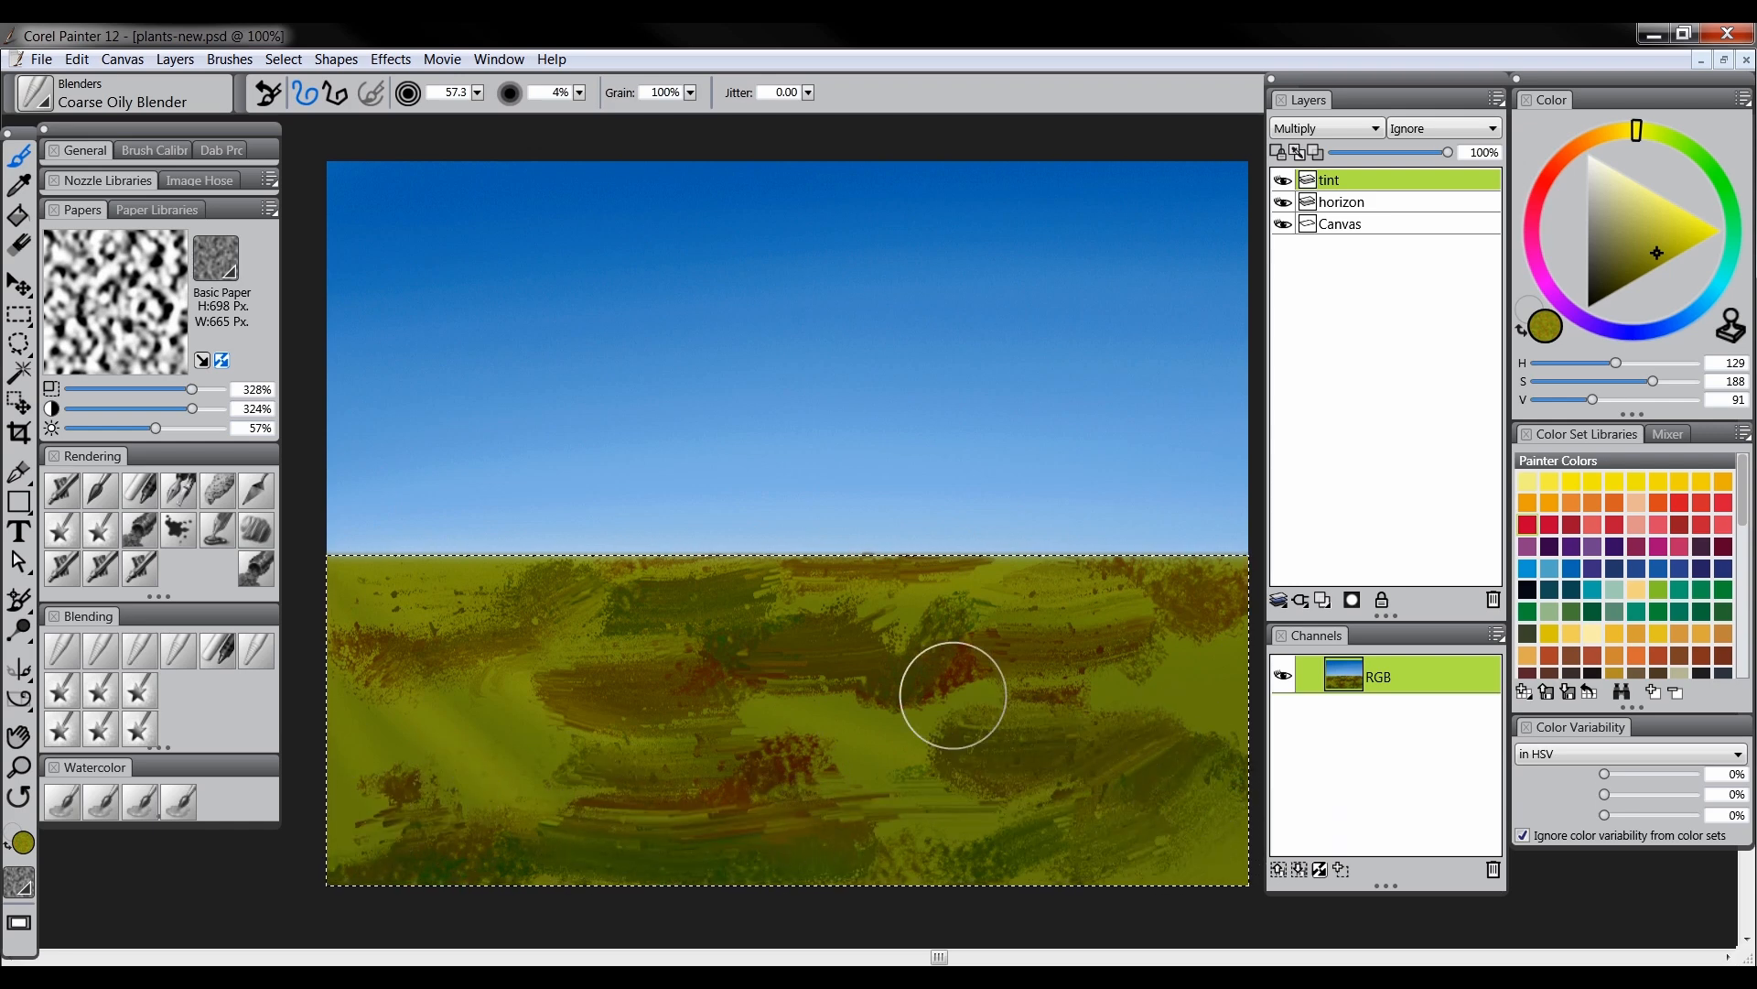
pyautogui.moveTo(913, 770); pyautogui.dragTo(902, 754)
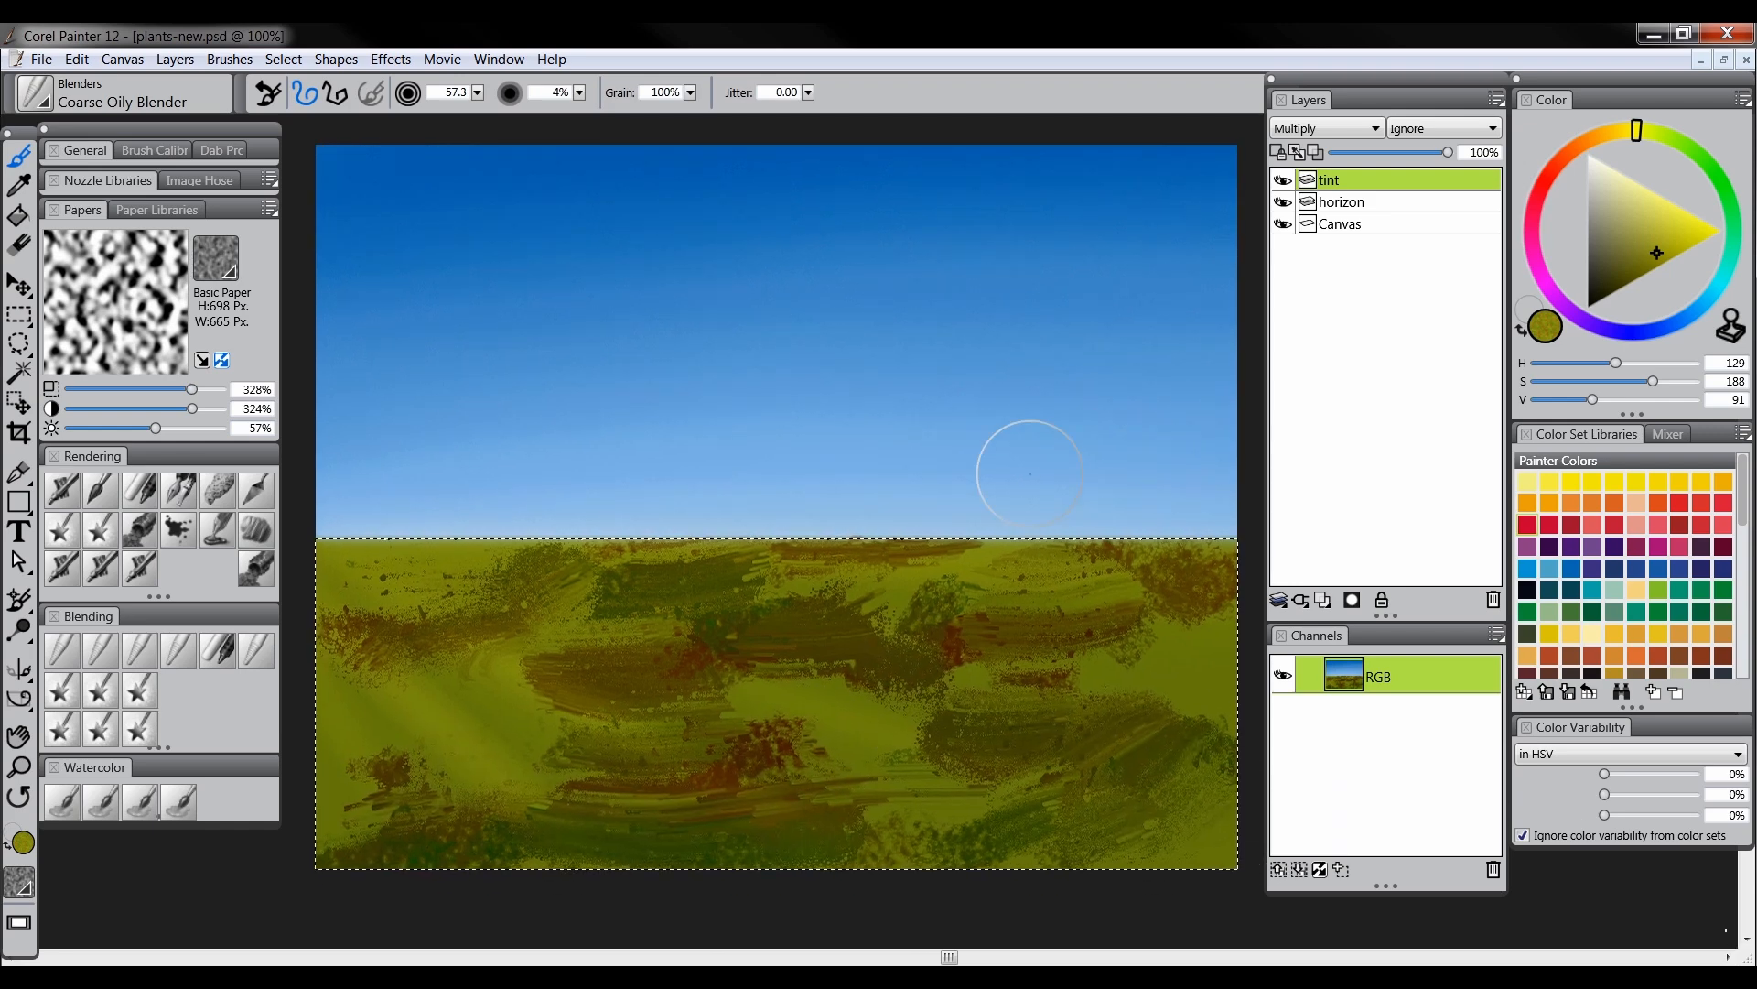
# Soften the smeared tint patches over the whole ground with the Diffuse Blur blender at size 64.5
pyautogui.click(60, 652)
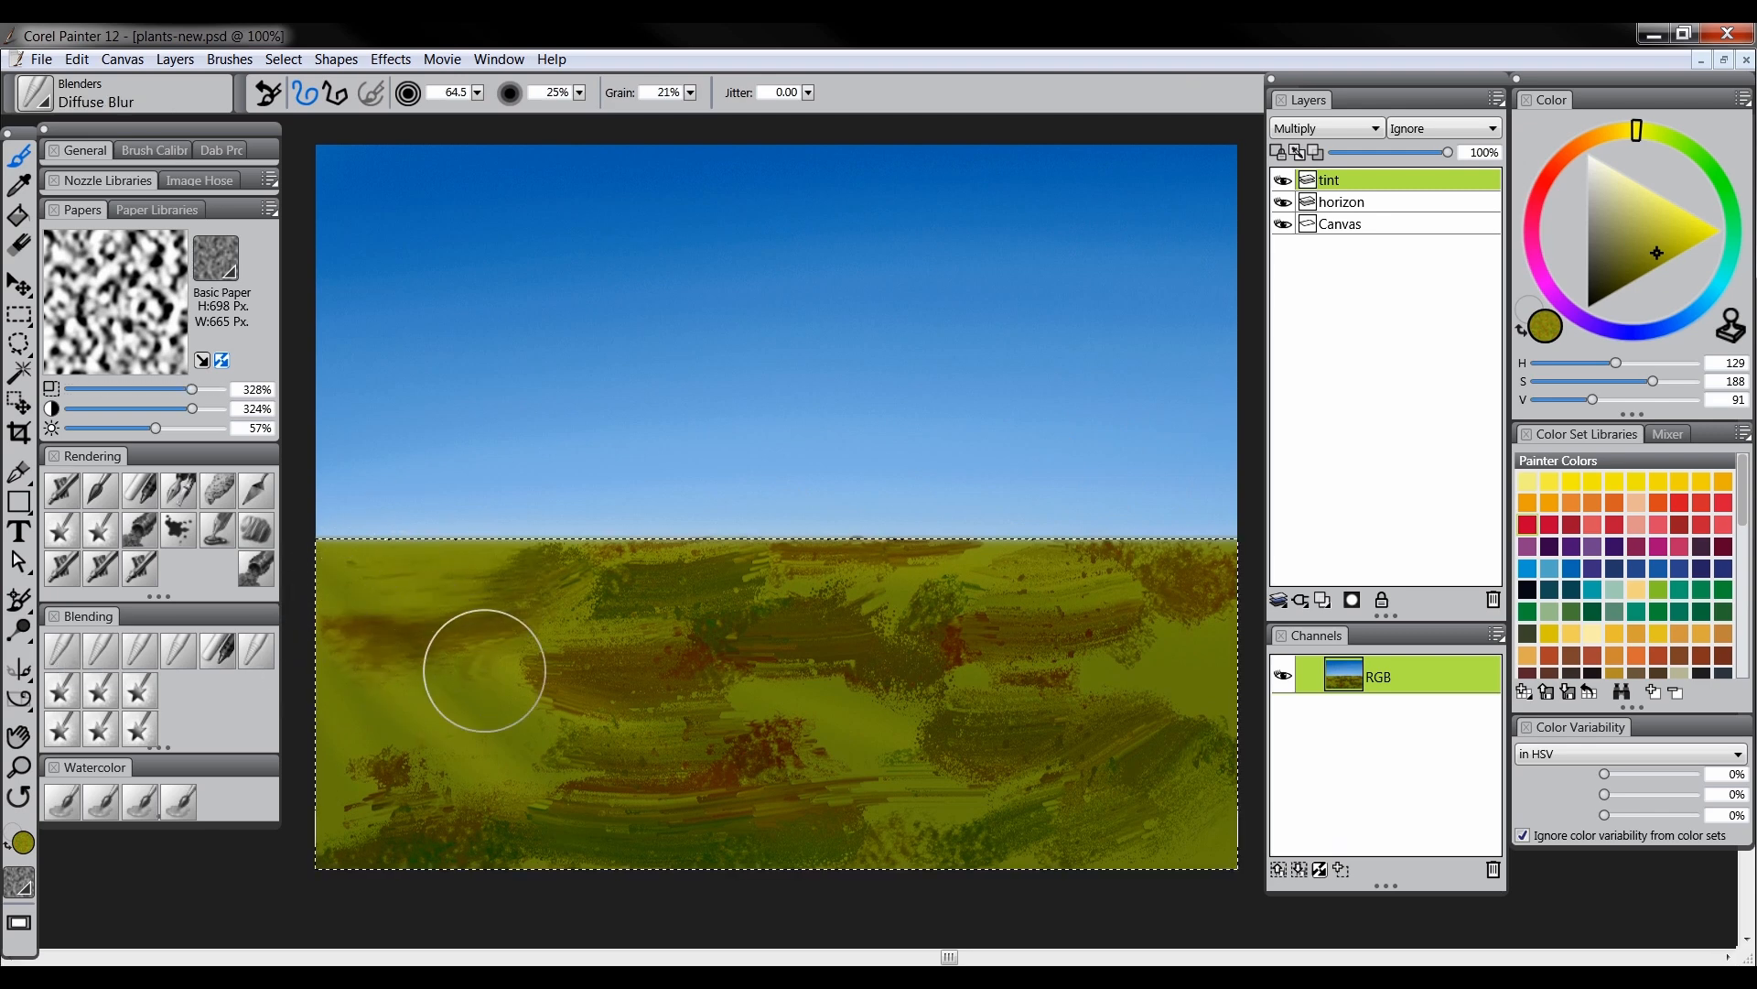
pyautogui.moveTo(618, 563); pyautogui.dragTo(708, 601)
pyautogui.moveTo(1075, 712)
pyautogui.mouseDown()
pyautogui.moveTo(1067, 526)
pyautogui.moveTo(745, 681)
pyautogui.mouseUp()
pyautogui.moveTo(384, 767)
pyautogui.mouseDown()
pyautogui.moveTo(628, 863)
pyautogui.moveTo(991, 762)
pyautogui.mouseUp()
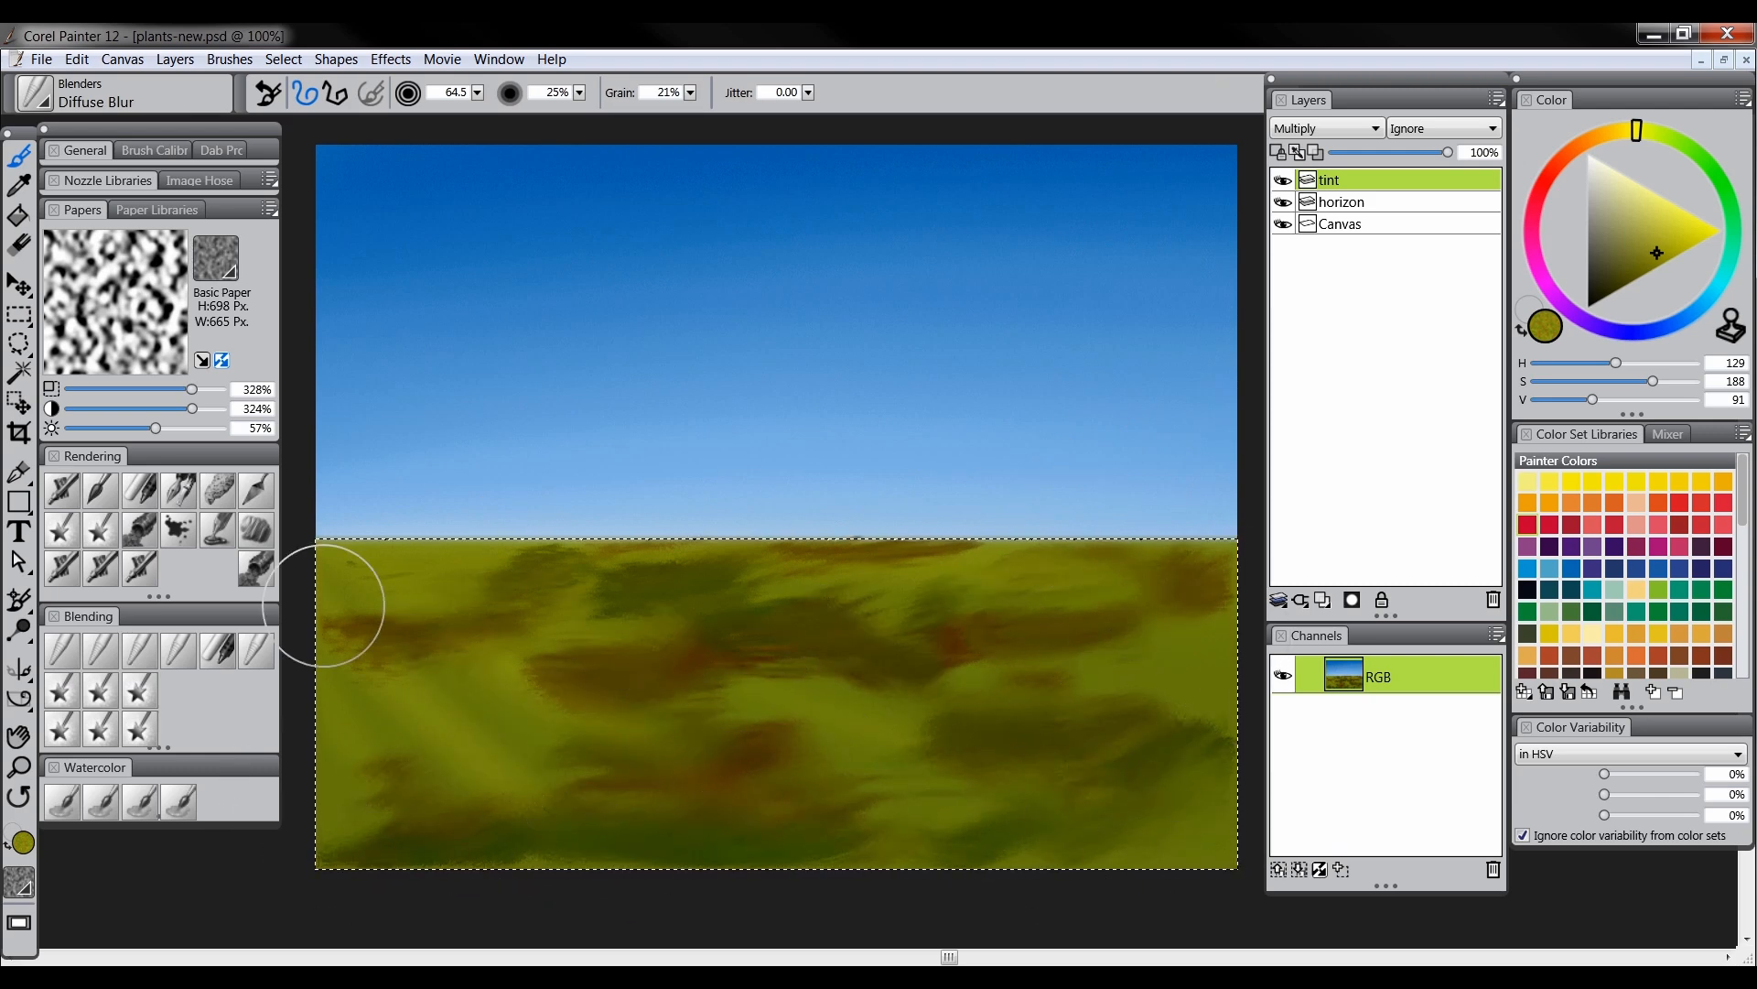
pyautogui.moveTo(439, 558)
pyautogui.mouseDown()
pyautogui.moveTo(831, 515)
pyautogui.moveTo(938, 551)
pyautogui.mouseUp()
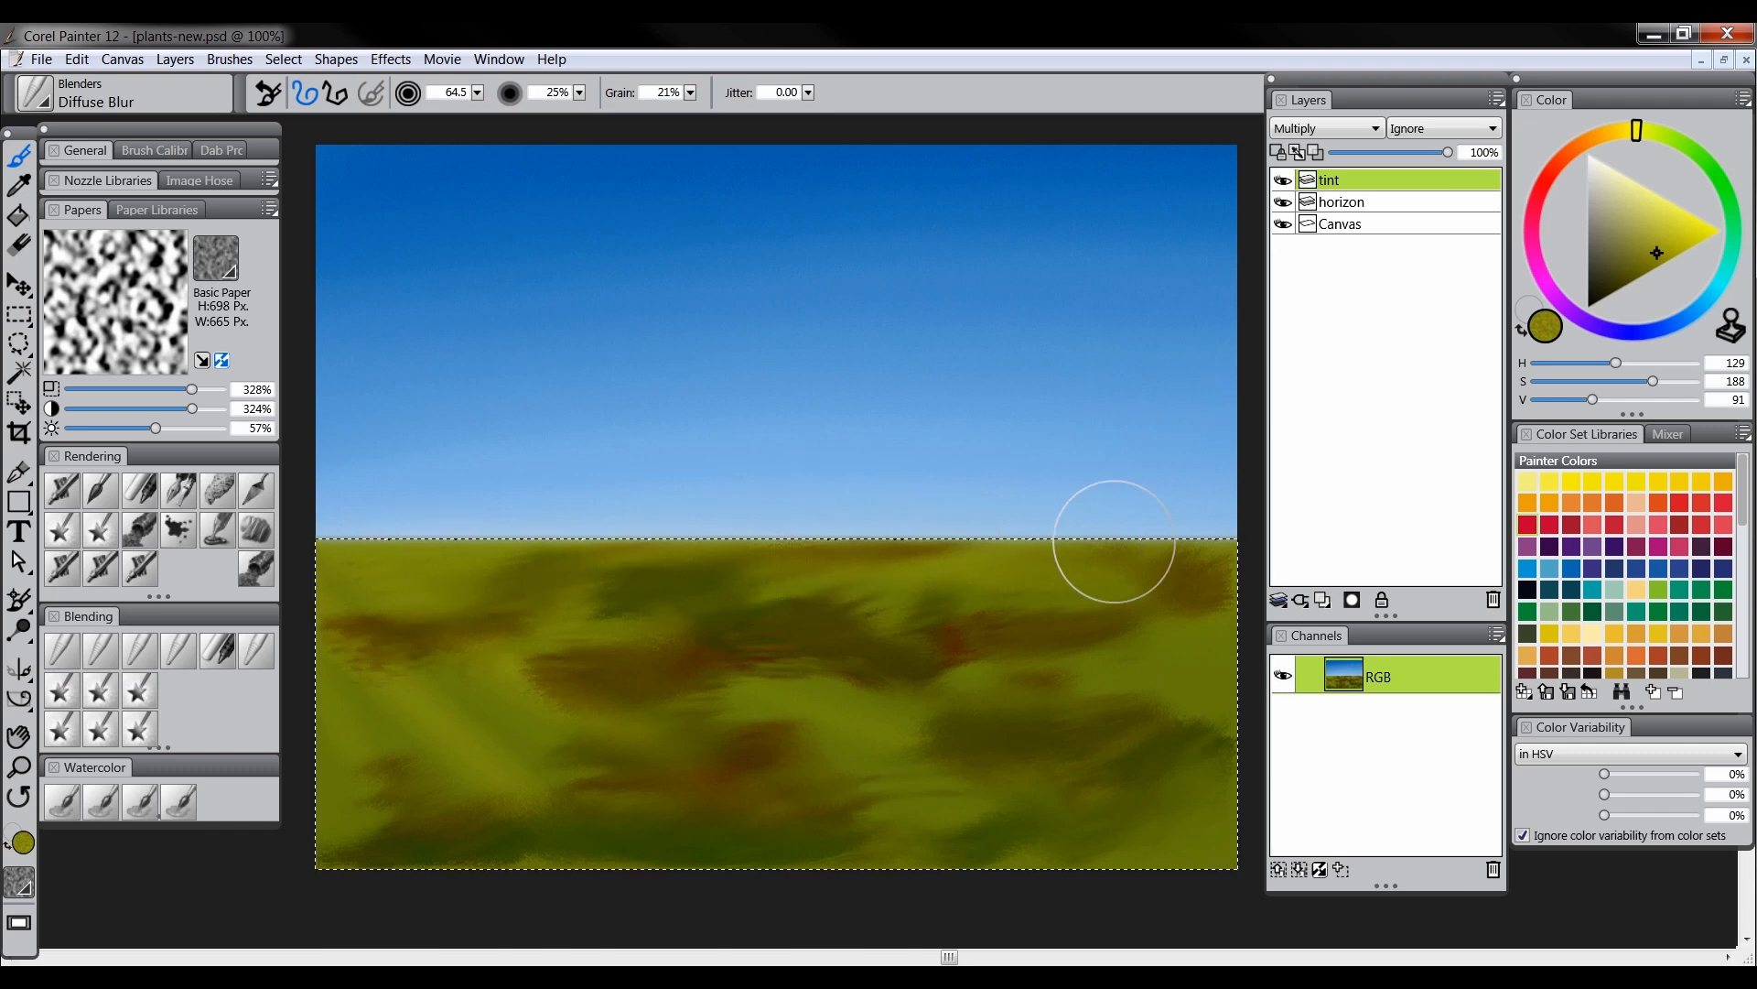
pyautogui.moveTo(719, 659); pyautogui.dragTo(997, 631)
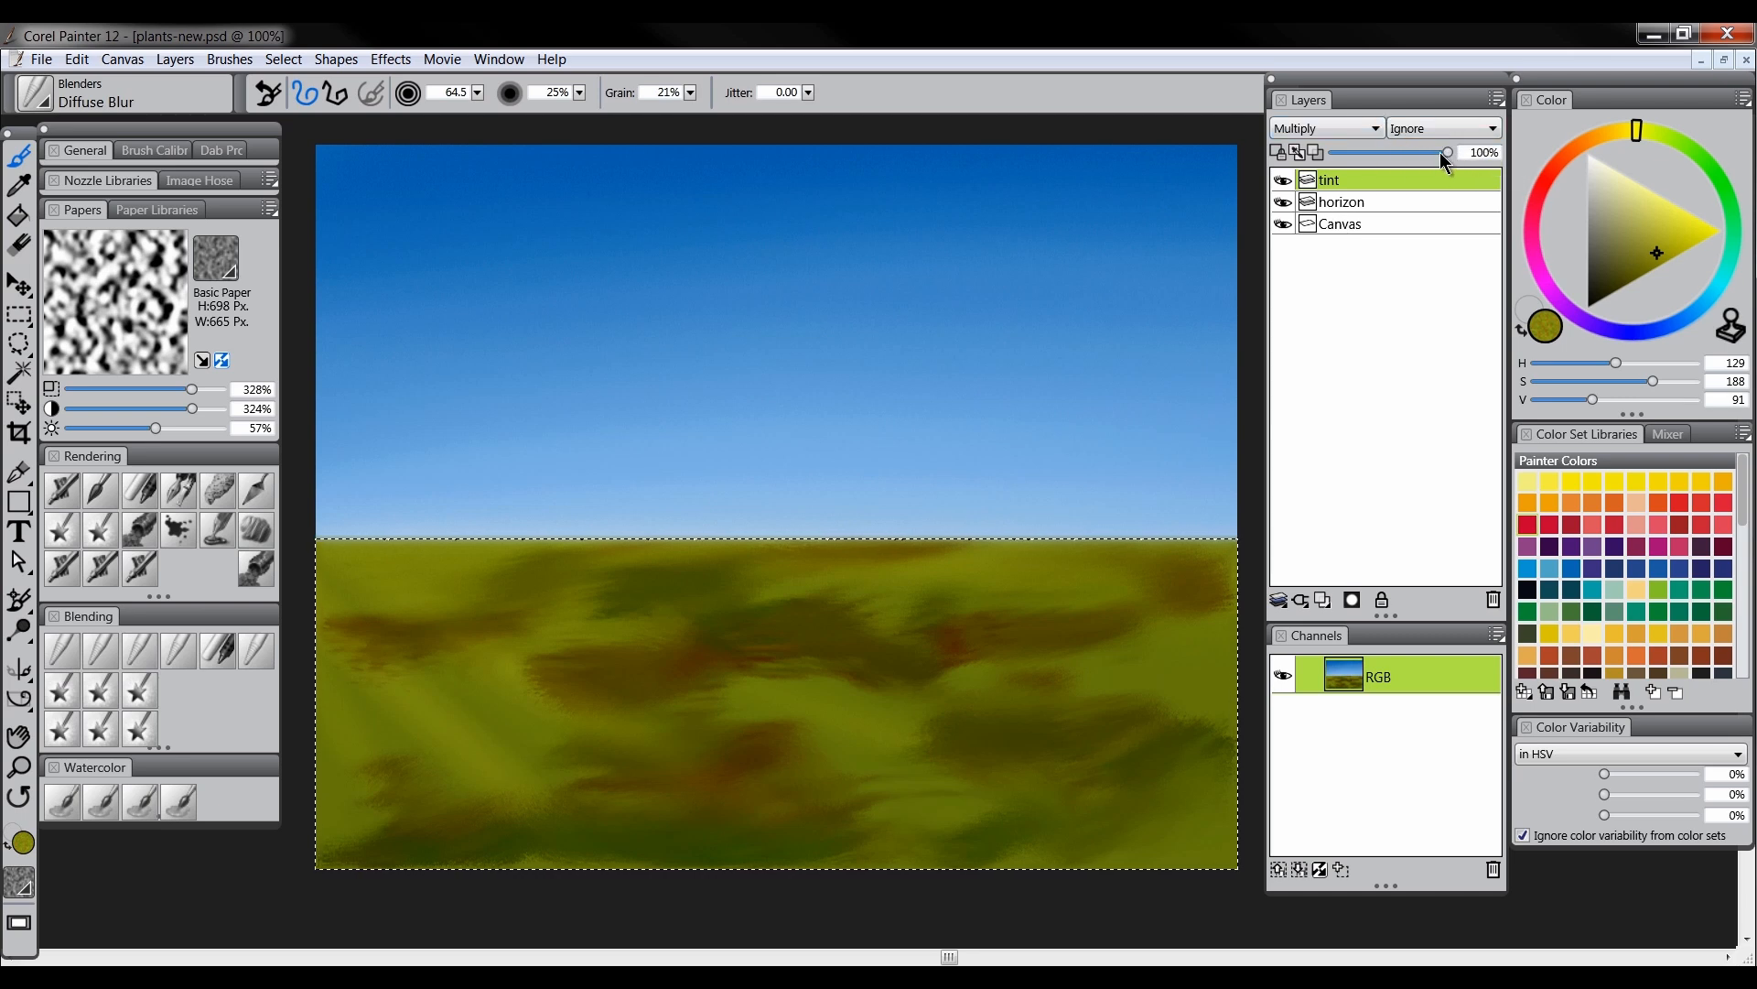
# Lower the tint layer's opacity to 30% and compare the ground with the layer hidden and shown
pyautogui.moveTo(1443, 153); pyautogui.dragTo(1359, 156)
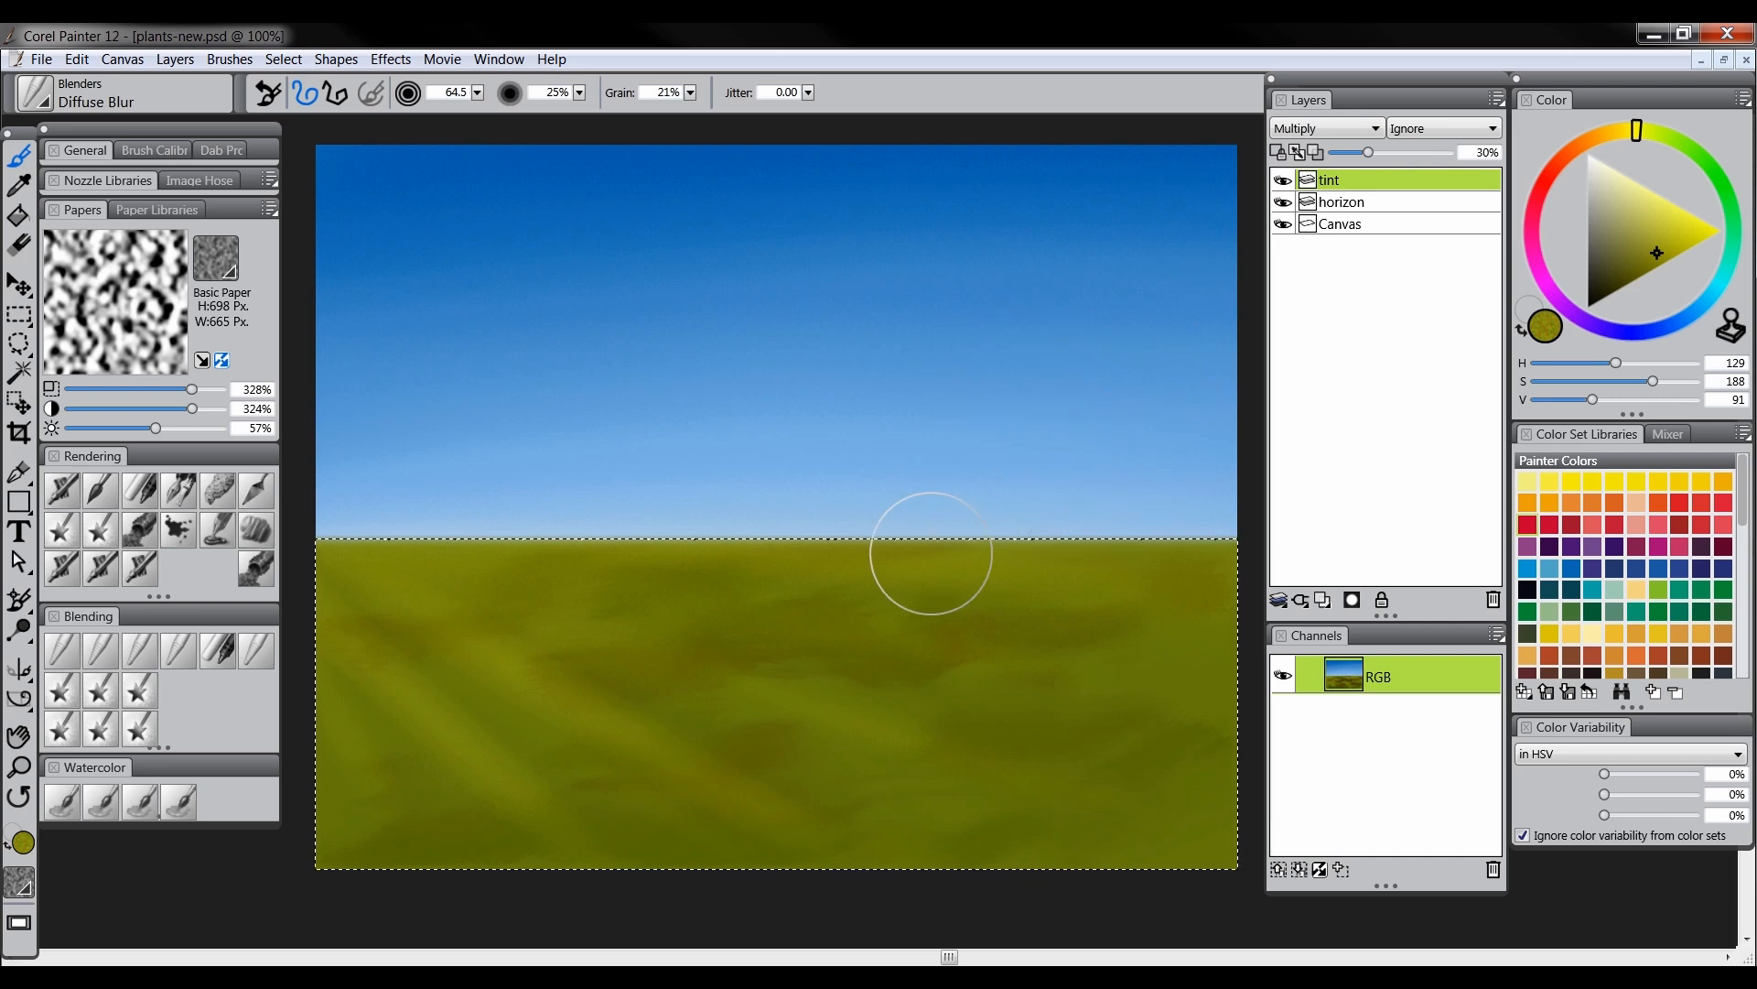
pyautogui.click(1284, 182)
pyautogui.click(1284, 182)
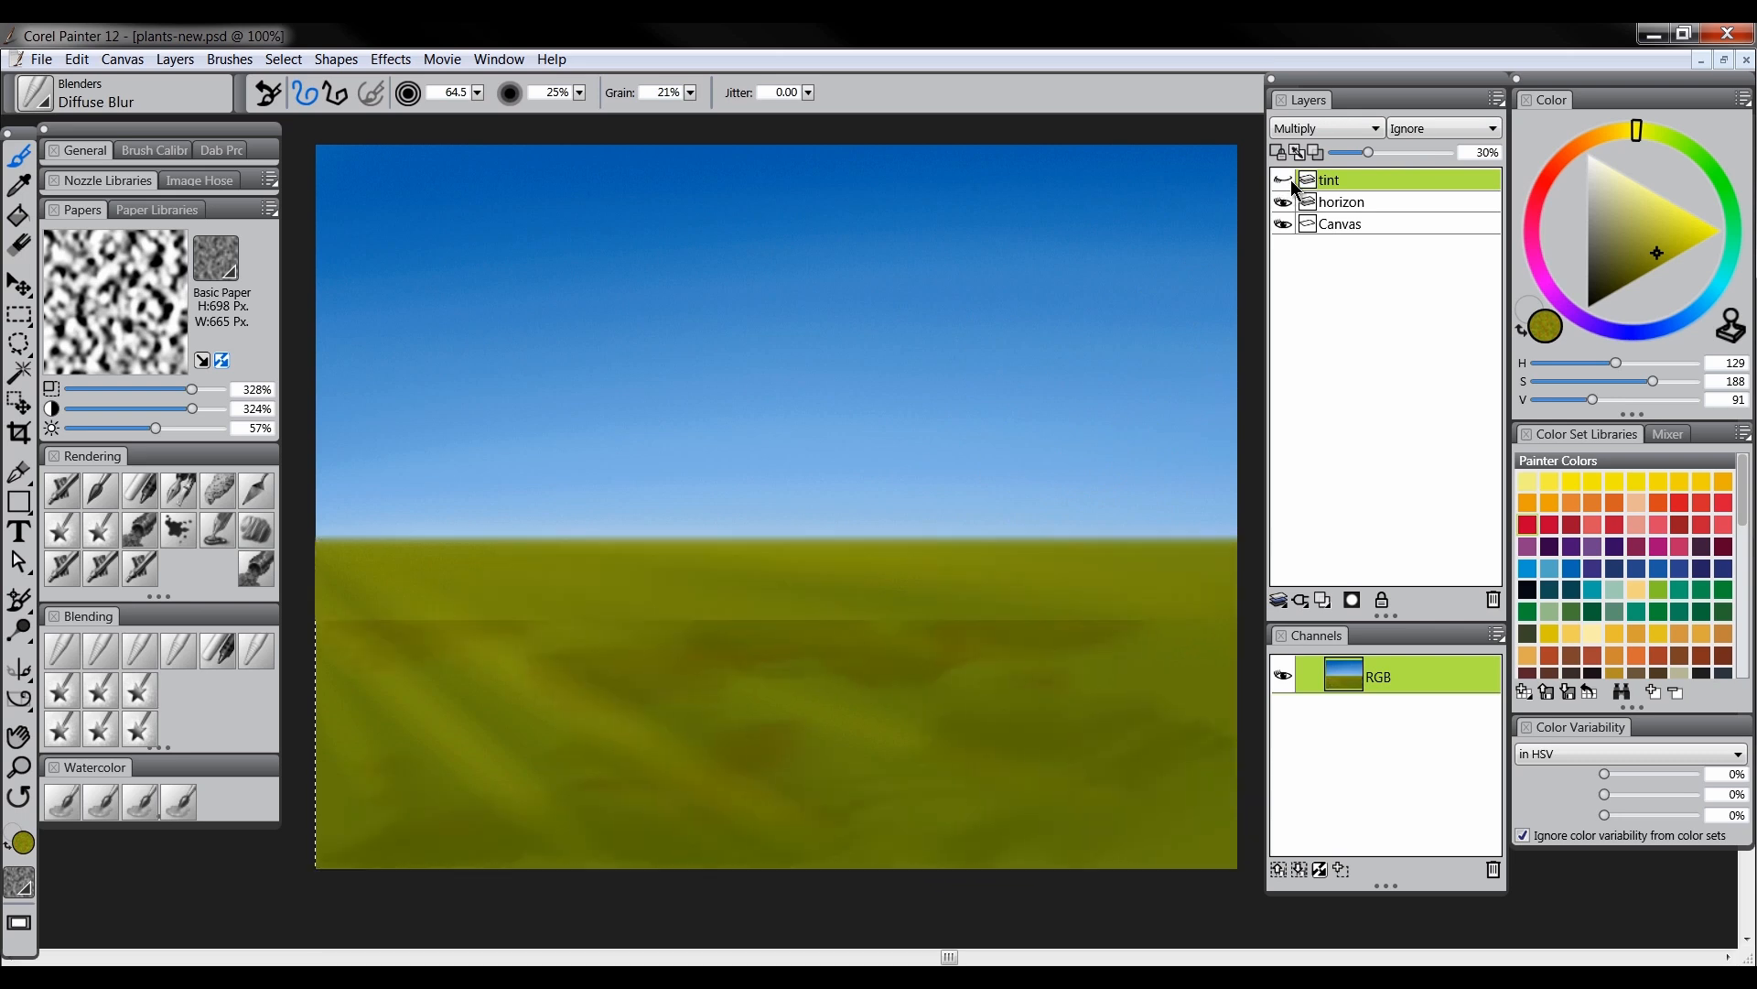
pyautogui.click(1291, 182)
pyautogui.click(1286, 182)
pyautogui.click(1285, 182)
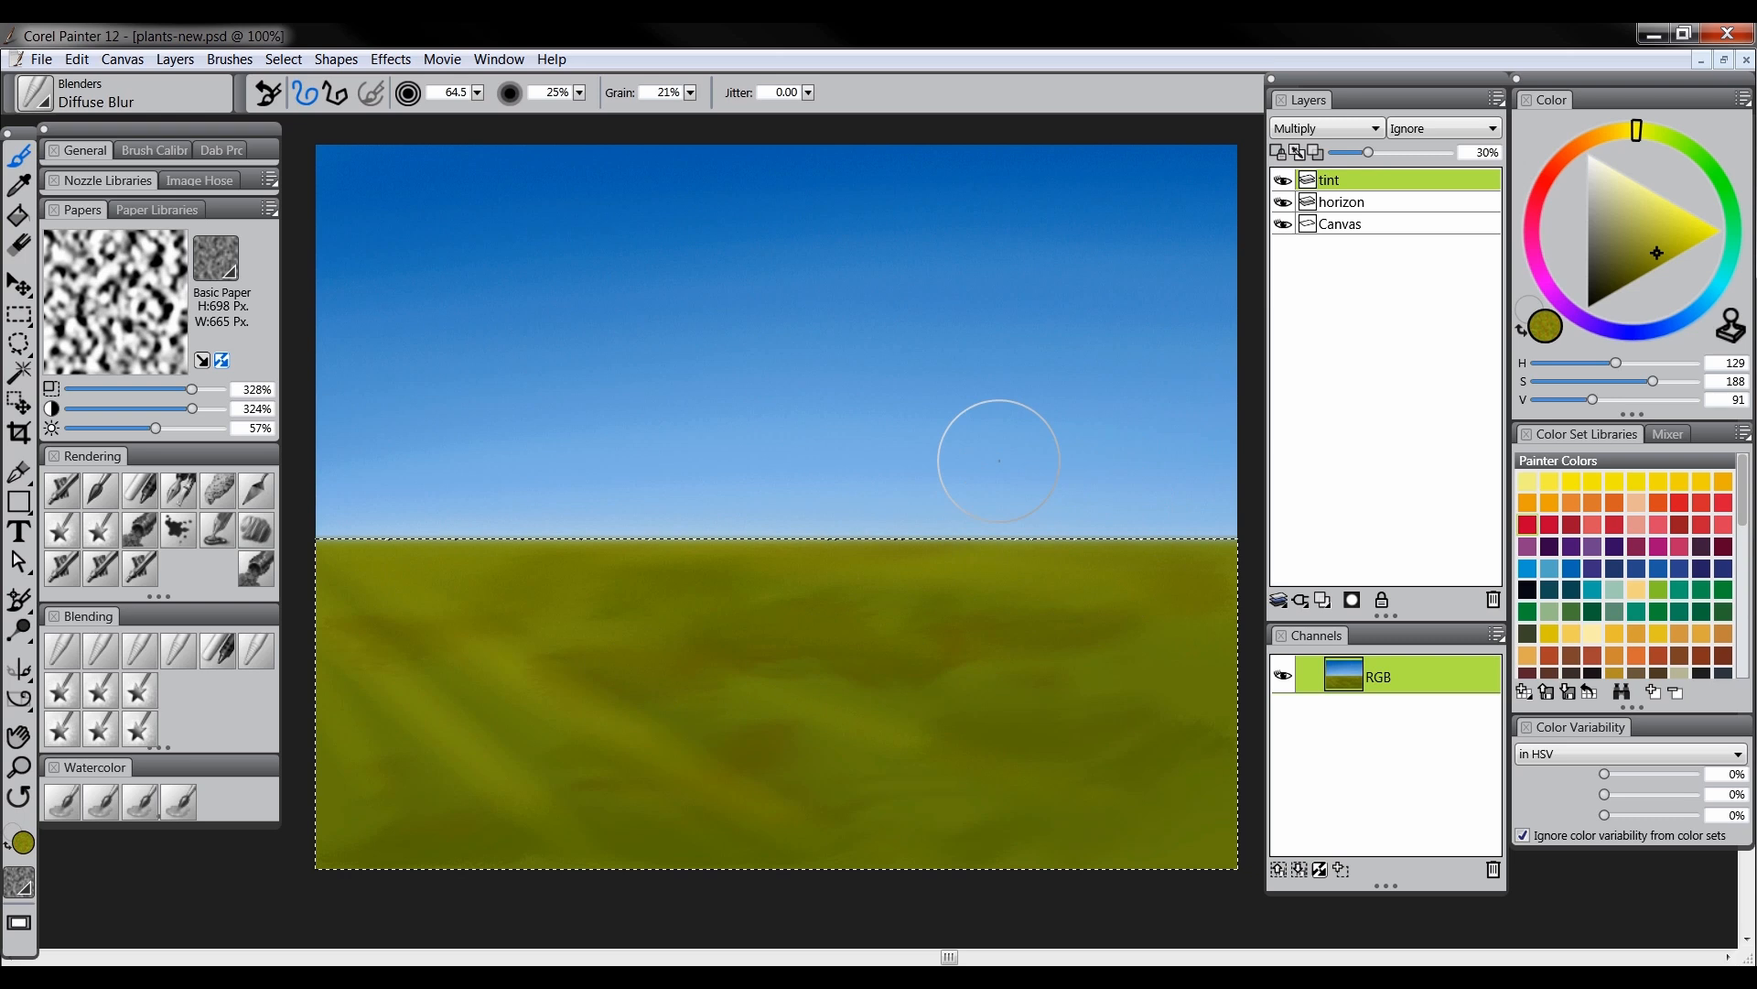
# Reduce the blender size to 9.8, clear the ground selection, and add a new layer named tex above tint
pyautogui.moveTo(896, 523); pyautogui.dragTo(906, 528)
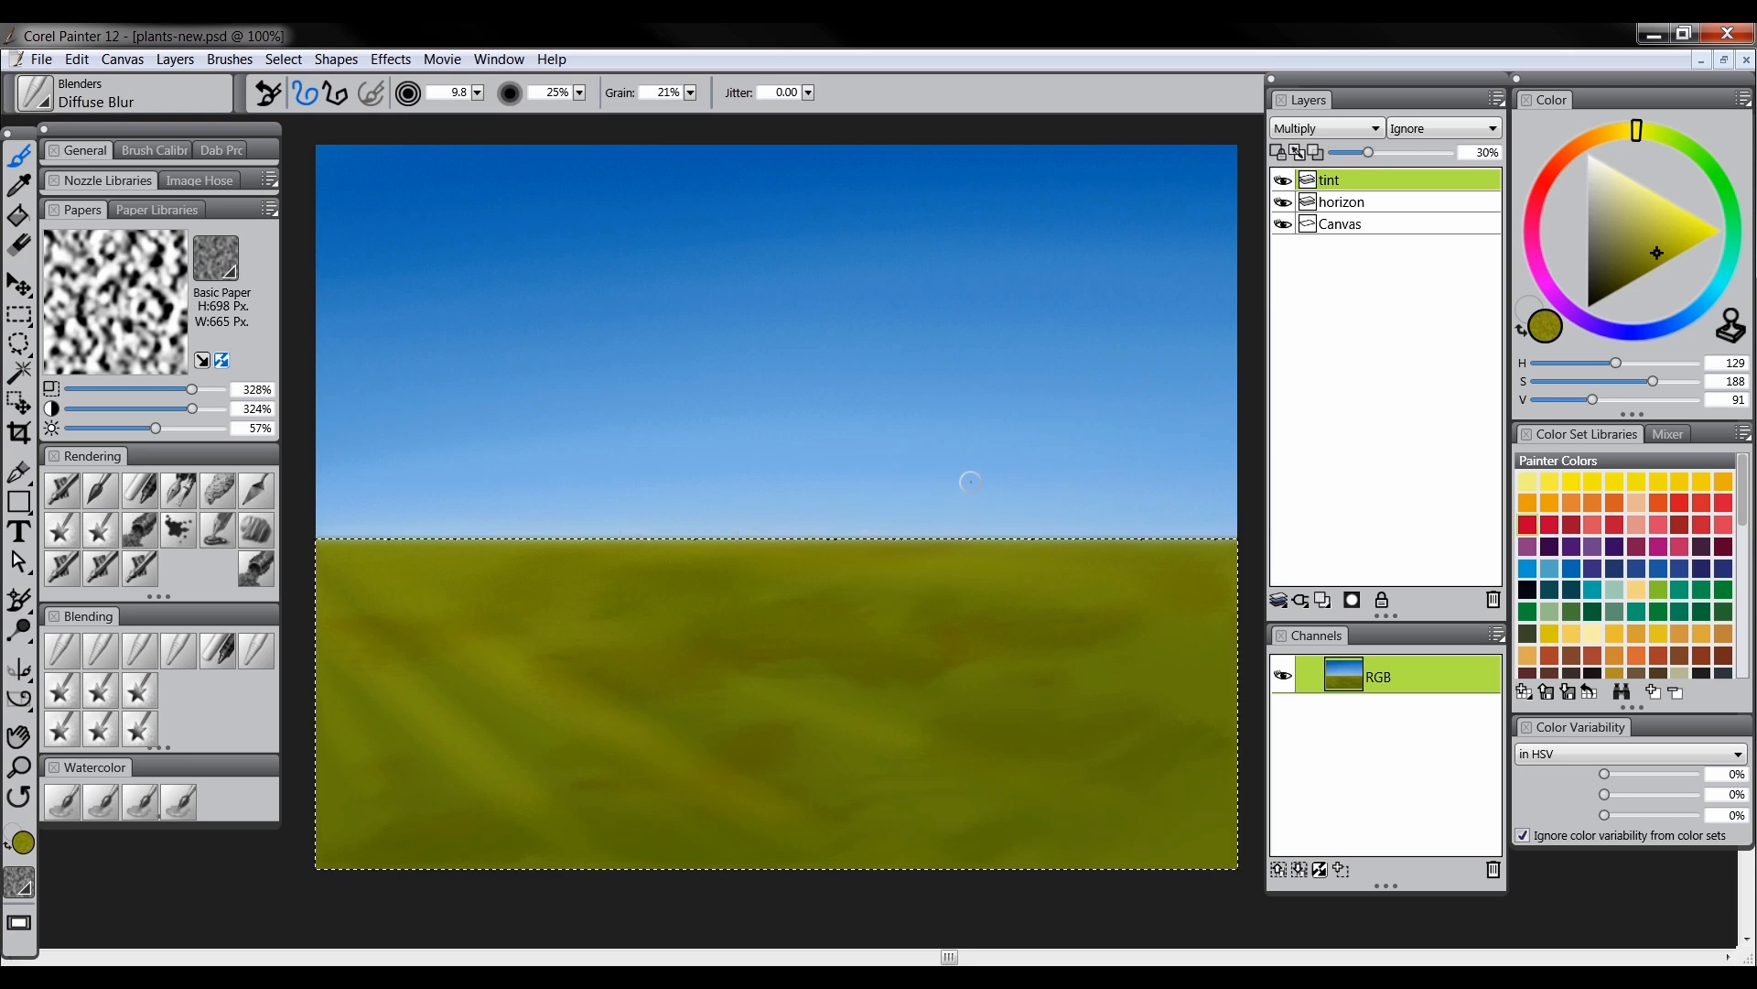
pyautogui.hotkey('ctrl', 'd')
pyautogui.click(1323, 600)
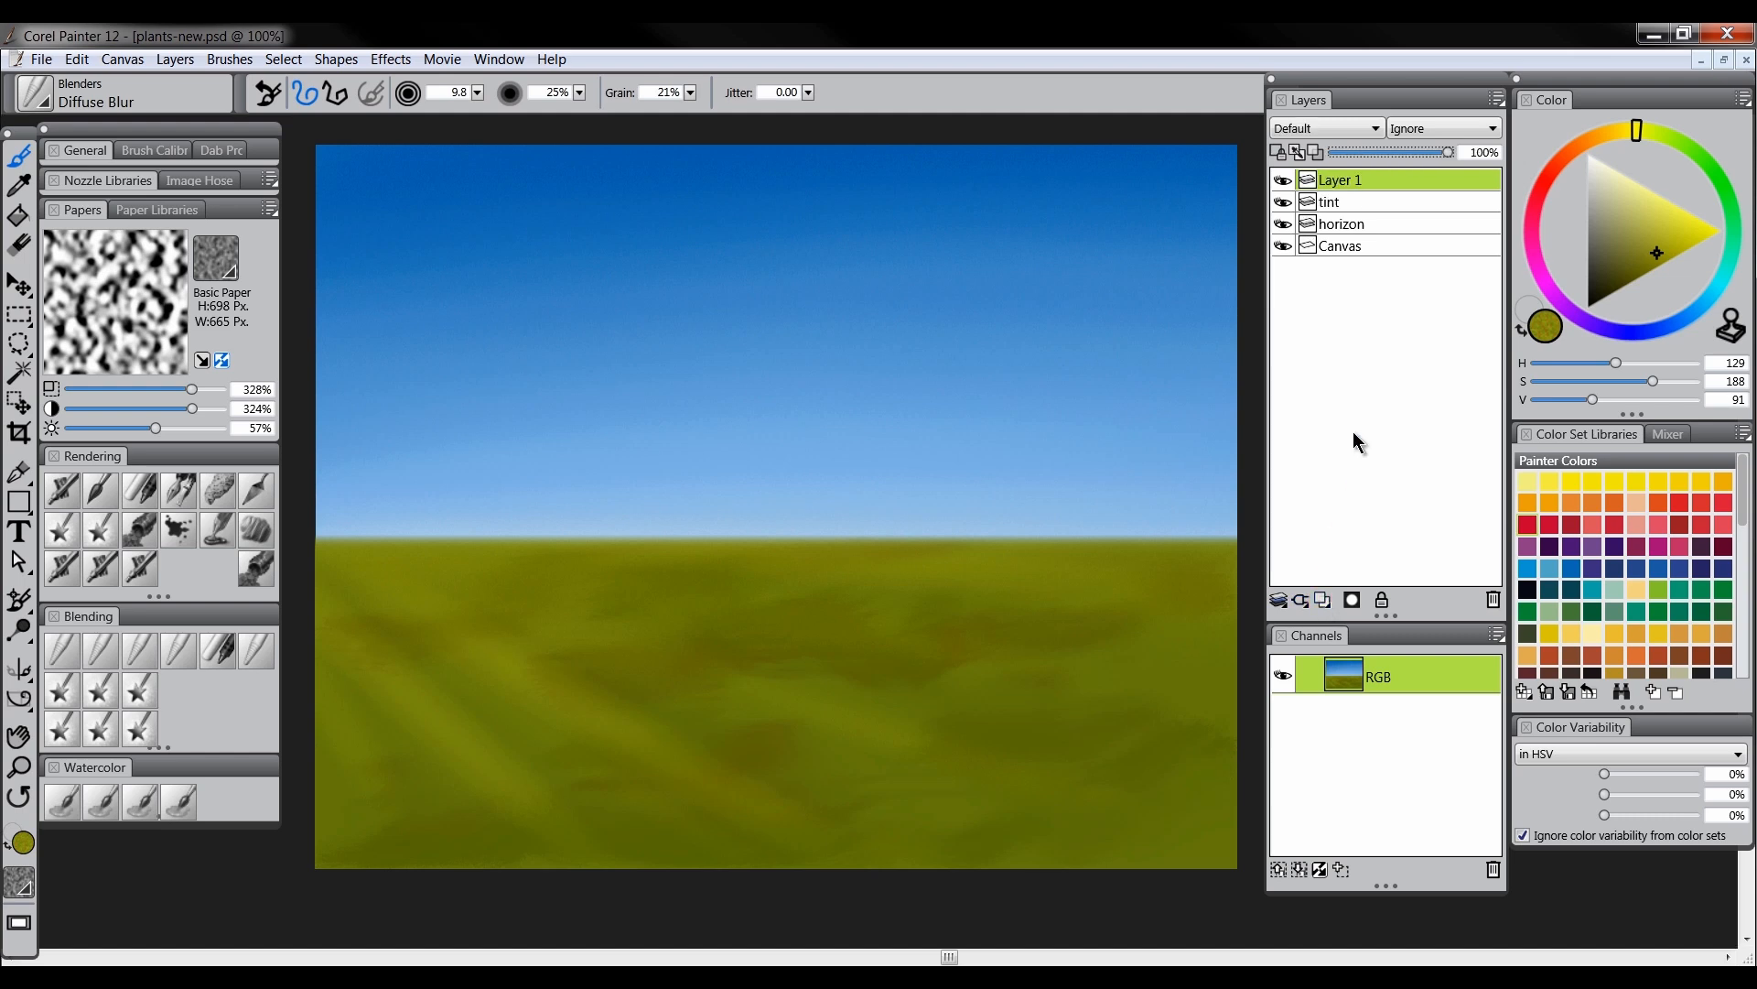
pyautogui.doubleClick(1342, 180)
pyautogui.write('tex')
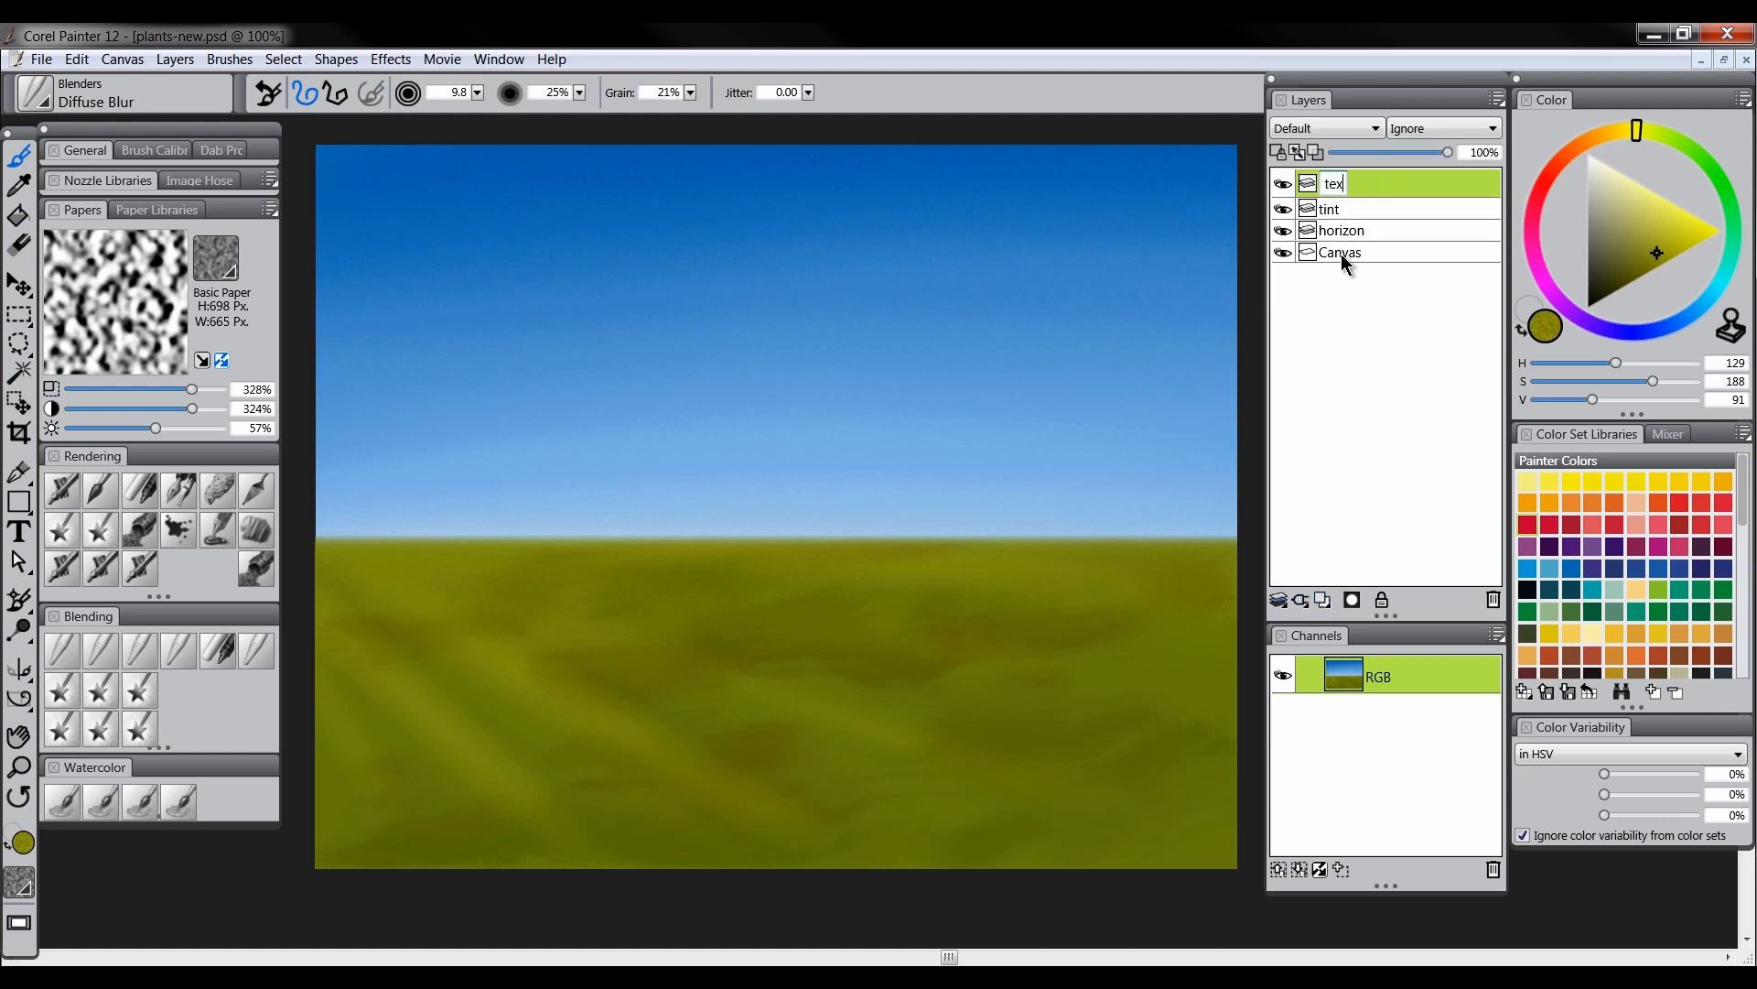
pyautogui.press('Return')
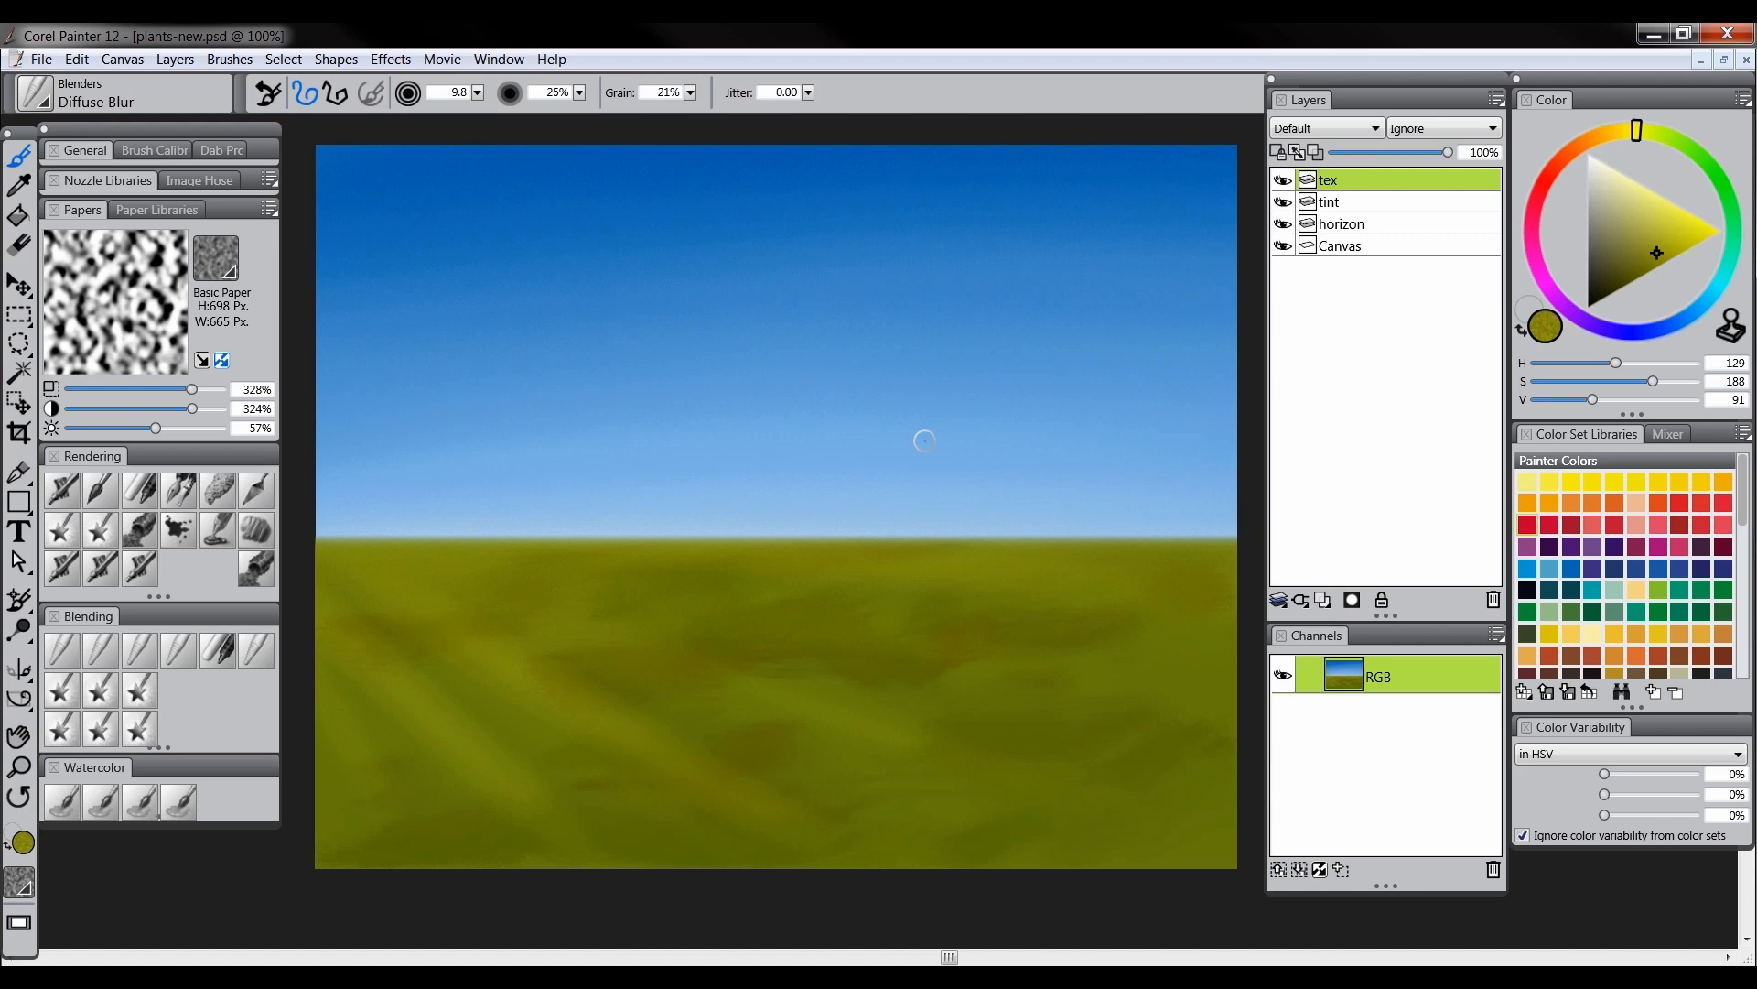
# Set the painting colour to dark olive green (H 137, S 159, V 55) and choose the Custom Sponge brush
pyautogui.click(1661, 141)
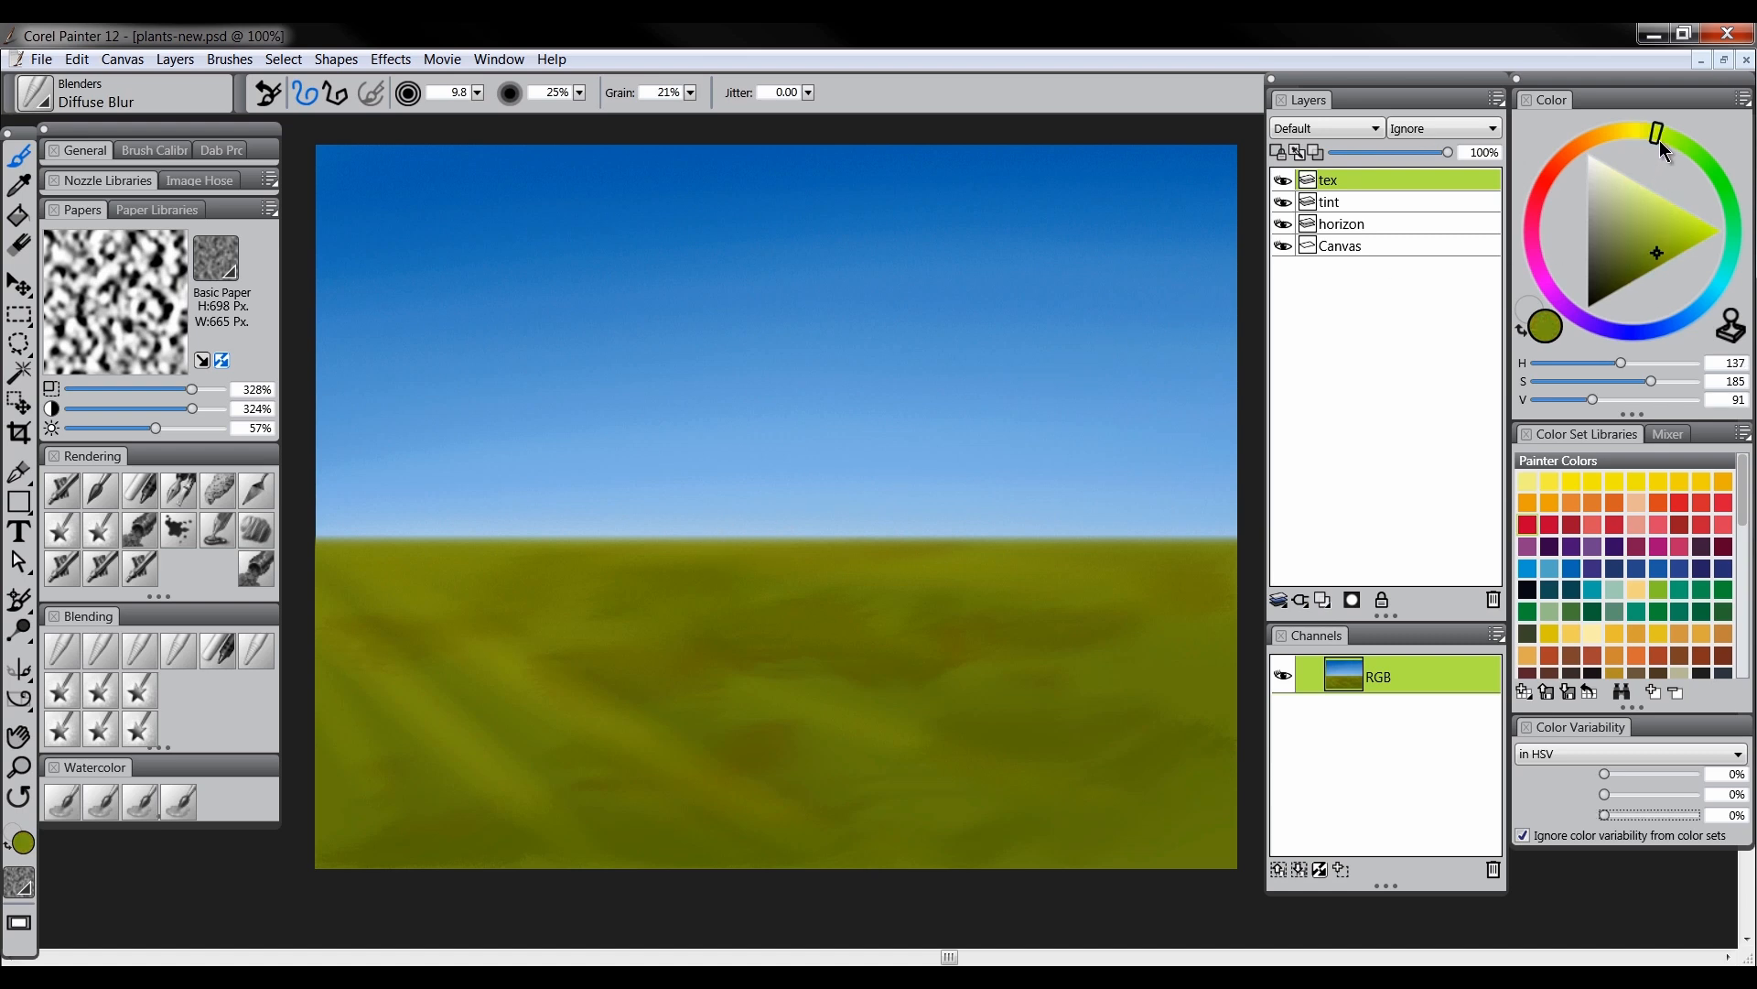
pyautogui.click(1625, 275)
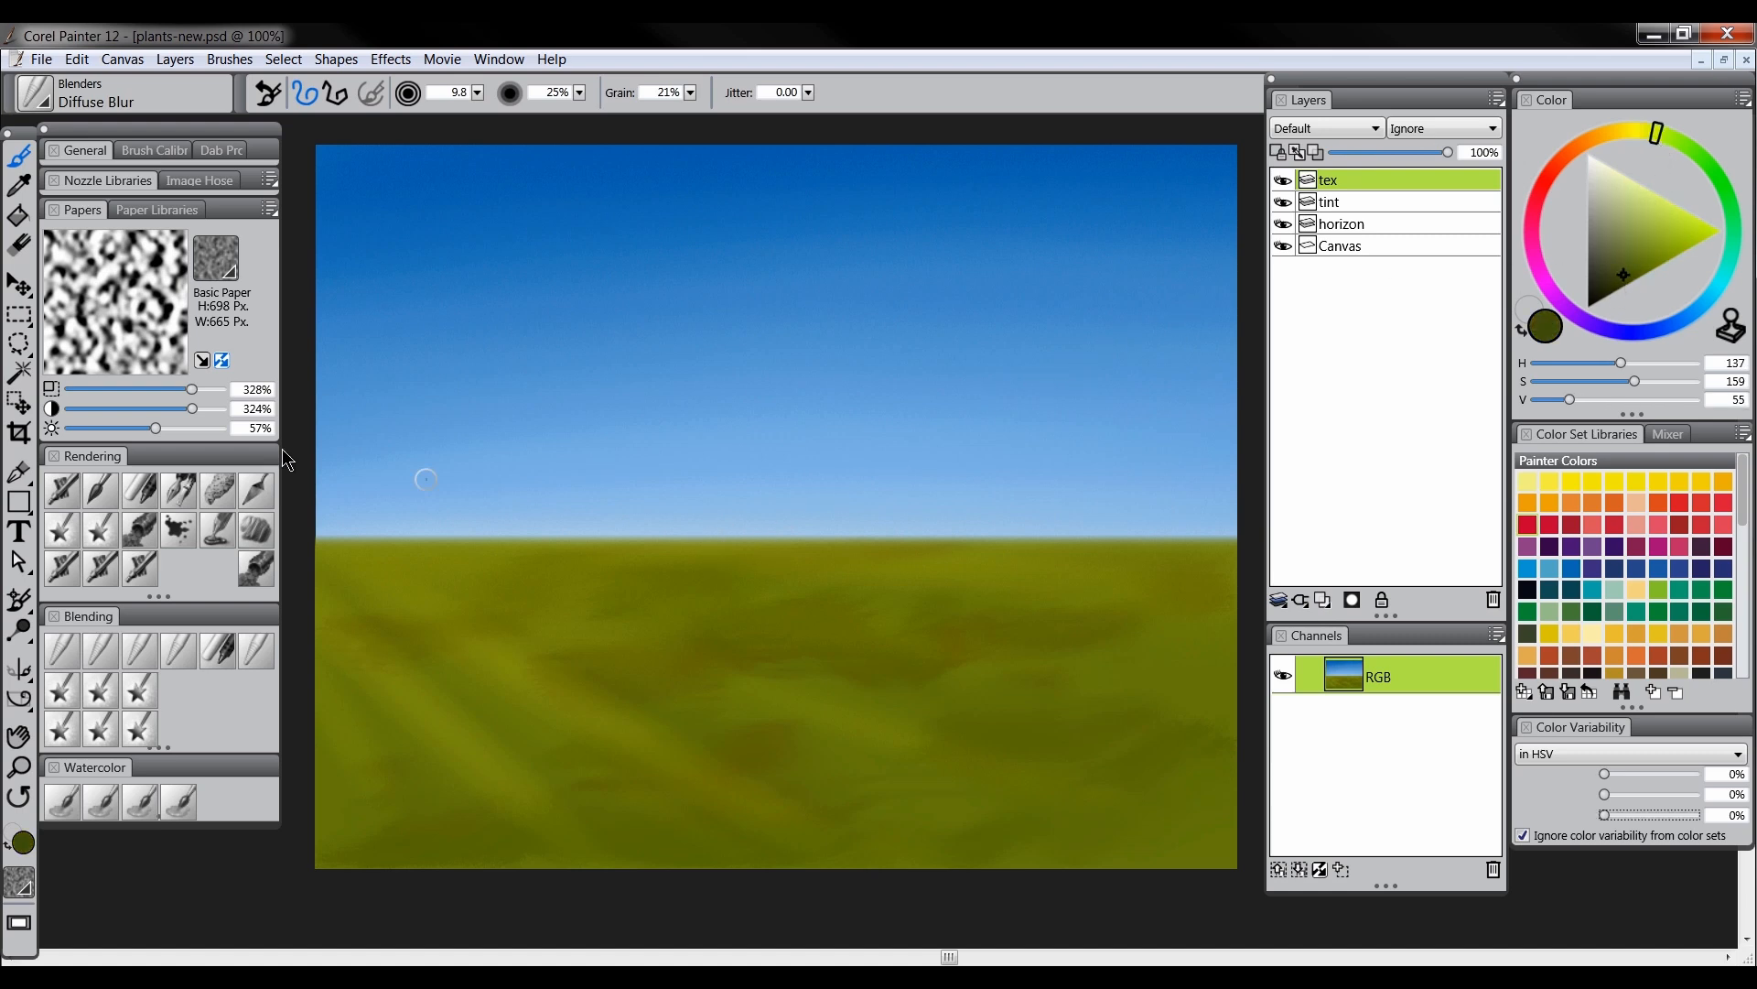
pyautogui.click(222, 492)
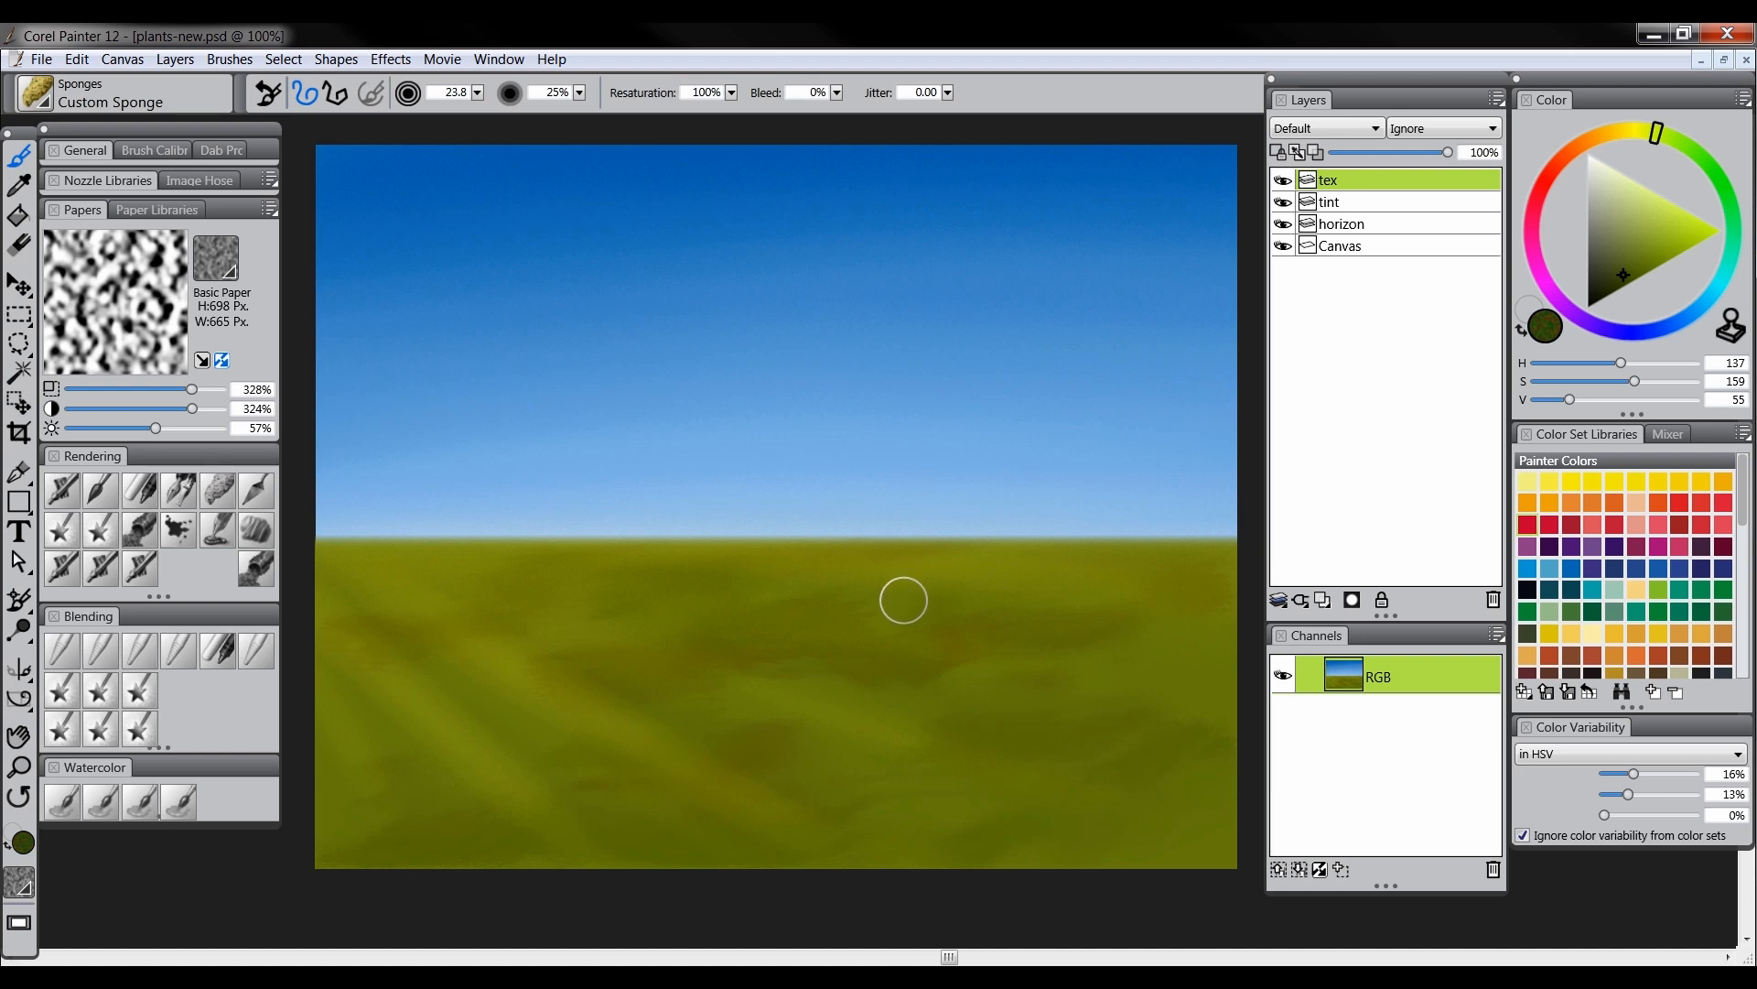
# Sponge dark green texture across the foreground at brush size 143 with the interface hidden while painting
pyautogui.press('Tab')
pyautogui.moveTo(443, 721); pyautogui.dragTo(528, 817)
pyautogui.moveTo(393, 812); pyautogui.dragTo(616, 846)
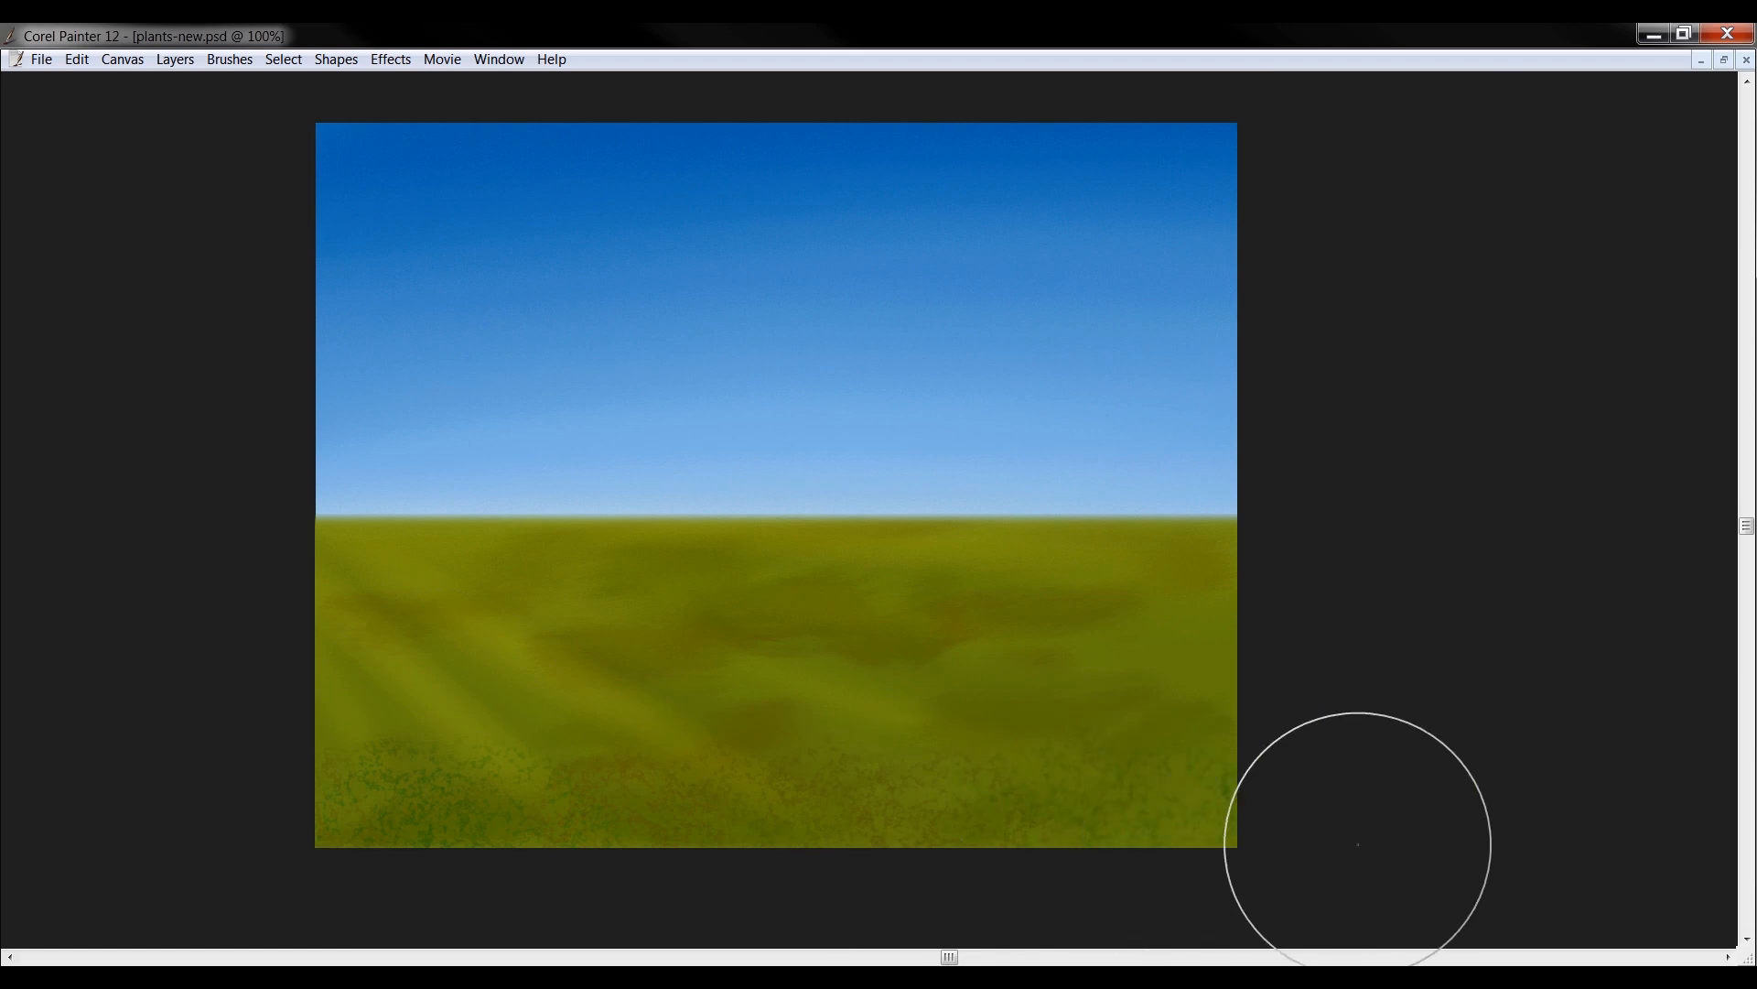
pyautogui.press('Tab')
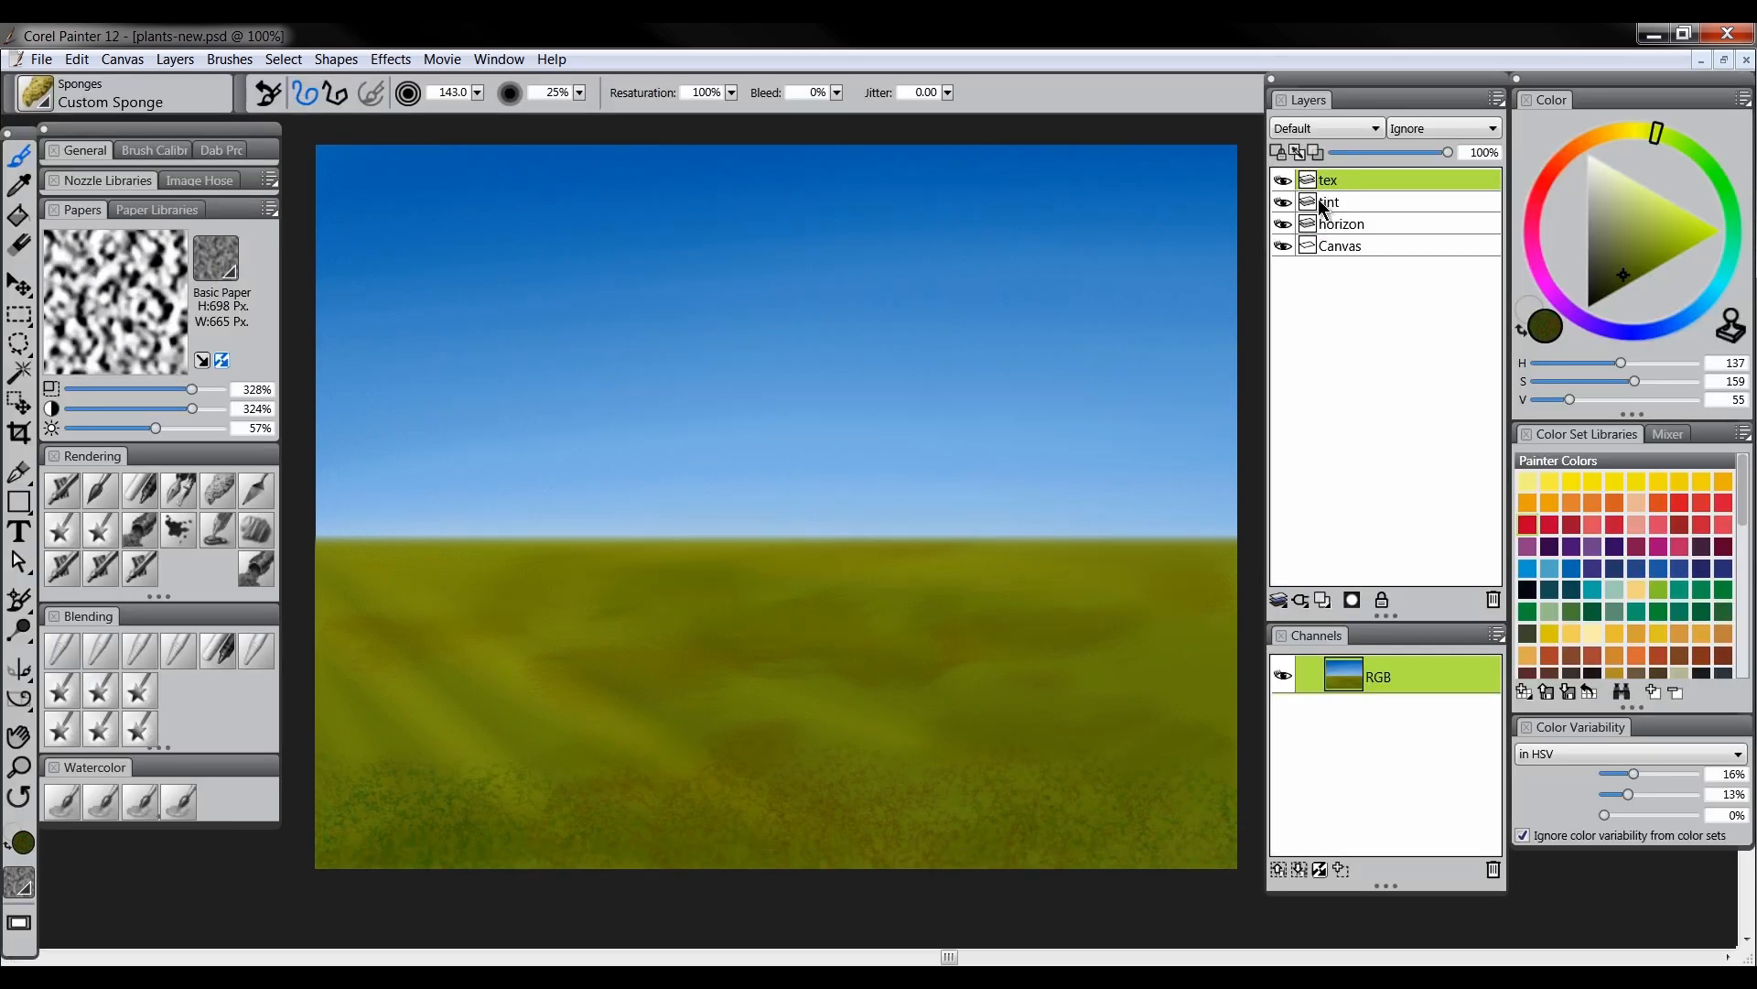
# Set the tex layer to Multiply and sponge texture over the ground up to the horizon, reducing the brush to size 15
pyautogui.click(1325, 129)
pyautogui.click(1304, 299)
pyautogui.press('Tab')
pyautogui.moveTo(501, 718)
pyautogui.mouseDown()
pyautogui.moveTo(364, 757)
pyautogui.moveTo(929, 773)
pyautogui.moveTo(1369, 759)
pyautogui.mouseUp()
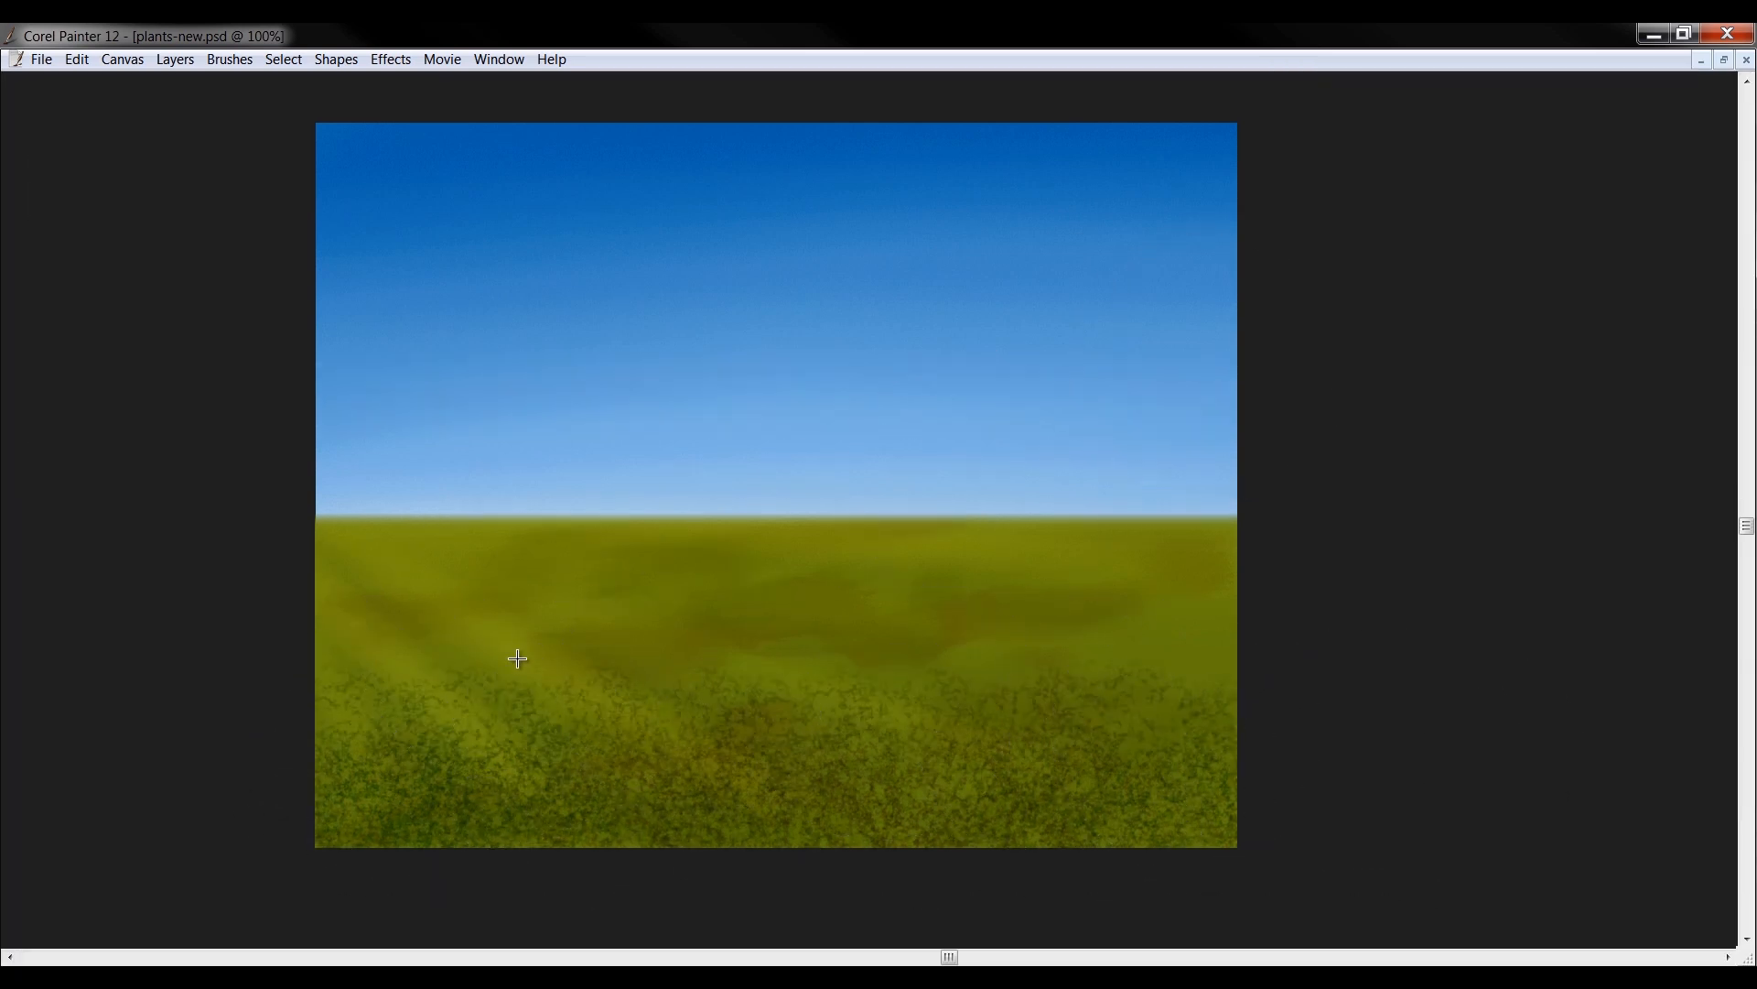
pyautogui.moveTo(328, 665); pyautogui.dragTo(1419, 649)
pyautogui.moveTo(317, 595)
pyautogui.mouseDown()
pyautogui.moveTo(1377, 592)
pyautogui.moveTo(455, 580)
pyautogui.moveTo(492, 560)
pyautogui.moveTo(1326, 561)
pyautogui.moveTo(504, 513)
pyautogui.mouseUp()
pyautogui.moveTo(373, 530)
pyautogui.mouseDown()
pyautogui.moveTo(1342, 530)
pyautogui.moveTo(657, 521)
pyautogui.mouseUp()
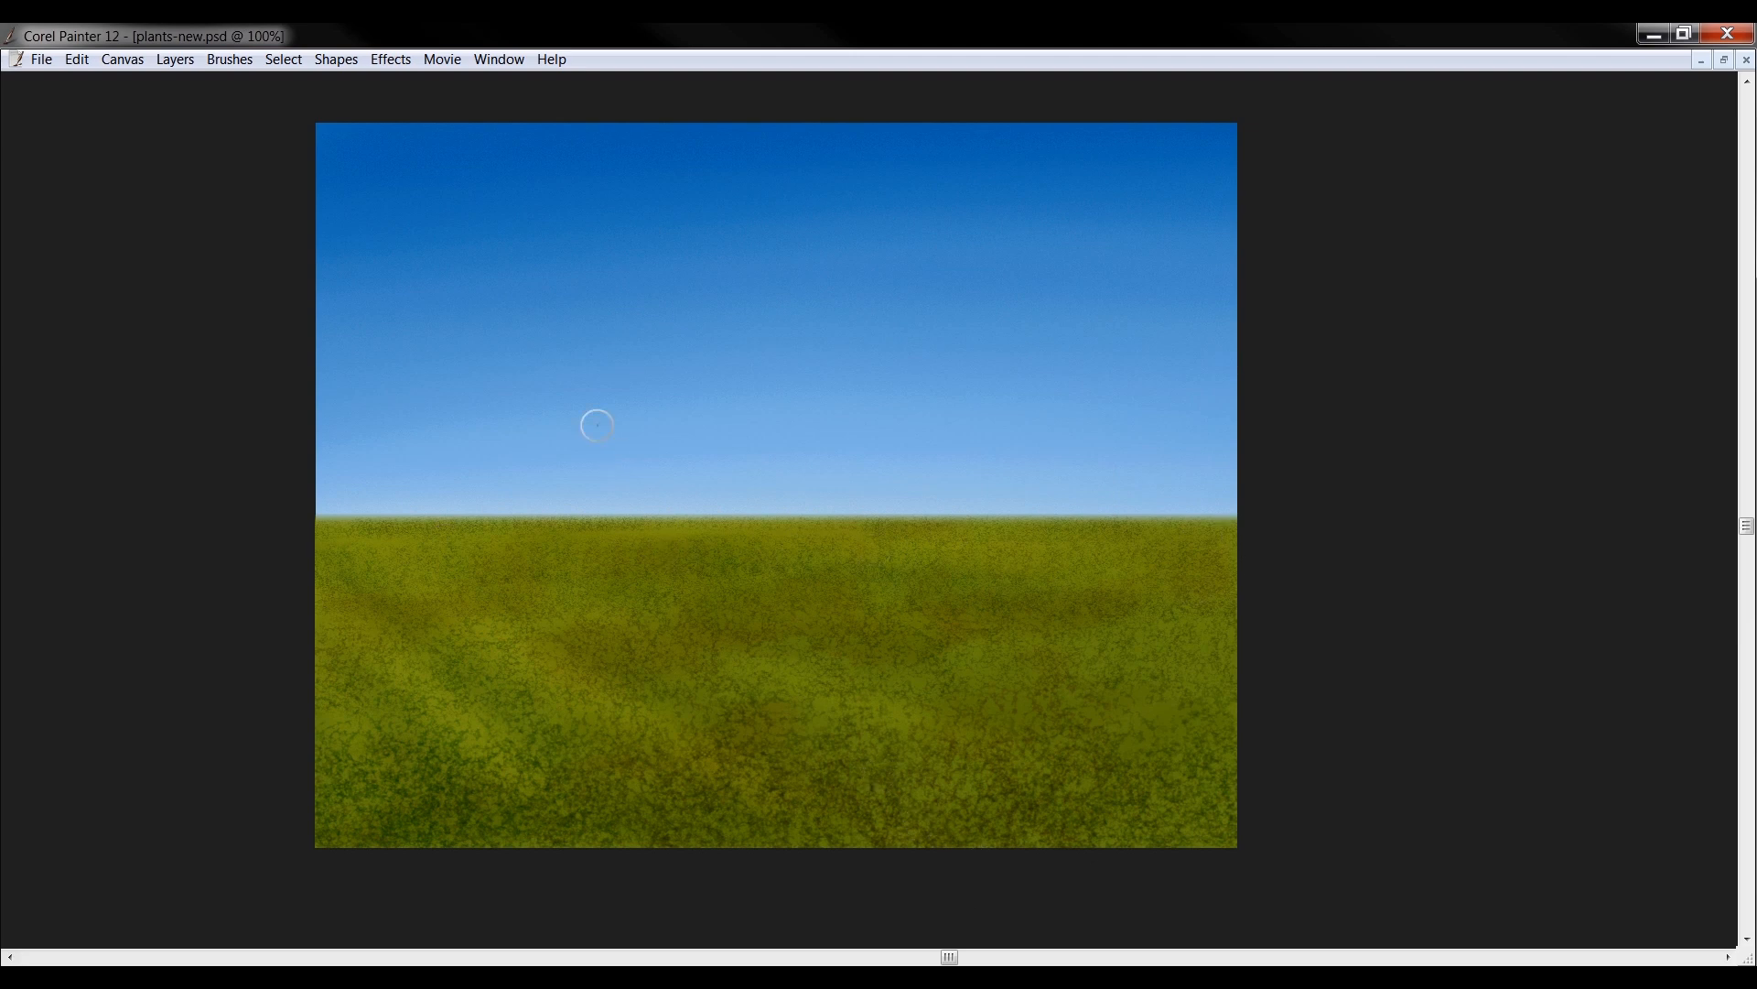
pyautogui.press('Tab')
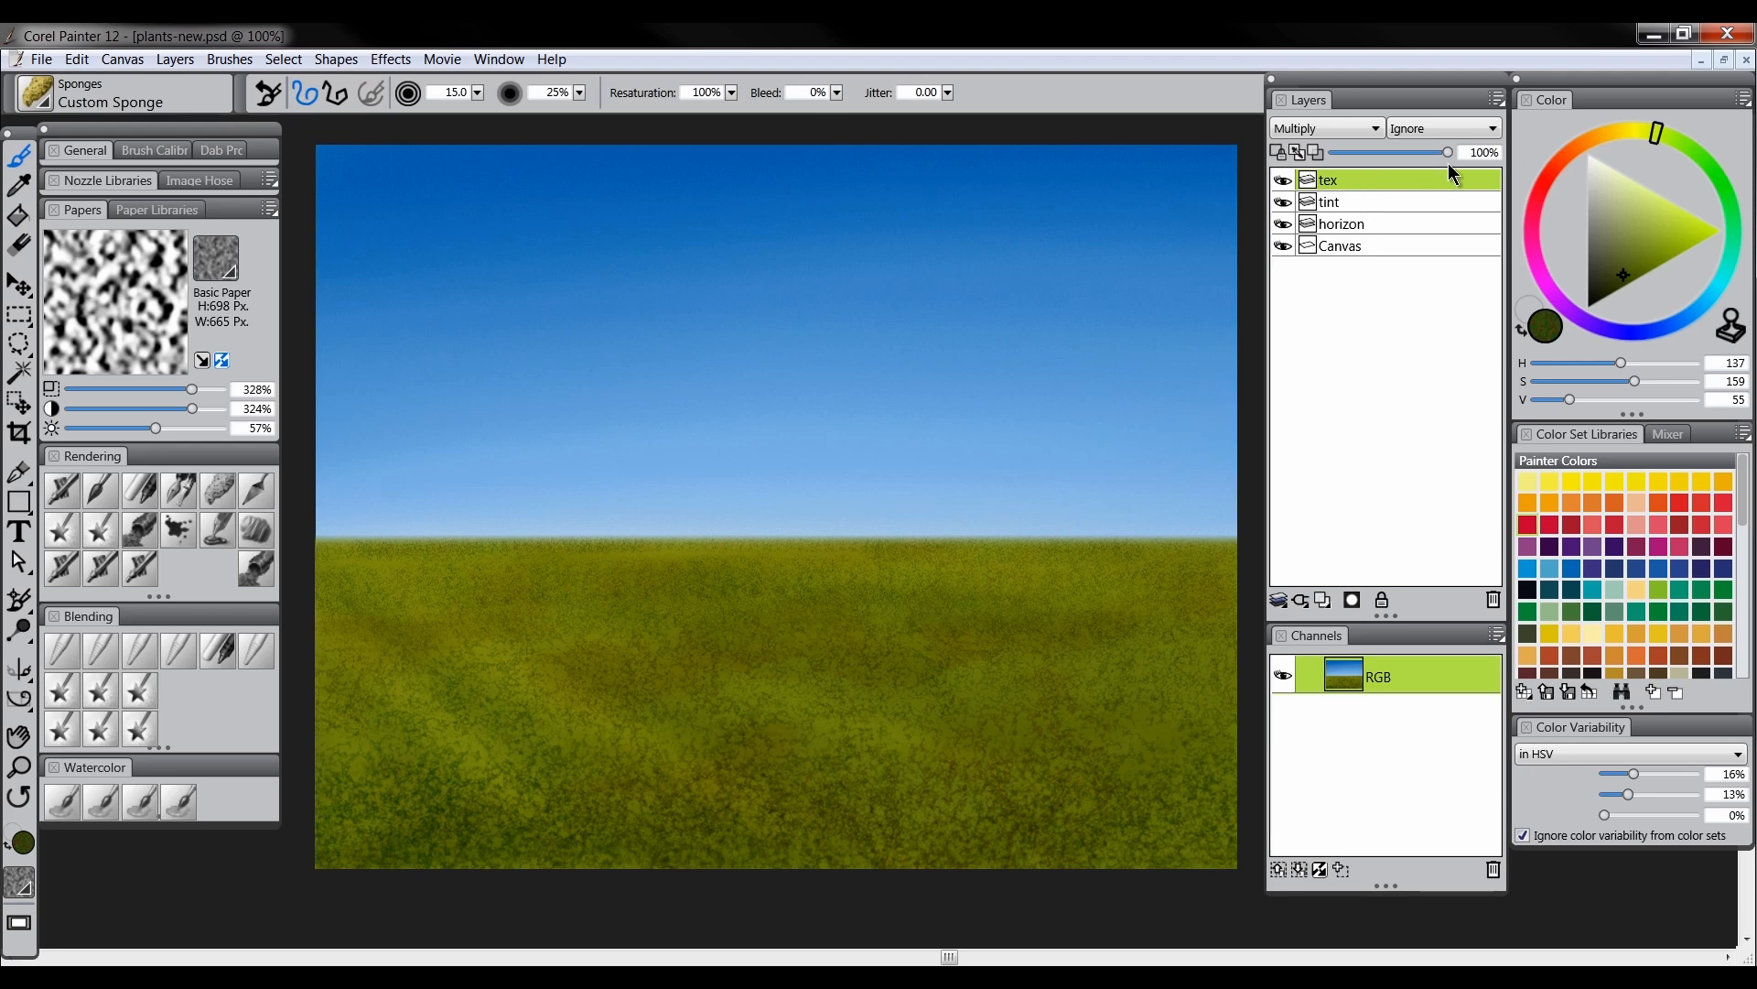
# Soften the sponge texture across the ground with Diffuse Blur at size 37.6 and lower the tex layer's opacity to 80%
pyautogui.click(64, 652)
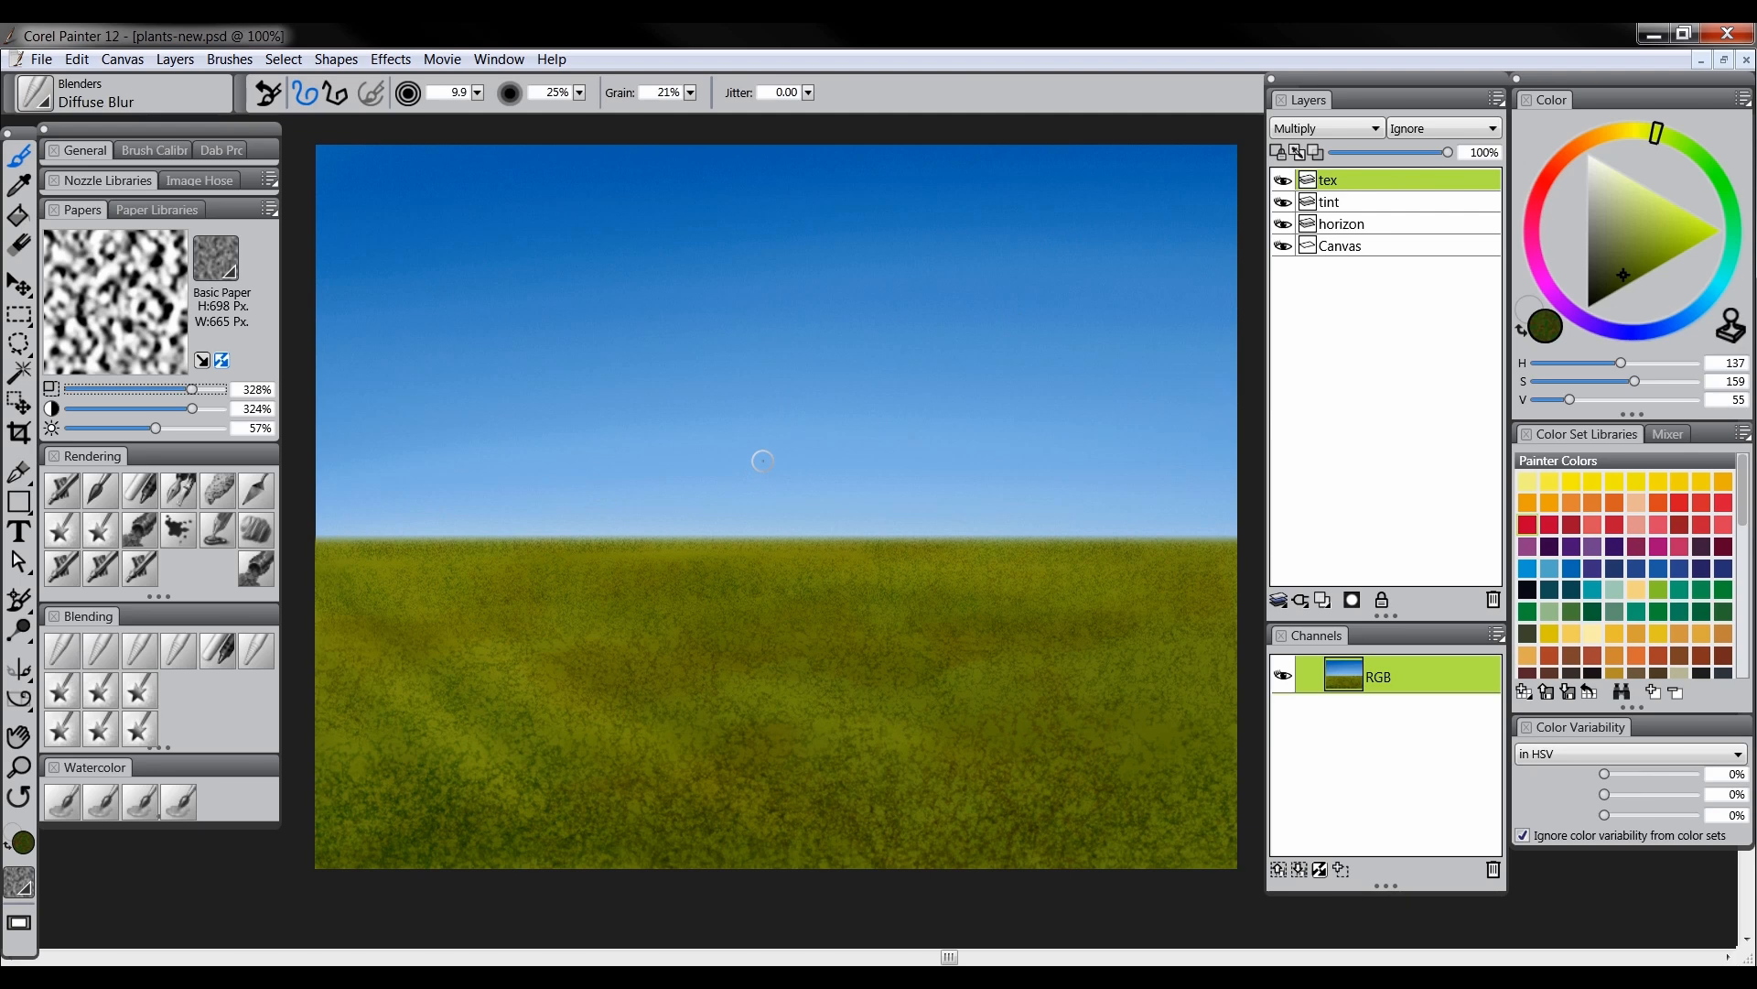
pyautogui.press('Tab')
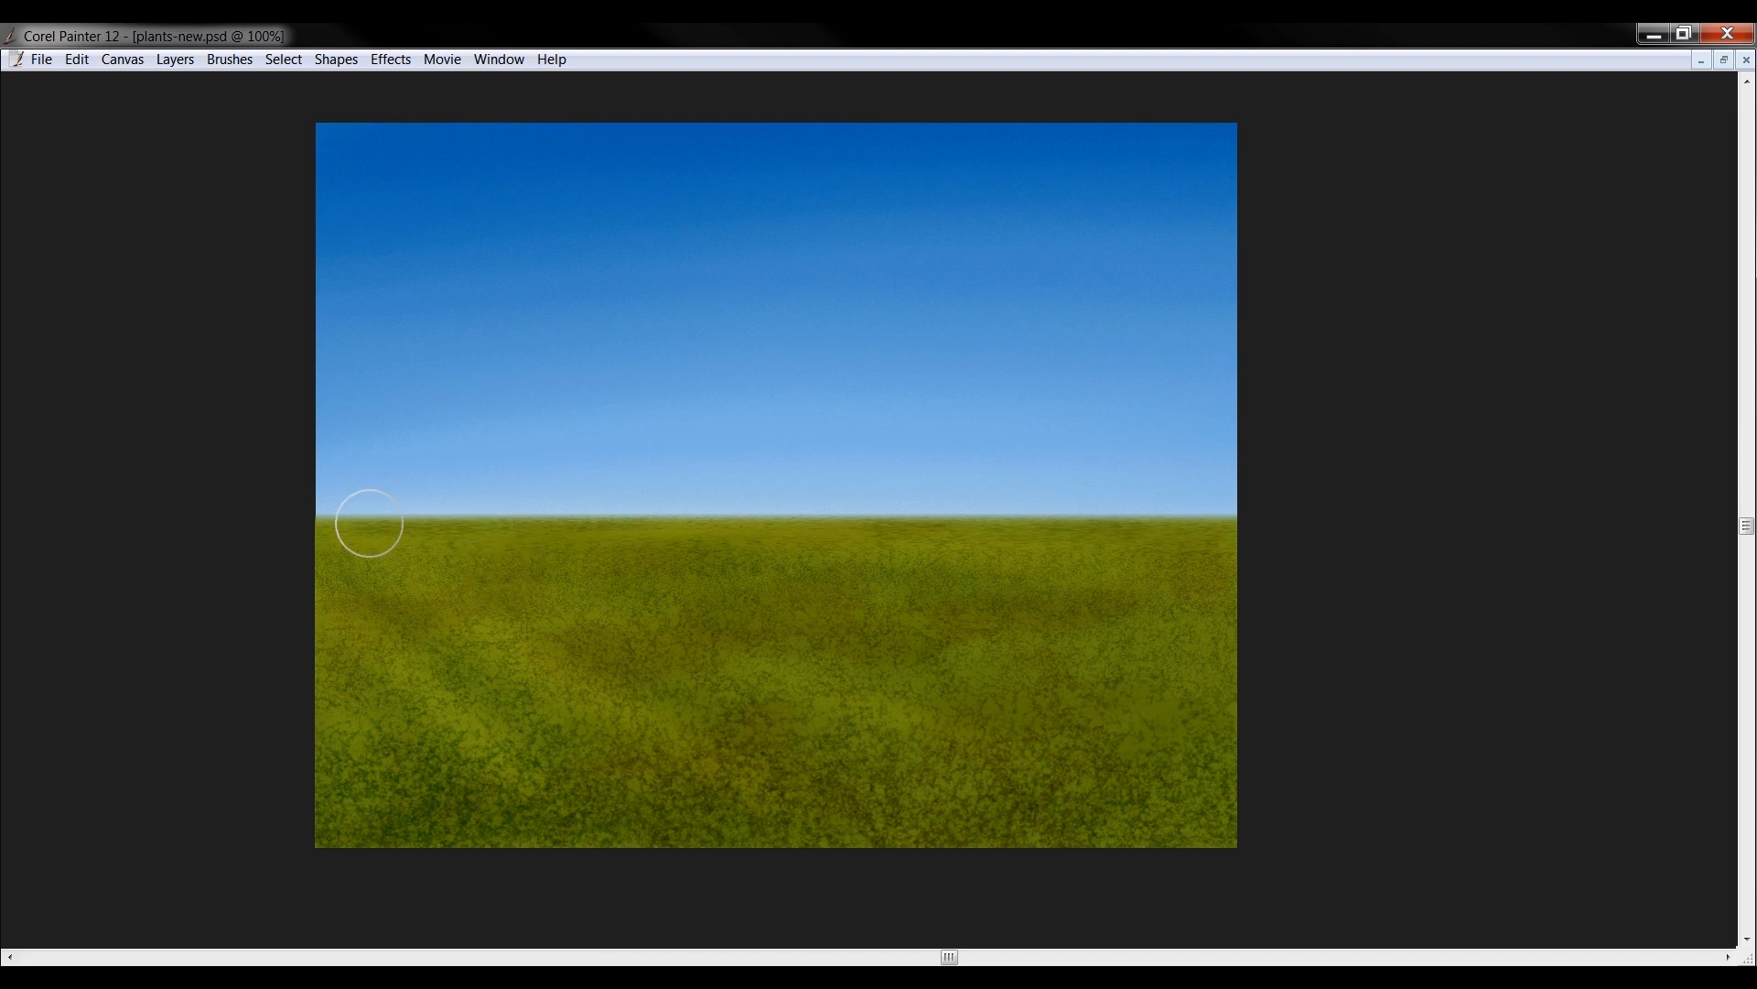
pyautogui.moveTo(361, 546)
pyautogui.mouseDown()
pyautogui.moveTo(502, 577)
pyautogui.moveTo(580, 573)
pyautogui.moveTo(658, 538)
pyautogui.moveTo(1220, 580)
pyautogui.moveTo(1105, 608)
pyautogui.moveTo(565, 607)
pyautogui.moveTo(466, 577)
pyautogui.moveTo(338, 600)
pyautogui.moveTo(331, 638)
pyautogui.moveTo(443, 640)
pyautogui.moveTo(530, 612)
pyautogui.moveTo(616, 651)
pyautogui.moveTo(1208, 631)
pyautogui.moveTo(1204, 651)
pyautogui.moveTo(1098, 672)
pyautogui.moveTo(973, 631)
pyautogui.moveTo(883, 690)
pyautogui.moveTo(761, 690)
pyautogui.moveTo(857, 631)
pyautogui.mouseUp()
pyautogui.moveTo(684, 632)
pyautogui.mouseDown()
pyautogui.moveTo(438, 704)
pyautogui.moveTo(395, 655)
pyautogui.moveTo(341, 664)
pyautogui.moveTo(333, 708)
pyautogui.moveTo(463, 715)
pyautogui.moveTo(529, 741)
pyautogui.moveTo(714, 726)
pyautogui.moveTo(765, 679)
pyautogui.moveTo(817, 723)
pyautogui.moveTo(880, 679)
pyautogui.moveTo(975, 728)
pyautogui.moveTo(1035, 708)
pyautogui.moveTo(1132, 724)
pyautogui.moveTo(1214, 766)
pyautogui.moveTo(1186, 749)
pyautogui.moveTo(1131, 779)
pyautogui.moveTo(1044, 777)
pyautogui.moveTo(923, 720)
pyautogui.moveTo(866, 739)
pyautogui.moveTo(752, 731)
pyautogui.moveTo(701, 780)
pyautogui.moveTo(574, 776)
pyautogui.moveTo(503, 724)
pyautogui.moveTo(459, 749)
pyautogui.moveTo(403, 735)
pyautogui.moveTo(356, 777)
pyautogui.moveTo(323, 752)
pyautogui.moveTo(594, 639)
pyautogui.moveTo(648, 667)
pyautogui.moveTo(593, 690)
pyautogui.moveTo(606, 708)
pyautogui.moveTo(335, 805)
pyautogui.moveTo(375, 860)
pyautogui.moveTo(482, 774)
pyautogui.moveTo(659, 823)
pyautogui.moveTo(714, 762)
pyautogui.moveTo(752, 817)
pyautogui.moveTo(839, 793)
pyautogui.moveTo(987, 841)
pyautogui.moveTo(1078, 784)
pyautogui.moveTo(1099, 811)
pyautogui.moveTo(1160, 776)
pyautogui.moveTo(1171, 824)
pyautogui.moveTo(1199, 841)
pyautogui.moveTo(1216, 785)
pyautogui.moveTo(1228, 835)
pyautogui.mouseUp()
pyautogui.press('Tab')
pyautogui.click(1426, 154)
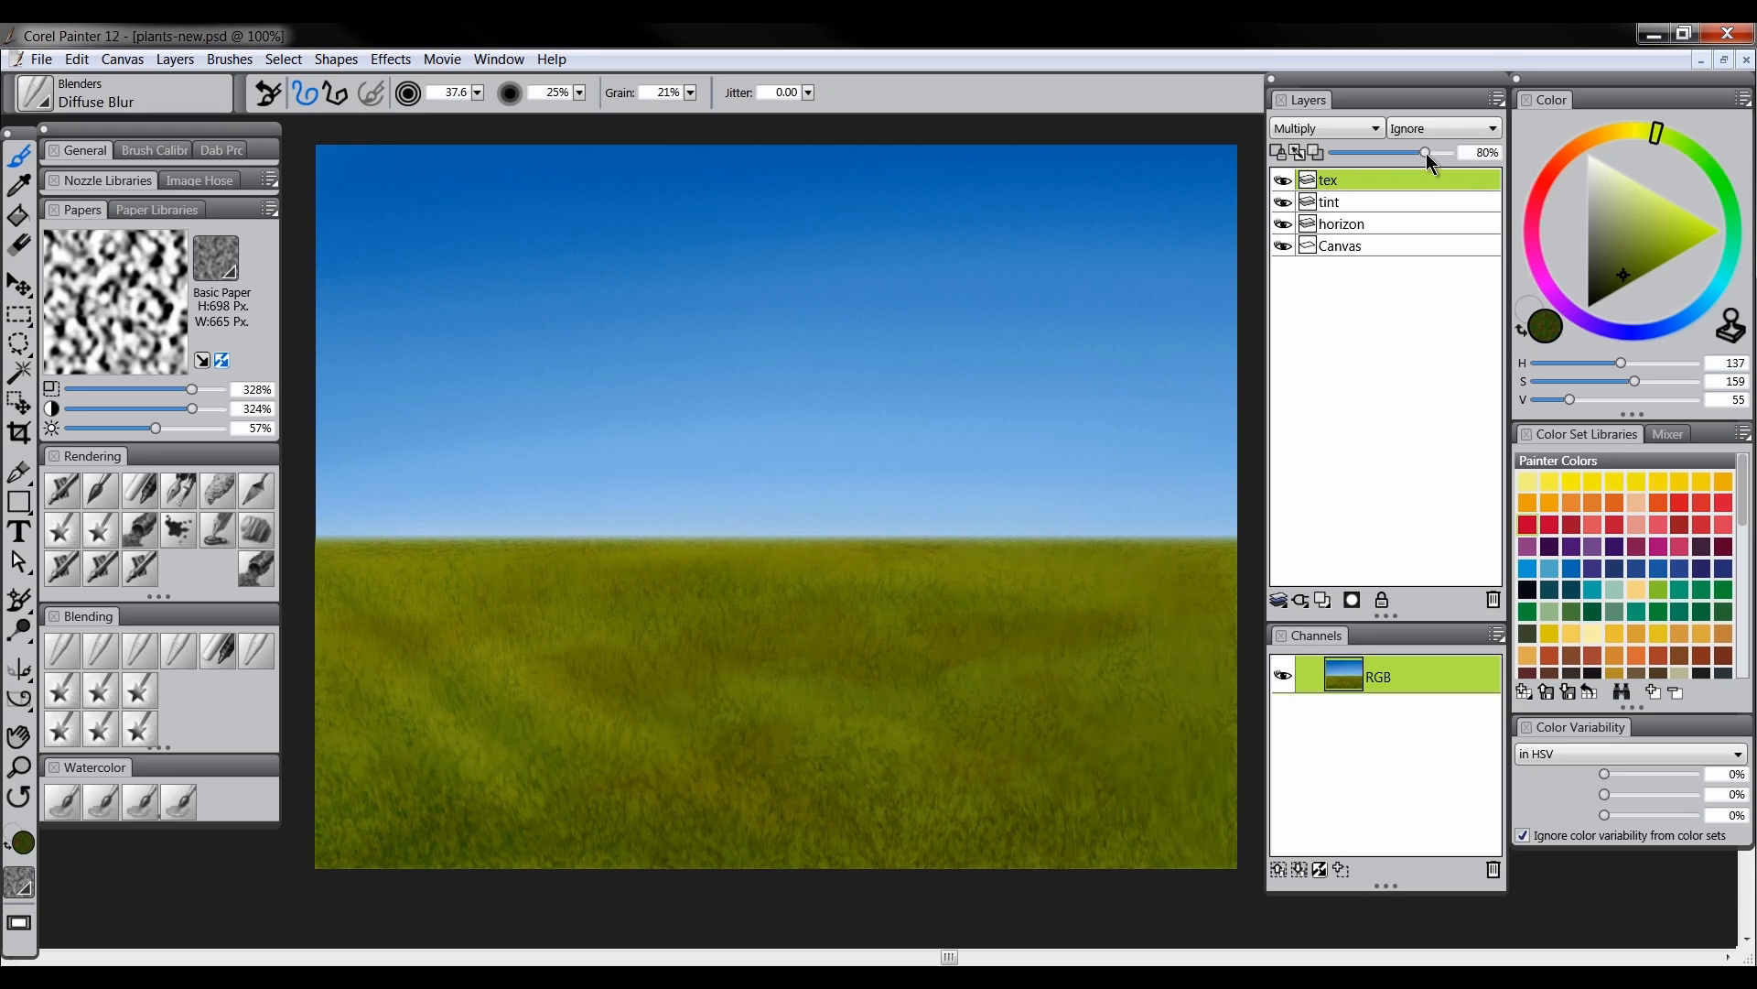
# Lower the tex layer's opacity to 67% and check the whole landscape with the interface hidden
pyautogui.moveTo(1415, 151); pyautogui.dragTo(1410, 152)
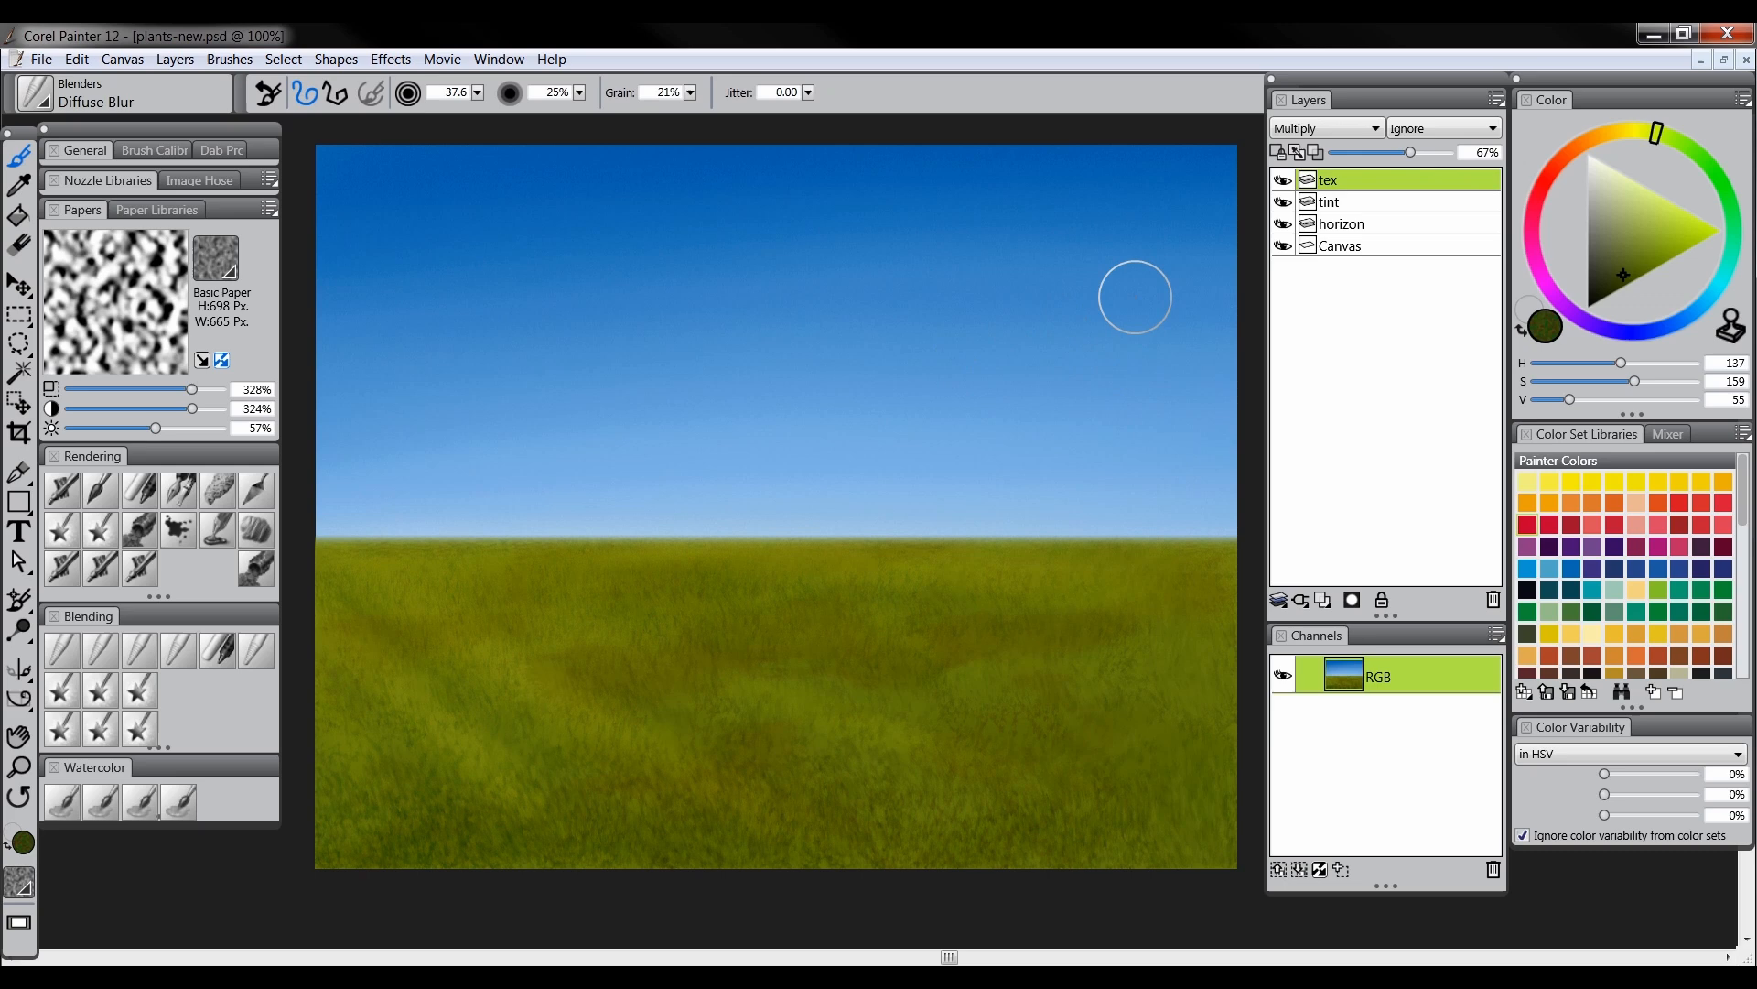
pyautogui.press('Tab')
pyautogui.moveTo(1087, 398); pyautogui.dragTo(1131, 386)
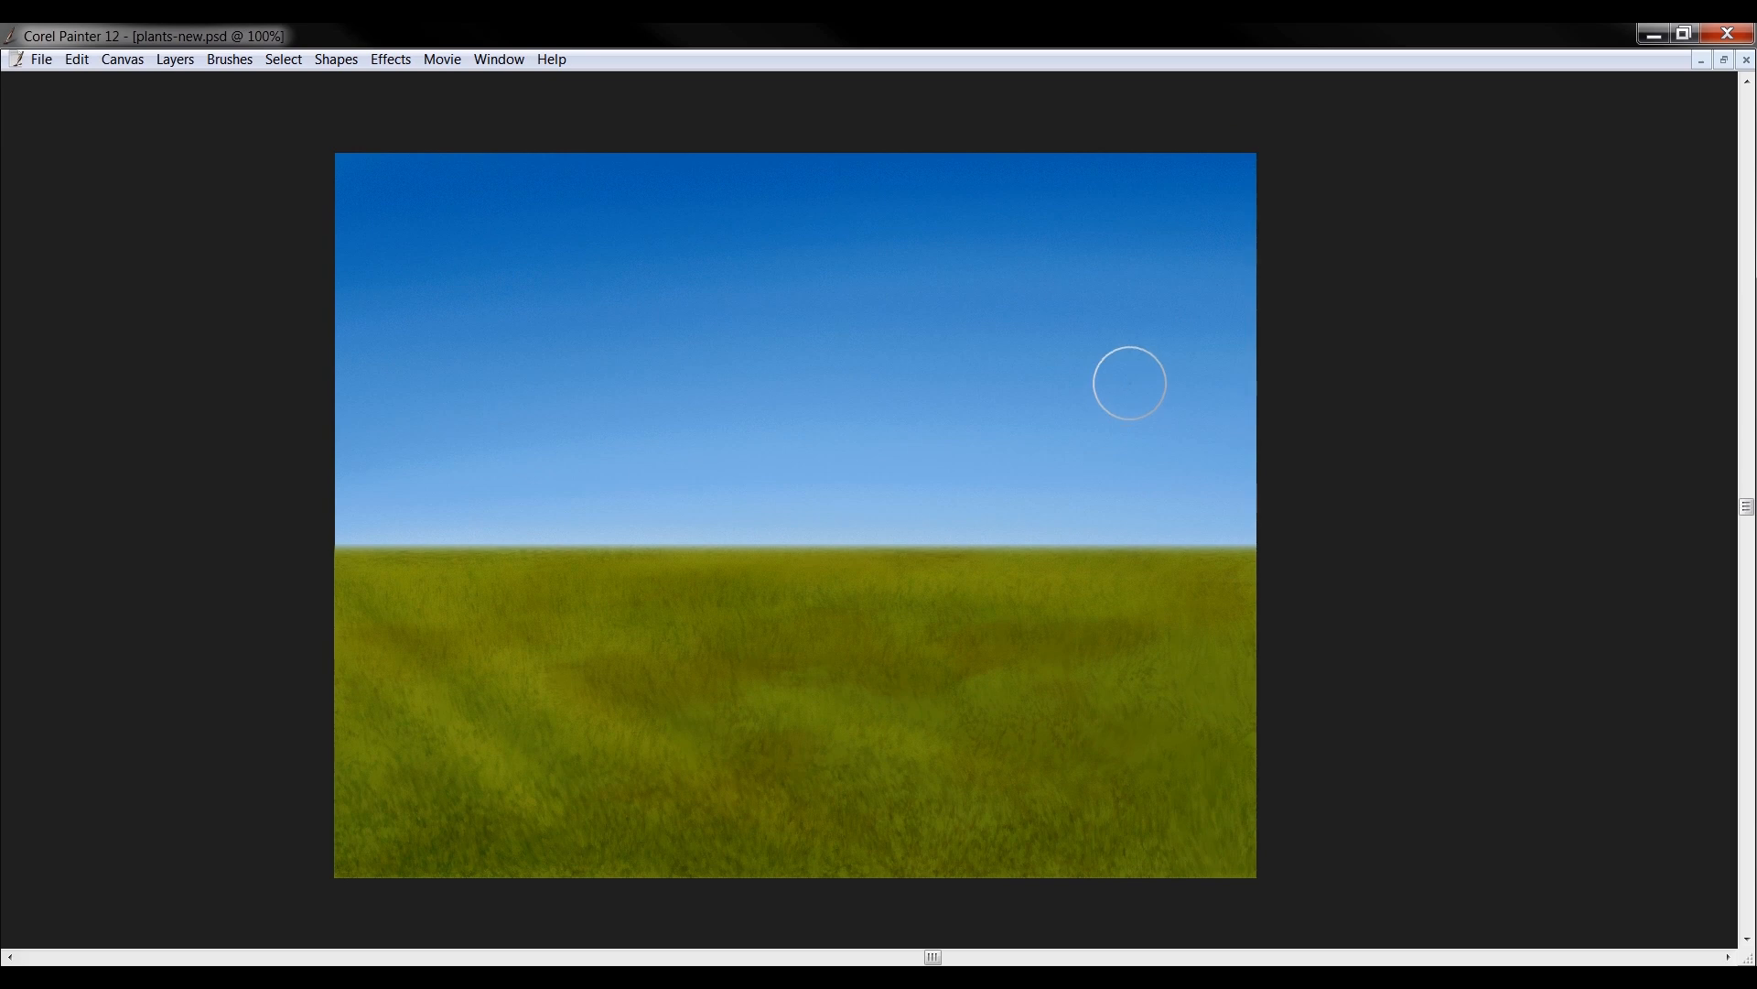
pyautogui.press('Tab')
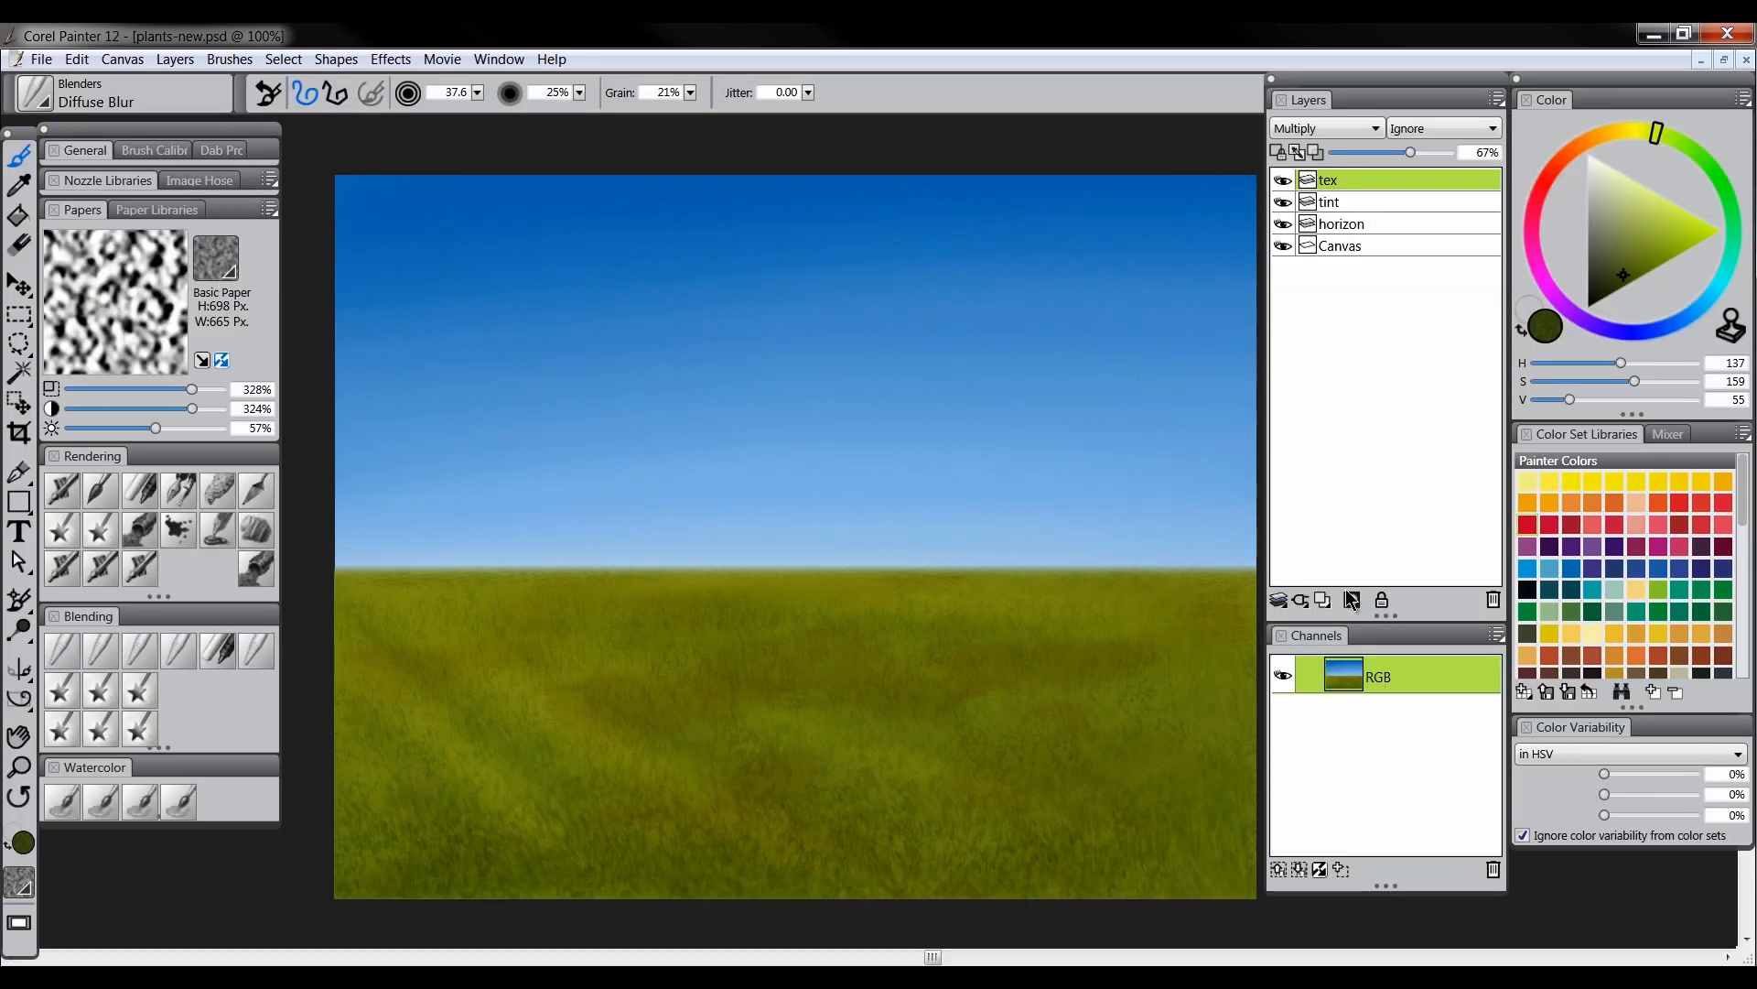
# Add a new layer above tex and name it path
pyautogui.click(1323, 601)
pyautogui.doubleClick(1329, 181)
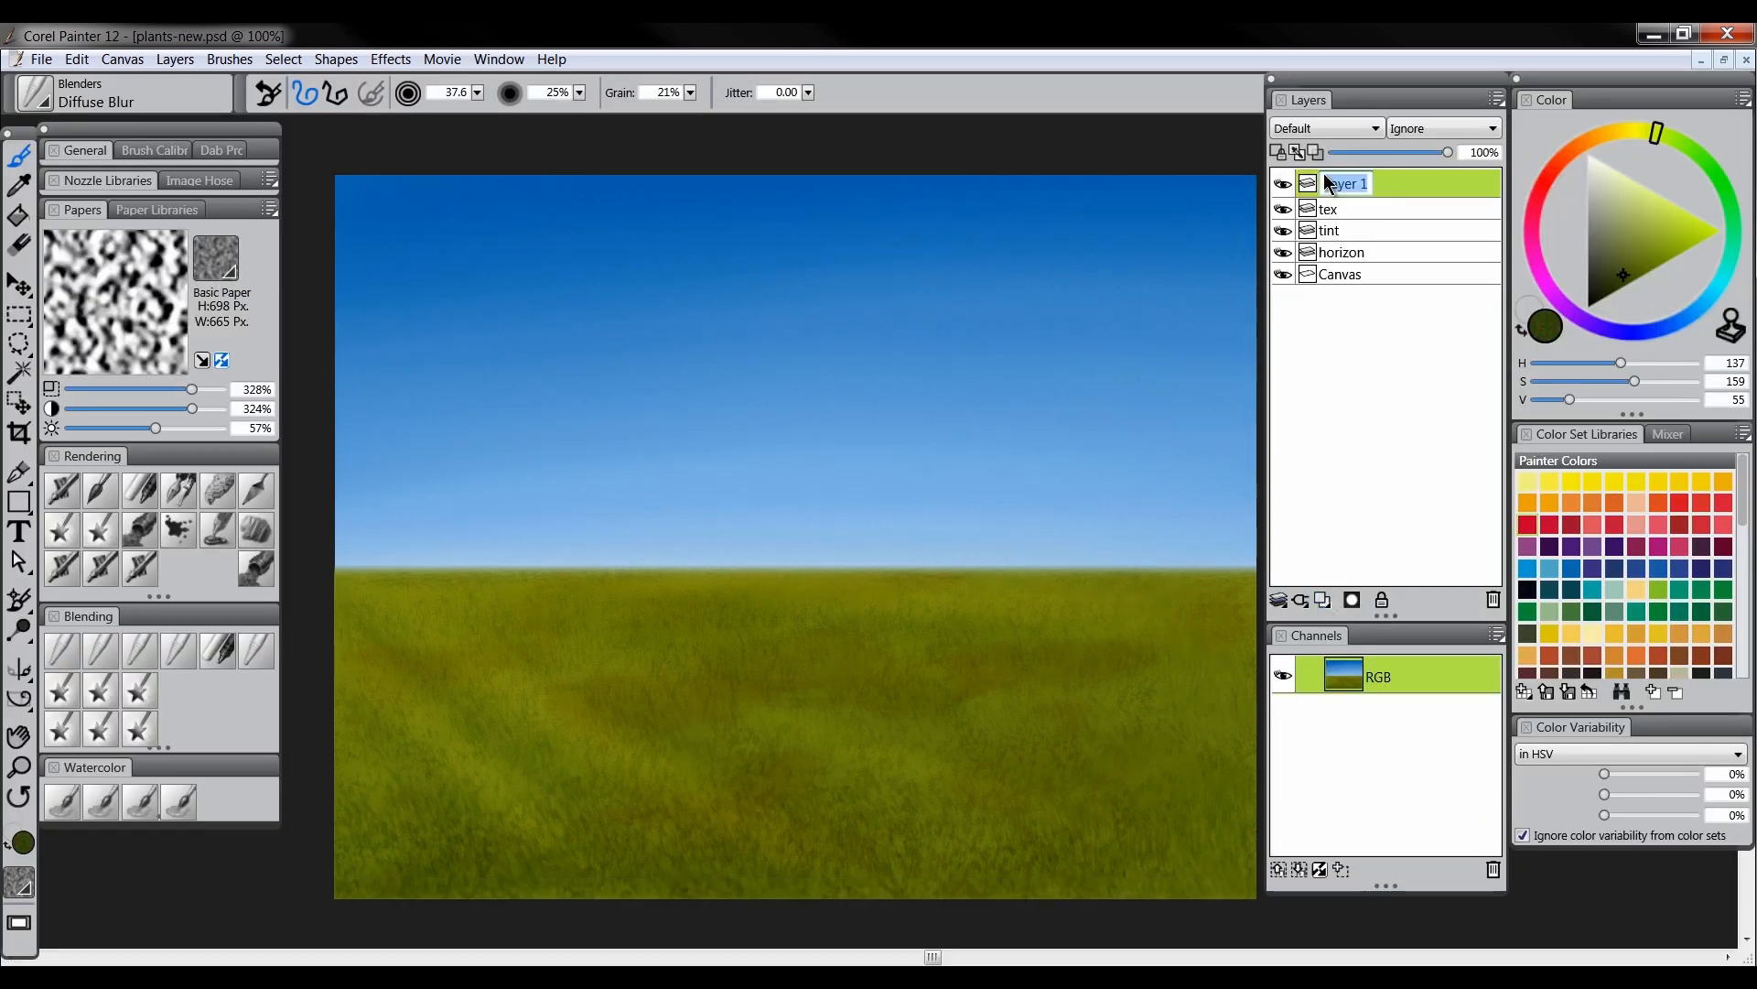
pyautogui.write('path')
pyautogui.press('Return')
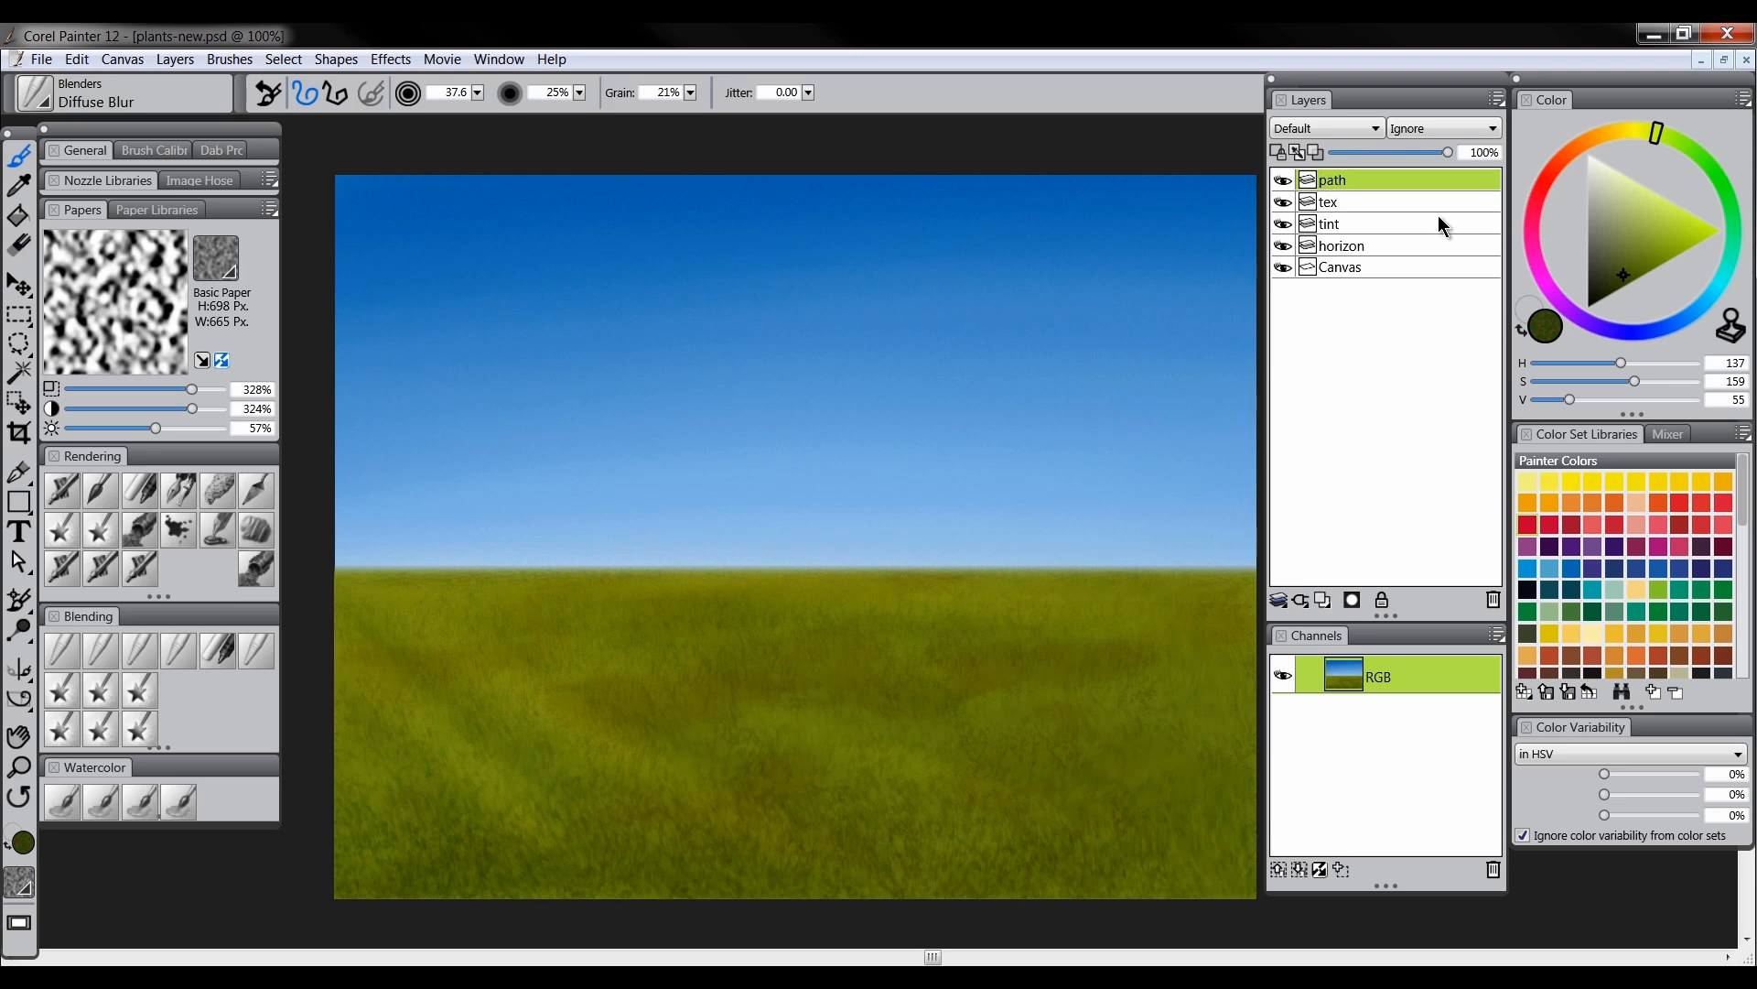
# Set the painting colour to muted brown (H 105, S 55, V 89) and choose the Loaded Palette Knife at 54% opacity
pyautogui.click(1576, 145)
pyautogui.moveTo(1611, 240); pyautogui.dragTo(1611, 256)
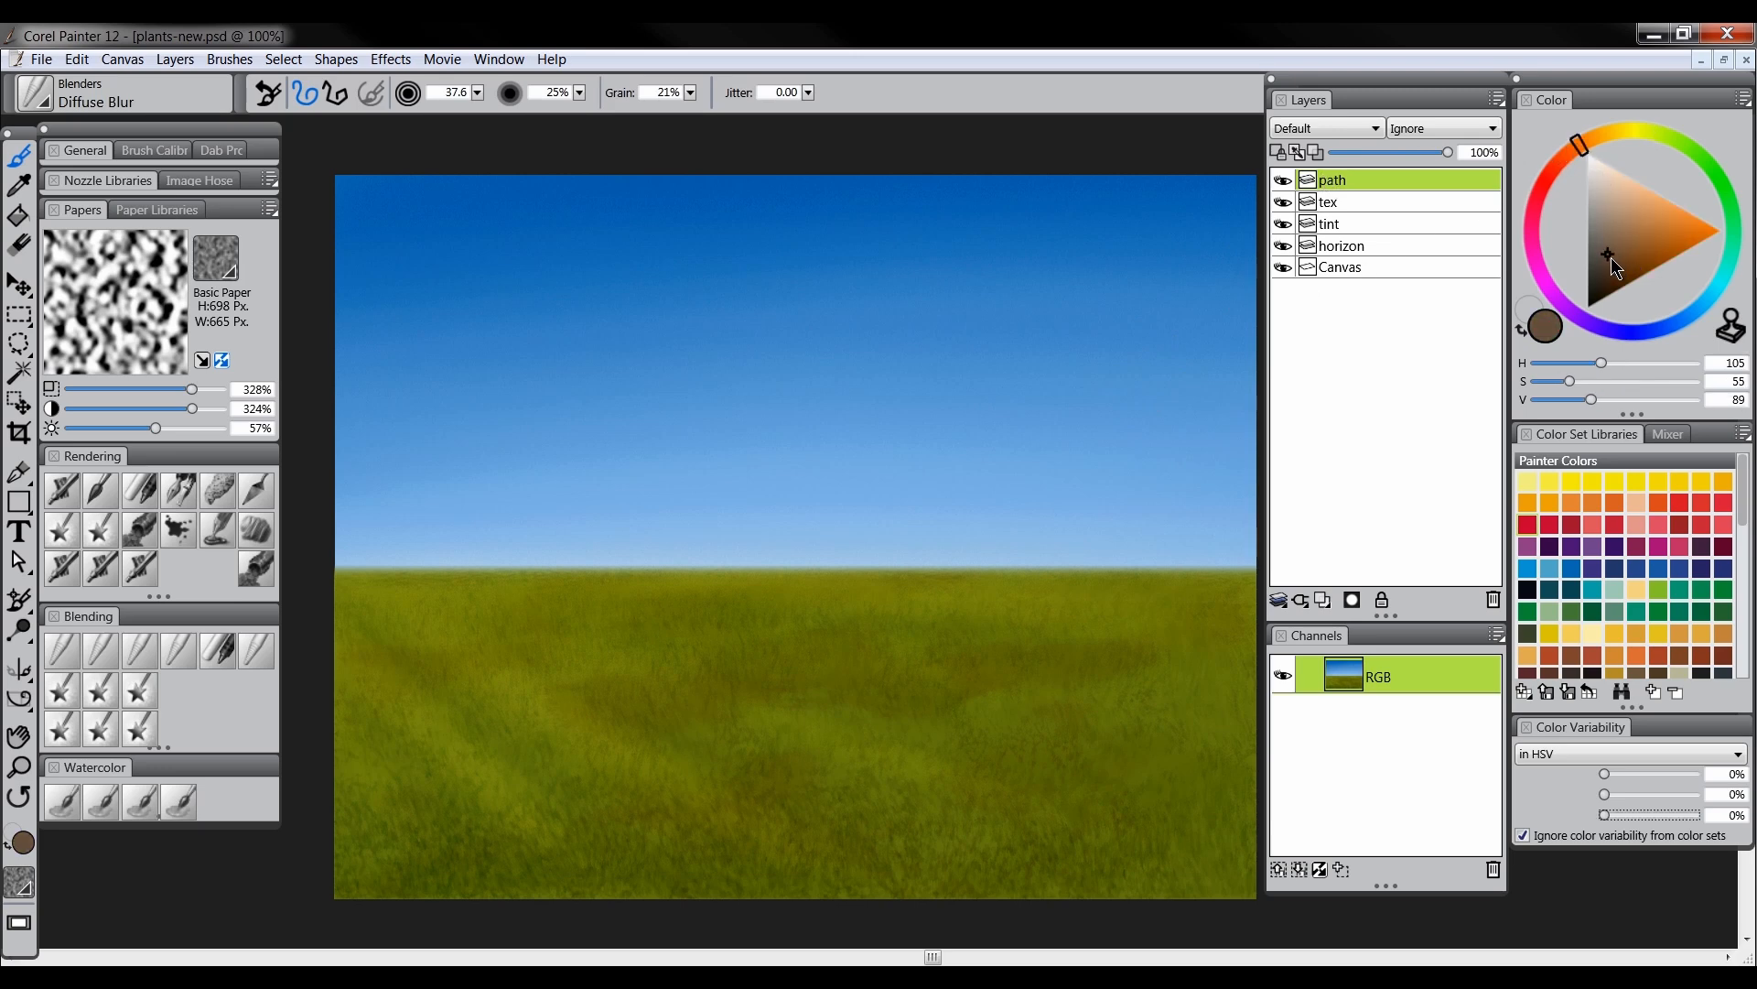
pyautogui.click(257, 495)
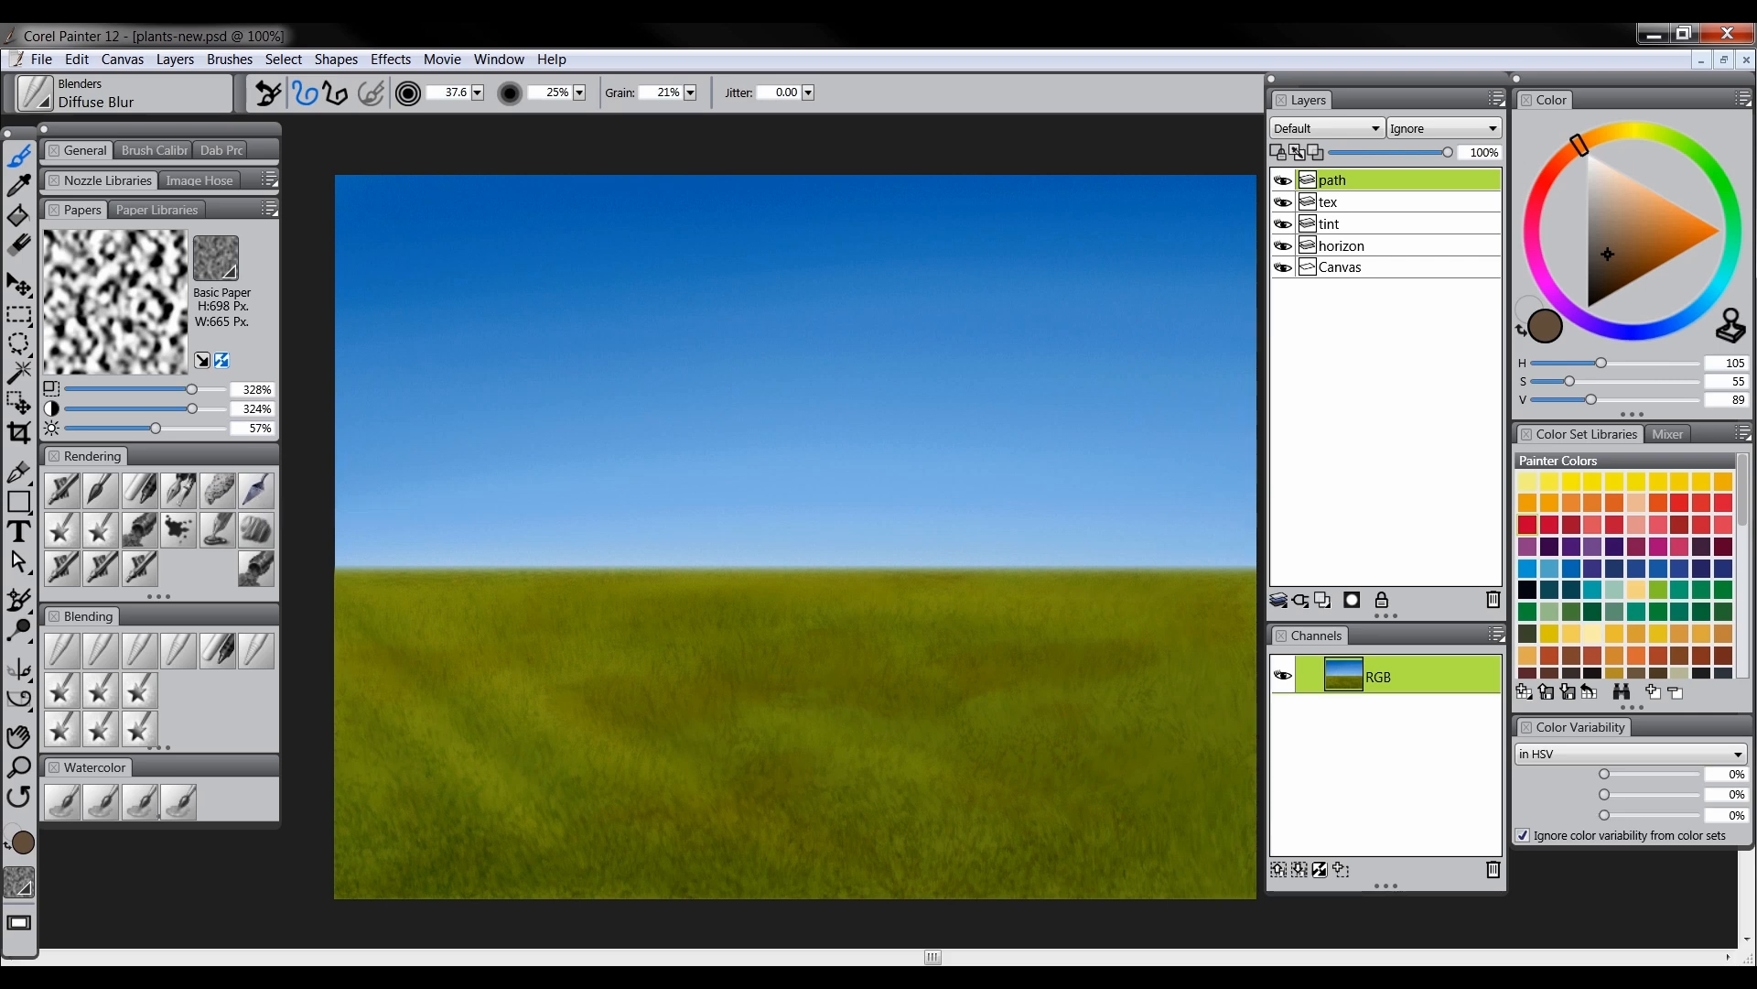
pyautogui.click(580, 93)
pyautogui.moveTo(587, 120); pyautogui.dragTo(622, 121)
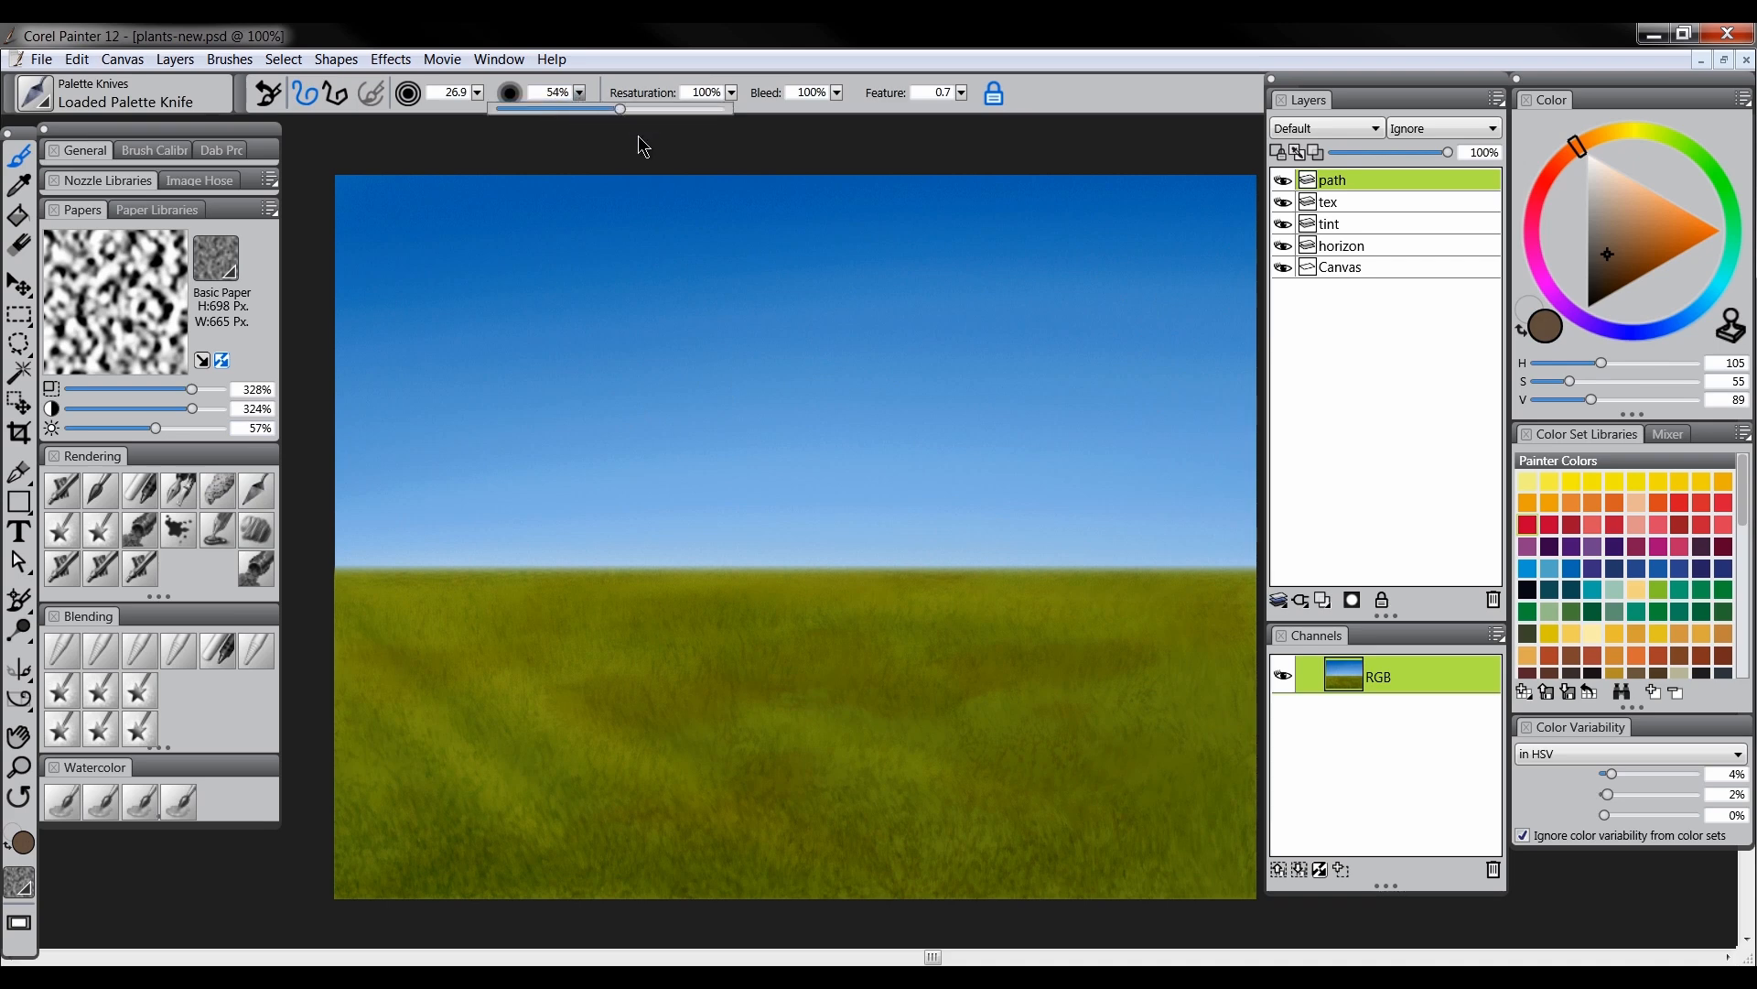
pyautogui.click(784, 291)
# Paint a solid brown winding path from the far right near the horizon, widening down to the canvas's lower edge
pyautogui.press('Tab')
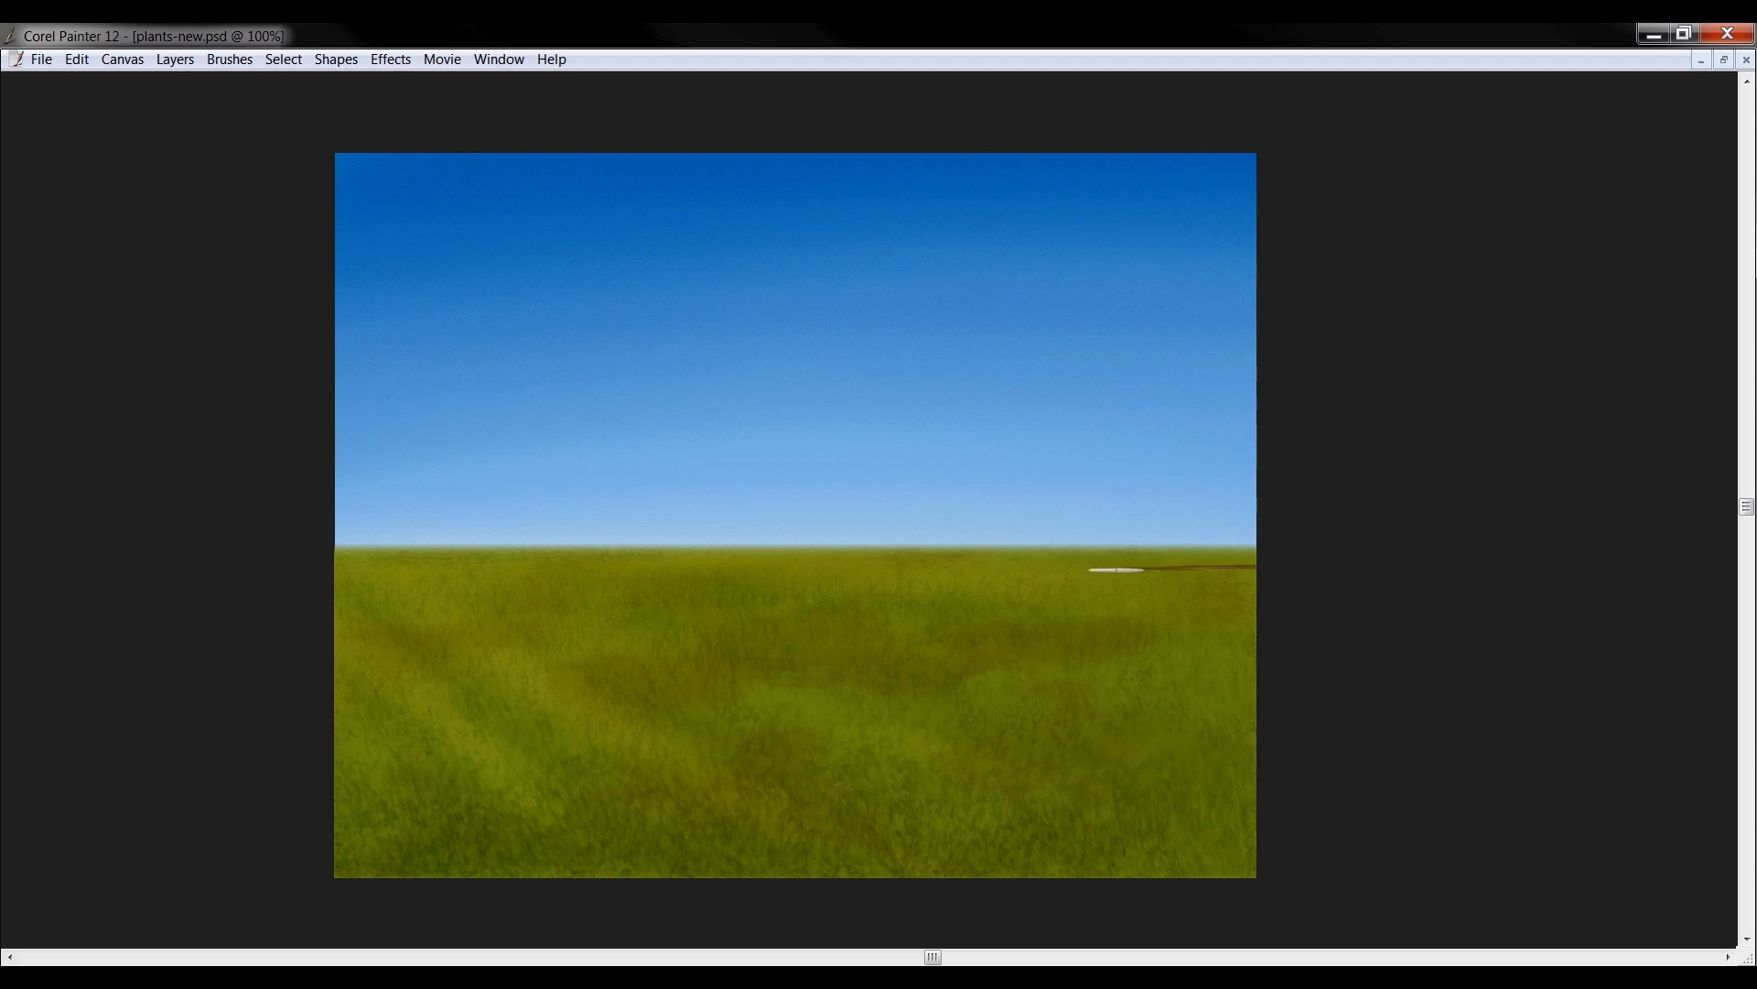
pyautogui.moveTo(955, 581)
pyautogui.mouseDown()
pyautogui.moveTo(863, 616)
pyautogui.moveTo(828, 668)
pyautogui.moveTo(843, 745)
pyautogui.moveTo(764, 827)
pyautogui.mouseUp()
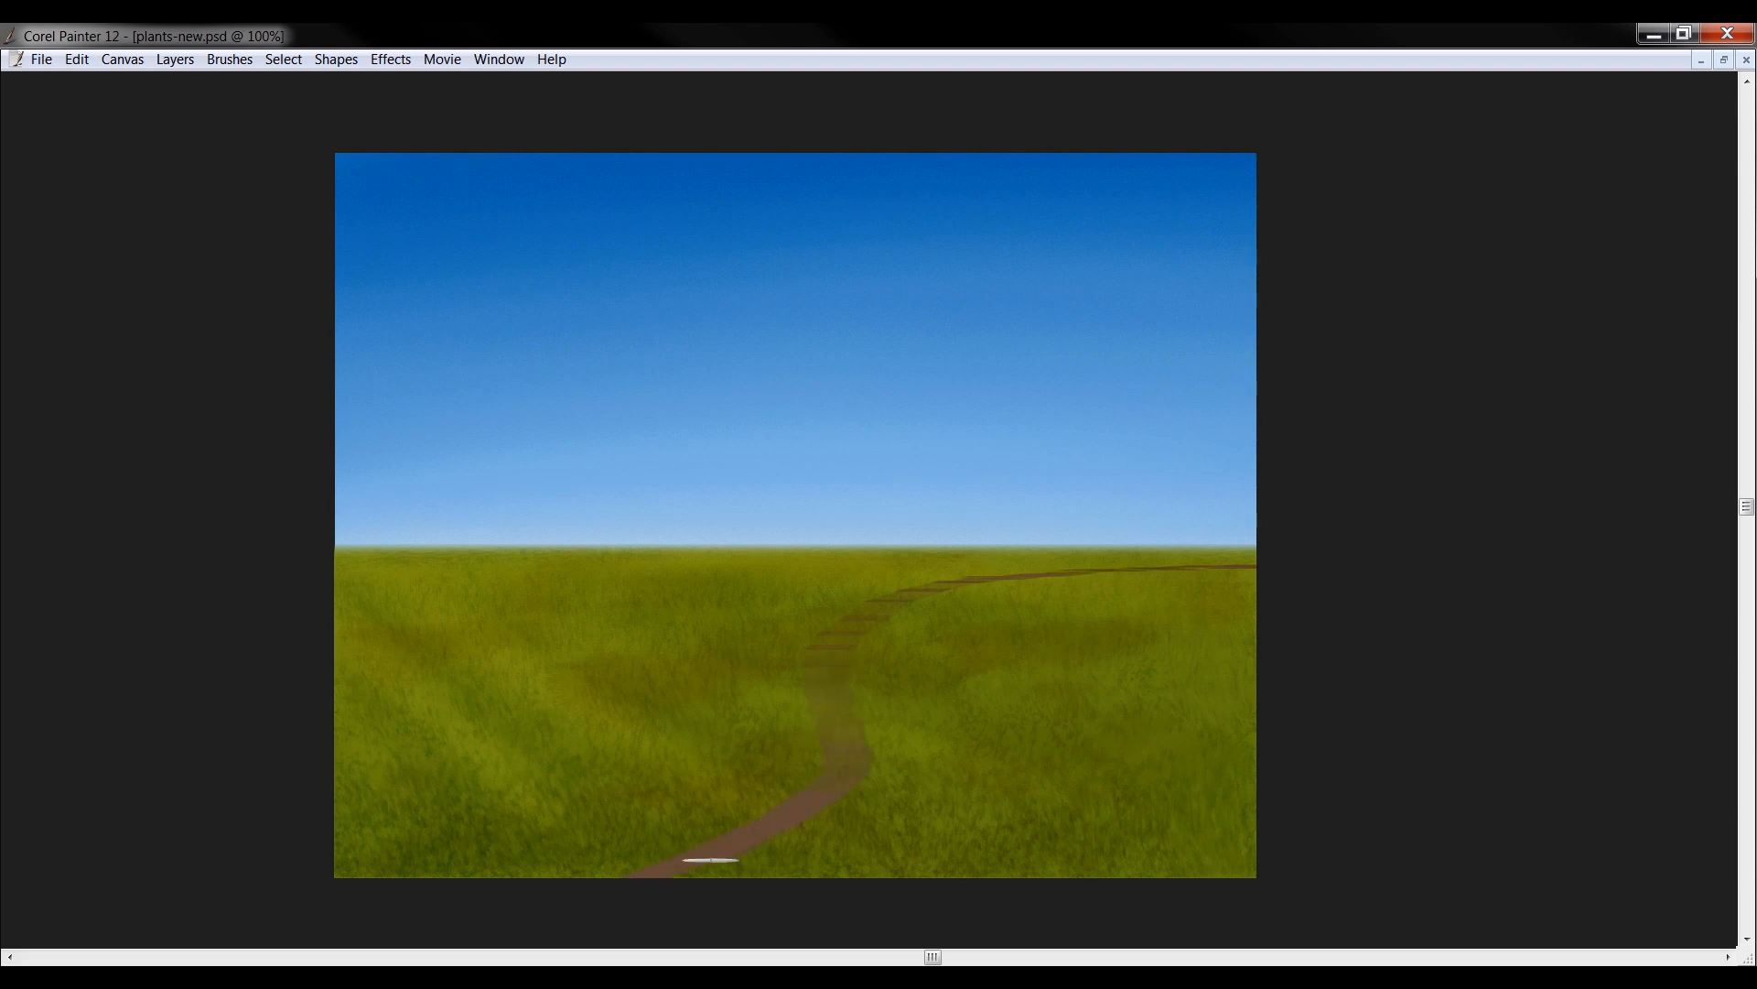
pyautogui.moveTo(848, 740)
pyautogui.mouseDown()
pyautogui.moveTo(834, 695)
pyautogui.moveTo(856, 635)
pyautogui.moveTo(839, 653)
pyautogui.moveTo(981, 577)
pyautogui.mouseUp()
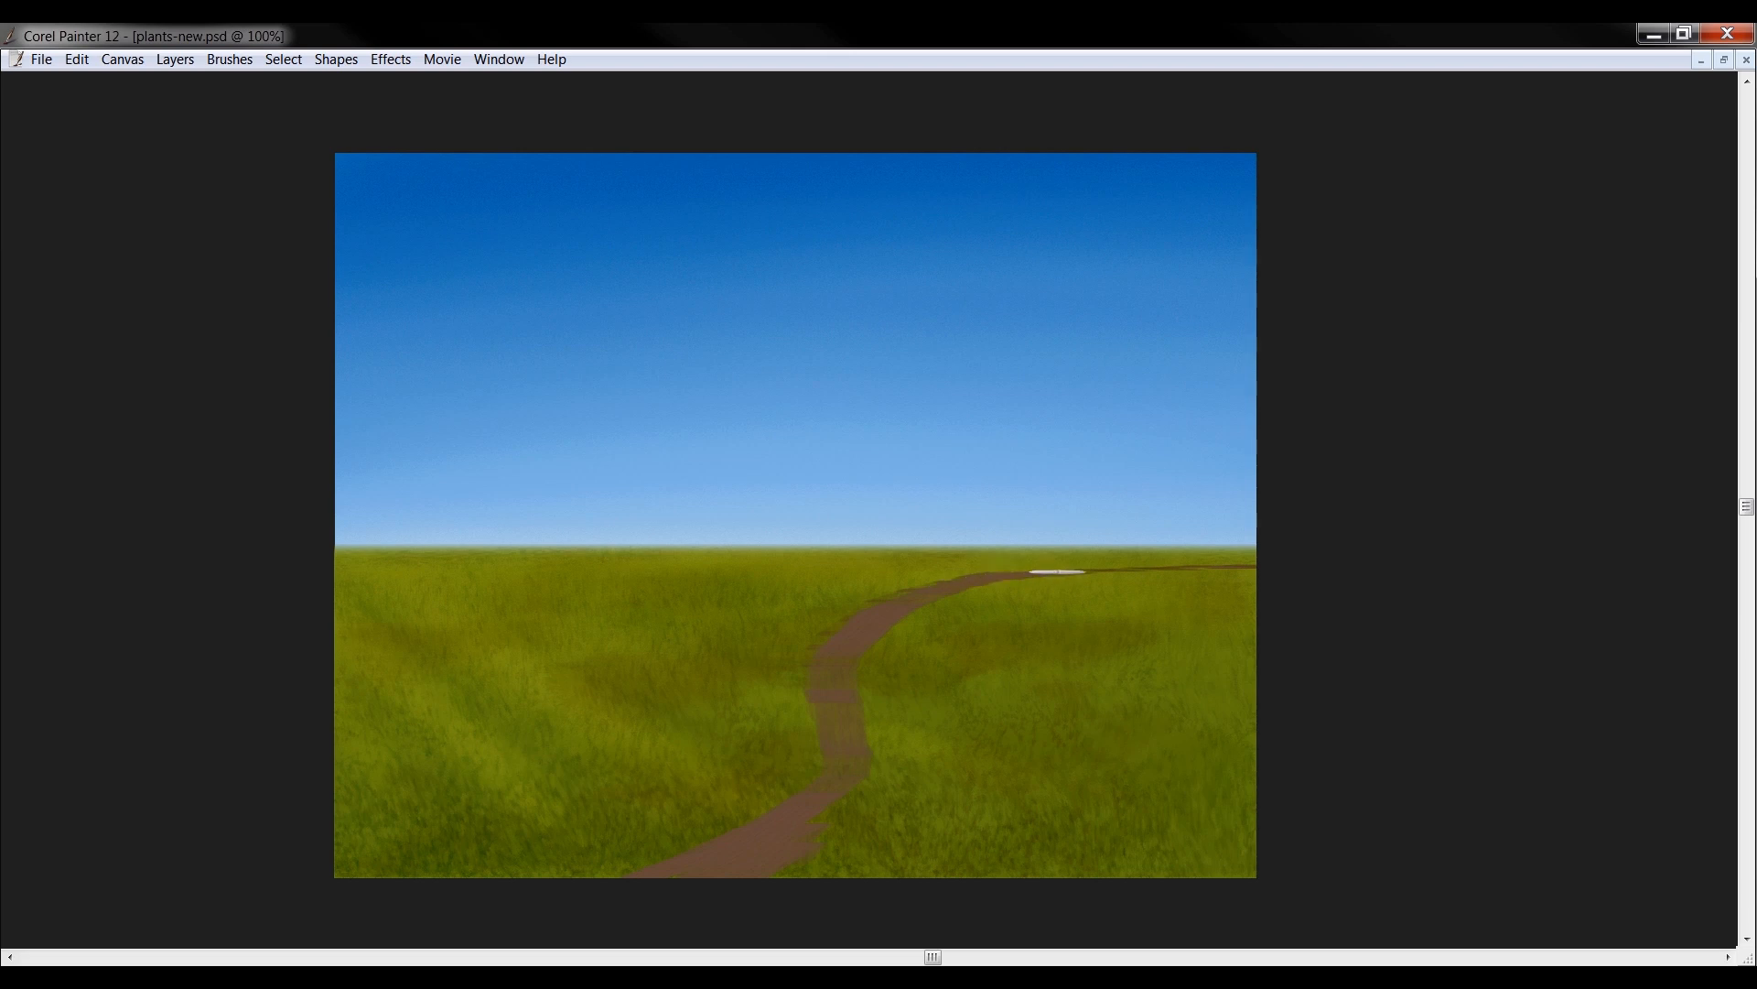
pyautogui.moveTo(927, 602)
pyautogui.mouseDown()
pyautogui.moveTo(858, 699)
pyautogui.moveTo(878, 793)
pyautogui.mouseUp()
pyautogui.moveTo(836, 696)
pyautogui.mouseDown()
pyautogui.moveTo(805, 786)
pyautogui.moveTo(772, 818)
pyautogui.mouseUp()
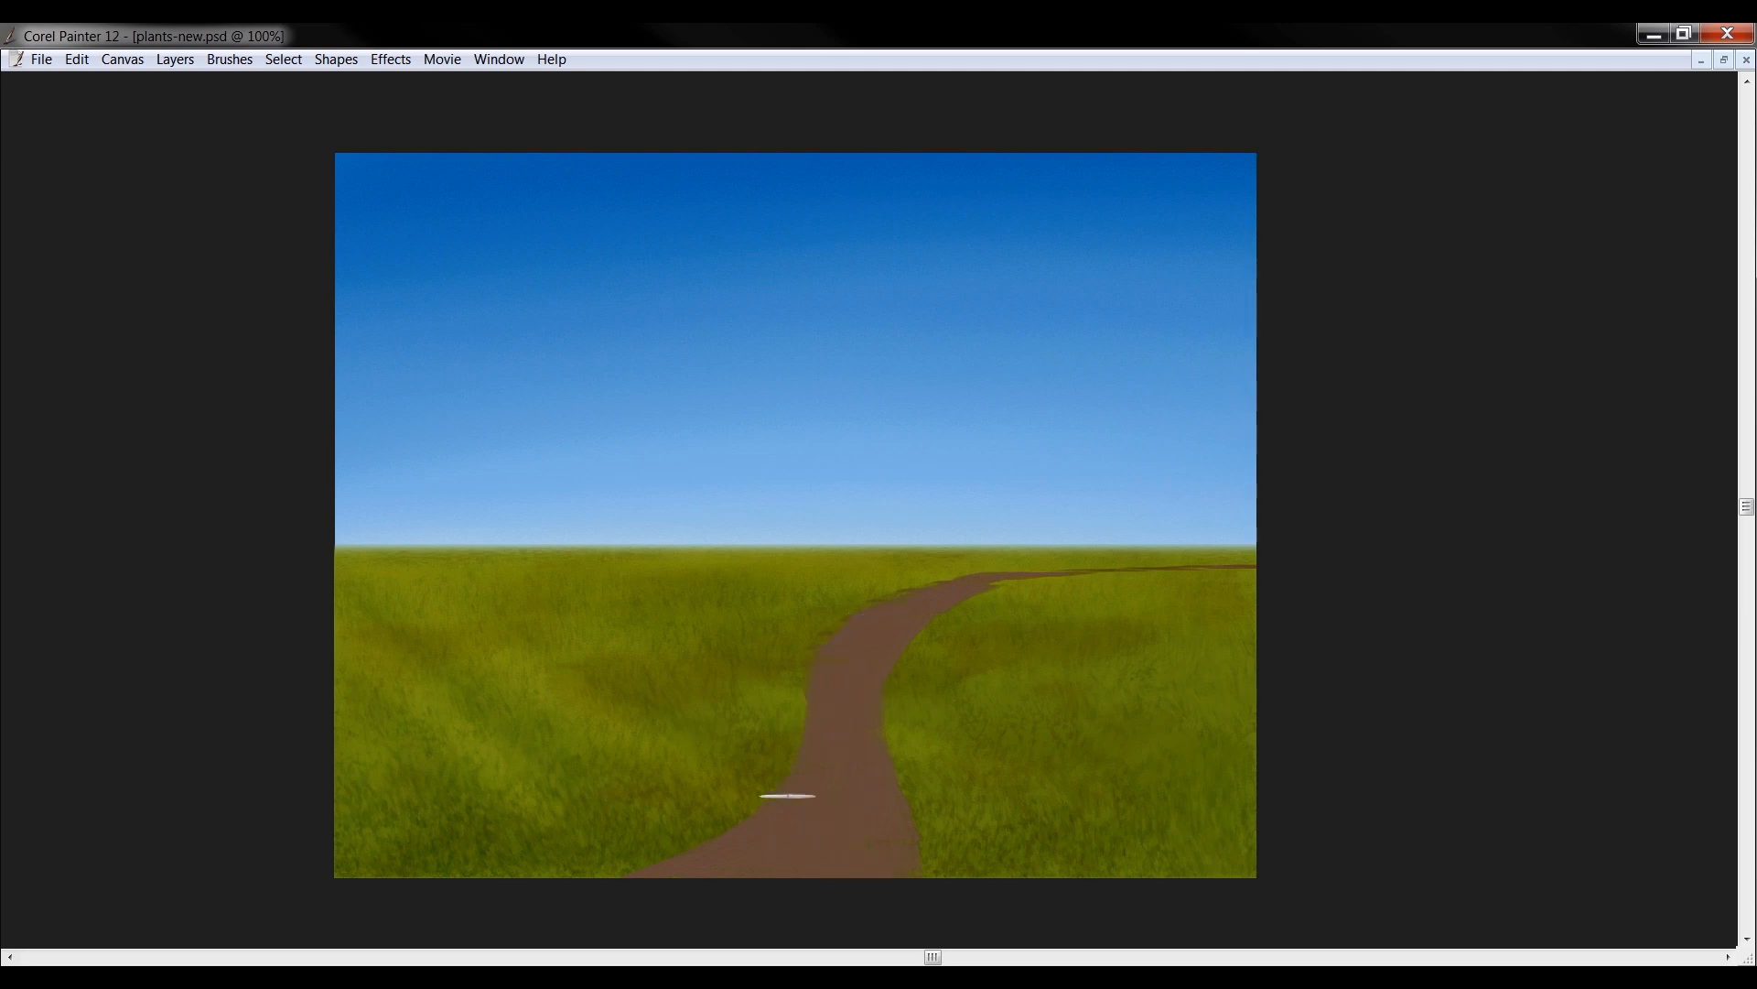
pyautogui.moveTo(614, 871); pyautogui.dragTo(626, 889)
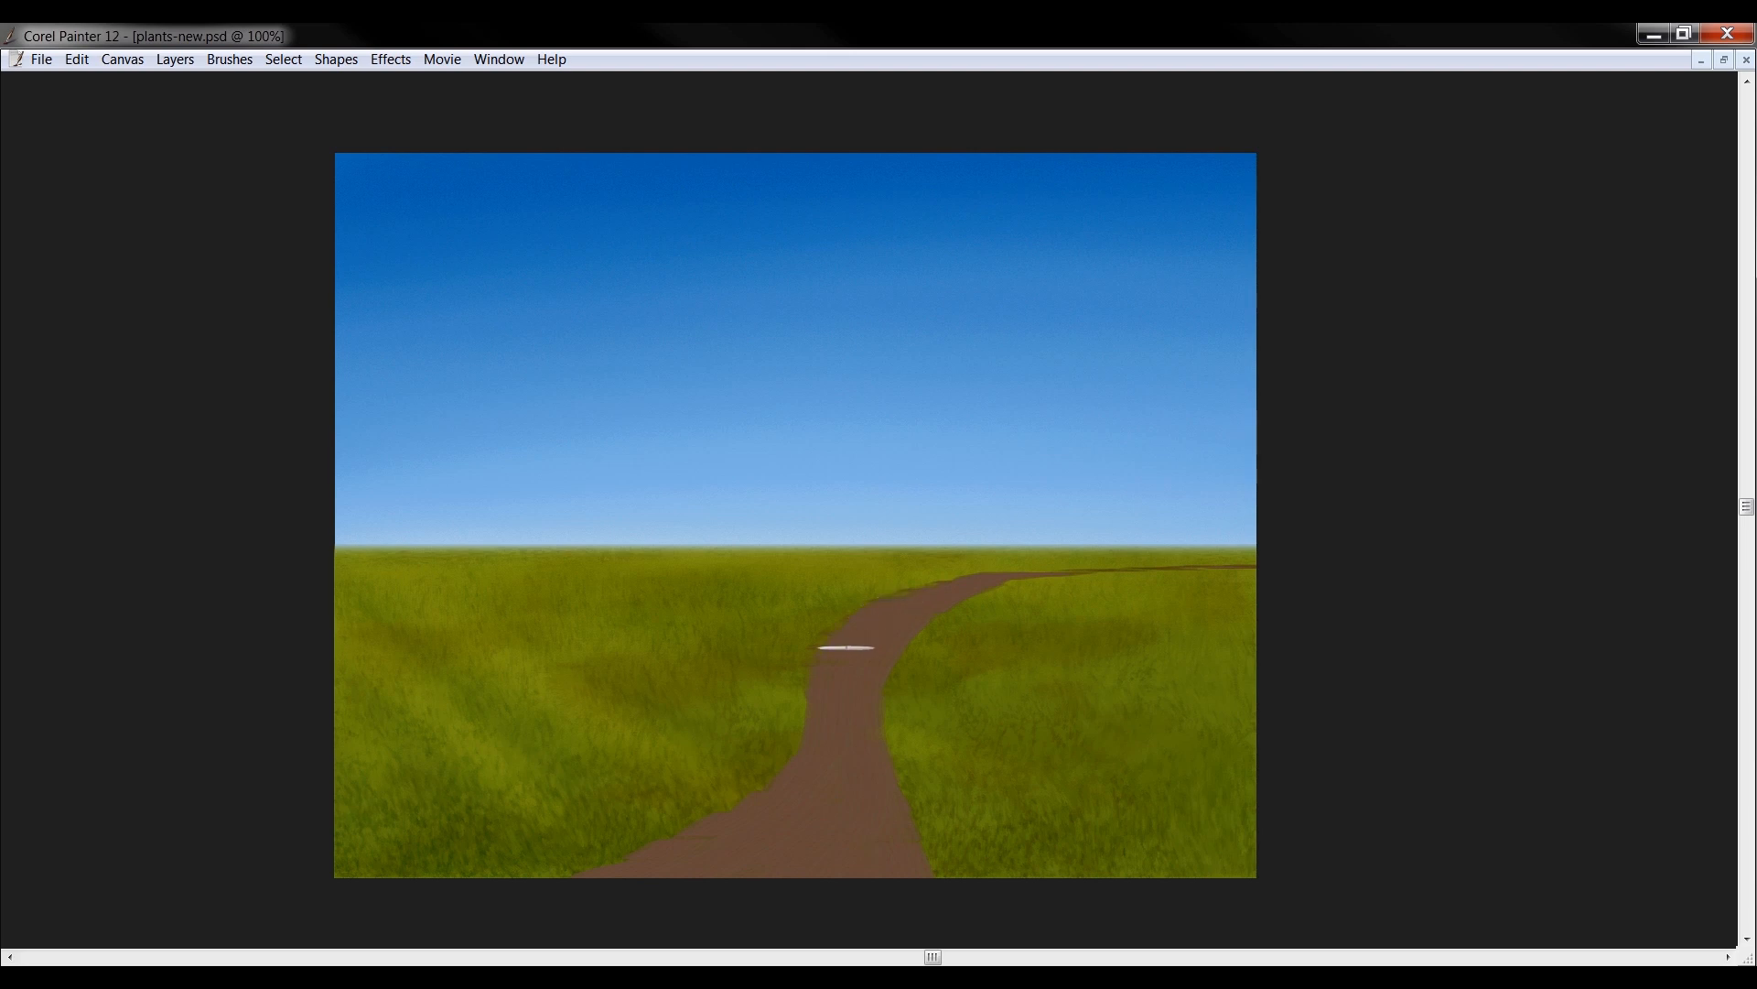
pyautogui.press('Tab')
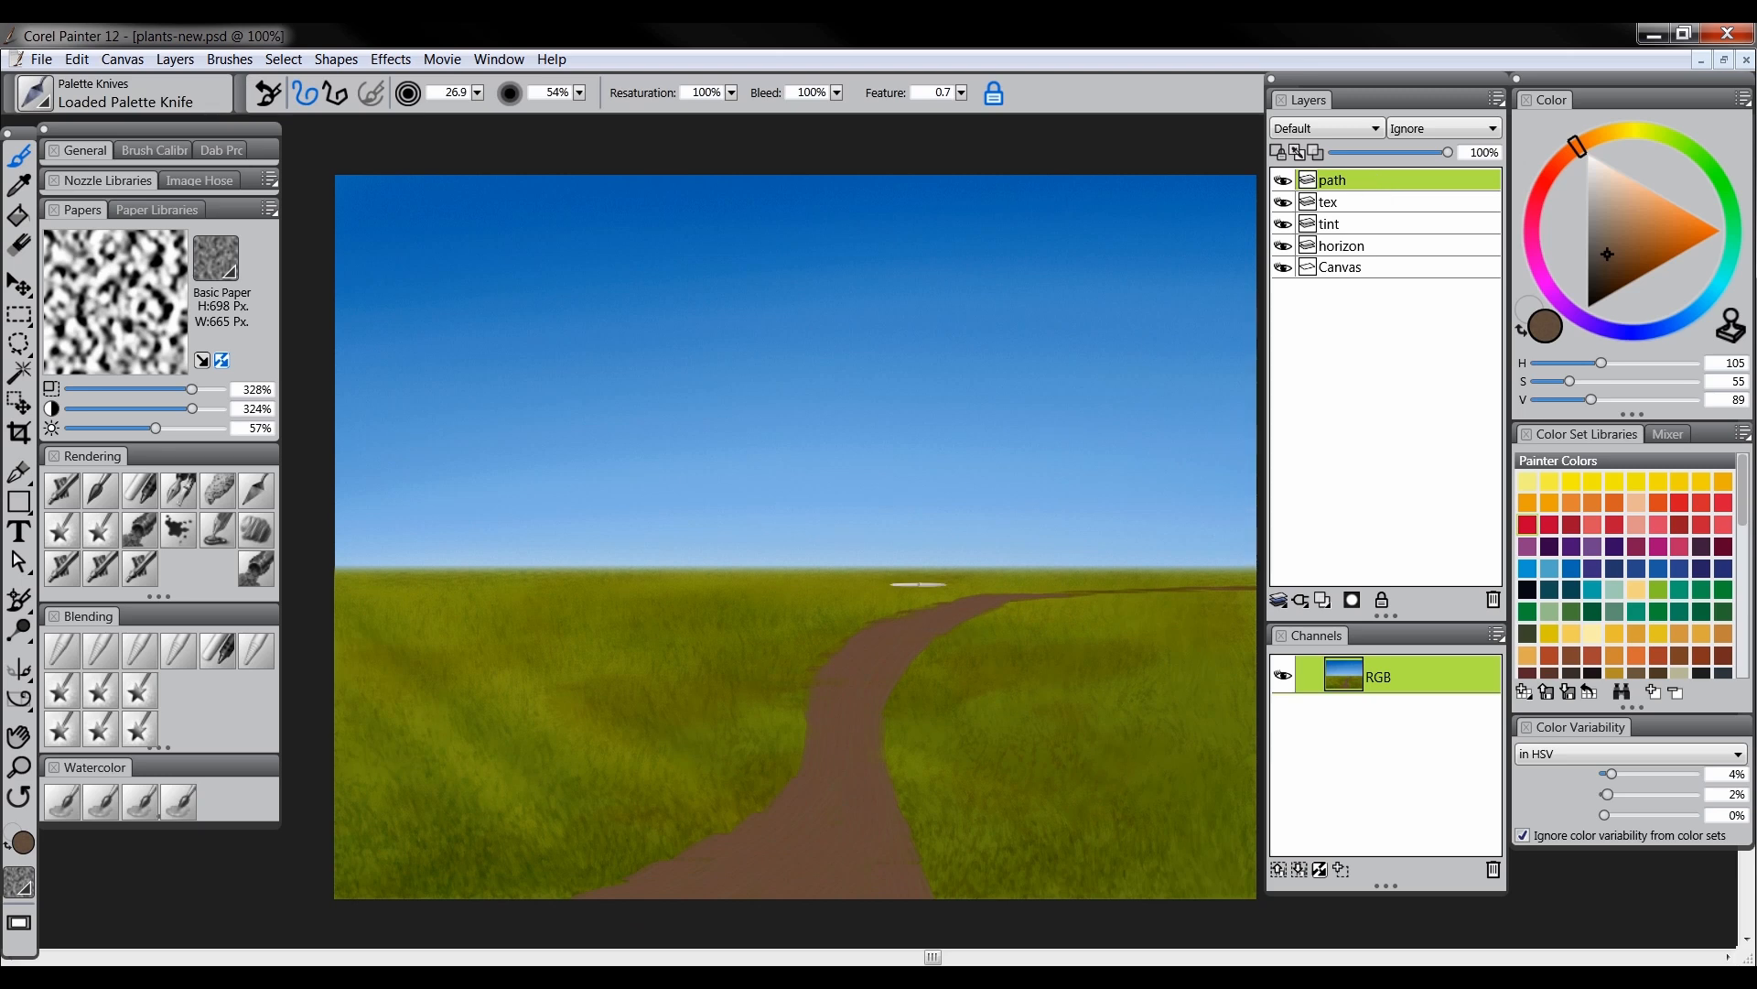
# Preserve the path layer's transparency, set the colour to dark brown (H 102, S 111, V 37) and choose the Square Chalk brush
pyautogui.click(1279, 153)
pyautogui.moveTo(1611, 283); pyautogui.dragTo(1607, 288)
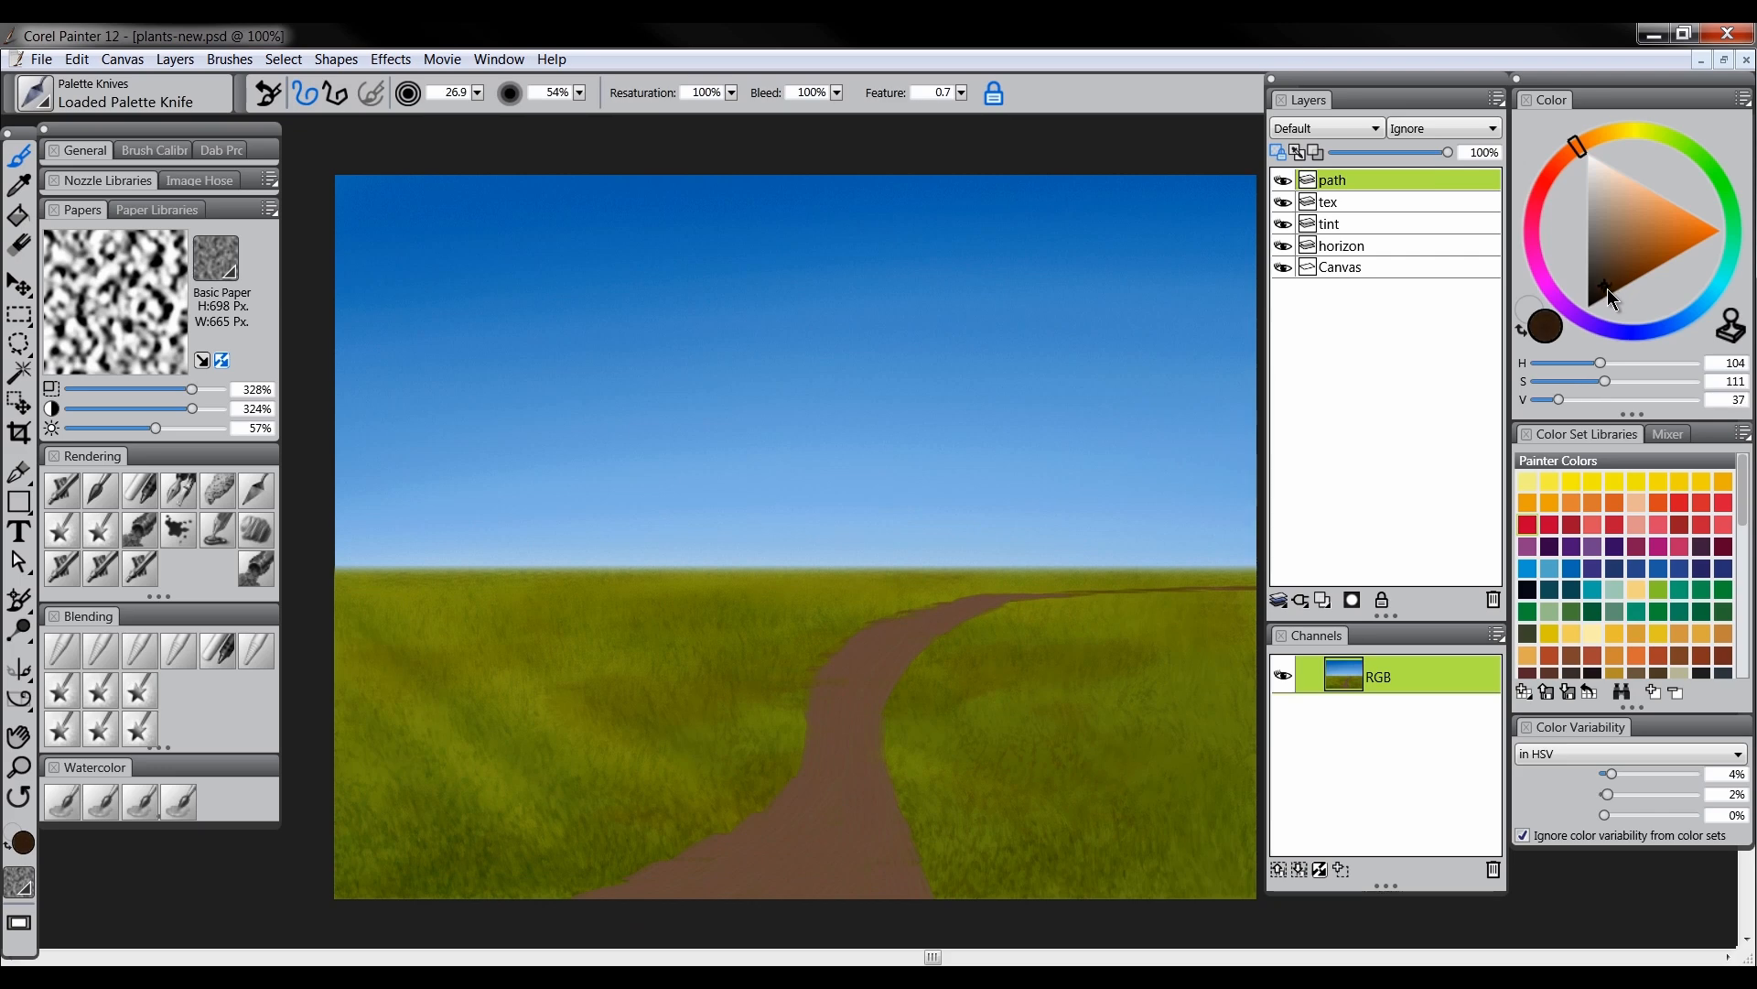
pyautogui.moveTo(1573, 147); pyautogui.dragTo(1571, 148)
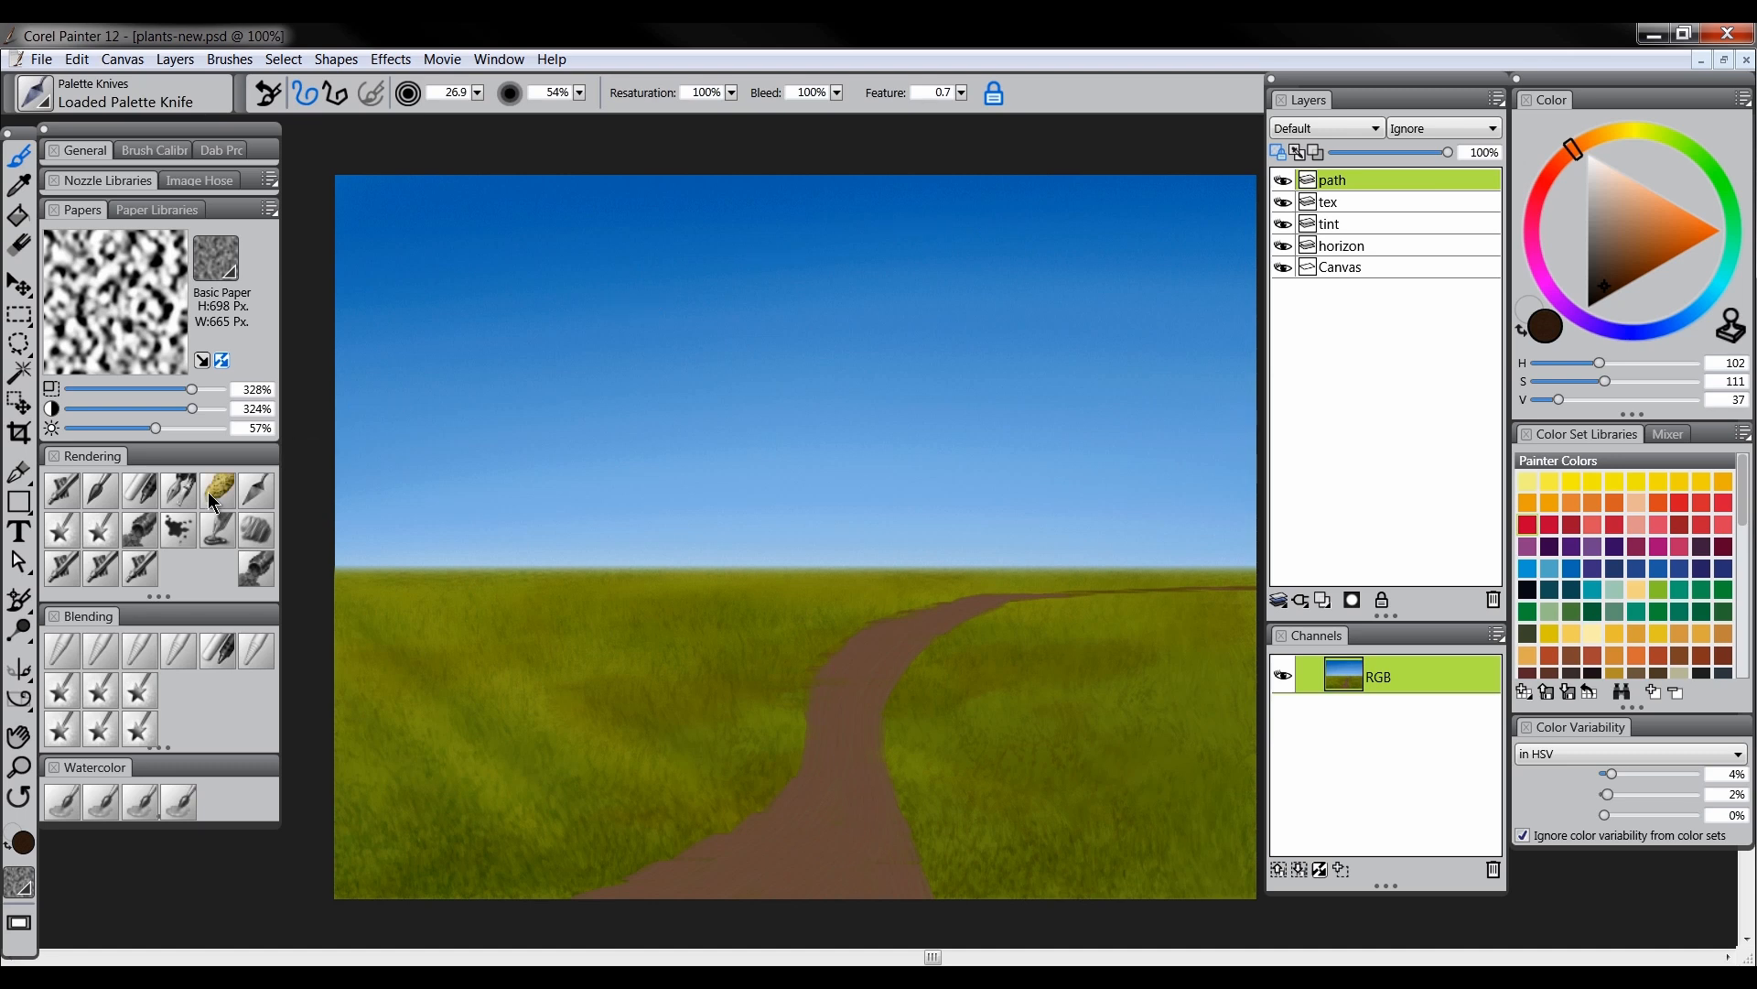
pyautogui.click(141, 492)
# Chalk dark brown grain over the foreground and the bends of the path with the brush at size 32
pyautogui.press('Tab')
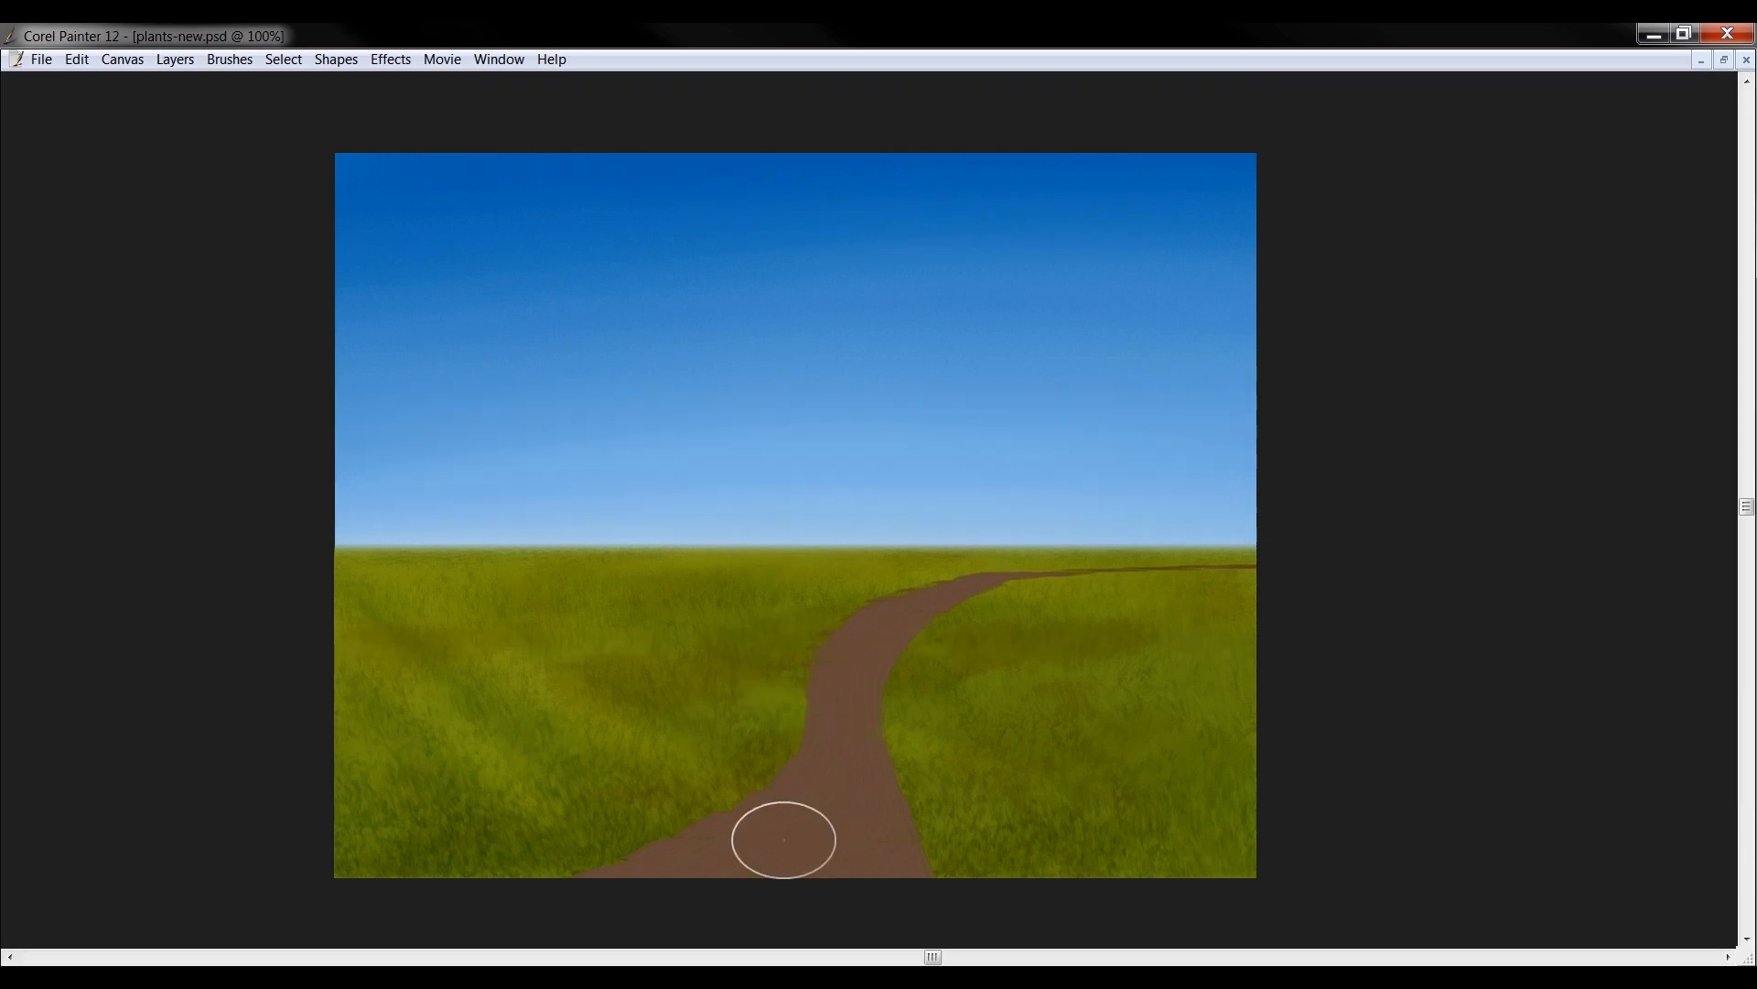
pyautogui.moveTo(659, 856)
pyautogui.mouseDown()
pyautogui.moveTo(740, 869)
pyautogui.moveTo(906, 833)
pyautogui.mouseUp()
pyautogui.moveTo(832, 733)
pyautogui.mouseDown()
pyautogui.moveTo(847, 766)
pyautogui.moveTo(861, 727)
pyautogui.moveTo(815, 727)
pyautogui.moveTo(835, 660)
pyautogui.moveTo(907, 626)
pyautogui.moveTo(909, 602)
pyautogui.moveTo(977, 608)
pyautogui.mouseUp()
pyautogui.press('Tab')
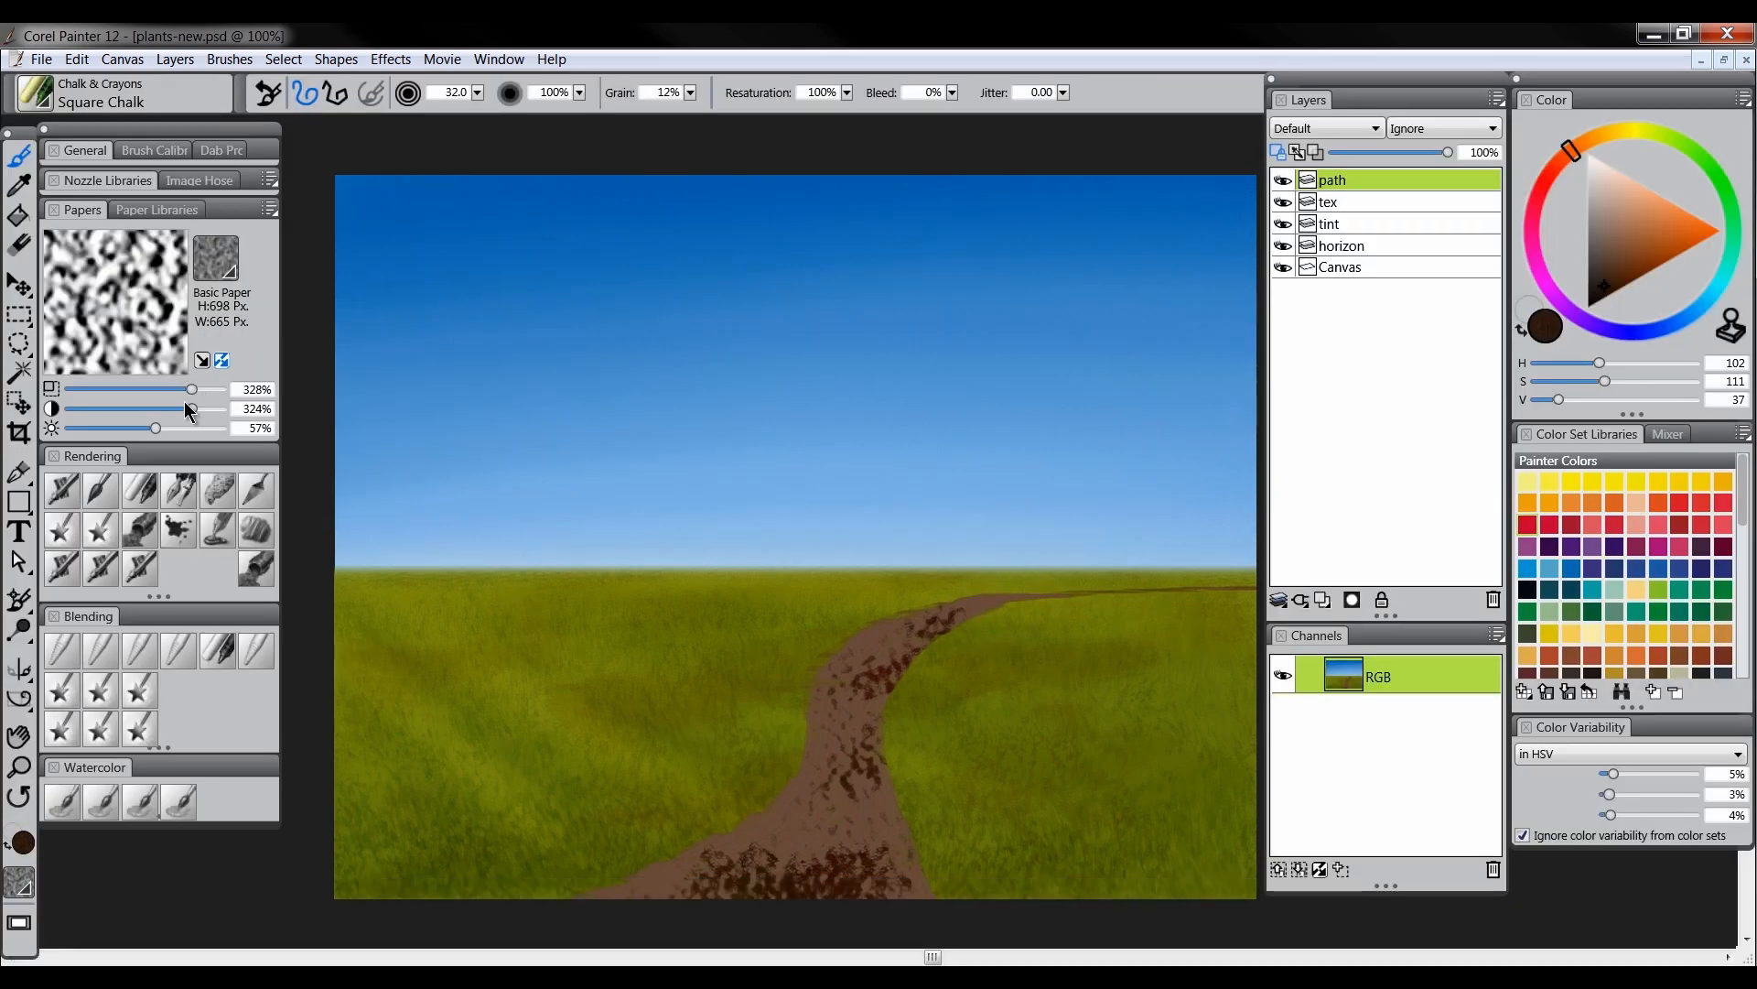
# Set the paper scale to 210% and contrast to 288%, and add finer dark chalk grain along the path at size 14.8
pyautogui.moveTo(189, 410); pyautogui.dragTo(144, 389)
pyautogui.press('Tab')
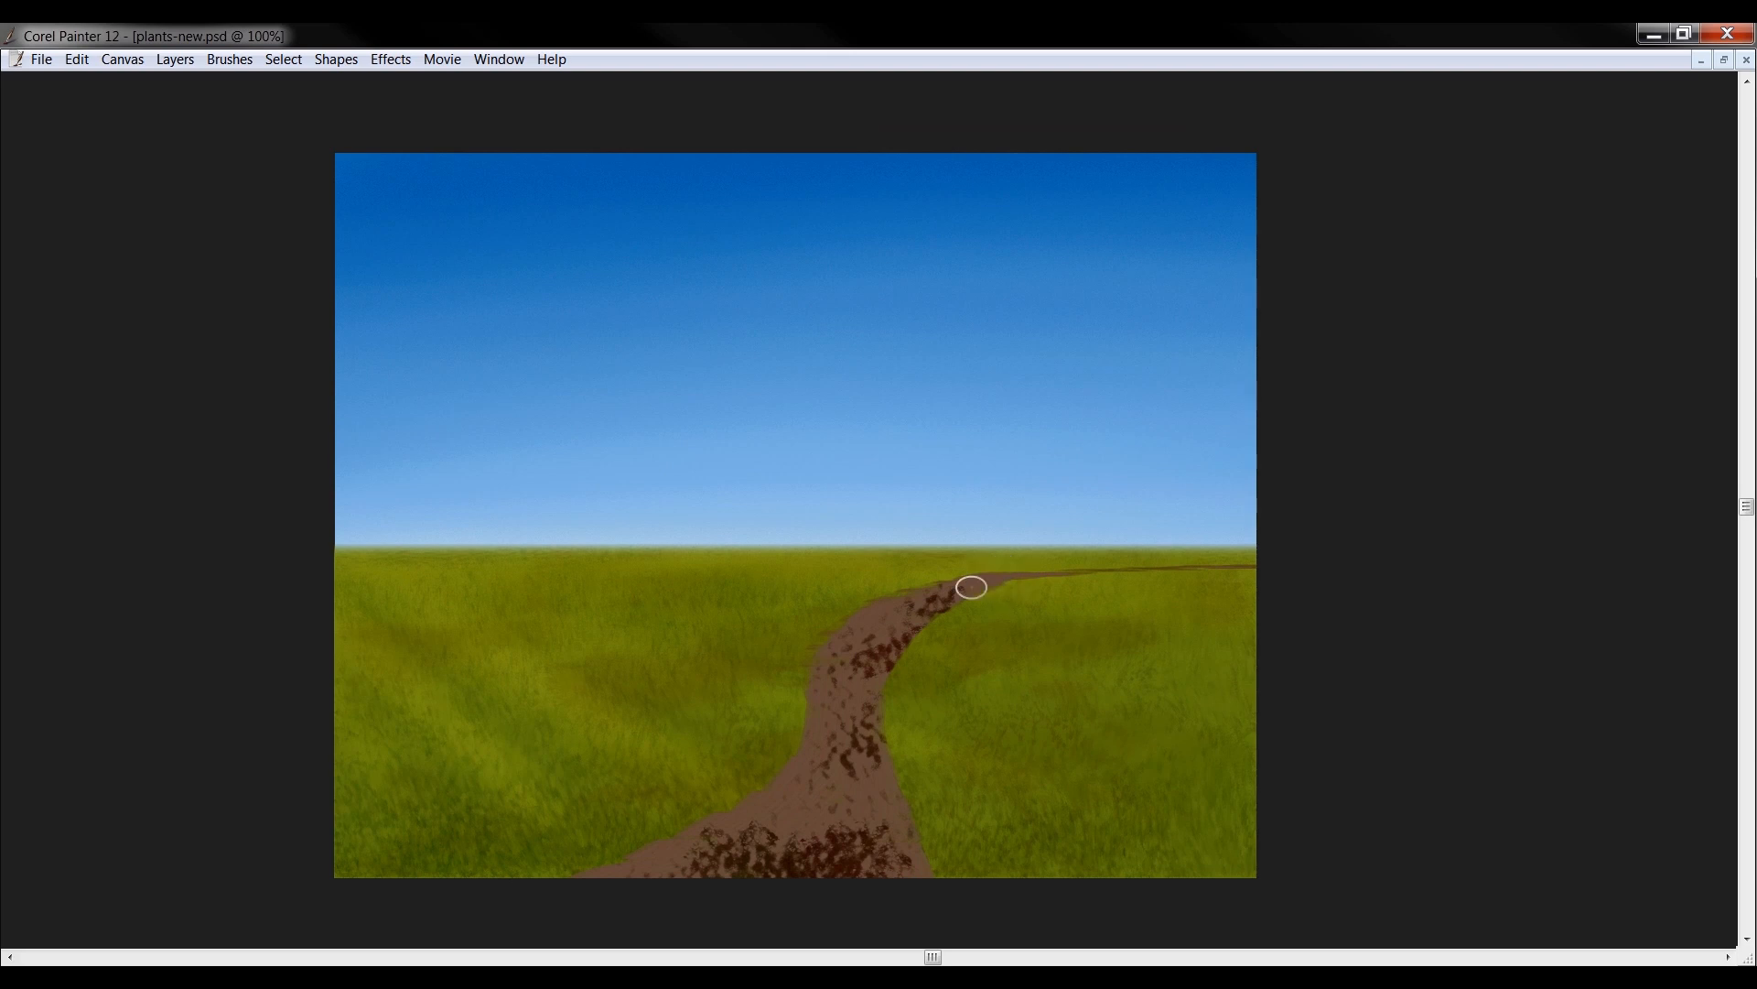
pyautogui.moveTo(793, 706)
pyautogui.mouseDown()
pyautogui.moveTo(766, 824)
pyautogui.moveTo(883, 783)
pyautogui.mouseUp()
pyautogui.moveTo(582, 870); pyautogui.dragTo(863, 822)
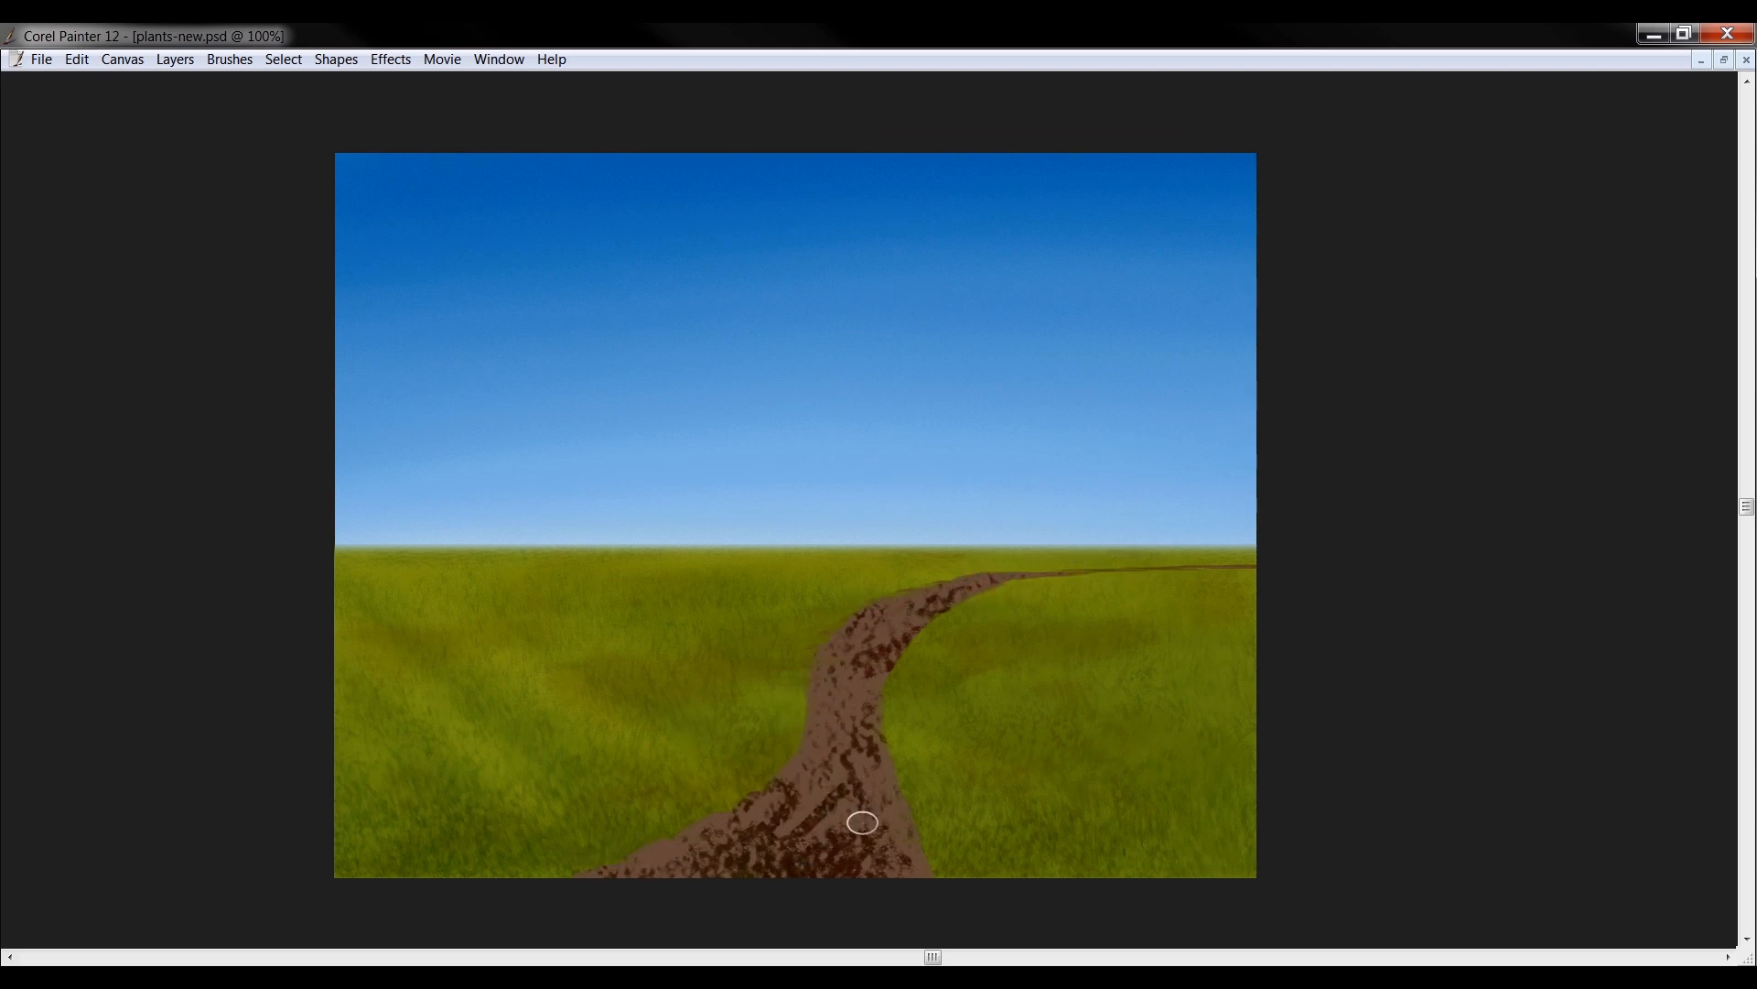
pyautogui.press('Tab')
# Chalk light brown highlights (H 105, S 55, V 145) onto the middle of the path at brush size 22.5
pyautogui.click(1620, 235)
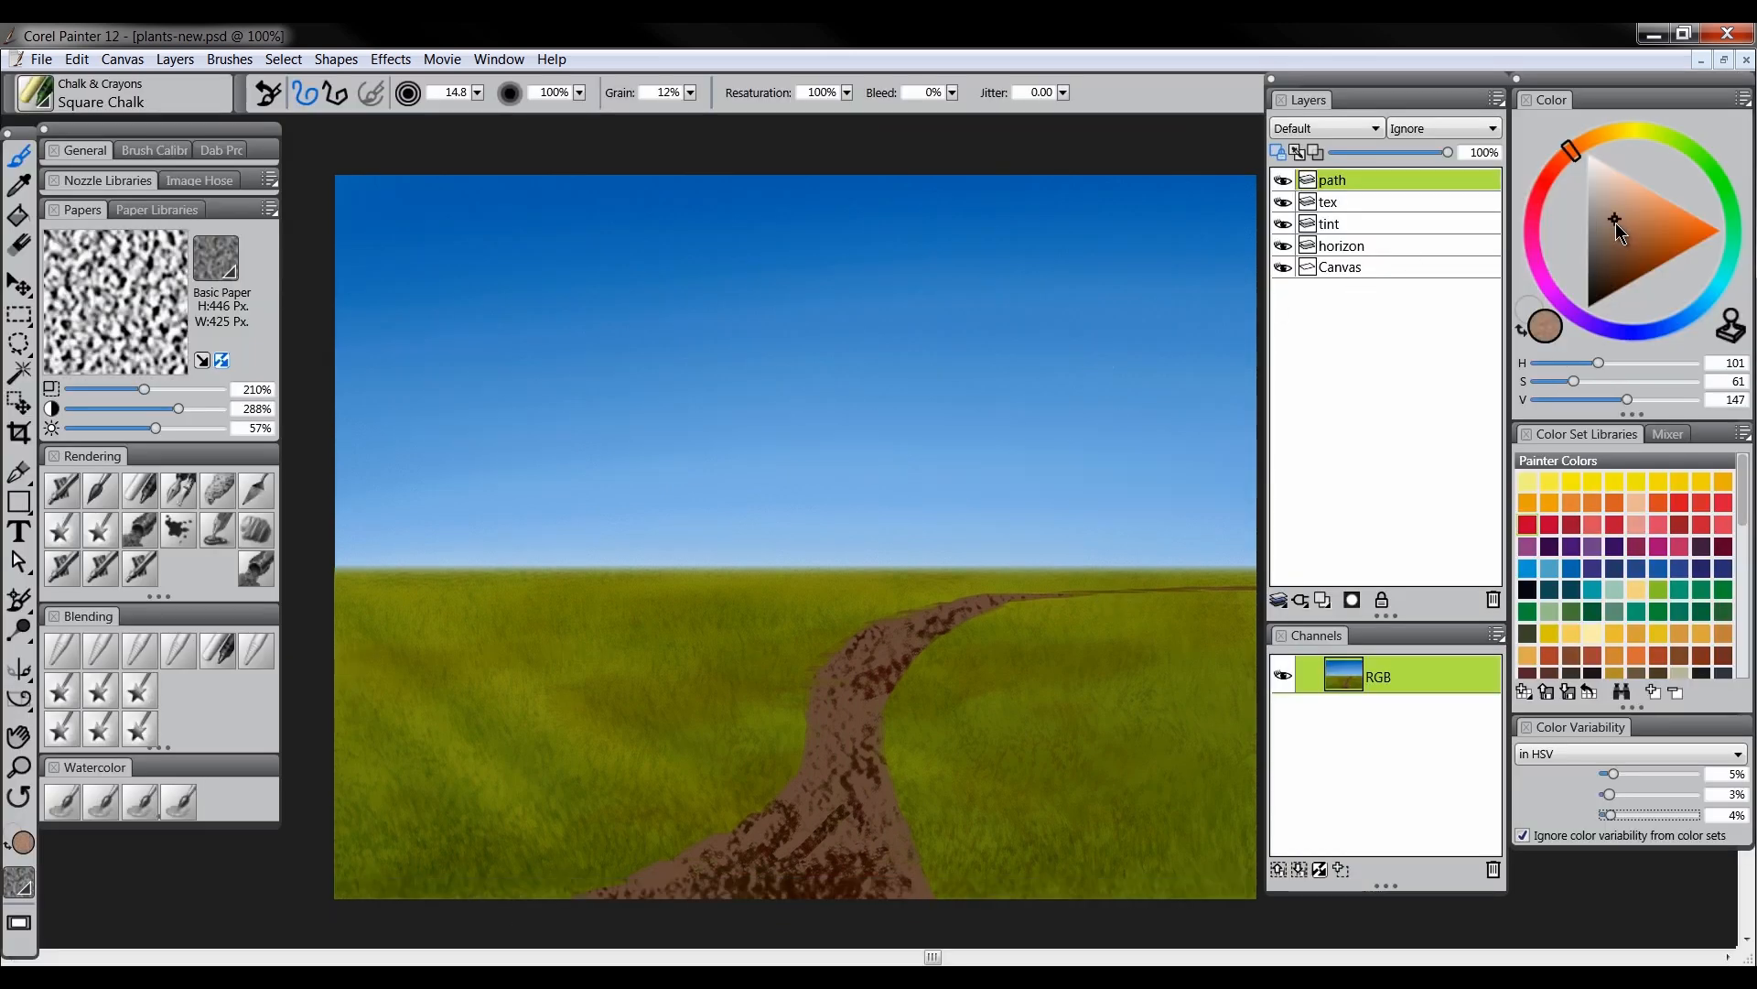
pyautogui.press('Tab')
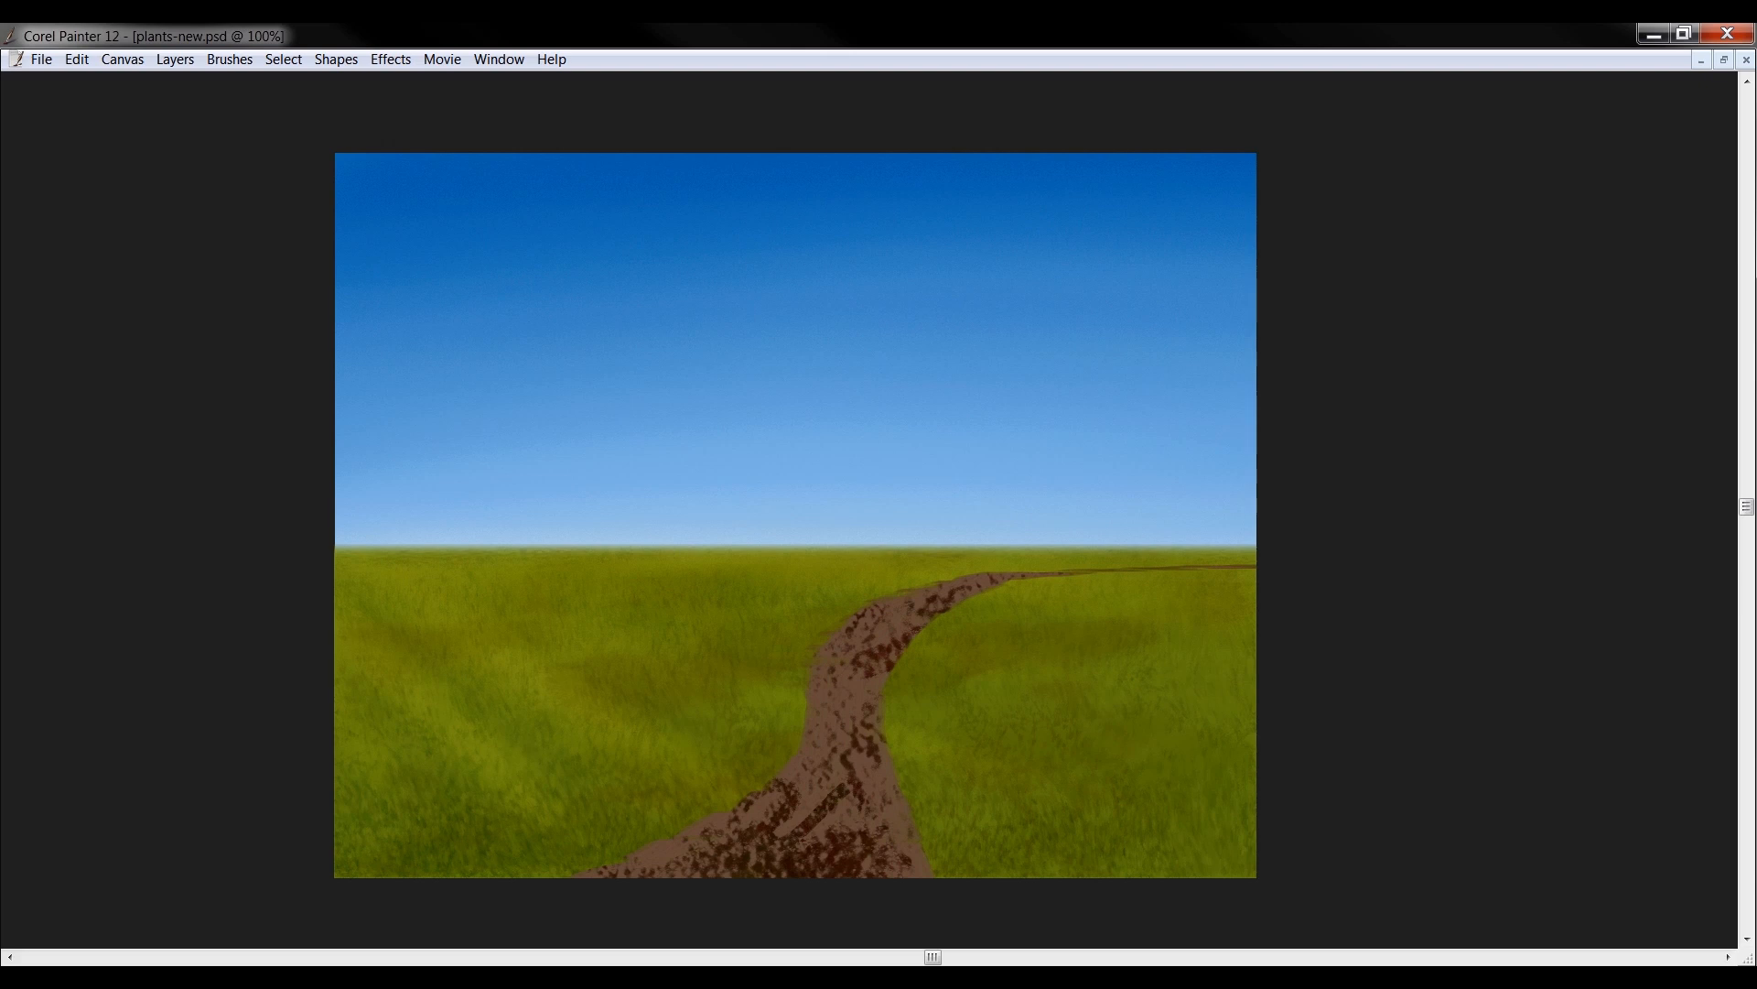
pyautogui.moveTo(850, 702); pyautogui.dragTo(791, 785)
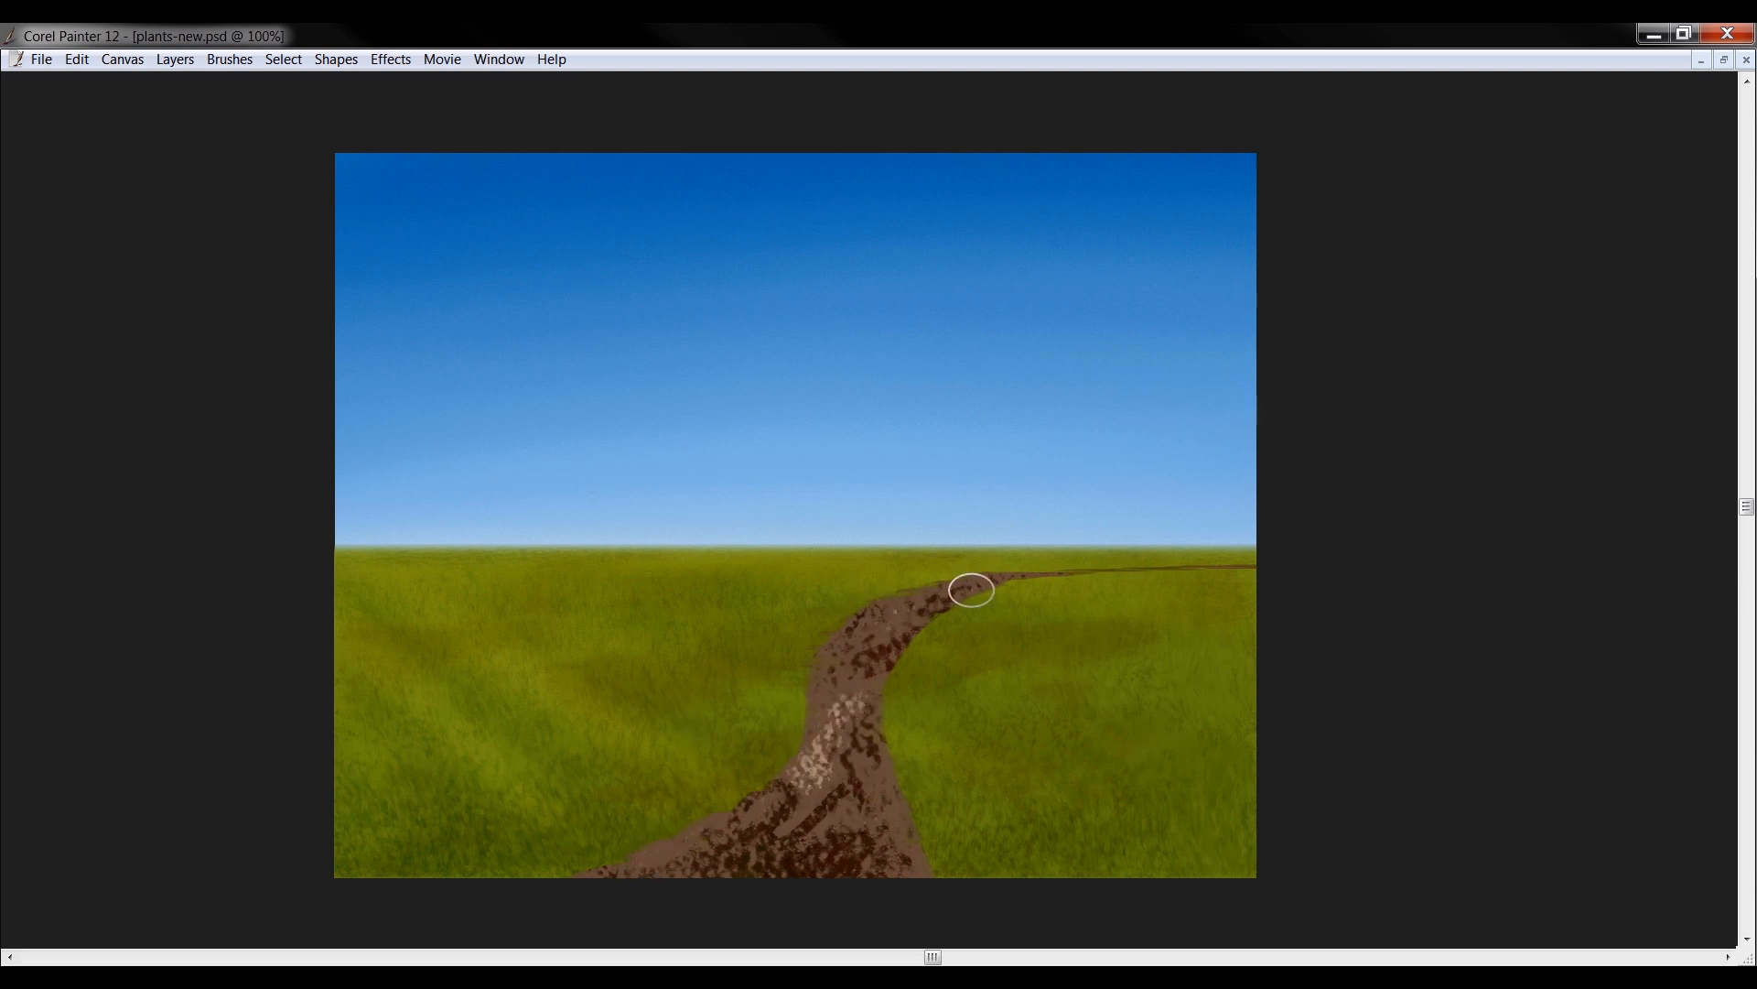
pyautogui.press('Tab')
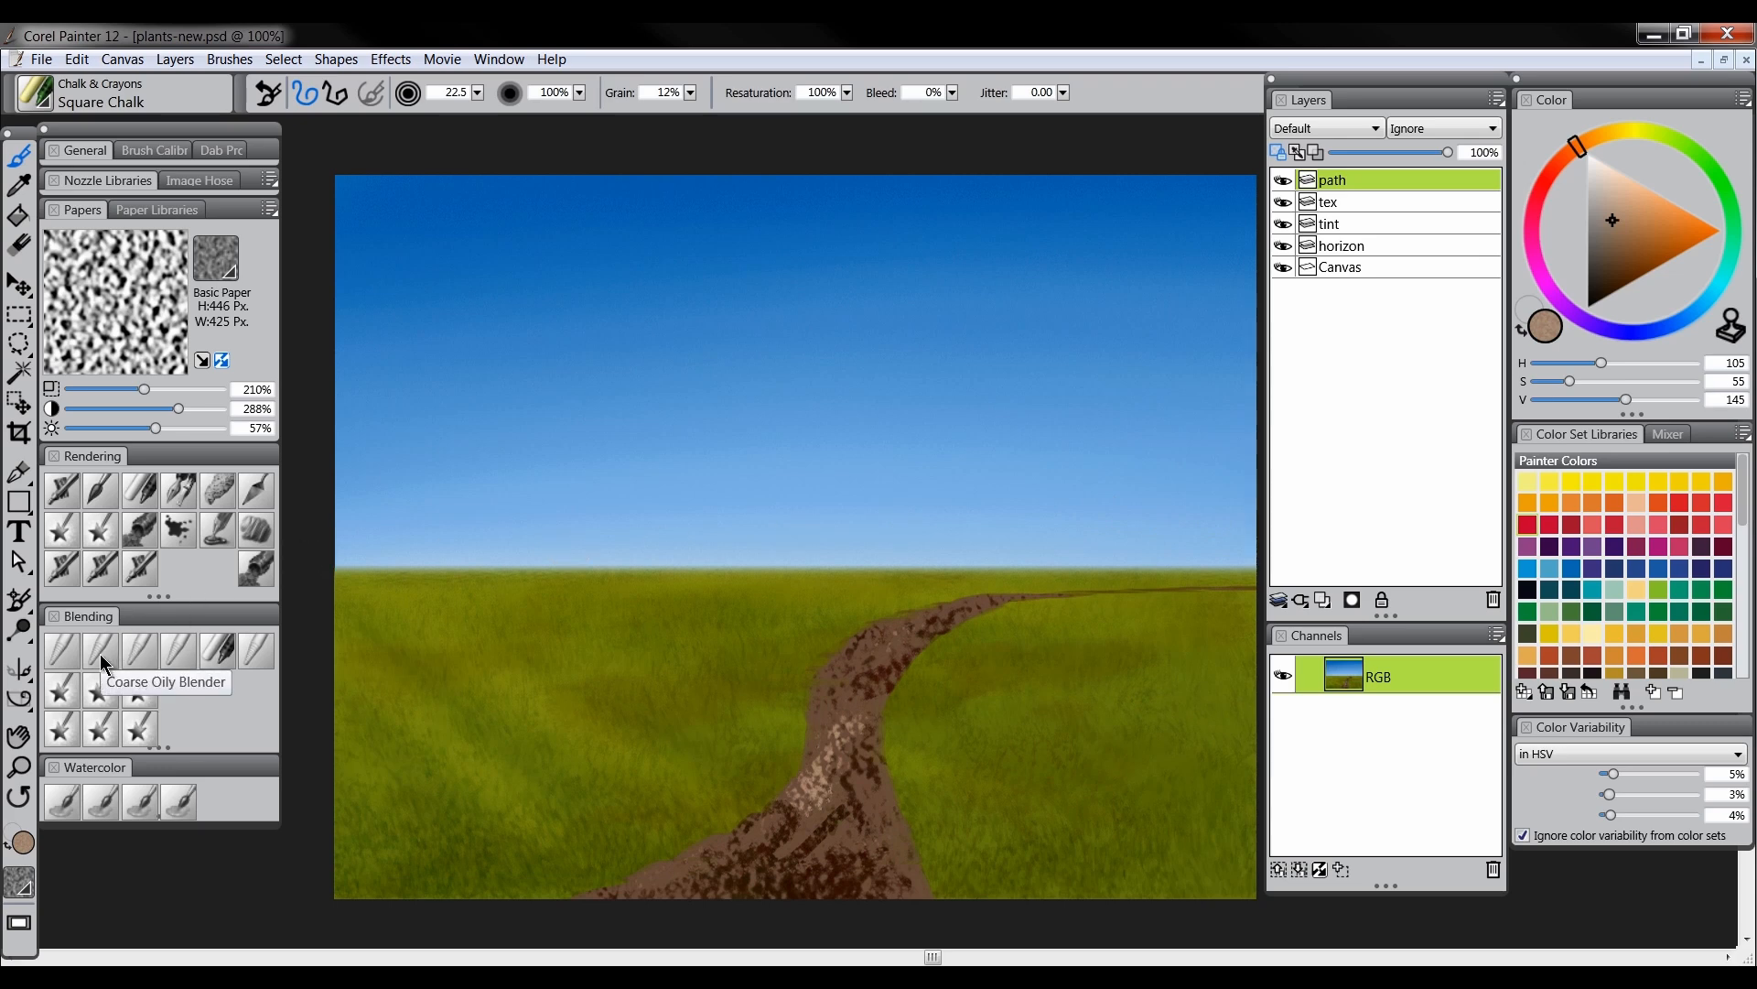
# Smear the chalk texture across the path with the Coarse Oily Blender at size 20.5, undoing the strokes that leave white smears
pyautogui.click(97, 651)
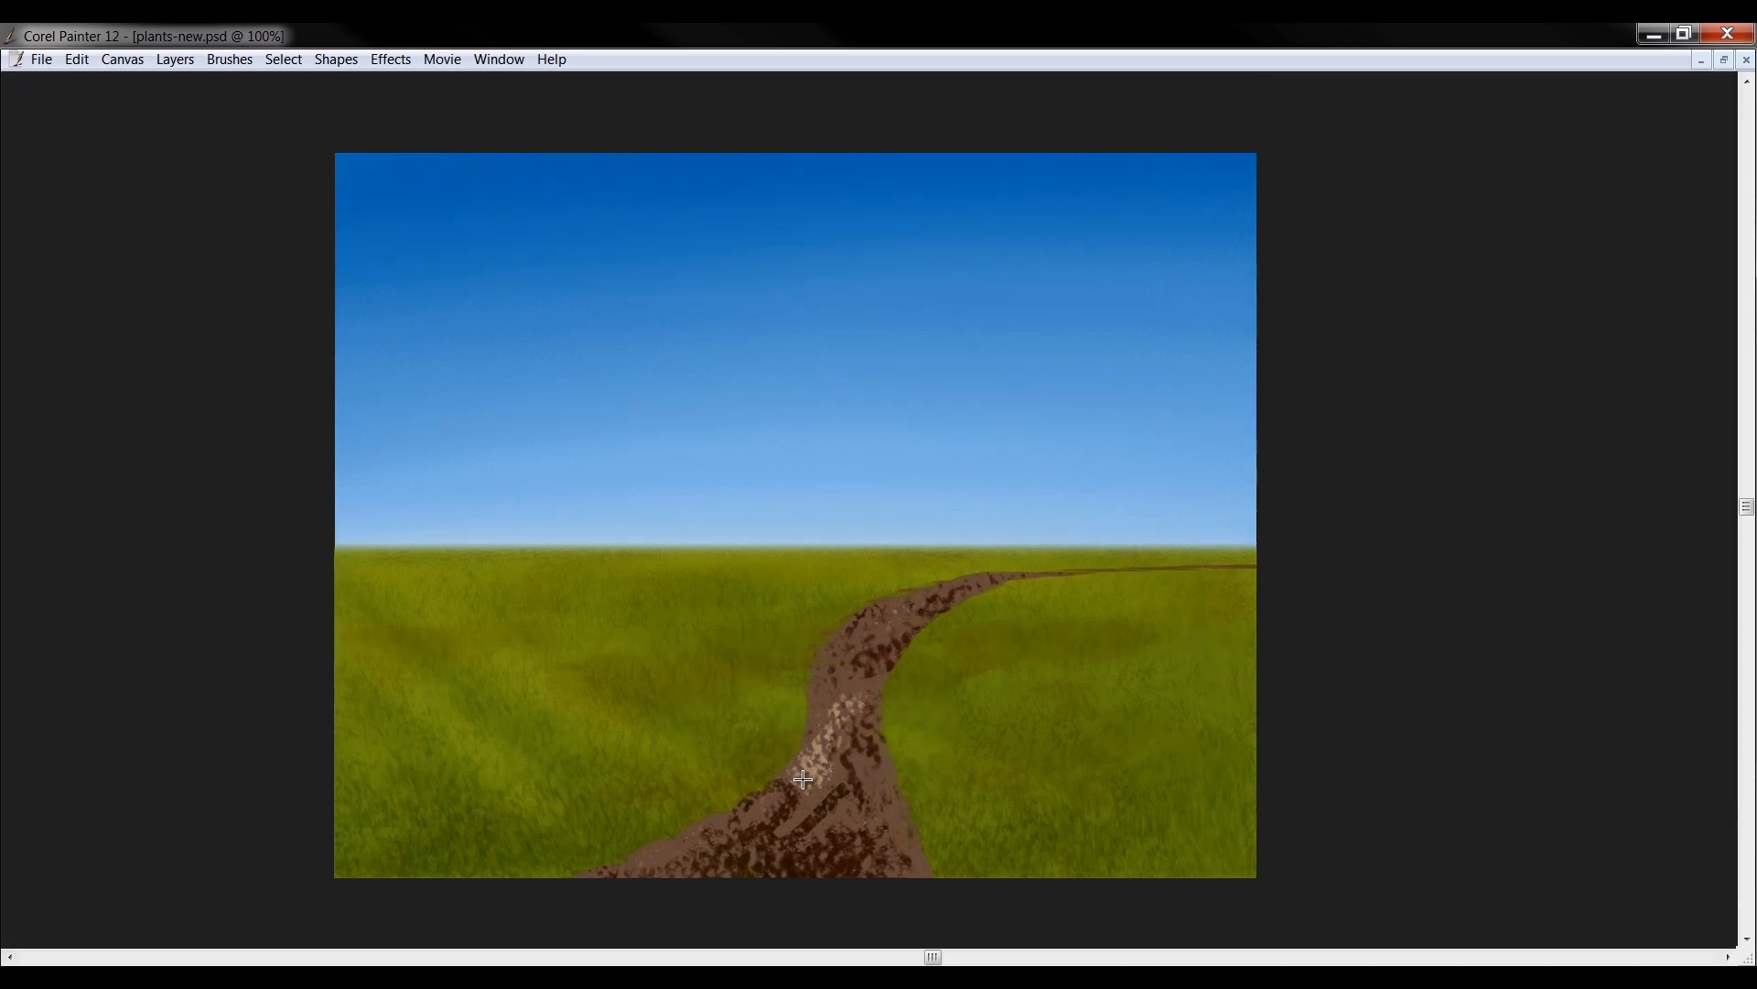
pyautogui.moveTo(813, 834)
pyautogui.mouseDown()
pyautogui.moveTo(774, 861)
pyautogui.moveTo(688, 860)
pyautogui.moveTo(762, 832)
pyautogui.moveTo(716, 860)
pyautogui.moveTo(741, 863)
pyautogui.moveTo(725, 857)
pyautogui.moveTo(802, 832)
pyautogui.moveTo(785, 814)
pyautogui.moveTo(863, 798)
pyautogui.moveTo(849, 847)
pyautogui.moveTo(873, 830)
pyautogui.moveTo(843, 721)
pyautogui.moveTo(868, 698)
pyautogui.moveTo(841, 655)
pyautogui.moveTo(902, 640)
pyautogui.moveTo(875, 620)
pyautogui.moveTo(963, 588)
pyautogui.moveTo(841, 673)
pyautogui.moveTo(856, 808)
pyautogui.moveTo(933, 813)
pyautogui.moveTo(894, 818)
pyautogui.moveTo(890, 846)
pyautogui.moveTo(792, 790)
pyautogui.moveTo(733, 832)
pyautogui.moveTo(619, 870)
pyautogui.moveTo(810, 843)
pyautogui.moveTo(784, 808)
pyautogui.moveTo(866, 668)
pyautogui.moveTo(844, 664)
pyautogui.moveTo(865, 703)
pyautogui.mouseUp()
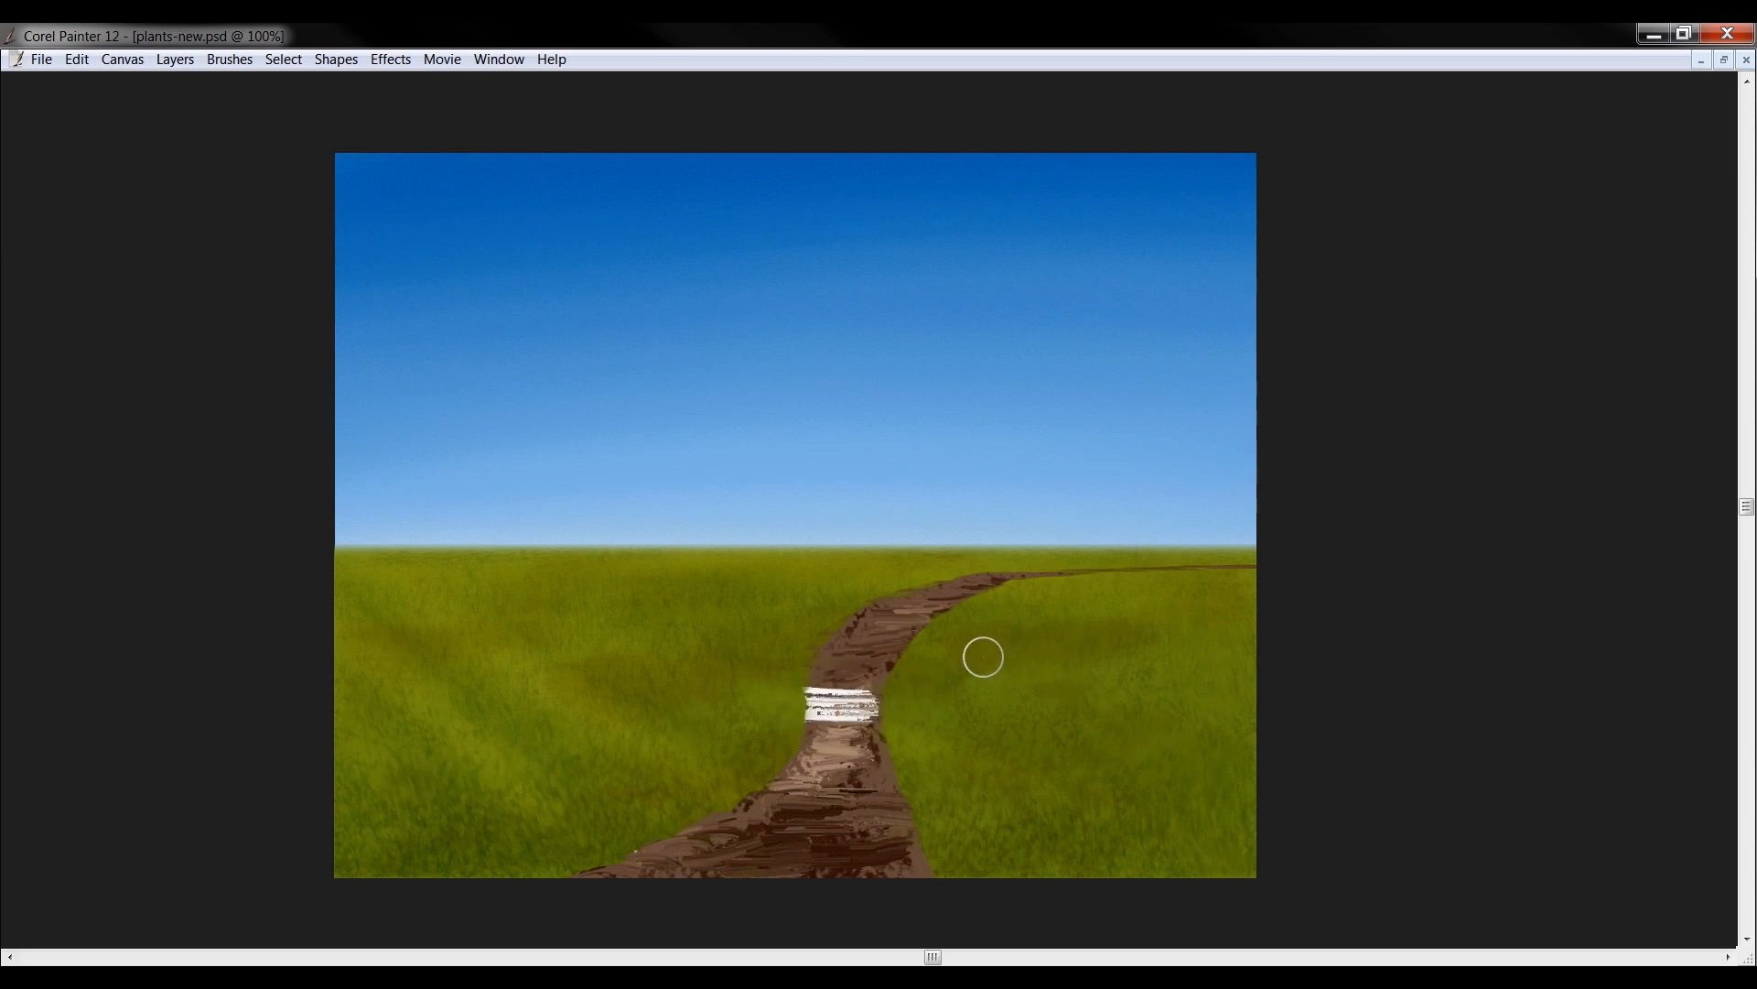
pyautogui.moveTo(778, 775); pyautogui.dragTo(860, 758)
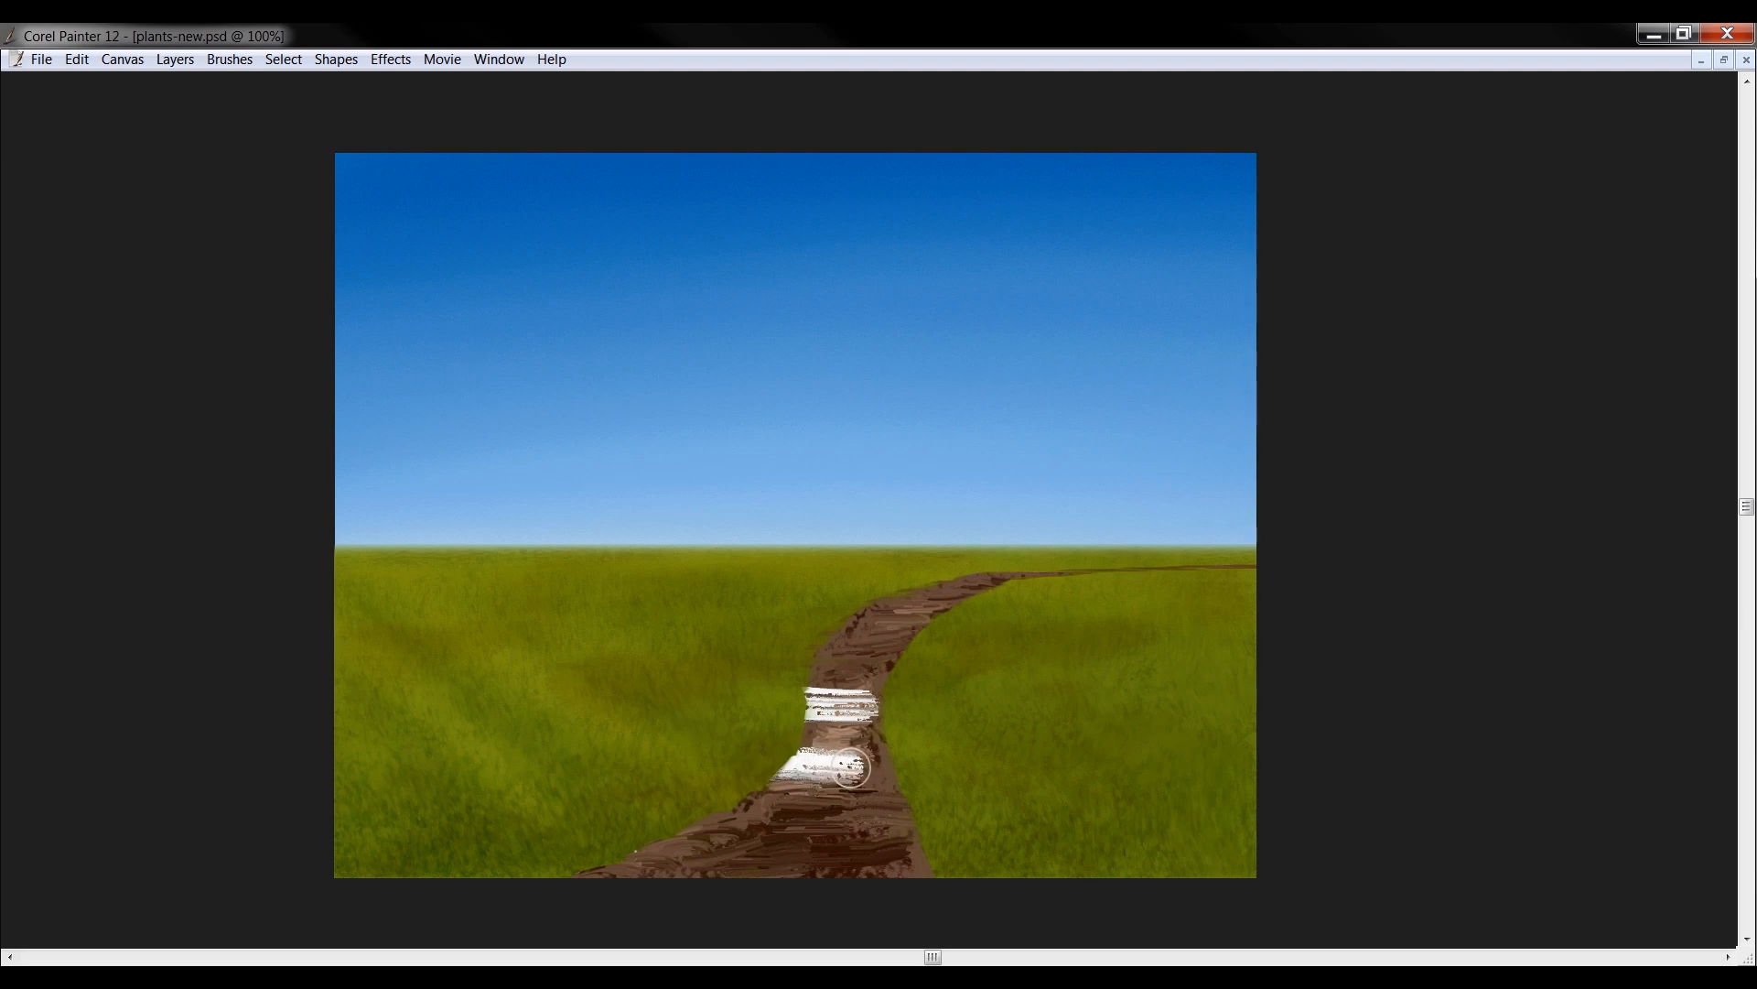
pyautogui.hotkey('ctrl', 'z')
pyautogui.hotkey('ctrl', 'z')
pyautogui.moveTo(843, 690)
pyautogui.mouseDown()
pyautogui.moveTo(836, 706)
pyautogui.moveTo(808, 674)
pyautogui.mouseUp()
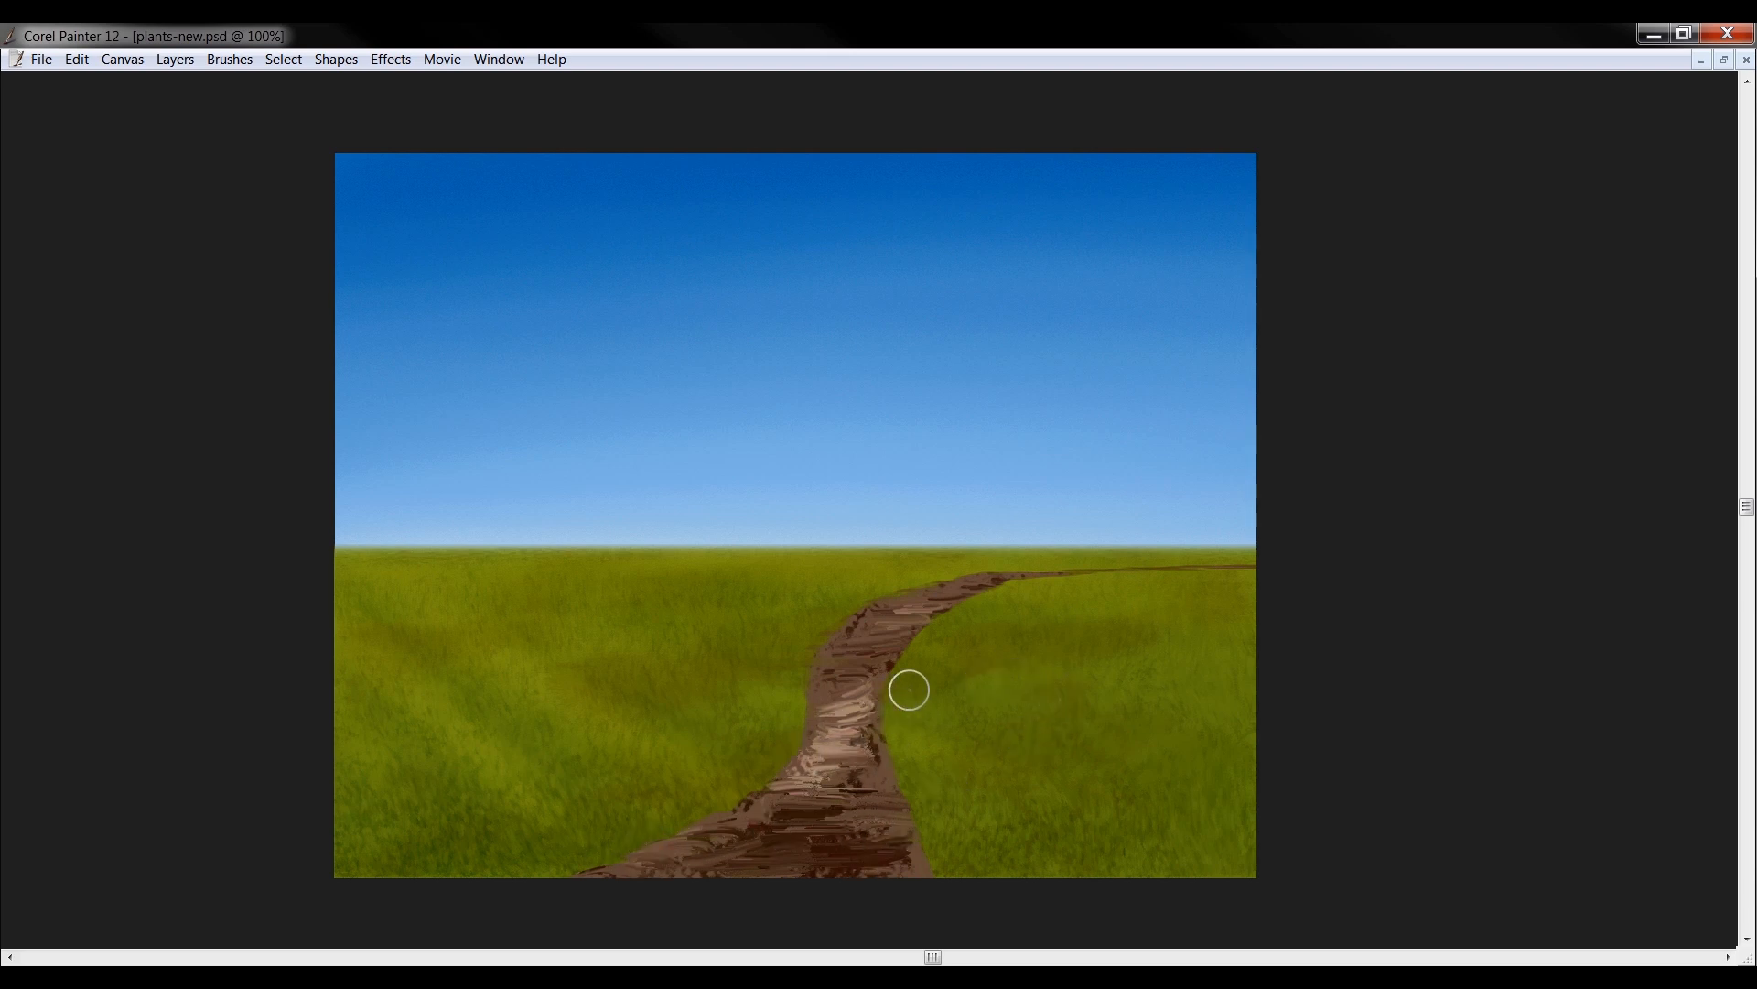
# Soften the smeared texture along the path with Diffuse Blur at size 45.5
pyautogui.press('Tab')
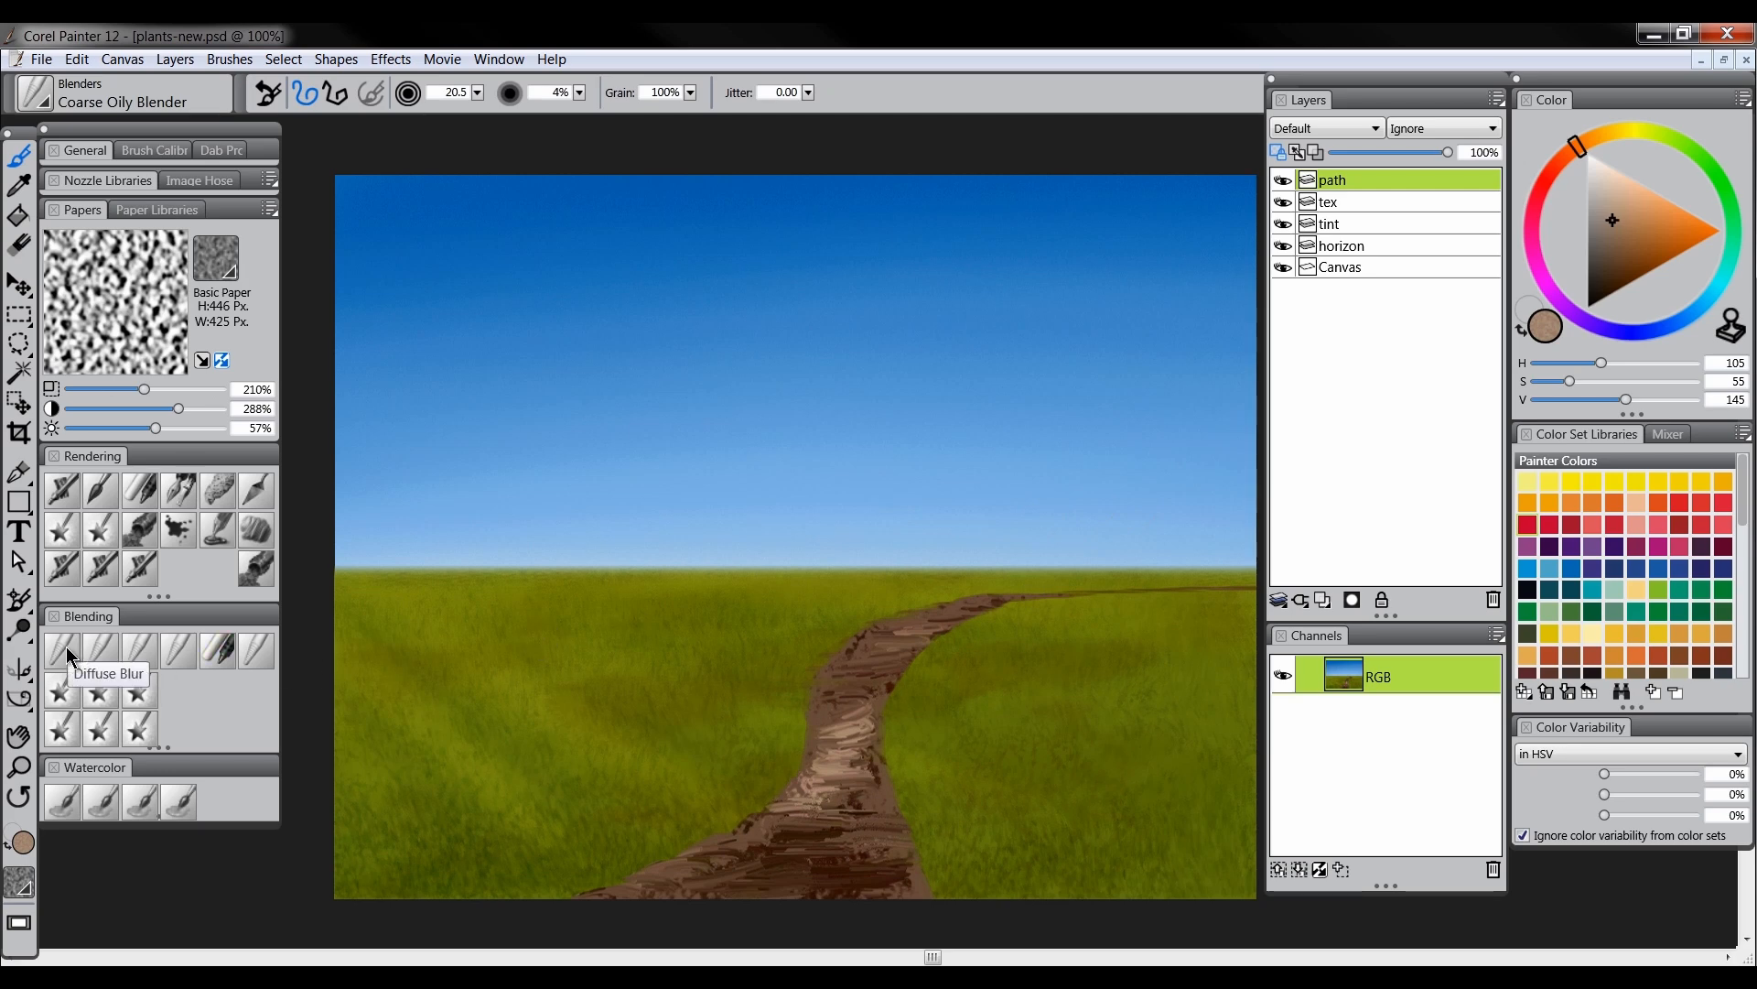
pyautogui.press('Tab')
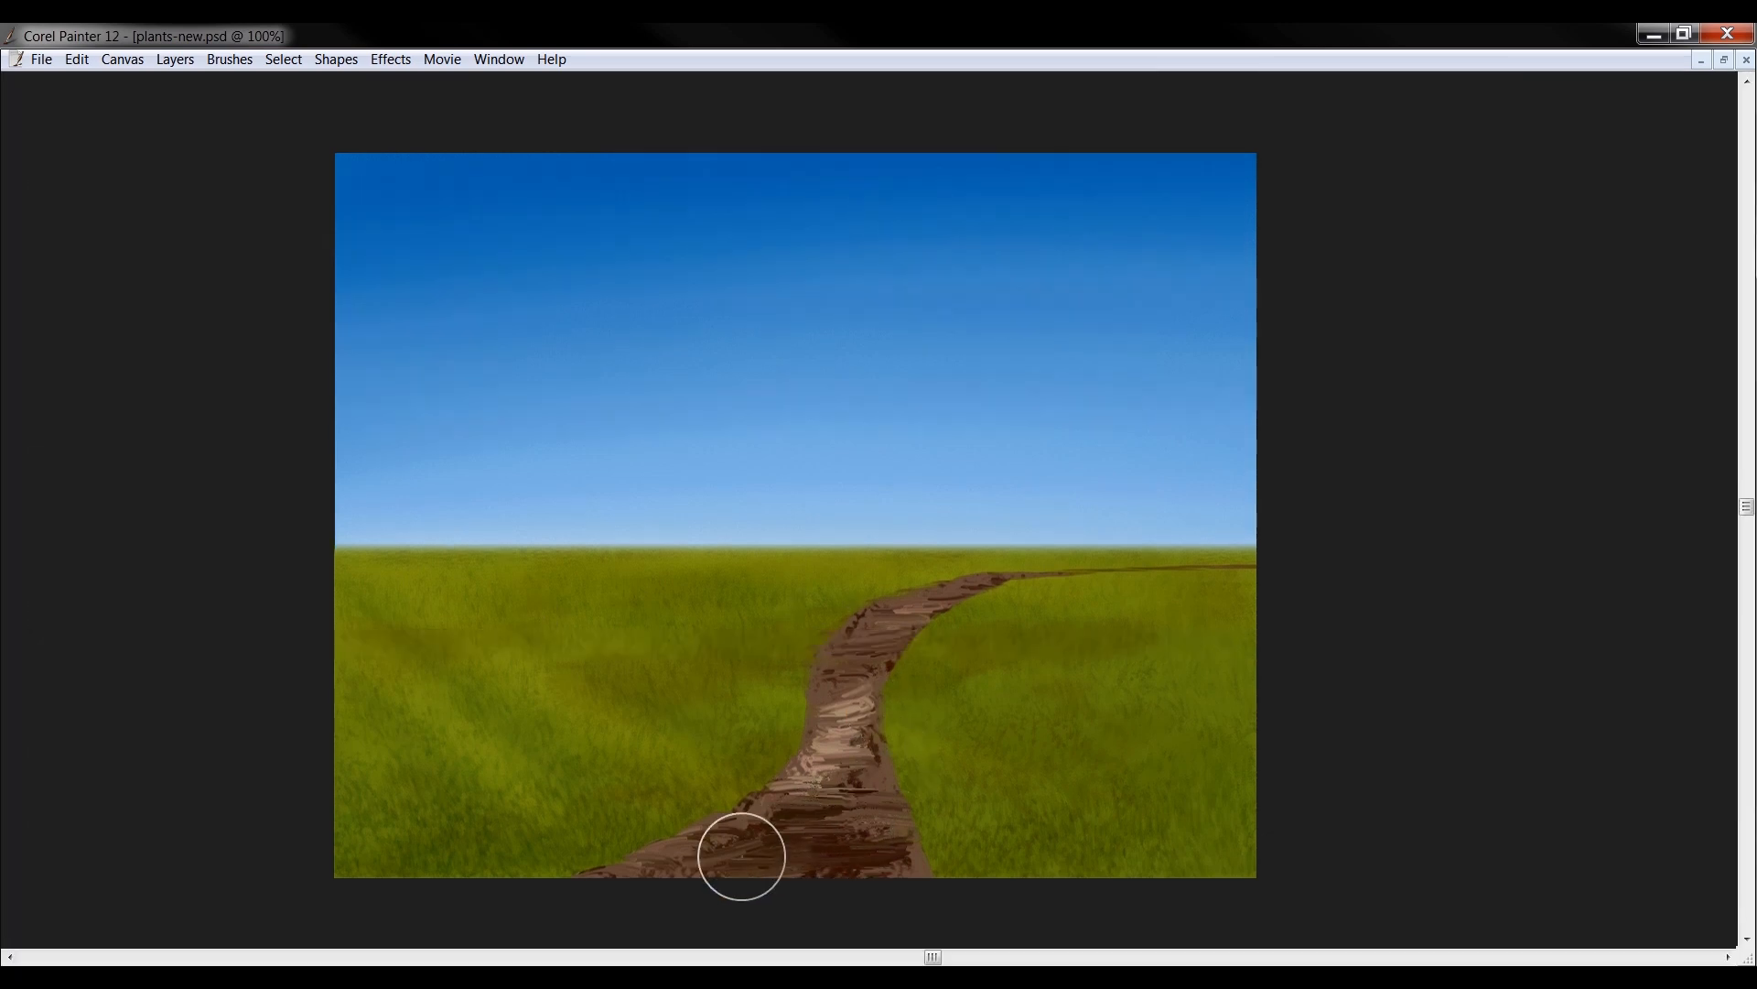
pyautogui.moveTo(849, 827)
pyautogui.mouseDown()
pyautogui.moveTo(827, 737)
pyautogui.moveTo(851, 647)
pyautogui.moveTo(883, 616)
pyautogui.moveTo(1065, 566)
pyautogui.mouseUp()
pyautogui.press('Tab')
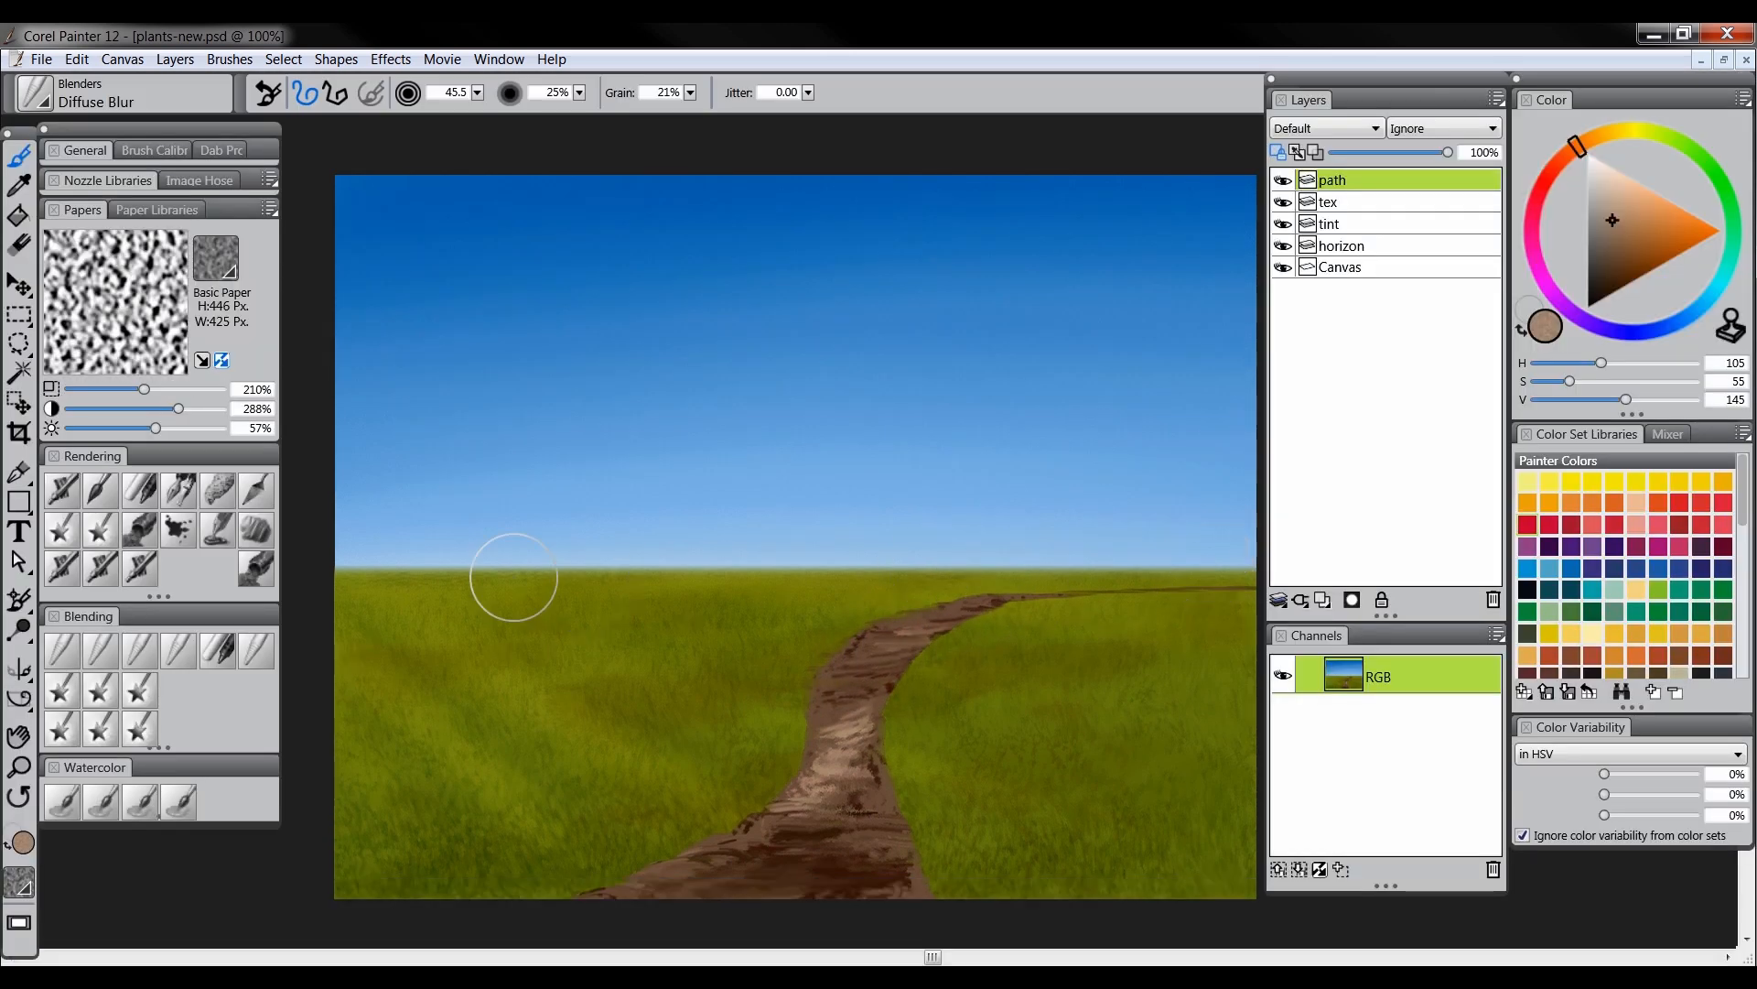
# Choose the Custom Sponge brush and set the colour to very dark brown (H 99, S 128, V 25)
pyautogui.click(218, 491)
pyautogui.moveTo(1613, 285); pyautogui.dragTo(1599, 294)
pyautogui.moveTo(1576, 152); pyautogui.dragTo(1565, 170)
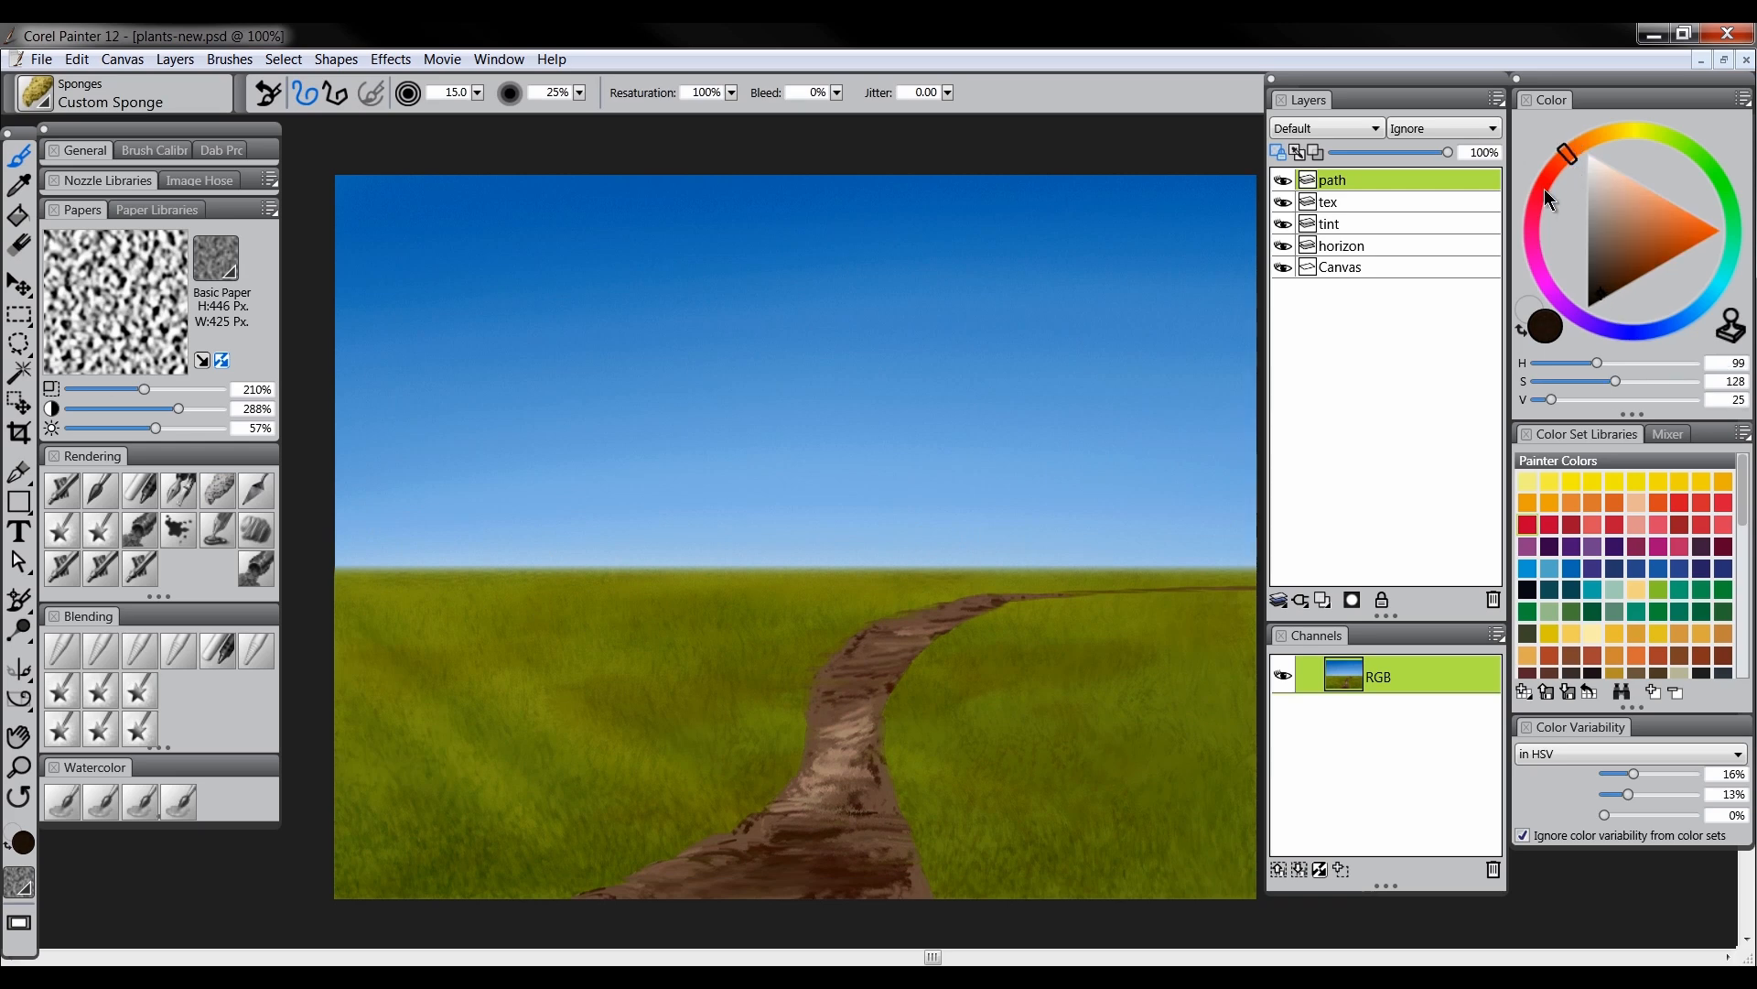
# Sponge very dark brown texture along the path from the foreground to the horizon, using brush size 22.8
pyautogui.press('Tab')
pyautogui.moveTo(891, 665); pyautogui.dragTo(888, 668)
pyautogui.moveTo(760, 842)
pyautogui.mouseDown()
pyautogui.moveTo(549, 870)
pyautogui.moveTo(1073, 879)
pyautogui.moveTo(653, 811)
pyautogui.moveTo(959, 793)
pyautogui.mouseUp()
pyautogui.moveTo(824, 745); pyautogui.dragTo(851, 771)
pyautogui.moveTo(781, 715)
pyautogui.mouseDown()
pyautogui.moveTo(775, 685)
pyautogui.moveTo(828, 646)
pyautogui.moveTo(1014, 605)
pyautogui.moveTo(975, 581)
pyautogui.moveTo(1250, 576)
pyautogui.mouseUp()
pyautogui.press('[')
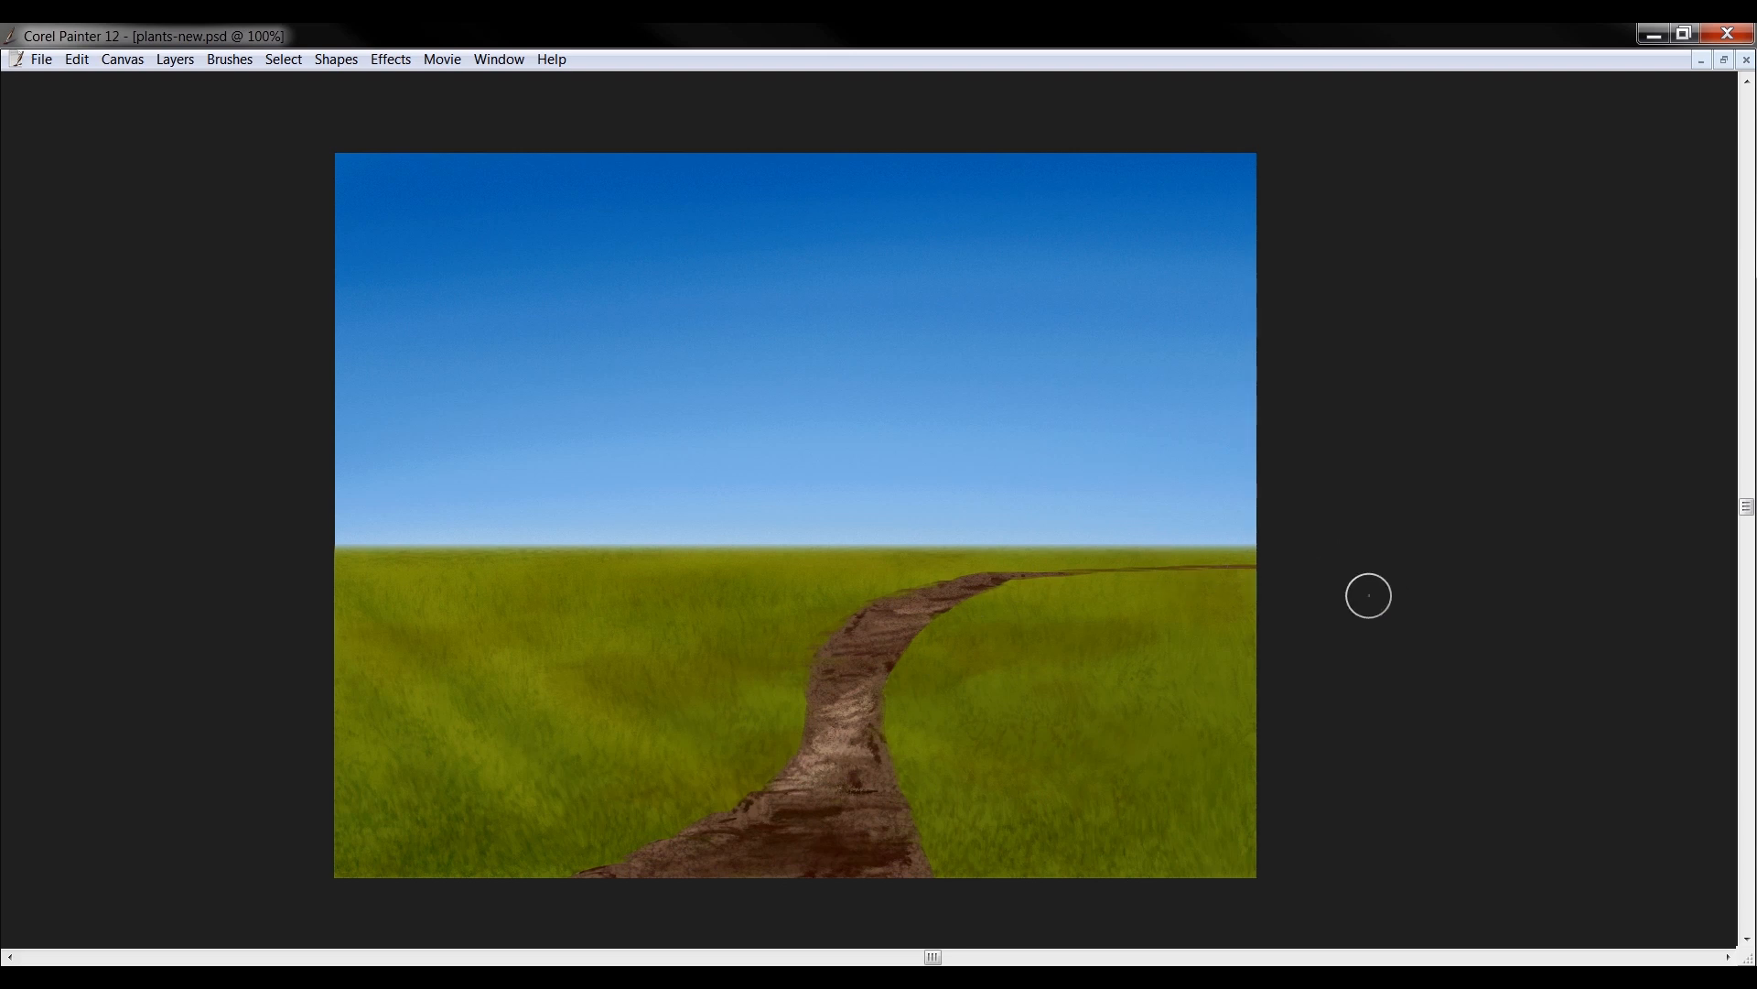
pyautogui.press('Tab')
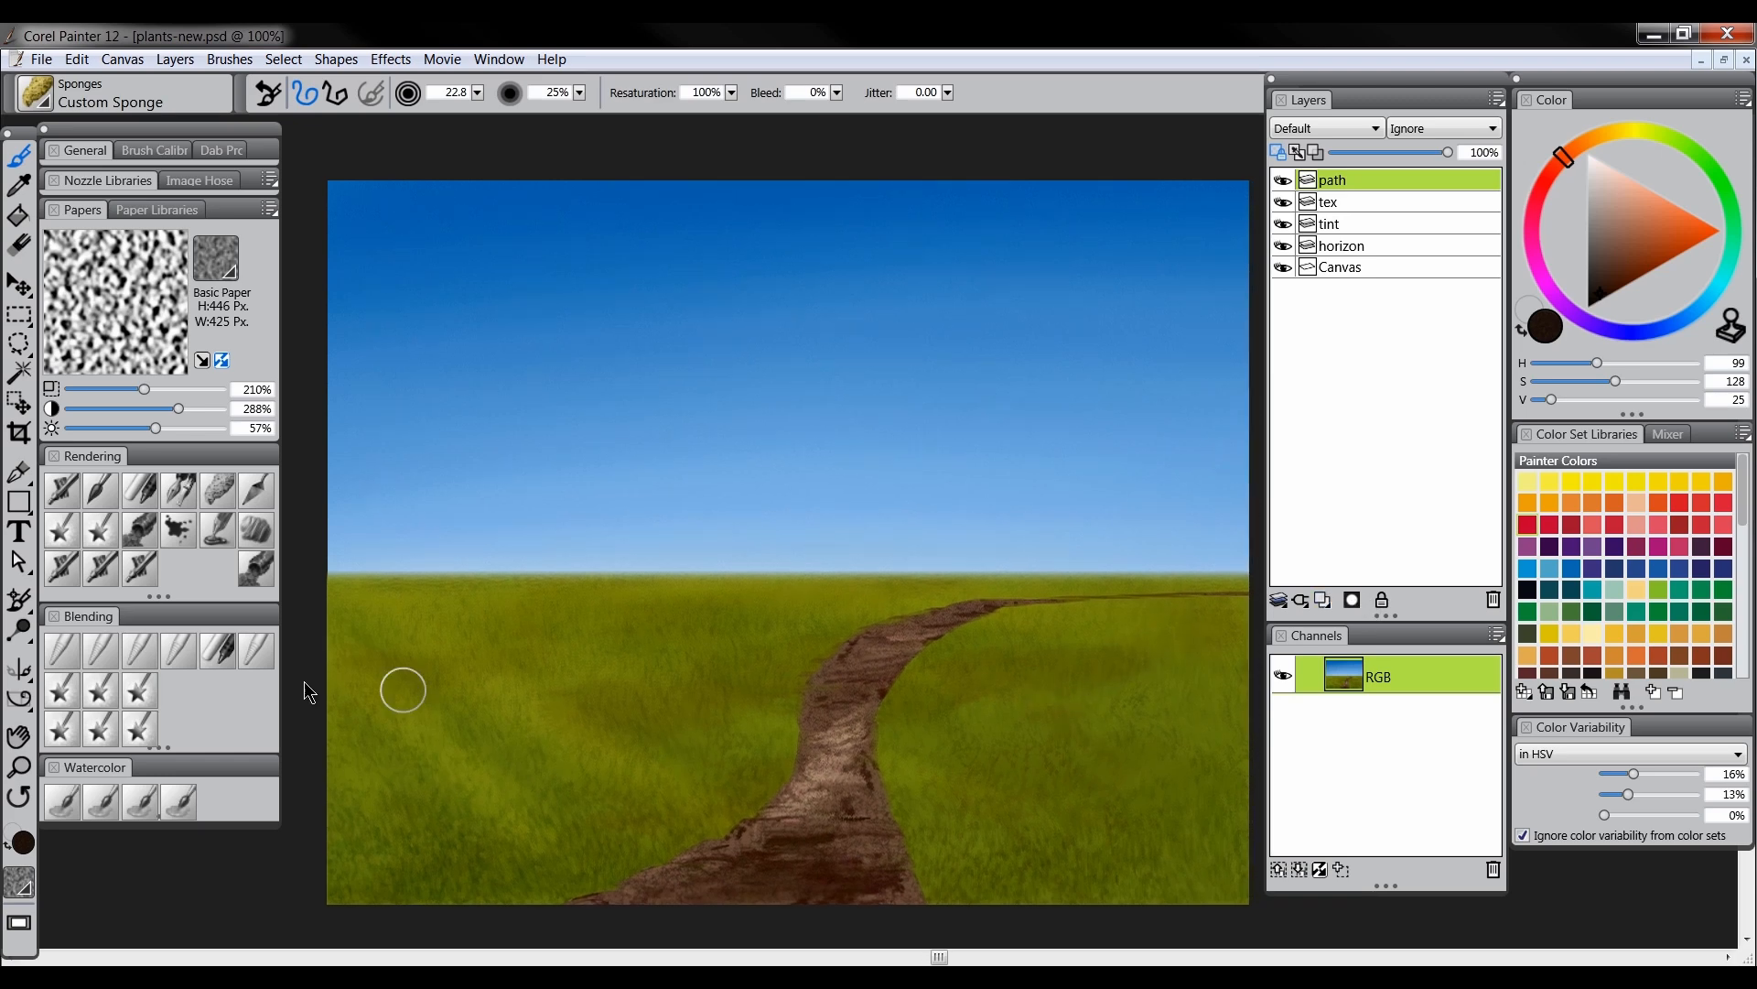
pyautogui.press('Tab')
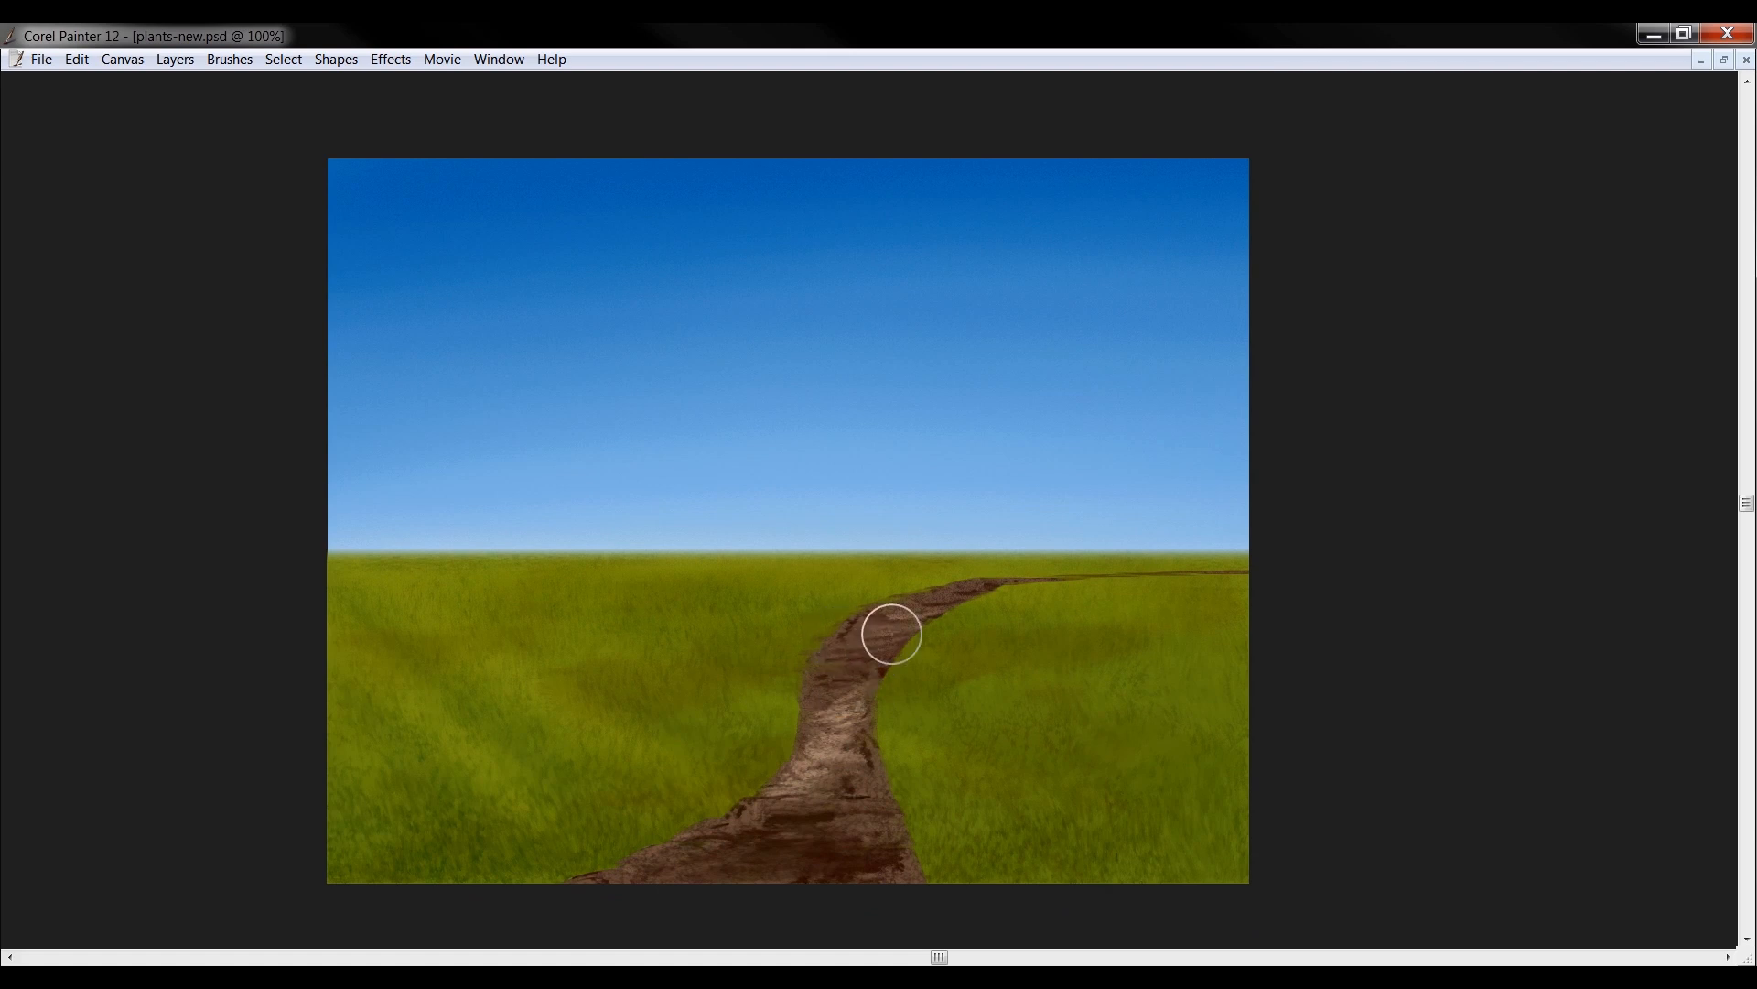
# Add a layer mask to the path layer
pyautogui.press('Tab')
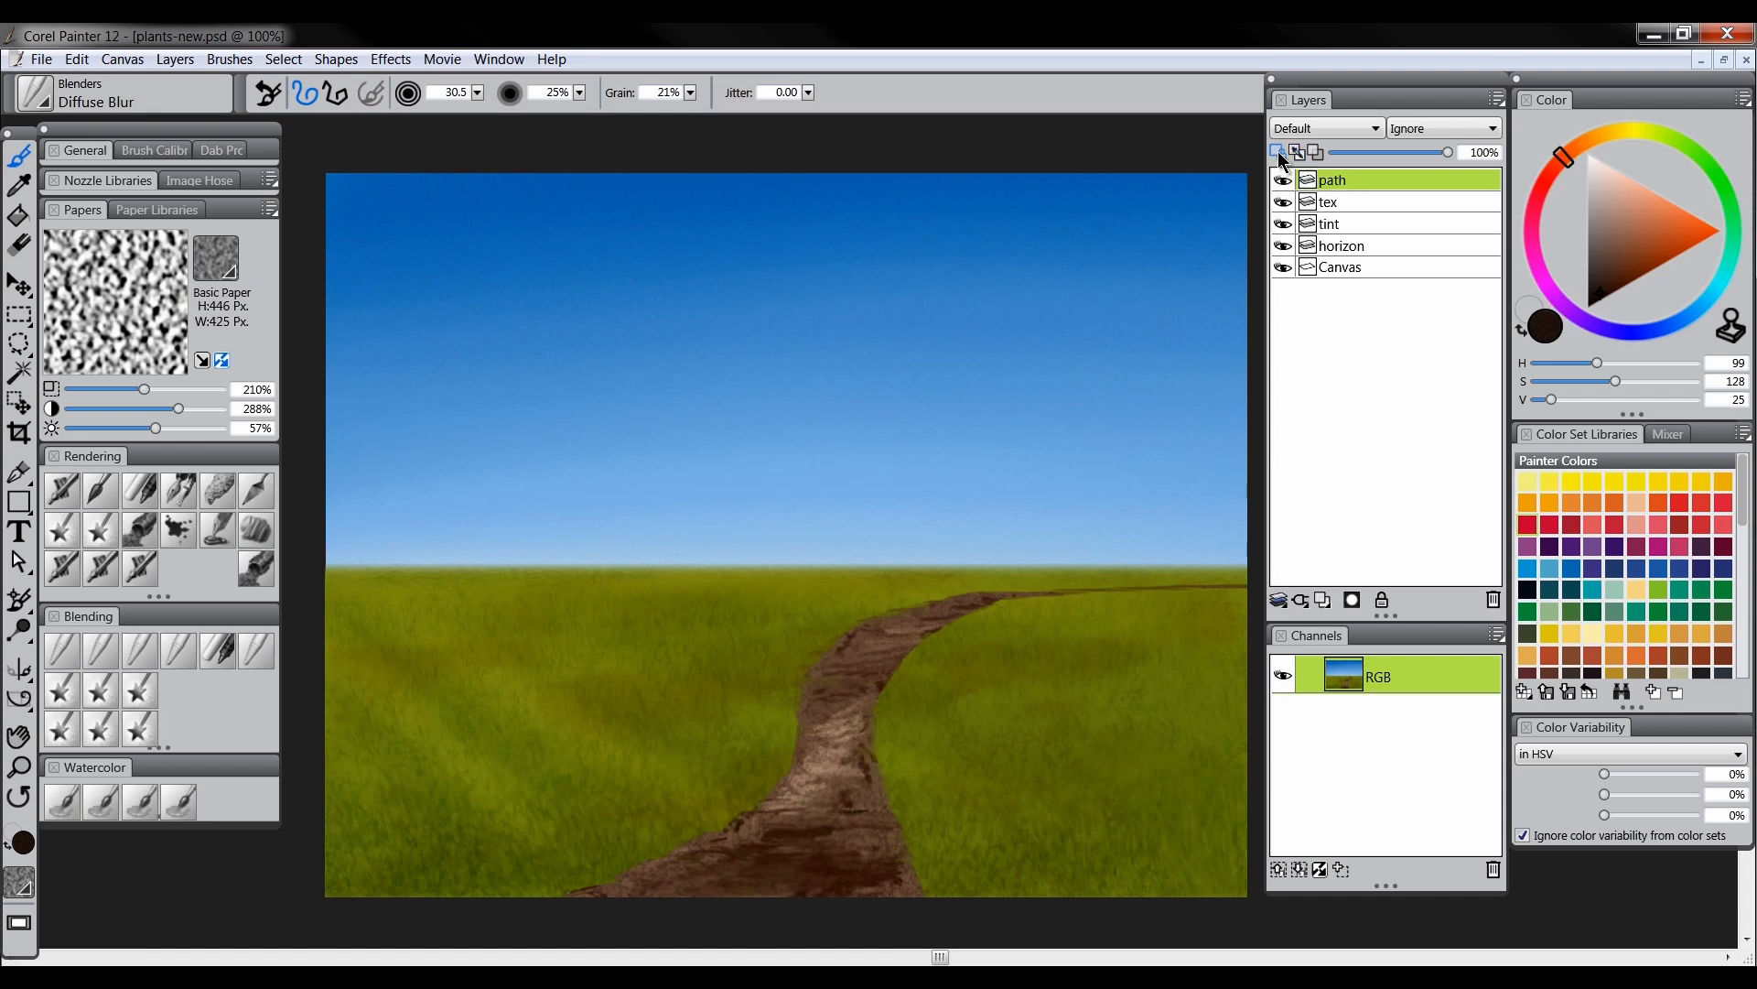
pyautogui.click(1353, 600)
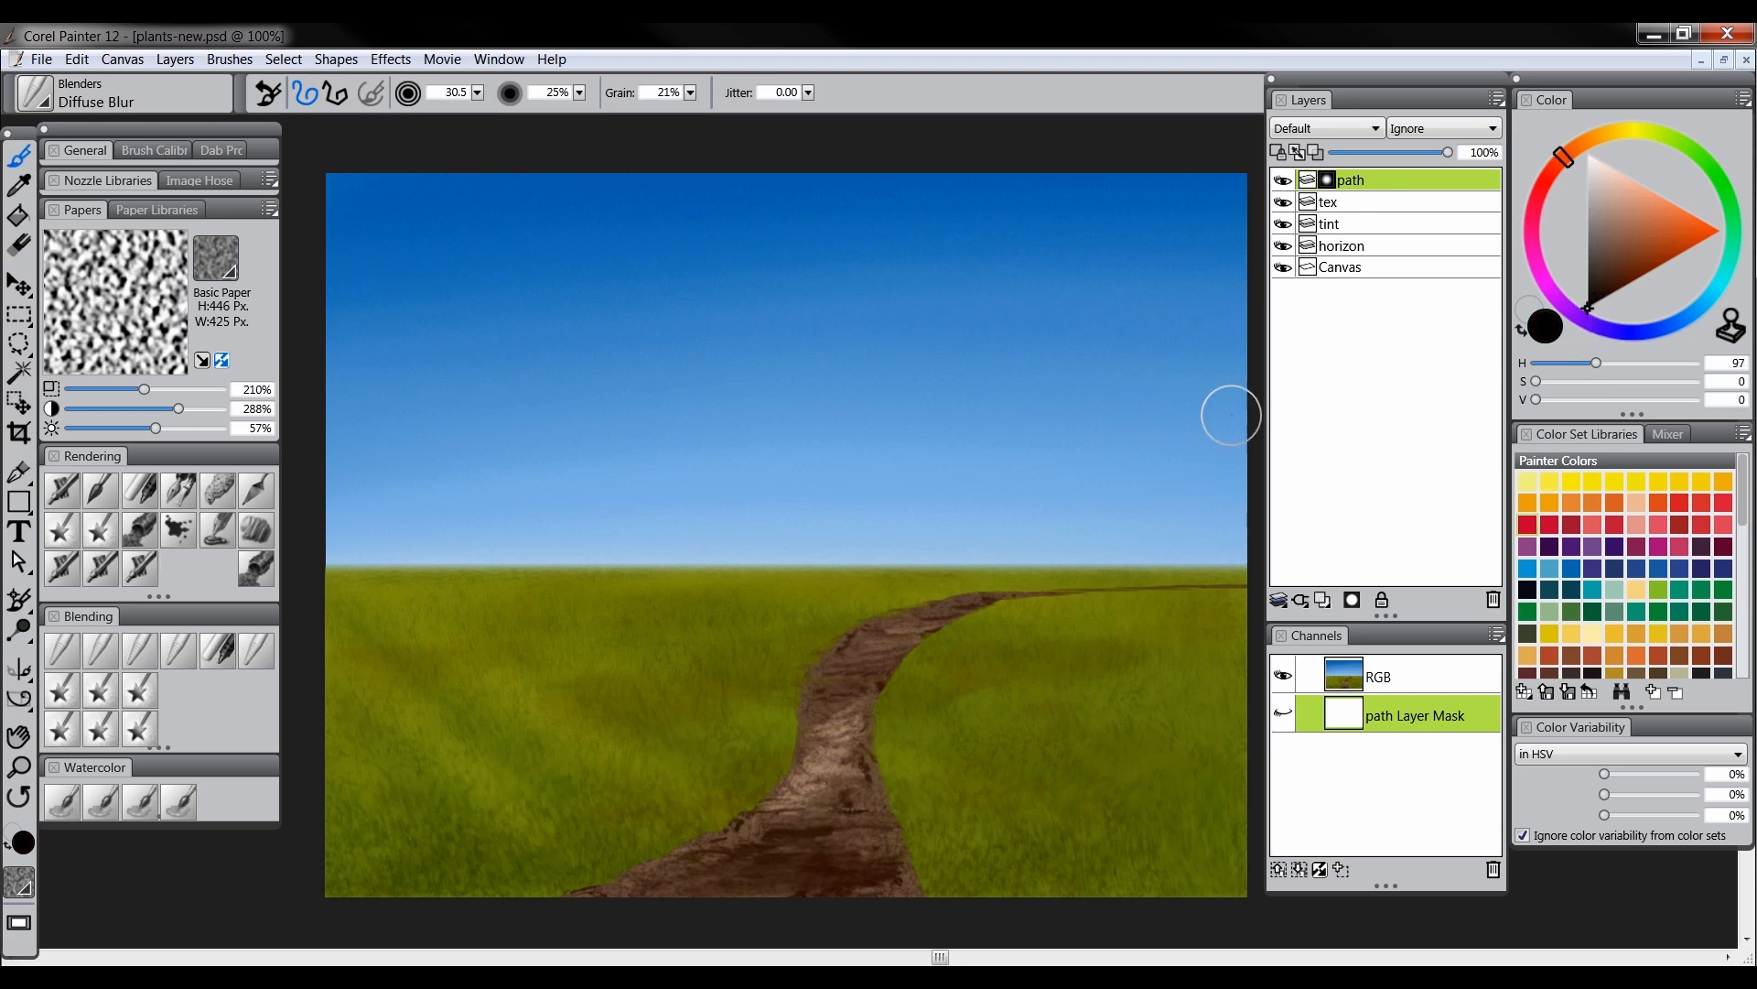
# Try hiding parts of the path by painting black on its layer mask with the Custom Scratchboard pen at size 56.6
pyautogui.click(177, 491)
pyautogui.moveTo(870, 696)
pyautogui.mouseDown()
pyautogui.moveTo(846, 749)
pyautogui.moveTo(795, 741)
pyautogui.moveTo(878, 733)
pyautogui.mouseUp()
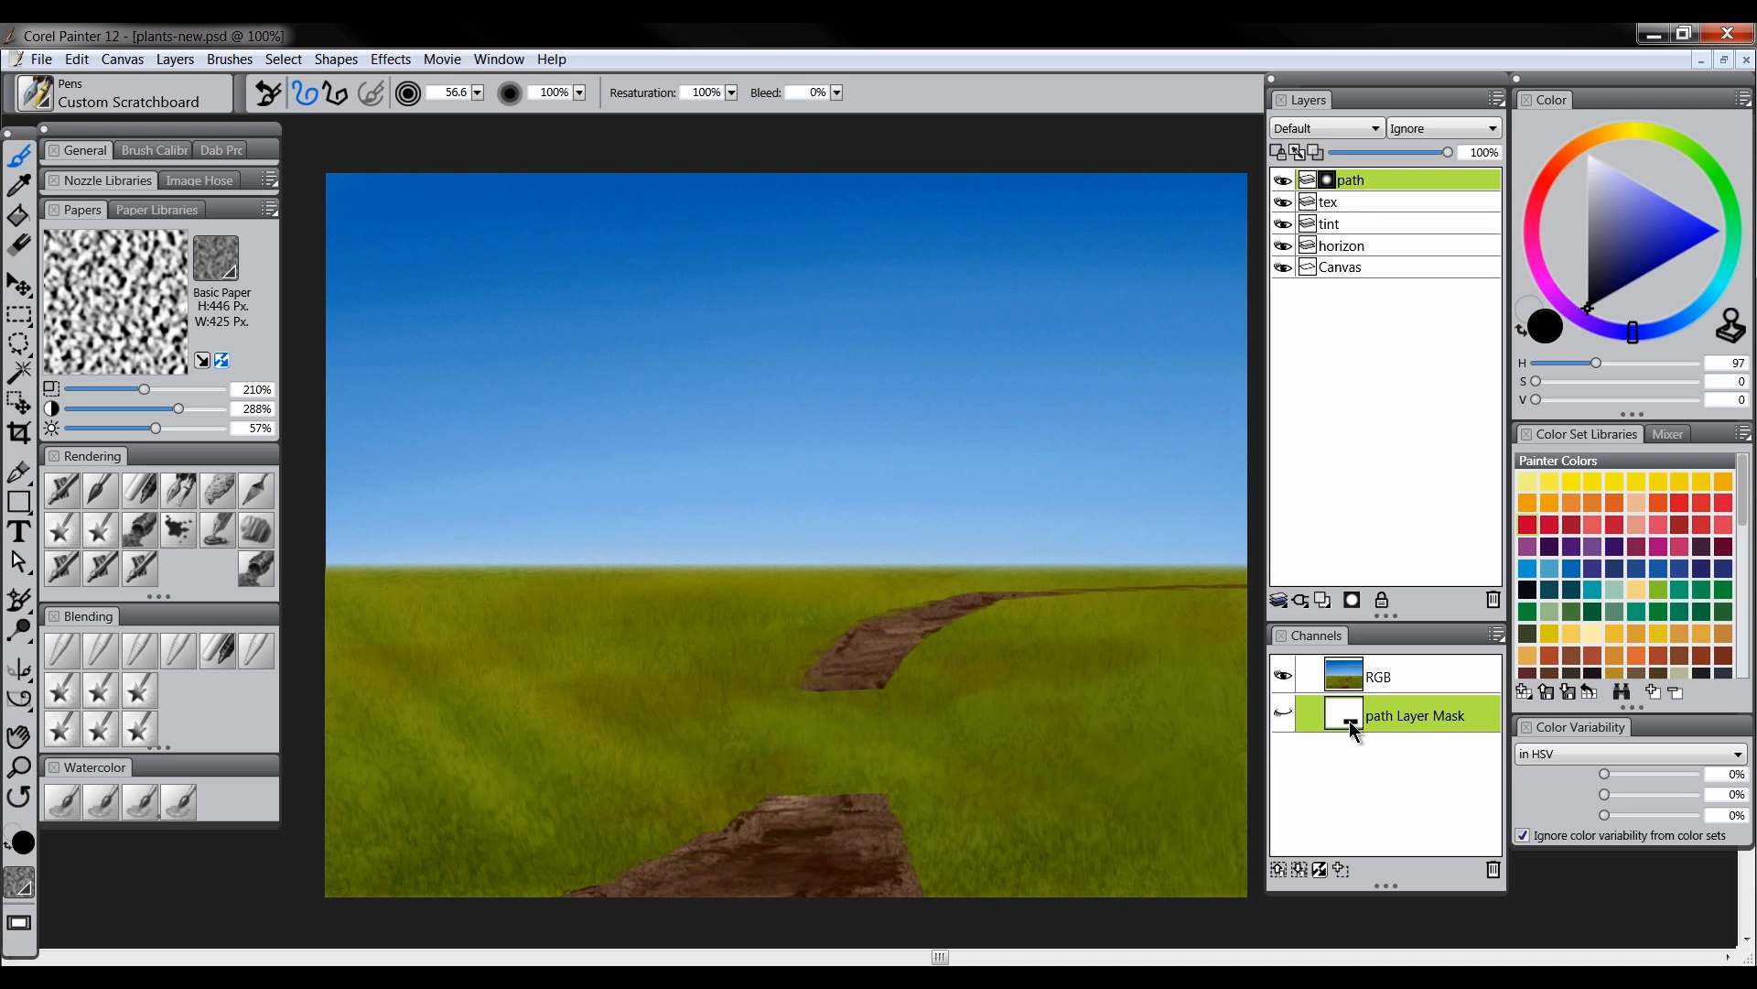
pyautogui.moveTo(863, 647)
pyautogui.mouseDown()
pyautogui.moveTo(847, 594)
pyautogui.moveTo(856, 696)
pyautogui.mouseUp()
pyautogui.moveTo(853, 788); pyautogui.dragTo(953, 779)
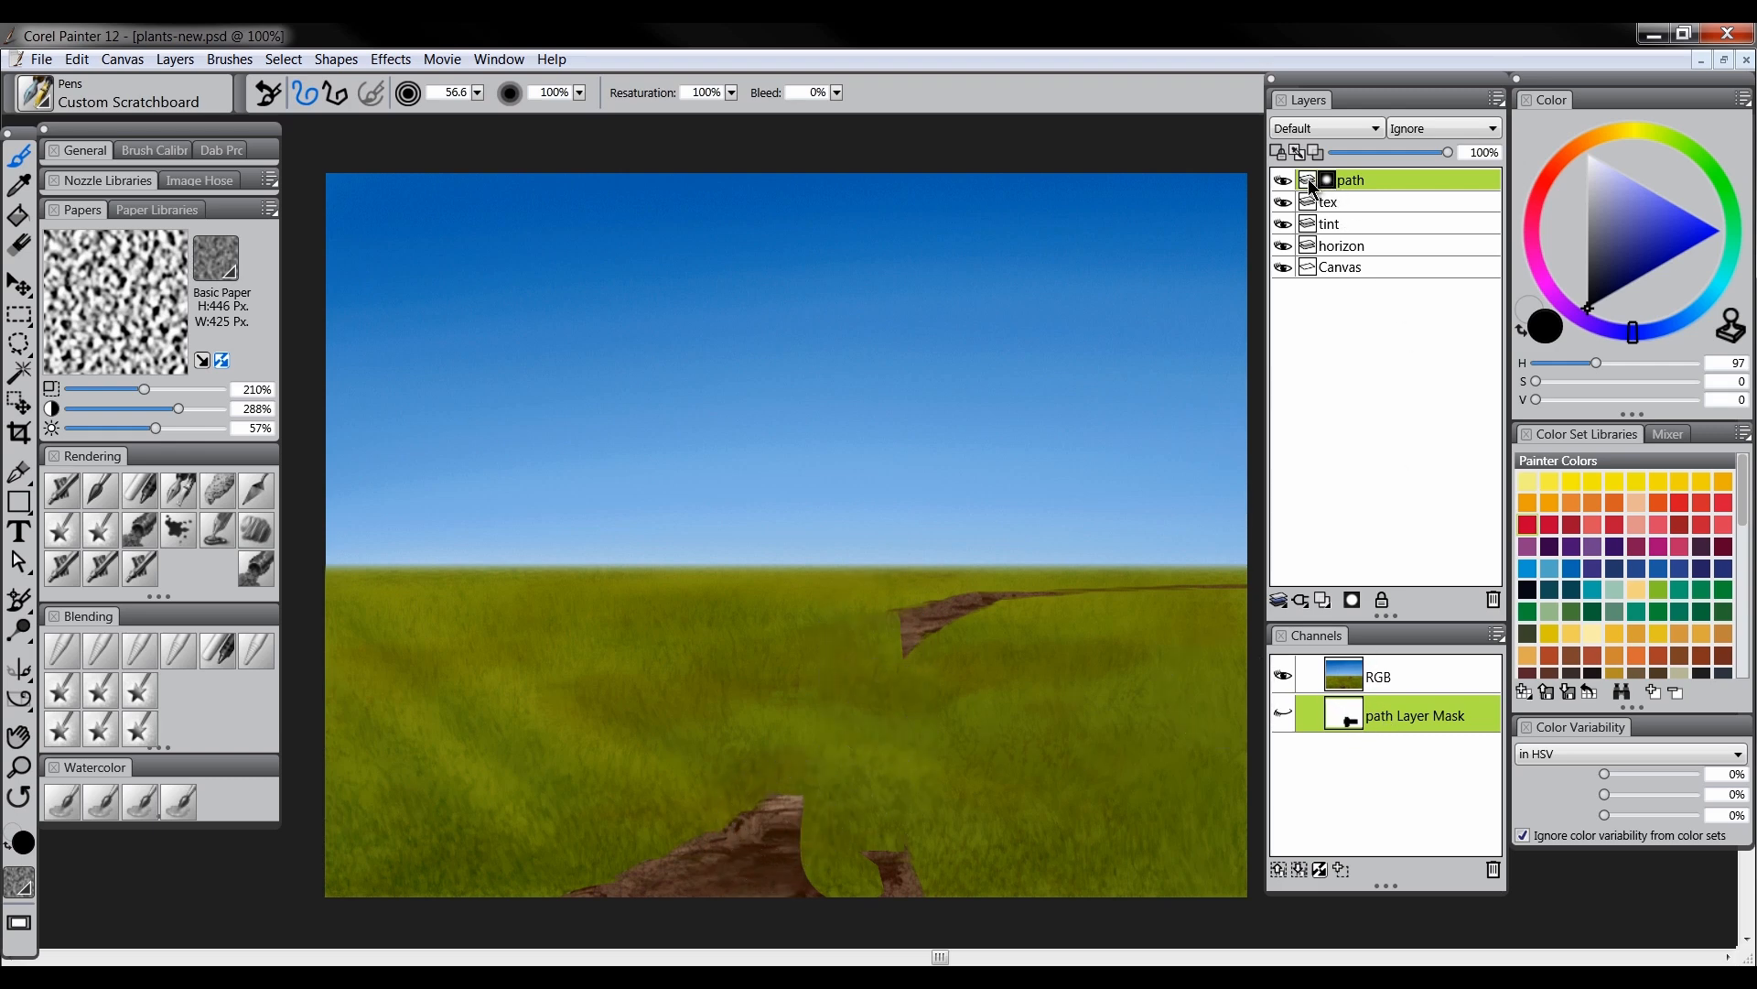
pyautogui.hotkey('ctrl', 'z')
pyautogui.hotkey('ctrl', 'z')
pyautogui.hotkey('ctrl', 'z')
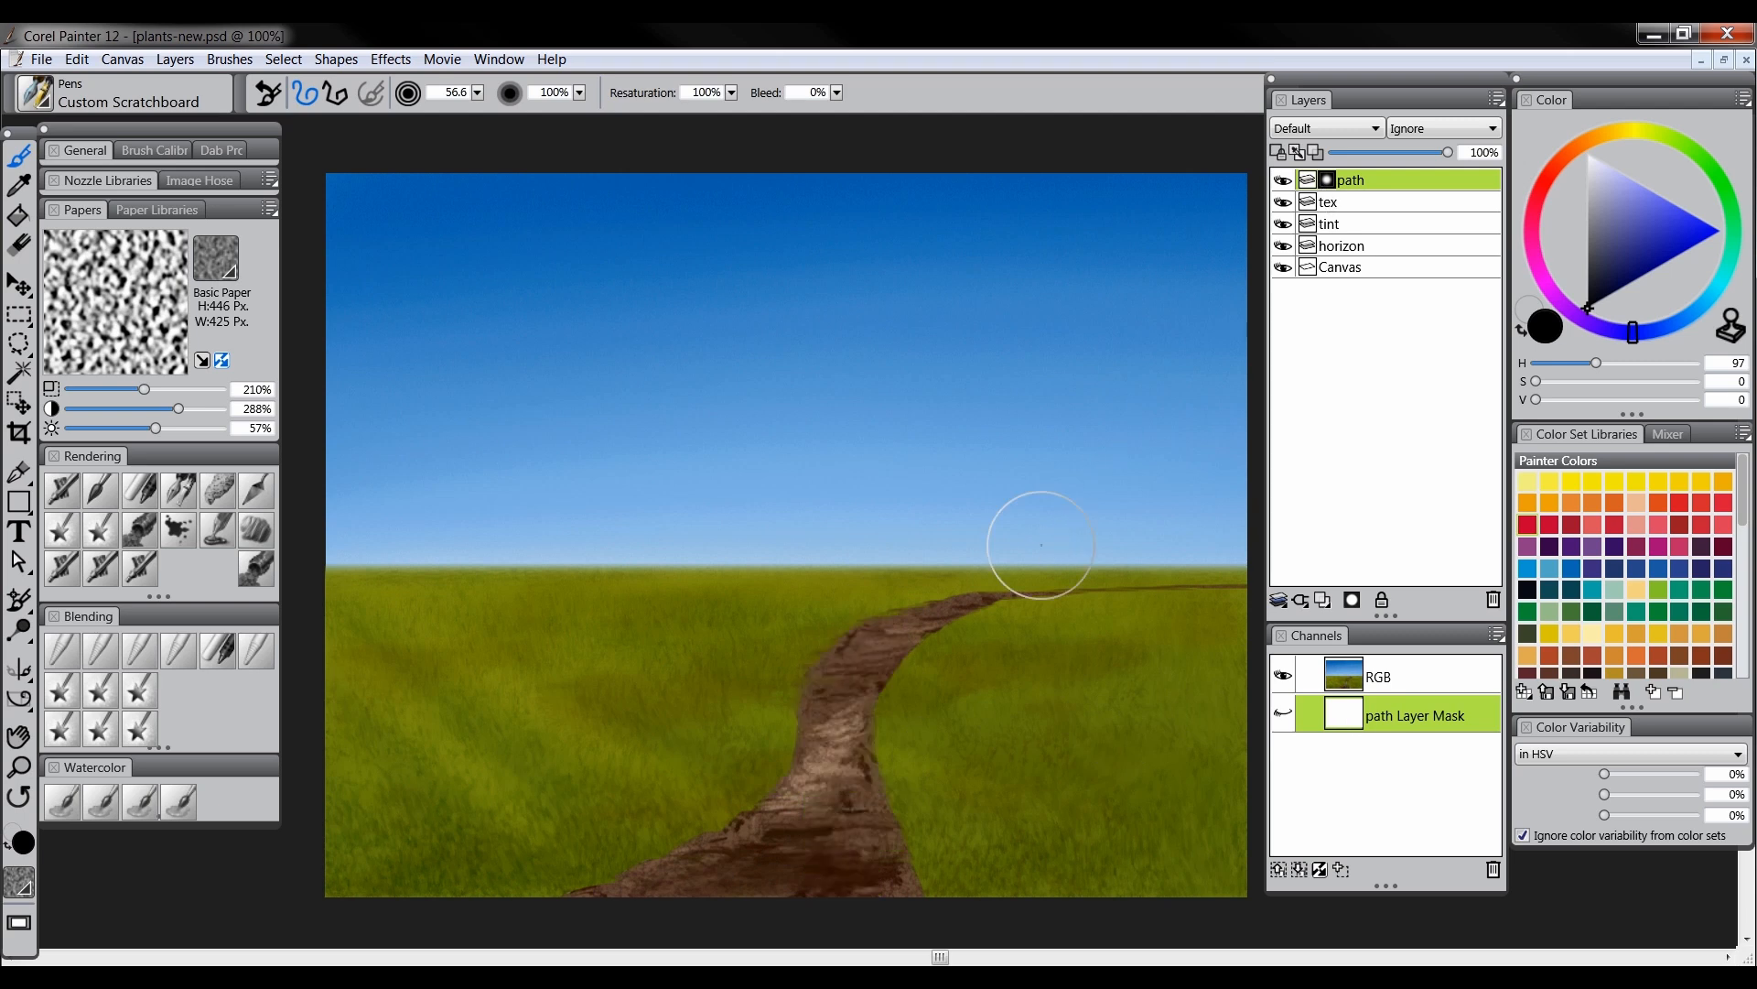
# Roughen the path's left edge on its layer mask with black Square Chalk at size 22.5, restoring over-erased areas near the bend with white
pyautogui.click(143, 494)
pyautogui.moveTo(628, 832)
pyautogui.mouseDown()
pyautogui.moveTo(543, 897)
pyautogui.moveTo(637, 857)
pyautogui.mouseUp()
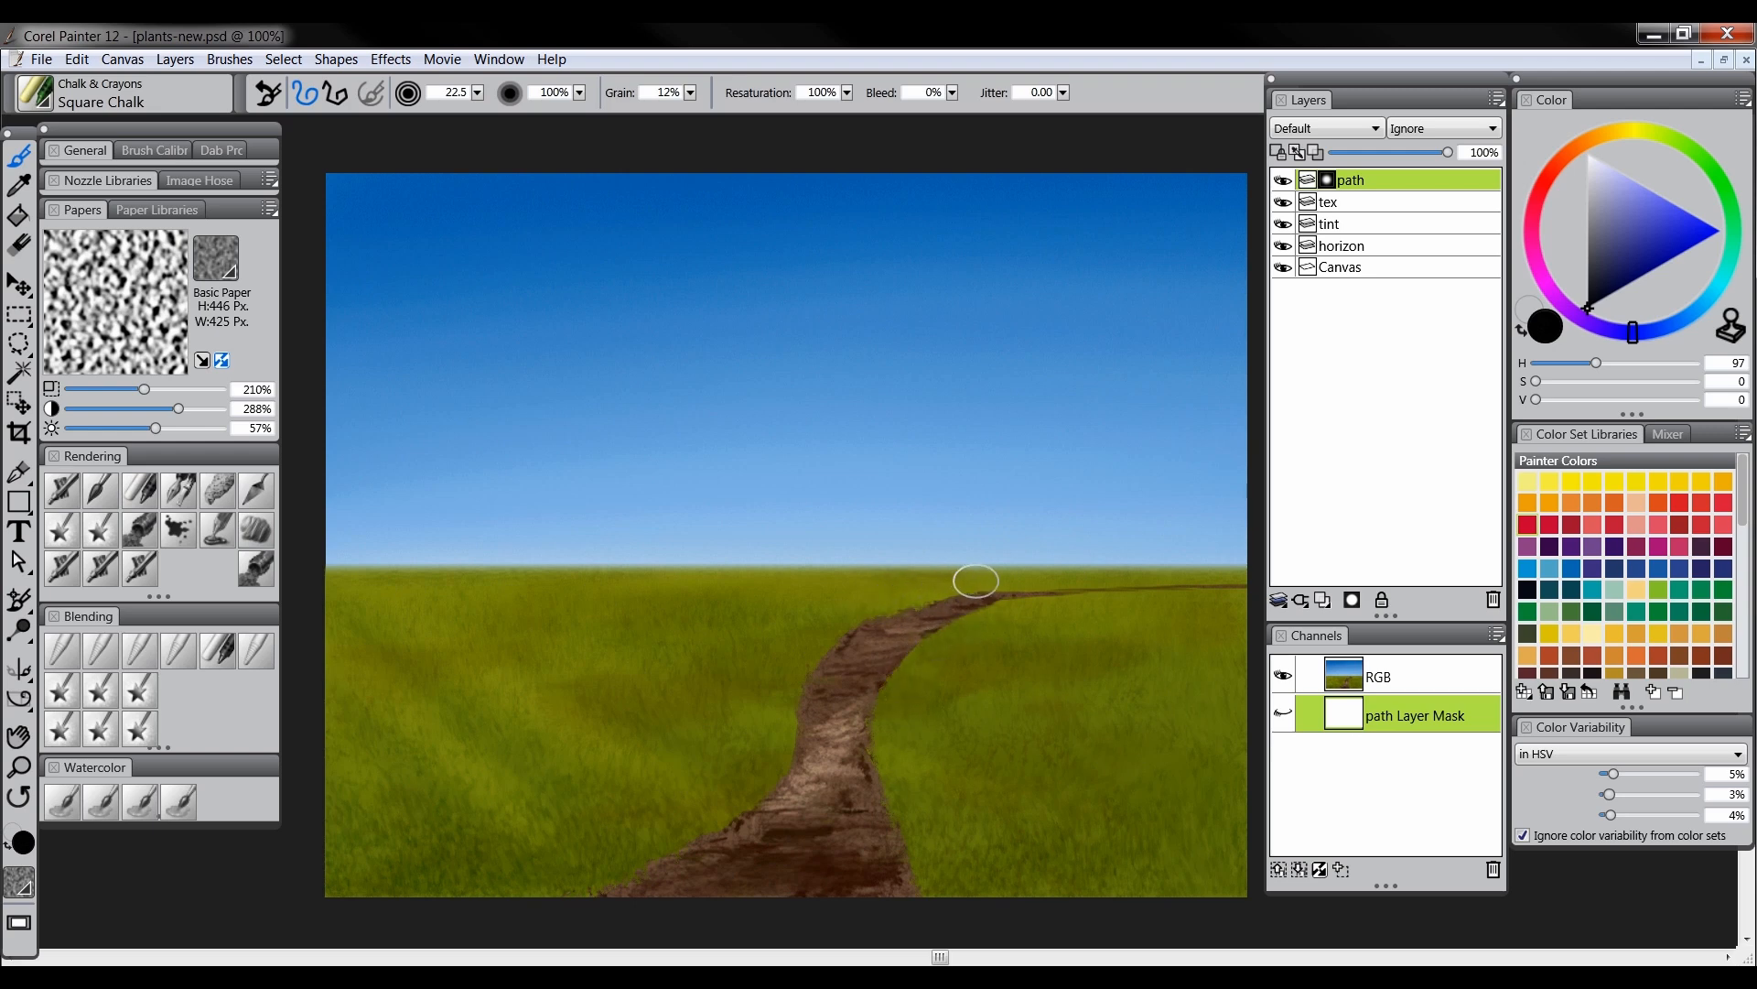
pyautogui.moveTo(980, 580)
pyautogui.mouseDown()
pyautogui.moveTo(1163, 593)
pyautogui.moveTo(943, 666)
pyautogui.moveTo(775, 762)
pyautogui.moveTo(784, 731)
pyautogui.moveTo(773, 784)
pyautogui.moveTo(810, 790)
pyautogui.moveTo(788, 725)
pyautogui.moveTo(779, 793)
pyautogui.mouseUp()
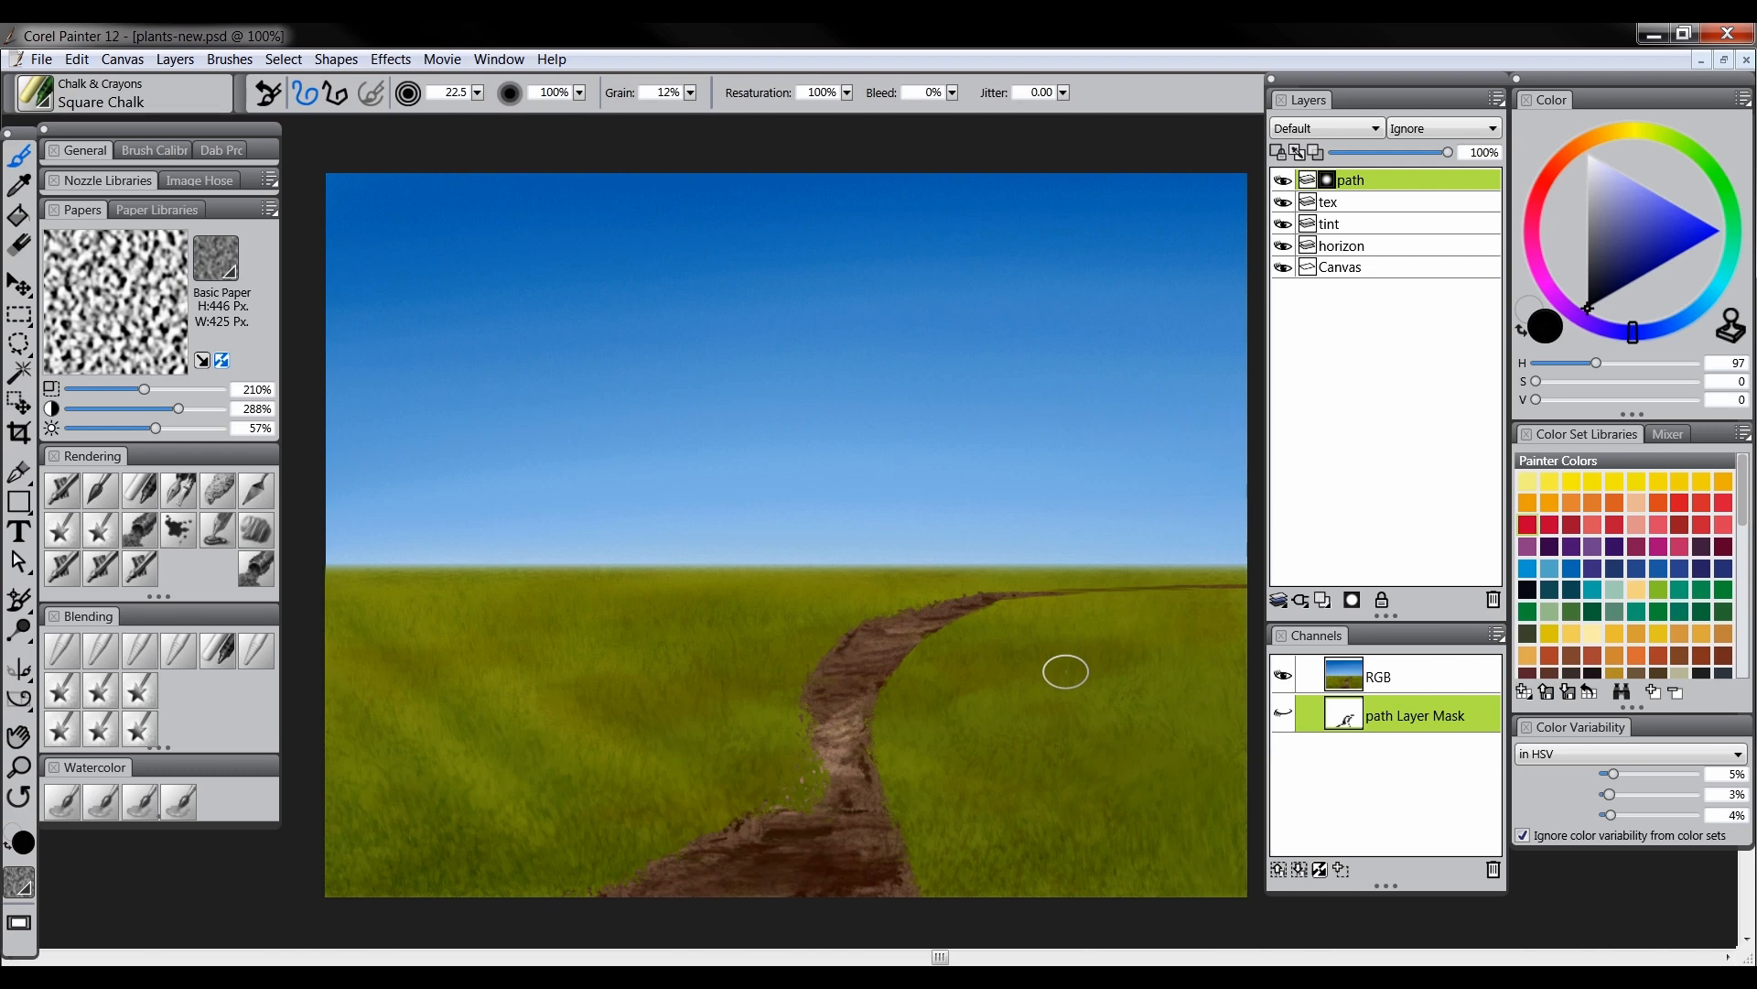
pyautogui.moveTo(1615, 206); pyautogui.dragTo(1519, 114)
pyautogui.moveTo(821, 743)
pyautogui.mouseDown()
pyautogui.moveTo(804, 793)
pyautogui.moveTo(819, 700)
pyautogui.moveTo(790, 797)
pyautogui.moveTo(752, 828)
pyautogui.mouseUp()
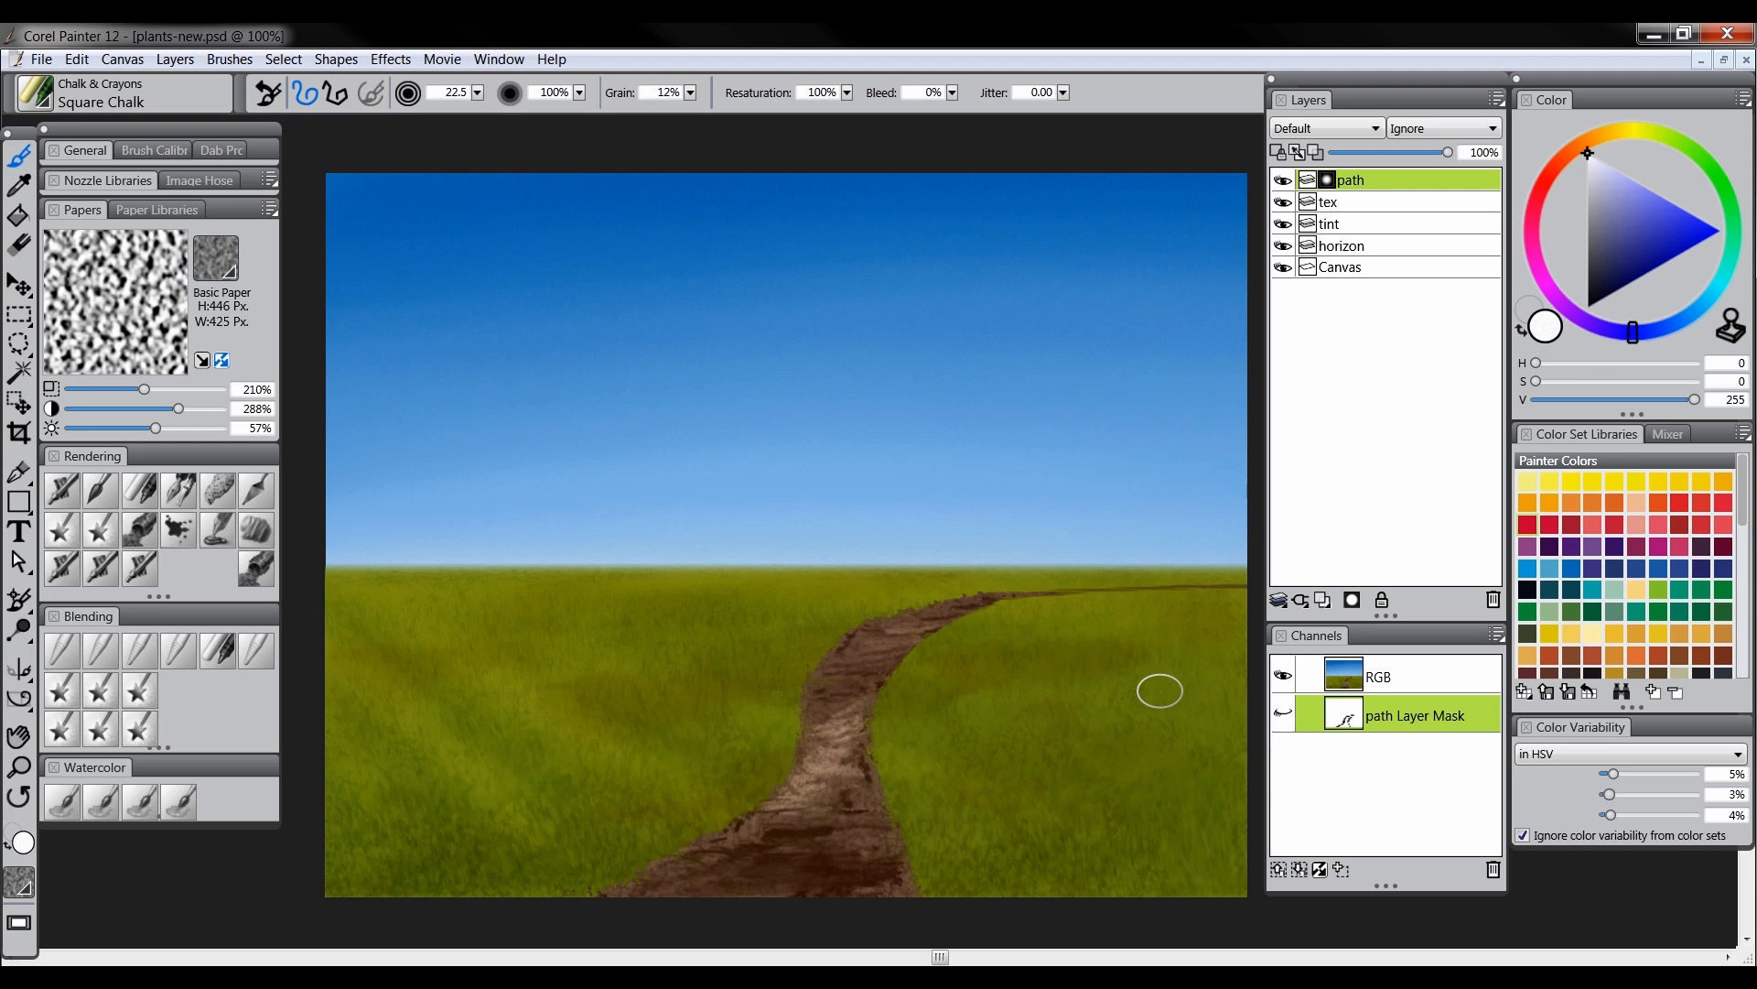
# Soften the path's left foreground edge on the layer mask with a black Digital Airbrush at size 36.1
pyautogui.click(64, 492)
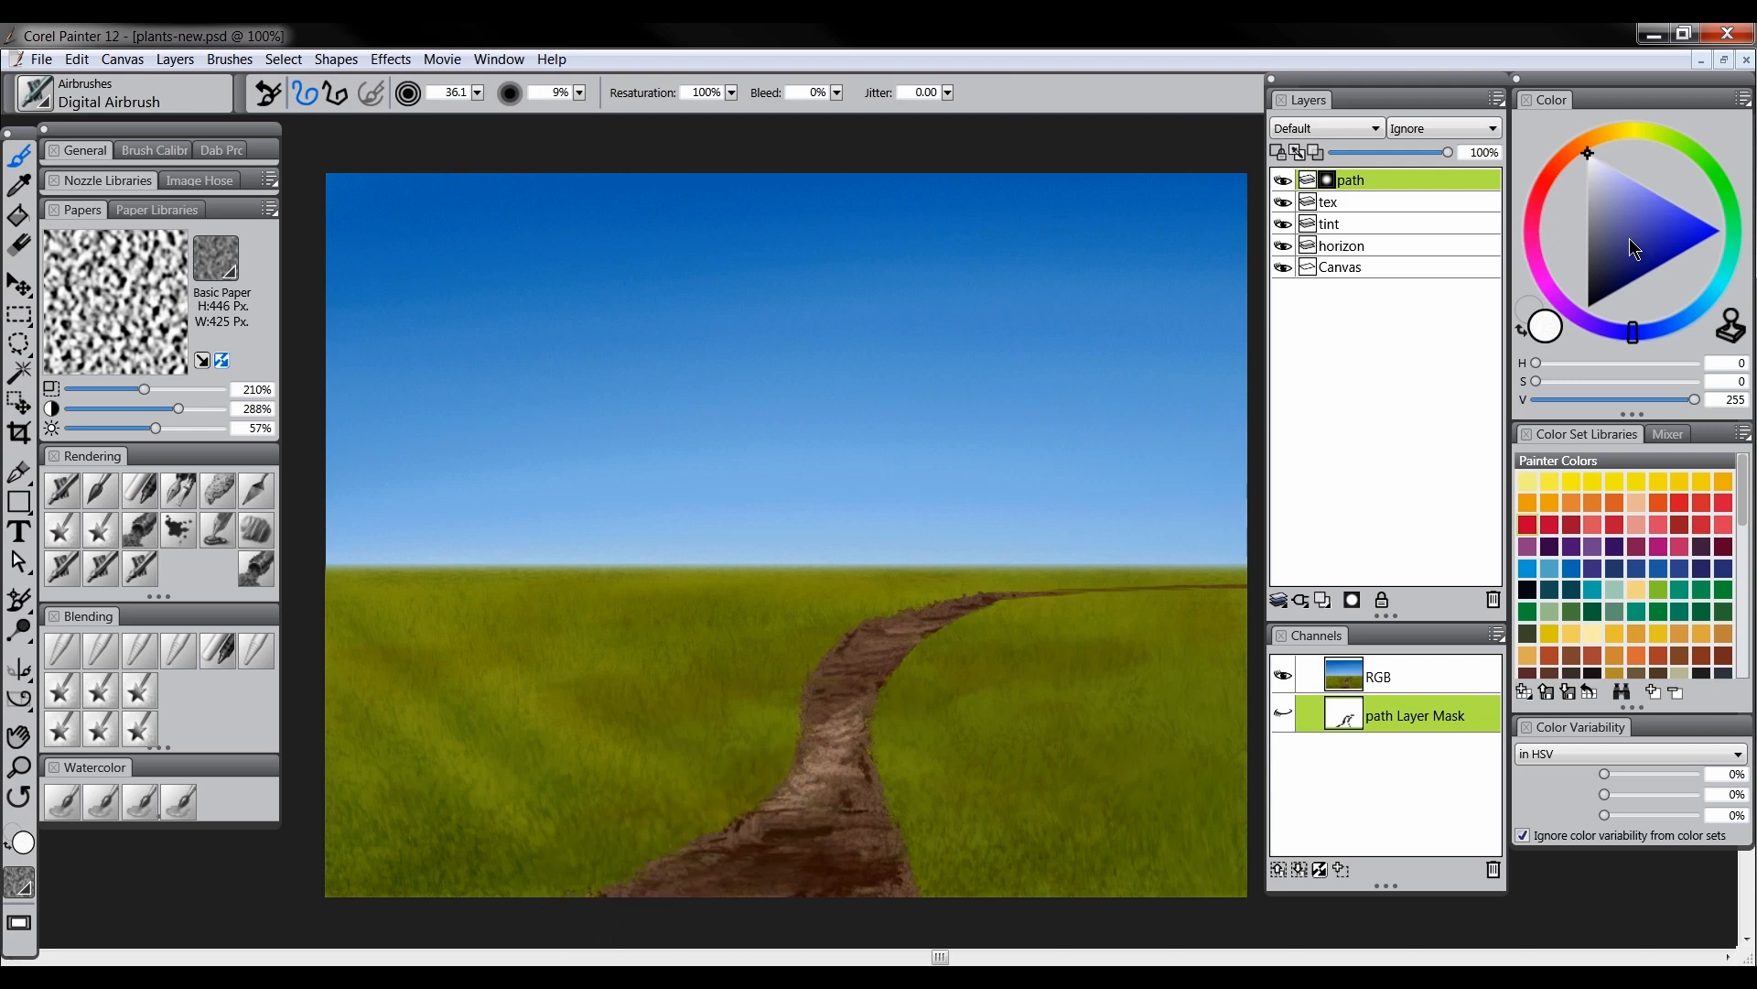
pyautogui.moveTo(1634, 234); pyautogui.dragTo(1588, 308)
pyautogui.moveTo(577, 885)
pyautogui.mouseDown()
pyautogui.moveTo(733, 787)
pyautogui.moveTo(580, 887)
pyautogui.moveTo(664, 840)
pyautogui.mouseUp()
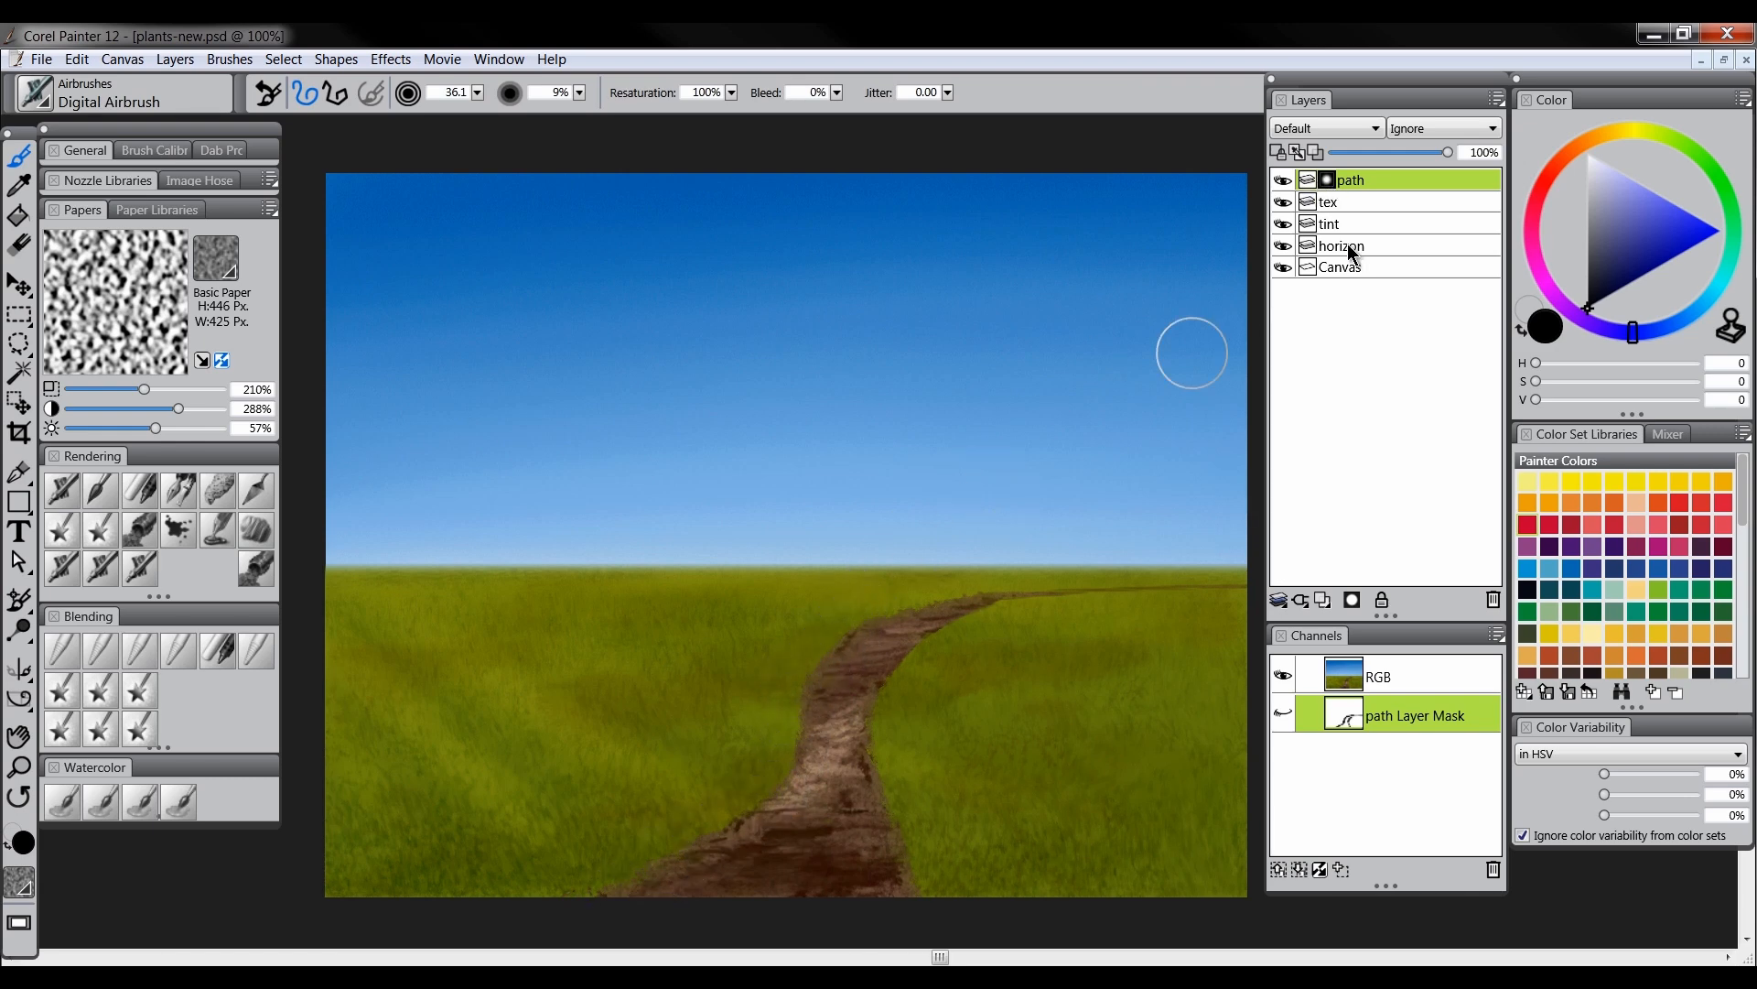
# Try applying the layer mask to the path layer
pyautogui.rightClick(1329, 179)
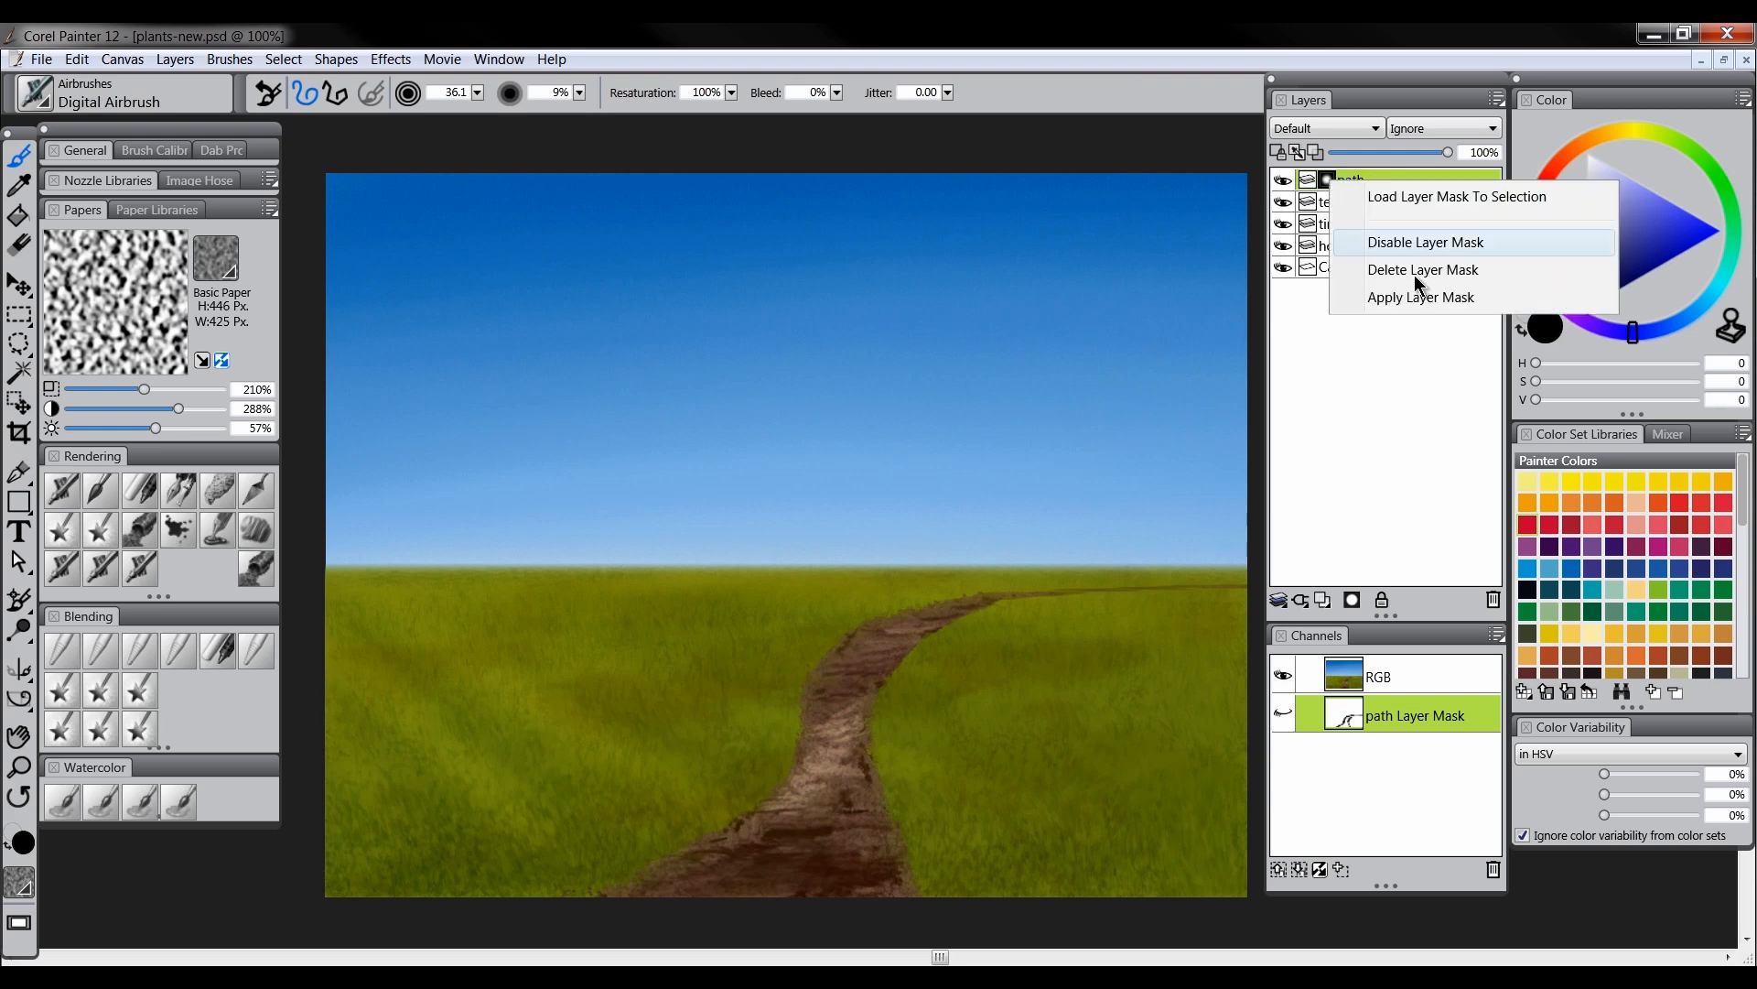
pyautogui.click(1406, 299)
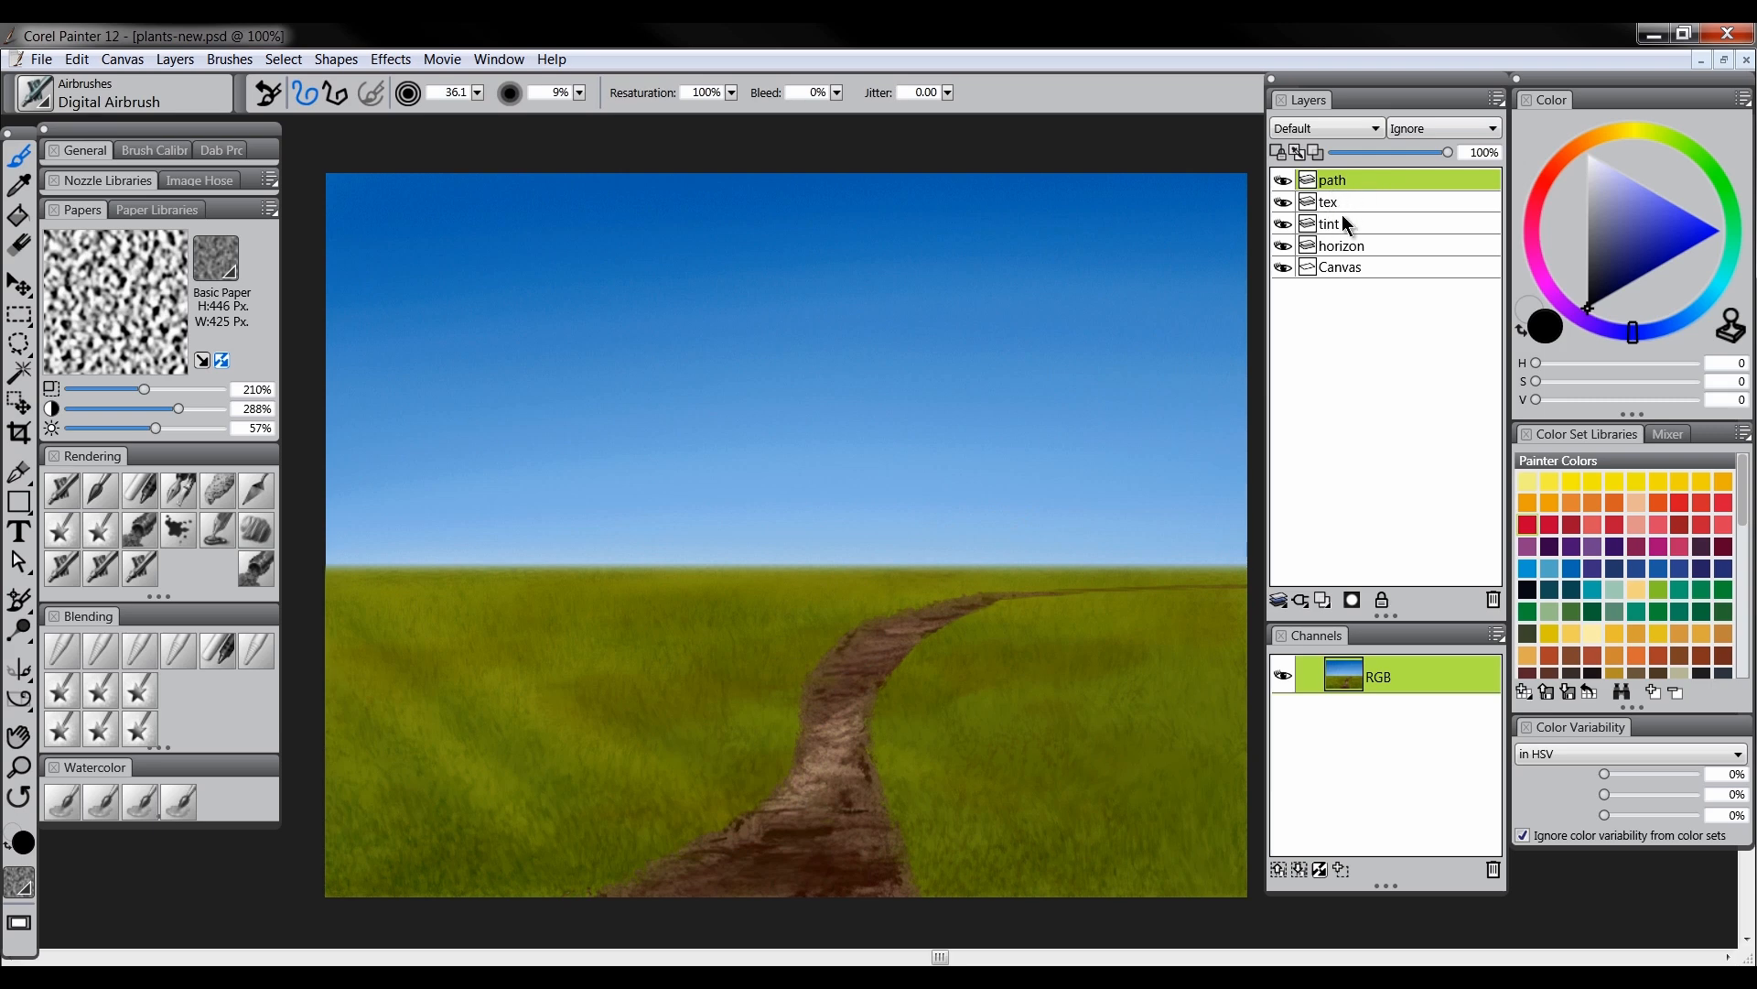
pyautogui.hotkey('ctrl', 'z')
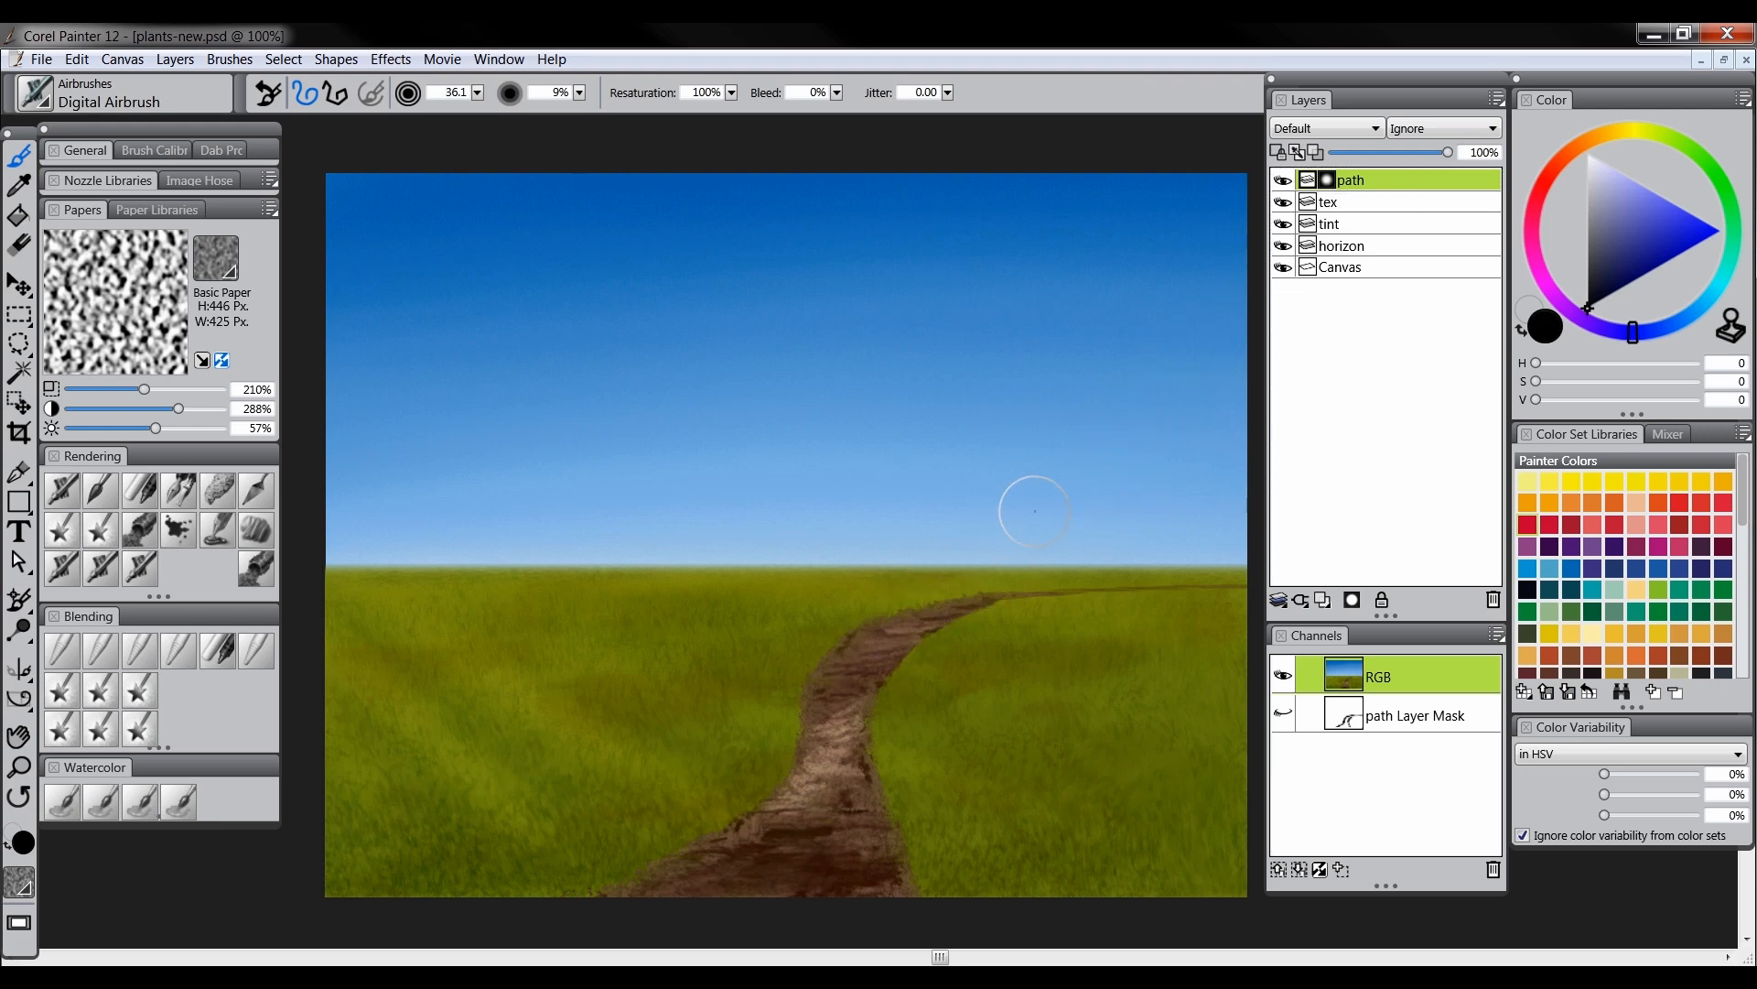
# Add a new layer named blades above the path layer
pyautogui.press('space')
pyautogui.moveTo(1005, 659); pyautogui.dragTo(1004, 659)
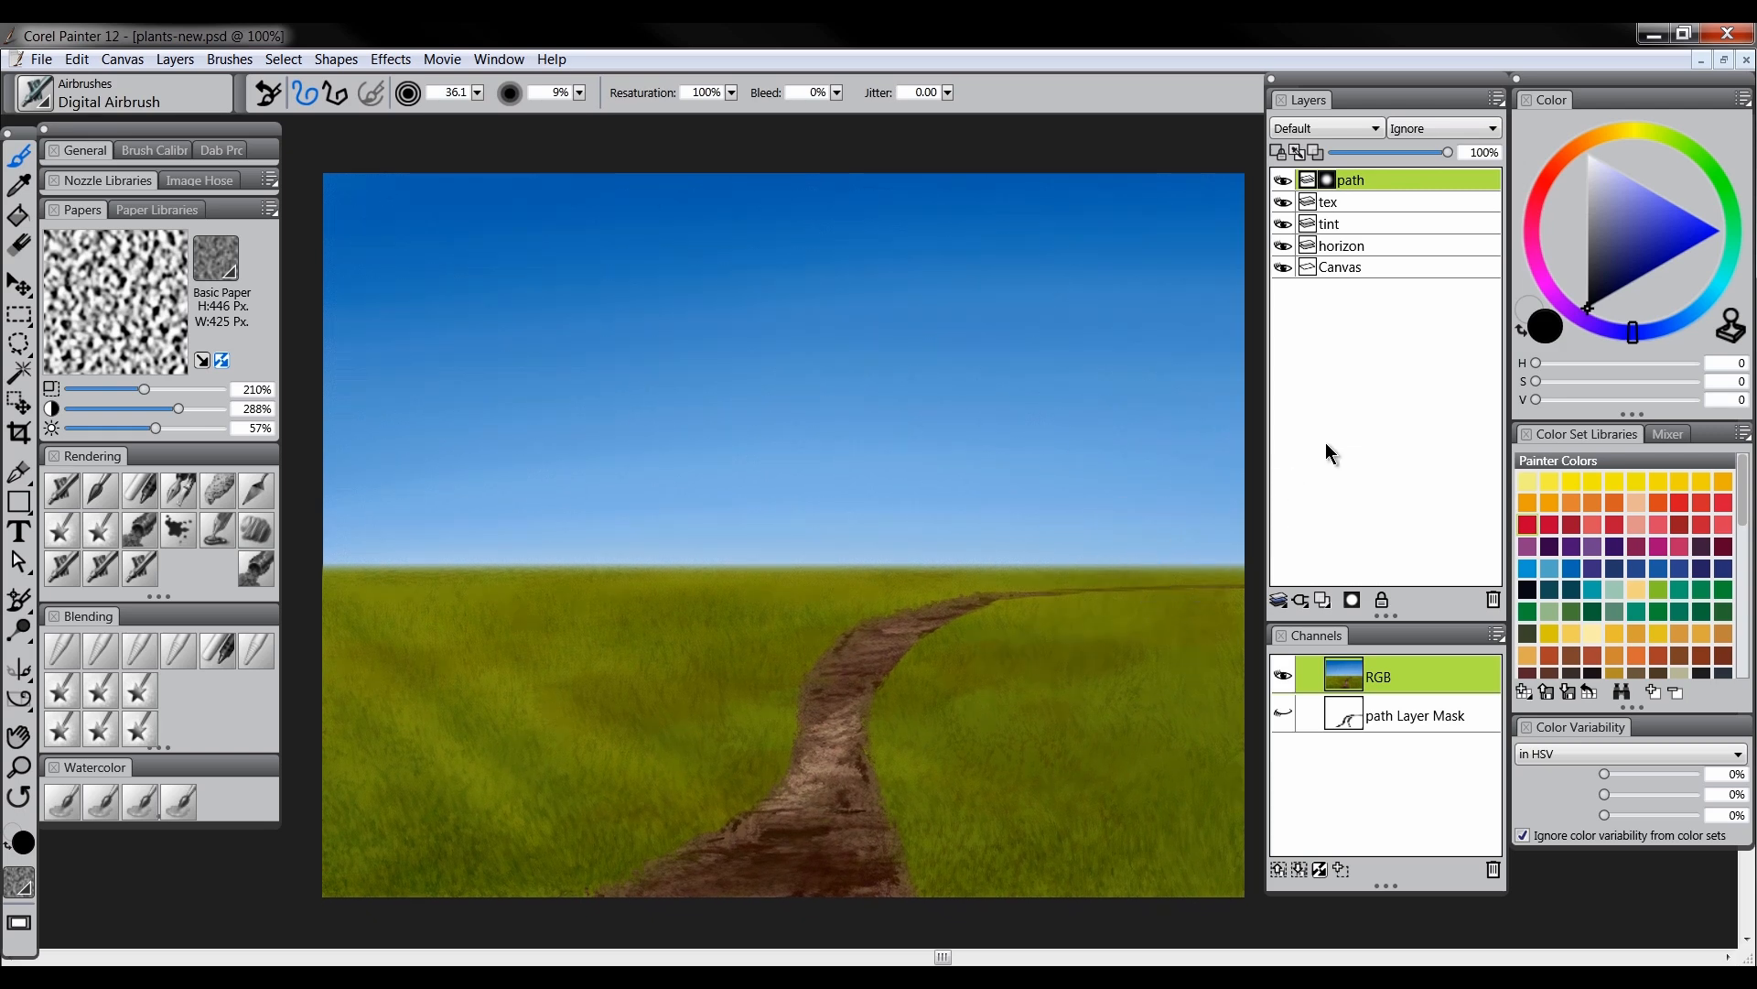
pyautogui.click(1323, 599)
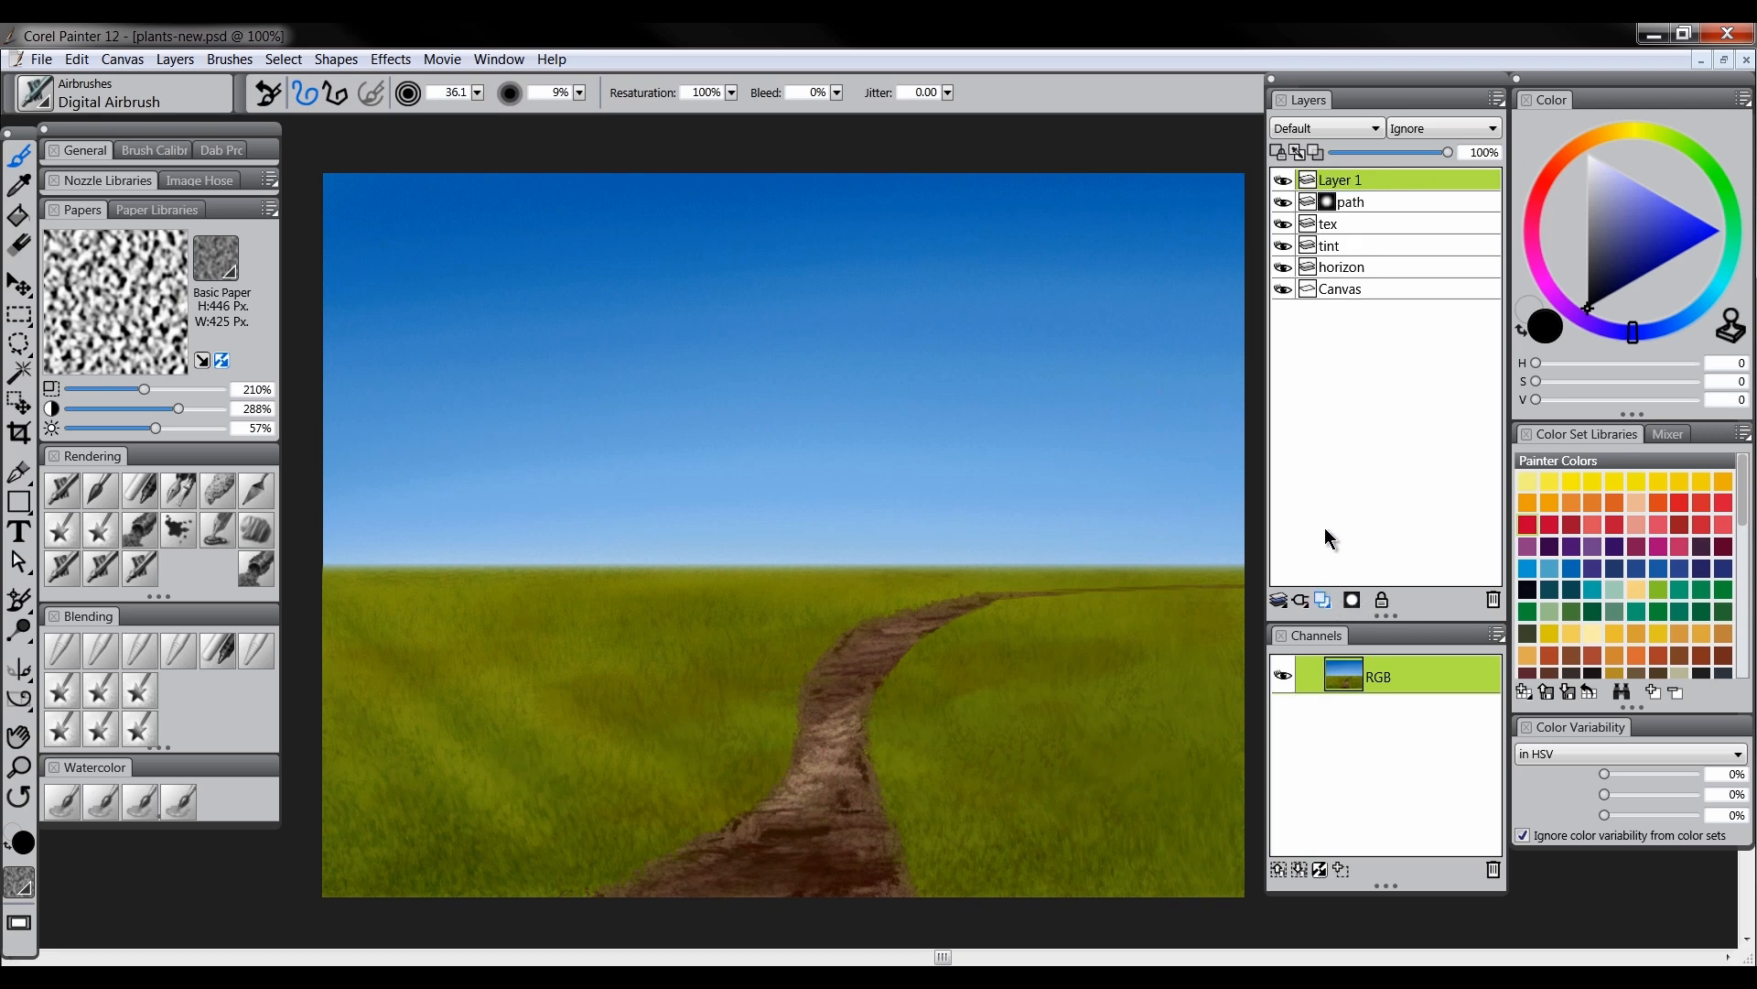
pyautogui.doubleClick(1344, 183)
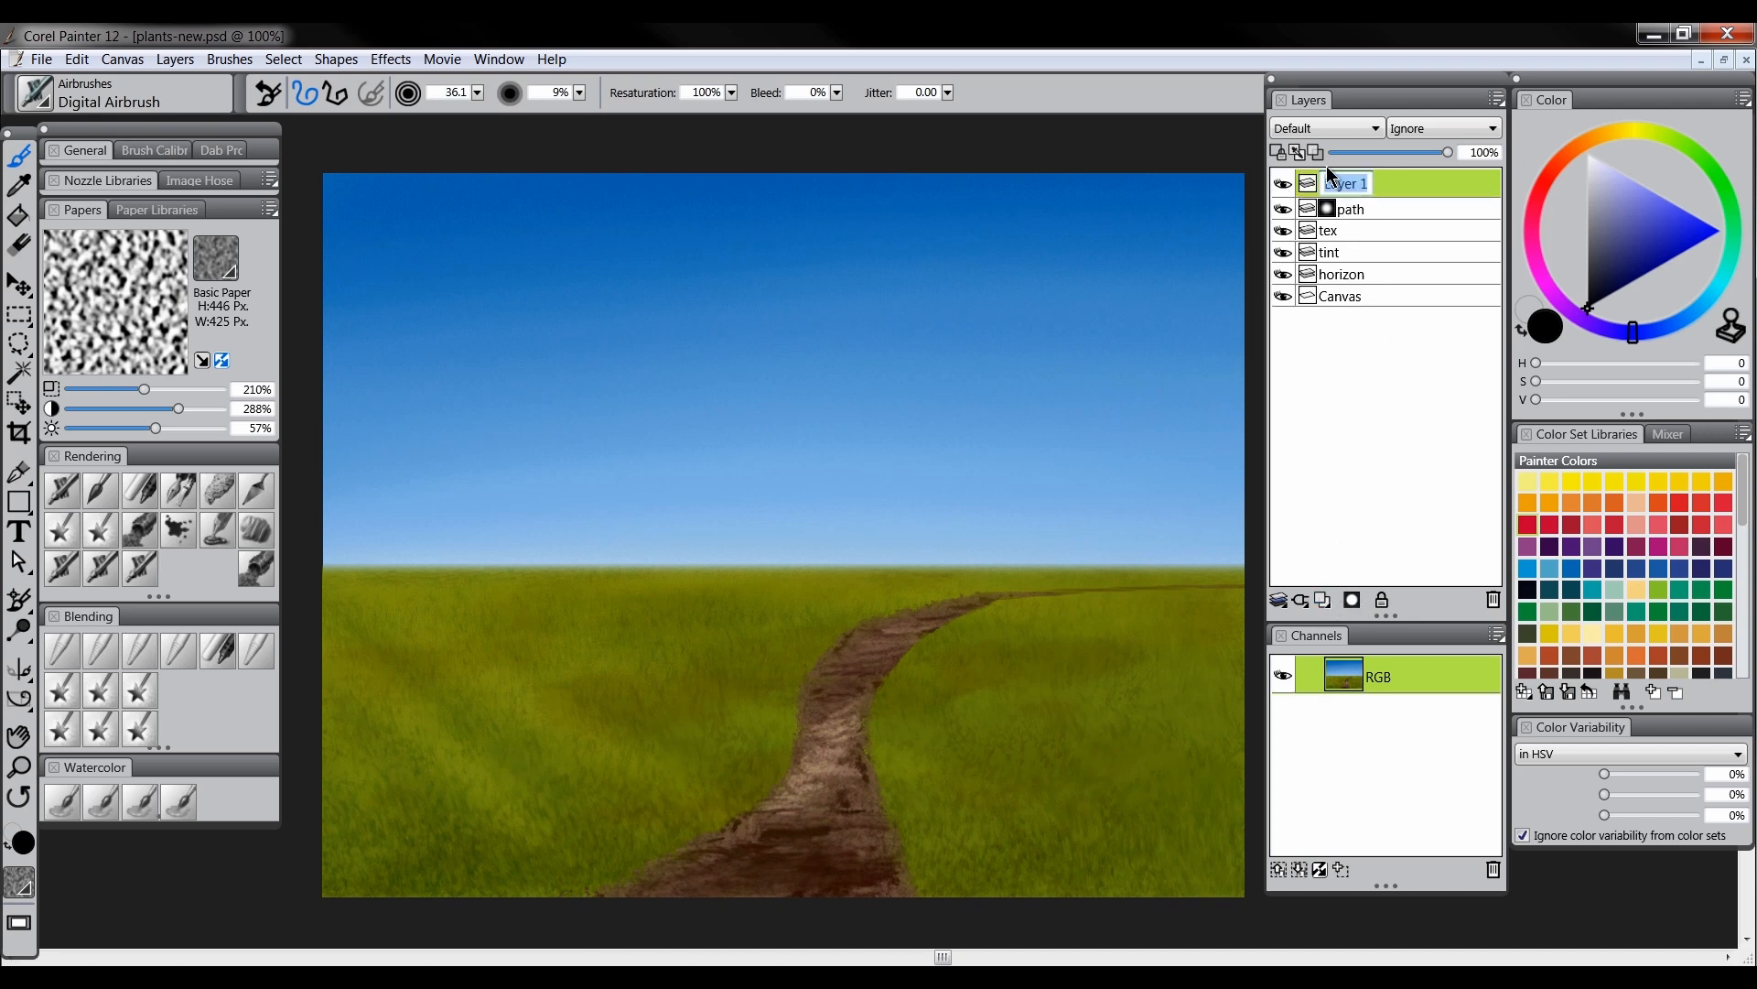
pyautogui.write('blades')
pyautogui.press('Return')
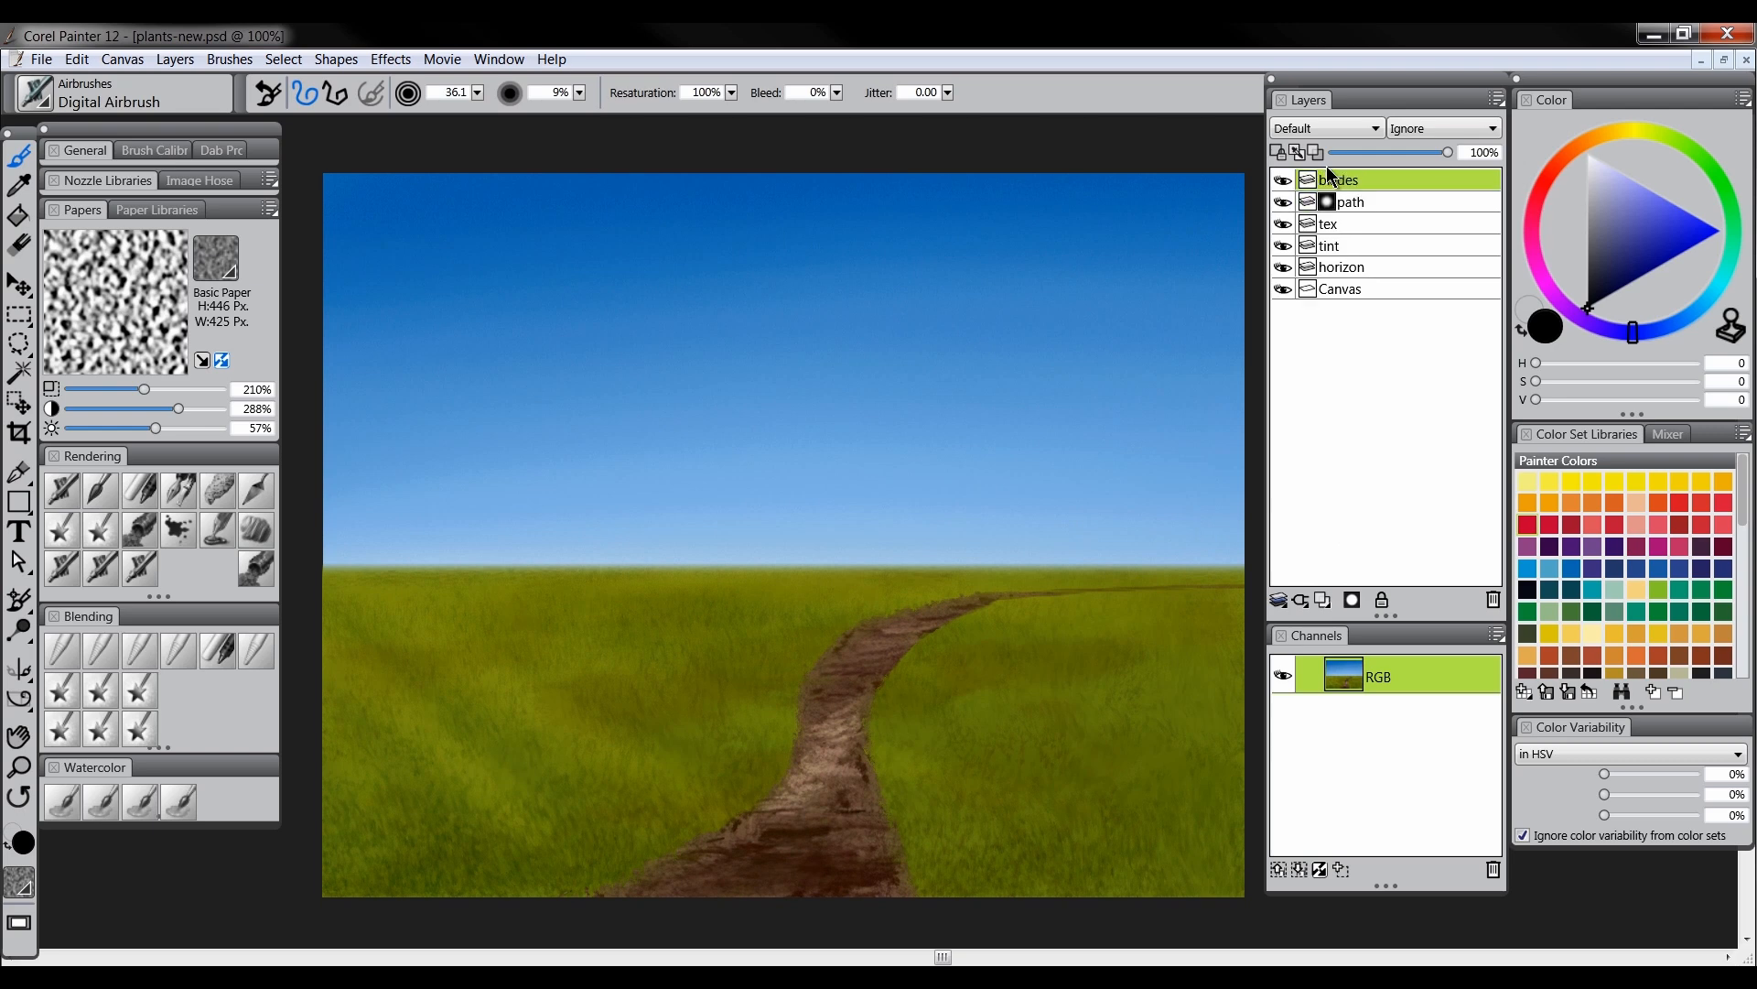
# Set the colour to olive green (H 132, S 182, V 74) with colour variability of 3%, 2% and 2%, and choose the Detail Oils Brush
pyautogui.moveTo(1661, 135); pyautogui.dragTo(1648, 132)
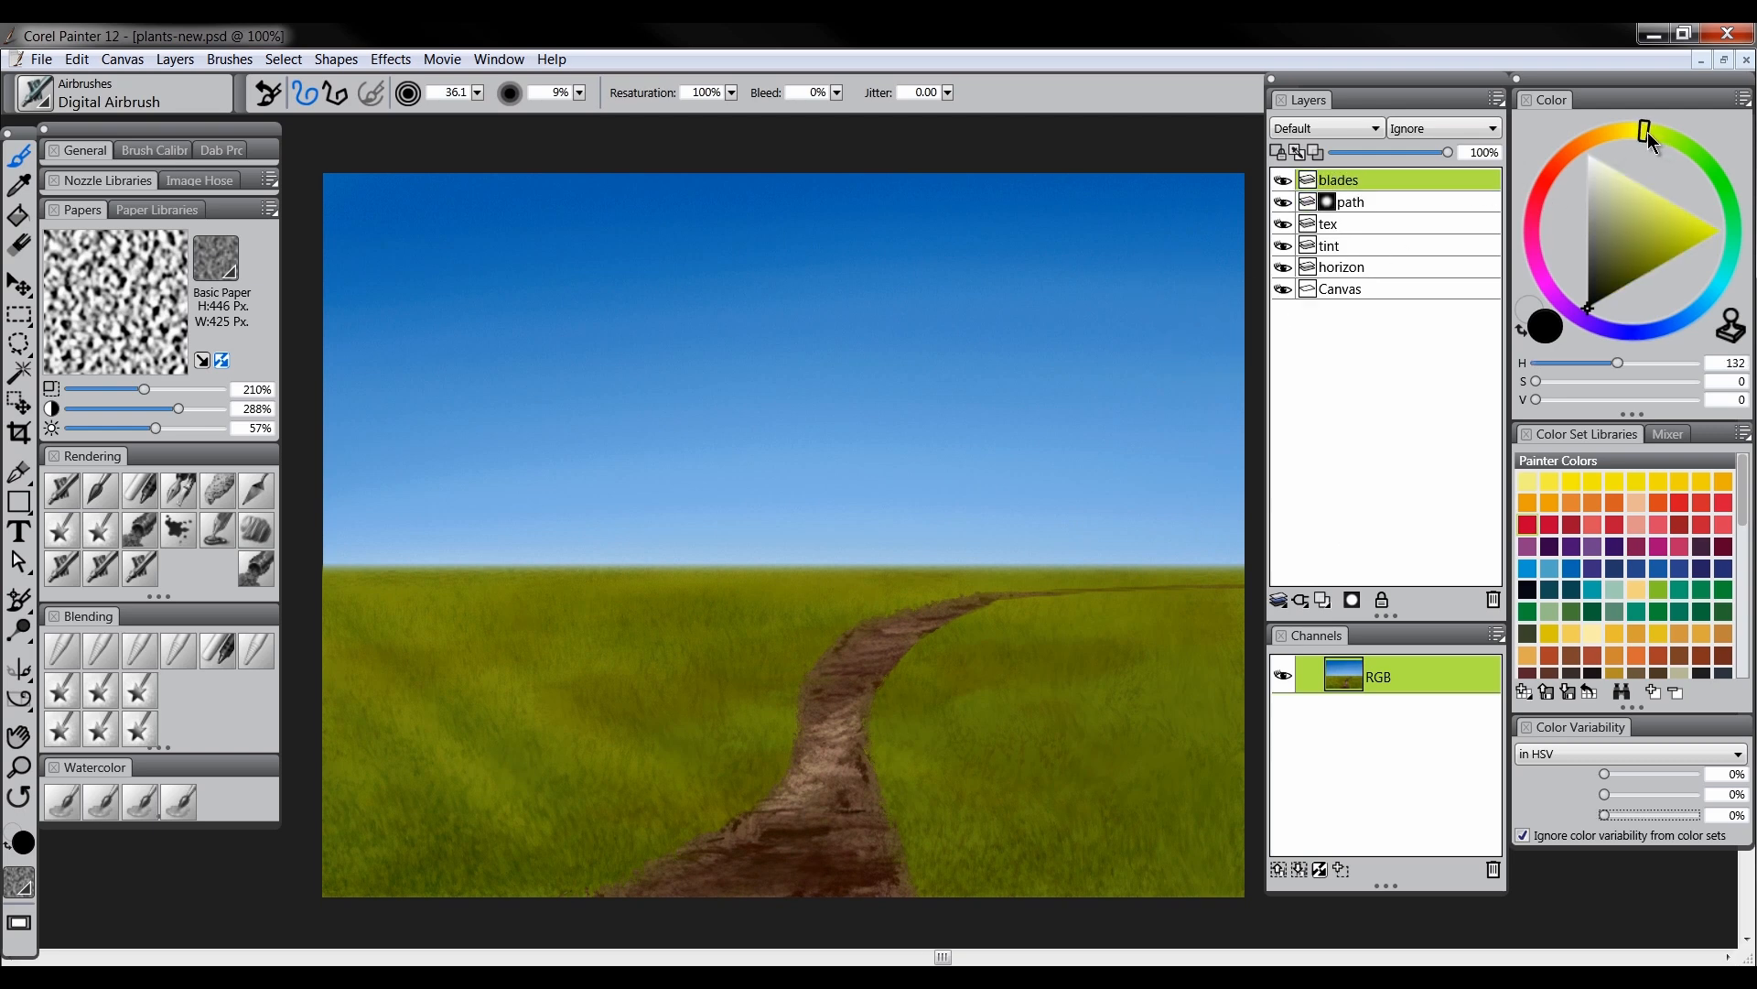
pyautogui.moveTo(1634, 261); pyautogui.dragTo(1644, 267)
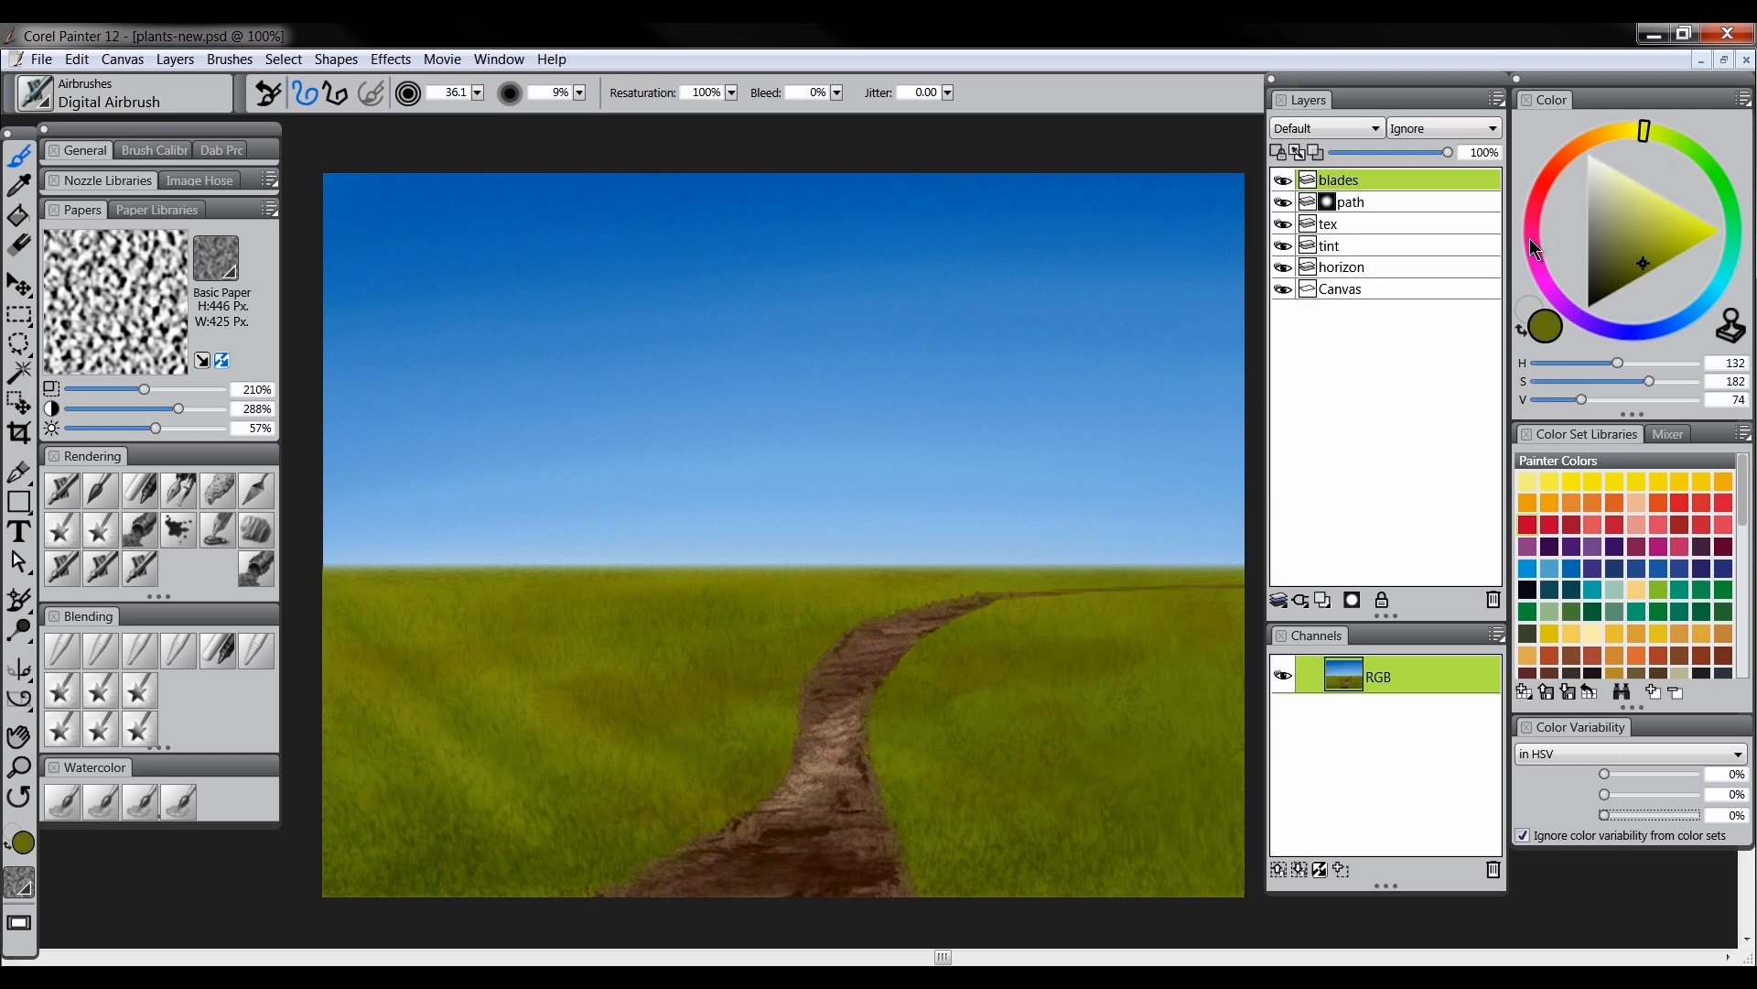
pyautogui.moveTo(1605, 772); pyautogui.dragTo(1607, 797)
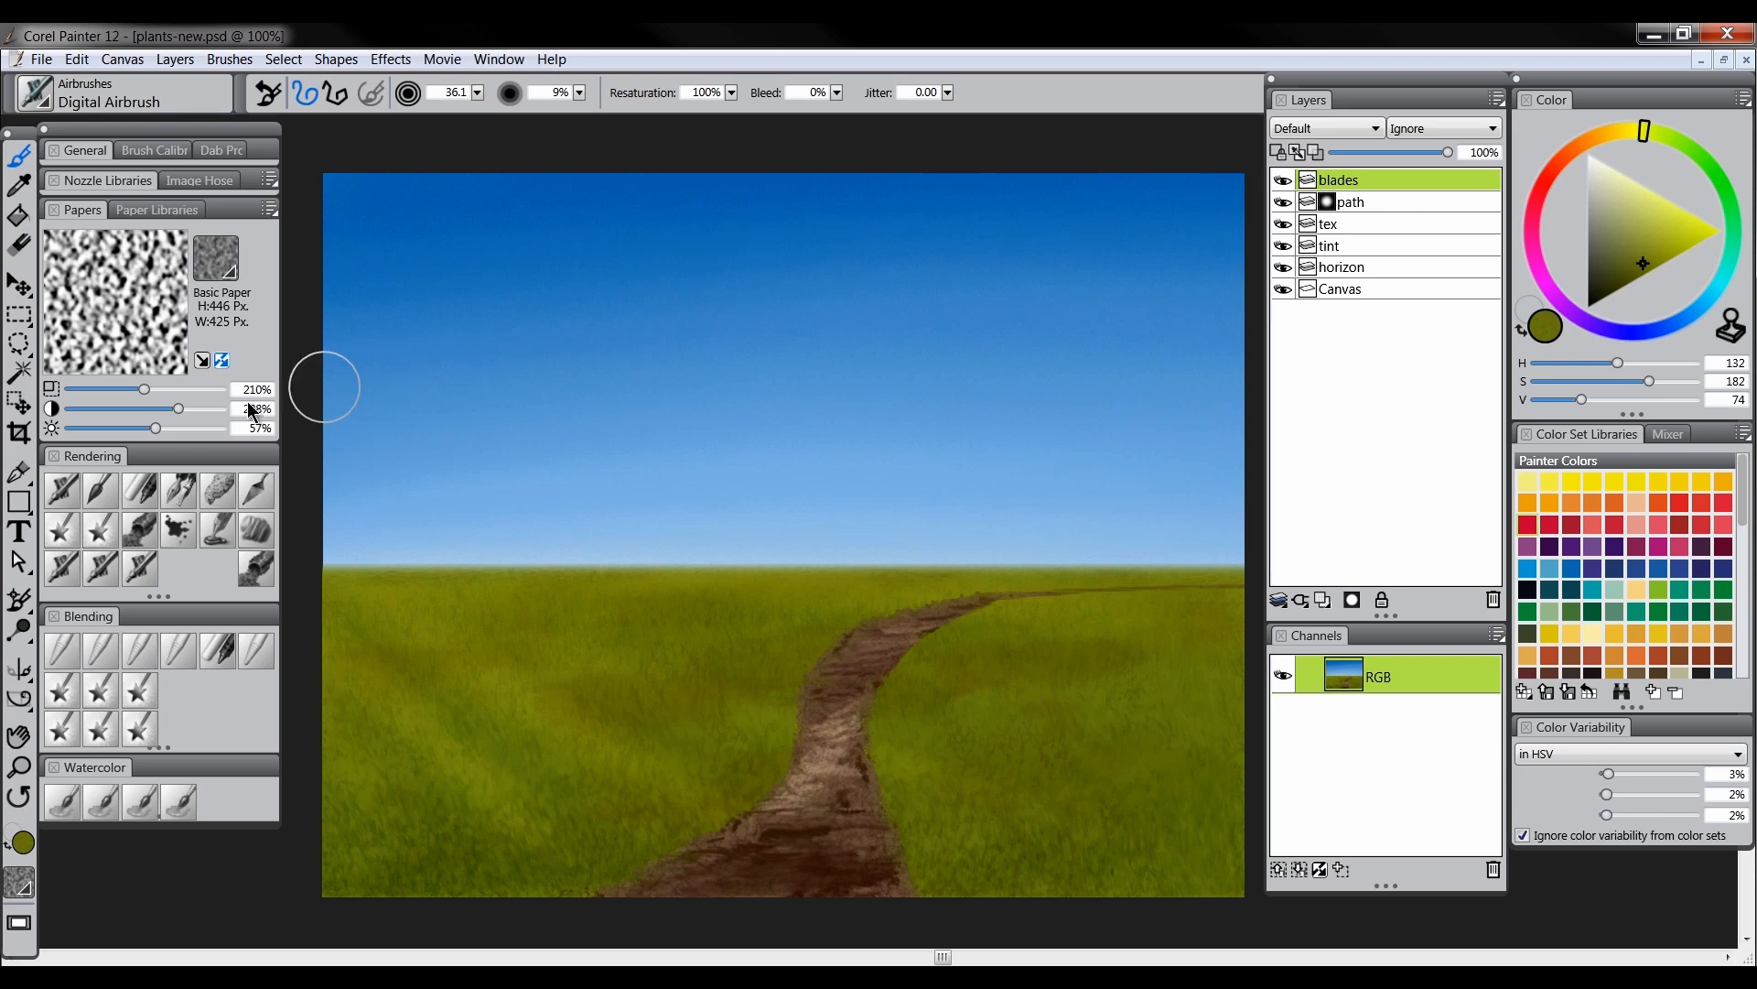
pyautogui.click(102, 491)
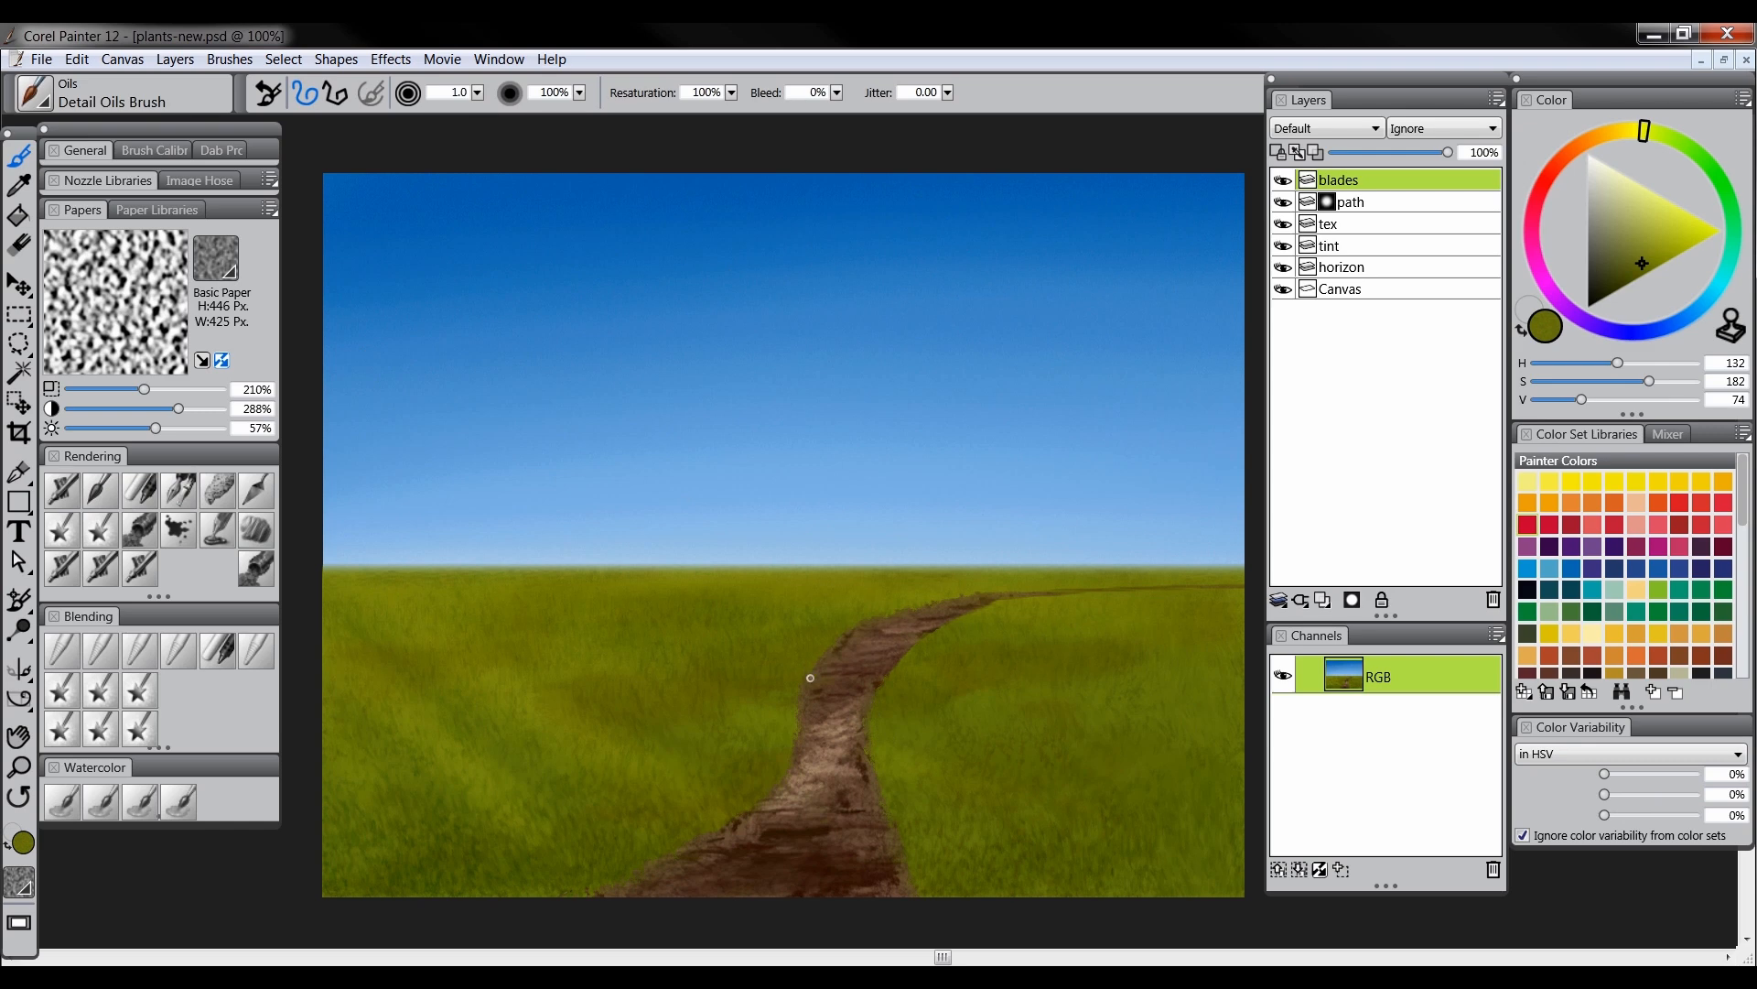
# Paint small olive green grass blades along the path's edges and on its foreground dirt
pyautogui.click(19, 766)
pyautogui.click(857, 687)
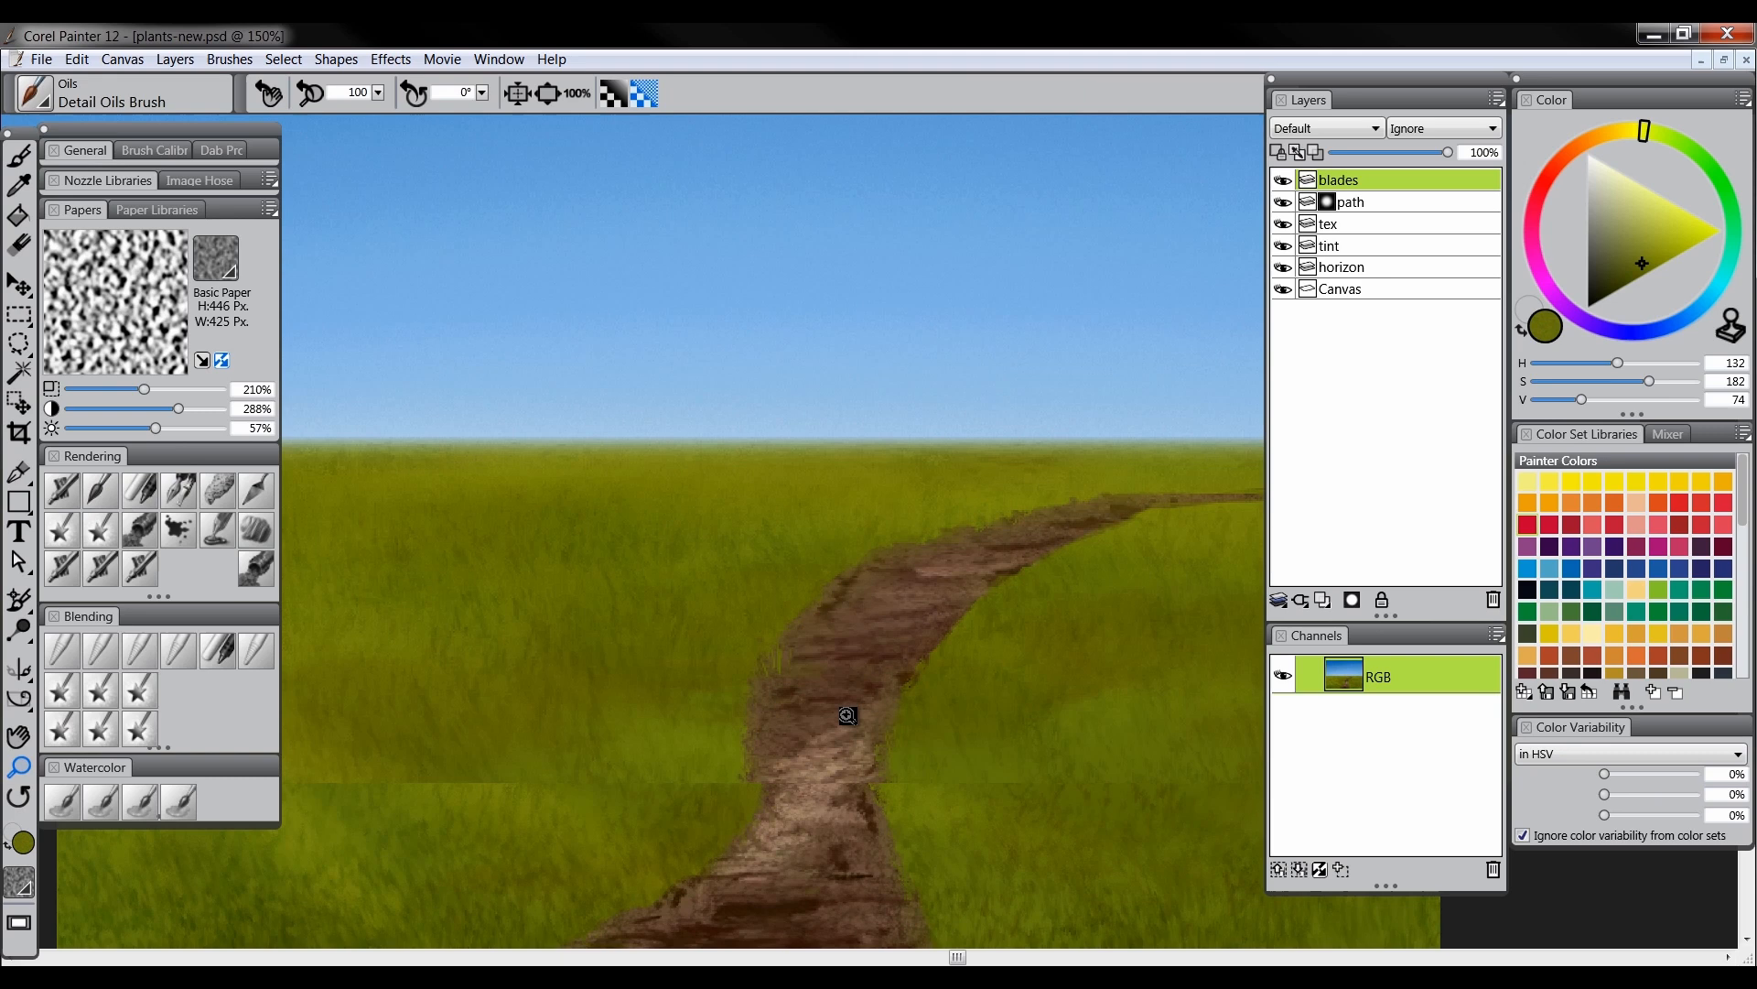
pyautogui.press('Tab')
pyautogui.click(851, 716)
pyautogui.moveTo(859, 718); pyautogui.dragTo(867, 592)
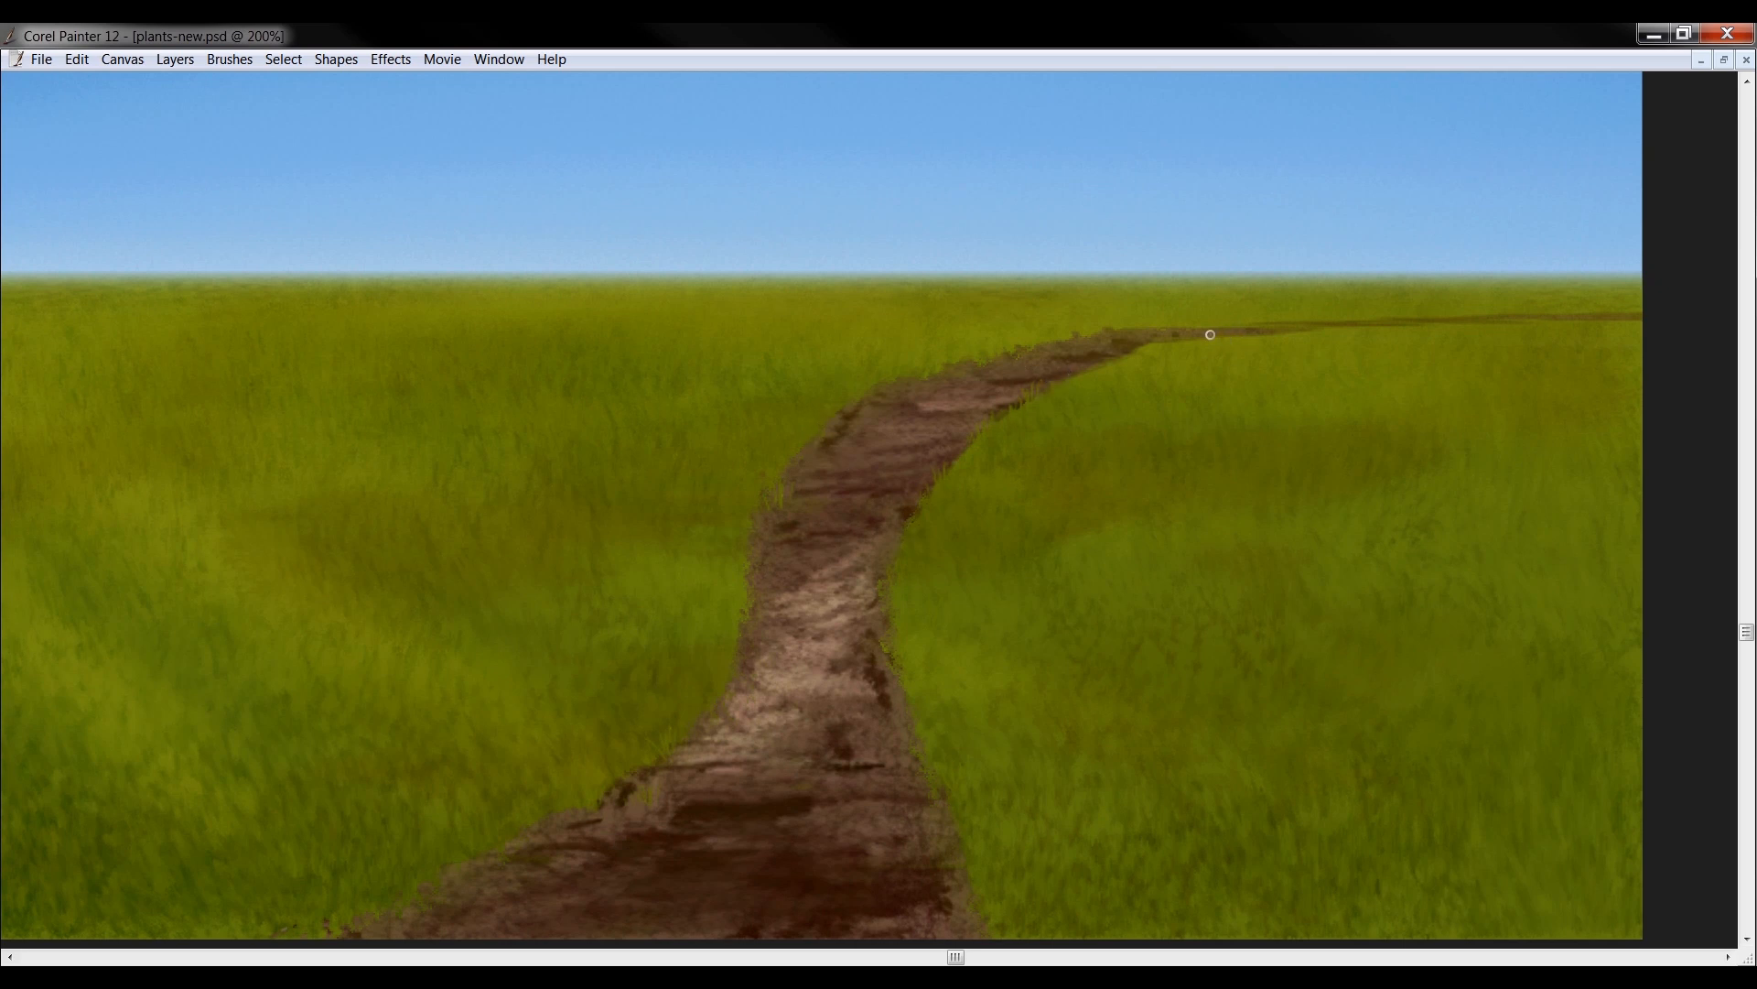
pyautogui.moveTo(847, 738); pyautogui.dragTo(1083, 515)
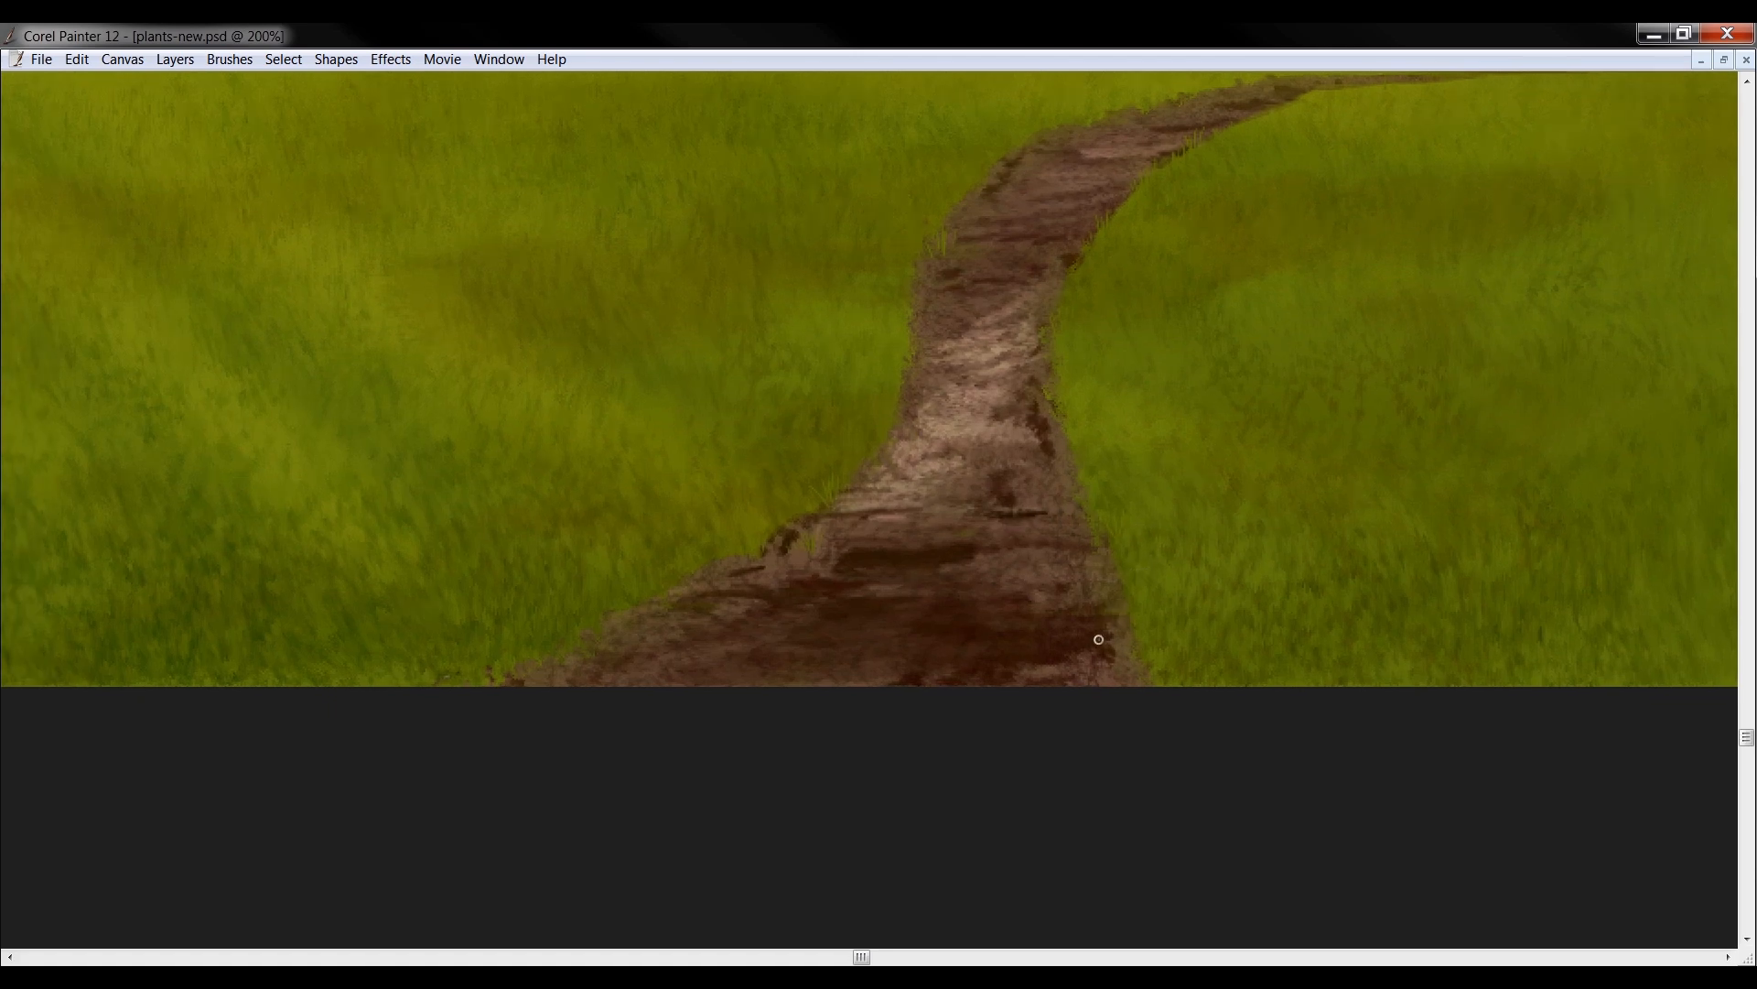
pyautogui.moveTo(1092, 654); pyautogui.dragTo(1105, 626)
pyautogui.moveTo(690, 649); pyautogui.dragTo(702, 629)
pyautogui.moveTo(824, 621); pyautogui.dragTo(827, 608)
pyautogui.moveTo(969, 360); pyautogui.dragTo(969, 518)
# Lighten the green to S 168, V 97 and paint grass tufts beside the path and across the foreground field on both sides
pyautogui.press('Tab')
pyautogui.click(1655, 251)
pyautogui.press('Tab')
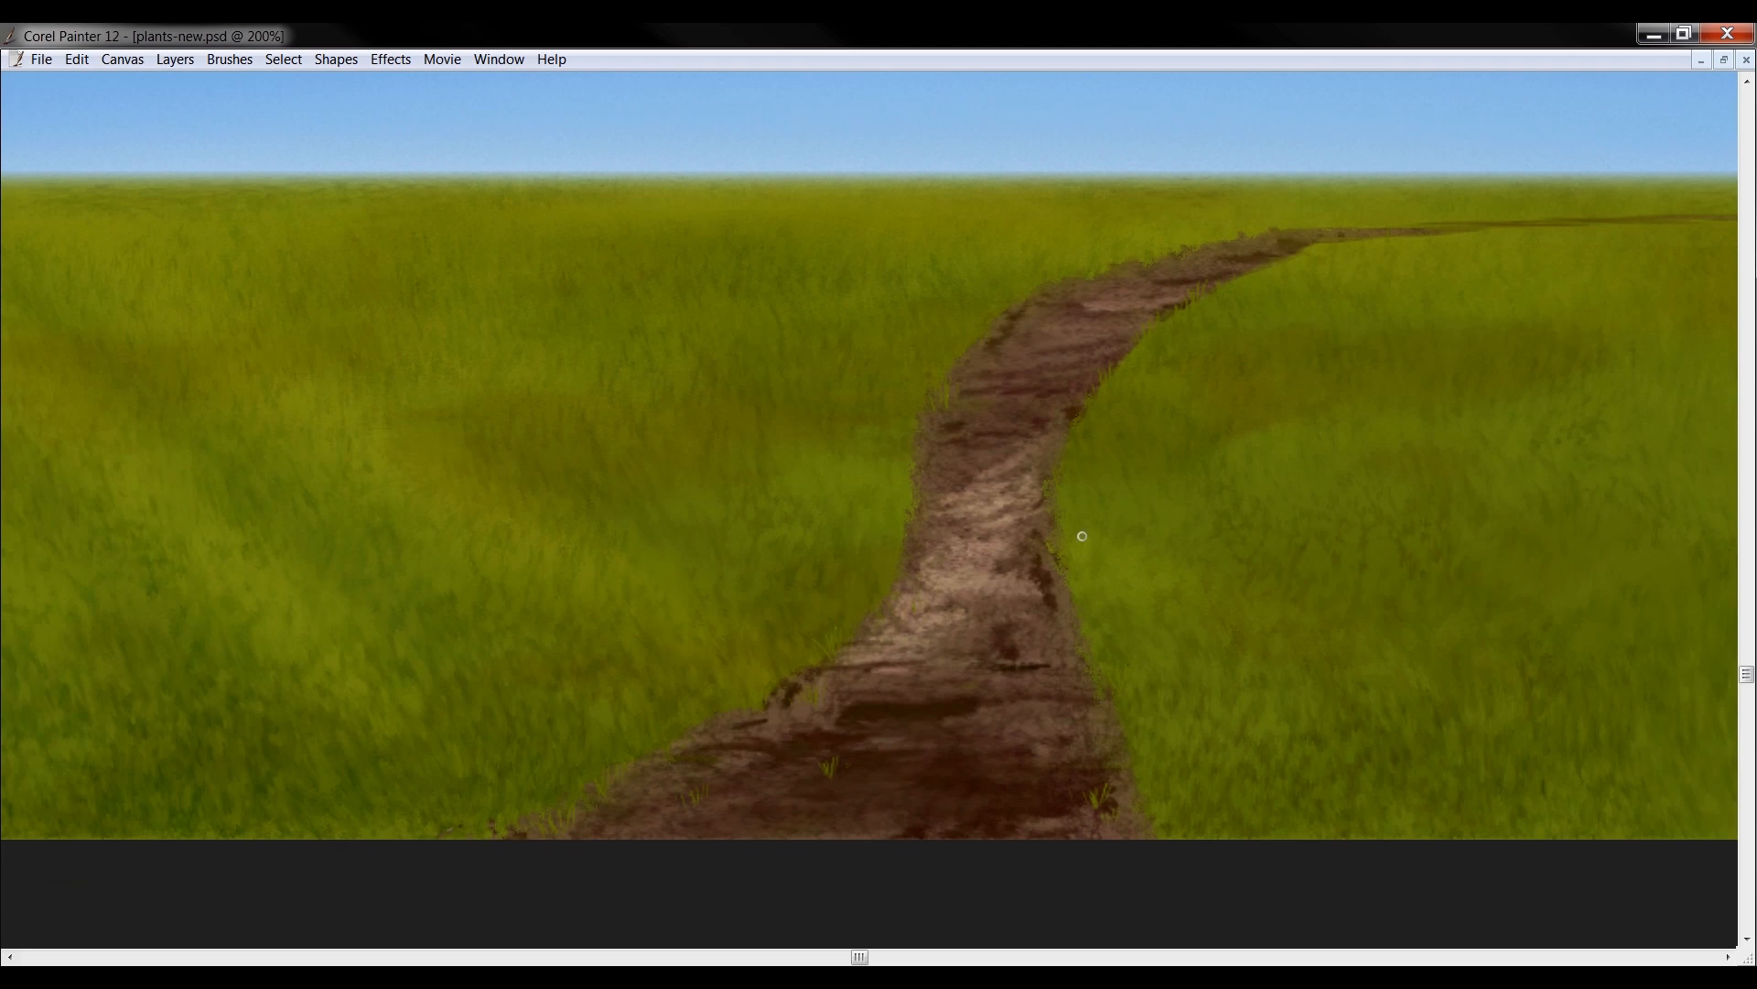
pyautogui.moveTo(1073, 534); pyautogui.dragTo(1080, 556)
pyautogui.moveTo(1088, 554); pyautogui.dragTo(1101, 531)
pyautogui.moveTo(735, 679)
pyautogui.mouseDown()
pyautogui.moveTo(747, 643)
pyautogui.moveTo(768, 646)
pyautogui.mouseUp()
pyautogui.moveTo(1167, 780); pyautogui.dragTo(1178, 747)
pyautogui.moveTo(481, 748)
pyautogui.mouseDown()
pyautogui.moveTo(726, 690)
pyautogui.moveTo(804, 600)
pyautogui.mouseUp()
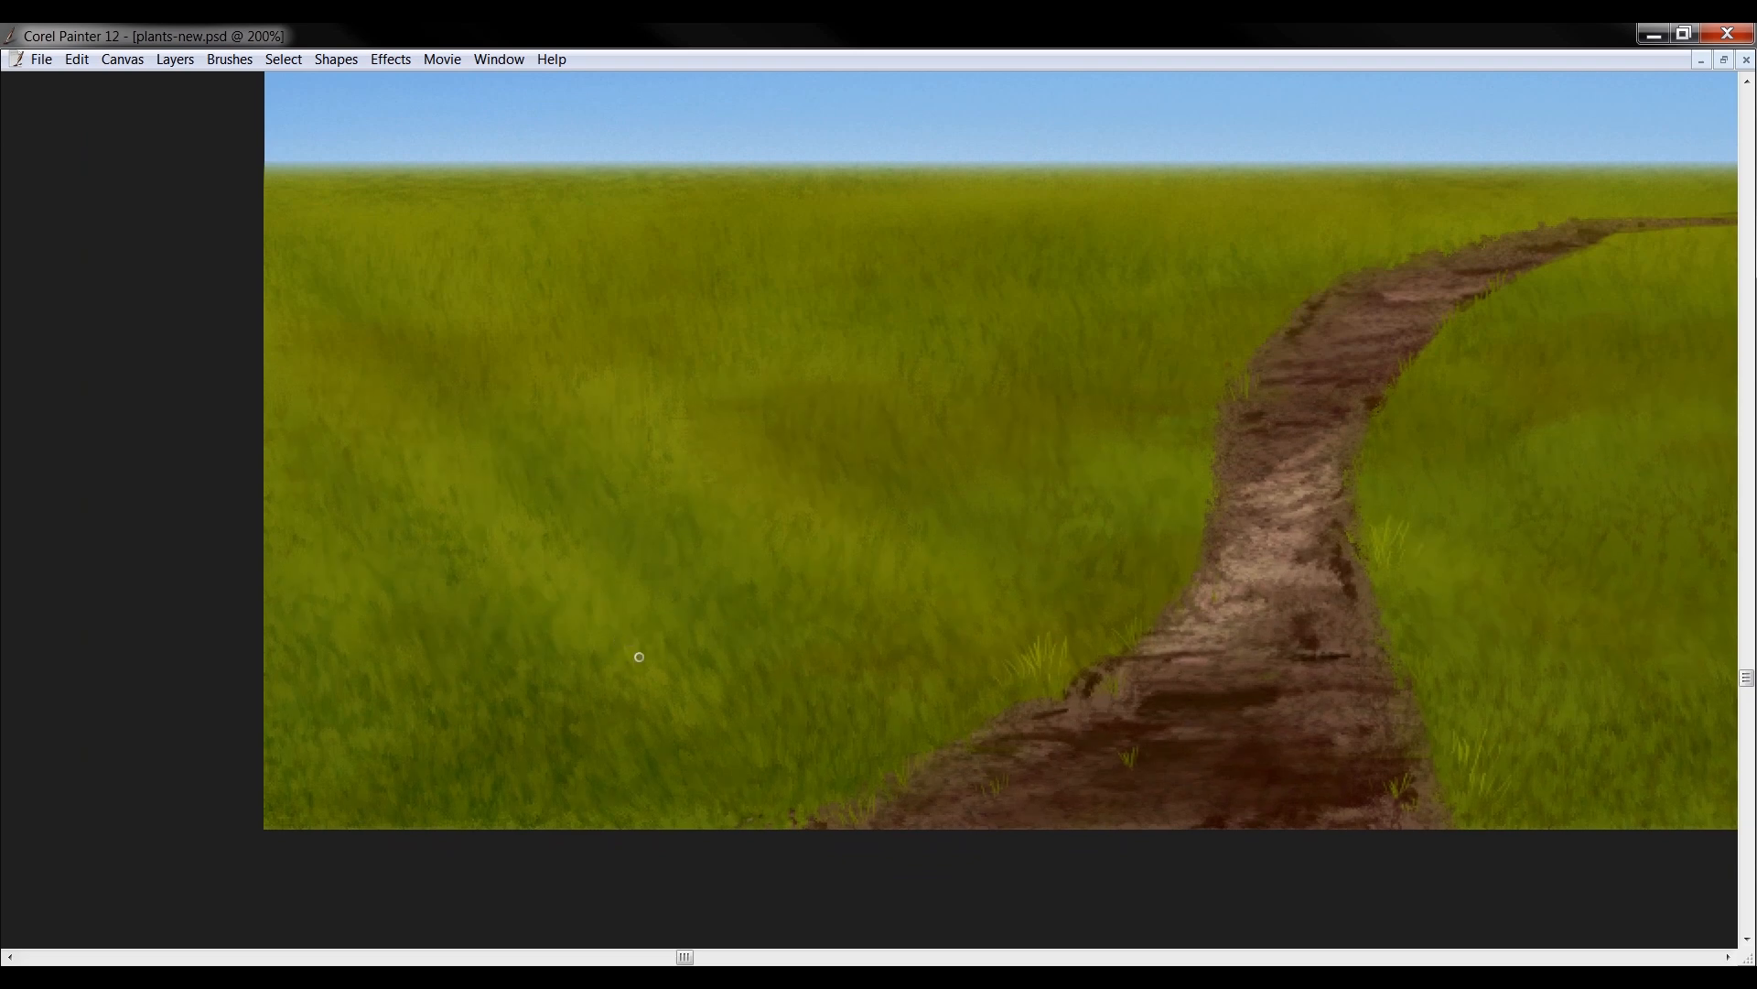
pyautogui.moveTo(1280, 645)
pyautogui.mouseDown()
pyautogui.moveTo(961, 653)
pyautogui.moveTo(717, 632)
pyautogui.mouseUp()
pyautogui.moveTo(1386, 742); pyautogui.dragTo(1392, 715)
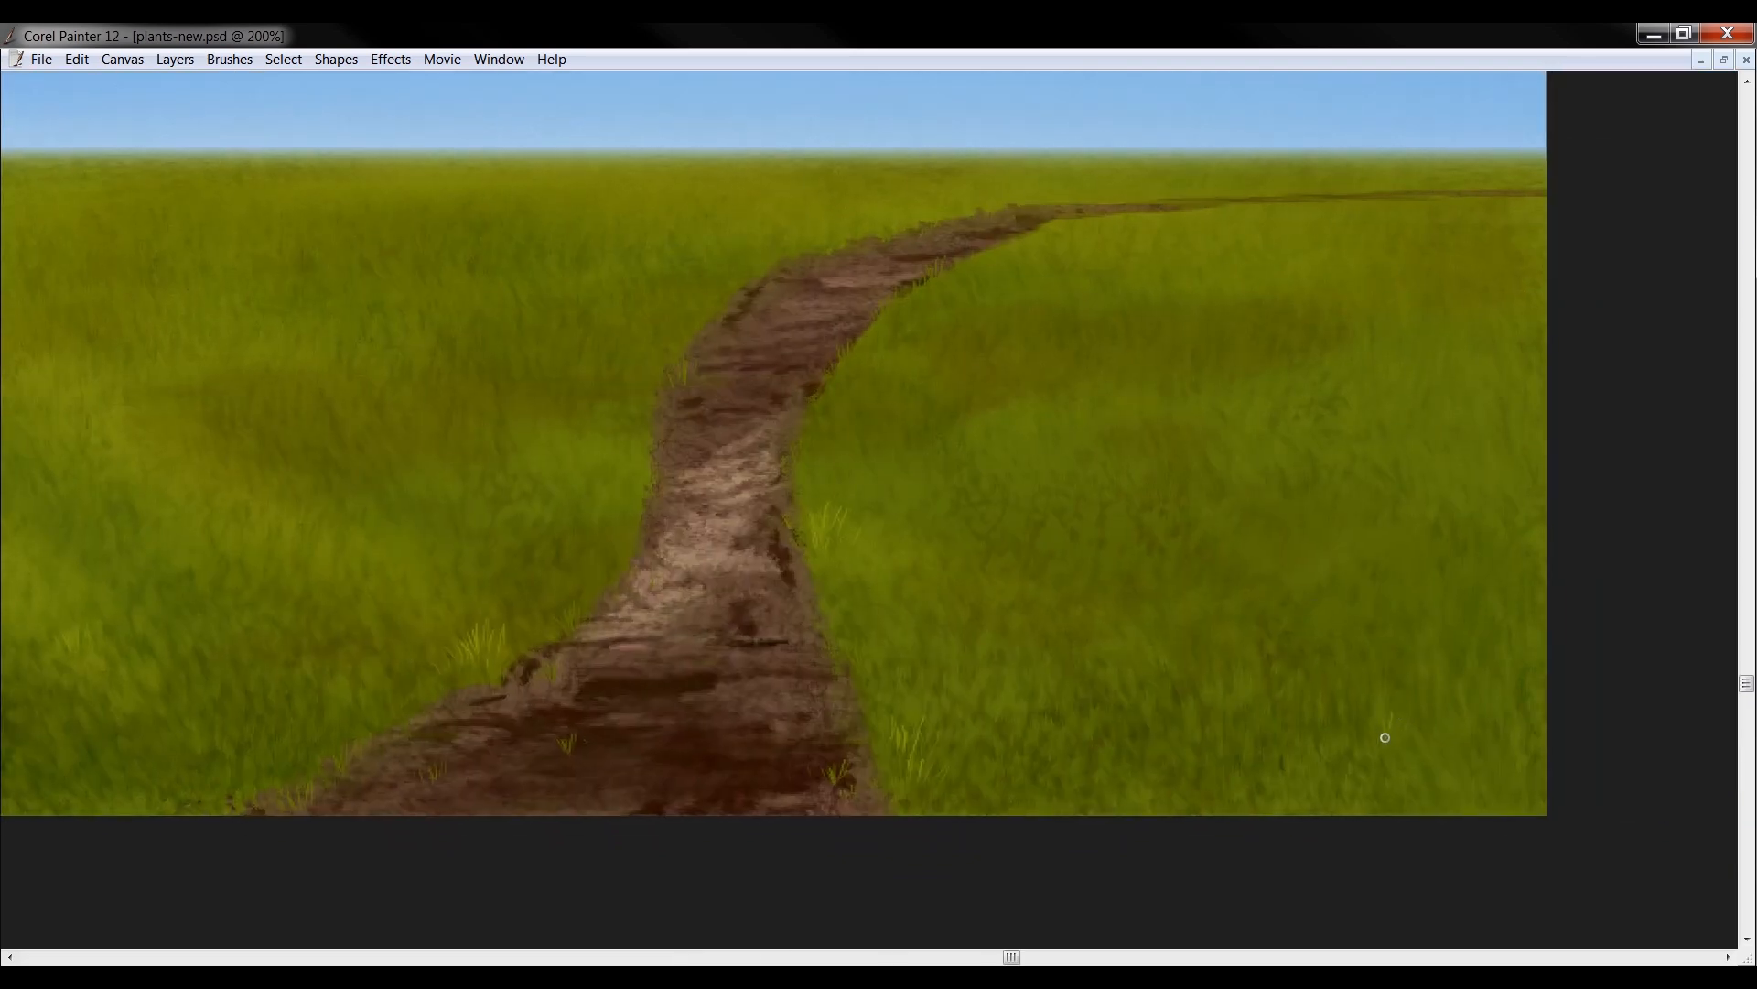
pyautogui.moveTo(799, 625); pyautogui.dragTo(1073, 677)
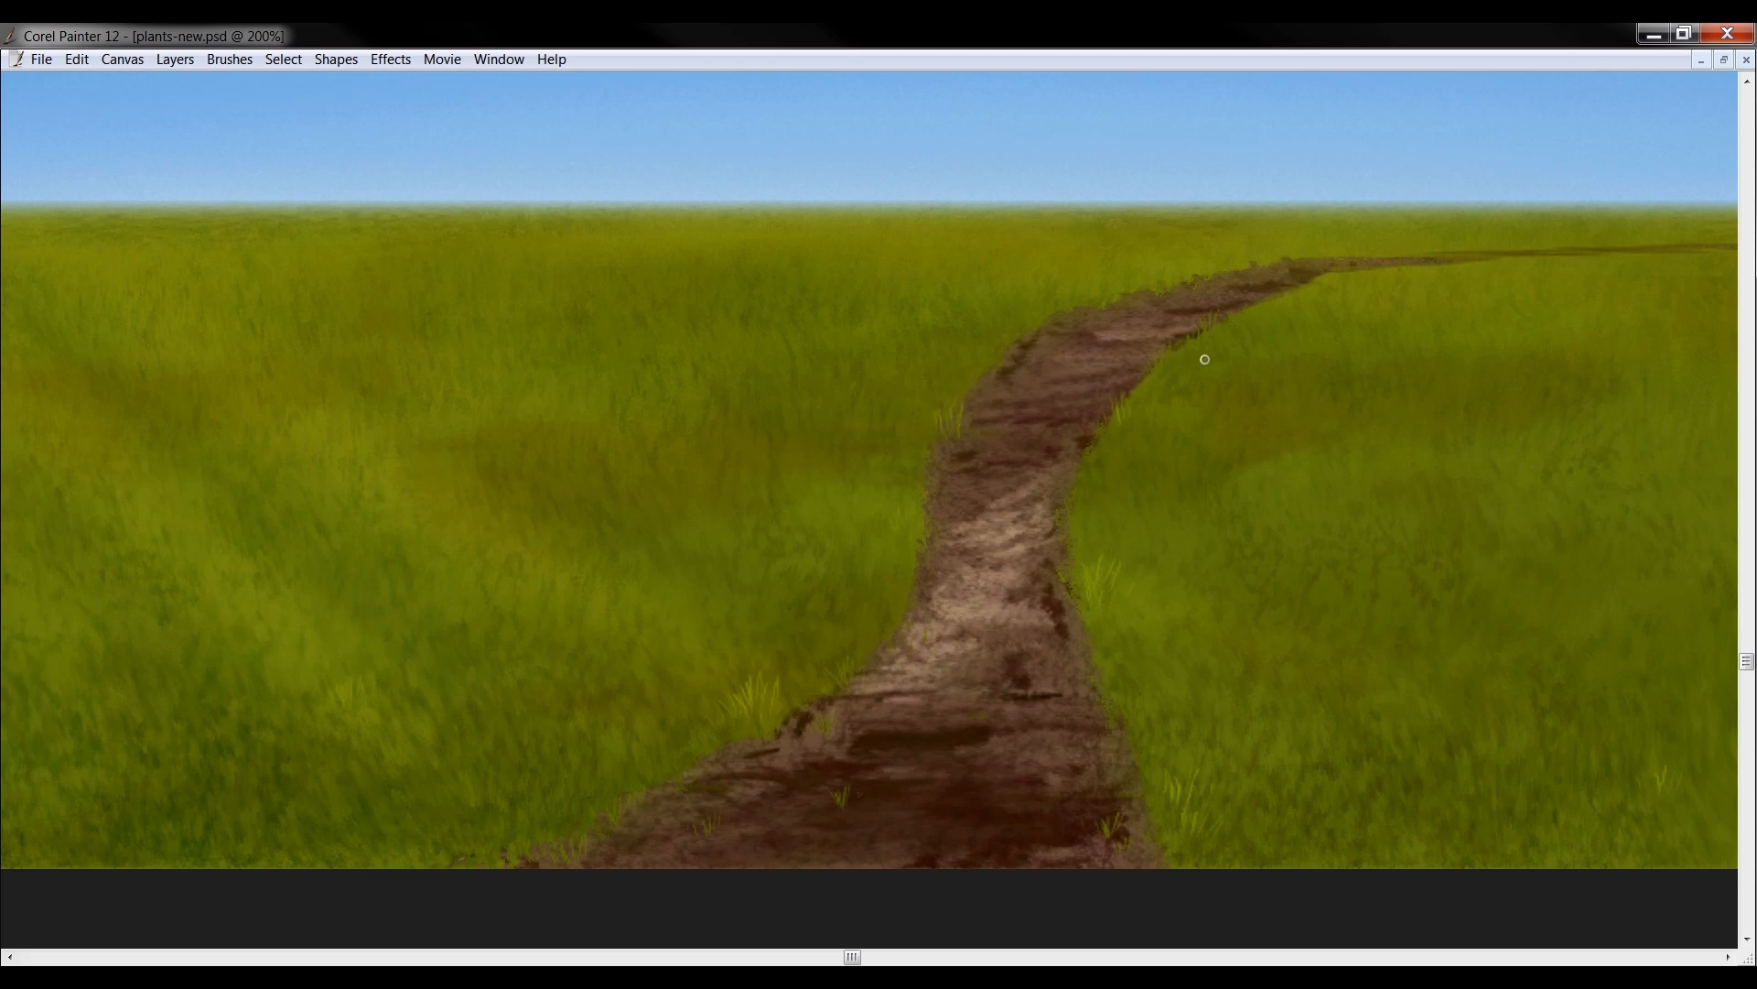
# Add a new layer named fg-grass above the blades layer
pyautogui.press('Tab')
pyautogui.press('m')
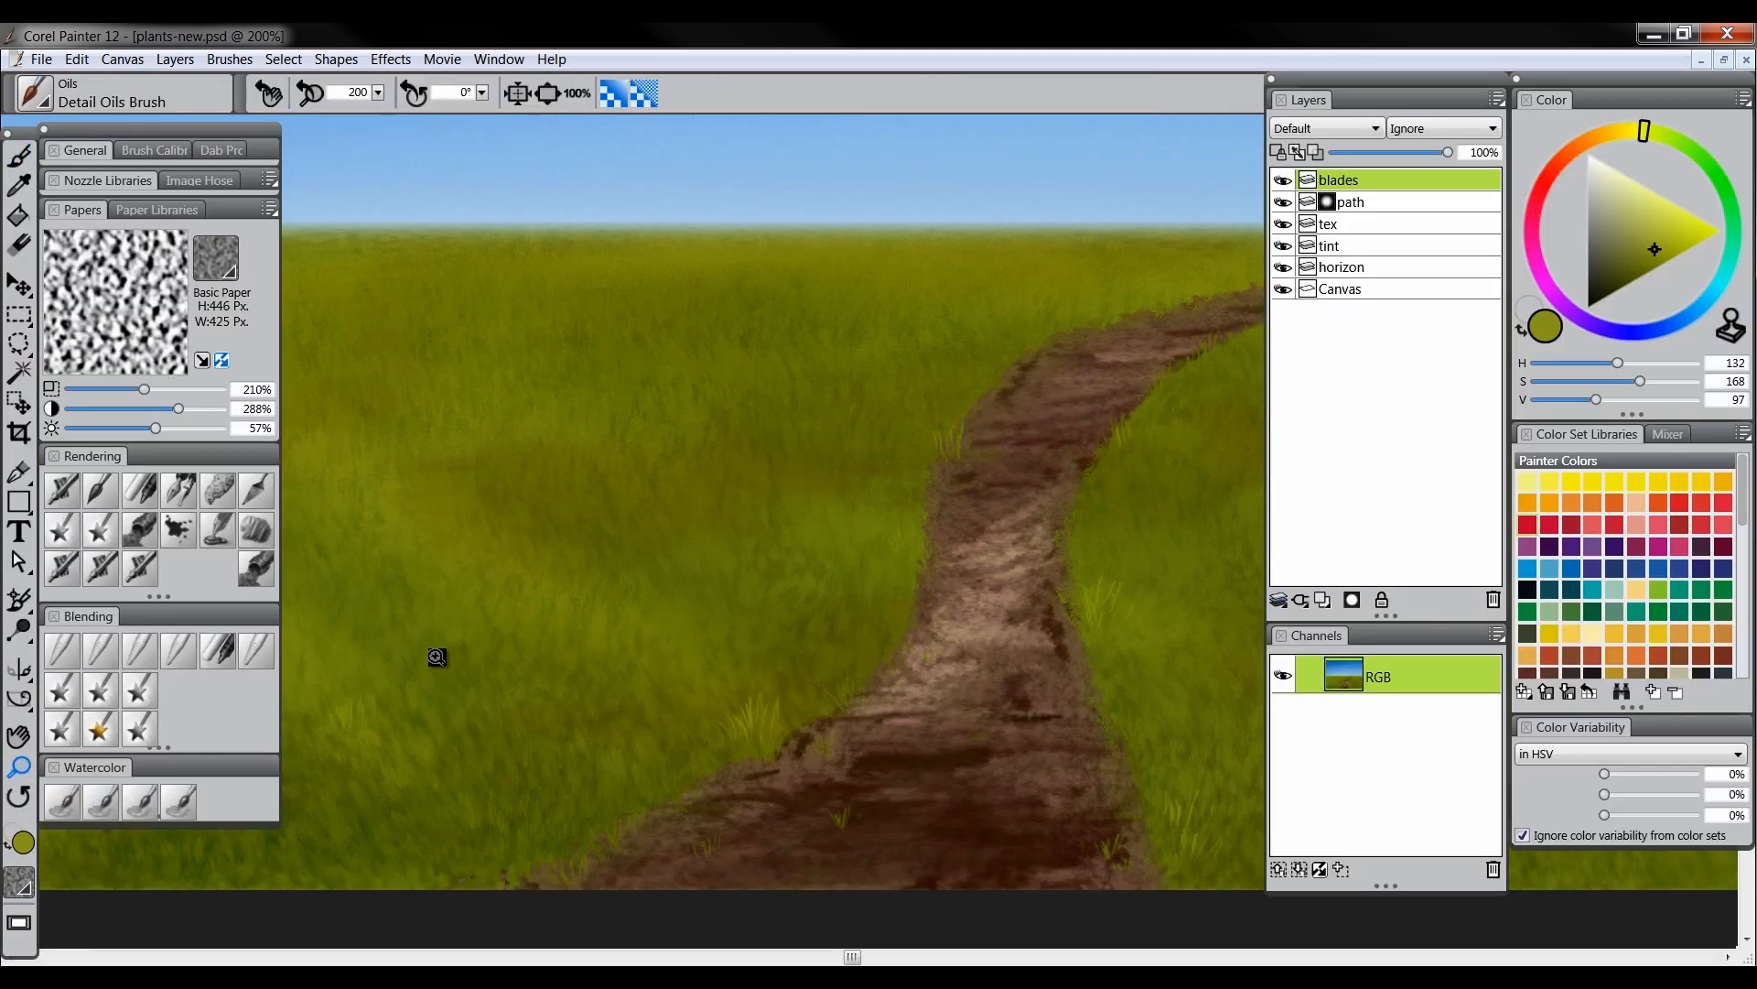
pyautogui.keyDown('alt'); pyautogui.click(1008, 643); pyautogui.keyUp('alt')
pyautogui.keyDown('alt'); pyautogui.click(1017, 645); pyautogui.keyUp('alt')
pyautogui.moveTo(969, 699); pyautogui.dragTo(883, 745)
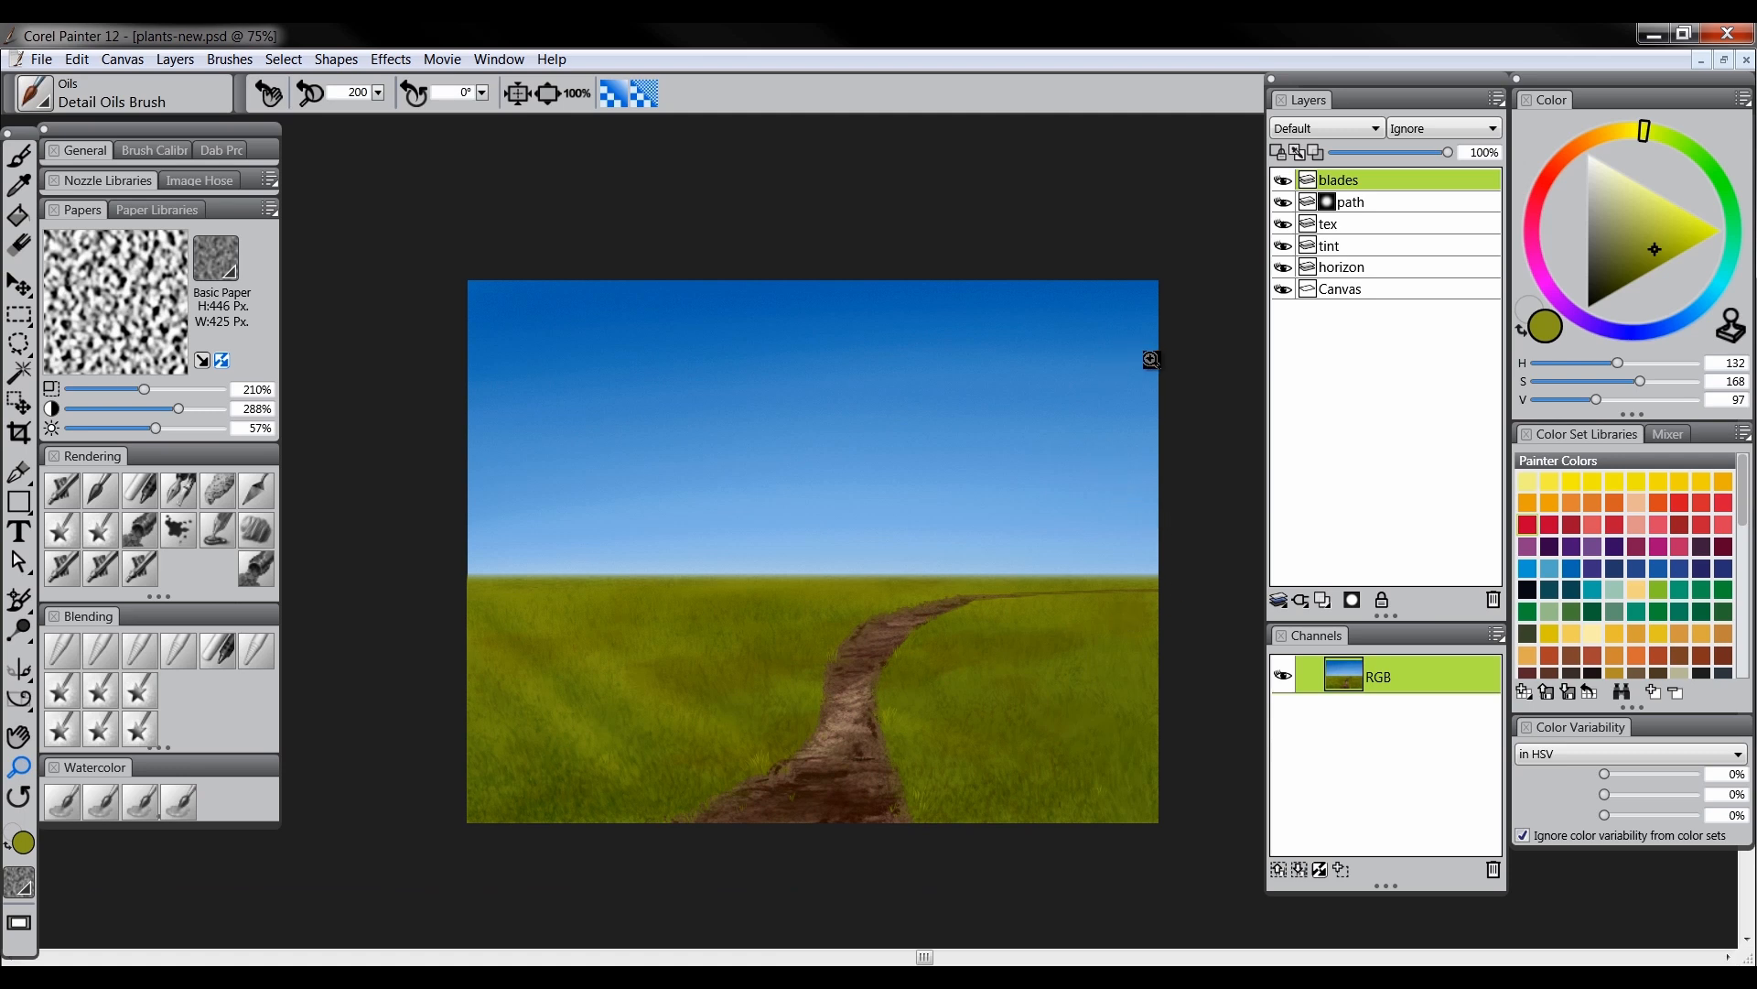
pyautogui.click(1324, 600)
pyautogui.doubleClick(1350, 181)
pyautogui.write('fg-grass')
pyautogui.press('Return')
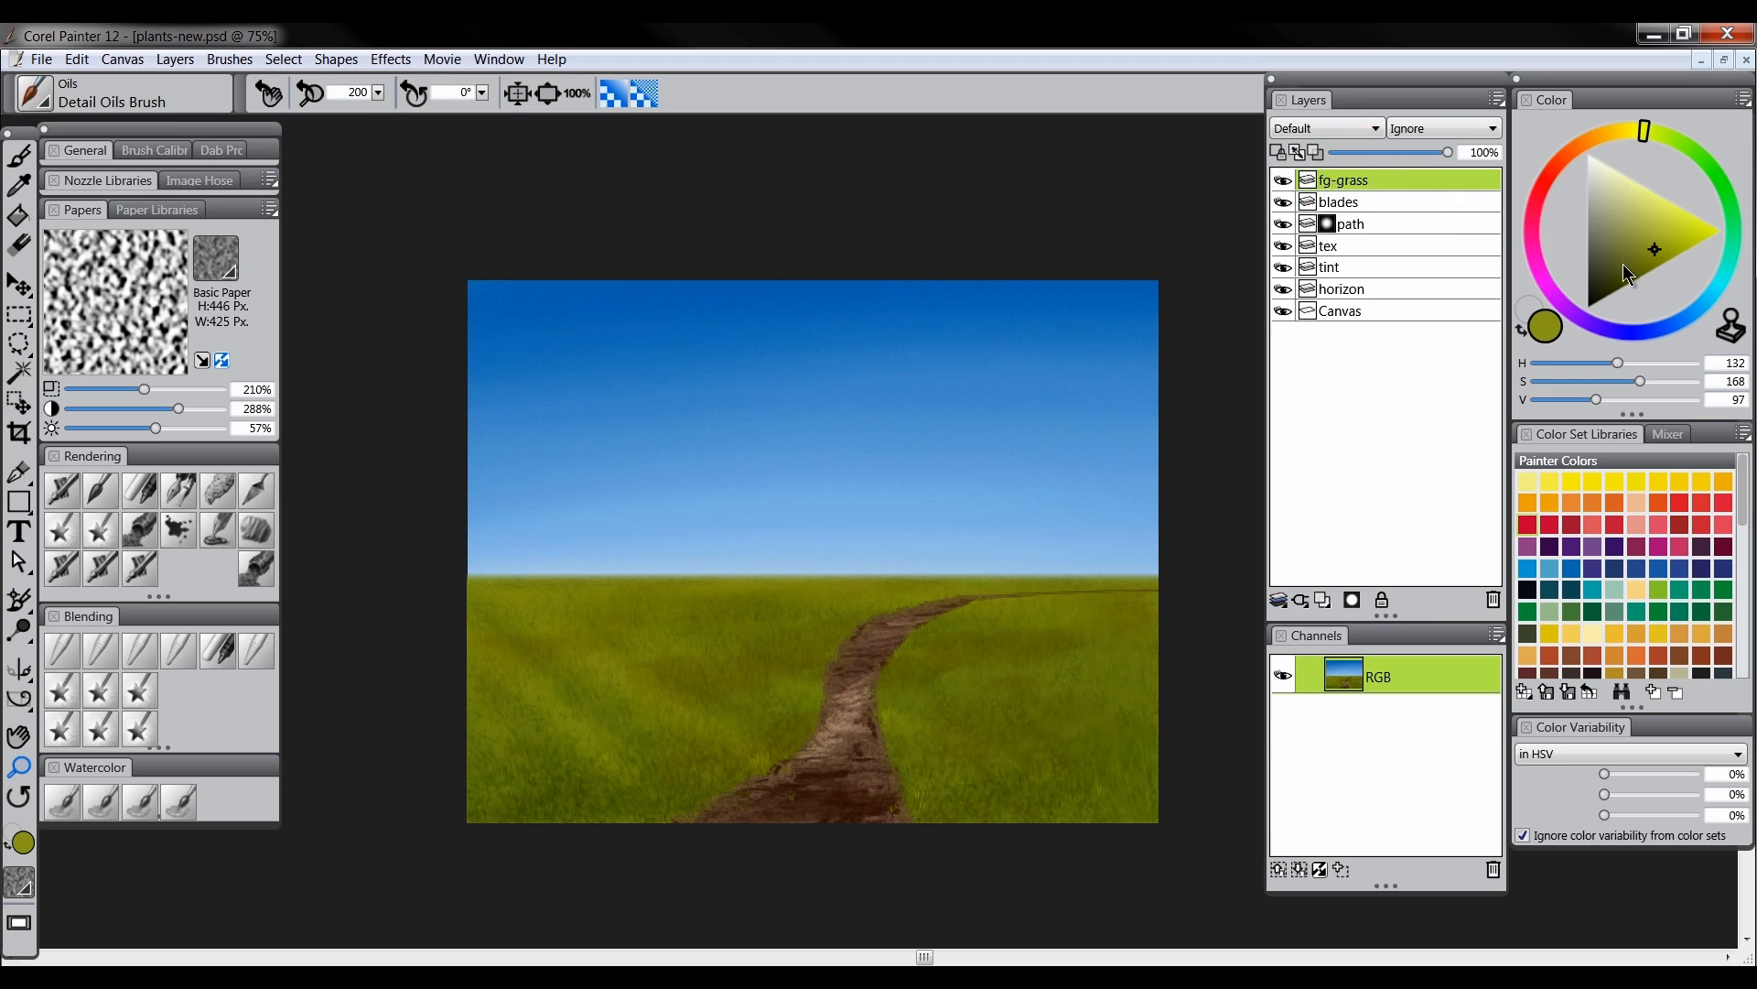
# Set the colour to dark olive (H 133, S 255, V 50) with 4%, 3% and 2% colour variability, and choose the Custom Scratchboard pen
pyautogui.moveTo(1641, 270); pyautogui.dragTo(1641, 277)
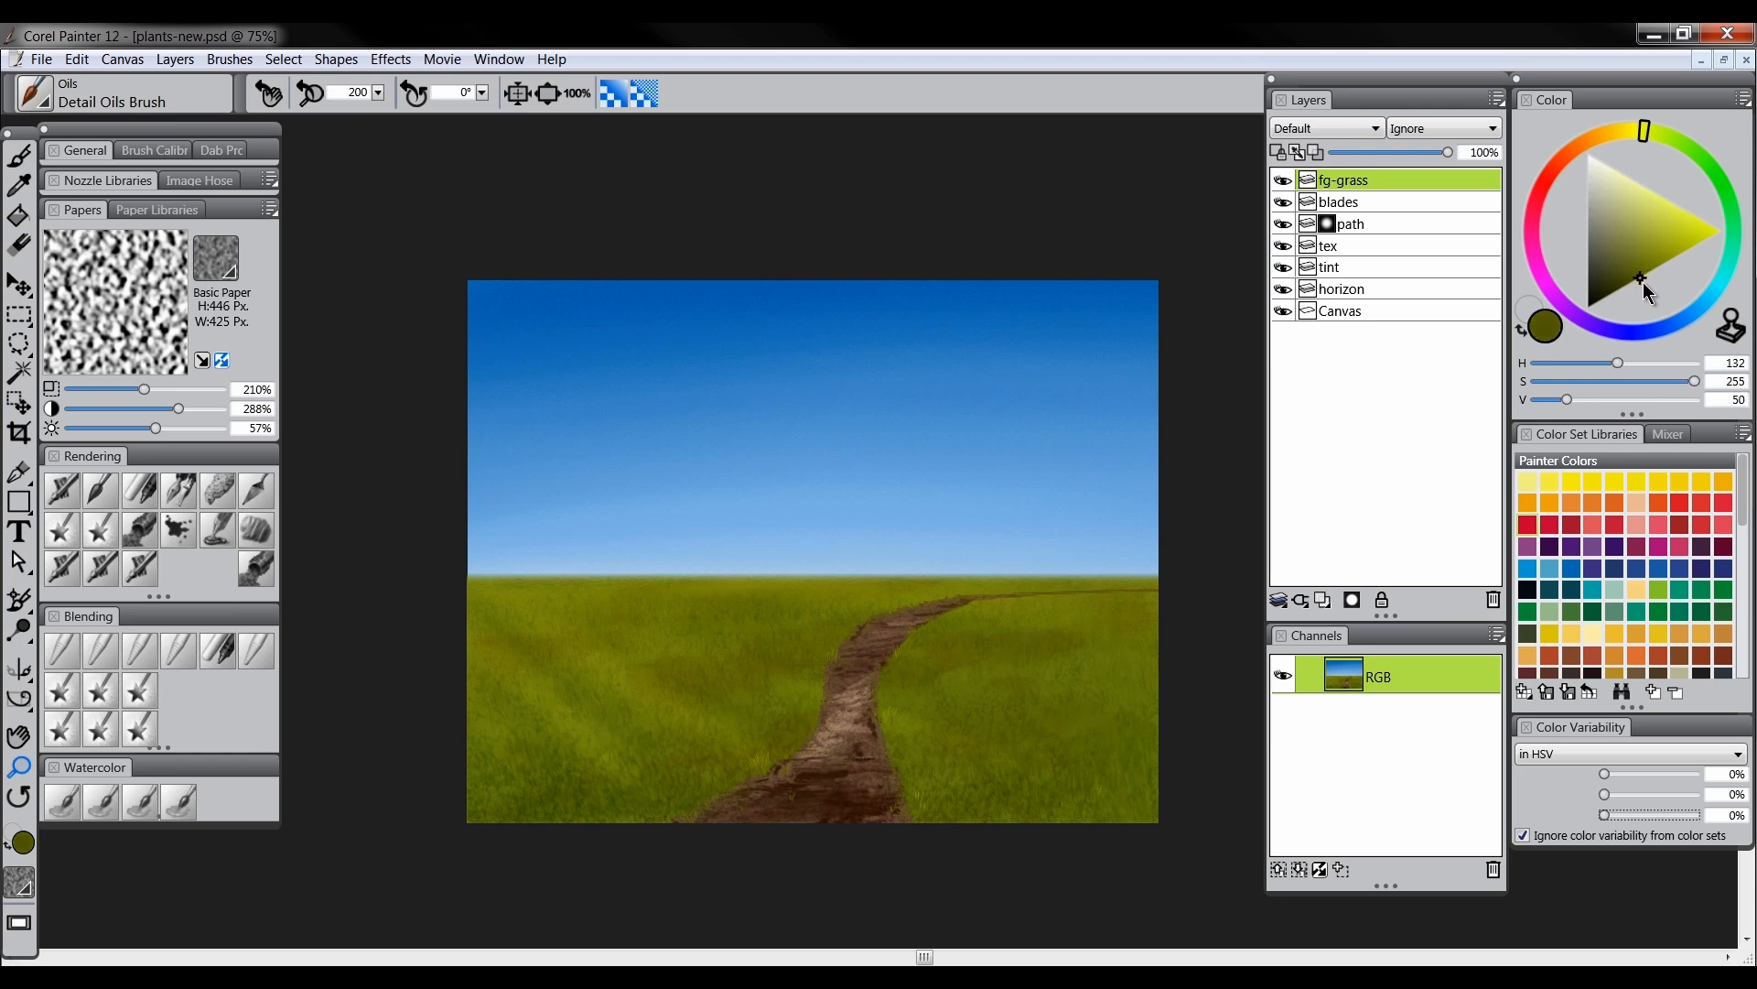
pyautogui.click(1648, 132)
pyautogui.click(182, 490)
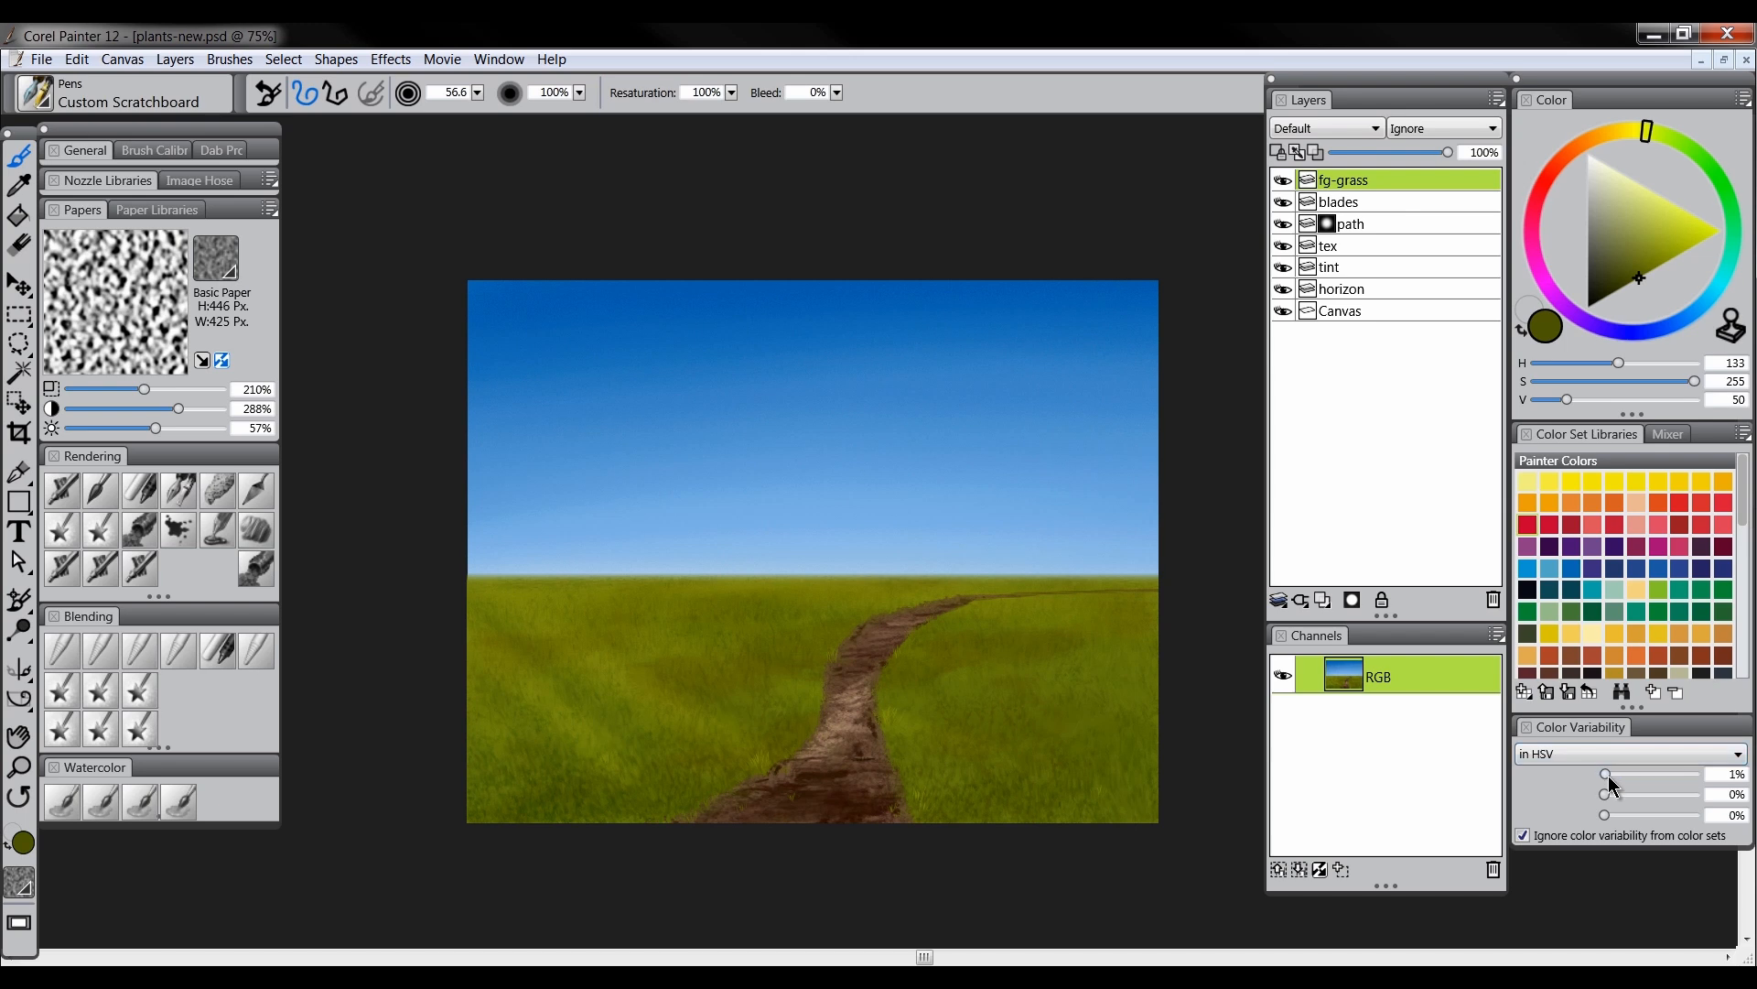
pyautogui.moveTo(1608, 776); pyautogui.dragTo(1609, 816)
pyautogui.click(18, 766)
pyautogui.click(592, 736)
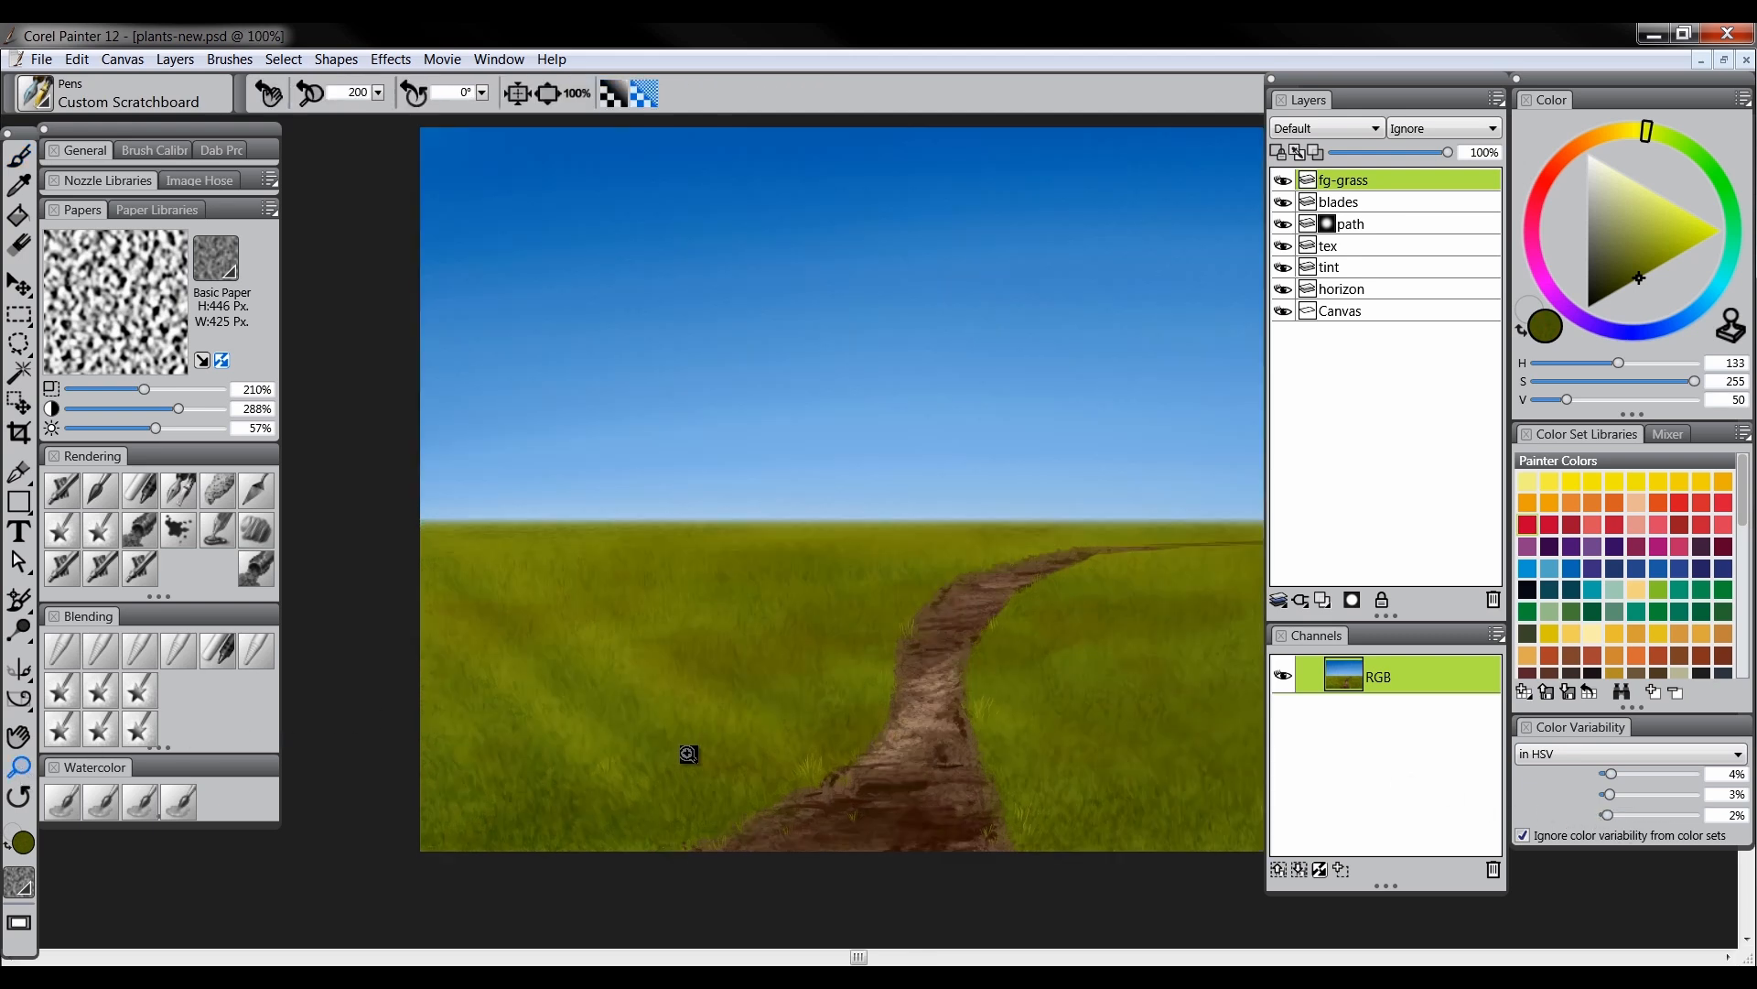
pyautogui.moveTo(578, 778); pyautogui.dragTo(668, 757)
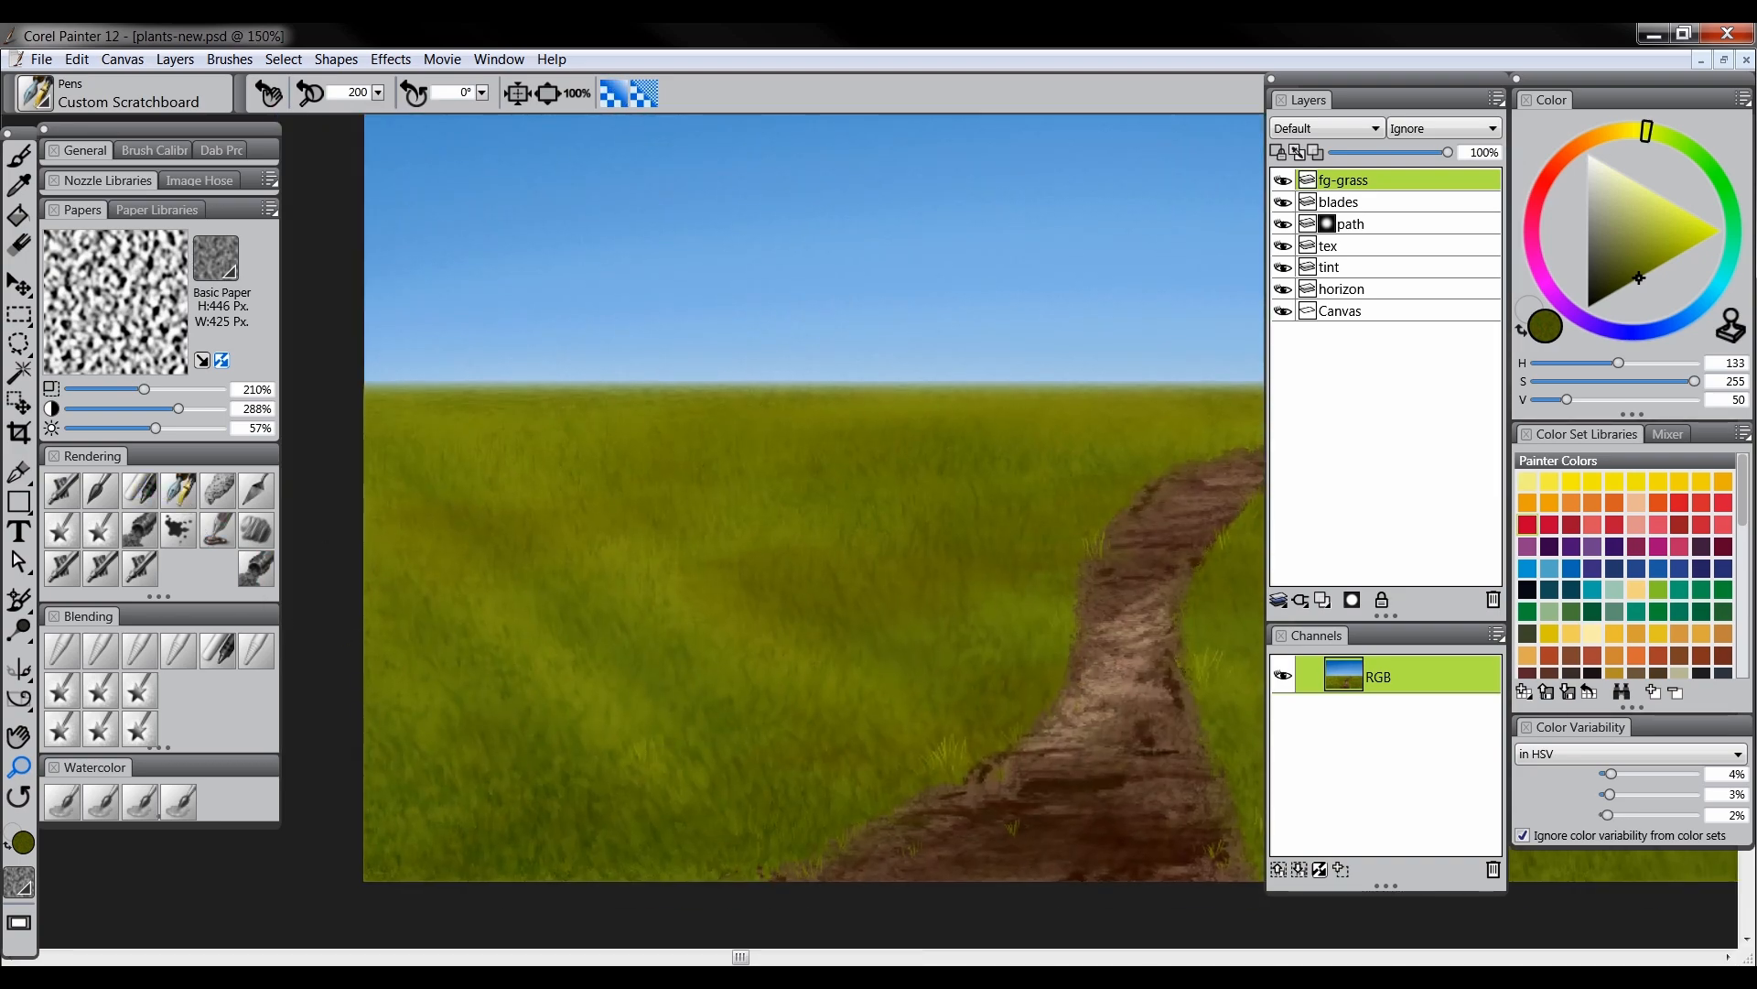
pyautogui.press('b')
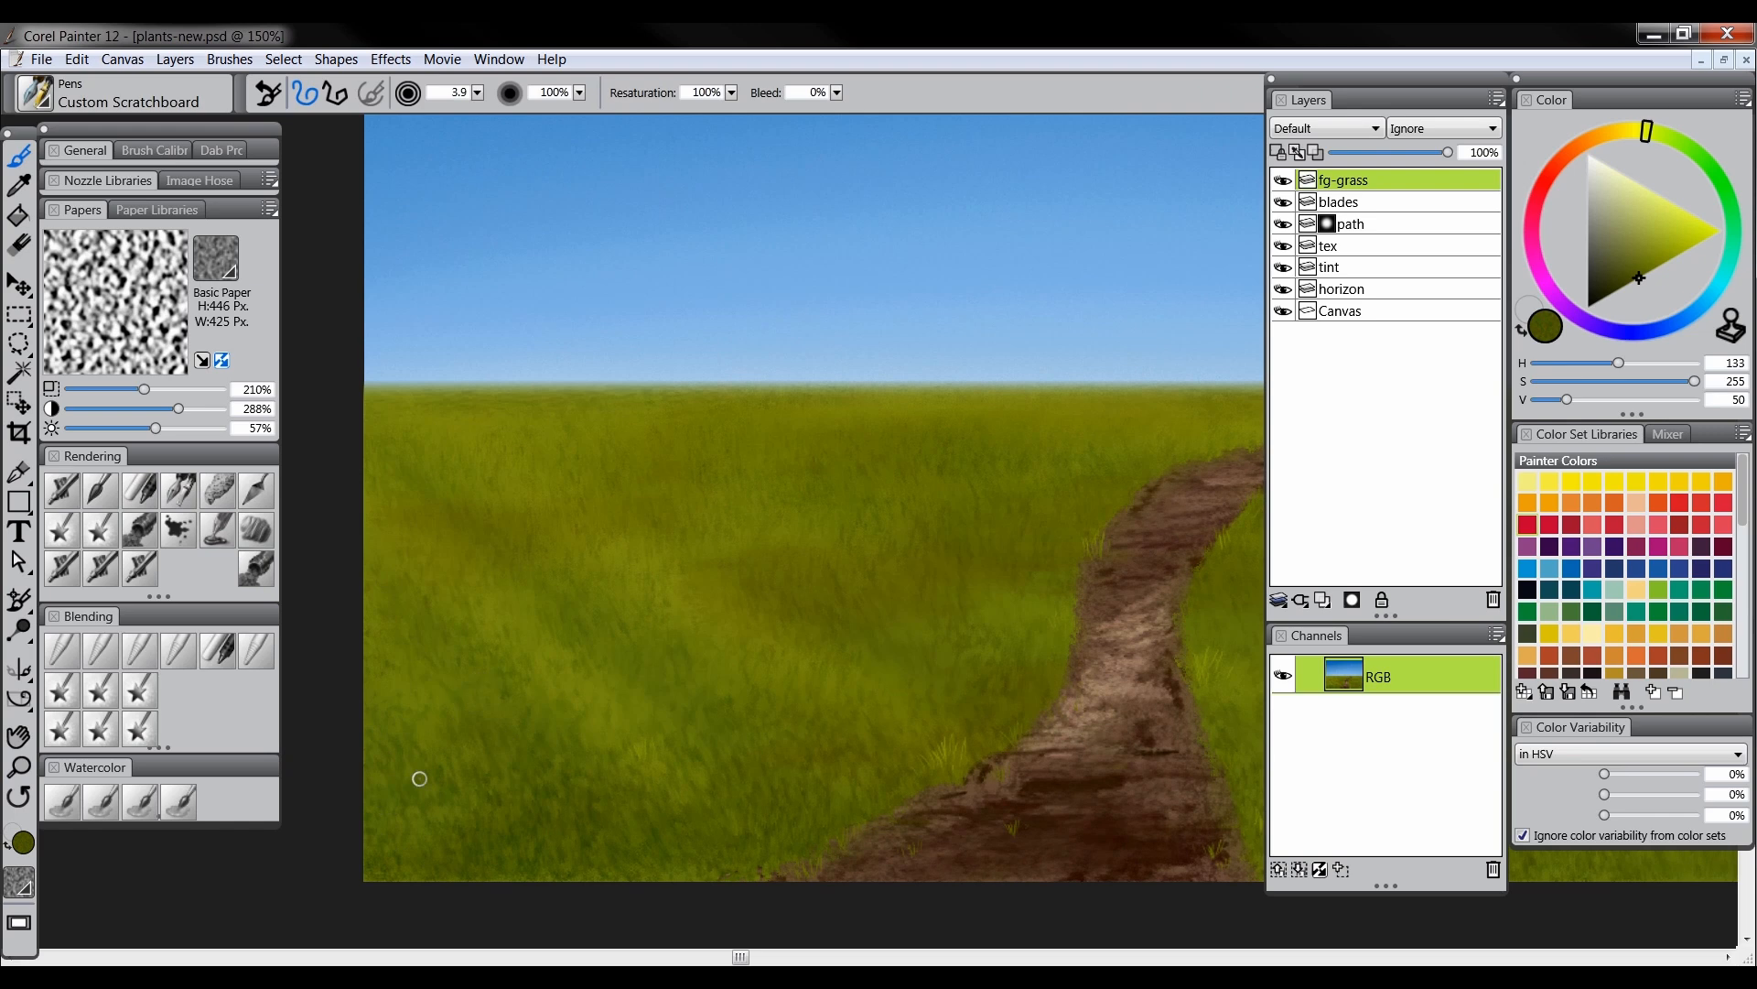
# Try single grass blades at the canvas's lower-left corner and darken the green to S 214, V 38
pyautogui.moveTo(367, 851); pyautogui.dragTo(438, 704)
pyautogui.hotkey('ctrl', 'z')
pyautogui.moveTo(367, 852); pyautogui.dragTo(419, 706)
pyautogui.click(1623, 285)
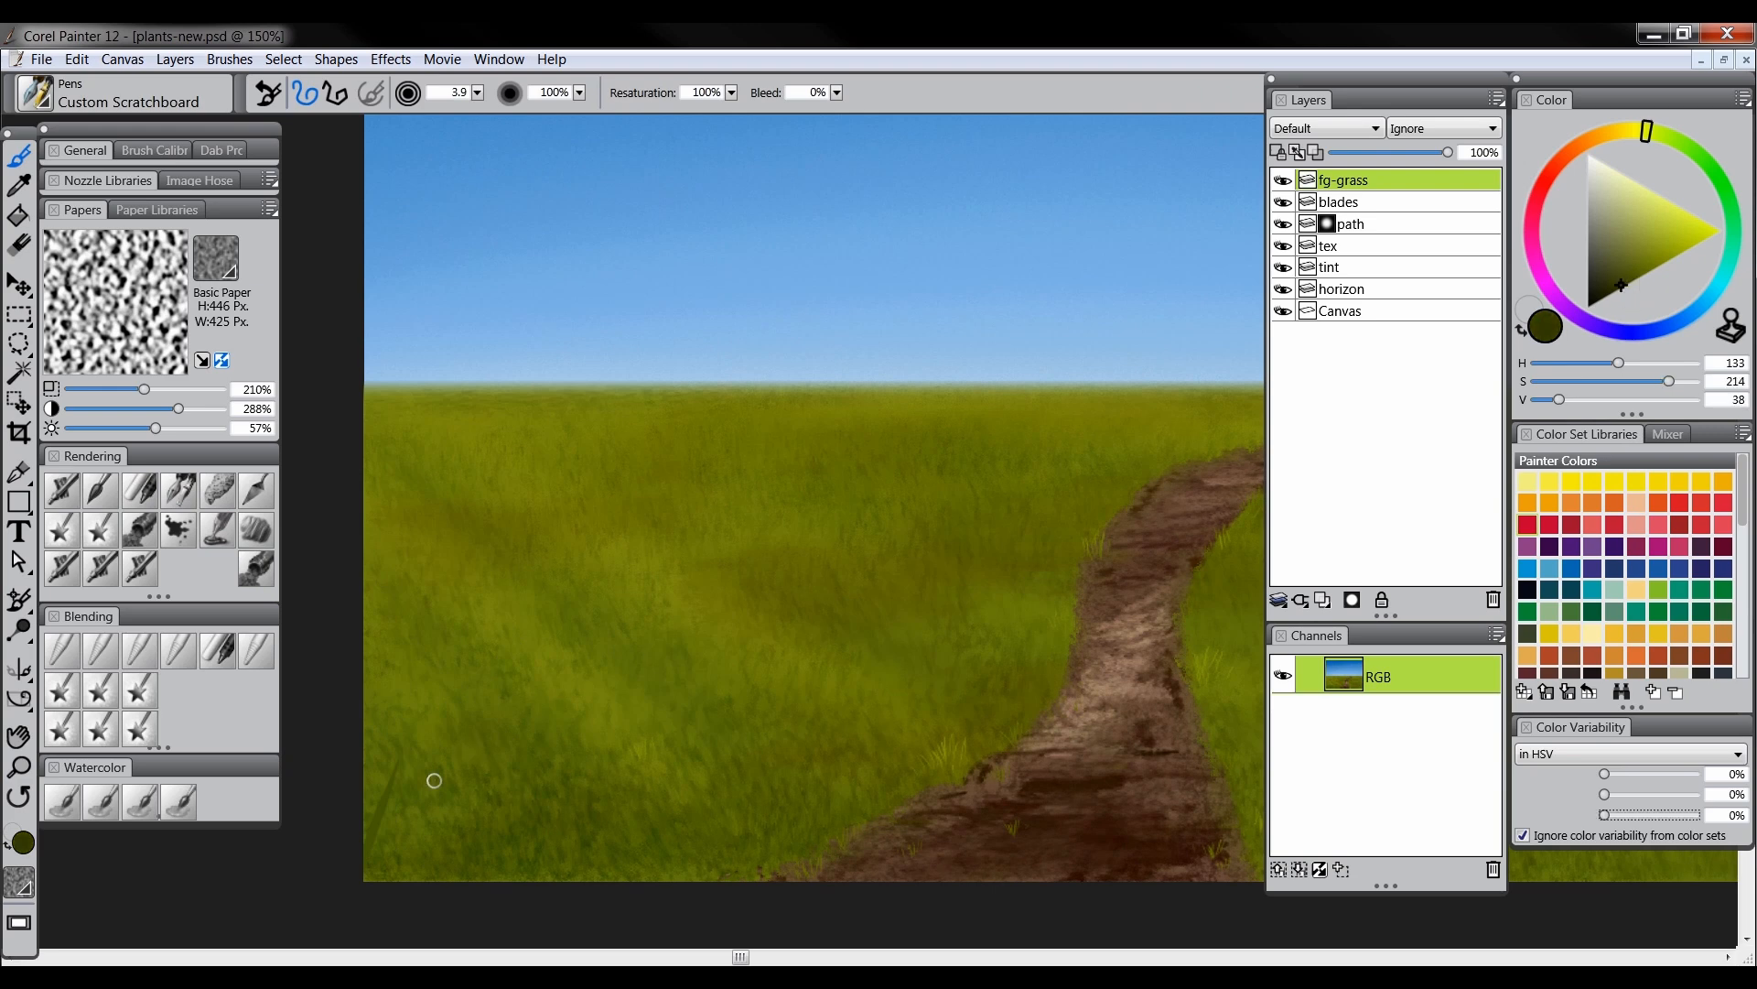
pyautogui.moveTo(367, 851); pyautogui.dragTo(430, 708)
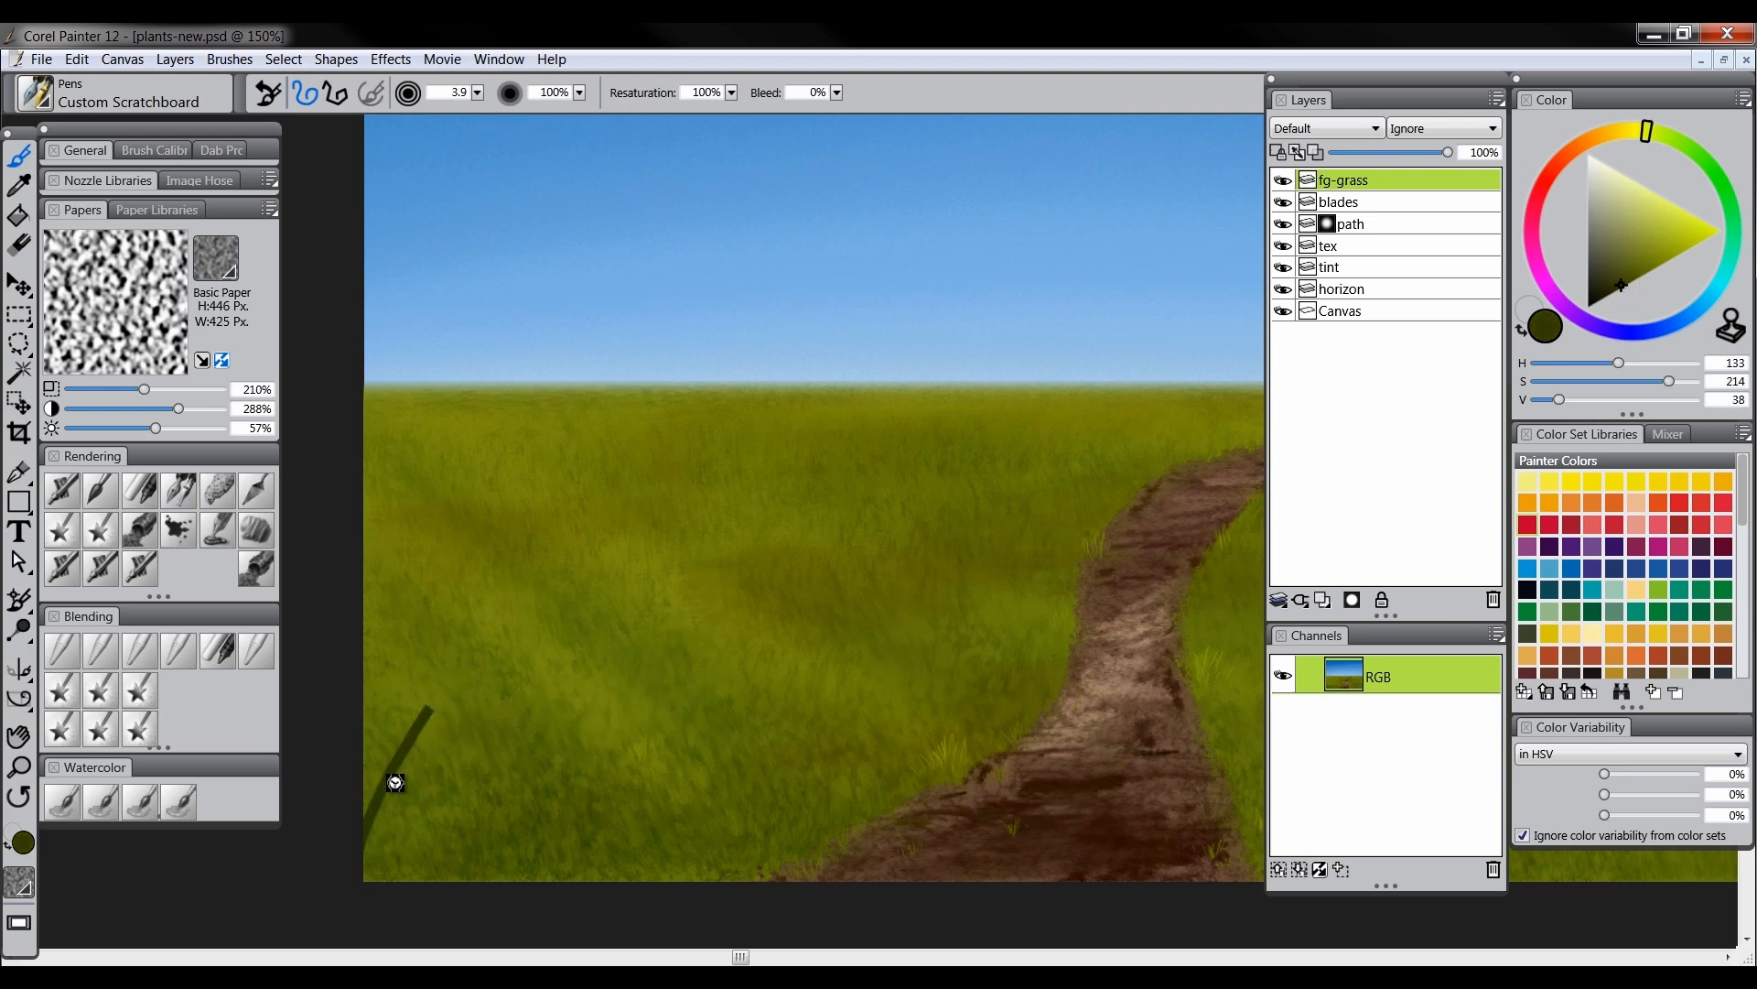
pyautogui.hotkey('ctrl', 'z')
# Paint a dense clump of tall, dark grass blades in the canvas's lower-left corner on the fg-grass layer
pyautogui.moveTo(369, 879)
pyautogui.mouseDown()
pyautogui.moveTo(429, 727)
pyautogui.moveTo(384, 732)
pyautogui.moveTo(422, 711)
pyautogui.mouseUp()
pyautogui.moveTo(367, 842); pyautogui.dragTo(384, 691)
pyautogui.moveTo(384, 876); pyautogui.dragTo(456, 705)
pyautogui.moveTo(400, 849)
pyautogui.mouseDown()
pyautogui.moveTo(456, 758)
pyautogui.moveTo(442, 808)
pyautogui.mouseUp()
pyautogui.moveTo(418, 881)
pyautogui.mouseDown()
pyautogui.moveTo(432, 755)
pyautogui.moveTo(505, 764)
pyautogui.mouseUp()
pyautogui.moveTo(447, 879); pyautogui.dragTo(525, 772)
pyautogui.moveTo(365, 870); pyautogui.dragTo(403, 647)
pyautogui.moveTo(386, 802); pyautogui.dragTo(434, 689)
pyautogui.moveTo(406, 818)
pyautogui.mouseDown()
pyautogui.moveTo(439, 729)
pyautogui.moveTo(470, 757)
pyautogui.mouseUp()
pyautogui.moveTo(439, 869)
pyautogui.mouseDown()
pyautogui.moveTo(488, 798)
pyautogui.moveTo(418, 816)
pyautogui.mouseUp()
pyautogui.moveTo(441, 881); pyautogui.dragTo(518, 811)
pyautogui.moveTo(465, 880); pyautogui.dragTo(538, 822)
pyautogui.moveTo(600, 674)
pyautogui.mouseDown()
pyautogui.moveTo(619, 718)
pyautogui.moveTo(620, 587)
pyautogui.moveTo(661, 513)
pyautogui.mouseUp()
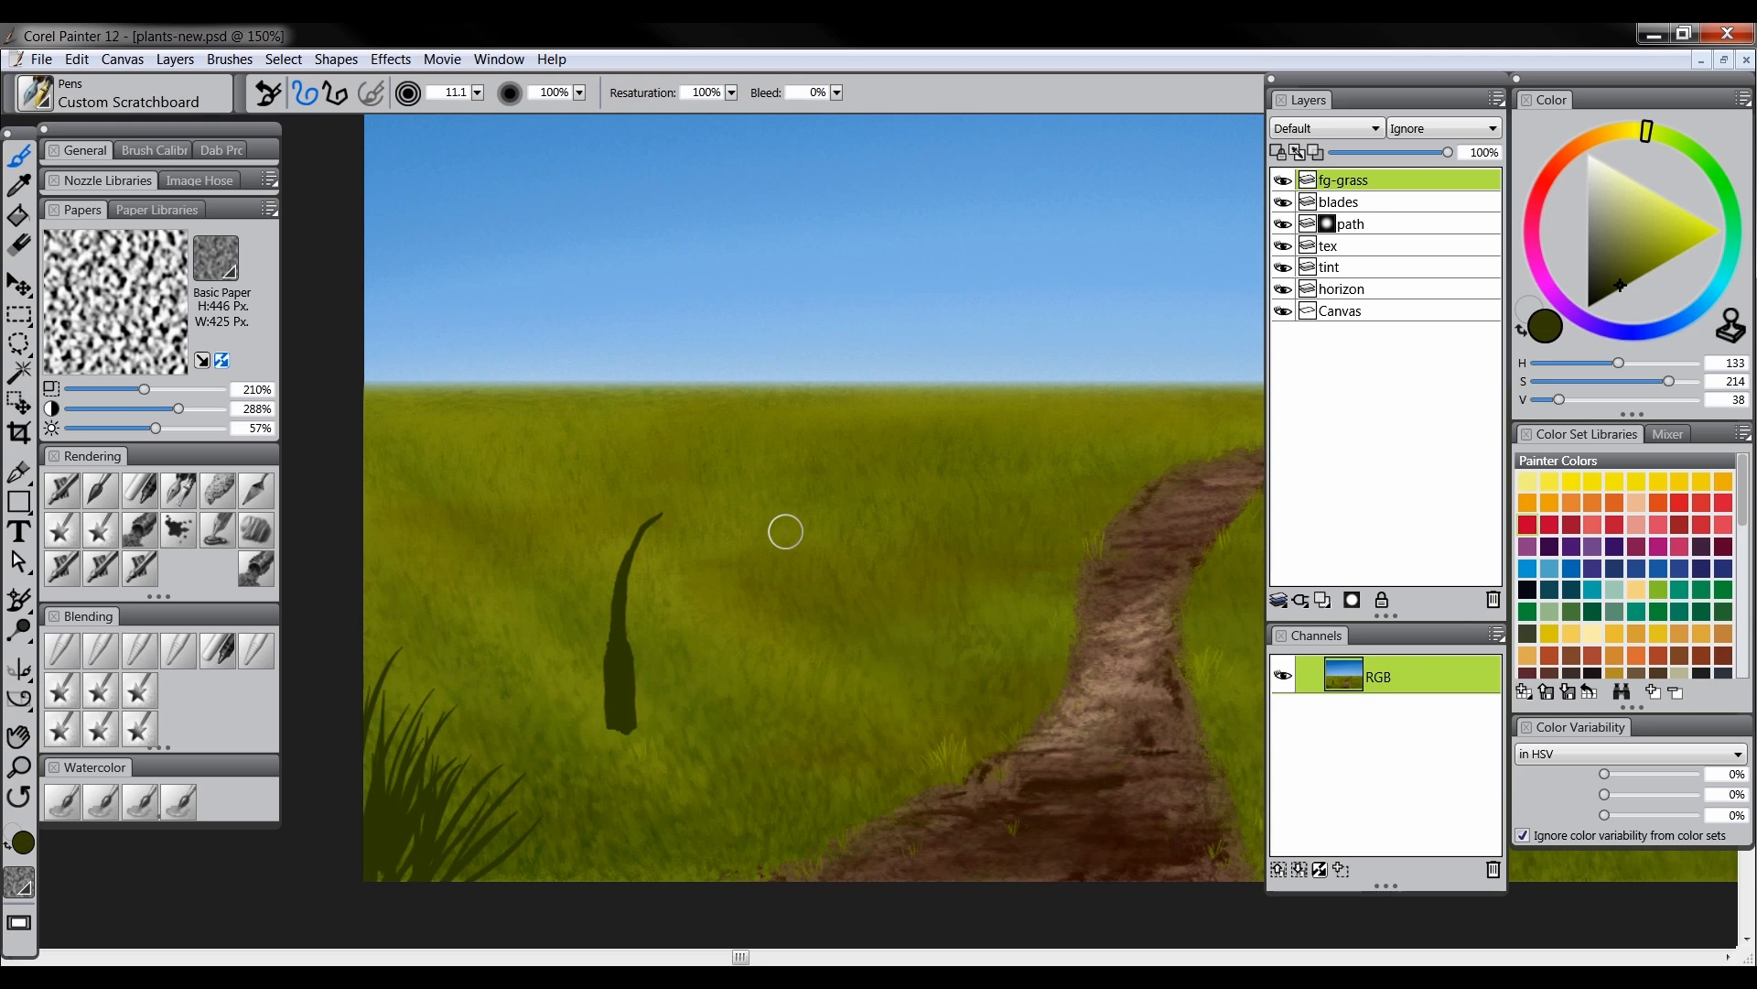
pyautogui.hotkey('ctrl', 'z')
pyautogui.hotkey('ctrl', 'z')
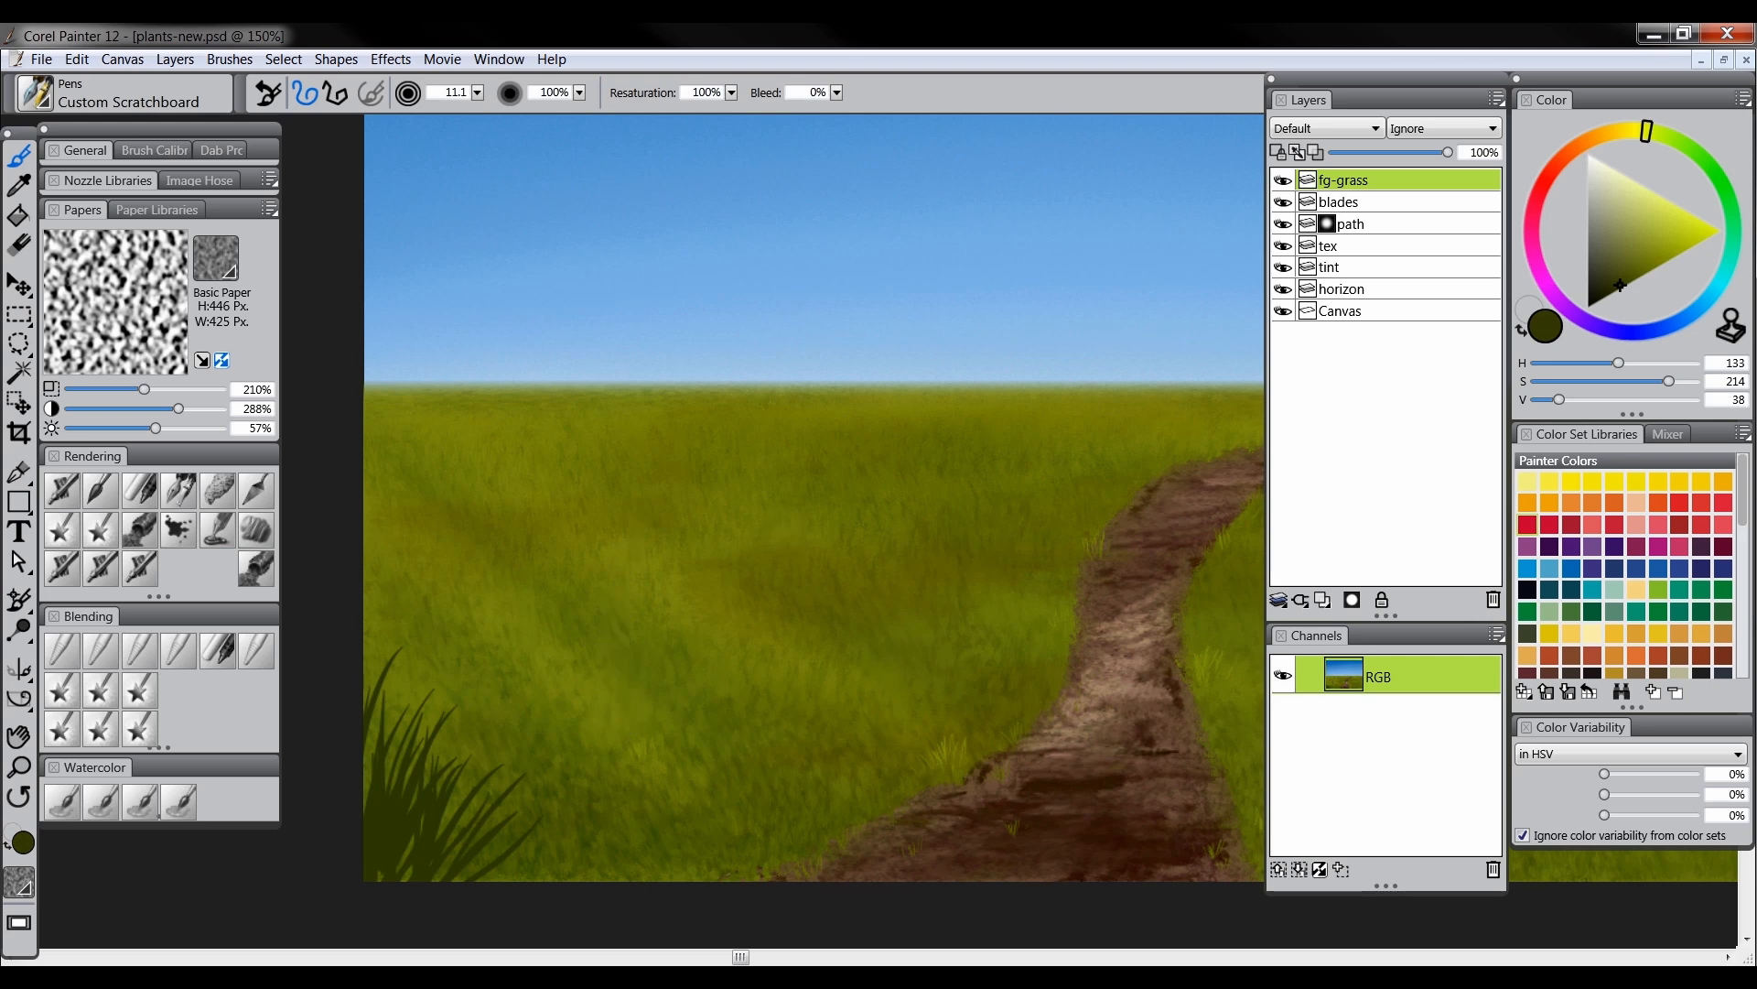
# Extend the lower-left grass clump toward the path with more curved dark blades
pyautogui.moveTo(536, 765); pyautogui.dragTo(473, 864)
pyautogui.moveTo(483, 787); pyautogui.dragTo(465, 827)
pyautogui.moveTo(572, 764); pyautogui.dragTo(505, 869)
pyautogui.moveTo(555, 799); pyautogui.dragTo(516, 883)
pyautogui.moveTo(573, 785)
pyautogui.mouseDown()
pyautogui.moveTo(564, 883)
pyautogui.moveTo(543, 883)
pyautogui.mouseUp()
pyautogui.moveTo(452, 785); pyautogui.dragTo(439, 833)
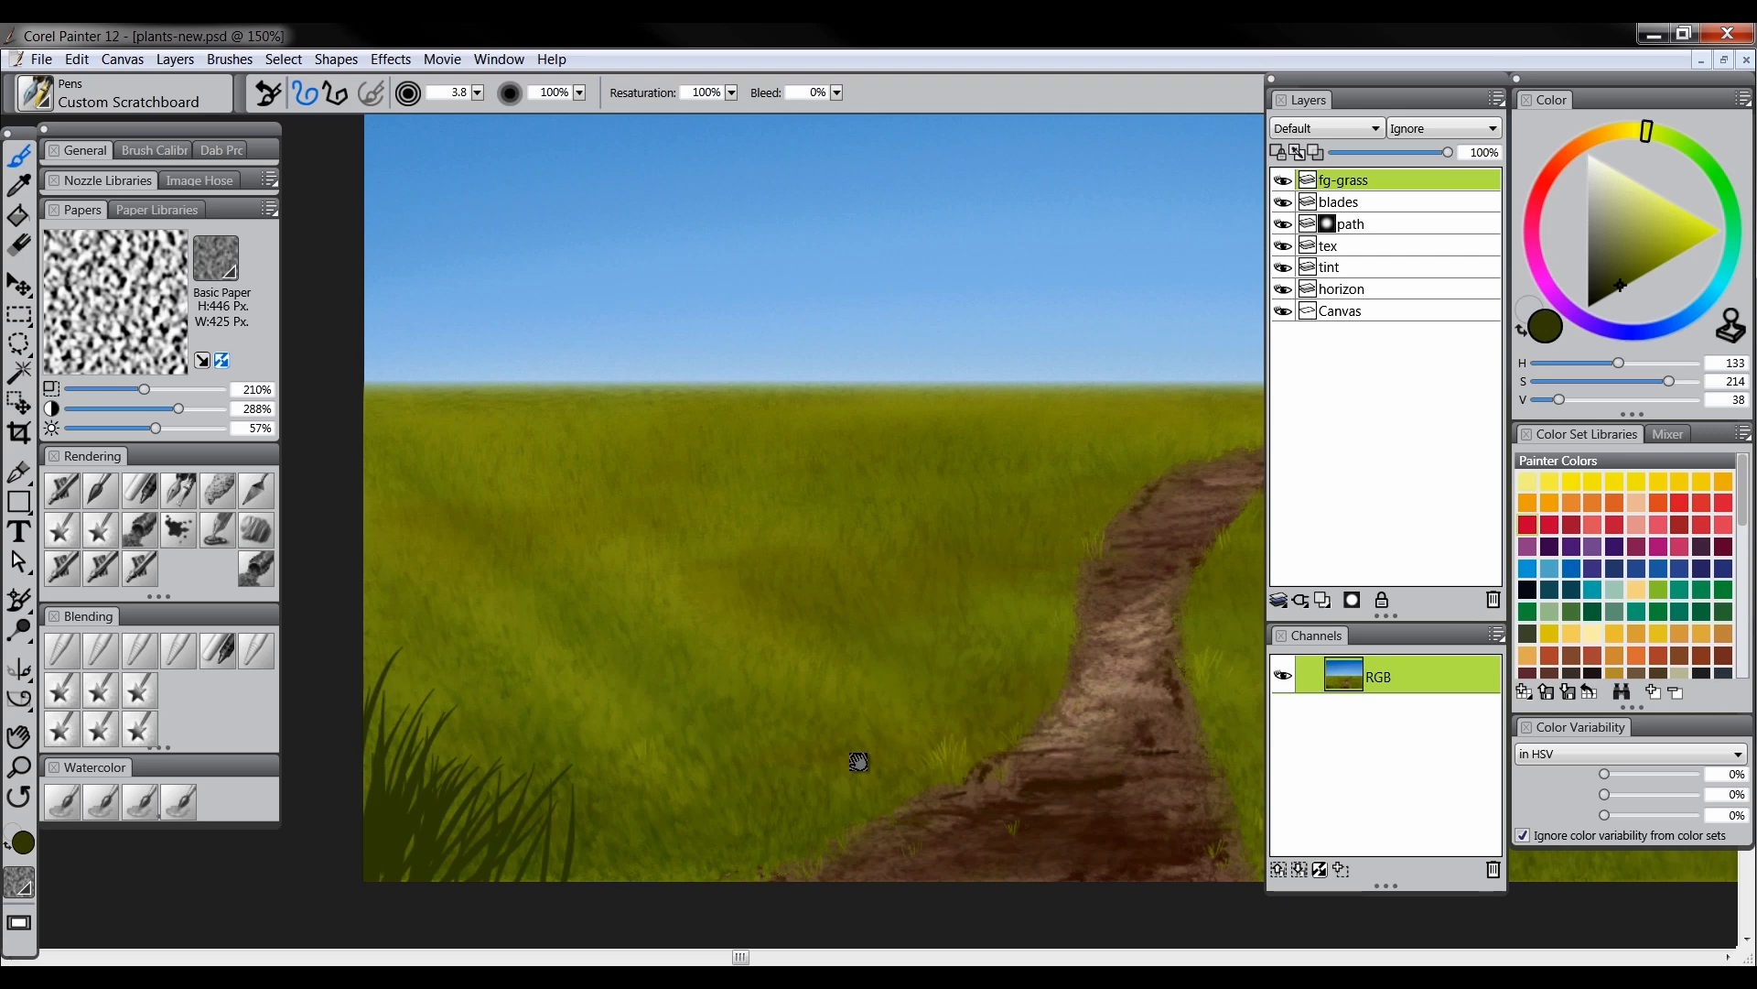
# Paint a sparser clump of dark grass blades leaning toward the path in the canvas's lower-right corner
pyautogui.moveTo(857, 760); pyautogui.dragTo(457, 731)
pyautogui.moveTo(1043, 724)
pyautogui.mouseDown()
pyautogui.moveTo(616, 785)
pyautogui.moveTo(516, 741)
pyautogui.mouseUp()
pyautogui.moveTo(793, 876); pyautogui.dragTo(745, 747)
pyautogui.moveTo(794, 872)
pyautogui.mouseDown()
pyautogui.moveTo(773, 761)
pyautogui.moveTo(789, 693)
pyautogui.moveTo(706, 769)
pyautogui.mouseUp()
pyautogui.moveTo(780, 879); pyautogui.dragTo(686, 773)
pyautogui.moveTo(755, 879)
pyautogui.mouseDown()
pyautogui.moveTo(702, 841)
pyautogui.moveTo(728, 718)
pyautogui.moveTo(756, 686)
pyautogui.moveTo(725, 856)
pyautogui.moveTo(685, 820)
pyautogui.mouseUp()
pyautogui.moveTo(713, 879); pyautogui.dragTo(646, 803)
pyautogui.moveTo(728, 881)
pyautogui.mouseDown()
pyautogui.moveTo(691, 688)
pyautogui.moveTo(703, 720)
pyautogui.moveTo(625, 806)
pyautogui.mouseUp()
pyautogui.moveTo(632, 880)
pyautogui.mouseDown()
pyautogui.moveTo(579, 830)
pyautogui.moveTo(711, 638)
pyautogui.mouseUp()
pyautogui.moveTo(732, 869)
pyautogui.mouseDown()
pyautogui.moveTo(741, 693)
pyautogui.moveTo(587, 777)
pyautogui.mouseUp()
# Examine the foreground grass clumps in both lower corners against the whole landscape
pyautogui.moveTo(764, 803)
pyautogui.mouseDown()
pyautogui.moveTo(836, 785)
pyautogui.moveTo(1207, 794)
pyautogui.mouseUp()
pyautogui.moveTo(865, 801); pyautogui.dragTo(970, 842)
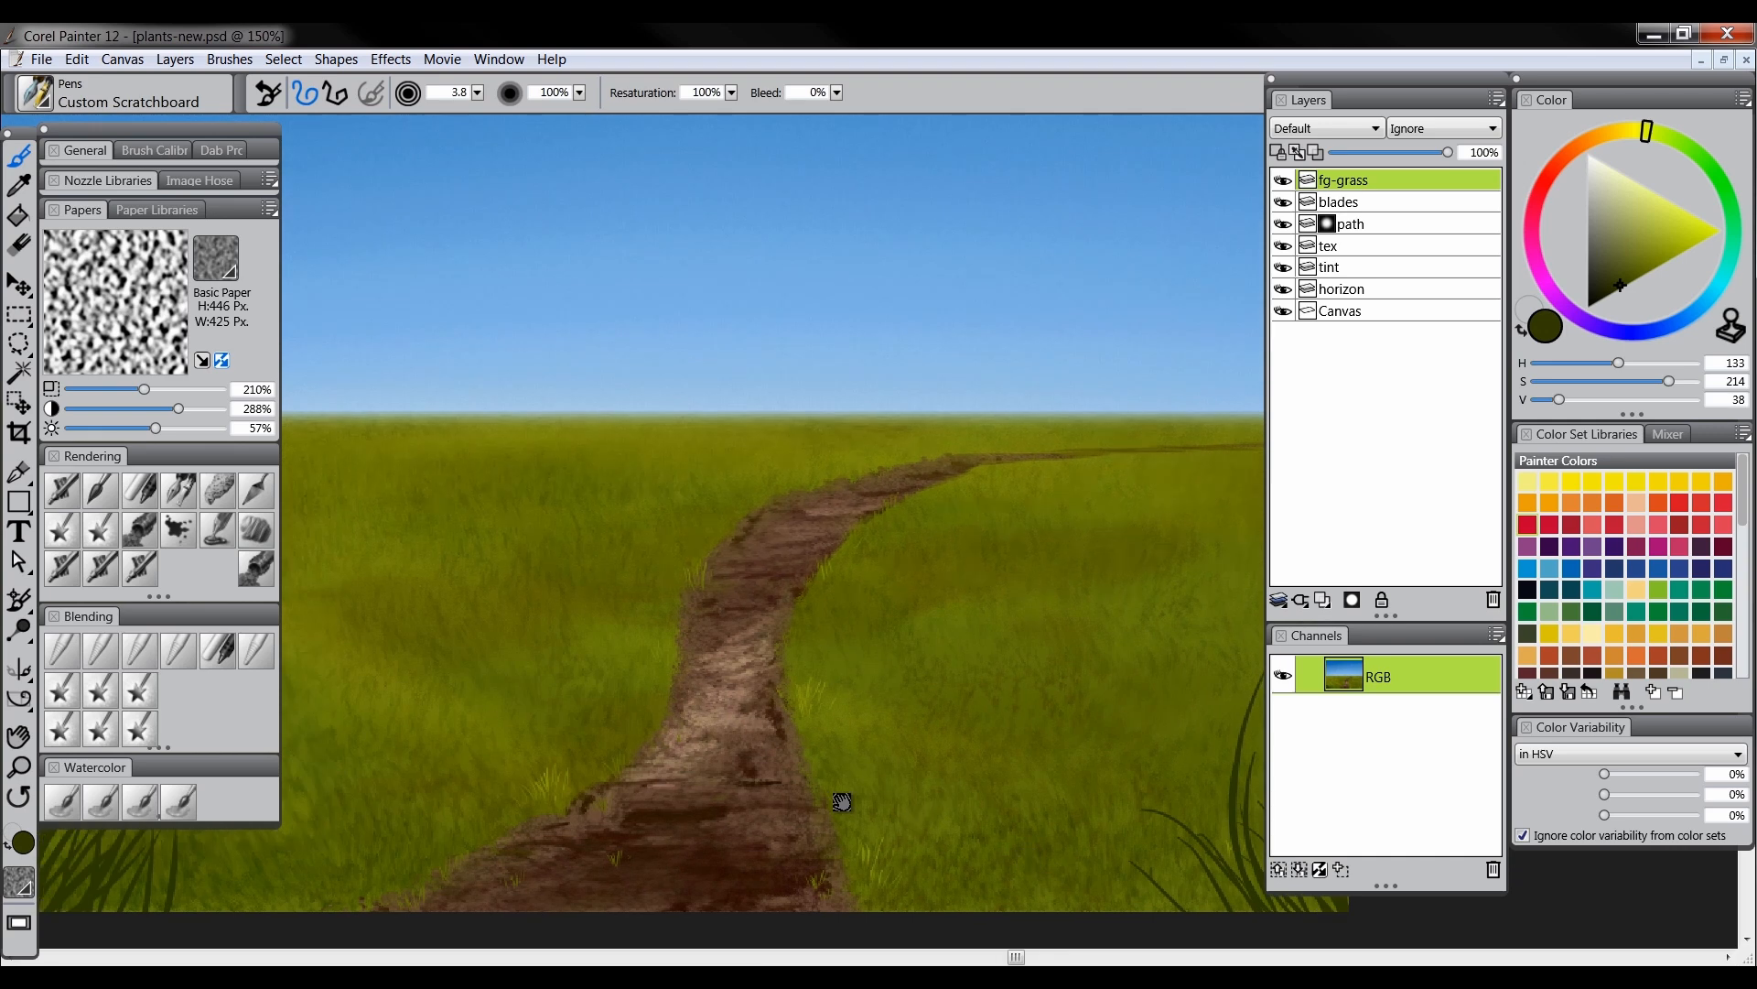
pyautogui.moveTo(842, 798); pyautogui.dragTo(956, 804)
pyautogui.click(19, 767)
pyautogui.keyDown('alt'); pyautogui.click(605, 768); pyautogui.keyUp('alt')
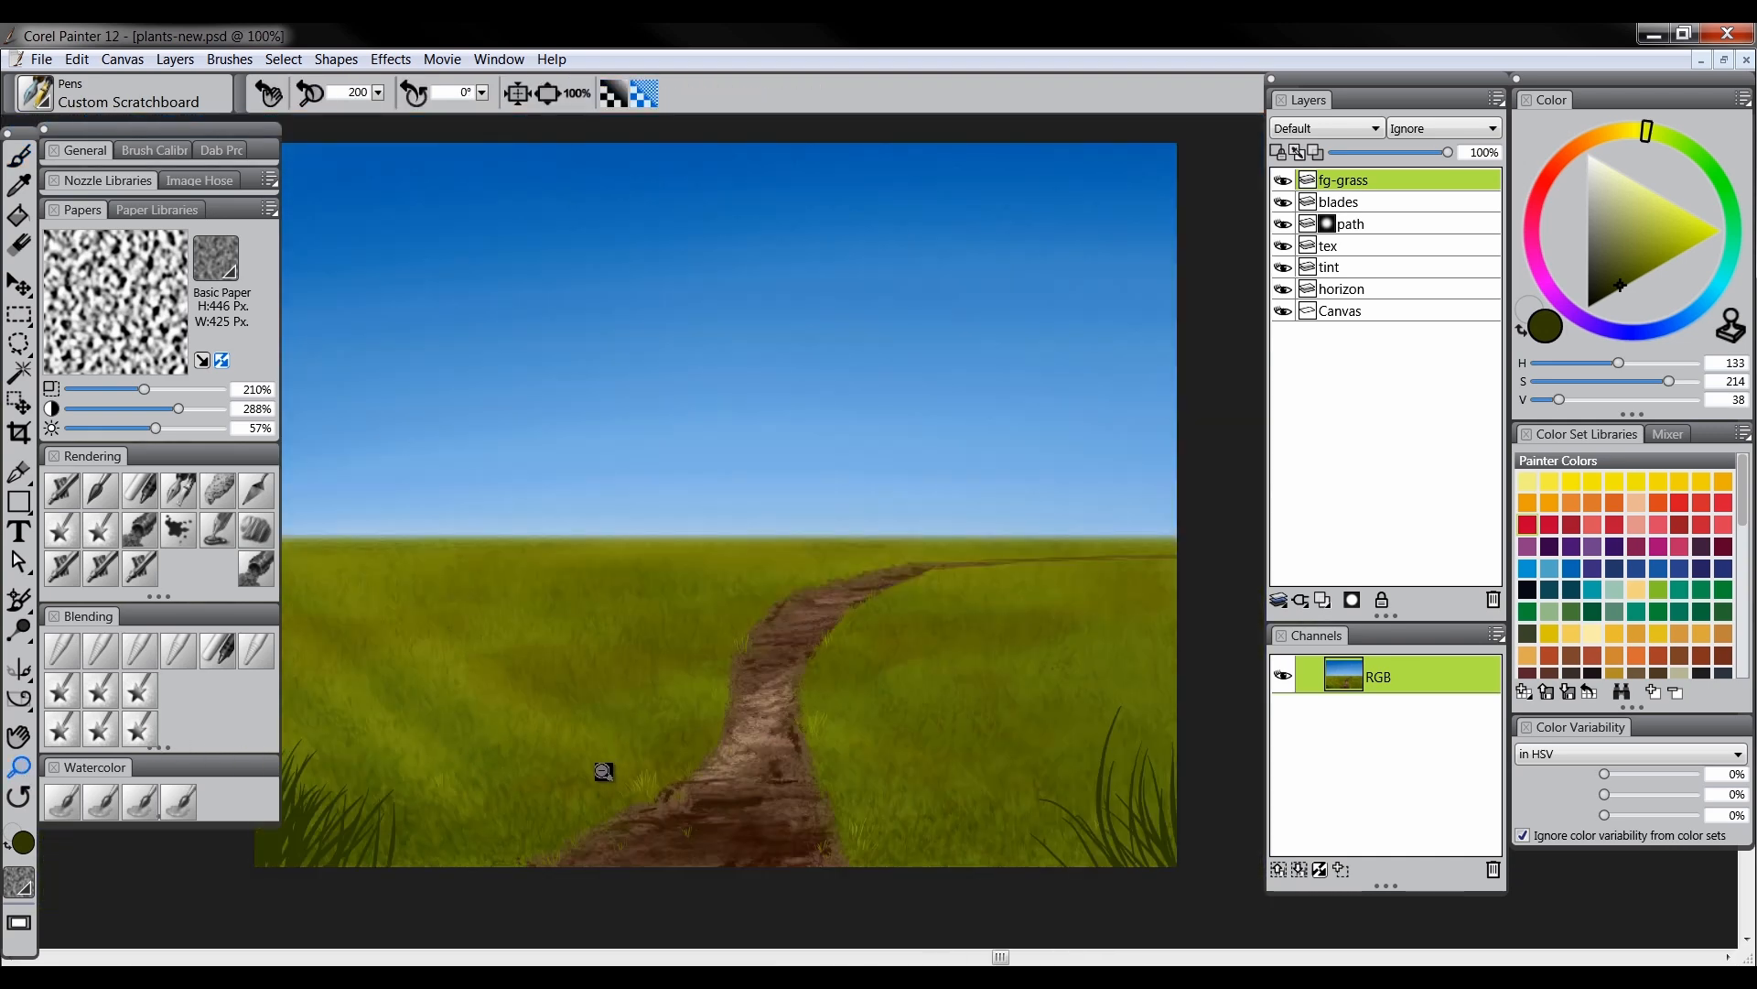
pyautogui.moveTo(623, 775); pyautogui.dragTo(729, 806)
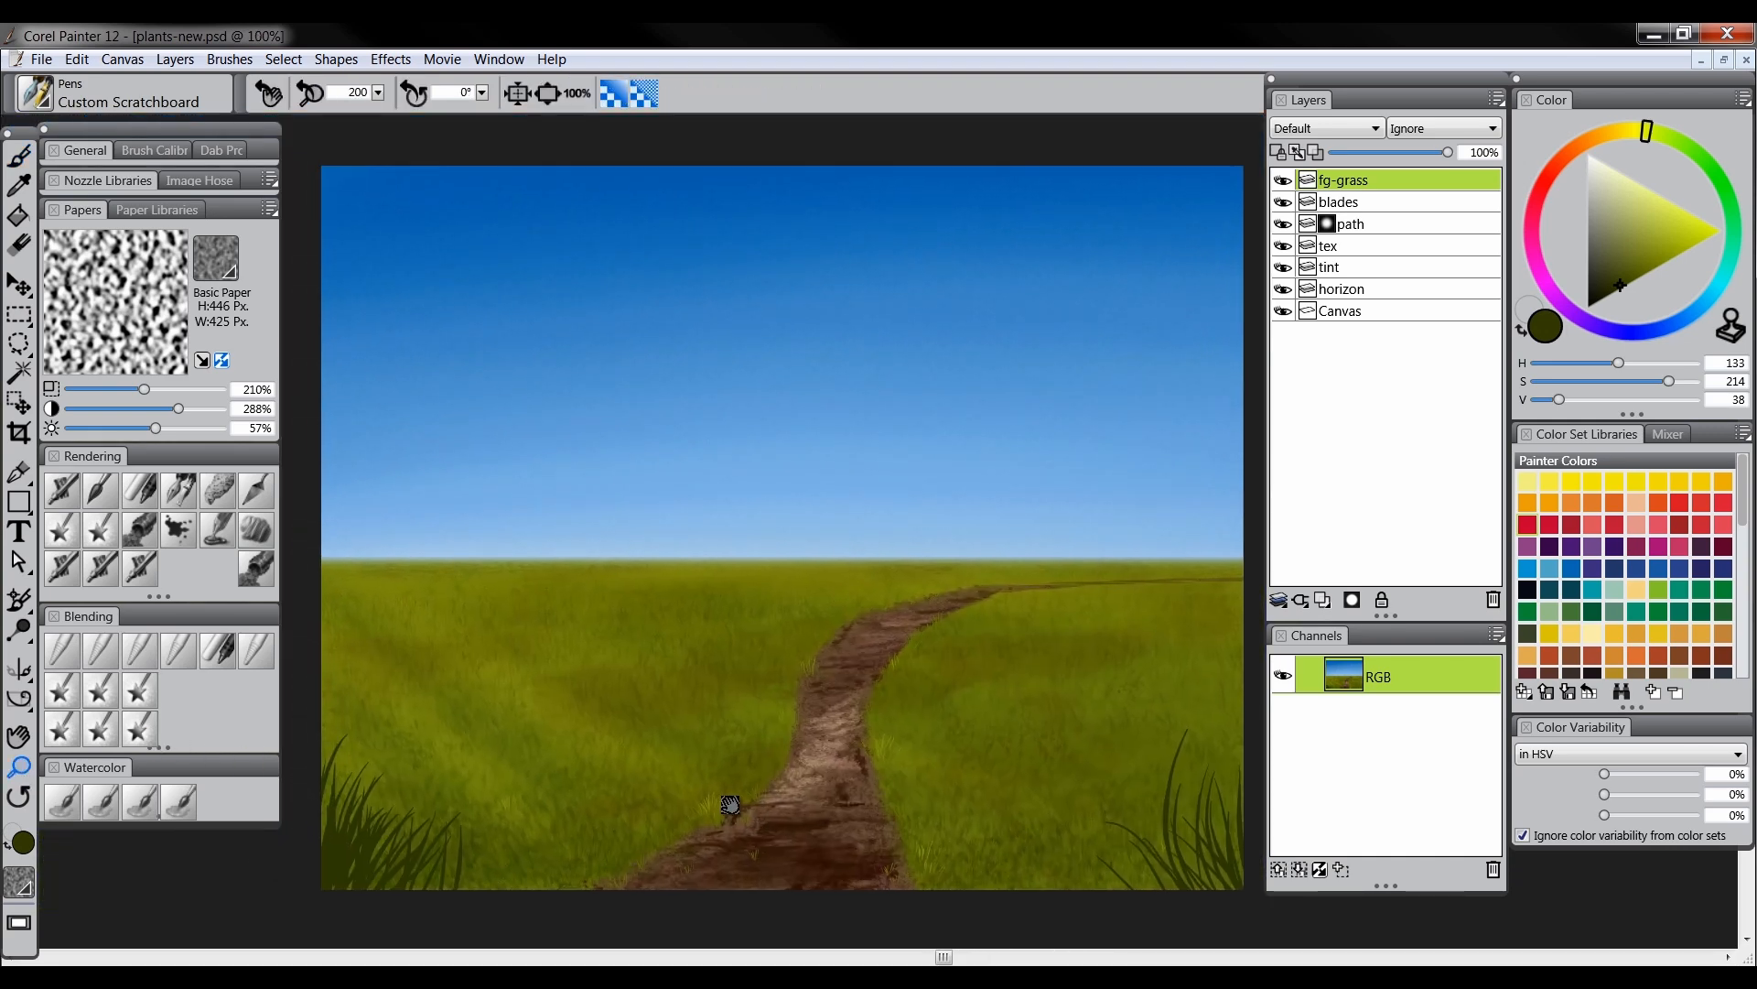
pyautogui.moveTo(1049, 741); pyautogui.dragTo(1049, 731)
pyautogui.click(1169, 771)
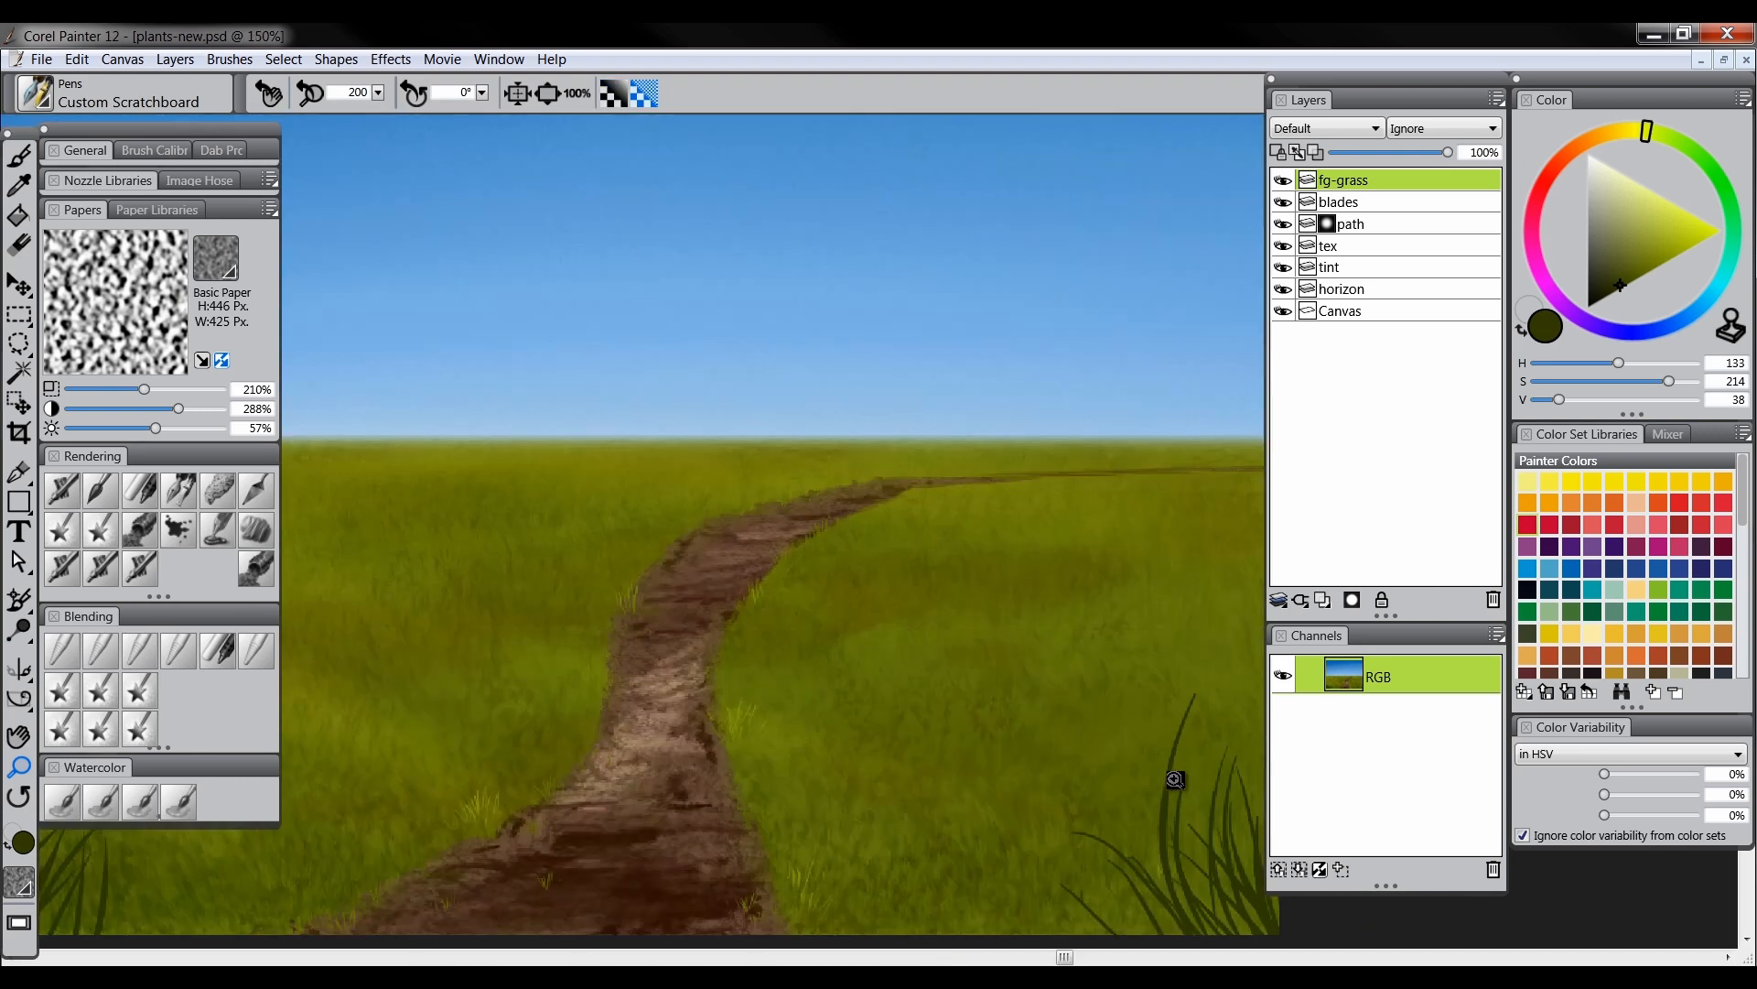
pyautogui.moveTo(1183, 789); pyautogui.dragTo(1092, 741)
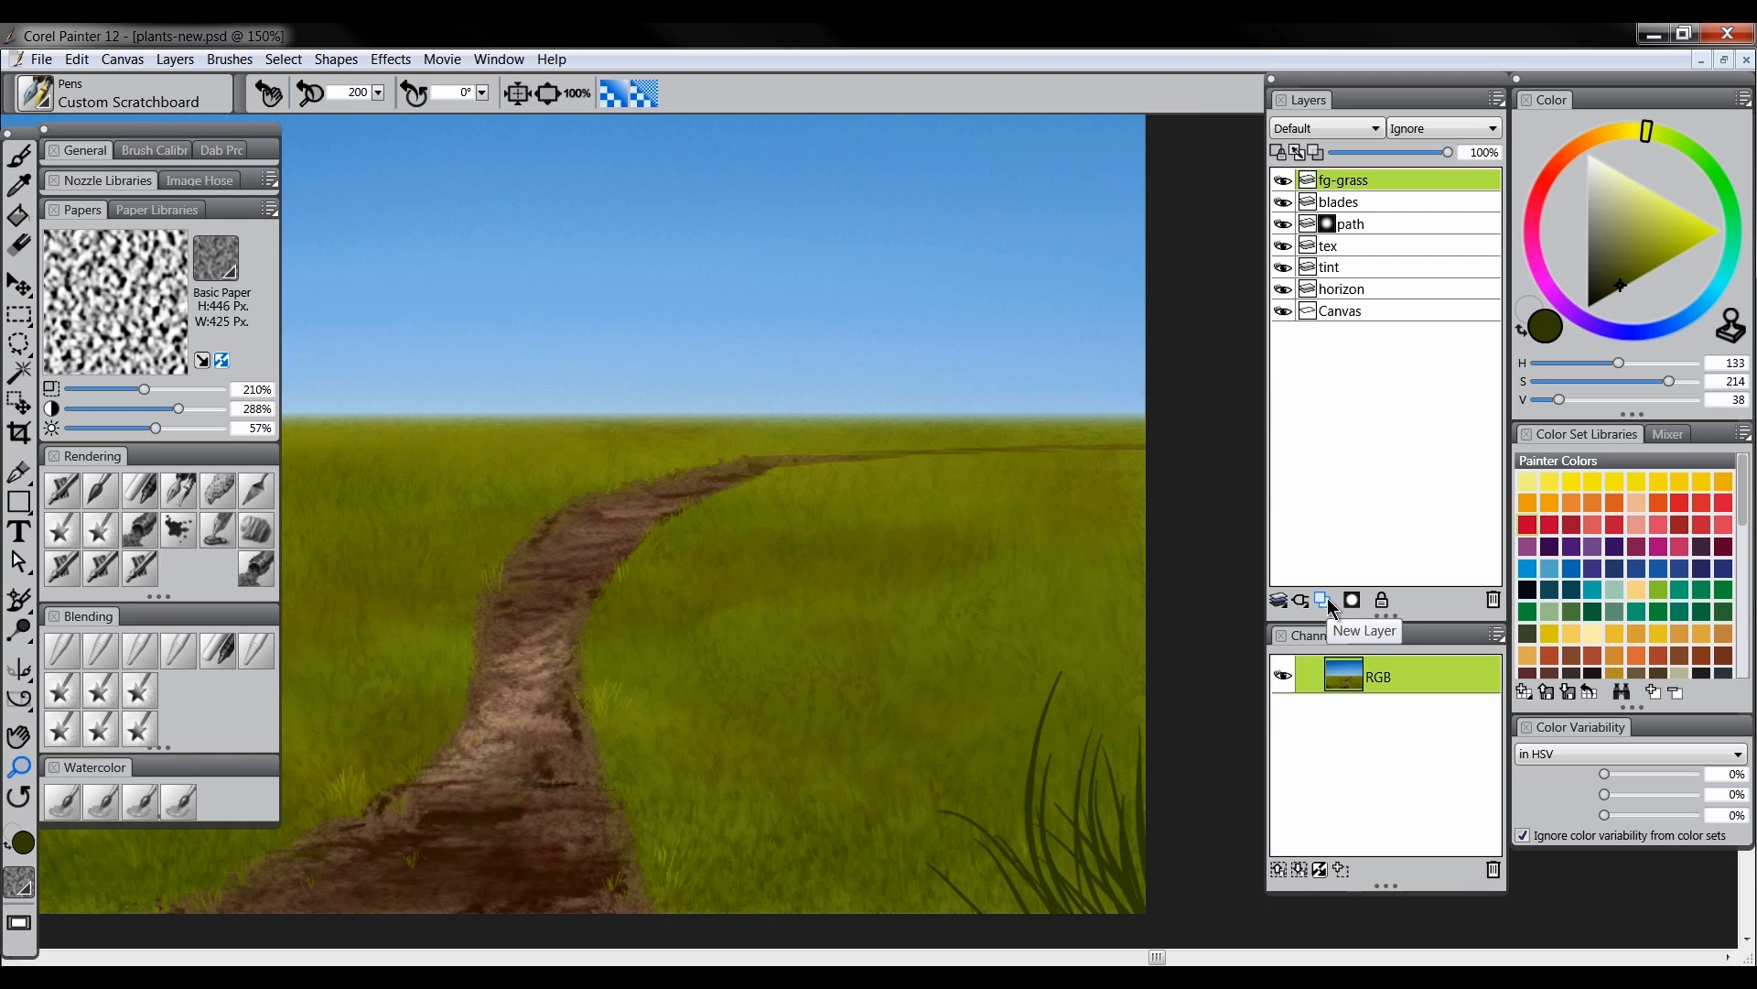
# Choose the Impressionist brush, try a vertical stroke on the field beside the path, and undo it
pyautogui.click(218, 524)
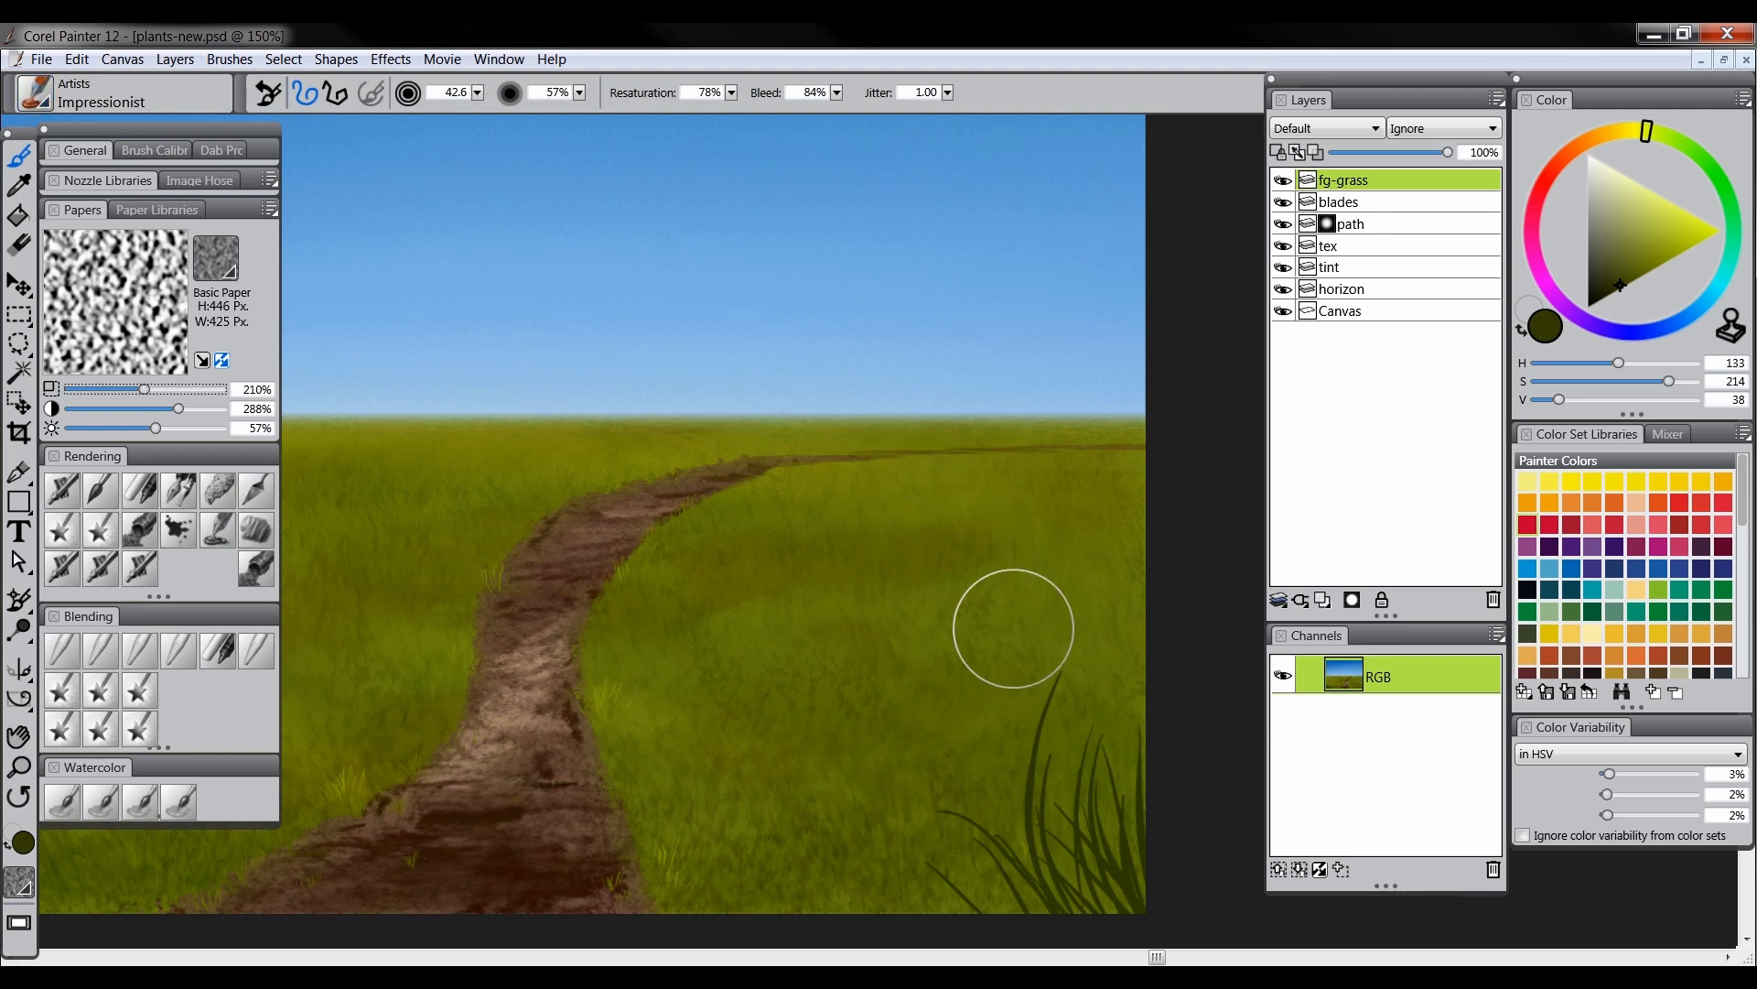
pyautogui.moveTo(1006, 623)
pyautogui.mouseDown()
pyautogui.moveTo(958, 635)
pyautogui.moveTo(871, 588)
pyautogui.mouseUp()
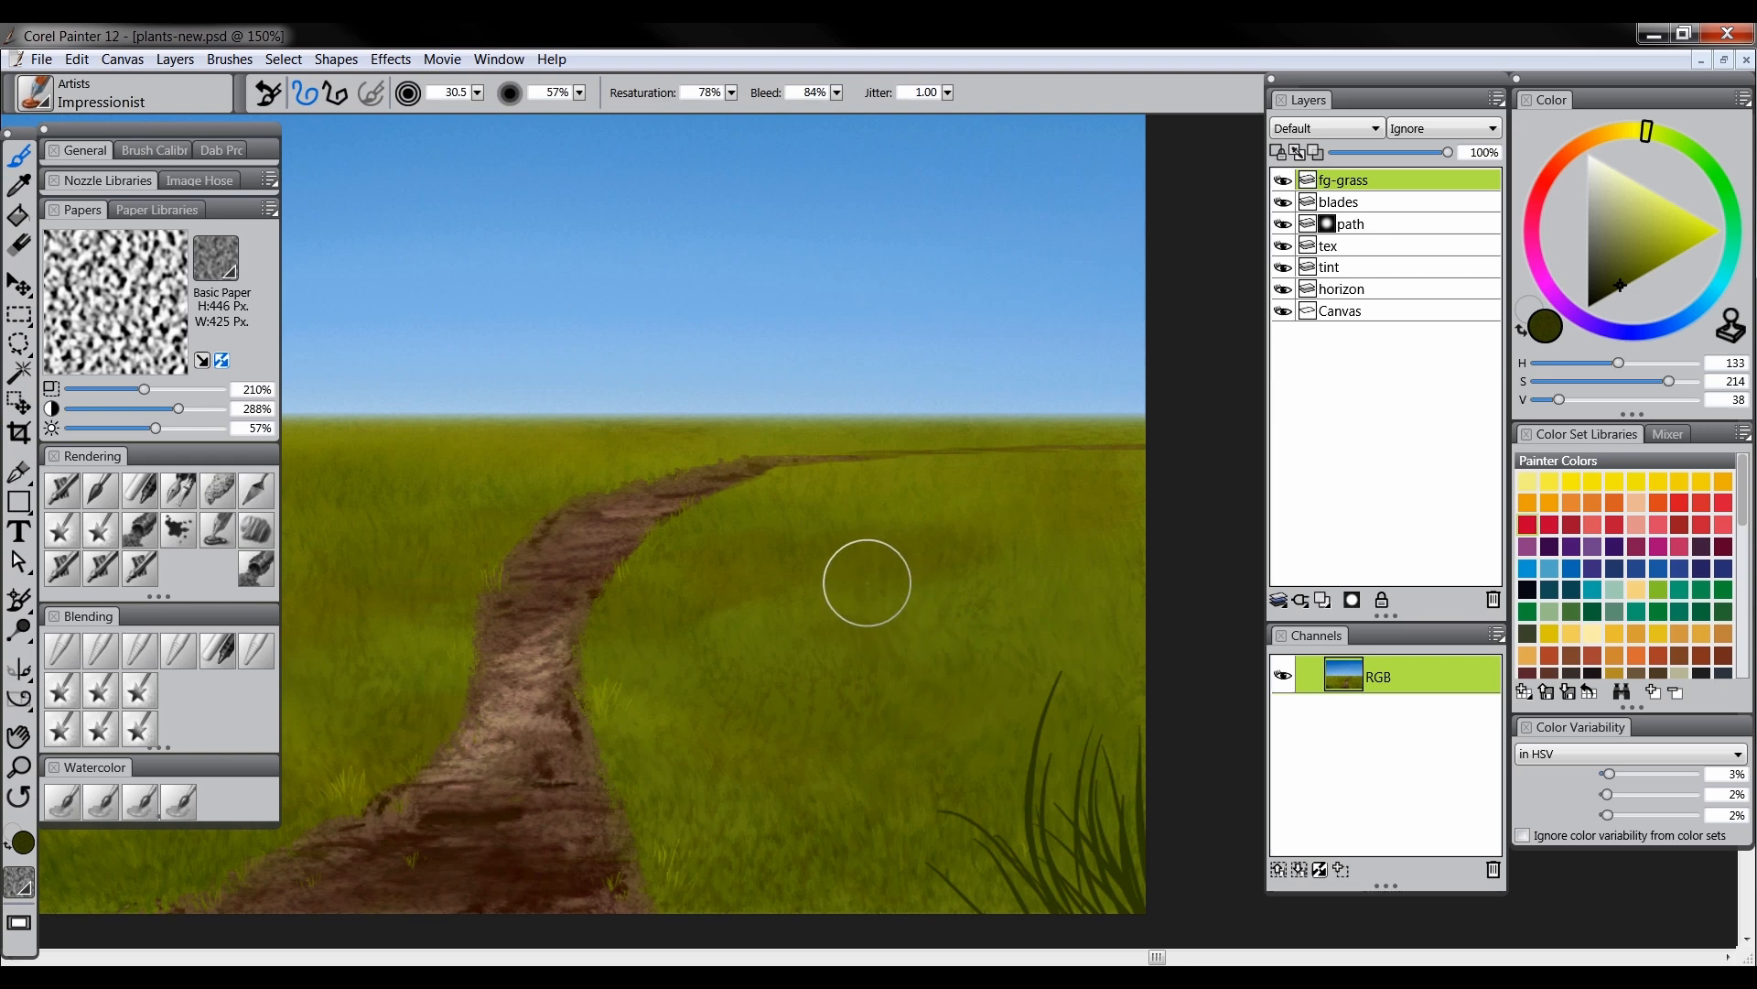
pyautogui.moveTo(829, 650)
pyautogui.mouseDown()
pyautogui.moveTo(899, 596)
pyautogui.moveTo(832, 626)
pyautogui.moveTo(860, 605)
pyautogui.moveTo(851, 633)
pyautogui.moveTo(833, 608)
pyautogui.moveTo(852, 595)
pyautogui.moveTo(832, 534)
pyautogui.moveTo(844, 557)
pyautogui.moveTo(841, 458)
pyautogui.mouseUp()
pyautogui.hotkey('ctrl', 'z')
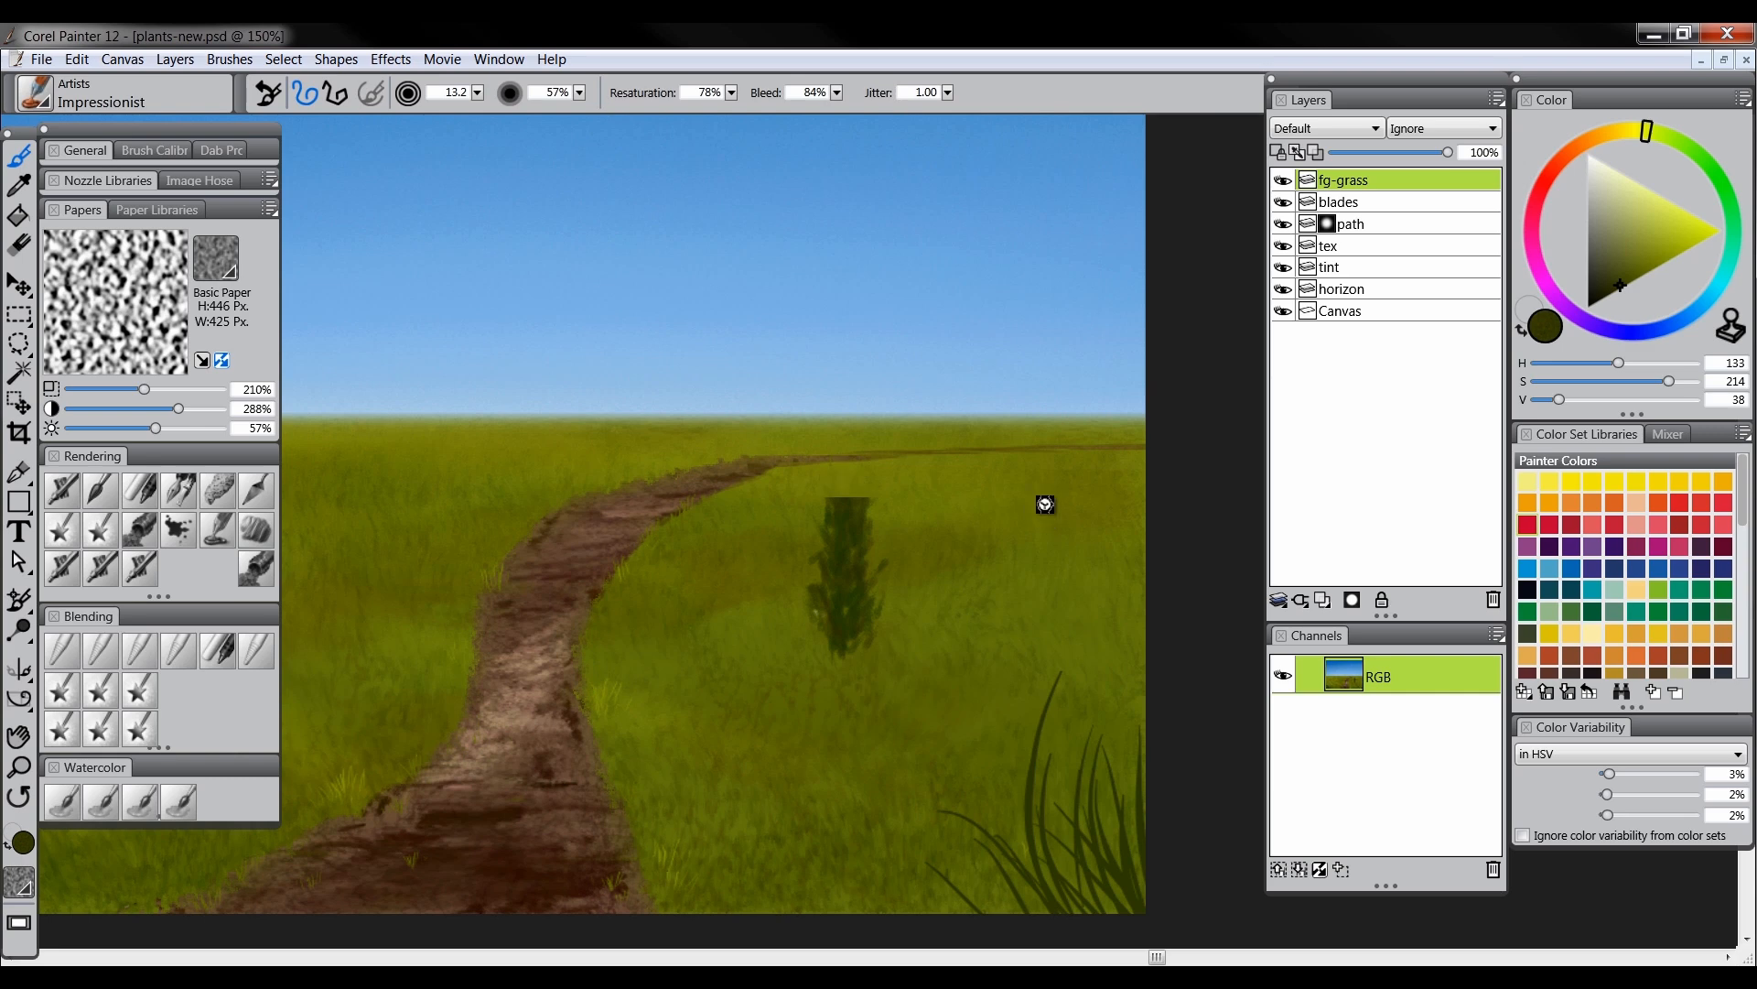
pyautogui.hotkey('ctrl', 'z')
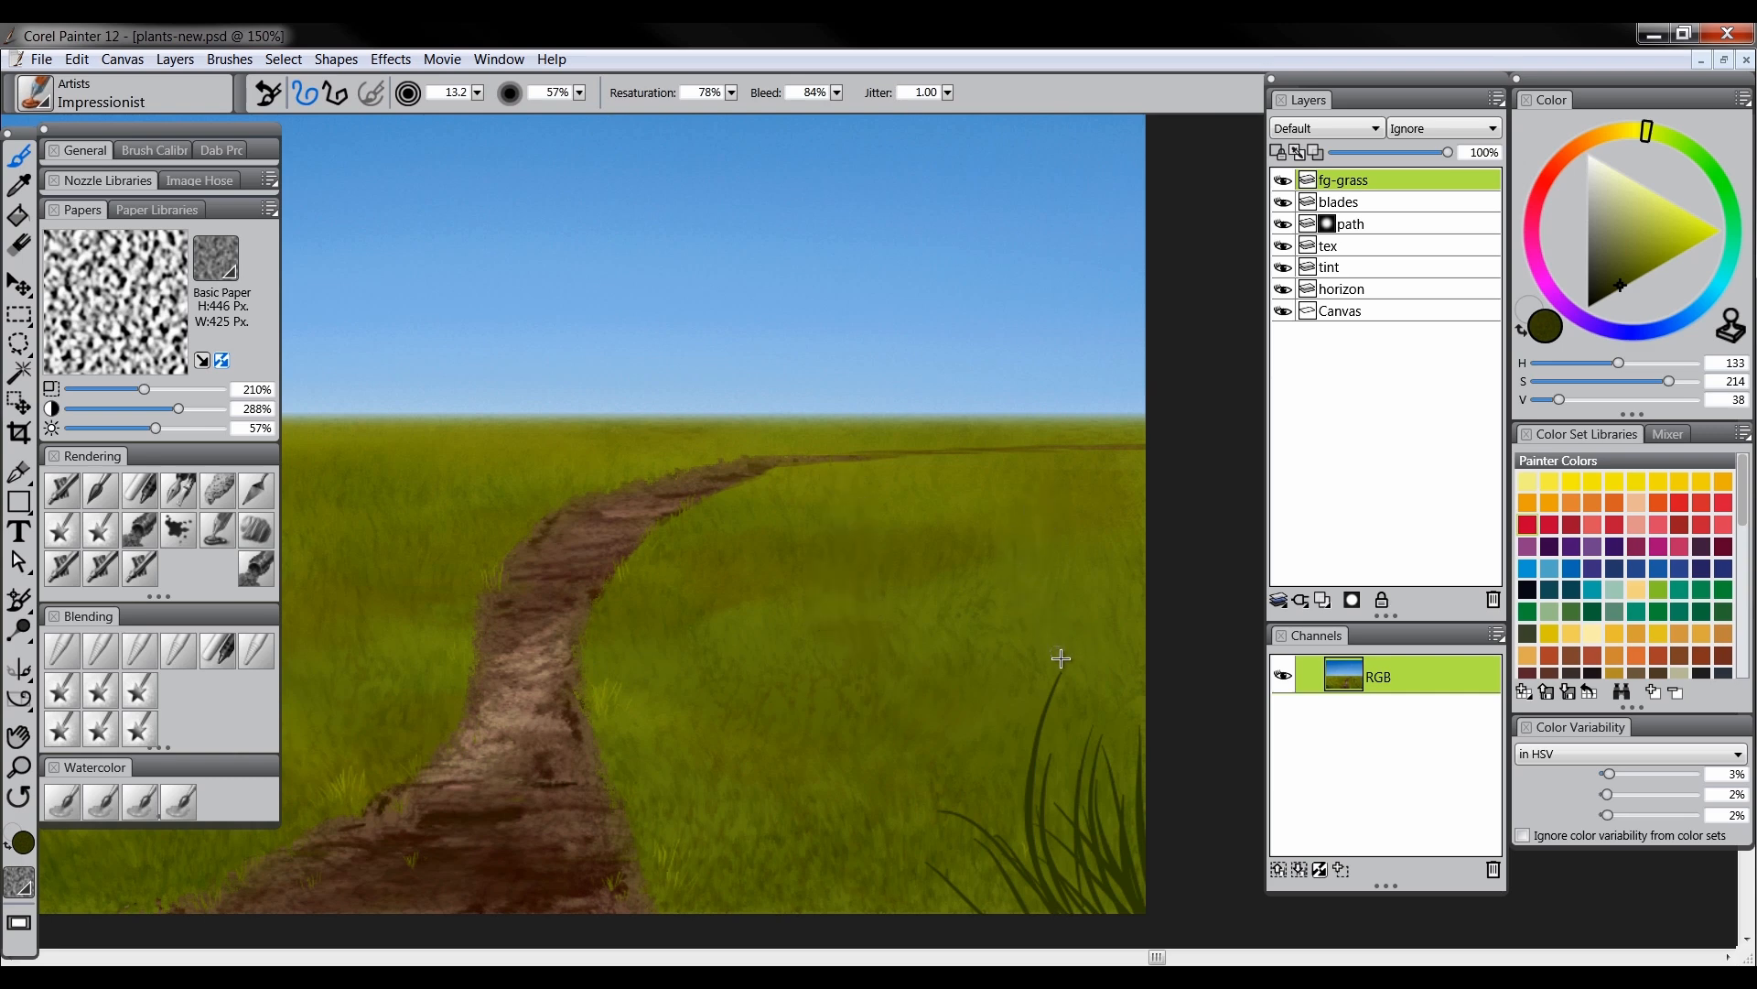
# Lighten the green to S 165, V 50 and paint small seed heads on the blade tips in both lower corners
pyautogui.click(1623, 282)
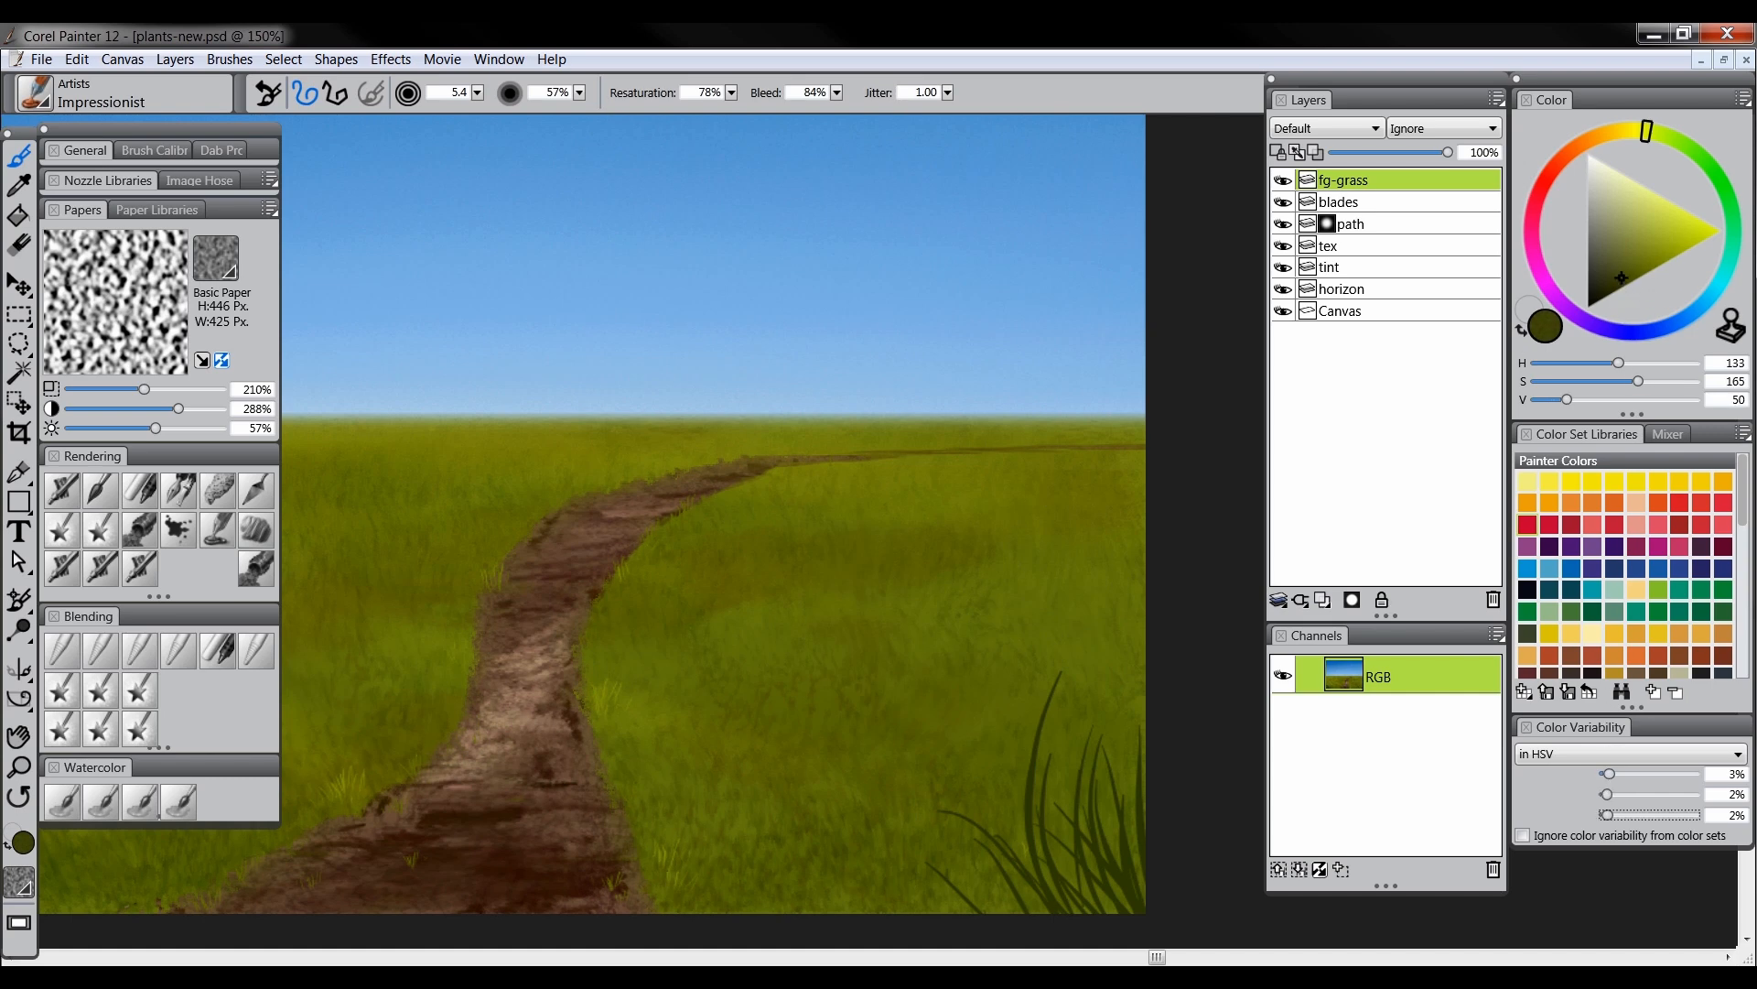
pyautogui.moveTo(1064, 670); pyautogui.dragTo(1072, 664)
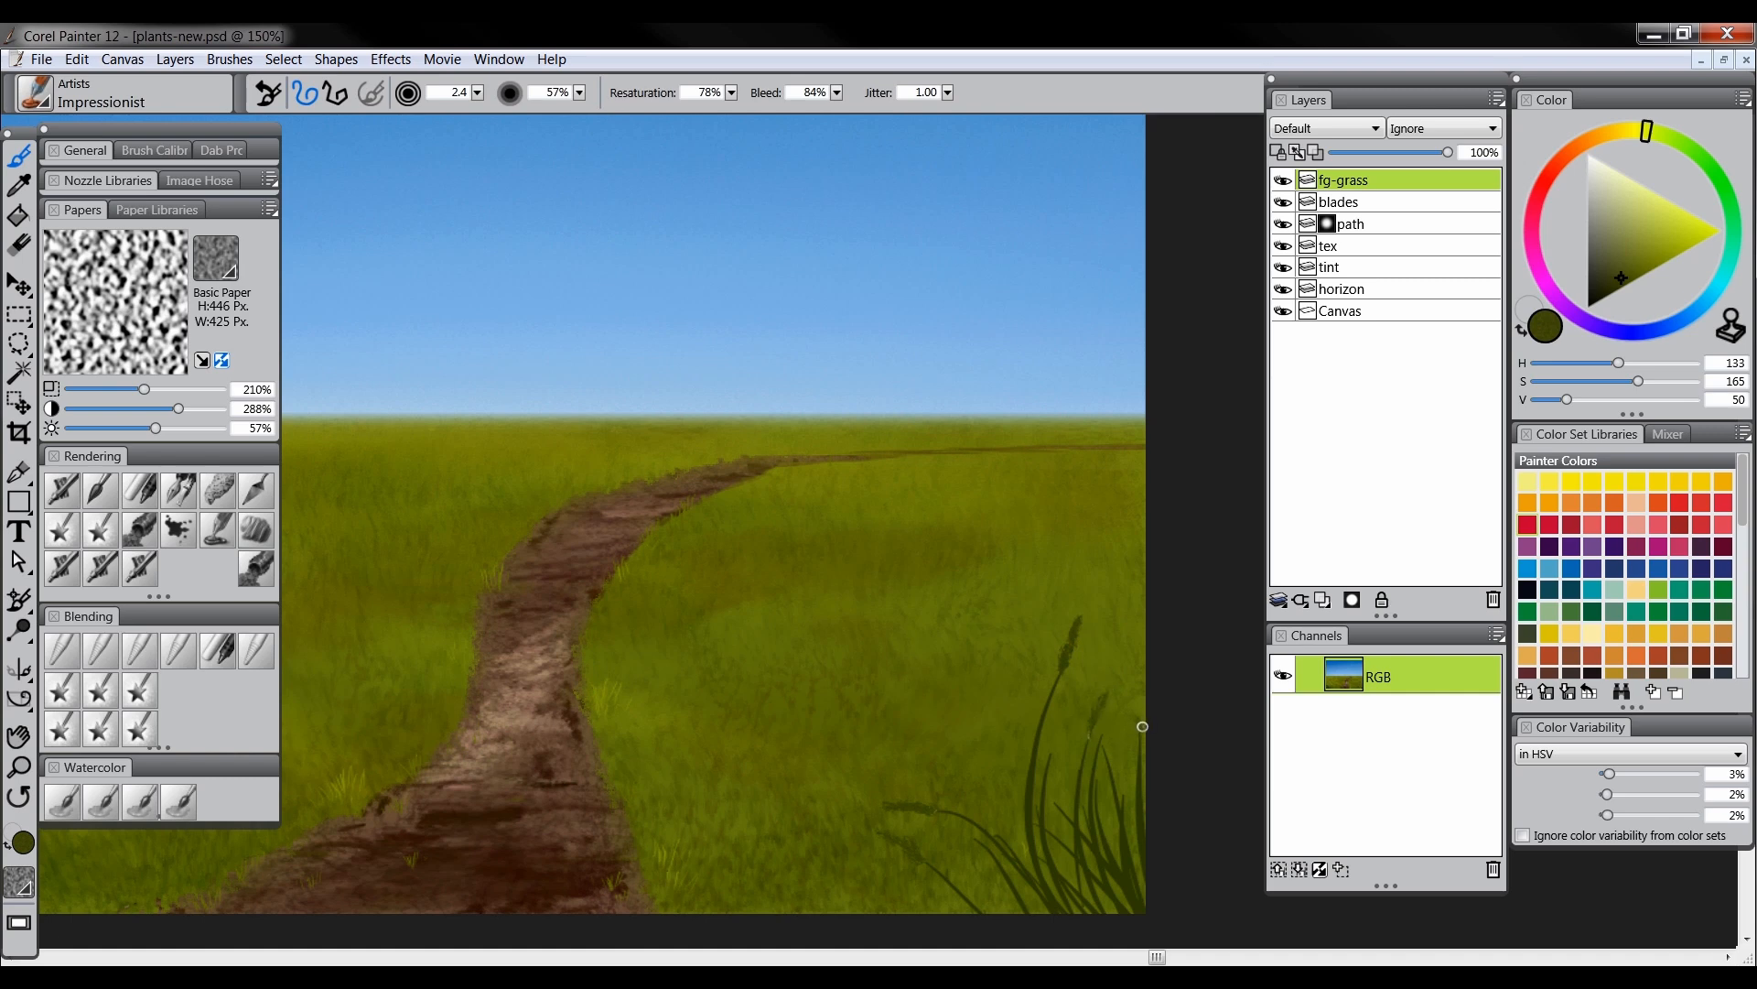
pyautogui.moveTo(723, 653); pyautogui.dragTo(1227, 739)
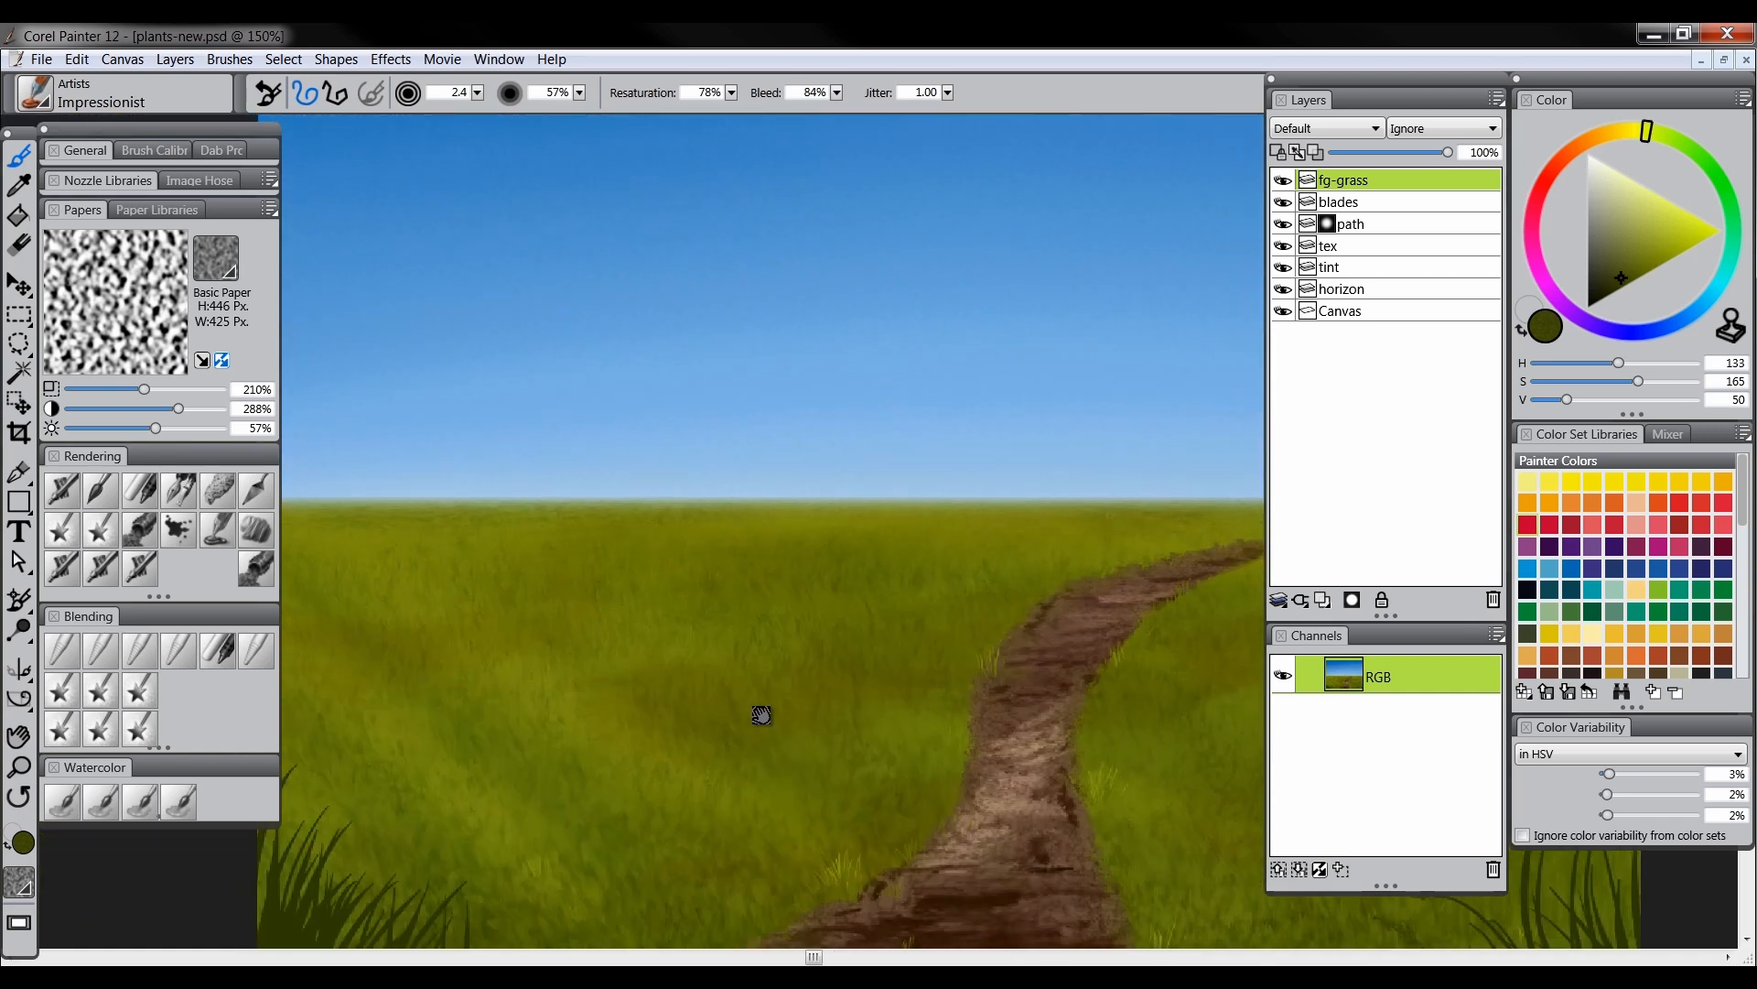
pyautogui.moveTo(656, 738); pyautogui.dragTo(1165, 661)
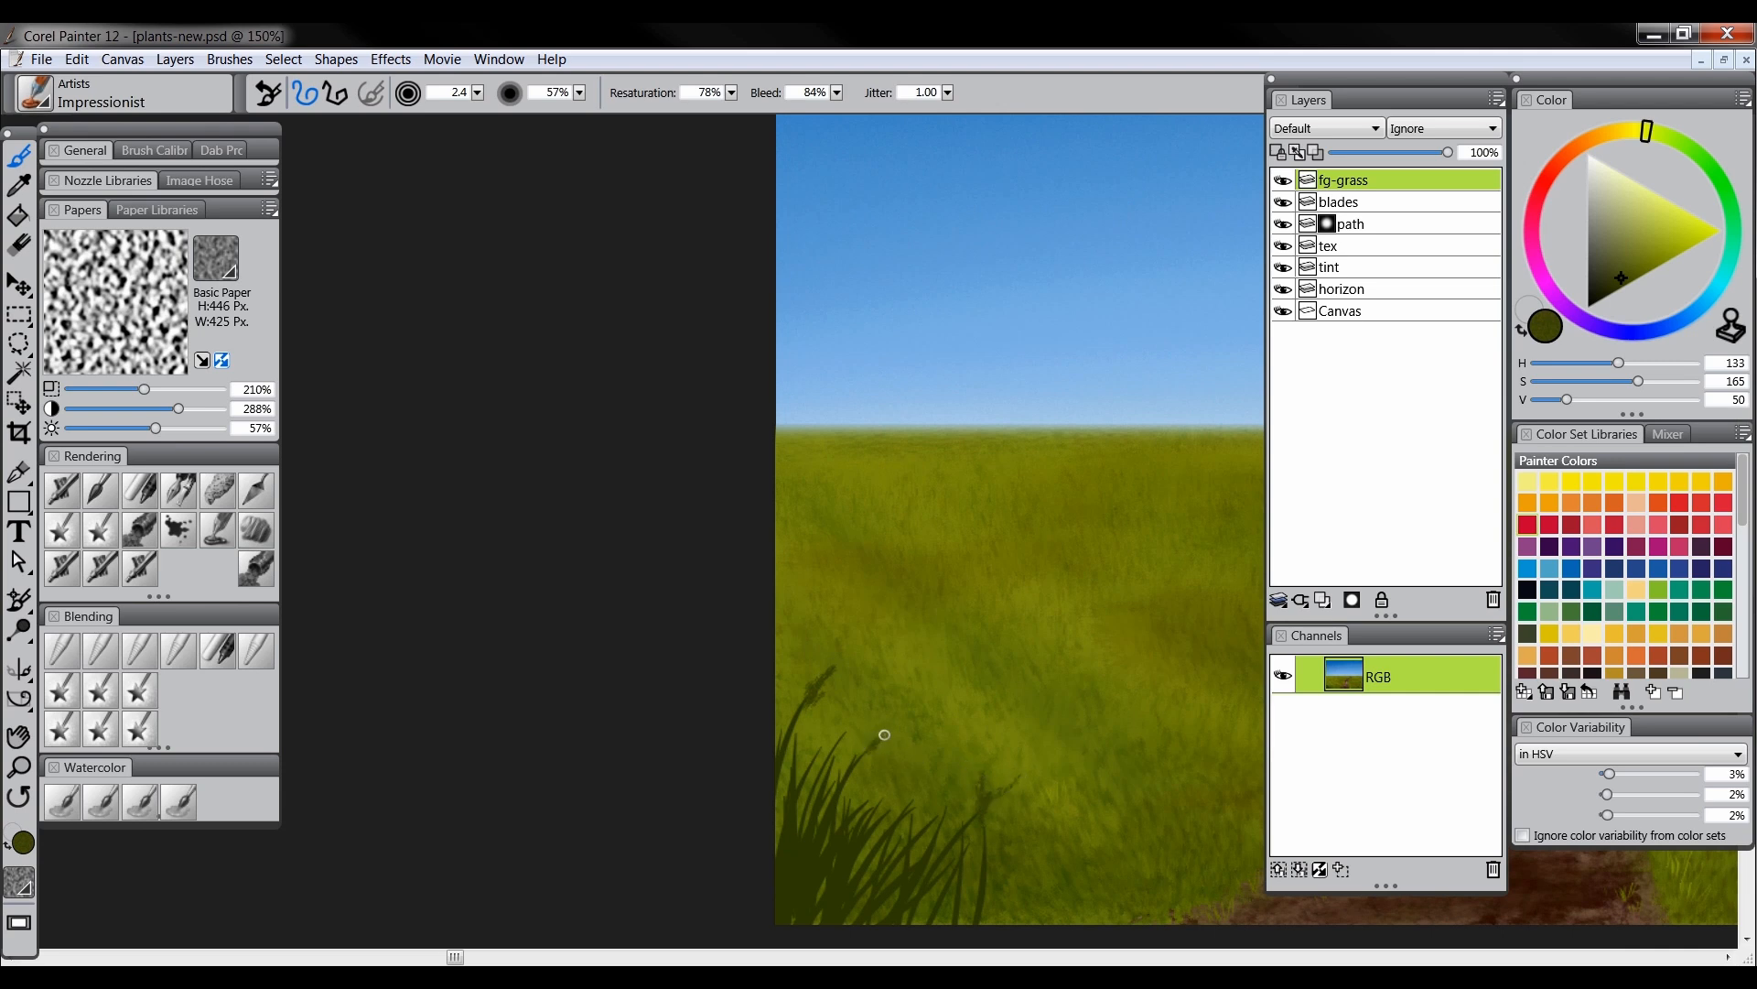
# Preserve transparency on the fg-grass layer and tint its seed heads tan (H 121, S 115, V 127) with the Impressionist brush
pyautogui.moveTo(862, 763); pyautogui.dragTo(550, 687)
pyautogui.click(19, 767)
pyautogui.keyDown('alt'); pyautogui.click(826, 708); pyautogui.keyUp('alt')
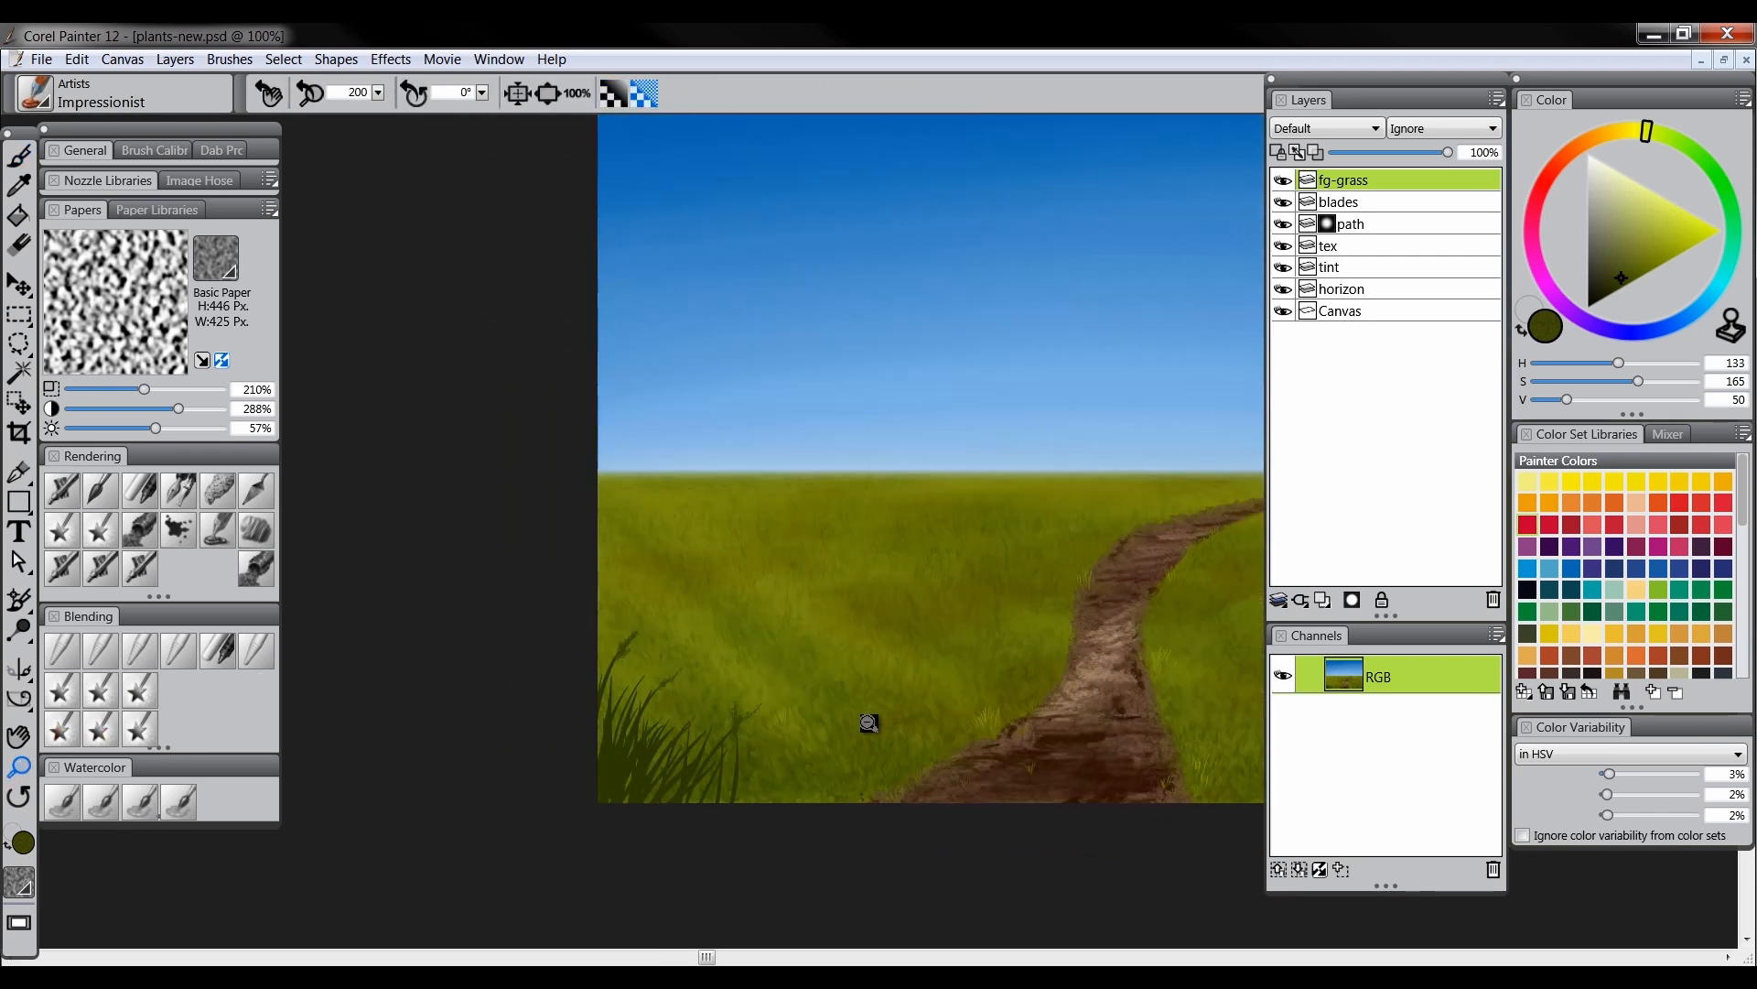
pyautogui.keyDown('alt'); pyautogui.click(898, 737); pyautogui.keyUp('alt')
pyautogui.moveTo(898, 738)
pyautogui.mouseDown()
pyautogui.moveTo(757, 784)
pyautogui.moveTo(800, 799)
pyautogui.mouseUp()
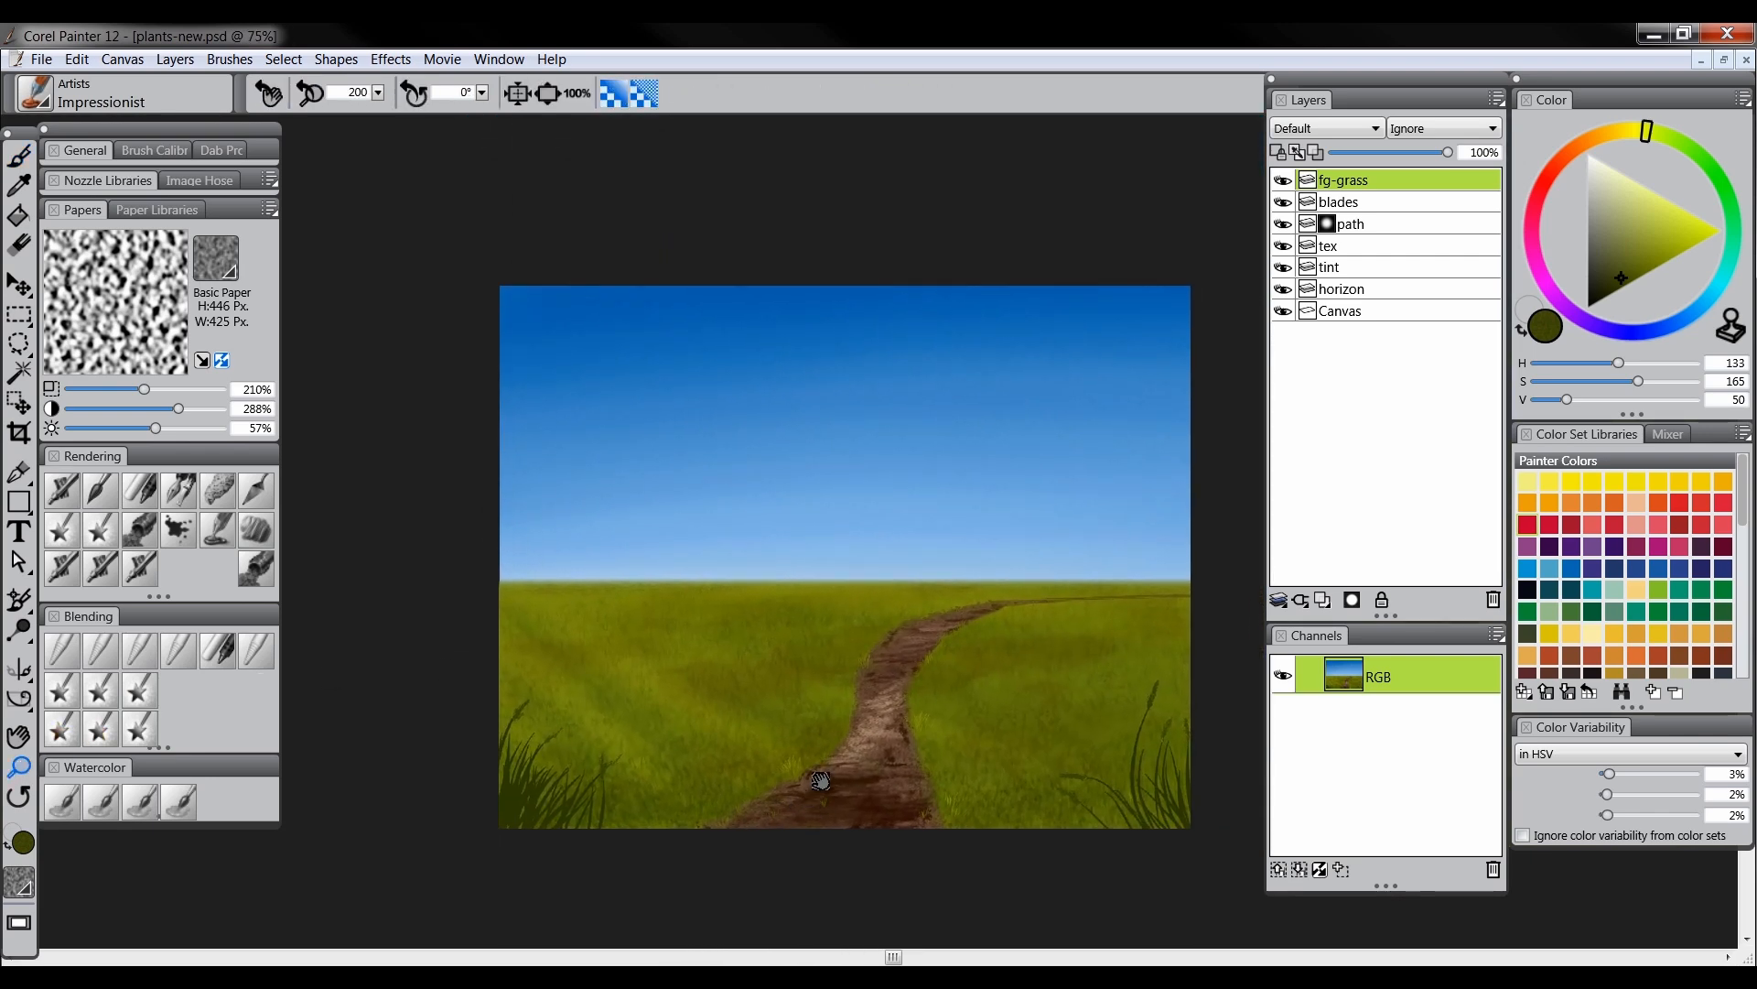
pyautogui.moveTo(1023, 738); pyautogui.dragTo(1012, 745)
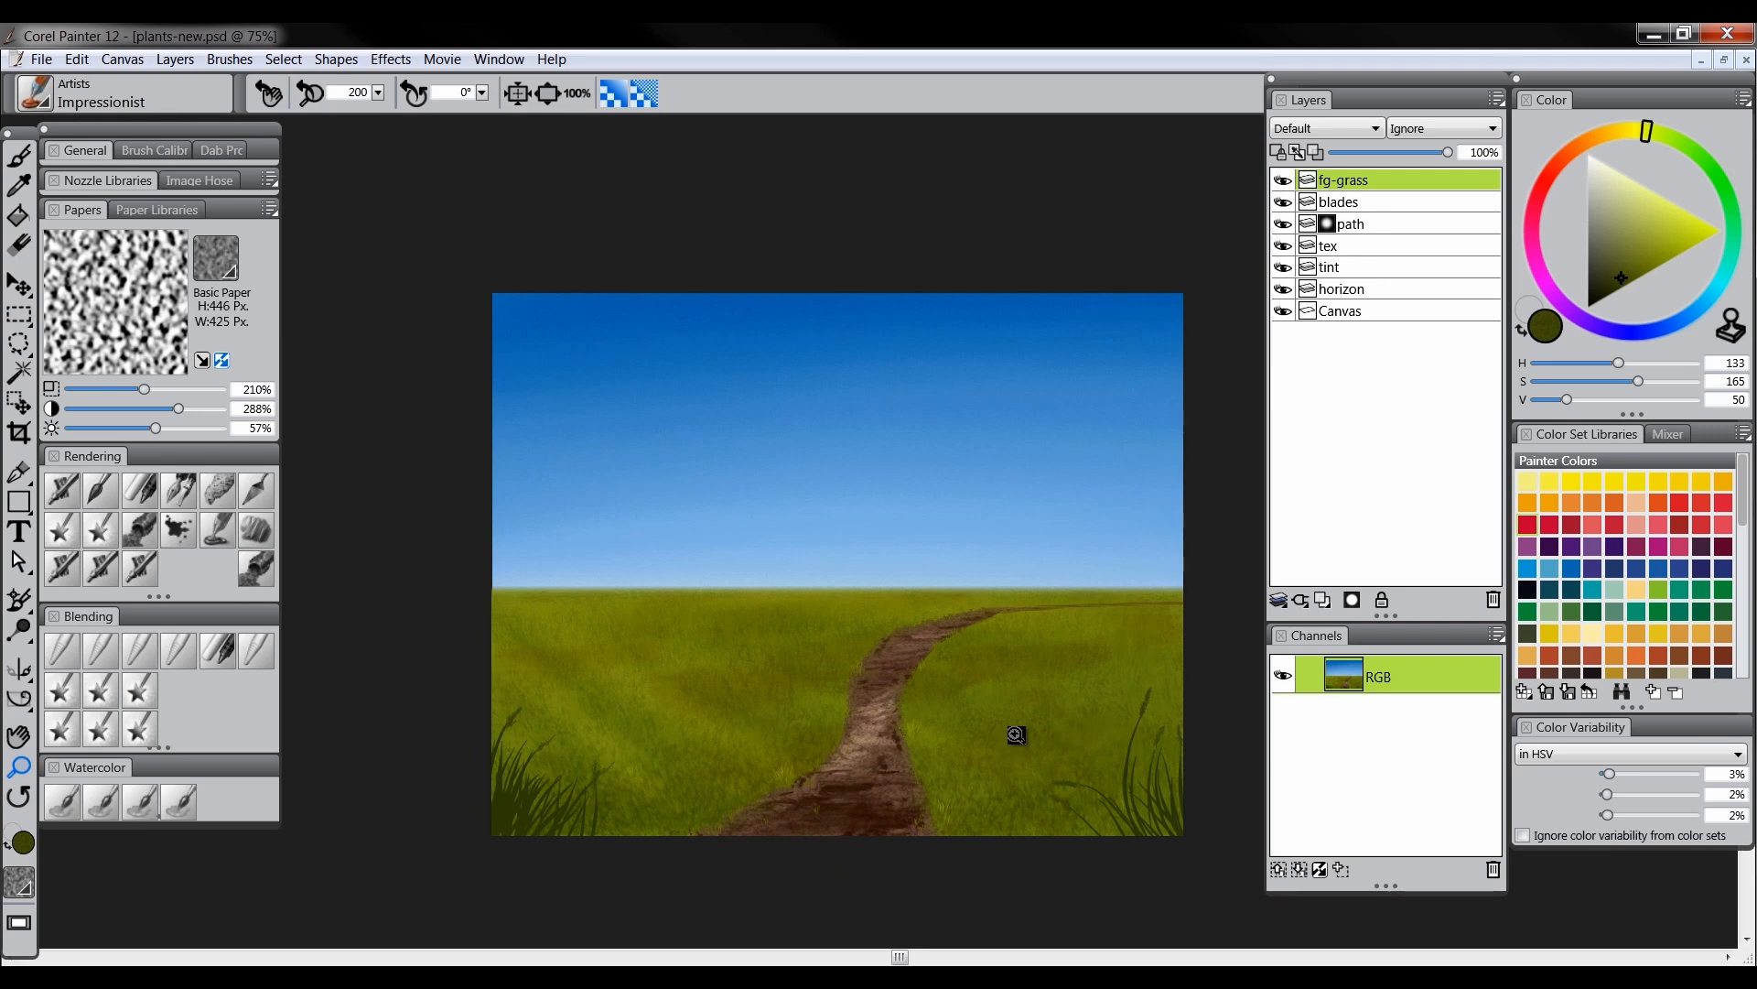
pyautogui.click(1082, 593)
pyautogui.click(1279, 154)
pyautogui.click(1618, 132)
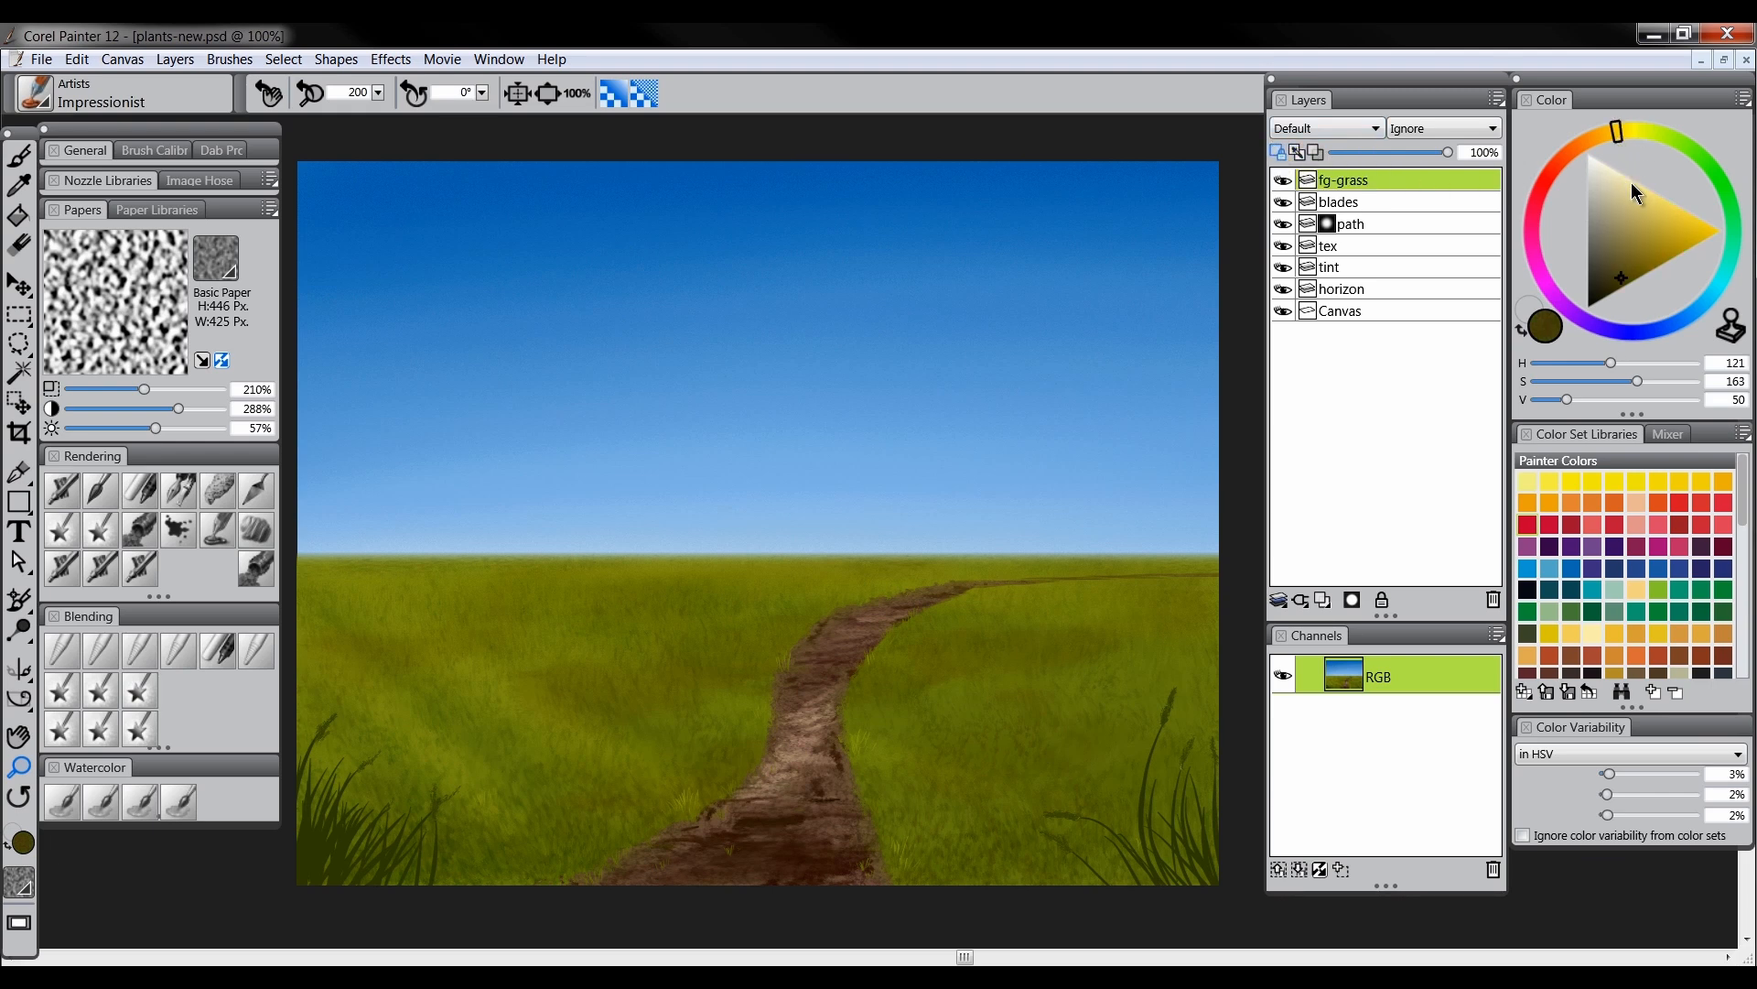
pyautogui.click(1647, 231)
pyautogui.click(220, 526)
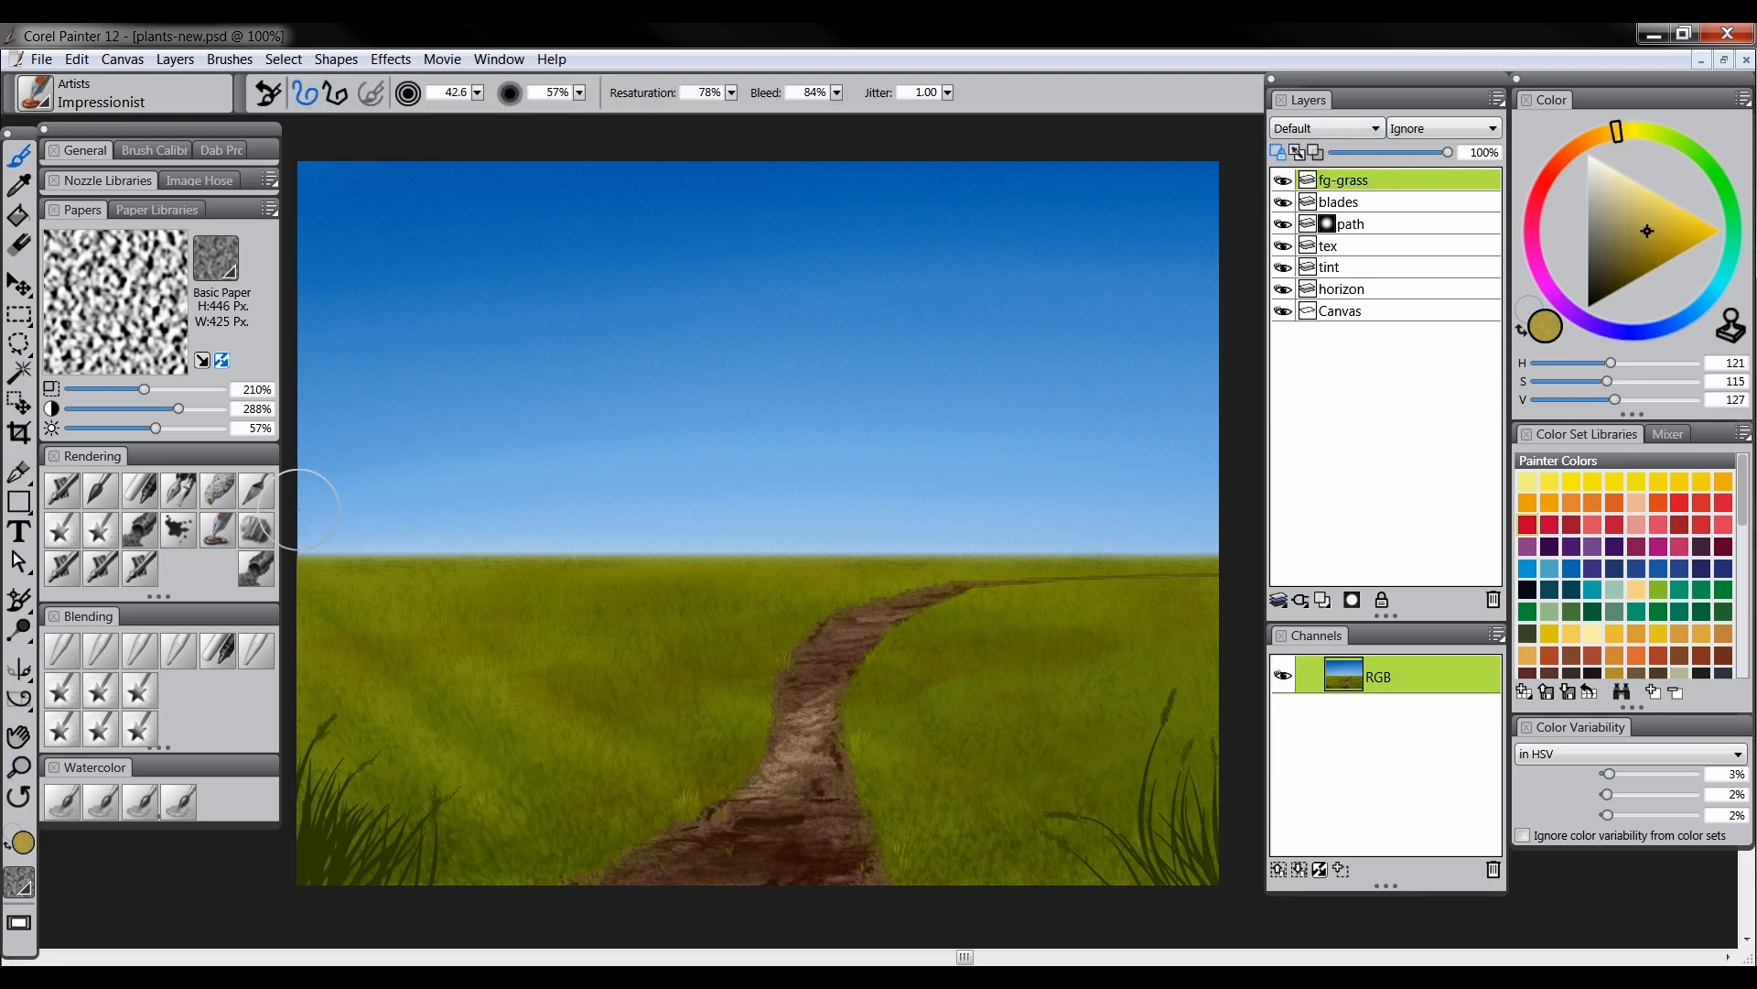
pyautogui.moveTo(1161, 696); pyautogui.dragTo(1156, 699)
pyautogui.moveTo(973, 666); pyautogui.dragTo(989, 653)
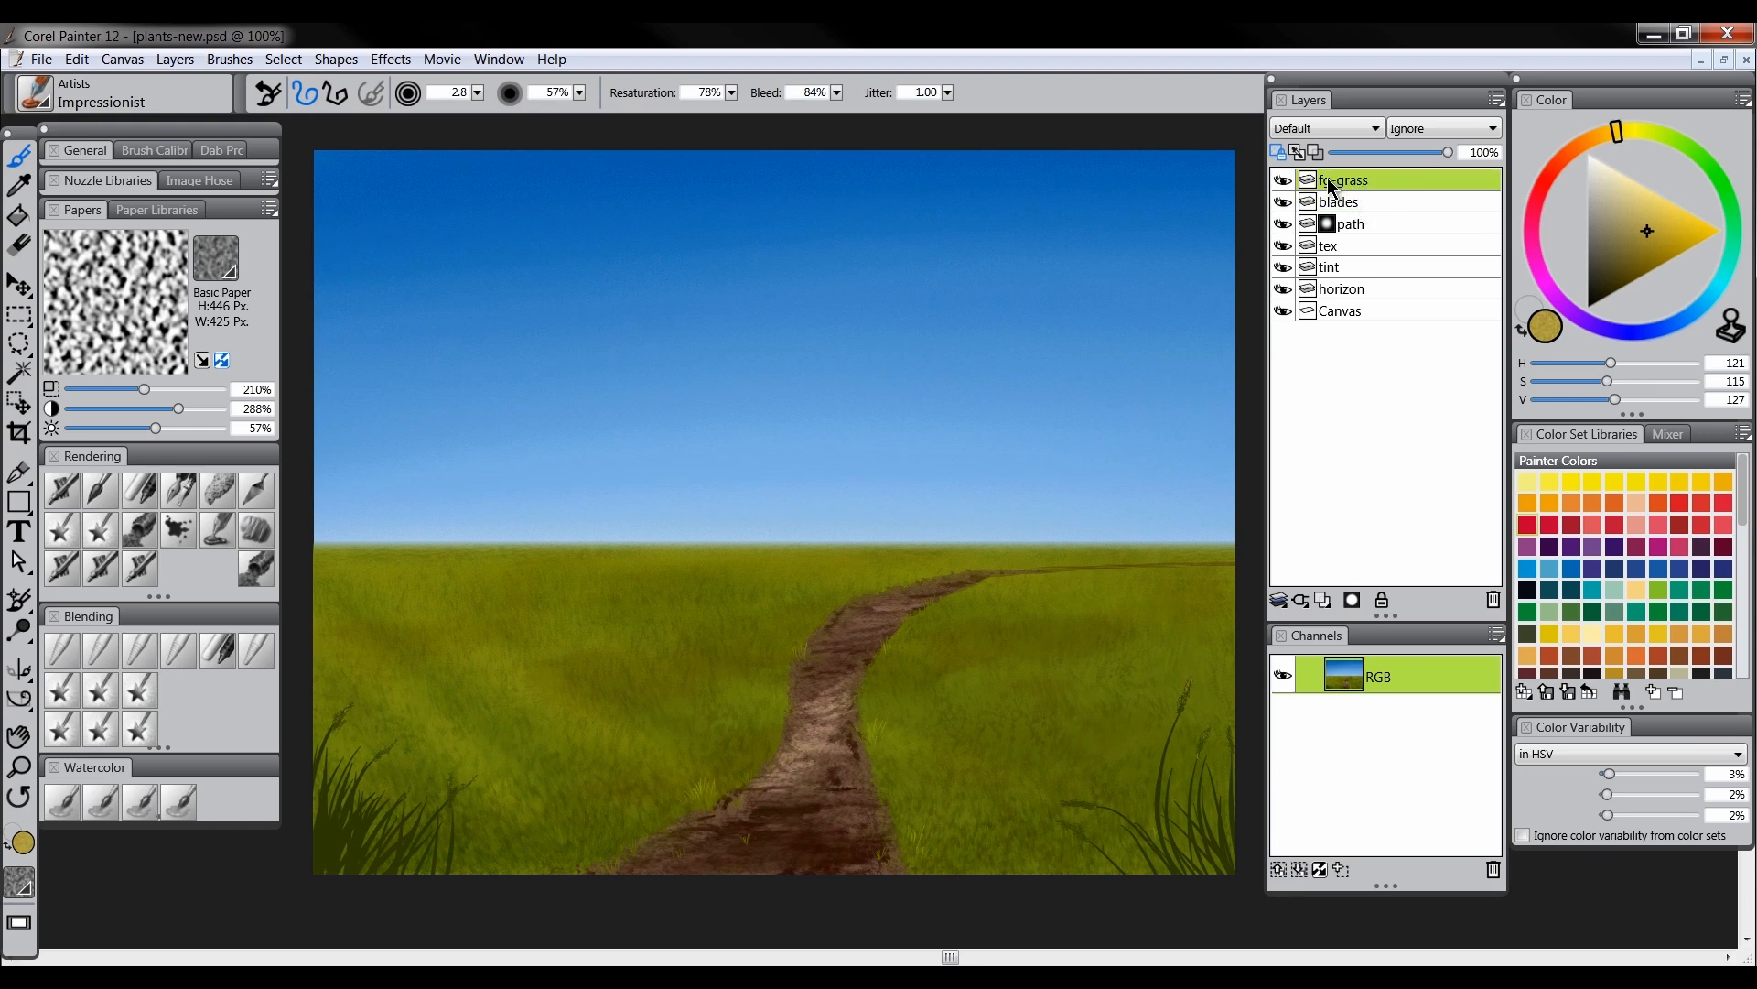
# Shade the foreground grass clumps dark green (H 146, S 149, V 33) with the Digital Airbrush
pyautogui.click(1676, 144)
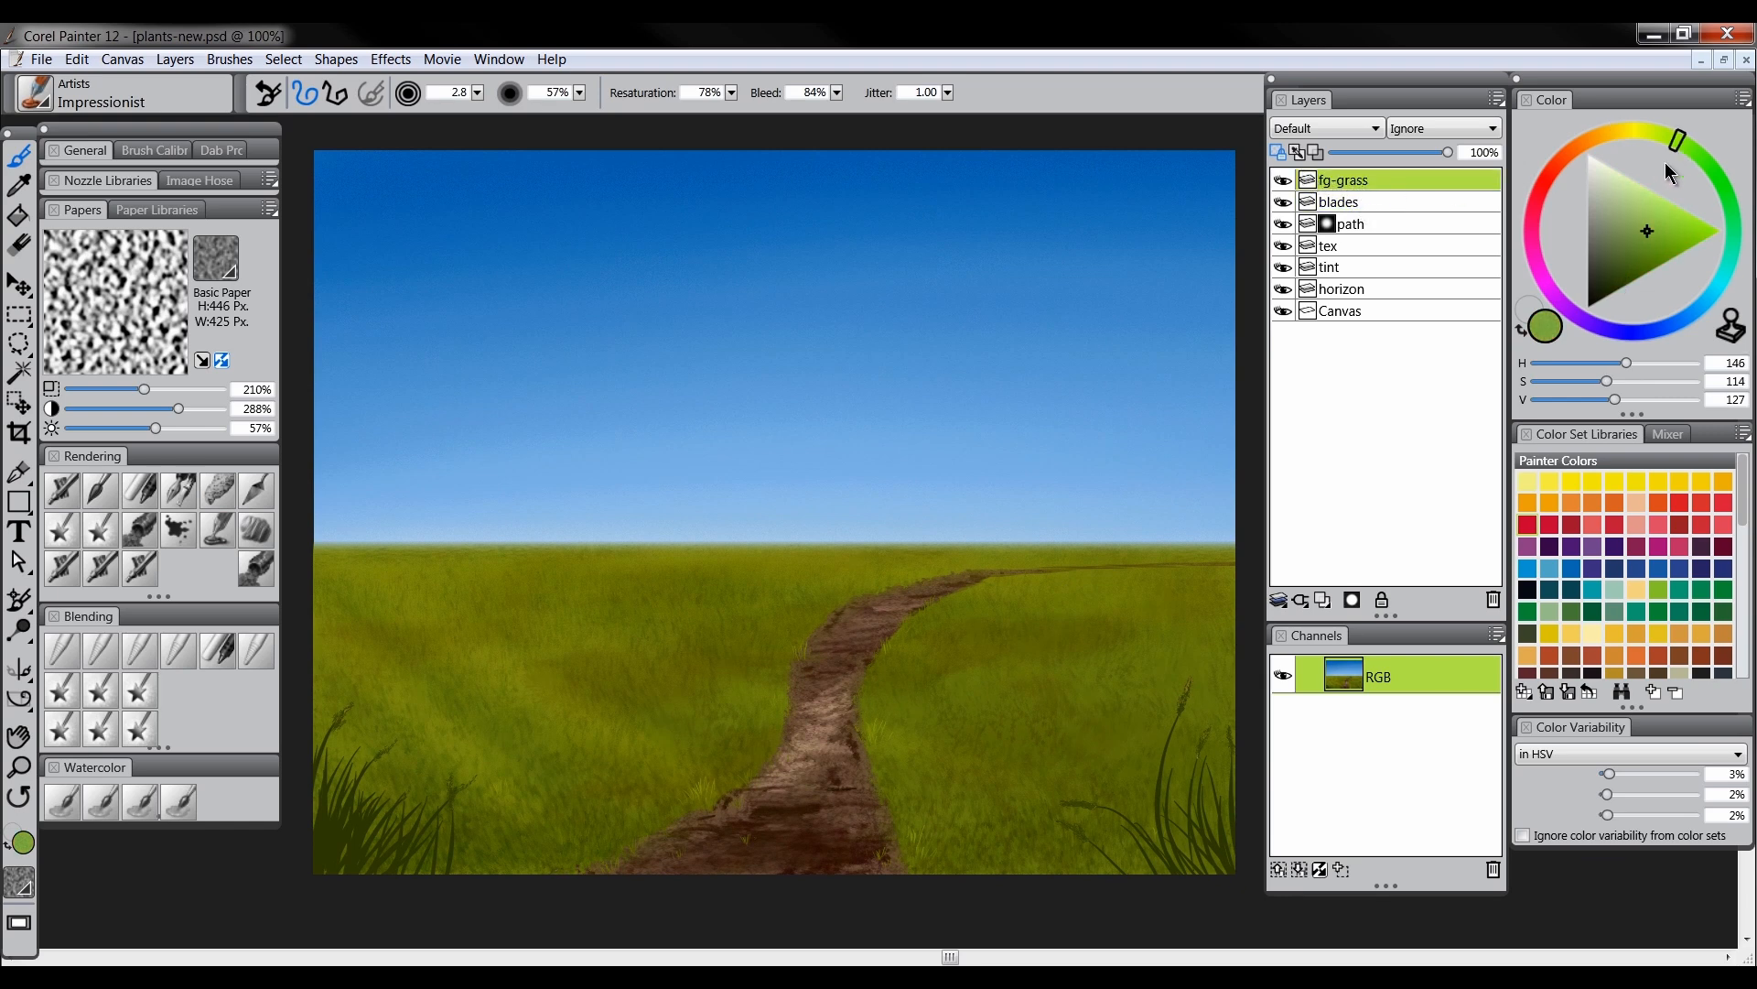
pyautogui.click(1609, 288)
pyautogui.click(62, 495)
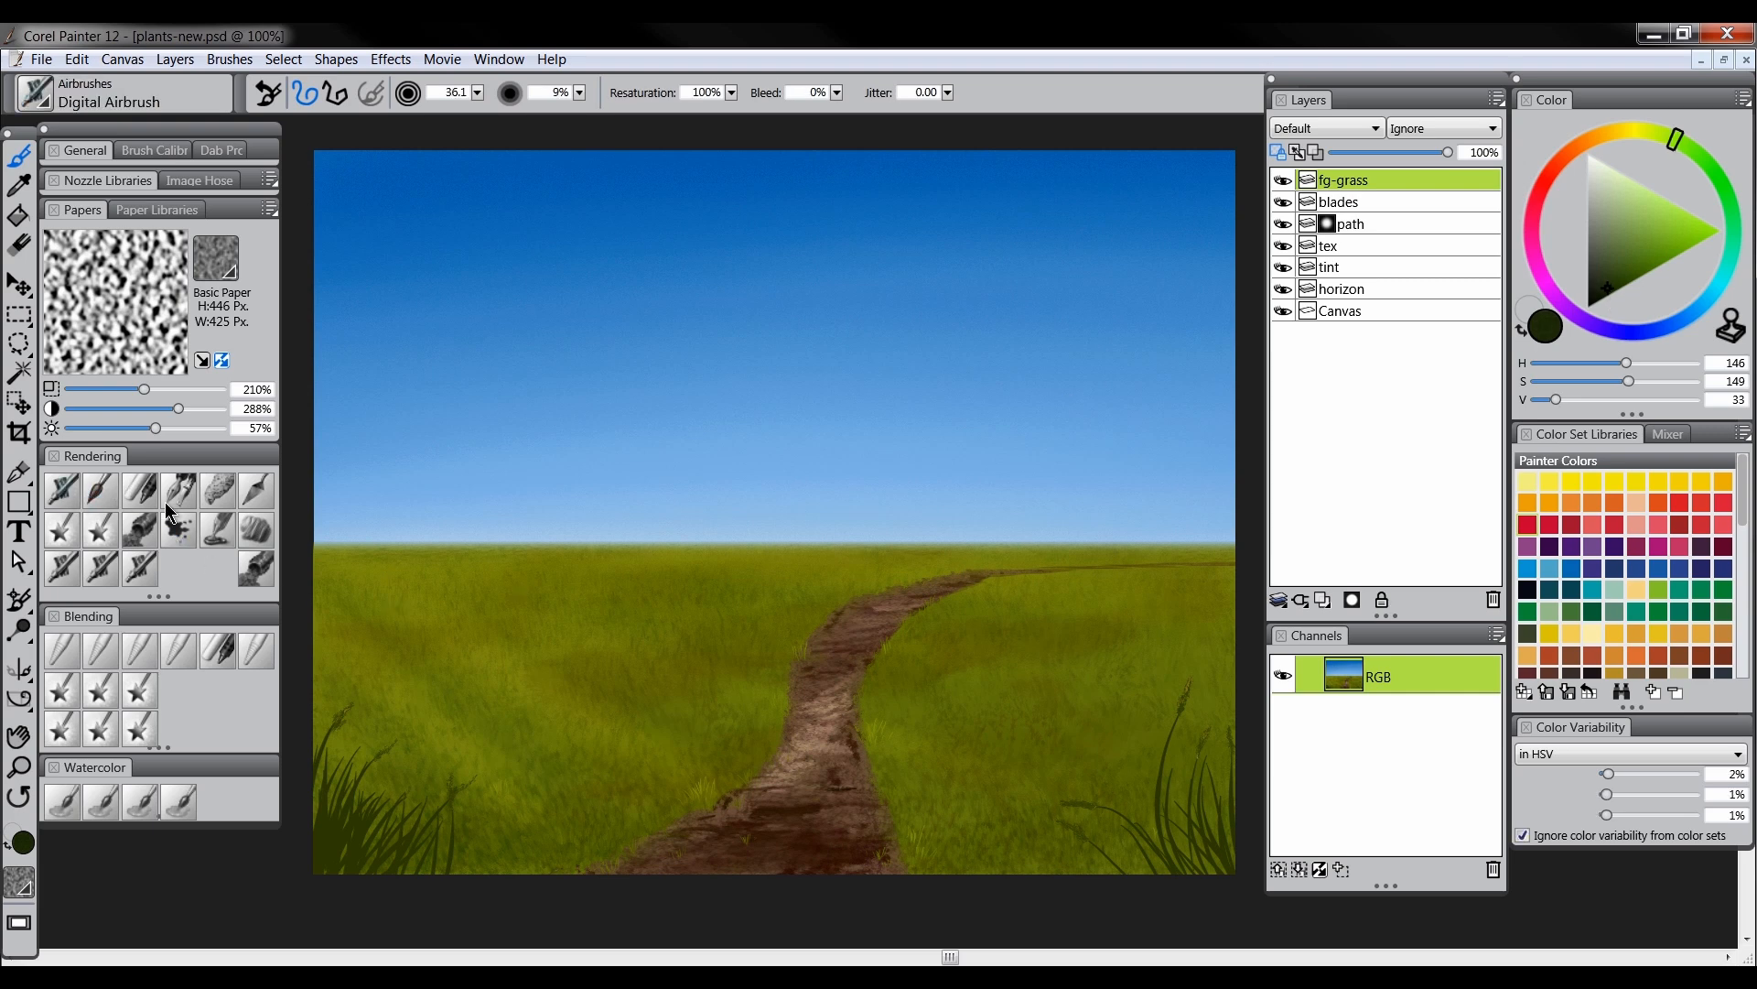
pyautogui.press('Tab')
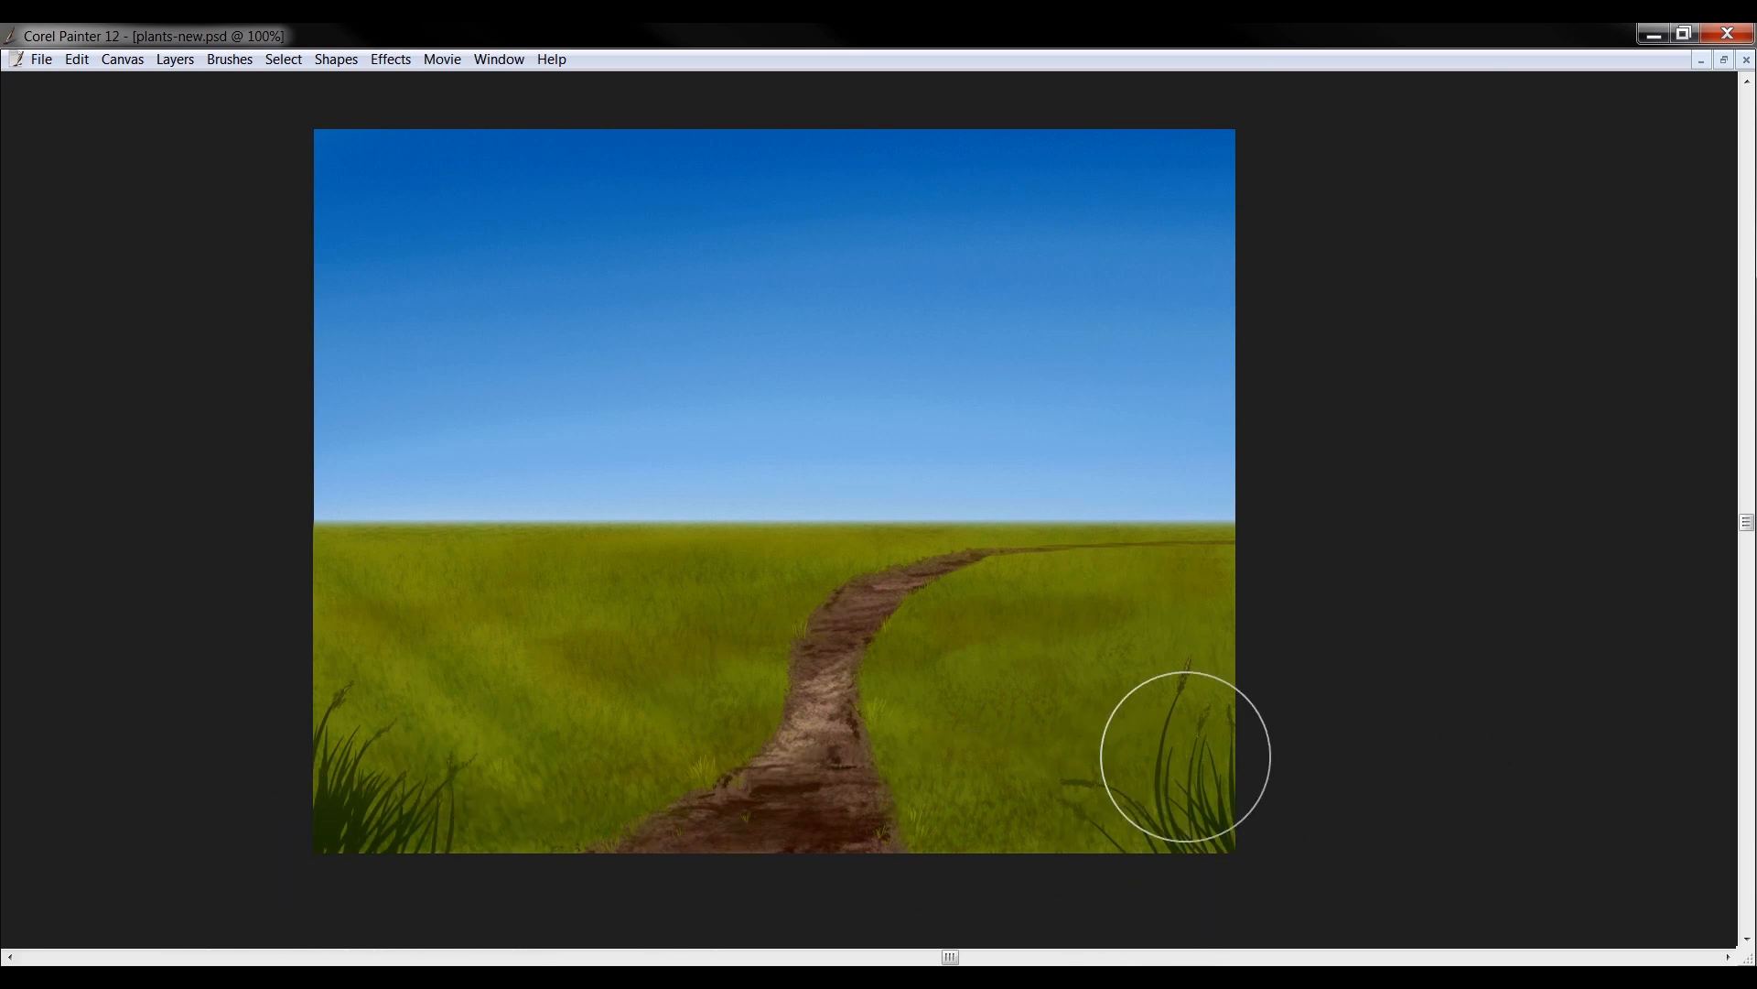
pyautogui.moveTo(768, 572); pyautogui.dragTo(787, 607)
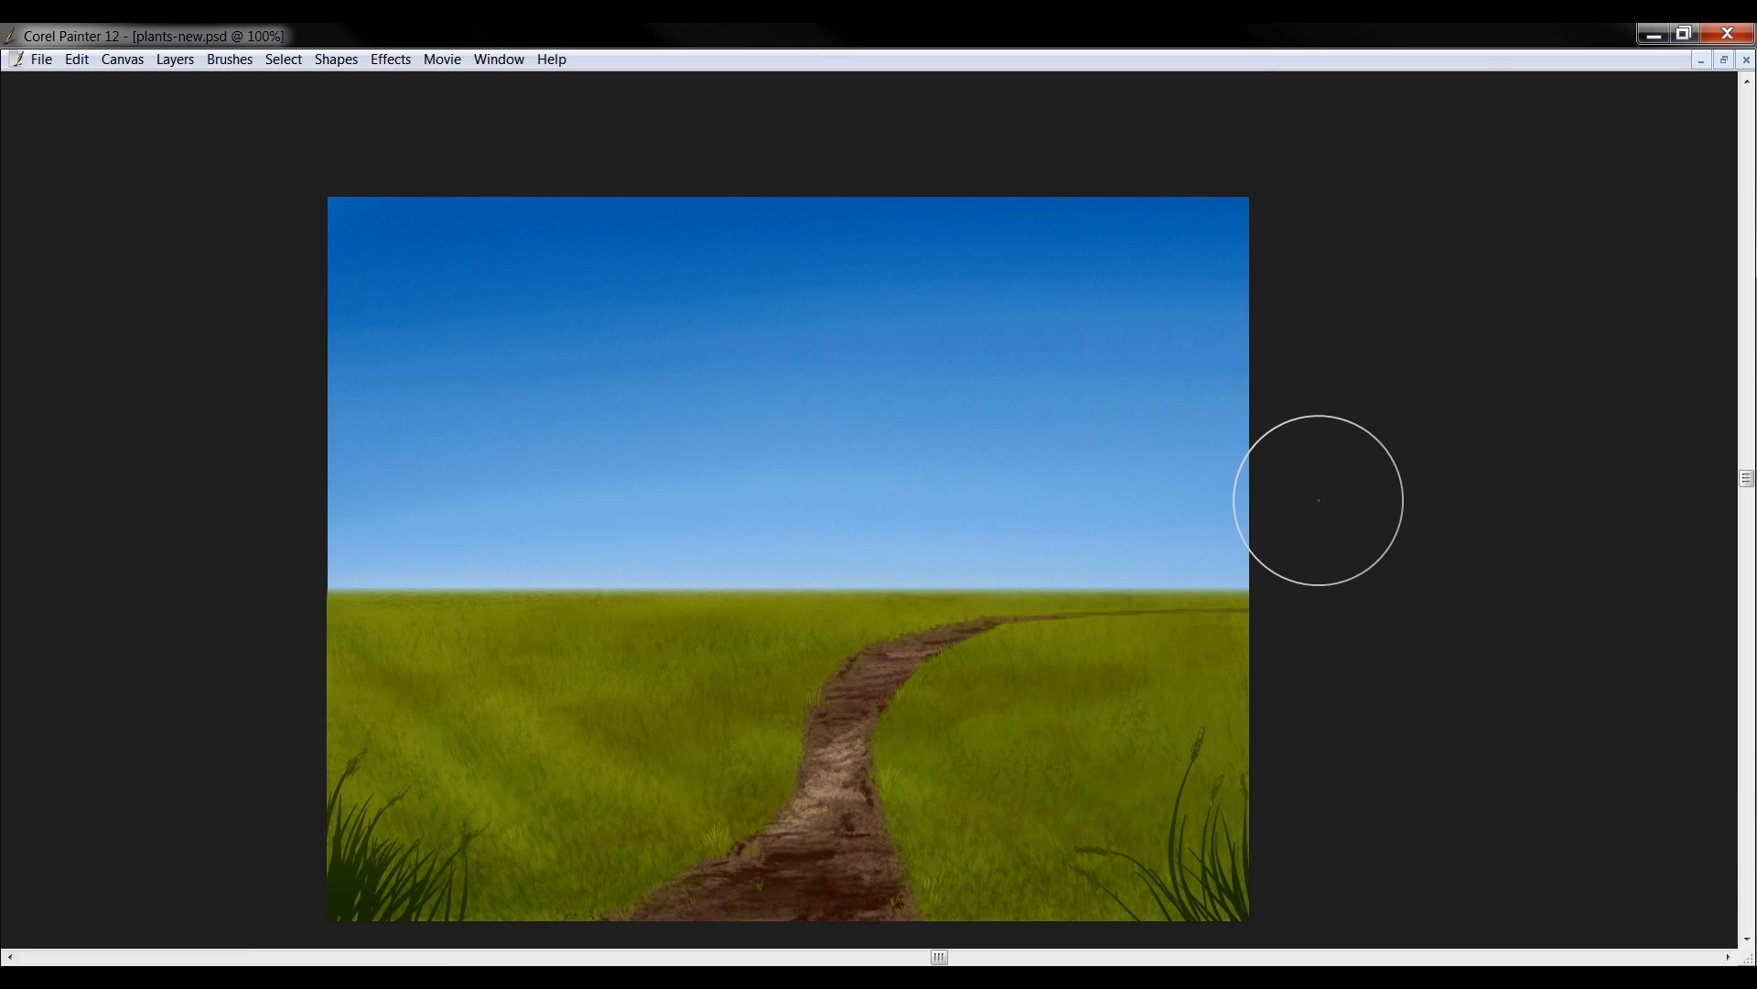
pyautogui.press('Tab')
pyautogui.click(1353, 203)
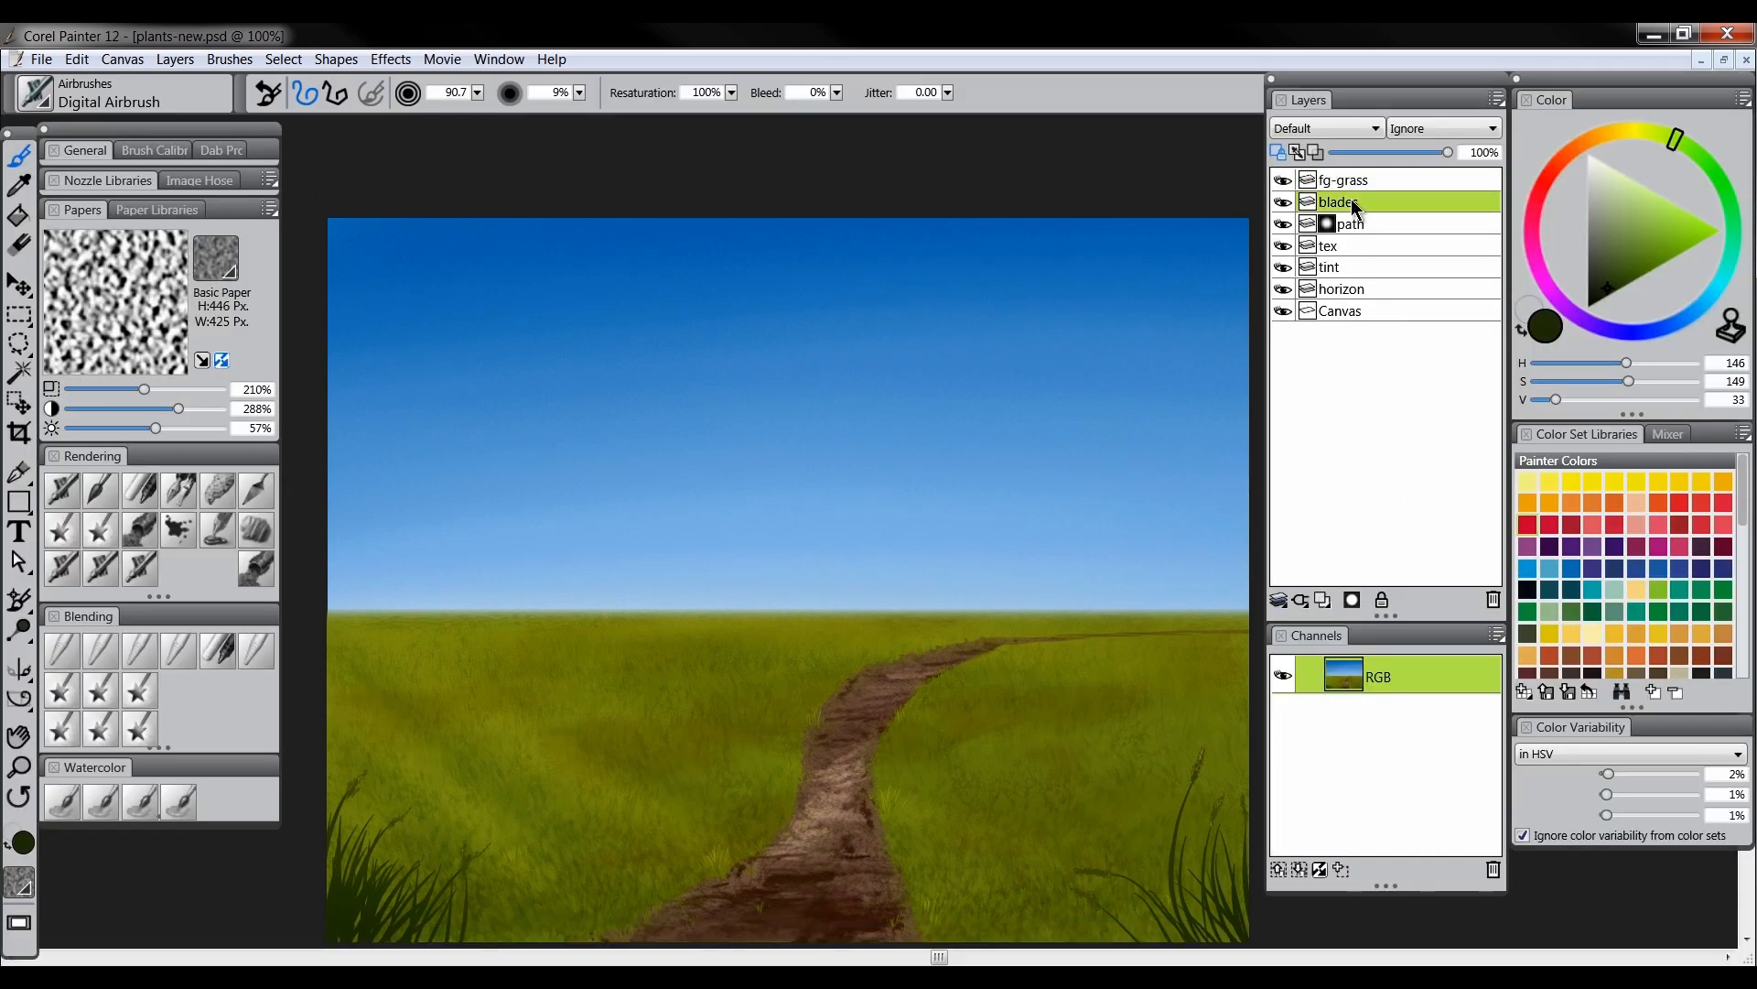
pyautogui.press('Tab')
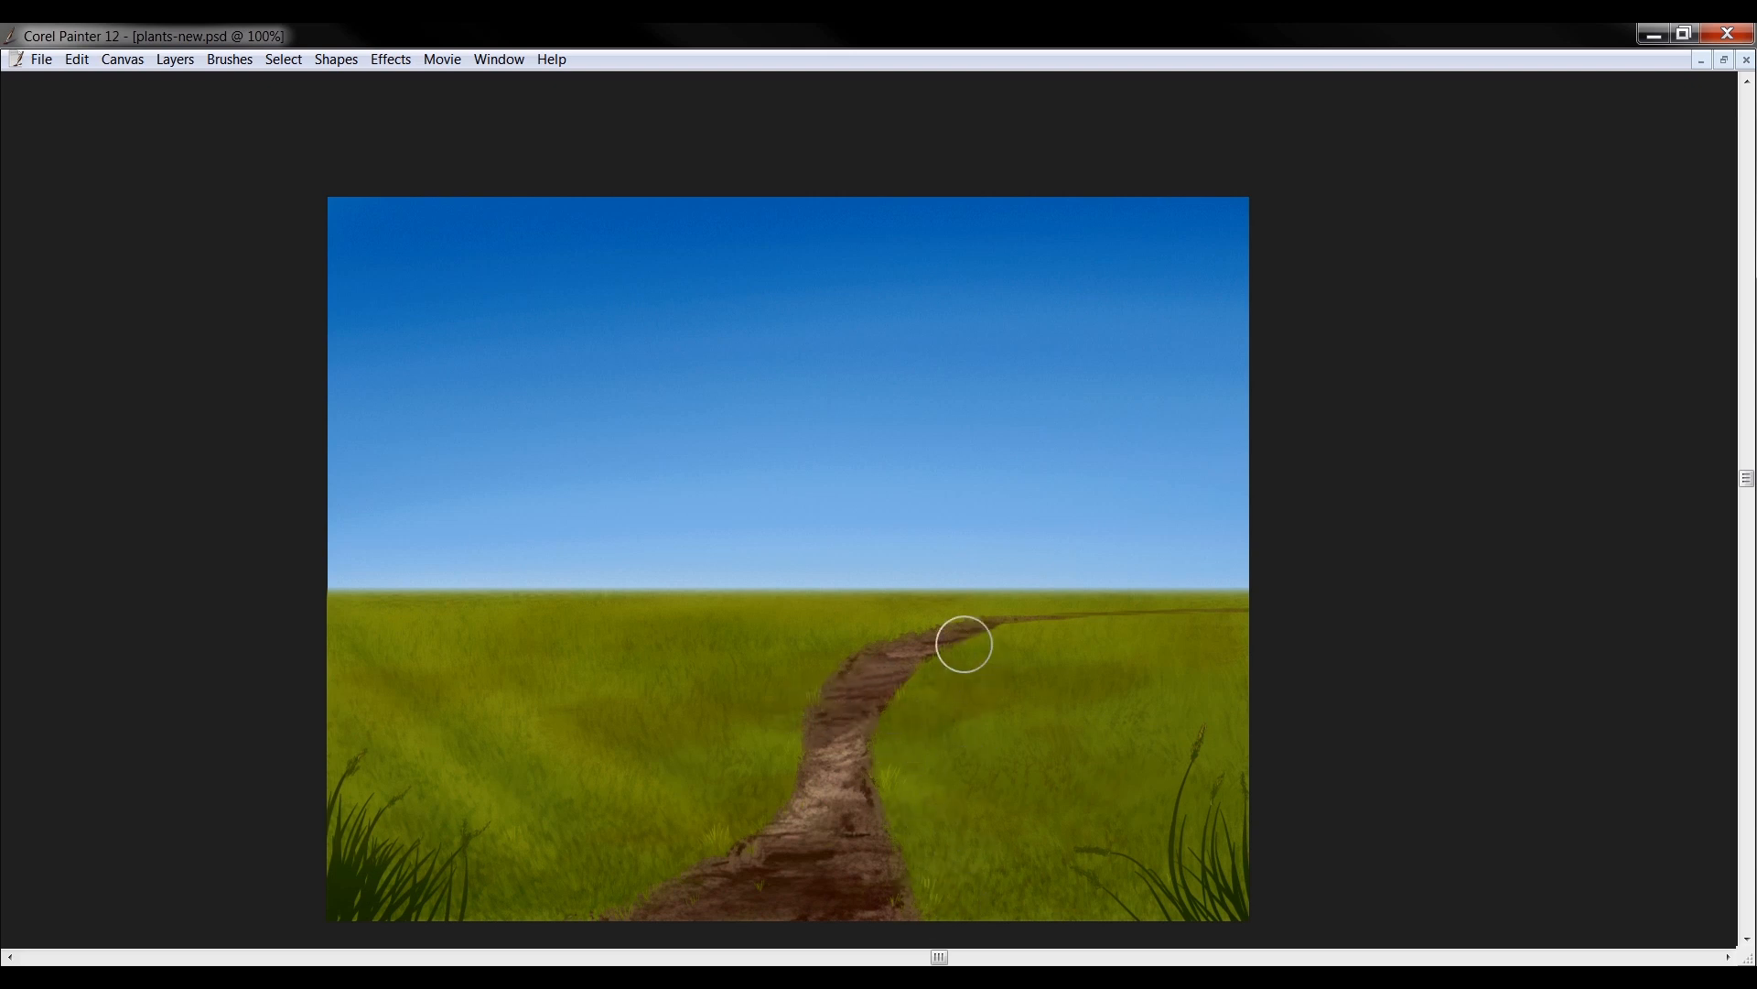
pyautogui.press('Tab')
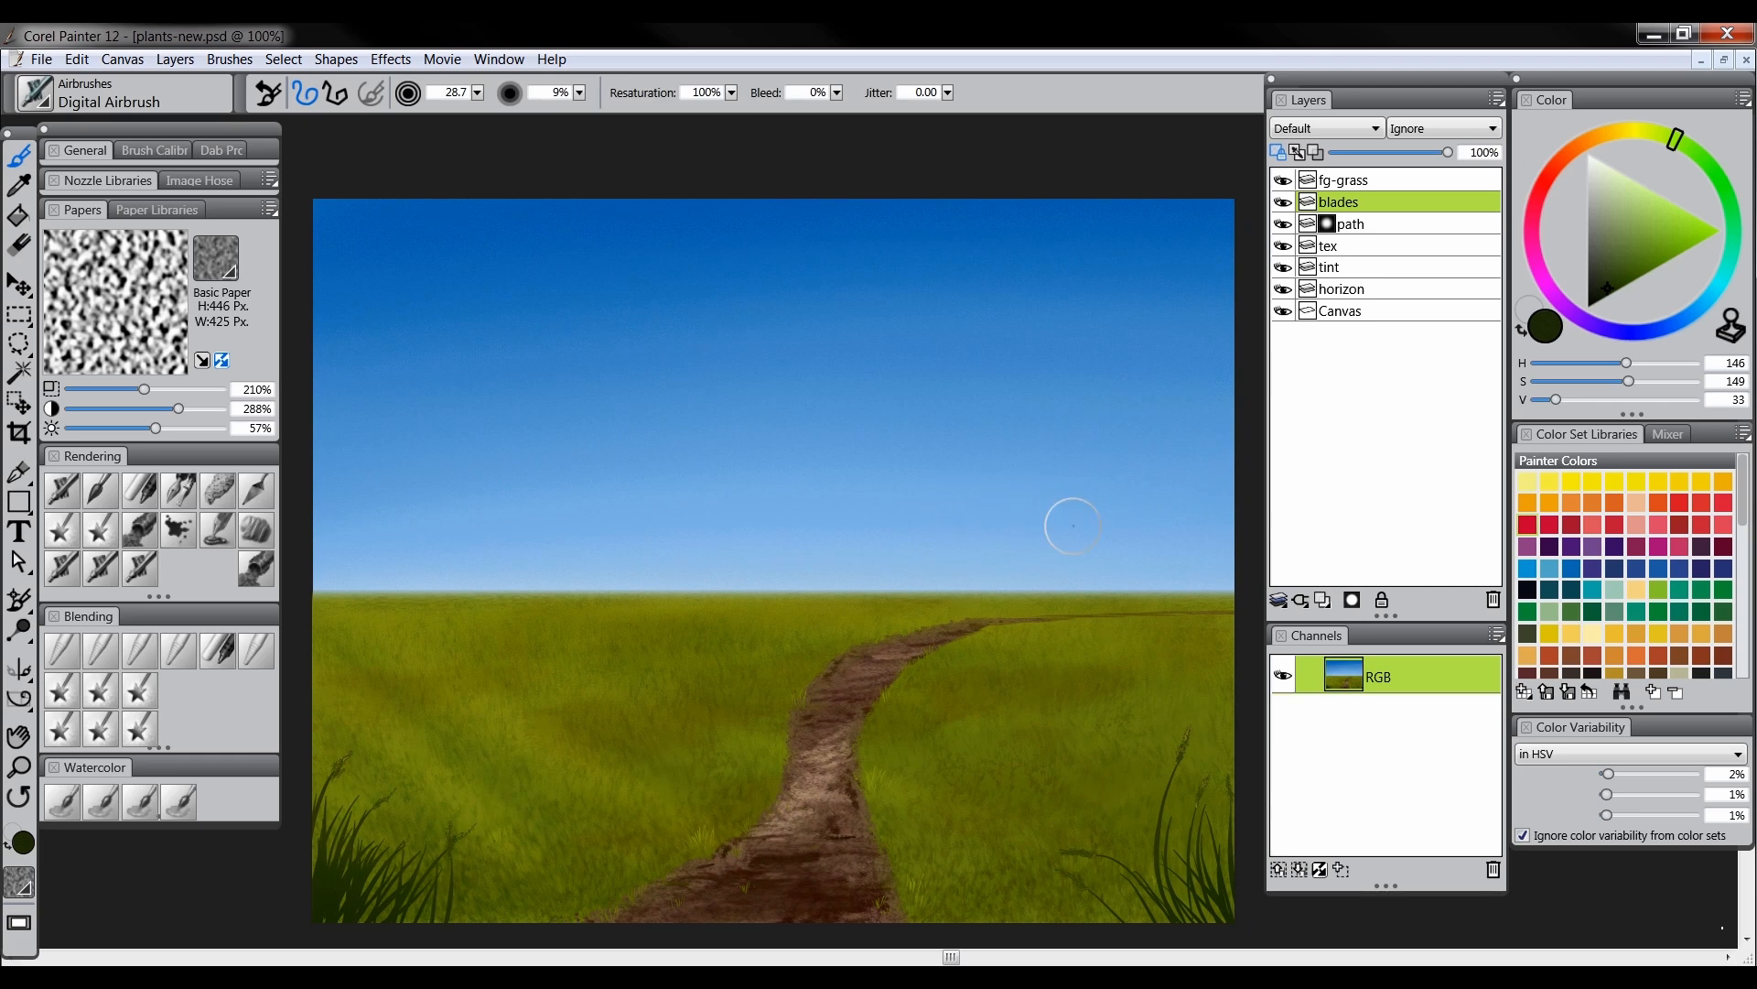
# Add a new layer above fg-grass and name it shrubs
pyautogui.click(1351, 190)
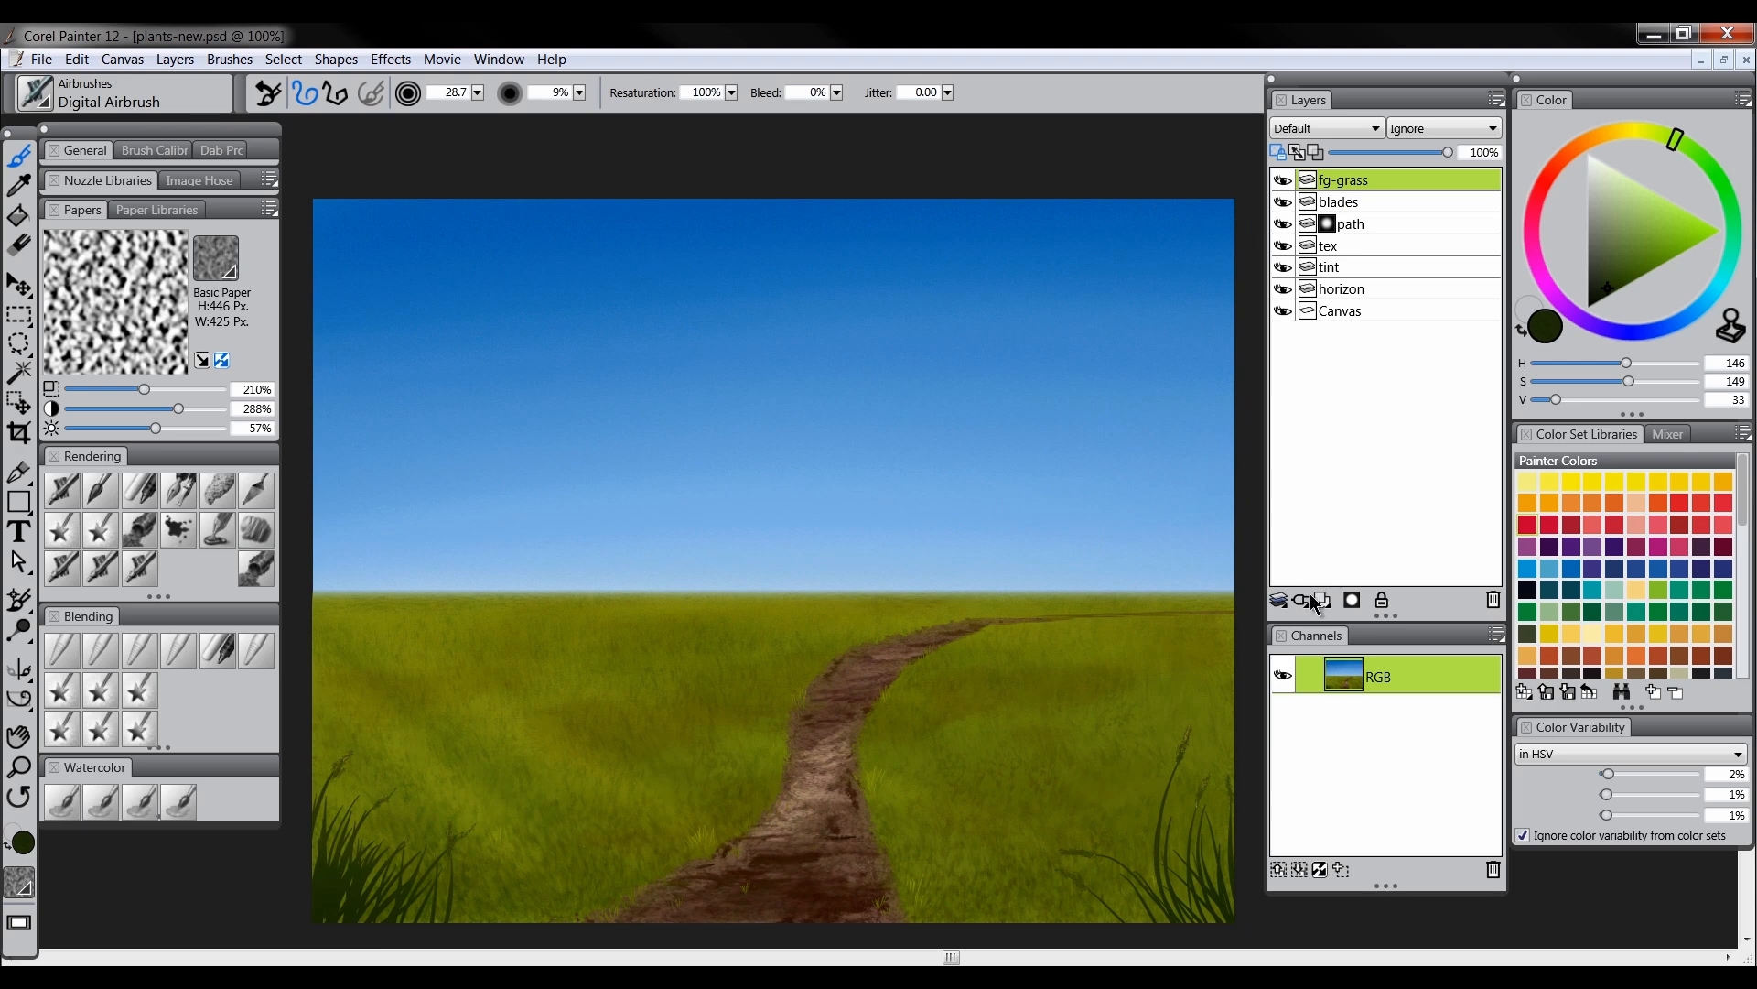
pyautogui.click(1320, 601)
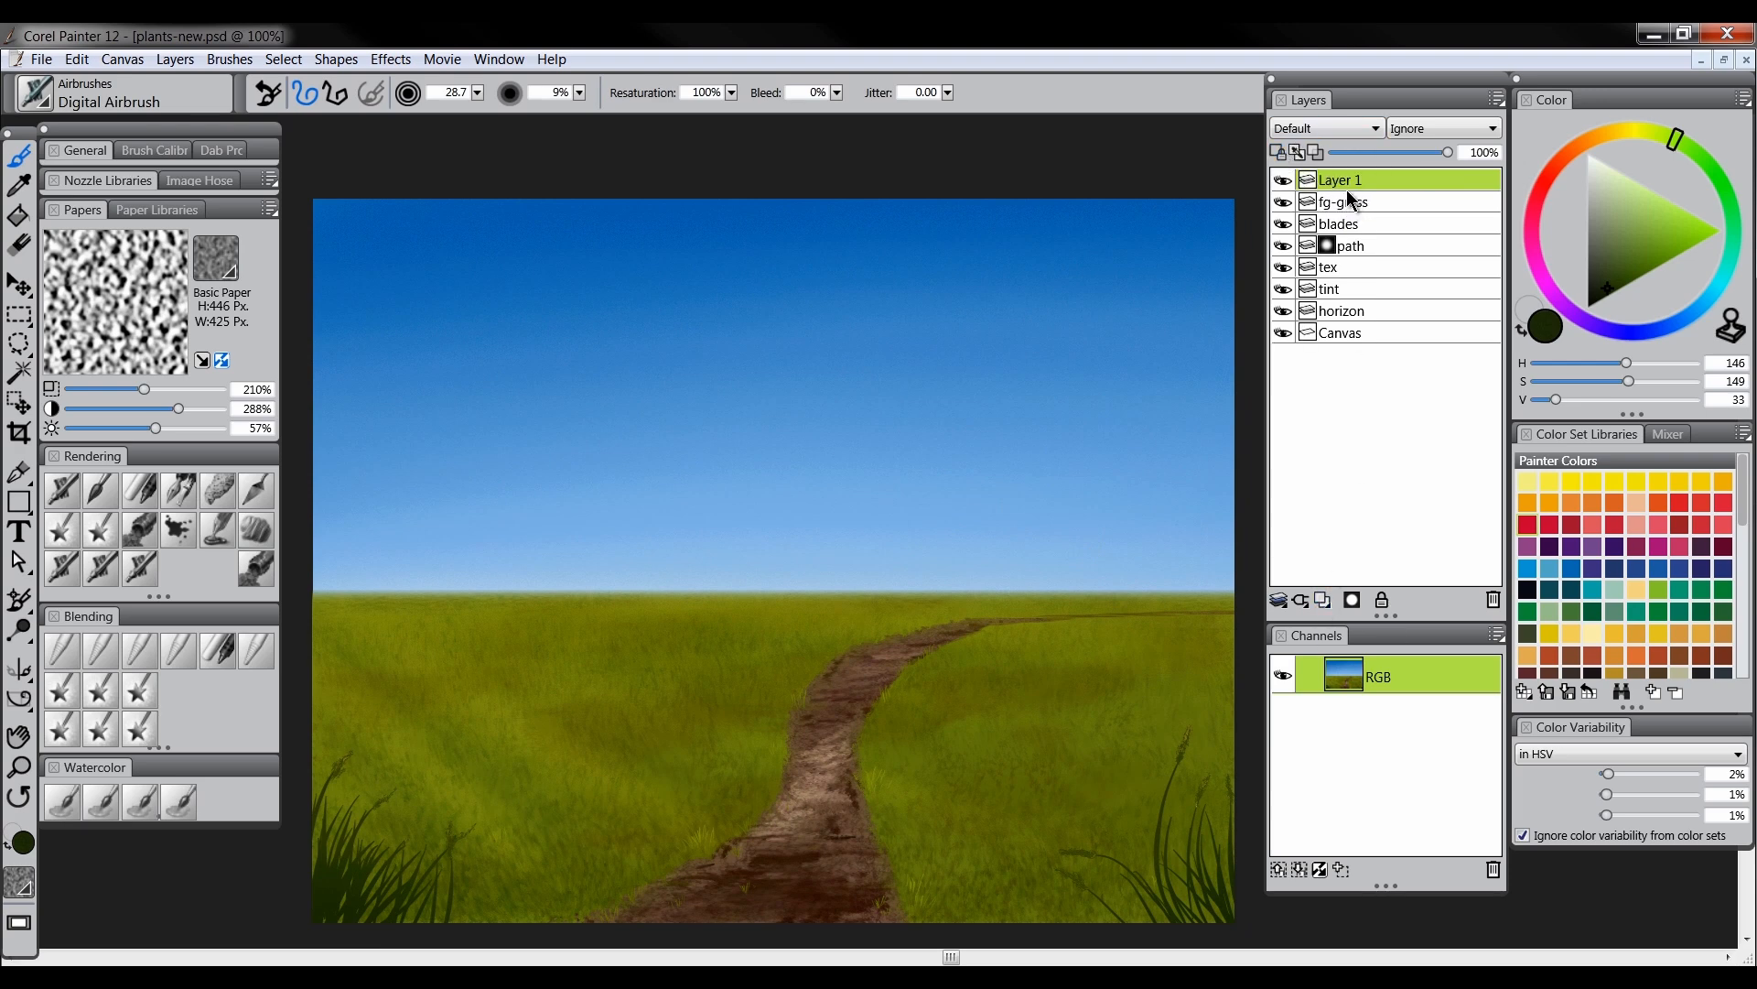
pyautogui.doubleClick(1347, 181)
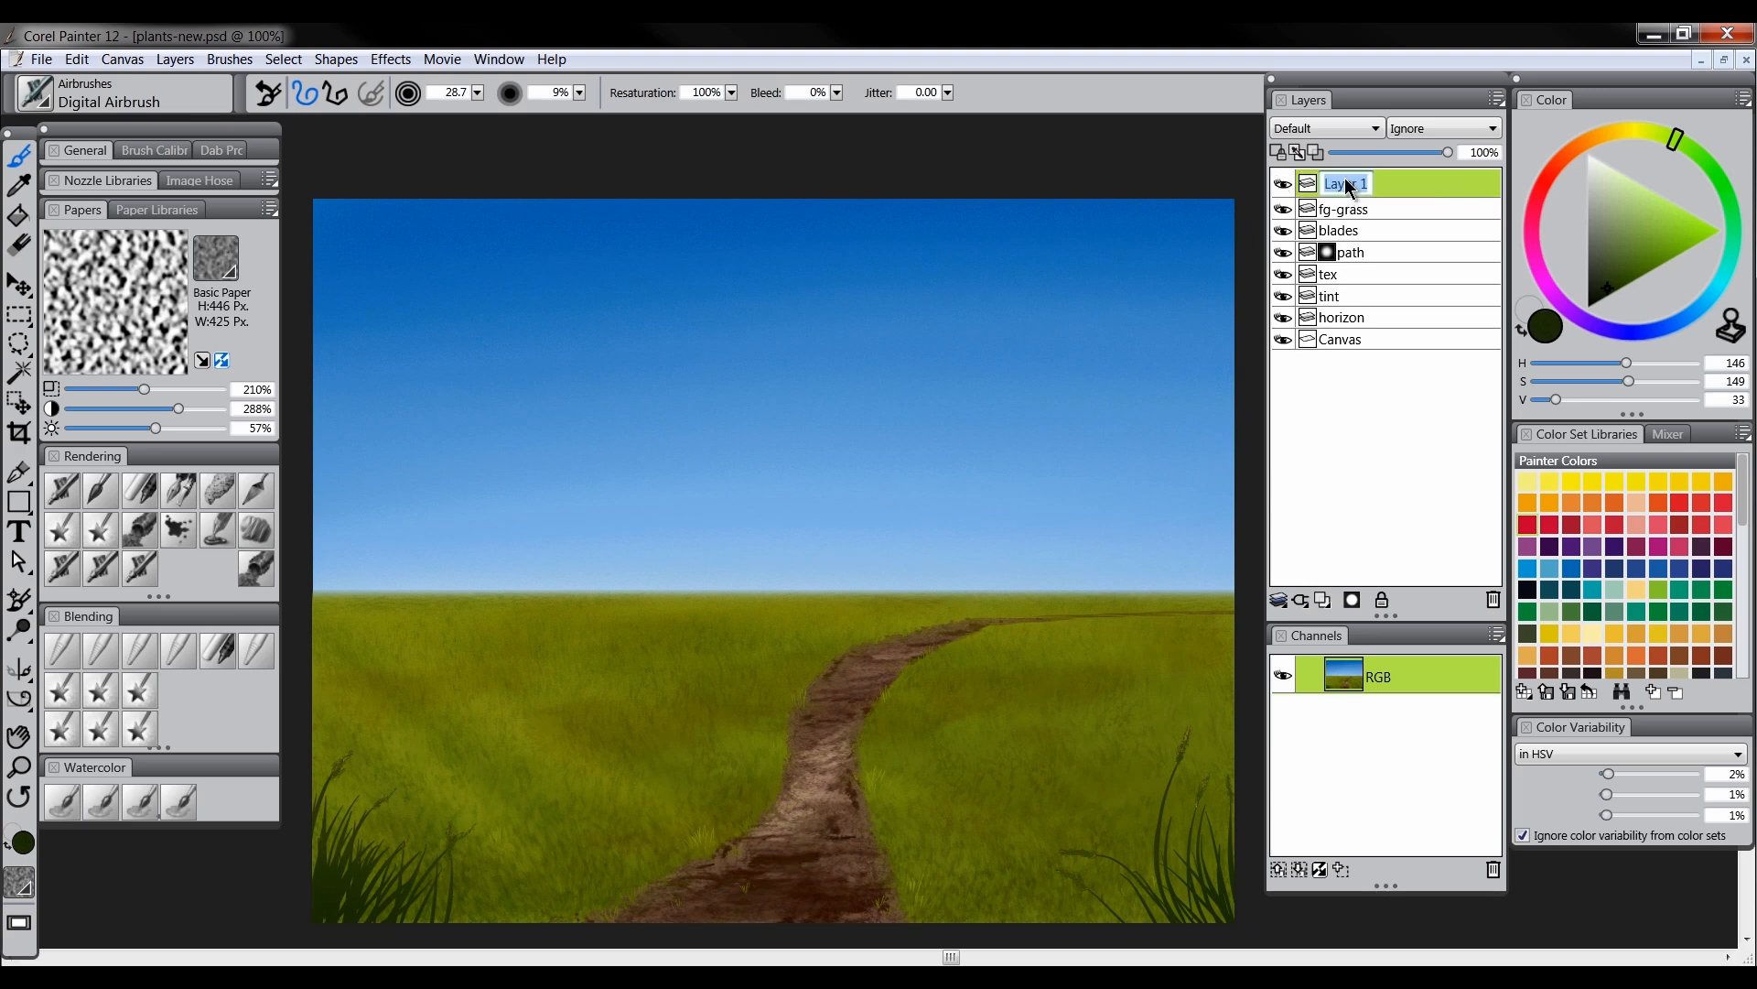
pyautogui.write('shrubs')
pyautogui.press('Return')
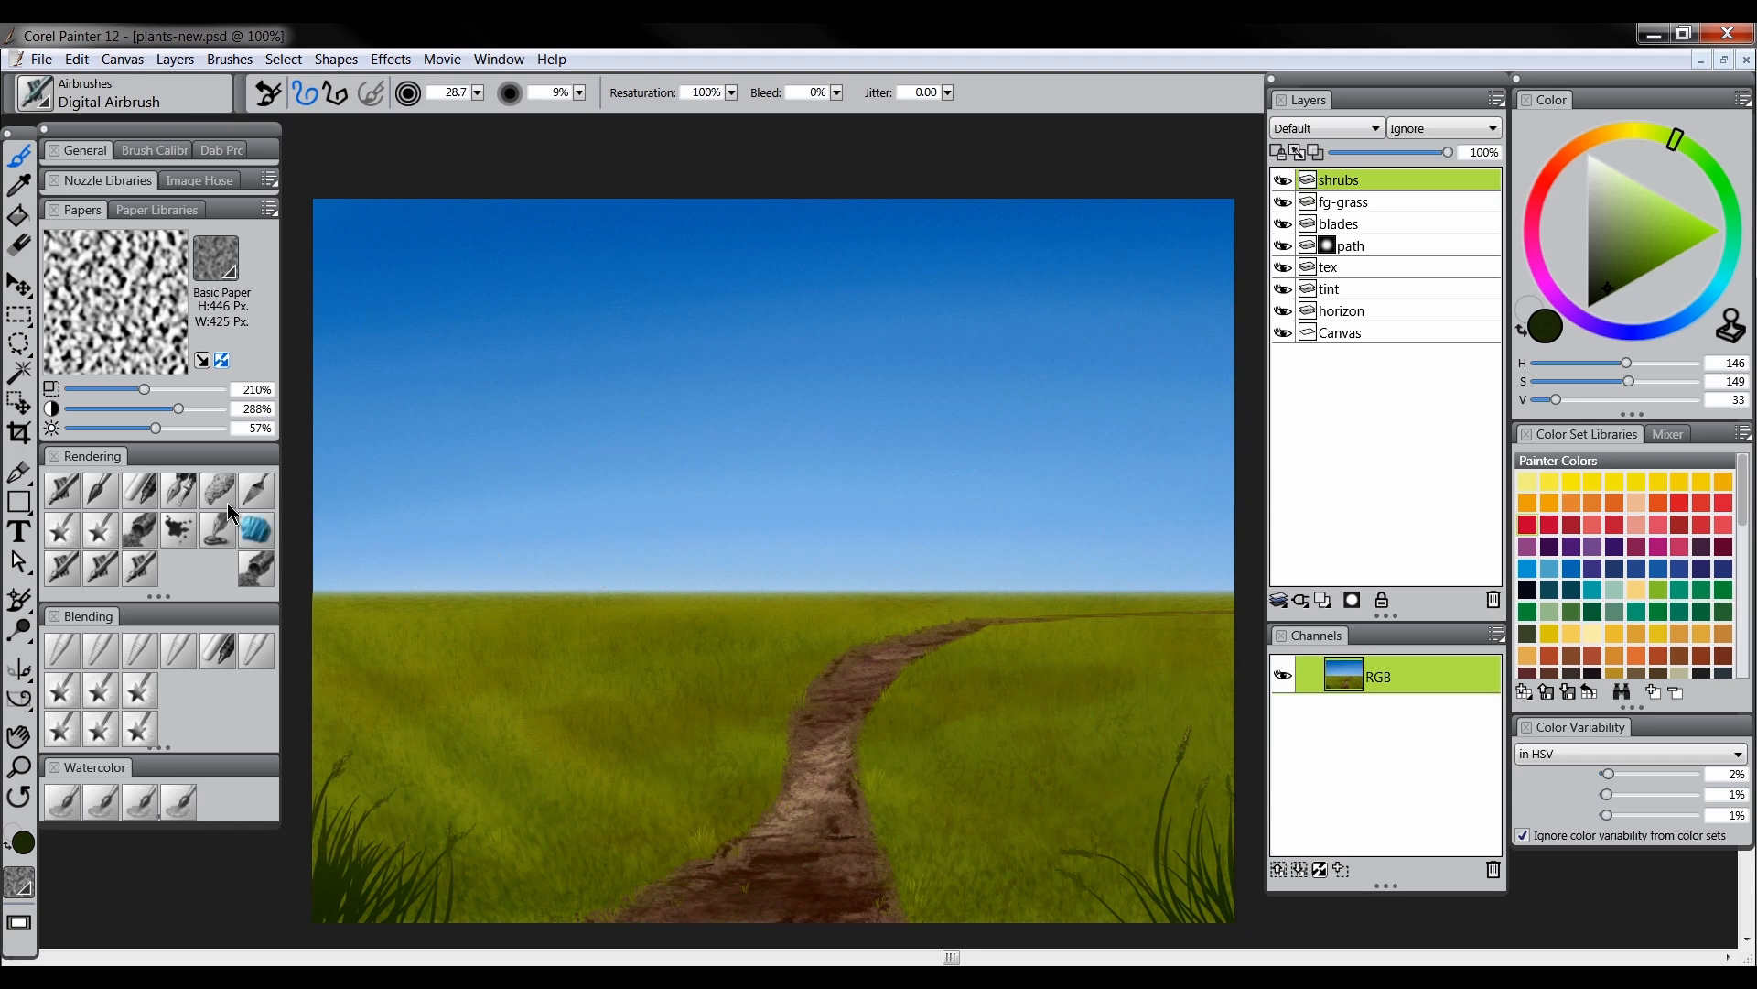
# Choose the Impressionist brush and mix an olive green (H 134, S 221, V 50)
pyautogui.click(220, 529)
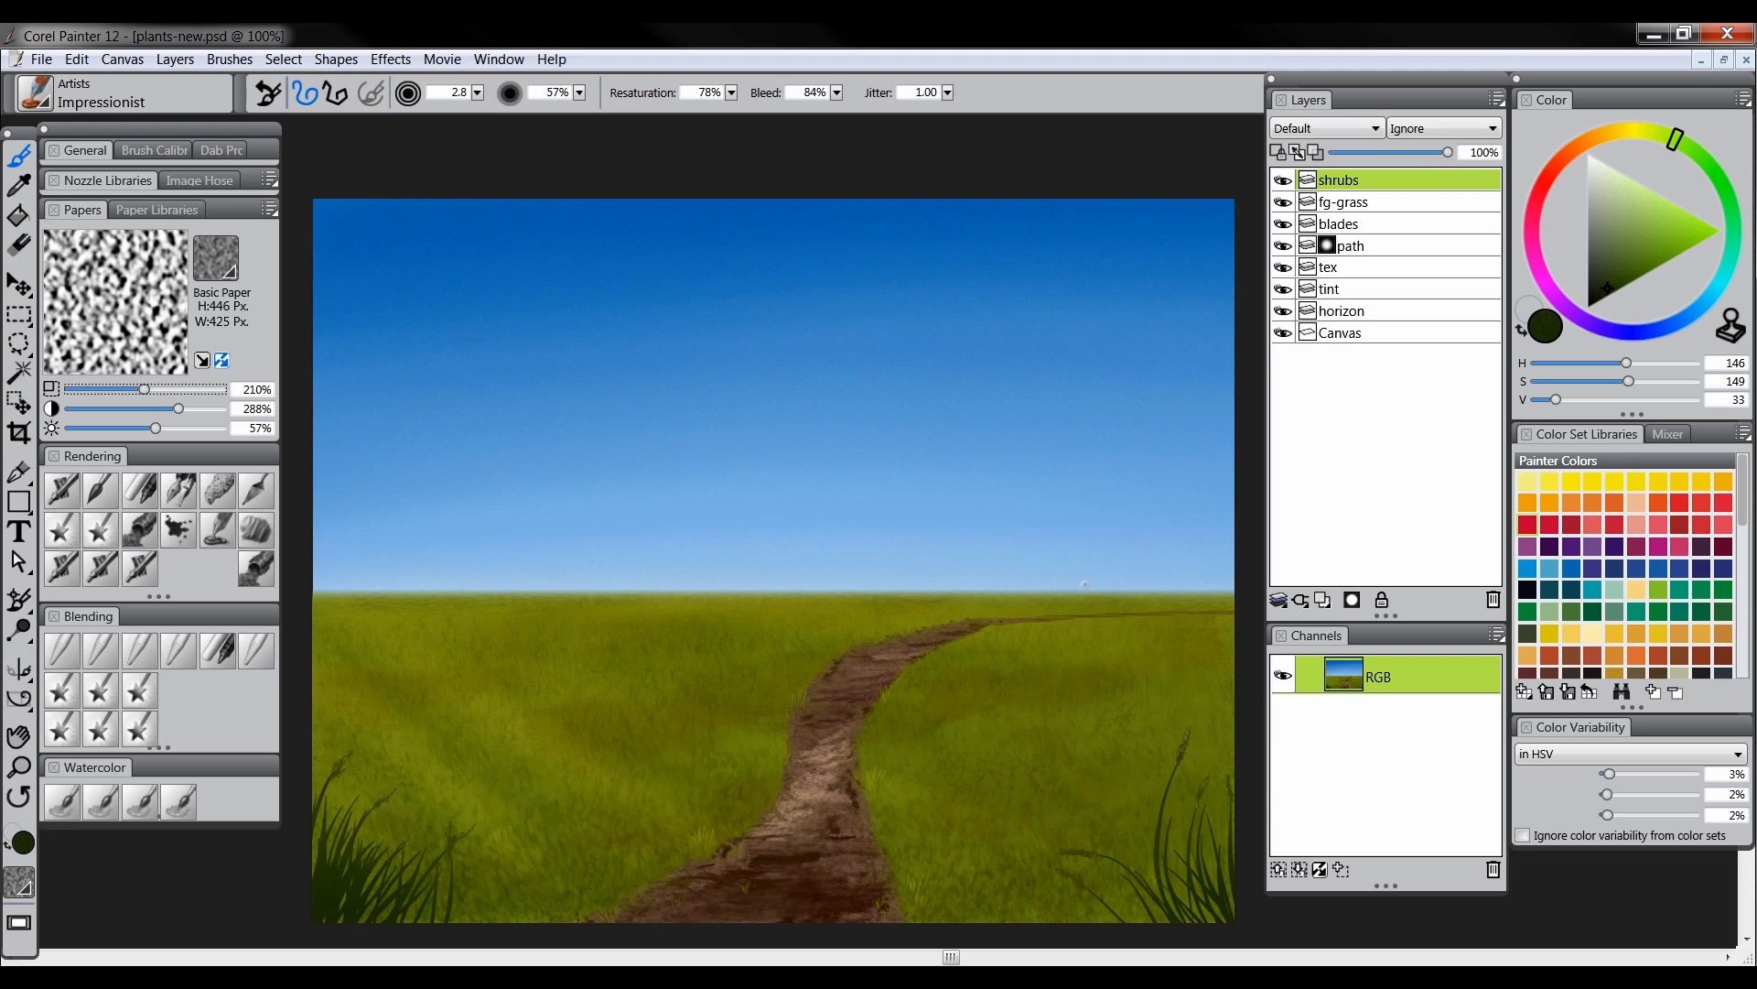
pyautogui.moveTo(1675, 139); pyautogui.dragTo(1651, 134)
pyautogui.click(1631, 279)
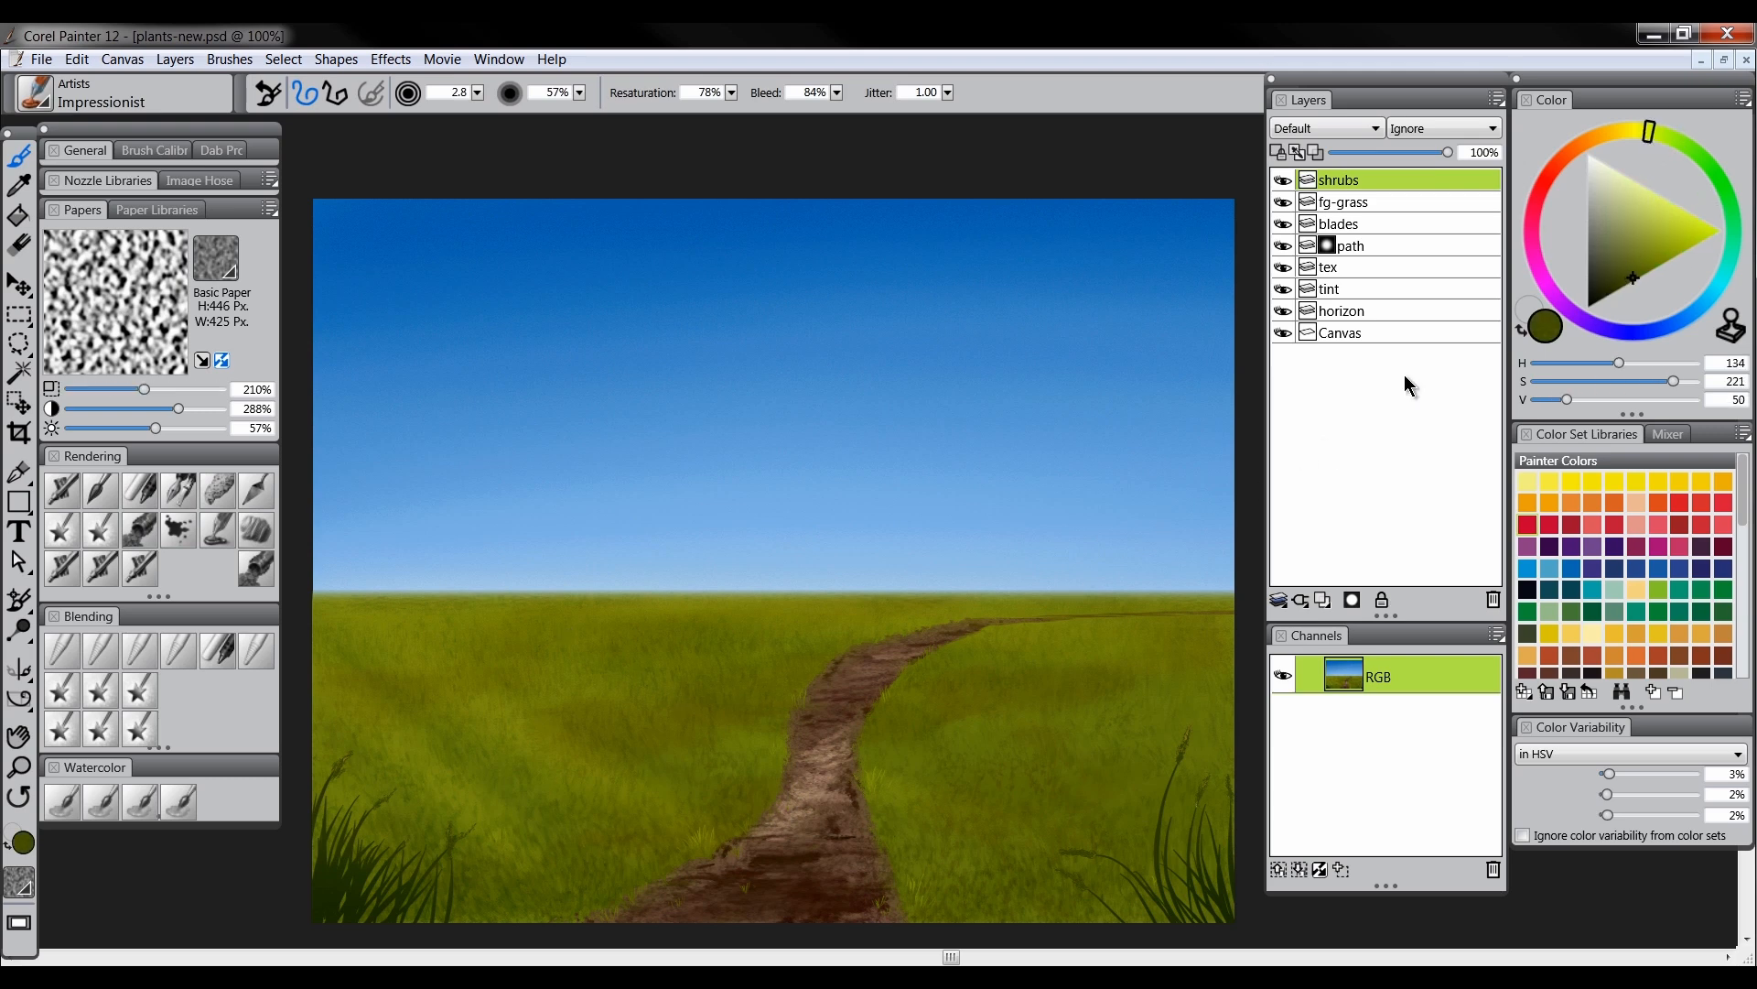
# Try Impressionist foliage strokes in the field right of the path, and undo them
pyautogui.moveTo(940, 822); pyautogui.dragTo(950, 835)
pyautogui.moveTo(967, 736)
pyautogui.mouseDown()
pyautogui.moveTo(990, 764)
pyautogui.moveTo(1036, 705)
pyautogui.moveTo(961, 760)
pyautogui.mouseUp()
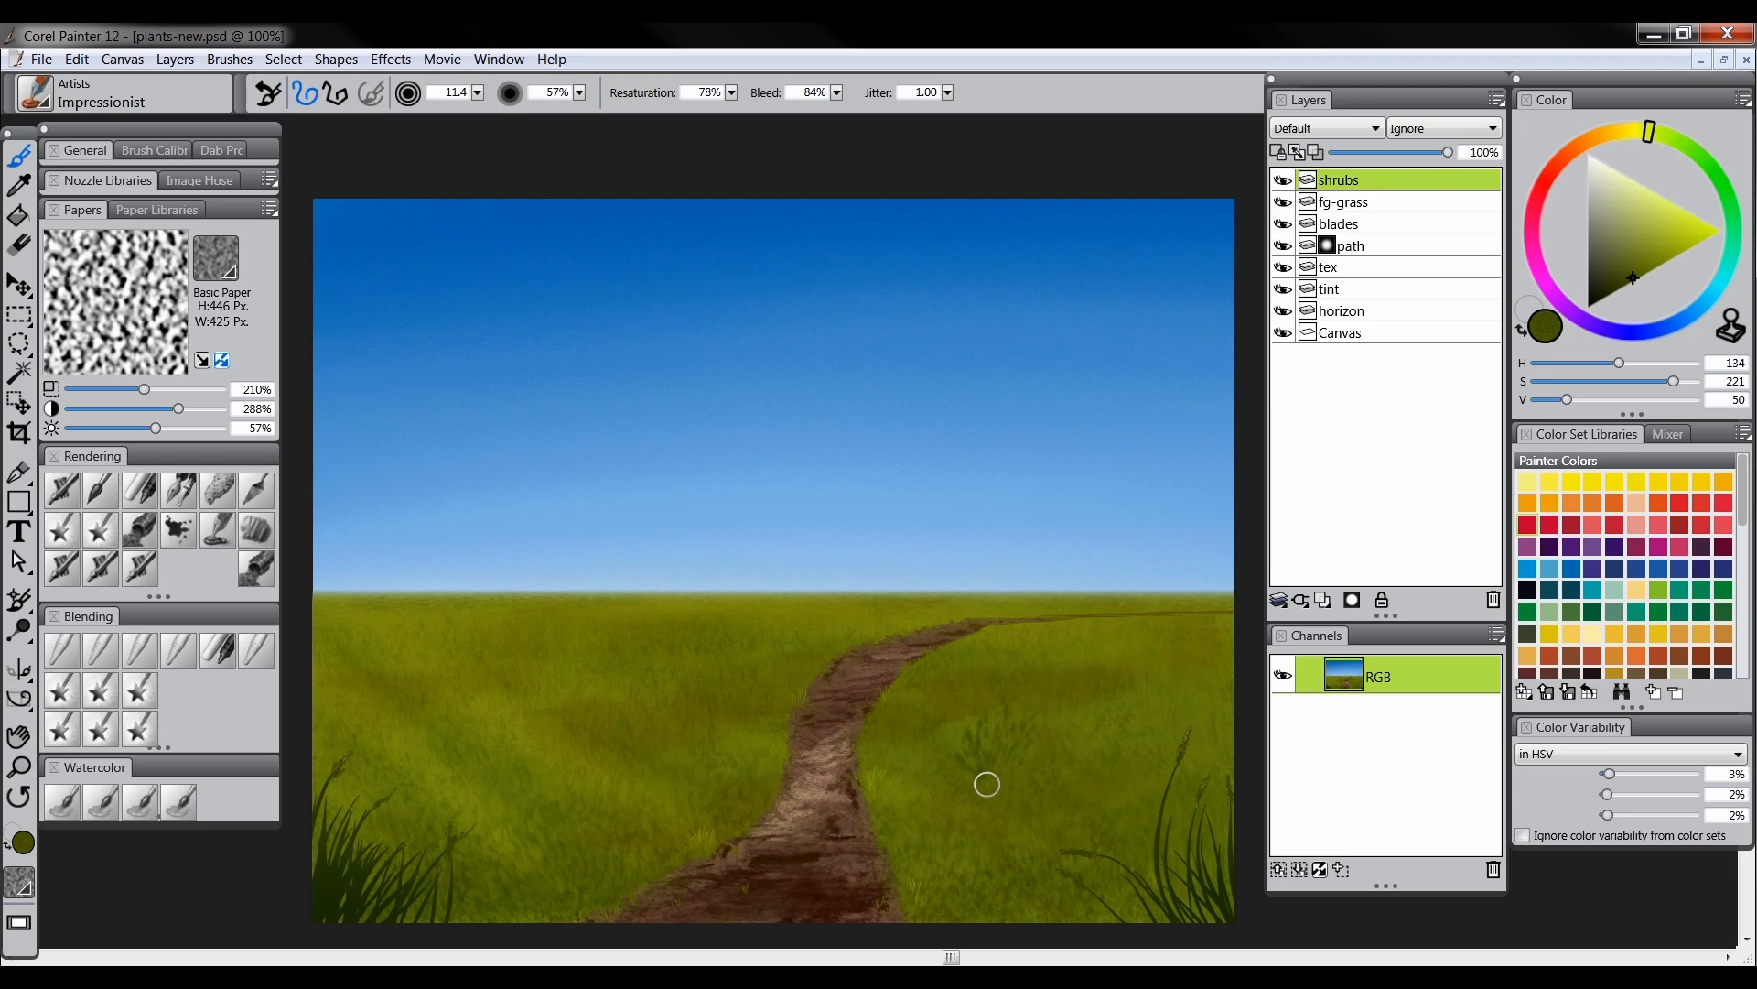
pyautogui.hotkey('ctrl', 'z')
pyautogui.hotkey('ctrl', 'z')
# Darken the colour to S 253, V 22, set resaturation to 100%, and paint leafy shrubs on both sides of the path's near end
pyautogui.click(1611, 295)
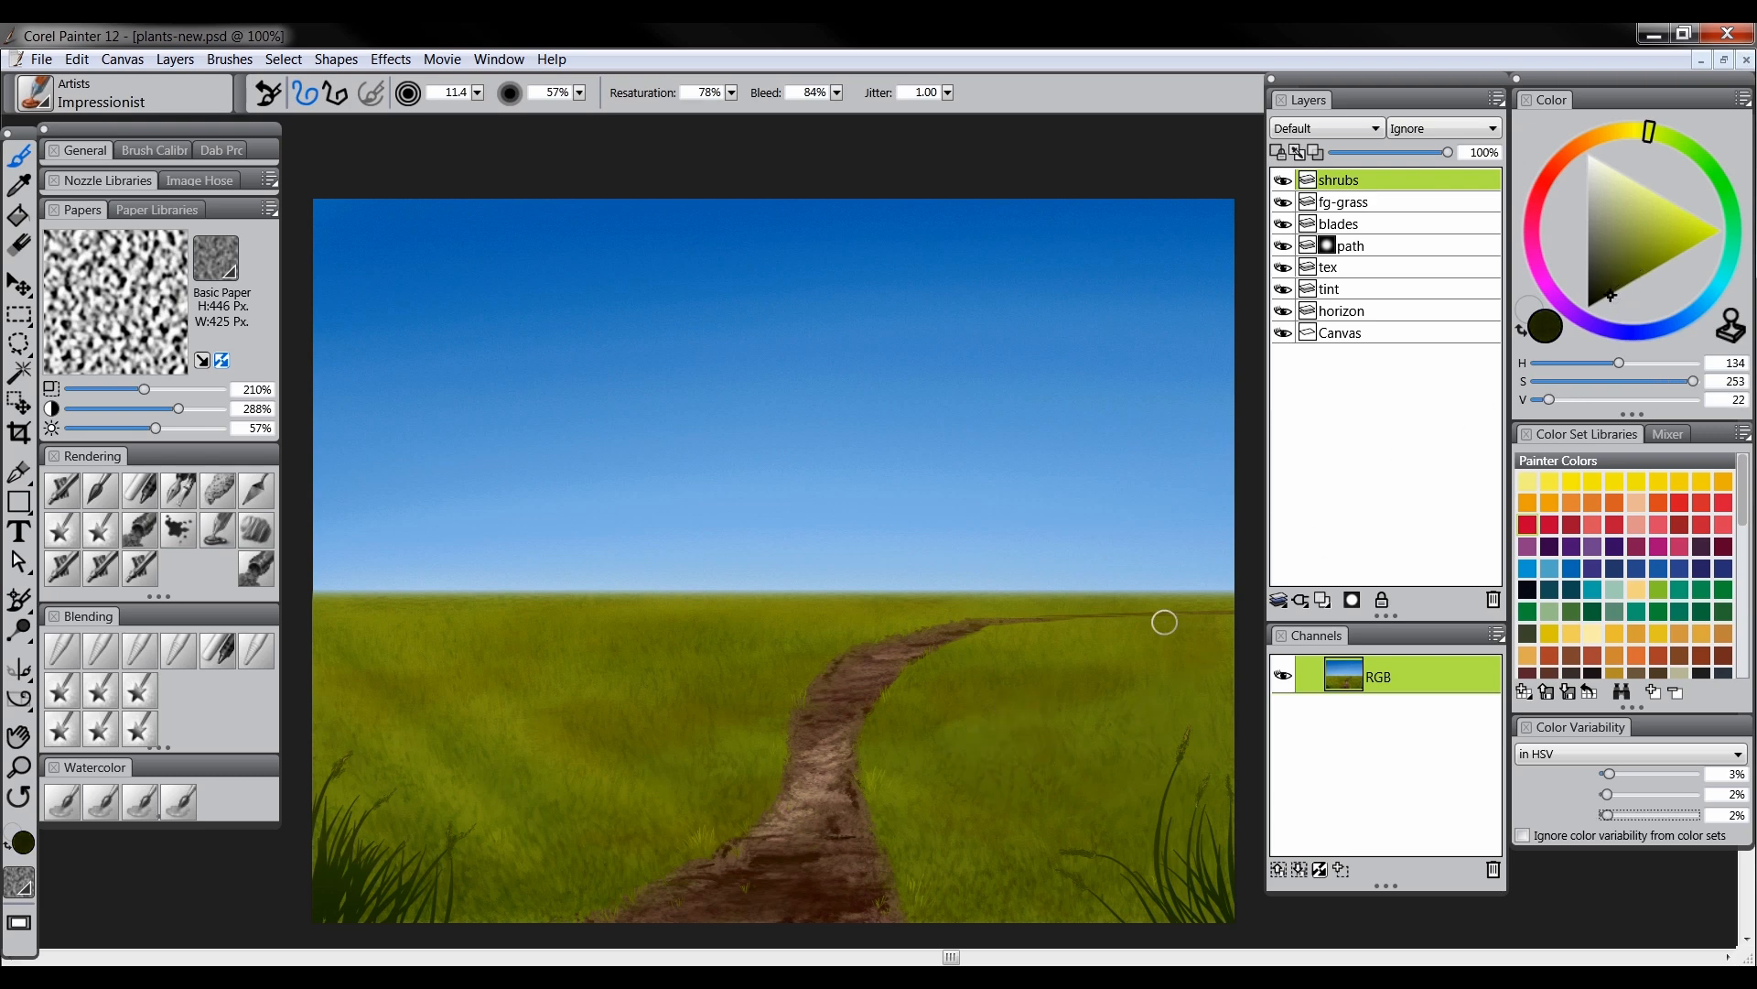
pyautogui.moveTo(940, 890)
pyautogui.mouseDown()
pyautogui.moveTo(925, 850)
pyautogui.moveTo(937, 824)
pyautogui.moveTo(922, 883)
pyautogui.moveTo(950, 900)
pyautogui.moveTo(1000, 850)
pyautogui.moveTo(994, 910)
pyautogui.moveTo(1027, 825)
pyautogui.mouseUp()
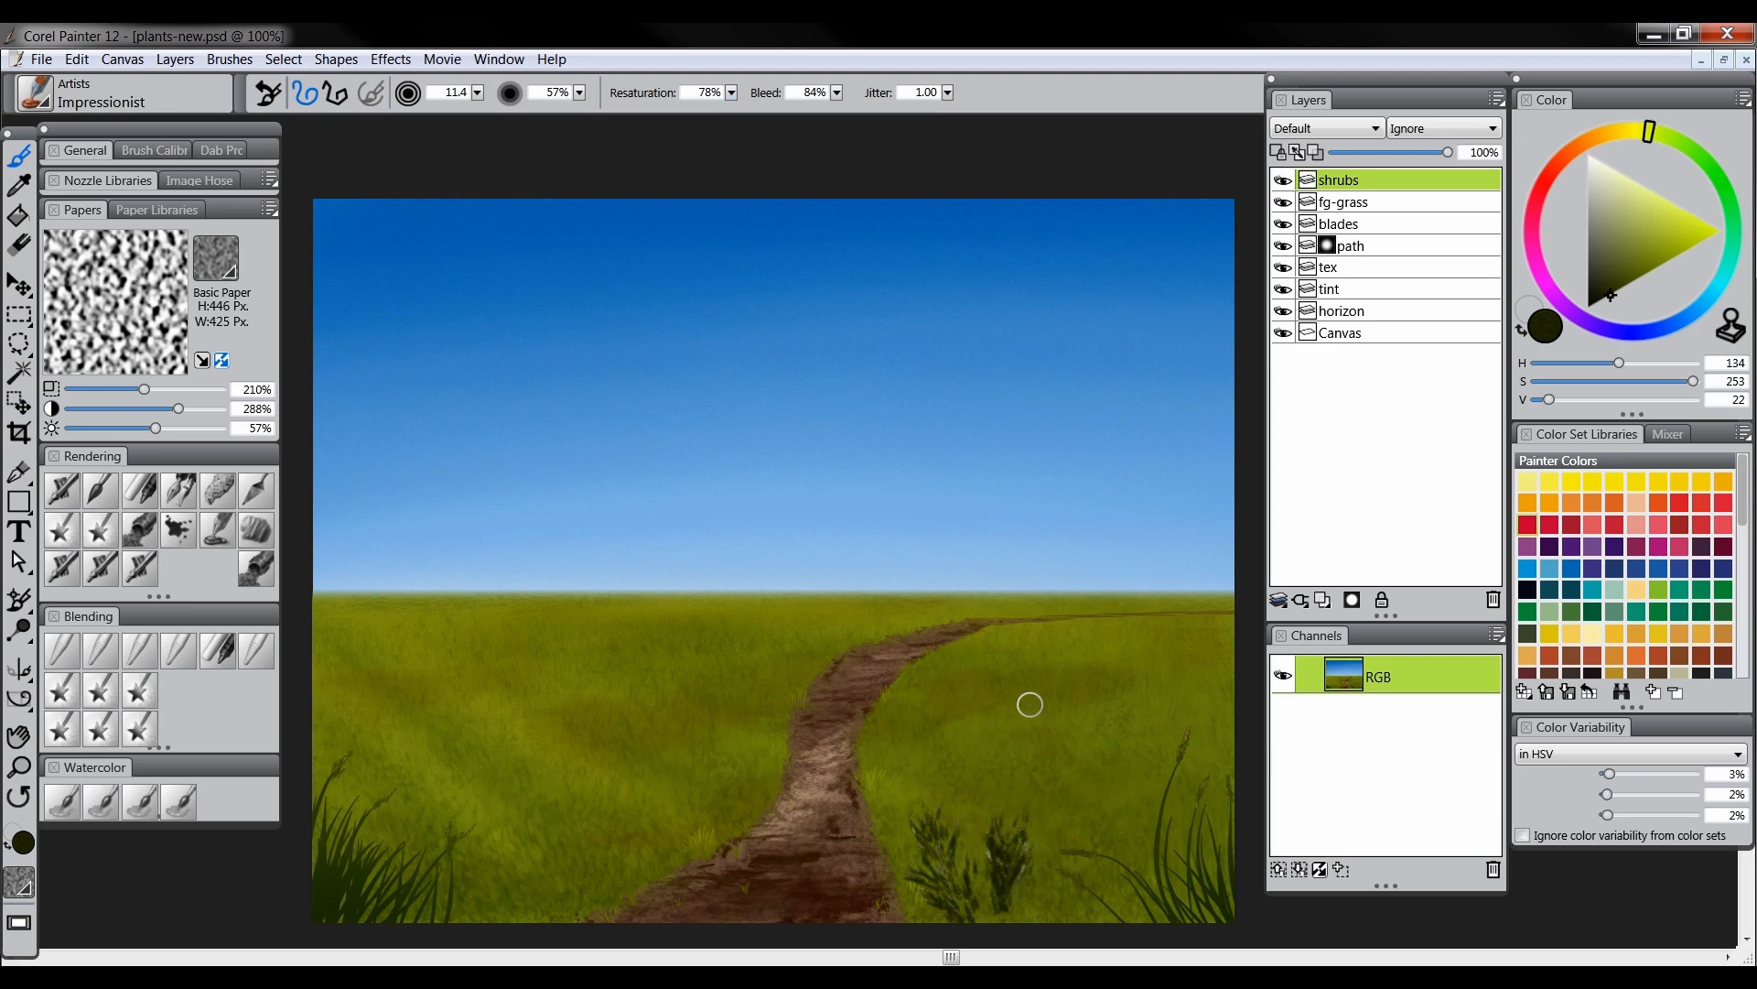
pyautogui.click(716, 89)
pyautogui.write('100')
pyautogui.press('Return')
pyautogui.moveTo(982, 881)
pyautogui.mouseDown()
pyautogui.moveTo(993, 910)
pyautogui.moveTo(1016, 910)
pyautogui.moveTo(985, 835)
pyautogui.moveTo(1032, 773)
pyautogui.moveTo(1040, 903)
pyautogui.moveTo(1071, 898)
pyautogui.moveTo(1067, 860)
pyautogui.moveTo(1097, 852)
pyautogui.moveTo(1079, 910)
pyautogui.moveTo(942, 852)
pyautogui.moveTo(930, 784)
pyautogui.moveTo(976, 897)
pyautogui.moveTo(916, 906)
pyautogui.mouseUp()
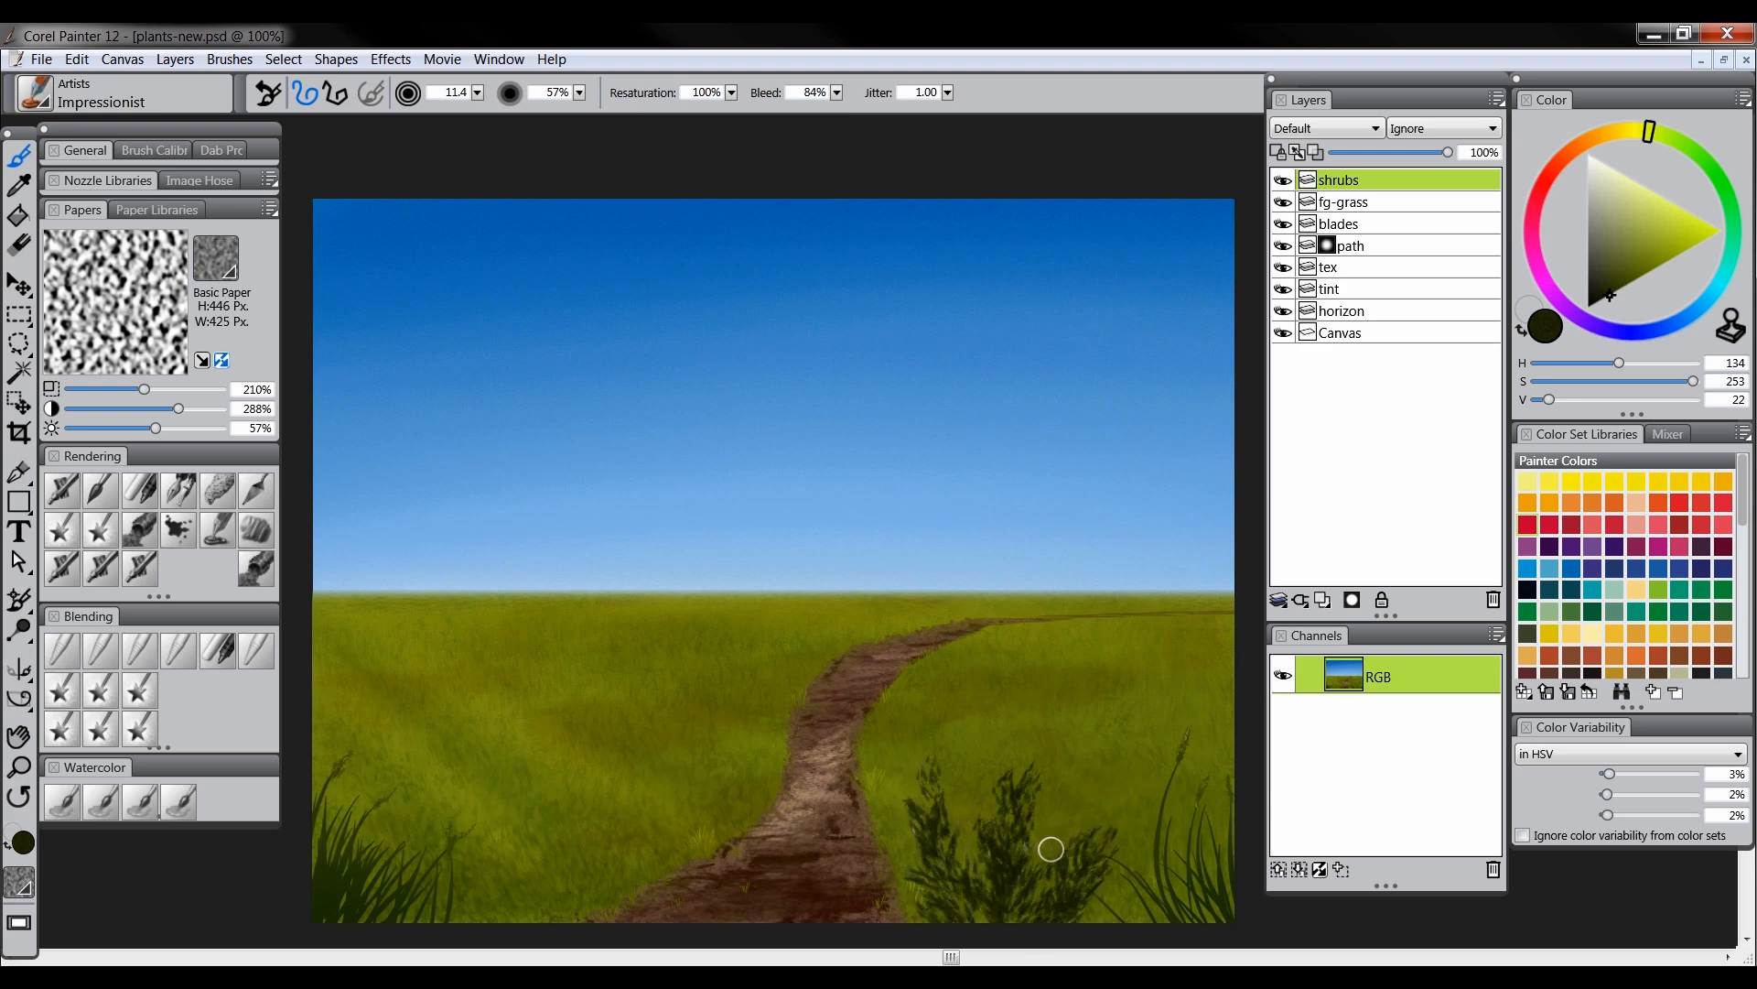
pyautogui.moveTo(525, 890)
pyautogui.mouseDown()
pyautogui.moveTo(559, 921)
pyautogui.moveTo(582, 872)
pyautogui.moveTo(578, 914)
pyautogui.moveTo(531, 873)
pyautogui.moveTo(532, 923)
pyautogui.moveTo(557, 837)
pyautogui.moveTo(555, 881)
pyautogui.moveTo(523, 865)
pyautogui.moveTo(540, 826)
pyautogui.moveTo(571, 841)
pyautogui.moveTo(527, 874)
pyautogui.moveTo(524, 910)
pyautogui.moveTo(501, 895)
pyautogui.moveTo(527, 883)
pyautogui.moveTo(496, 829)
pyautogui.moveTo(528, 816)
pyautogui.moveTo(530, 851)
pyautogui.moveTo(502, 881)
pyautogui.moveTo(573, 839)
pyautogui.moveTo(595, 855)
pyautogui.moveTo(587, 818)
pyautogui.moveTo(610, 855)
pyautogui.moveTo(569, 902)
pyautogui.moveTo(494, 915)
pyautogui.moveTo(517, 922)
pyautogui.moveTo(469, 909)
pyautogui.mouseUp()
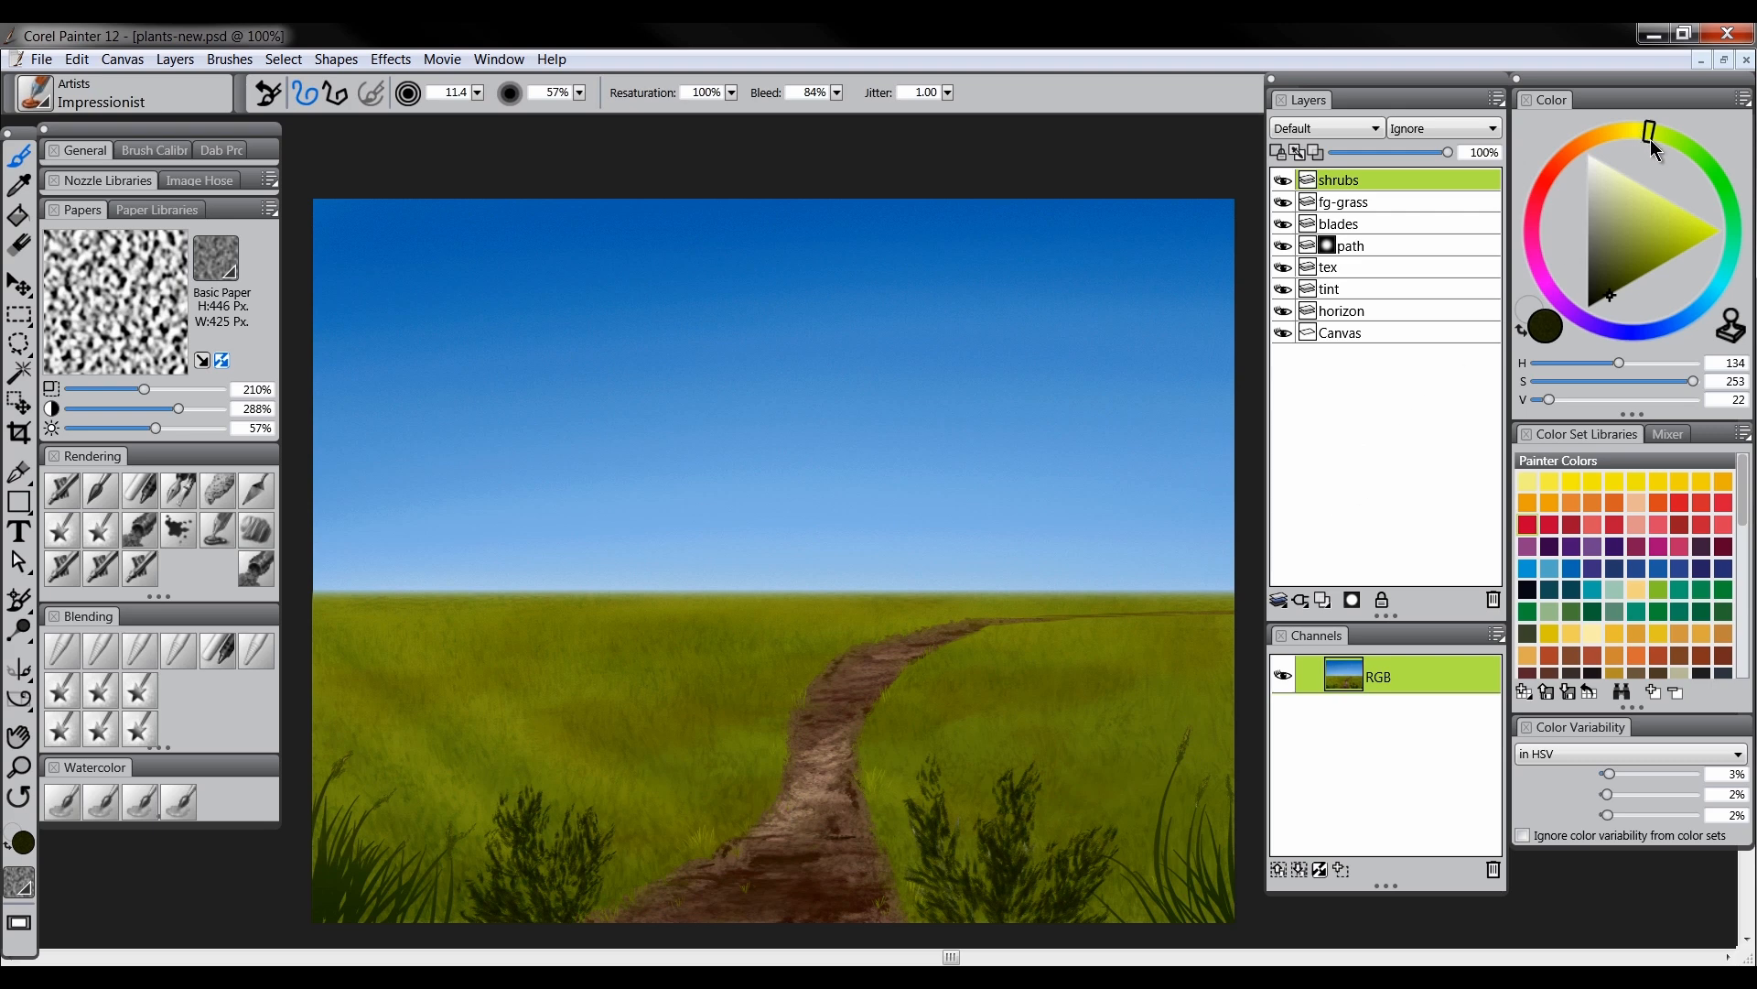
# Dab yellowish olive leaf highlights (H 125, S 182, V 82) over both shrubs
pyautogui.click(1649, 259)
pyautogui.moveTo(1647, 136); pyautogui.dragTo(1627, 132)
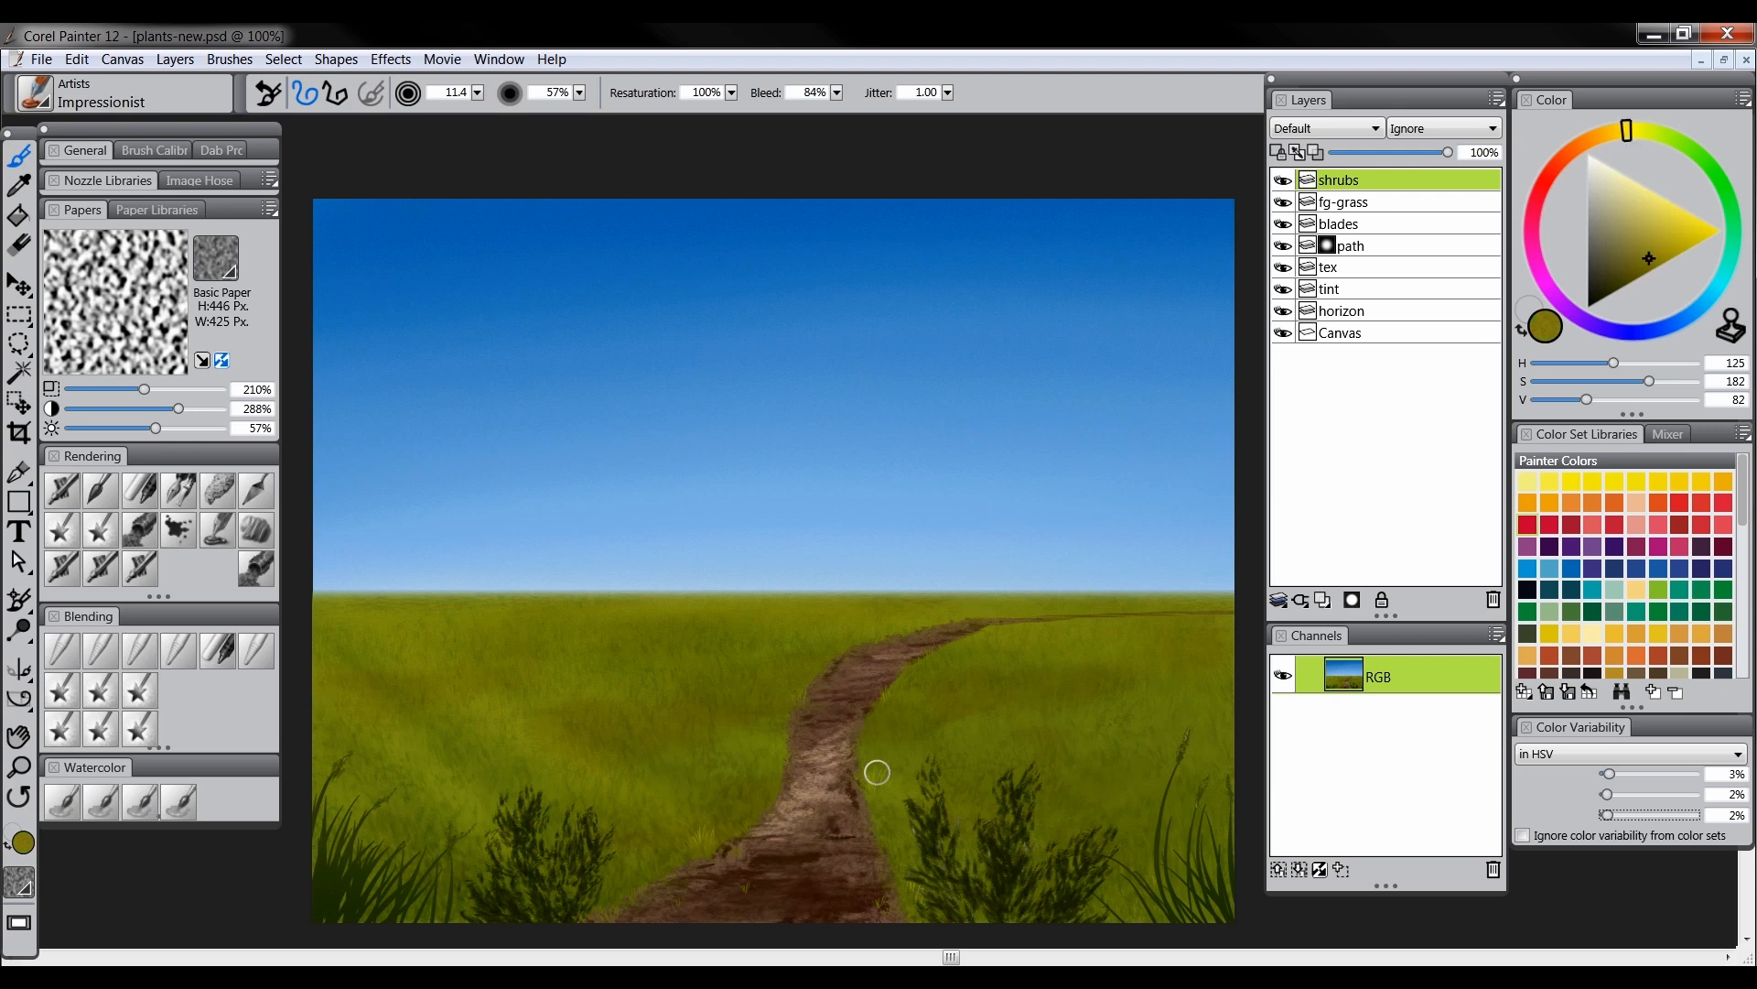
pyautogui.moveTo(1011, 845)
pyautogui.mouseDown()
pyautogui.moveTo(1024, 794)
pyautogui.moveTo(1020, 862)
pyautogui.moveTo(989, 862)
pyautogui.moveTo(1073, 873)
pyautogui.moveTo(1049, 865)
pyautogui.moveTo(1104, 839)
pyautogui.moveTo(1074, 888)
pyautogui.mouseUp()
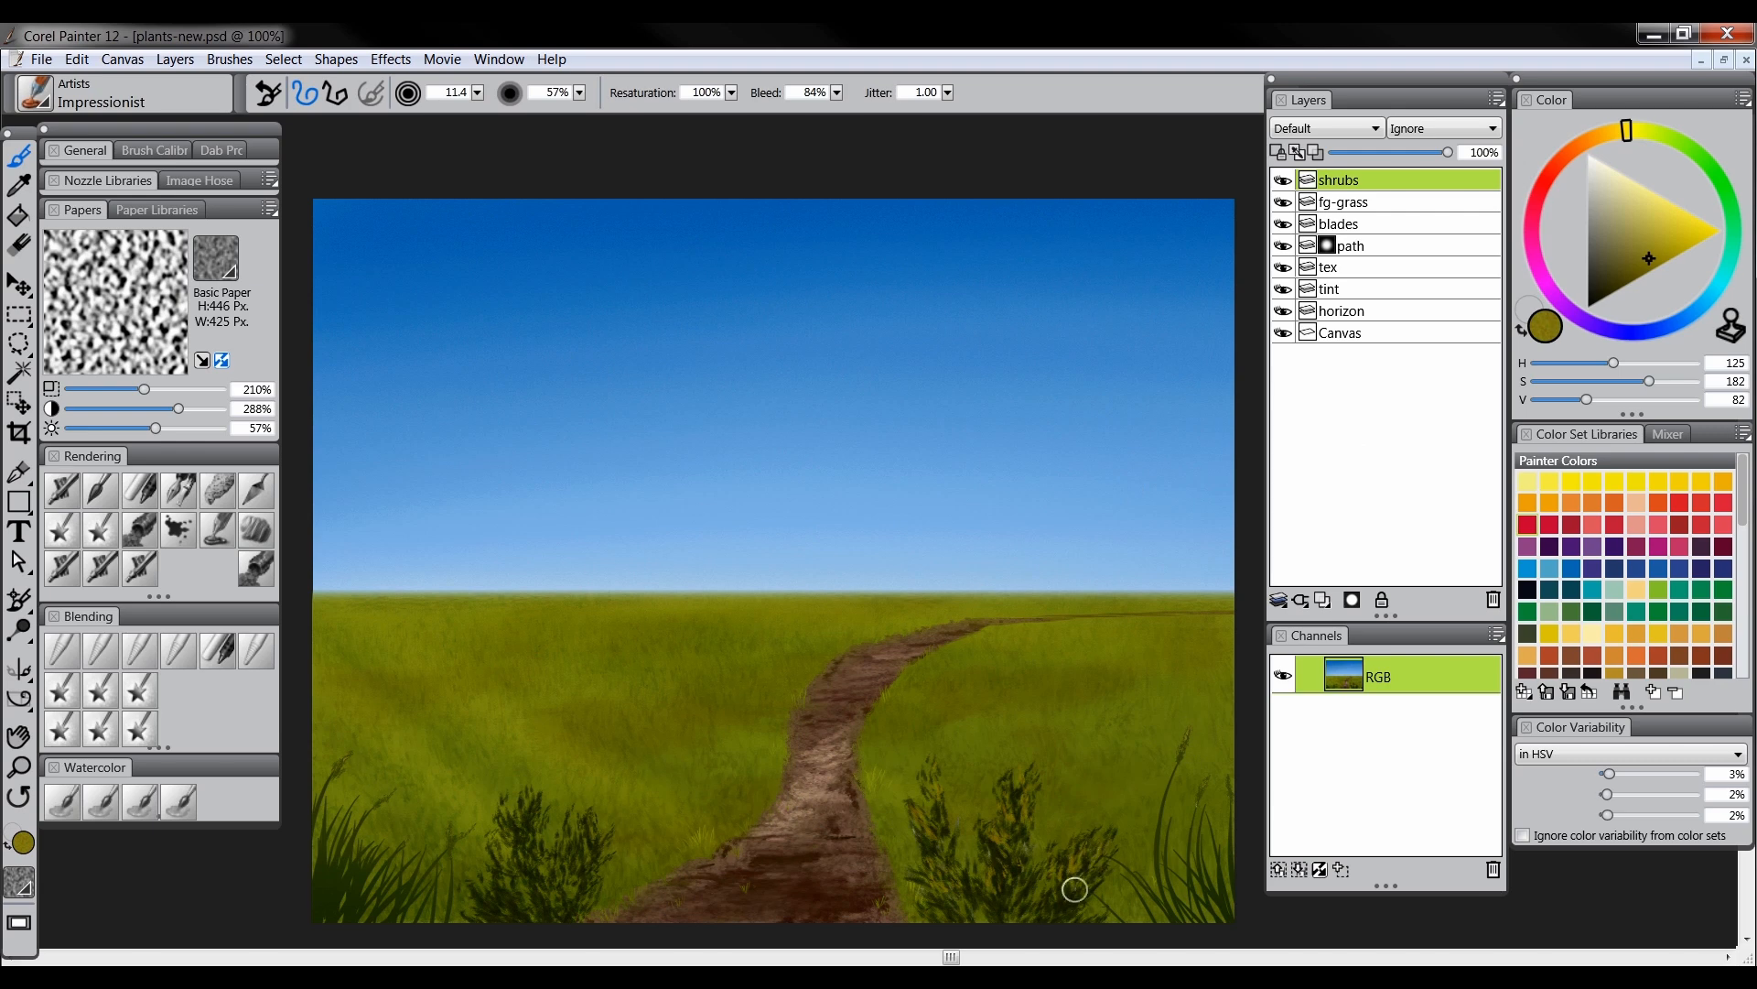
pyautogui.moveTo(537, 800)
pyautogui.mouseDown()
pyautogui.moveTo(498, 822)
pyautogui.moveTo(535, 795)
pyautogui.moveTo(538, 853)
pyautogui.mouseUp()
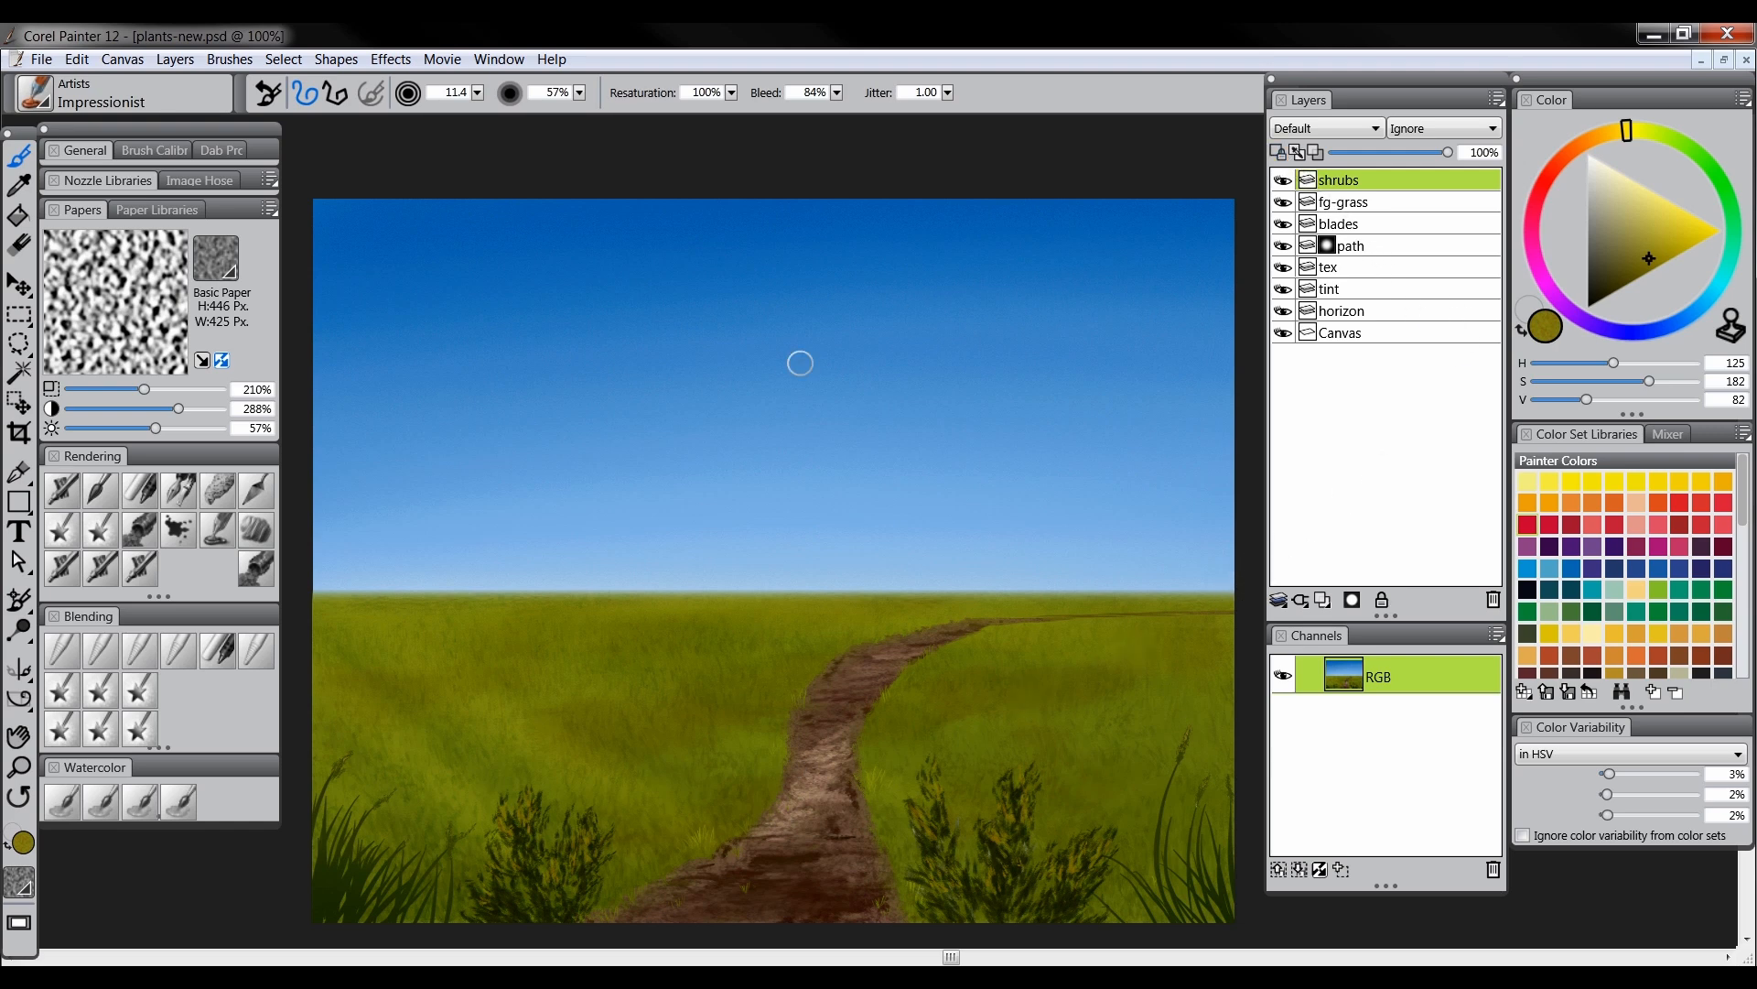
# Draw fine stems within the shrubs using the Detail Oils Brush at size 1.0 in grey-tan (H 125, S 34, V 134)
pyautogui.click(114, 485)
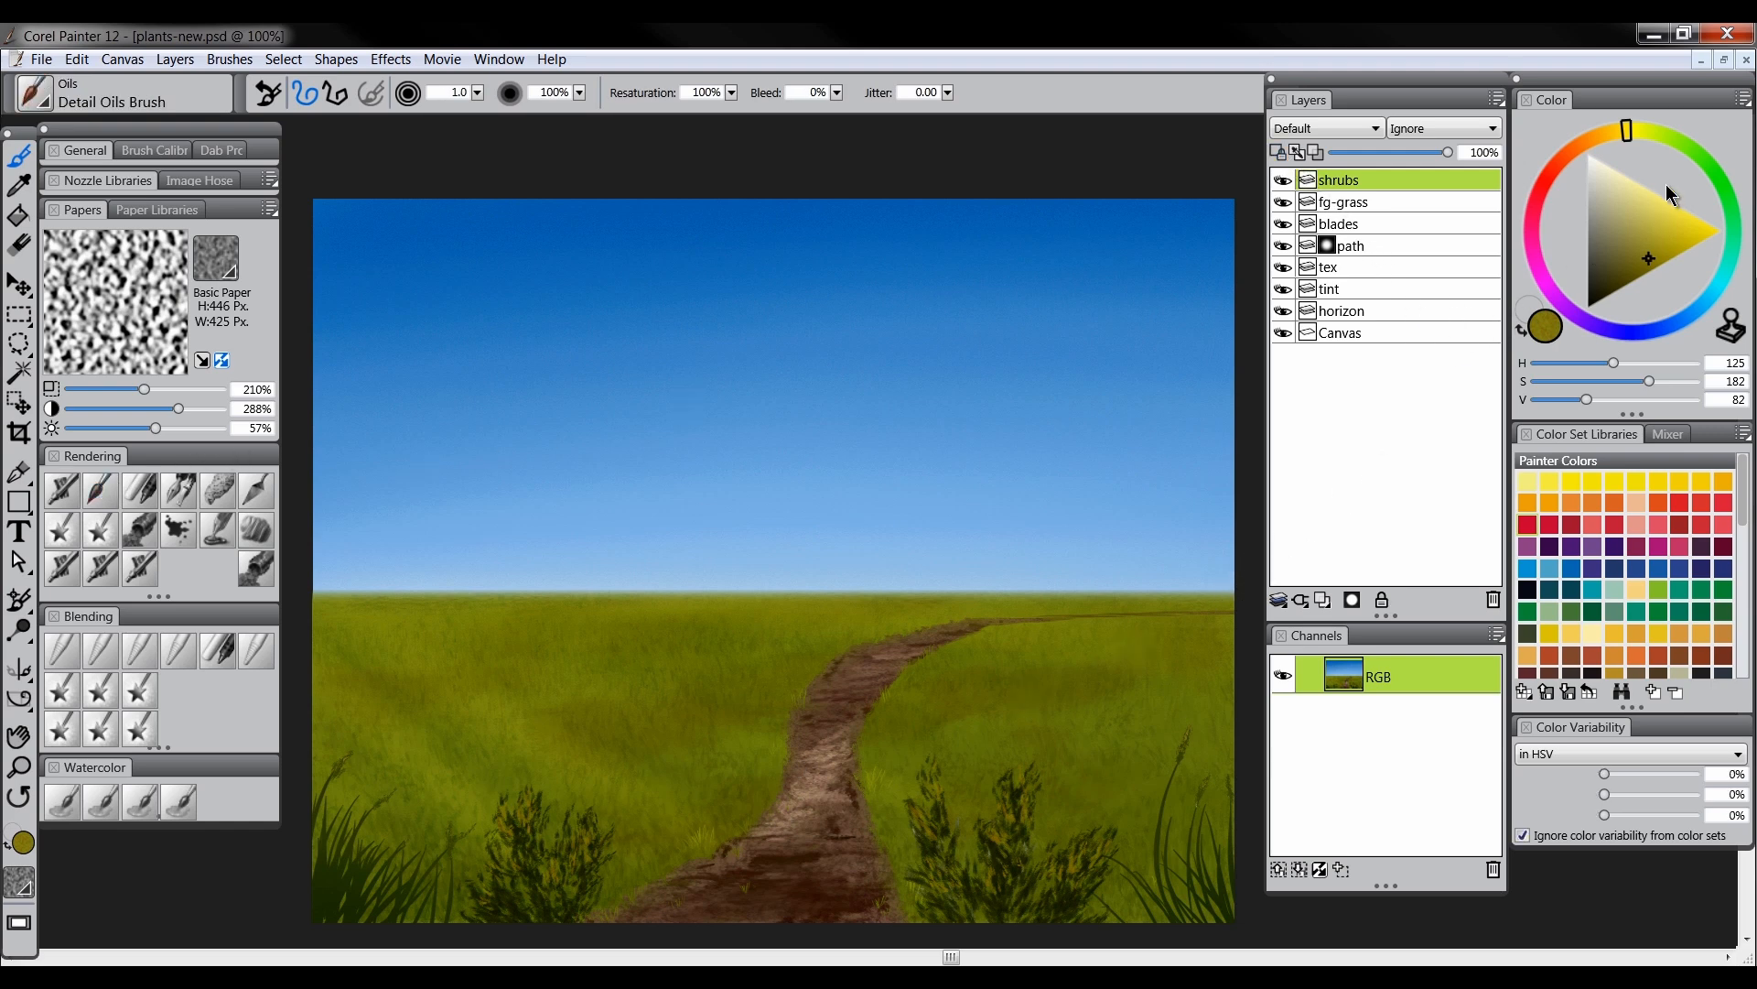
pyautogui.click(1607, 226)
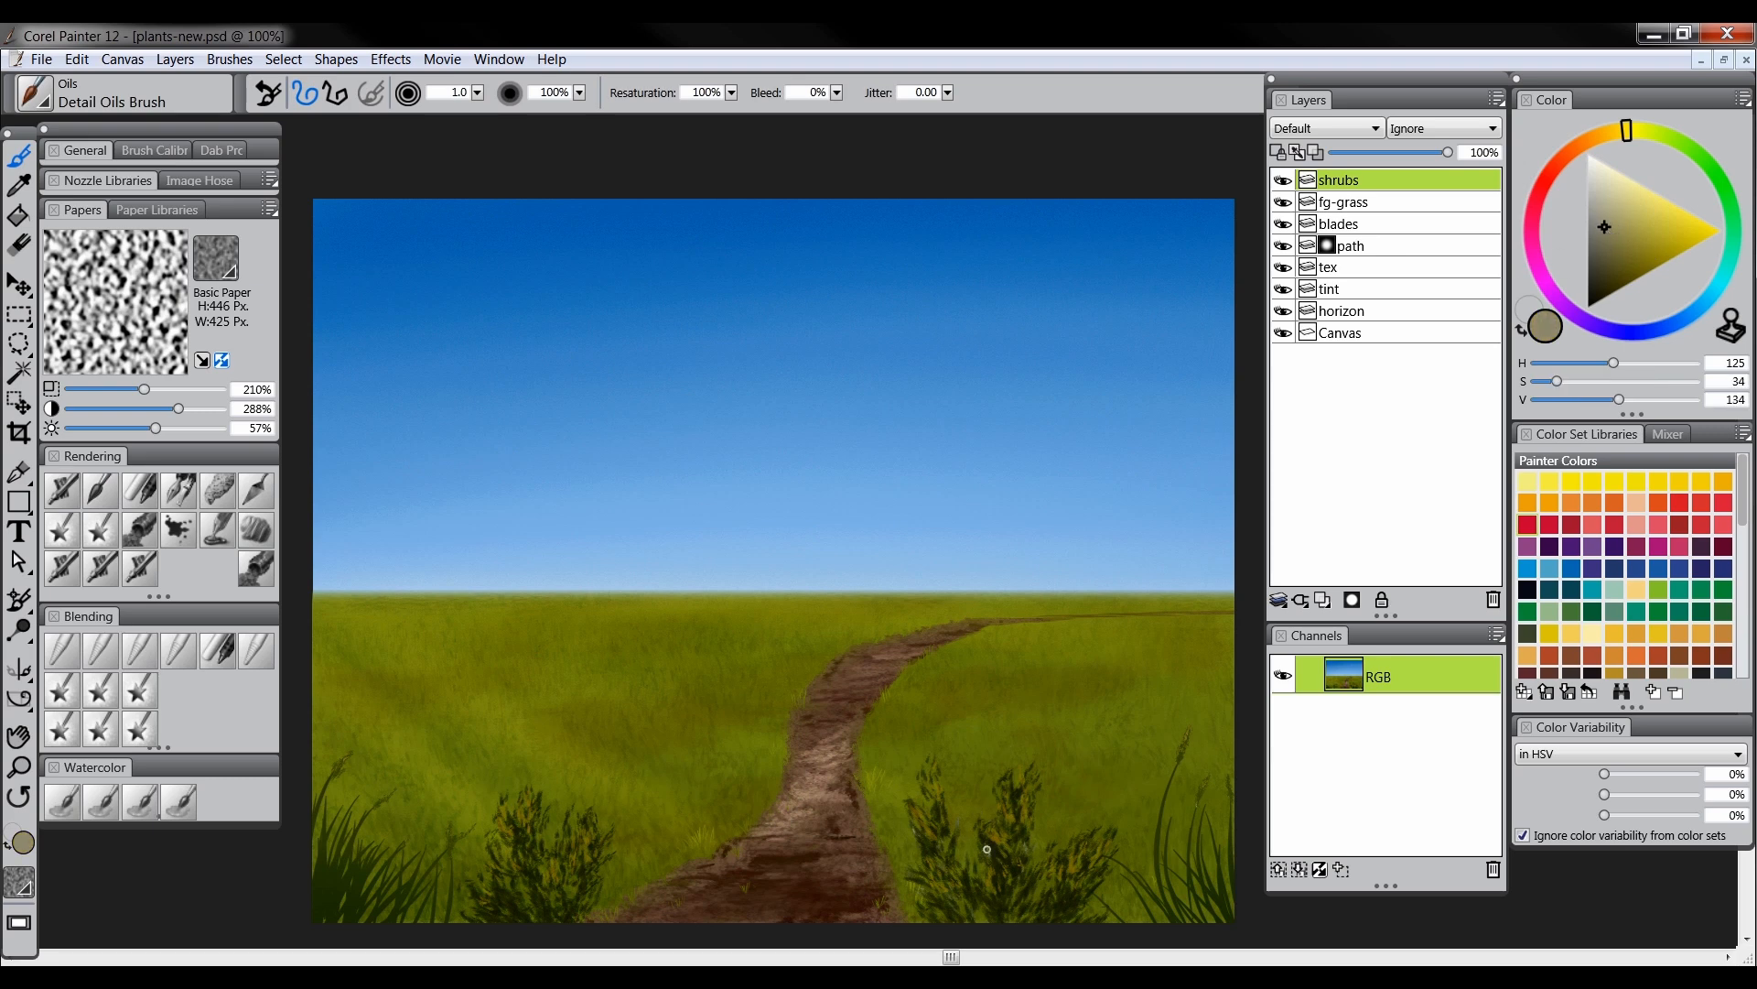
pyautogui.moveTo(1011, 868); pyautogui.dragTo(1033, 843)
pyautogui.moveTo(1000, 675); pyautogui.dragTo(1027, 690)
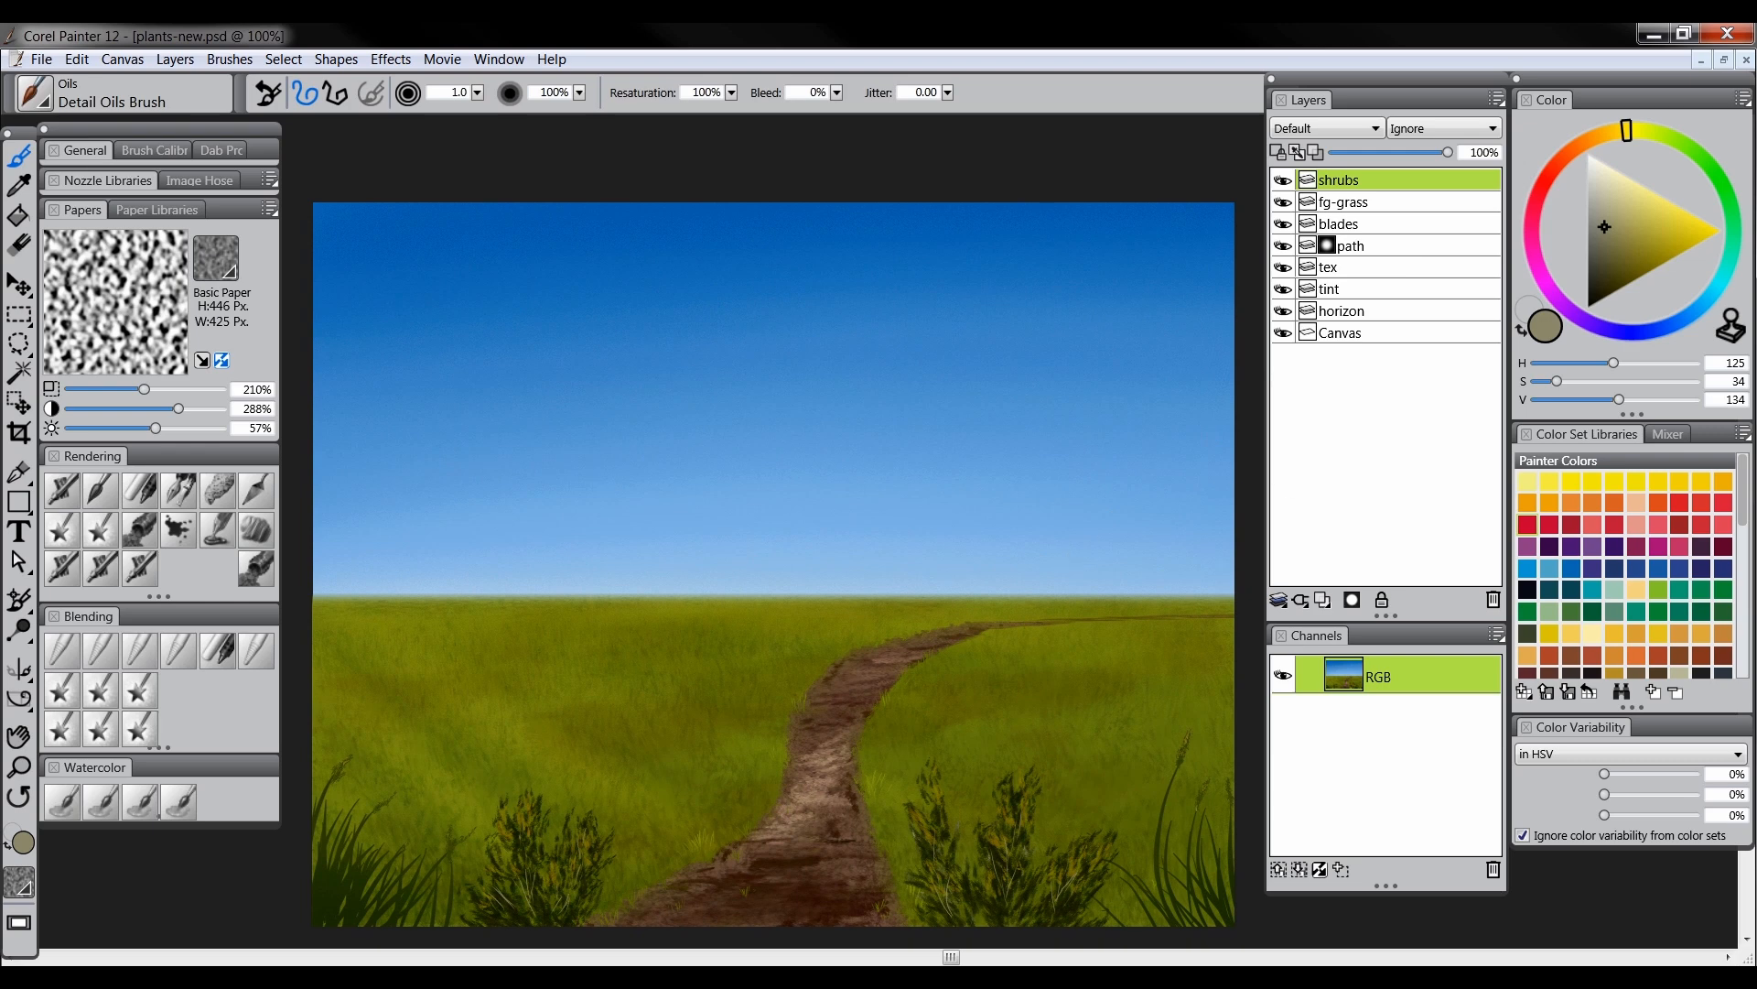
pyautogui.moveTo(1072, 582); pyautogui.dragTo(1079, 585)
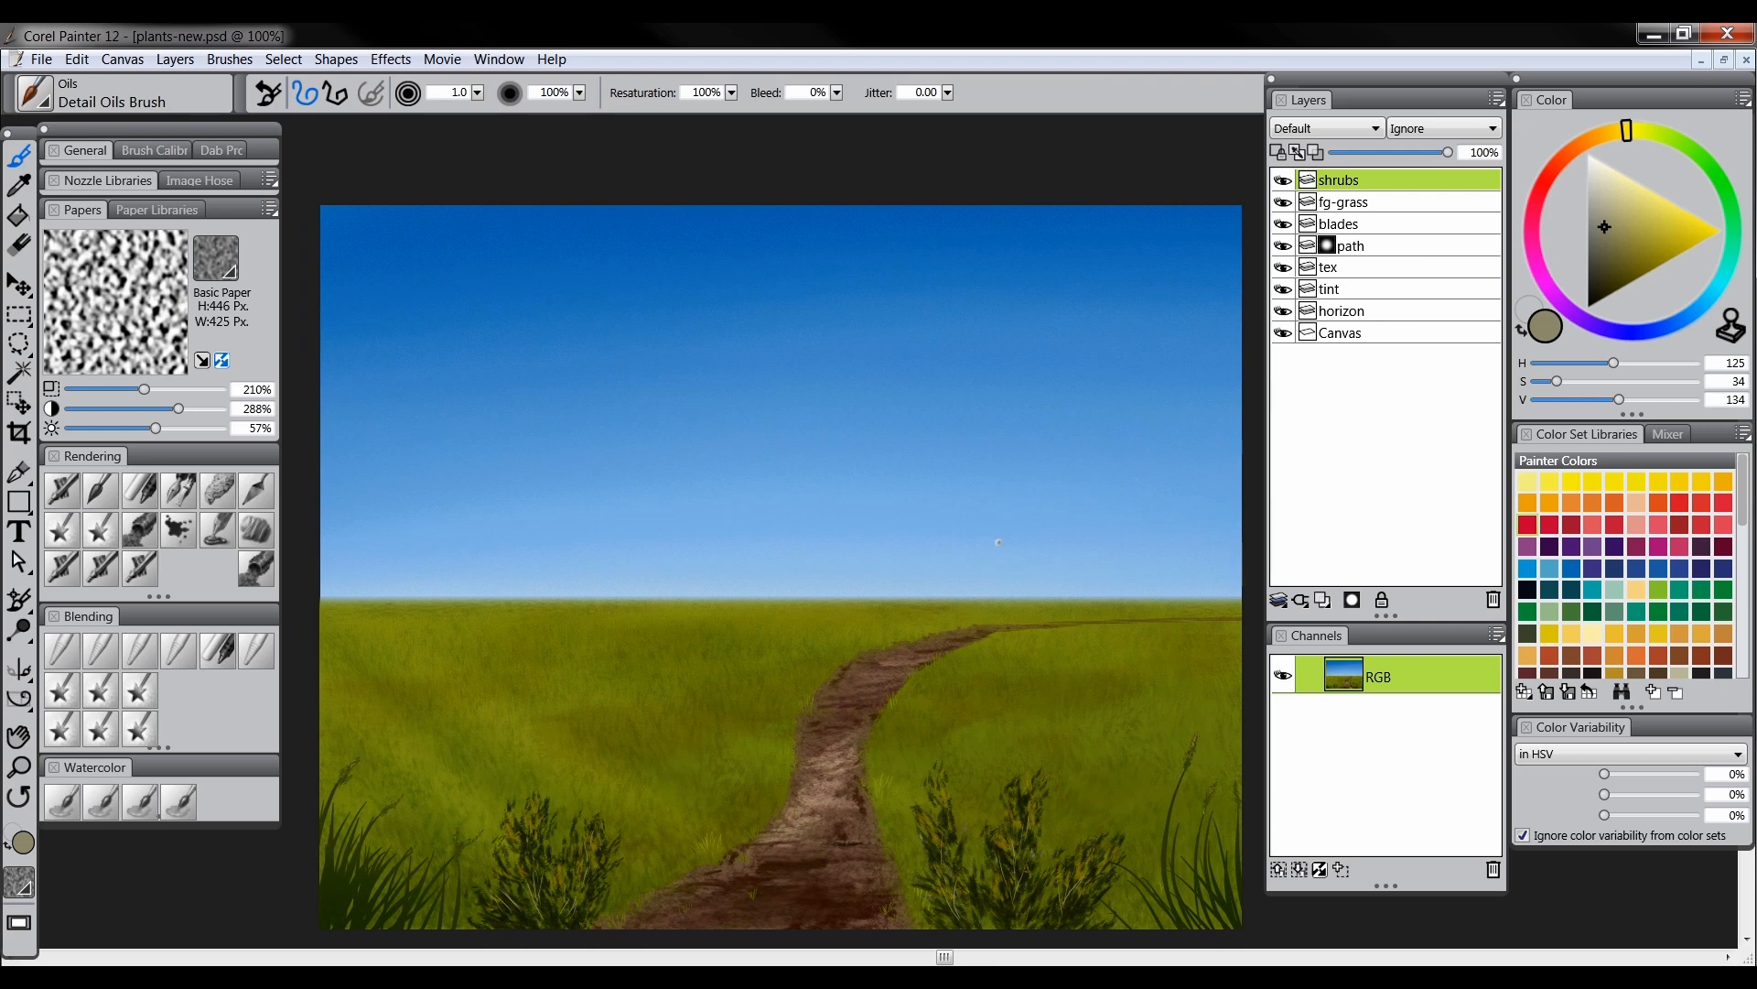
# Add a new layer directly above the Canvas and name it treeline
pyautogui.hotkey('ctrl', 'shift', 'd')
pyautogui.hotkey('ctrl', 'd')
pyautogui.click(1358, 337)
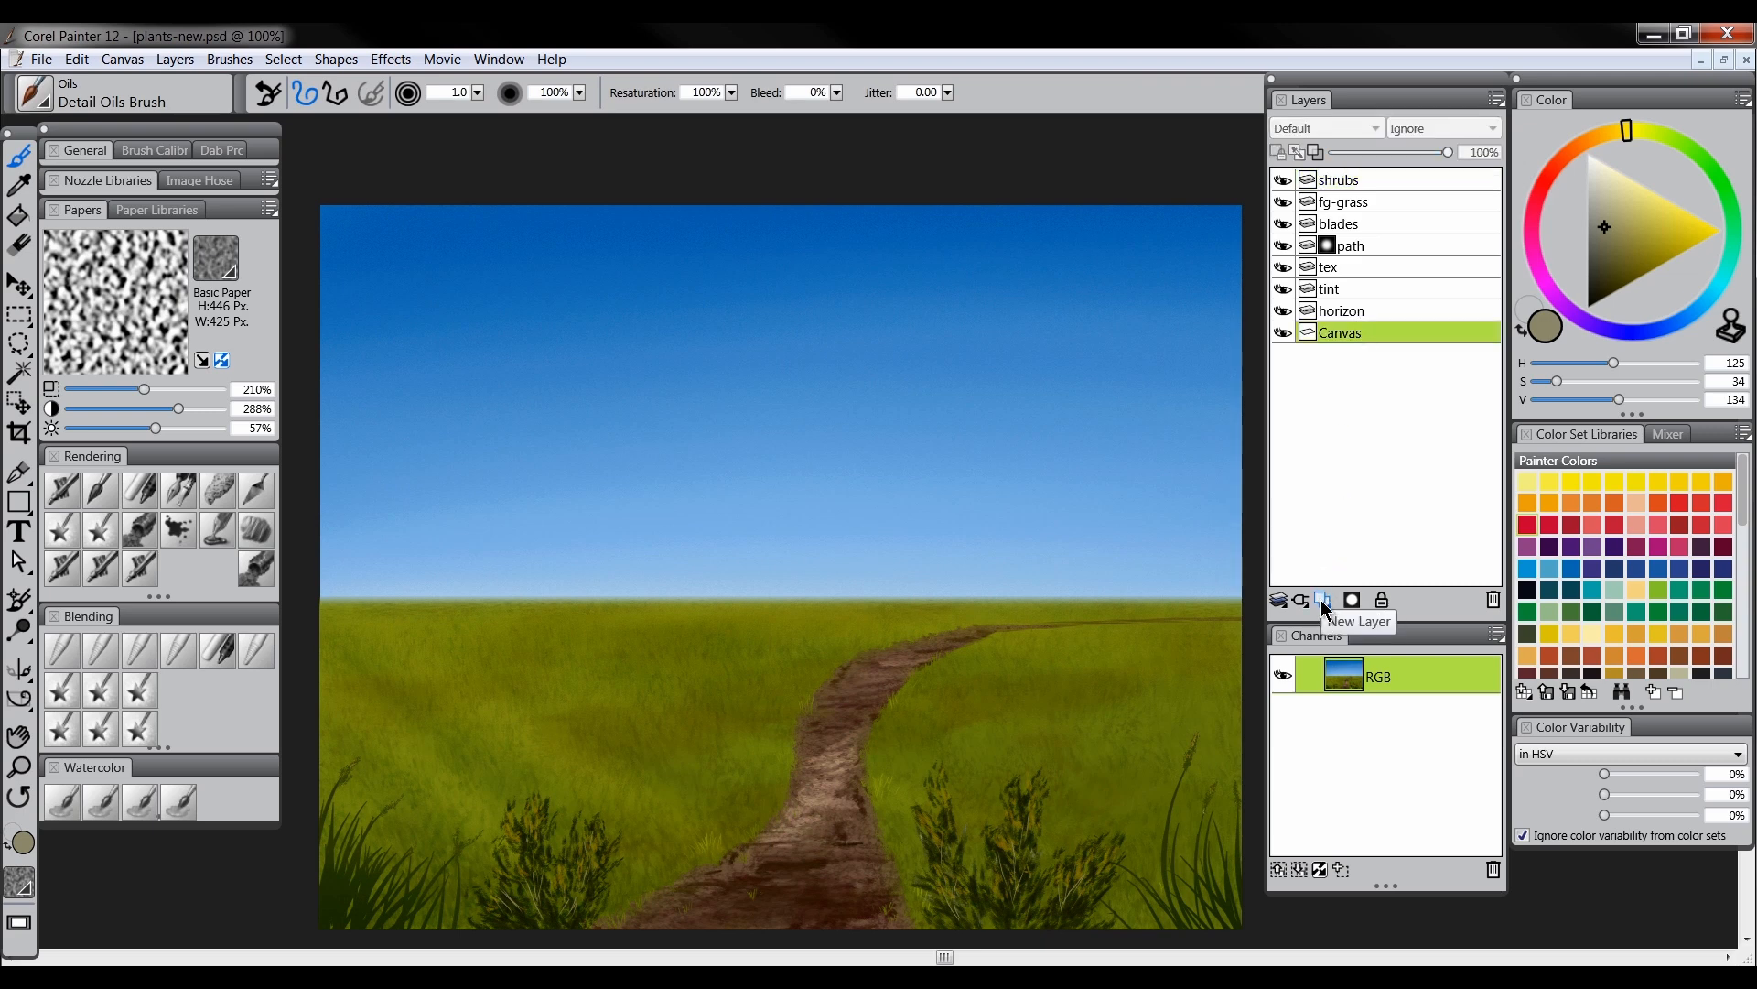
pyautogui.click(1323, 601)
pyautogui.doubleClick(1345, 337)
pyautogui.write('tr')
pyautogui.press('Return')
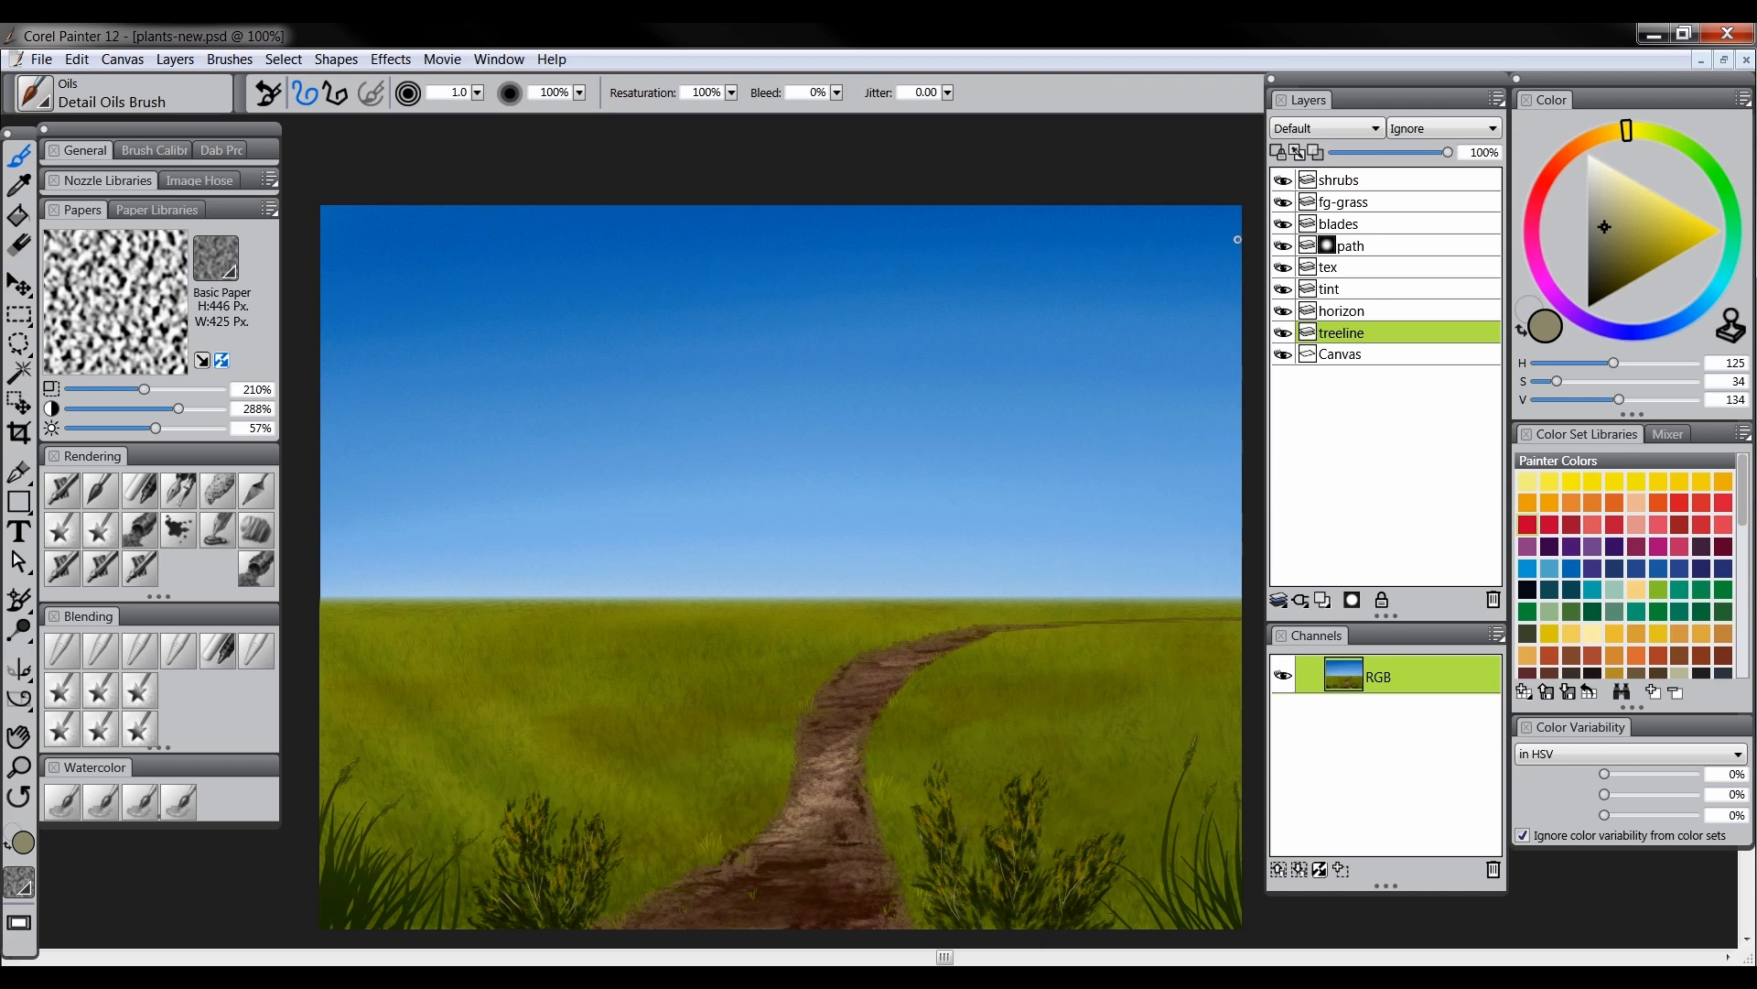
# Mix a muted bluish green (H 178, S 48, V 125) for the distant trees
pyautogui.click(1732, 210)
pyautogui.moveTo(1732, 204); pyautogui.dragTo(1730, 199)
pyautogui.moveTo(1629, 246); pyautogui.dragTo(1616, 237)
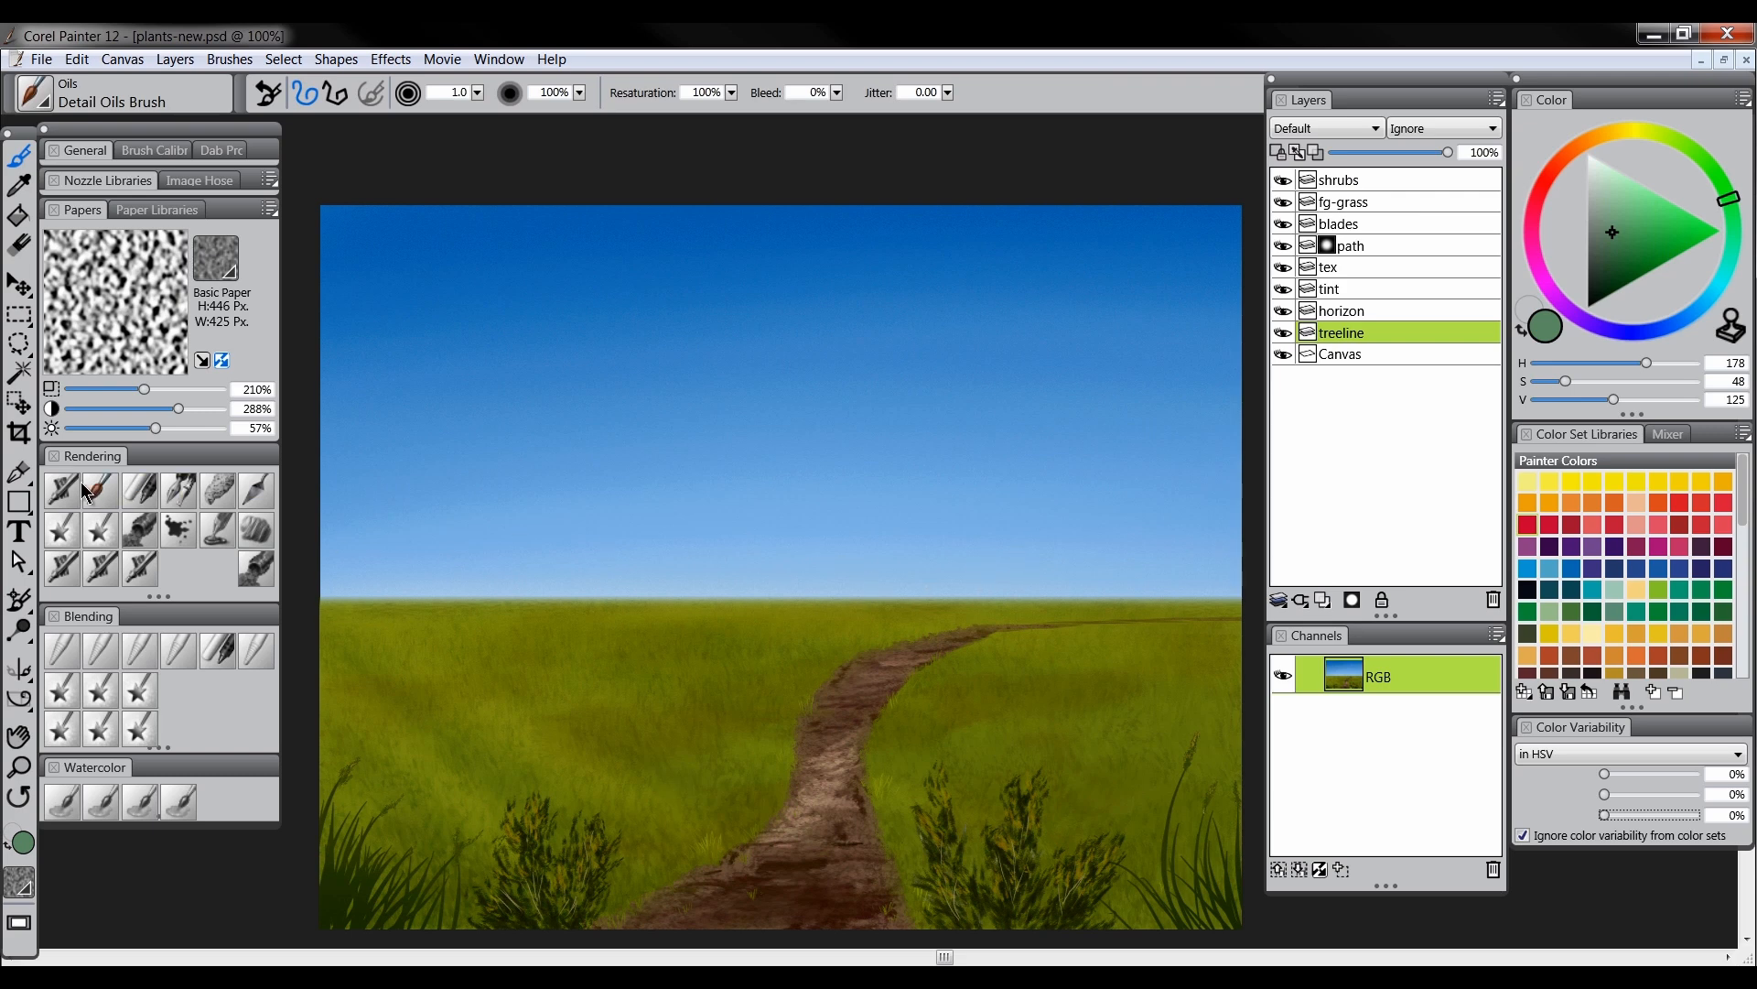
# Choose Square Chalk with the Simulated Wo... paper texture, setting its scale to 345% and contrast to 232%
pyautogui.click(143, 495)
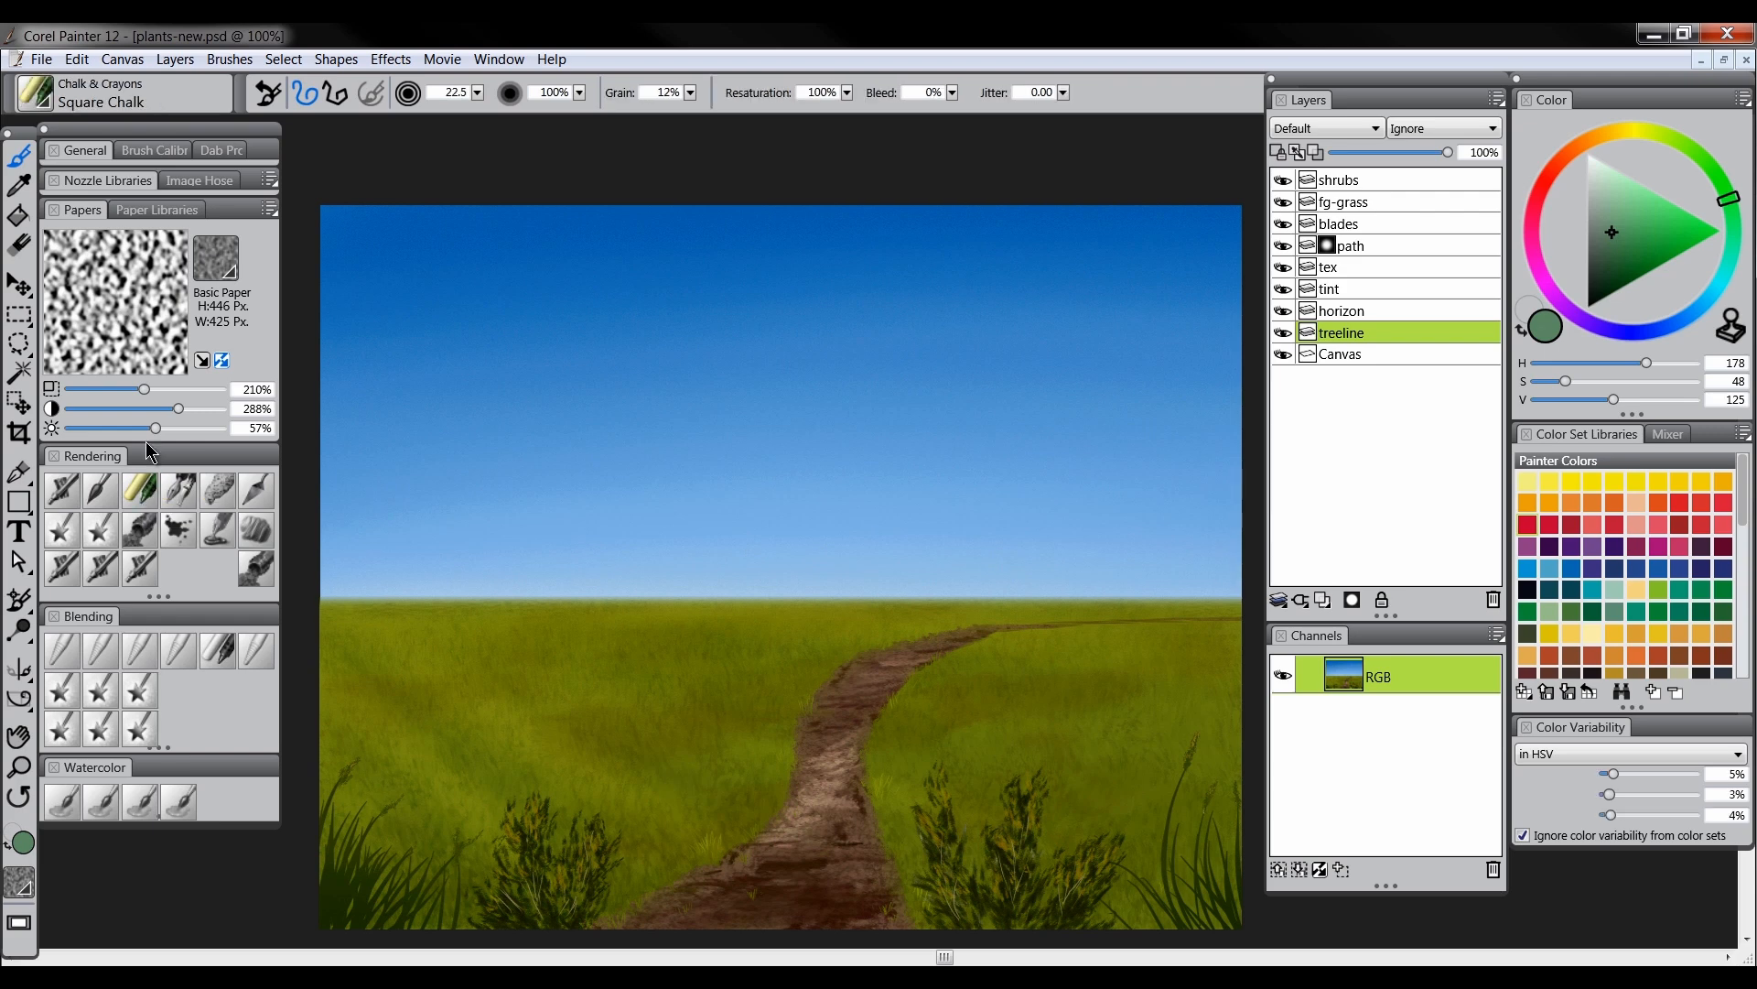
pyautogui.click(216, 265)
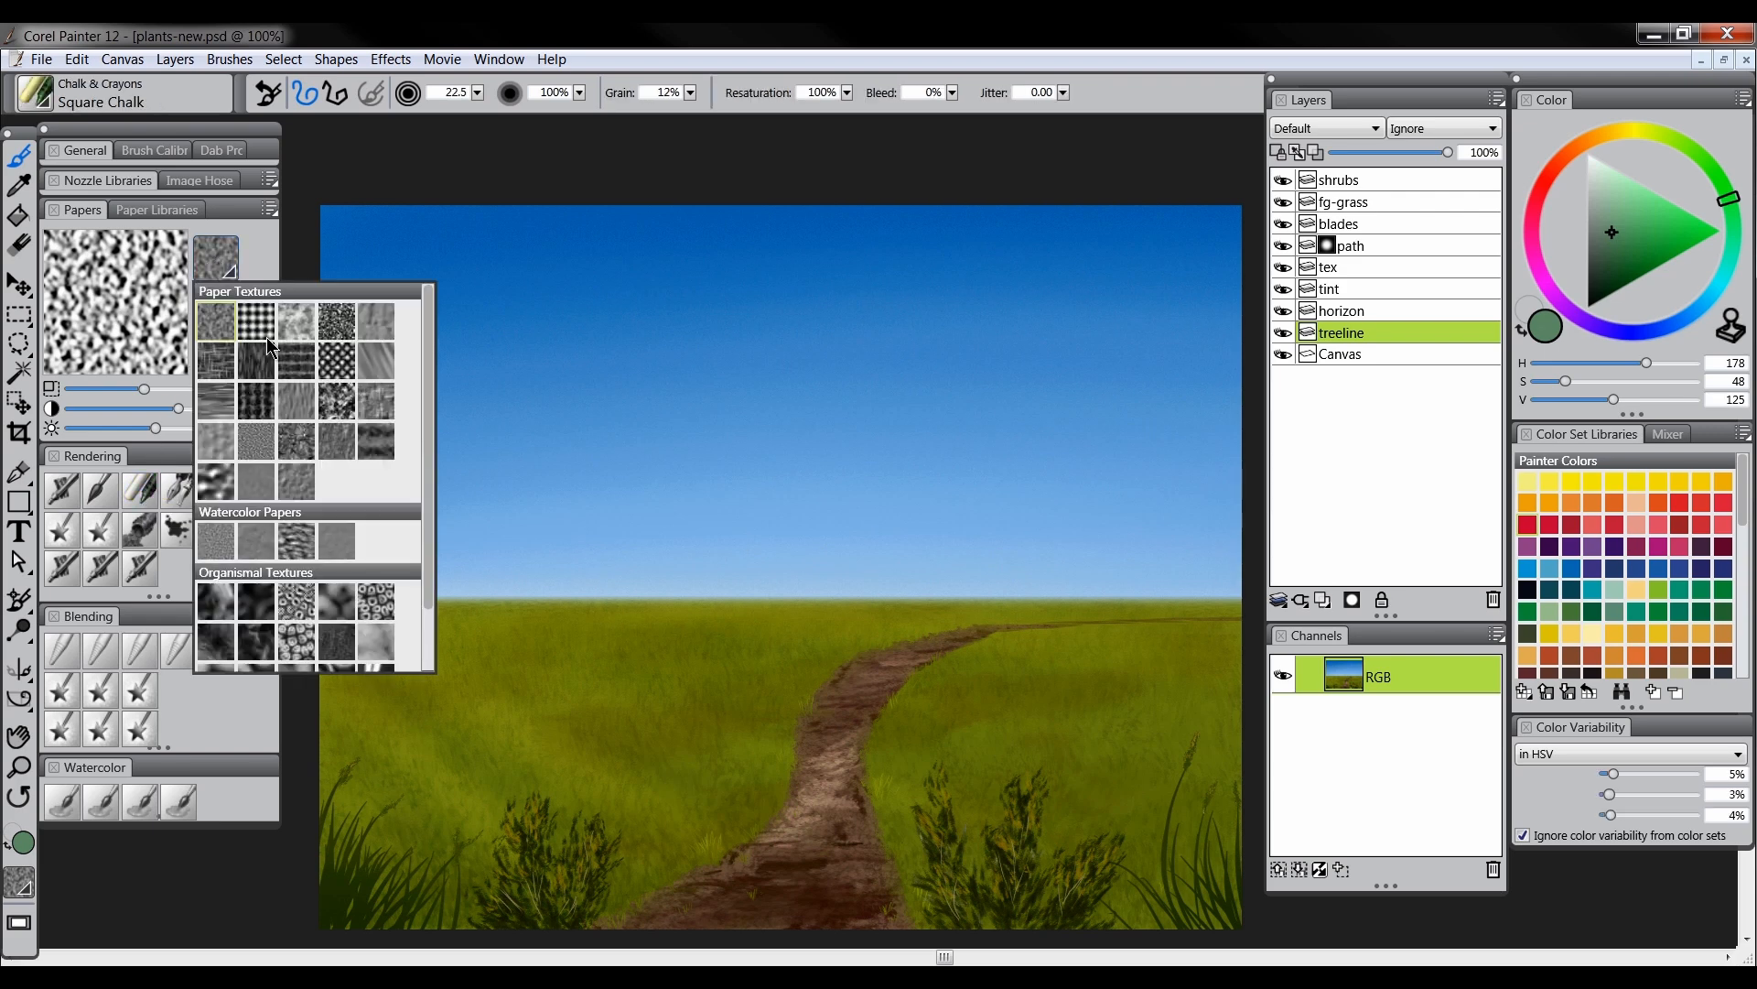
pyautogui.click(336, 402)
pyautogui.click(200, 388)
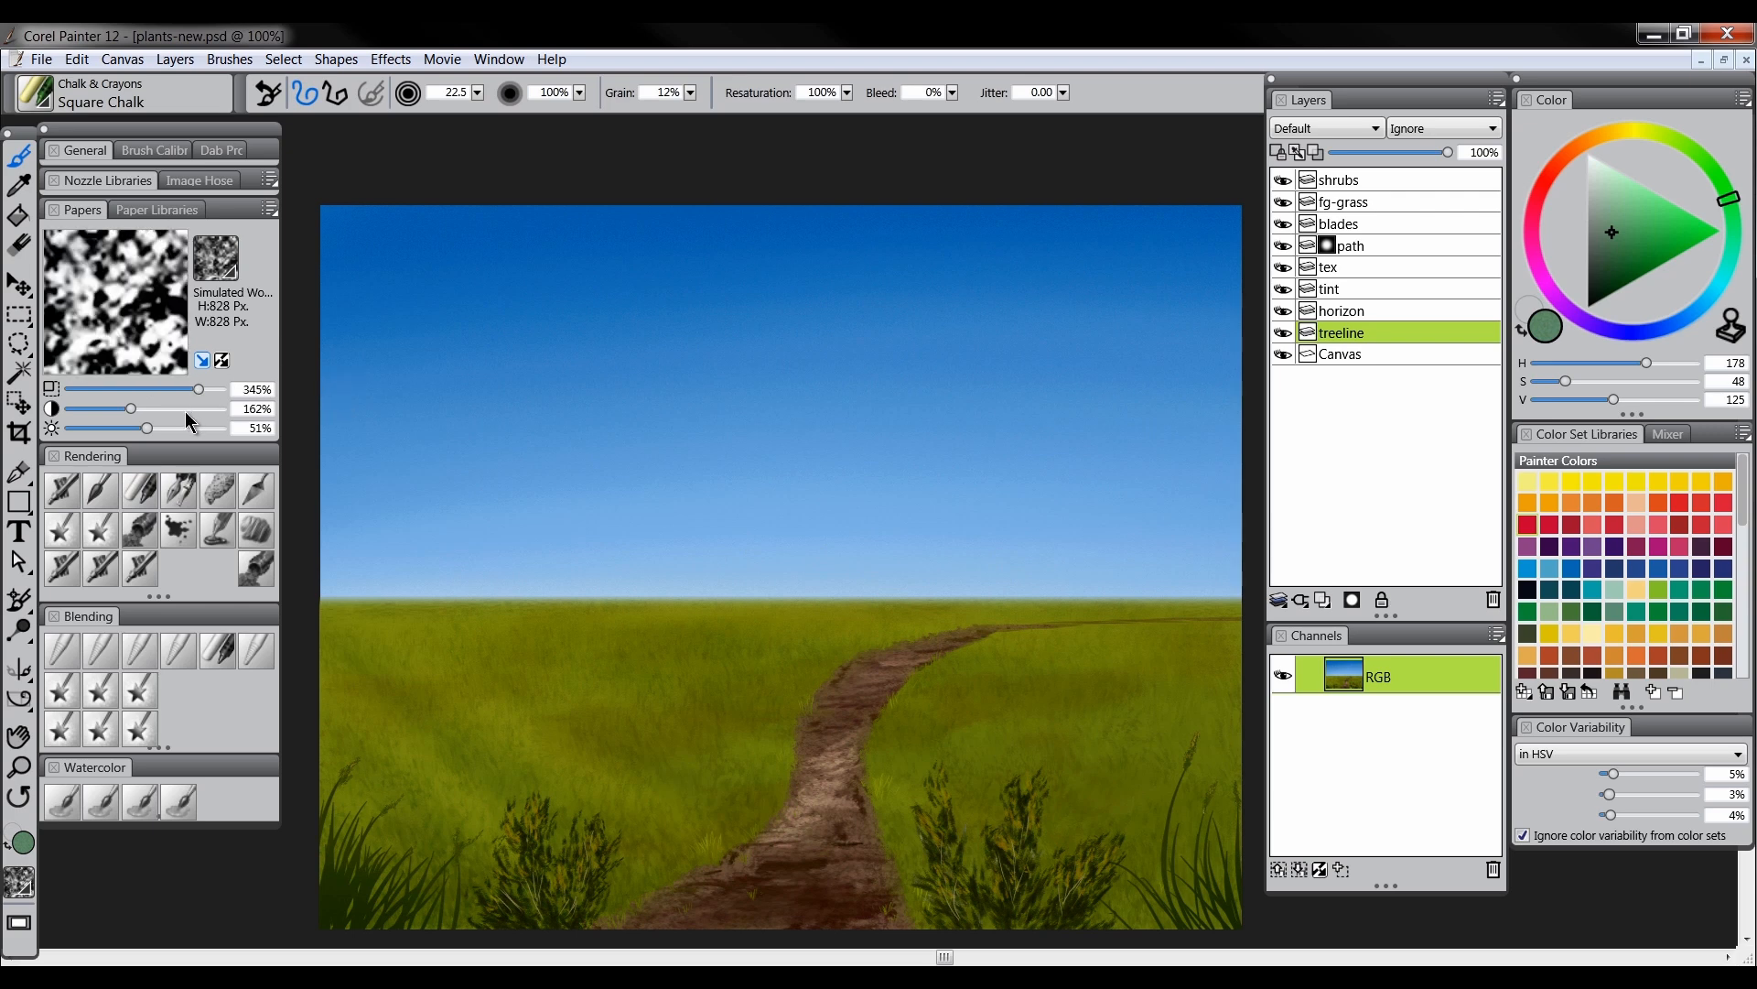
pyautogui.click(170, 408)
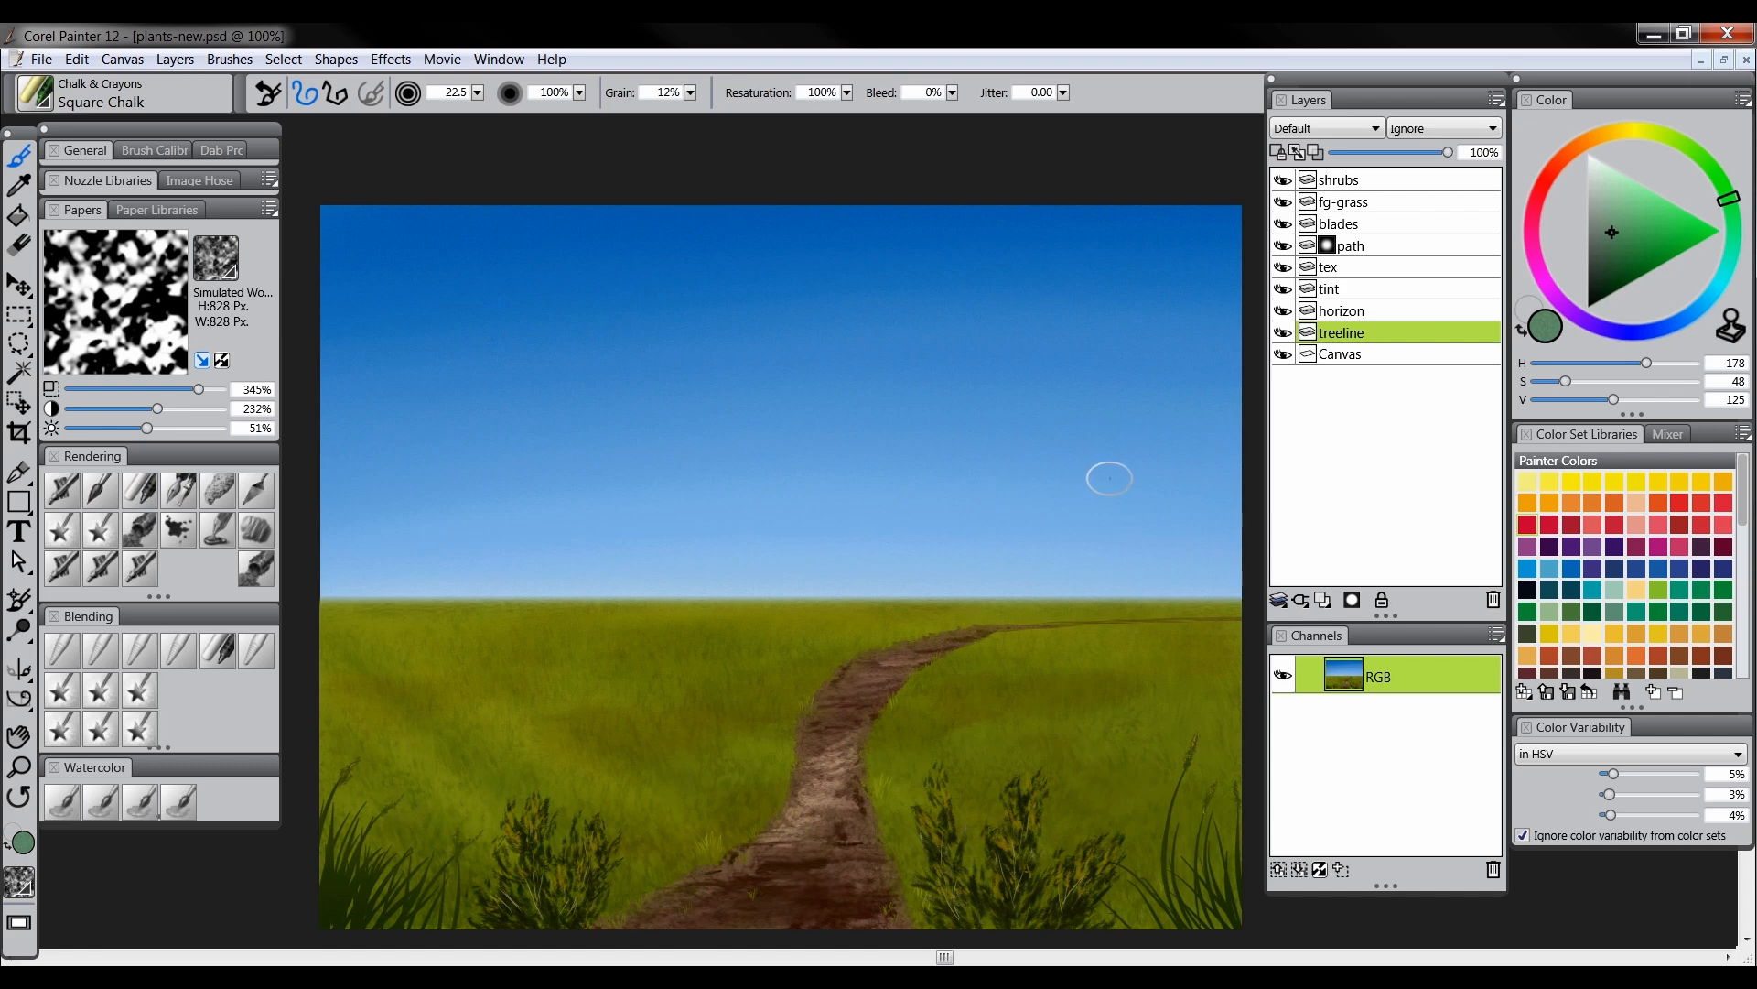
# Paint rounded distant trees along both ends of the horizon, with a taller tree at the right edge
pyautogui.press('Tab')
pyautogui.moveTo(1210, 558)
pyautogui.mouseDown()
pyautogui.moveTo(1264, 563)
pyautogui.moveTo(1227, 560)
pyautogui.moveTo(1237, 513)
pyautogui.moveTo(1239, 570)
pyautogui.moveTo(1155, 572)
pyautogui.moveTo(1189, 586)
pyautogui.moveTo(1063, 578)
pyautogui.mouseUp()
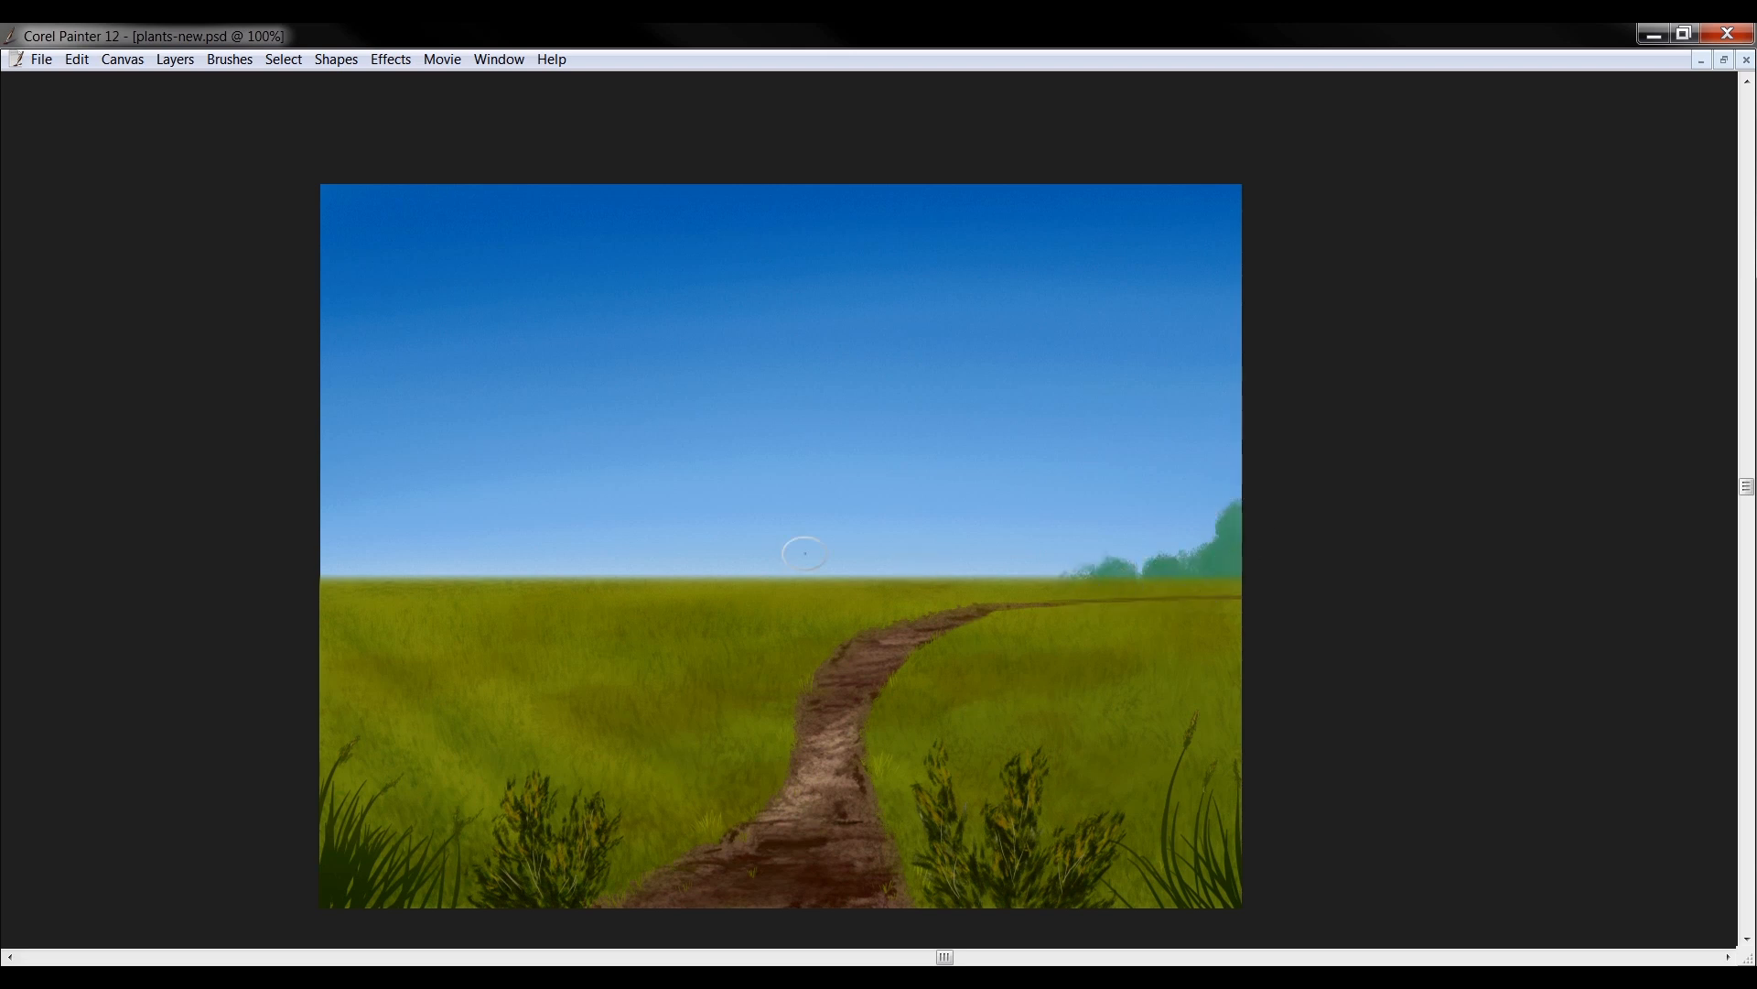
pyautogui.moveTo(399, 553)
pyautogui.mouseDown()
pyautogui.moveTo(337, 552)
pyautogui.moveTo(344, 584)
pyautogui.moveTo(397, 568)
pyautogui.moveTo(471, 597)
pyautogui.moveTo(492, 566)
pyautogui.moveTo(553, 588)
pyautogui.mouseUp()
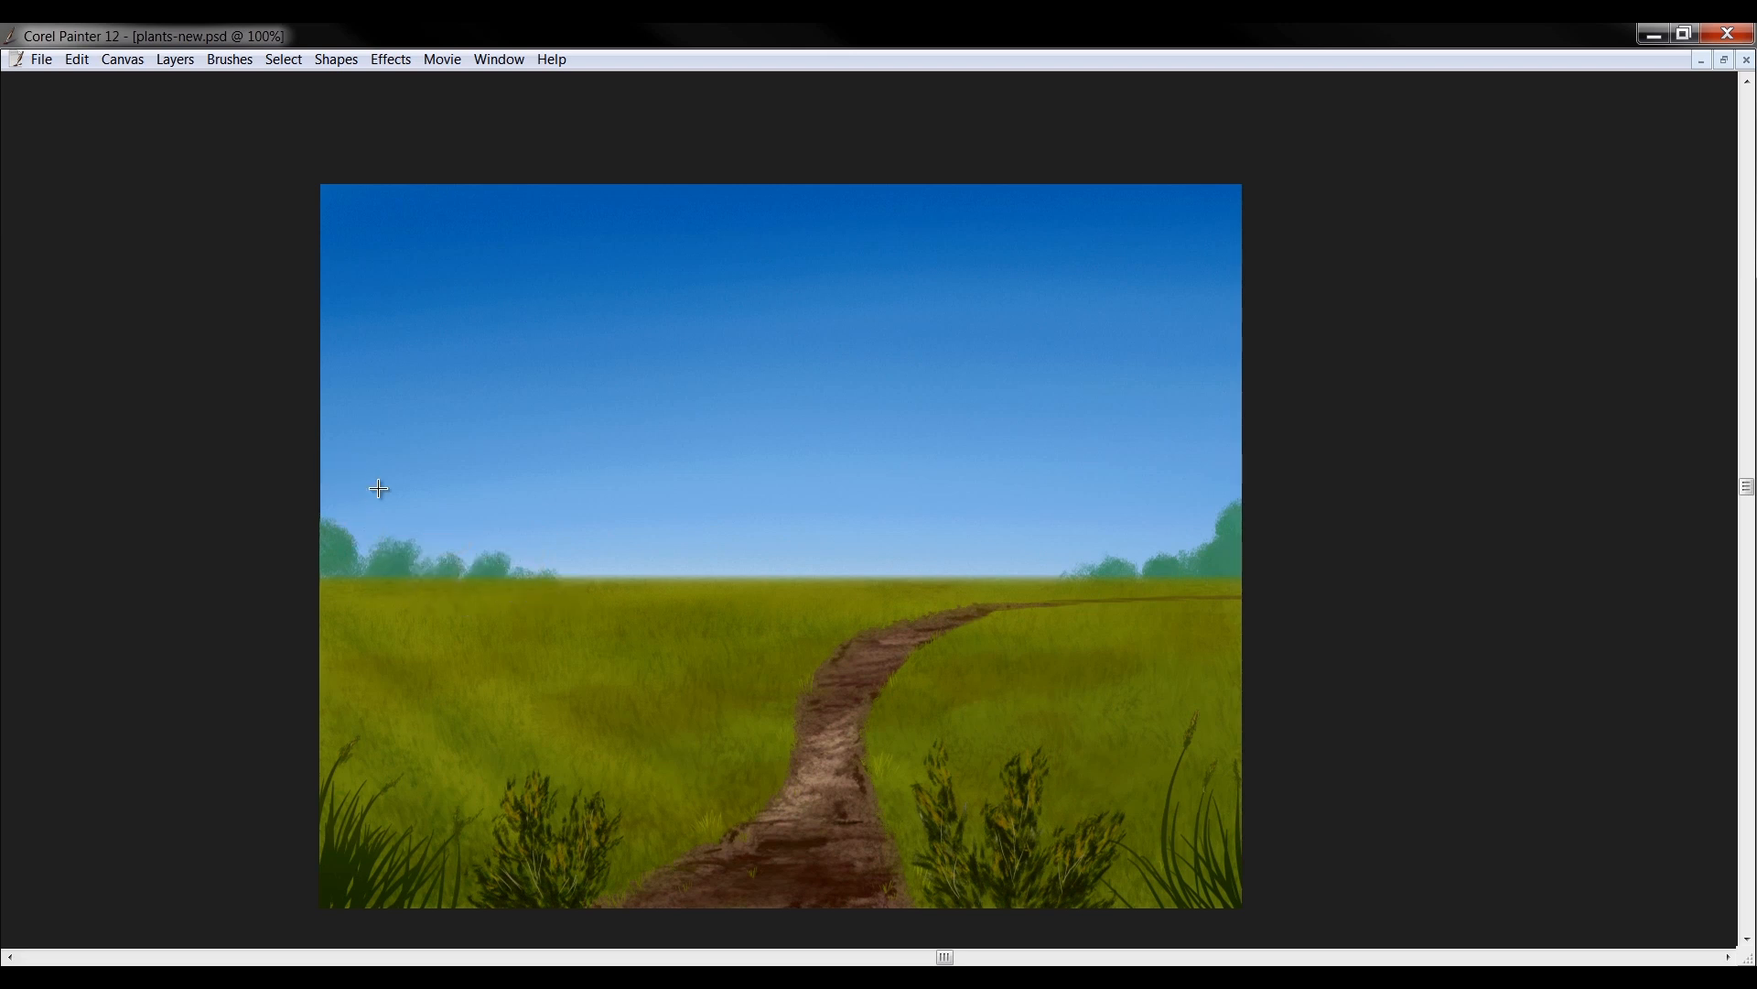
pyautogui.moveTo(1220, 467)
pyautogui.mouseDown()
pyautogui.moveTo(1240, 510)
pyautogui.moveTo(1216, 517)
pyautogui.moveTo(1229, 555)
pyautogui.mouseUp()
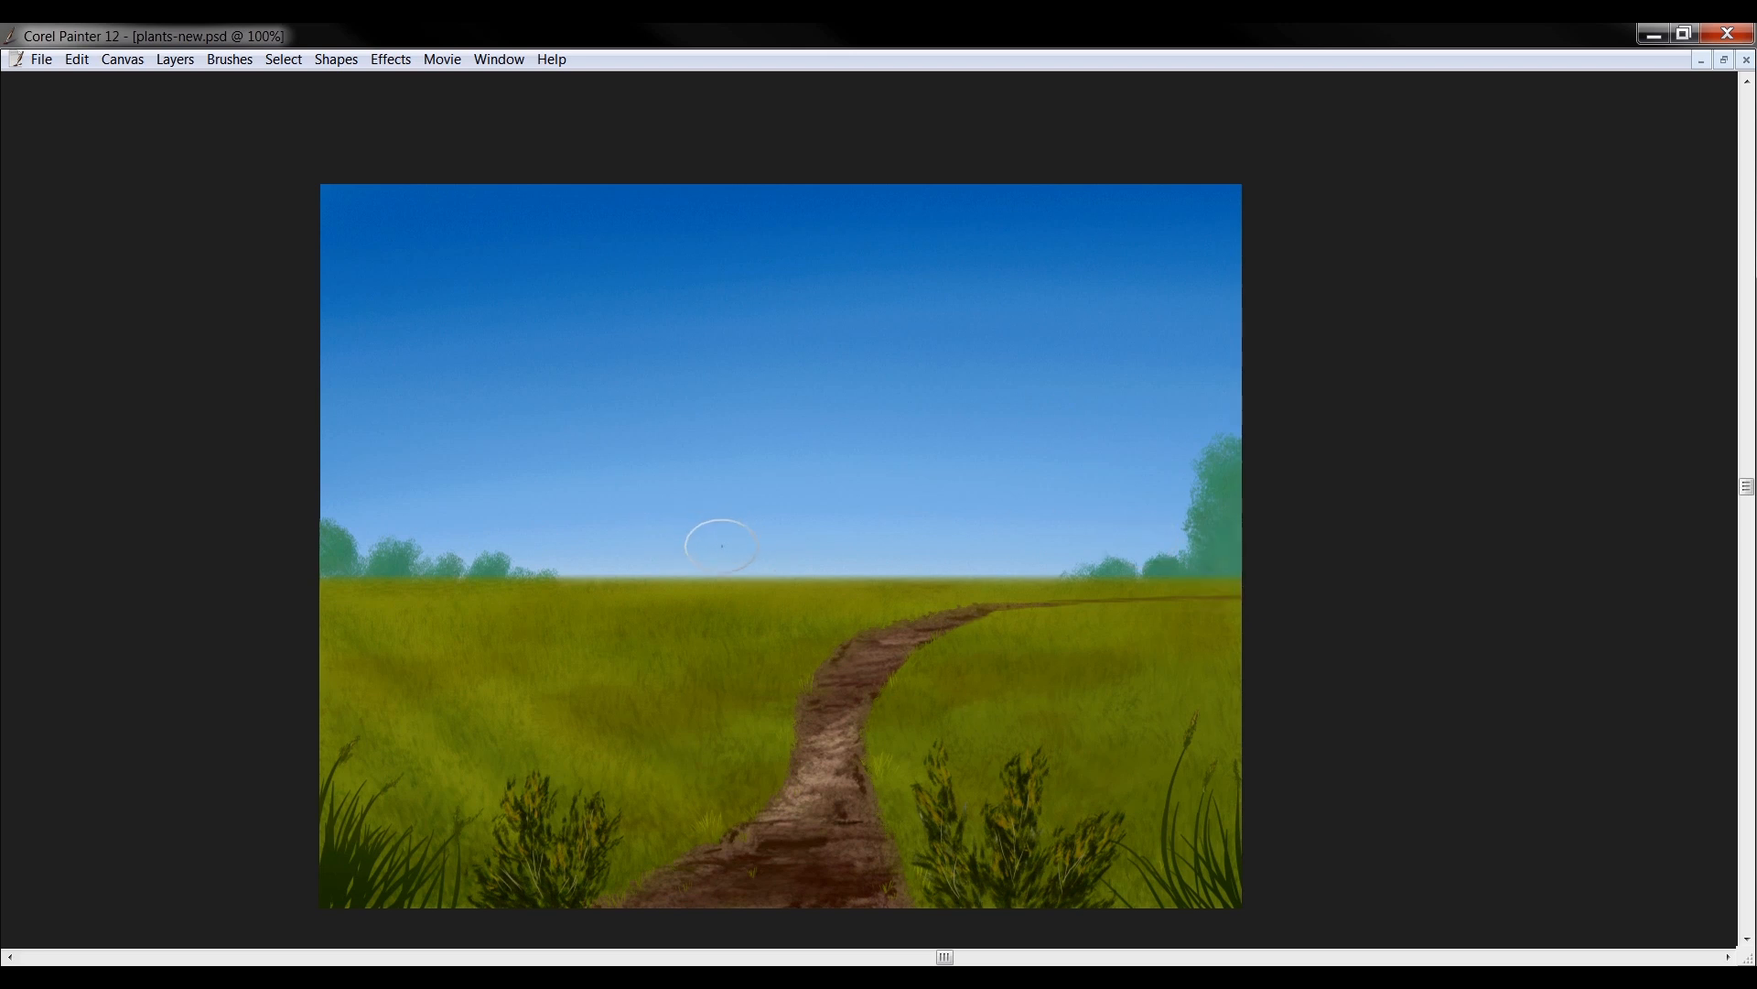
pyautogui.moveTo(570, 577); pyautogui.dragTo(636, 583)
# Mix a yellowish green (H 146, S 126, V 115) for tree highlights, with brush size 26.9 and paper contrast 332%
pyautogui.press('Tab')
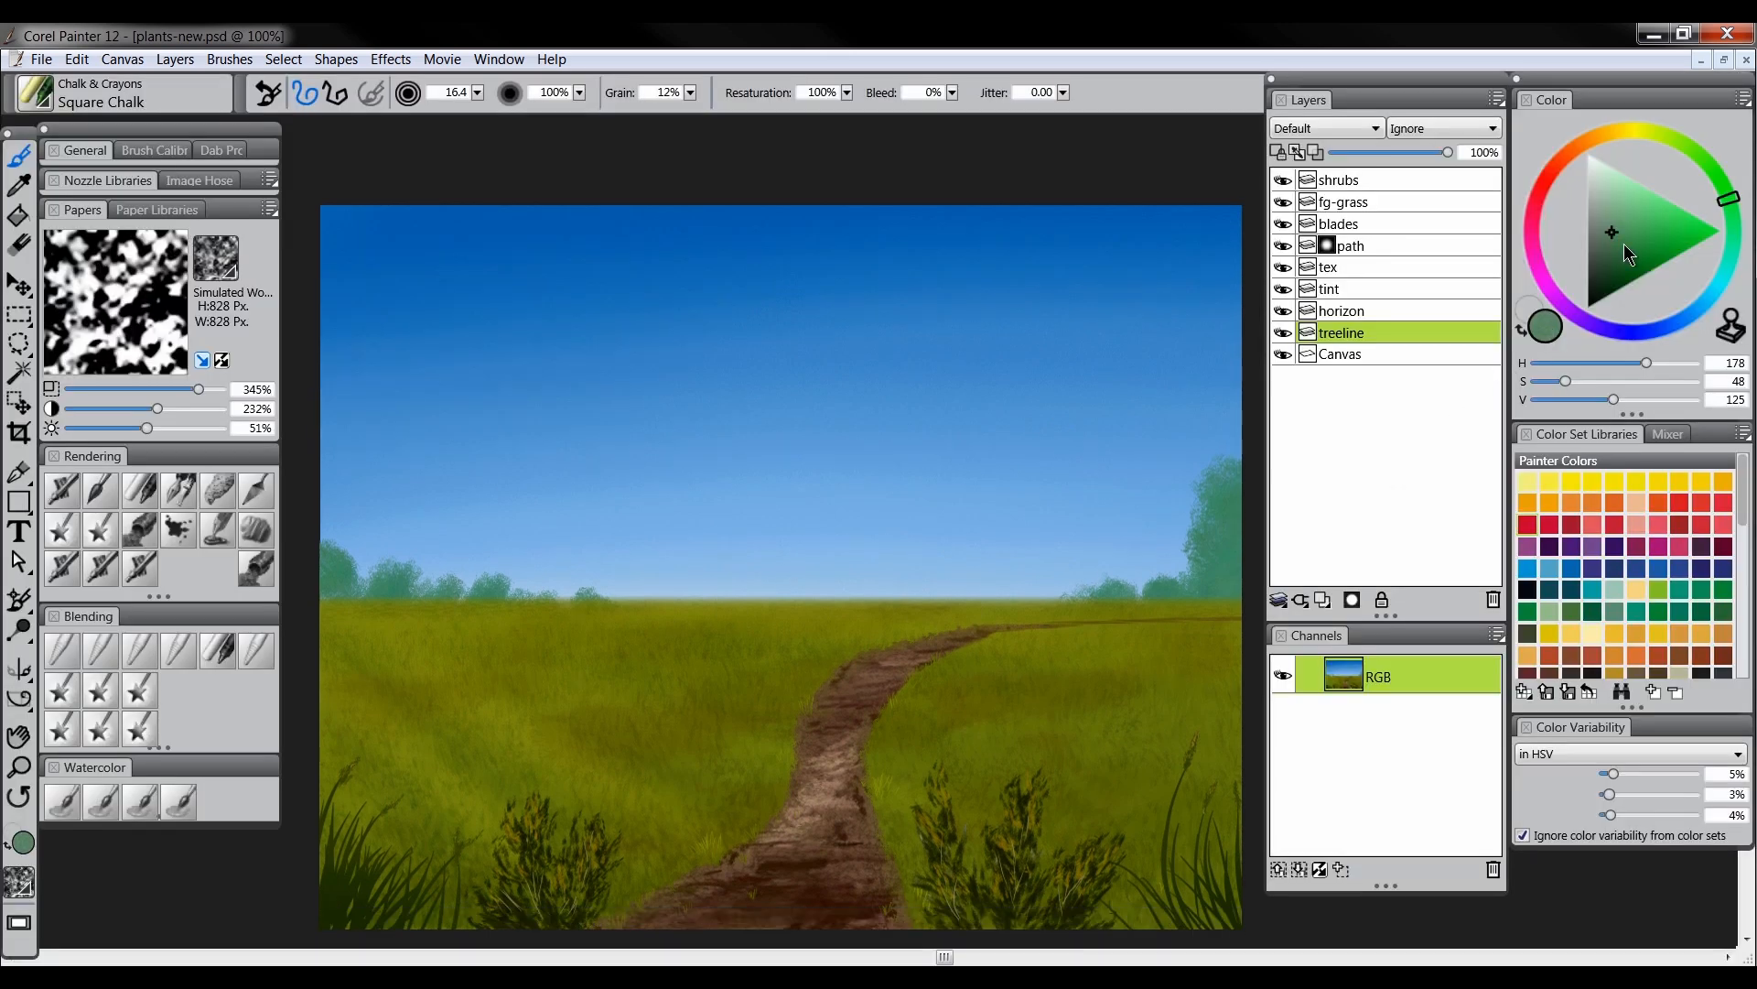
pyautogui.click(1701, 157)
pyautogui.click(1639, 221)
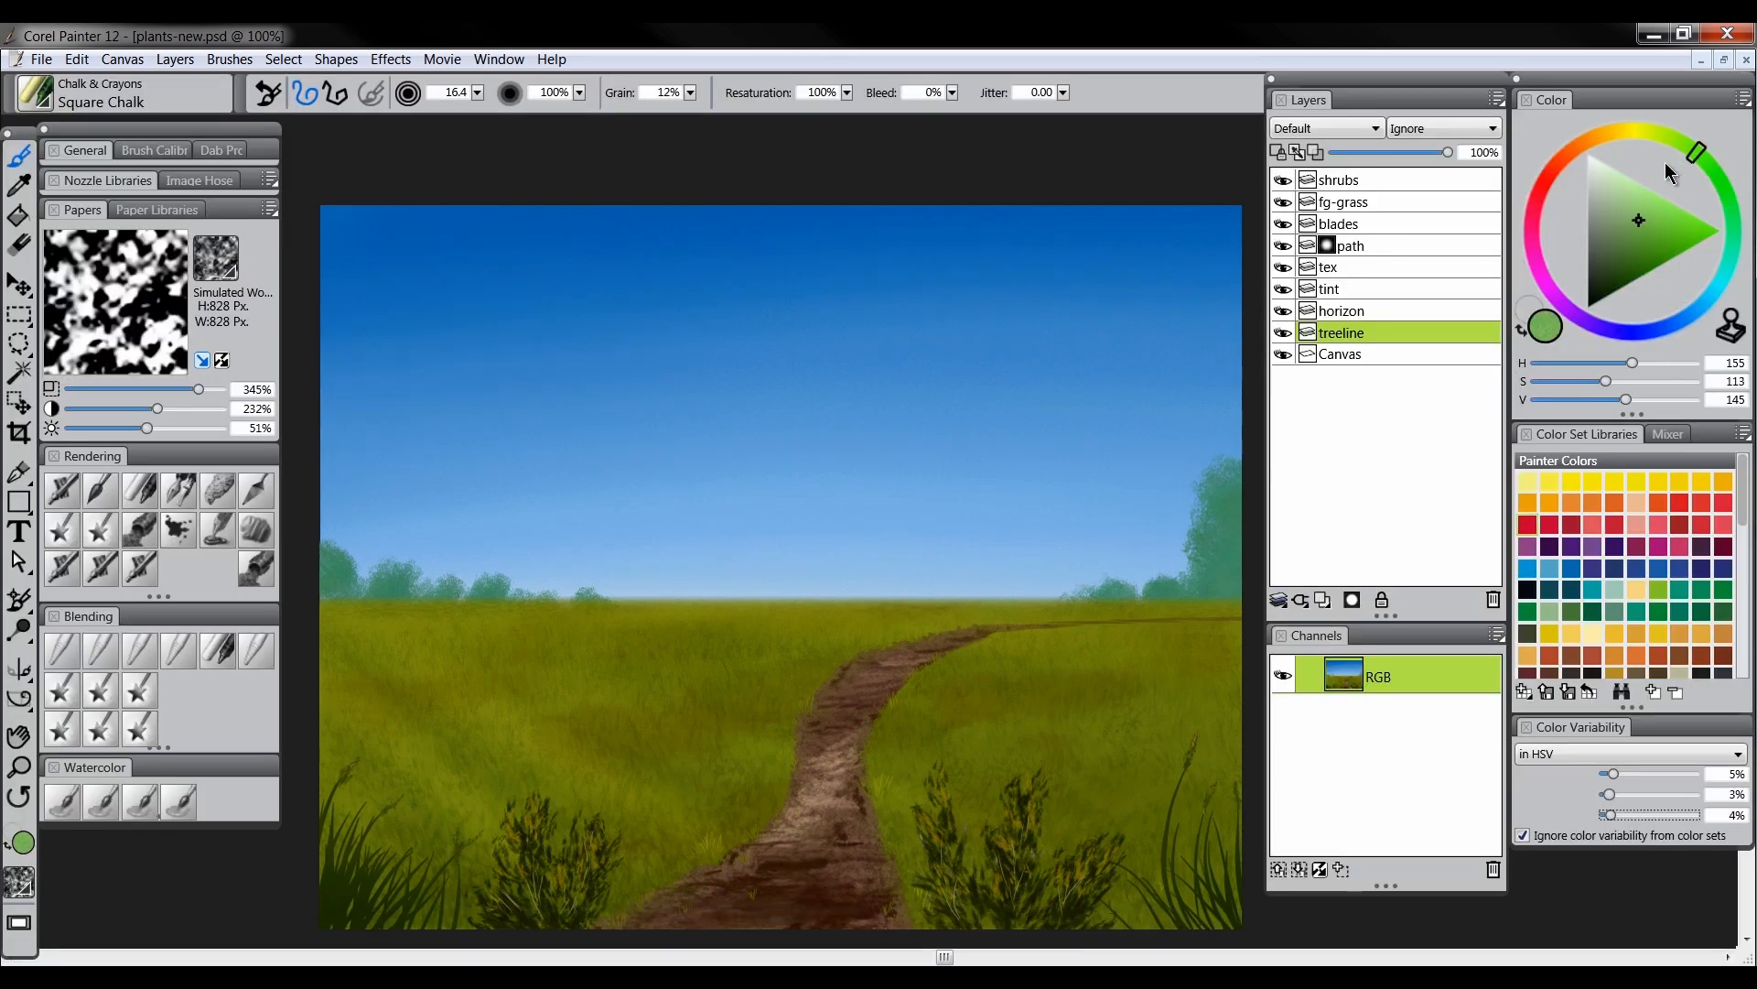
pyautogui.click(1679, 143)
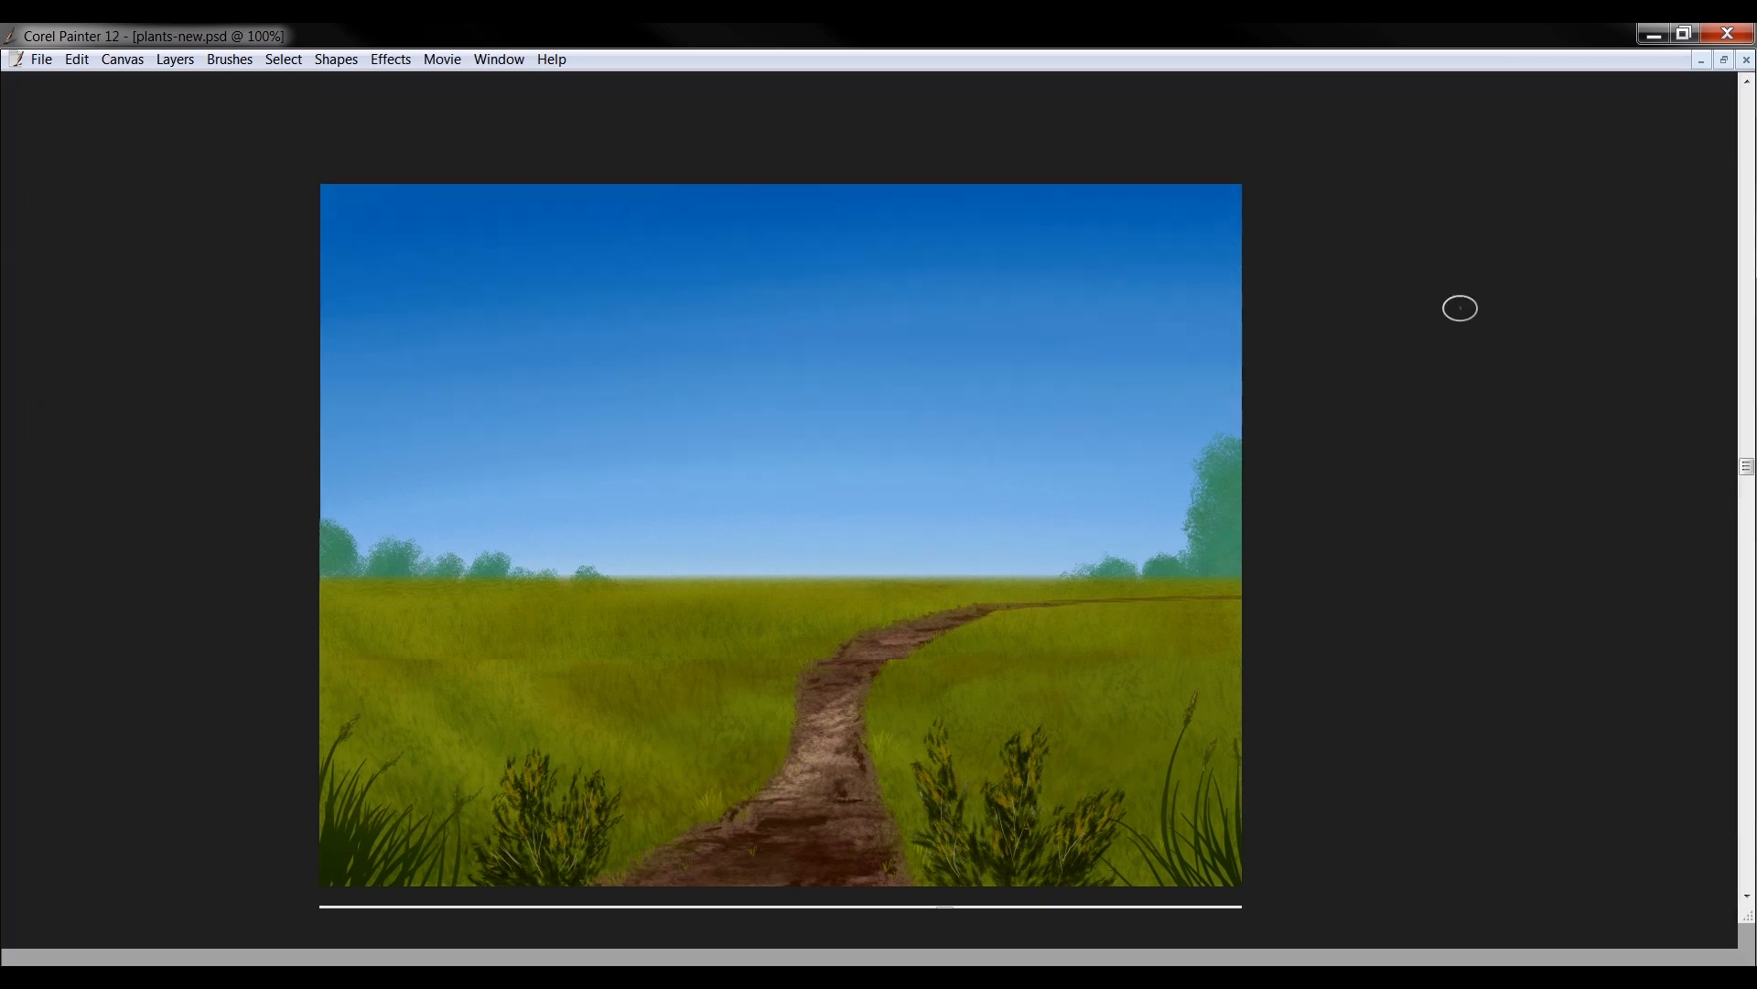
pyautogui.press('Tab')
pyautogui.moveTo(1229, 455)
pyautogui.mouseDown()
pyautogui.moveTo(1209, 455)
pyautogui.moveTo(1224, 494)
pyautogui.mouseUp()
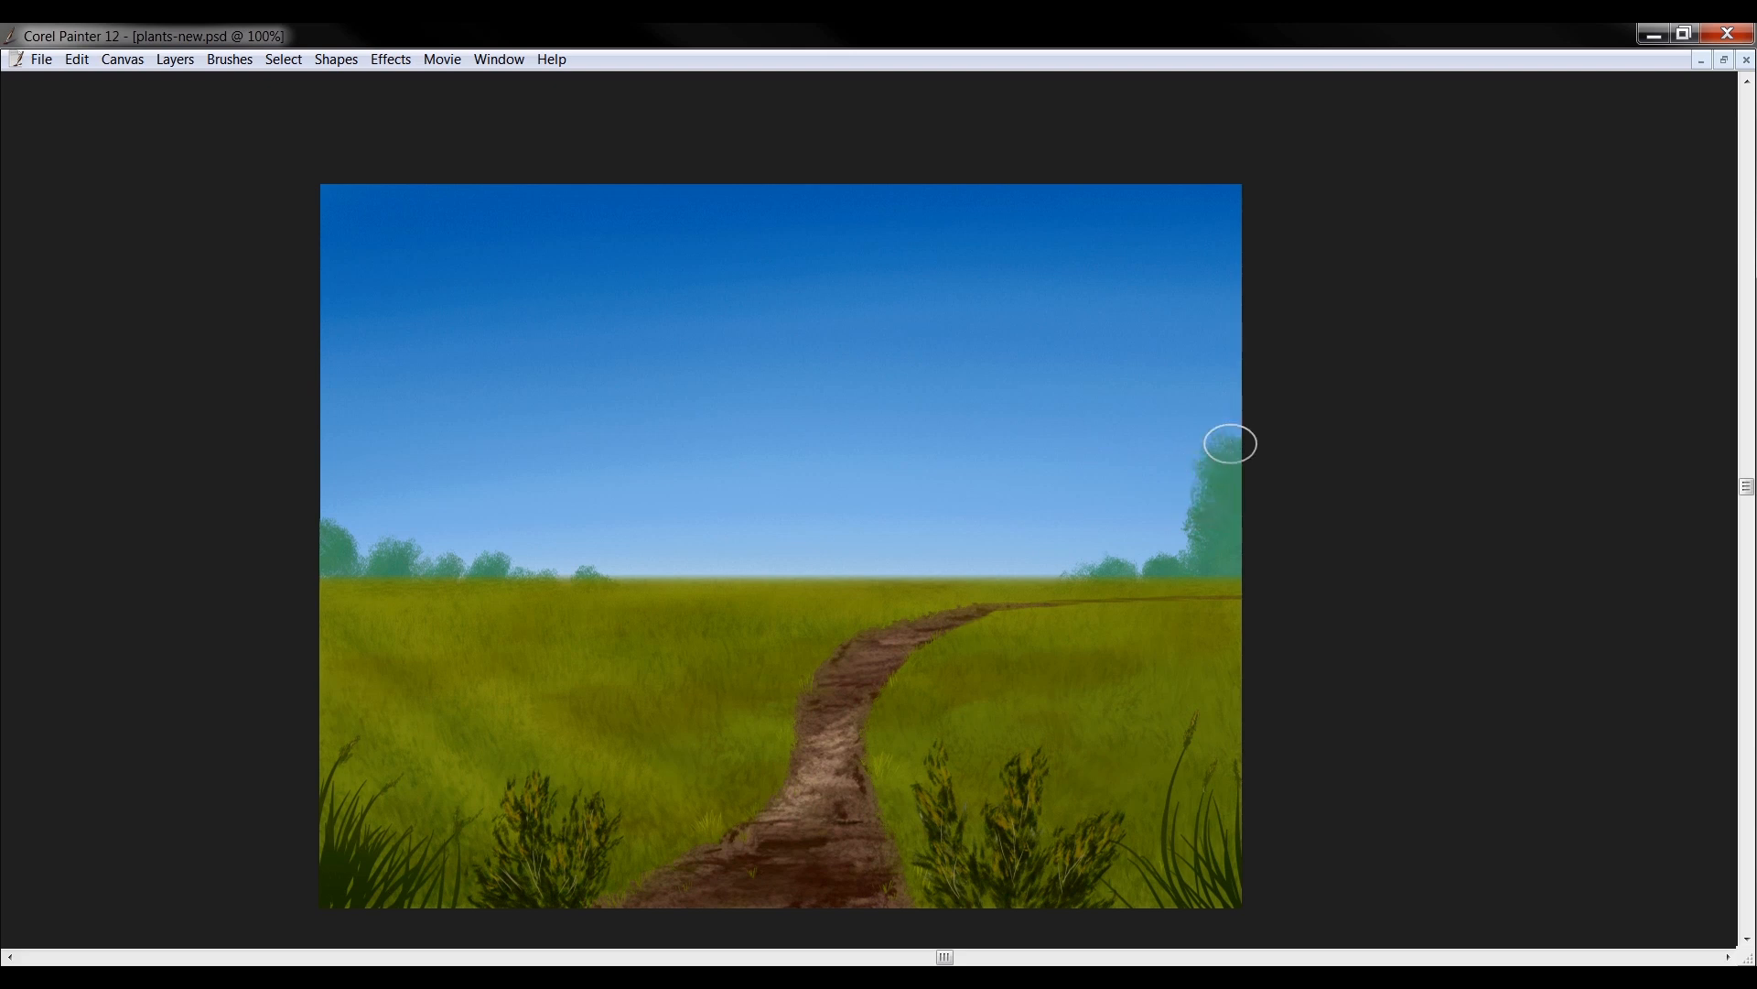
pyautogui.press('Tab')
pyautogui.moveTo(1638, 233); pyautogui.dragTo(1647, 238)
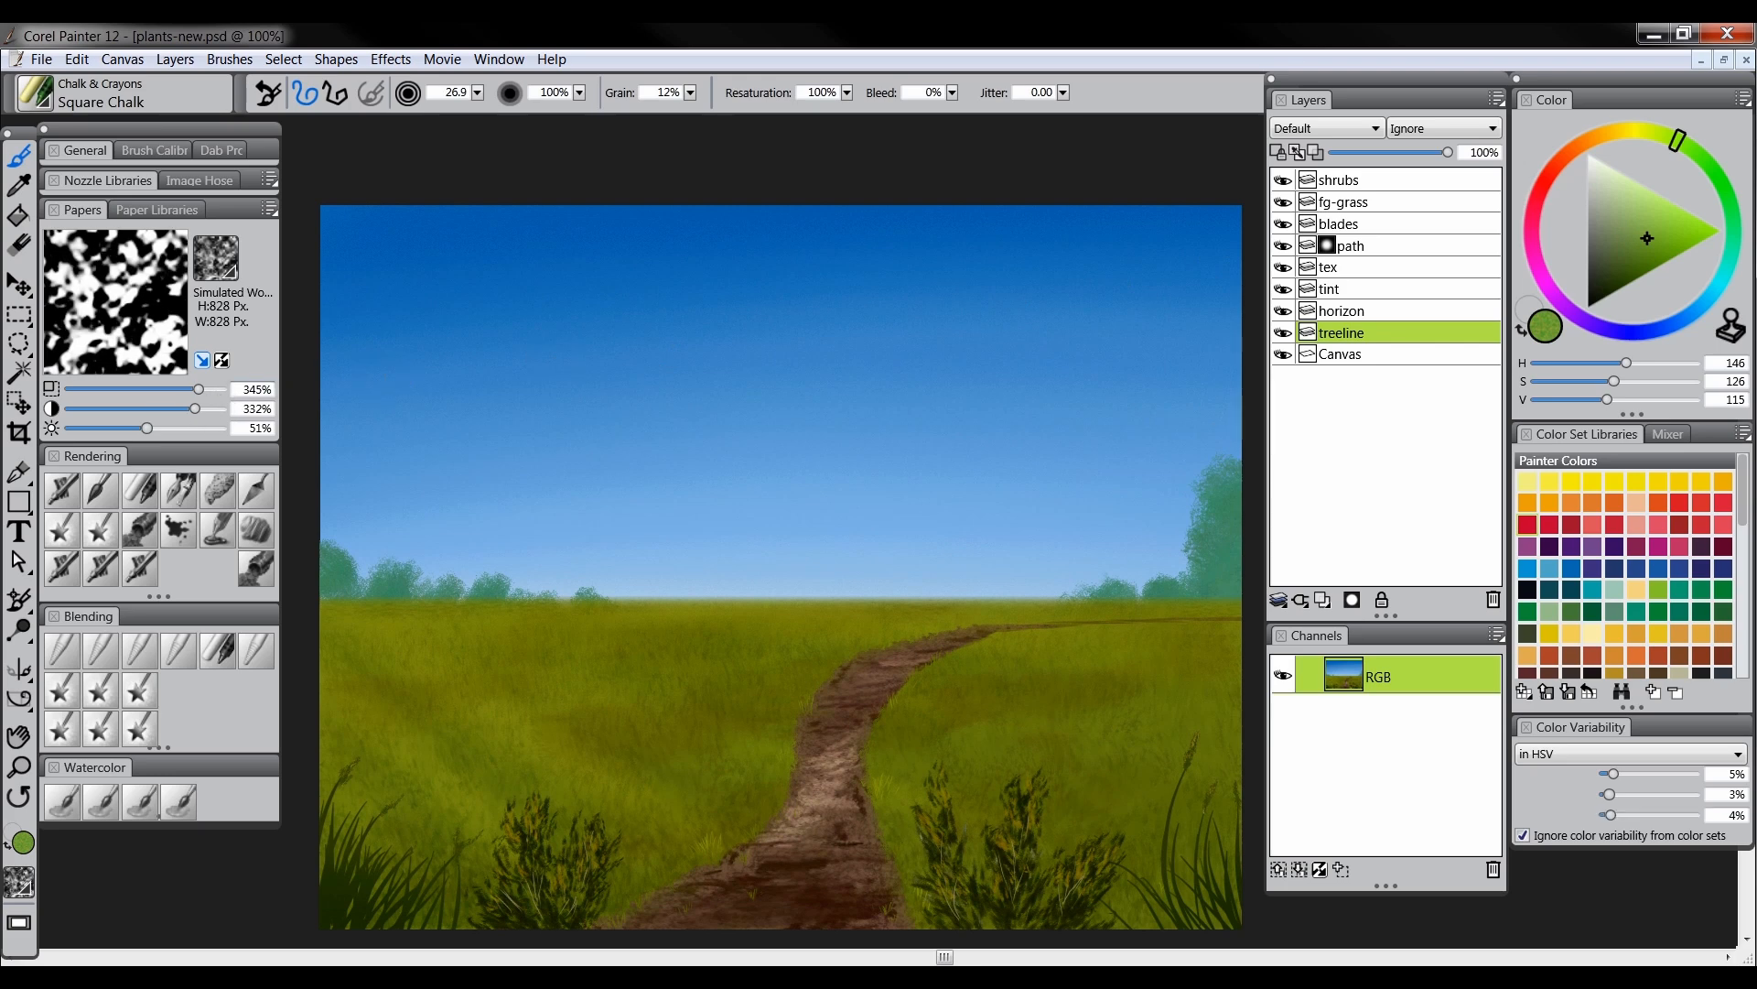
# Paint textured yellow-green highlights on the upper foliage of the tall right-edge tree and the leftmost distant trees
pyautogui.press('Tab')
pyautogui.moveTo(1256, 452)
pyautogui.mouseDown()
pyautogui.moveTo(1220, 455)
pyautogui.moveTo(1223, 484)
pyautogui.mouseUp()
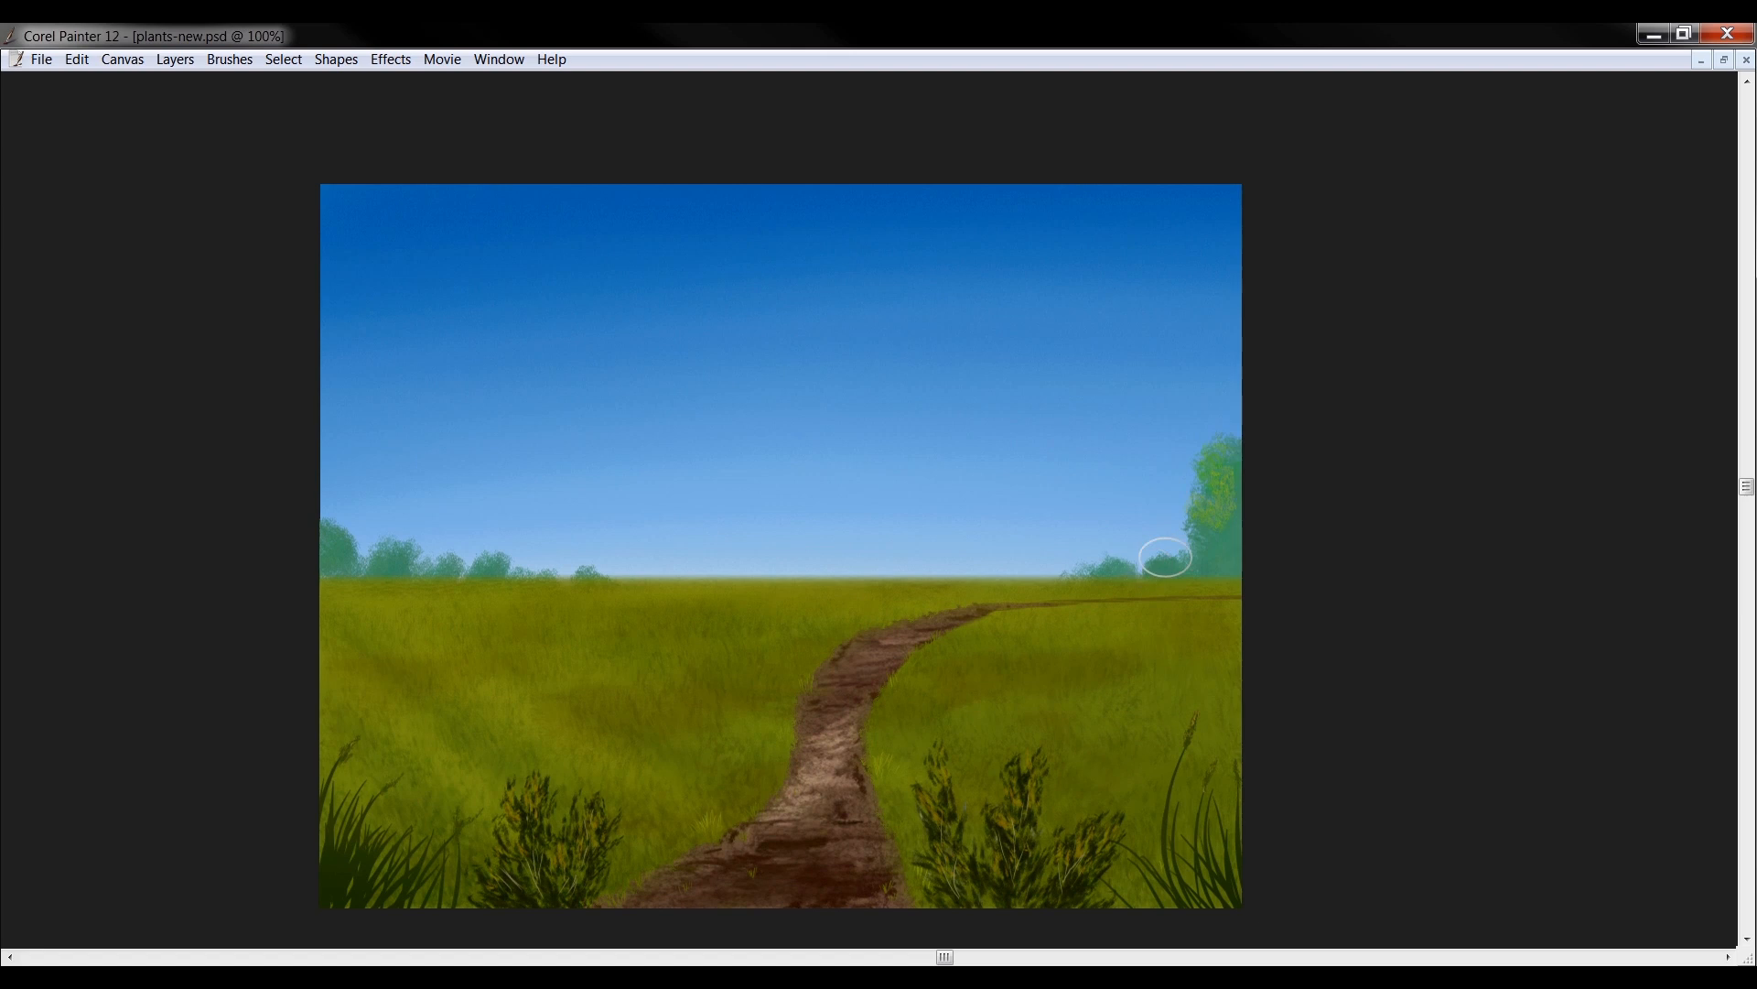
pyautogui.moveTo(338, 533); pyautogui.dragTo(394, 549)
# Sample the pale blue sky near the horizon, choose the Digital Airbrush and preserve transparency on the treeline layer
pyautogui.press('Tab')
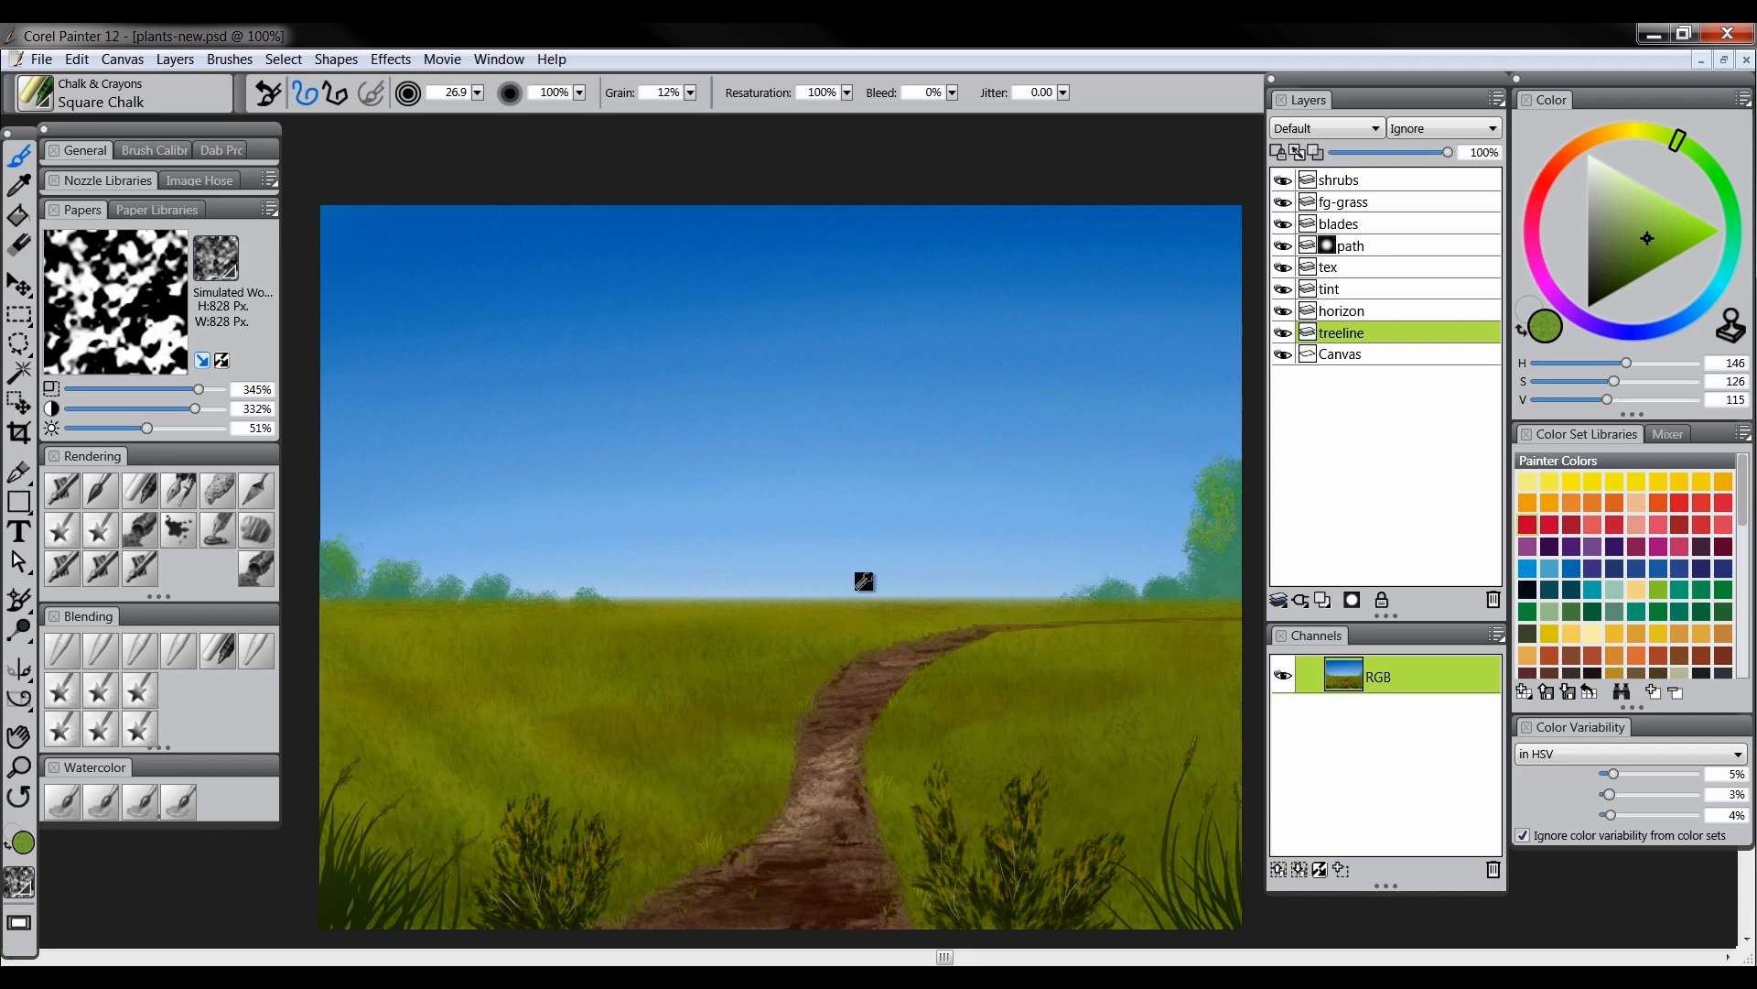
pyautogui.keyDown('alt'); pyautogui.click(864, 581); pyautogui.keyUp('alt')
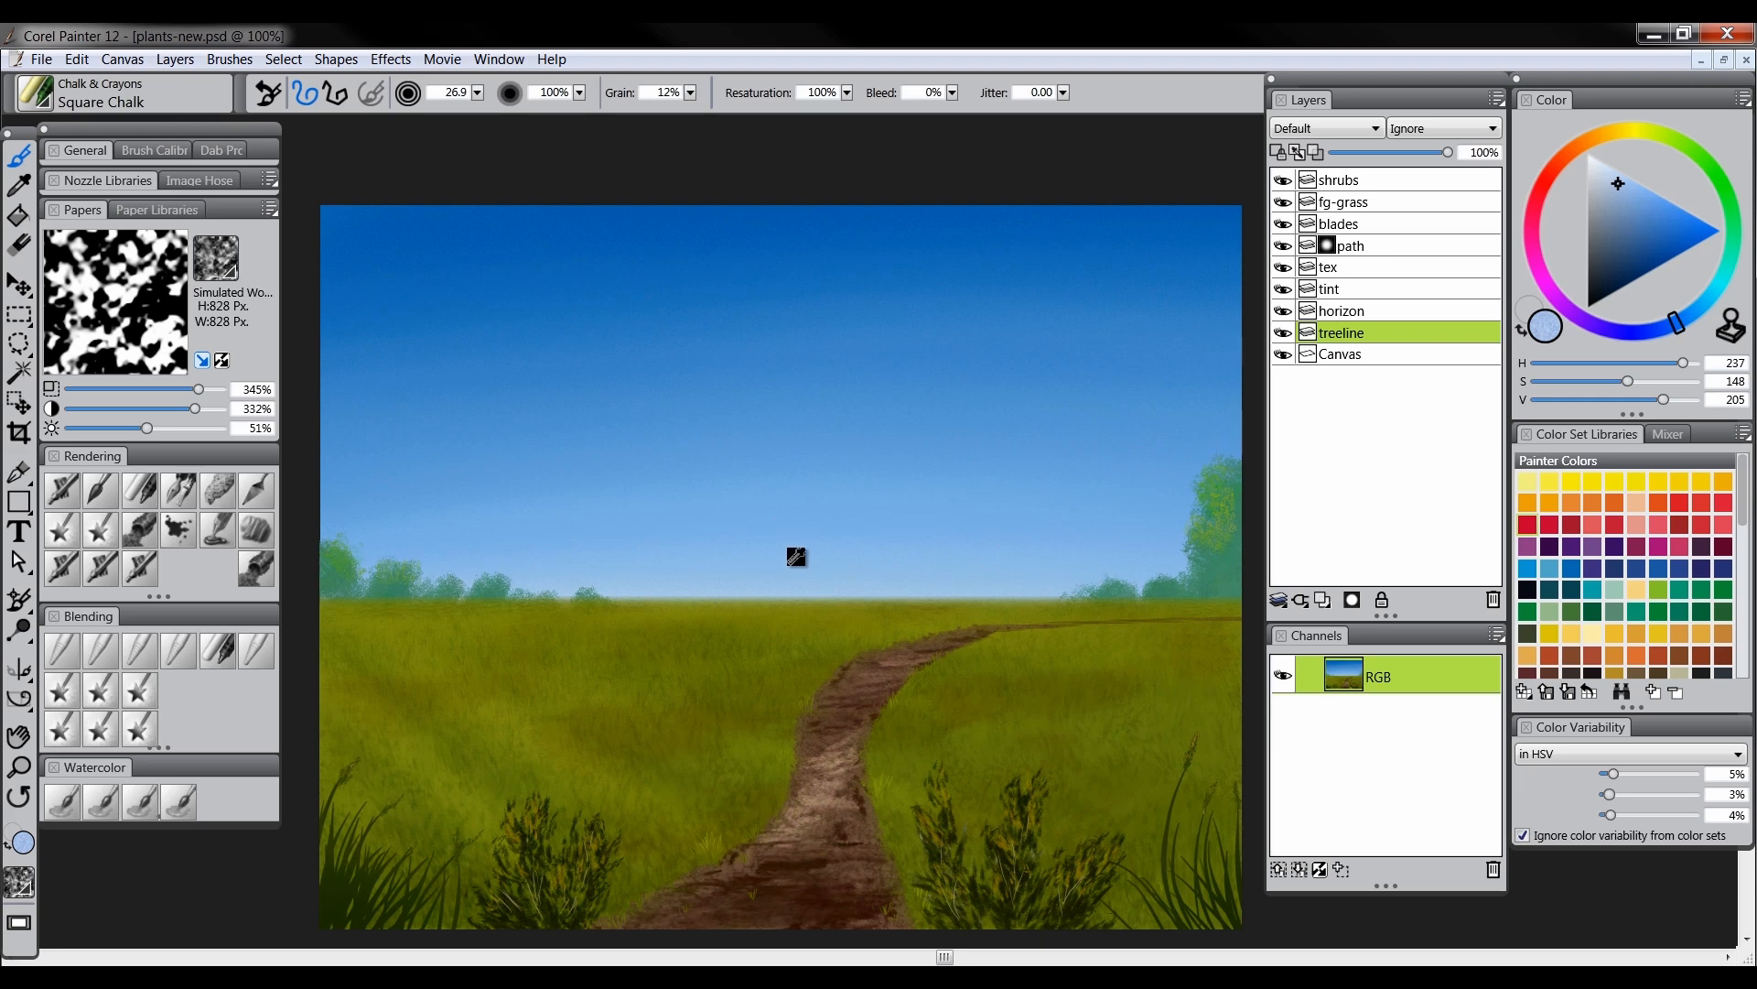
pyautogui.click(56, 494)
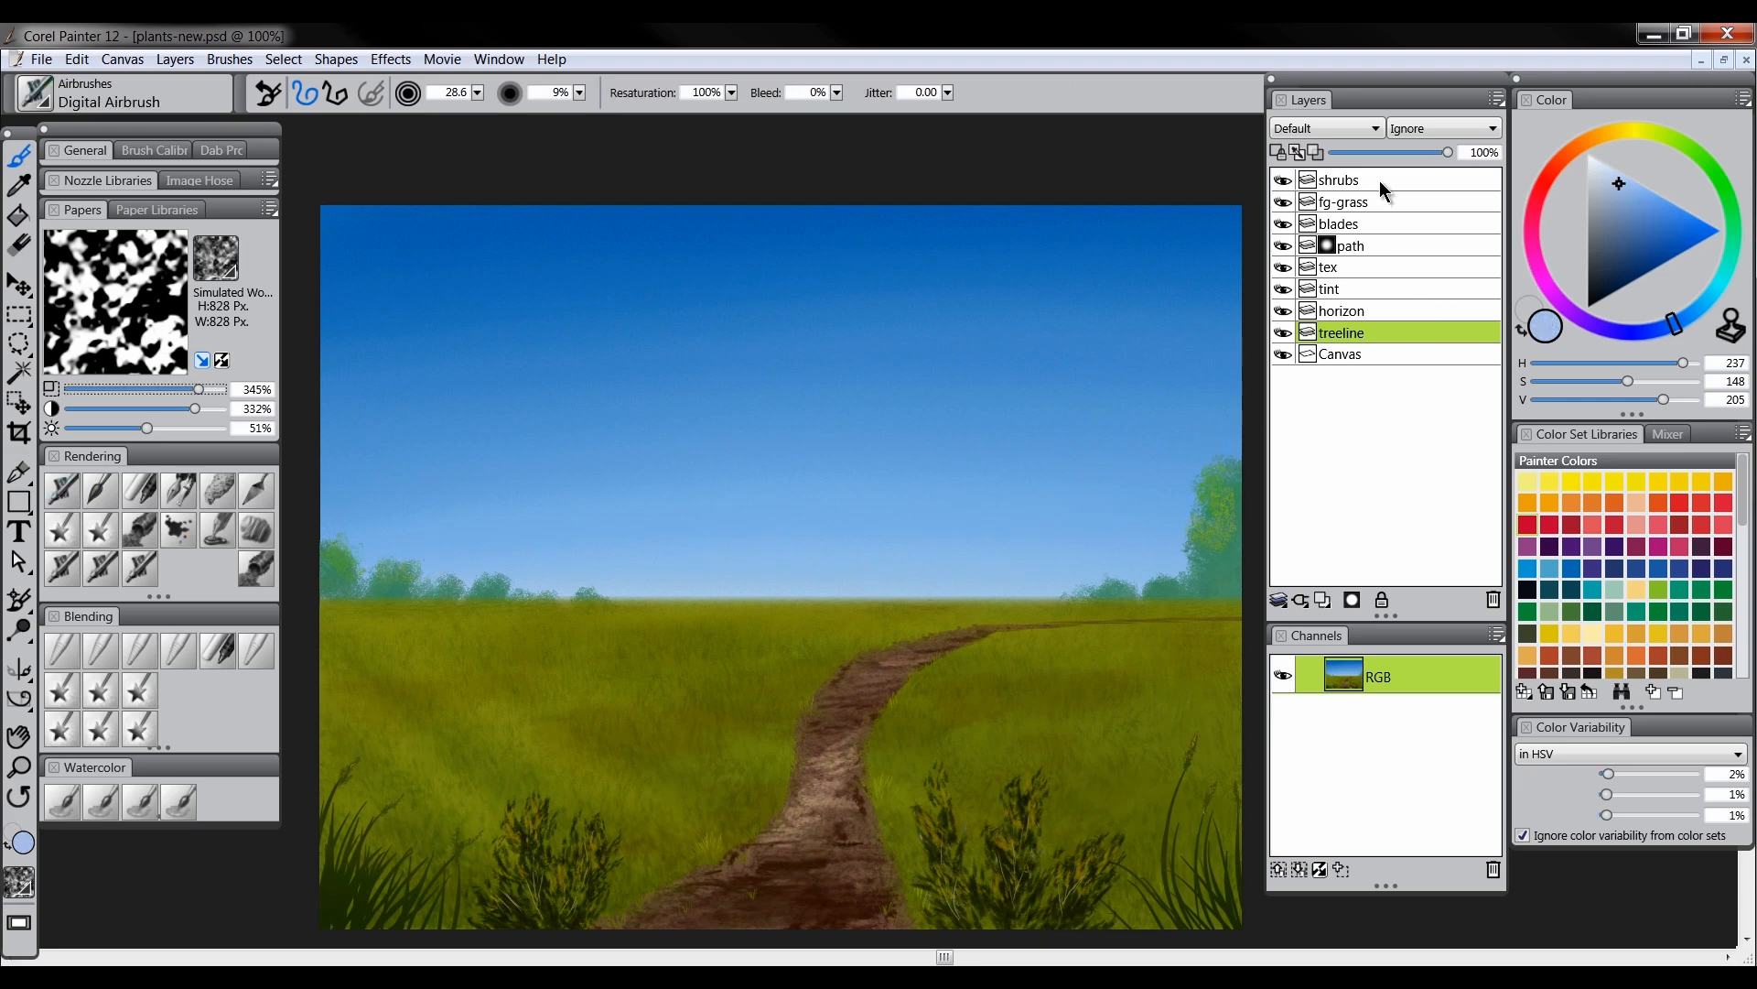
pyautogui.click(1281, 155)
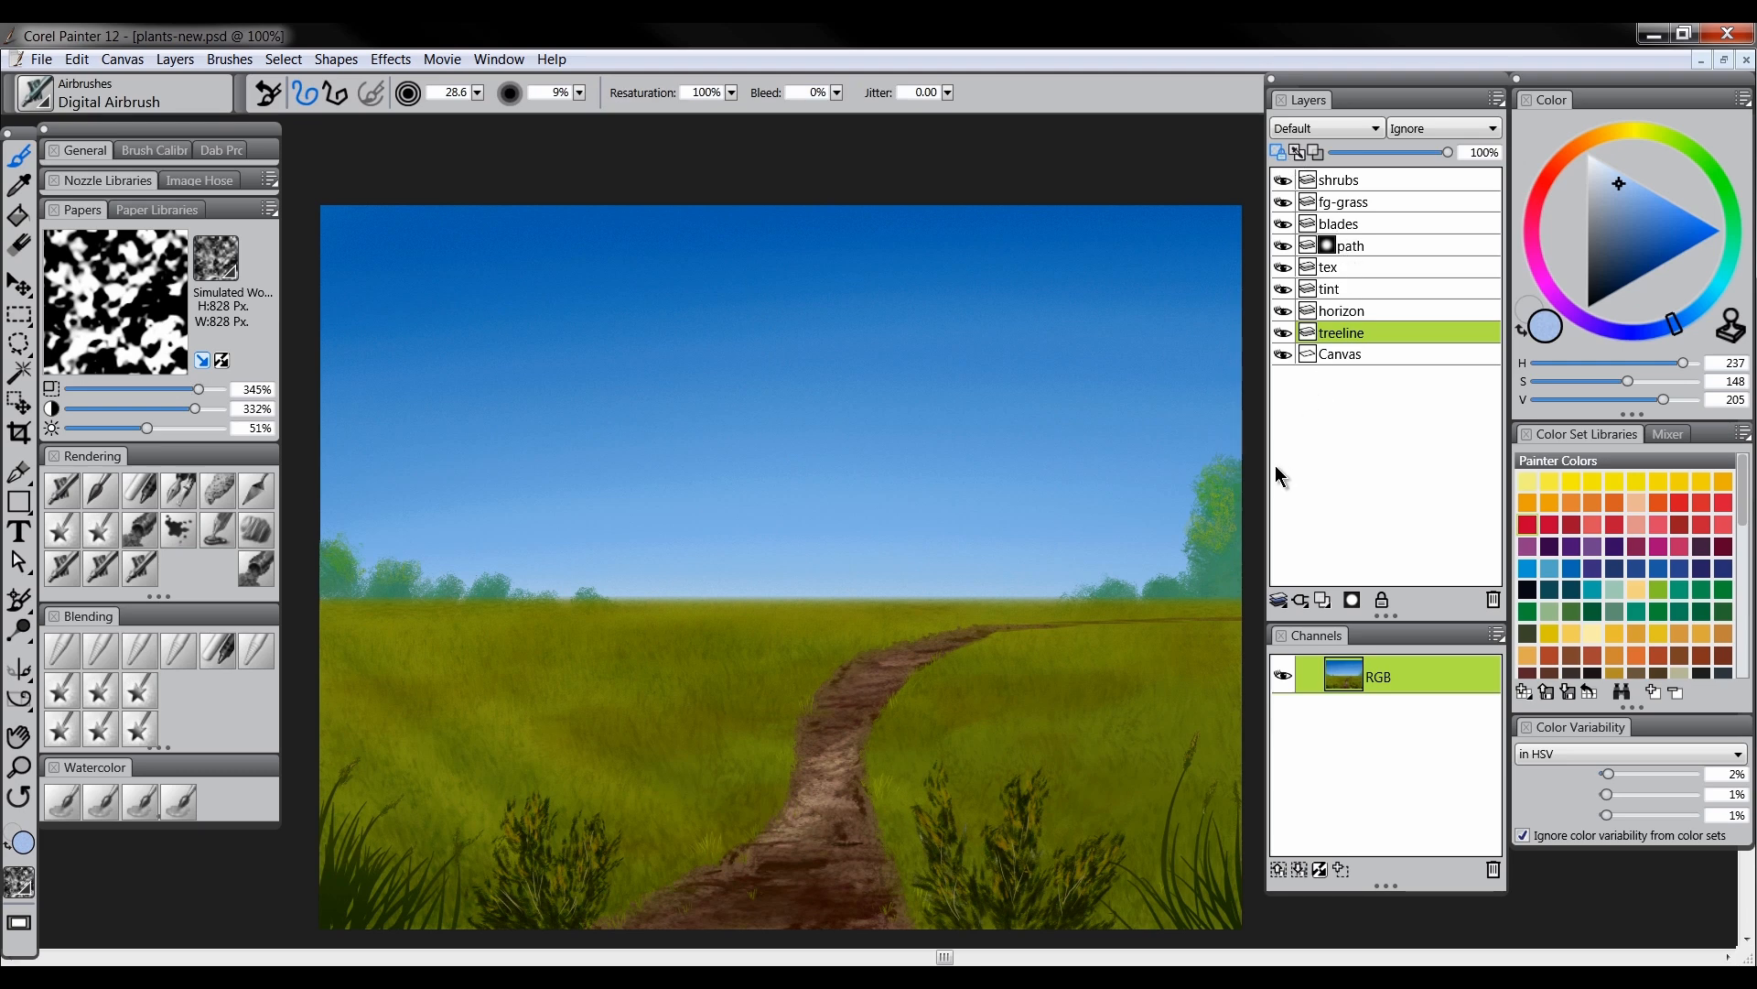
# Airbrush soft pale blue haze along the base of the distant trees on the treeline layer with the Digital Airbrush
pyautogui.press('Tab')
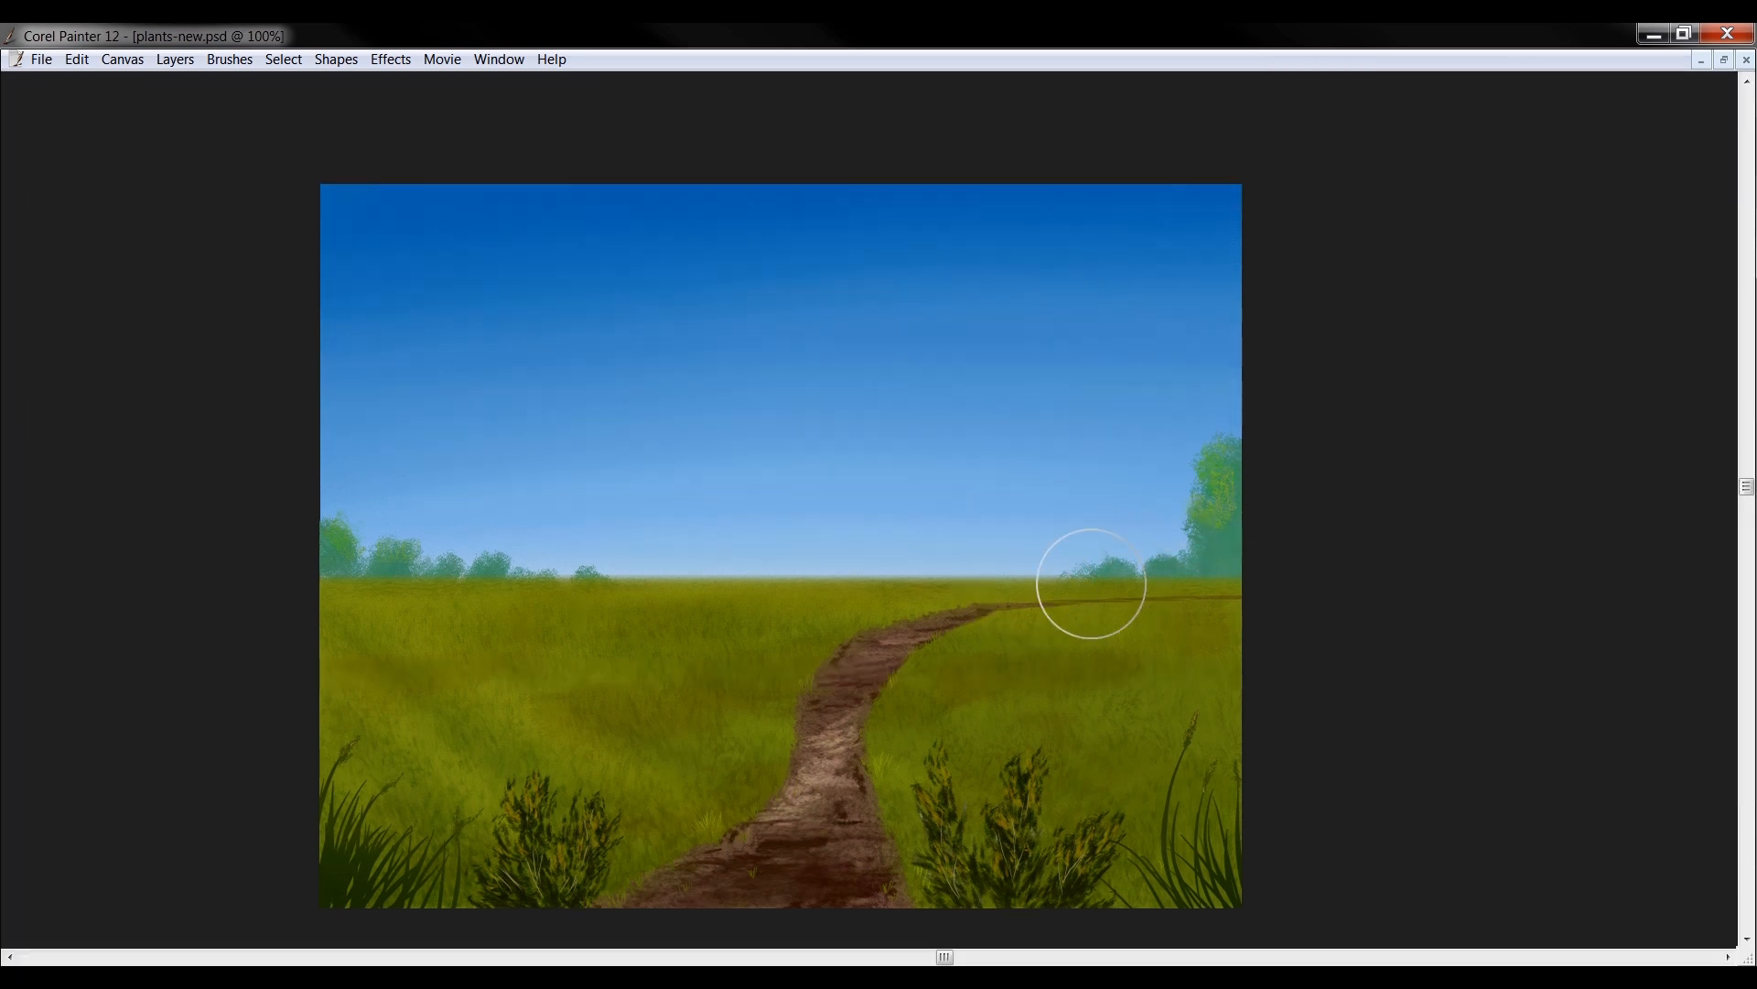
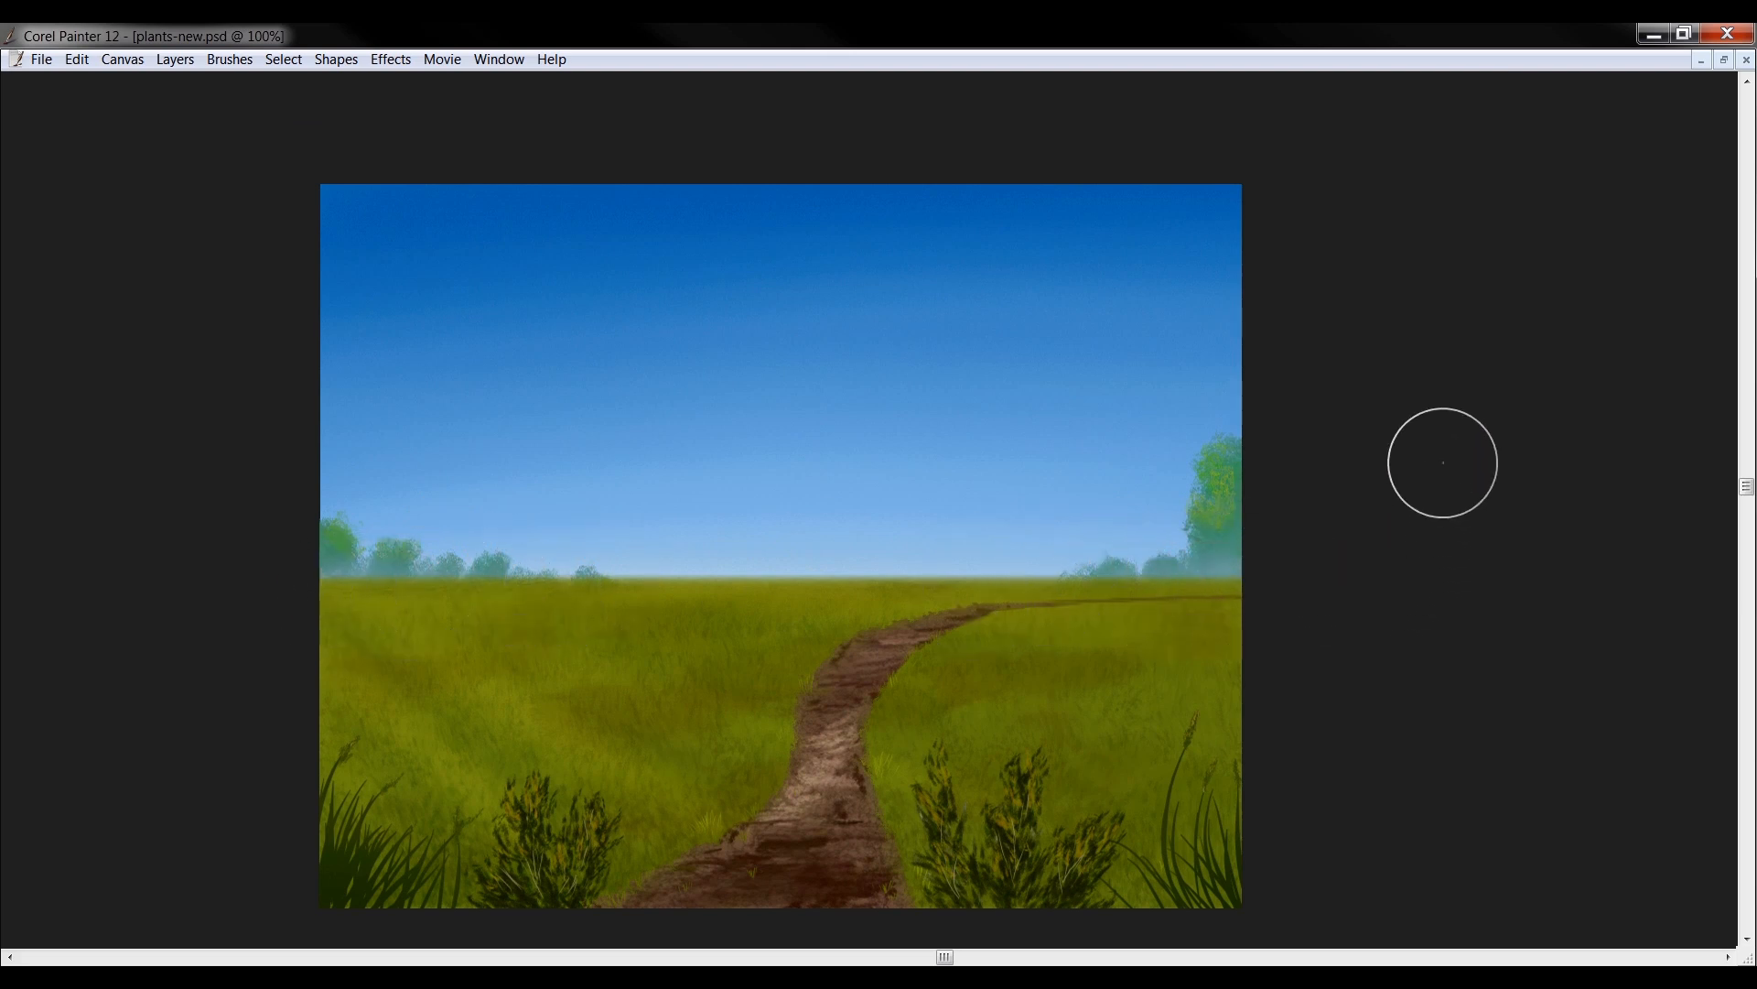
pyautogui.press('Tab')
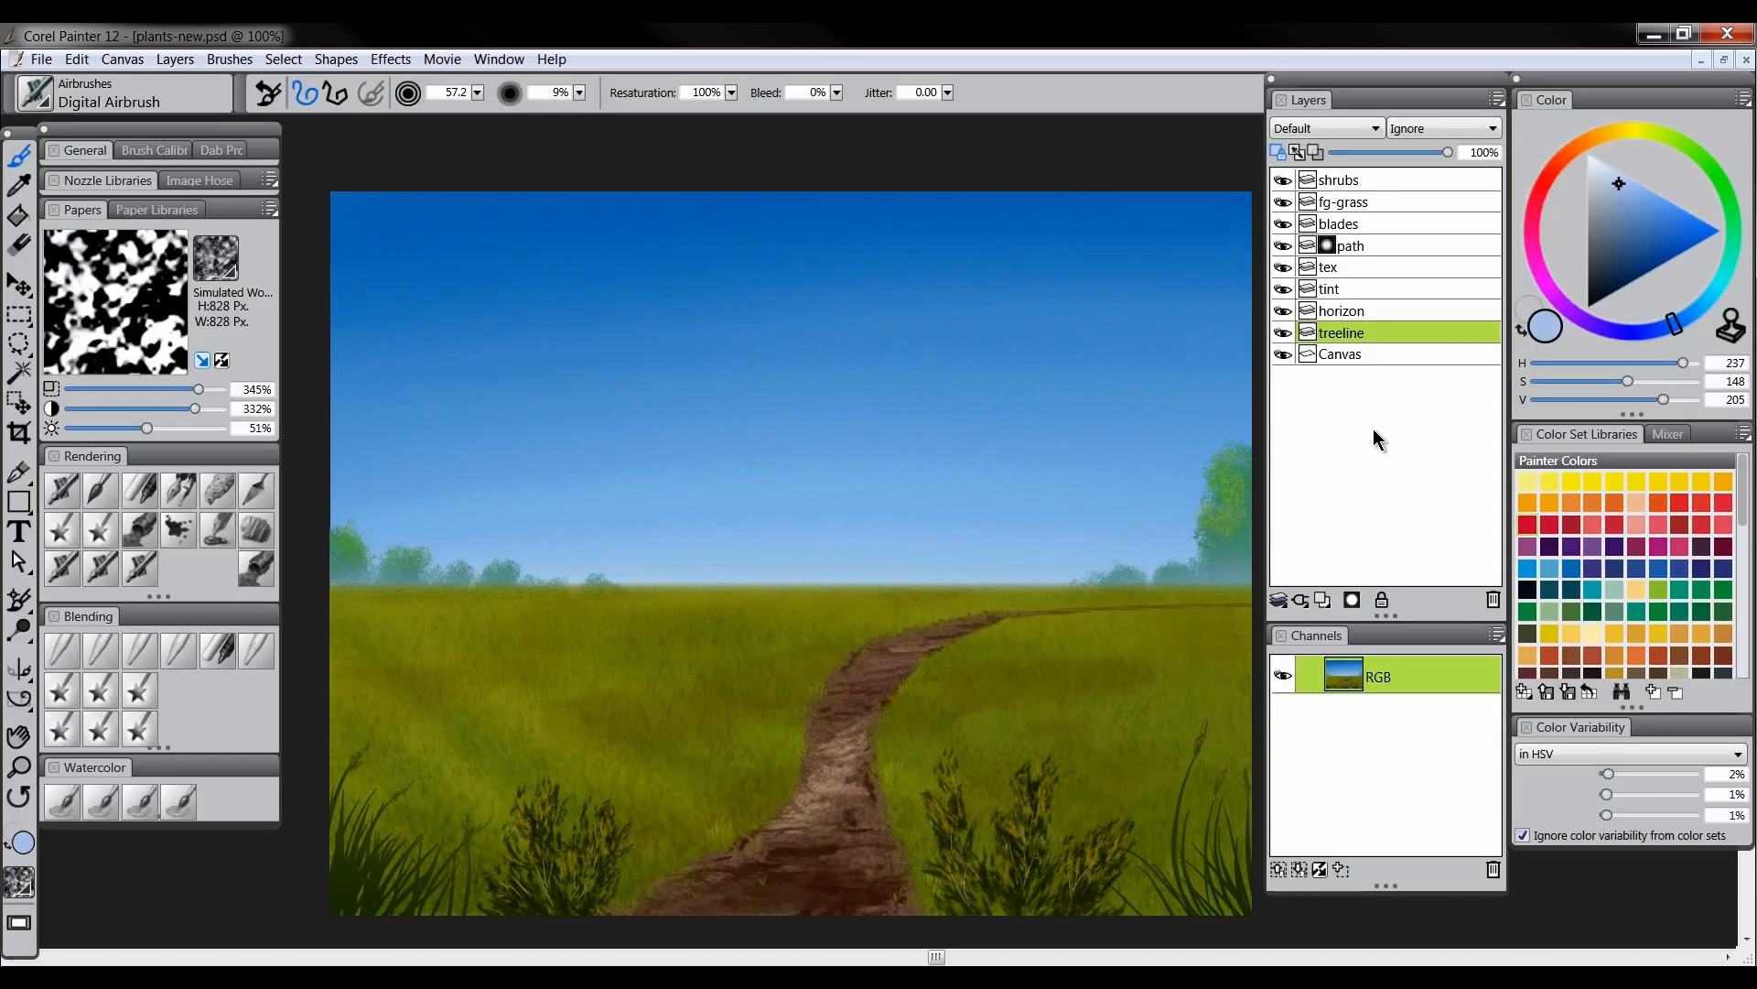
# Turn off transparency preservation and paint thin pale grey-blue trunks in the treeline trees with the Detail Oils Brush
pyautogui.click(1602, 181)
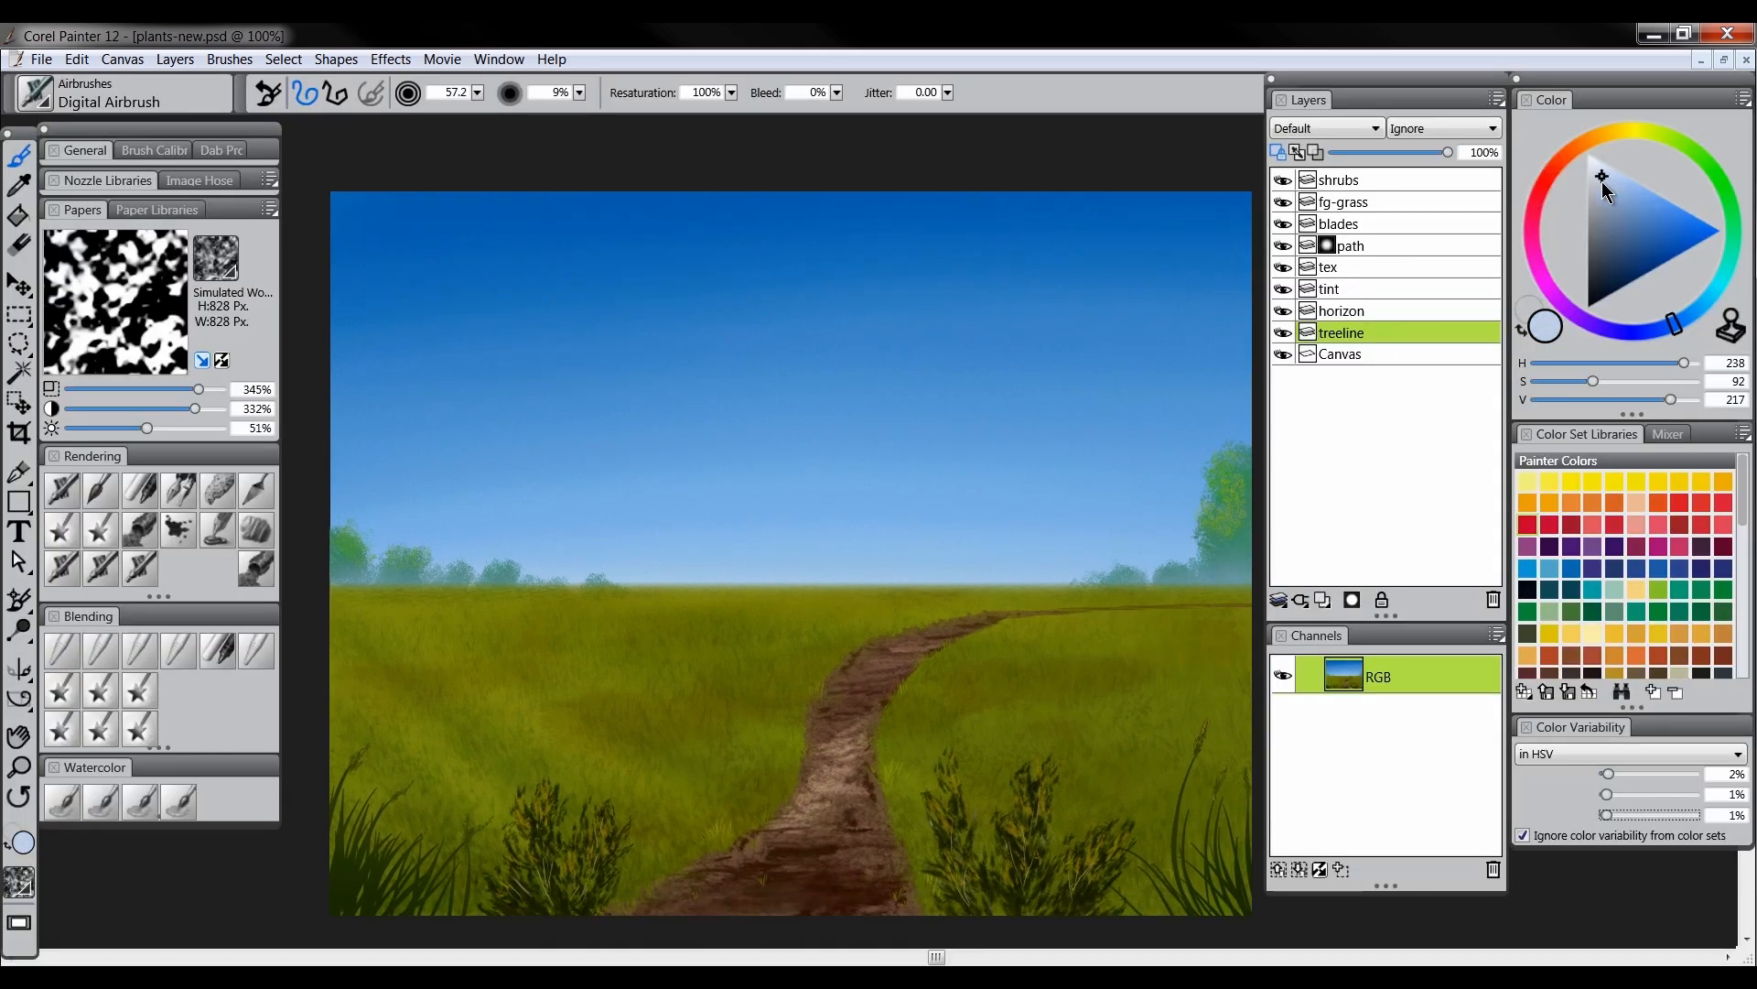
pyautogui.click(1279, 153)
pyautogui.click(1279, 153)
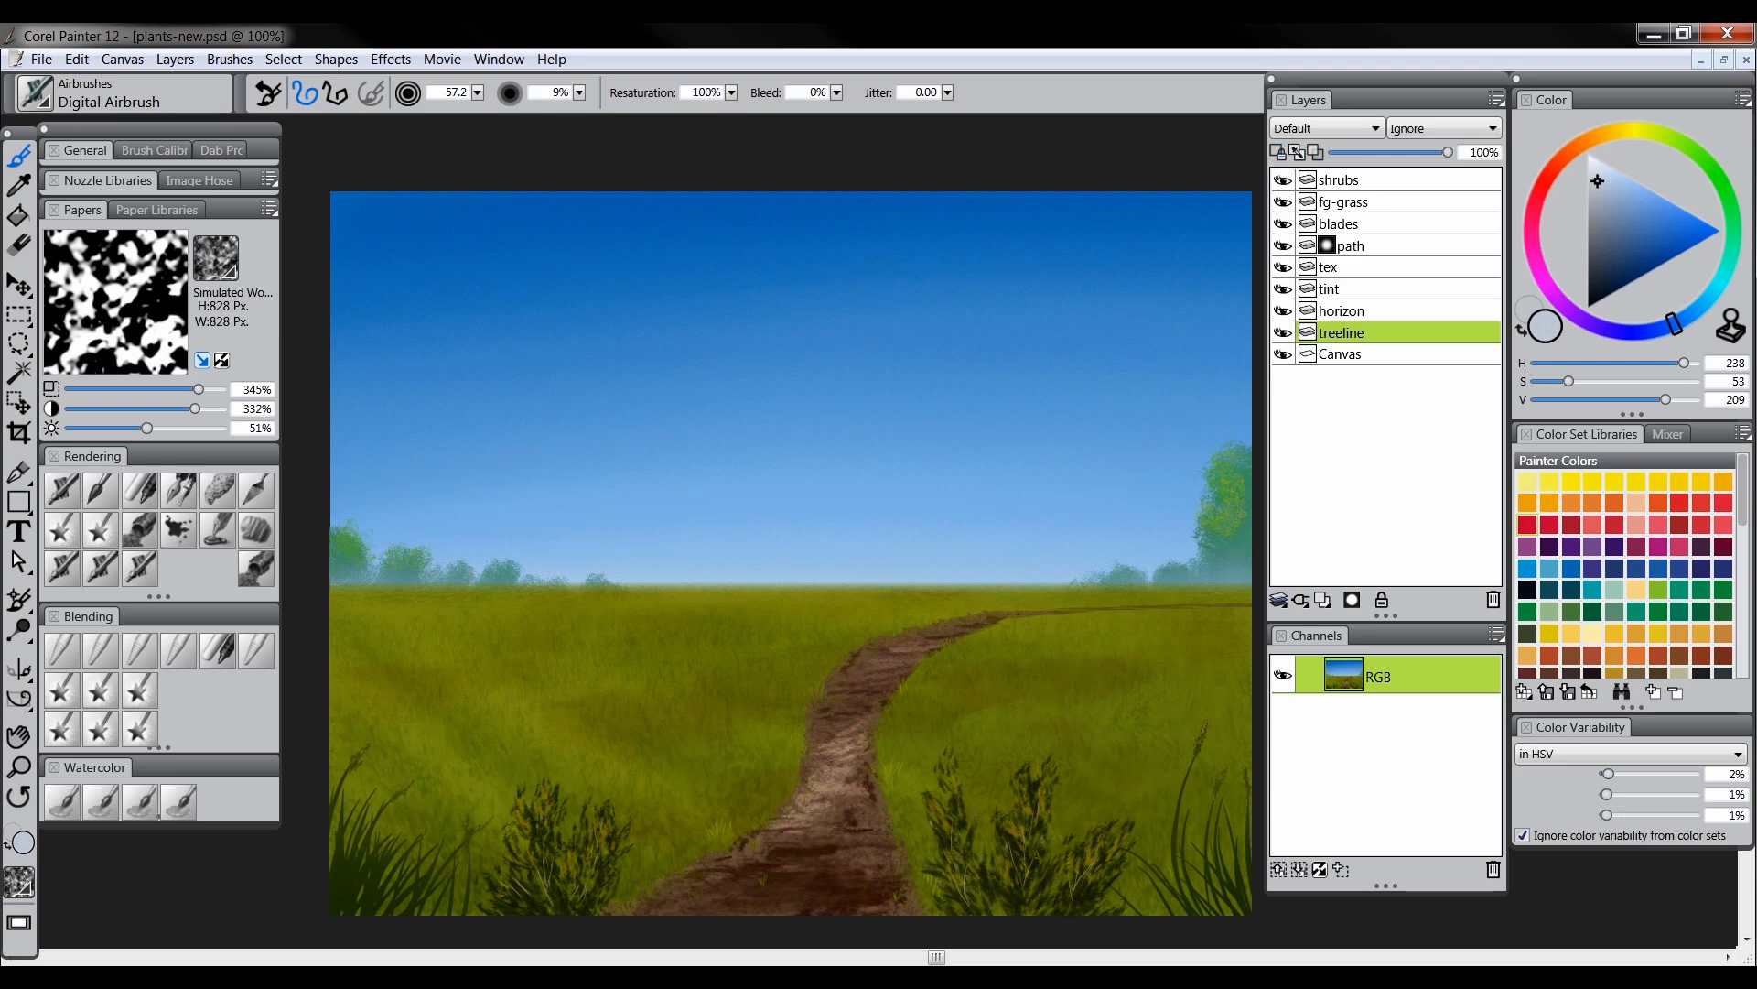
pyautogui.click(100, 491)
pyautogui.press('Tab')
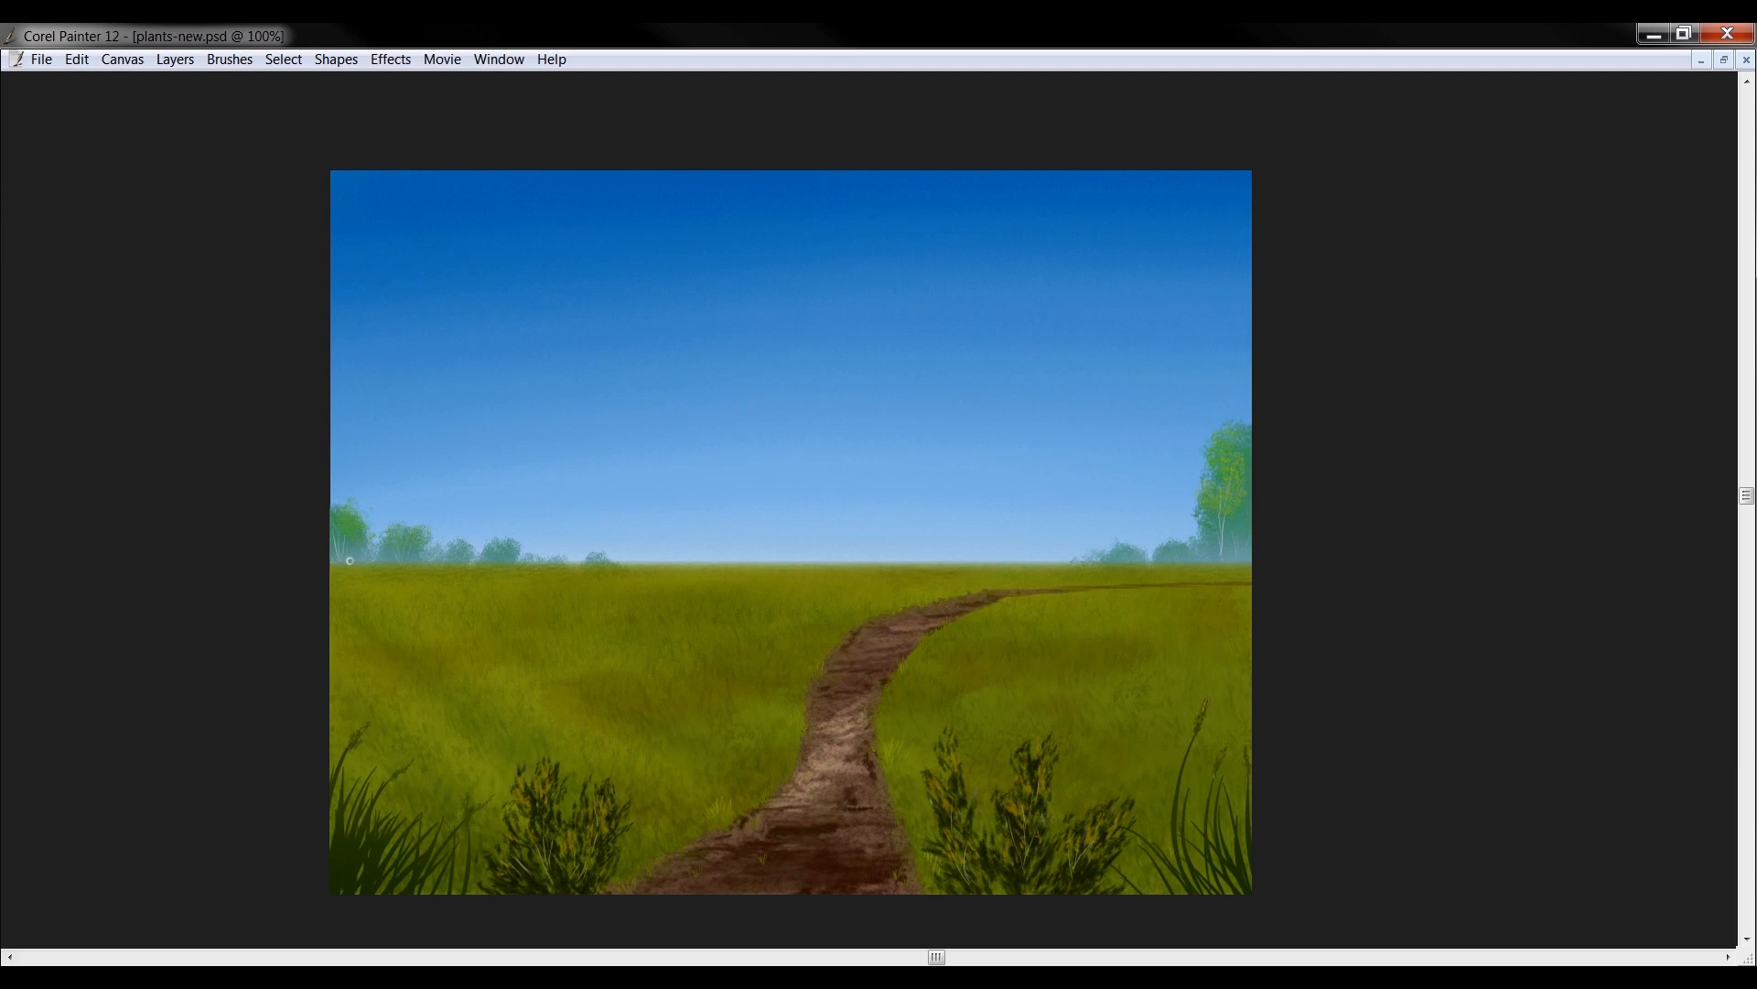
pyautogui.moveTo(1044, 674); pyautogui.dragTo(1074, 659)
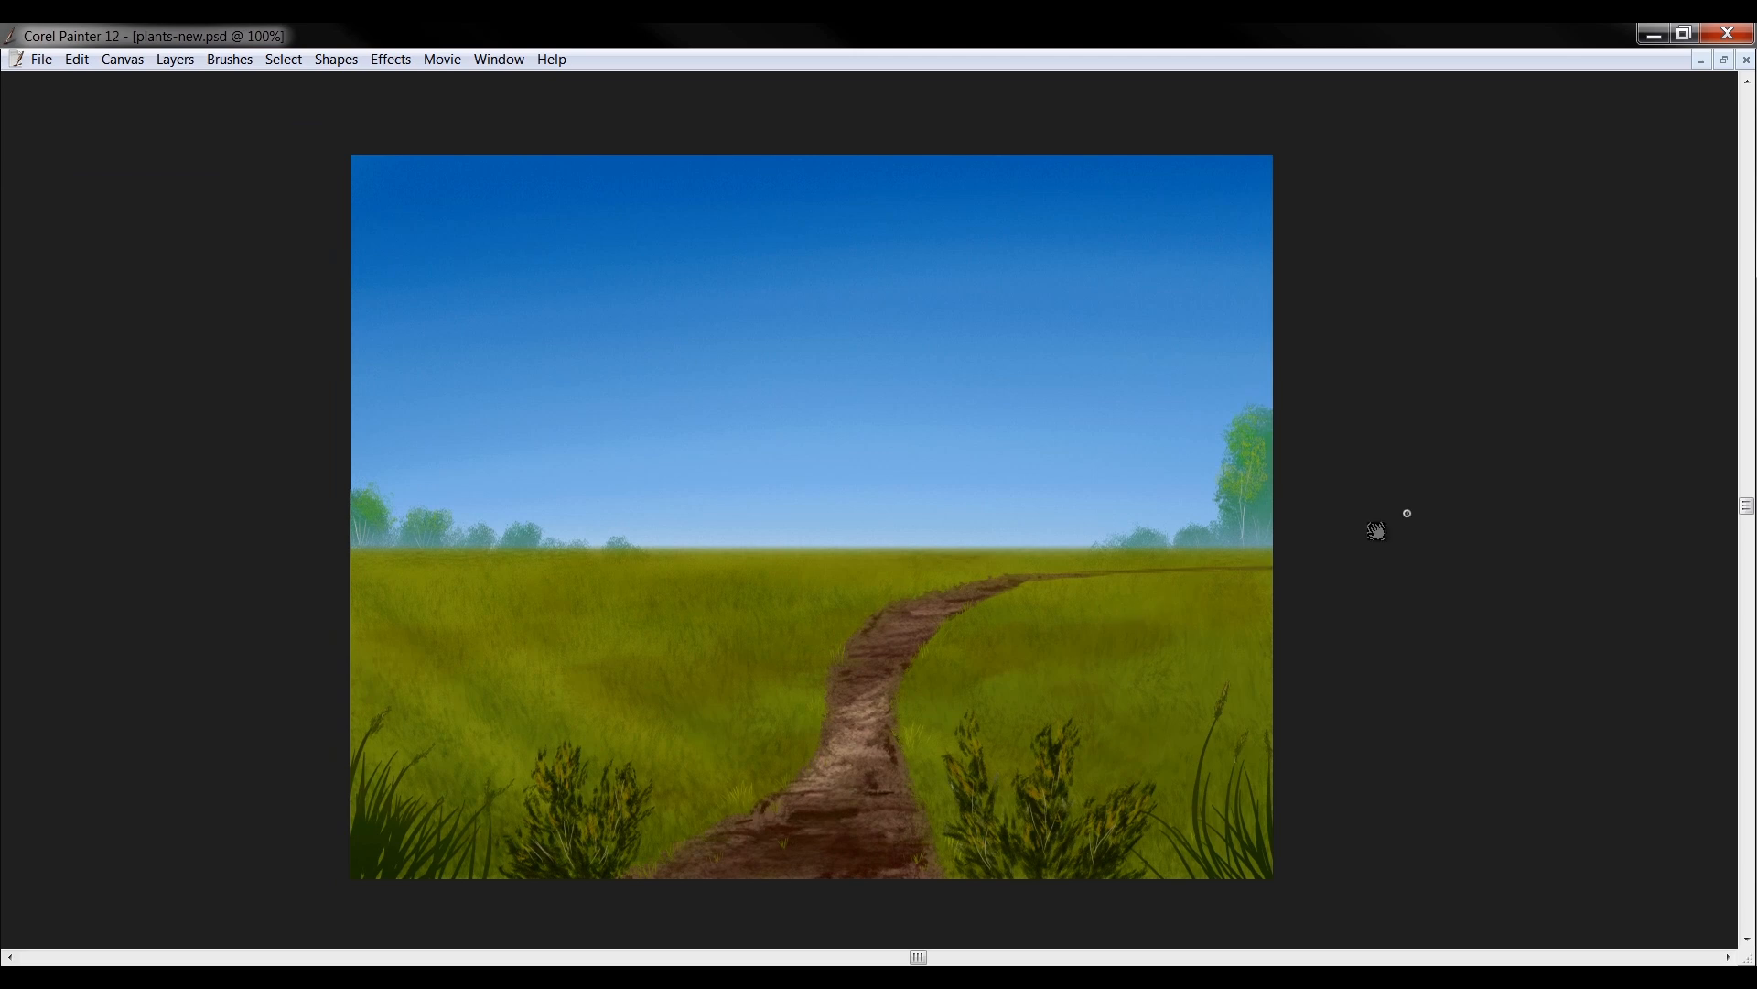
pyautogui.press('Tab')
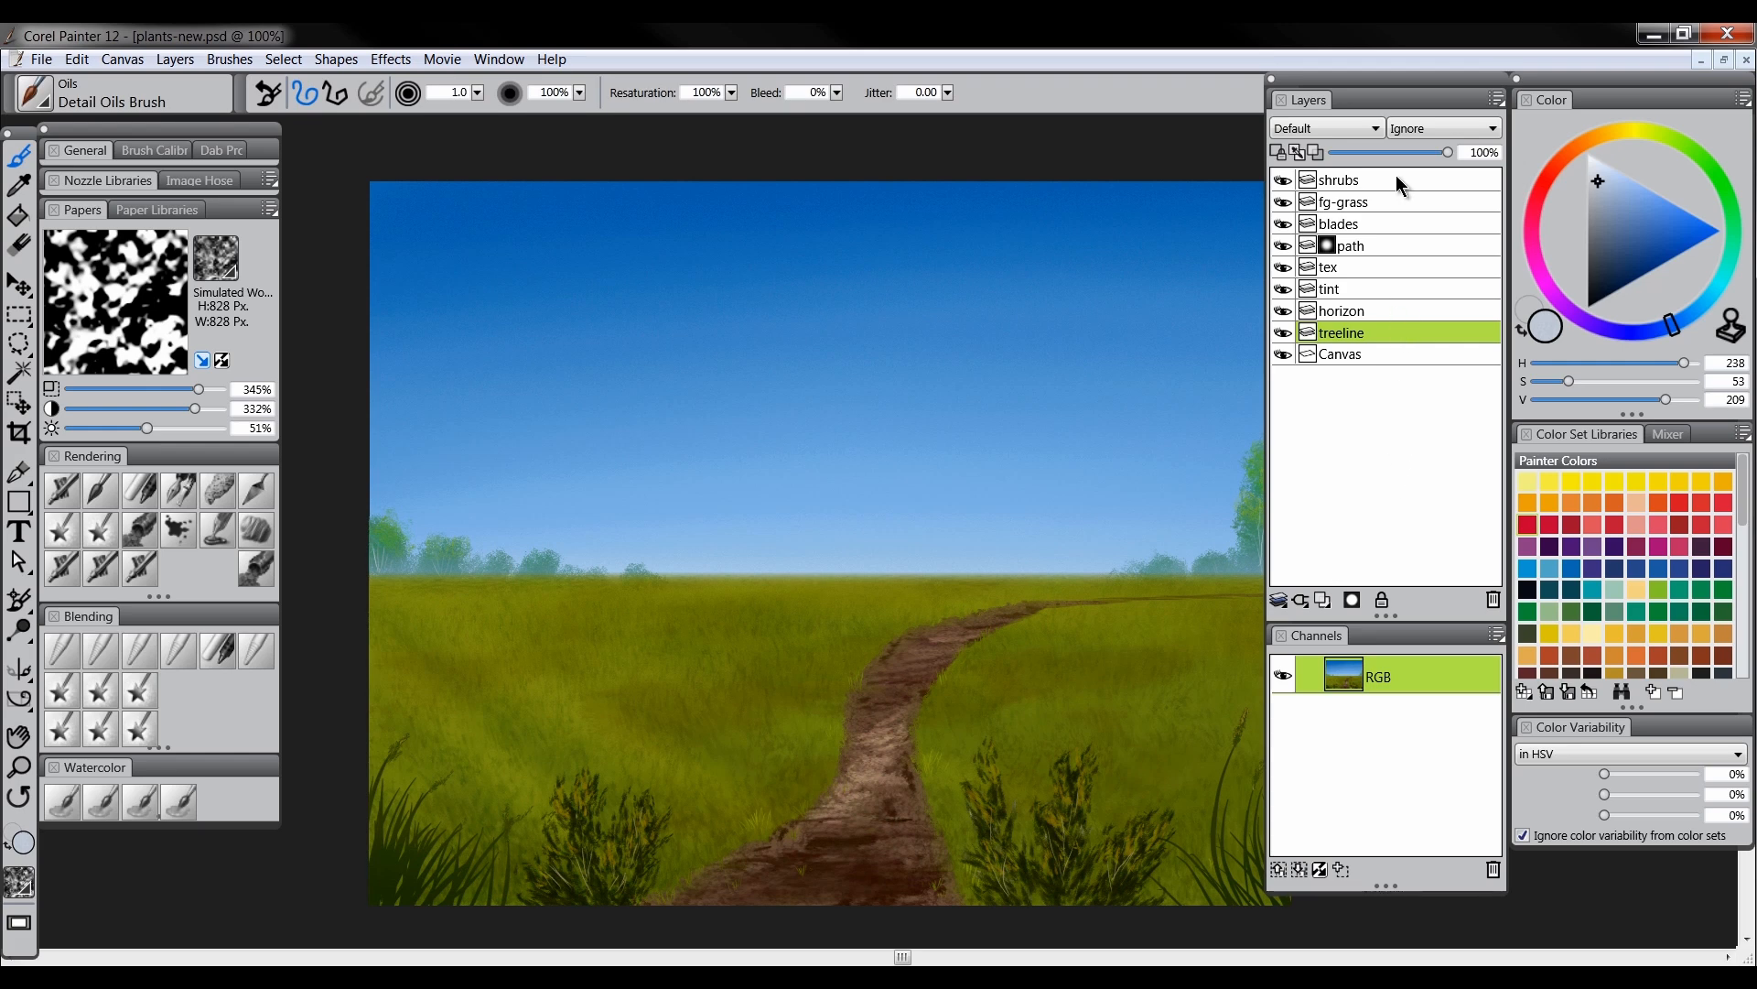
# Try the treeline layer at 58% opacity and return it to 100%
pyautogui.moveTo(1448, 152); pyautogui.dragTo(1403, 154)
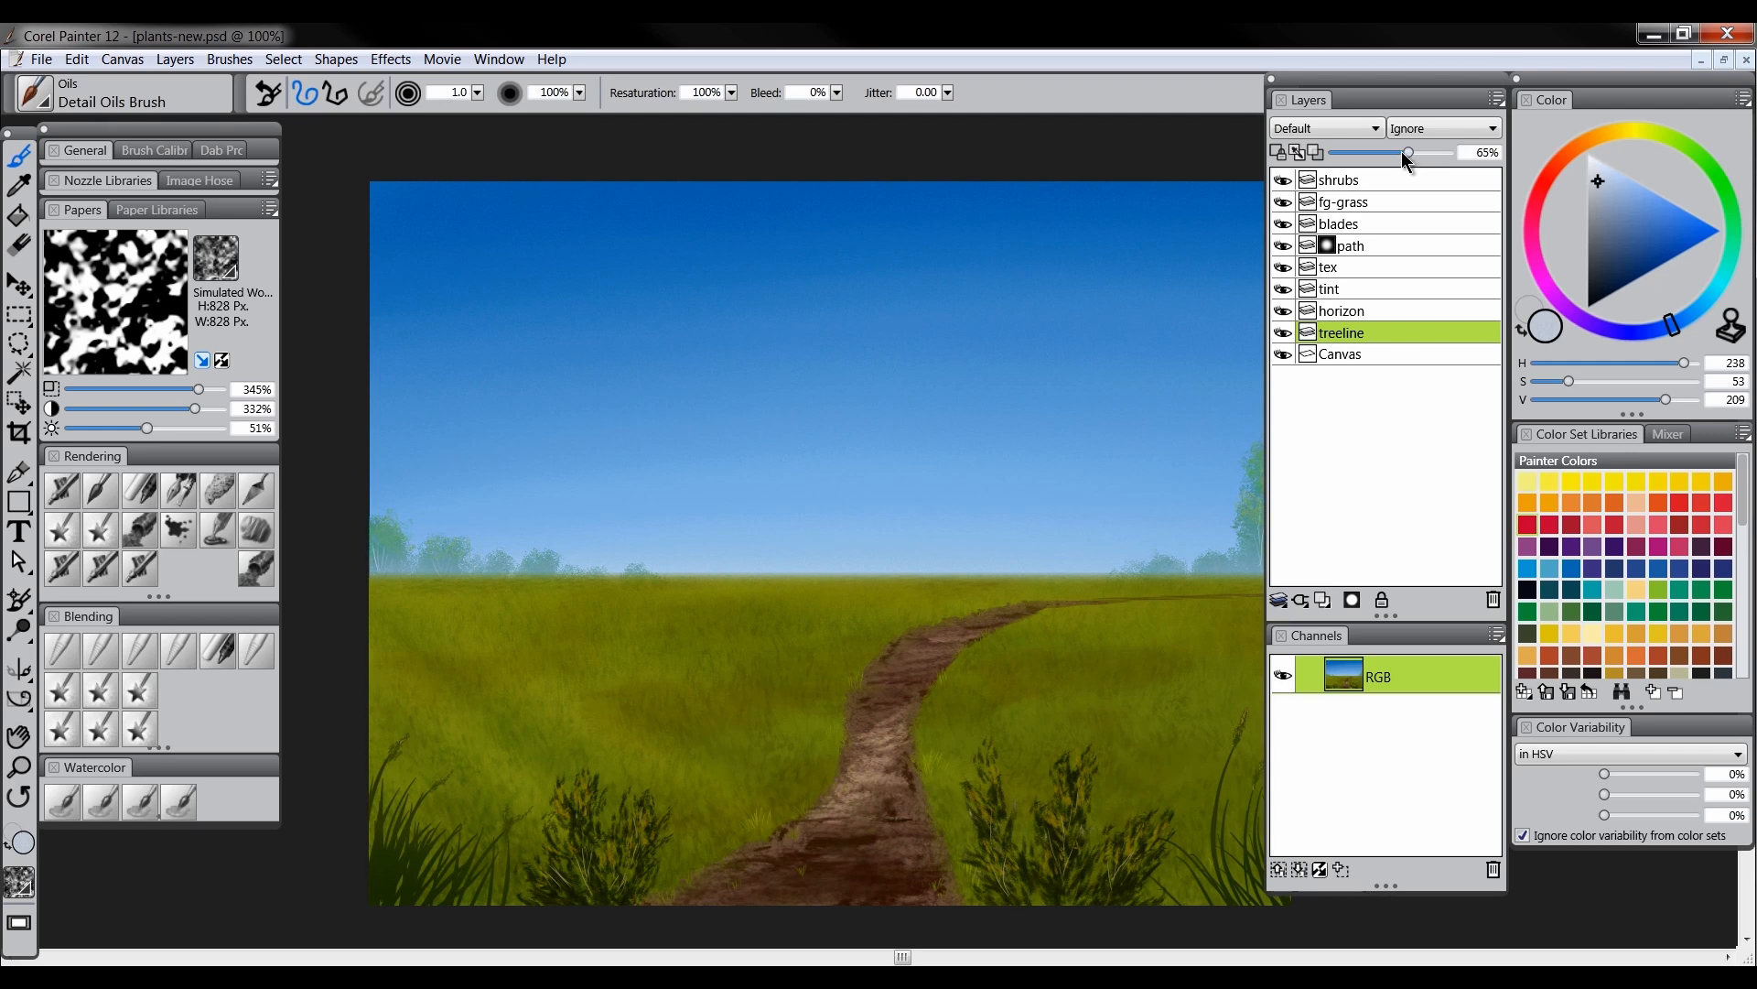
pyautogui.moveTo(1073, 393); pyautogui.dragTo(1049, 383)
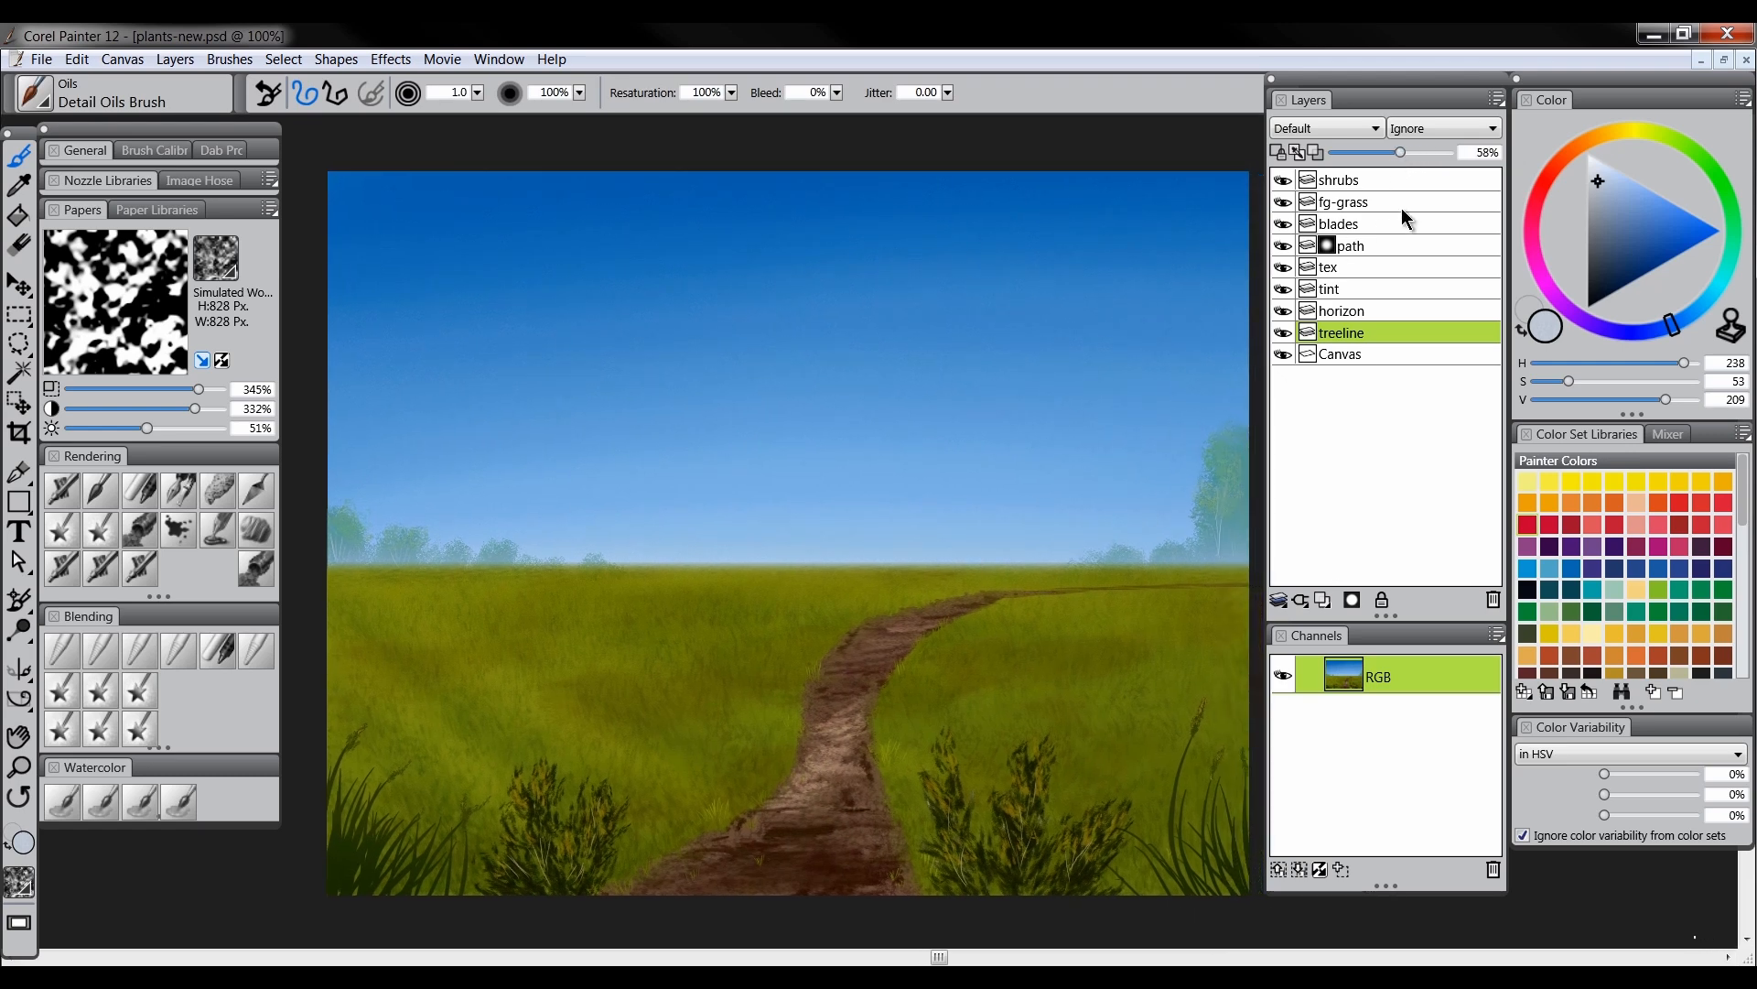
pyautogui.moveTo(1402, 153); pyautogui.dragTo(1449, 154)
pyautogui.moveTo(1039, 548); pyautogui.dragTo(1028, 553)
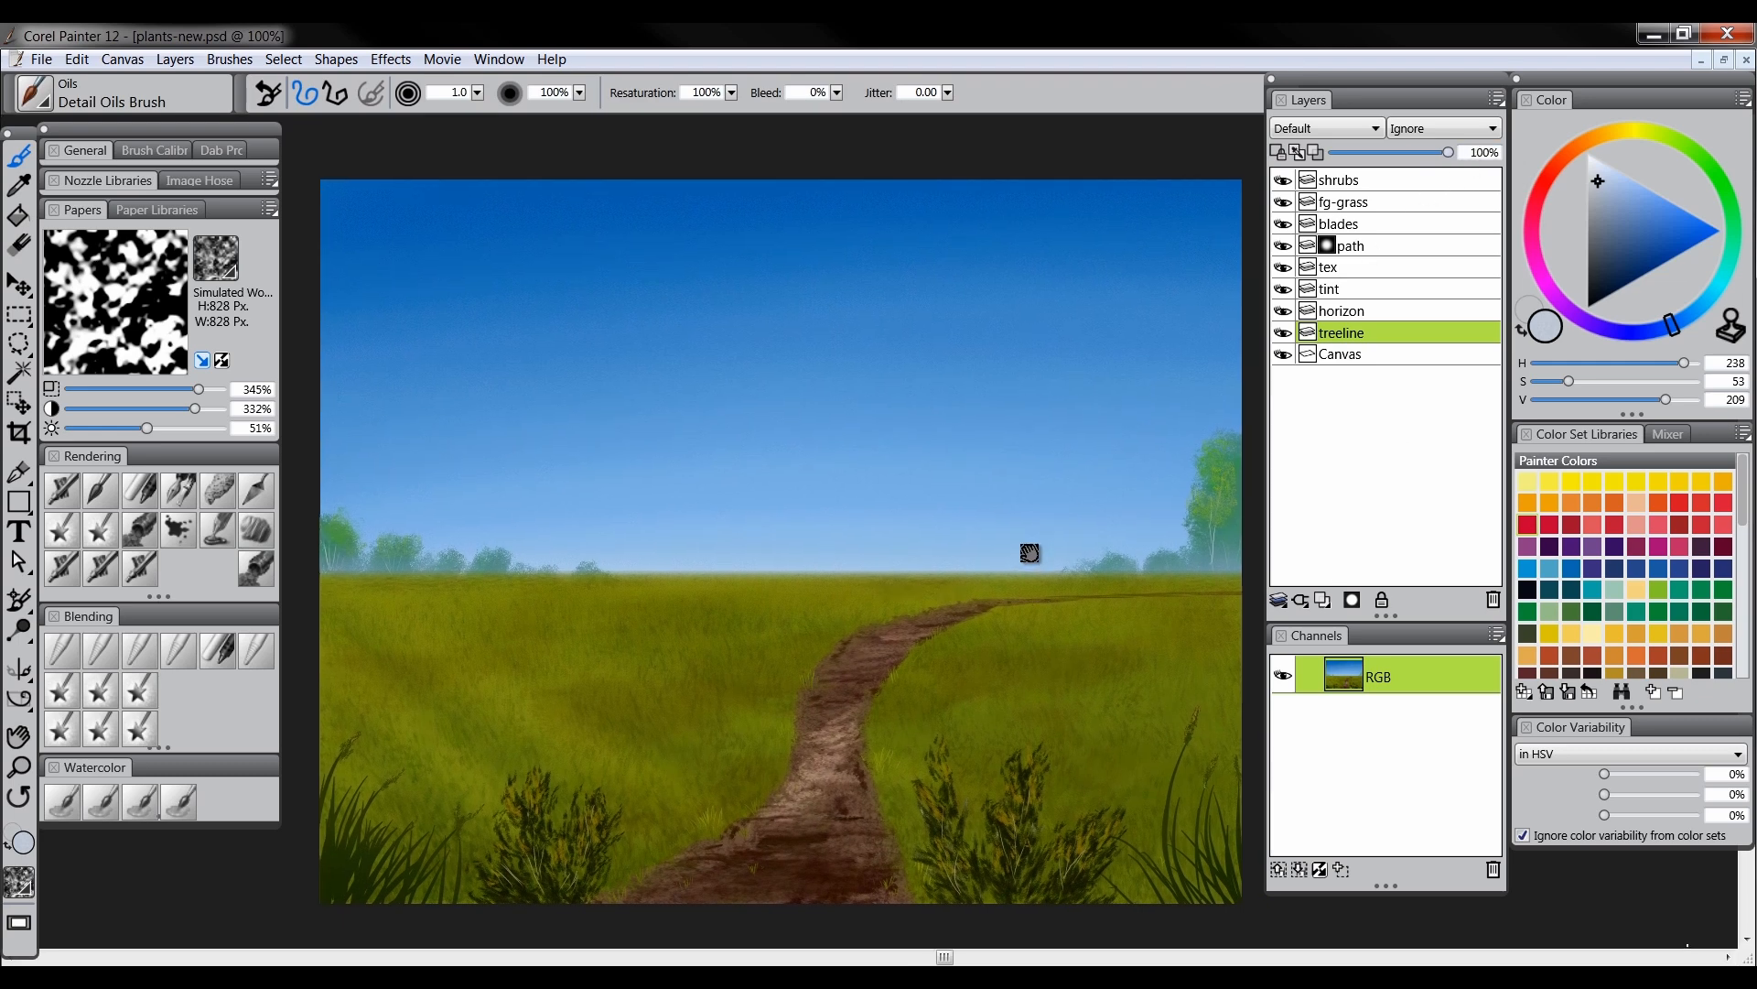
pyautogui.click(1059, 577)
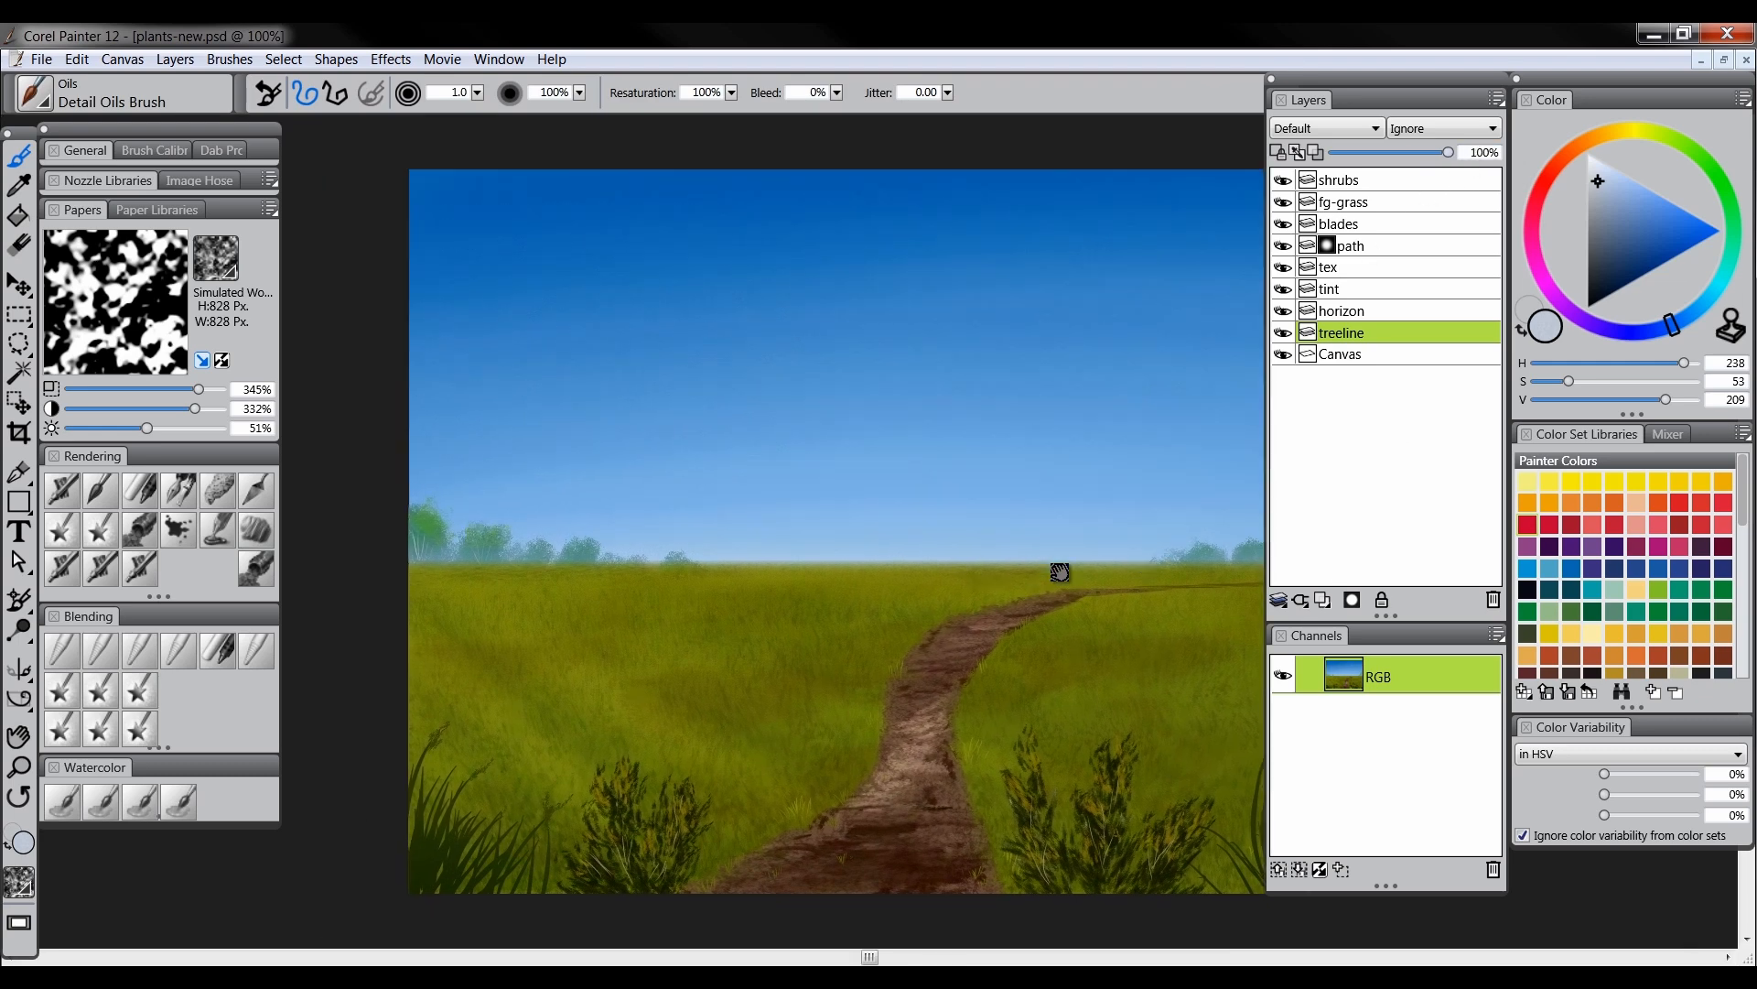
pyautogui.moveTo(1029, 591); pyautogui.dragTo(933, 593)
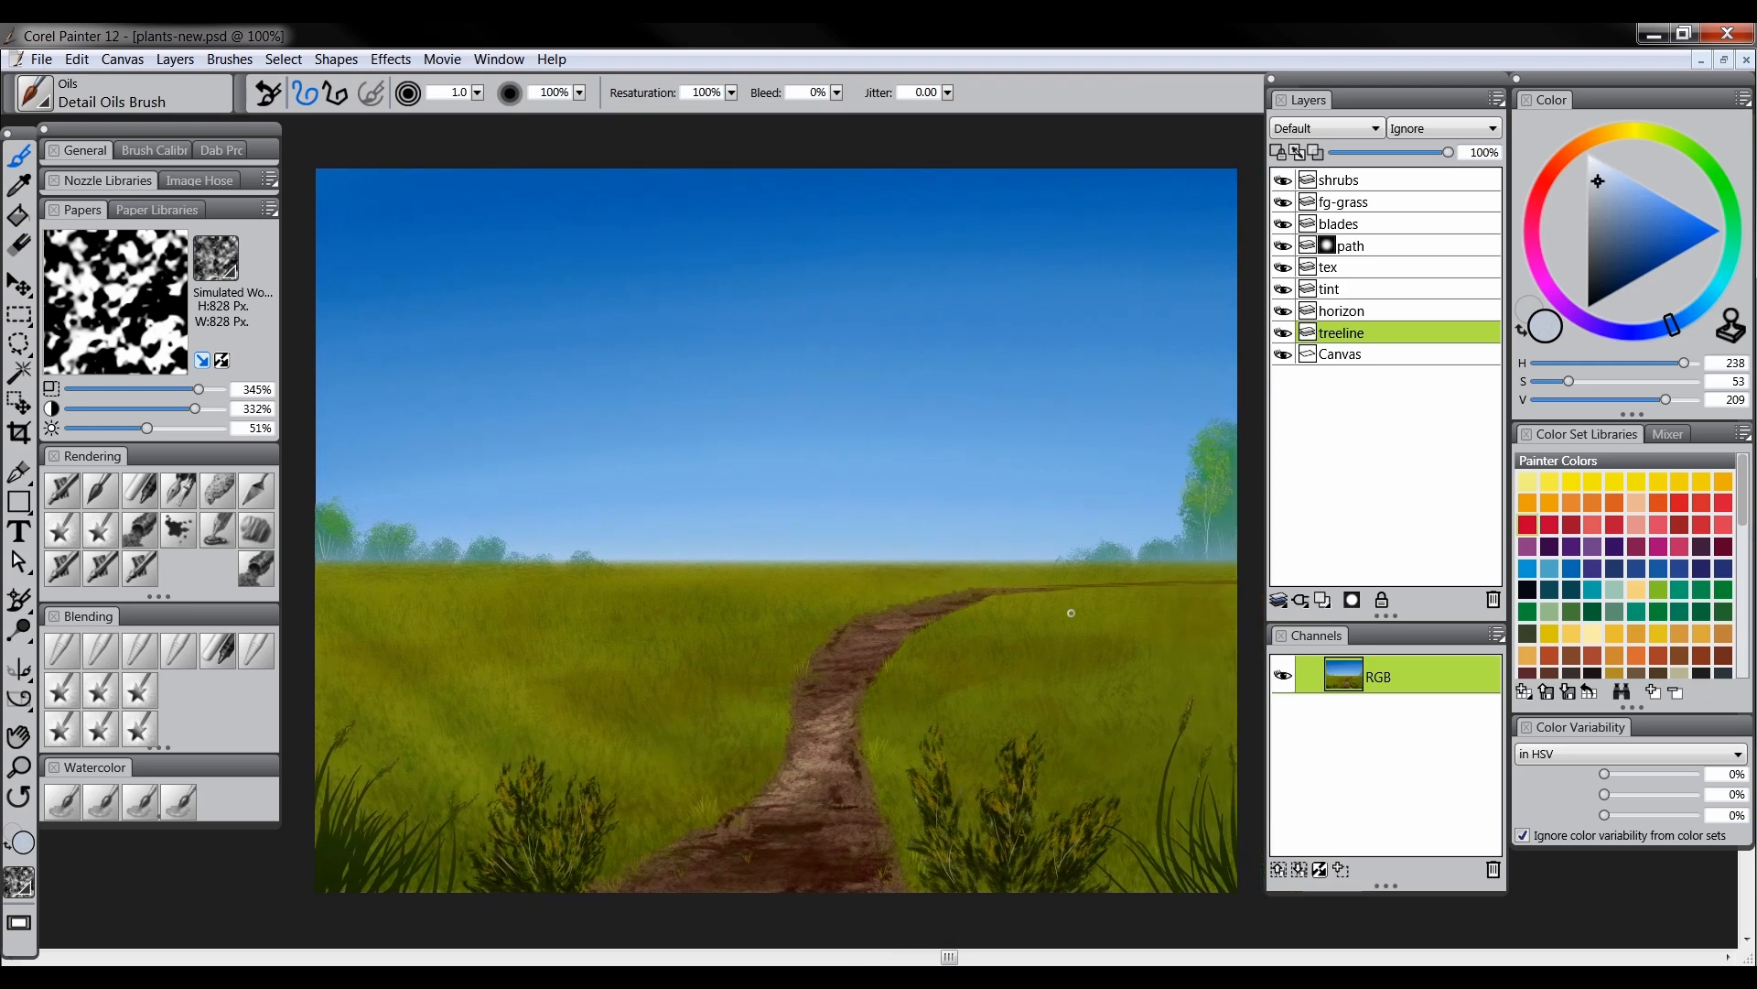
pyautogui.scroll(-1, 965, 599)
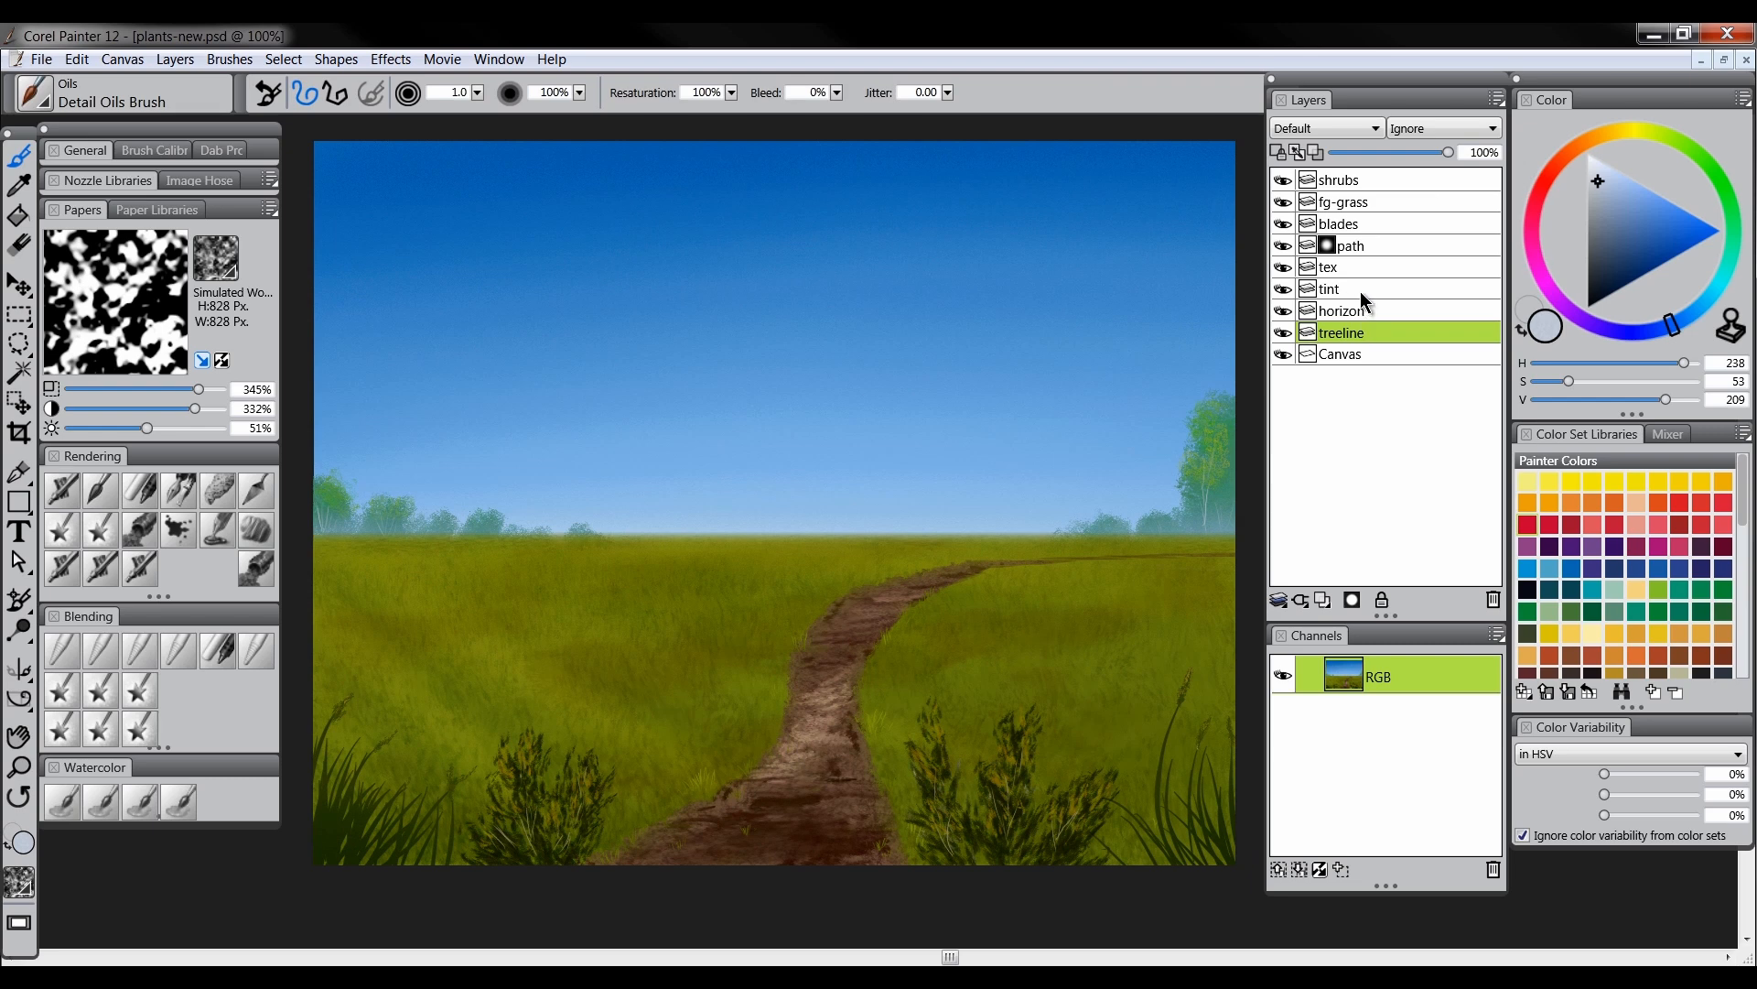
# Add a new layer directly above the blades layer and name it trunk
pyautogui.click(1362, 181)
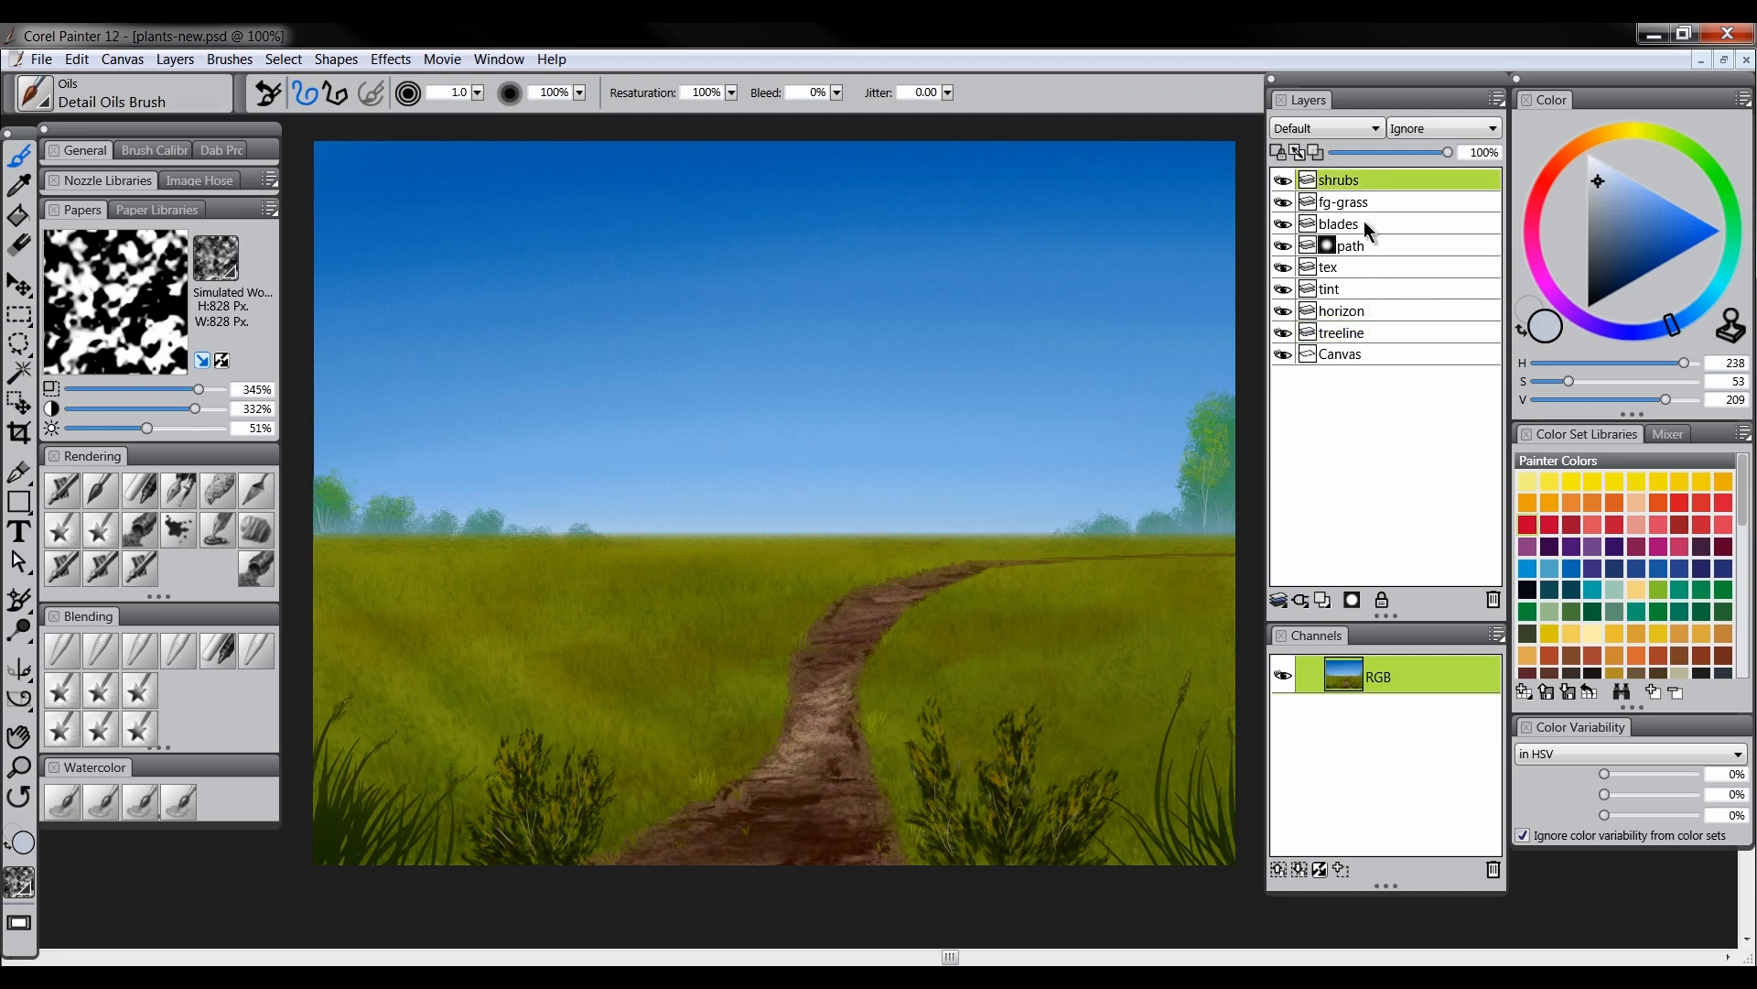
pyautogui.click(1368, 224)
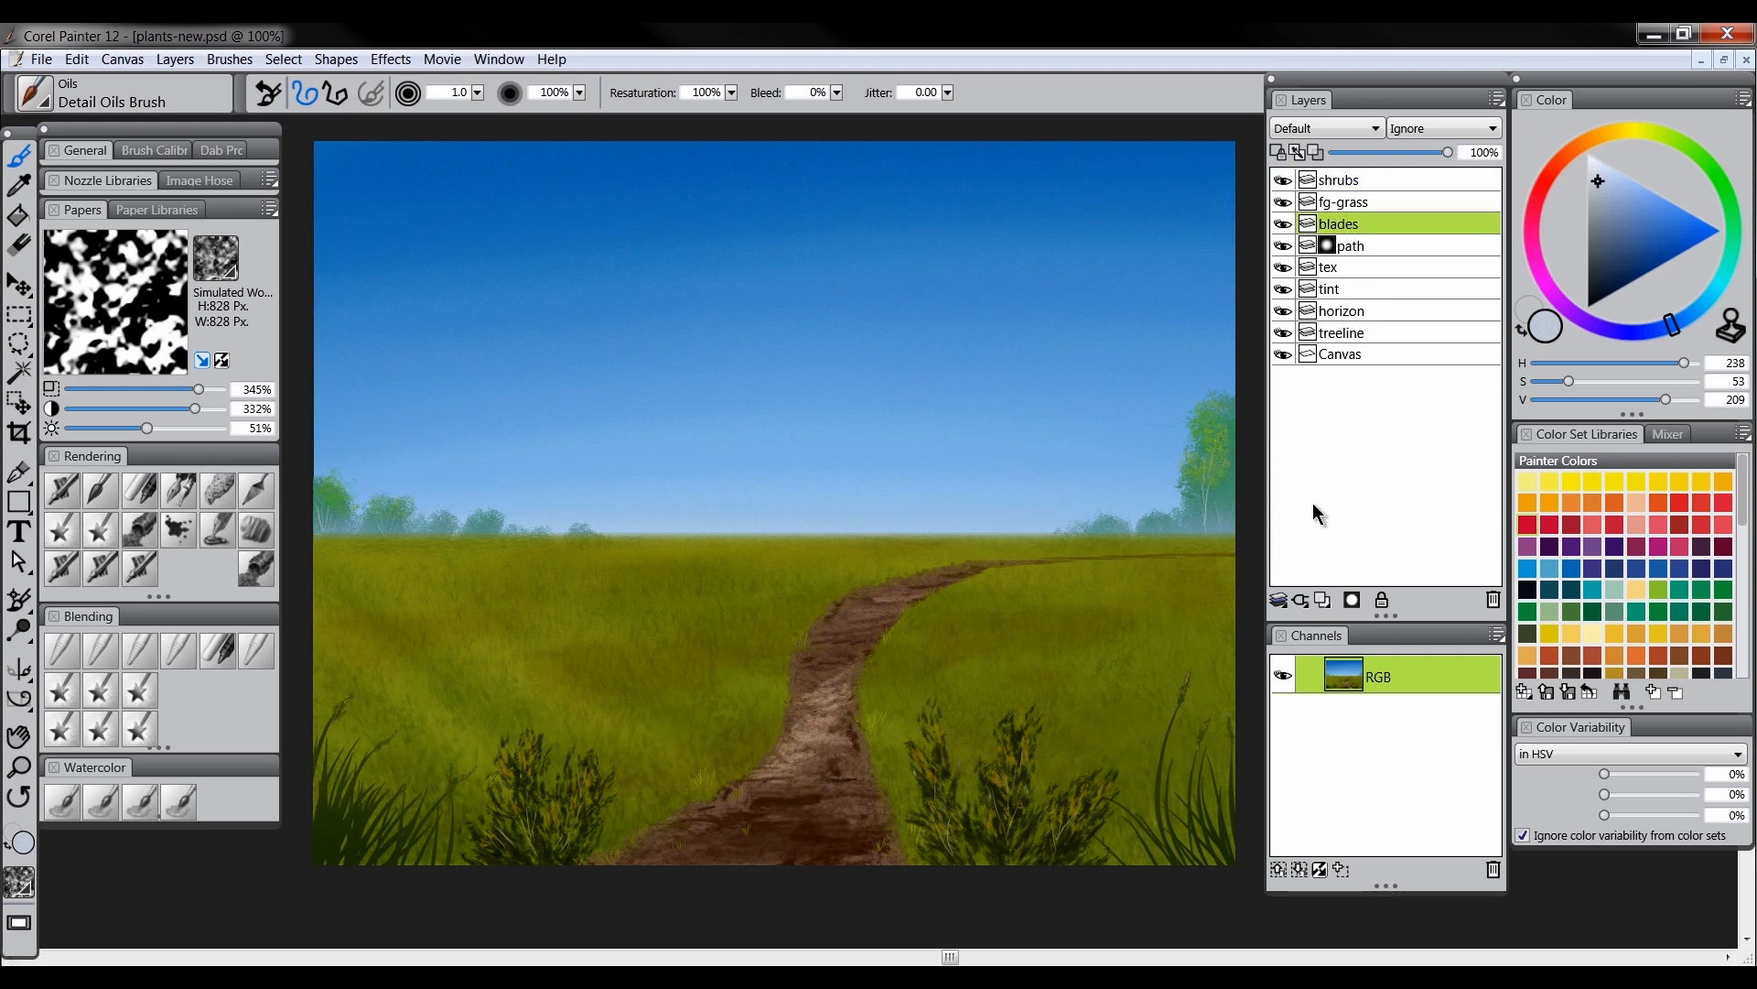
pyautogui.click(1322, 599)
pyautogui.doubleClick(1351, 228)
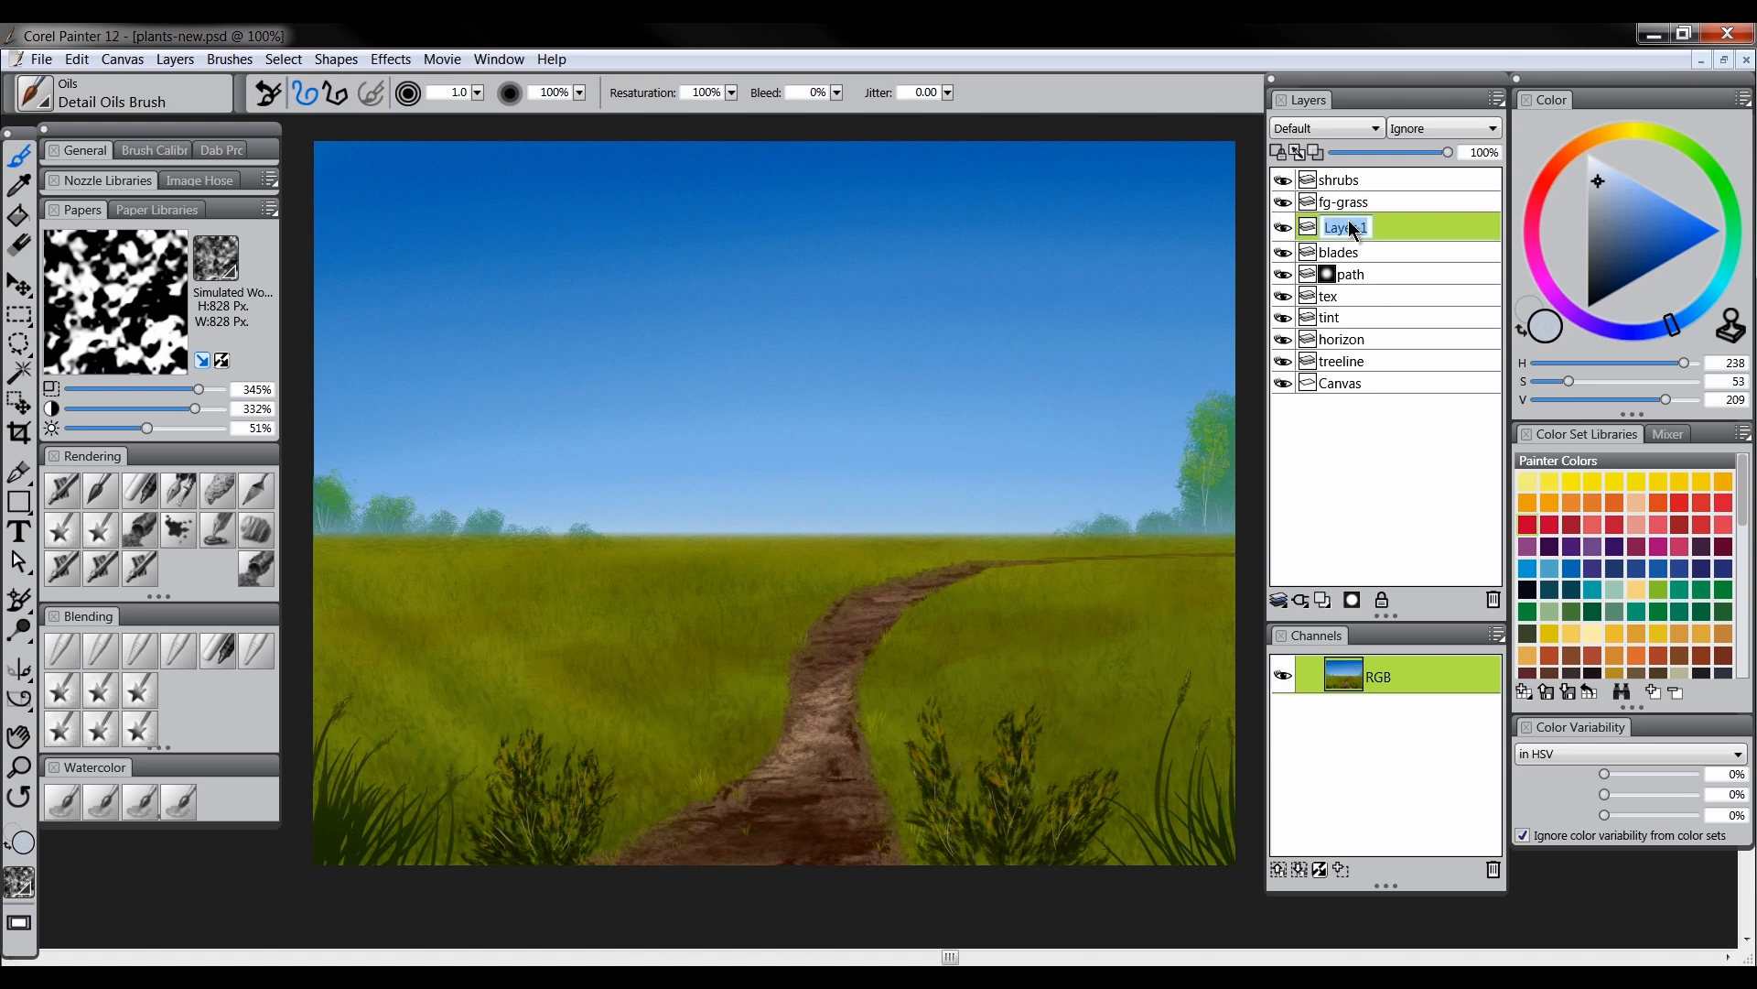
pyautogui.write('trunk')
pyautogui.press('Return')
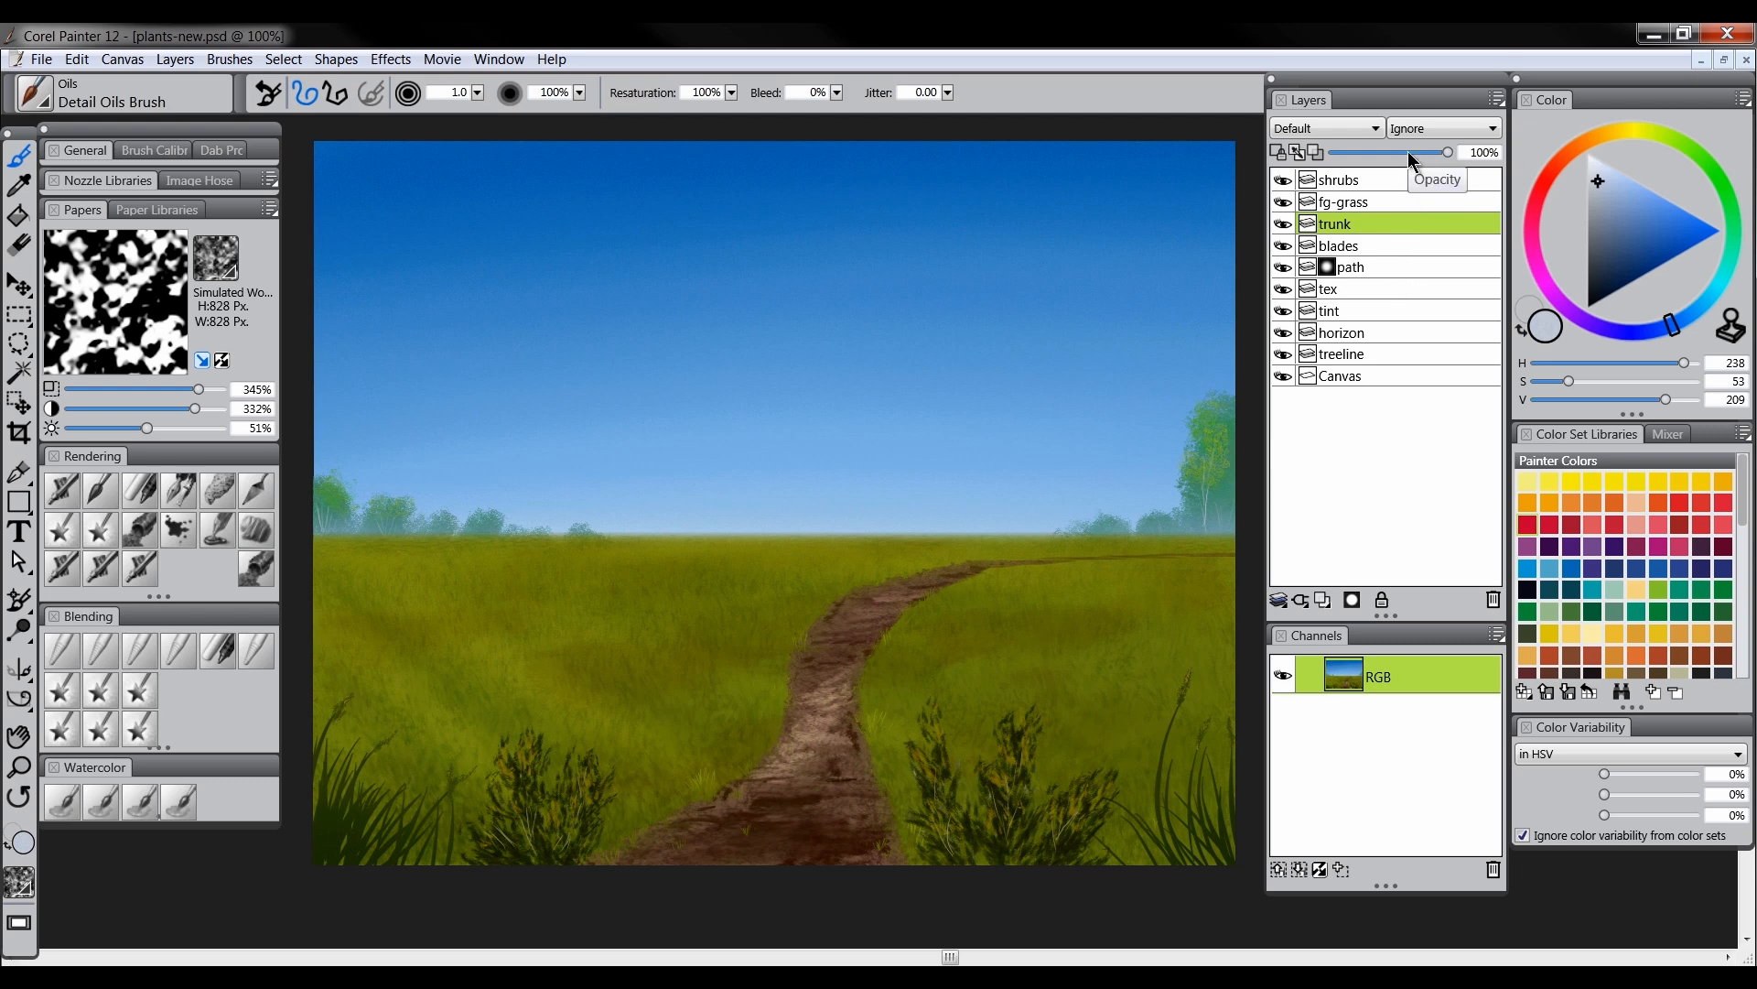
# Group the shrubs and fg-grass layers and name the group fg
pyautogui.click(1365, 178)
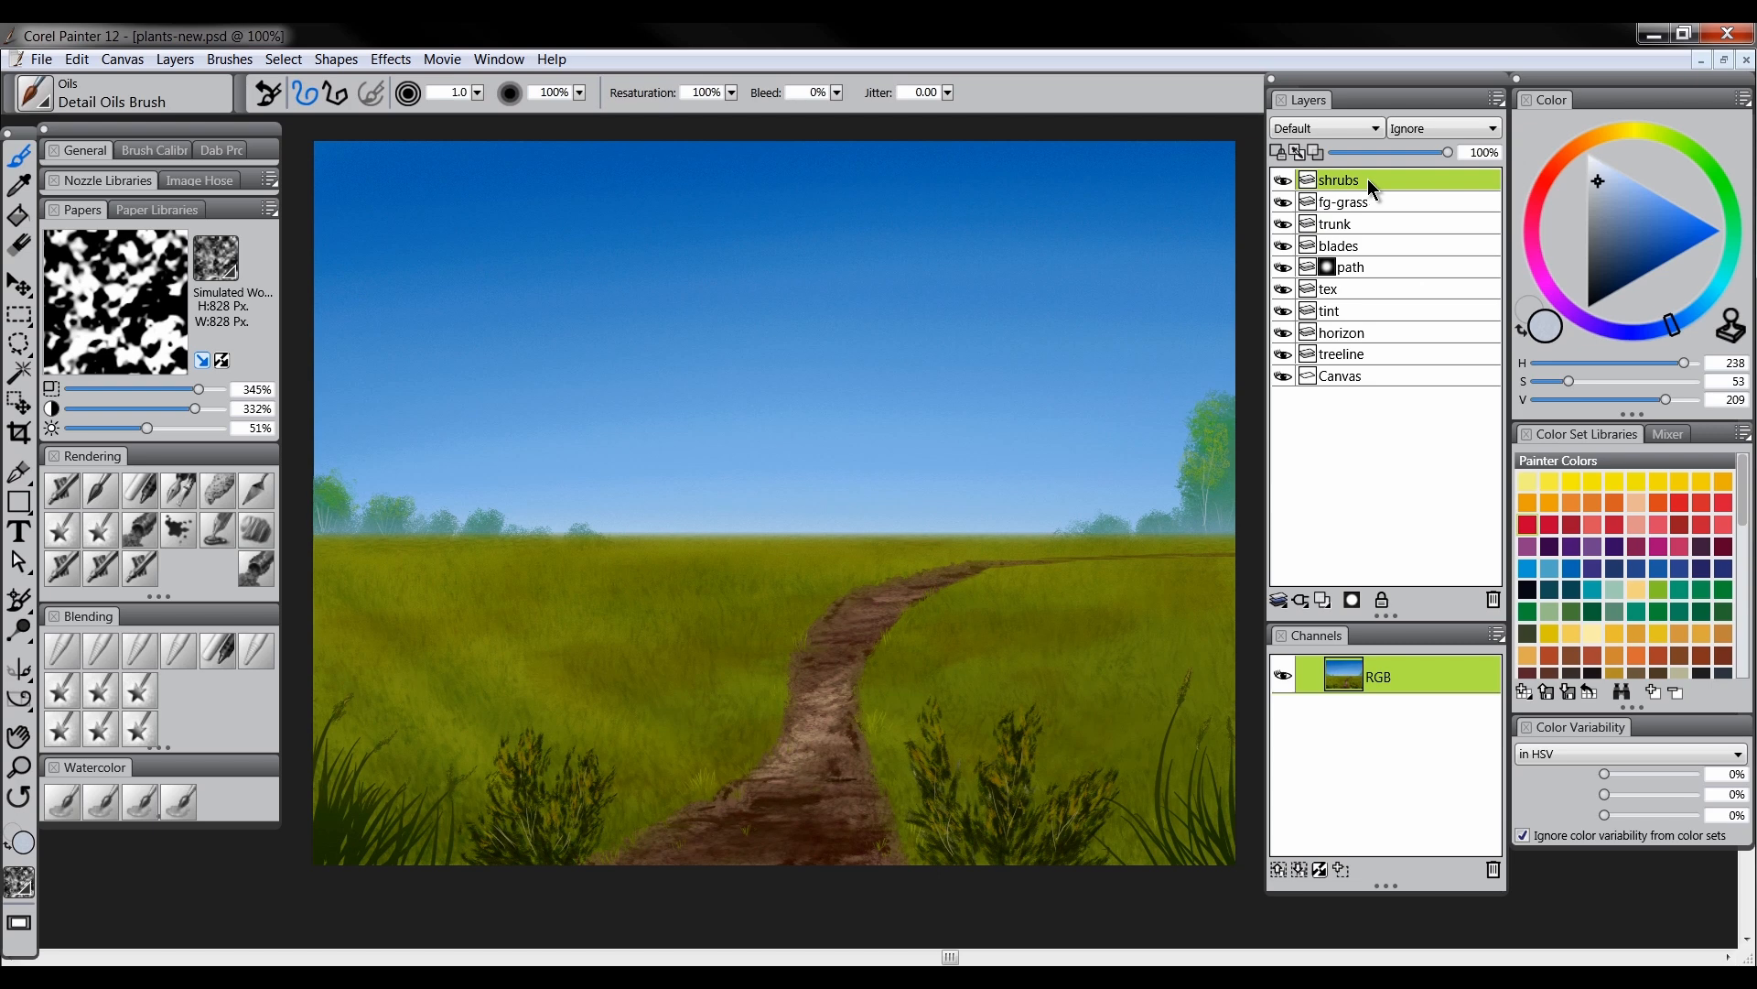
pyautogui.keyDown('shift'); pyautogui.click(1364, 201); pyautogui.keyUp('shift')
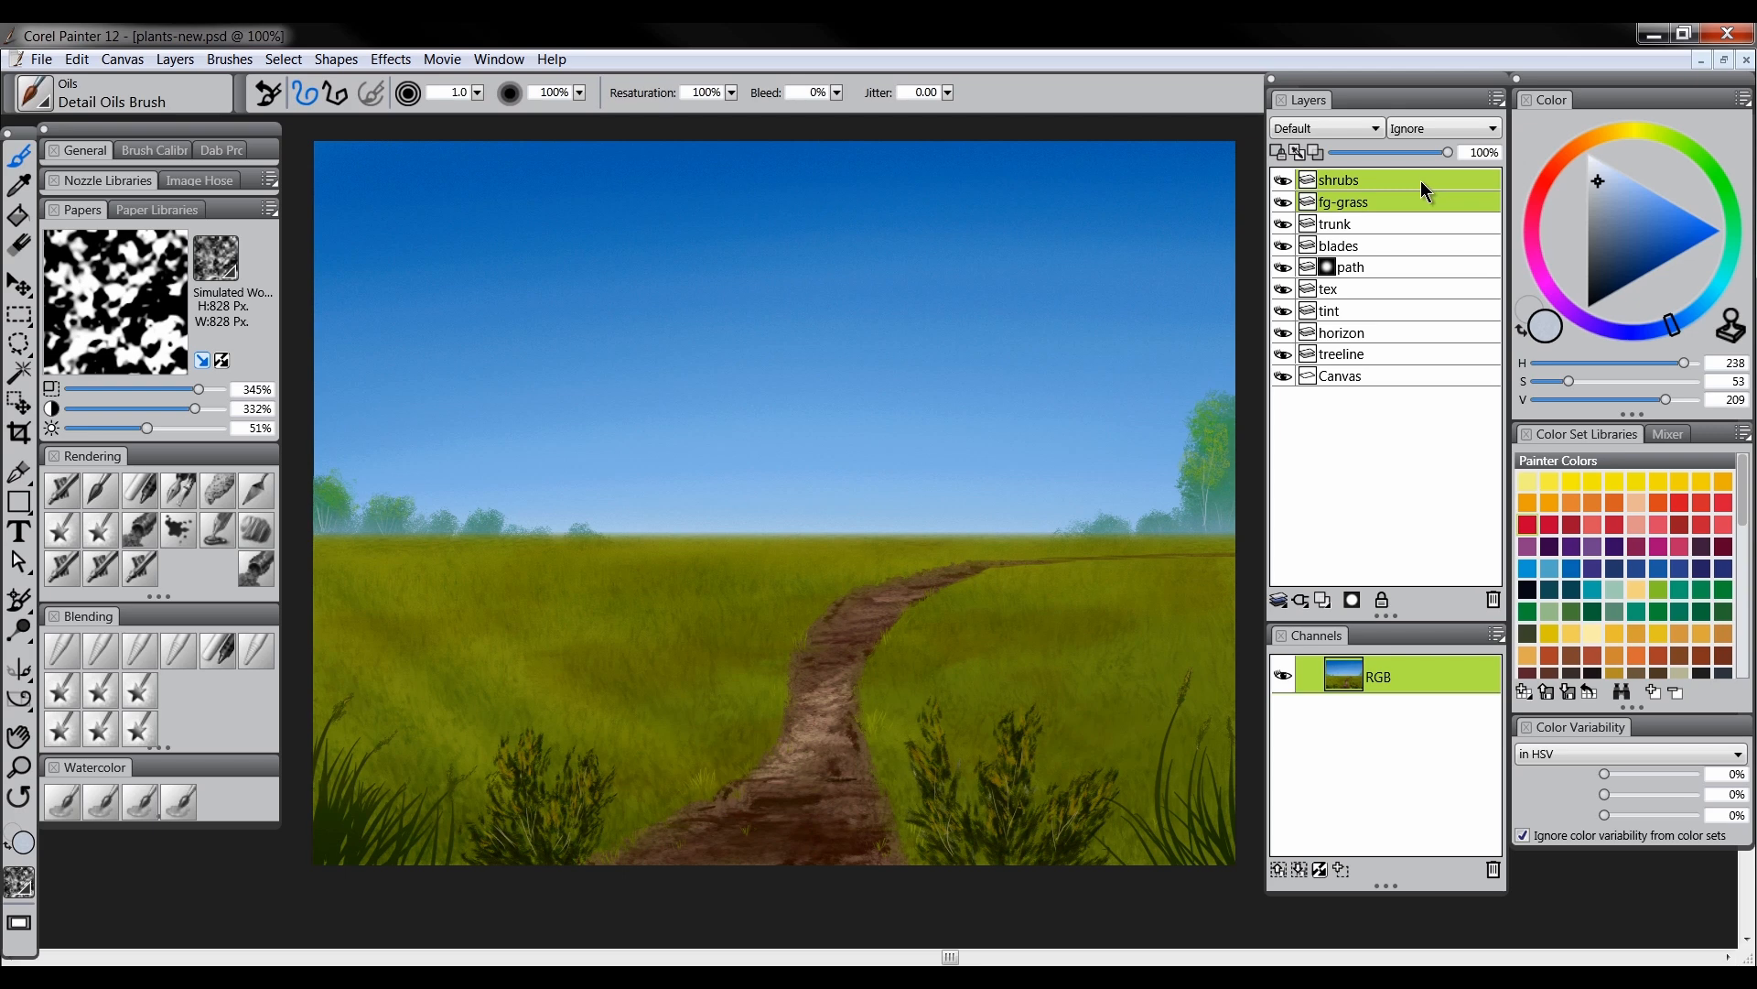
pyautogui.hotkey('ctrl', 'g')
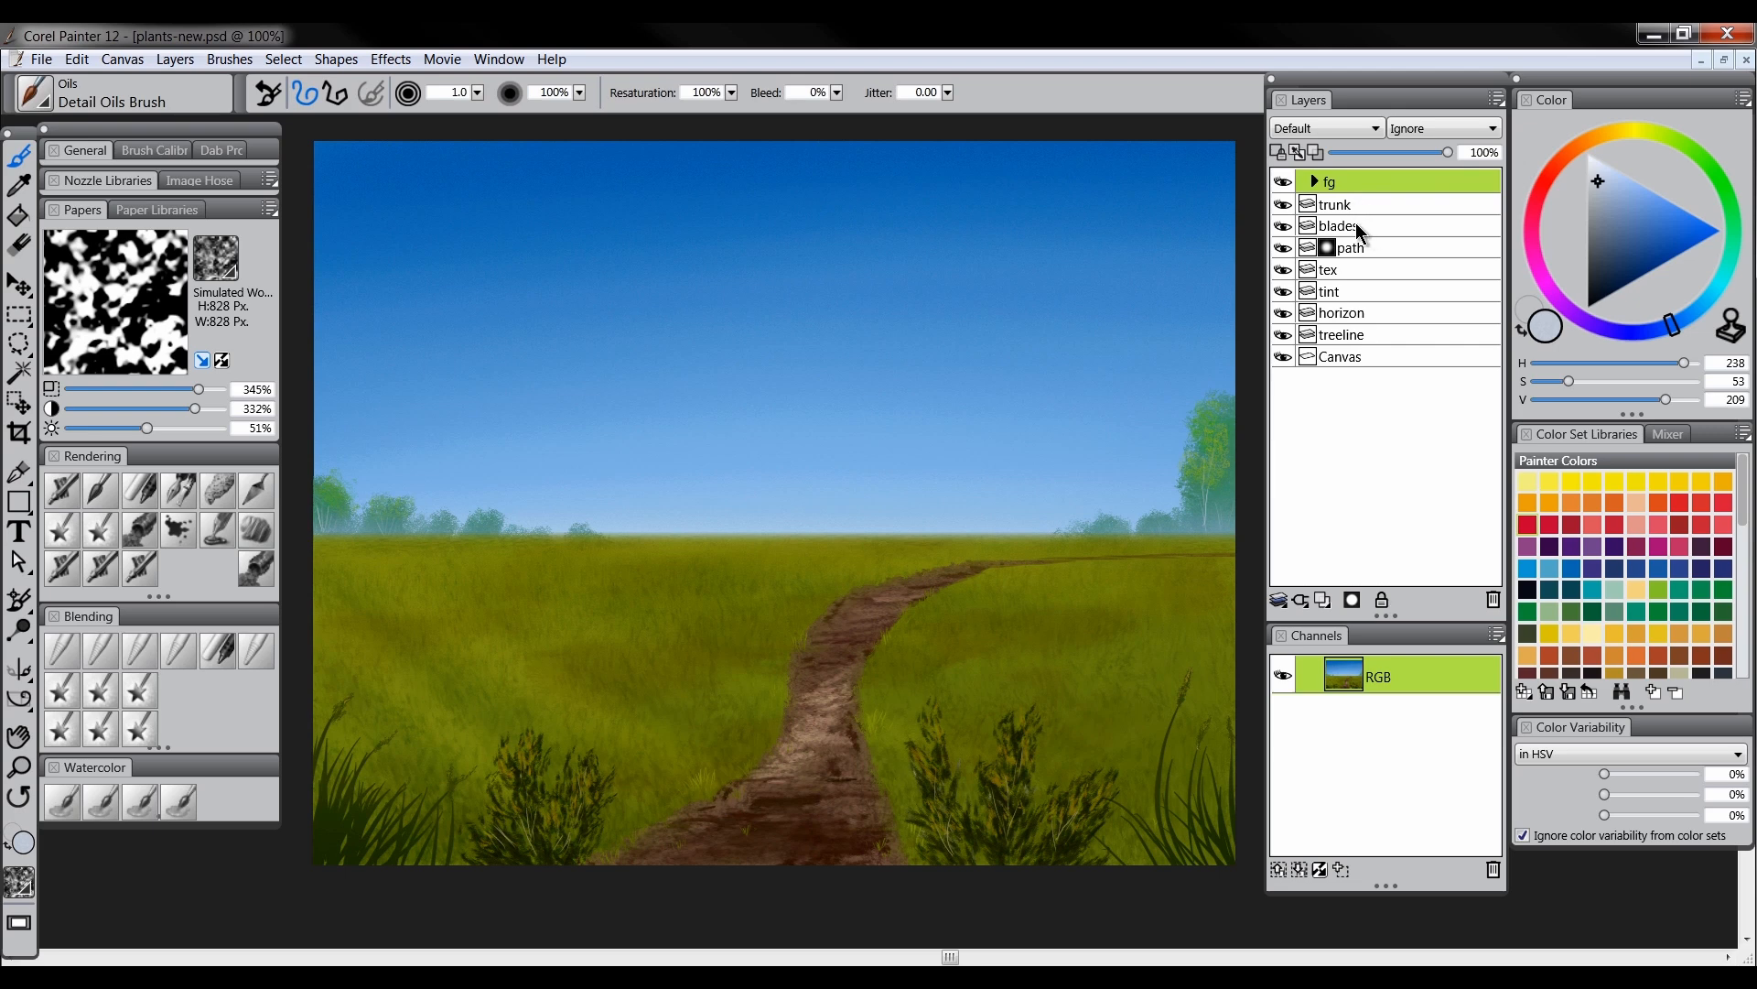
# Group the blades, path, tex, tint and horizon layers and name the group grass
pyautogui.click(1355, 225)
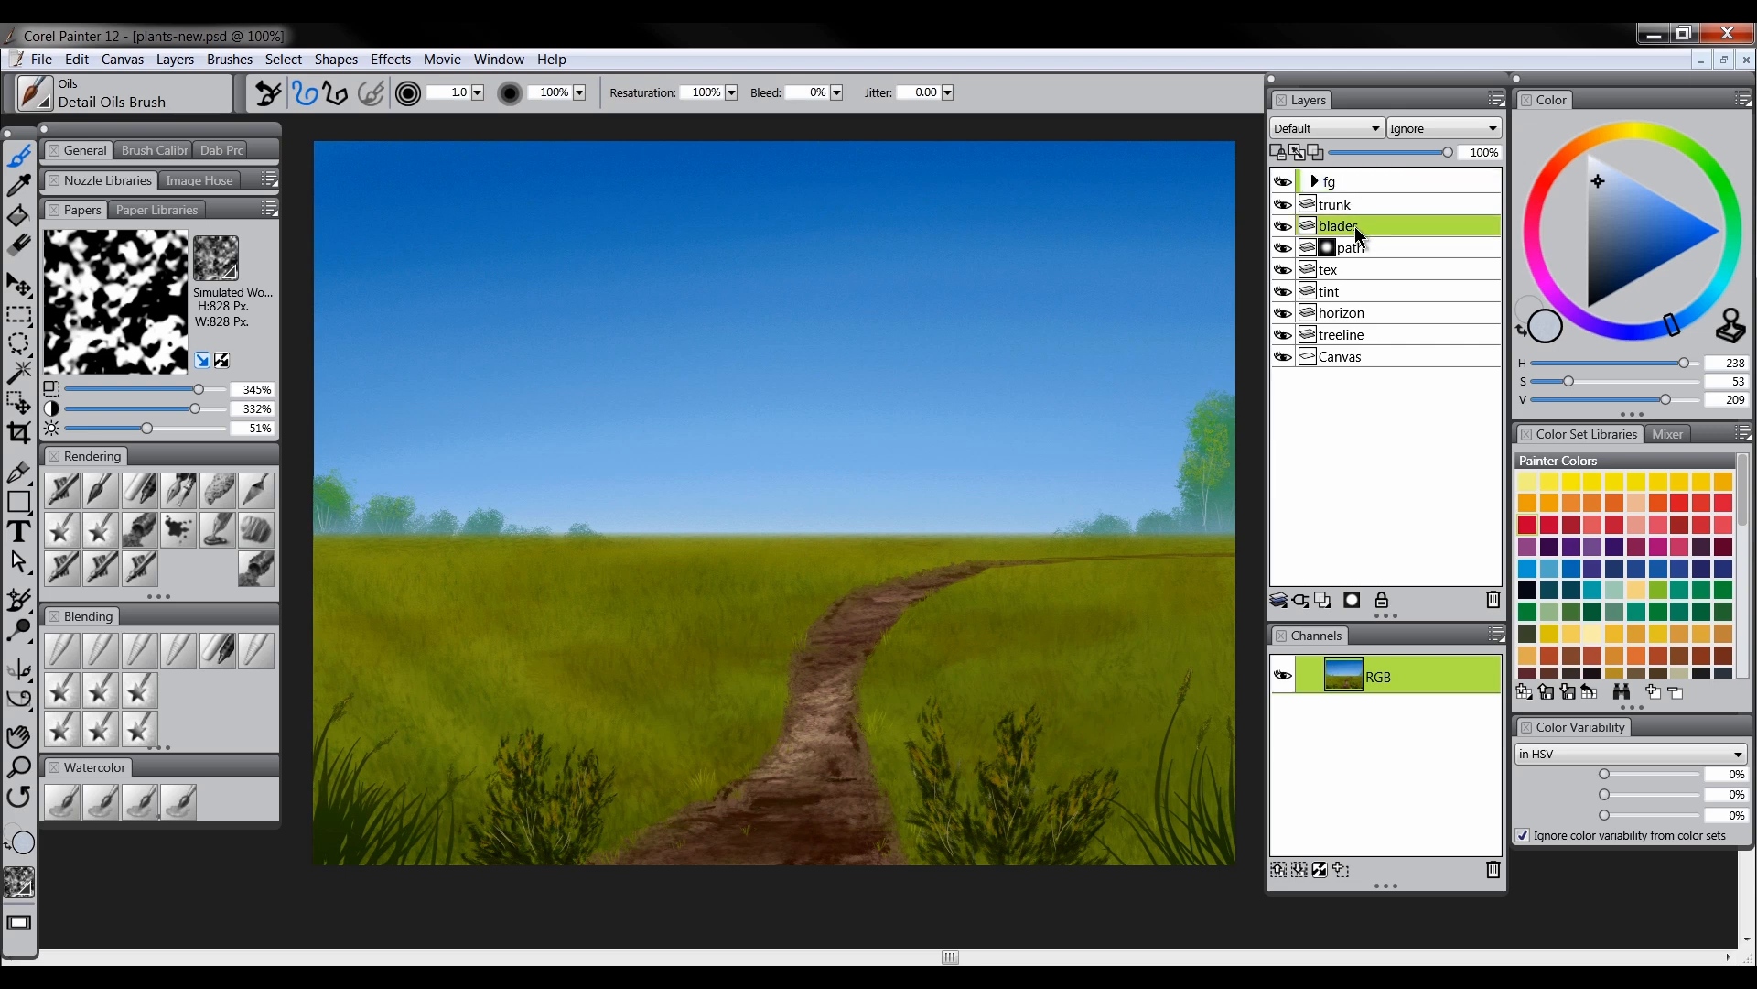
pyautogui.keyDown('shift'); pyautogui.click(1359, 312); pyautogui.keyUp('shift')
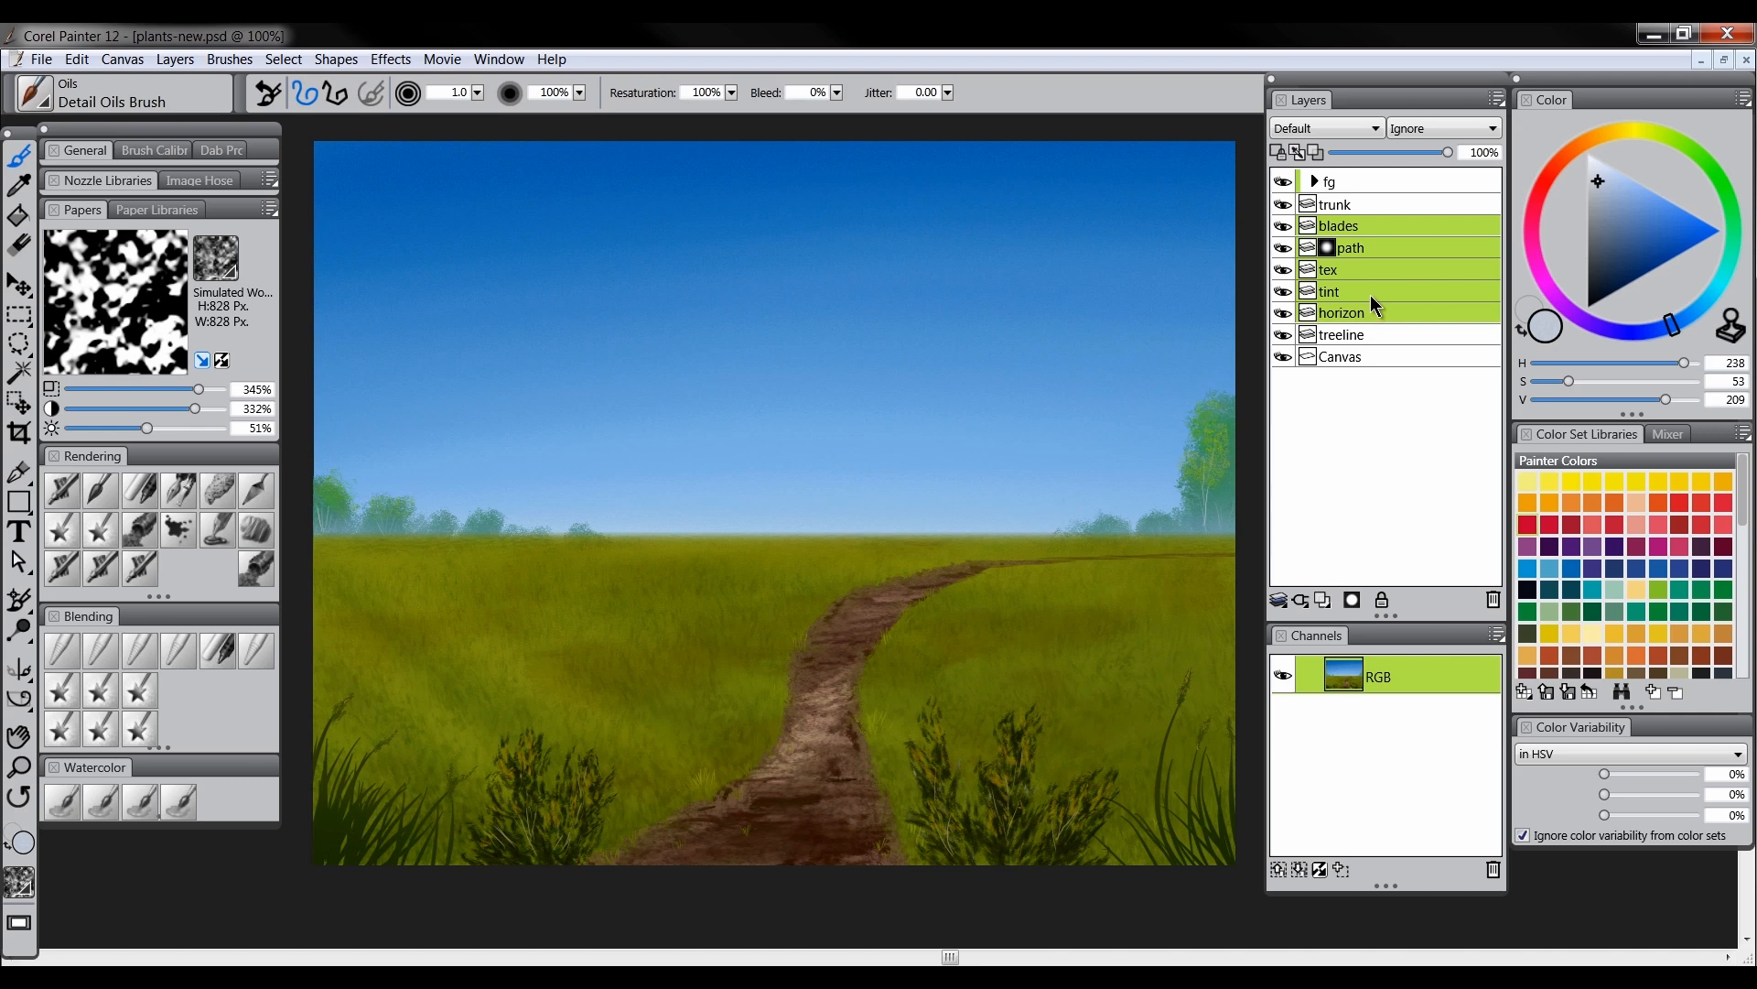
pyautogui.hotkey('ctrl', 'g')
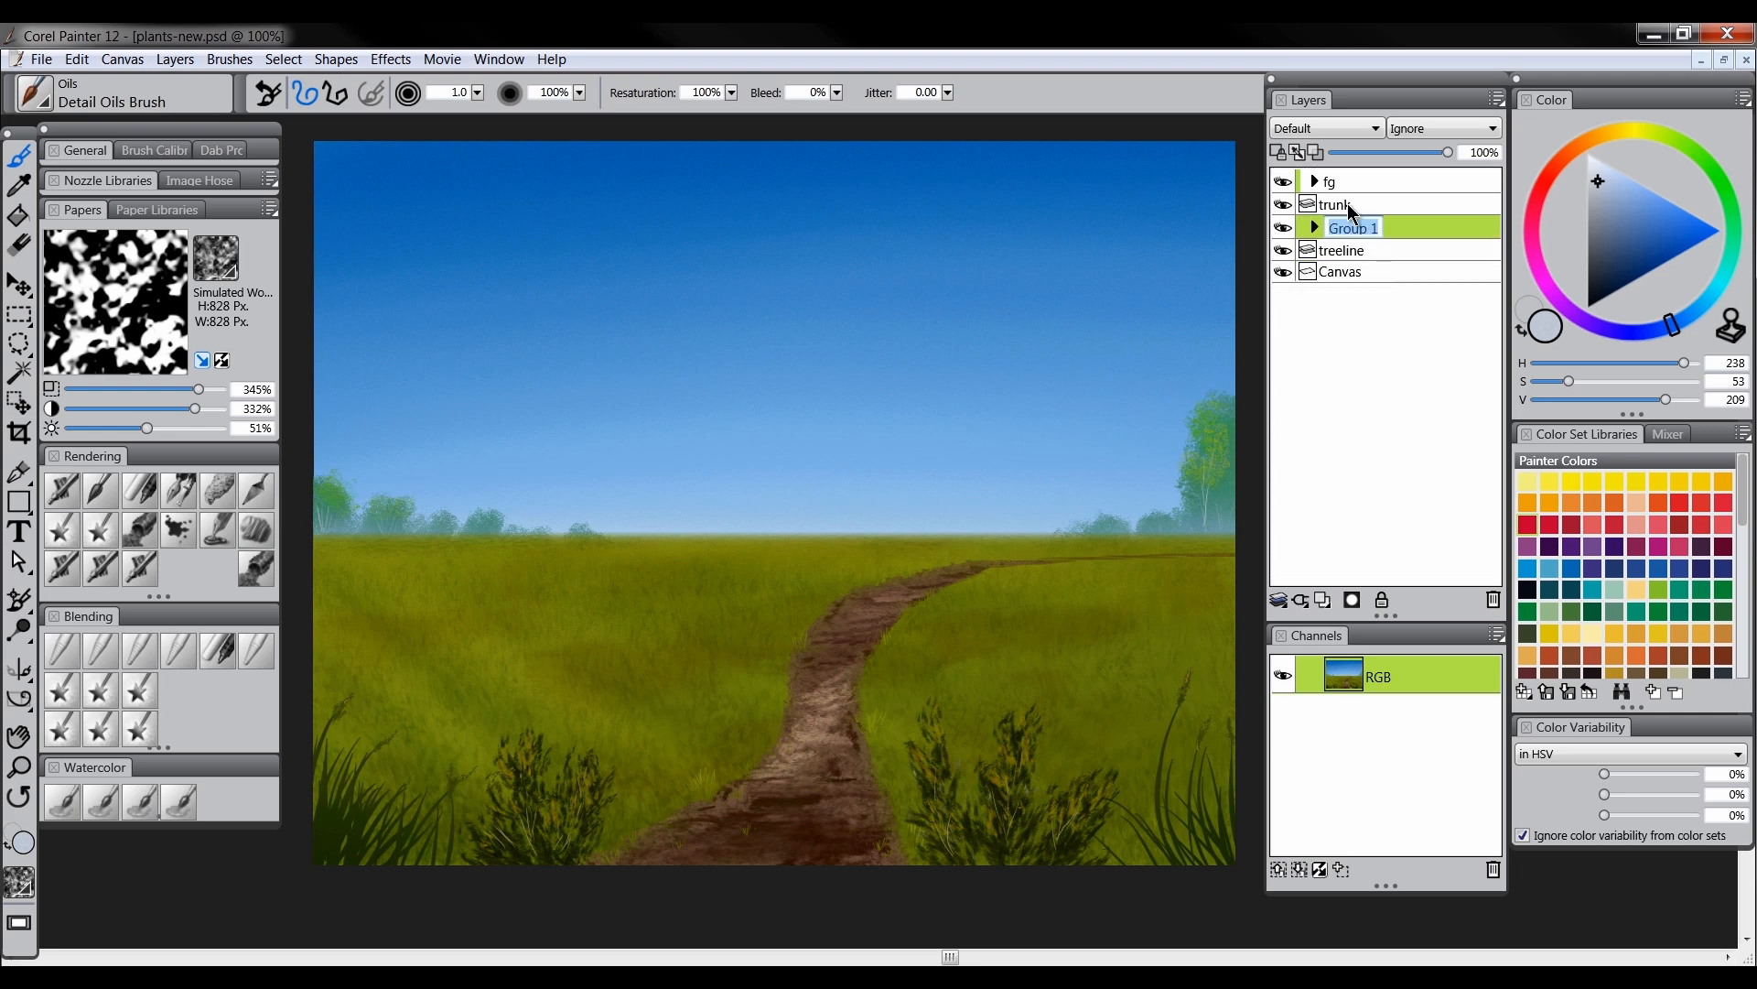
pyautogui.write('grass')
pyautogui.press('Return')
pyautogui.click(1315, 228)
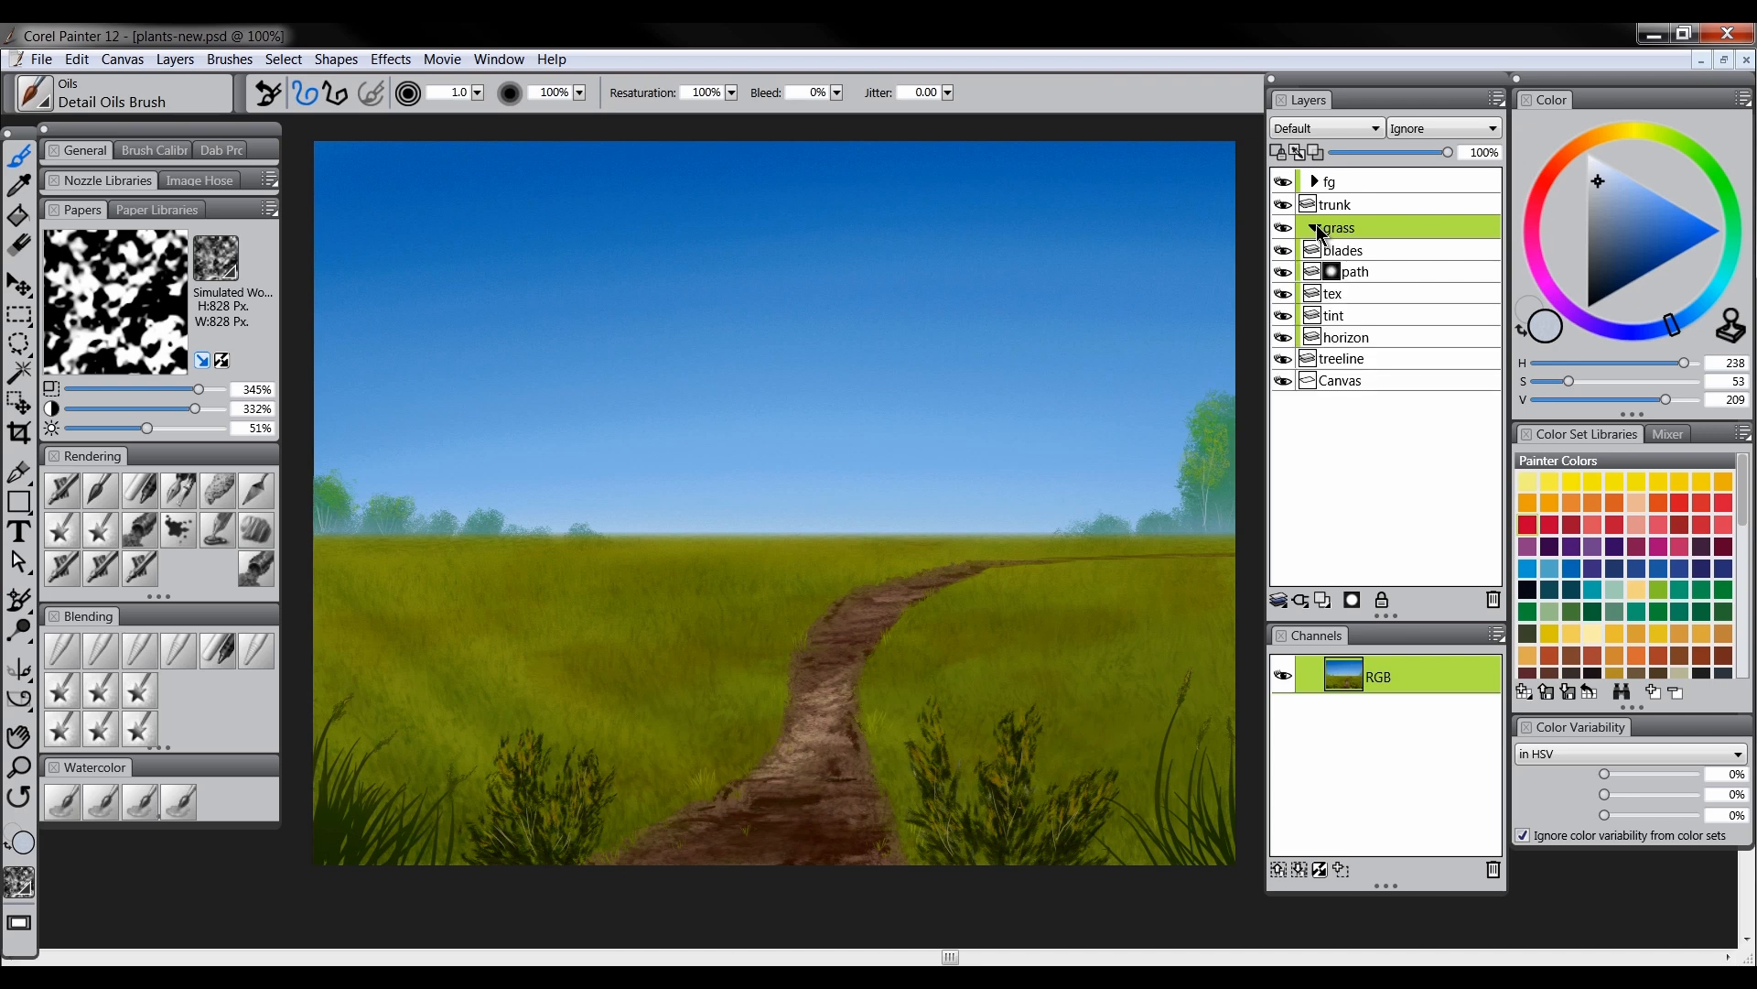
pyautogui.click(1316, 228)
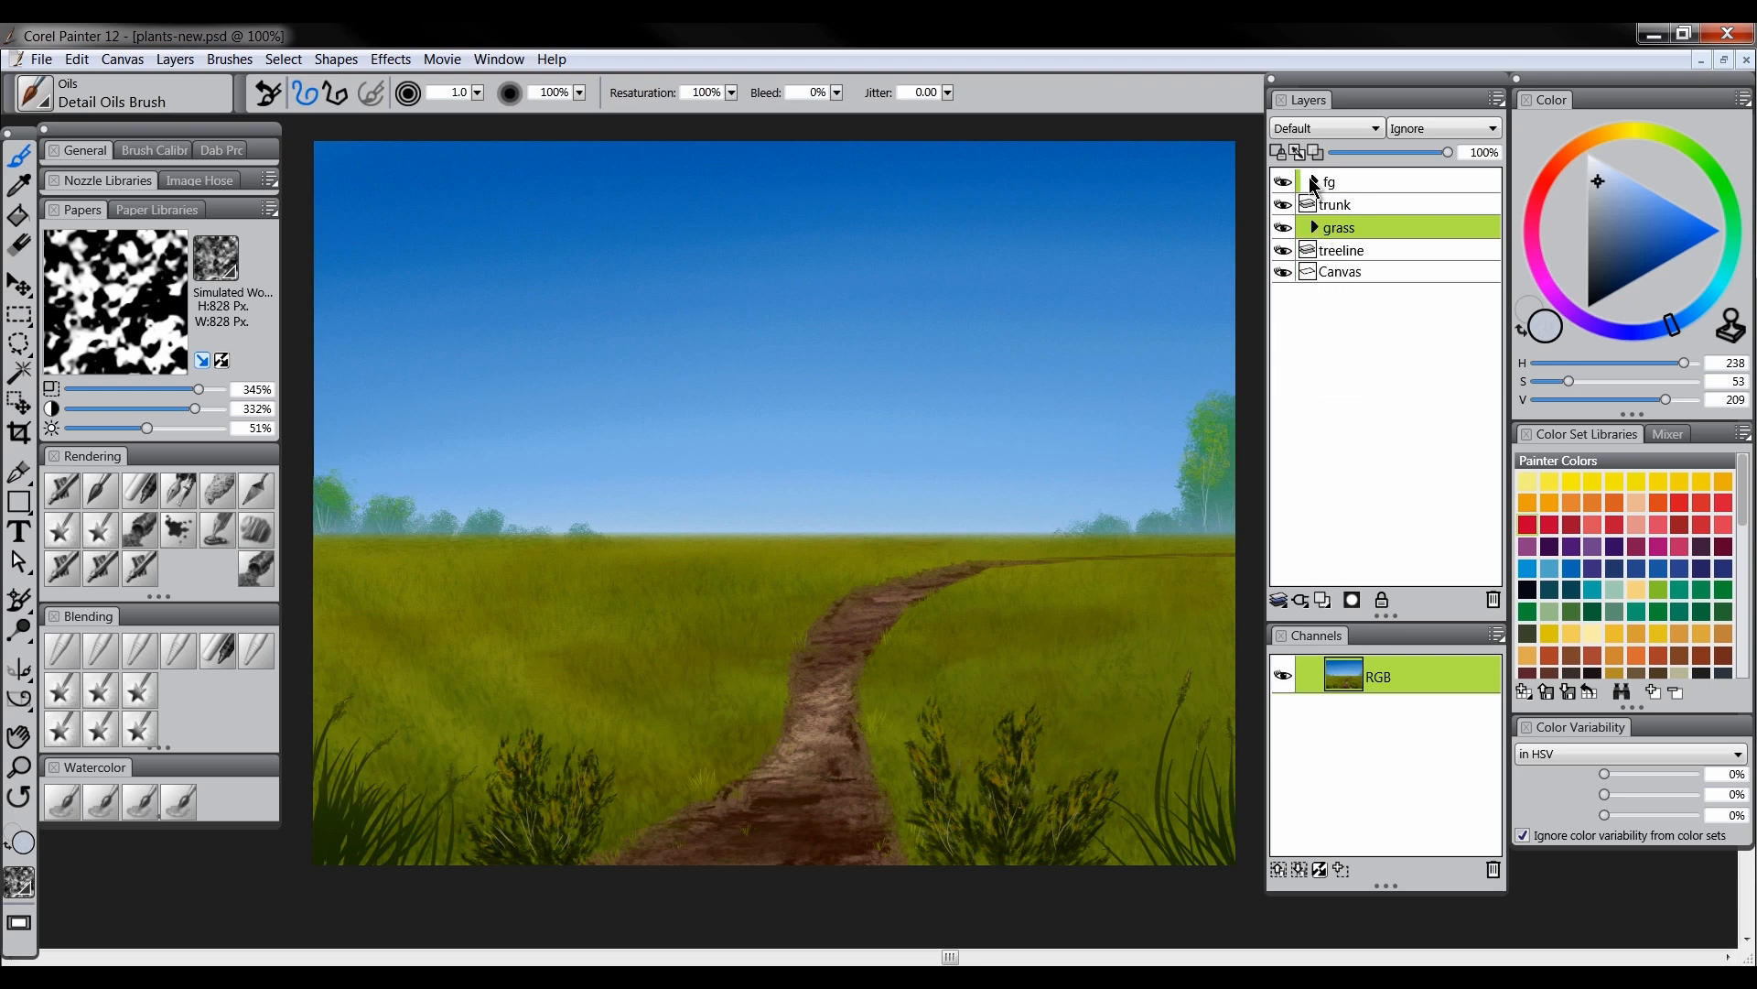
pyautogui.click(1315, 182)
pyautogui.click(1314, 181)
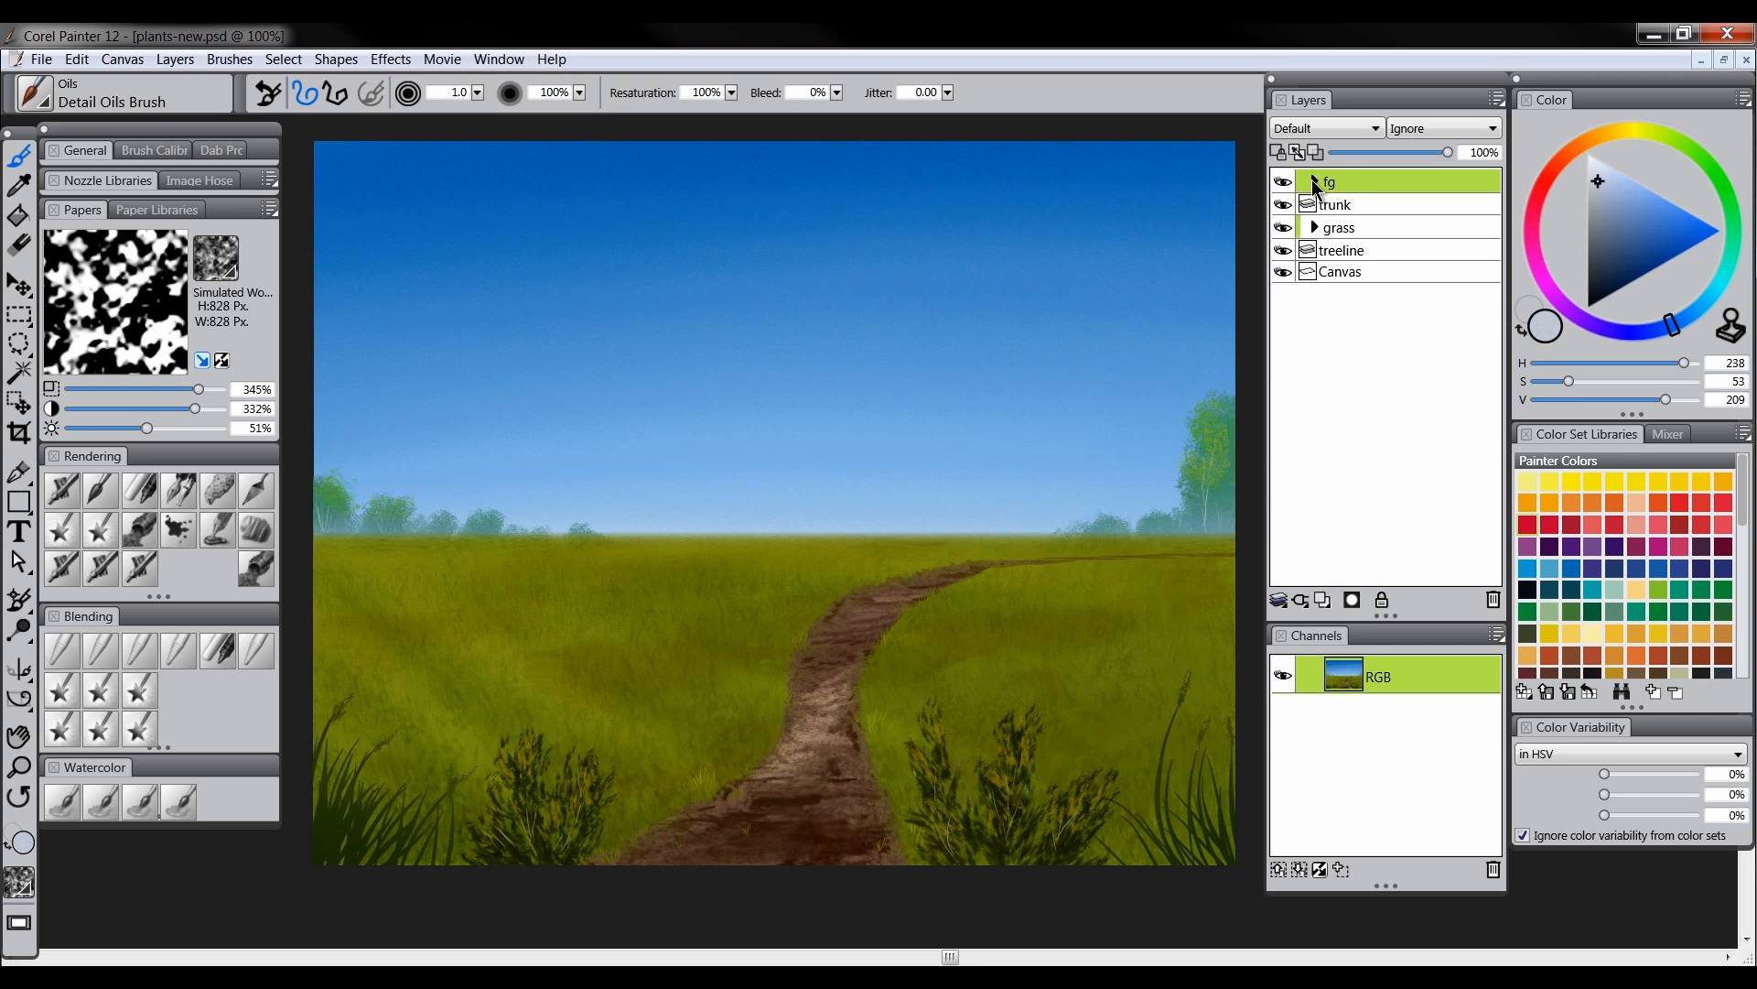
# Set up the trunk layer for painting with the Custom Scratchboard pen in dark brown (H 105, S 71, V 57)
pyautogui.click(1366, 205)
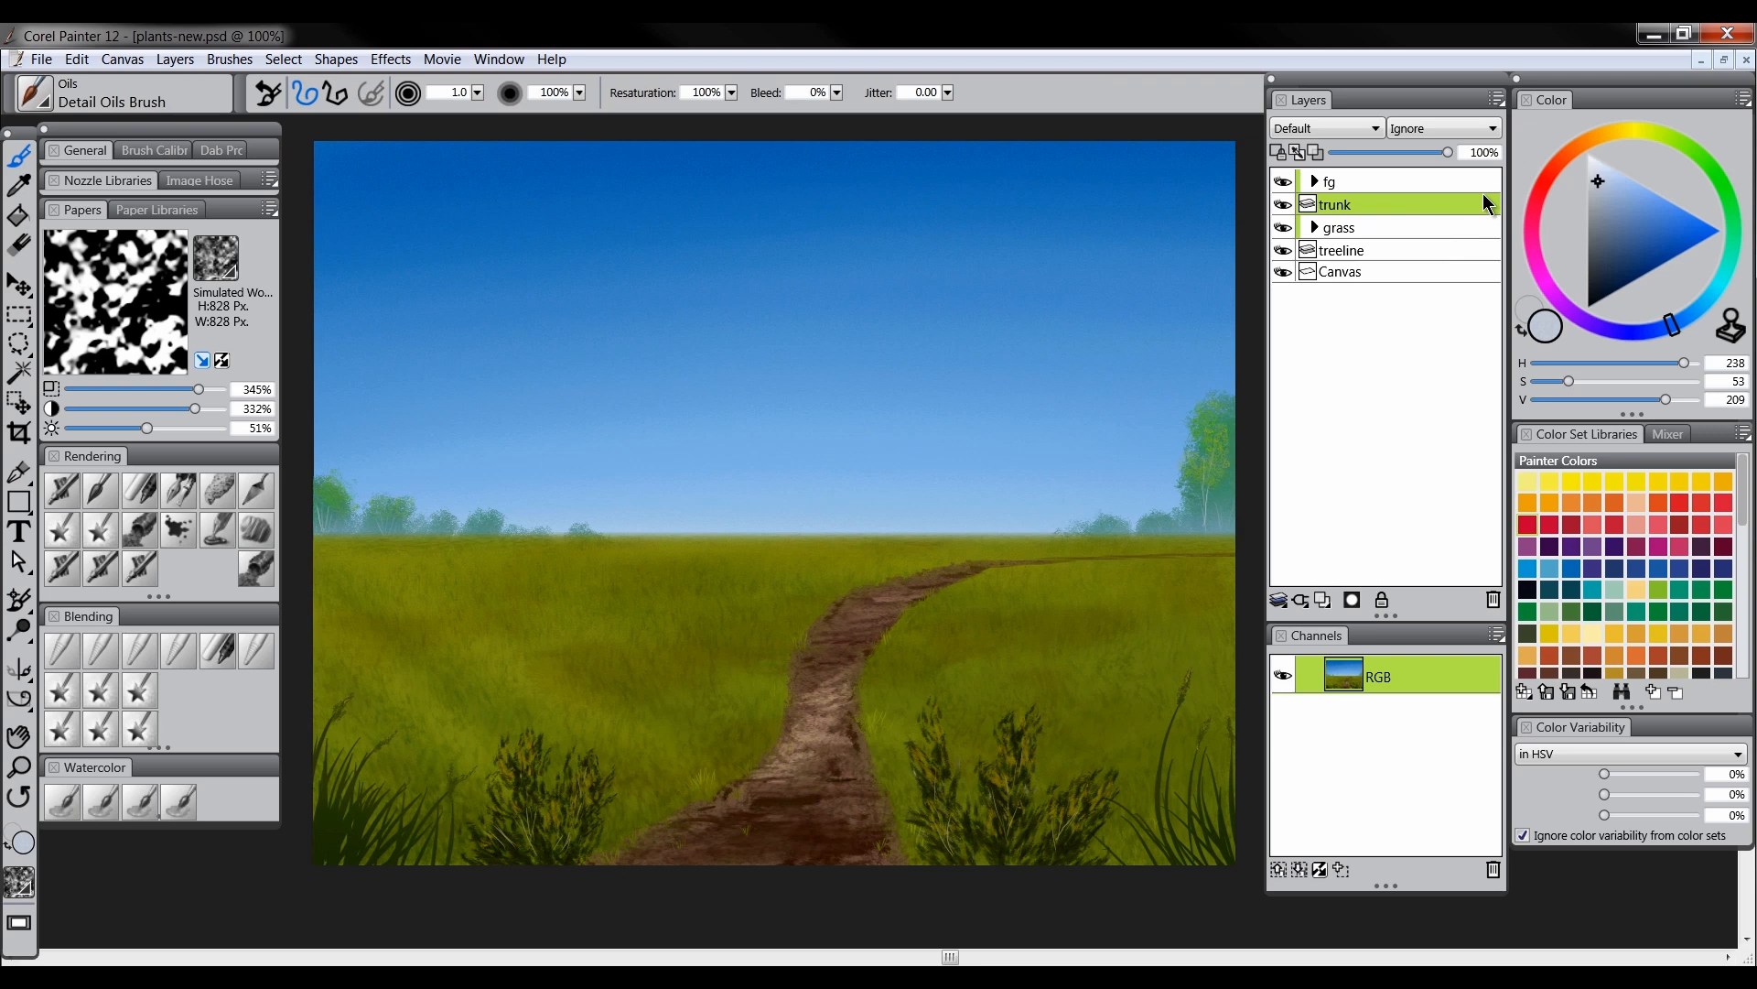
pyautogui.click(1571, 151)
pyautogui.click(1613, 249)
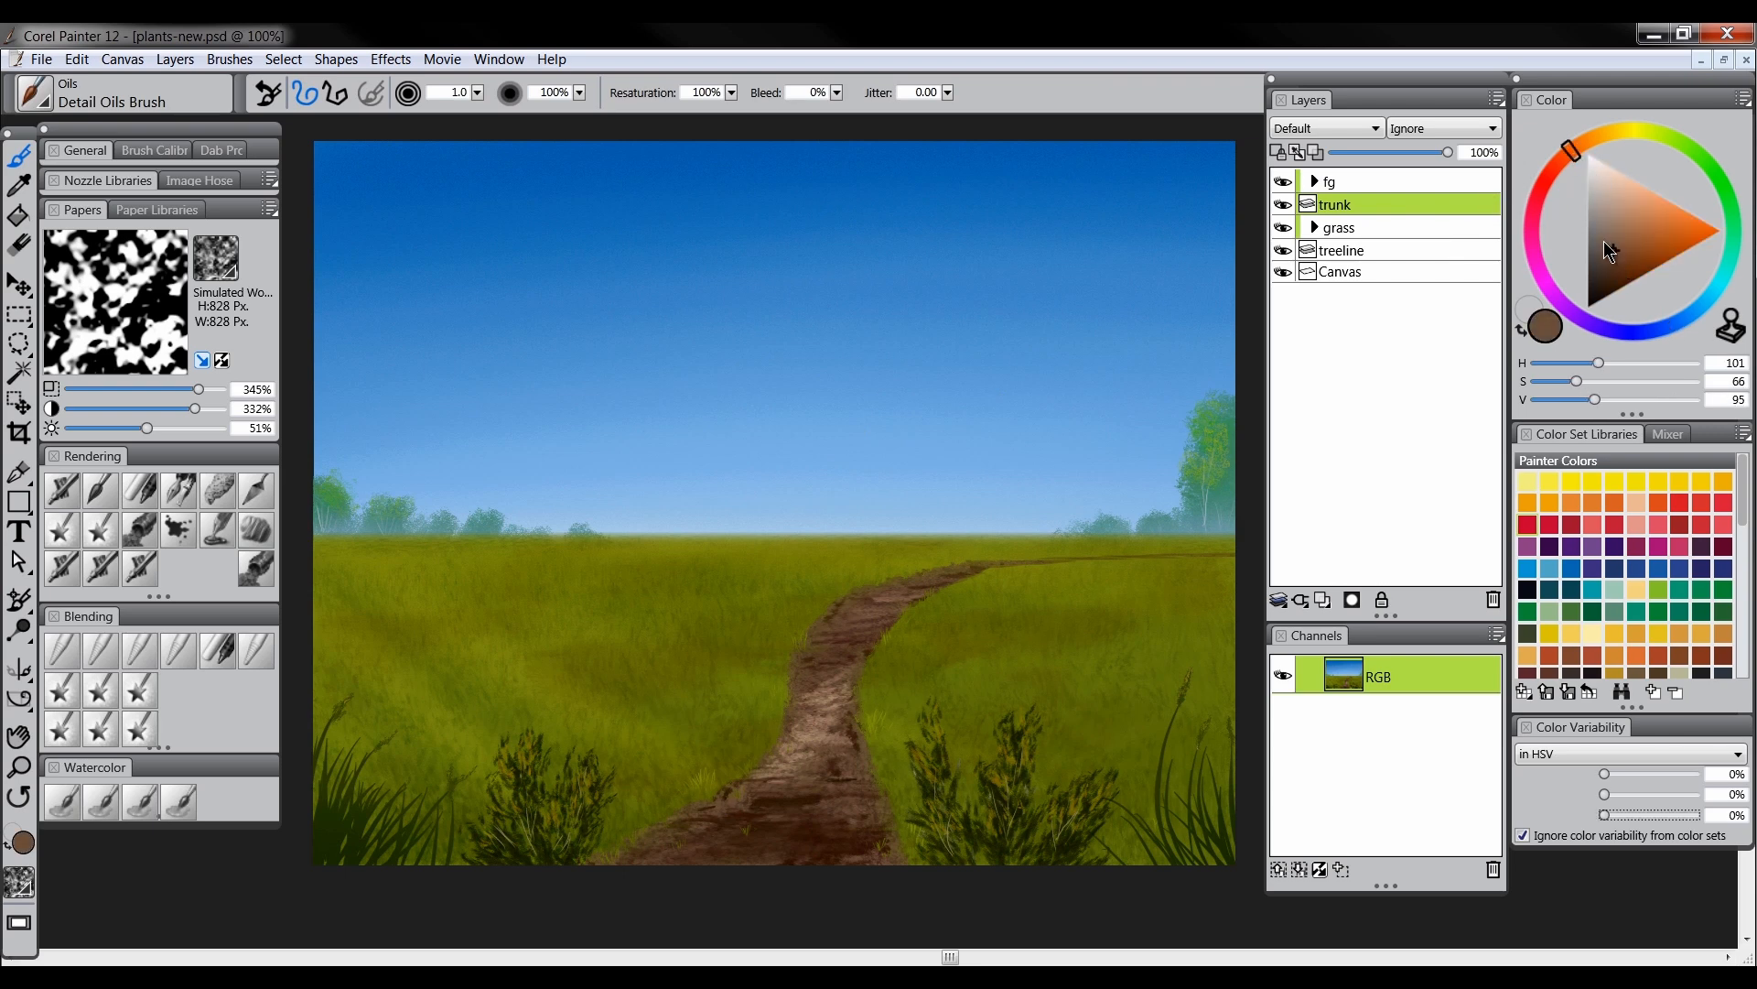
pyautogui.click(1579, 145)
pyautogui.click(1604, 253)
pyautogui.moveTo(1610, 266); pyautogui.dragTo(1608, 279)
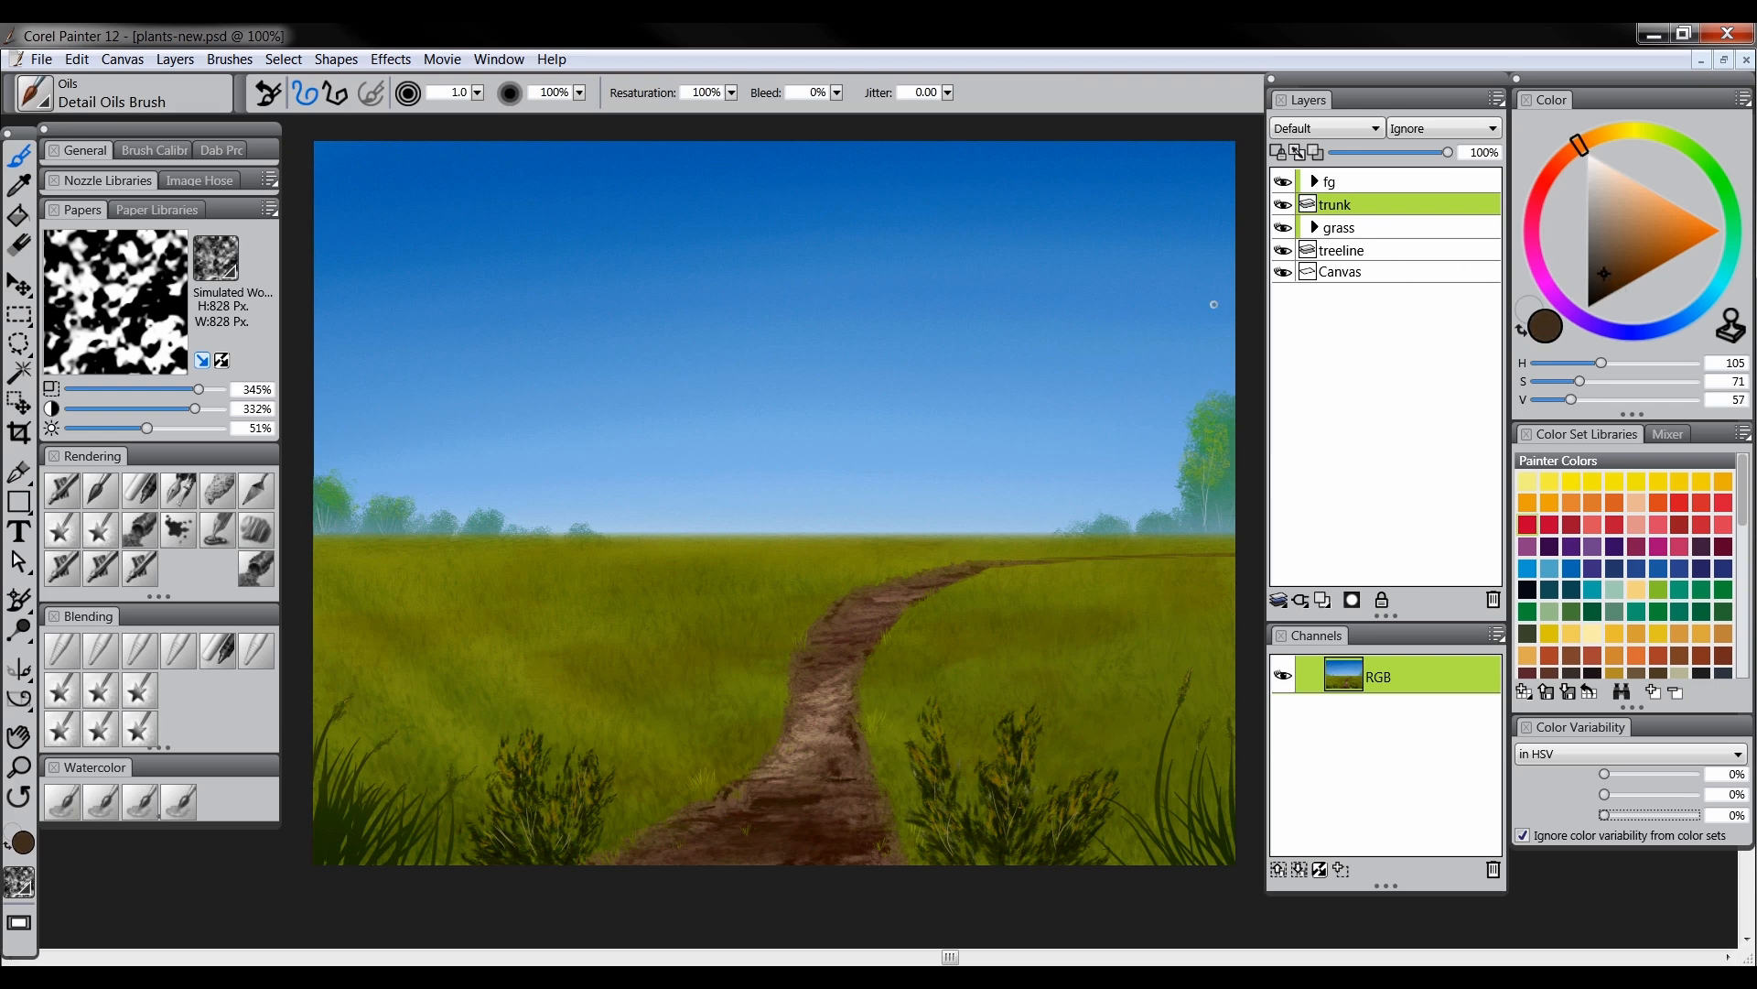
pyautogui.click(184, 494)
pyautogui.moveTo(599, 522); pyautogui.dragTo(612, 538)
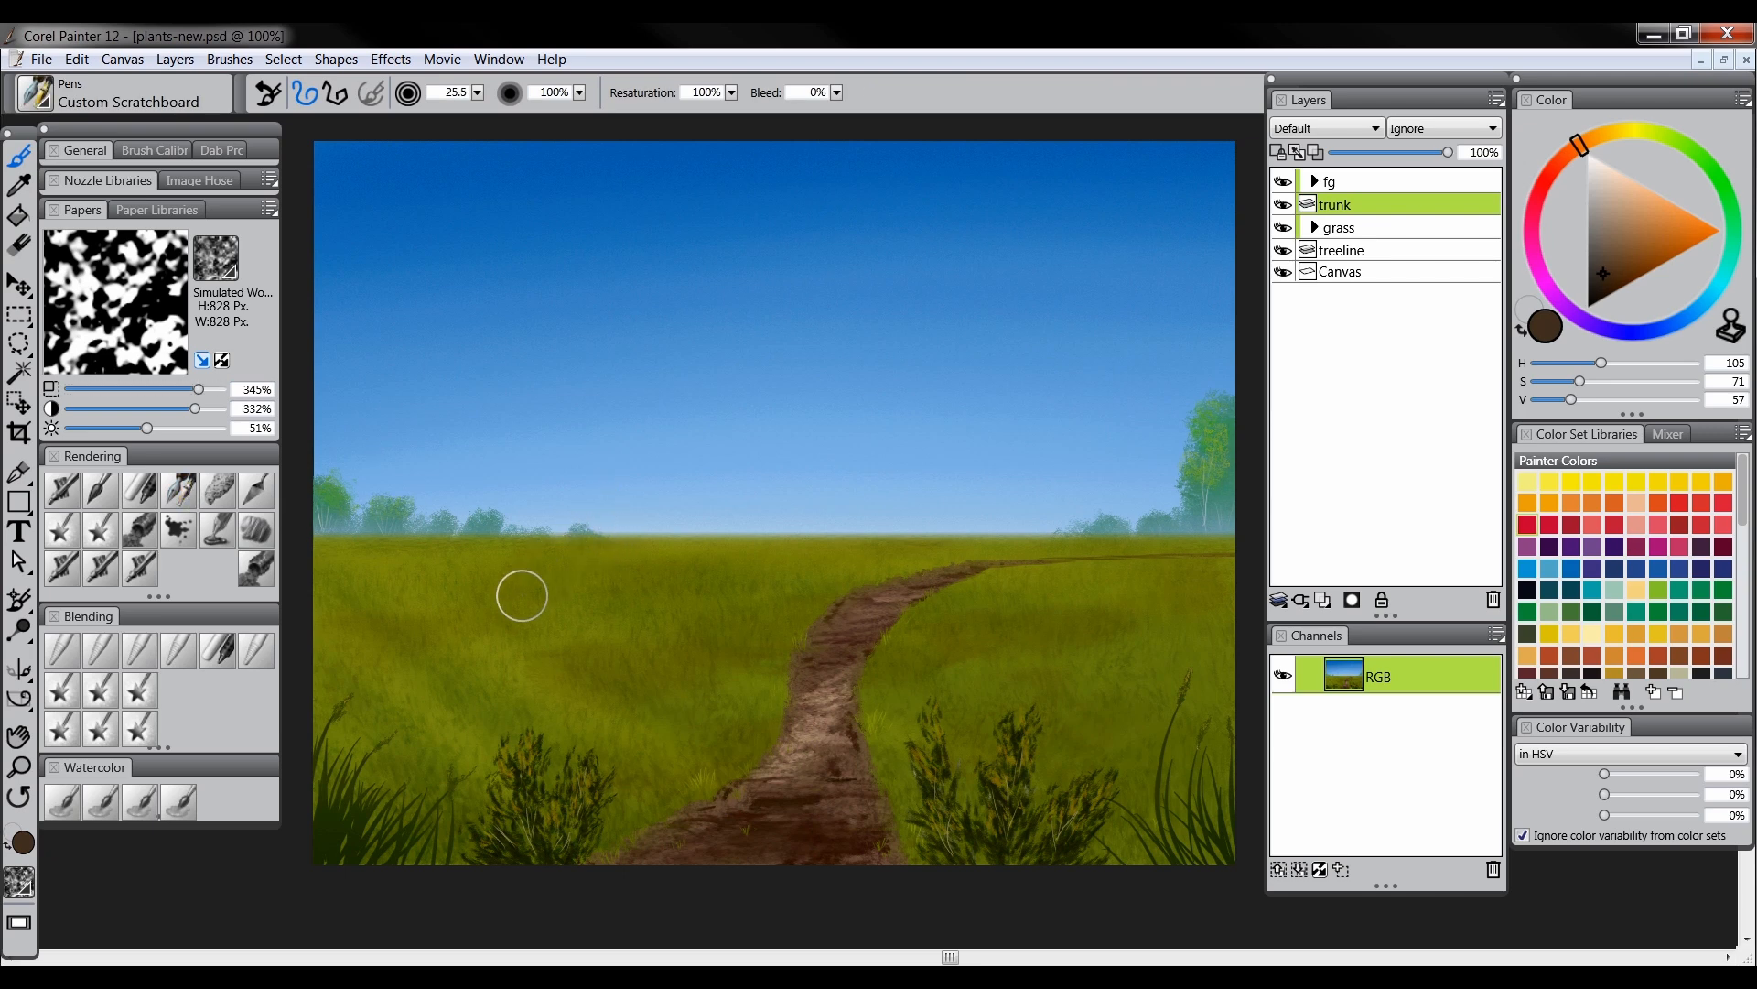
pyautogui.moveTo(519, 596)
pyautogui.mouseDown()
pyautogui.moveTo(507, 608)
pyautogui.moveTo(533, 298)
pyautogui.mouseUp()
pyautogui.hotkey('ctrl', 'z')
pyautogui.hotkey('ctrl', 'z')
pyautogui.moveTo(492, 615); pyautogui.dragTo(529, 240)
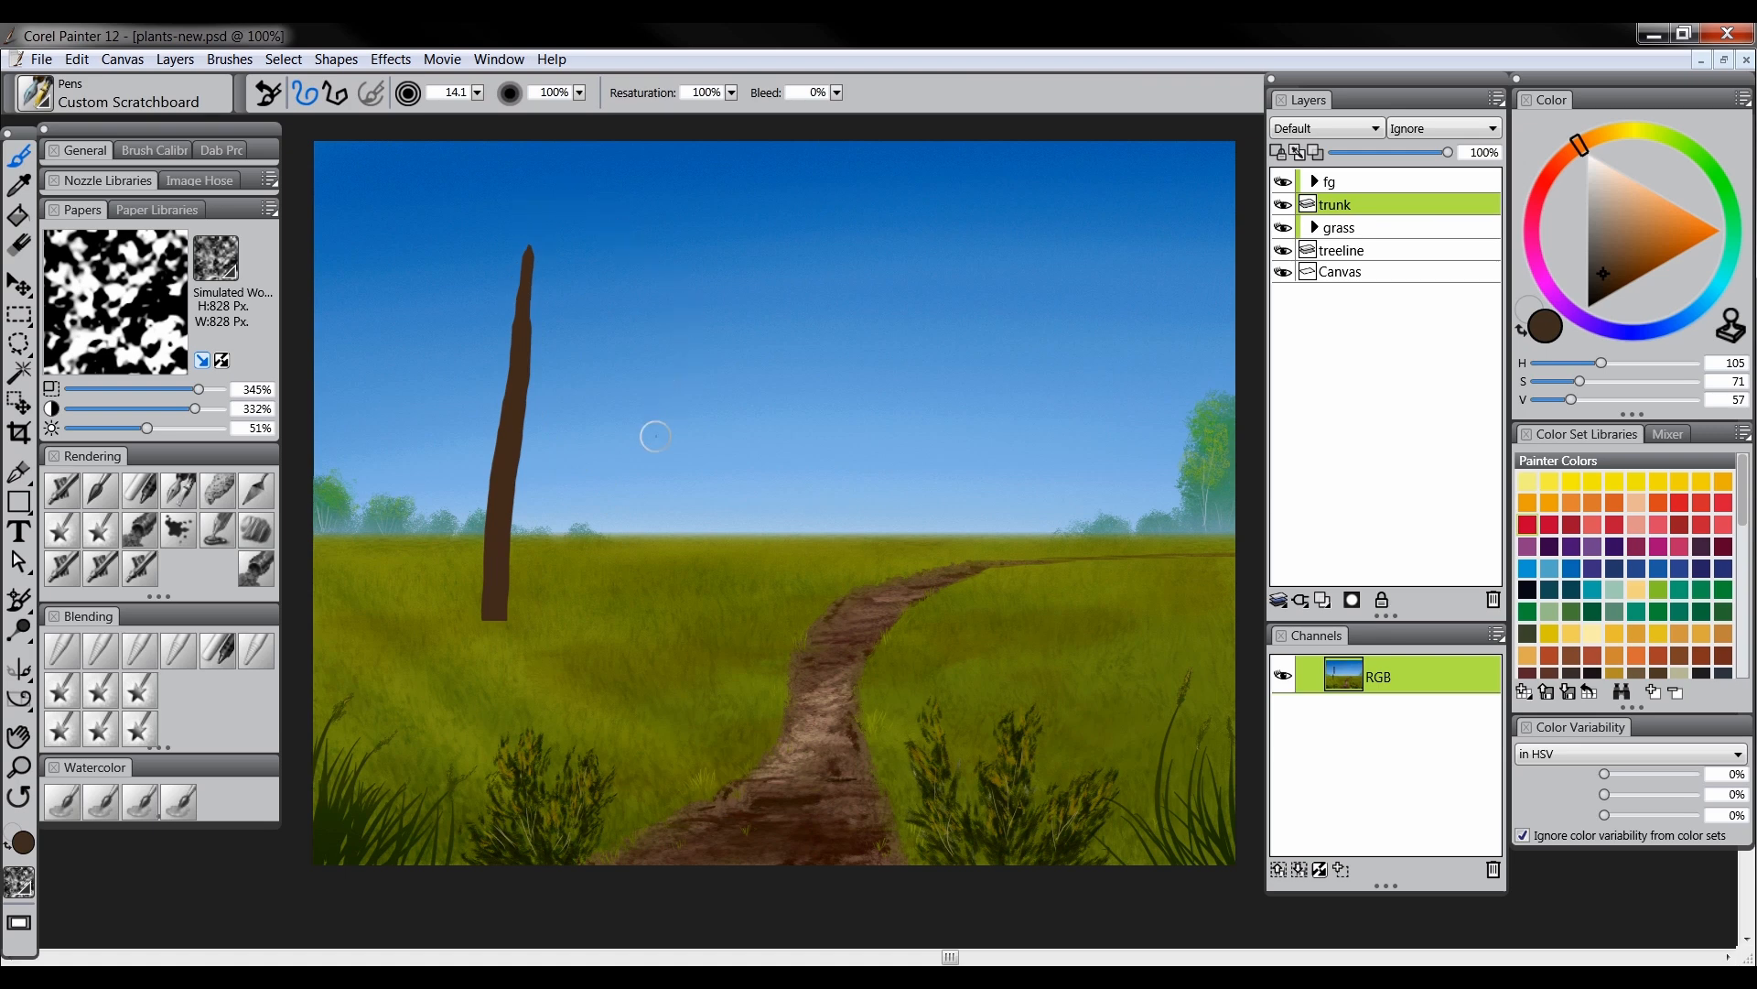
pyautogui.hotkey('ctrl', 'z')
# Paint a tall tapering tree trunk in the left part of the field, rising from the grass into the sky
pyautogui.moveTo(485, 617); pyautogui.dragTo(486, 258)
pyautogui.press('[')
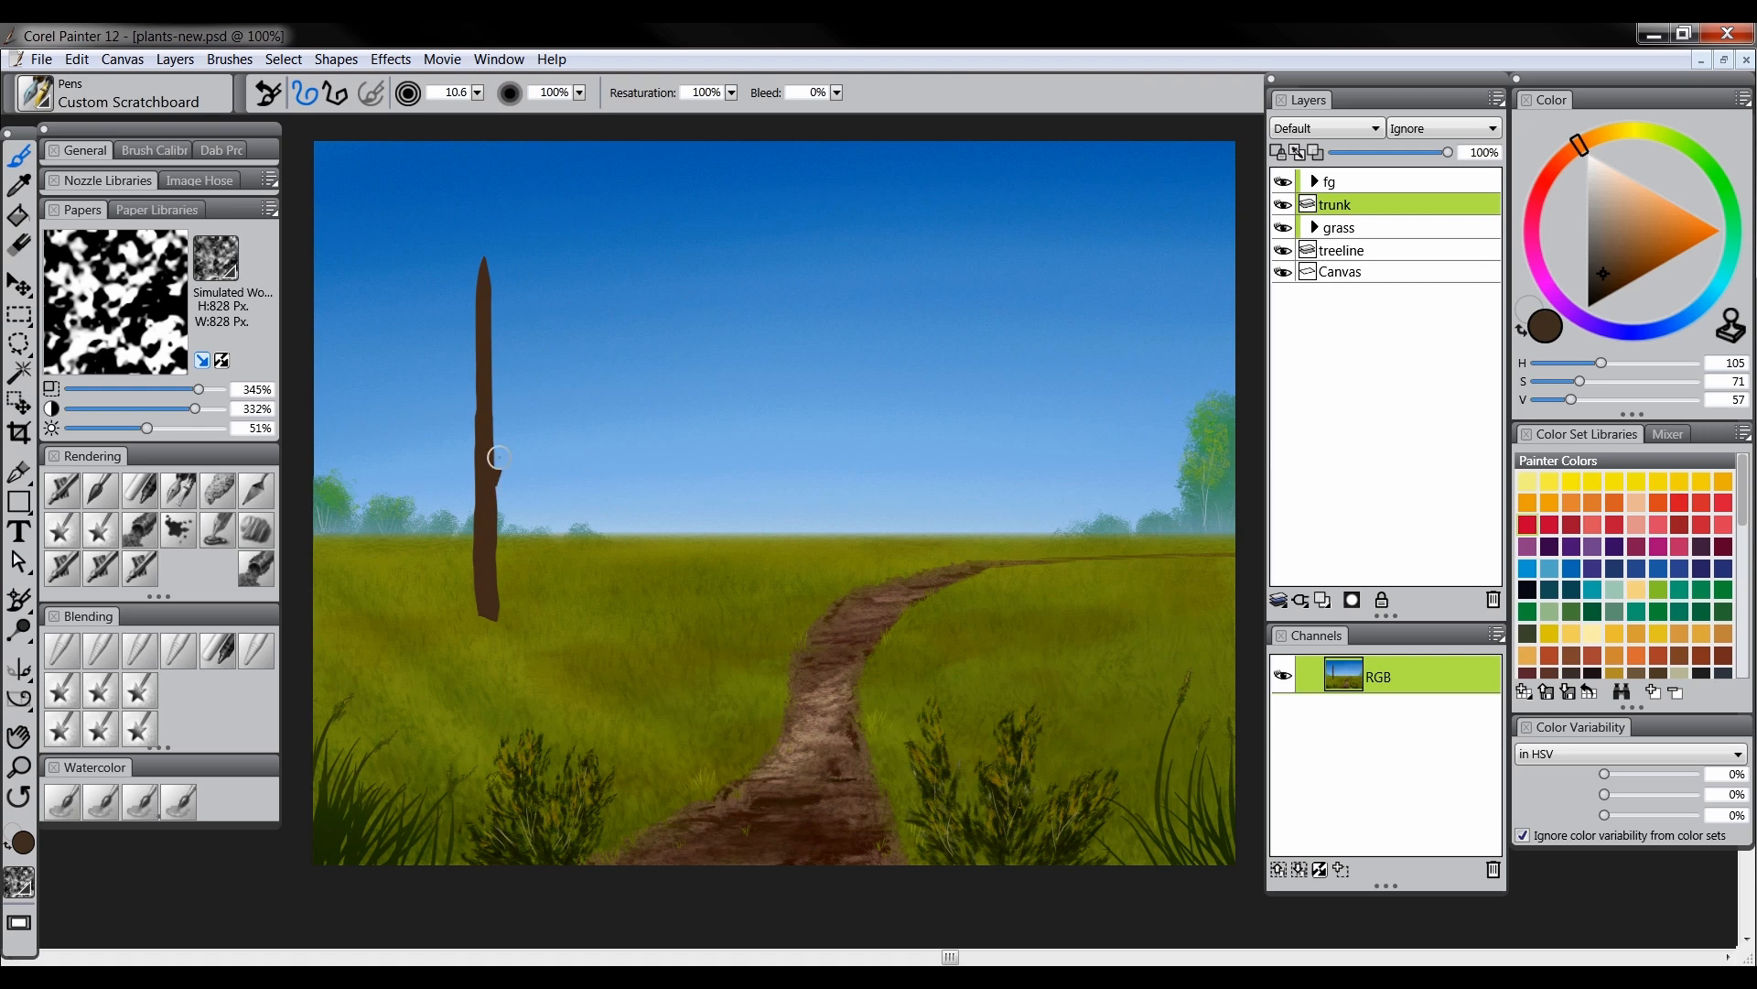
pyautogui.moveTo(492, 472); pyautogui.dragTo(561, 331)
pyautogui.hotkey('ctrl', 'z')
# Paint tapering branches on both sides of the upper trunk at brush size 6.3 and flare the trunk's base into roots
pyautogui.press('[')
pyautogui.press('[')
pyautogui.moveTo(491, 449); pyautogui.dragTo(530, 322)
pyautogui.moveTo(483, 384)
pyautogui.mouseDown()
pyautogui.moveTo(412, 269)
pyautogui.moveTo(450, 291)
pyautogui.mouseUp()
pyautogui.moveTo(508, 374); pyautogui.dragTo(504, 308)
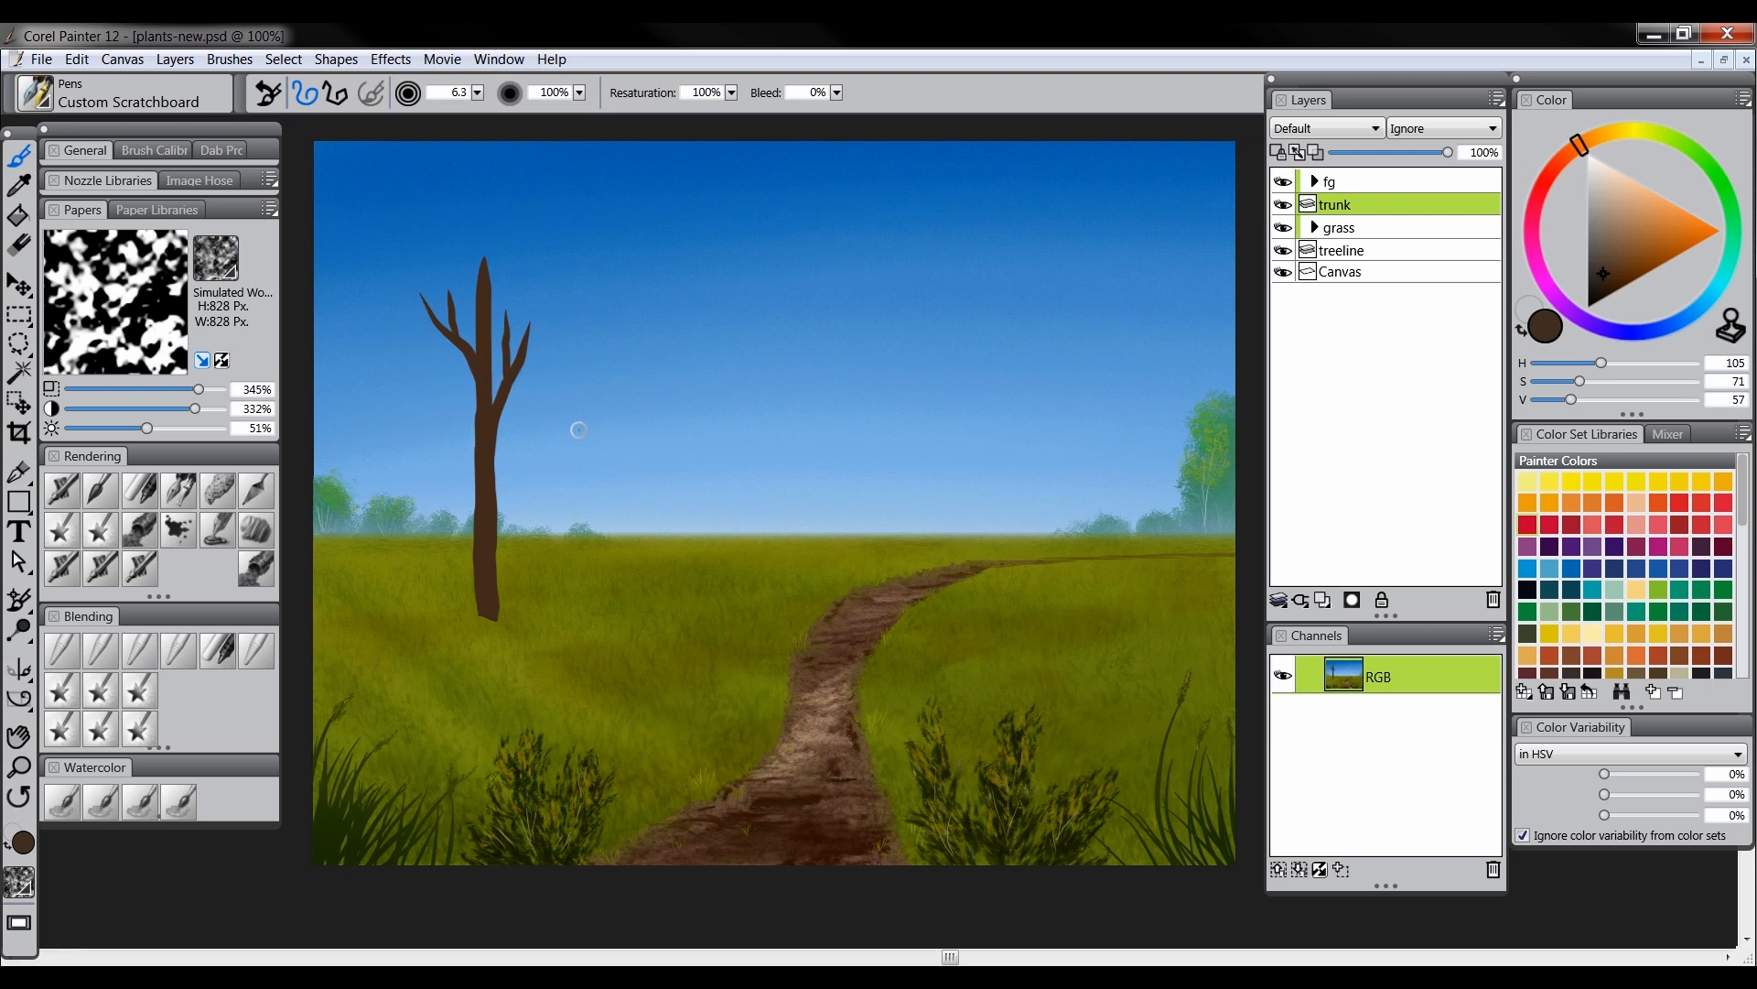
pyautogui.moveTo(485, 291)
pyautogui.mouseDown()
pyautogui.moveTo(518, 267)
pyautogui.moveTo(455, 263)
pyautogui.mouseUp()
pyautogui.moveTo(475, 368); pyautogui.dragTo(408, 338)
pyautogui.moveTo(478, 568)
pyautogui.mouseDown()
pyautogui.moveTo(466, 609)
pyautogui.moveTo(490, 588)
pyautogui.moveTo(484, 562)
pyautogui.moveTo(503, 607)
pyautogui.mouseUp()
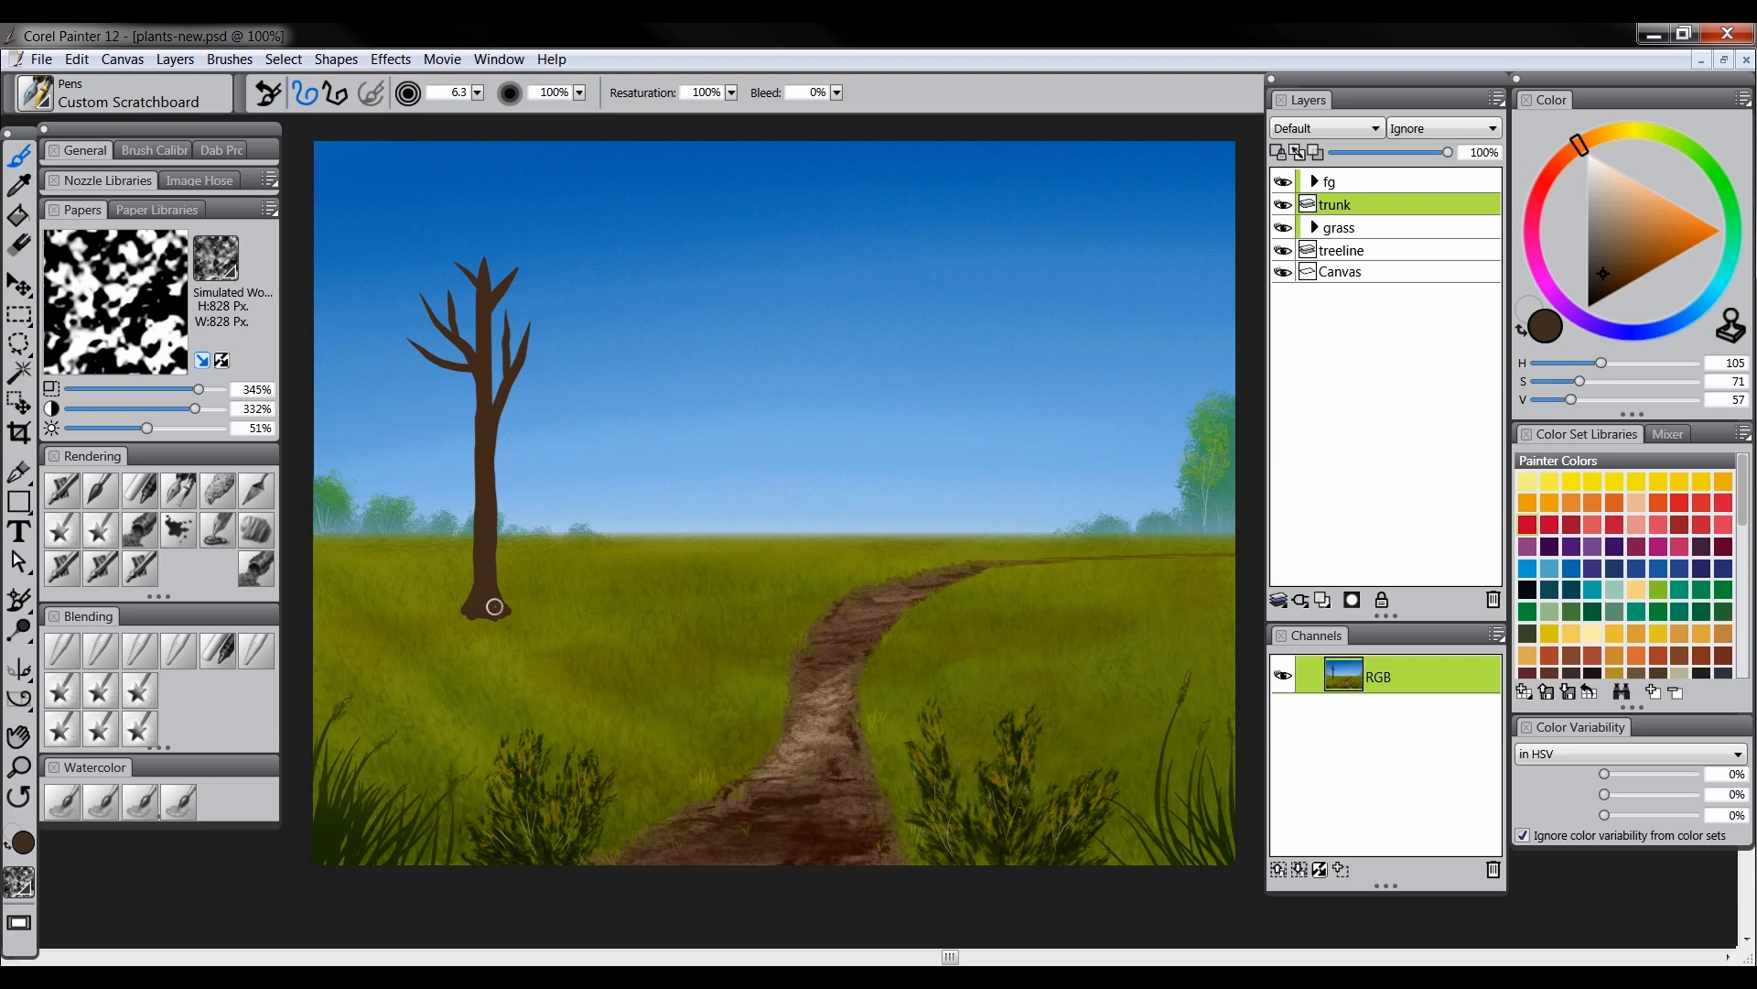
# Erase the underside of the trunk's flared roots with the eraser at size 13.5 so the base ends cleanly on the grass
pyautogui.click(18, 244)
pyautogui.press(']')
pyautogui.press(']')
pyautogui.press(']')
pyautogui.press(']')
pyautogui.press(']')
pyautogui.press(']')
pyautogui.press(']')
pyautogui.press(']')
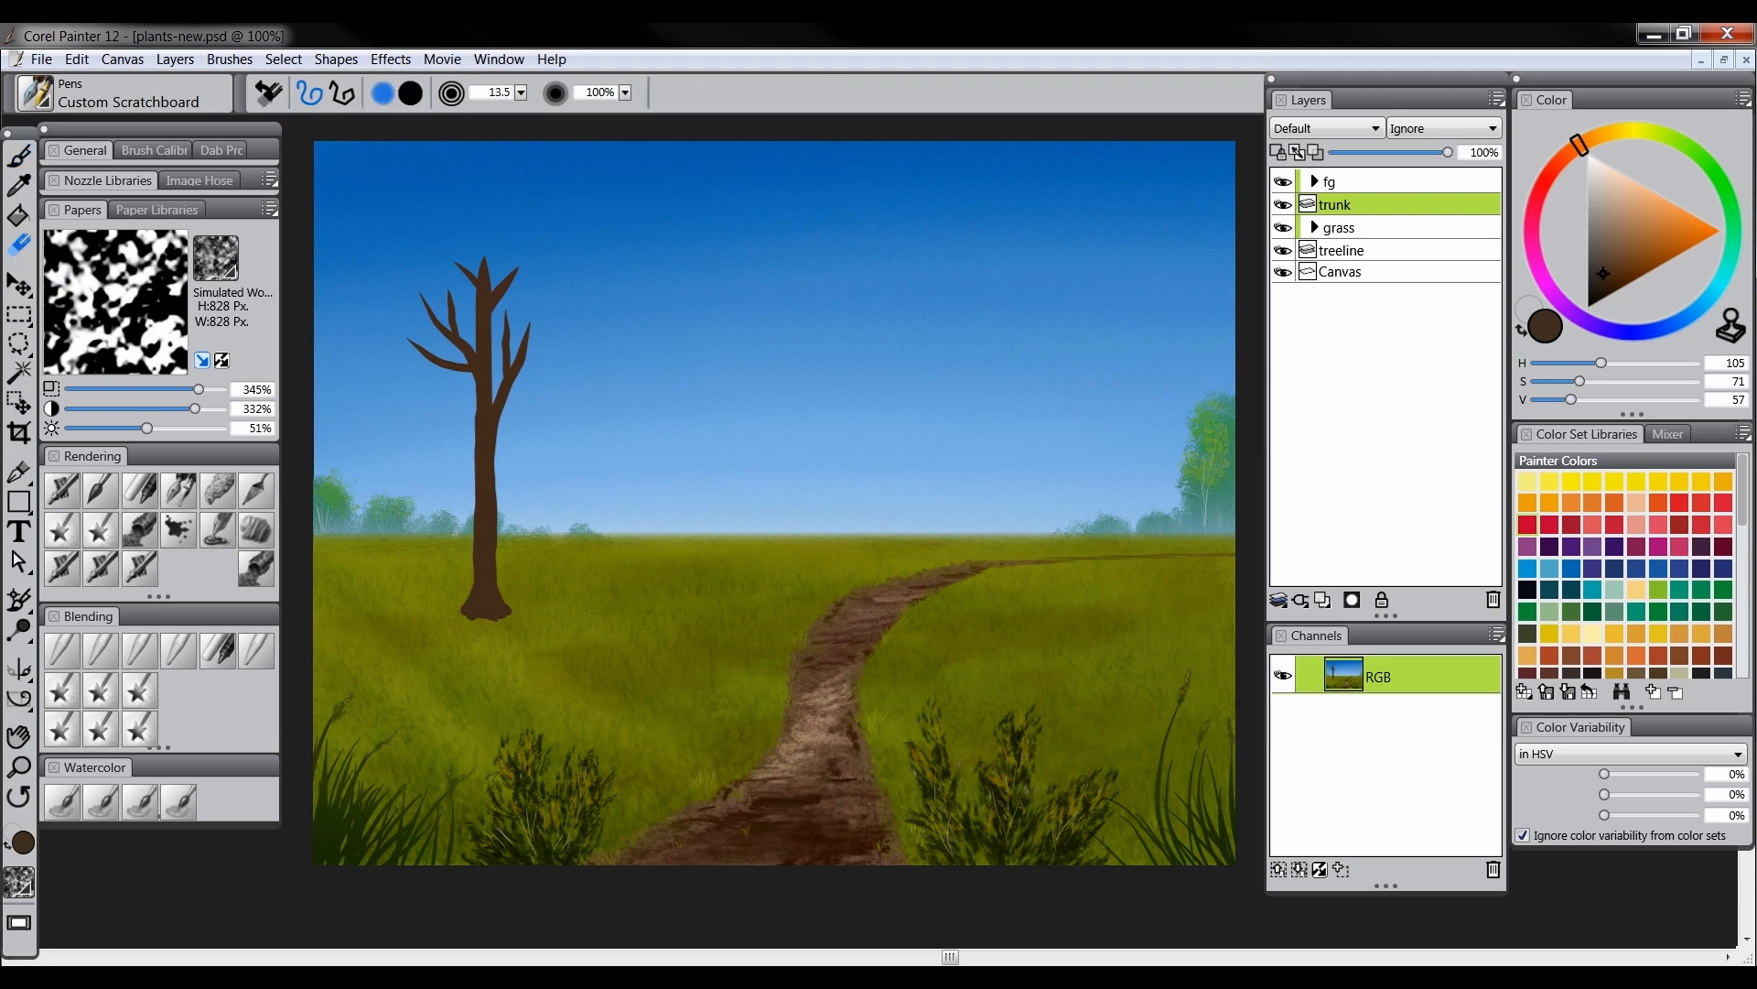
pyautogui.moveTo(504, 622); pyautogui.dragTo(471, 623)
# Preserve the trunk layer's transparency and shade the trunk and branches with the Digital Airbrush in very dark brown (H 101, S 162, V 23)
pyautogui.click(1279, 152)
pyautogui.click(1602, 295)
pyautogui.click(1571, 150)
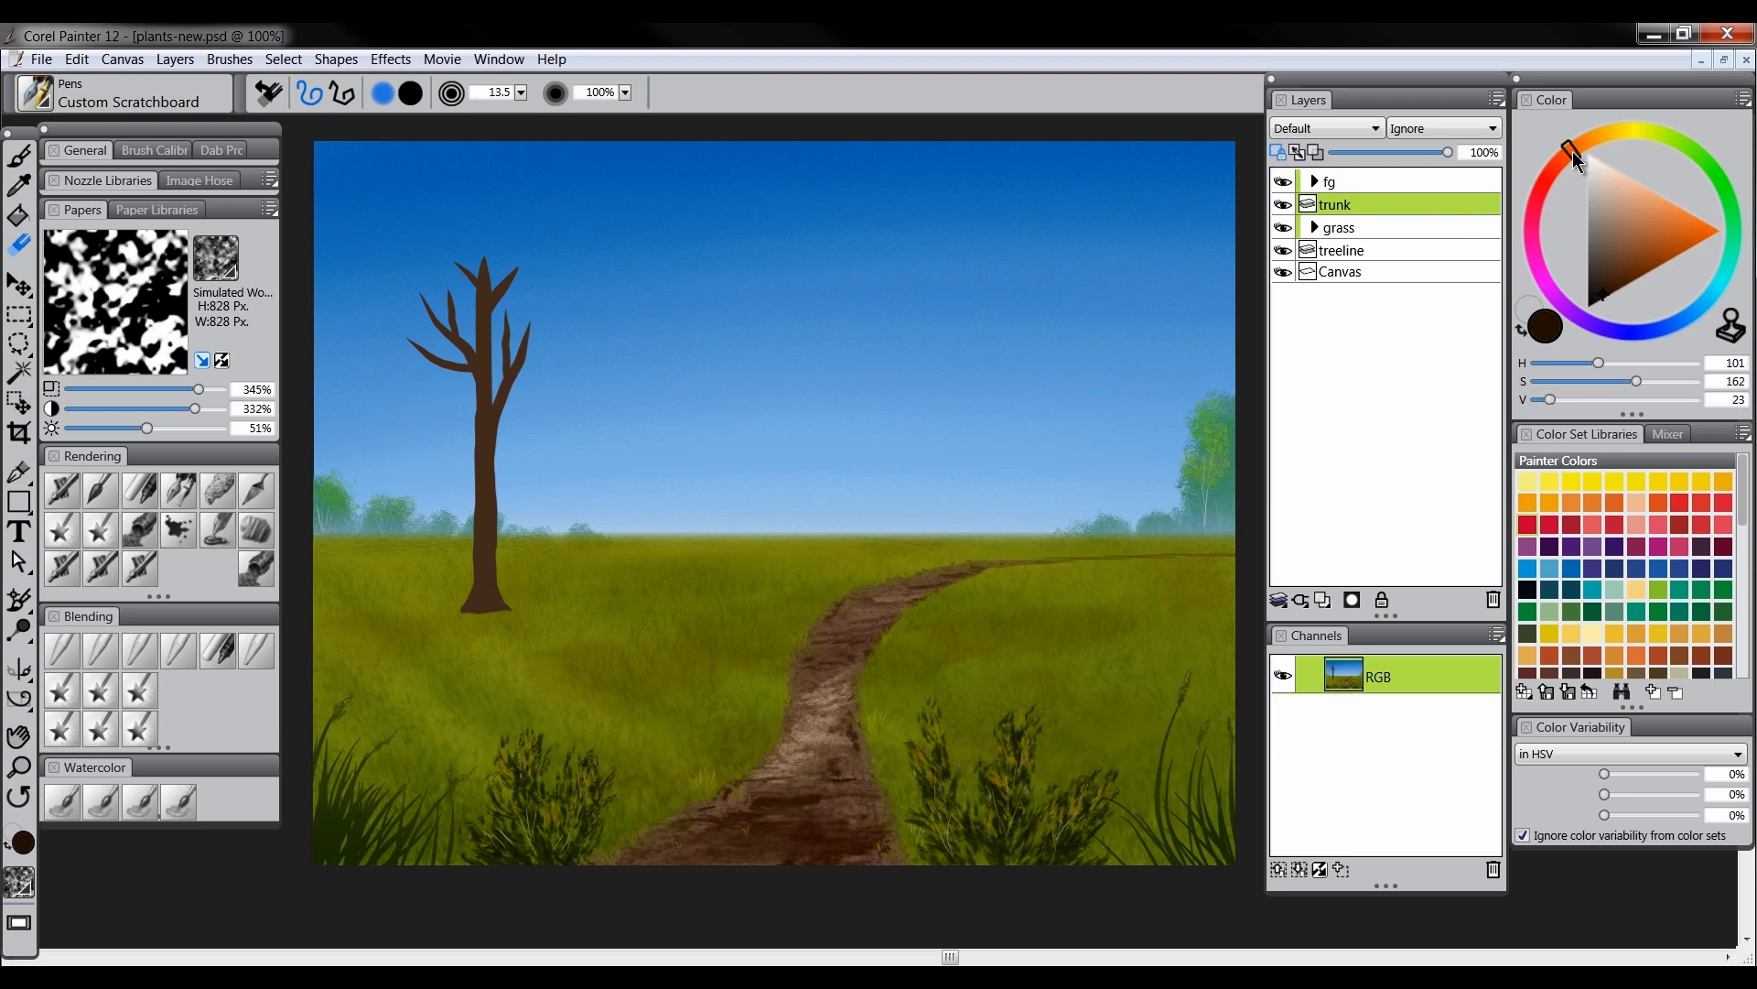
pyautogui.click(62, 491)
pyautogui.moveTo(494, 275); pyautogui.dragTo(489, 273)
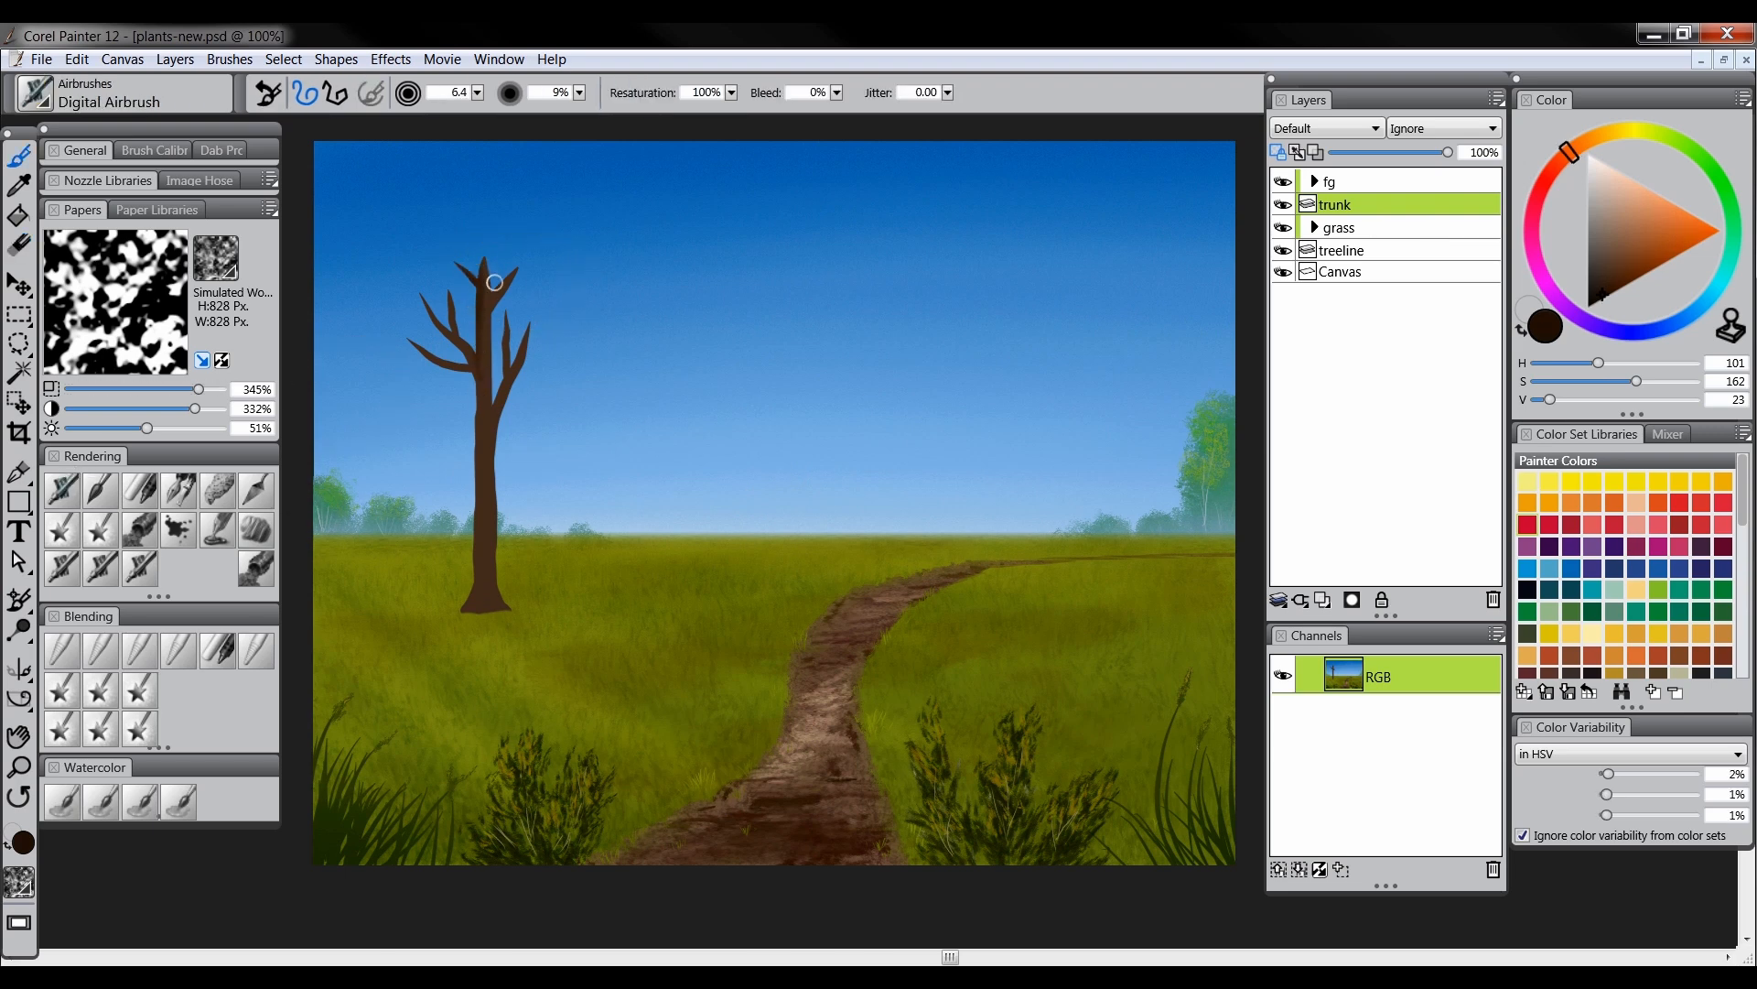
pyautogui.moveTo(419, 288); pyautogui.dragTo(467, 353)
pyautogui.moveTo(479, 426)
pyautogui.mouseDown()
pyautogui.moveTo(460, 613)
pyautogui.moveTo(485, 578)
pyautogui.mouseUp()
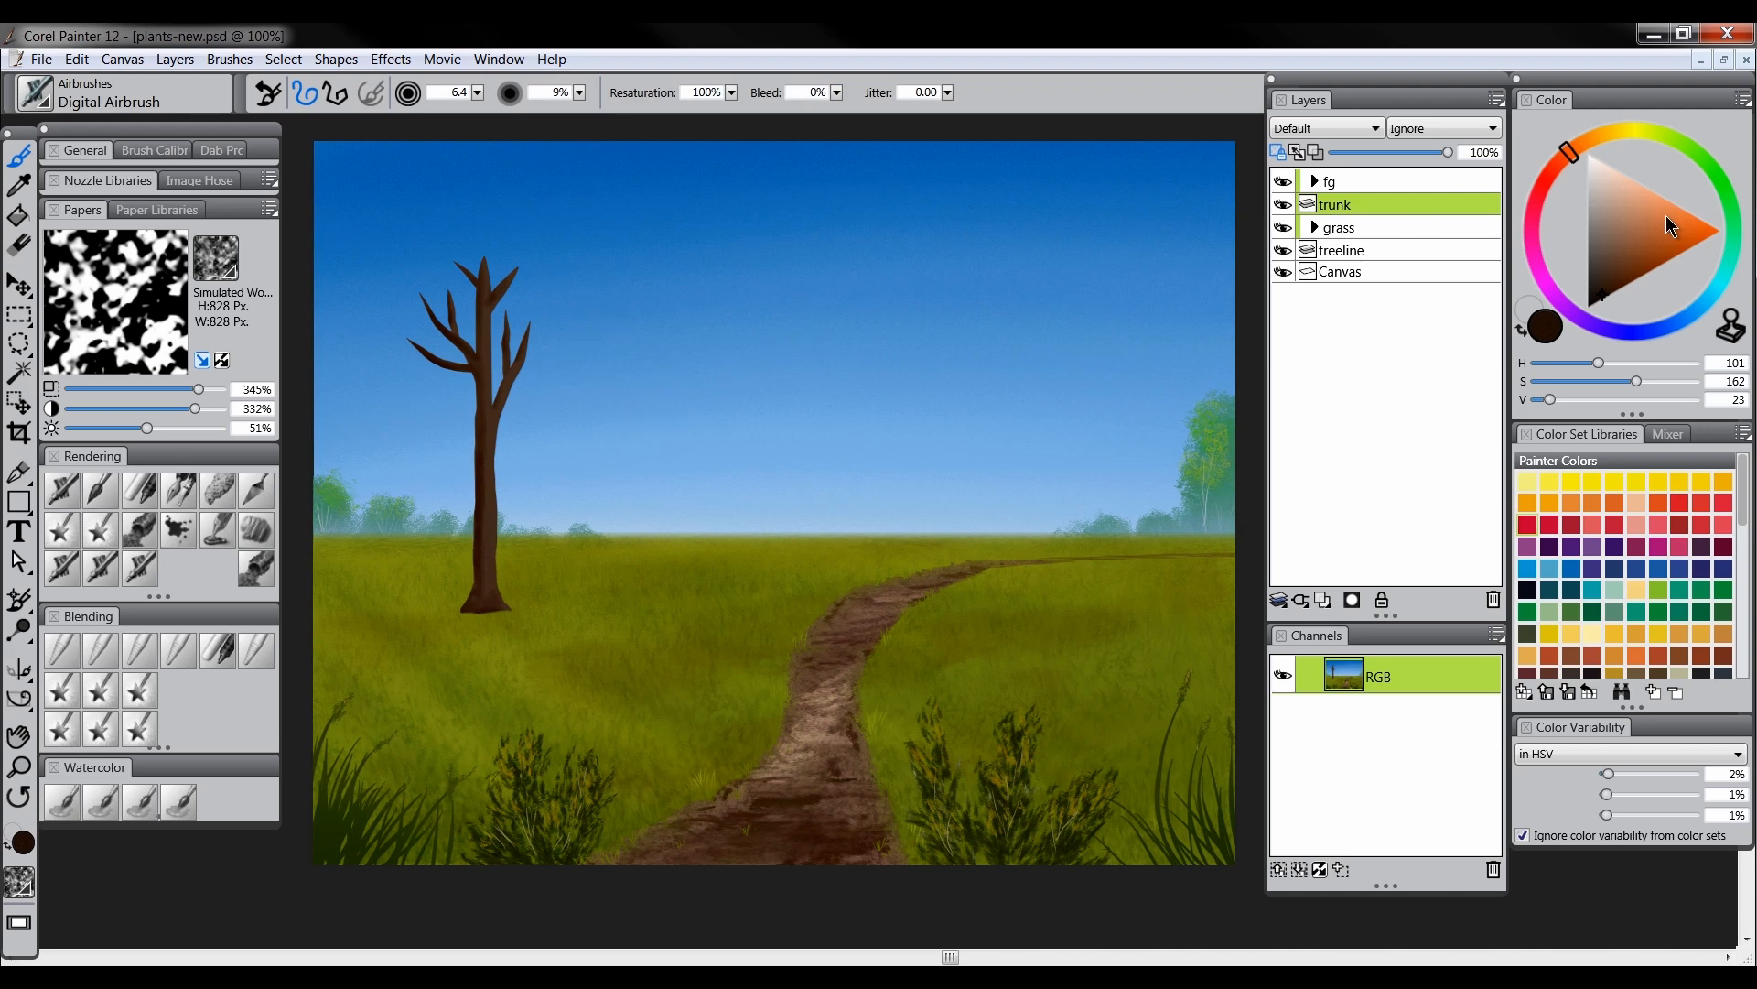
# Airbrush highlights along the trunk and branches in light brown (H 103, S 51, V 138) at brush size 4.1
pyautogui.click(1632, 202)
pyautogui.click(1578, 149)
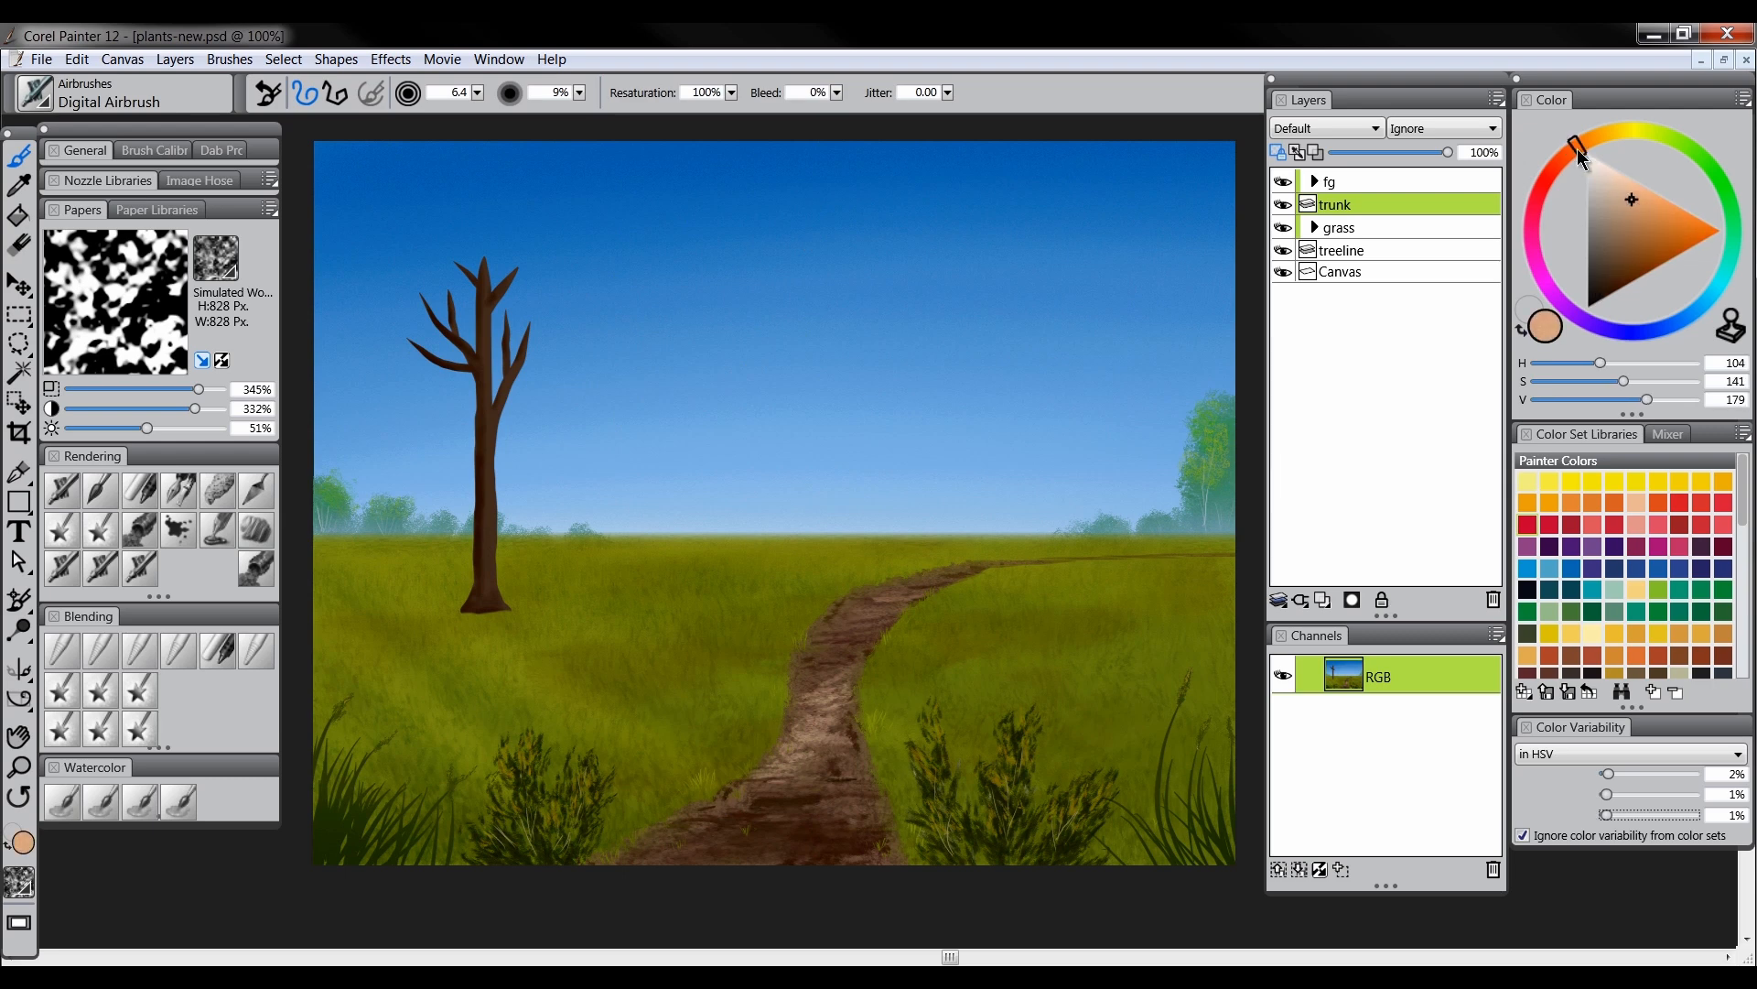
pyautogui.click(1613, 225)
pyautogui.press('[')
pyautogui.press('[')
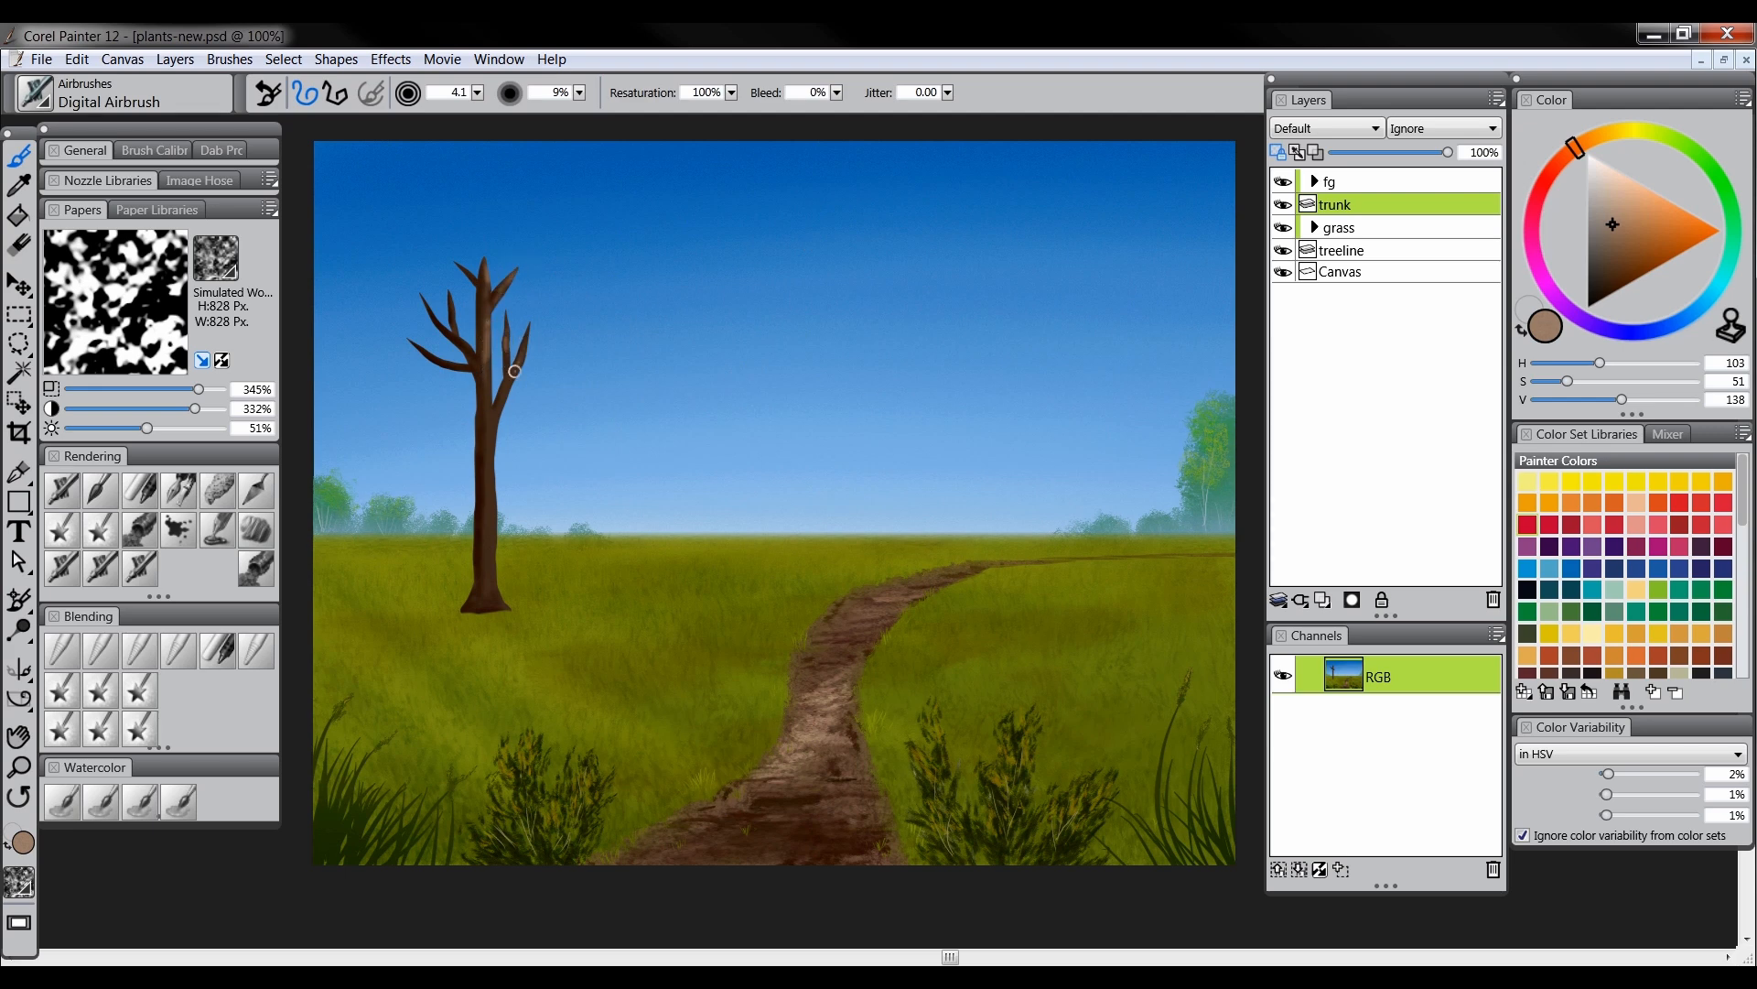
pyautogui.moveTo(483, 369); pyautogui.dragTo(494, 414)
# Add dark bark texture to the trunk and branches with the Custom Sponge at size 52 in dark brown (H 103, S 99, V 27)
pyautogui.click(18, 766)
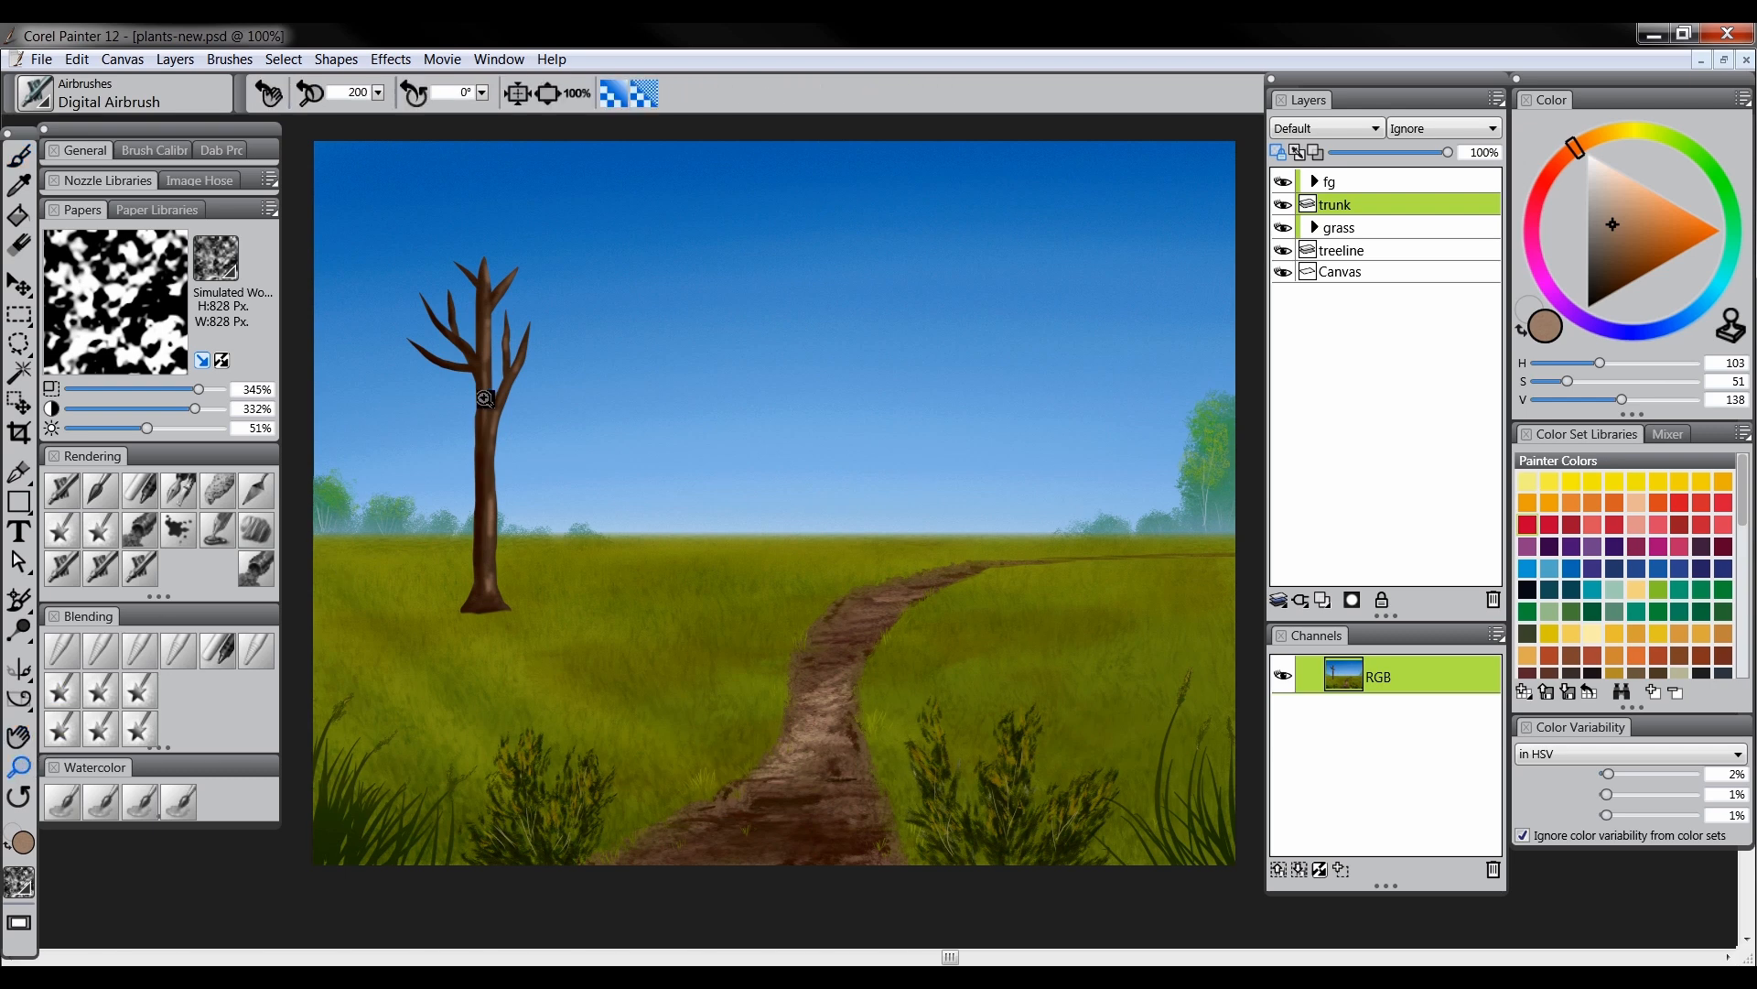
pyautogui.click(491, 404)
pyautogui.moveTo(548, 412)
pyautogui.mouseDown()
pyautogui.moveTo(690, 470)
pyautogui.moveTo(745, 455)
pyautogui.mouseUp()
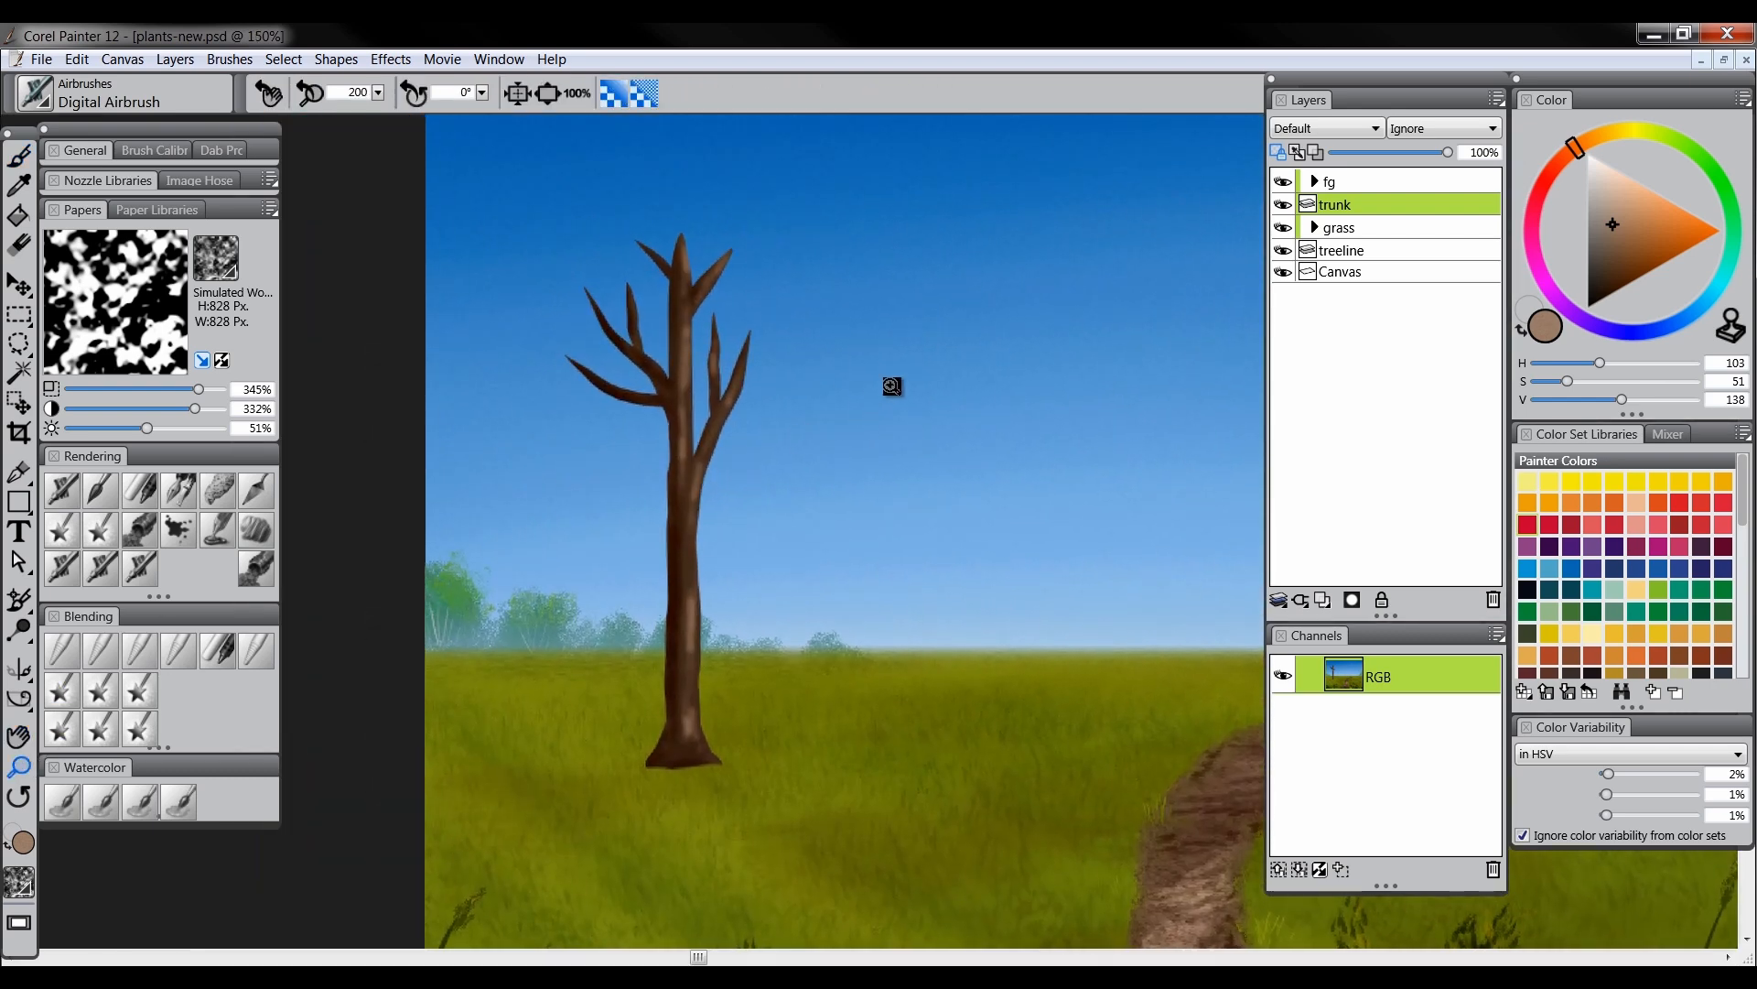
pyautogui.click(219, 490)
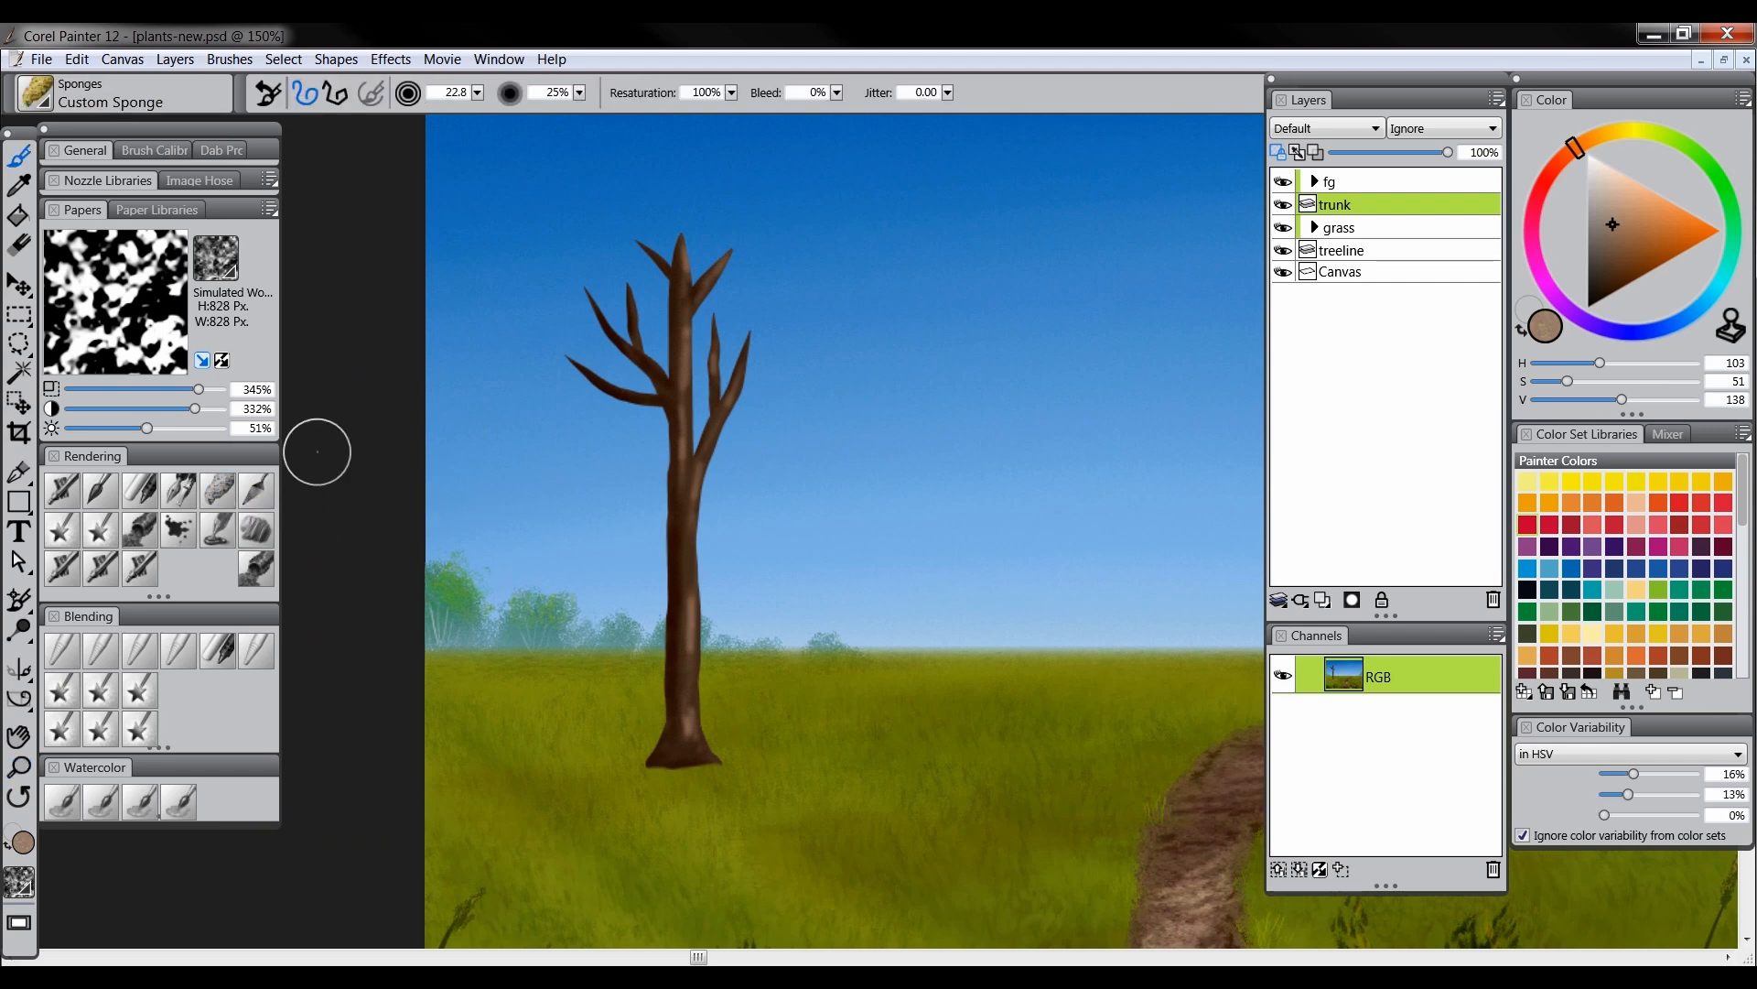
pyautogui.click(1596, 295)
pyautogui.moveTo(683, 247); pyautogui.dragTo(730, 300)
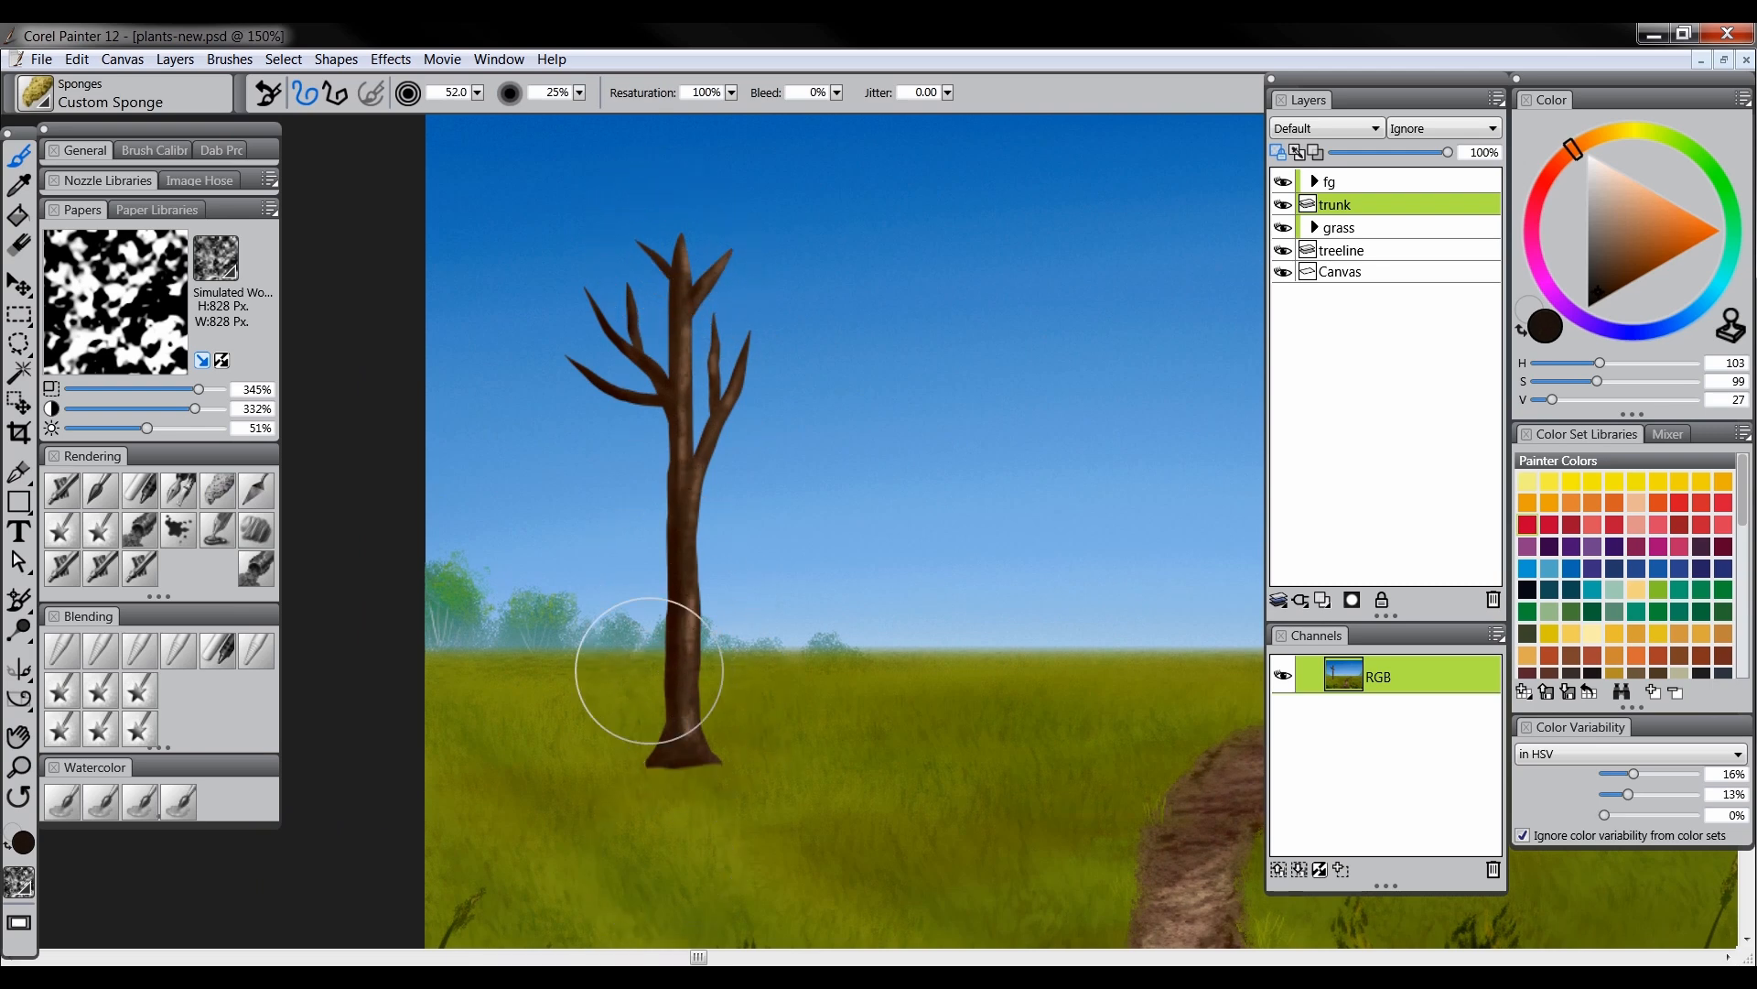
# Blend the bark texture along the trunk and branches with the Coarse Oily Blender, using paper scale 136% and contrast 75%
pyautogui.click(102, 652)
pyautogui.moveTo(738, 316); pyautogui.dragTo(740, 319)
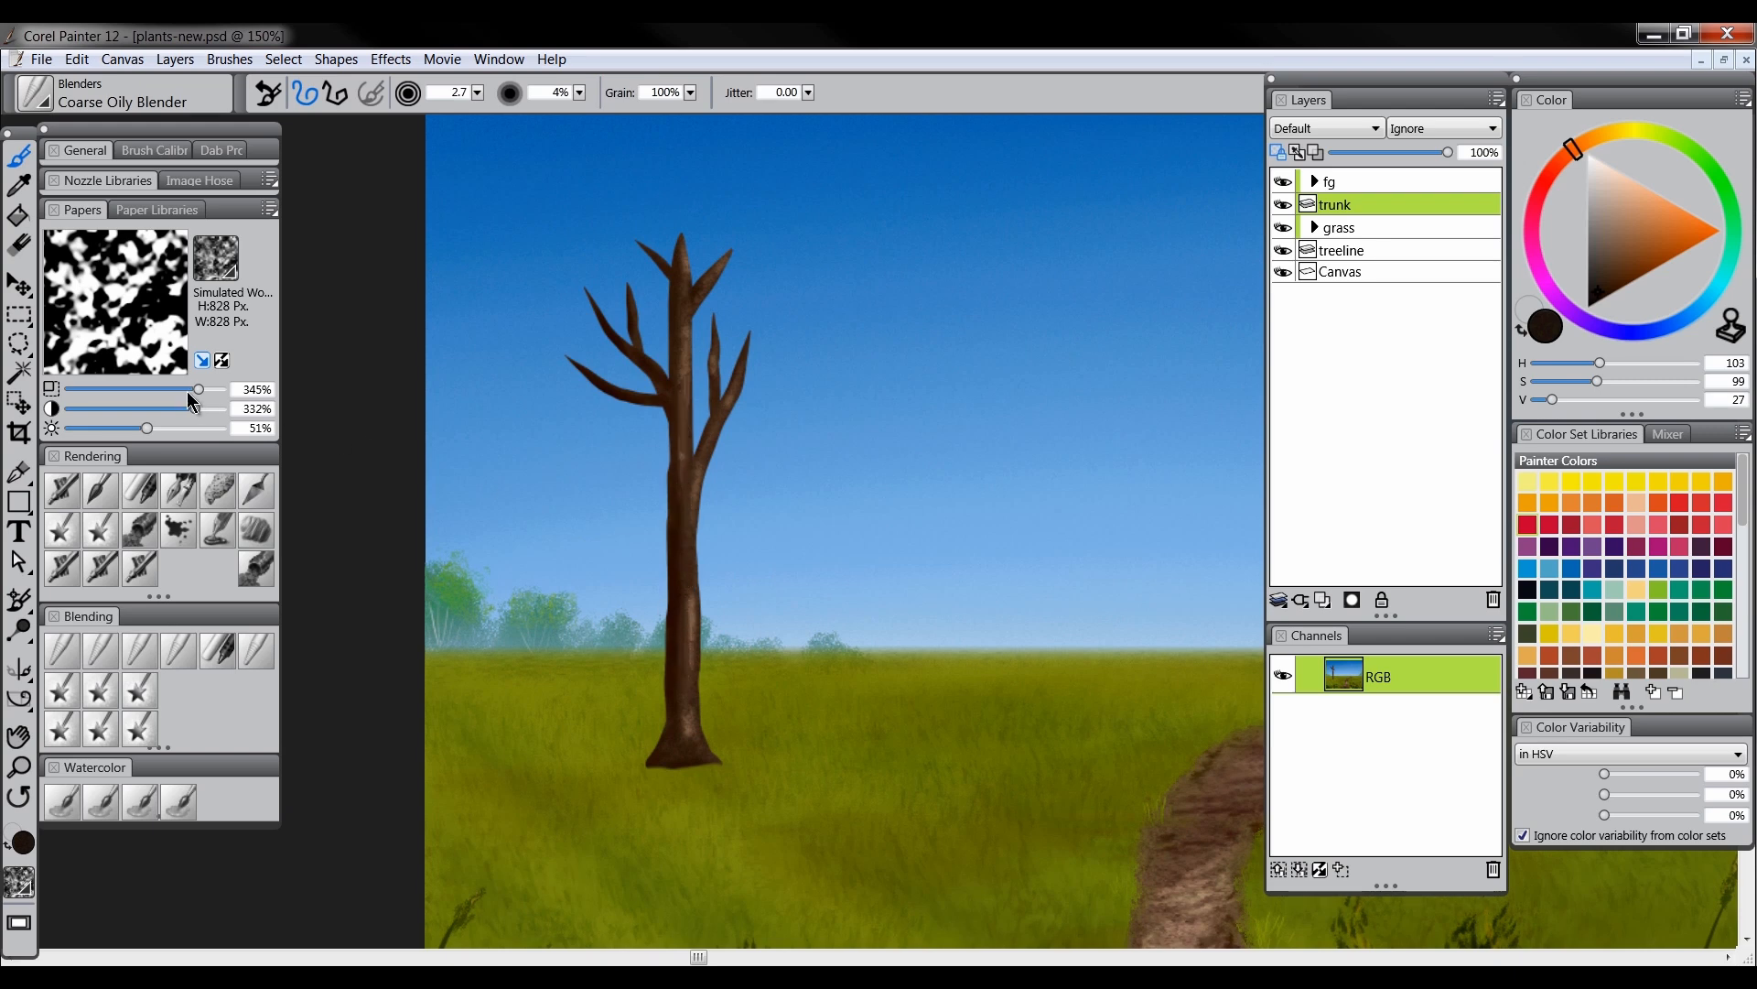
pyautogui.click(151, 408)
pyautogui.click(147, 390)
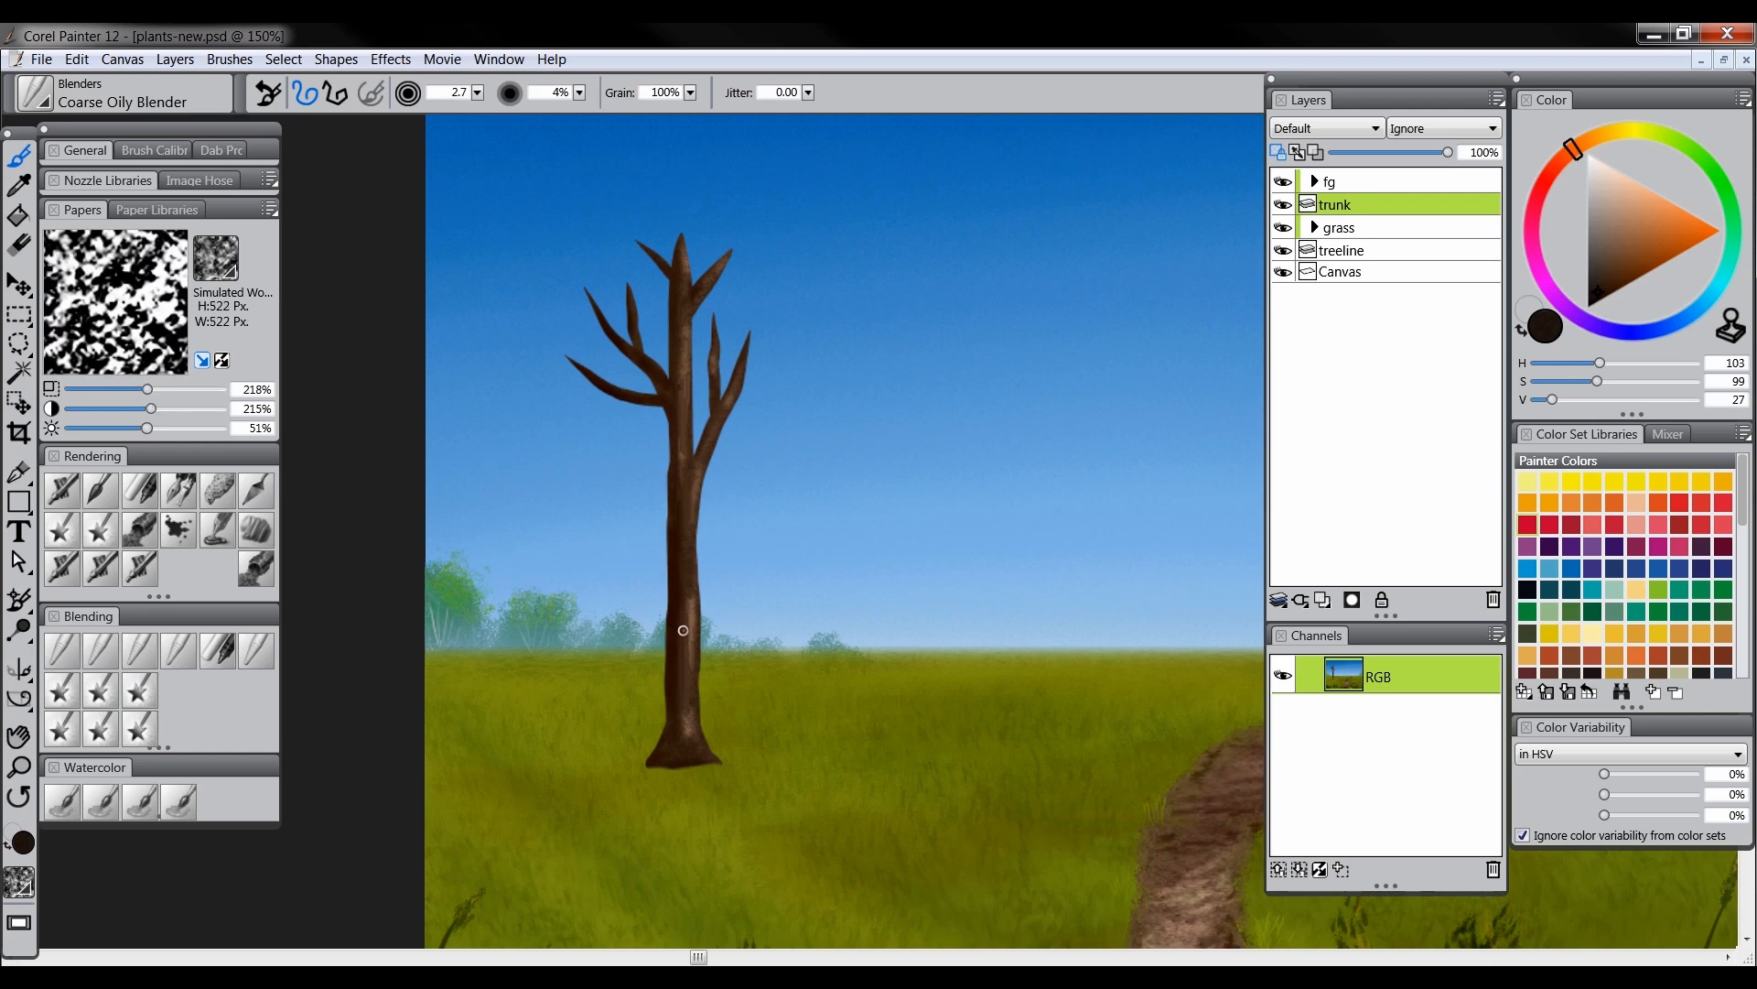
pyautogui.click(115, 390)
pyautogui.click(98, 410)
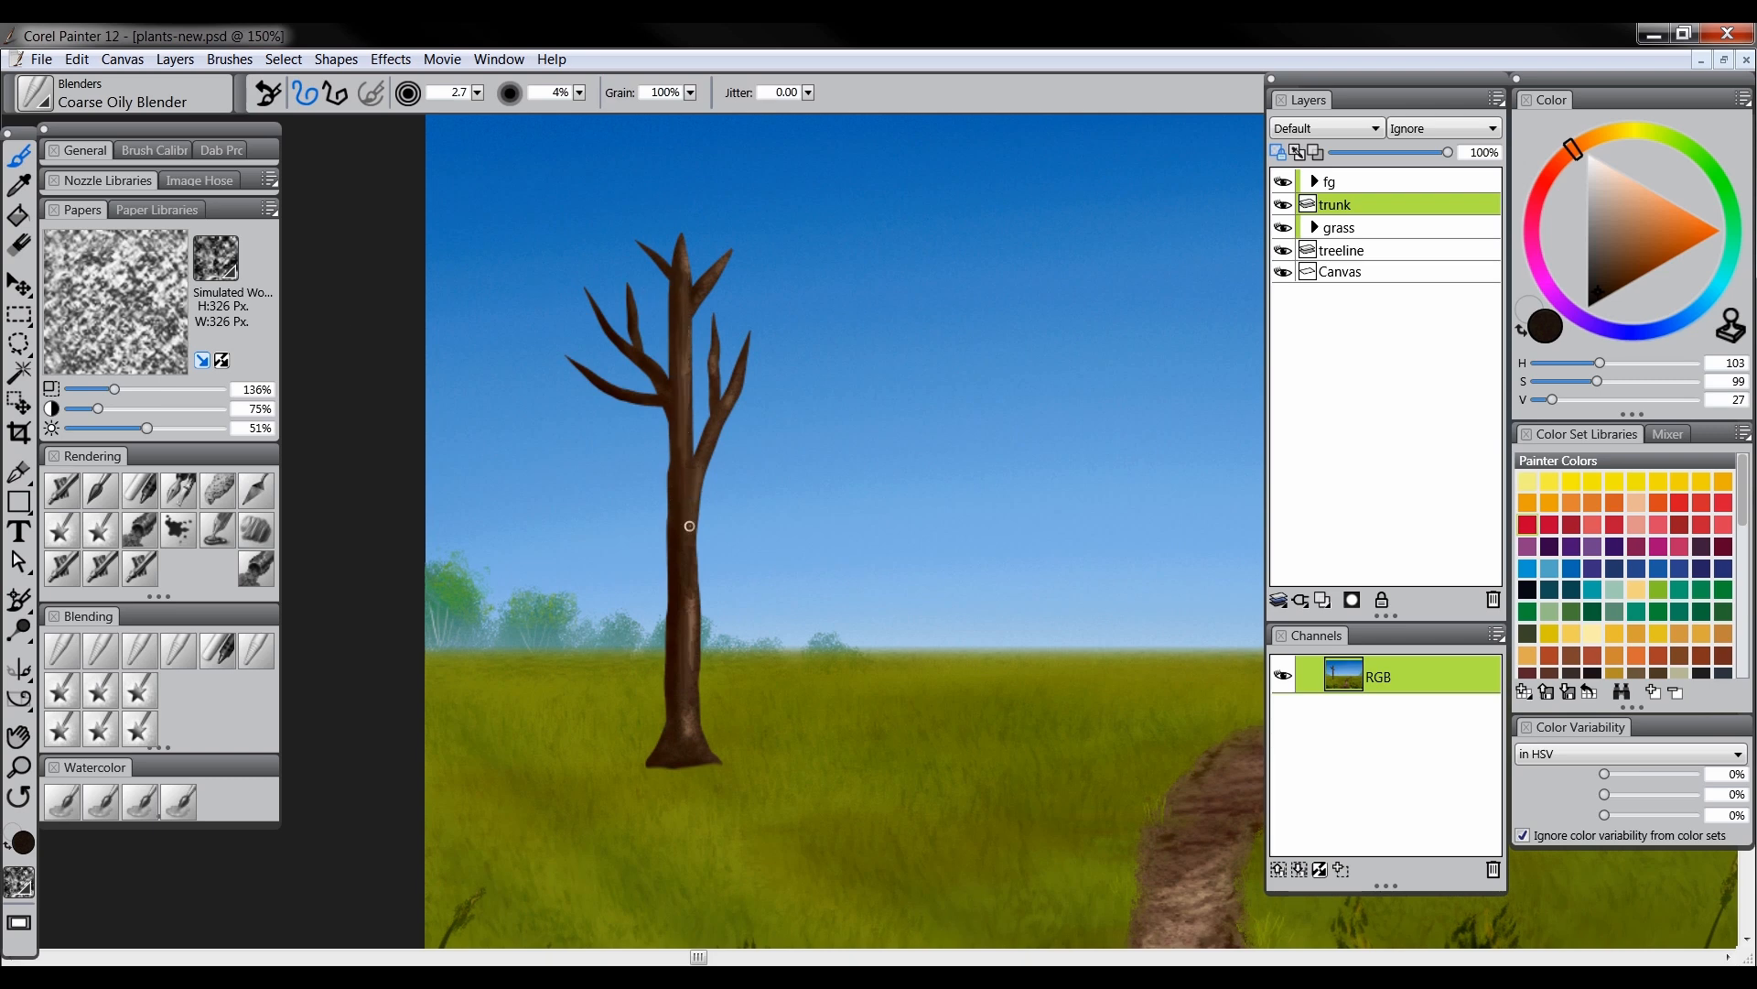
pyautogui.moveTo(688, 643); pyautogui.dragTo(685, 585)
# Create a layer named leaves-fg above the trunk layer and leave its transparency unprotected
pyautogui.click(19, 766)
pyautogui.keyDown('alt'); pyautogui.click(792, 591); pyautogui.keyUp('alt')
pyautogui.keyDown('alt'); pyautogui.click(790, 593); pyautogui.keyUp('alt')
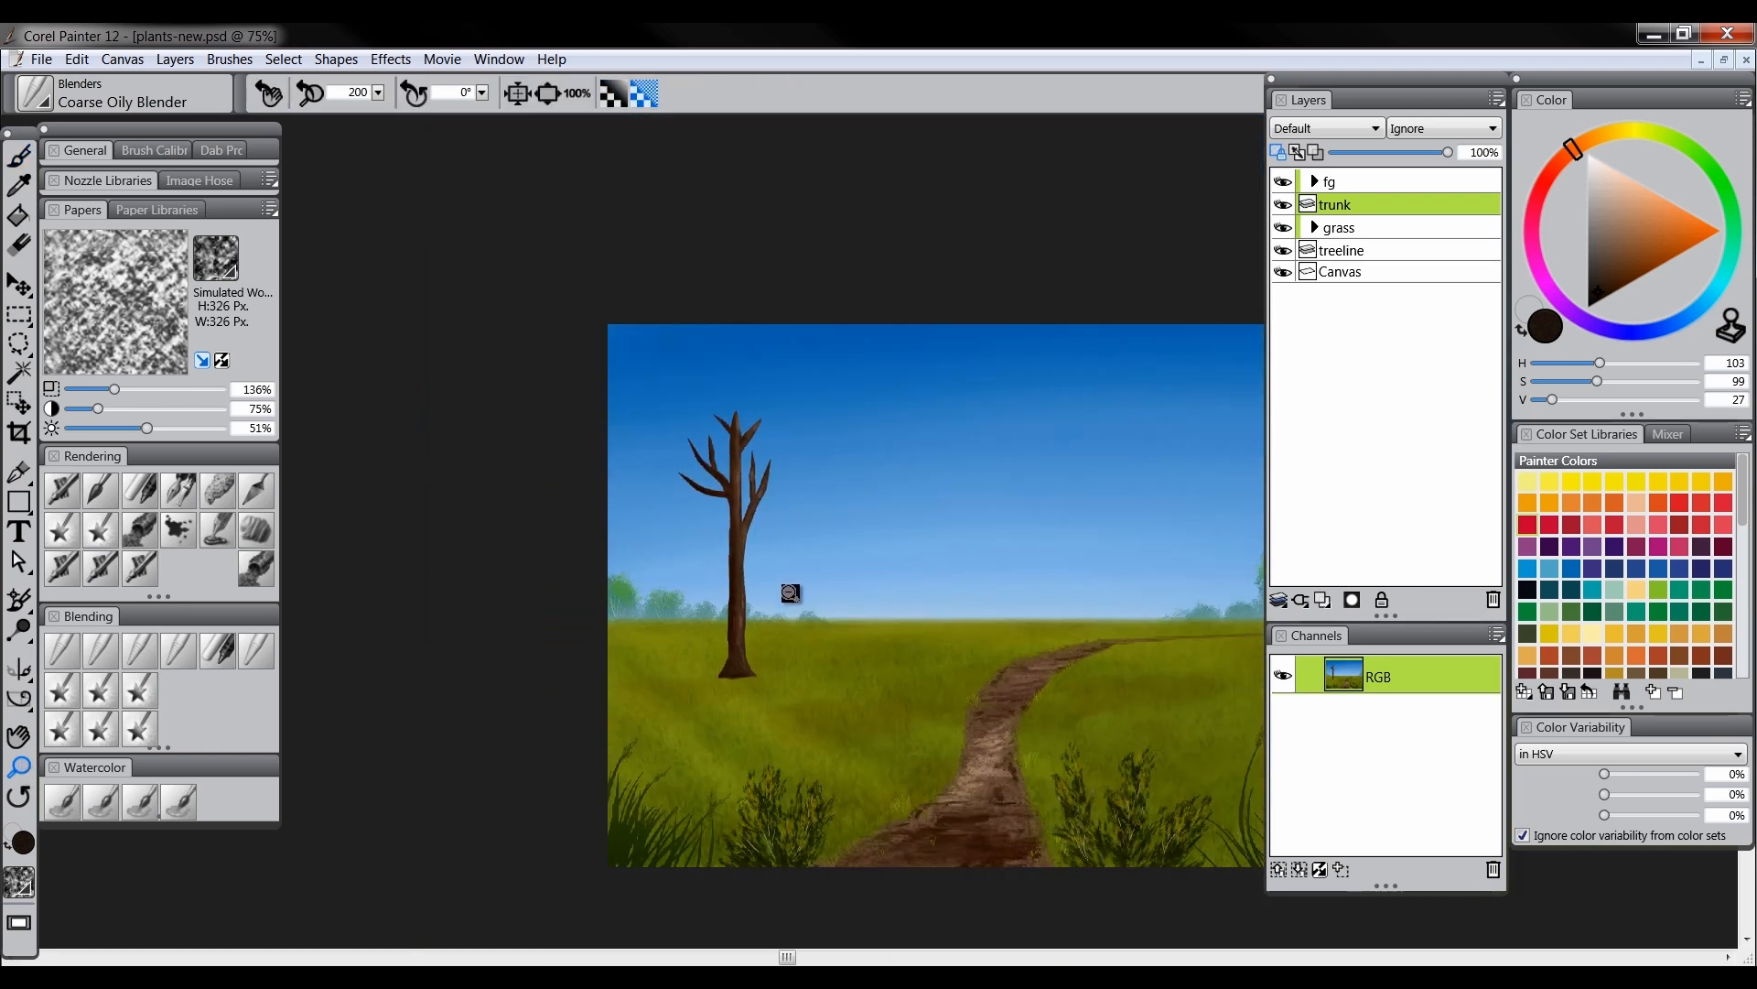
pyautogui.moveTo(819, 595); pyautogui.dragTo(740, 617)
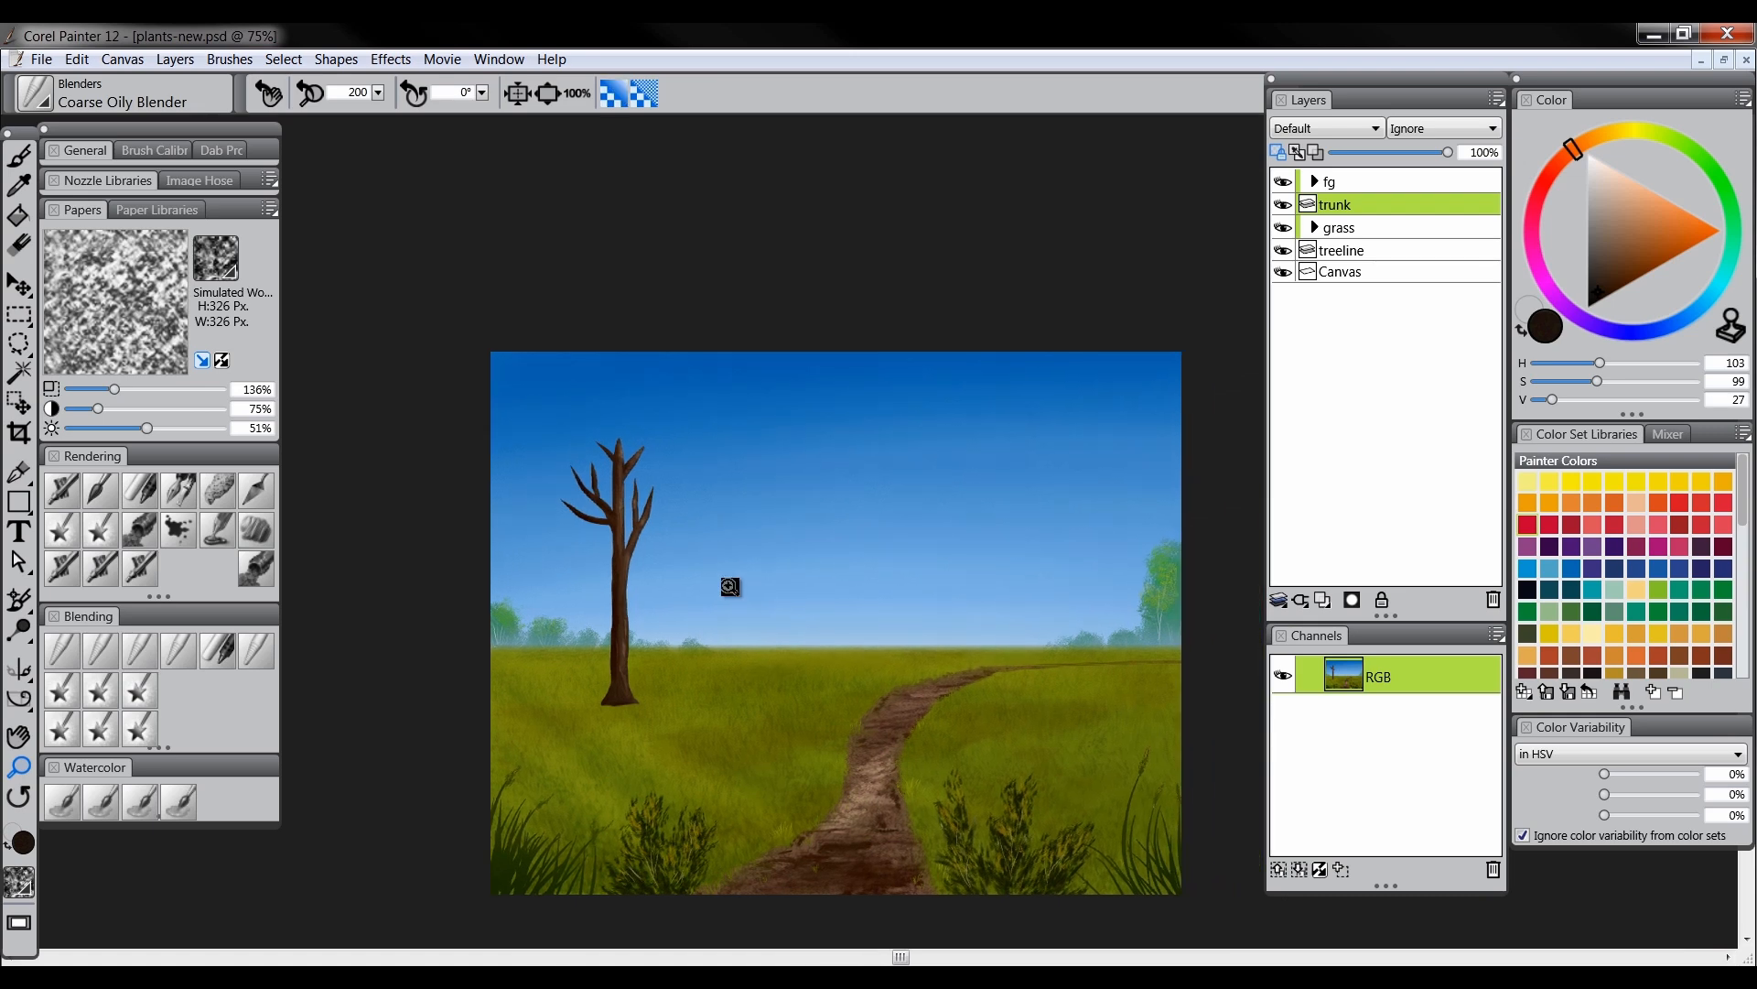
pyautogui.click(632, 522)
pyautogui.moveTo(745, 552); pyautogui.dragTo(690, 556)
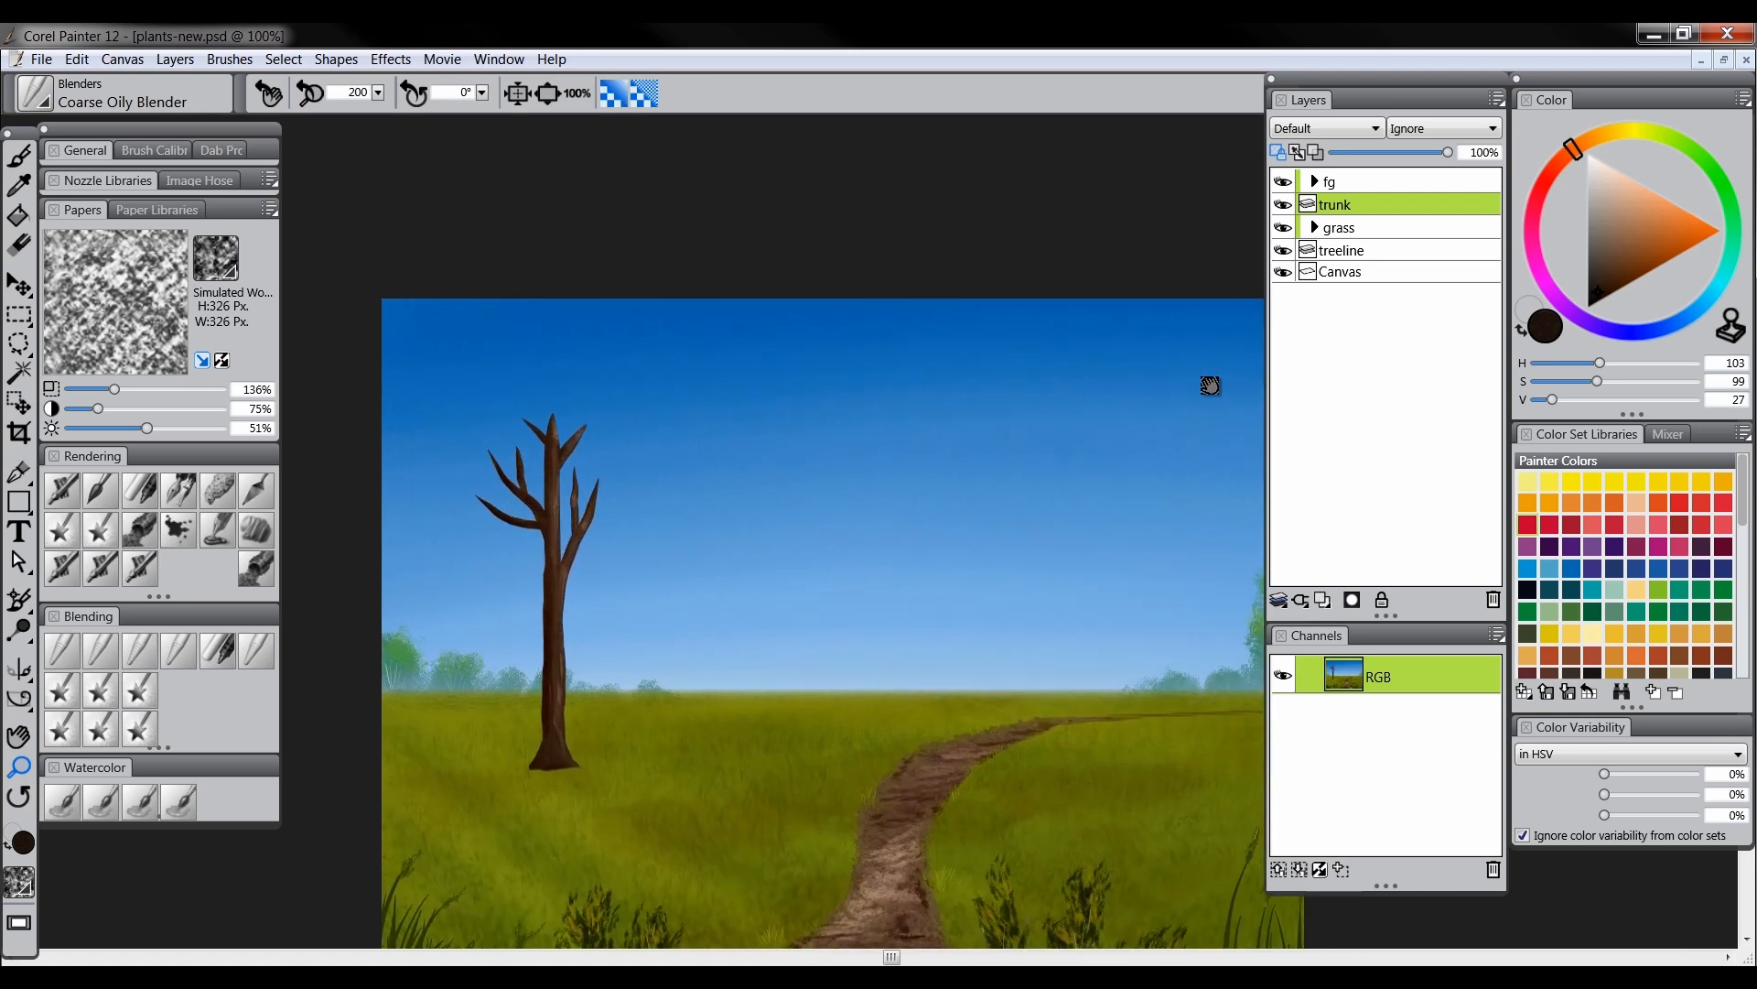
pyautogui.click(1324, 601)
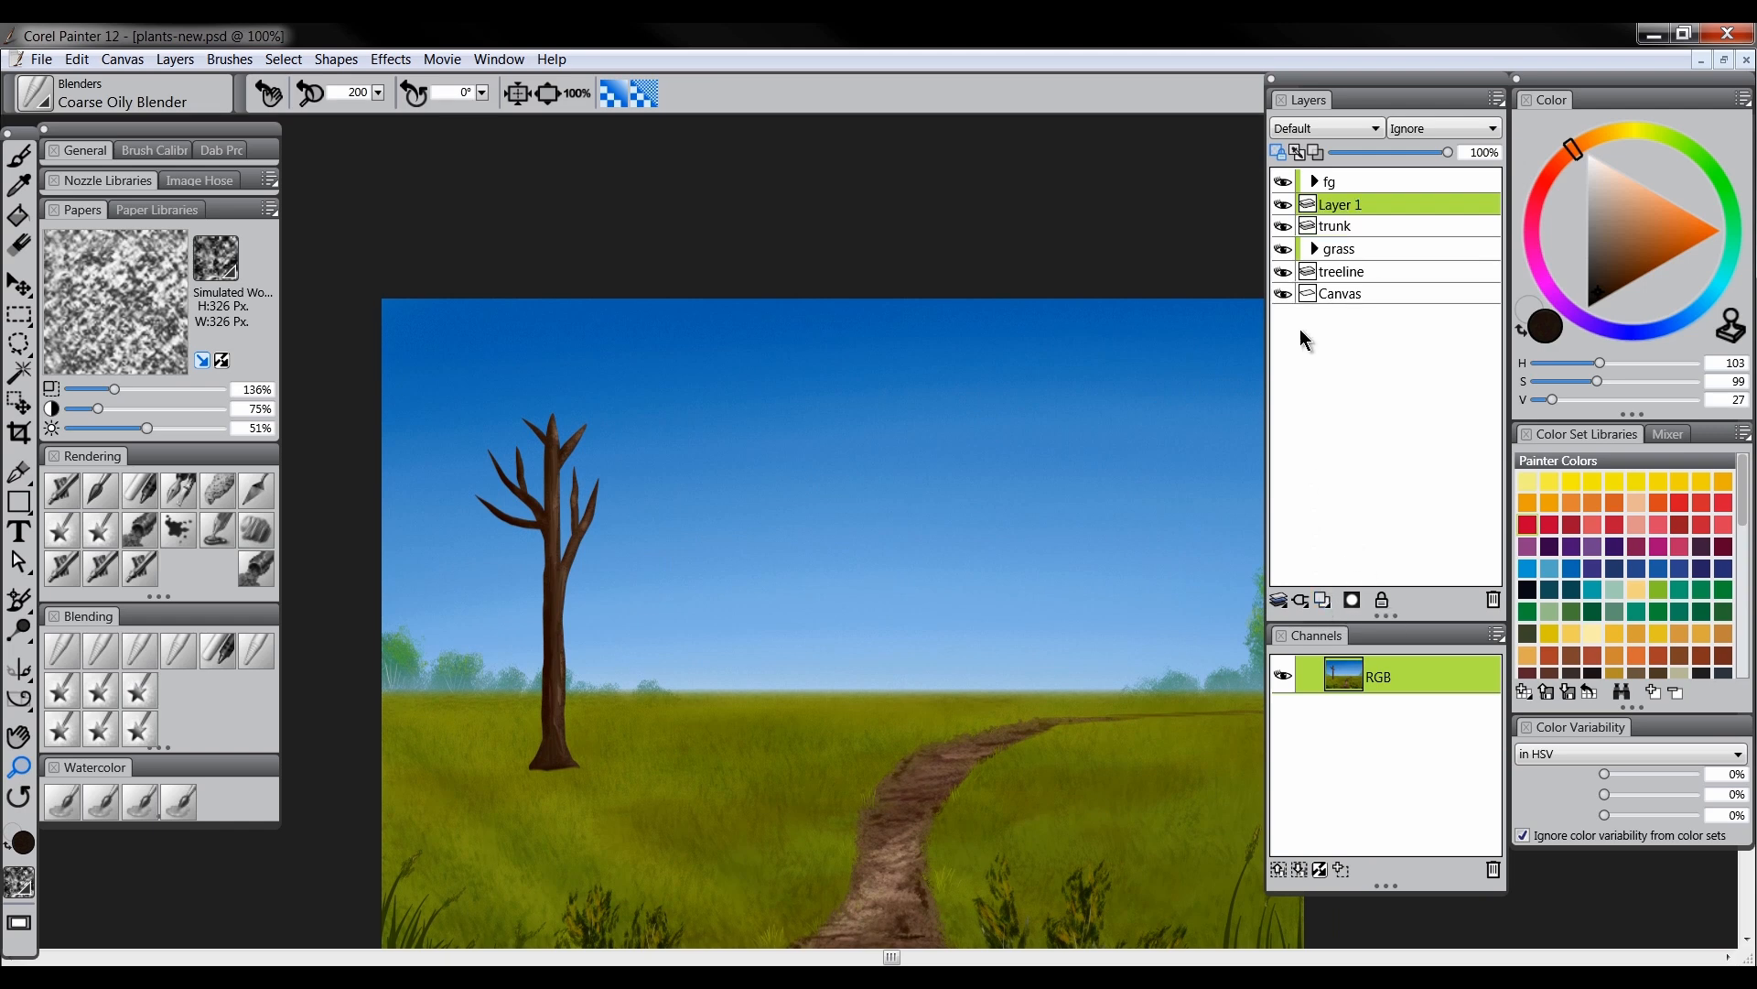
pyautogui.doubleClick(1356, 209)
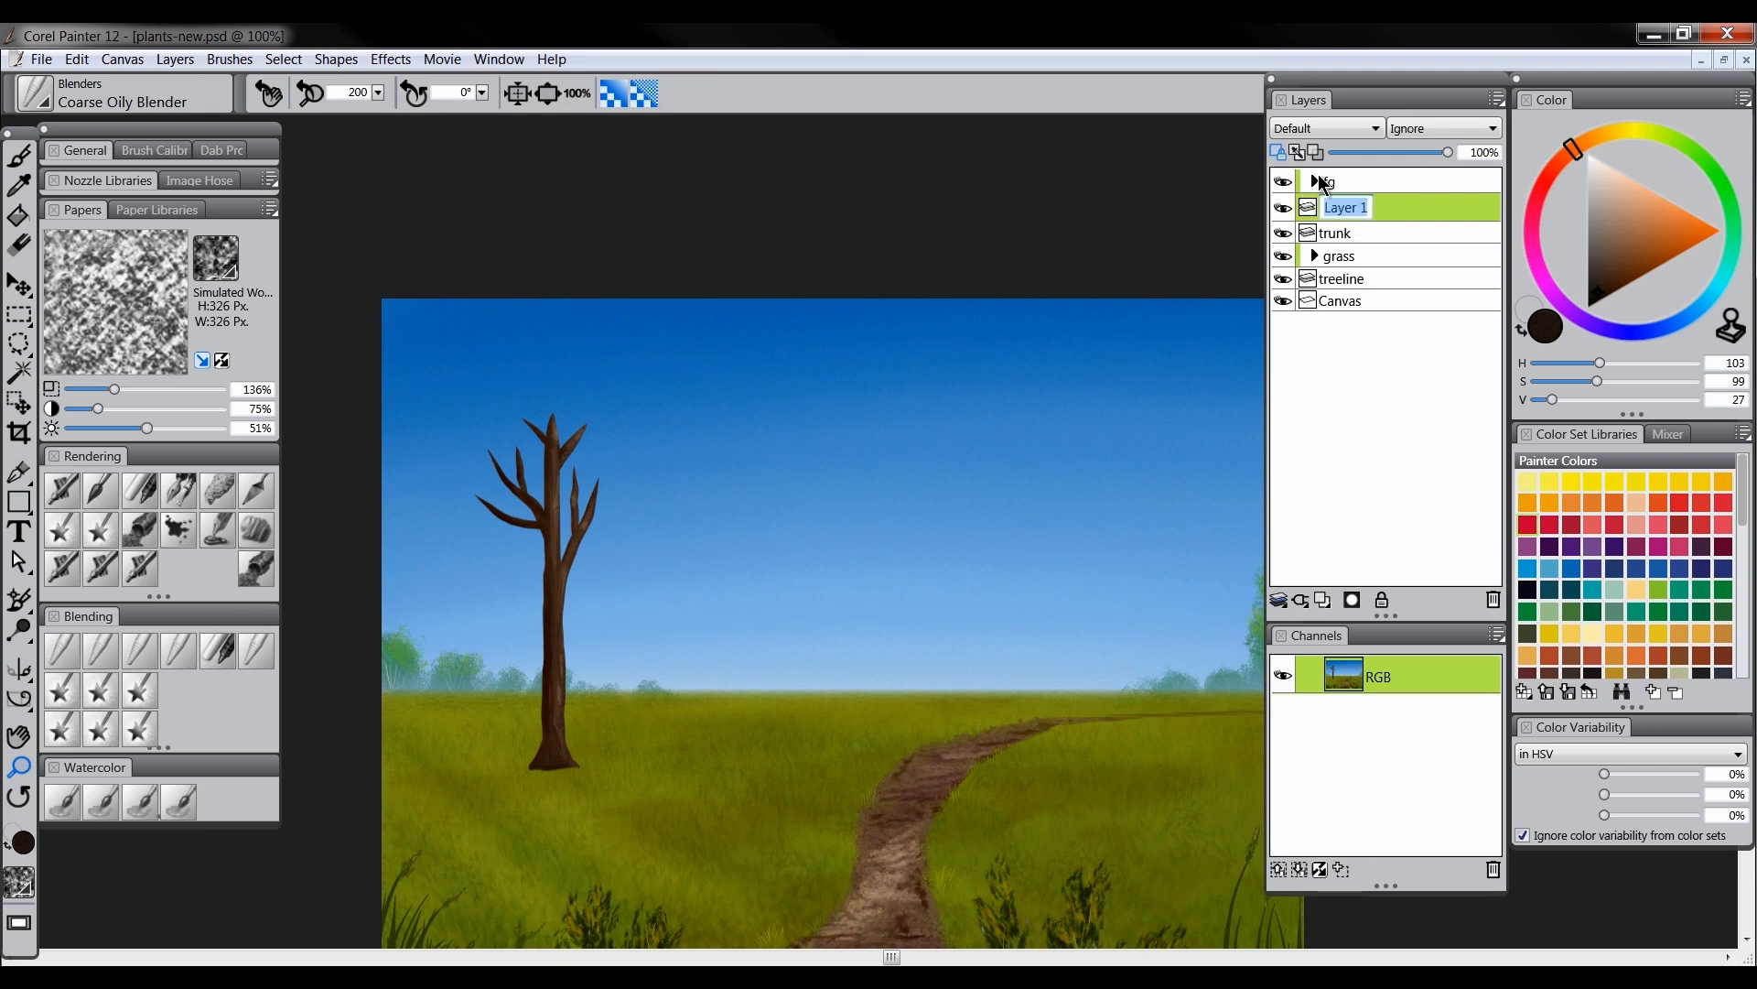
pyautogui.write('leaves-fg')
pyautogui.press('Return')
pyautogui.click(1279, 153)
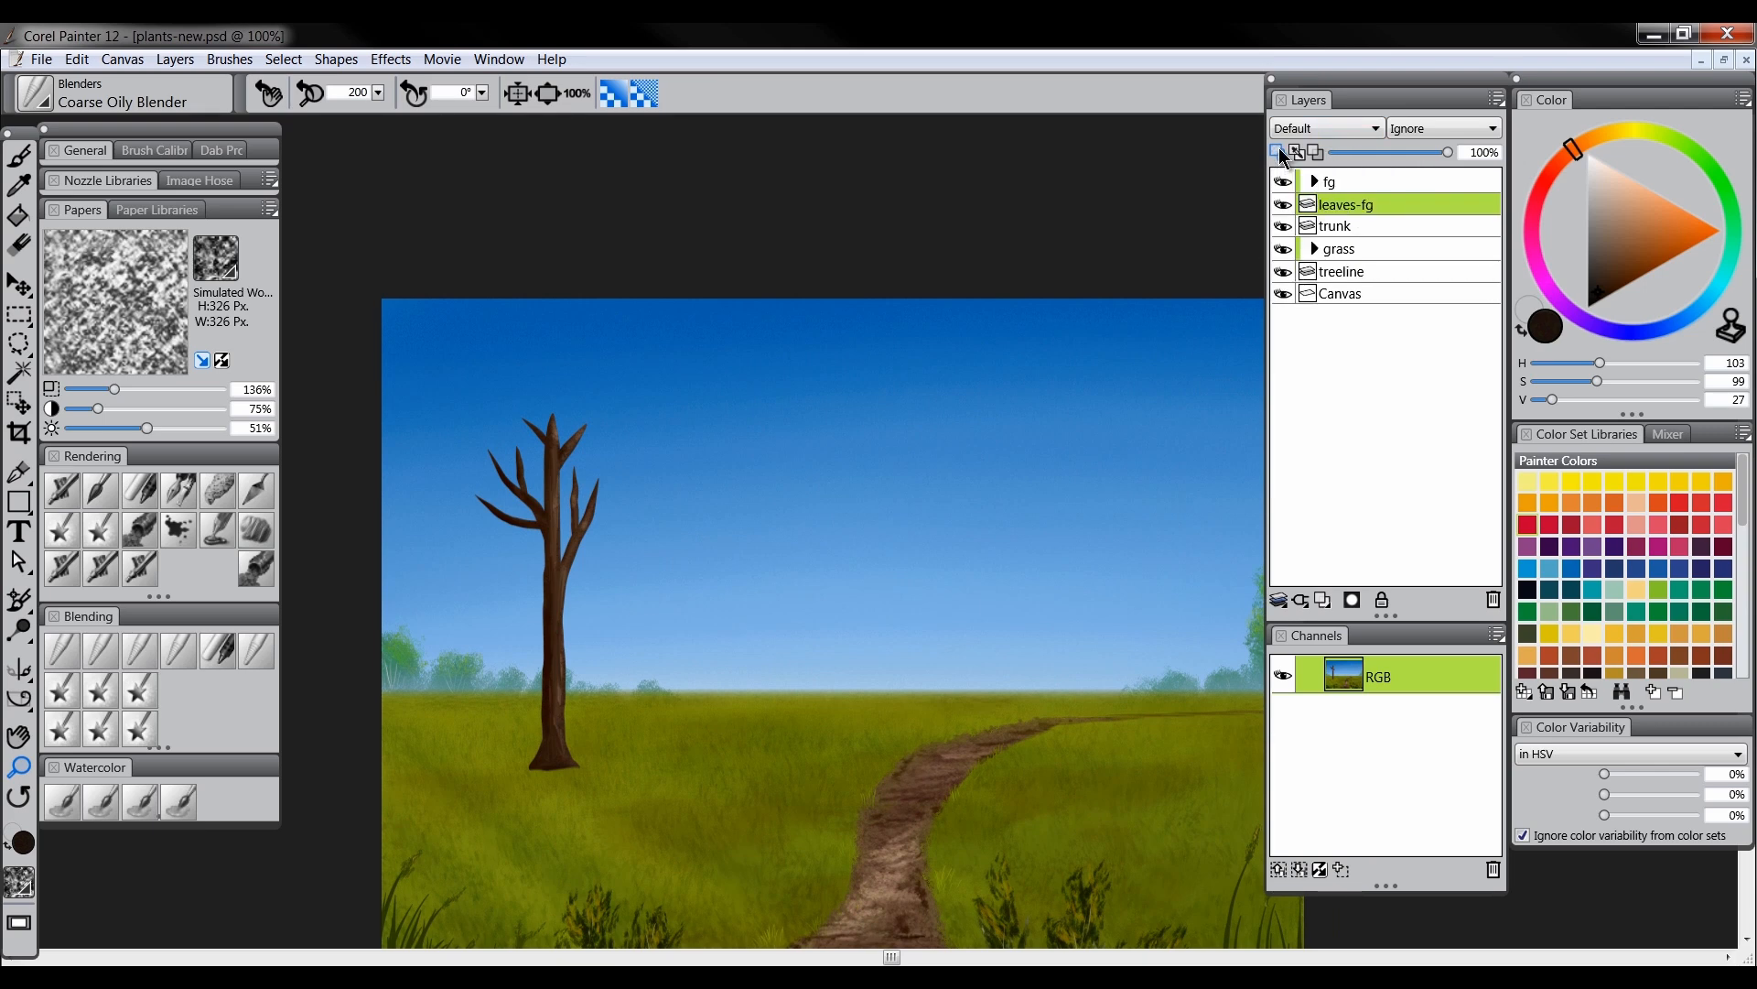
# Set up Square Chalk in dark olive green (H 133, S 194, V 31) with the paper's scale and contrast at 400%
pyautogui.click(142, 498)
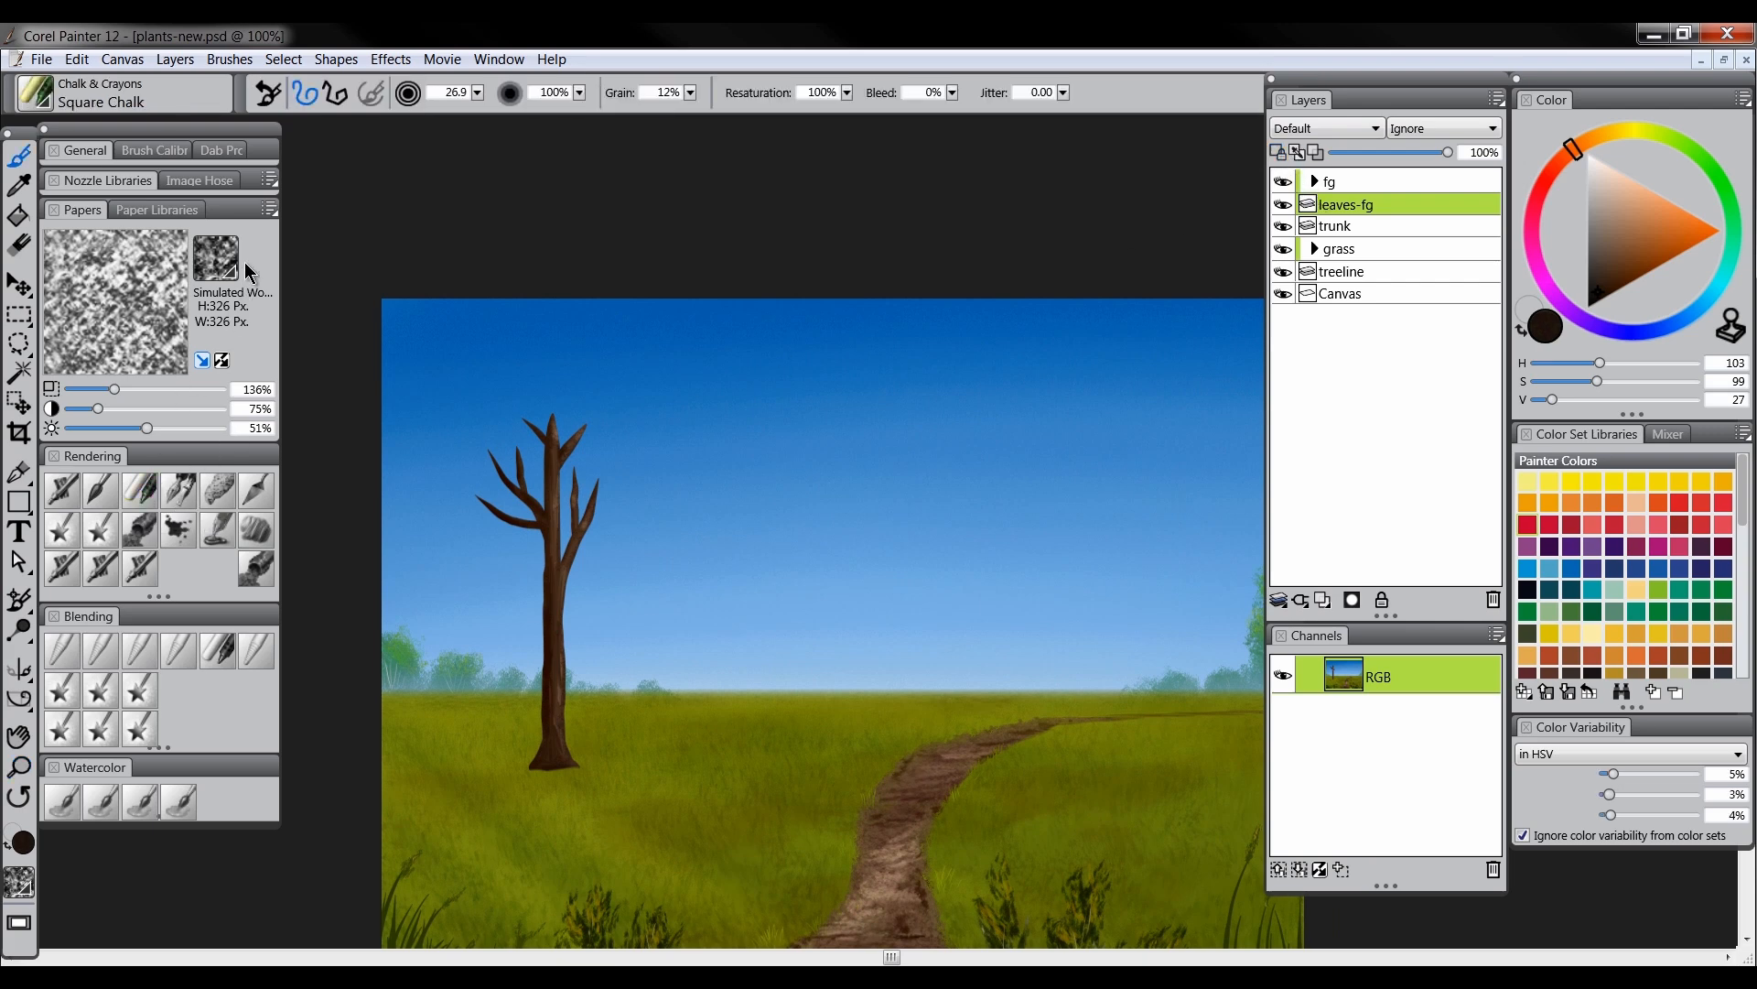
pyautogui.moveTo(115, 389); pyautogui.dragTo(220, 393)
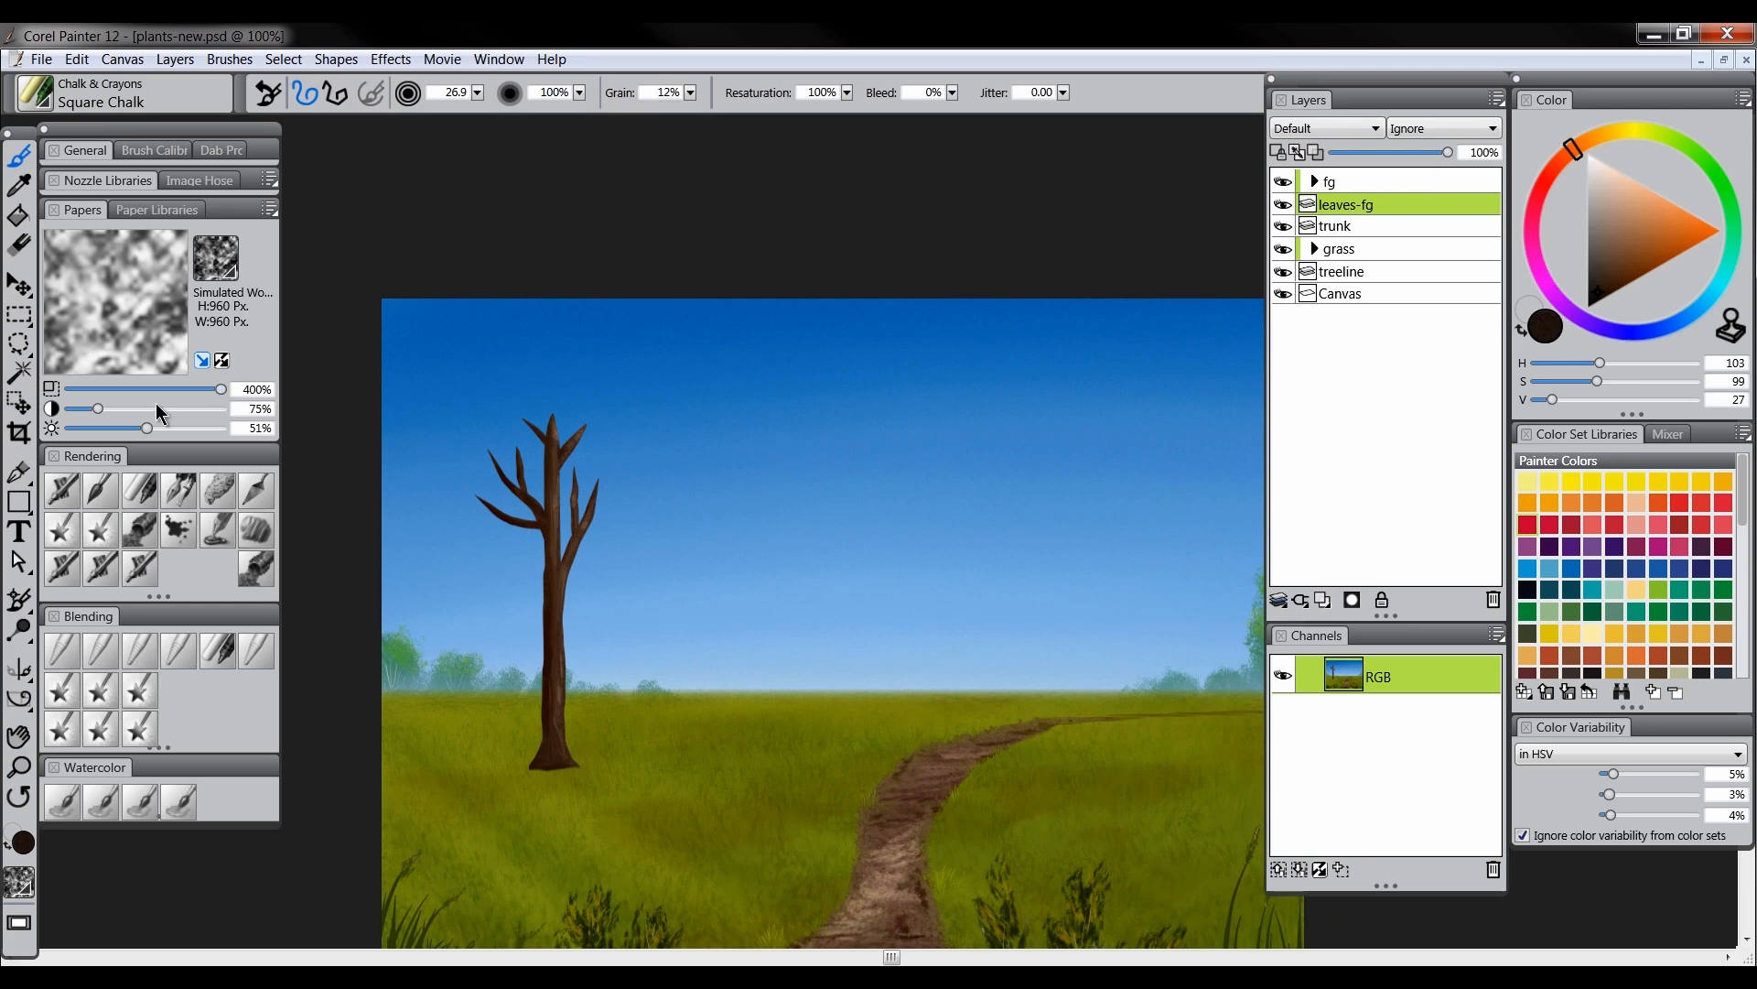
pyautogui.moveTo(98, 408); pyautogui.dragTo(260, 414)
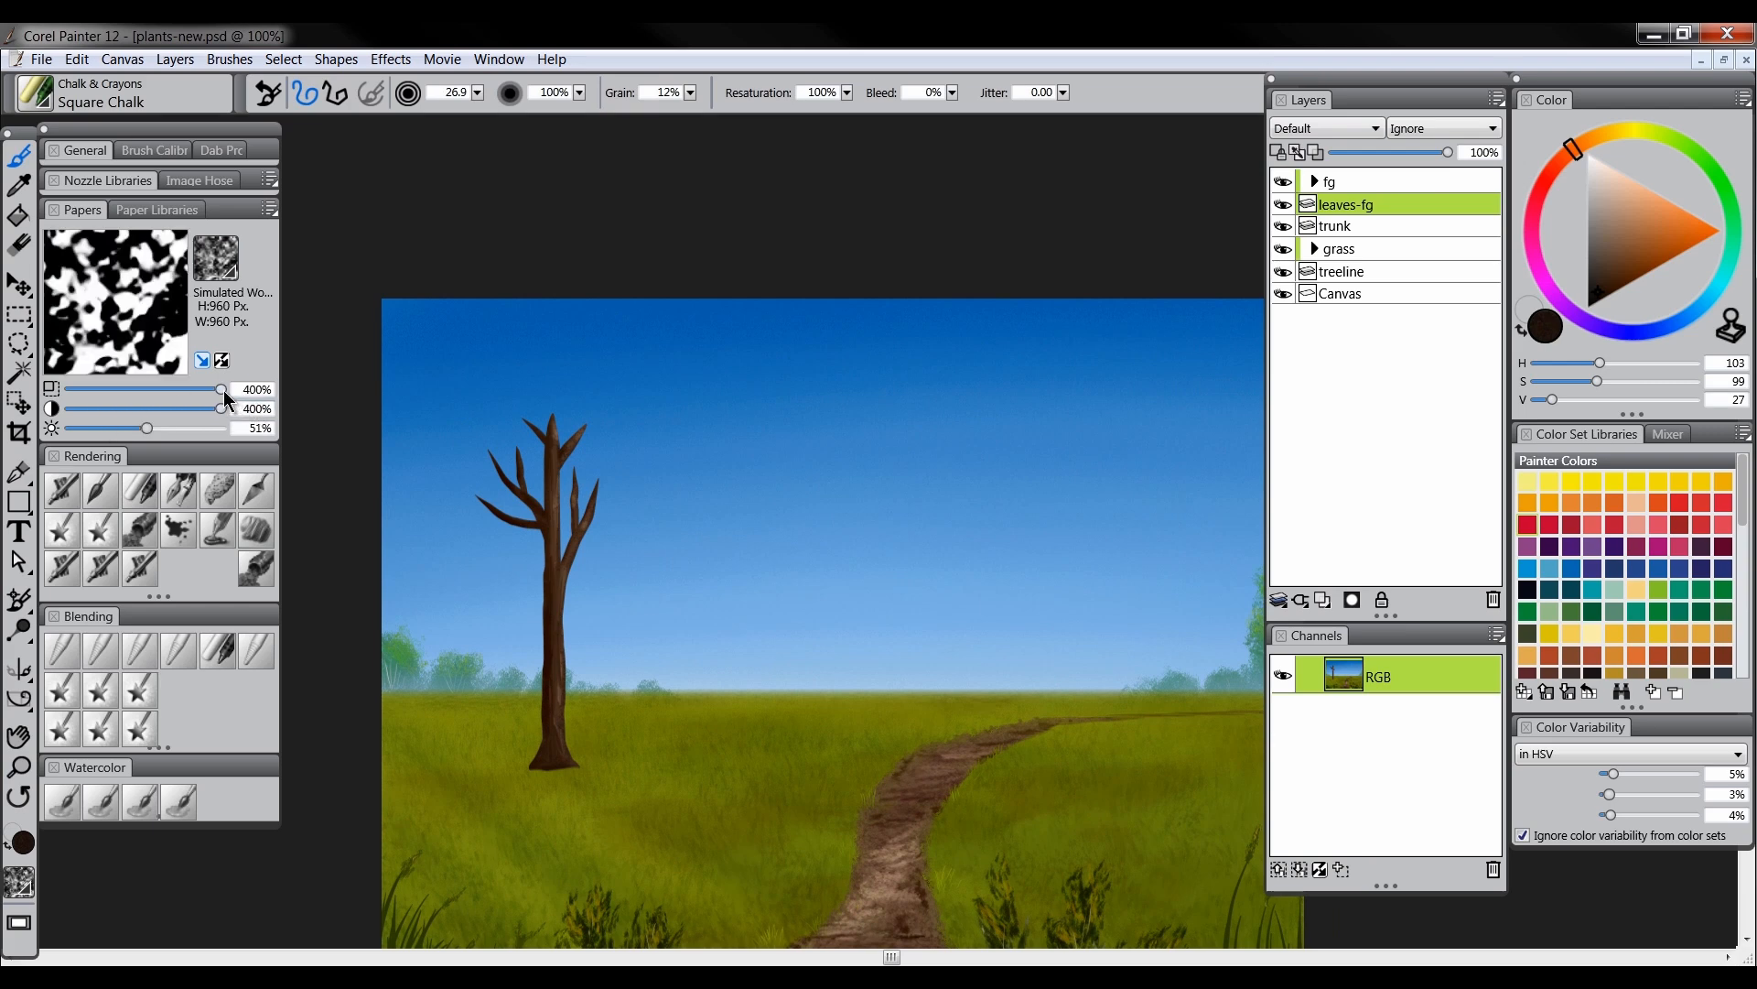
pyautogui.moveTo(1572, 148)
pyautogui.mouseDown()
pyautogui.moveTo(1691, 160)
pyautogui.moveTo(1647, 136)
pyautogui.mouseUp()
pyautogui.moveTo(1633, 253)
pyautogui.mouseDown()
pyautogui.moveTo(1621, 289)
pyautogui.moveTo(1562, 277)
pyautogui.mouseUp()
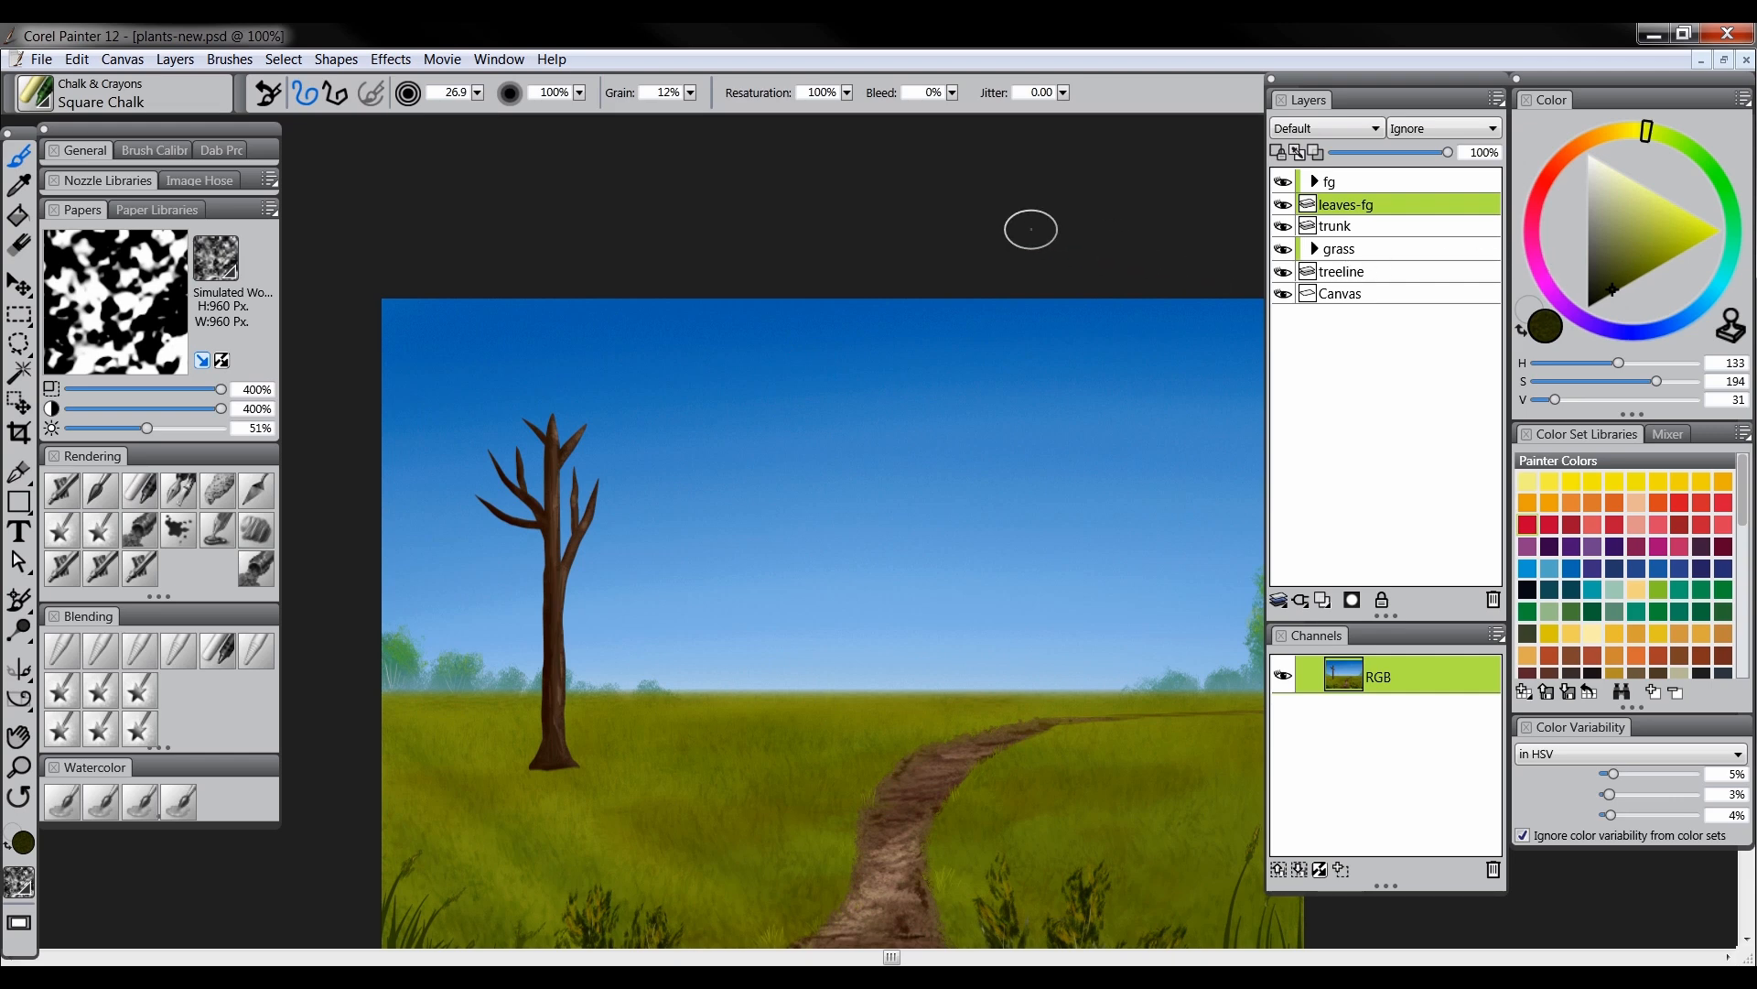
# Undo the trial leaf stroke at the treetop and change the paper texture to Basic Paper
pyautogui.moveTo(539, 389)
pyautogui.mouseDown()
pyautogui.moveTo(568, 420)
pyautogui.moveTo(537, 397)
pyautogui.moveTo(561, 403)
pyautogui.mouseUp()
pyautogui.hotkey('ctrl', 'z')
pyautogui.click(217, 272)
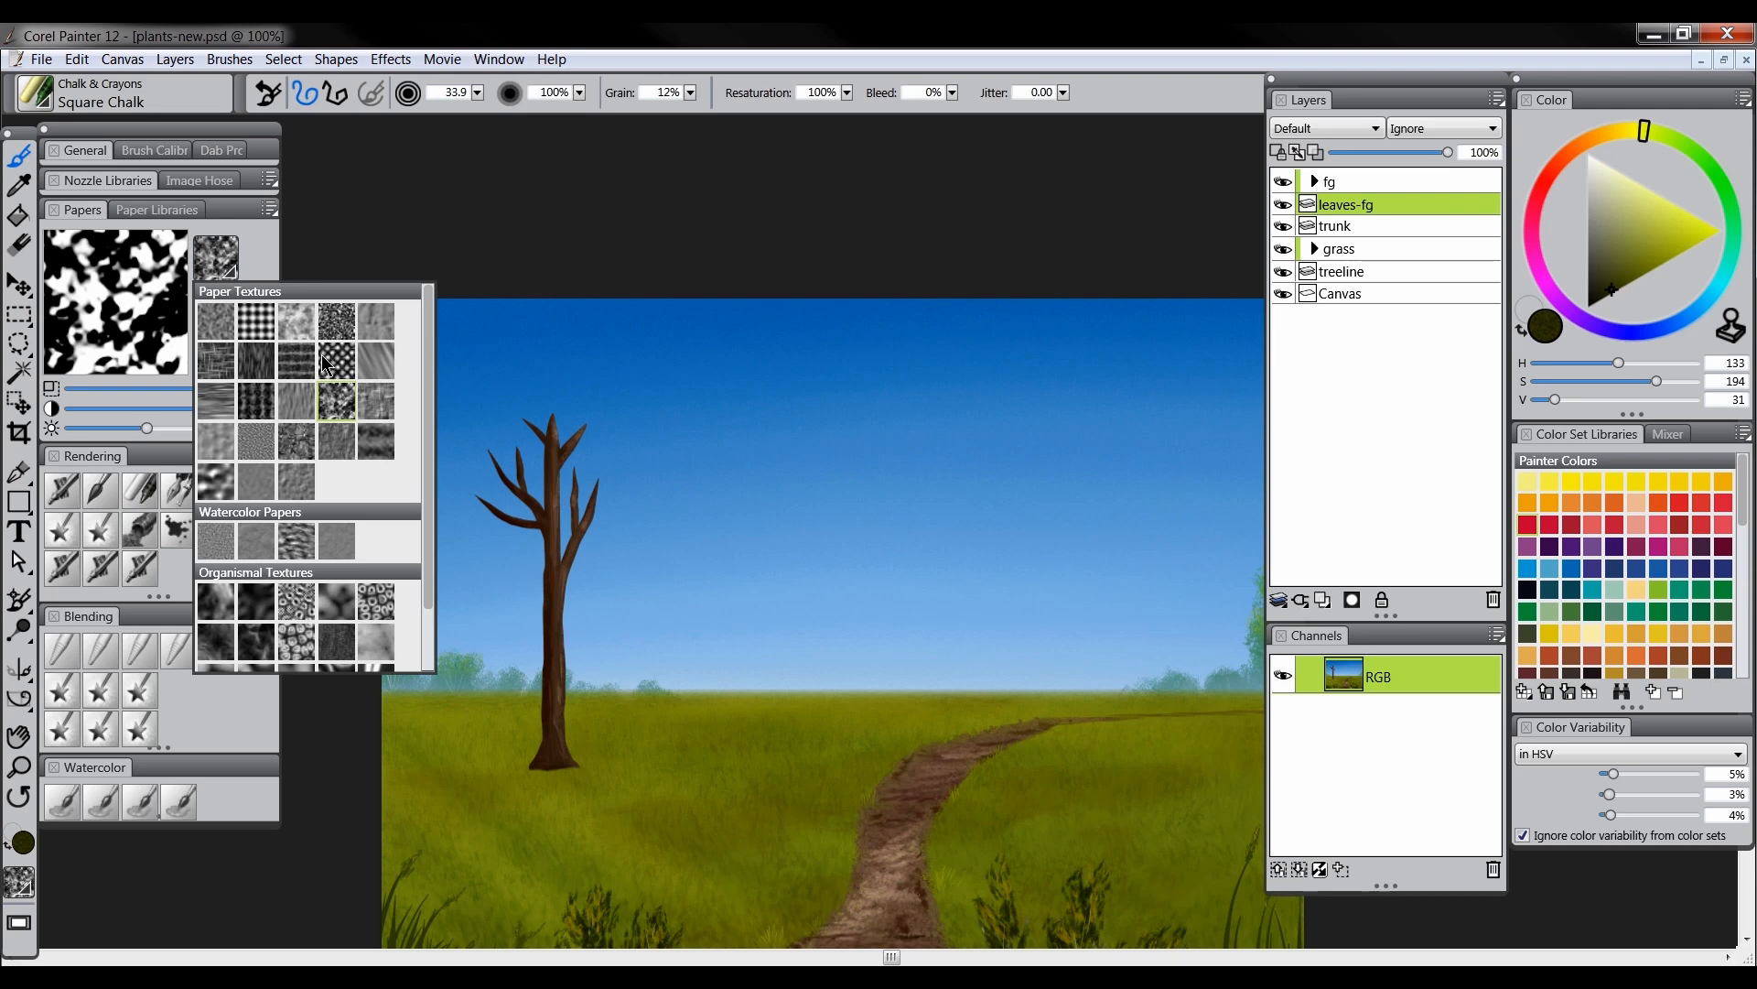
pyautogui.click(376, 321)
pyautogui.click(236, 272)
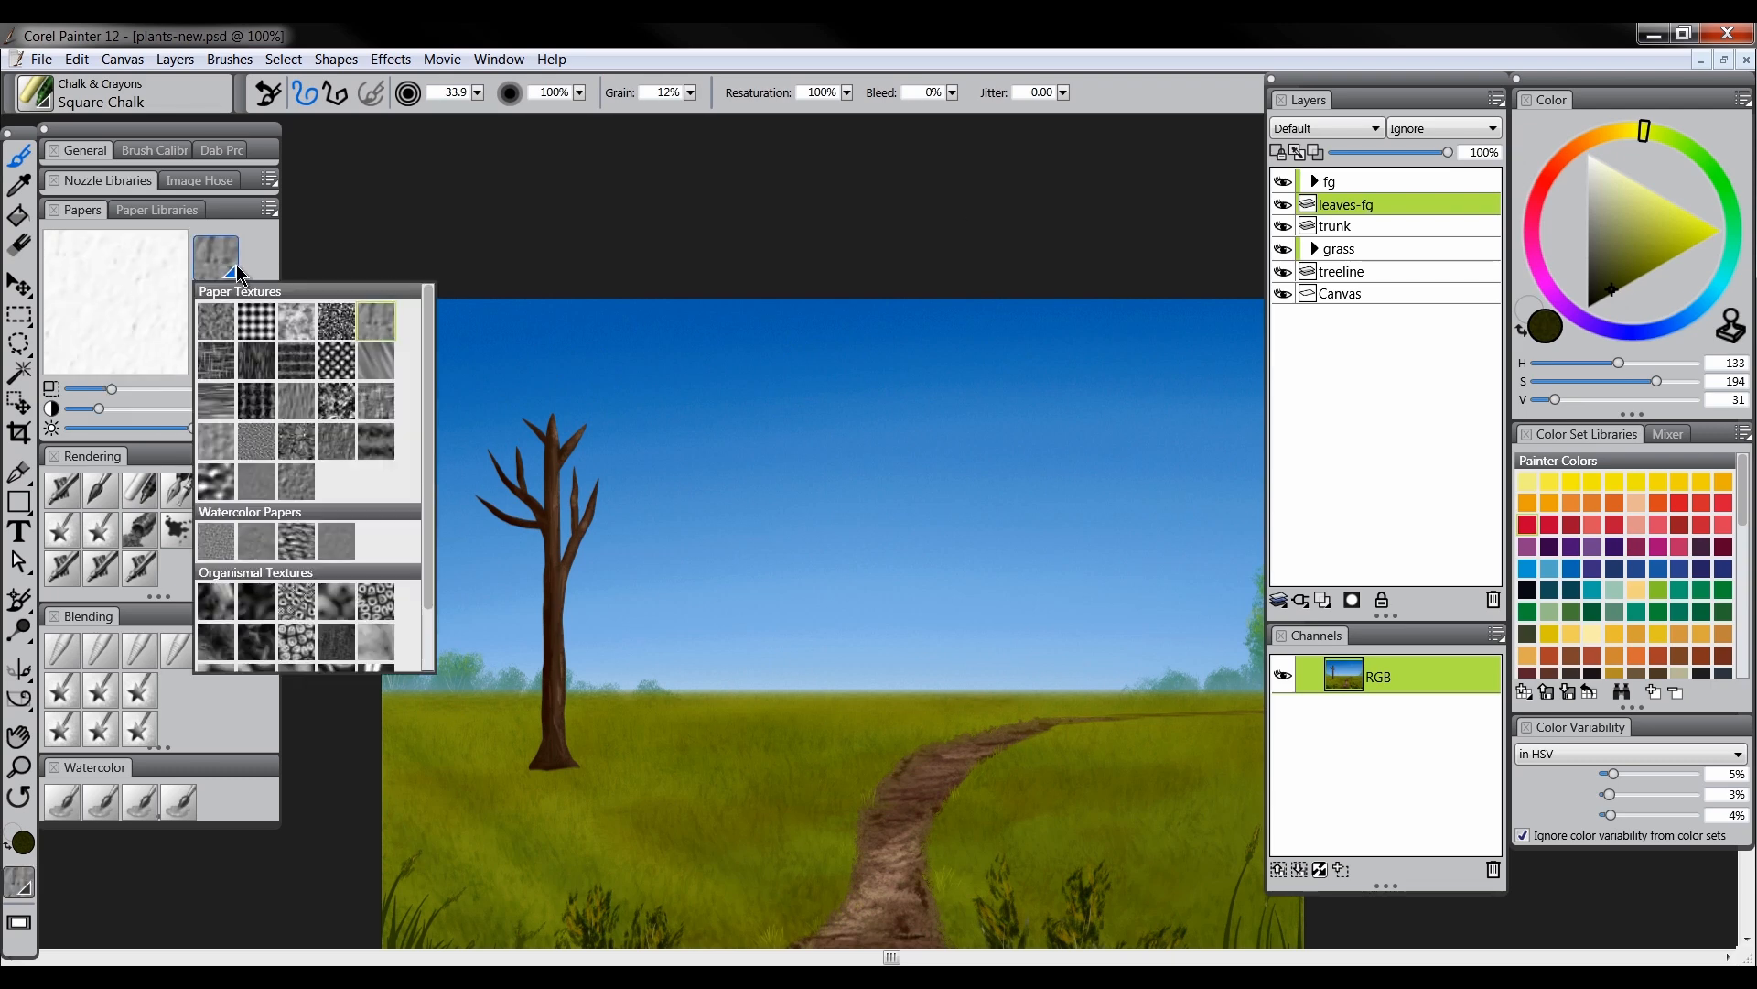
pyautogui.click(298, 327)
pyautogui.click(229, 271)
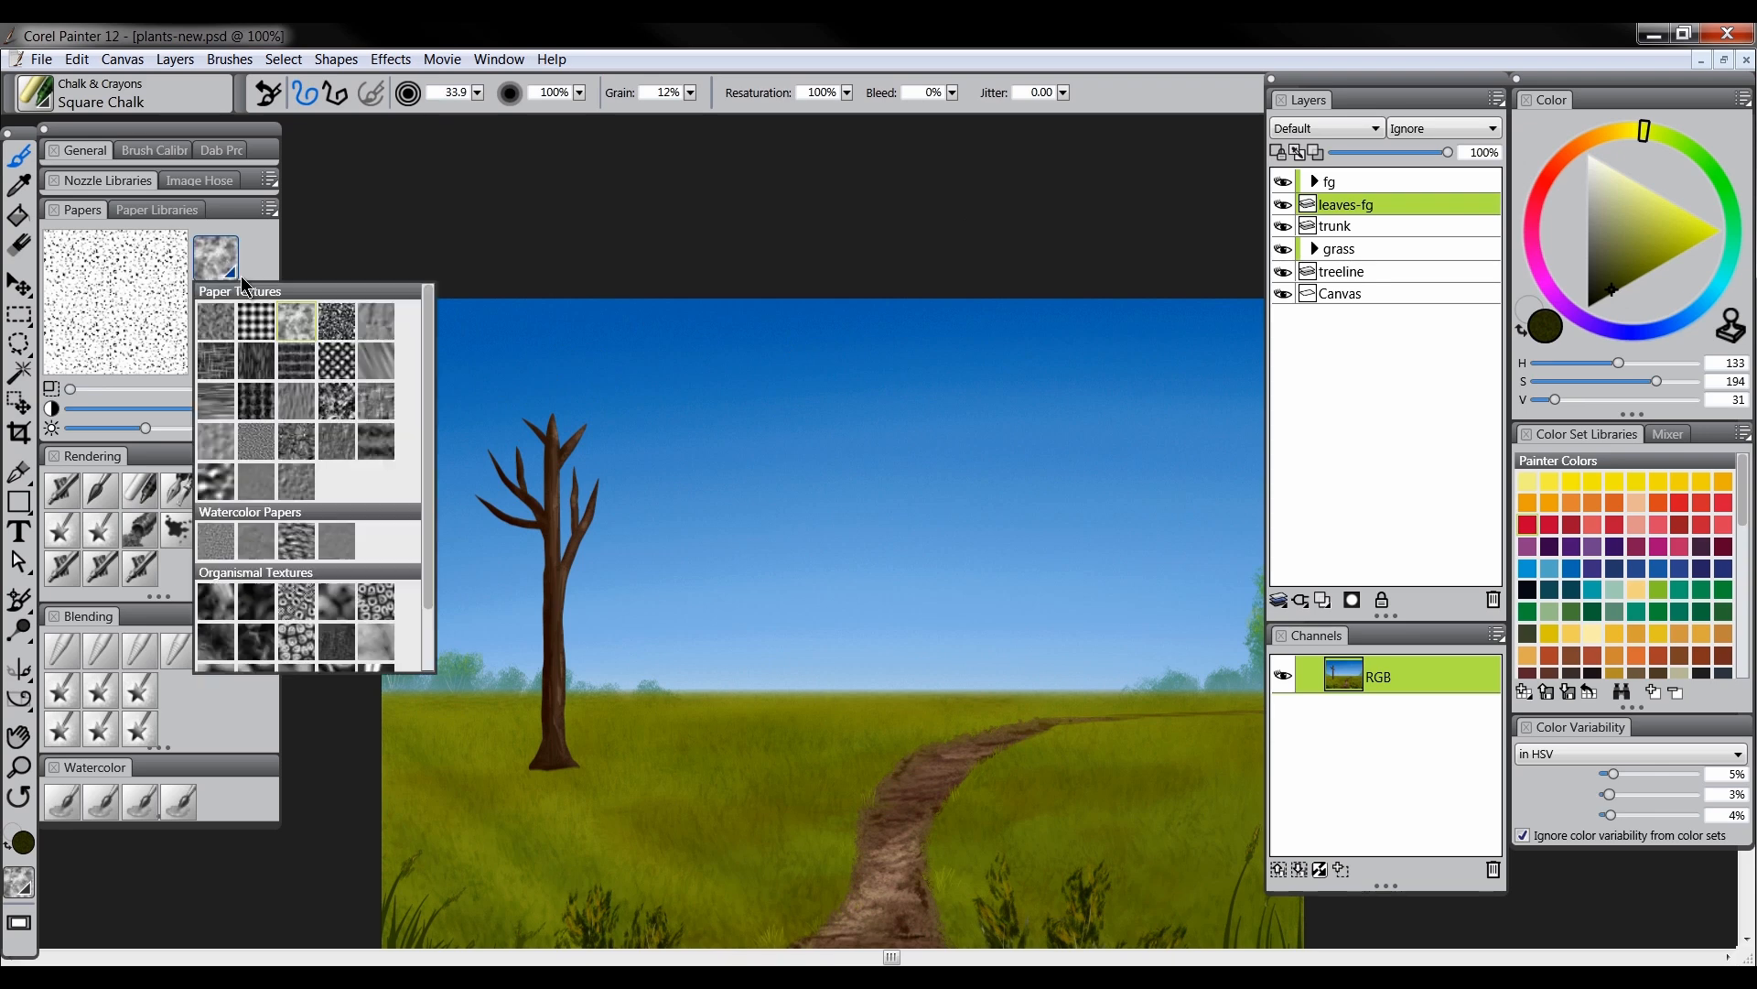
pyautogui.click(219, 320)
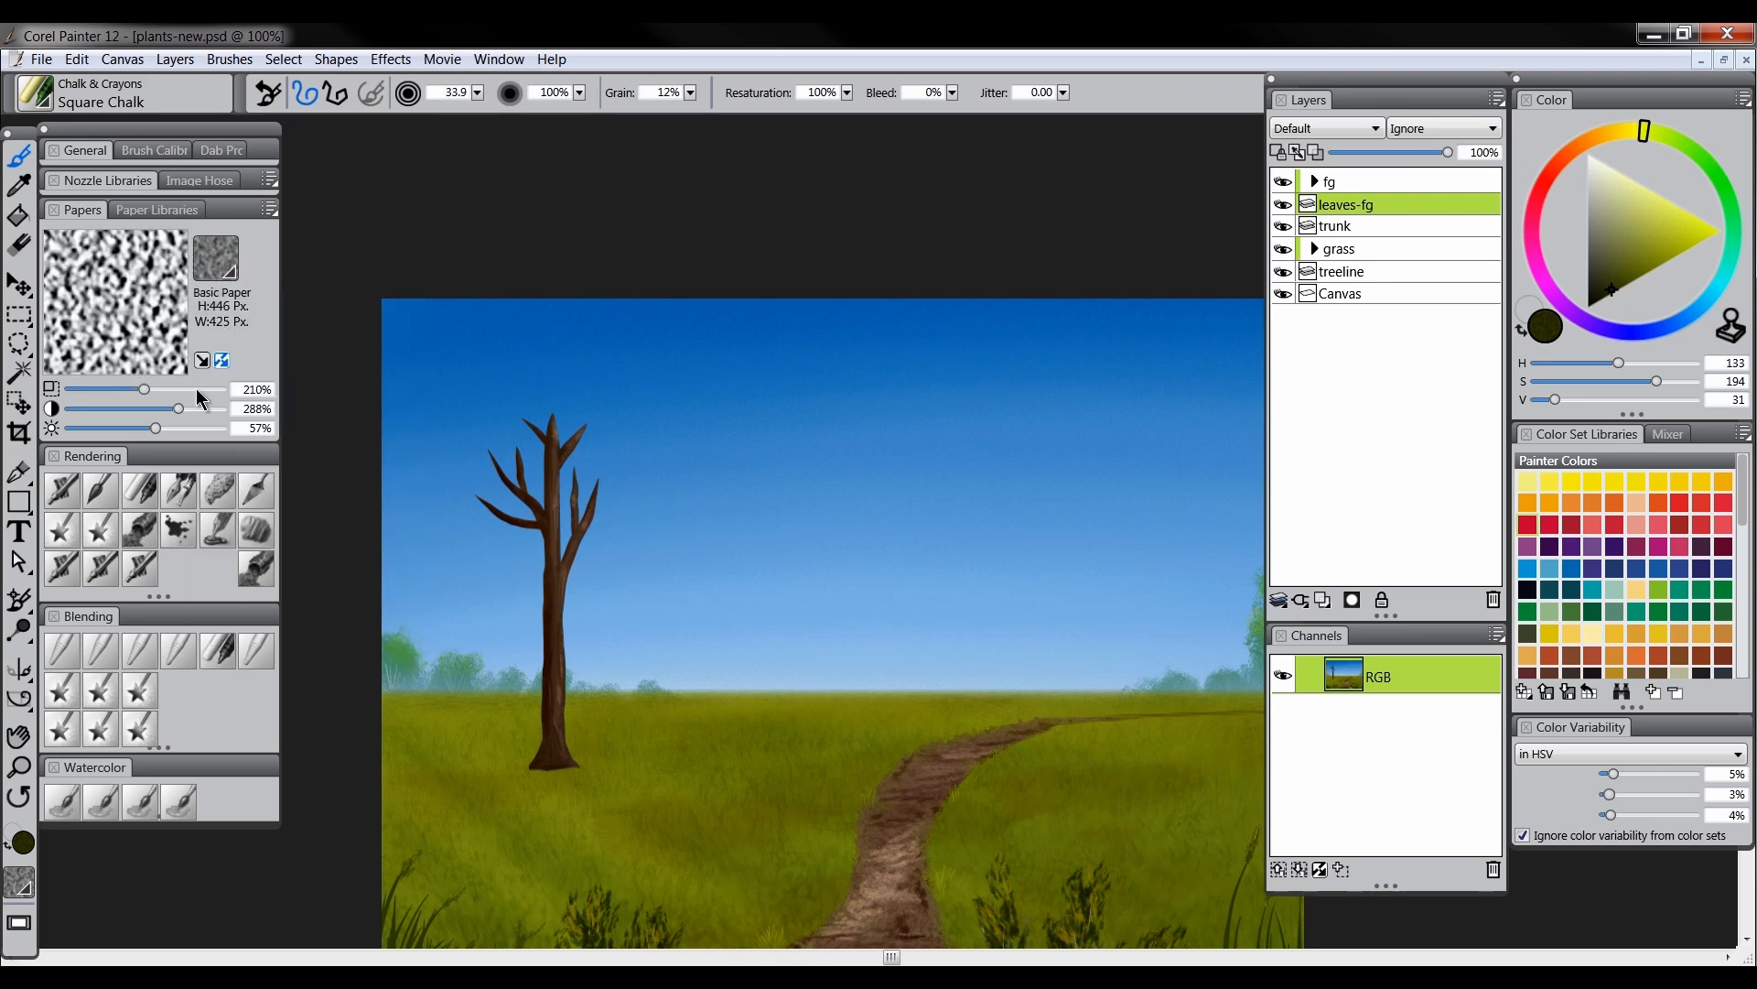
# Paint a rounded dark leaf canopy over the branches with paper scale and contrast at 400%, filling it with finer leaves at scale 206%
pyautogui.moveTo(146, 389); pyautogui.dragTo(235, 399)
pyautogui.click(222, 409)
pyautogui.moveTo(542, 403)
pyautogui.mouseDown()
pyautogui.moveTo(589, 418)
pyautogui.moveTo(492, 463)
pyautogui.moveTo(482, 422)
pyautogui.moveTo(489, 498)
pyautogui.moveTo(462, 471)
pyautogui.moveTo(504, 502)
pyautogui.moveTo(469, 520)
pyautogui.moveTo(594, 460)
pyautogui.moveTo(592, 488)
pyautogui.moveTo(620, 518)
pyautogui.moveTo(638, 510)
pyautogui.moveTo(642, 441)
pyautogui.moveTo(672, 503)
pyautogui.moveTo(550, 379)
pyautogui.moveTo(551, 345)
pyautogui.moveTo(524, 396)
pyautogui.moveTo(606, 371)
pyautogui.moveTo(641, 398)
pyautogui.moveTo(591, 430)
pyautogui.moveTo(481, 406)
pyautogui.moveTo(495, 430)
pyautogui.moveTo(445, 503)
pyautogui.mouseUp()
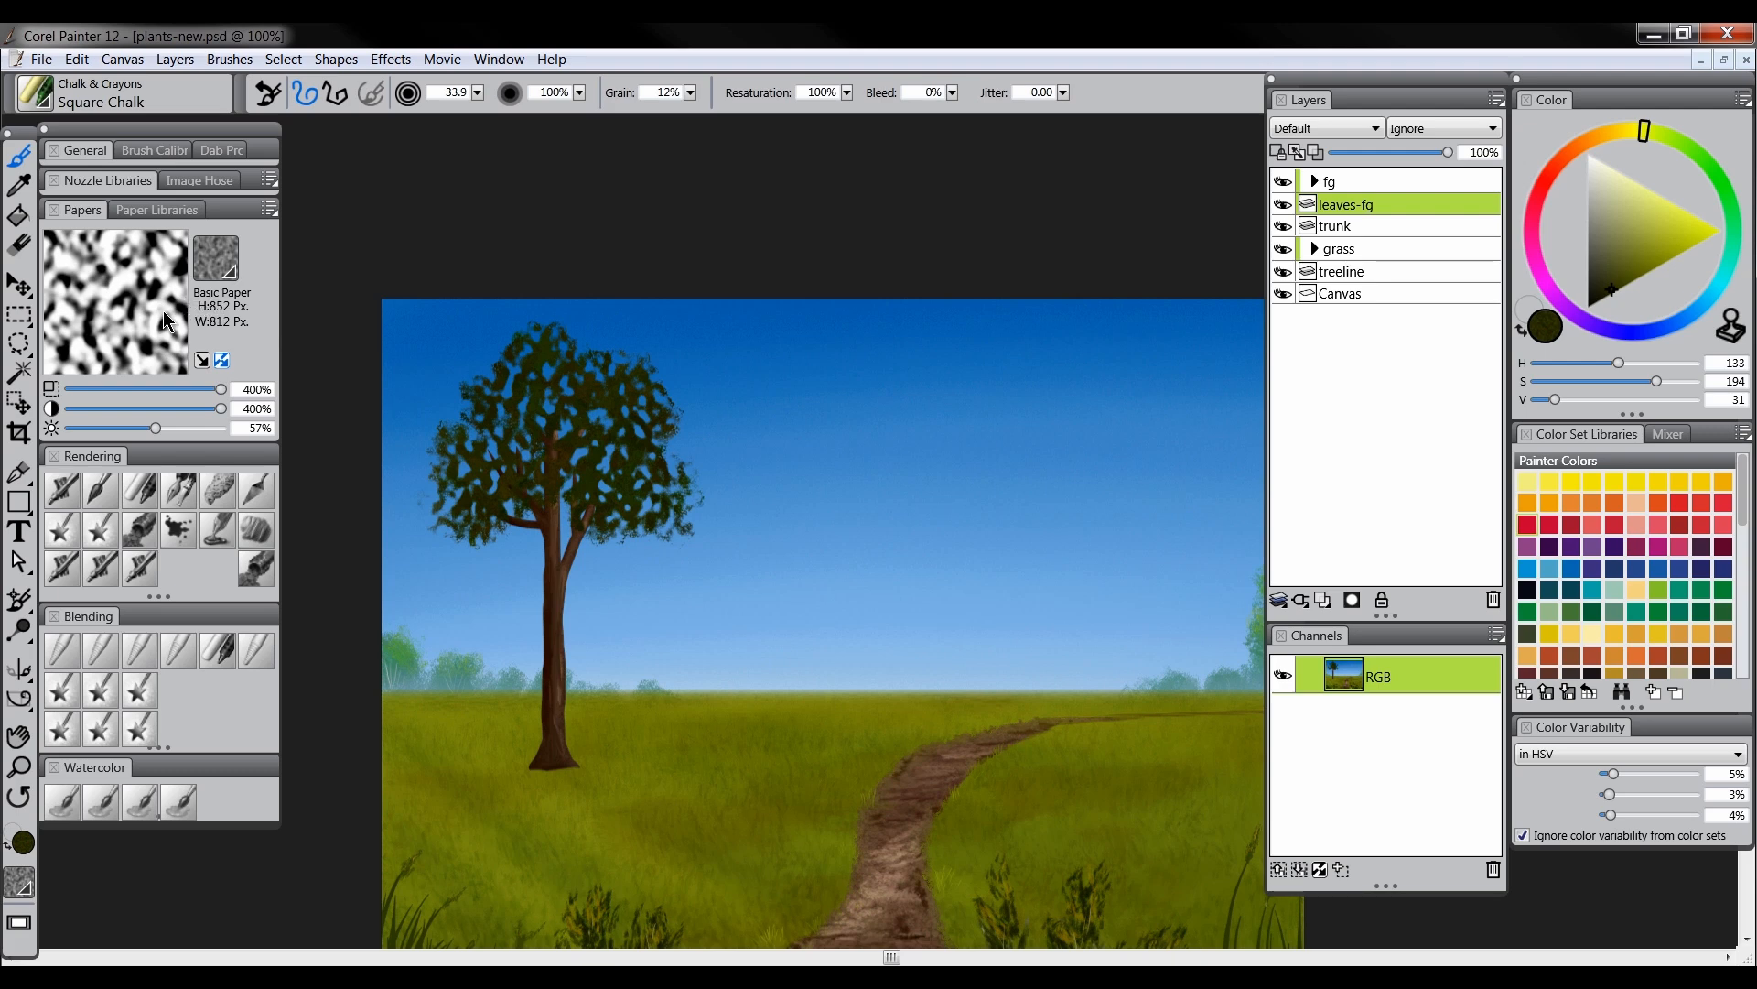
pyautogui.click(145, 389)
pyautogui.moveTo(522, 406)
pyautogui.mouseDown()
pyautogui.moveTo(494, 393)
pyautogui.moveTo(440, 455)
pyautogui.moveTo(475, 447)
pyautogui.moveTo(443, 498)
pyautogui.moveTo(550, 455)
pyautogui.moveTo(589, 483)
pyautogui.moveTo(634, 460)
pyautogui.moveTo(589, 494)
pyautogui.moveTo(616, 408)
pyautogui.moveTo(651, 400)
pyautogui.moveTo(596, 382)
pyautogui.mouseUp()
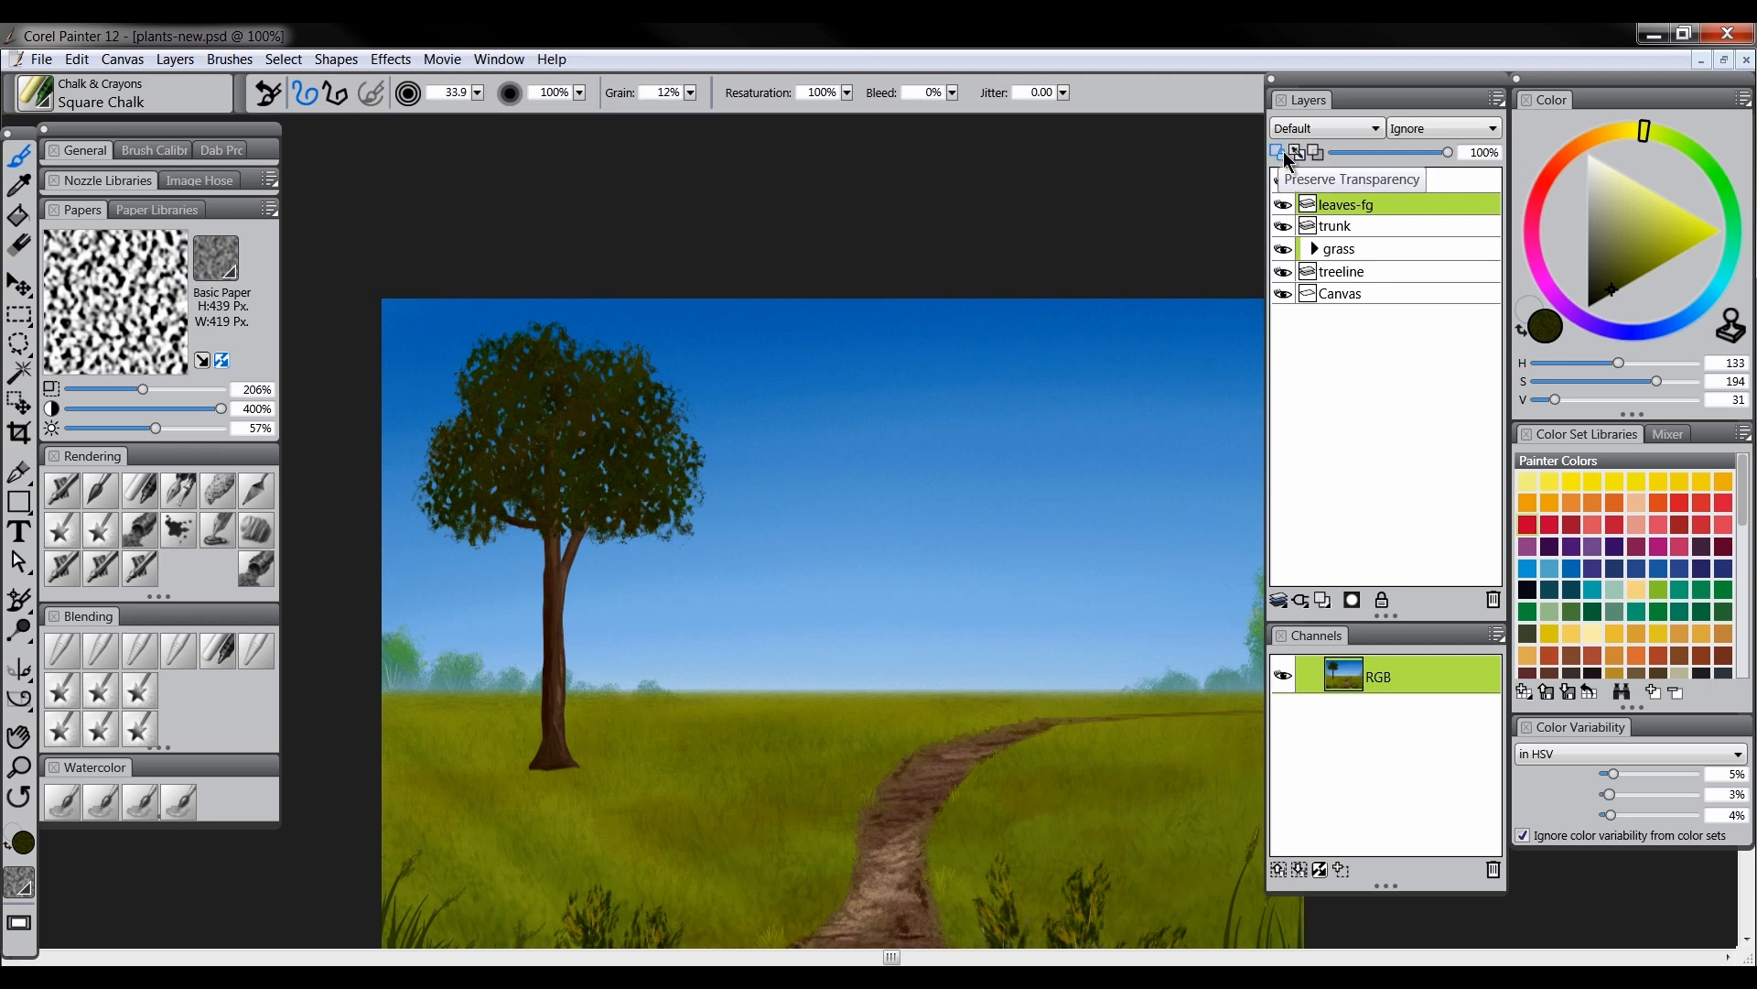
# Paint olive-yellow highlights (H 128, S 174, V 74) inside the transparency-protected canopy at size 77.7, with paper scale 354% and contrast 164%
pyautogui.click(1641, 264)
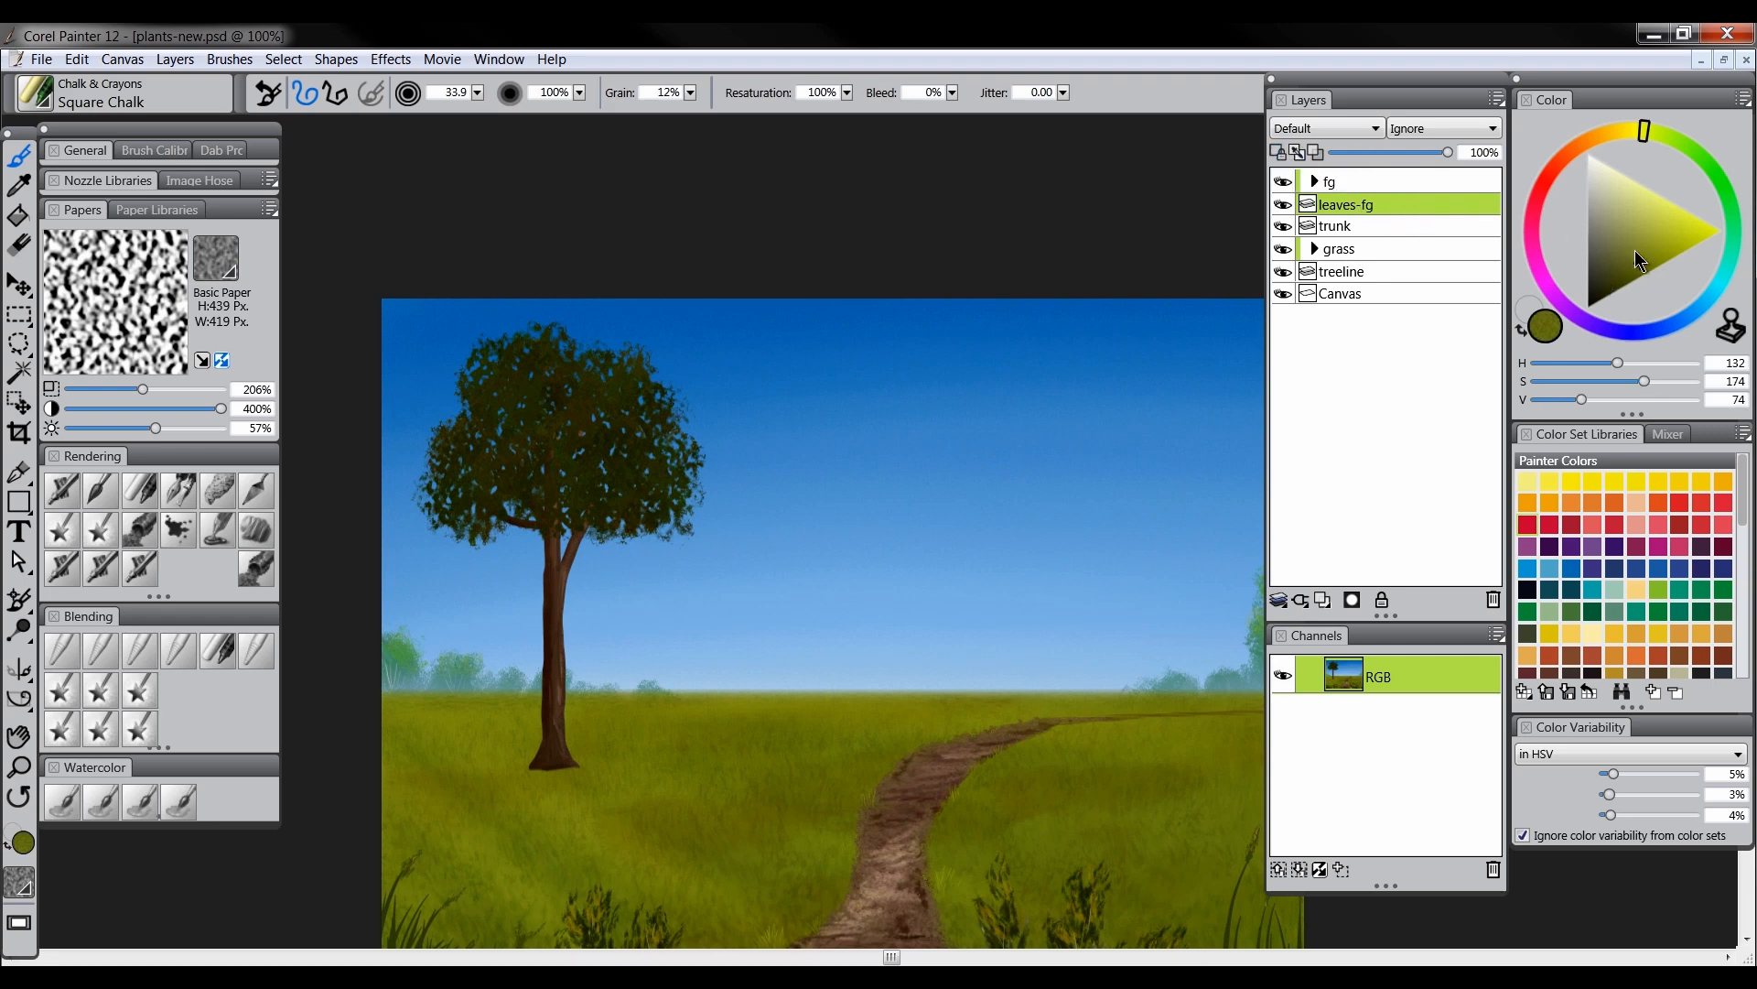
pyautogui.moveTo(1645, 142); pyautogui.dragTo(1635, 133)
pyautogui.click(202, 389)
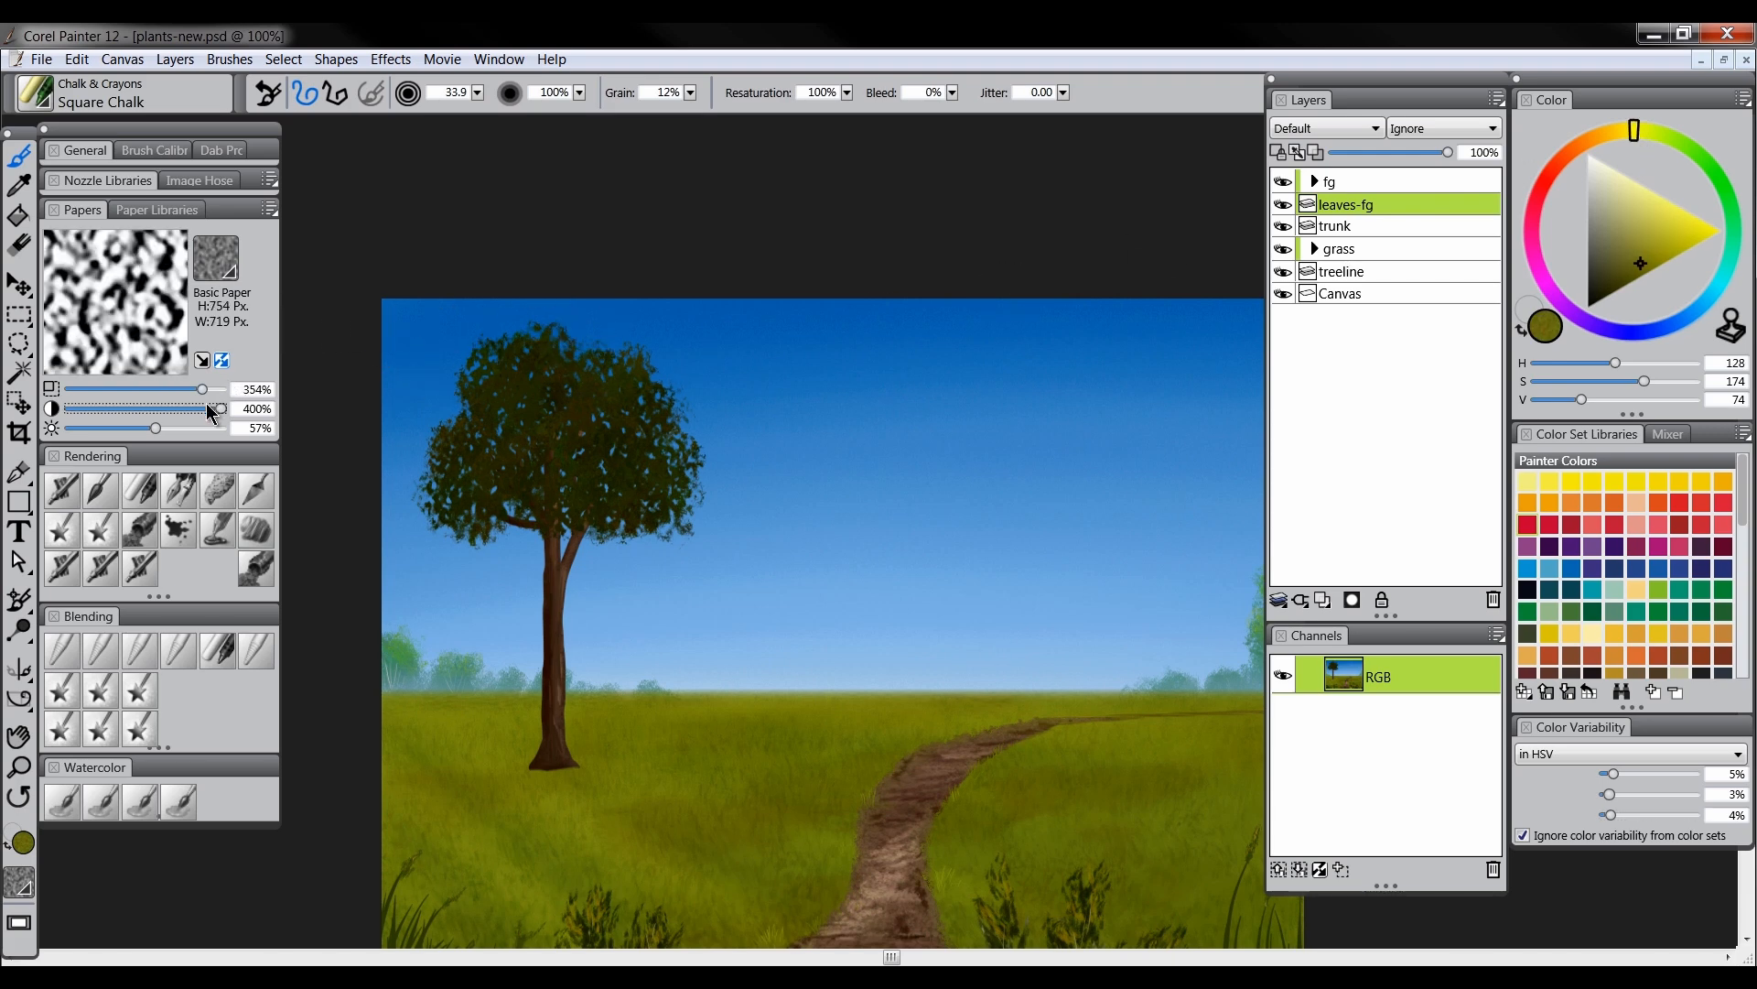
pyautogui.click(131, 411)
pyautogui.moveTo(534, 339); pyautogui.dragTo(572, 372)
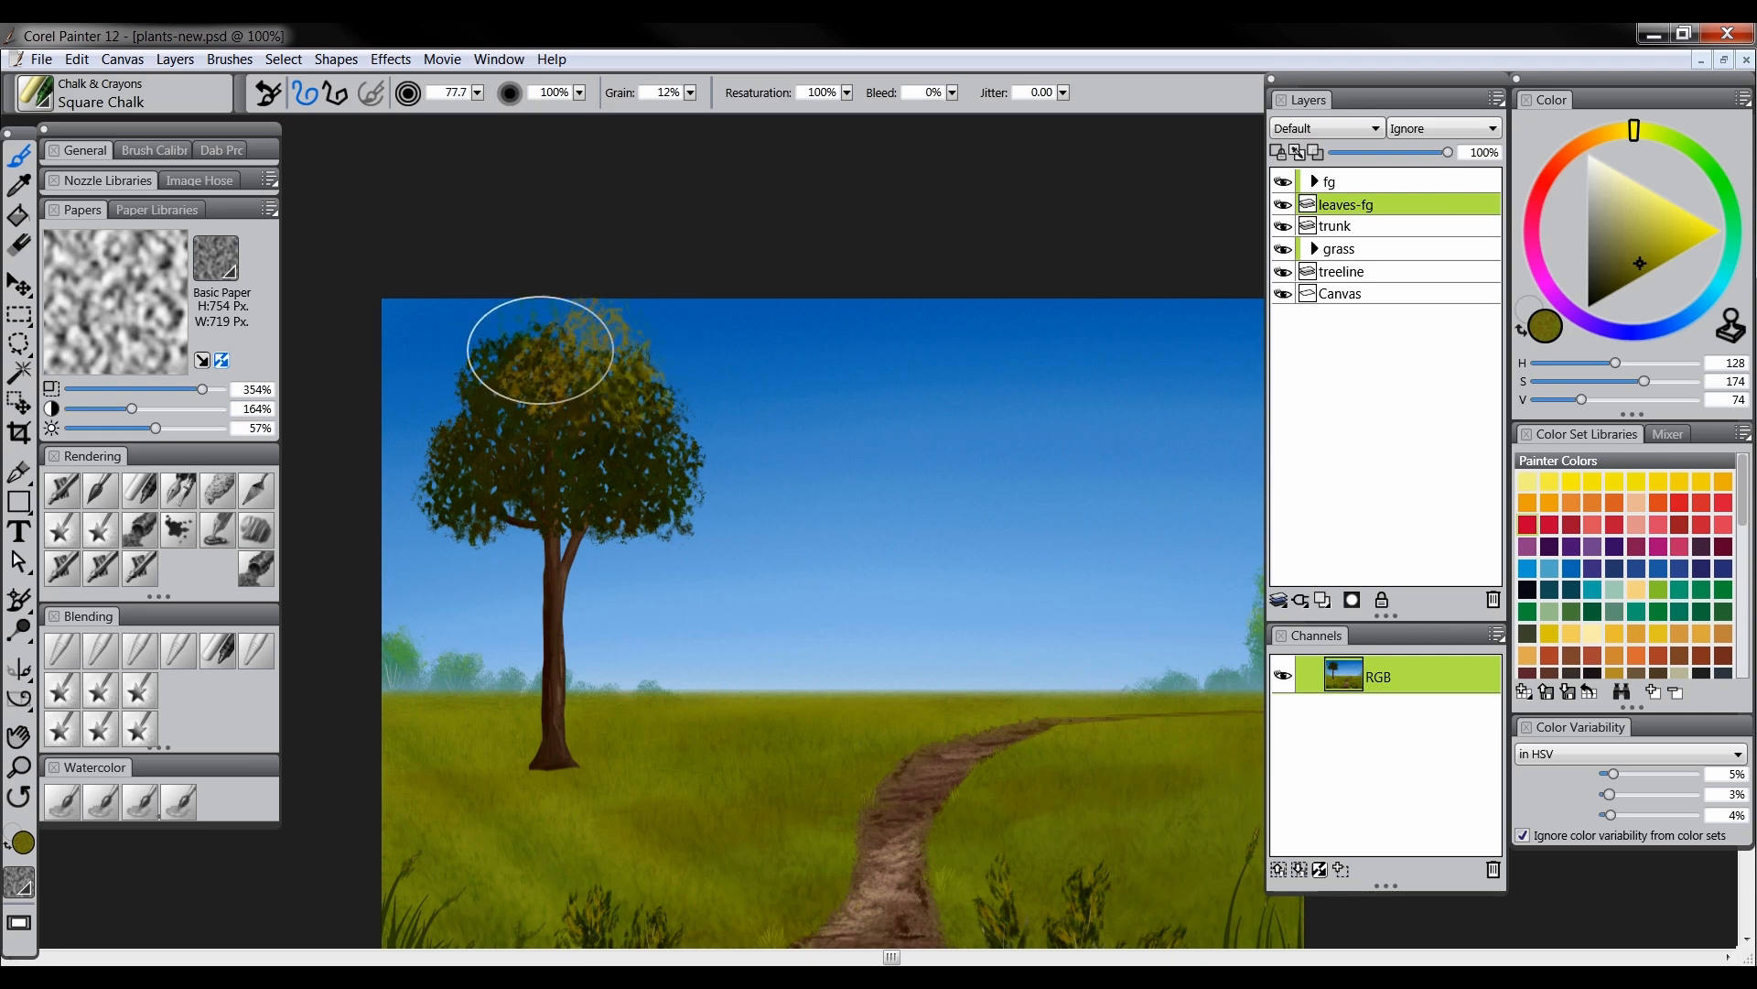
pyautogui.click(1278, 152)
pyautogui.moveTo(627, 307)
pyautogui.mouseDown()
pyautogui.moveTo(584, 364)
pyautogui.moveTo(587, 337)
pyautogui.mouseUp()
pyautogui.moveTo(666, 406)
pyautogui.mouseDown()
pyautogui.moveTo(522, 345)
pyautogui.moveTo(604, 381)
pyautogui.moveTo(620, 403)
pyautogui.moveTo(580, 372)
pyautogui.moveTo(659, 436)
pyautogui.moveTo(587, 449)
pyautogui.moveTo(522, 365)
pyautogui.moveTo(561, 451)
pyautogui.moveTo(735, 477)
pyautogui.mouseUp()
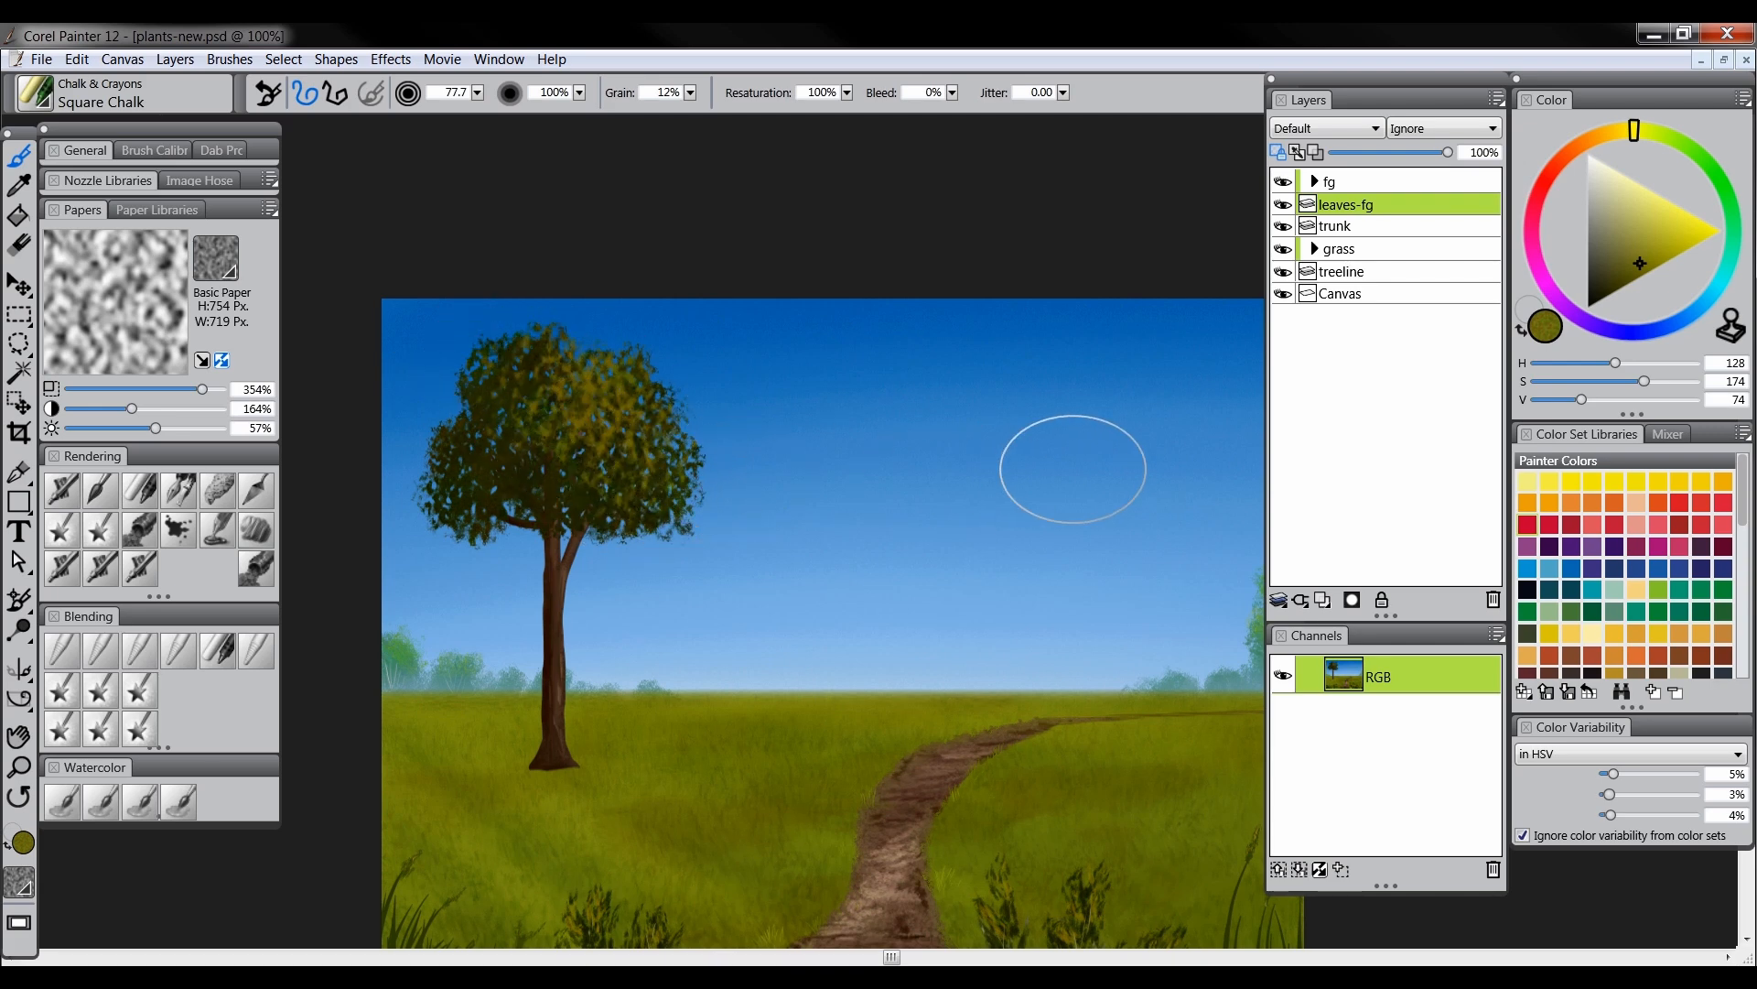
# Paint green highlights (H 136, S 172, V 74) inside the tree canopy at size 41.4 with paper scale 209%
pyautogui.click(1653, 146)
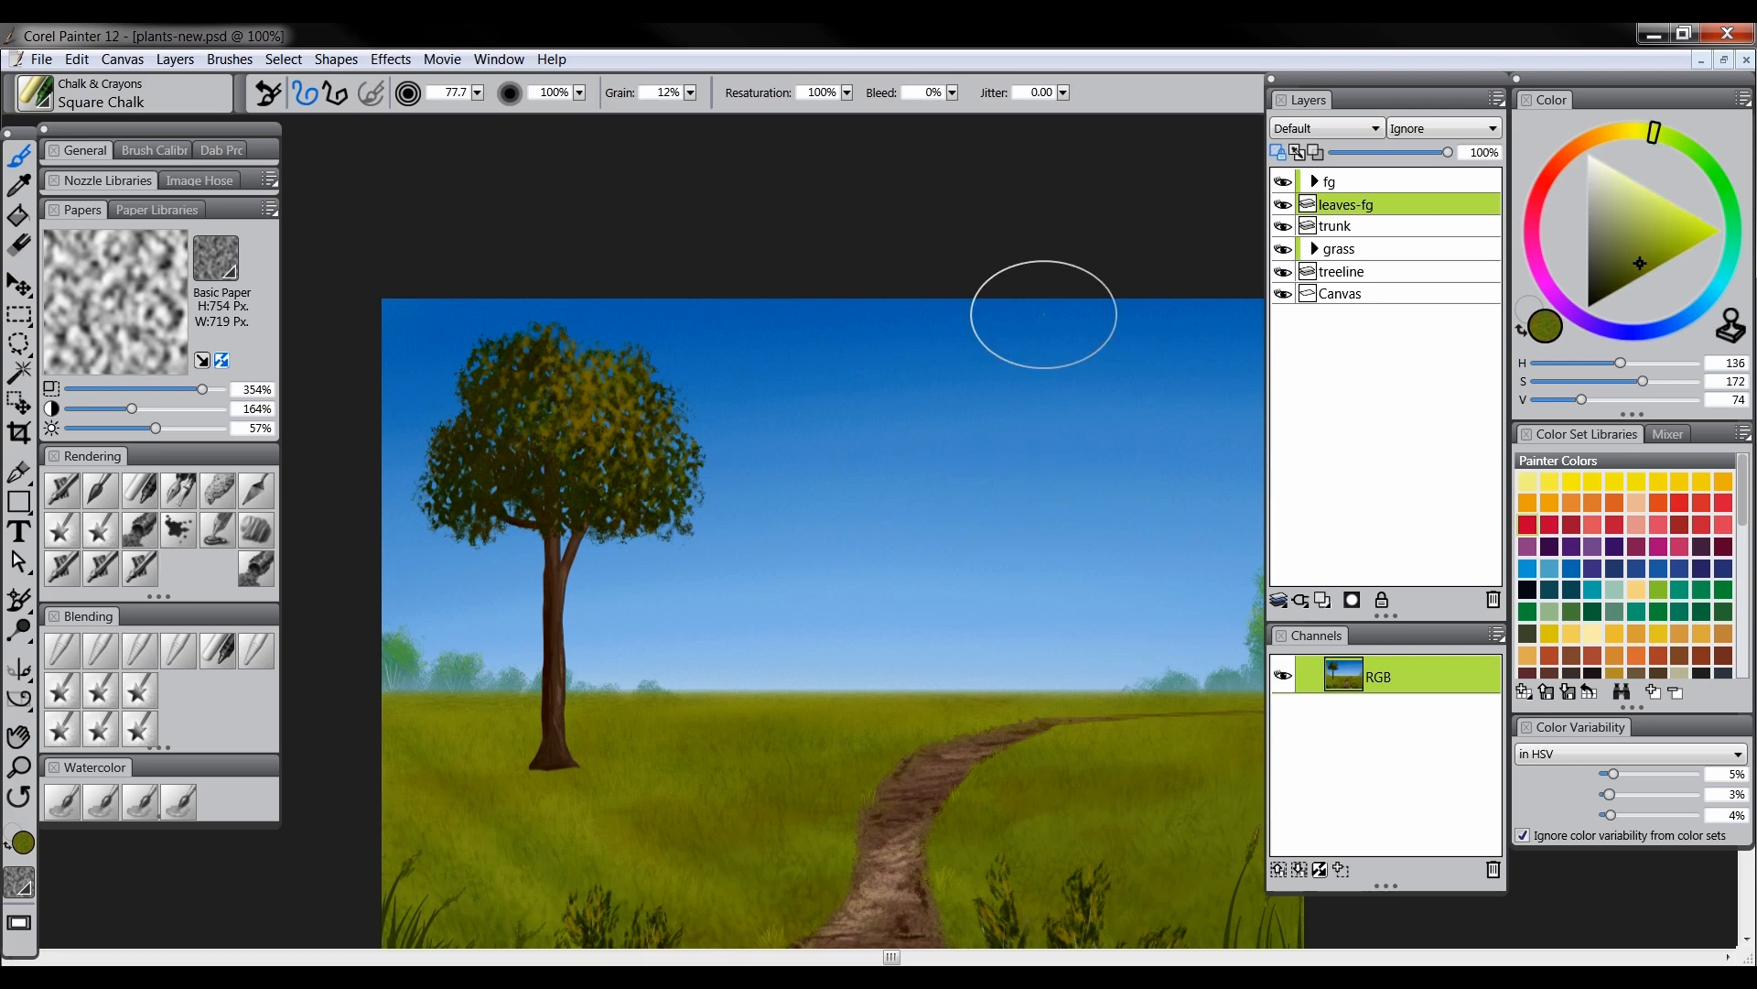
pyautogui.moveTo(202, 389); pyautogui.dragTo(145, 390)
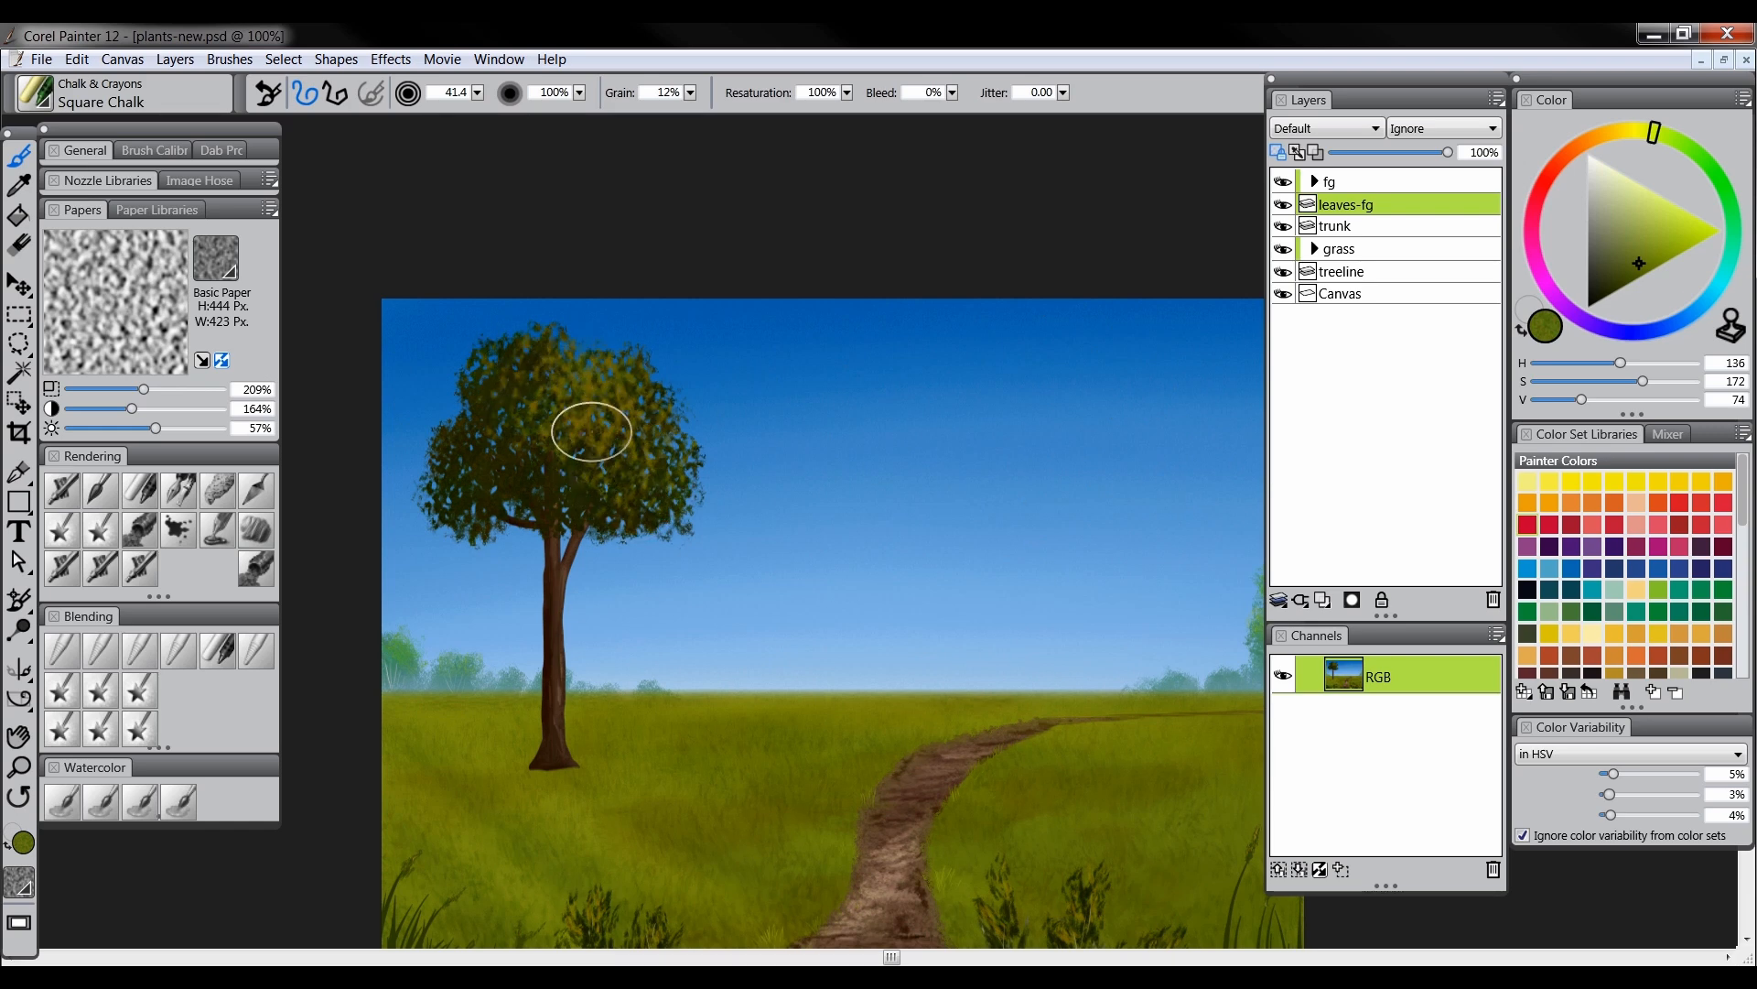
pyautogui.moveTo(632, 479); pyautogui.dragTo(645, 447)
pyautogui.moveTo(536, 438)
pyautogui.mouseDown()
pyautogui.moveTo(506, 353)
pyautogui.moveTo(581, 403)
pyautogui.moveTo(637, 391)
pyautogui.moveTo(467, 471)
pyautogui.moveTo(502, 369)
pyautogui.mouseUp()
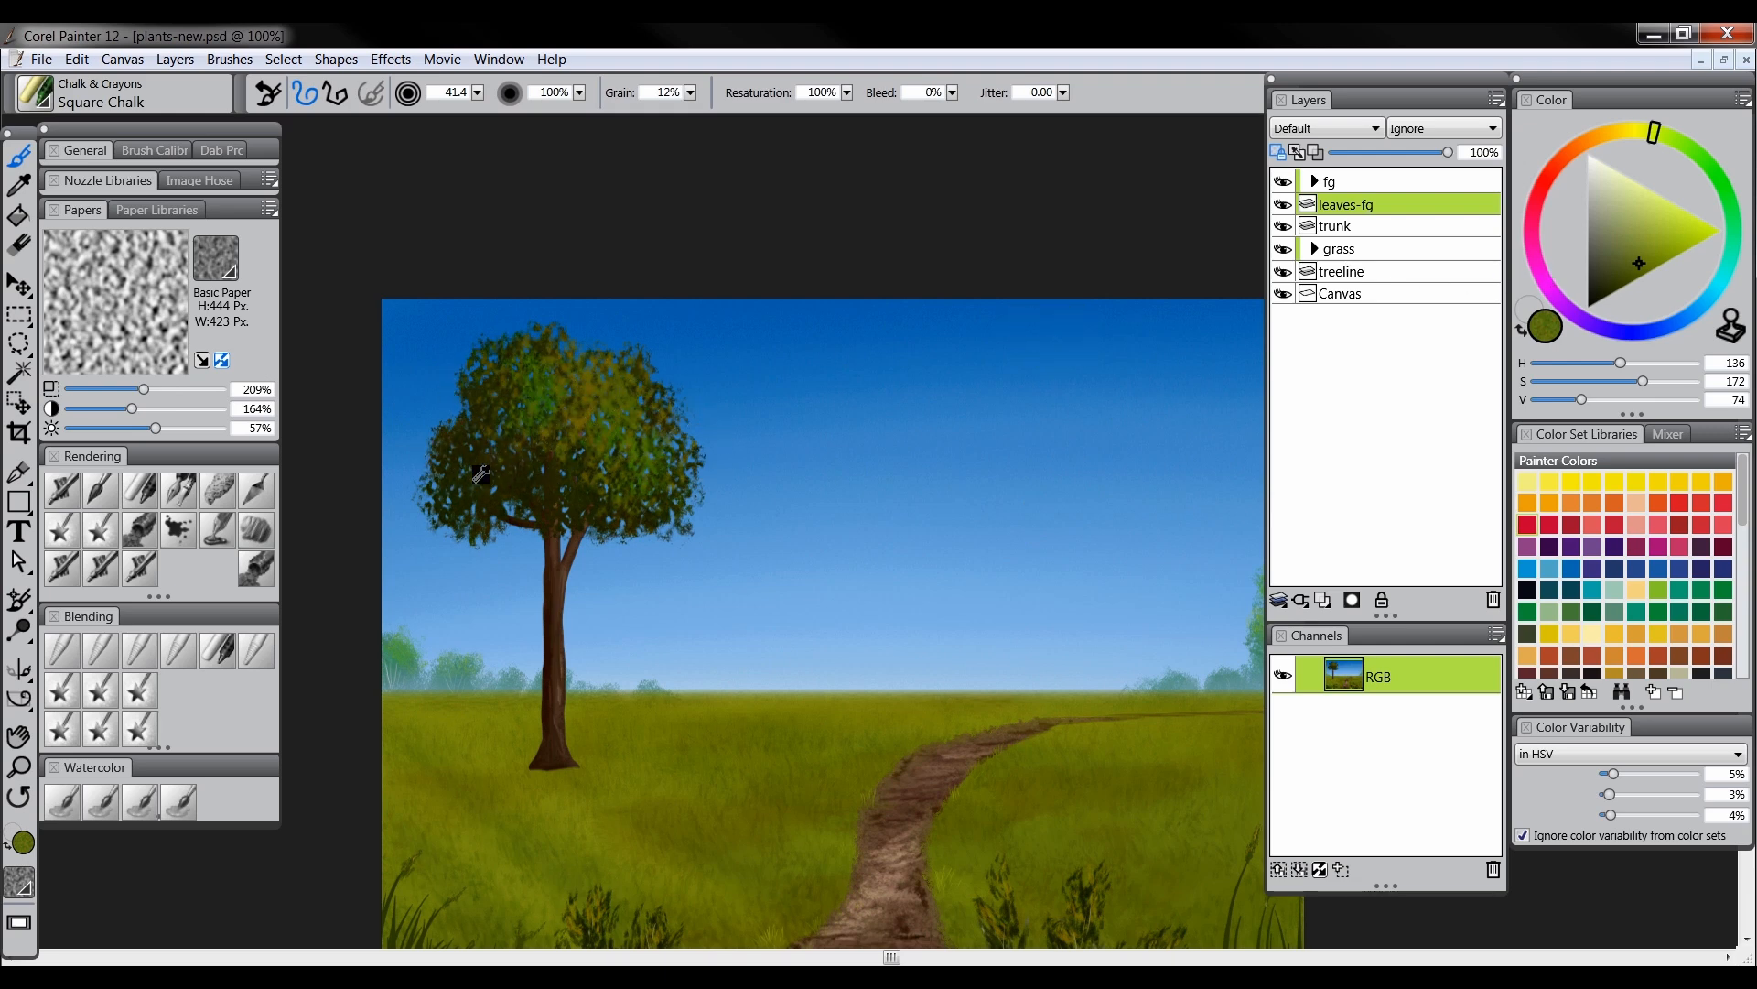
# Sample dark olive (H 130, S 182, V 32) from the foliage and paint darker leaf patches into the middle of the canopy
pyautogui.keyDown('alt'); pyautogui.click(492, 469); pyautogui.keyUp('alt')
pyautogui.moveTo(537, 392)
pyautogui.mouseDown()
pyautogui.moveTo(592, 396)
pyautogui.moveTo(548, 381)
pyautogui.moveTo(628, 484)
pyautogui.moveTo(616, 408)
pyautogui.moveTo(558, 430)
pyautogui.mouseUp()
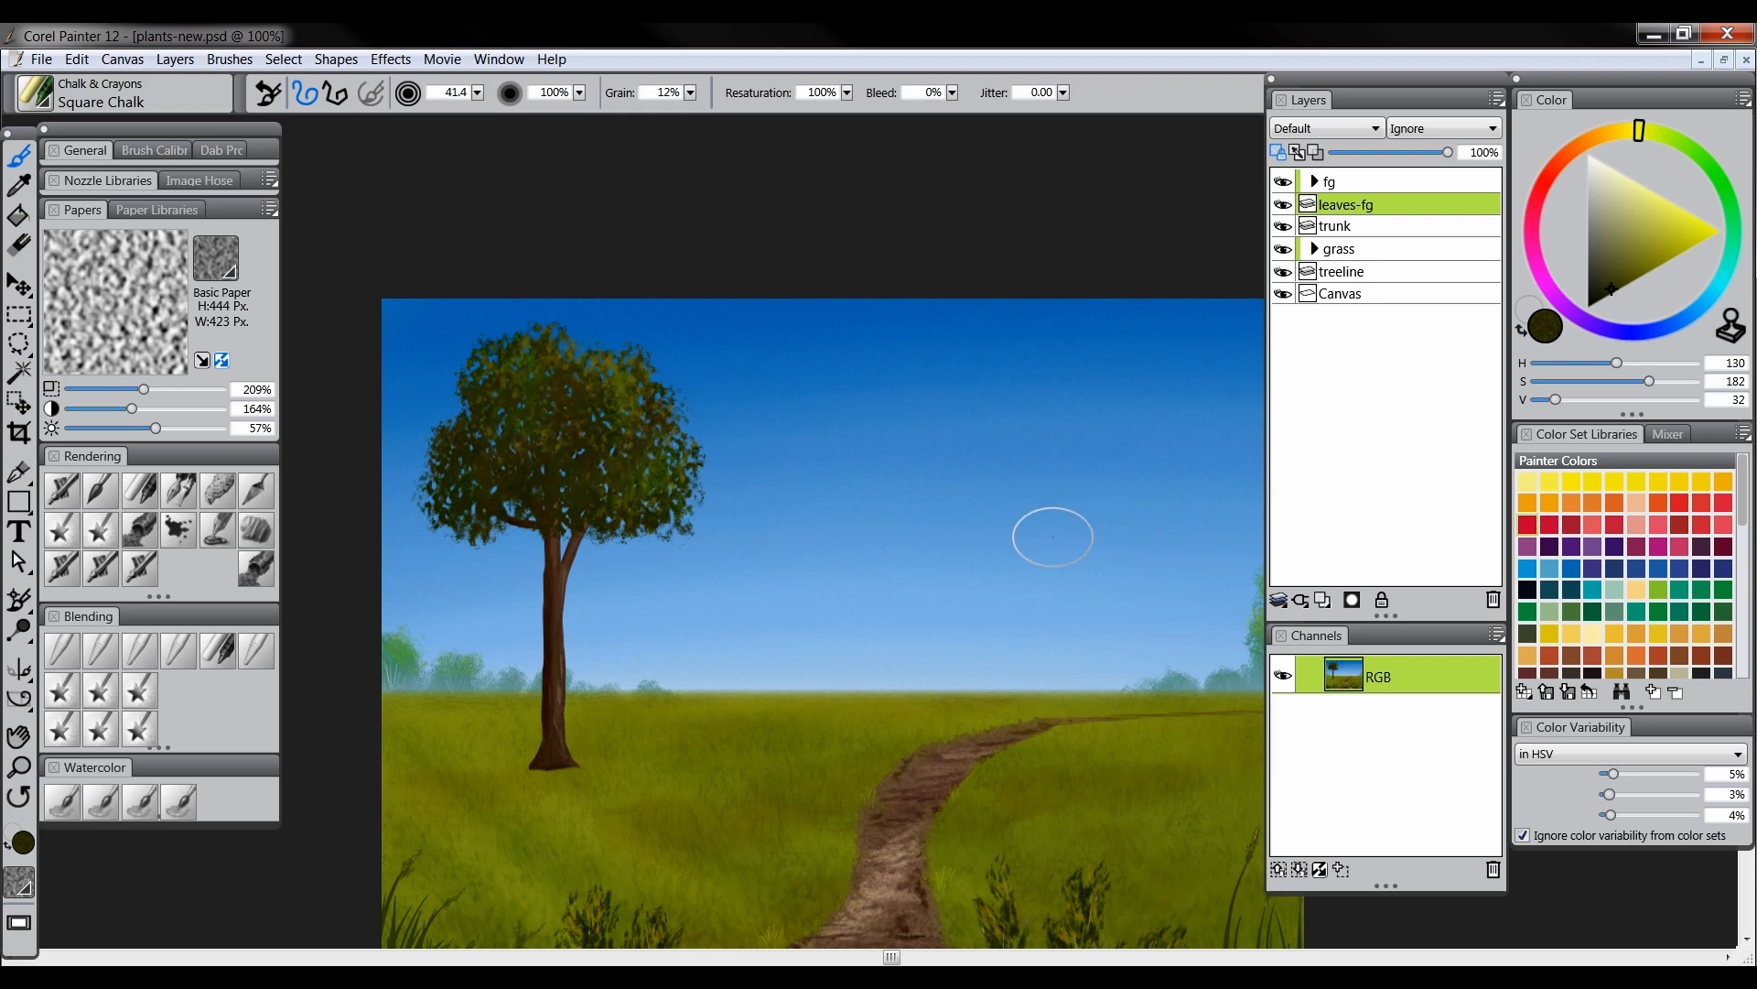
pyautogui.moveTo(949, 626); pyautogui.dragTo(902, 561)
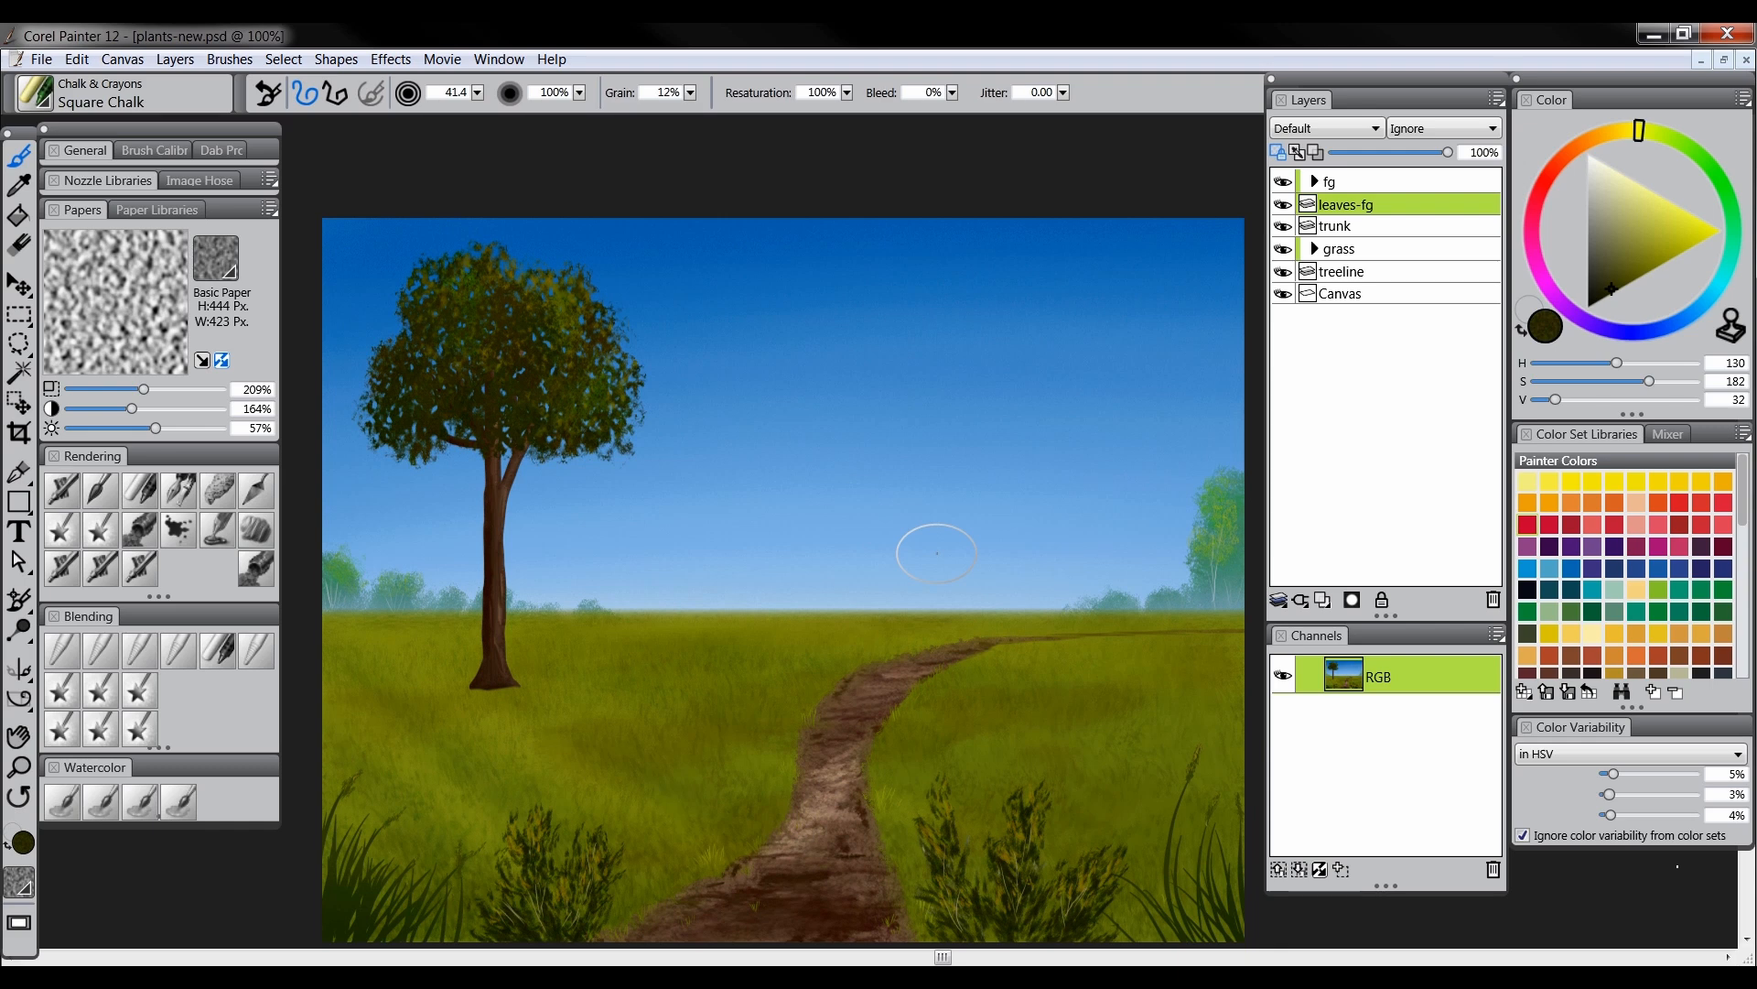
# Add a new layer above leaves-fg and name it twigs
pyautogui.click(1329, 593)
pyautogui.doubleClick(1362, 206)
pyautogui.write('t')
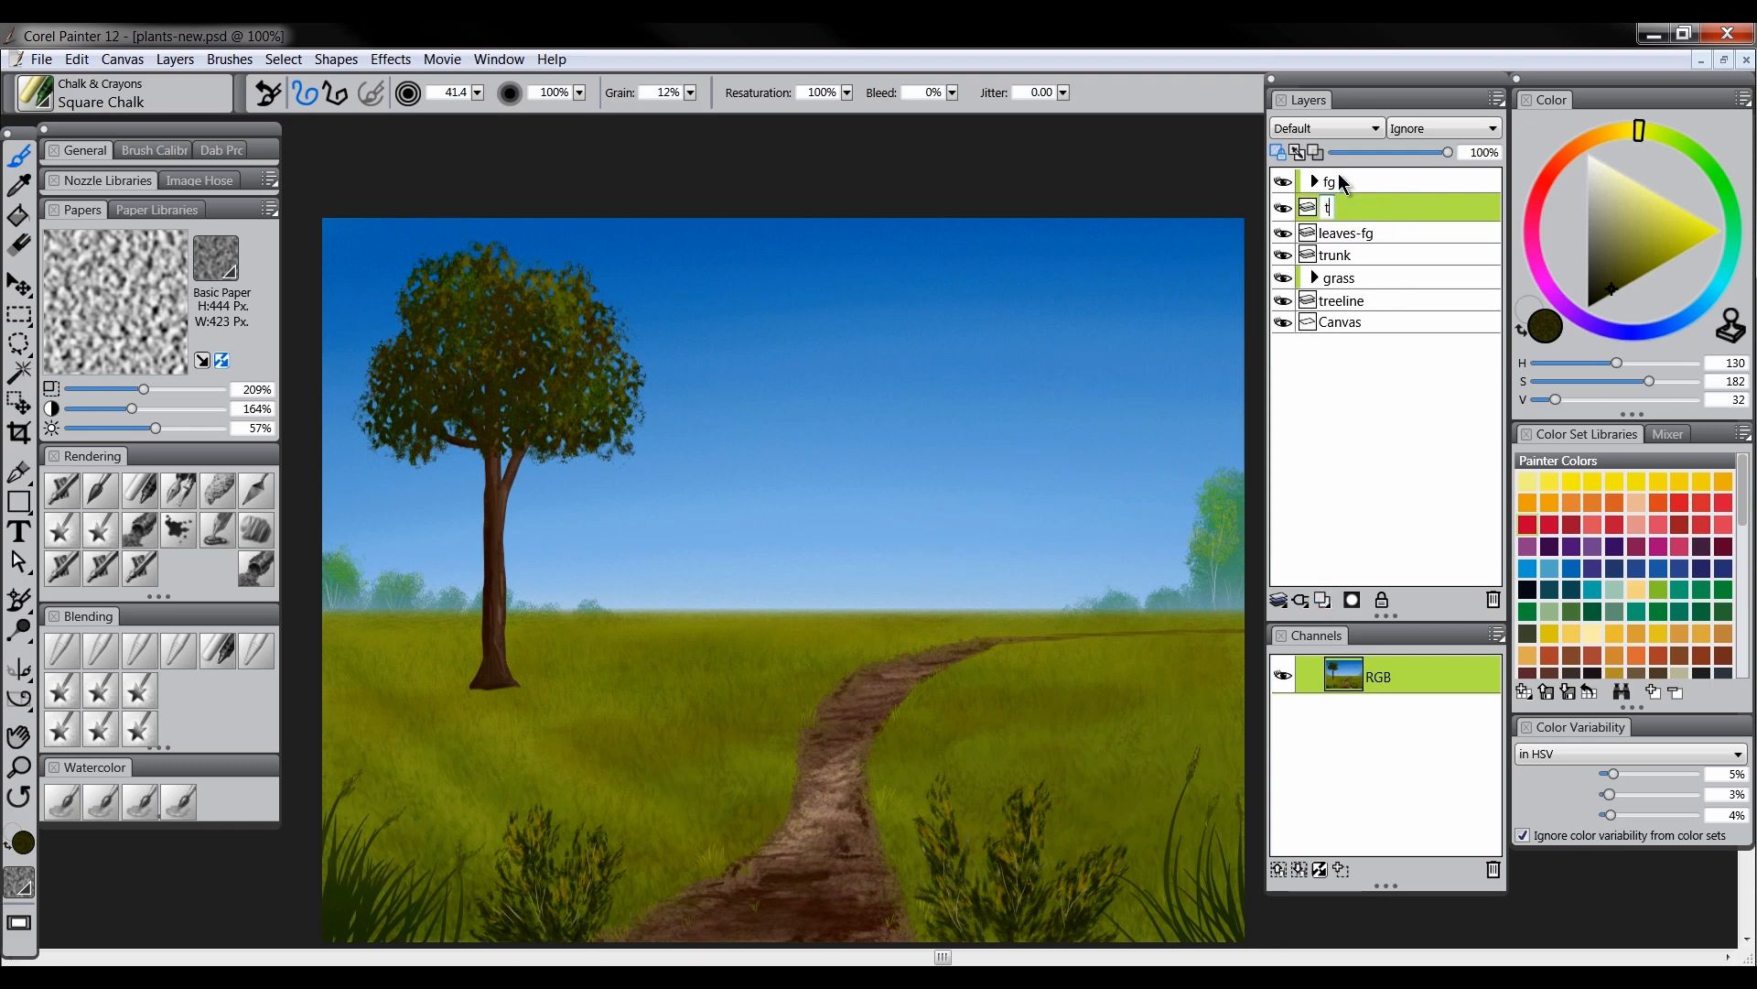
pyautogui.write('wigs')
pyautogui.press('Return')
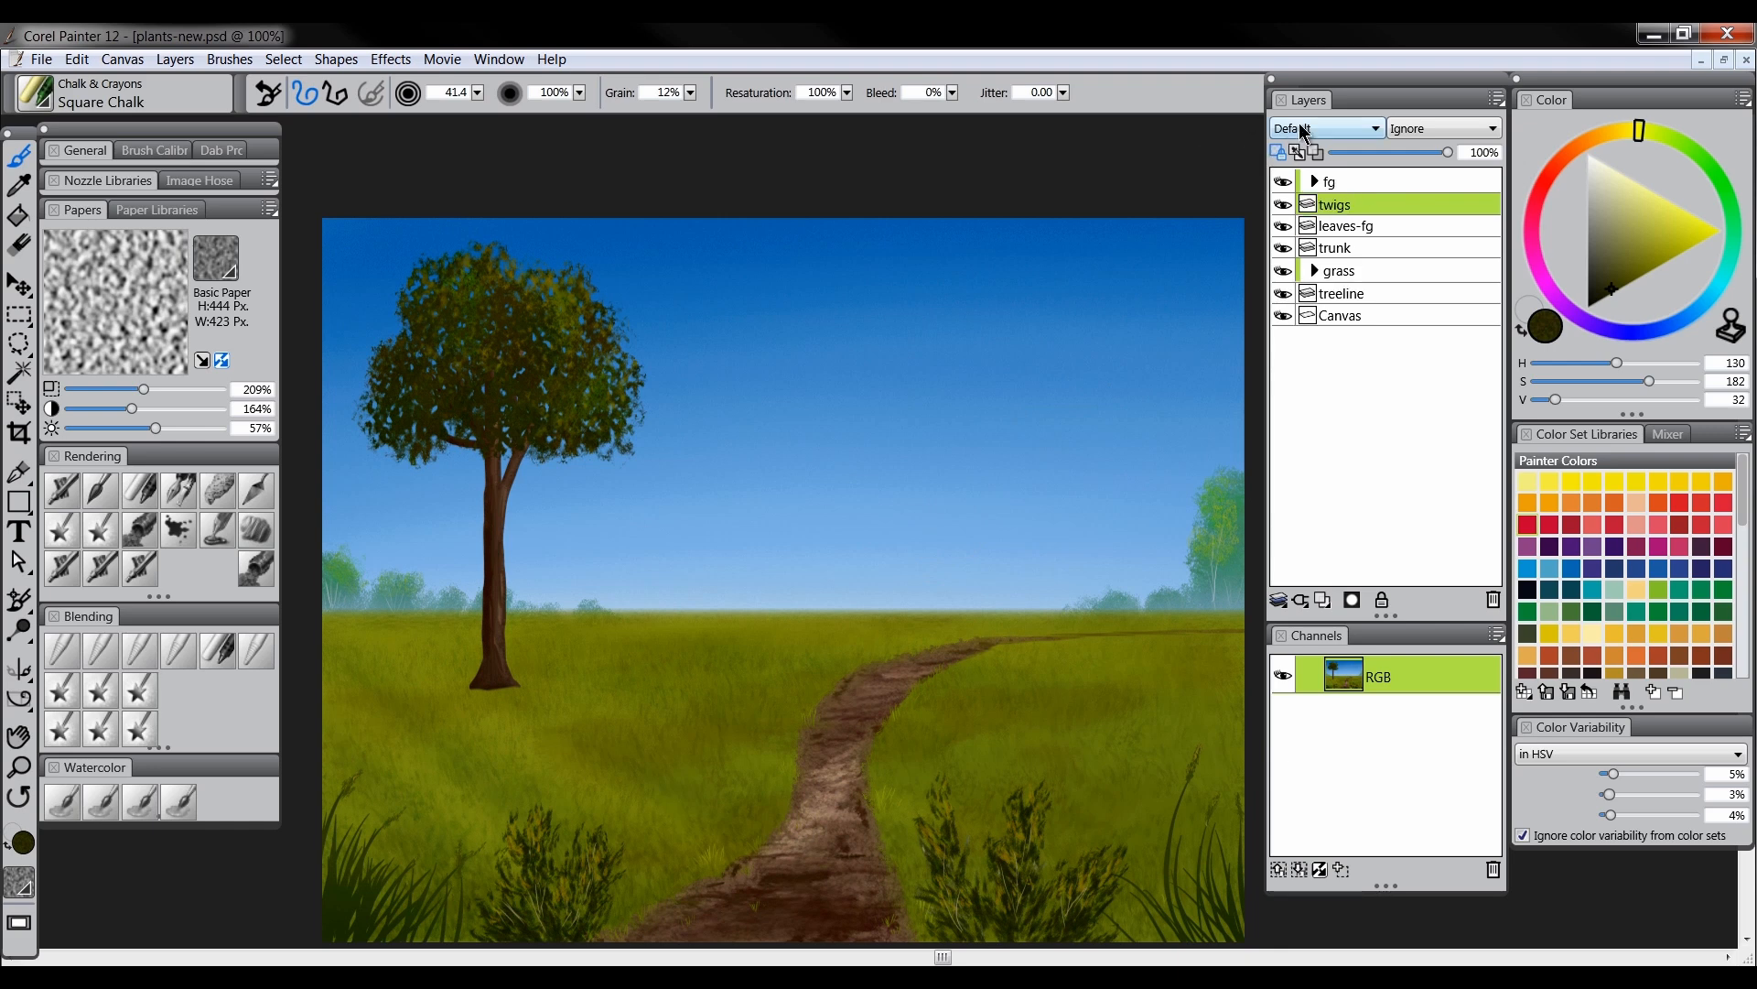
# Try a brown twig stroke (H 102, S 54, V 80) in the canopy with the Detail Oils Brush and undo it
pyautogui.click(102, 491)
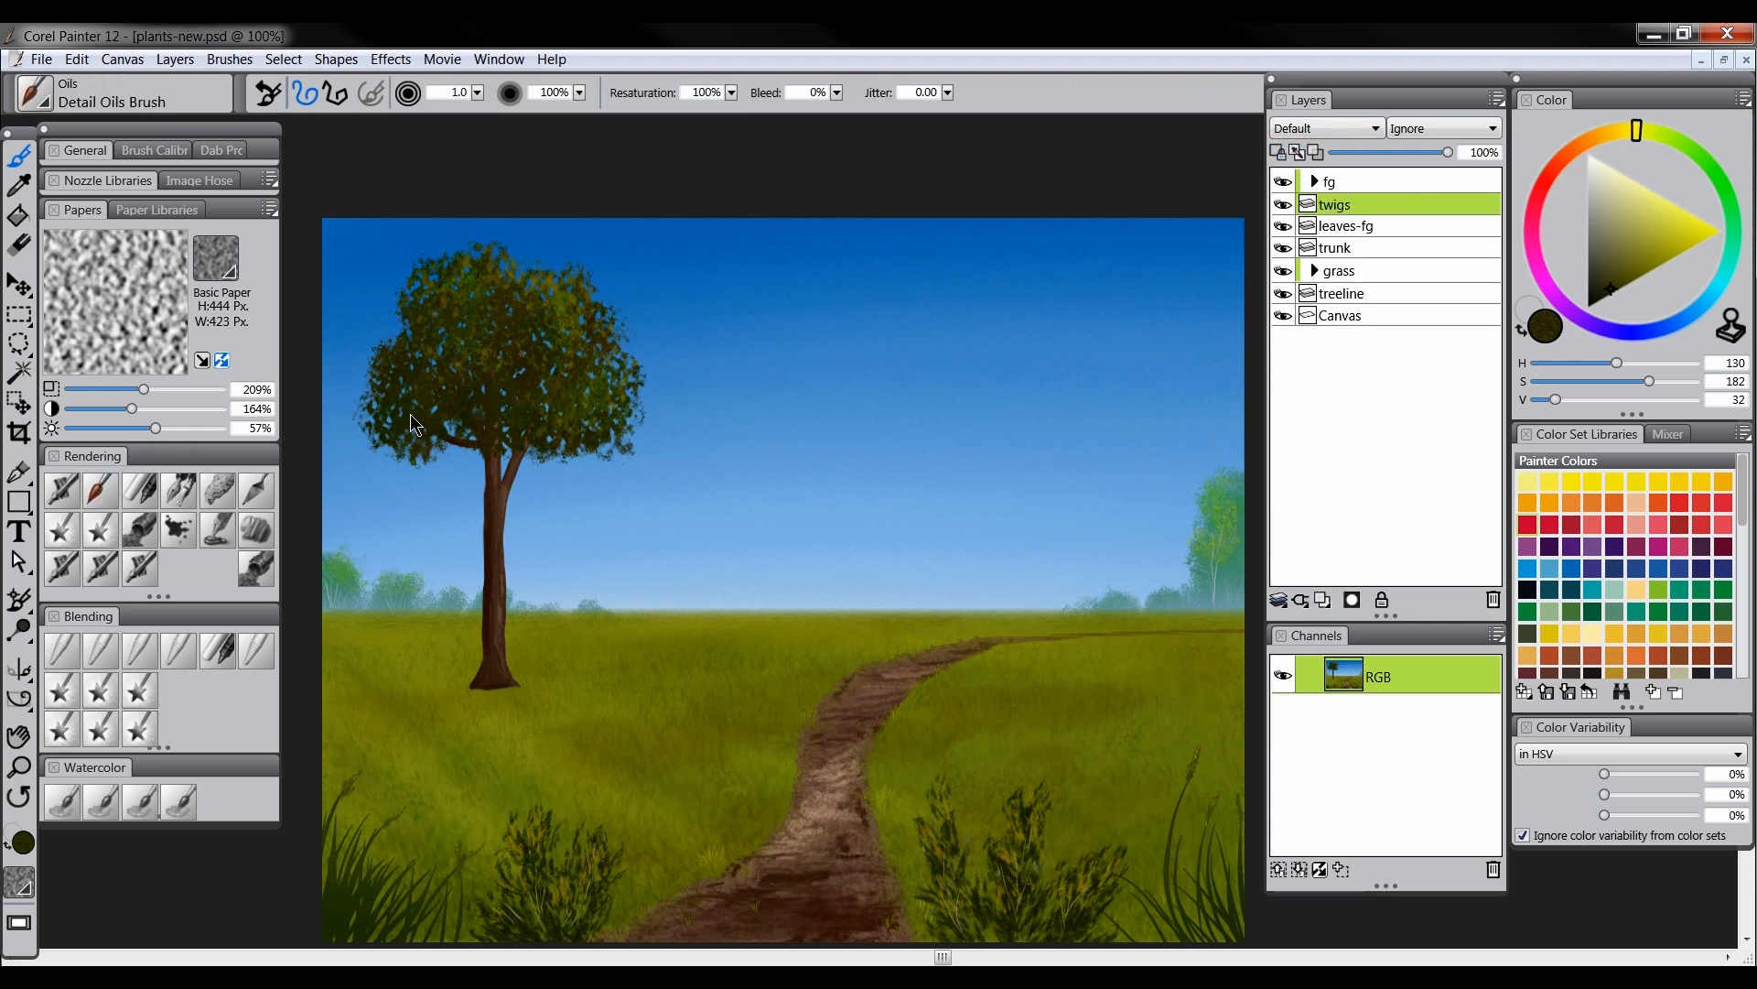
pyautogui.keyDown('alt'); pyautogui.click(514, 488); pyautogui.keyUp('alt')
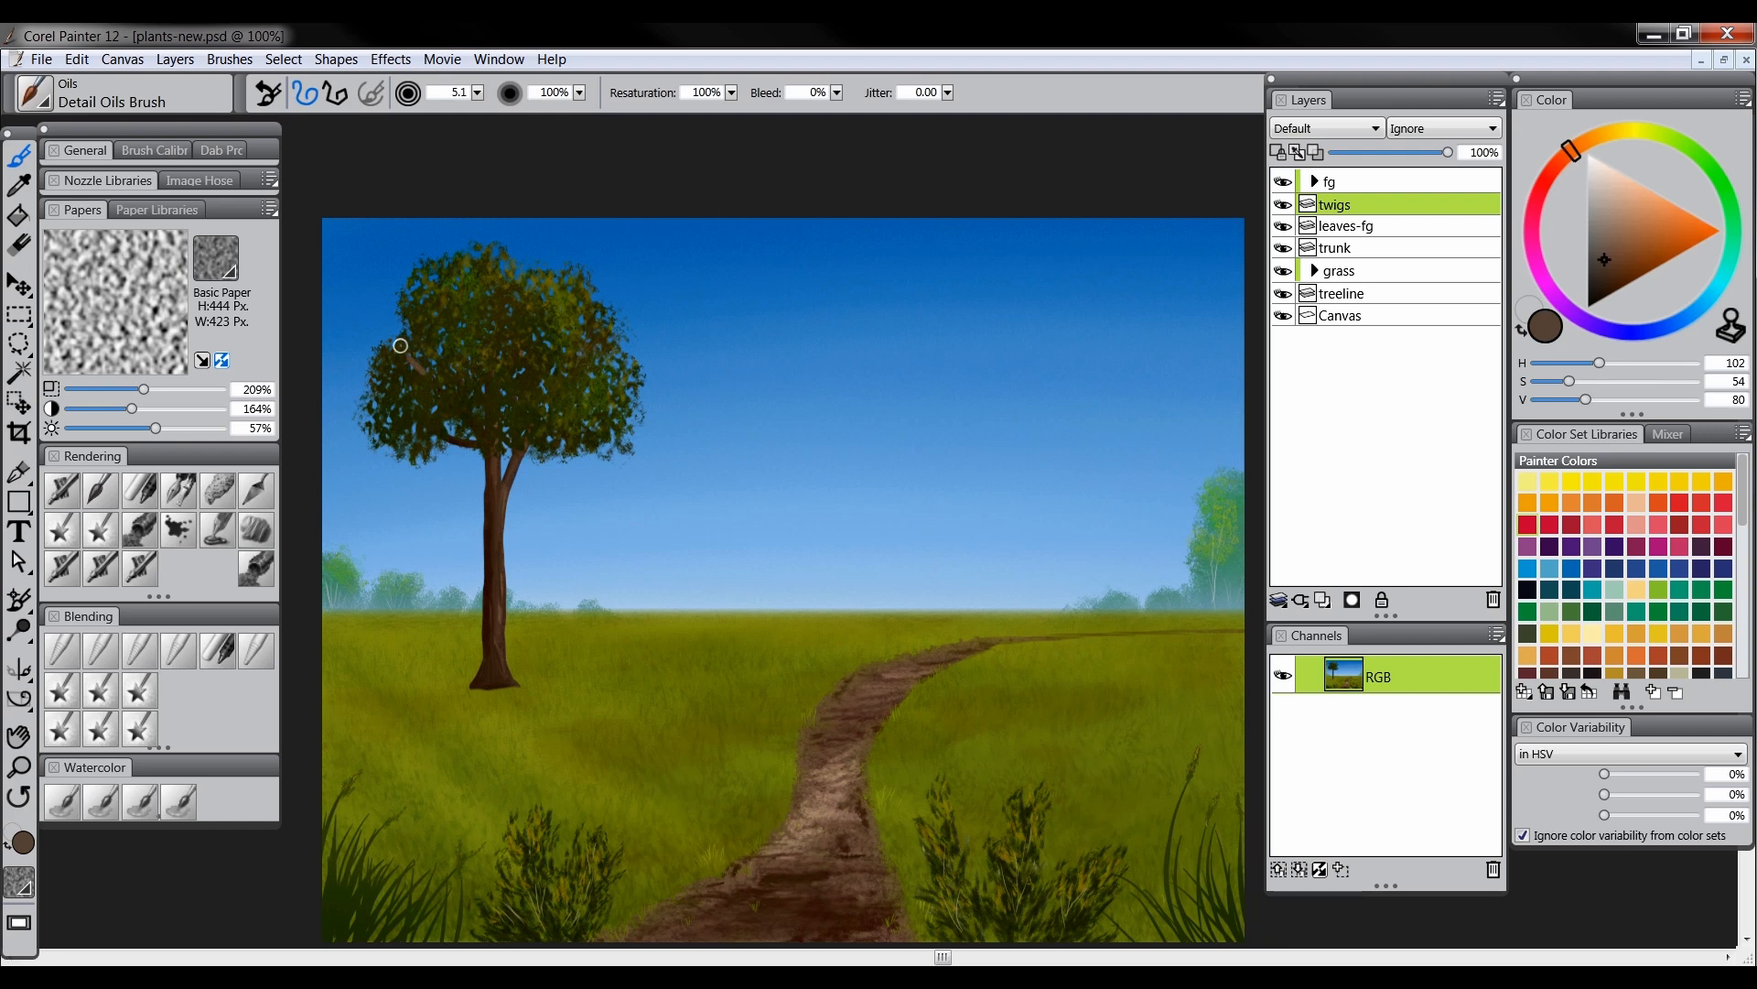
pyautogui.hotkey('ctrl', 'z')
# Add a layer named sh directly beneath the trunk layer and set its composite method to Multiply
pyautogui.click(1358, 249)
pyautogui.click(1323, 601)
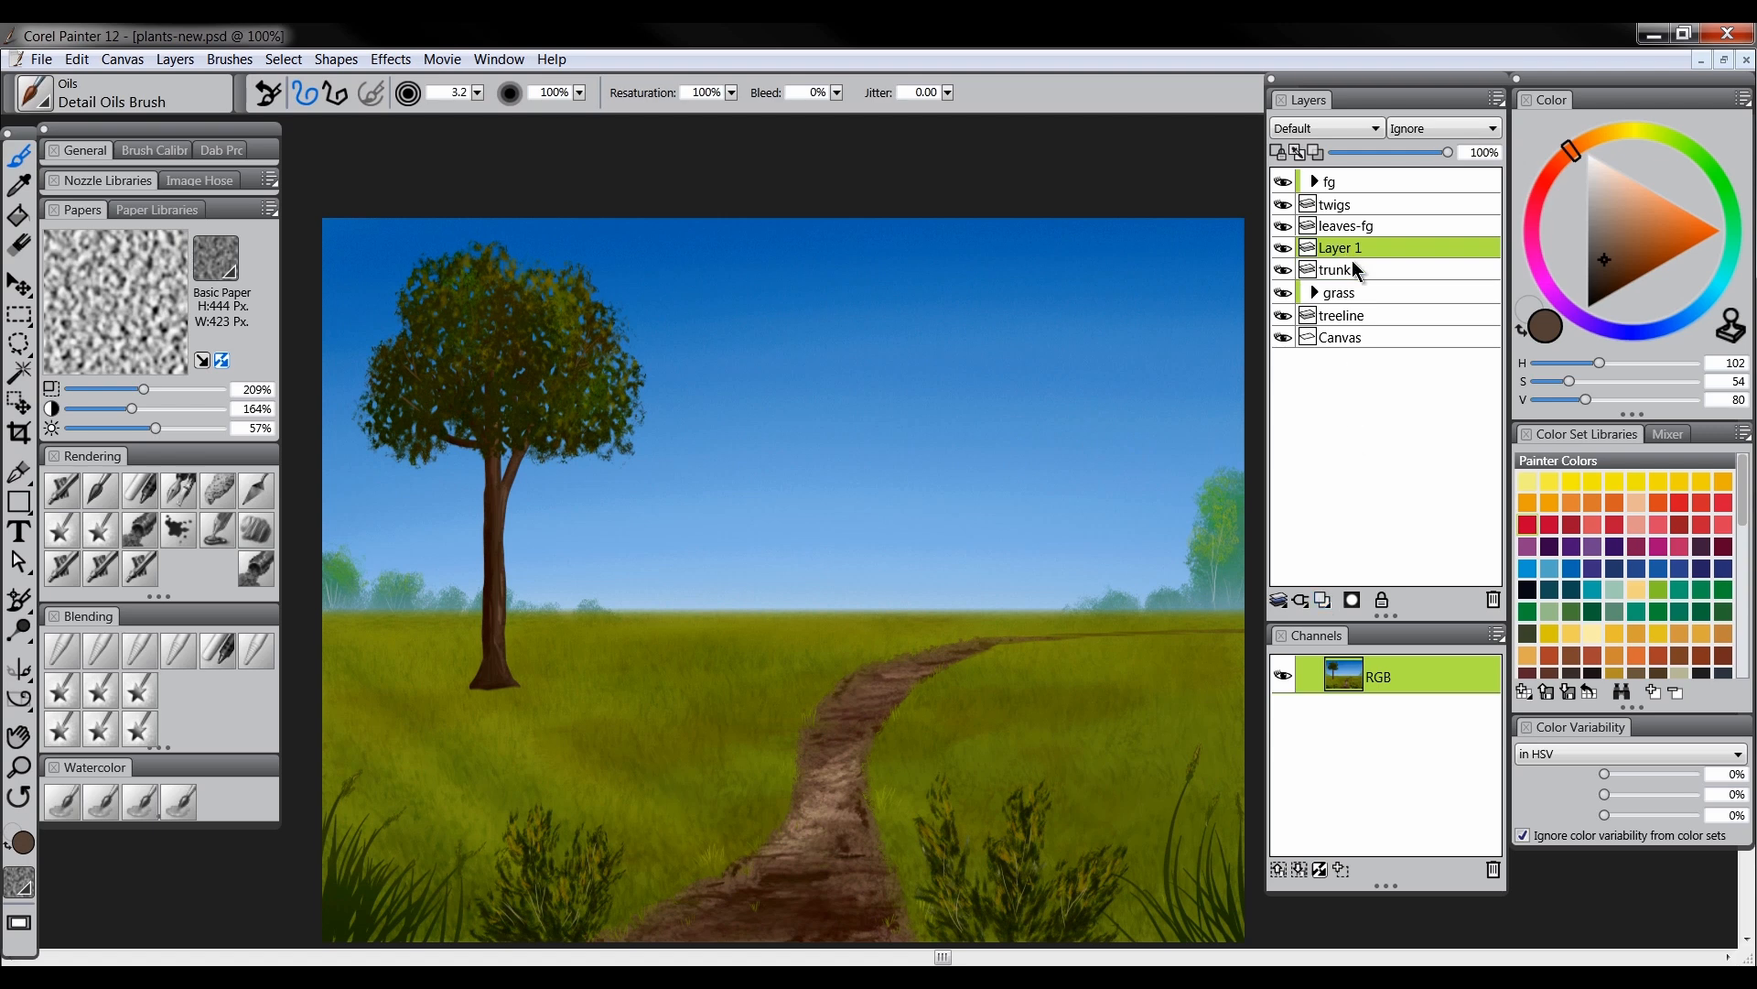
pyautogui.moveTo(1357, 271); pyautogui.dragTo(1359, 274)
pyautogui.doubleClick(1358, 275)
pyautogui.write('s')
pyautogui.press('Return')
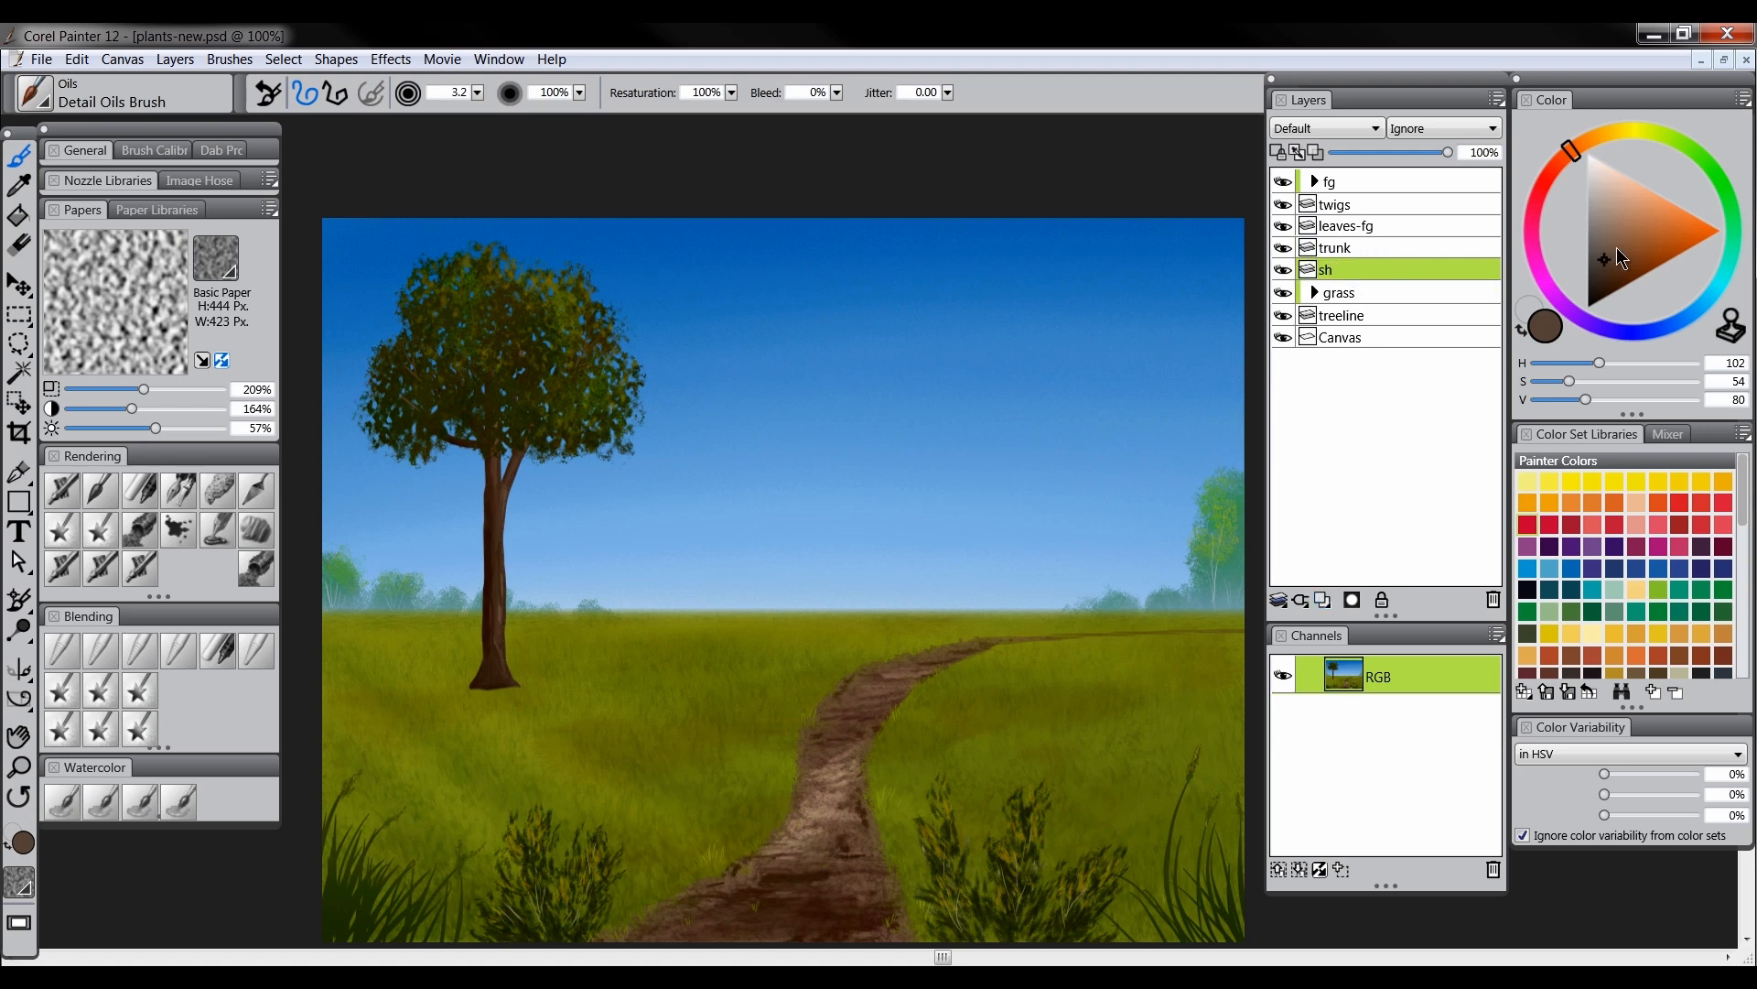
pyautogui.click(1320, 136)
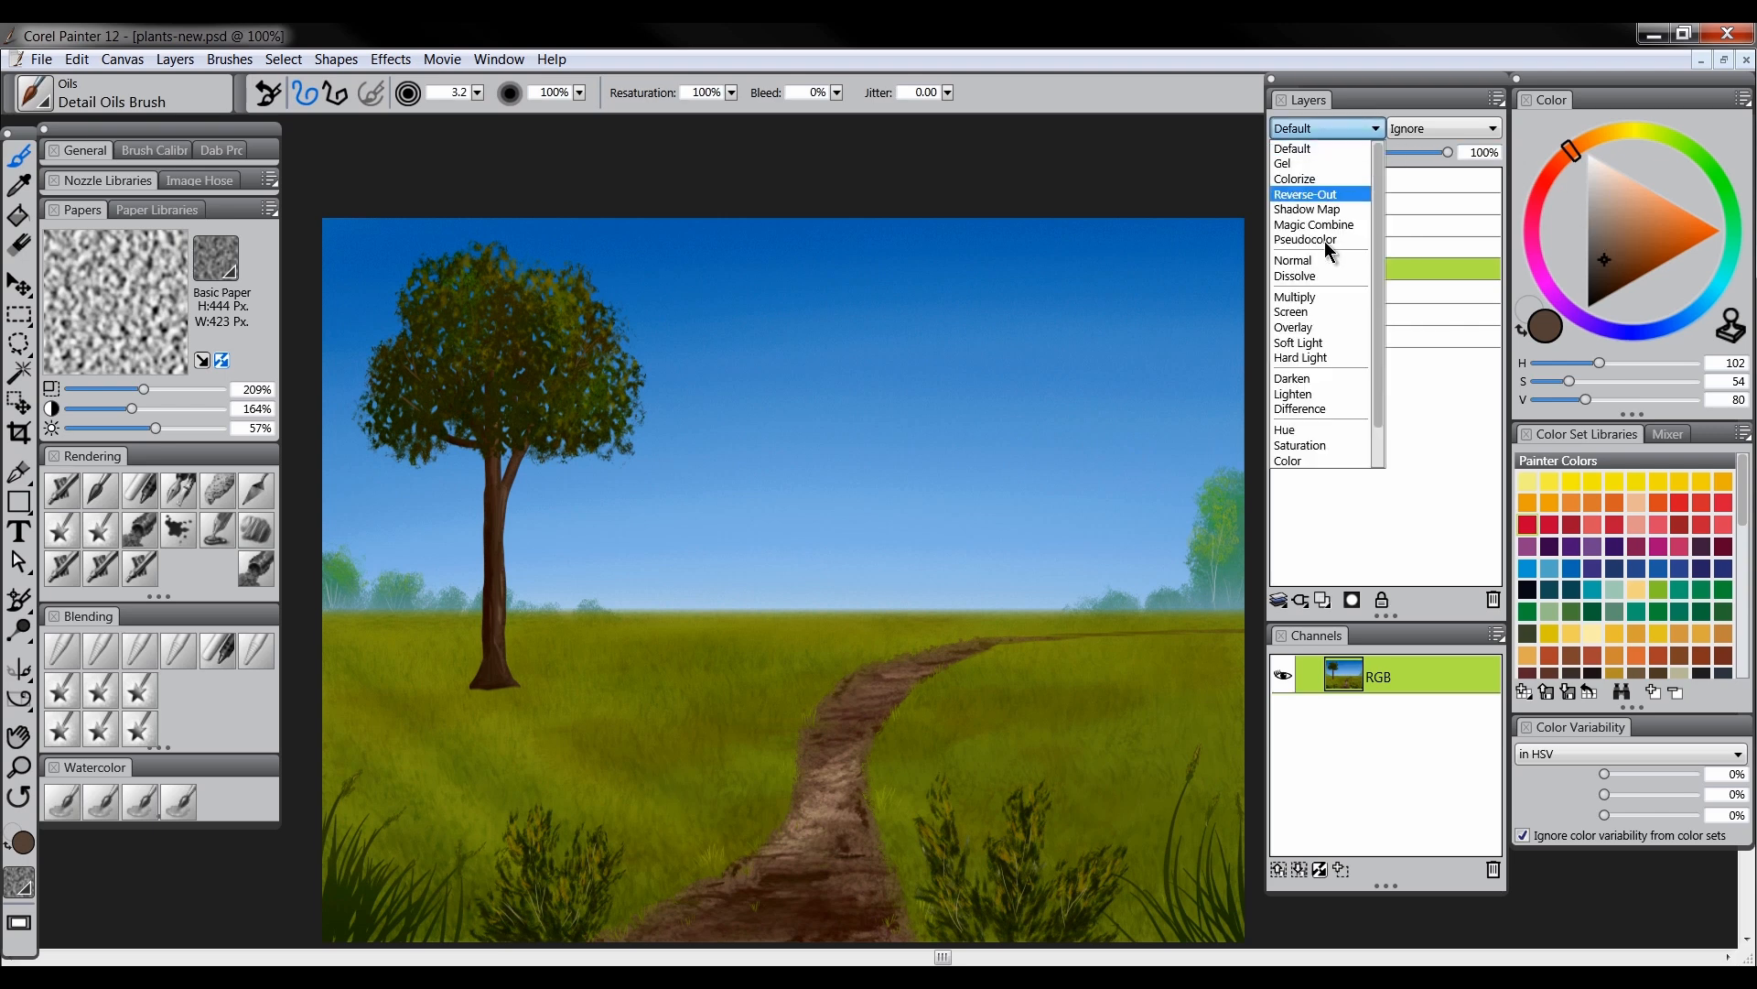
pyautogui.click(1311, 304)
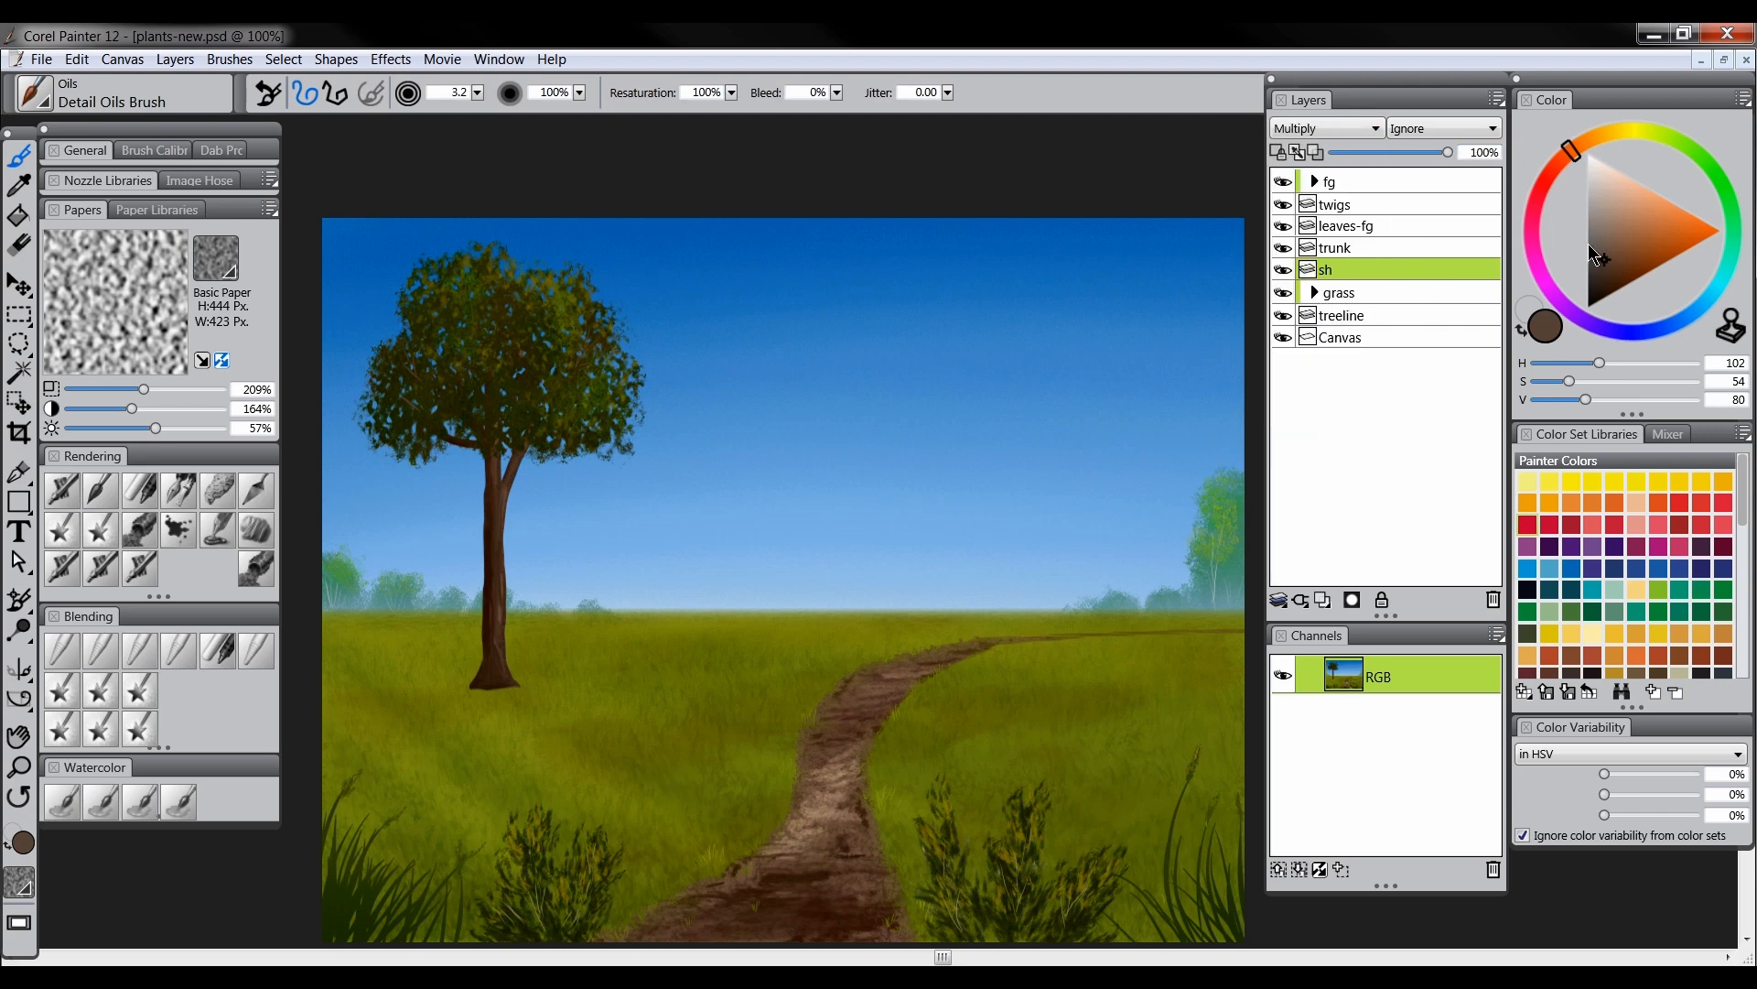
# Airbrush a thin grey-blue (H 244, S 22, V 130) ground shadow across both sides of the trunk's base with Digital Airbrush
pyautogui.click(1659, 327)
pyautogui.moveTo(1606, 266); pyautogui.dragTo(1602, 240)
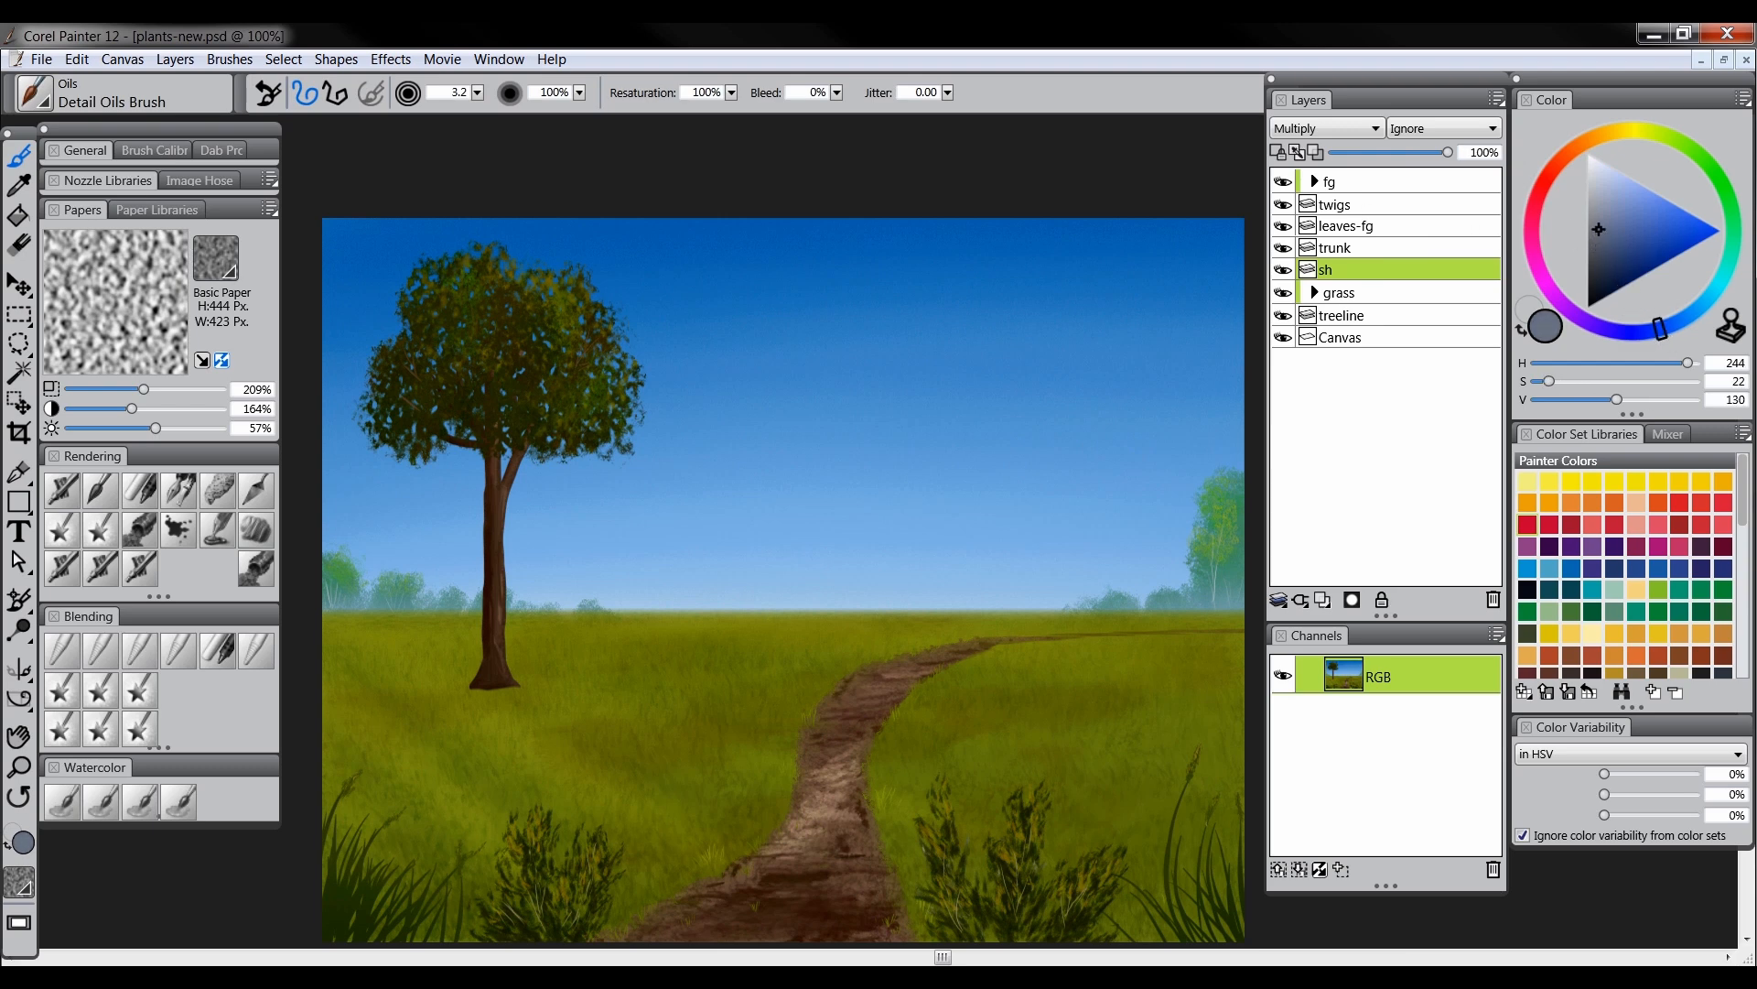
pyautogui.click(69, 488)
pyautogui.press('Tab')
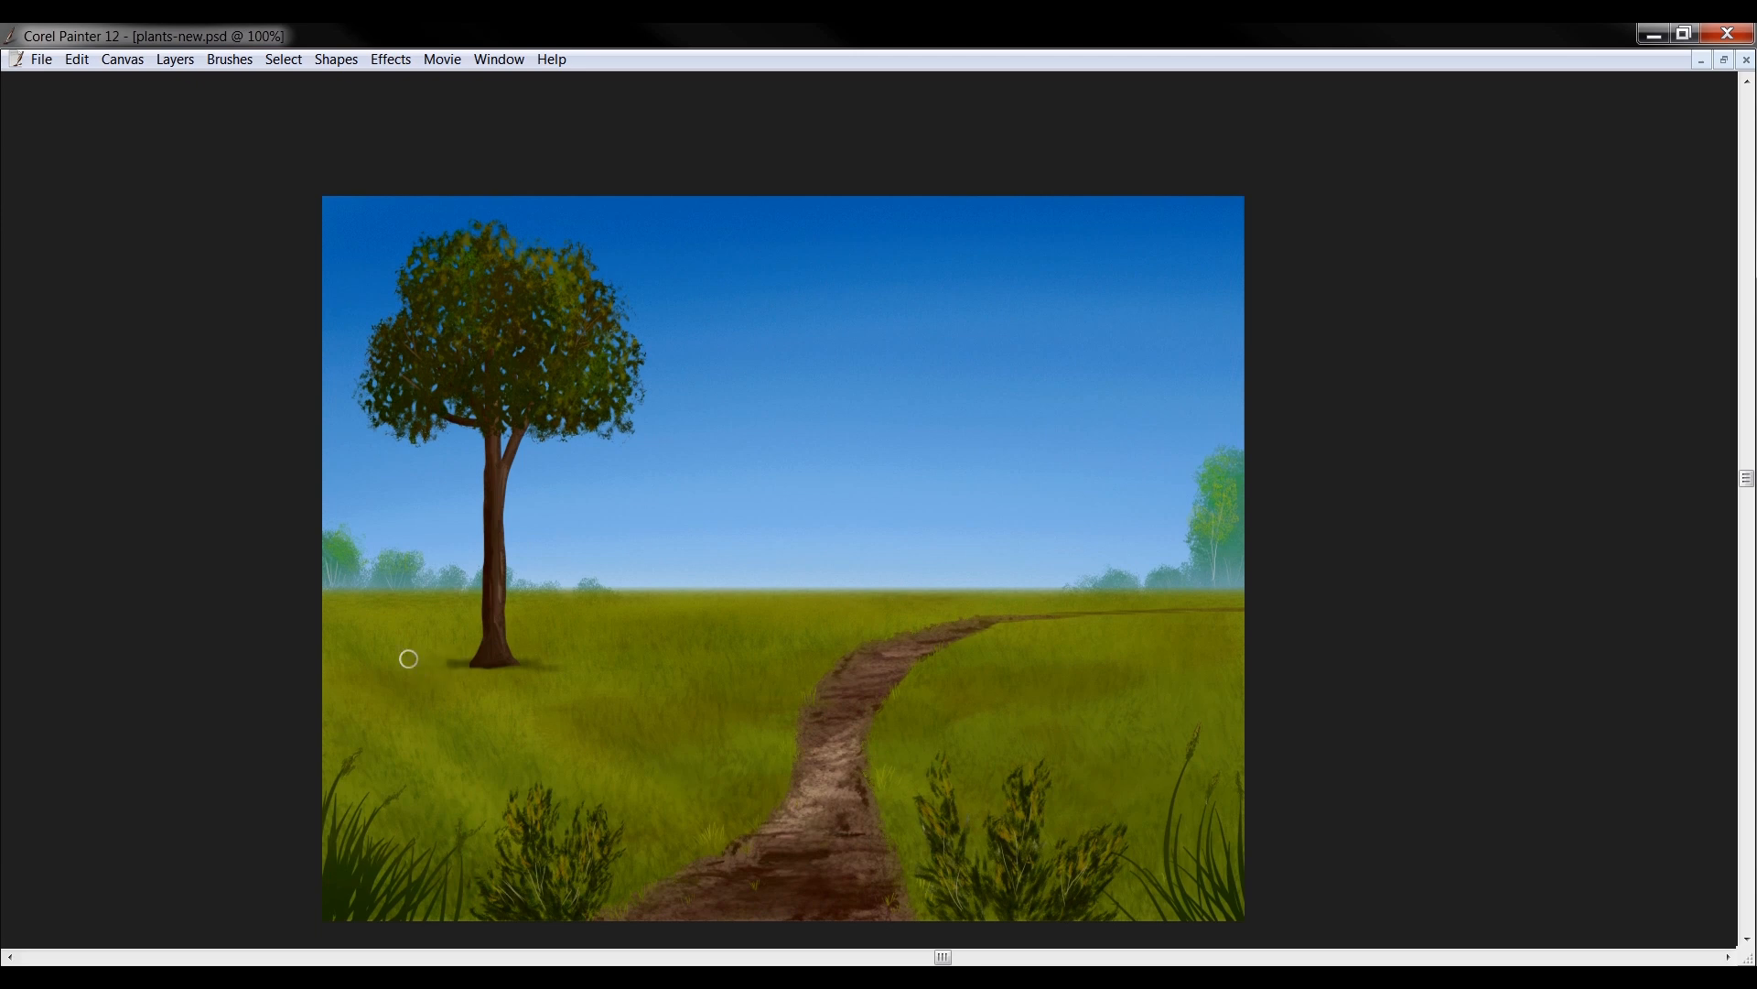
pyautogui.moveTo(392, 661); pyautogui.dragTo(575, 662)
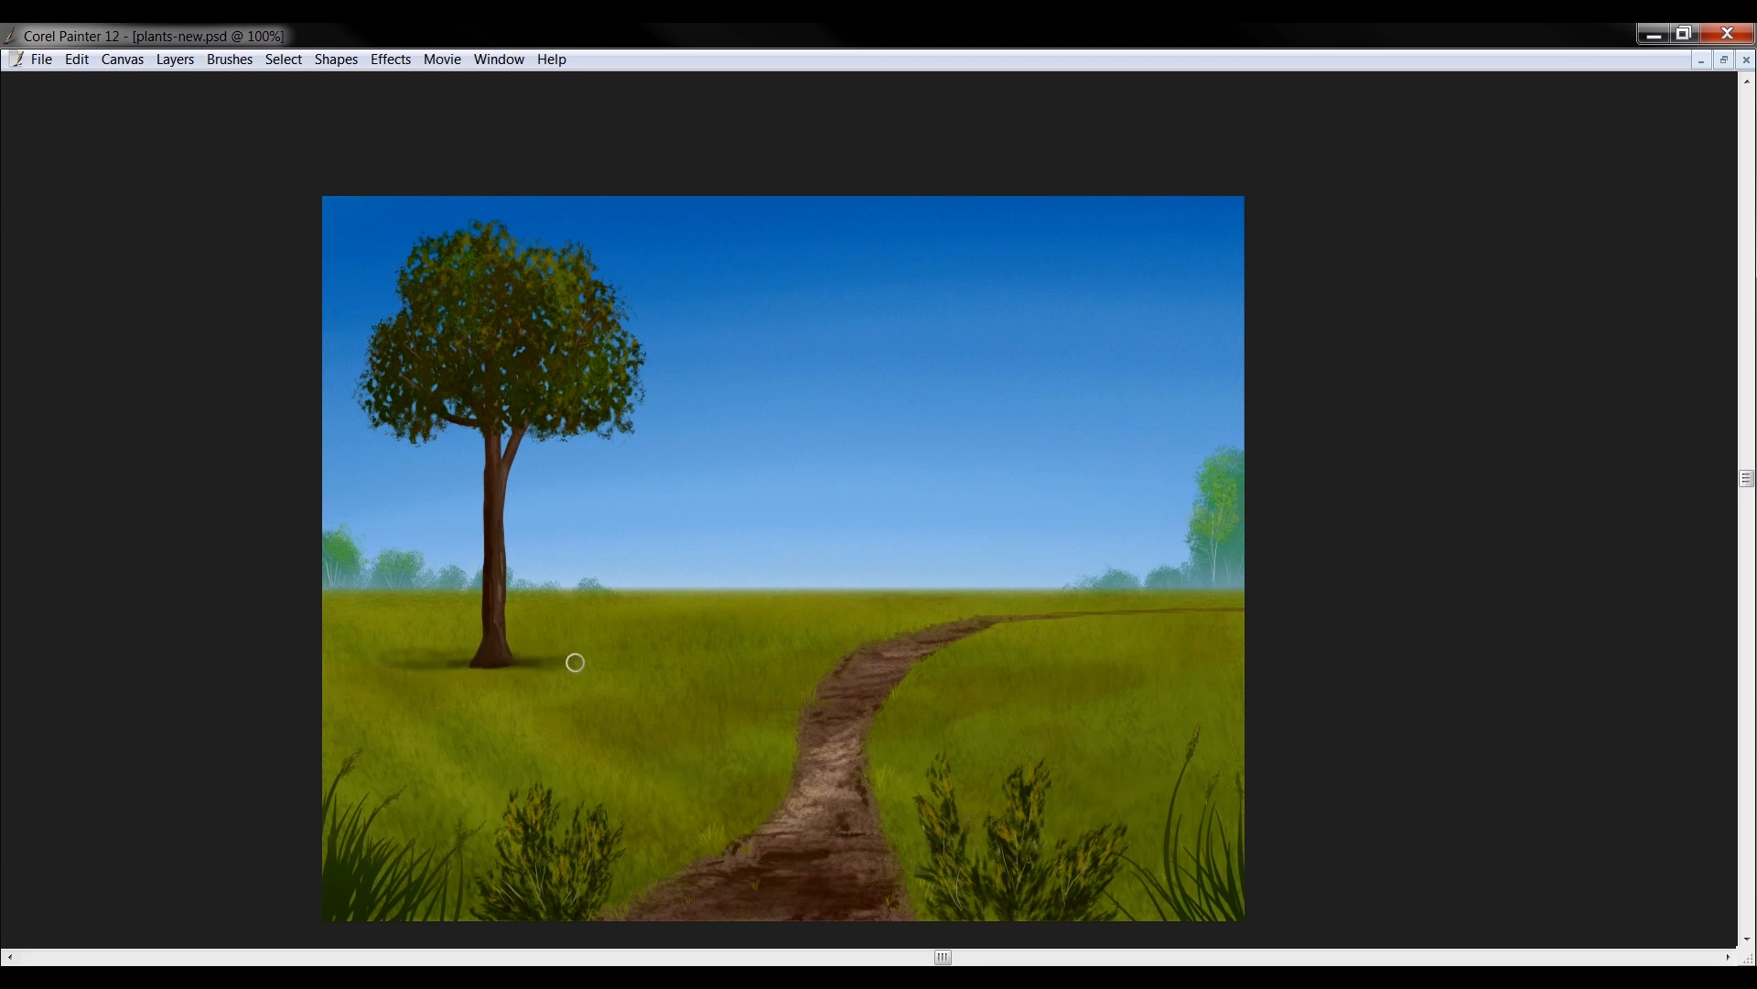
# Soften the trunk's ground shadow with Diffuse Blur and lower the sh layer's opacity to 75%
pyautogui.press('Tab')
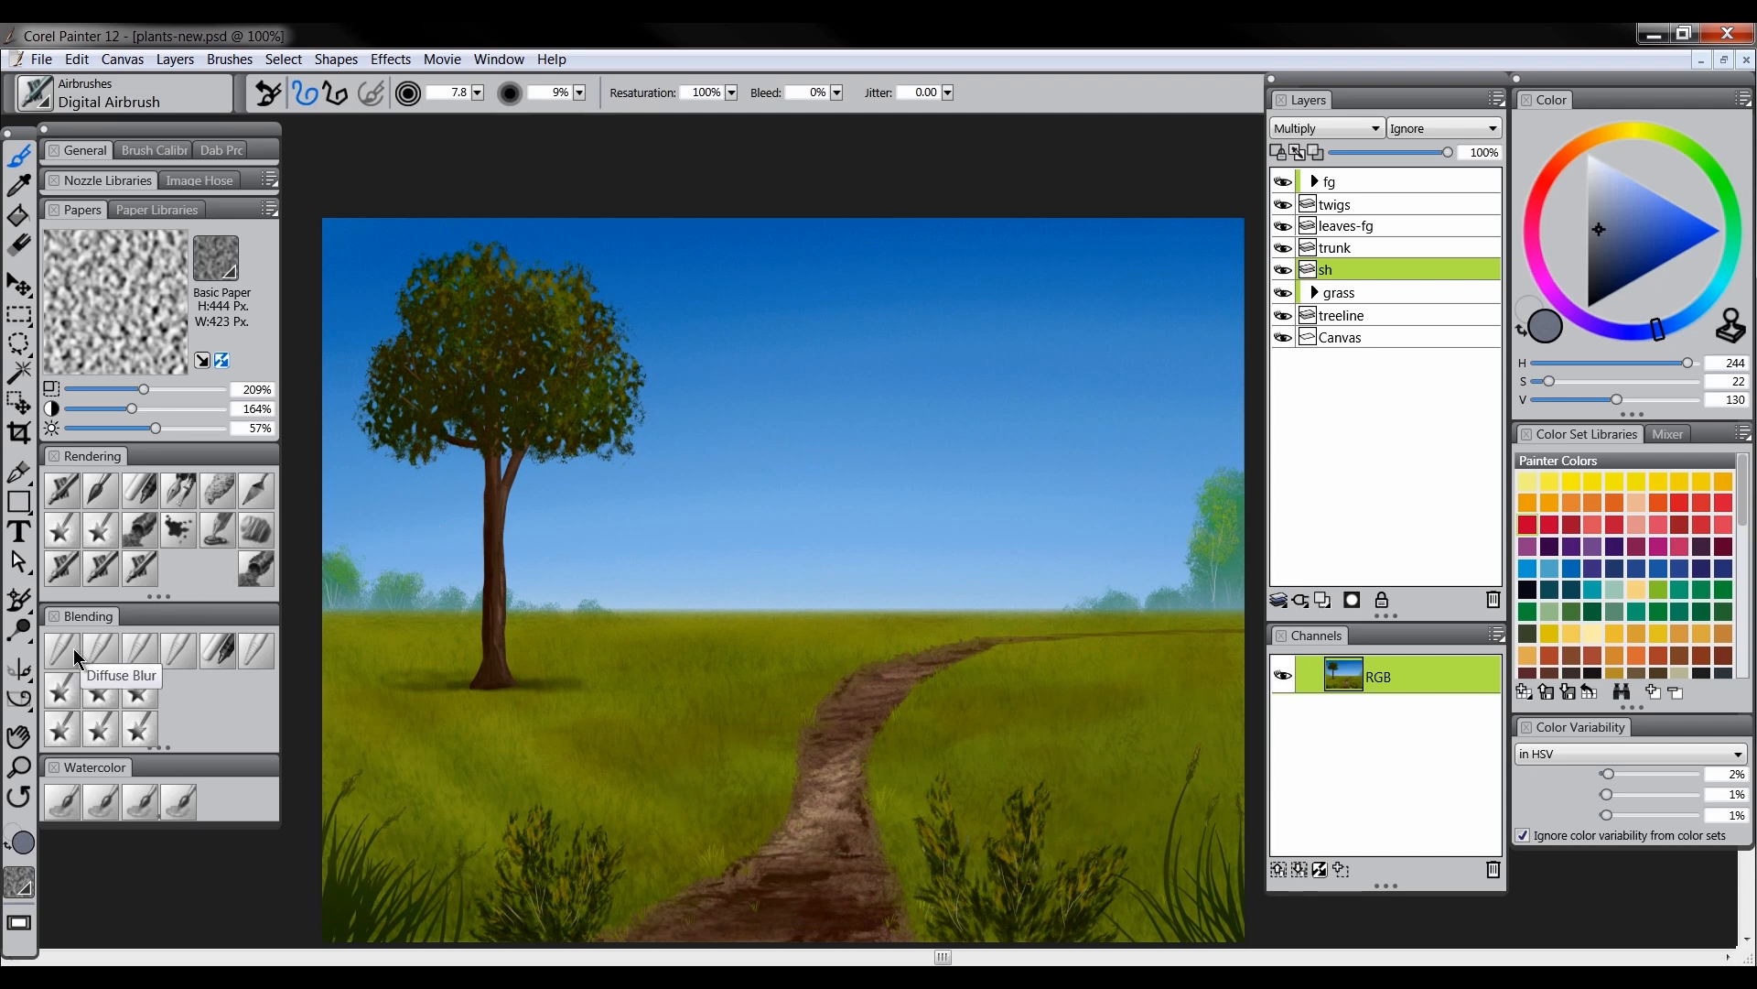
pyautogui.press('Tab')
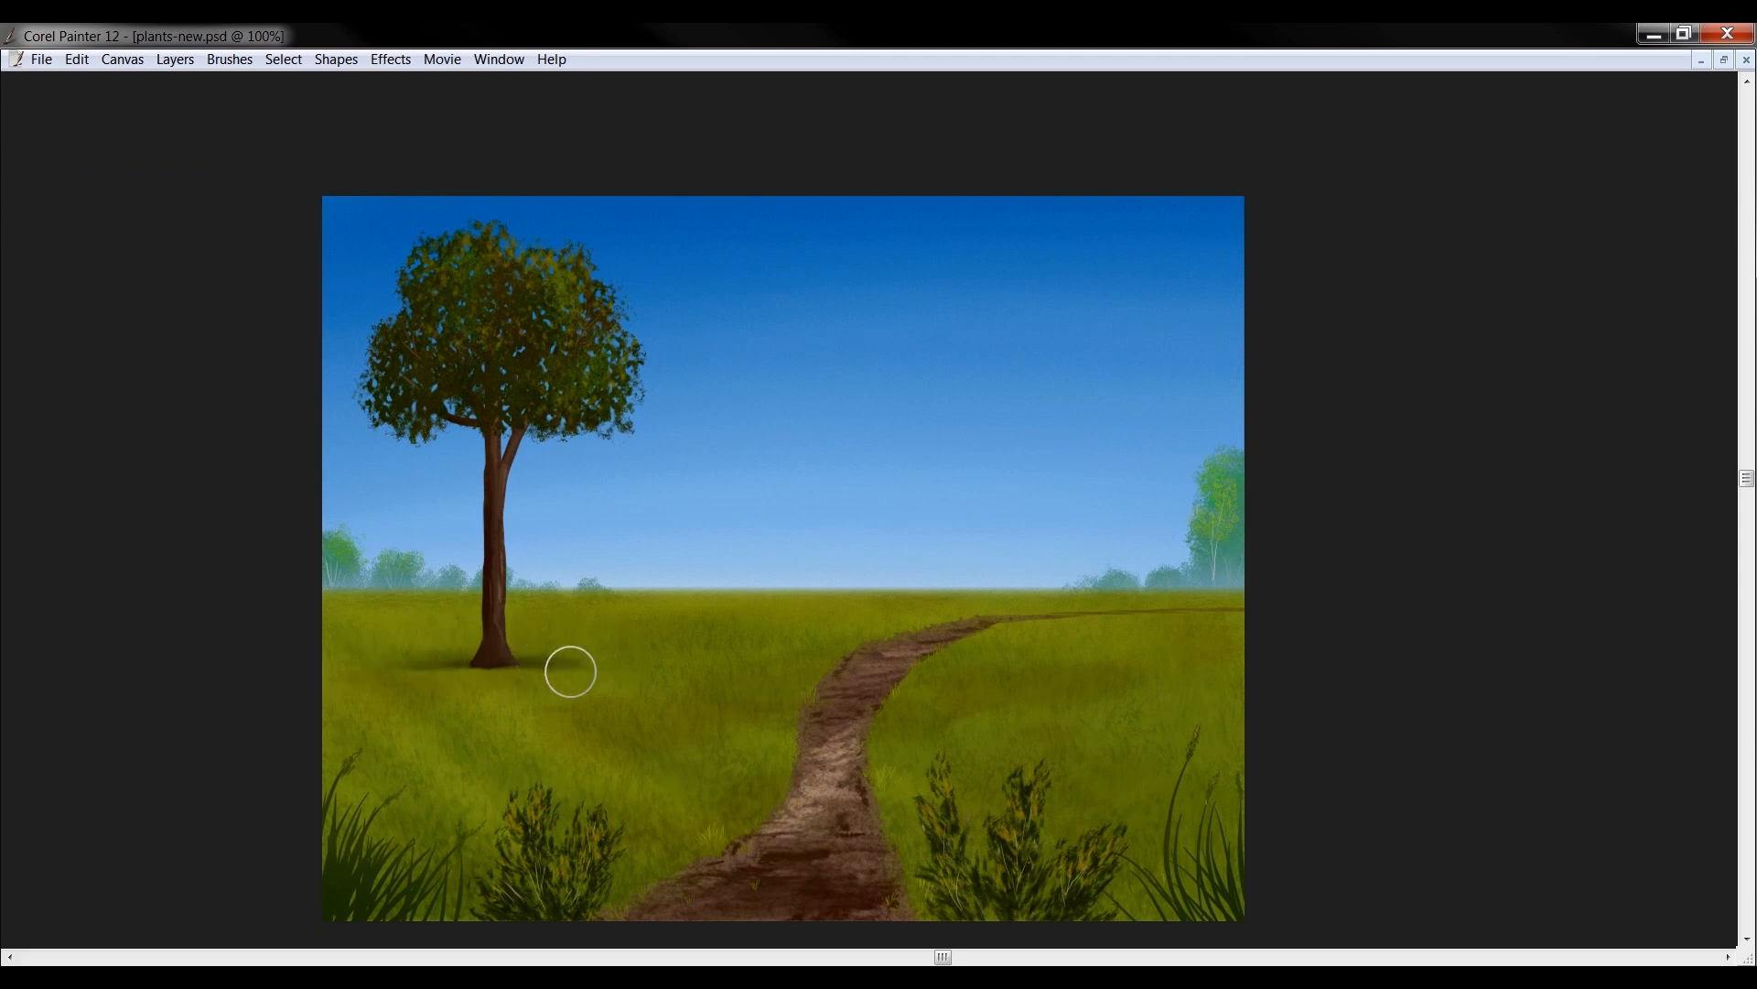
pyautogui.moveTo(837, 705); pyautogui.dragTo(809, 722)
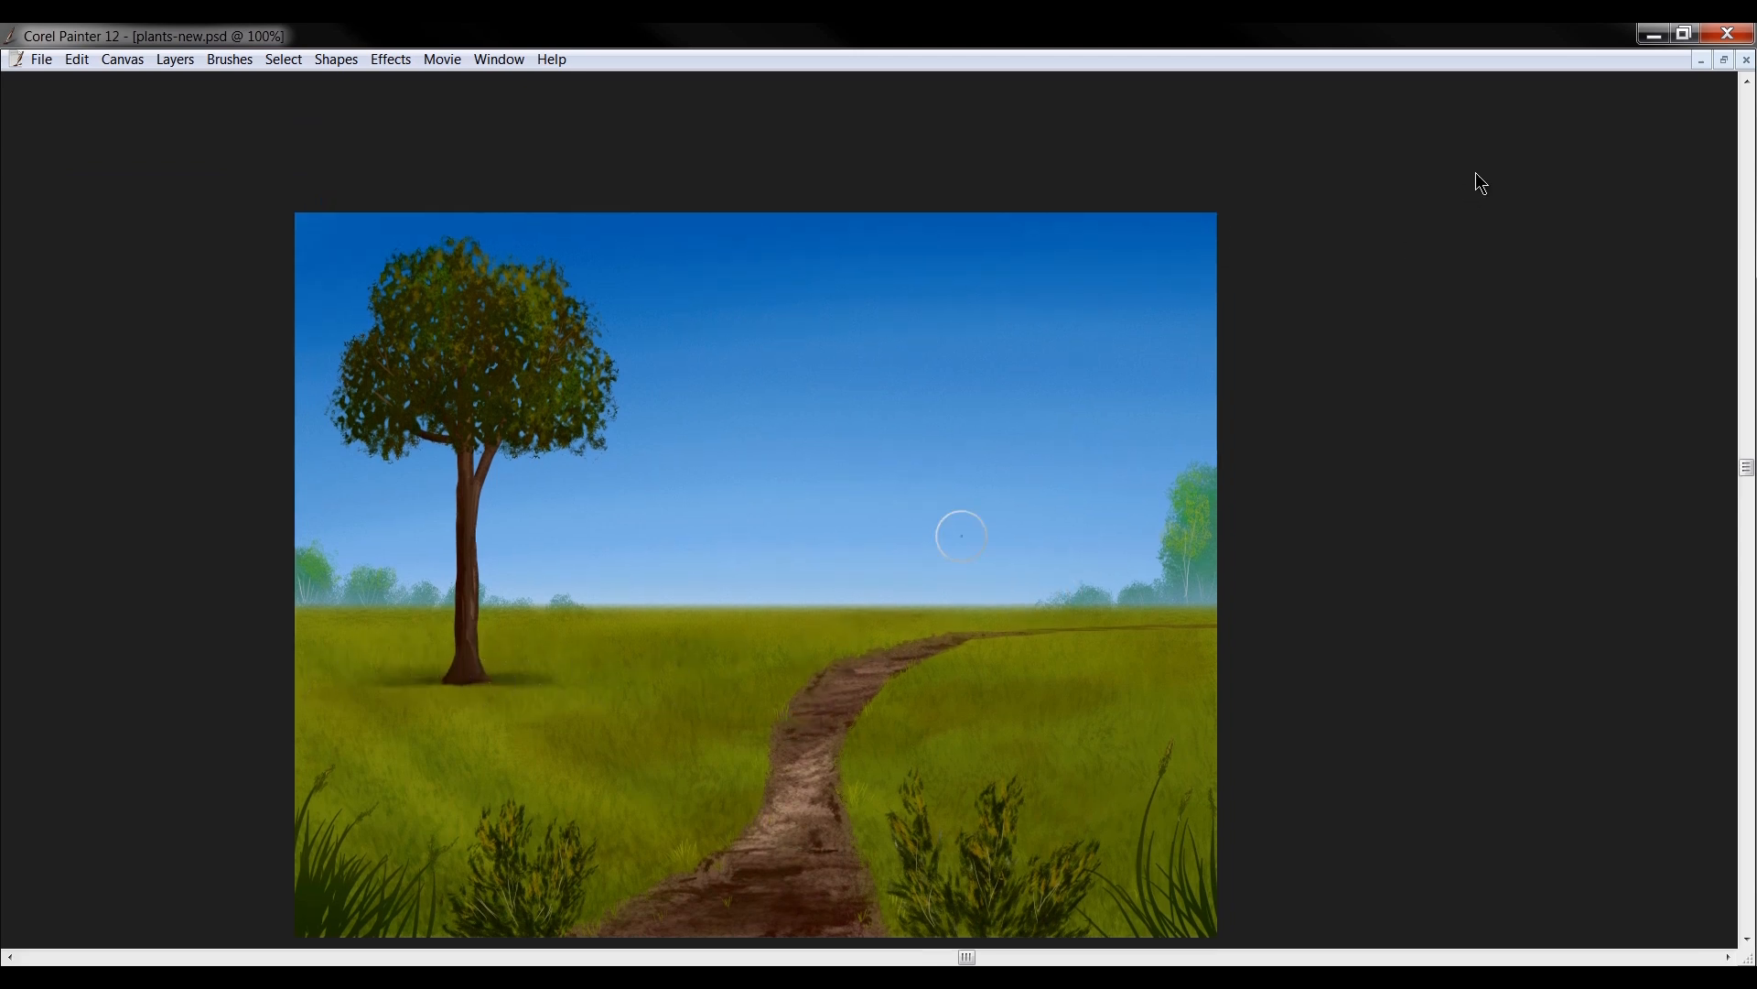
pyautogui.press('Tab')
pyautogui.moveTo(1429, 154); pyautogui.dragTo(1421, 154)
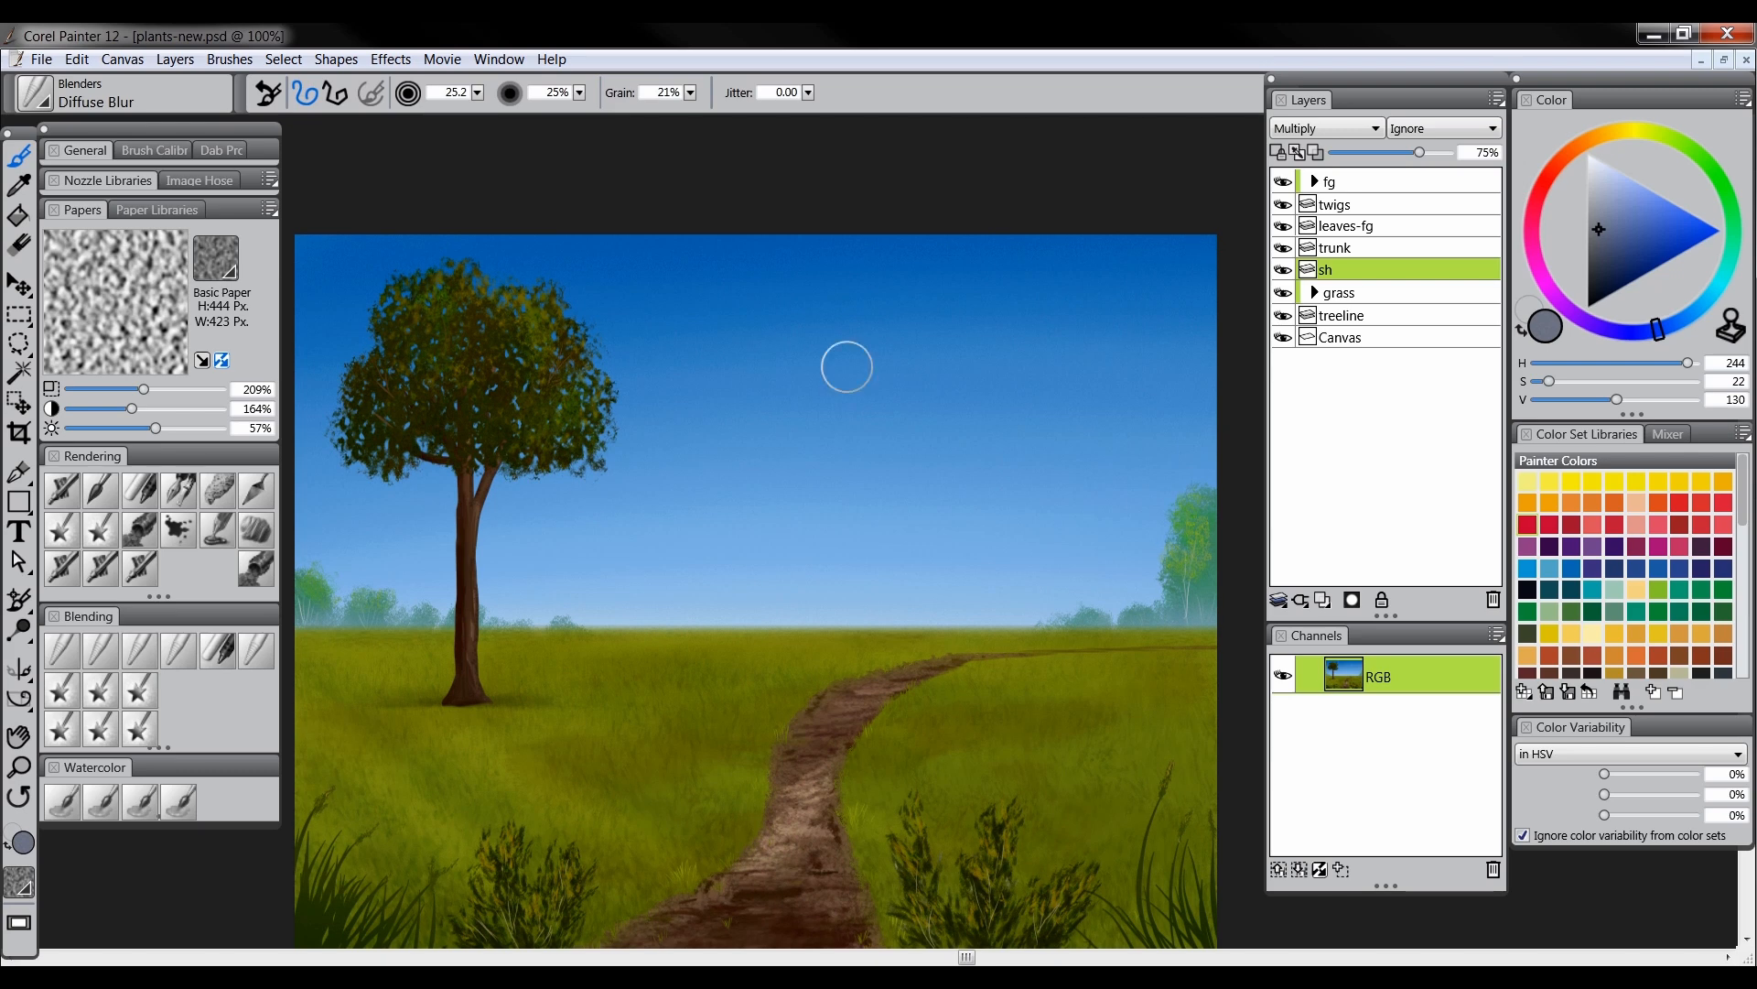
# Examine the whole landscape composition at a reduced 75% zoom
pyautogui.click(18, 766)
pyautogui.keyDown('alt'); pyautogui.click(728, 650); pyautogui.keyUp('alt')
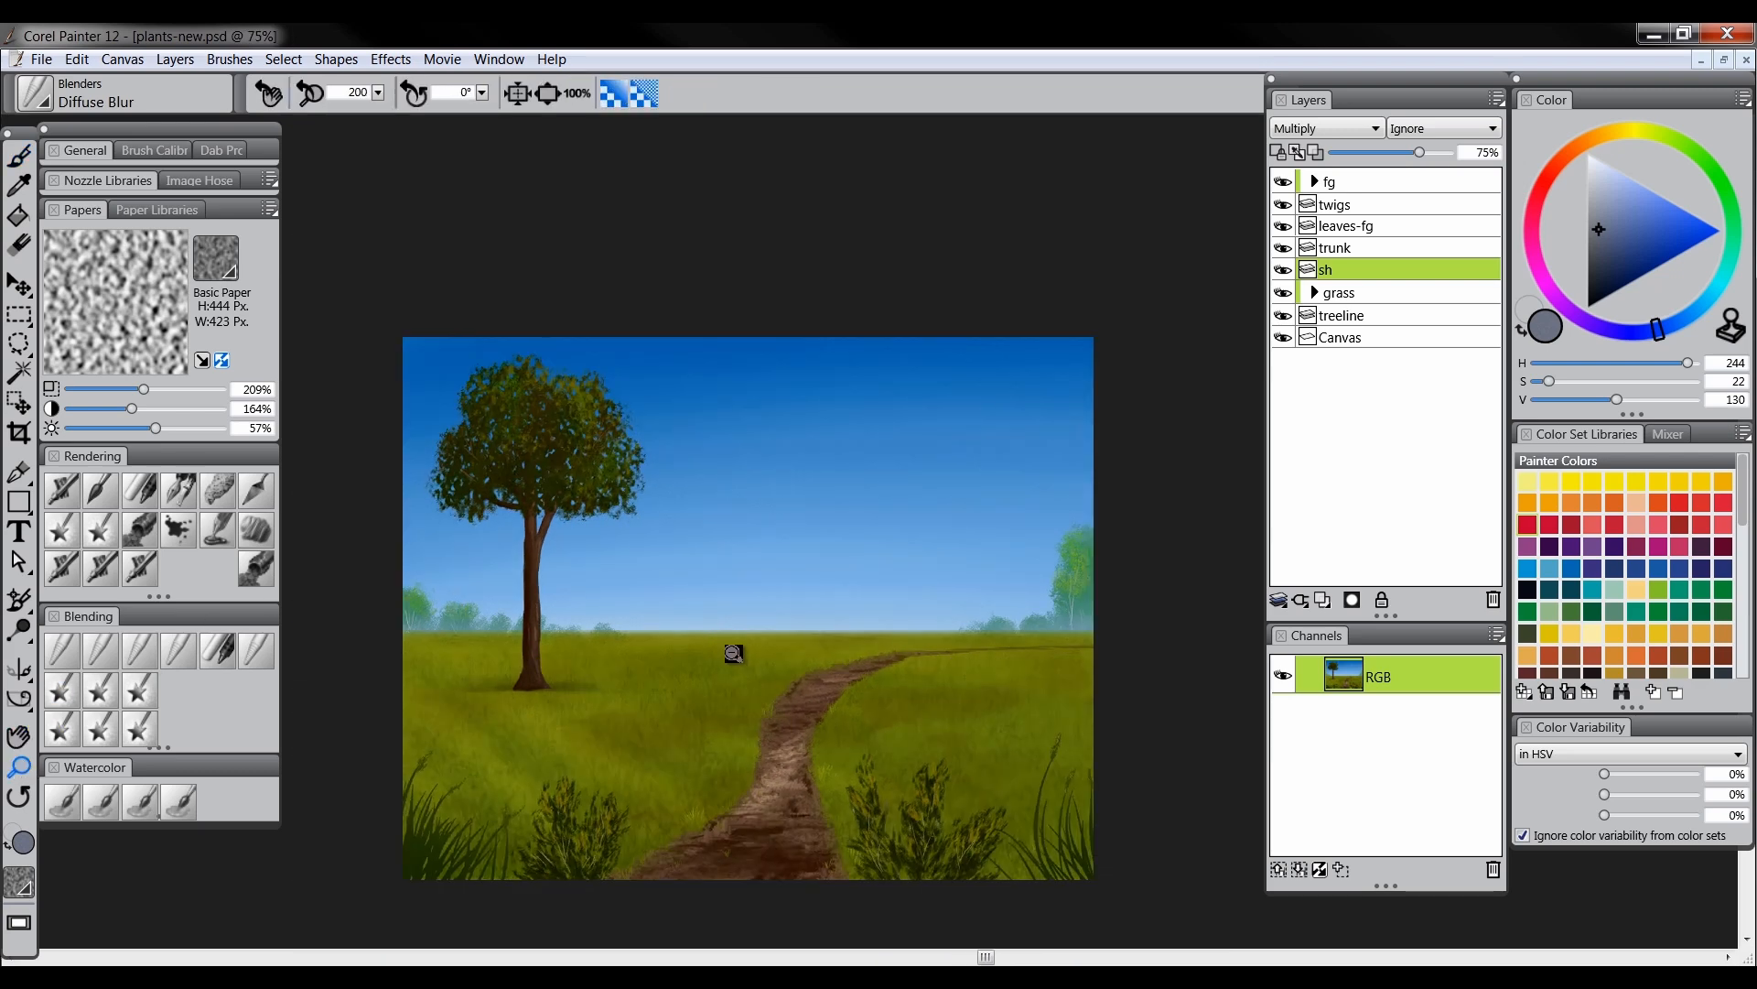
pyautogui.keyDown('alt'); pyautogui.click(752, 648); pyautogui.keyUp('alt')
pyautogui.keyDown('alt'); pyautogui.click(753, 671); pyautogui.keyUp('alt')
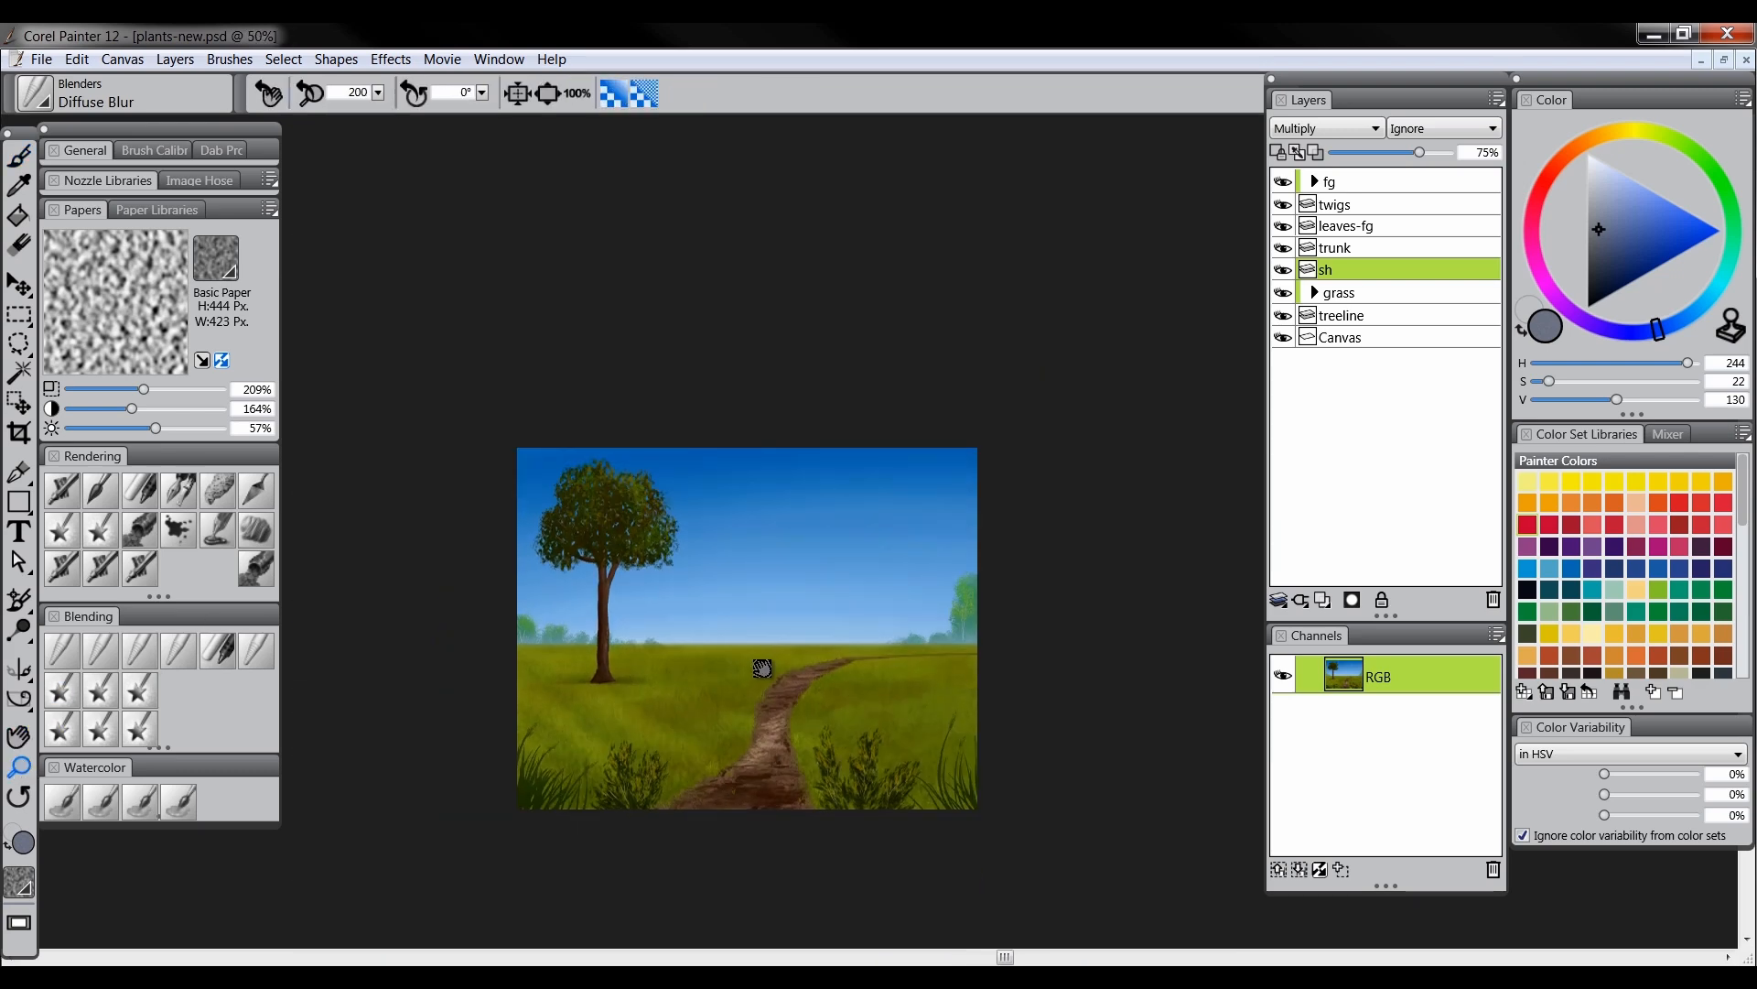
pyautogui.moveTo(761, 671); pyautogui.dragTo(740, 647)
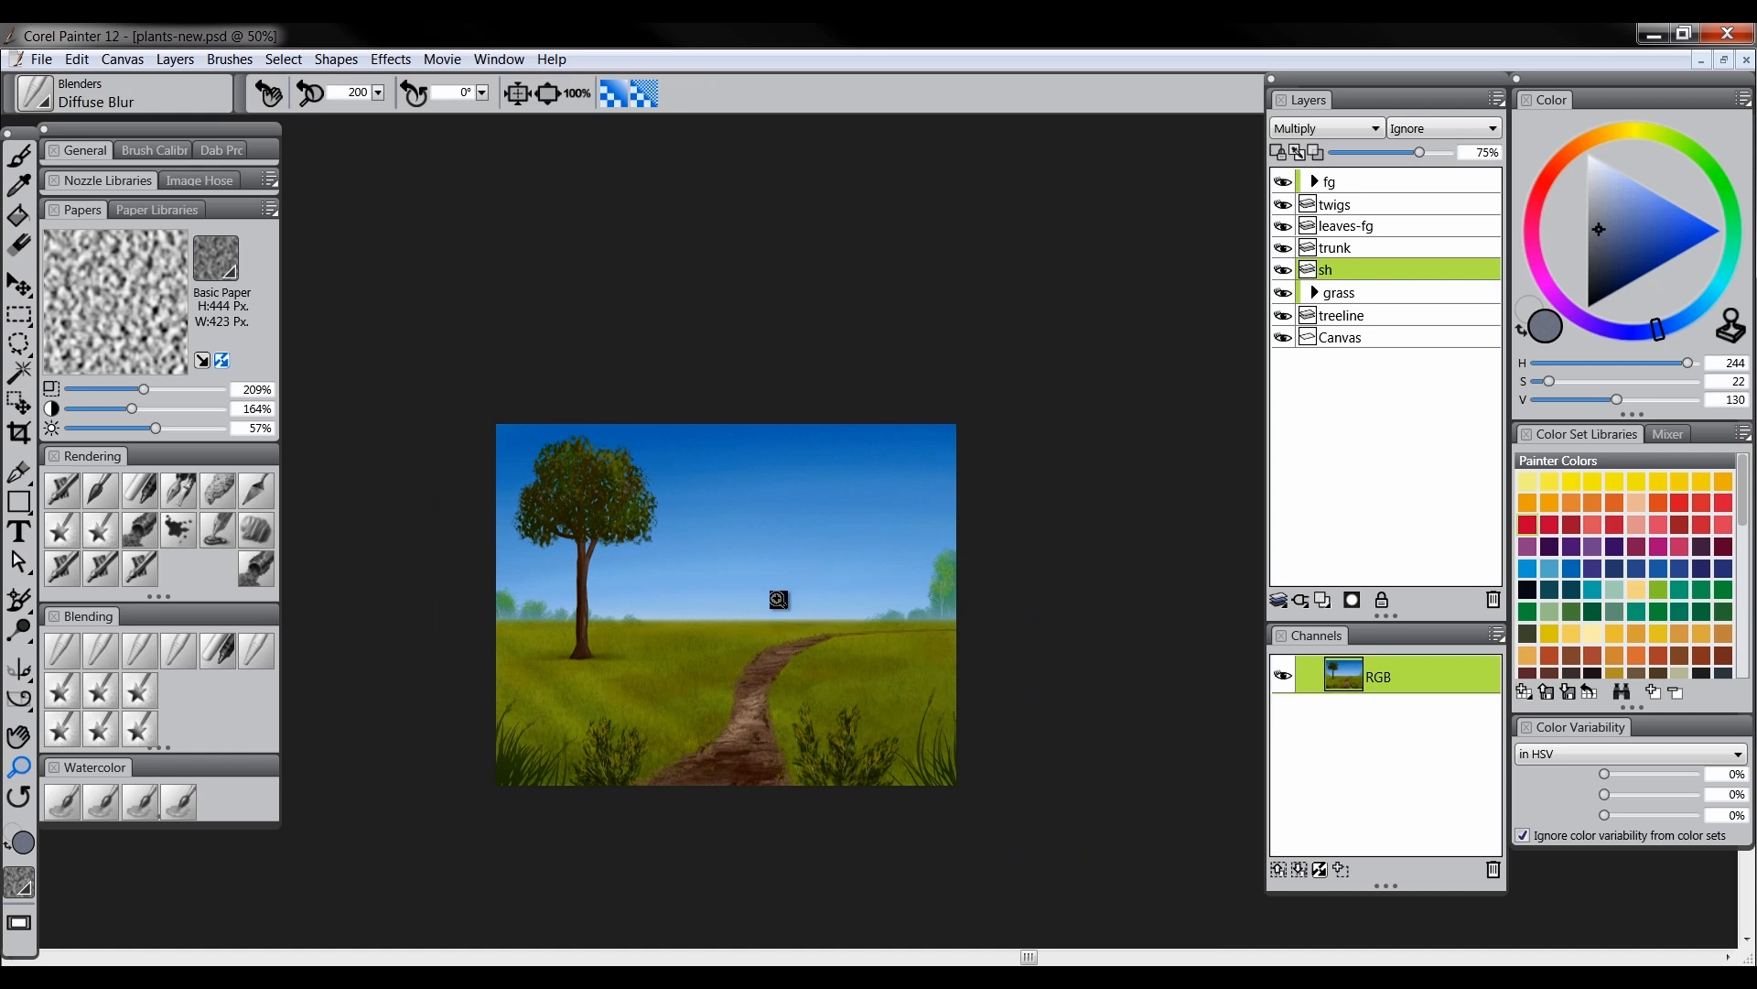
pyautogui.click(743, 651)
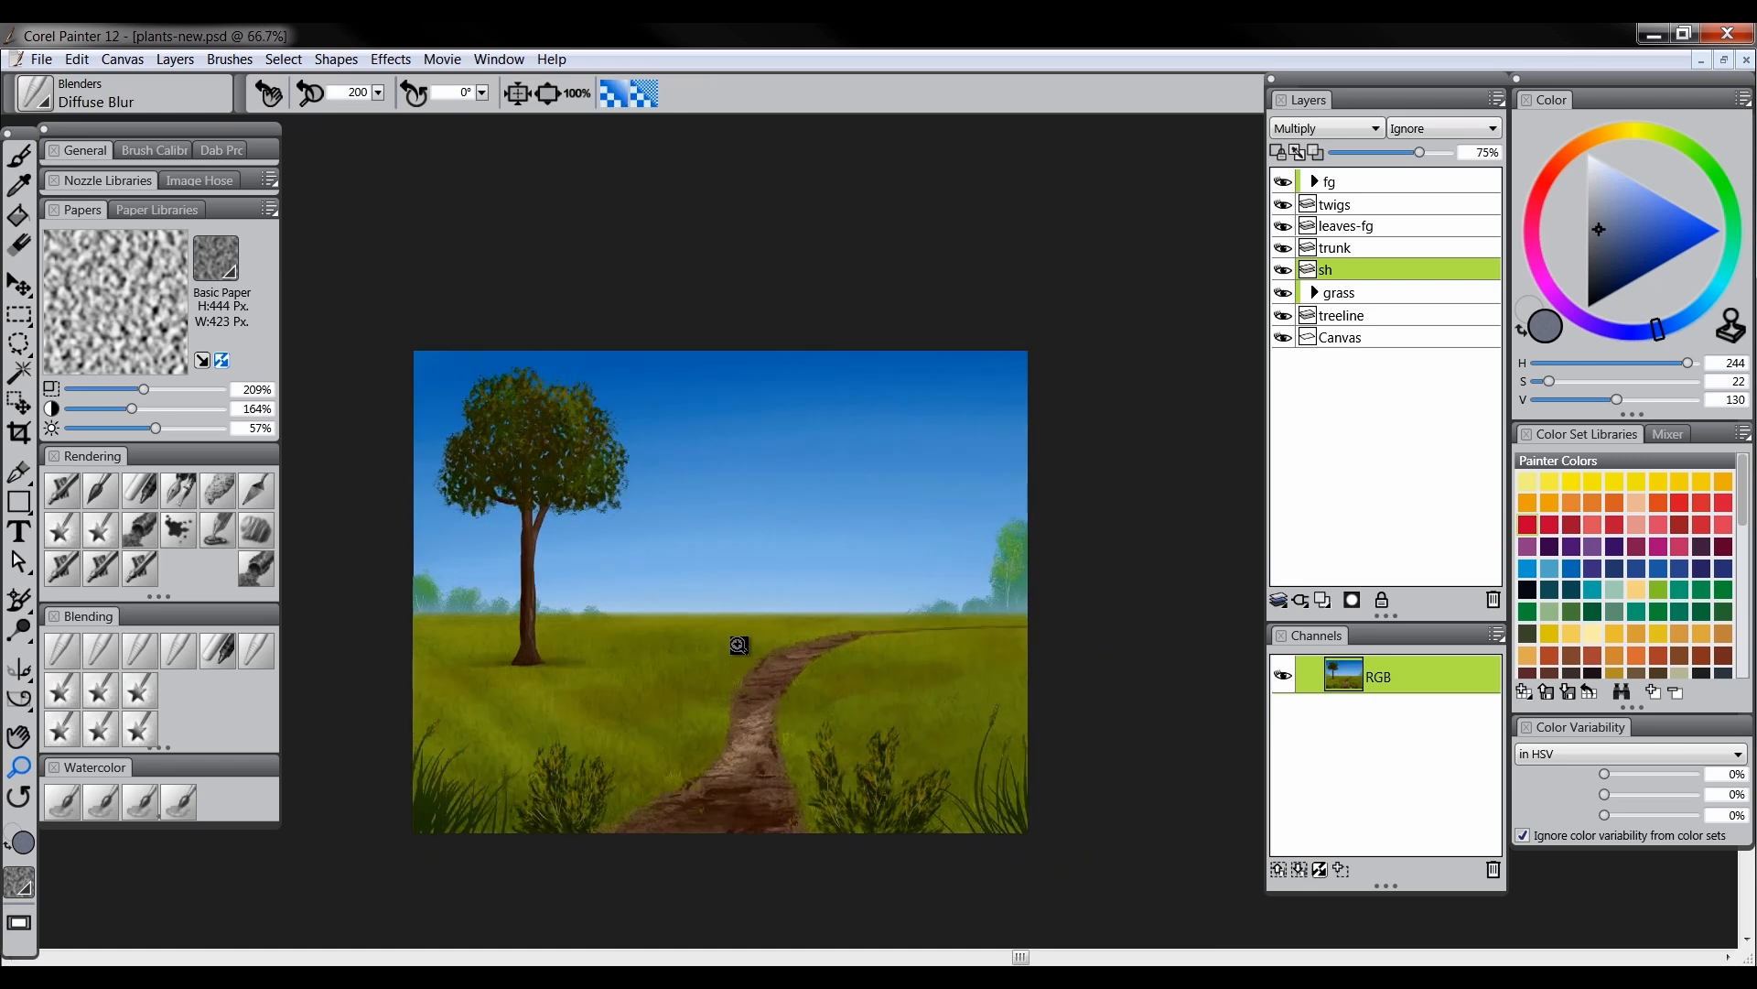
pyautogui.click(747, 649)
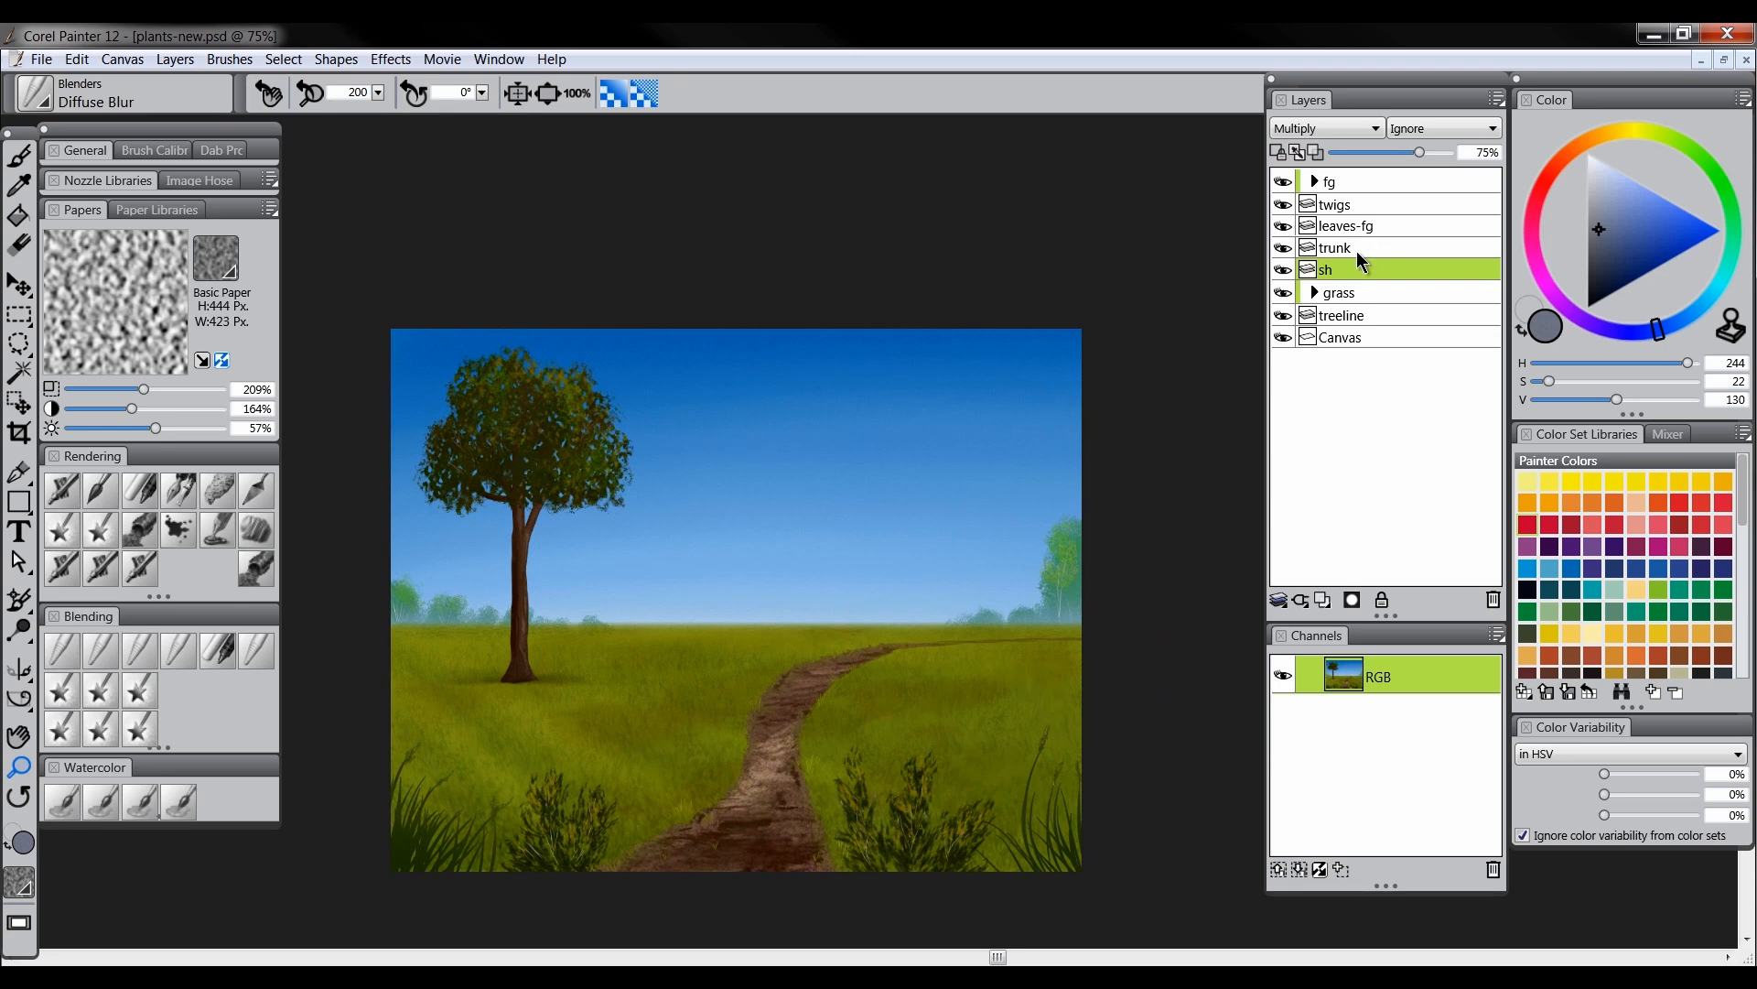
# Try loading the leaves-fg layer's content as a selection and deselect it
pyautogui.click(1364, 229)
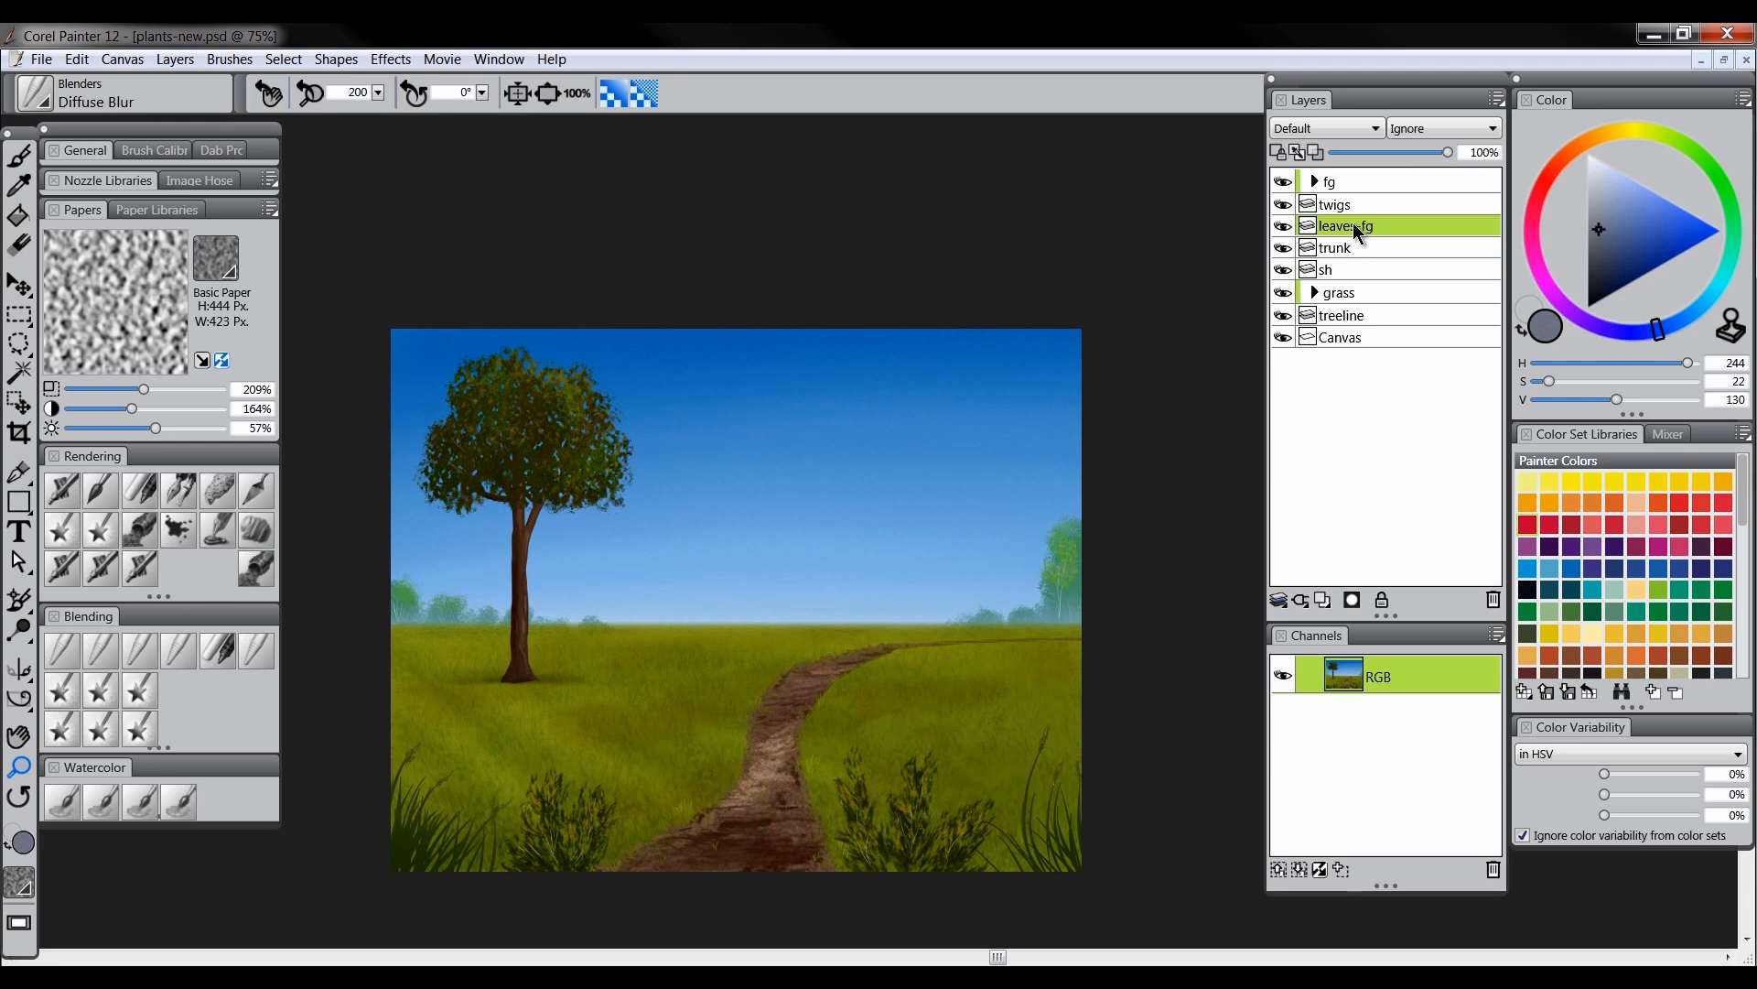
pyautogui.rightClick(1356, 232)
pyautogui.click(1432, 414)
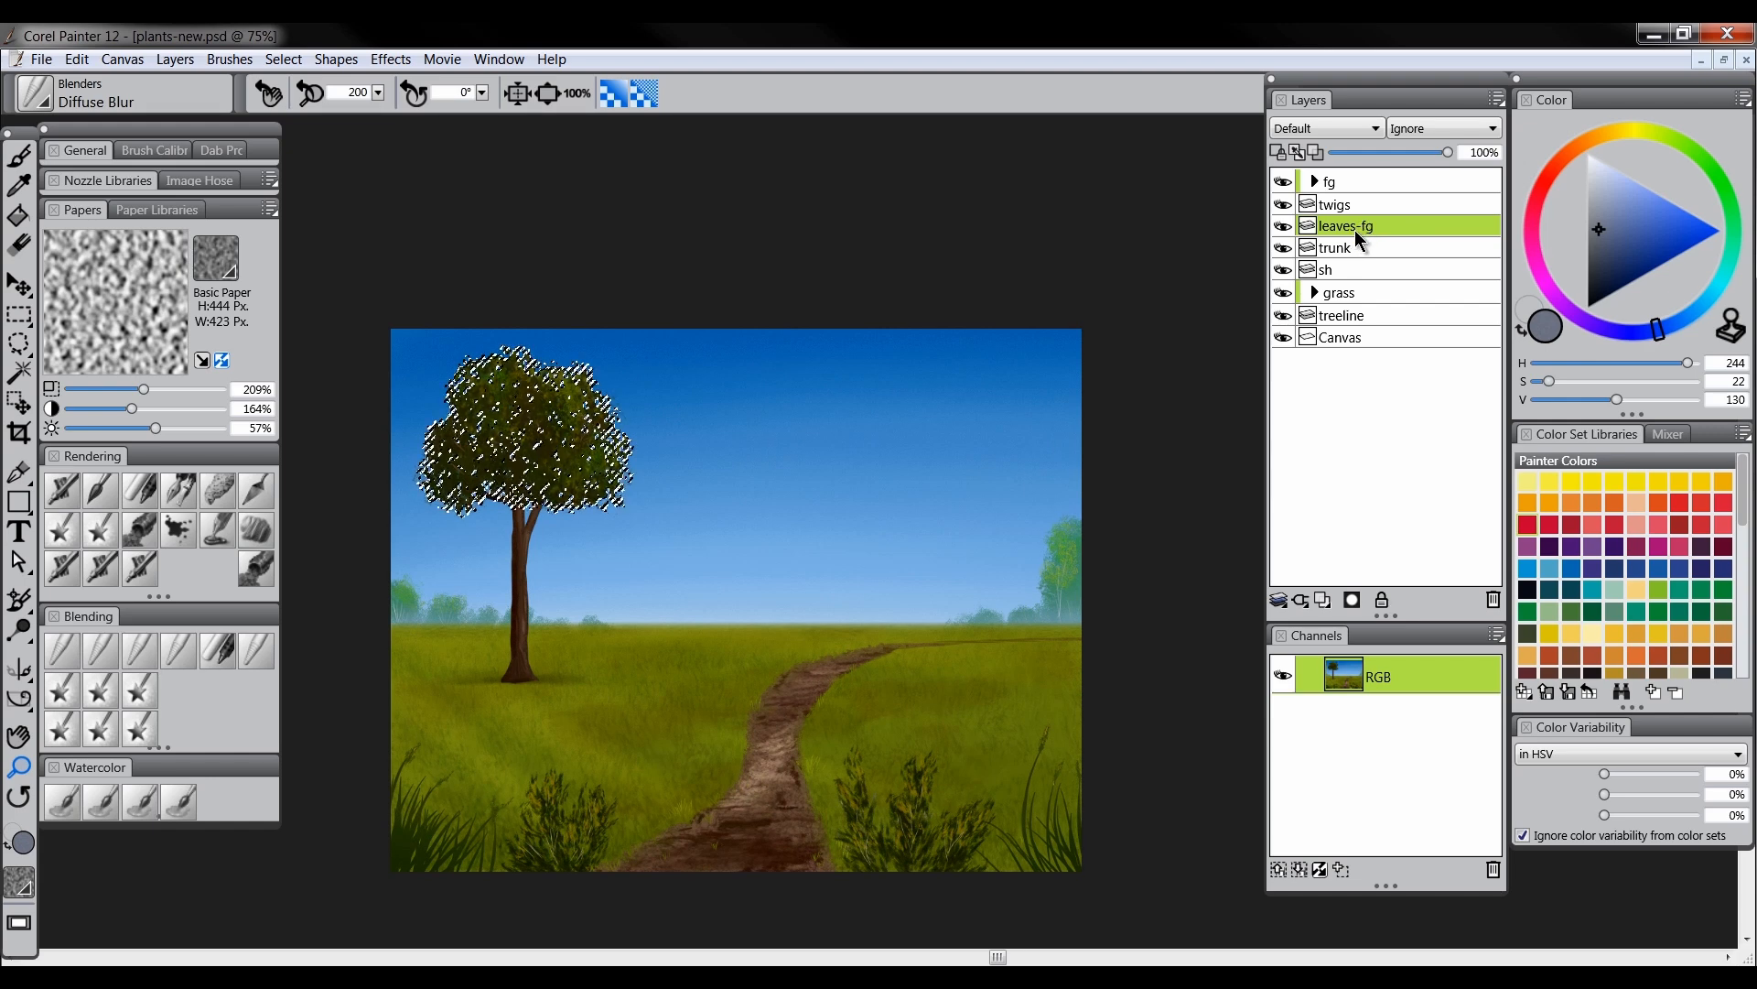
pyautogui.hotkey('ctrl', 'd')
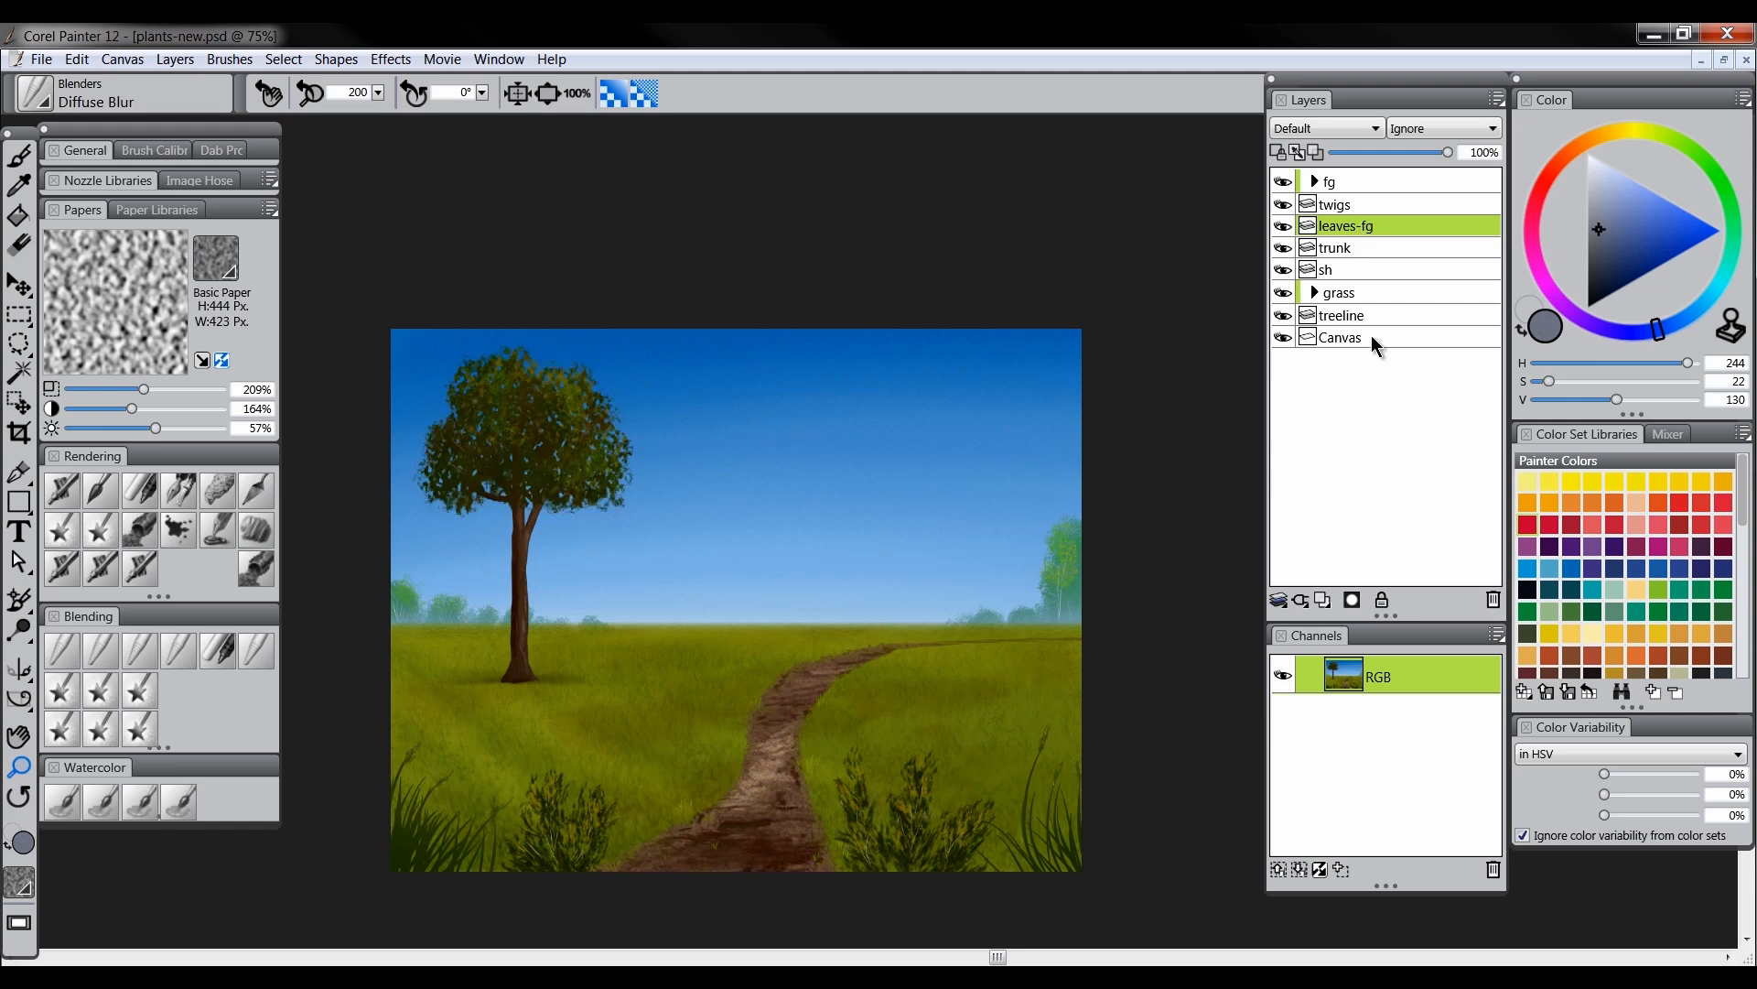
# Add a layer above leaves-fg and set up Square Chalk with Pebble Board paper in yellow-green (H 138, S 203, V 95)
pyautogui.click(1323, 600)
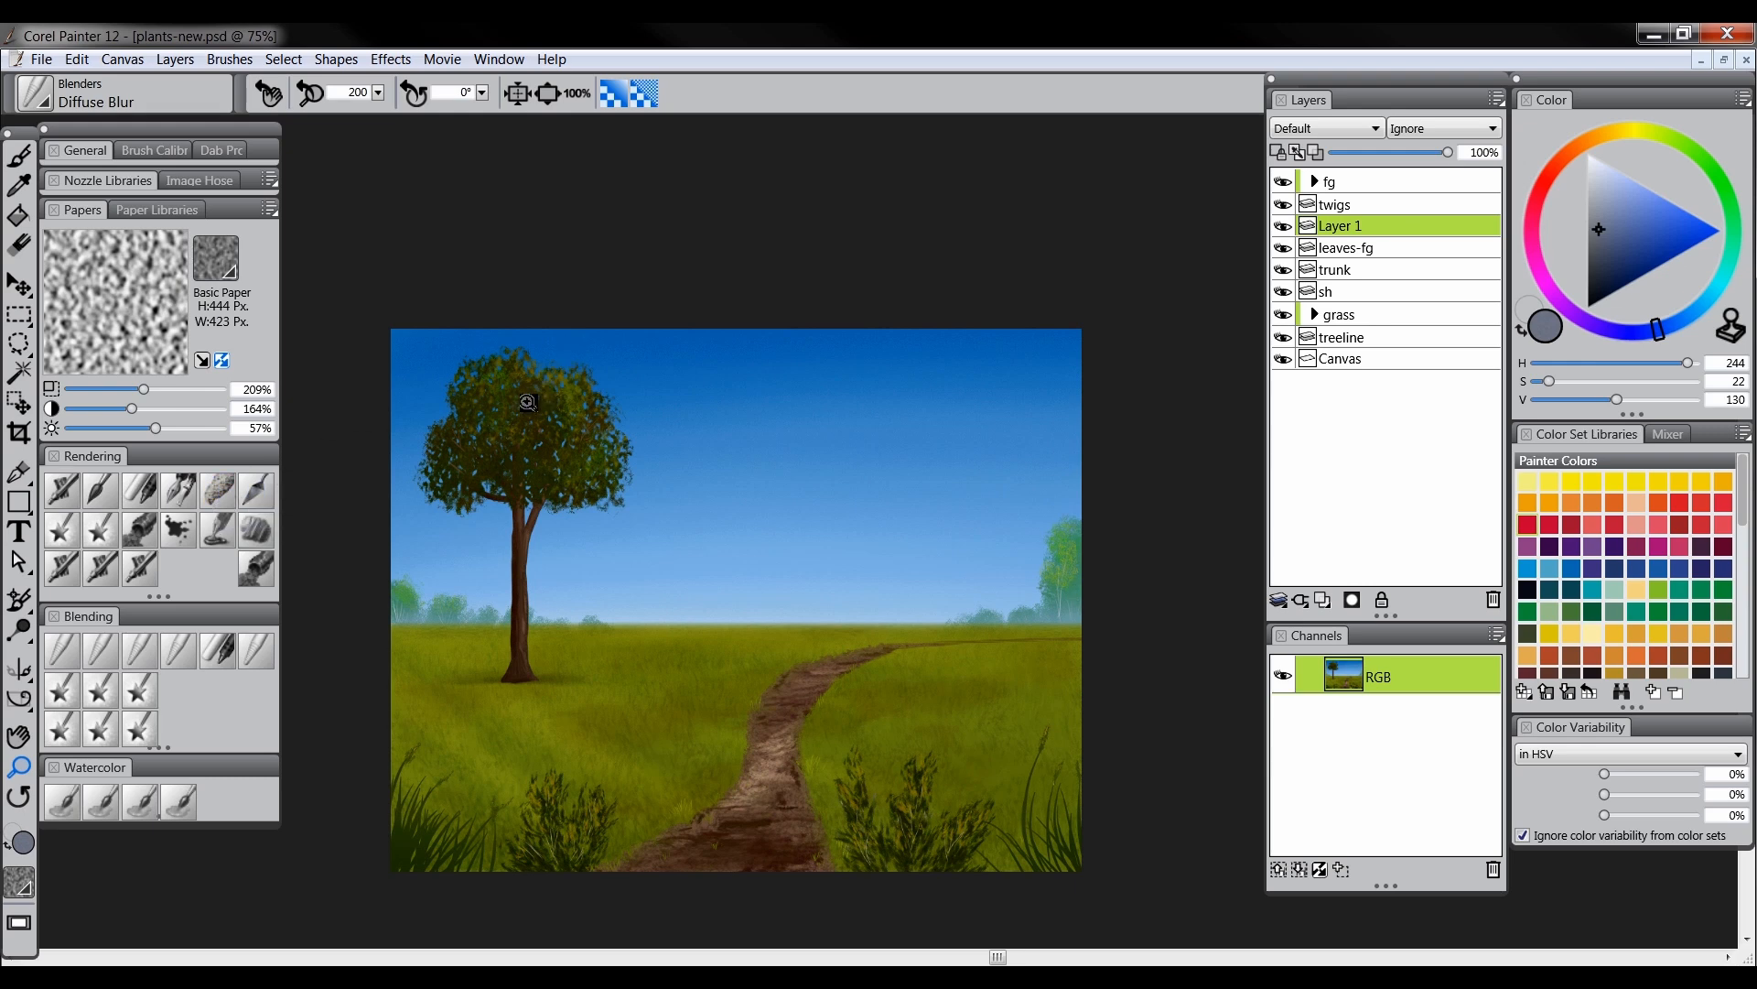
pyautogui.click(147, 499)
pyautogui.click(224, 265)
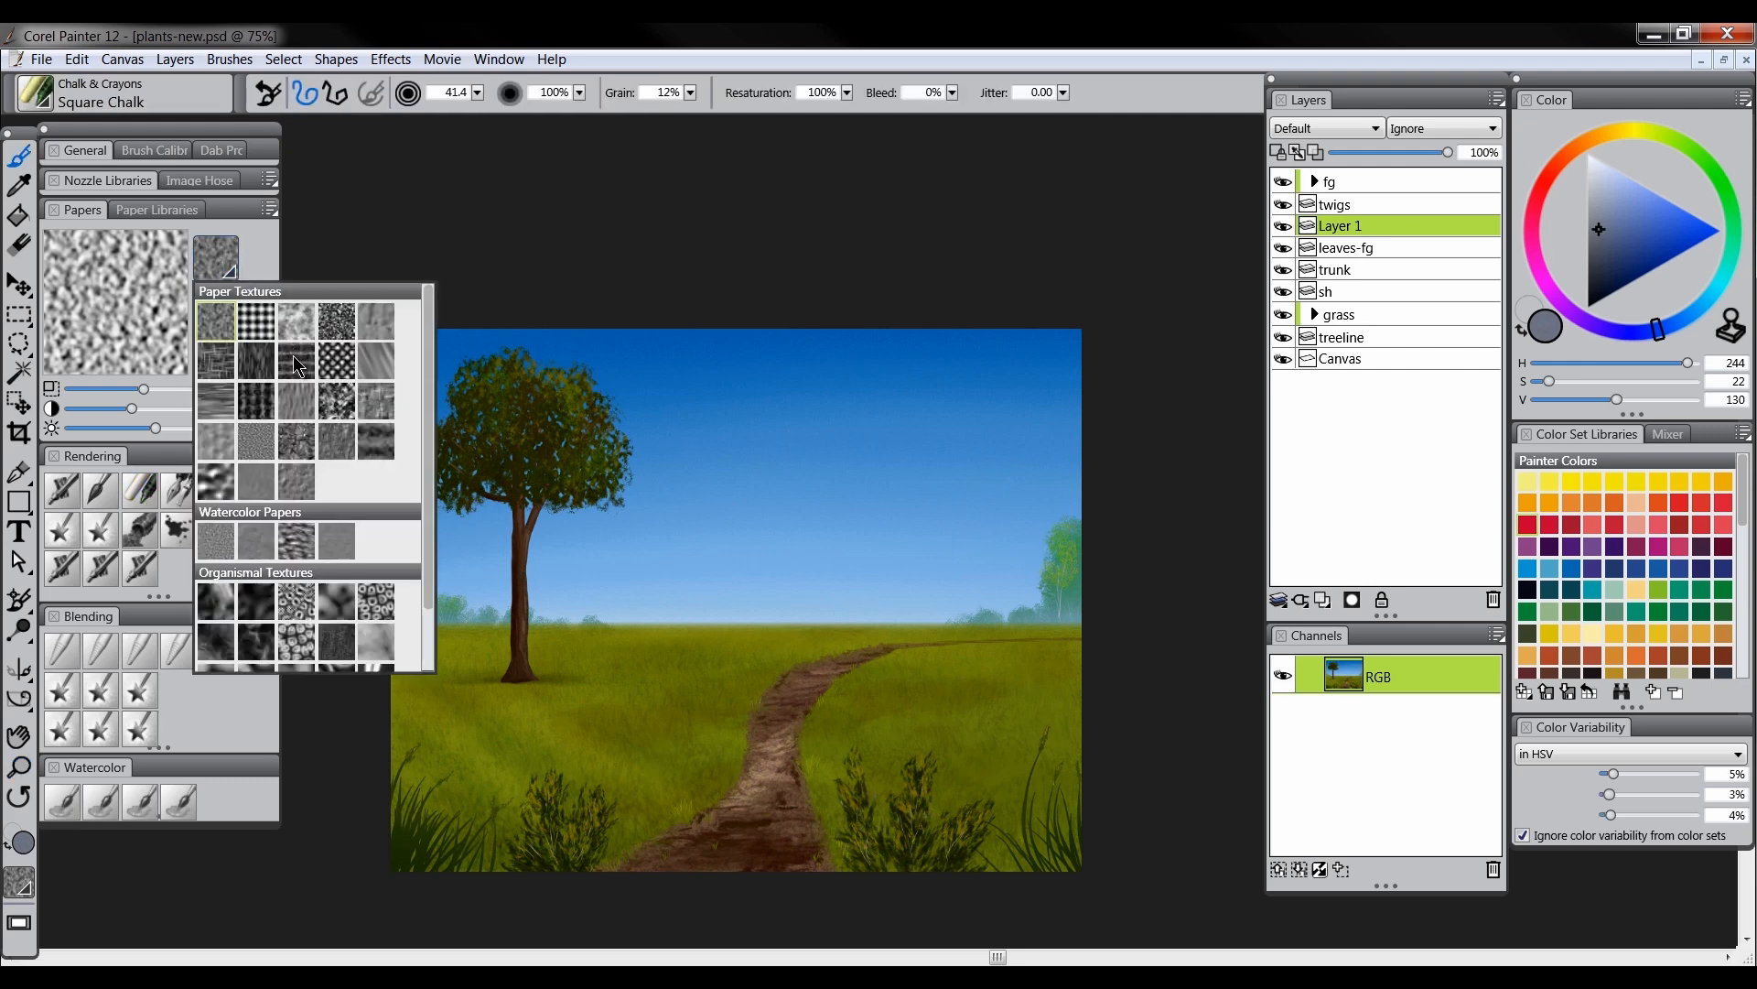
pyautogui.click(211, 480)
pyautogui.click(1650, 144)
pyautogui.moveTo(1639, 219); pyautogui.dragTo(1665, 254)
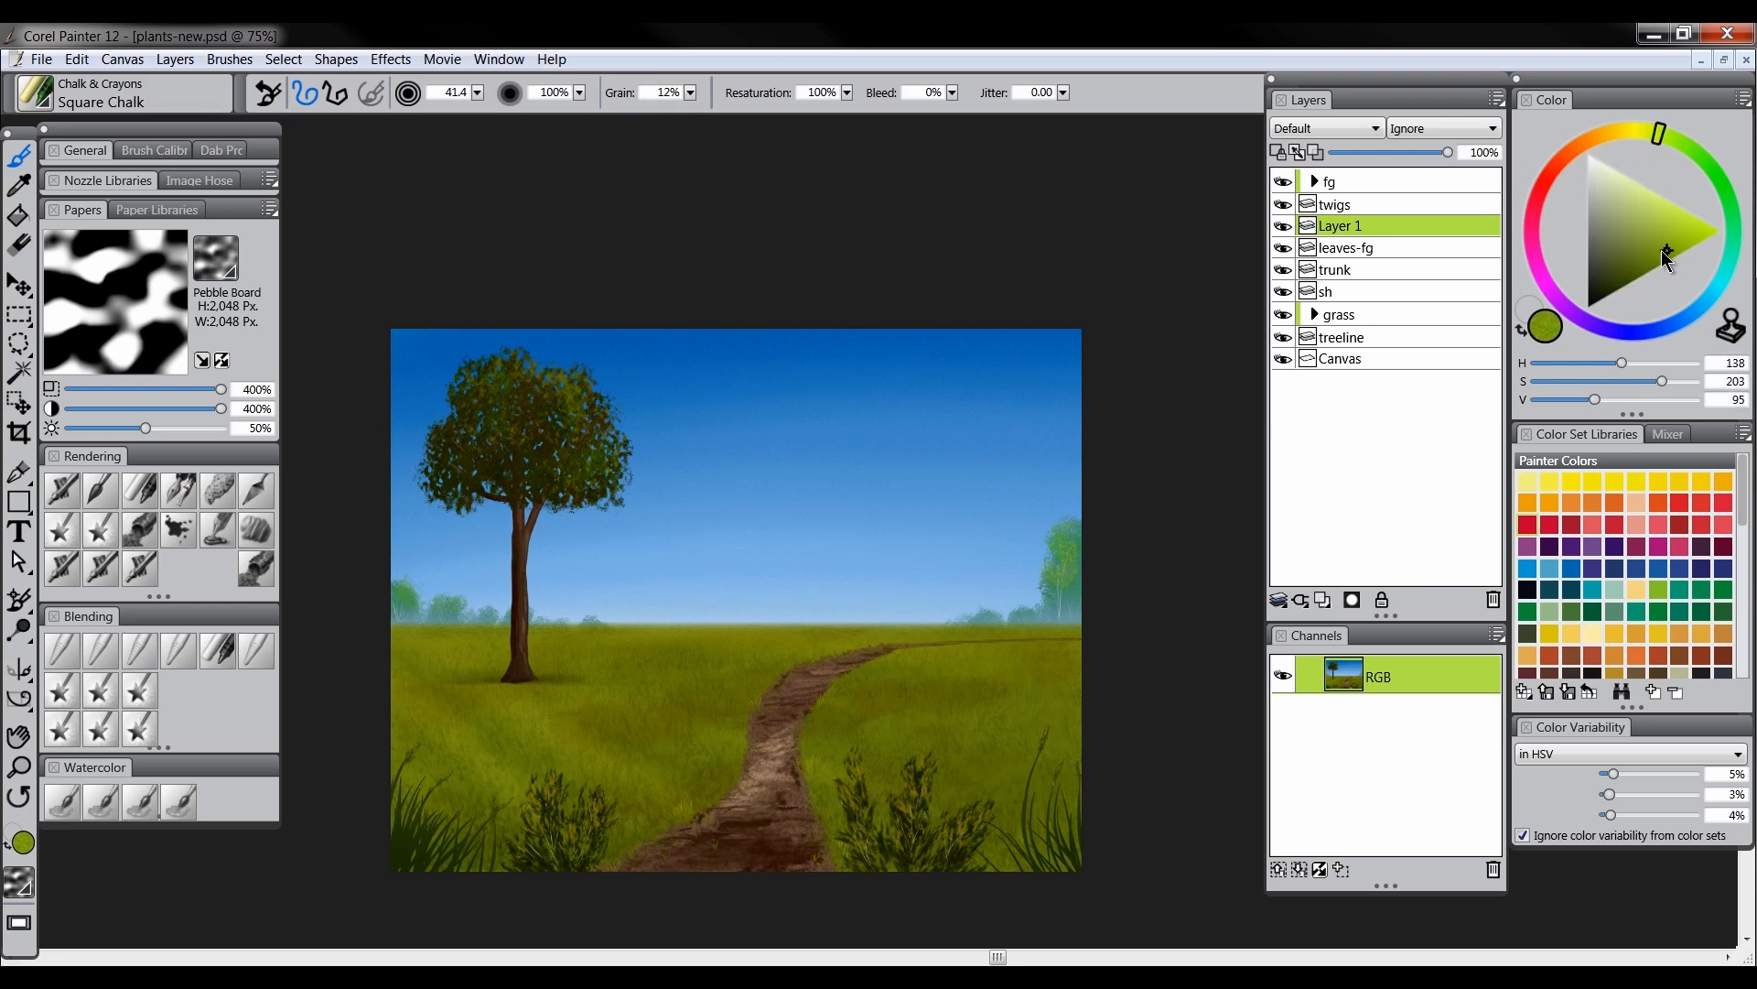
# Try canopy highlights at size 45.3 with paper scale and contrast at 400%, then at scale 79% and contrast 179%, undoing both
pyautogui.moveTo(587, 364)
pyautogui.mouseDown()
pyautogui.moveTo(555, 411)
pyautogui.moveTo(534, 397)
pyautogui.moveTo(587, 426)
pyautogui.mouseUp()
pyautogui.hotkey('ctrl', 'z')
pyautogui.hotkey('ctrl', 'z')
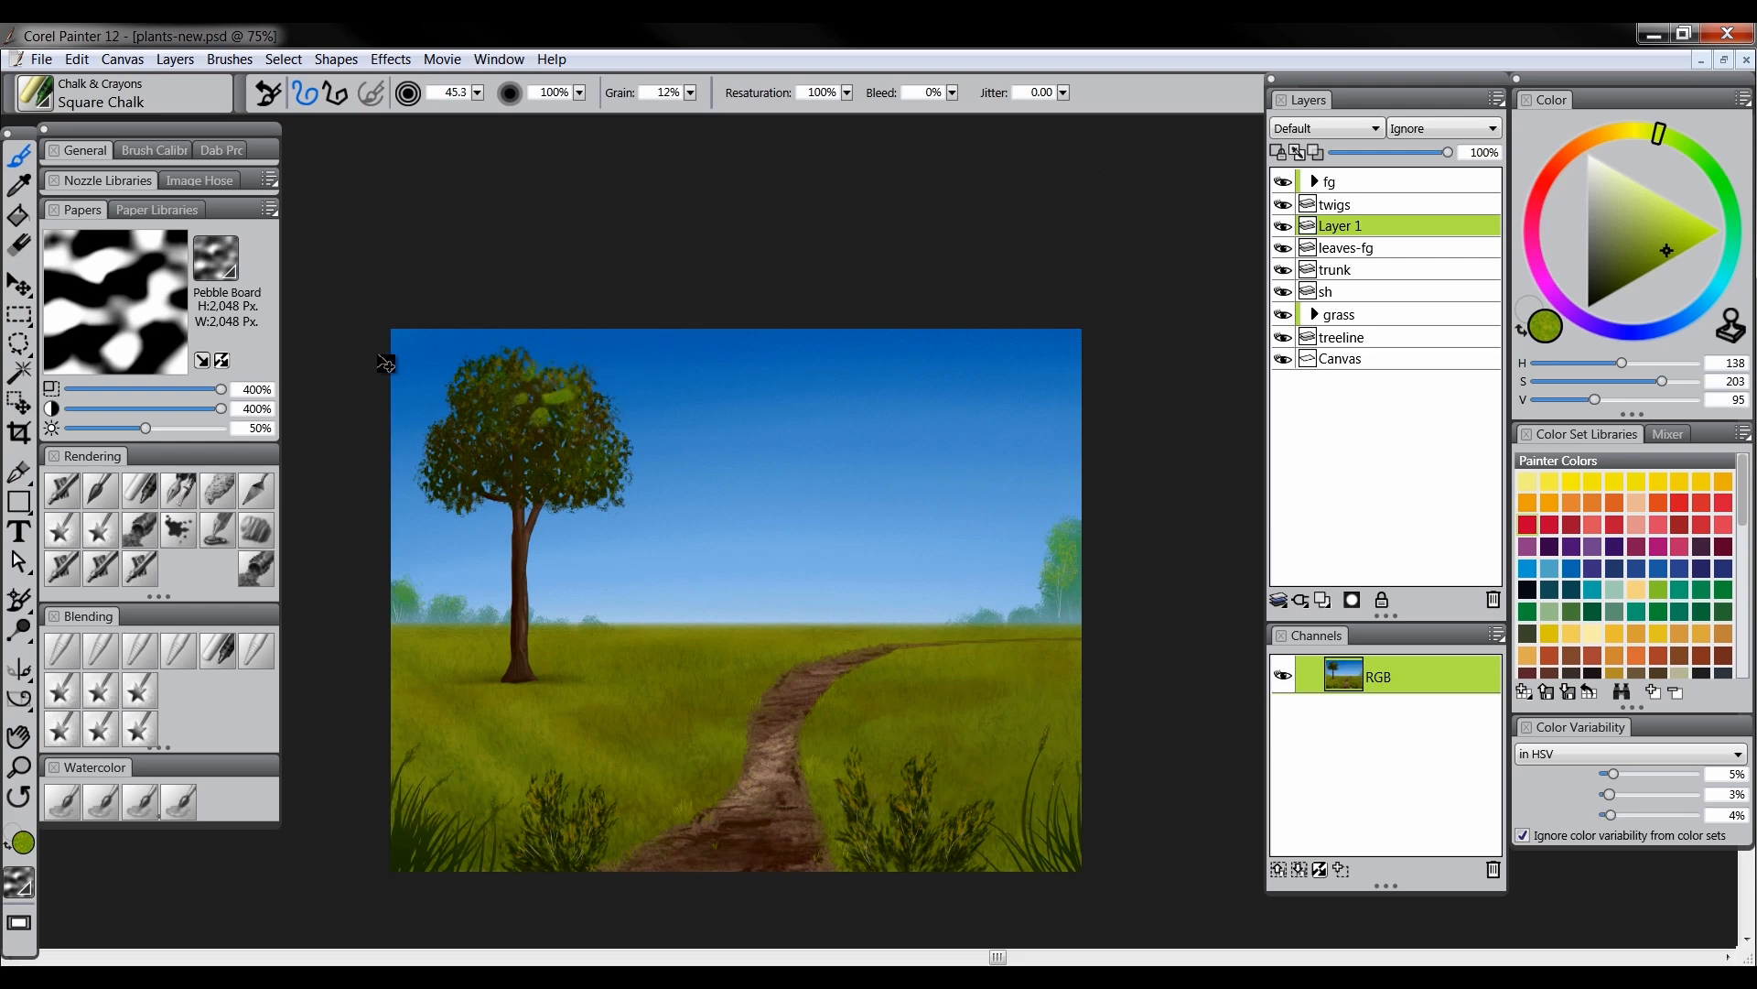
pyautogui.moveTo(122, 389)
pyautogui.mouseDown()
pyautogui.moveTo(91, 389)
pyautogui.moveTo(156, 408)
pyautogui.moveTo(137, 408)
pyautogui.mouseUp()
pyautogui.moveTo(548, 385); pyautogui.dragTo(525, 381)
pyautogui.hotkey('ctrl', 'z')
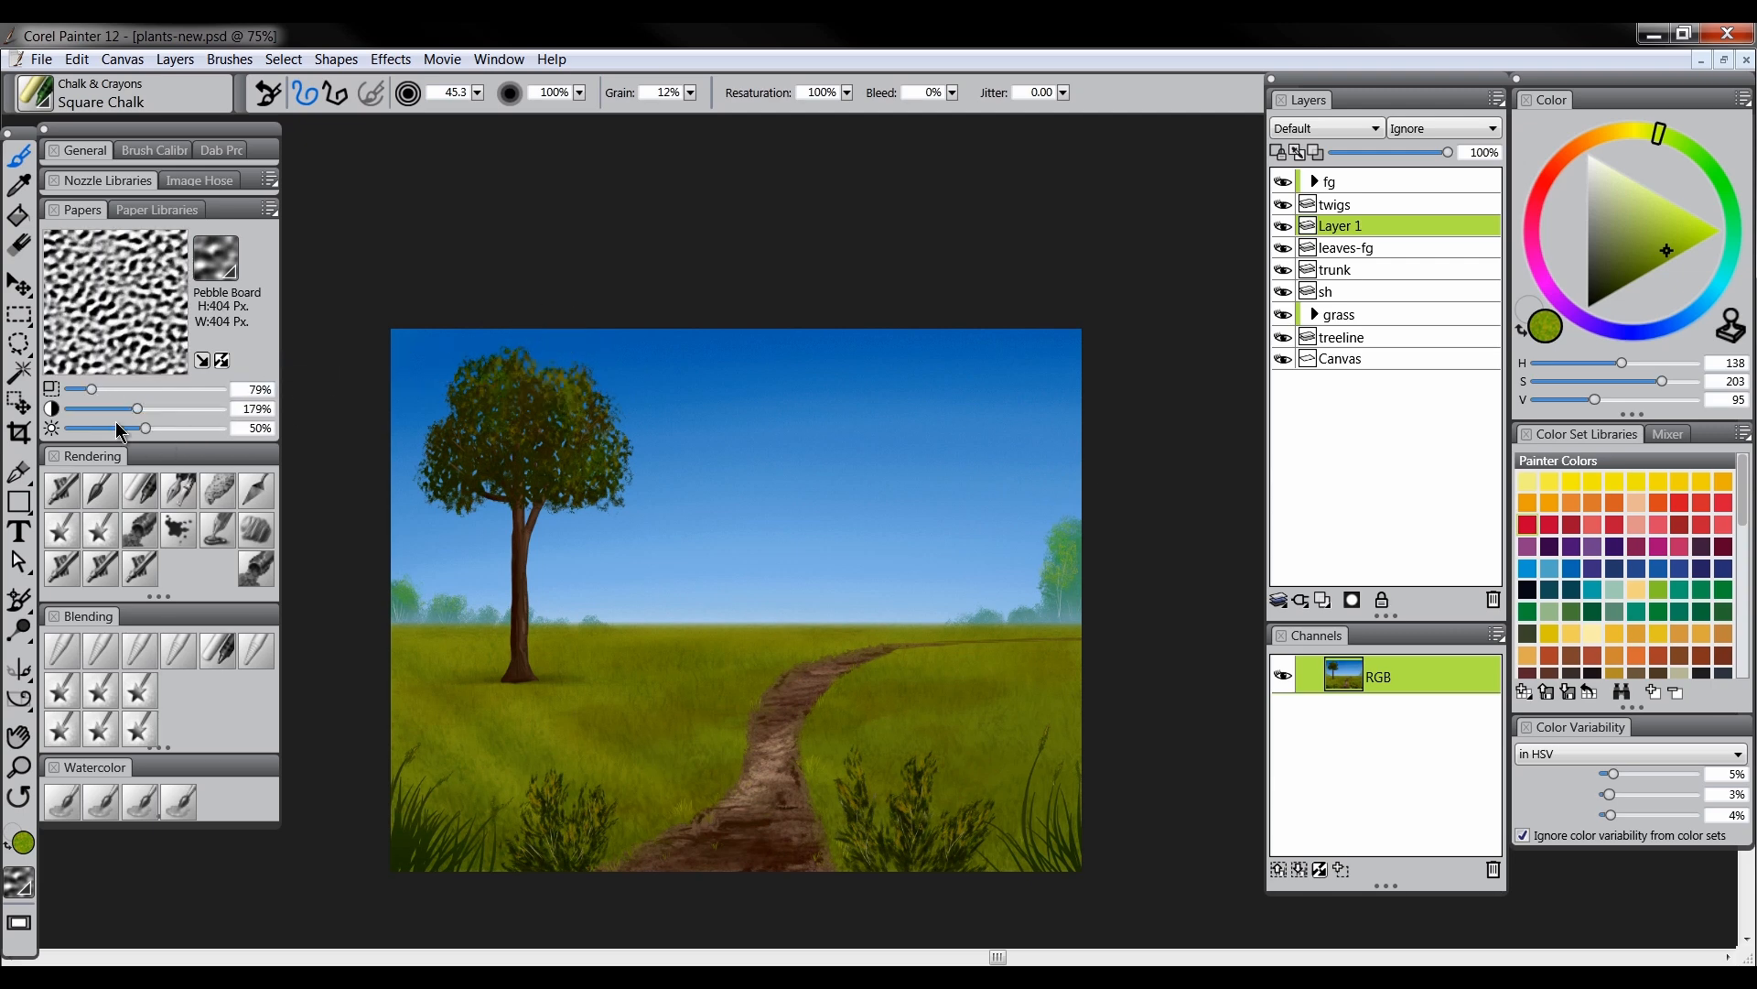
# Set the Pebble Board paper's scale to 52% and contrast to 70%, and reduce the brush size to 32.3
pyautogui.moveTo(89, 389); pyautogui.dragTo(96, 409)
pyautogui.press('[')
pyautogui.press('[')
# Try fine yellow-green highlight strokes across the top and side of the canopy and undo them
pyautogui.moveTo(525, 385); pyautogui.dragTo(498, 366)
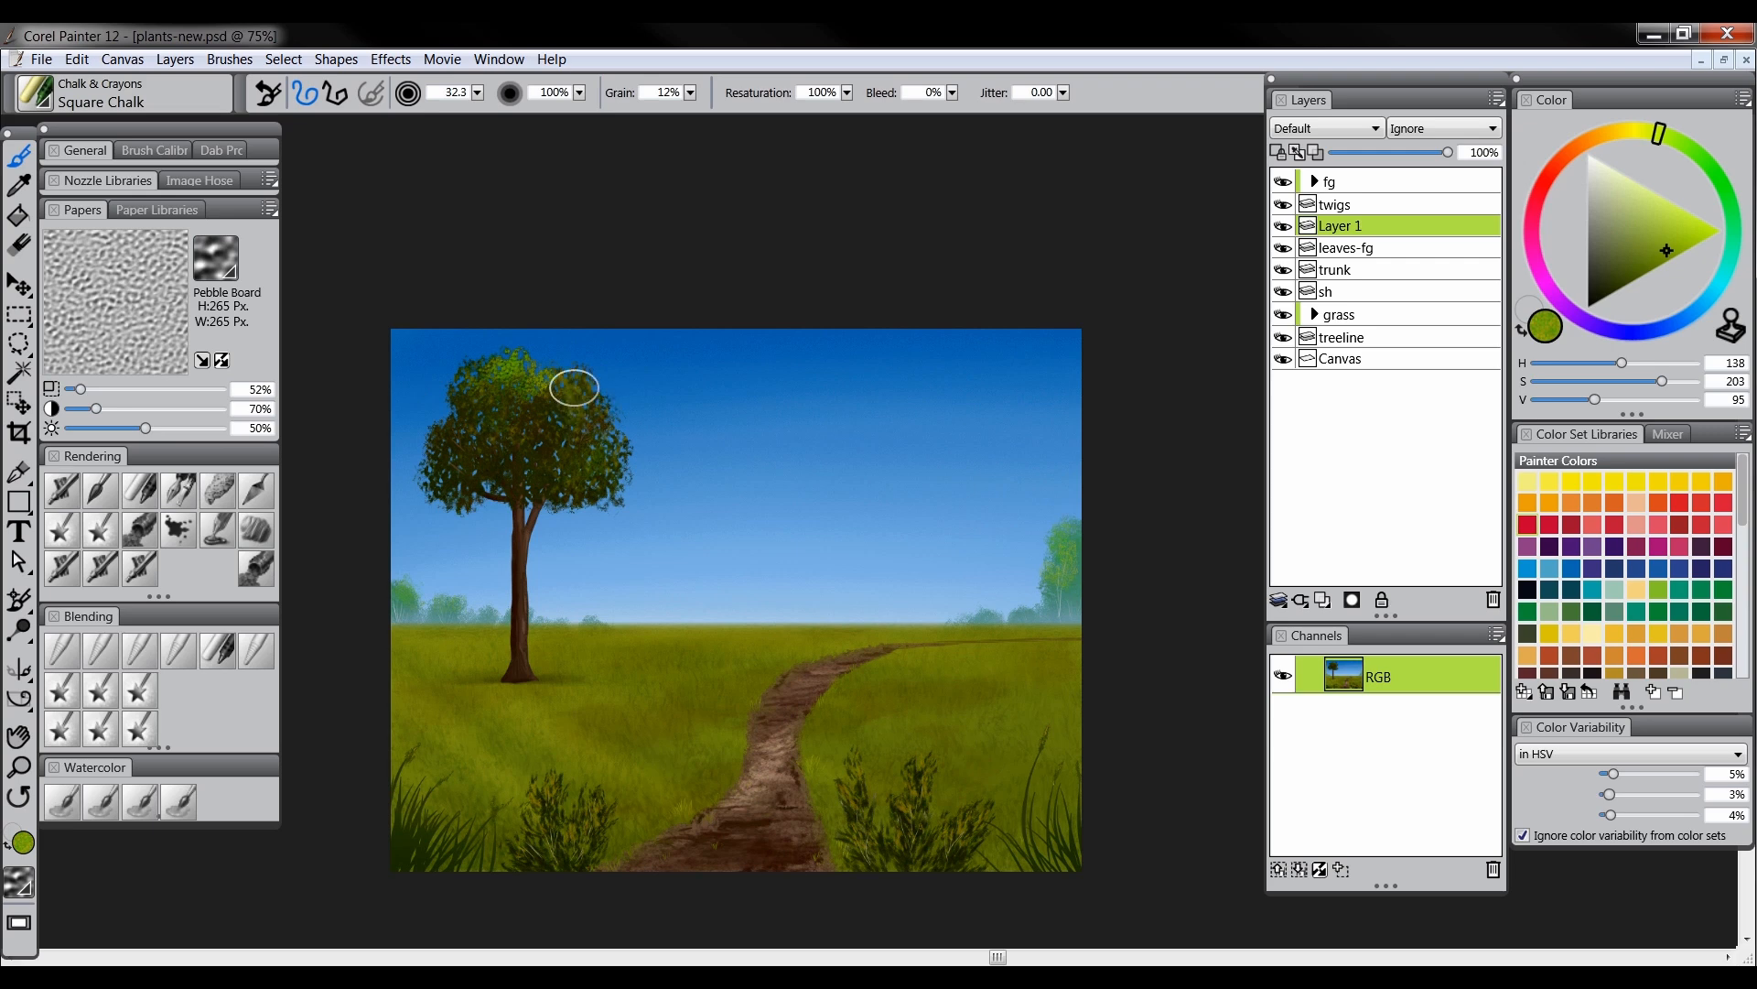
pyautogui.moveTo(552, 404)
pyautogui.mouseDown()
pyautogui.moveTo(597, 409)
pyautogui.moveTo(593, 448)
pyautogui.moveTo(549, 431)
pyautogui.moveTo(554, 412)
pyautogui.moveTo(504, 428)
pyautogui.moveTo(583, 434)
pyautogui.moveTo(595, 473)
pyautogui.mouseUp()
pyautogui.hotkey('ctrl', 'z')
pyautogui.hotkey('ctrl', 'z')
pyautogui.hotkey('ctrl', 'z')
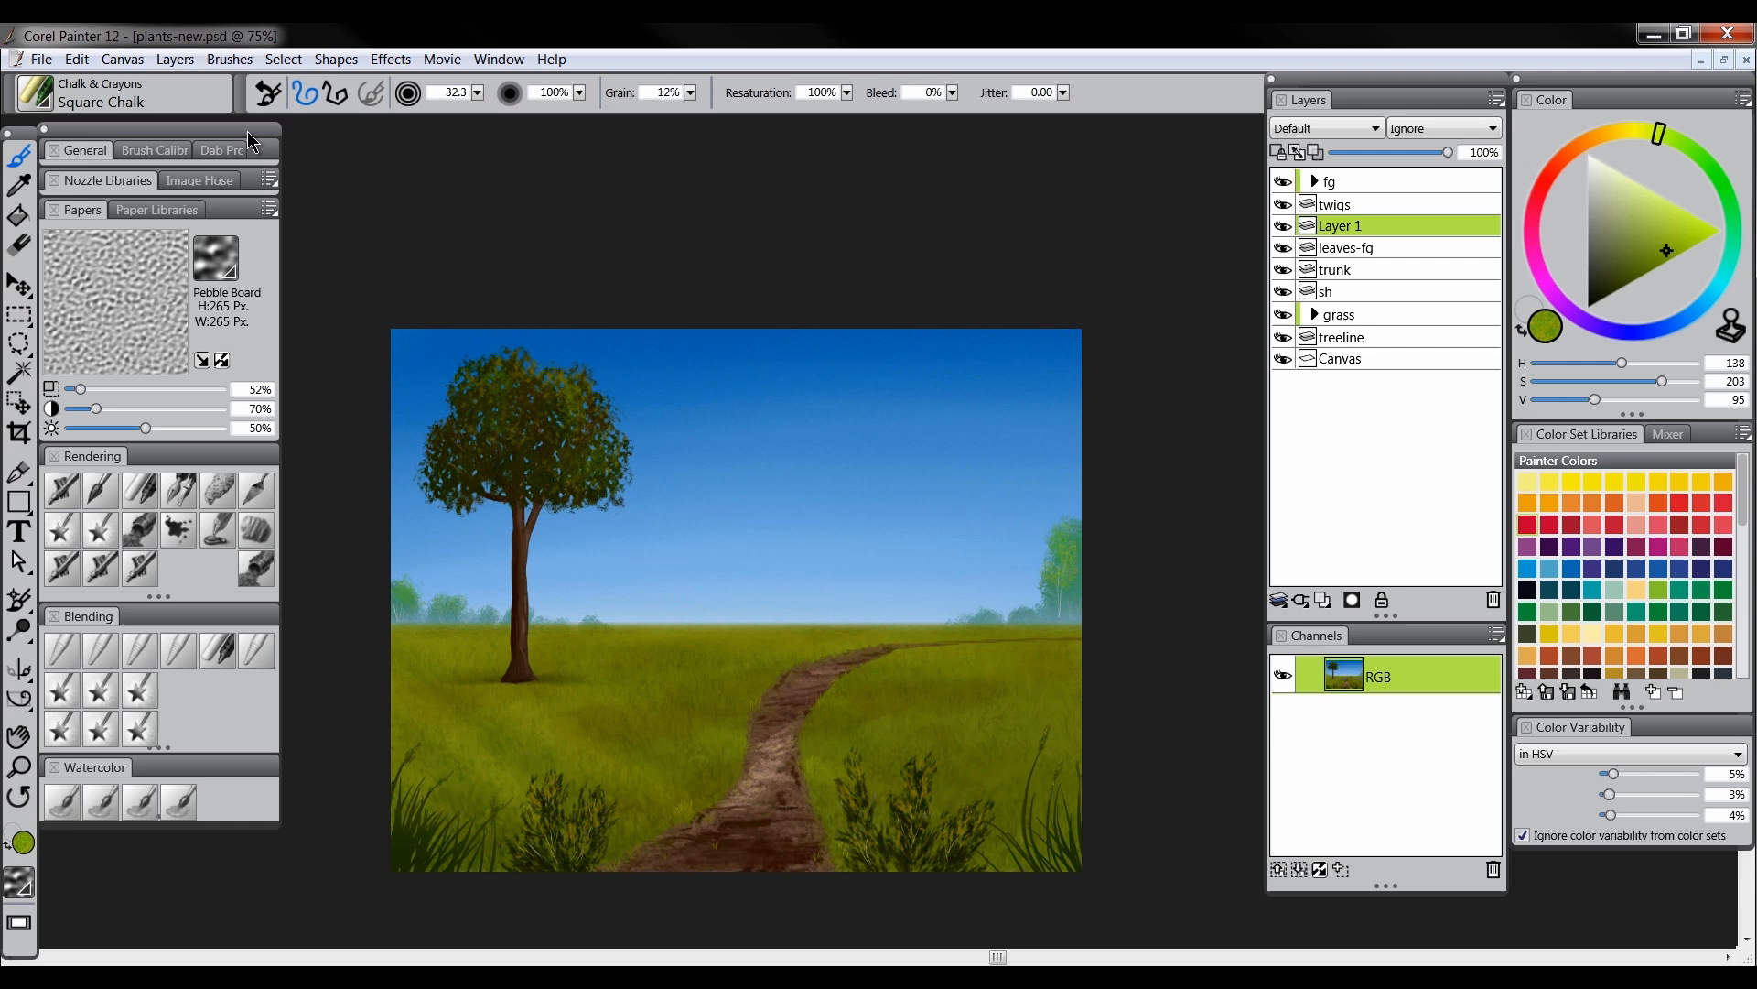
# Calibrate the Square Chalk brush in Brush Tracking with one wavy stroke at typical pressure and speed
pyautogui.click(486, 62)
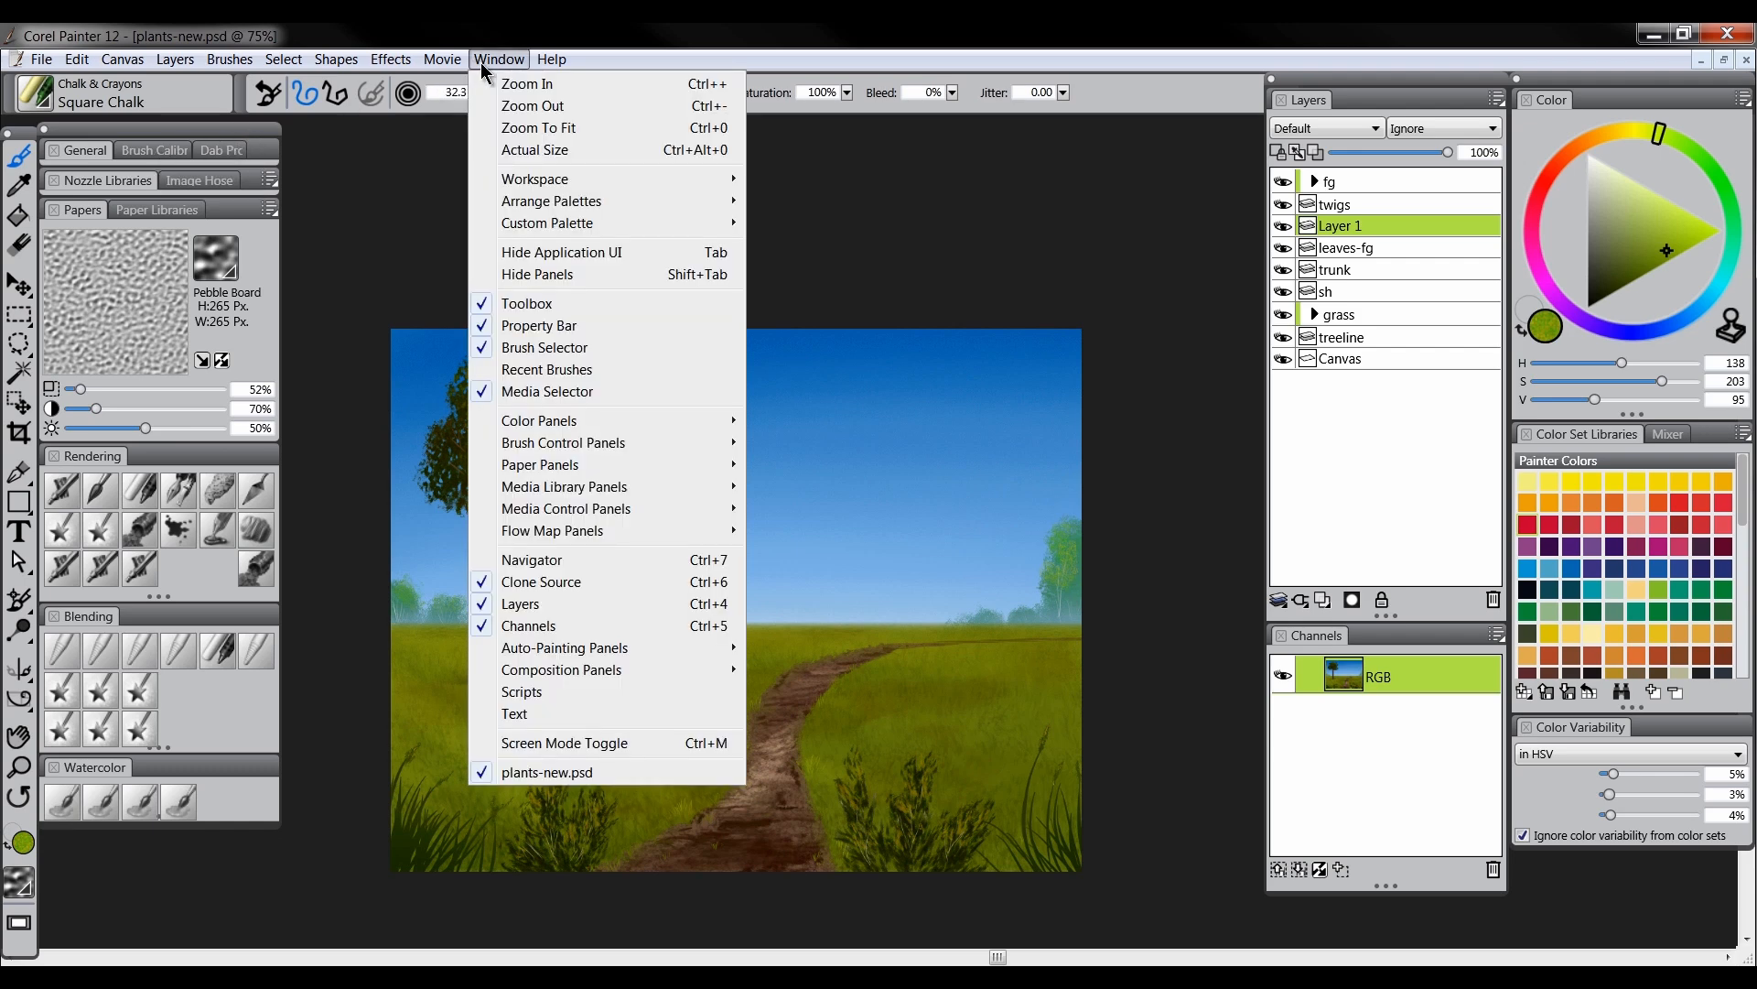
pyautogui.moveTo(569, 449)
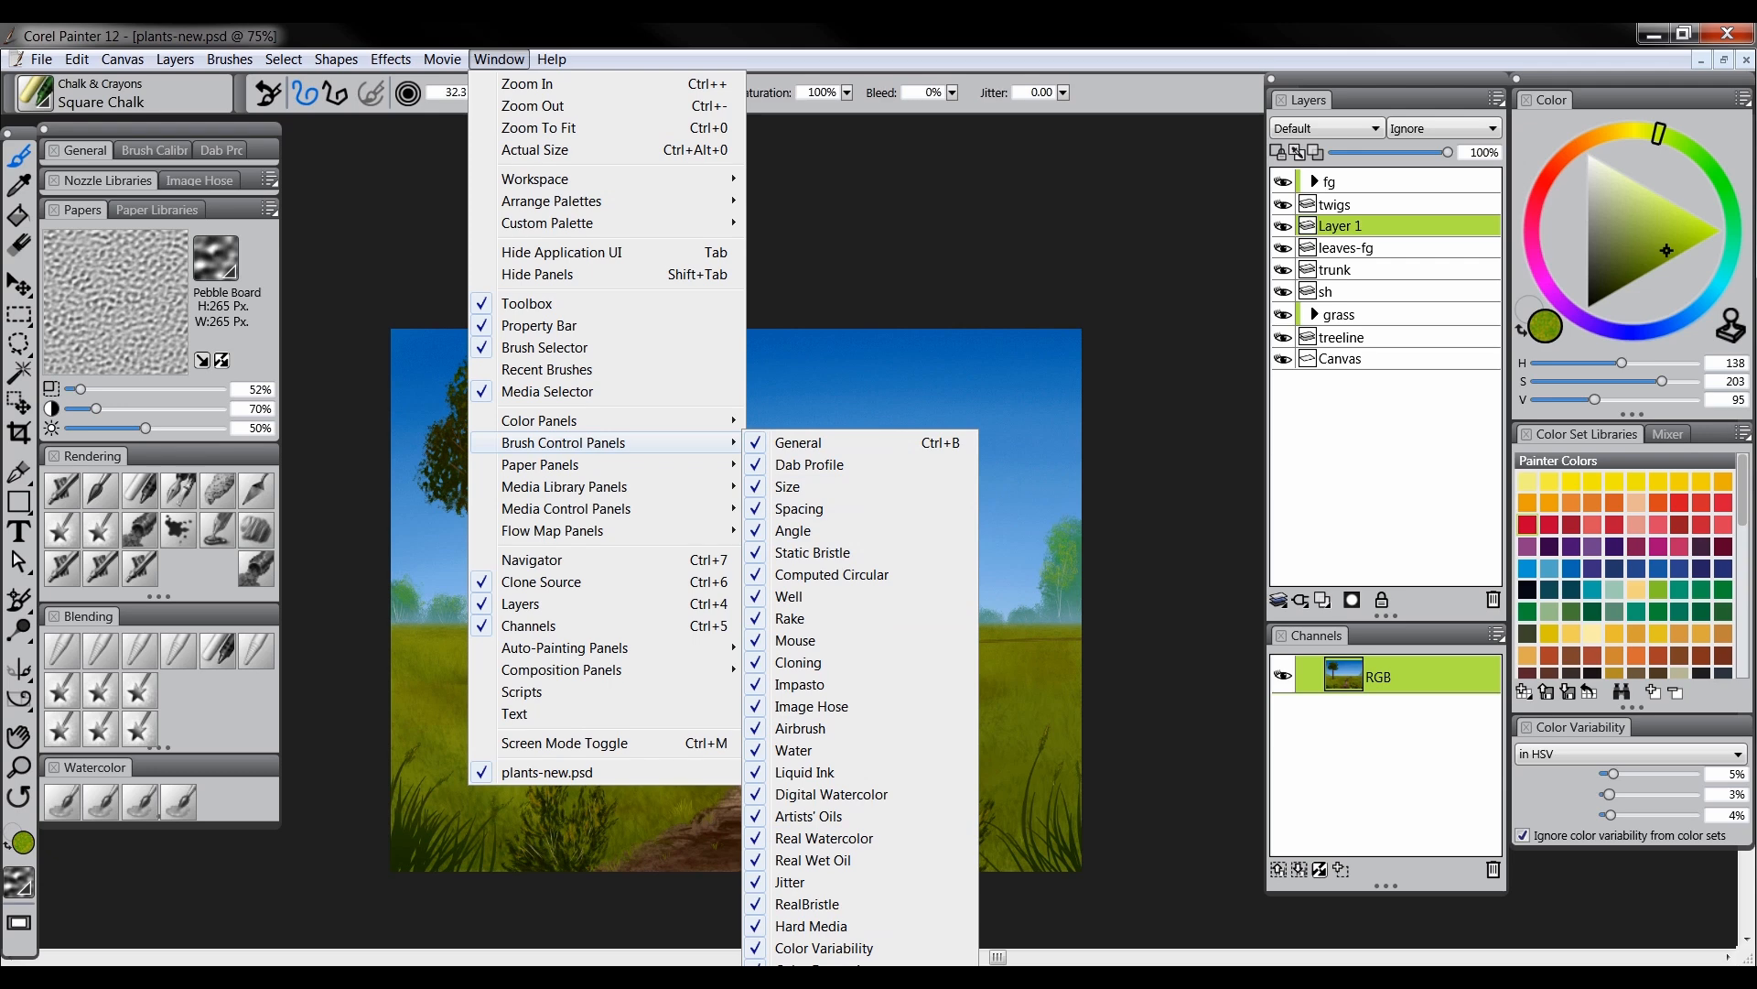
pyautogui.click(174, 156)
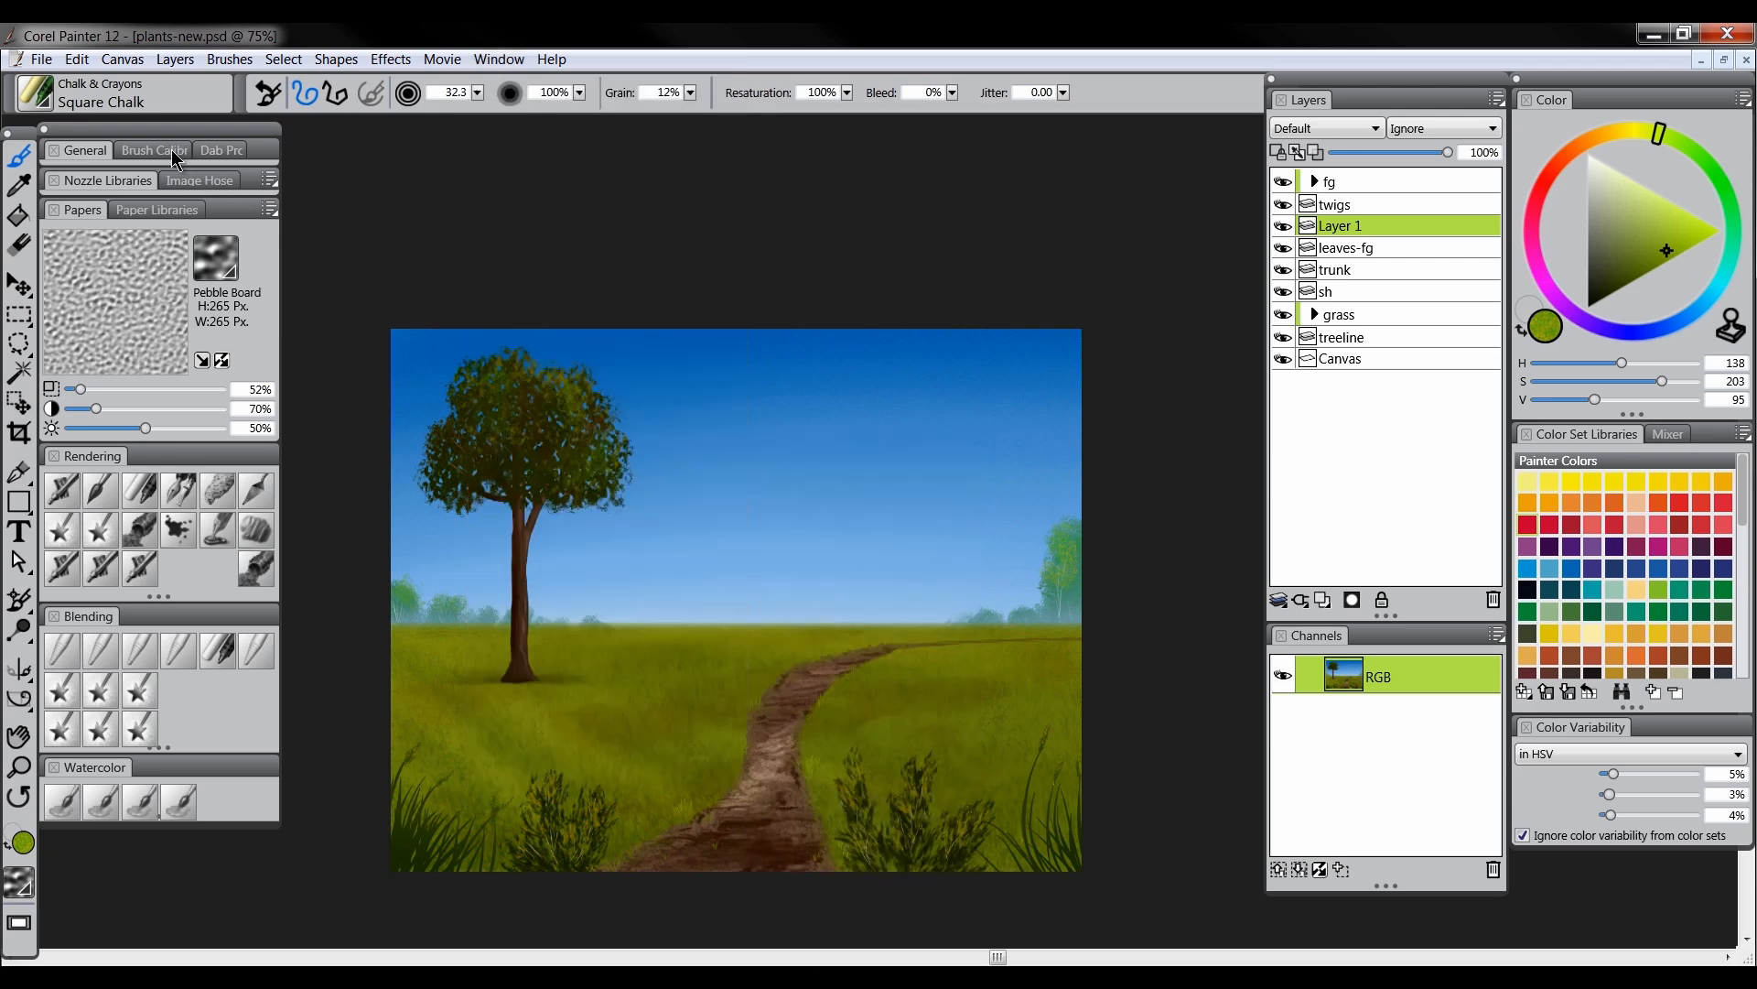
pyautogui.click(176, 157)
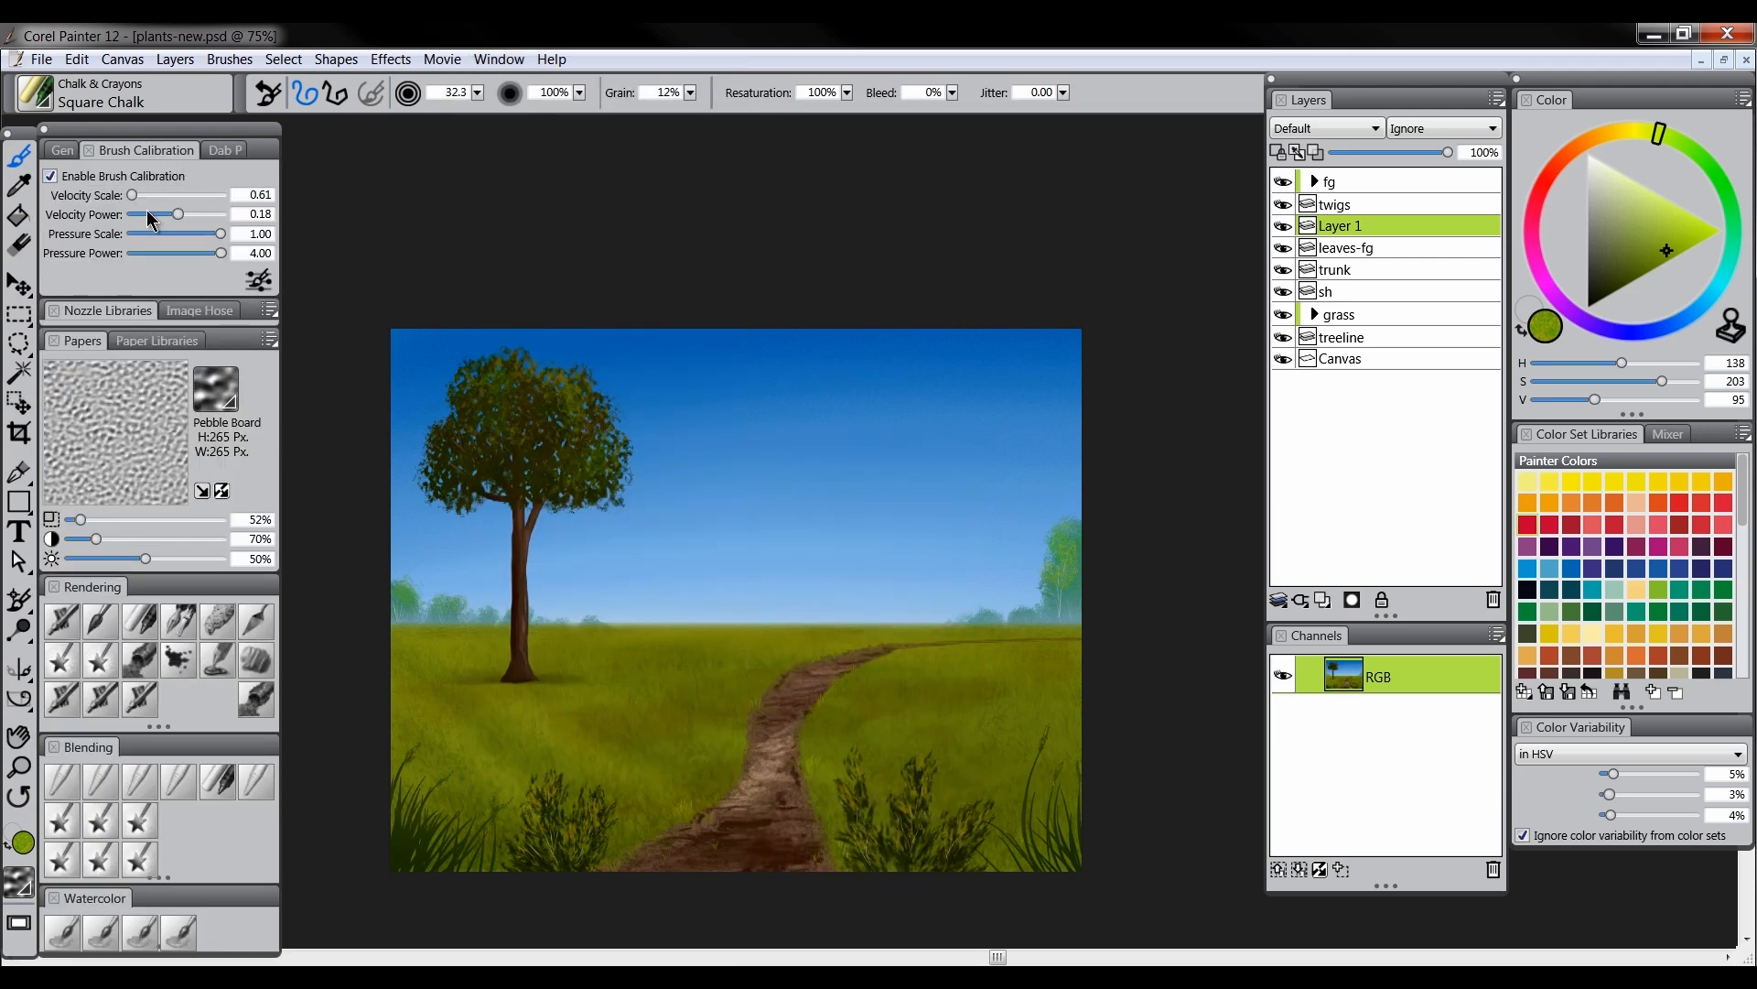
pyautogui.click(258, 281)
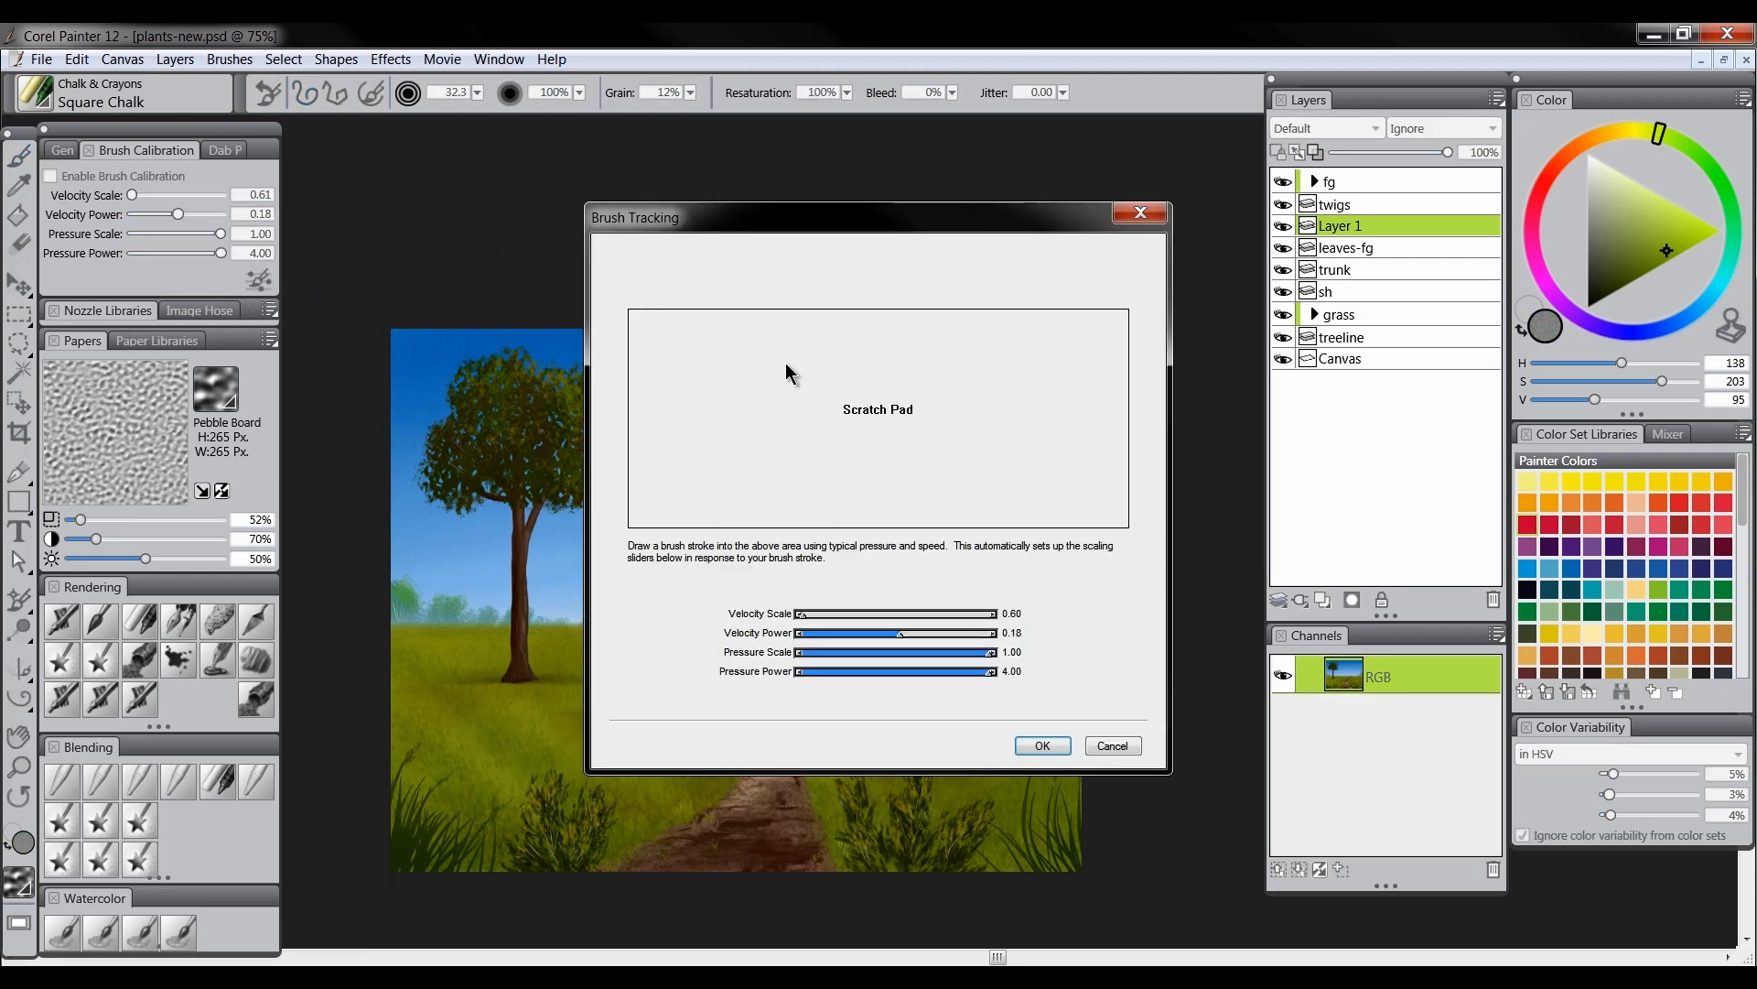
pyautogui.moveTo(679, 463)
pyautogui.mouseDown()
pyautogui.moveTo(783, 420)
pyautogui.moveTo(834, 461)
pyautogui.moveTo(921, 473)
pyautogui.moveTo(1018, 382)
pyautogui.mouseUp()
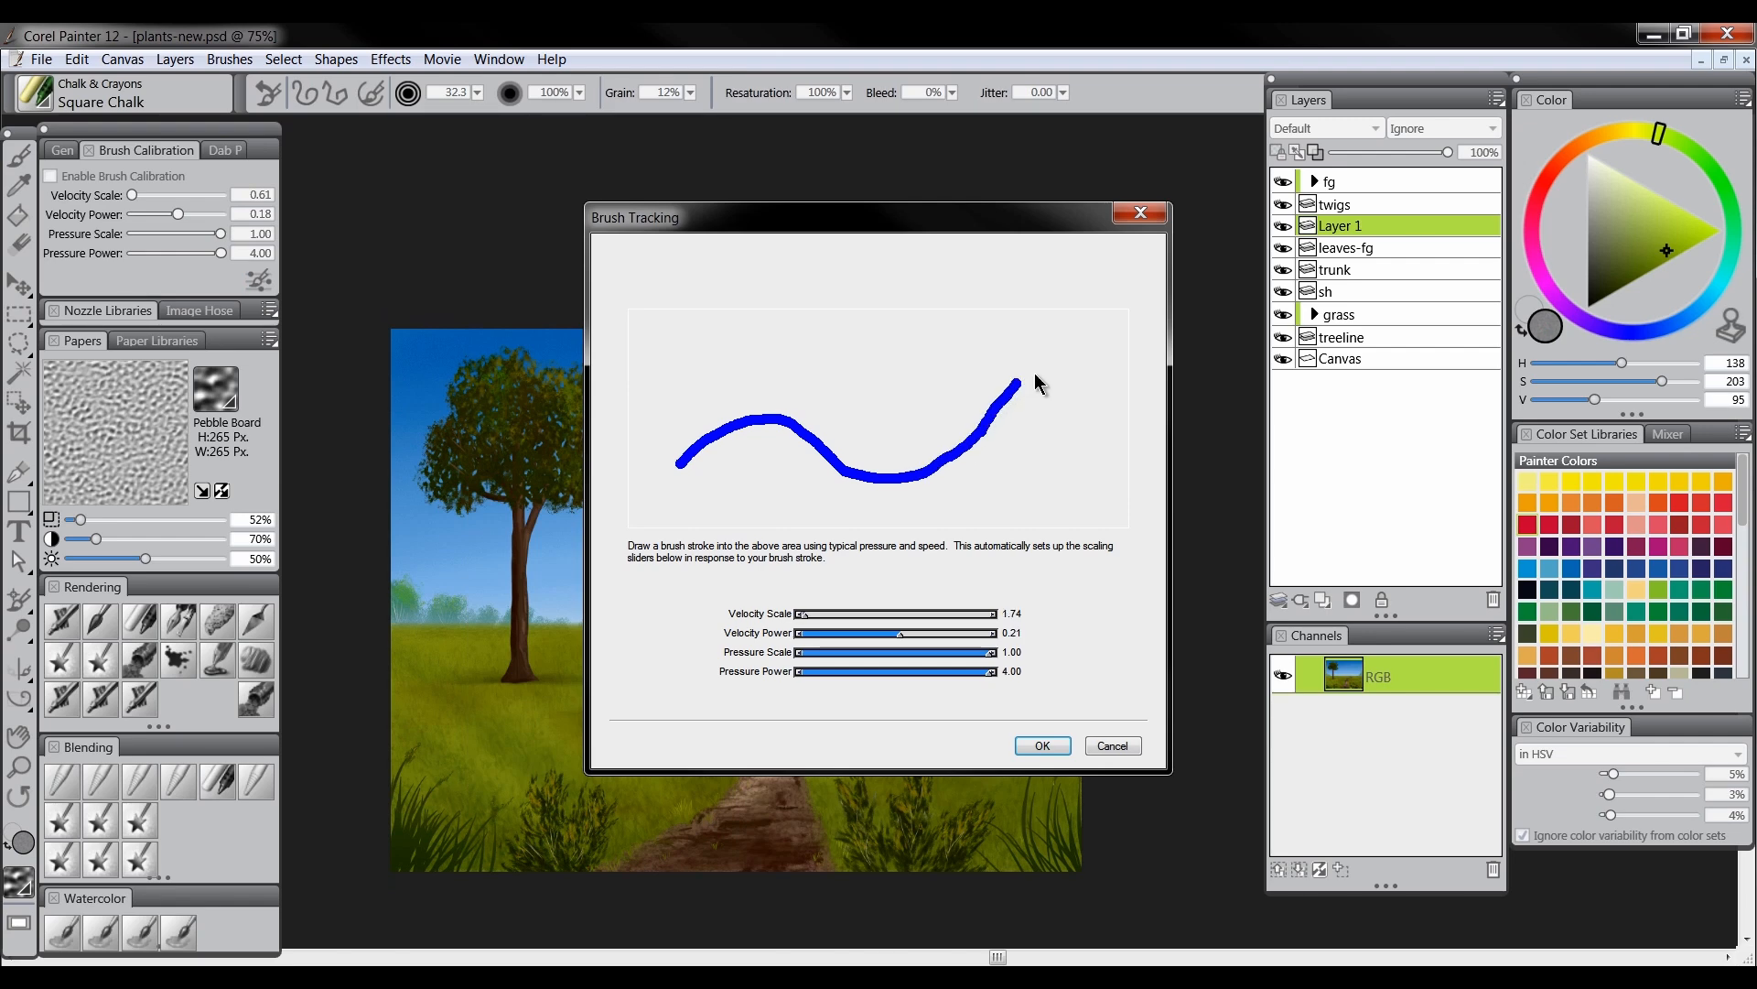
pyautogui.click(1043, 746)
# Paint yellow-green chalk highlights across the canopy and lower the opacity of Layer 1 to 45%
pyautogui.moveTo(554, 401)
pyautogui.mouseDown()
pyautogui.moveTo(553, 384)
pyautogui.moveTo(577, 403)
pyautogui.moveTo(486, 357)
pyautogui.moveTo(537, 400)
pyautogui.moveTo(520, 437)
pyautogui.moveTo(469, 392)
pyautogui.mouseUp()
pyautogui.moveTo(621, 471)
pyautogui.mouseDown()
pyautogui.moveTo(563, 438)
pyautogui.moveTo(584, 445)
pyautogui.moveTo(555, 450)
pyautogui.moveTo(575, 473)
pyautogui.moveTo(439, 445)
pyautogui.moveTo(475, 458)
pyautogui.moveTo(585, 411)
pyautogui.moveTo(560, 455)
pyautogui.moveTo(496, 456)
pyautogui.moveTo(537, 479)
pyautogui.mouseUp()
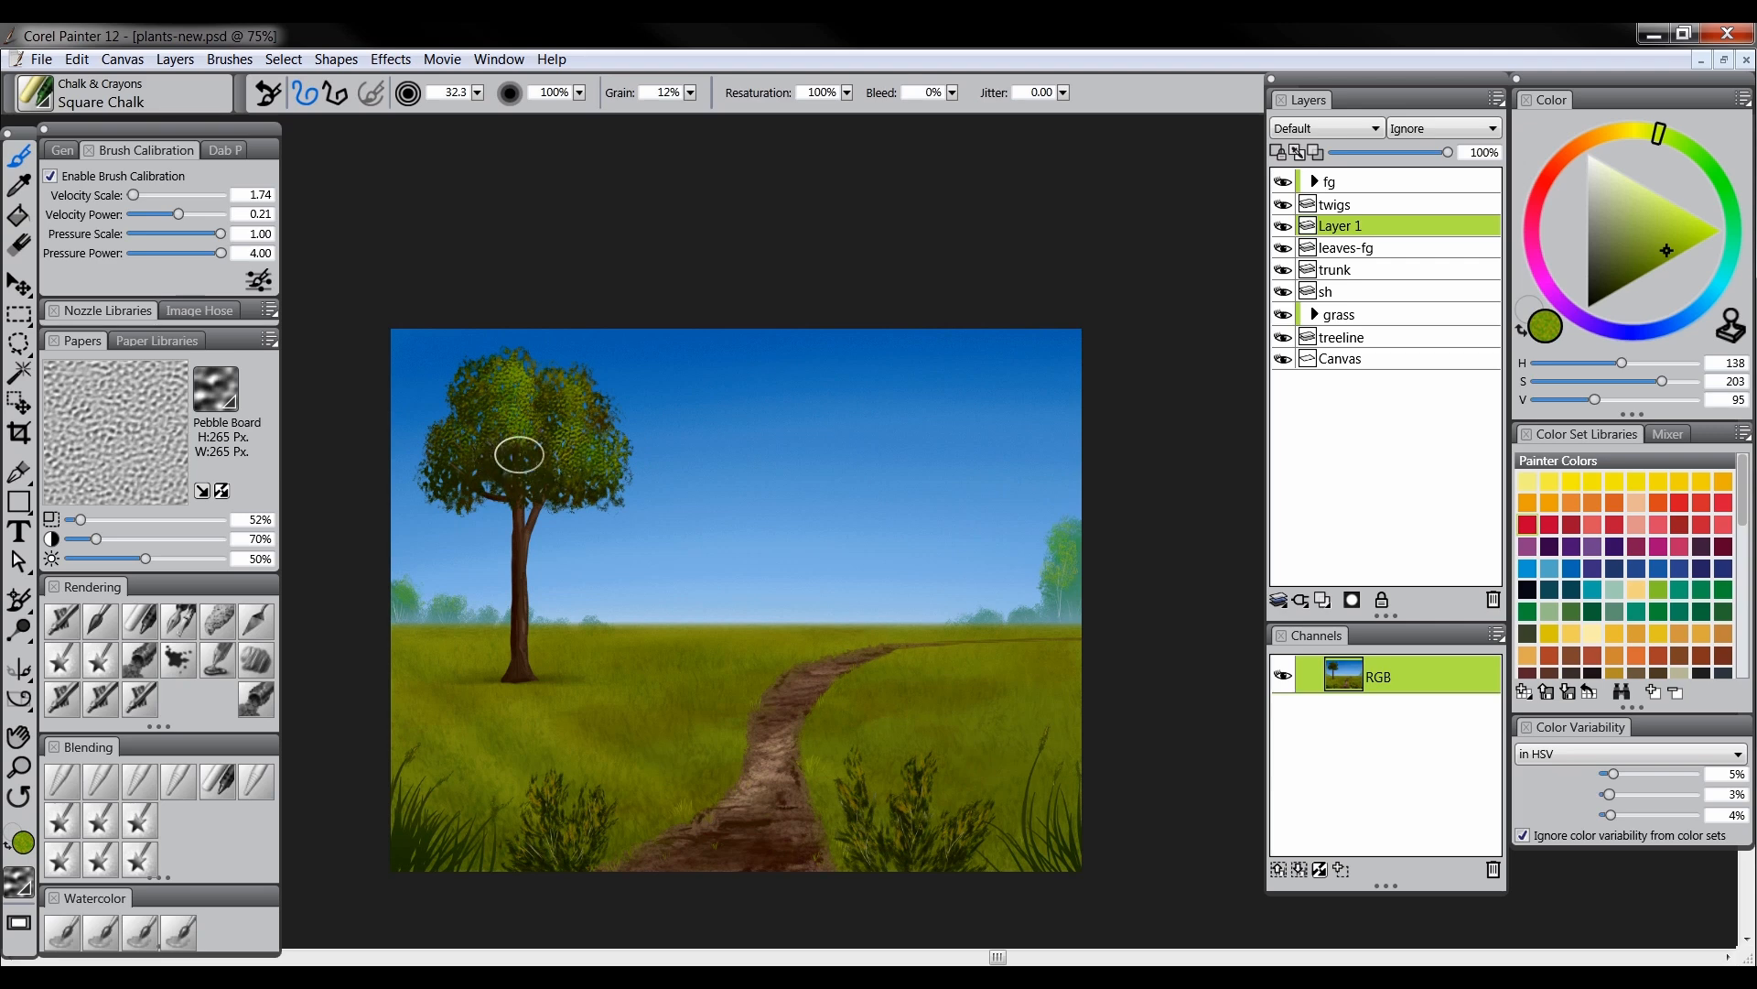
pyautogui.click(1408, 153)
pyautogui.moveTo(1395, 156); pyautogui.dragTo(1388, 155)
pyautogui.click(18, 766)
pyautogui.click(538, 401)
pyautogui.click(582, 462)
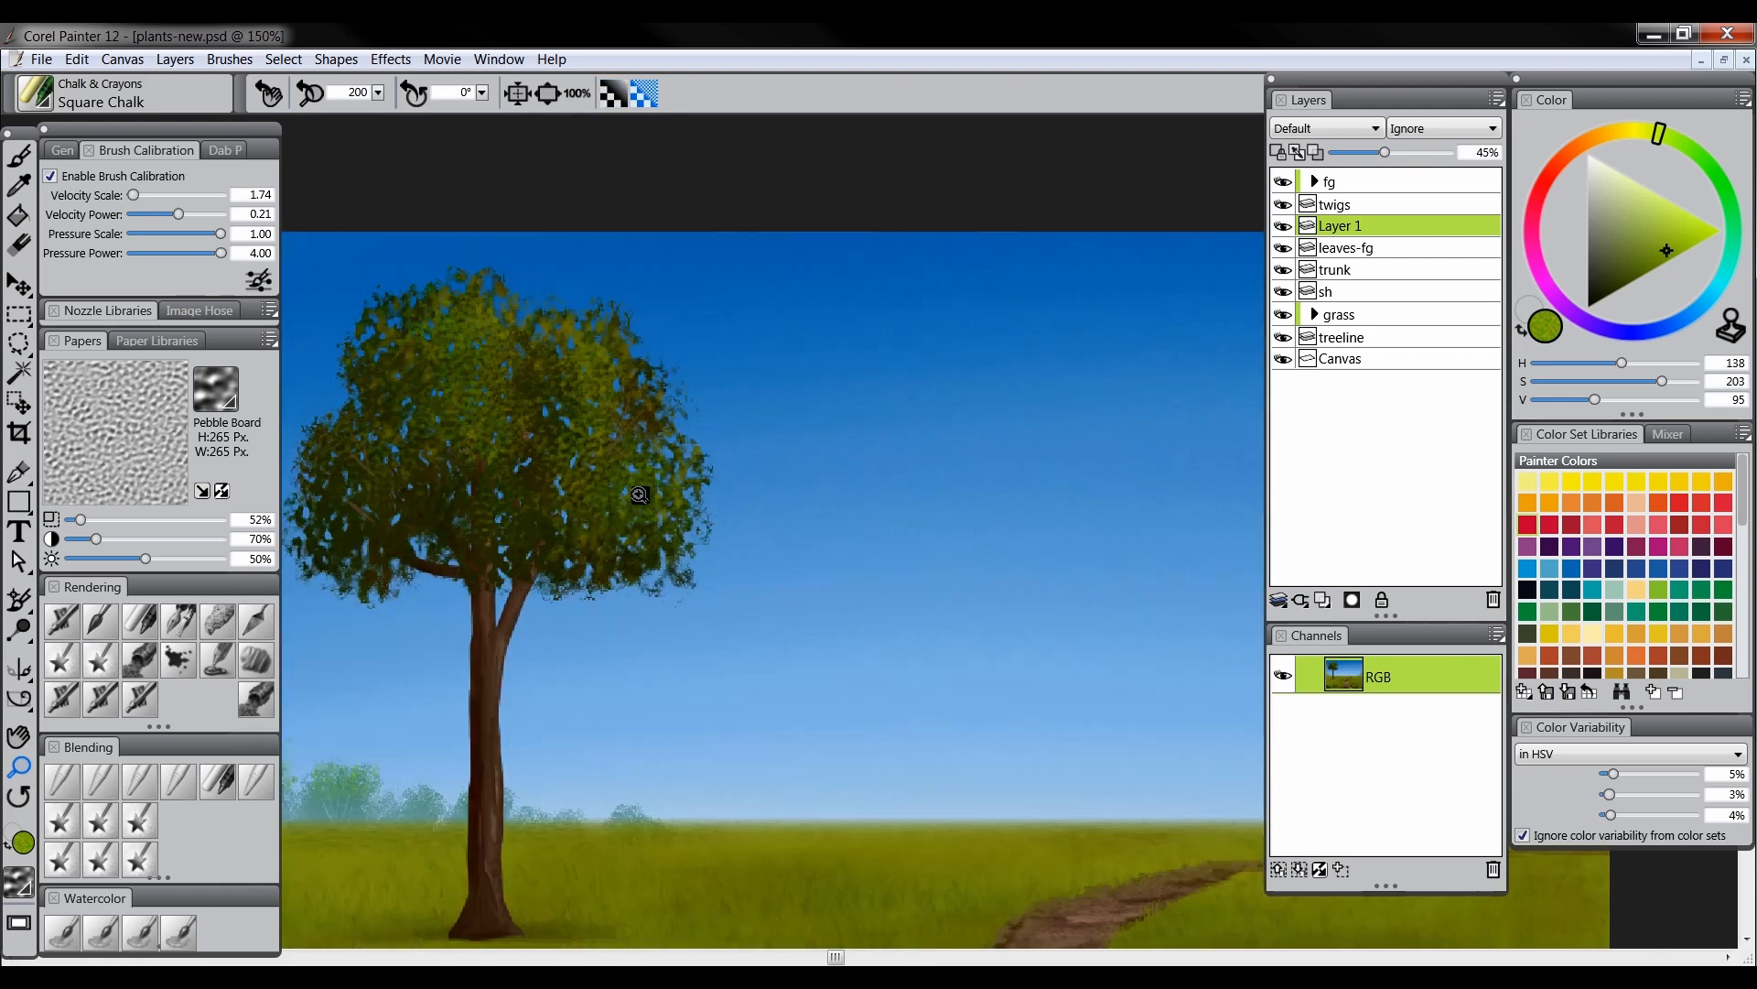
pyautogui.keyDown('alt'); pyautogui.click(647, 549); pyautogui.keyUp('alt')
pyautogui.keyDown('alt'); pyautogui.click(647, 549); pyautogui.keyUp('alt')
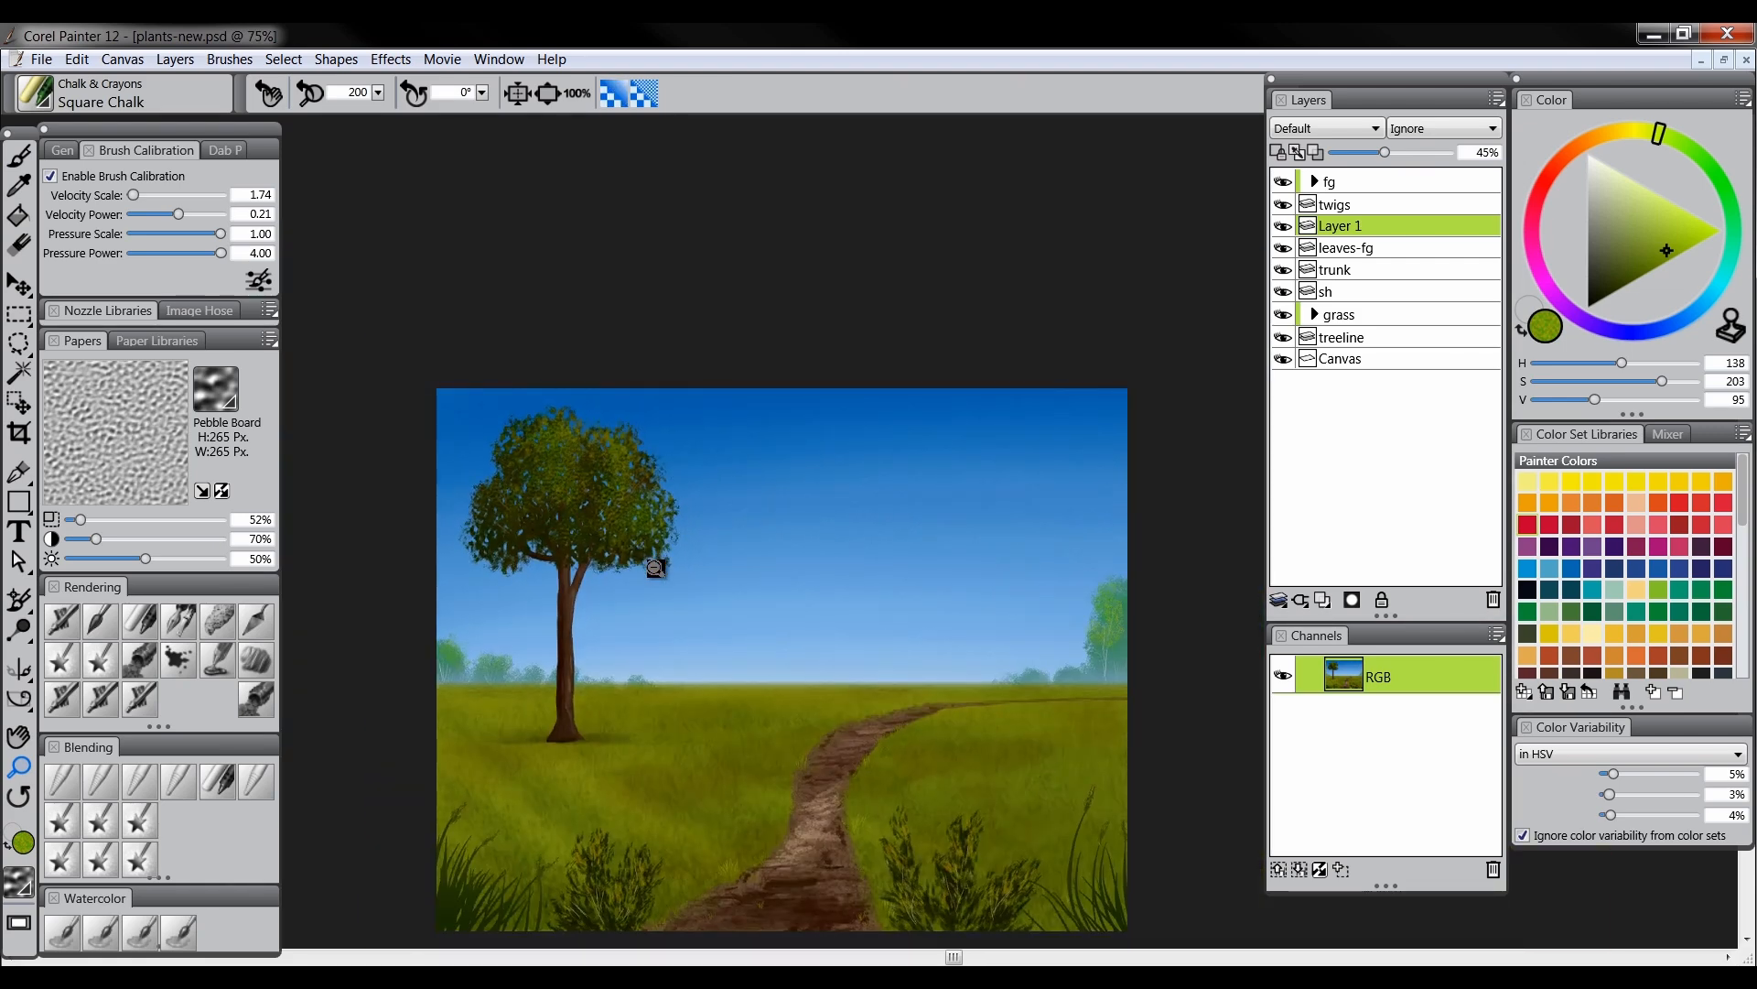
pyautogui.keyDown('alt'); pyautogui.click(657, 566); pyautogui.keyUp('alt')
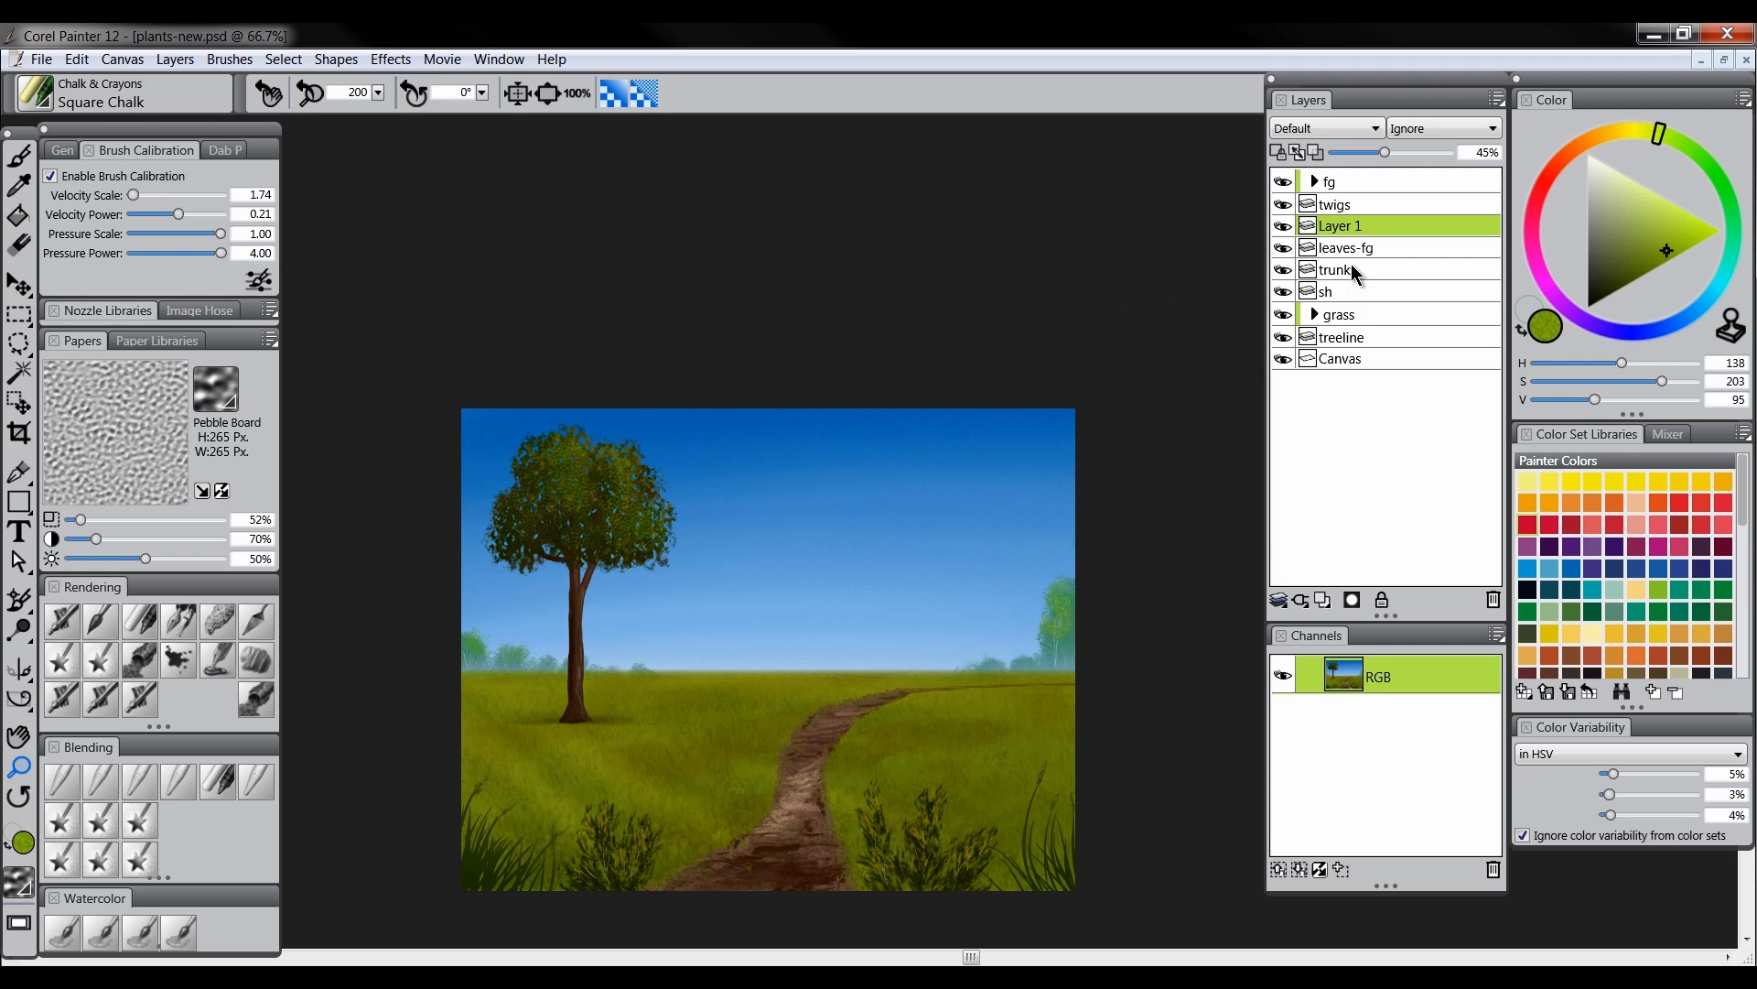
# Add a layer above Layer 1 in Multiply mode and choose a very dark green (H 148, S 182, V 18)
pyautogui.click(1322, 599)
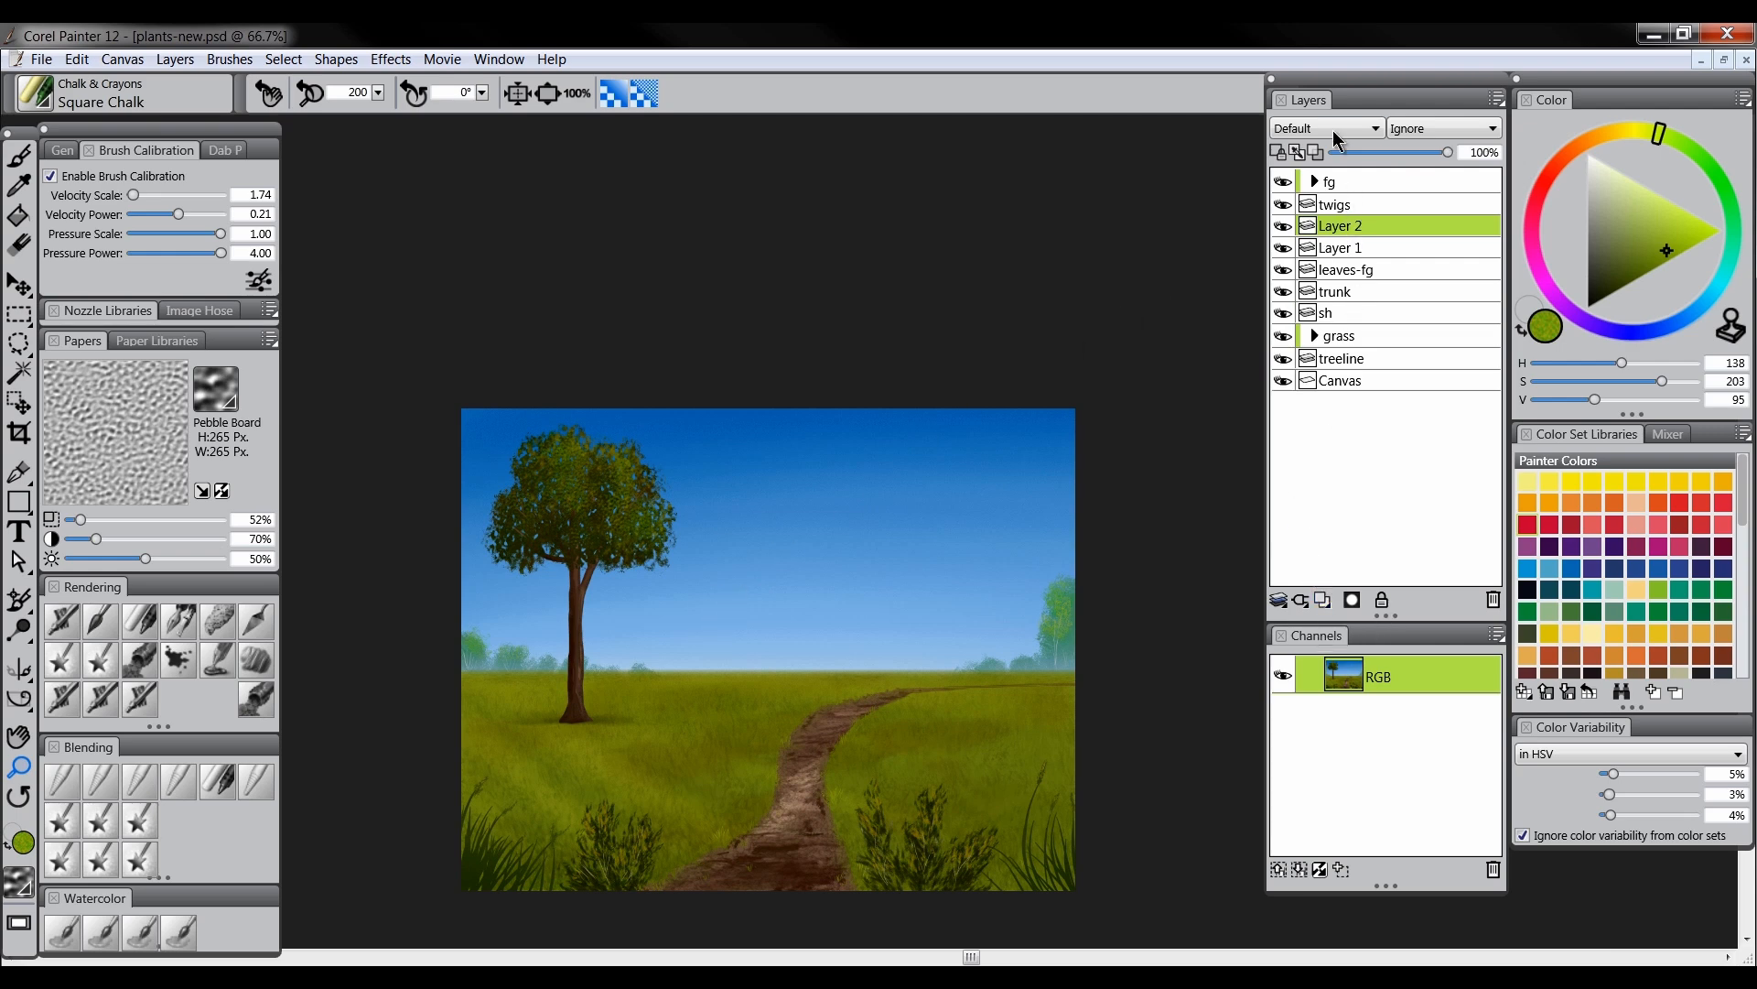
pyautogui.click(1336, 129)
pyautogui.click(1322, 300)
pyautogui.moveTo(1617, 284); pyautogui.dragTo(1604, 298)
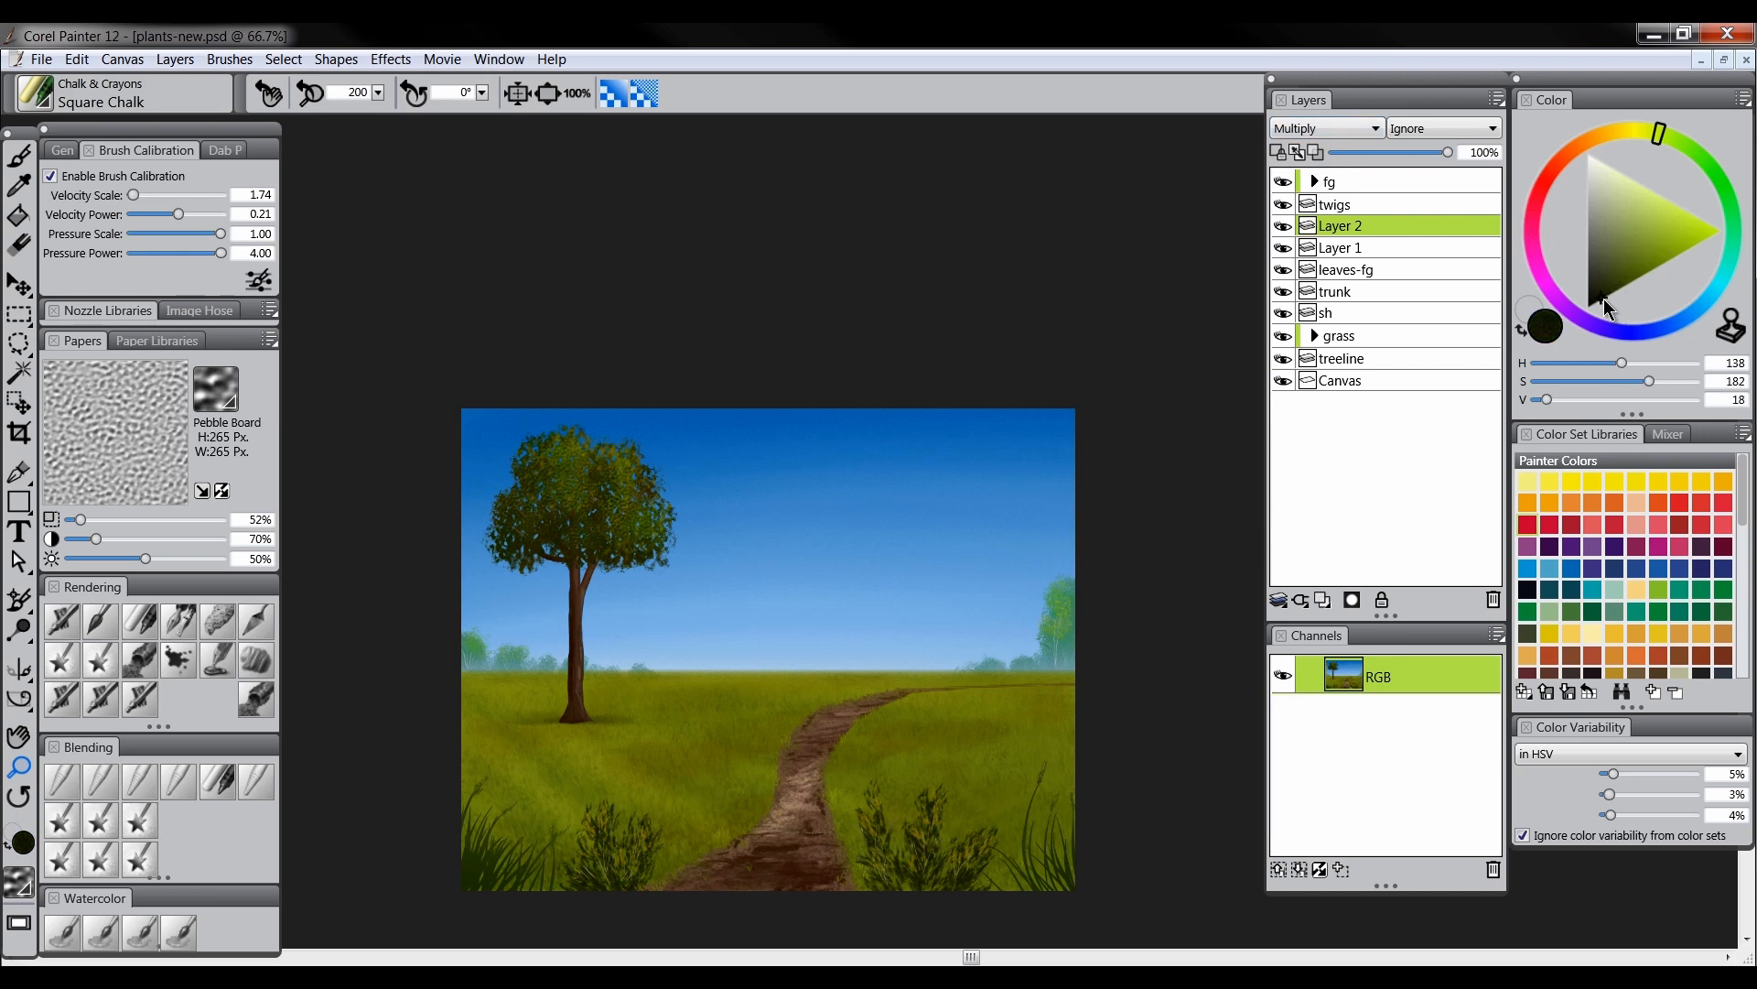
pyautogui.click(1683, 145)
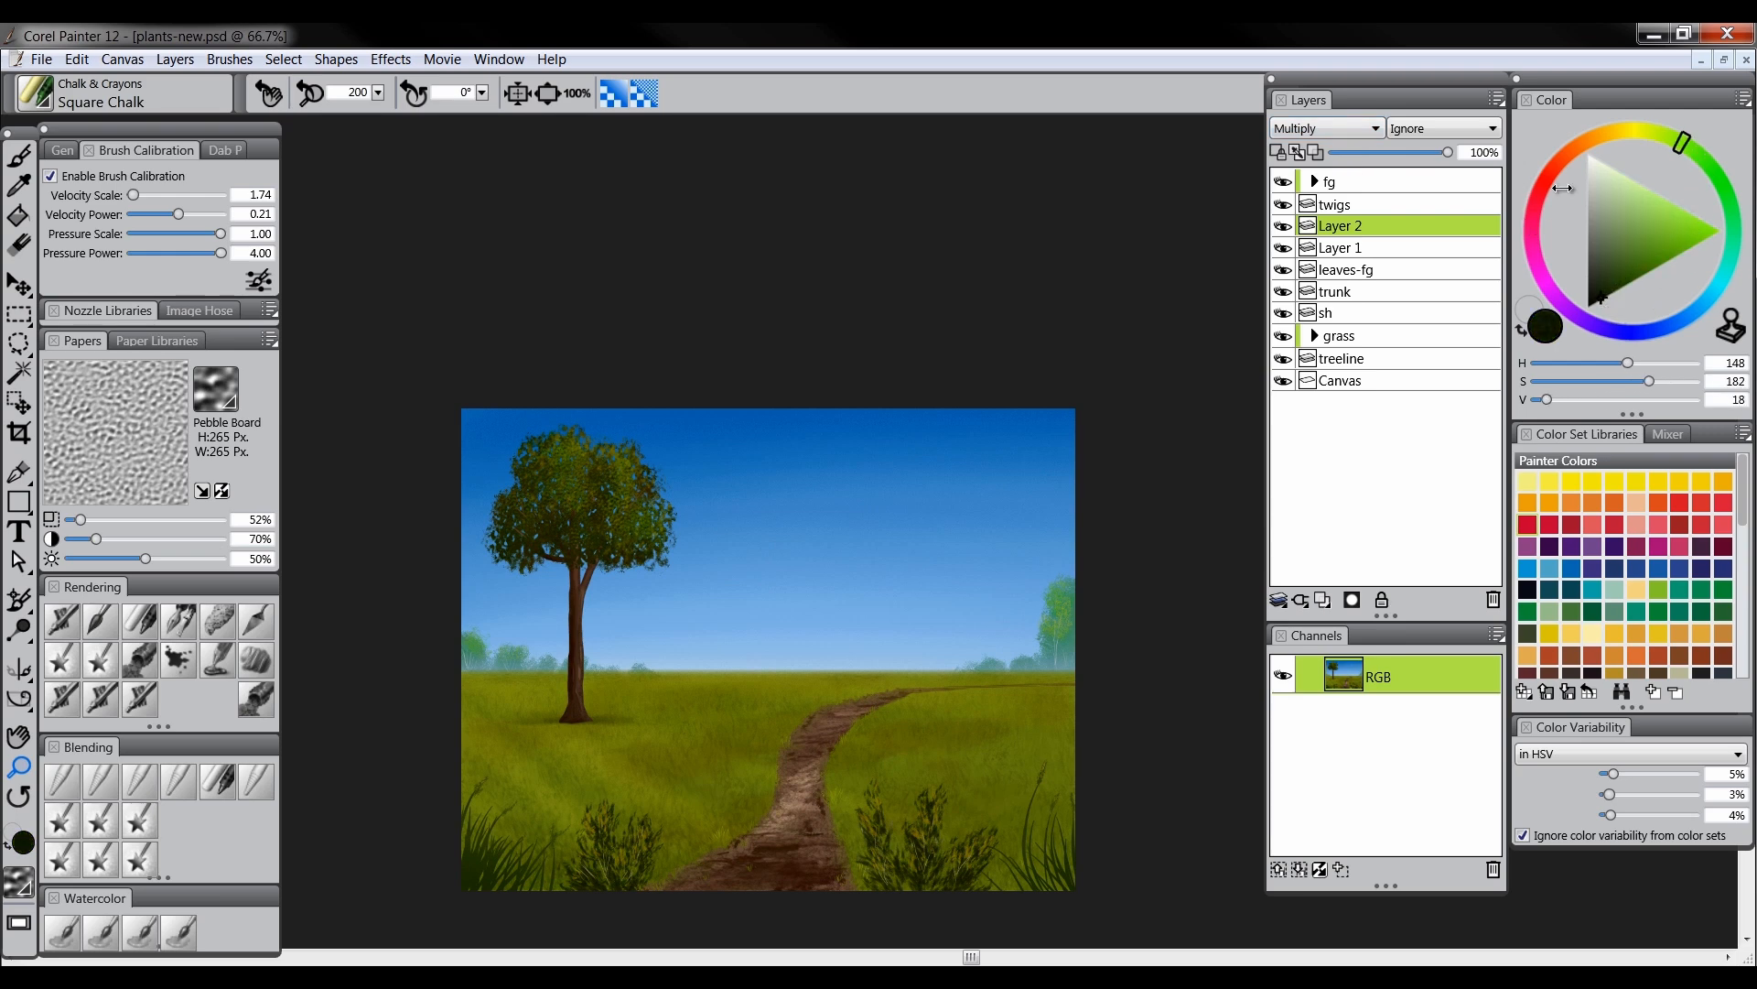
# Dab dark shading onto the canopy with the Custom Sponge and set the Multiply layer's opacity to 83%
pyautogui.click(218, 623)
pyautogui.keyDown('ctrl'); pyautogui.keyDown('alt'); pyautogui.moveTo(580, 490); pyautogui.dragTo(485, 481); pyautogui.keyUp('alt'); pyautogui.keyUp('ctrl')
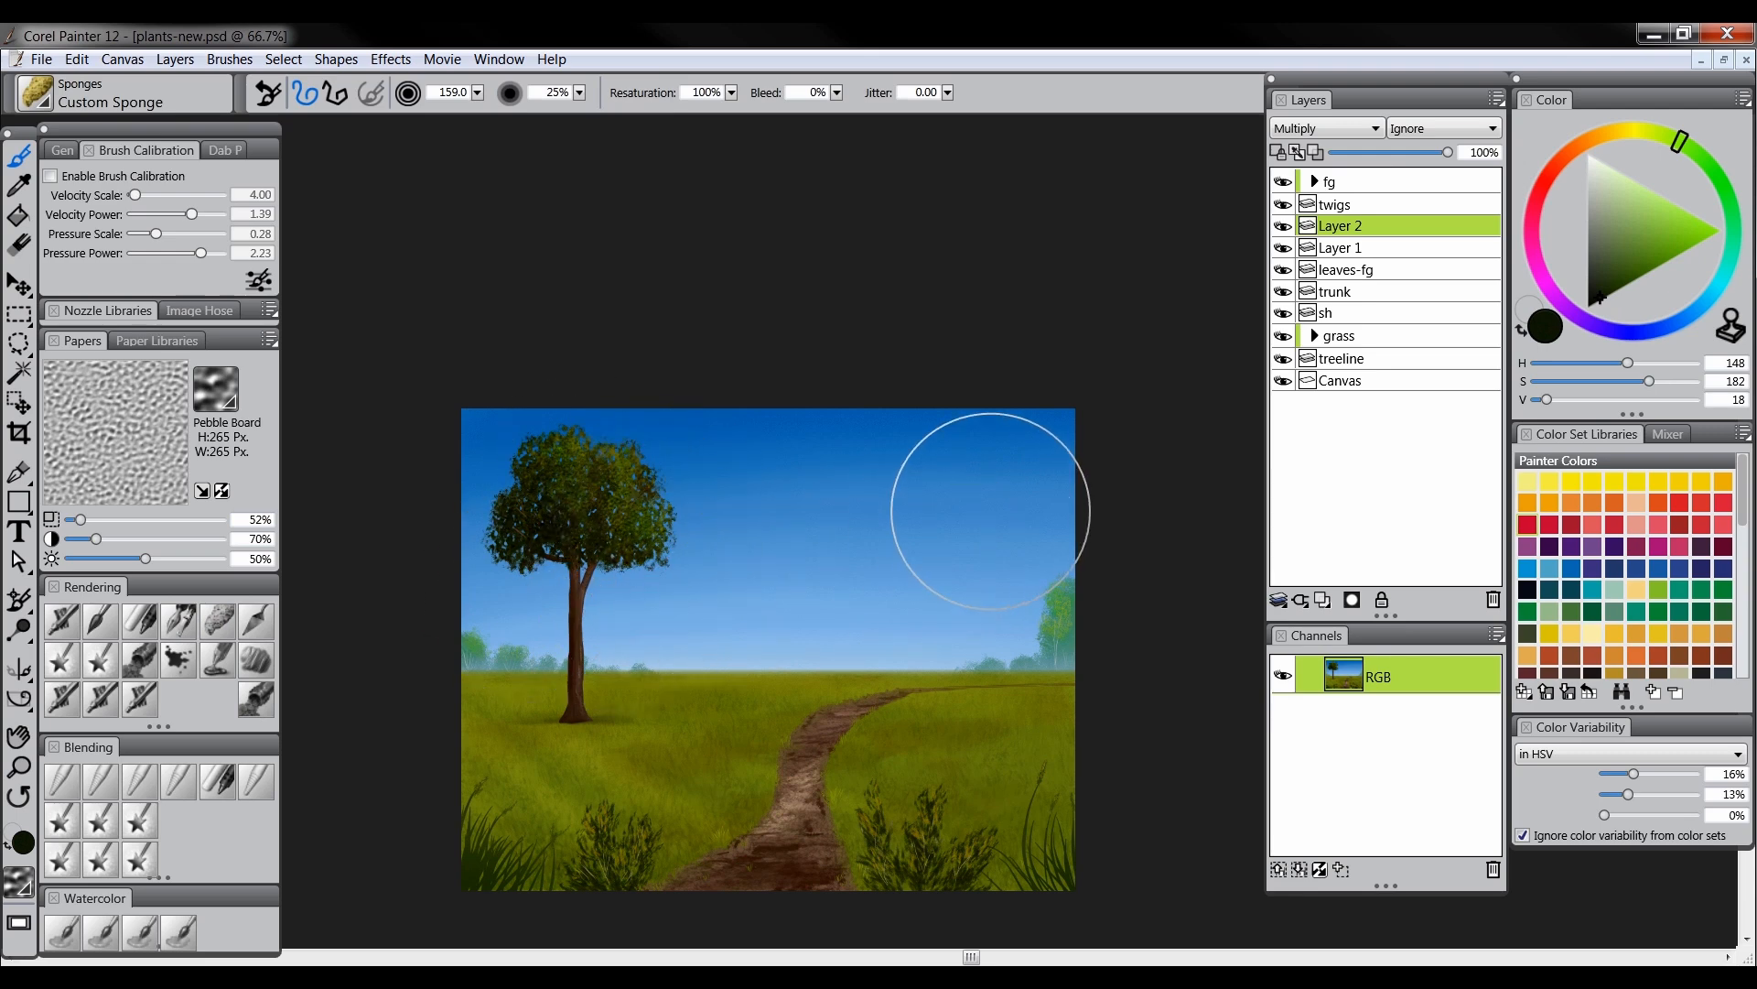
pyautogui.click(1283, 226)
pyautogui.click(1284, 227)
pyautogui.click(1434, 153)
pyautogui.moveTo(1435, 154); pyautogui.dragTo(1430, 153)
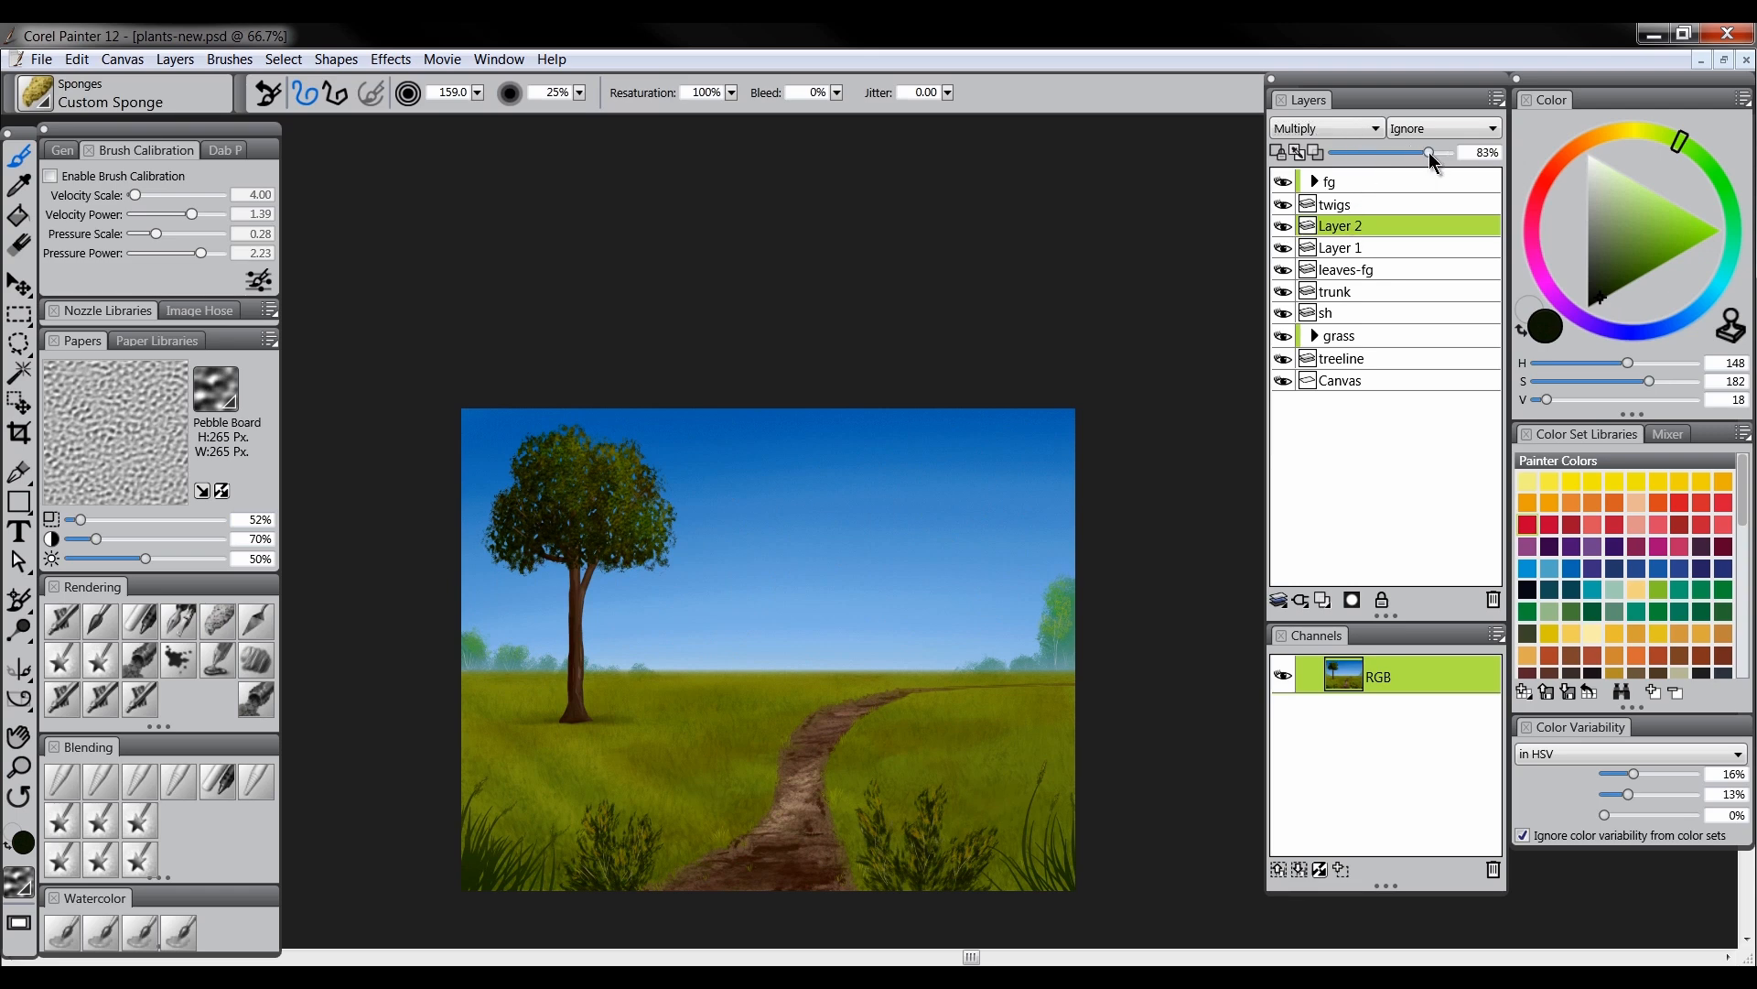
# Rename the shading layer as dark and the highlight layer as light, and compare the canopy with and without highlights
pyautogui.doubleClick(1353, 233)
pyautogui.write('dark')
pyautogui.press('Return')
pyautogui.doubleClick(1353, 249)
pyautogui.write('light')
pyautogui.press('Return')
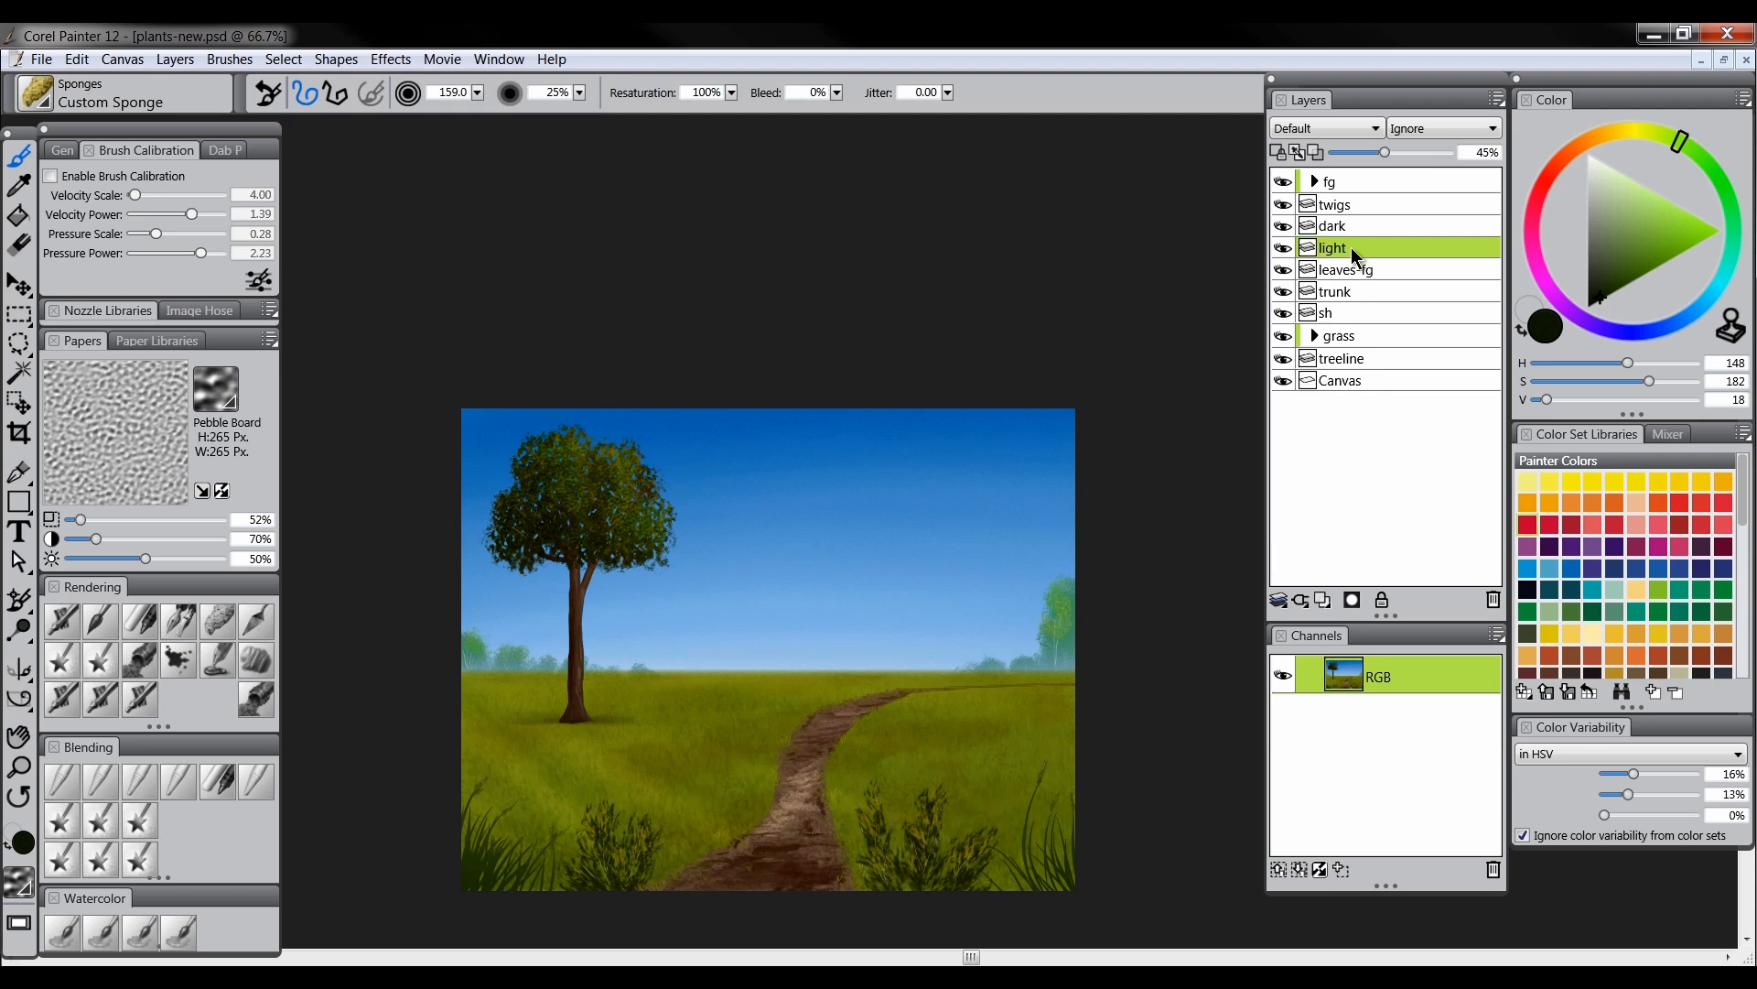
pyautogui.click(1283, 248)
pyautogui.click(1283, 248)
# Group the layers from twigs down to sh, name the group tree-mid, and check the tree by toggling its visibility
pyautogui.click(1344, 210)
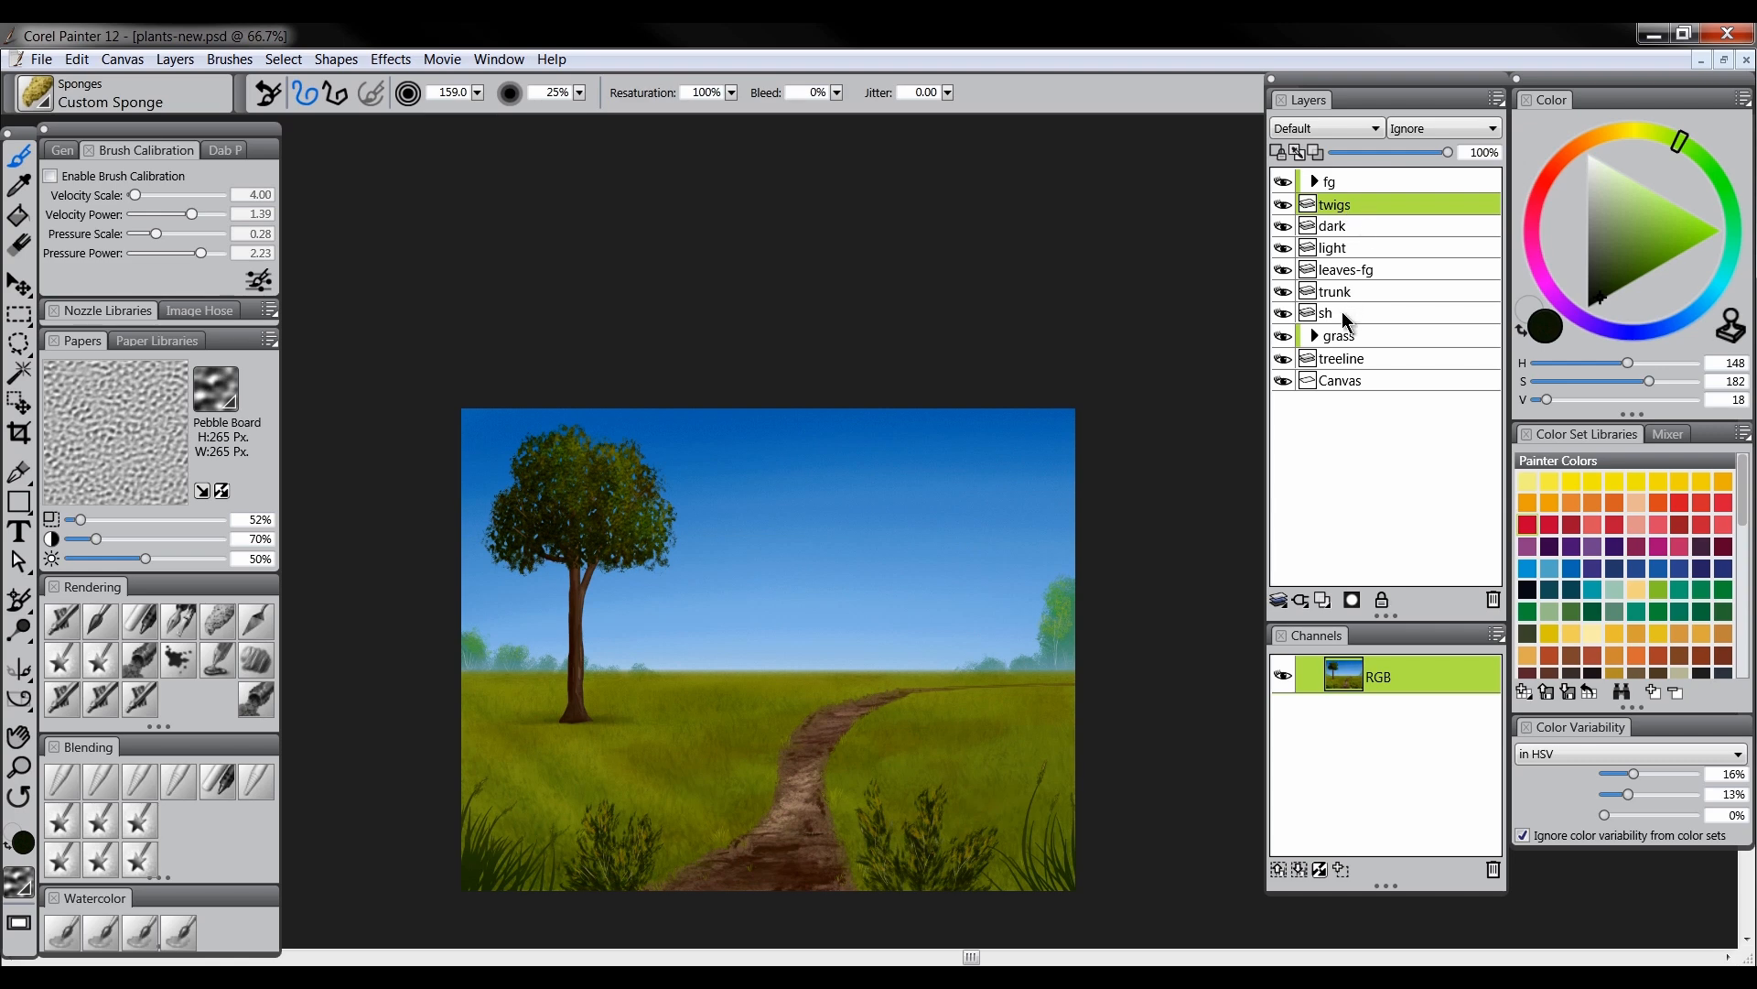
pyautogui.keyDown('shift'); pyautogui.click(1342, 311); pyautogui.keyUp('shift')
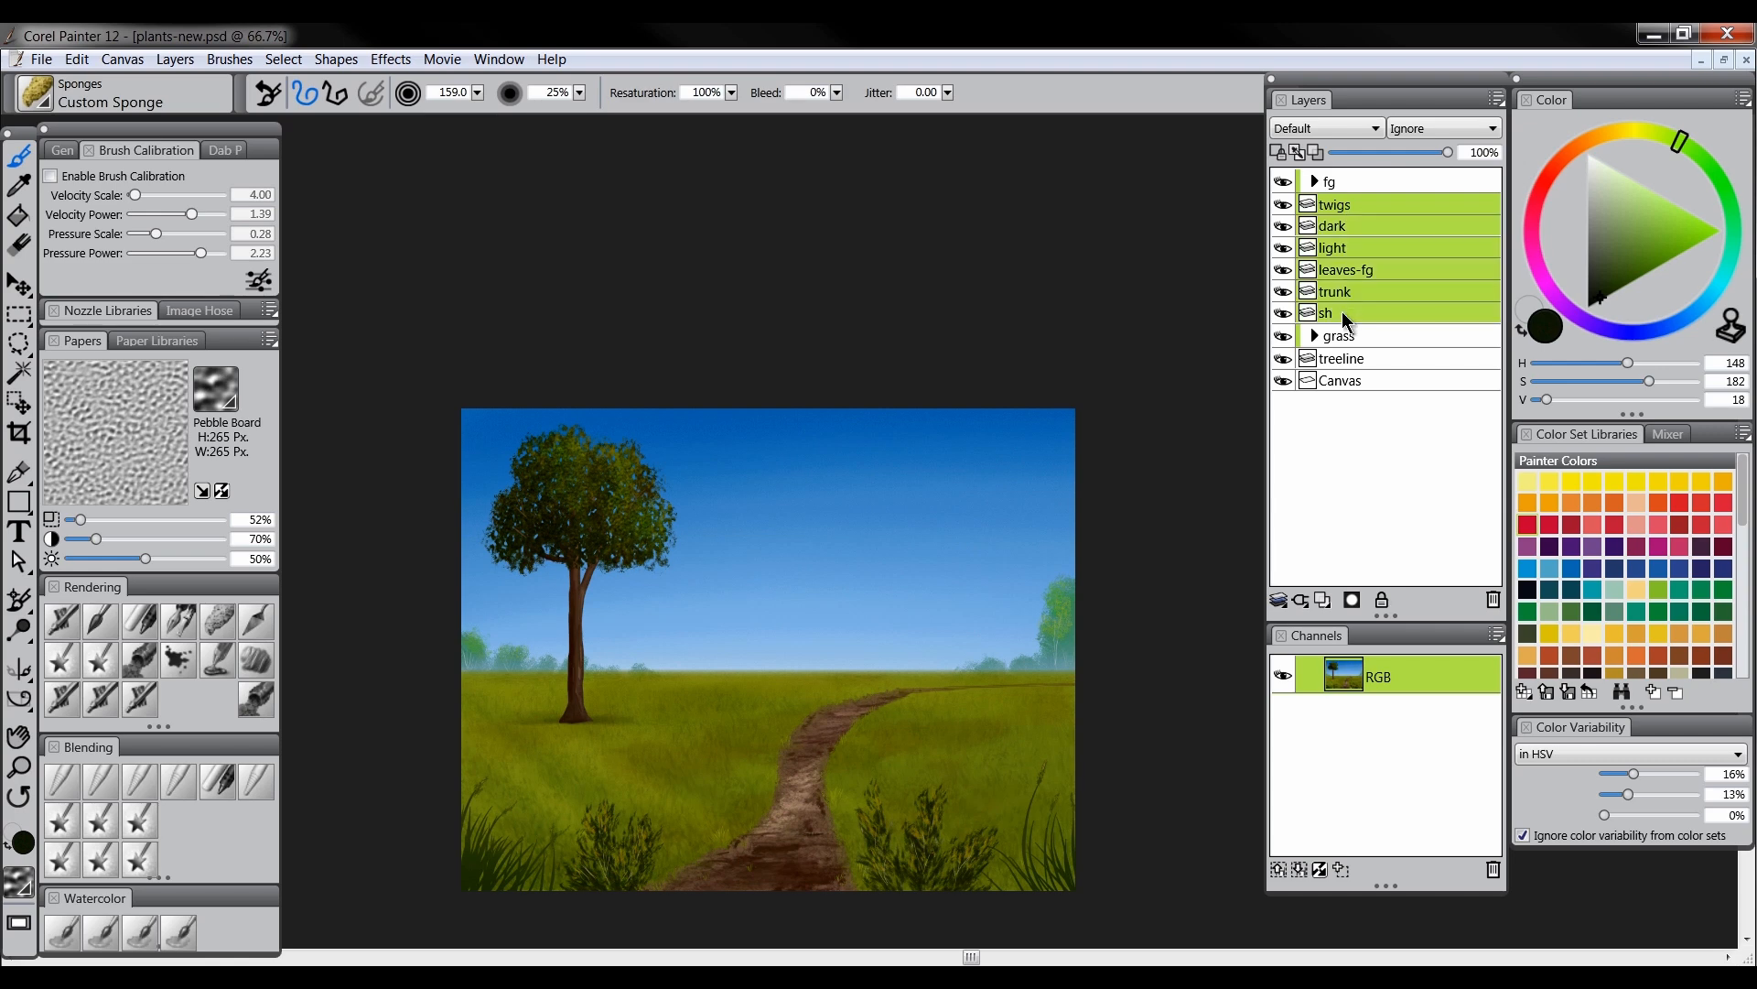
pyautogui.hotkey('ctrl', 'g')
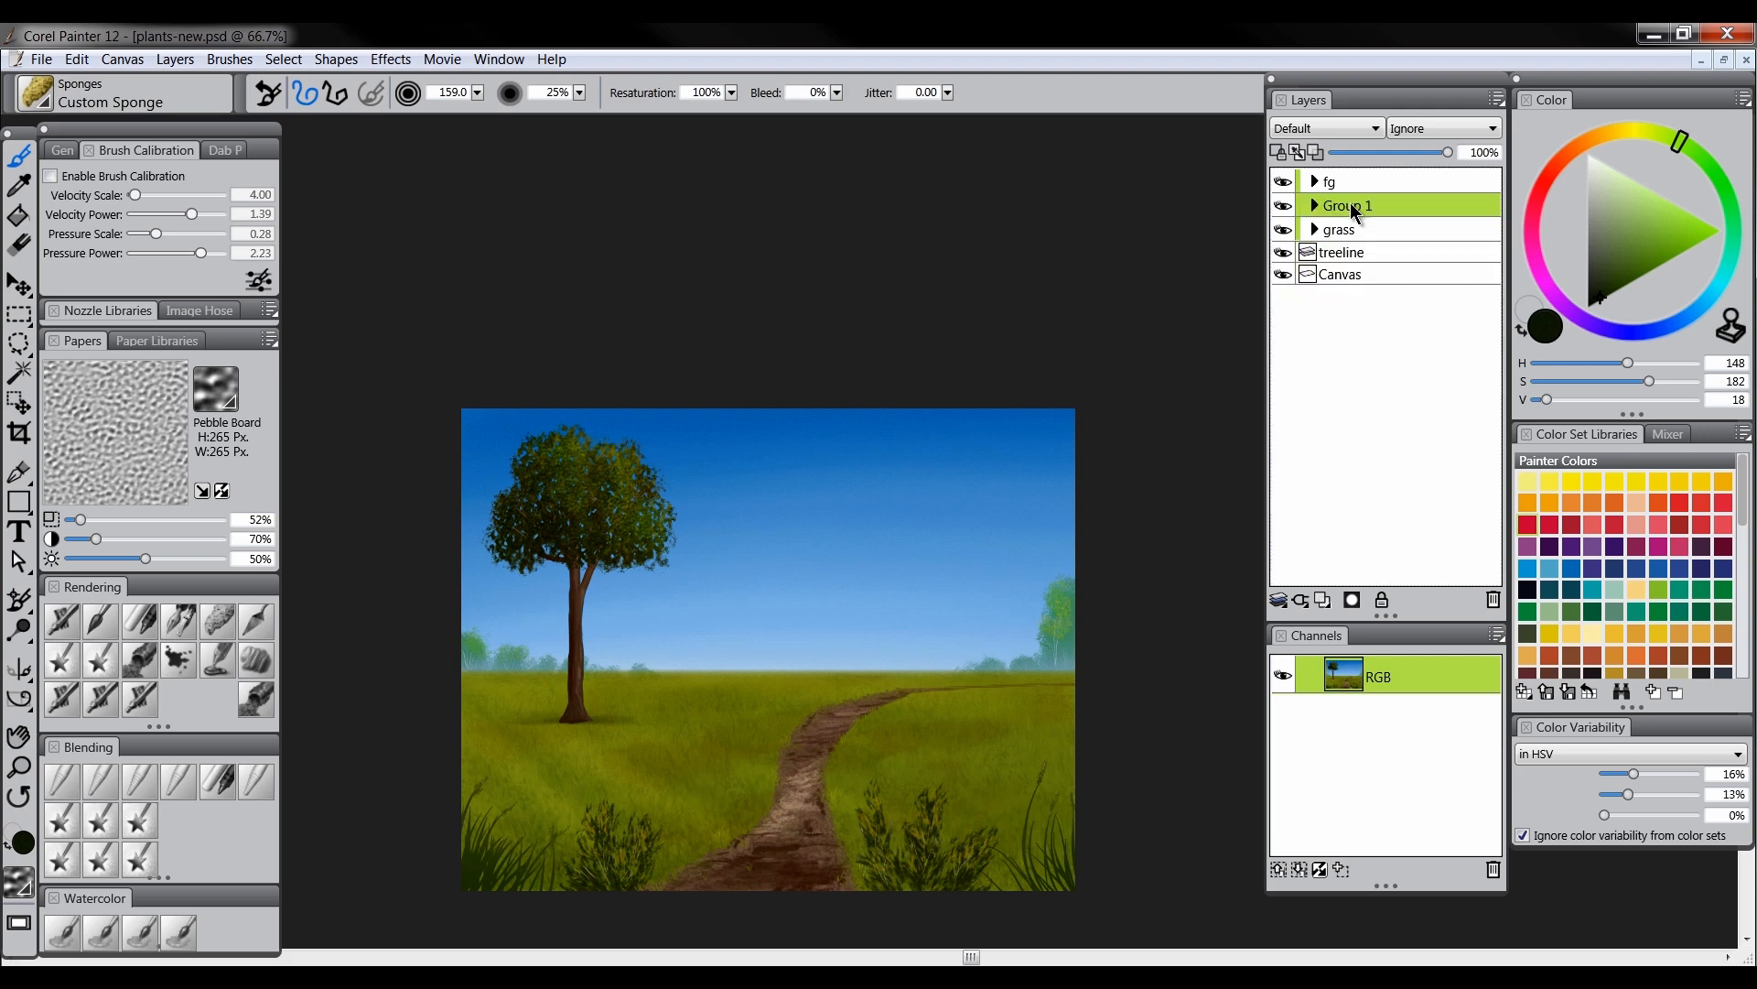
pyautogui.write('ree-mid')
pyautogui.click(1287, 205)
pyautogui.click(1290, 206)
pyautogui.click(1287, 205)
pyautogui.click(1287, 205)
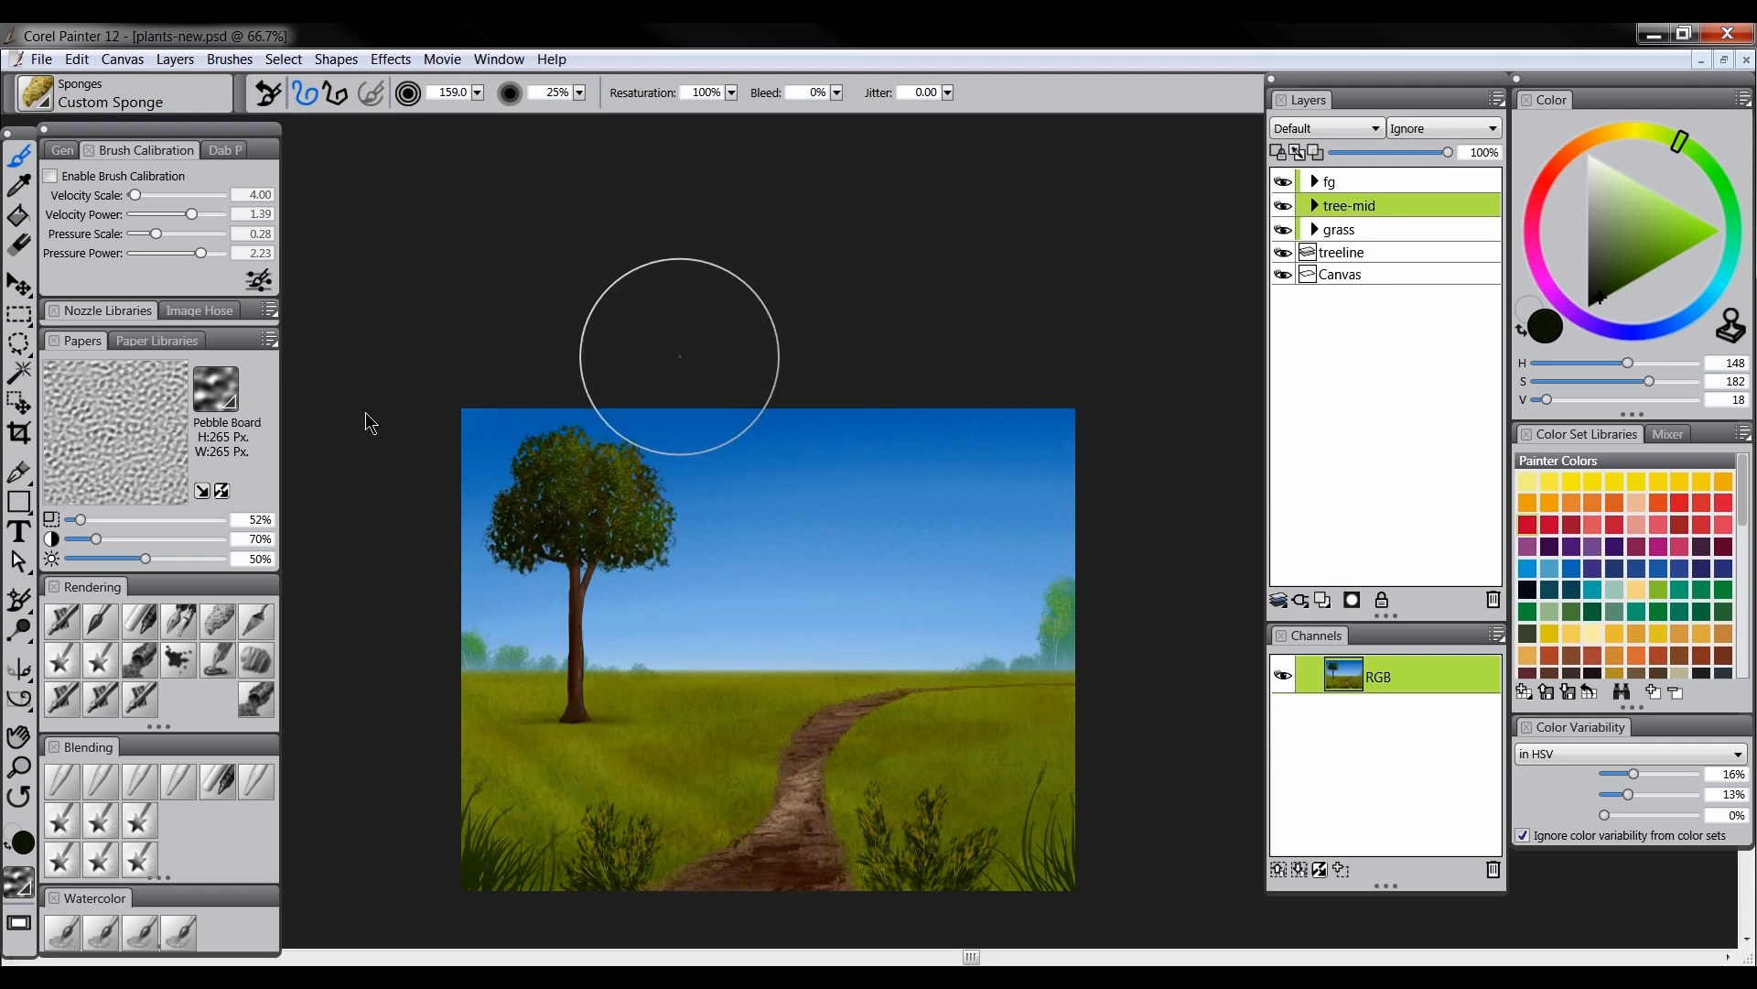
# Clear the canopy selection and shift the whole tree-mid group slightly to the right with the Layer Adjuster
pyautogui.click(19, 285)
pyautogui.moveTo(627, 527); pyautogui.dragTo(635, 535)
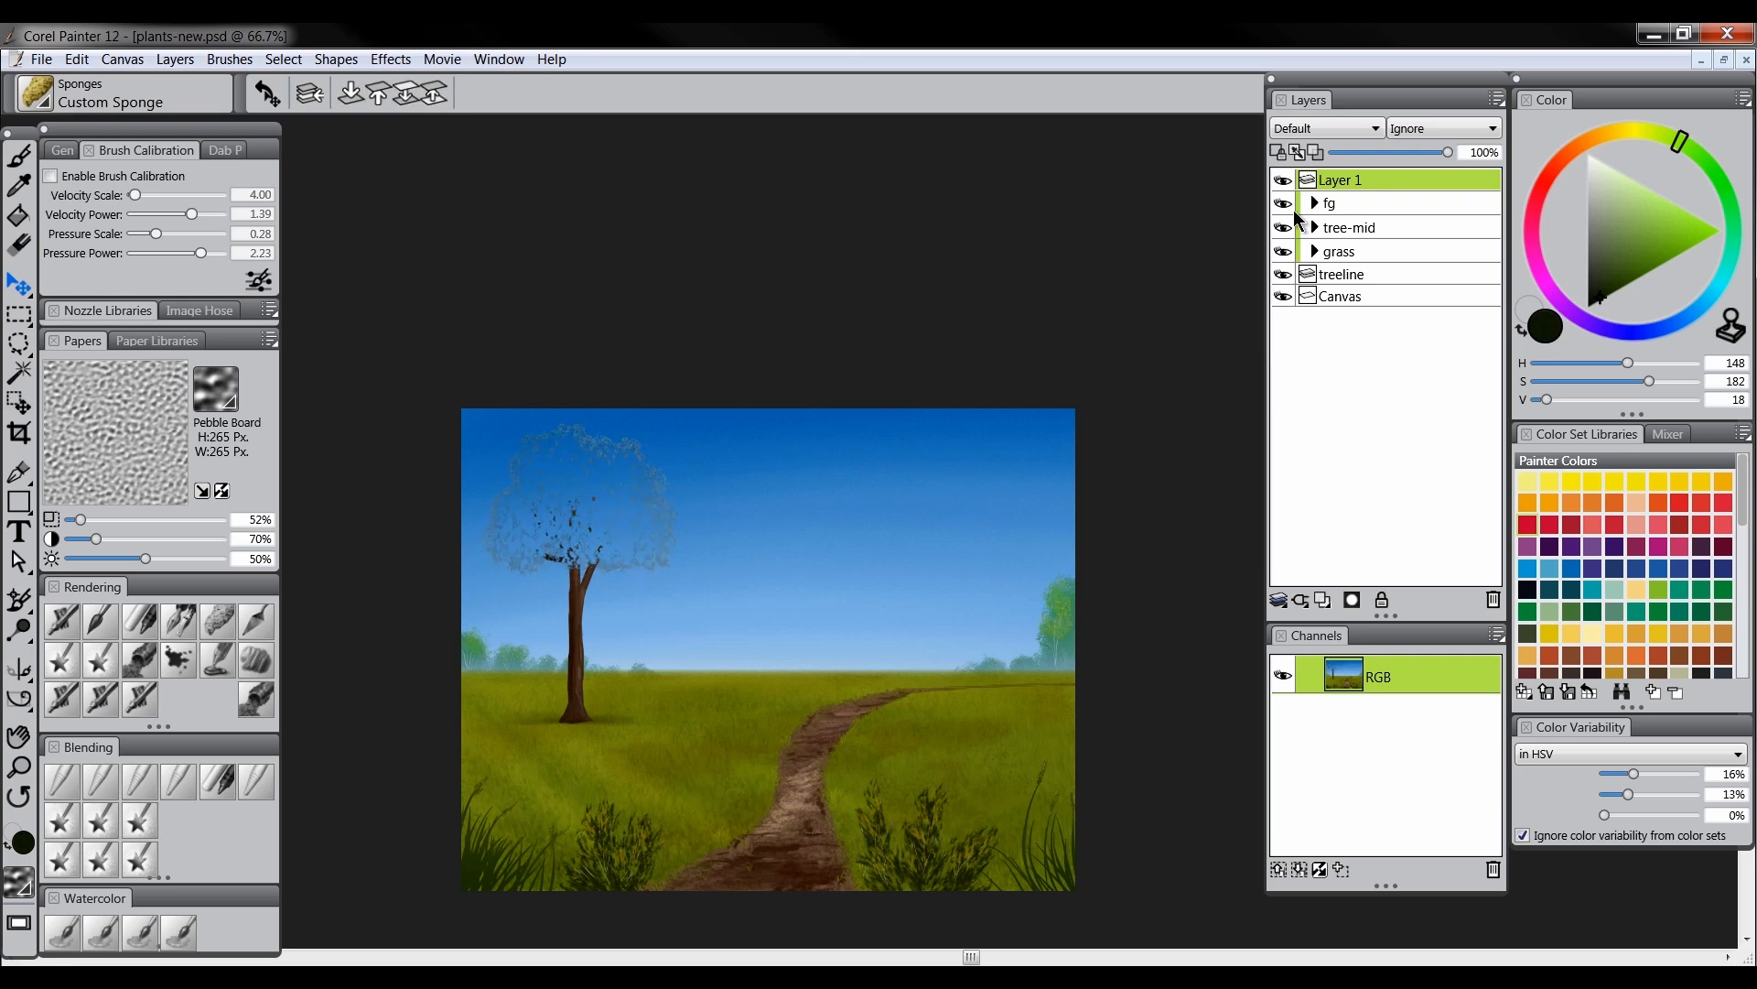
pyautogui.hotkey('ctrl', 'z')
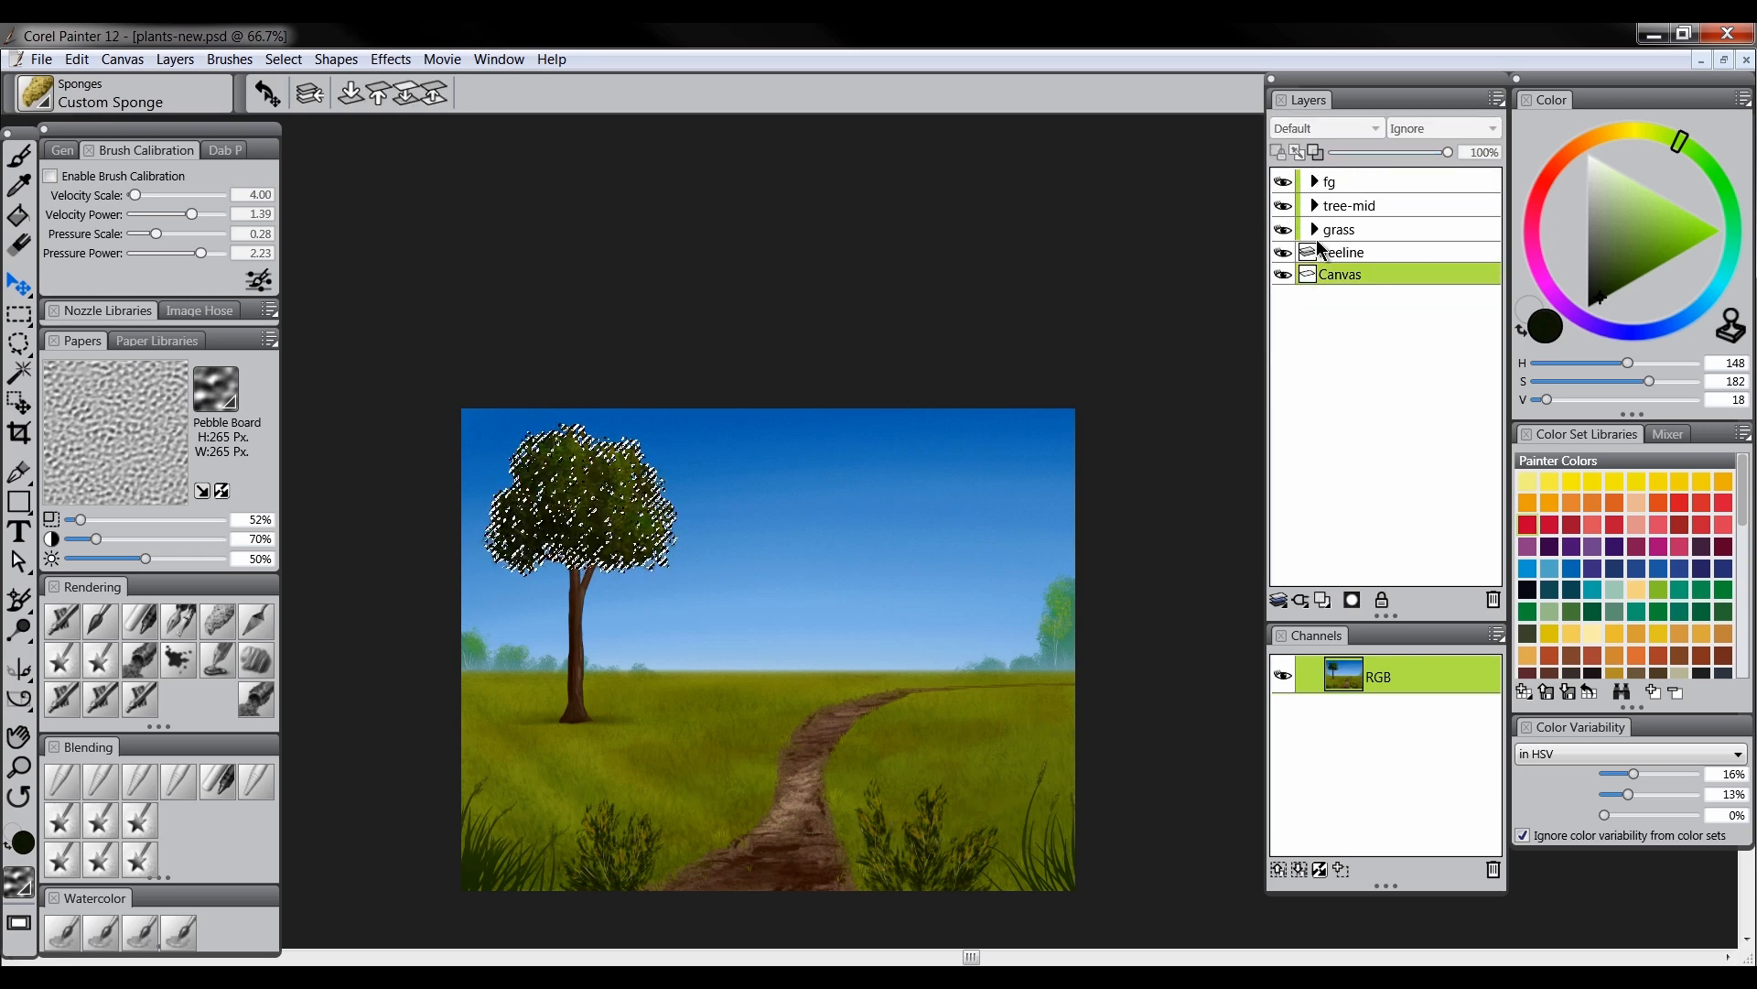
pyautogui.hotkey('ctrl', 'd')
pyautogui.click(1357, 206)
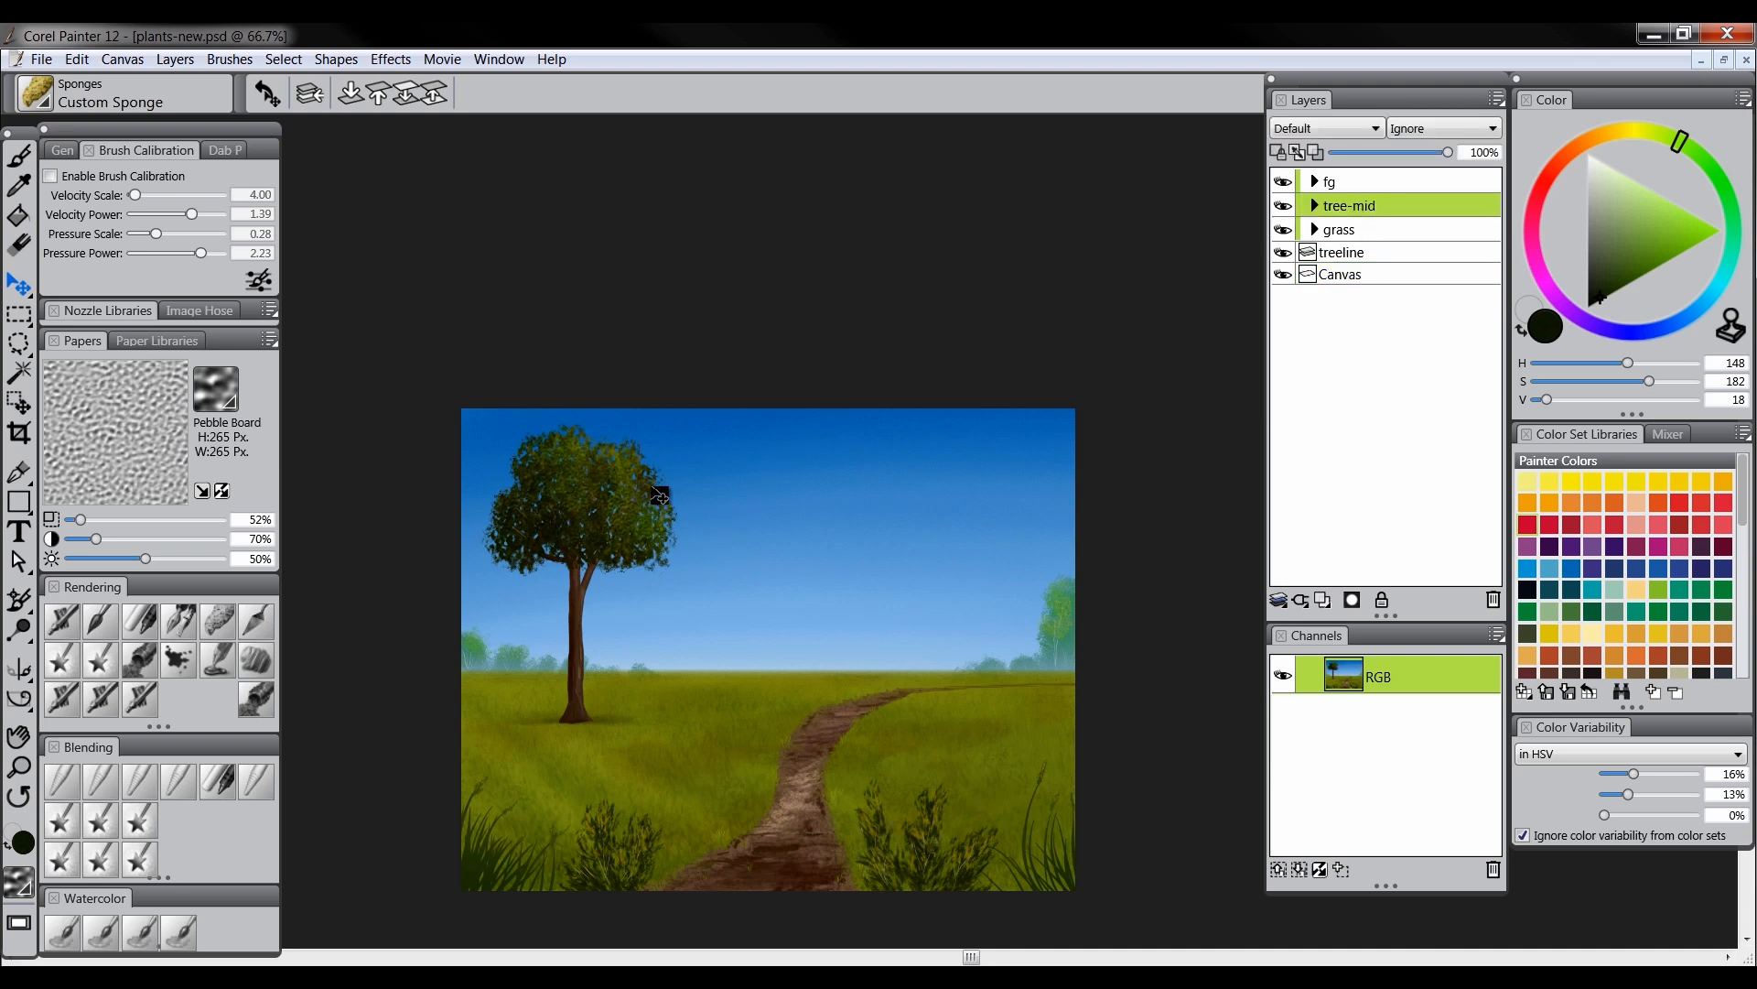
pyautogui.moveTo(611, 519)
pyautogui.mouseDown()
pyautogui.moveTo(677, 521)
pyautogui.moveTo(618, 518)
pyautogui.moveTo(637, 519)
pyautogui.mouseUp()
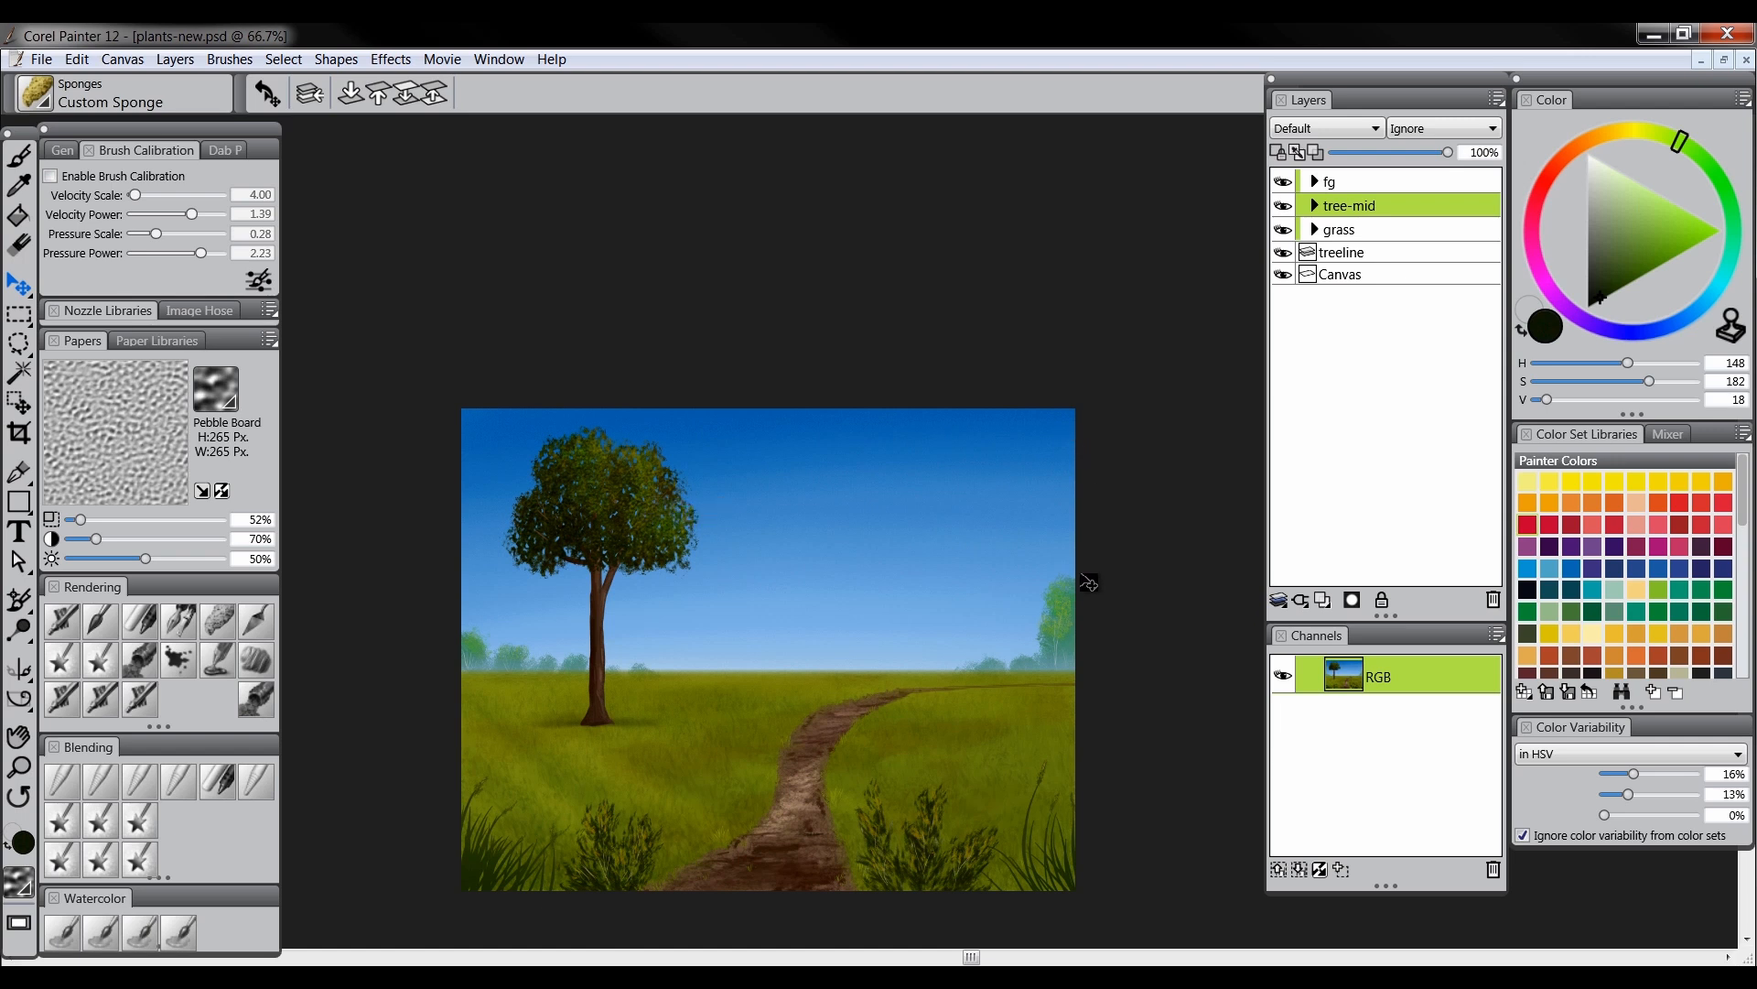
pyautogui.click(1315, 206)
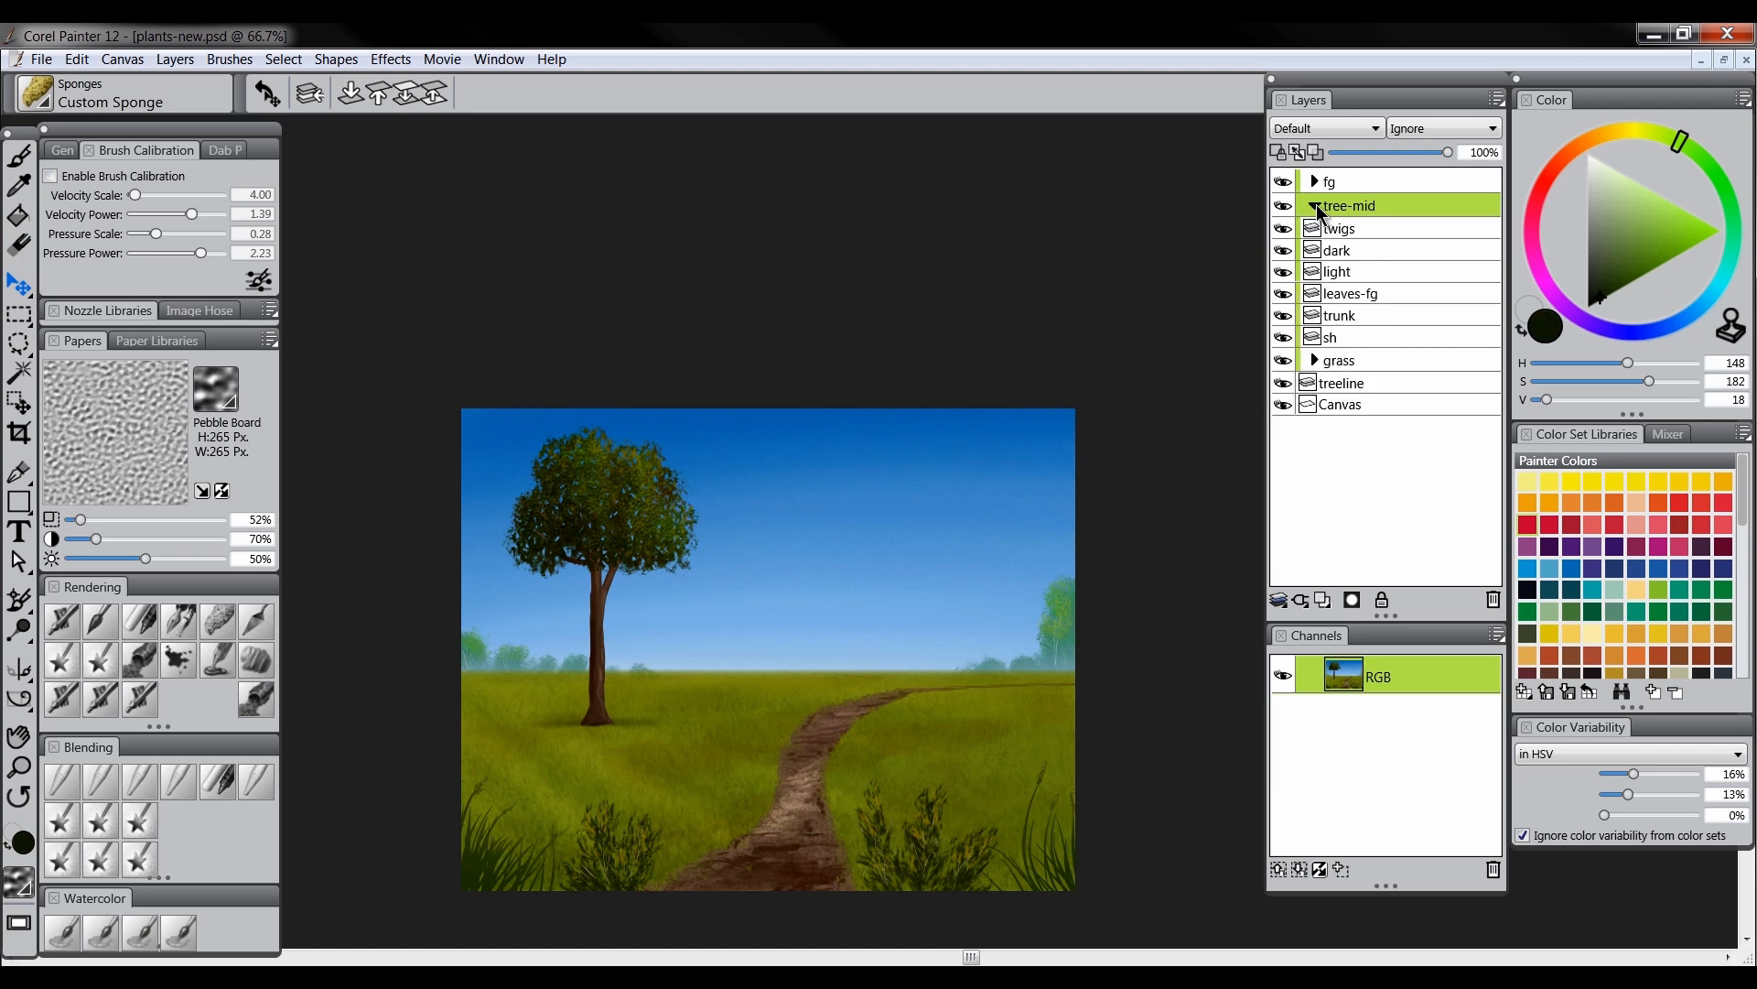
pyautogui.click(1315, 206)
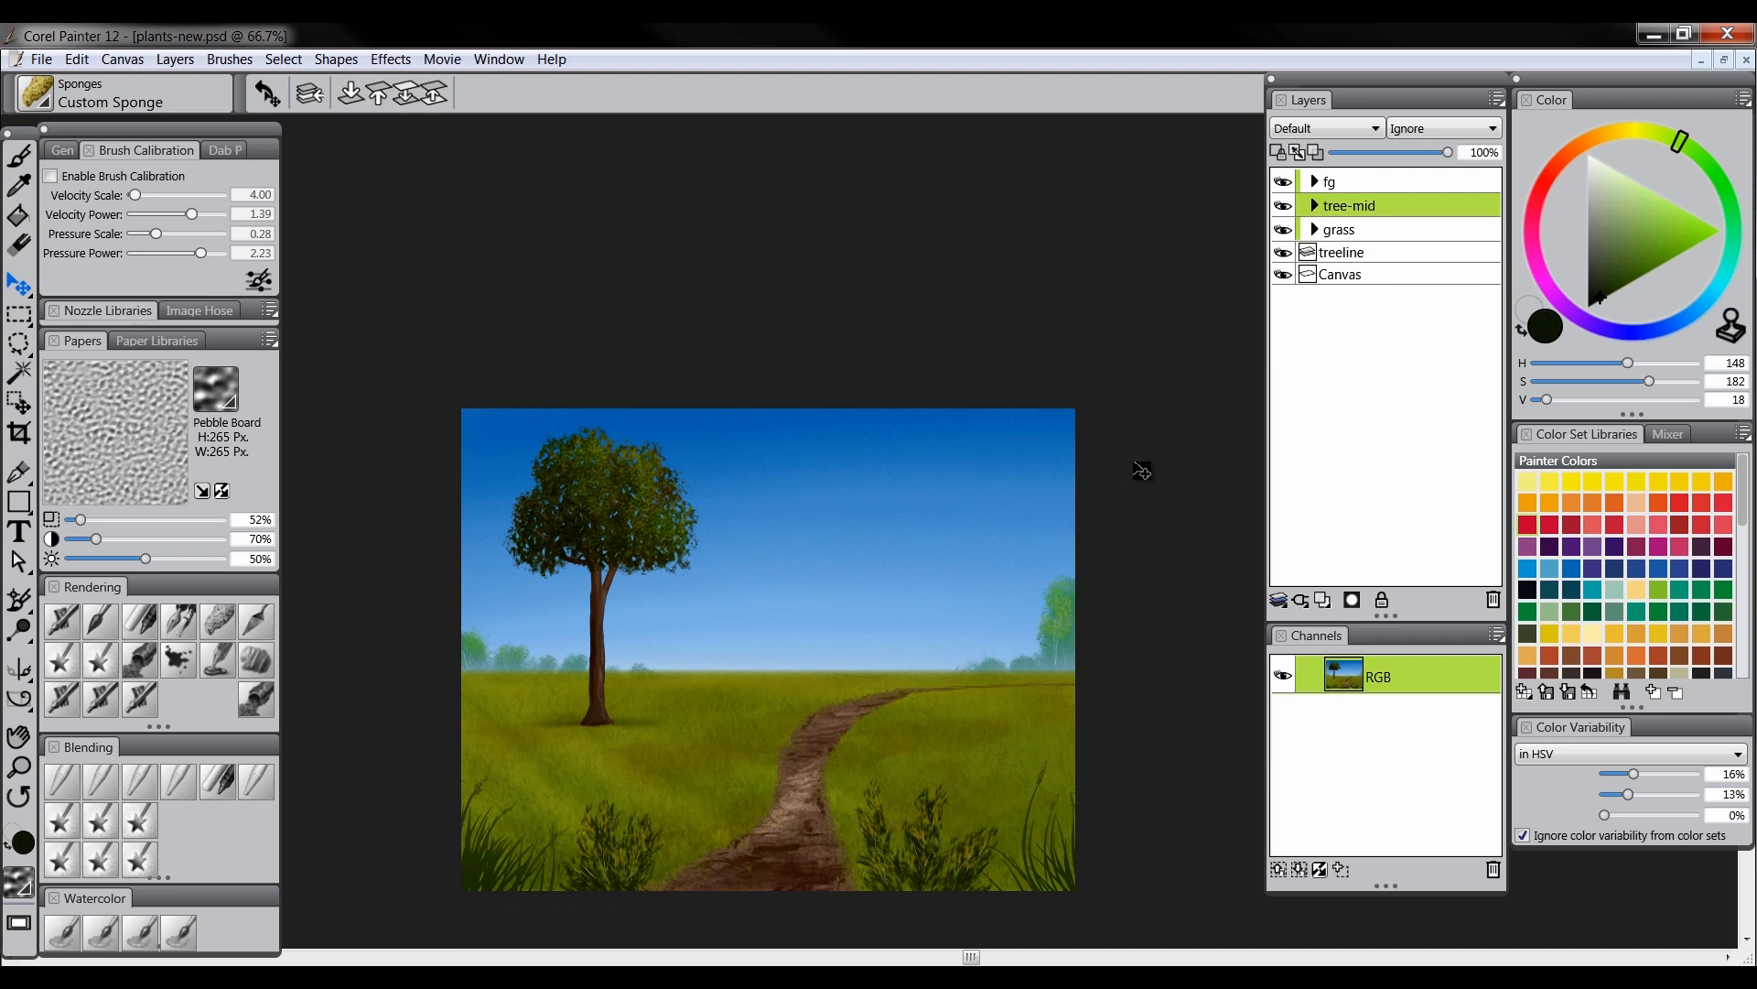
# Add a new layer above the tree-mid group and name it branch
pyautogui.click(1325, 597)
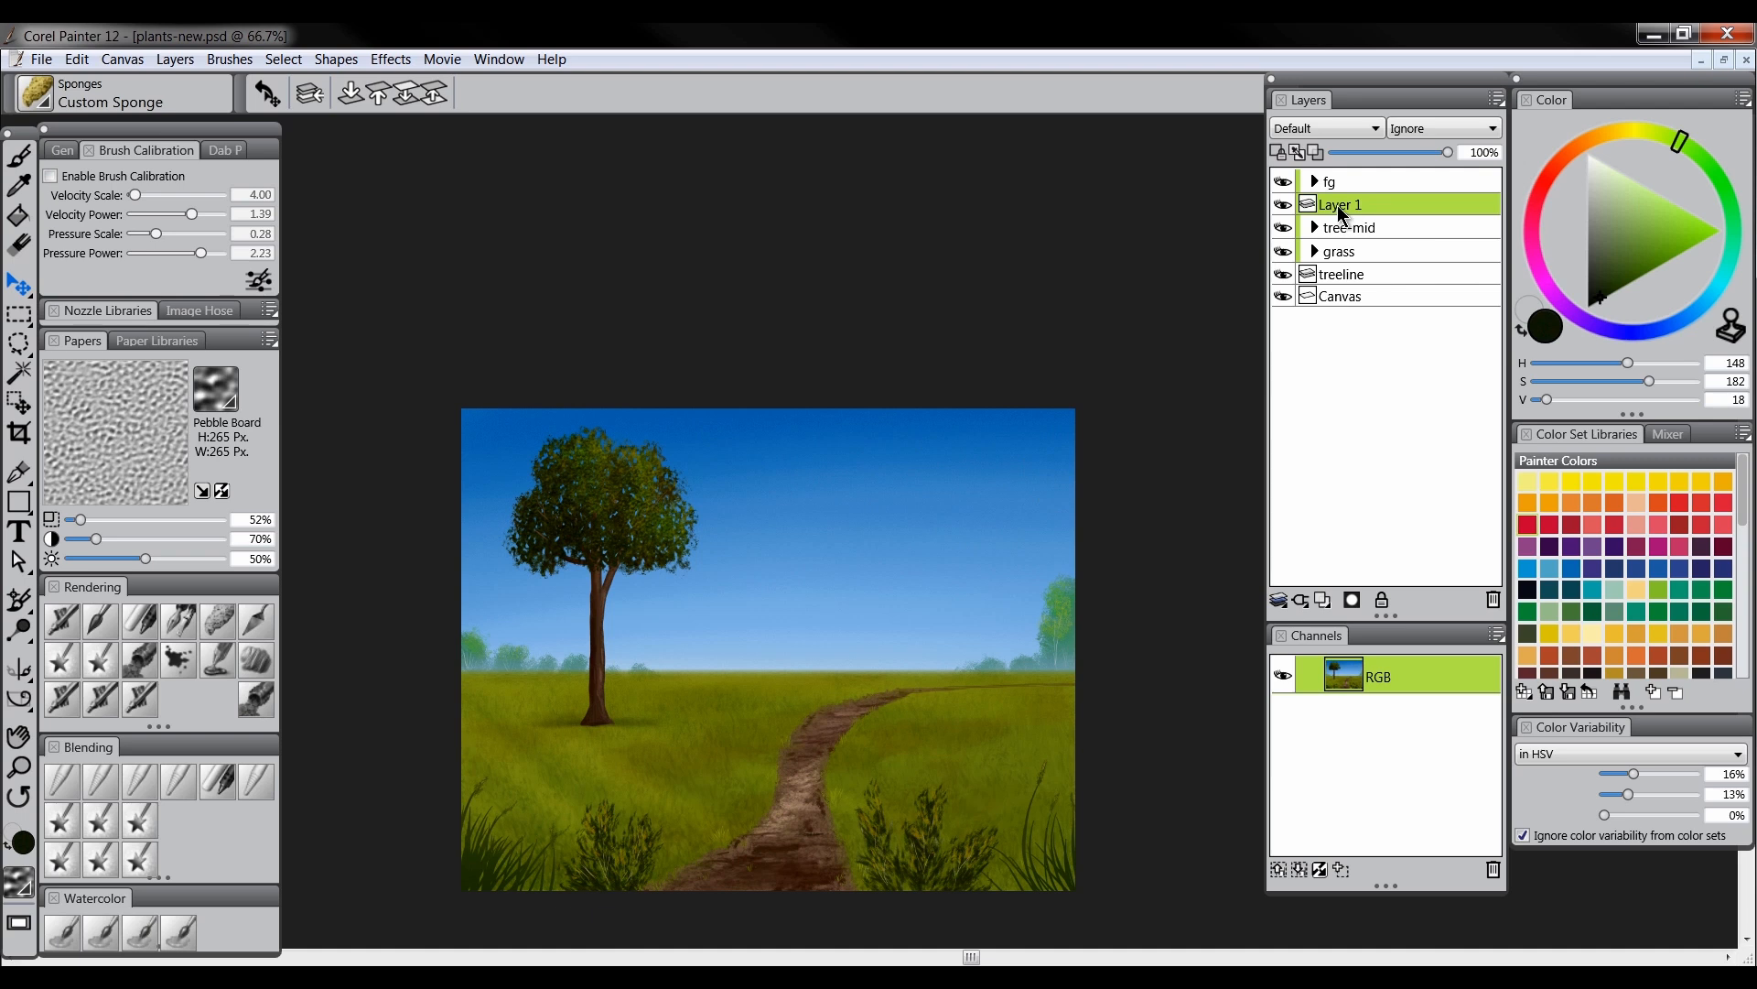
pyautogui.doubleClick(1338, 212)
pyautogui.write('t')
pyautogui.write('ranch')
pyautogui.press('Return')
# Paint a forked, tapering branch reaching in from the sky's right edge with Custom Scratchboard in dark brown (H 104, S 107, V 33)
pyautogui.moveTo(1593, 148); pyautogui.dragTo(1580, 156)
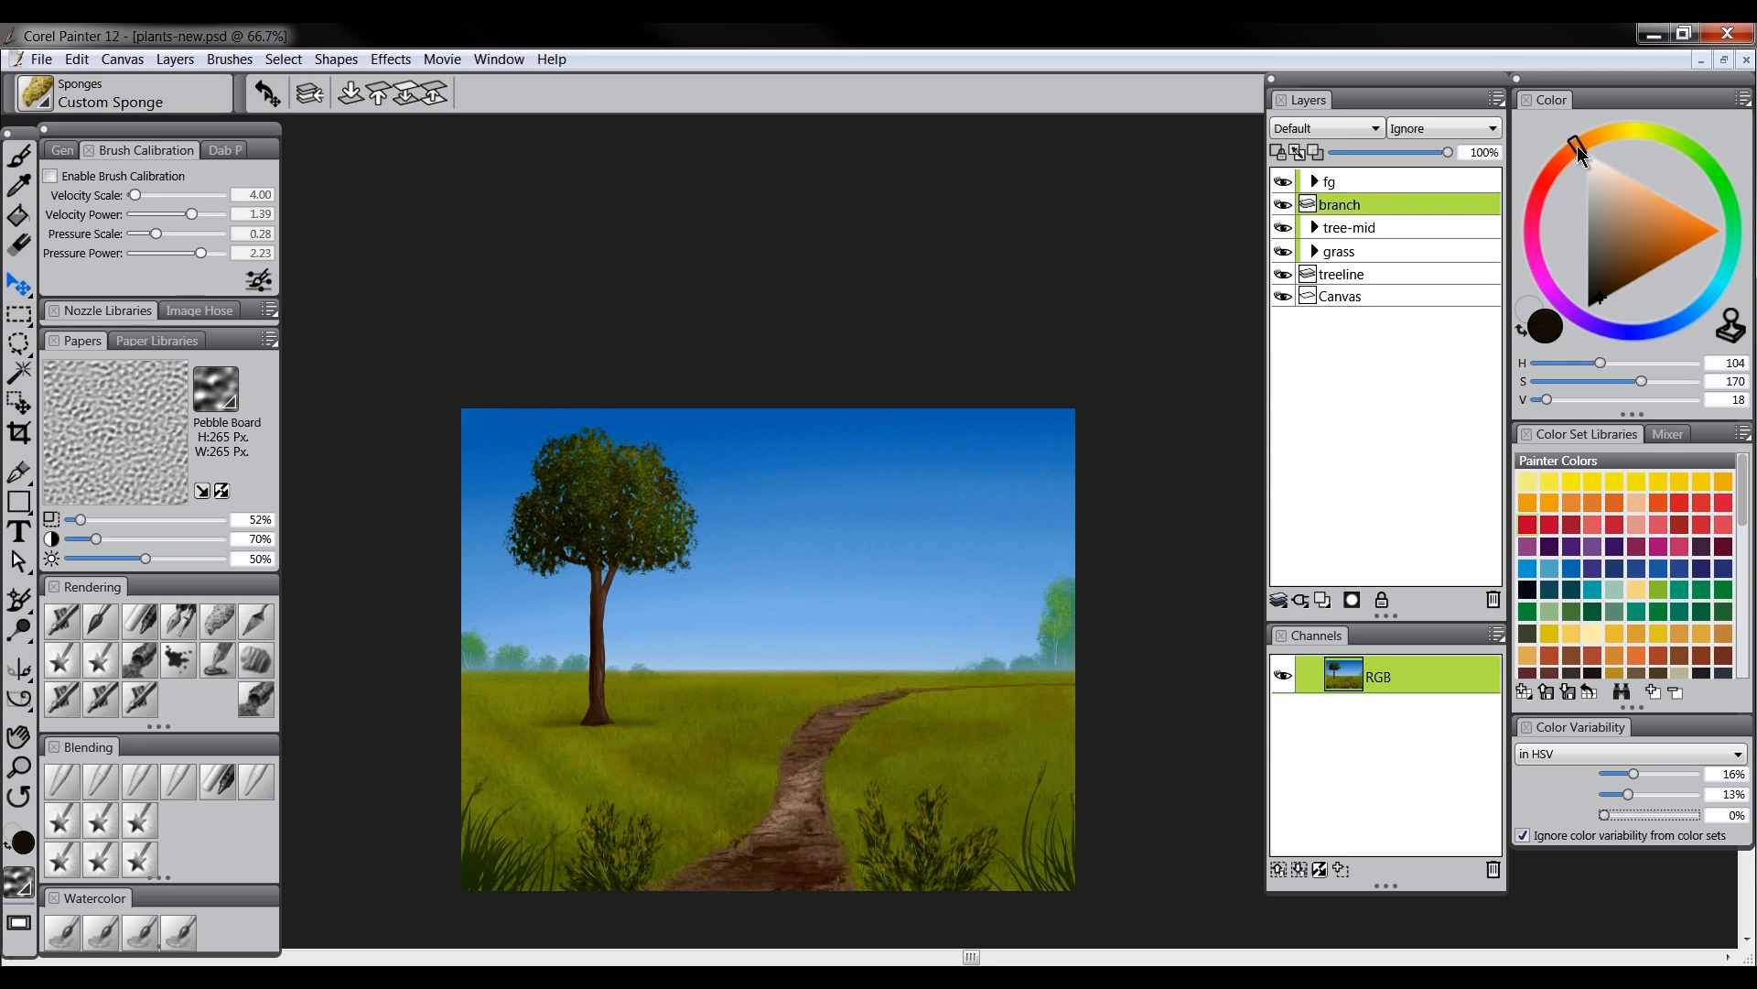
pyautogui.moveTo(1626, 266); pyautogui.dragTo(1607, 289)
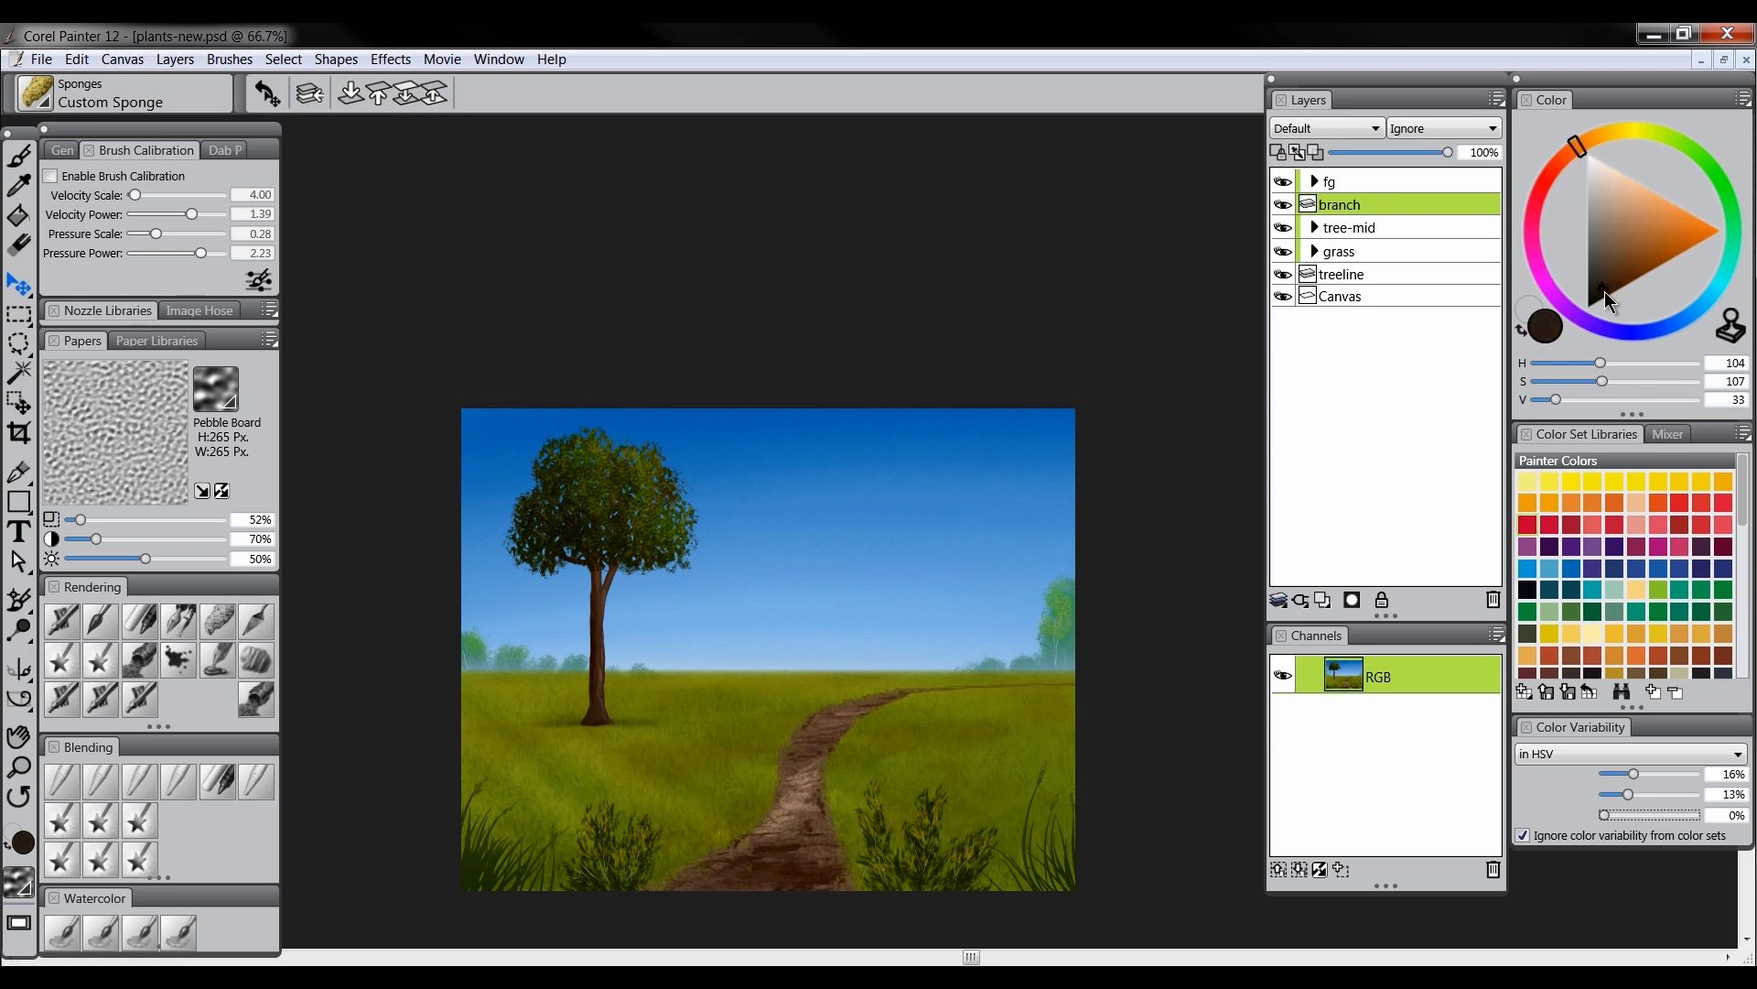
pyautogui.click(187, 623)
pyautogui.press('Tab')
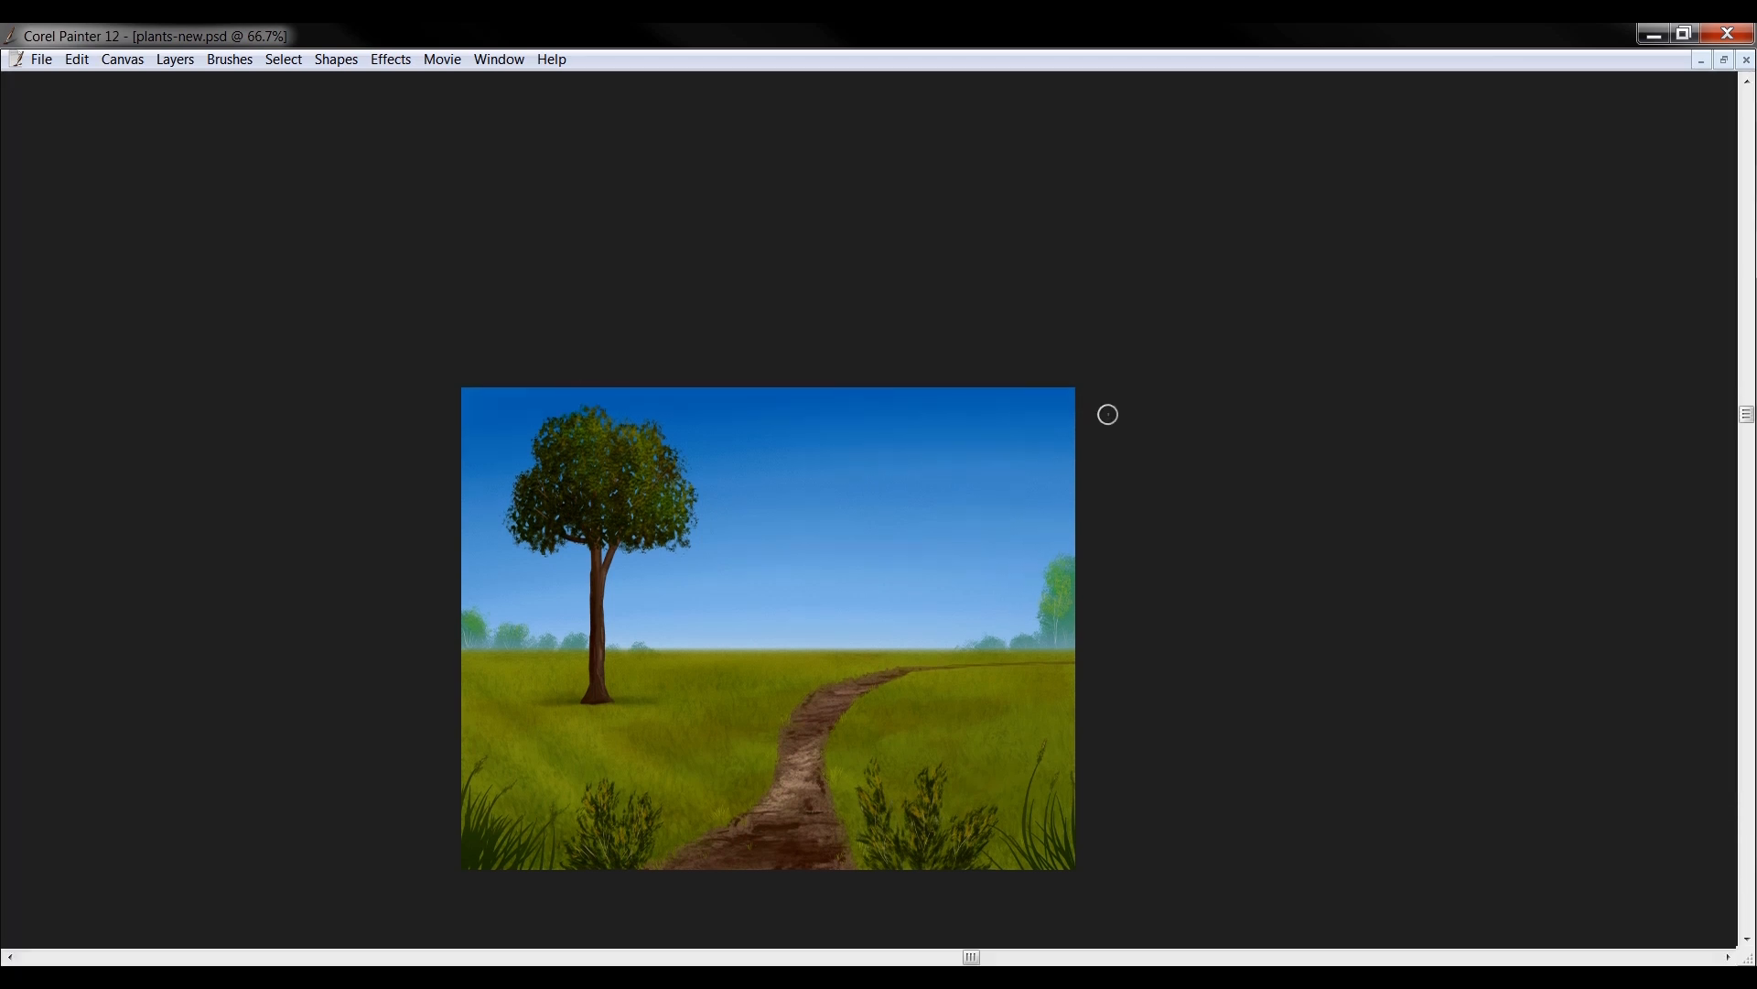
pyautogui.moveTo(1088, 452); pyautogui.dragTo(806, 497)
pyautogui.moveTo(1049, 451); pyautogui.dragTo(905, 555)
pyautogui.moveTo(1005, 475); pyautogui.dragTo(863, 521)
pyautogui.hotkey('ctrl', 'z')
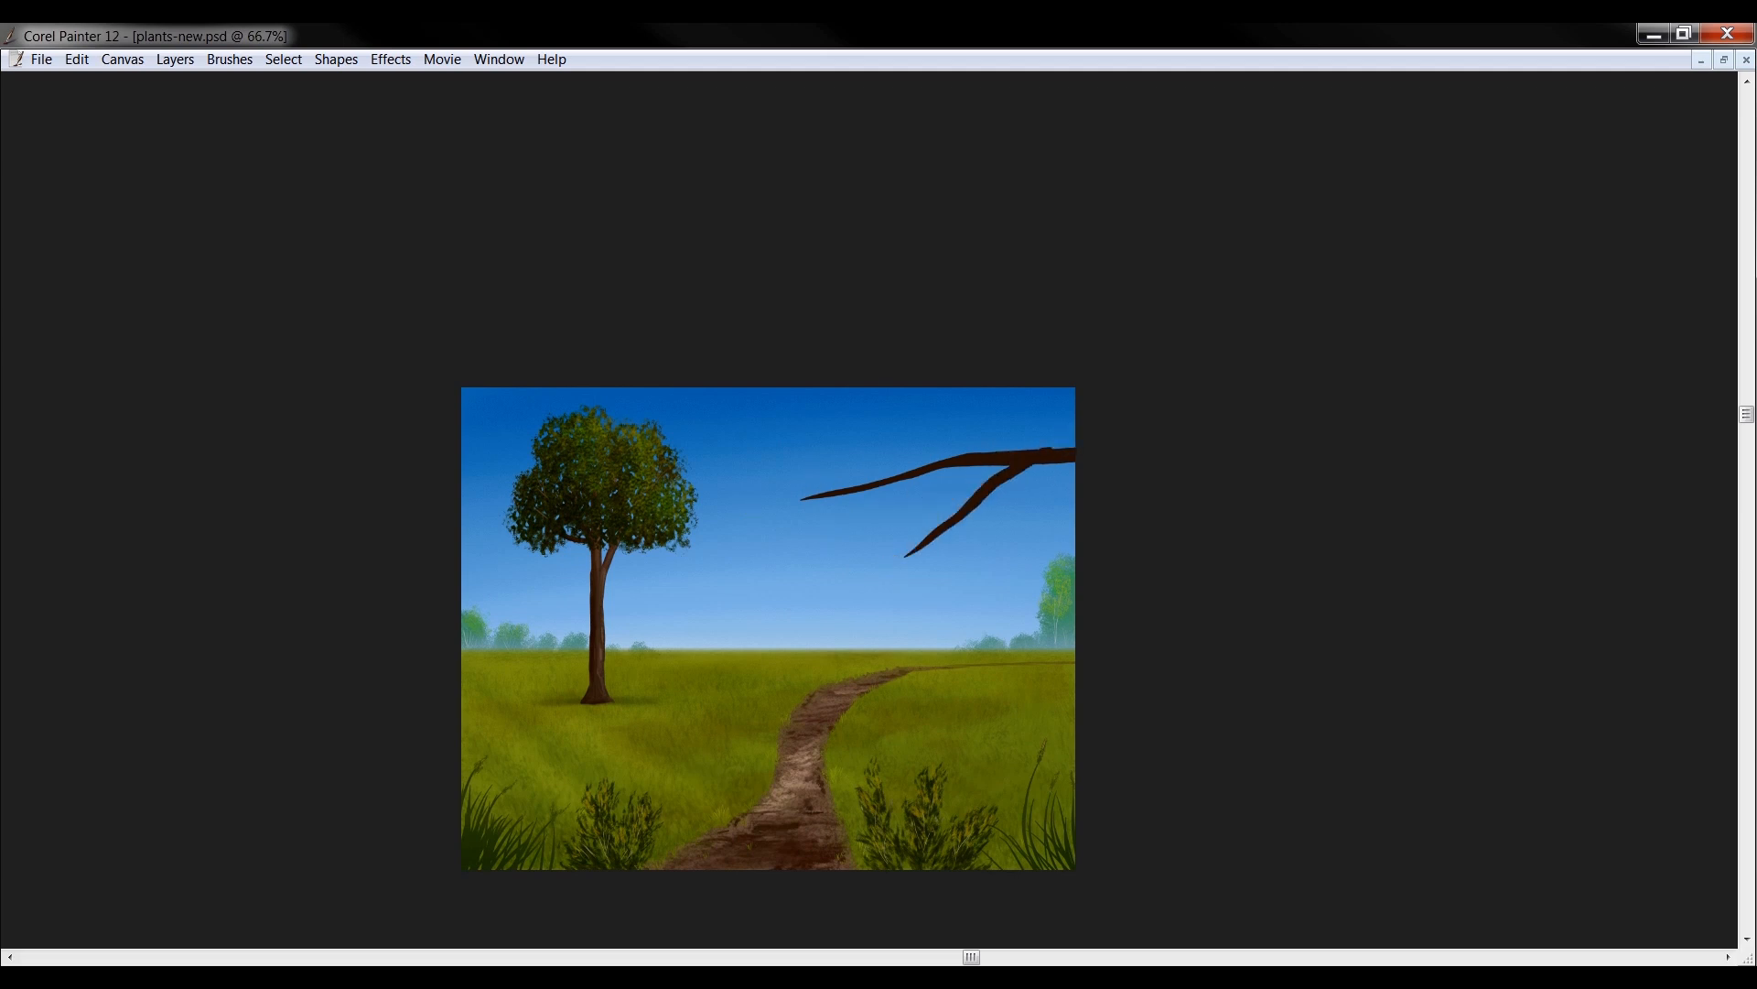
pyautogui.moveTo(994, 479)
pyautogui.mouseDown()
pyautogui.moveTo(877, 514)
pyautogui.moveTo(922, 582)
pyautogui.mouseUp()
pyautogui.moveTo(989, 455); pyautogui.dragTo(848, 452)
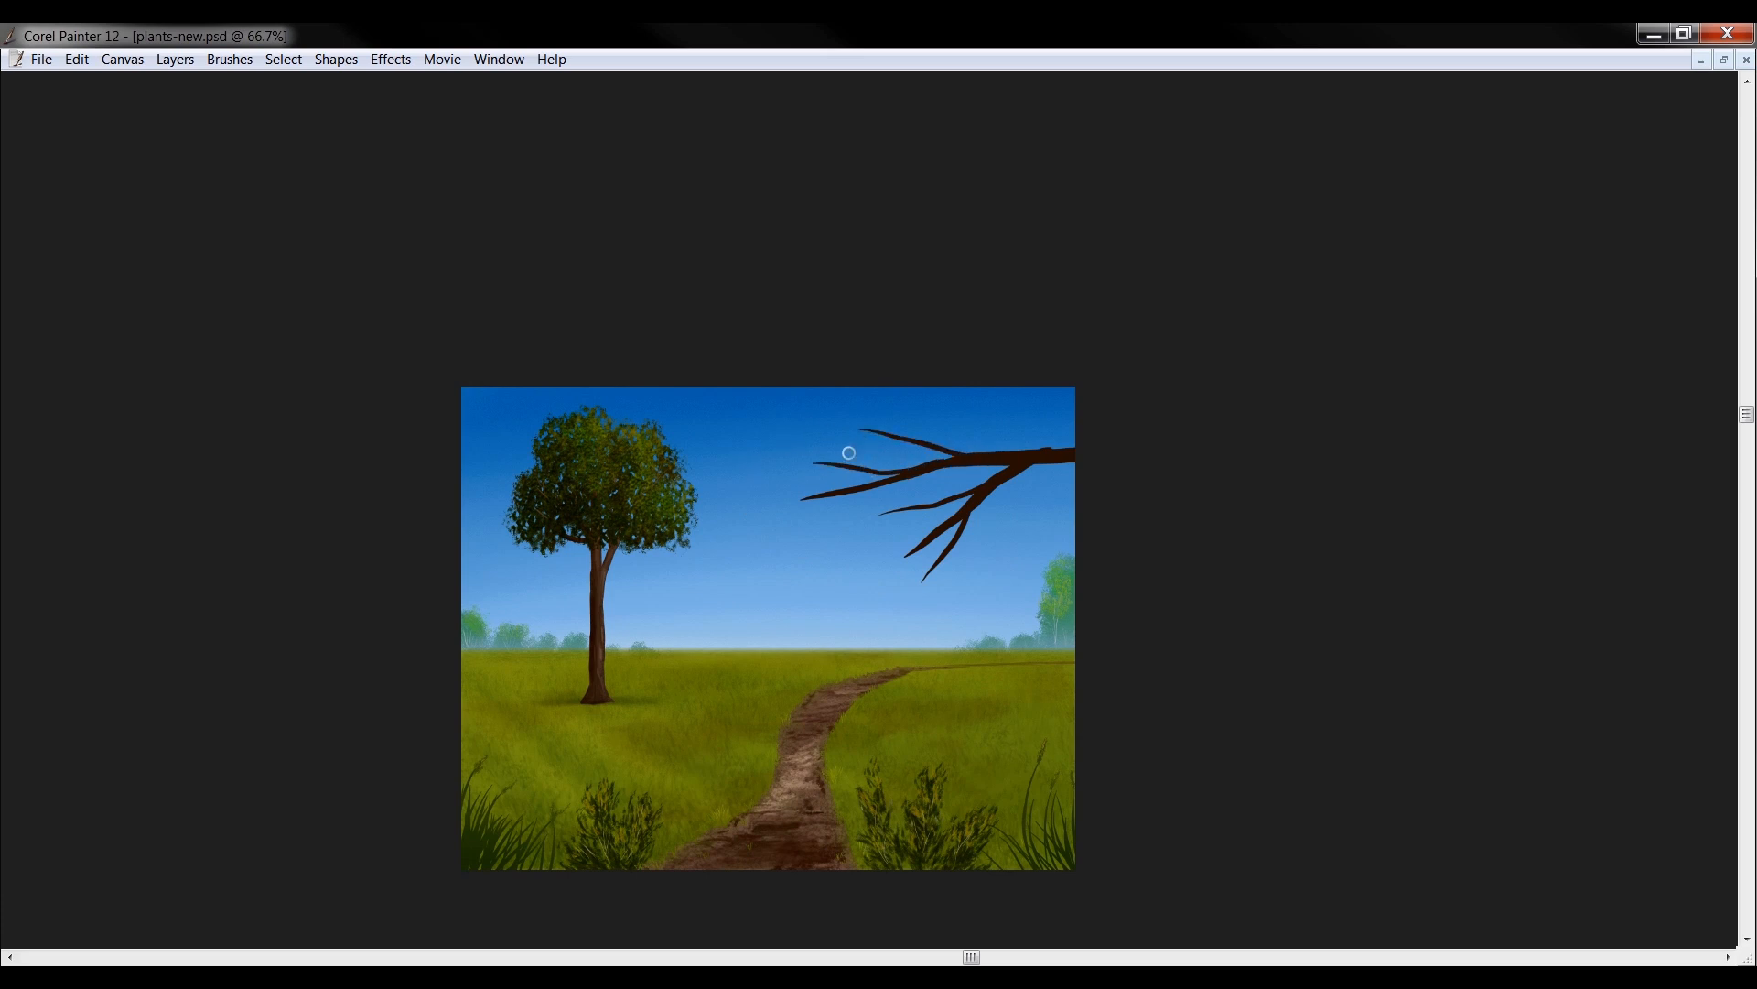
# Add thinner branches angling up to the sky's upper edge and a short twig below the main branch
pyautogui.moveTo(1063, 446); pyautogui.dragTo(931, 379)
pyautogui.moveTo(1060, 446); pyautogui.dragTo(981, 362)
pyautogui.hotkey('ctrl', 'z')
pyautogui.moveTo(1076, 445); pyautogui.dragTo(972, 346)
pyautogui.moveTo(1061, 422); pyautogui.dragTo(959, 353)
pyautogui.moveTo(1083, 492); pyautogui.dragTo(1035, 538)
pyautogui.press('Tab')
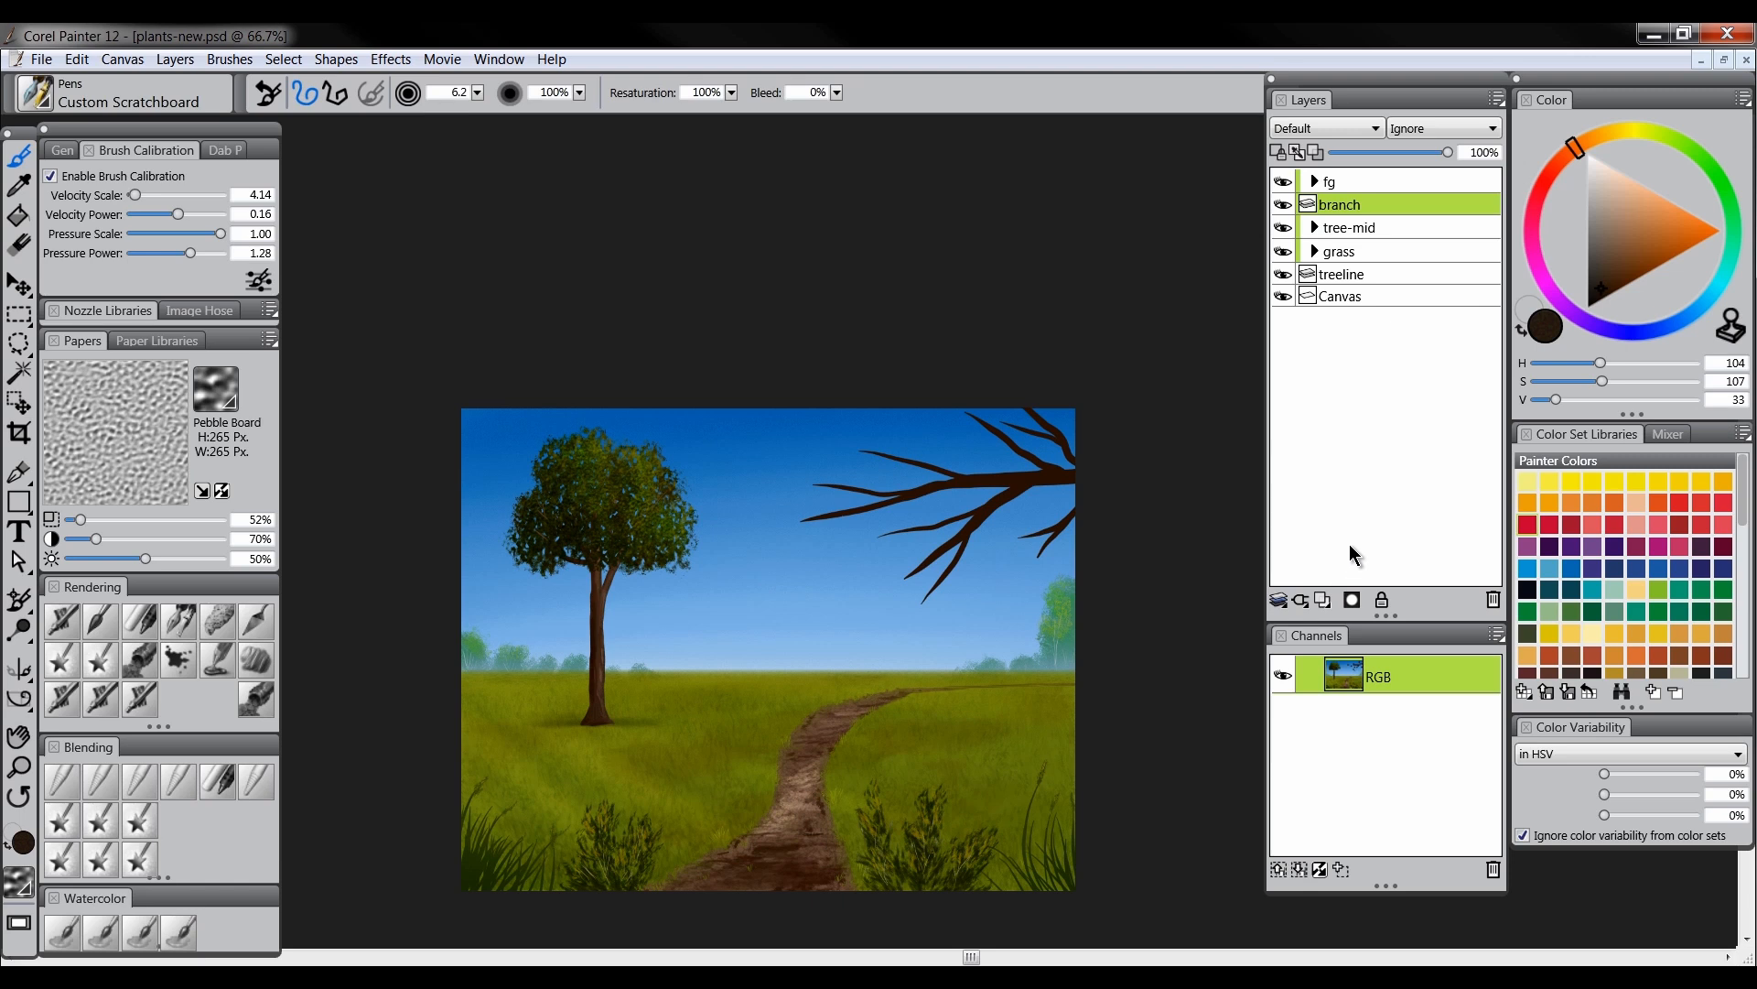
# Add a new layer above the branch layer and name it leaves
pyautogui.click(1324, 601)
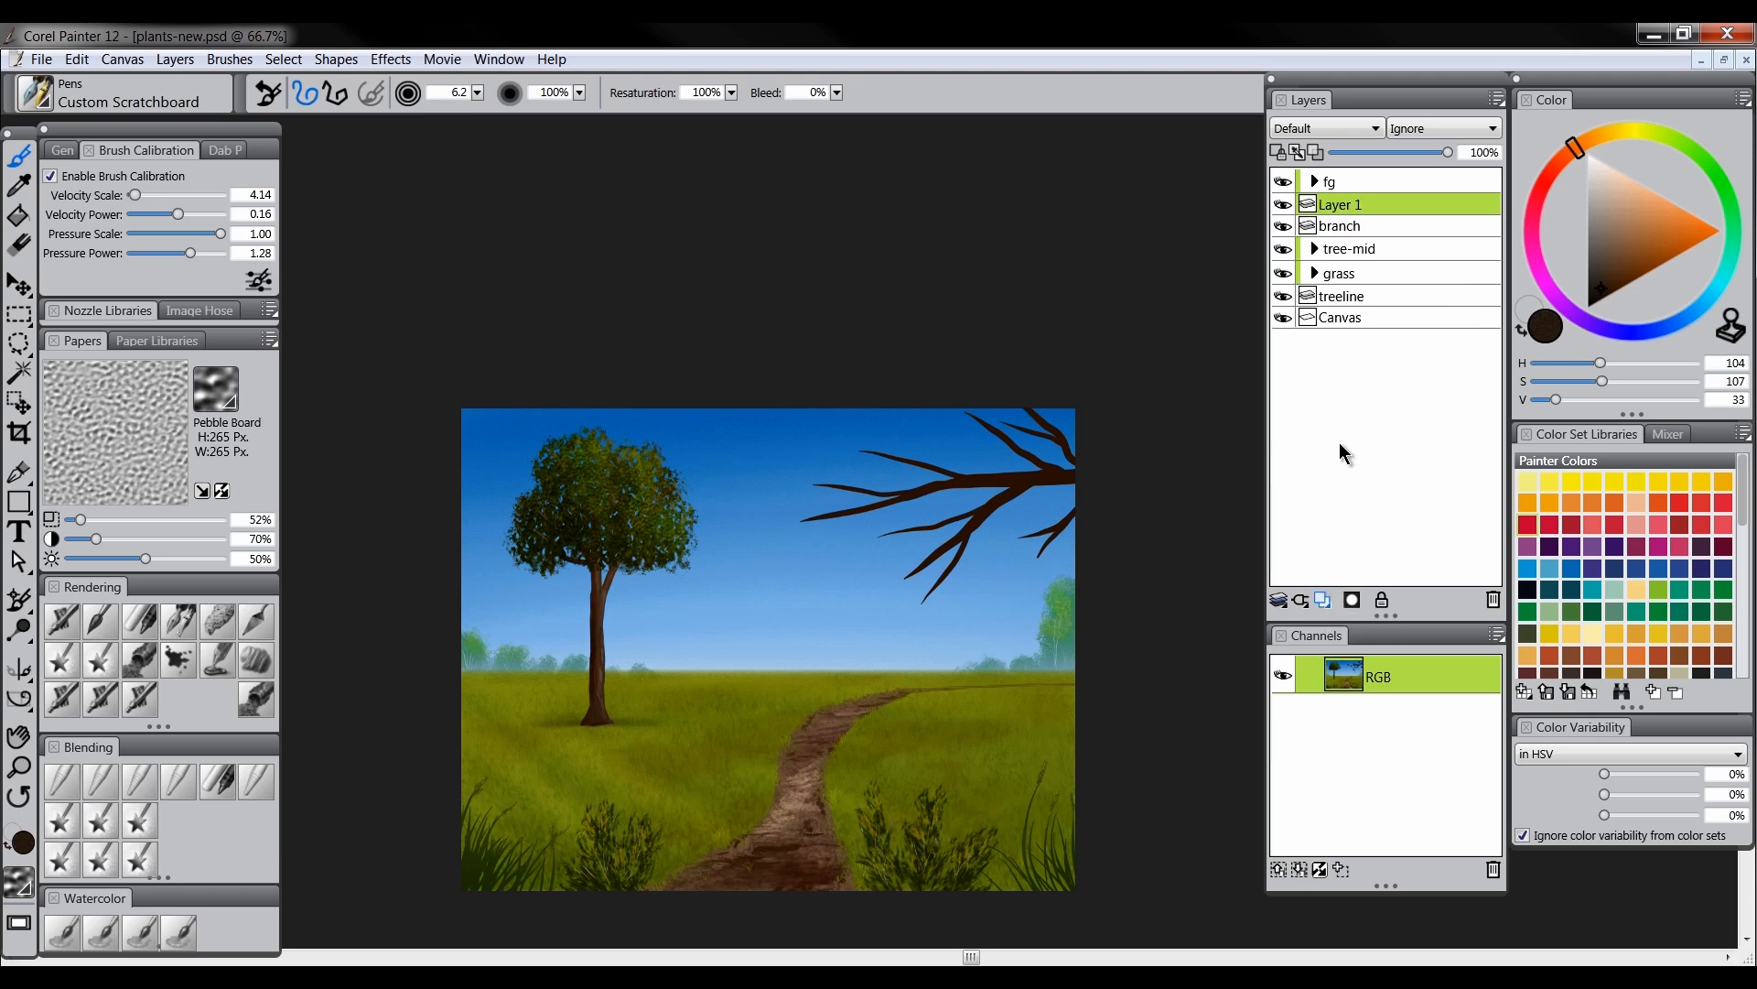
pyautogui.doubleClick(1345, 209)
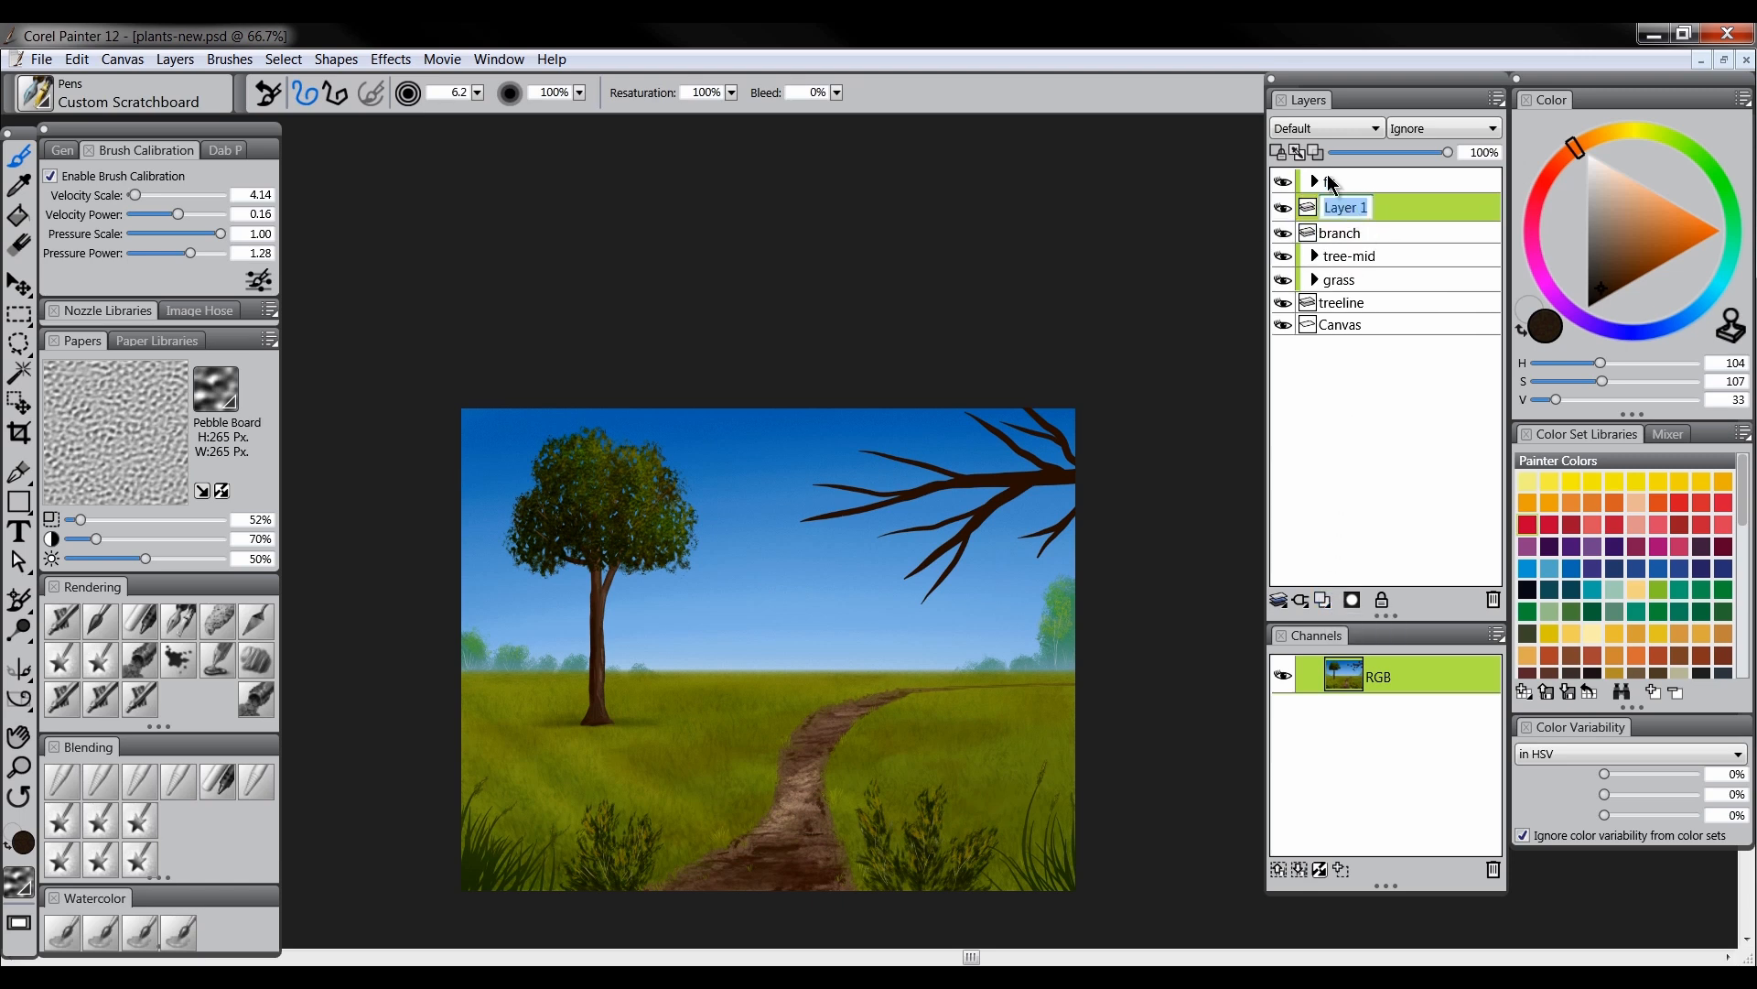
pyautogui.write('leaves')
pyautogui.press('Return')
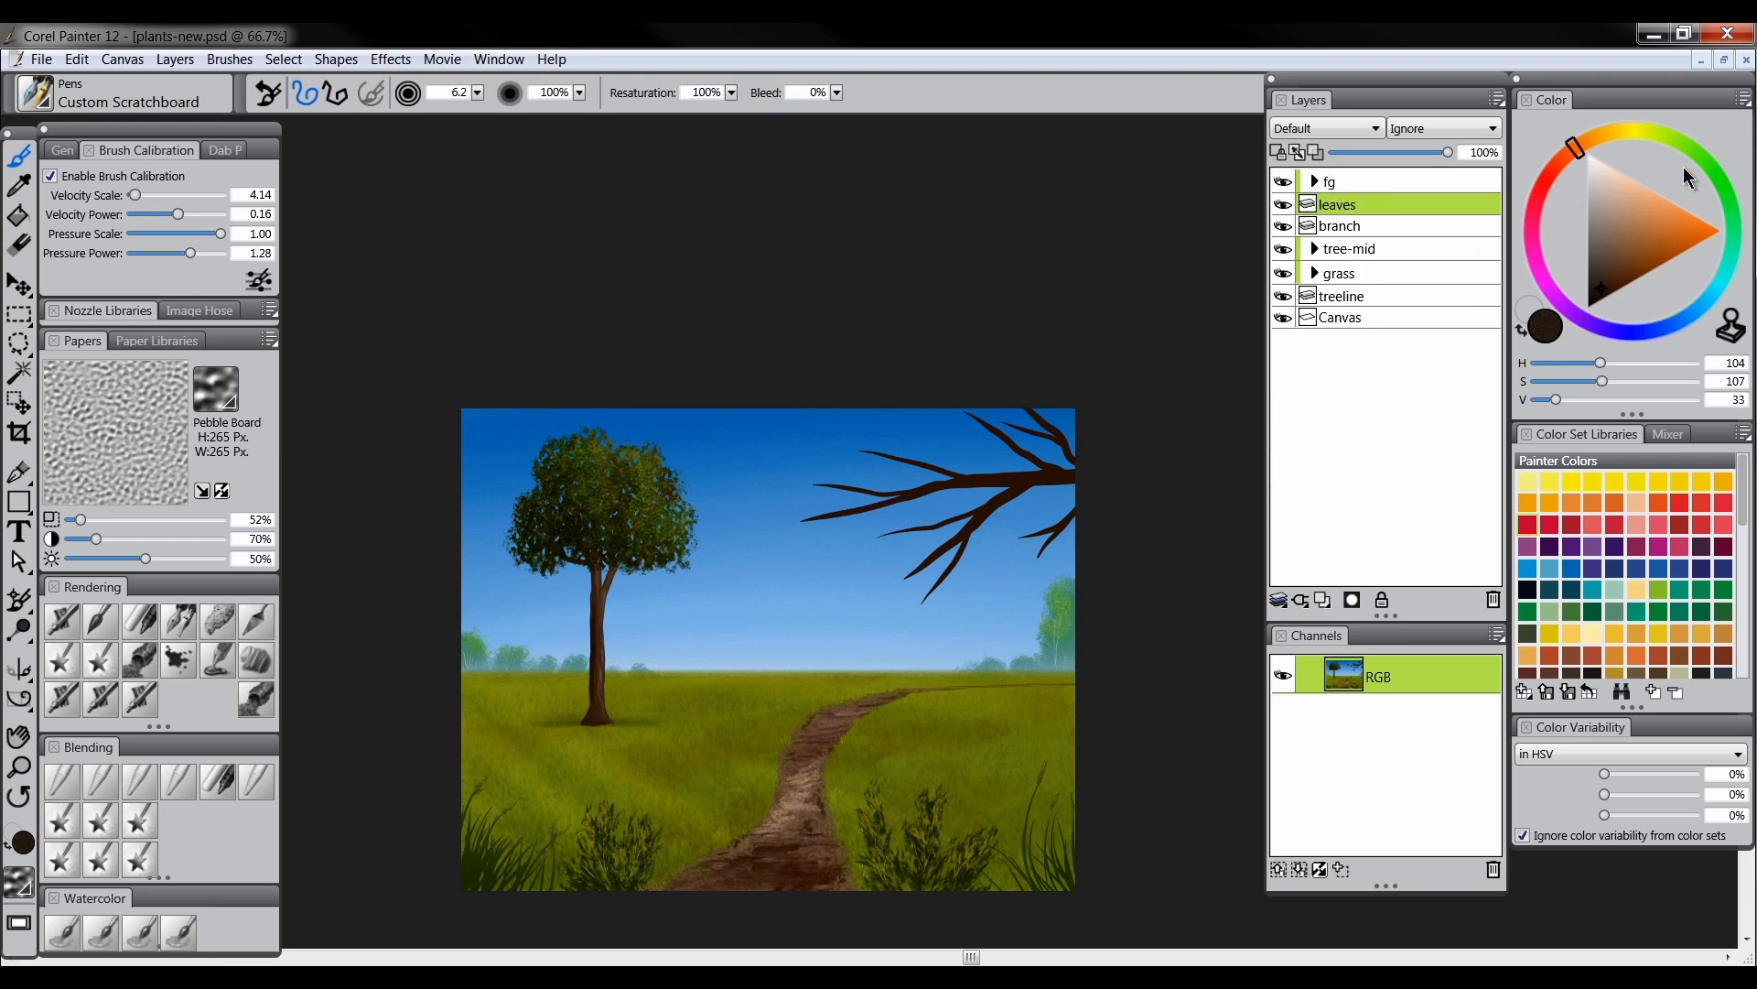
# Pick a very dark green (H 145, S 198, V 18) with color variability of 13% hue, 7% saturation and 3% value
pyautogui.moveTo(1667, 141); pyautogui.dragTo(1680, 143)
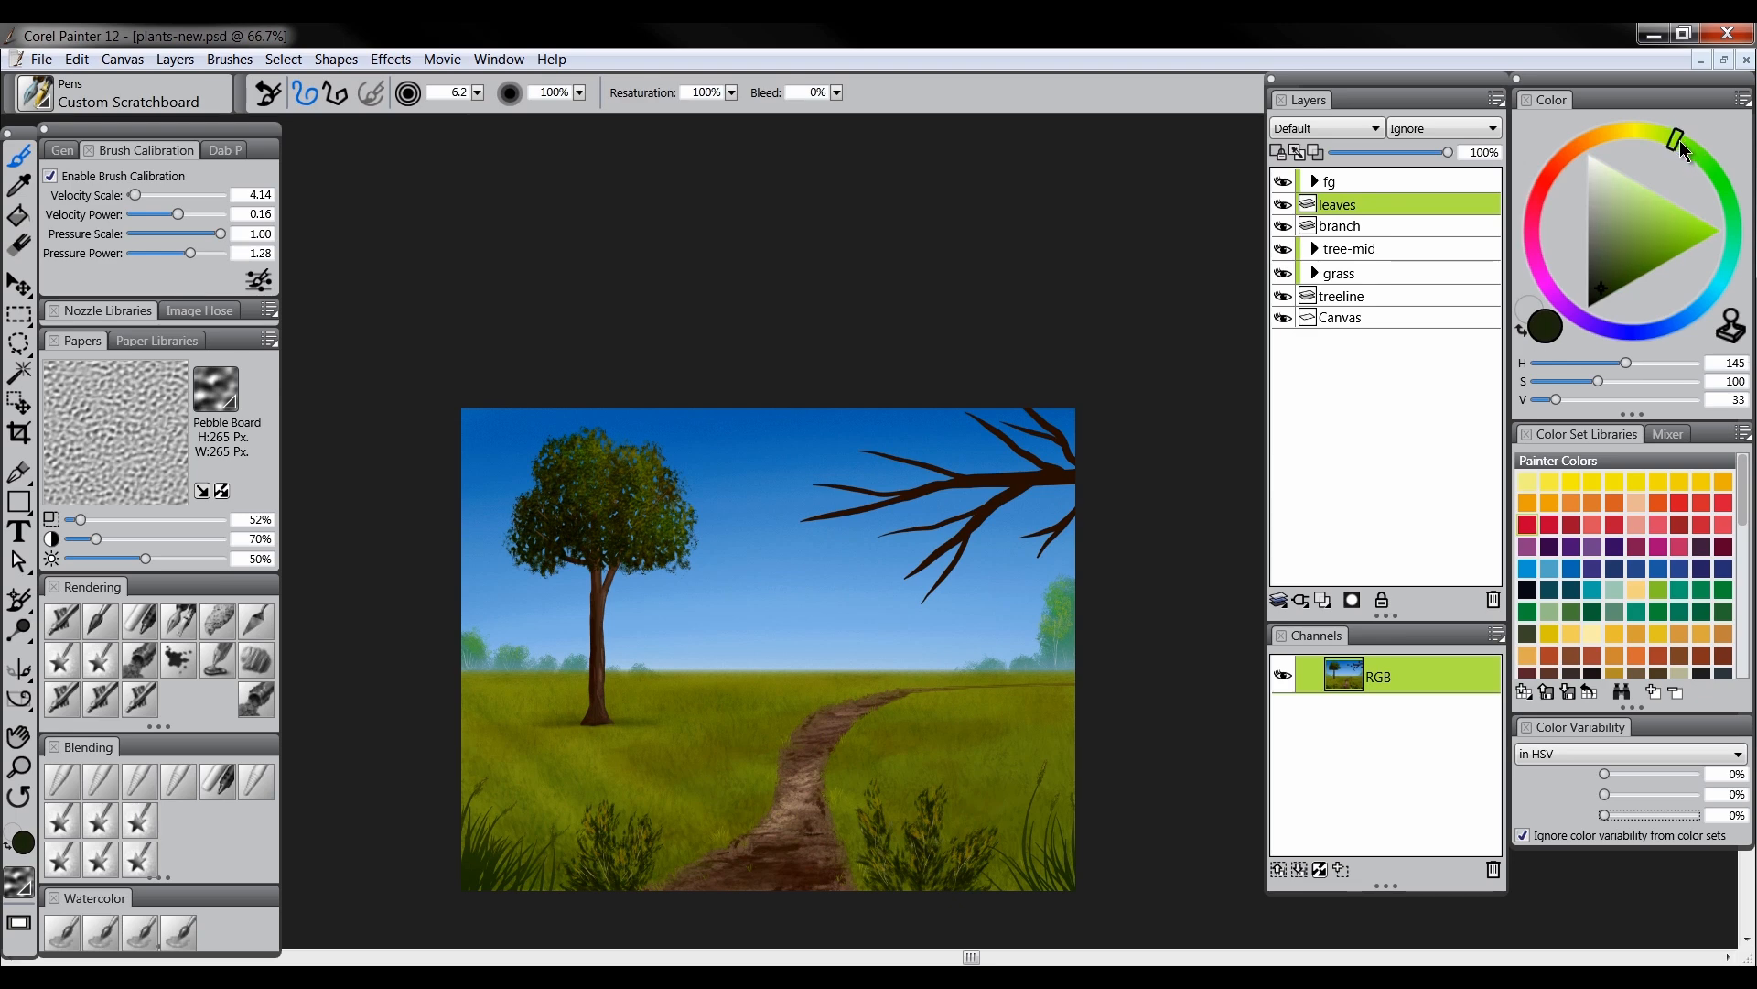
pyautogui.moveTo(1609, 282); pyautogui.dragTo(1606, 302)
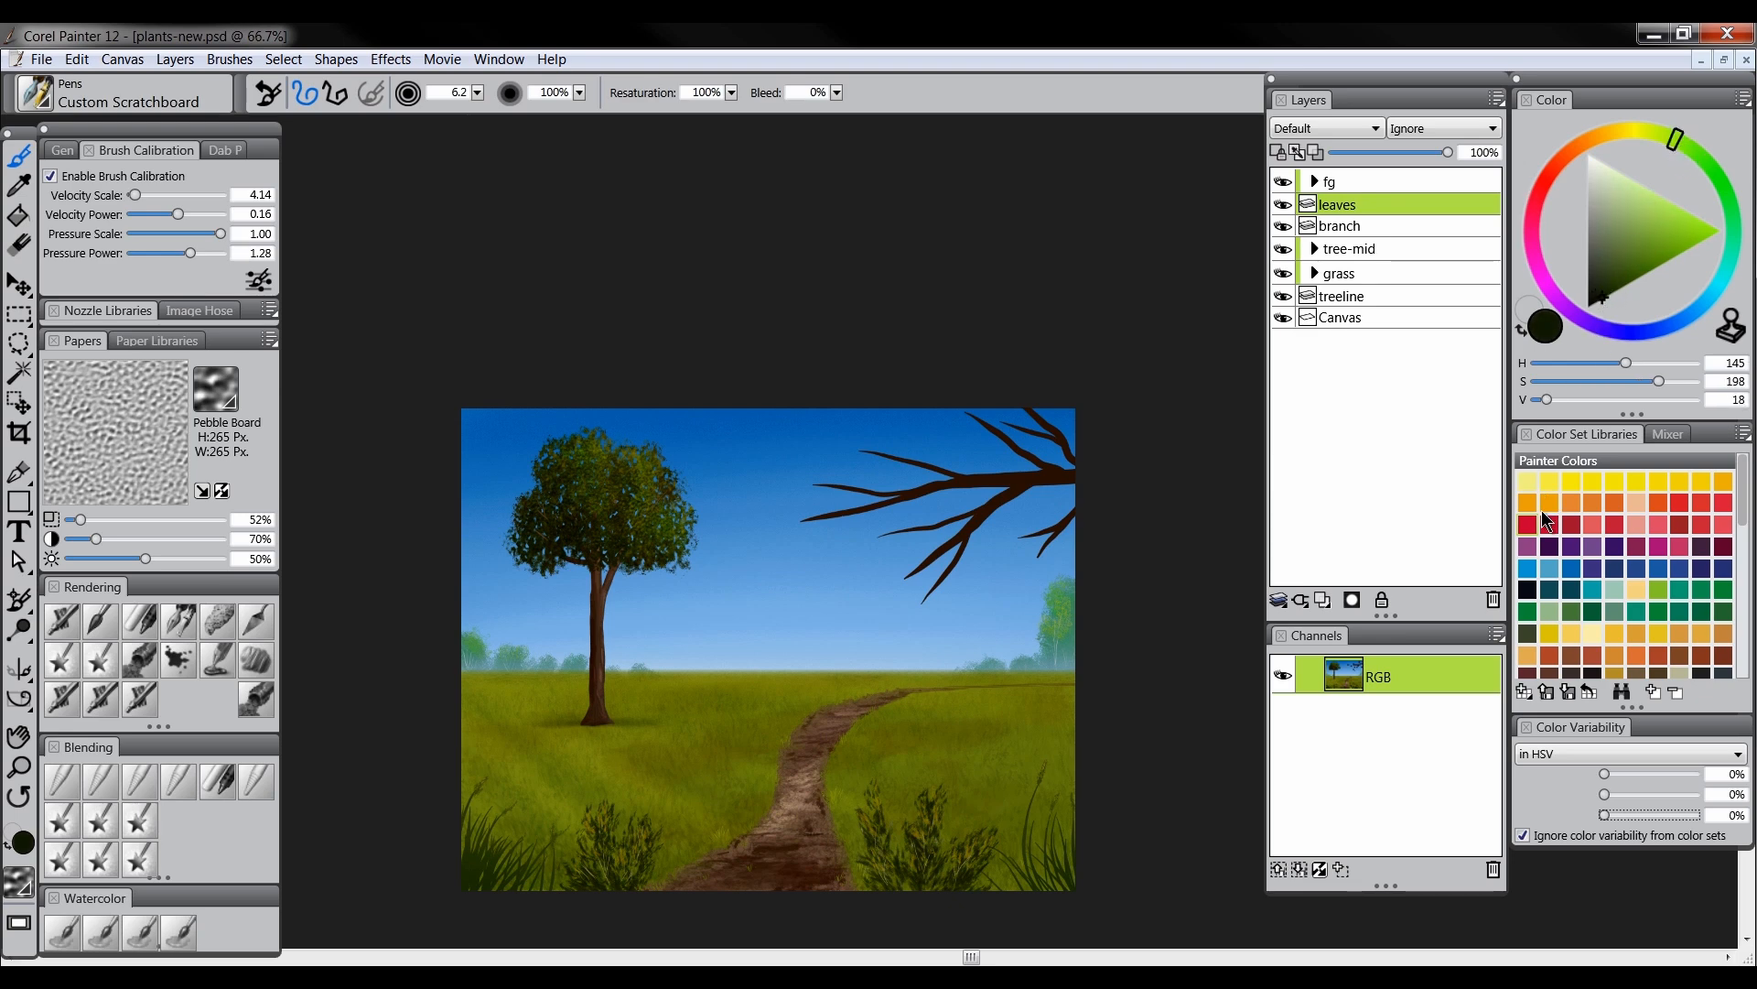
pyautogui.moveTo(1609, 779)
pyautogui.mouseDown()
pyautogui.moveTo(1612, 815)
pyautogui.moveTo(1629, 773)
pyautogui.moveTo(1617, 795)
pyautogui.mouseUp()
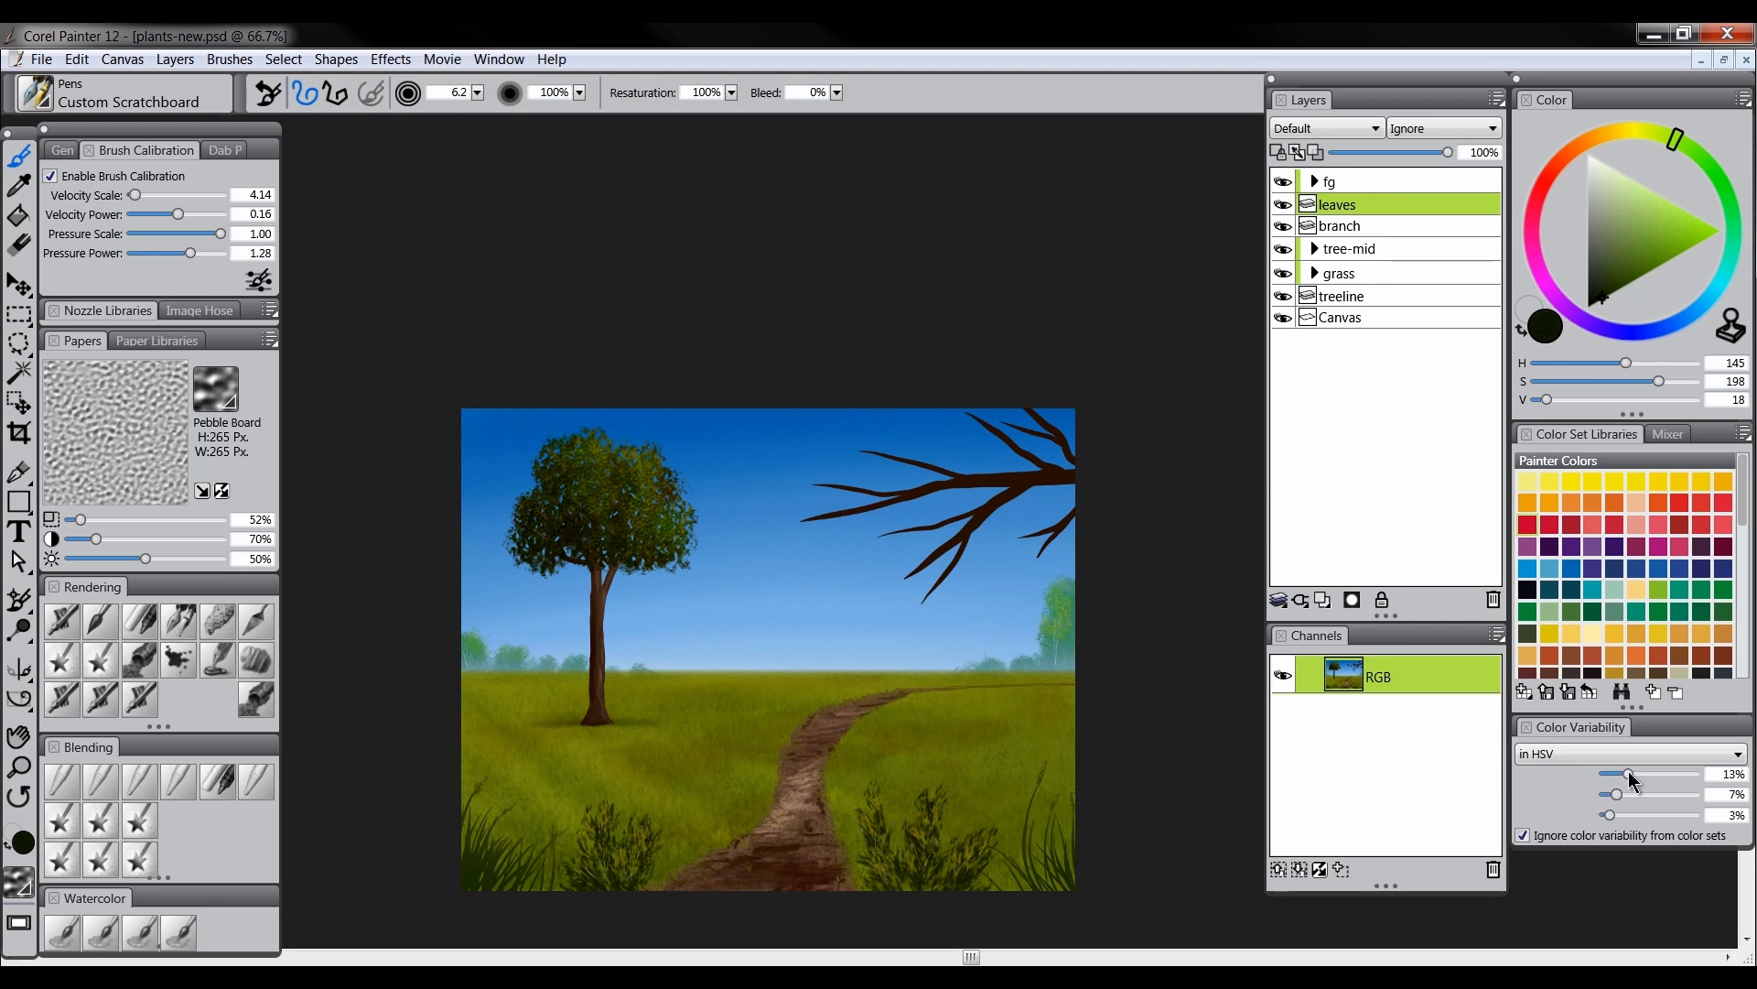
# Try out leaf dabs on the branch in the dark green and undo them
pyautogui.moveTo(893, 443)
pyautogui.mouseDown()
pyautogui.moveTo(913, 444)
pyautogui.moveTo(885, 471)
pyautogui.moveTo(949, 438)
pyautogui.moveTo(954, 456)
pyautogui.mouseUp()
pyautogui.press('Tab')
pyautogui.hotkey('ctrl', 'z')
pyautogui.hotkey('ctrl', 'z')
pyautogui.hotkey('ctrl', 'z')
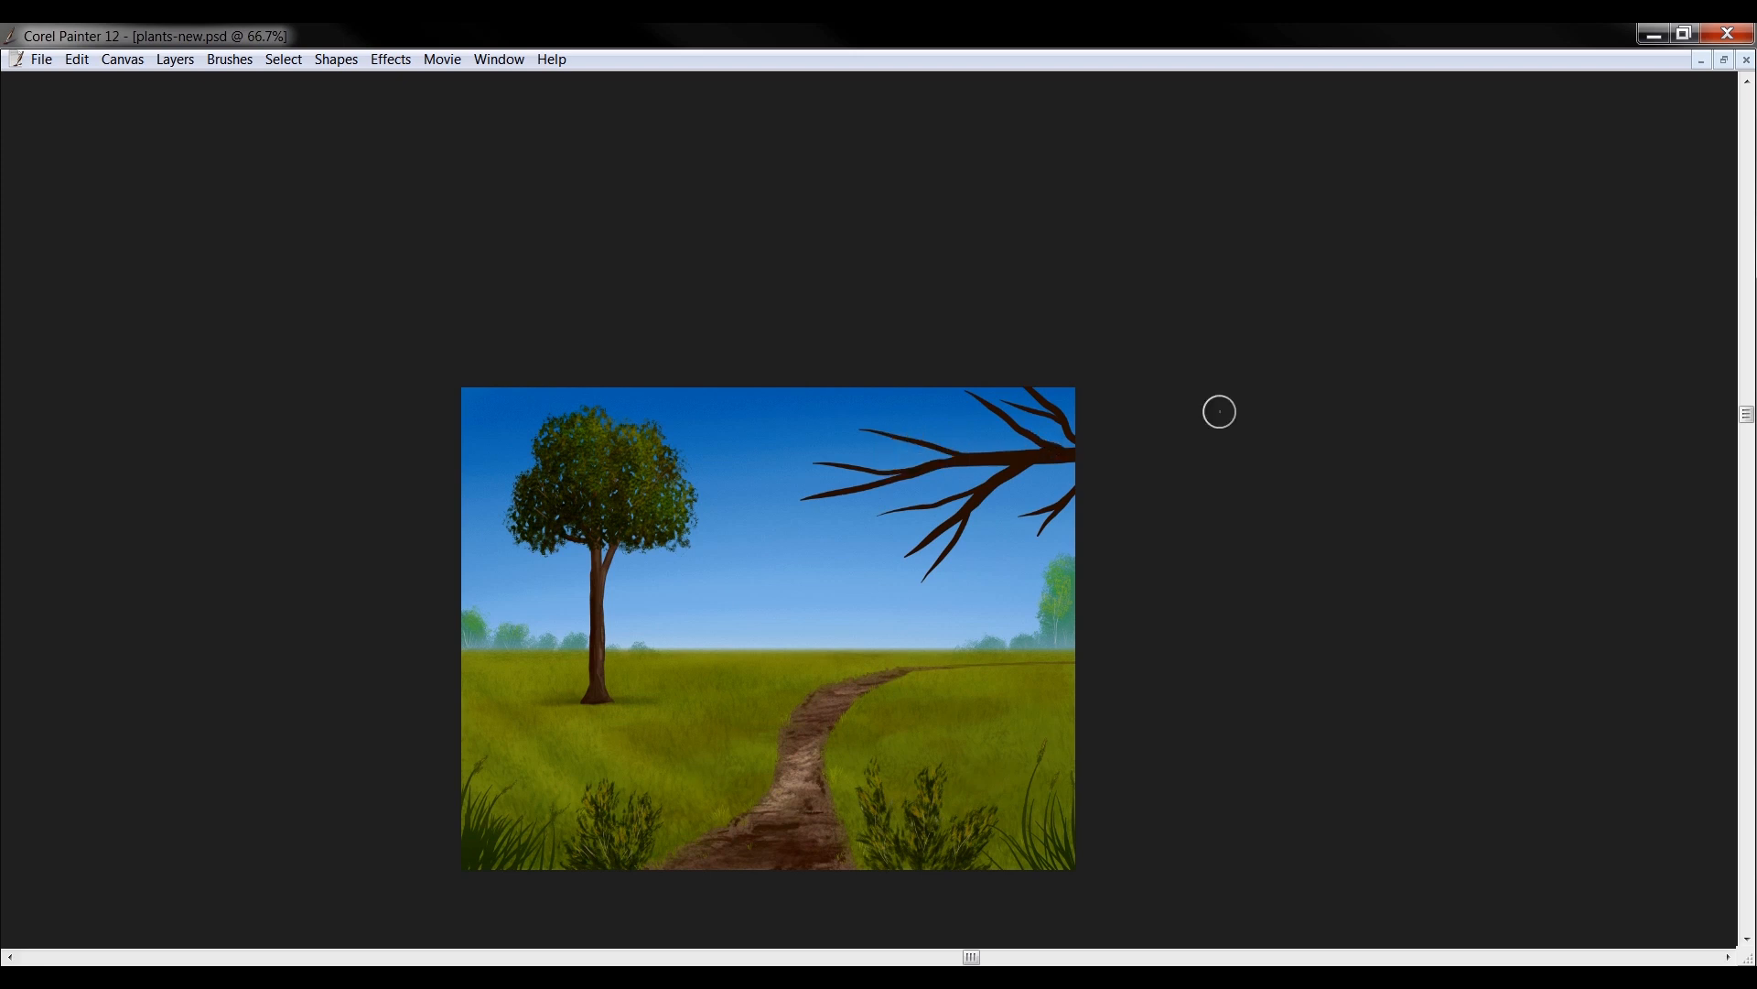
pyautogui.press('Tab')
pyautogui.press('Tab')
pyautogui.moveTo(904, 471)
pyautogui.mouseDown()
pyautogui.moveTo(908, 498)
pyautogui.moveTo(937, 503)
pyautogui.mouseUp()
pyautogui.moveTo(961, 445); pyautogui.dragTo(978, 511)
pyautogui.hotkey('ctrl', 'z')
pyautogui.hotkey('ctrl', 'z')
pyautogui.hotkey('ctrl', 'z')
pyautogui.hotkey('ctrl', 'z')
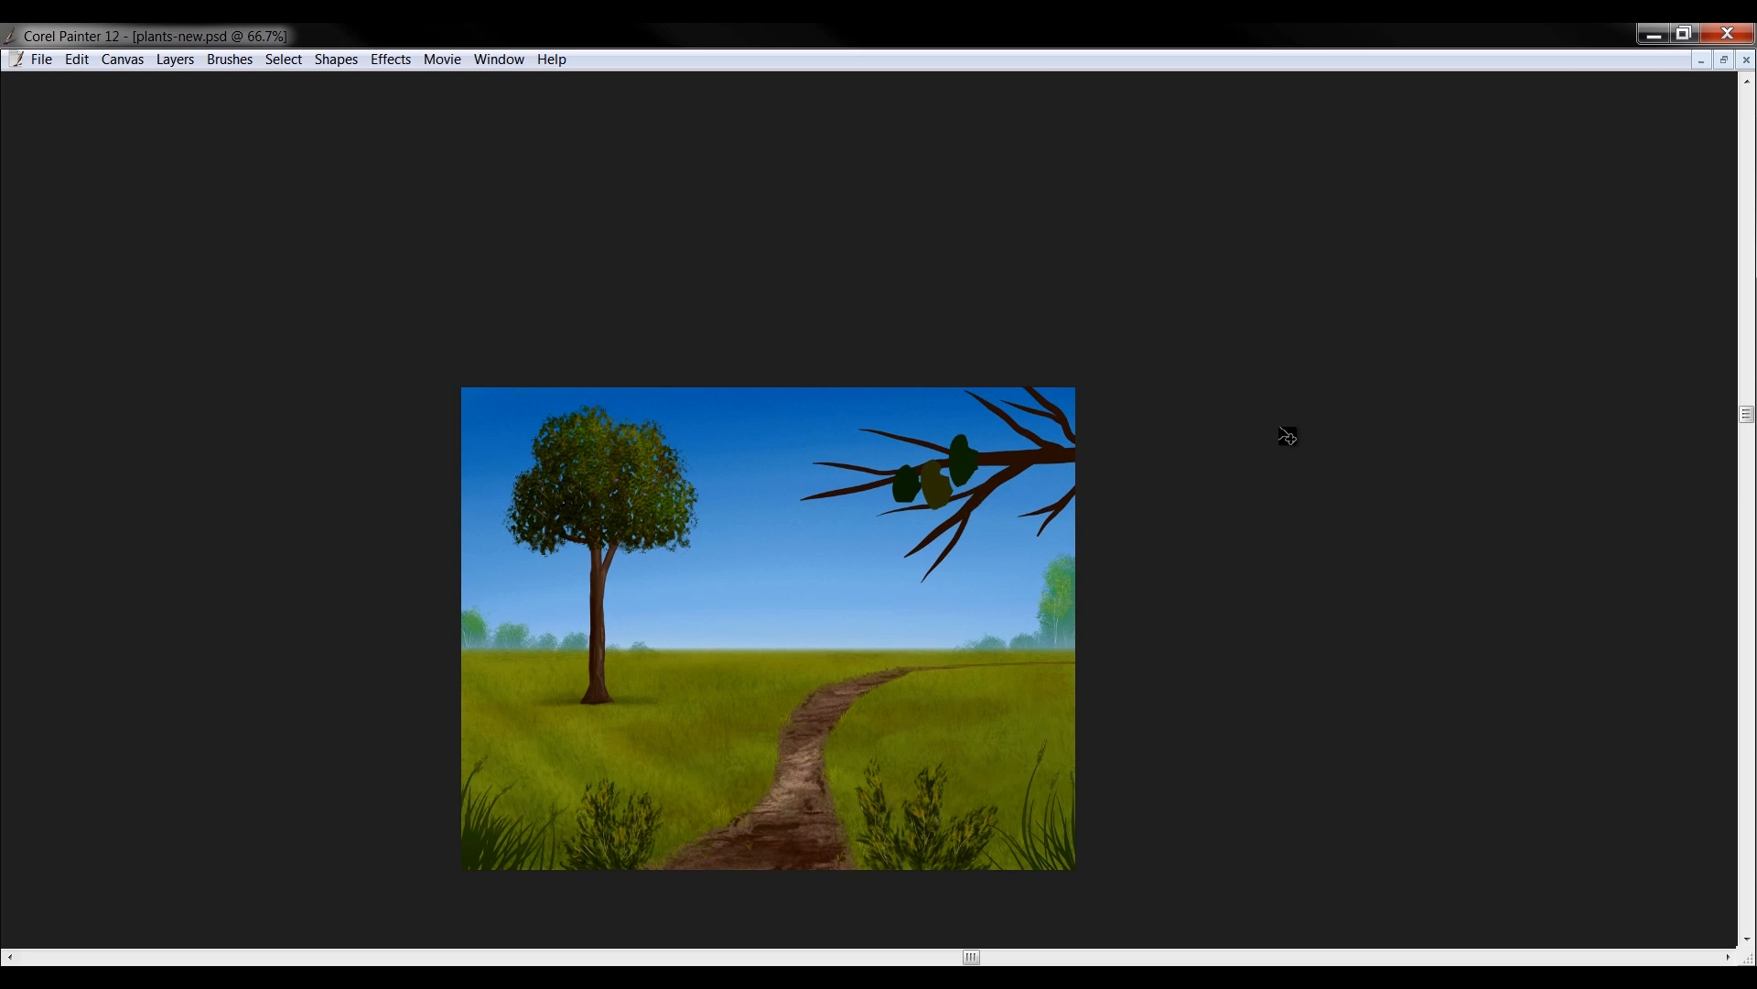
# Try leaf dabs in an adjusted dark green (H 144, S 215, V 22) and undo them
pyautogui.press('Tab')
pyautogui.click(1605, 297)
pyautogui.press('Tab')
pyautogui.moveTo(898, 445); pyautogui.dragTo(911, 474)
pyautogui.moveTo(934, 454); pyautogui.dragTo(935, 473)
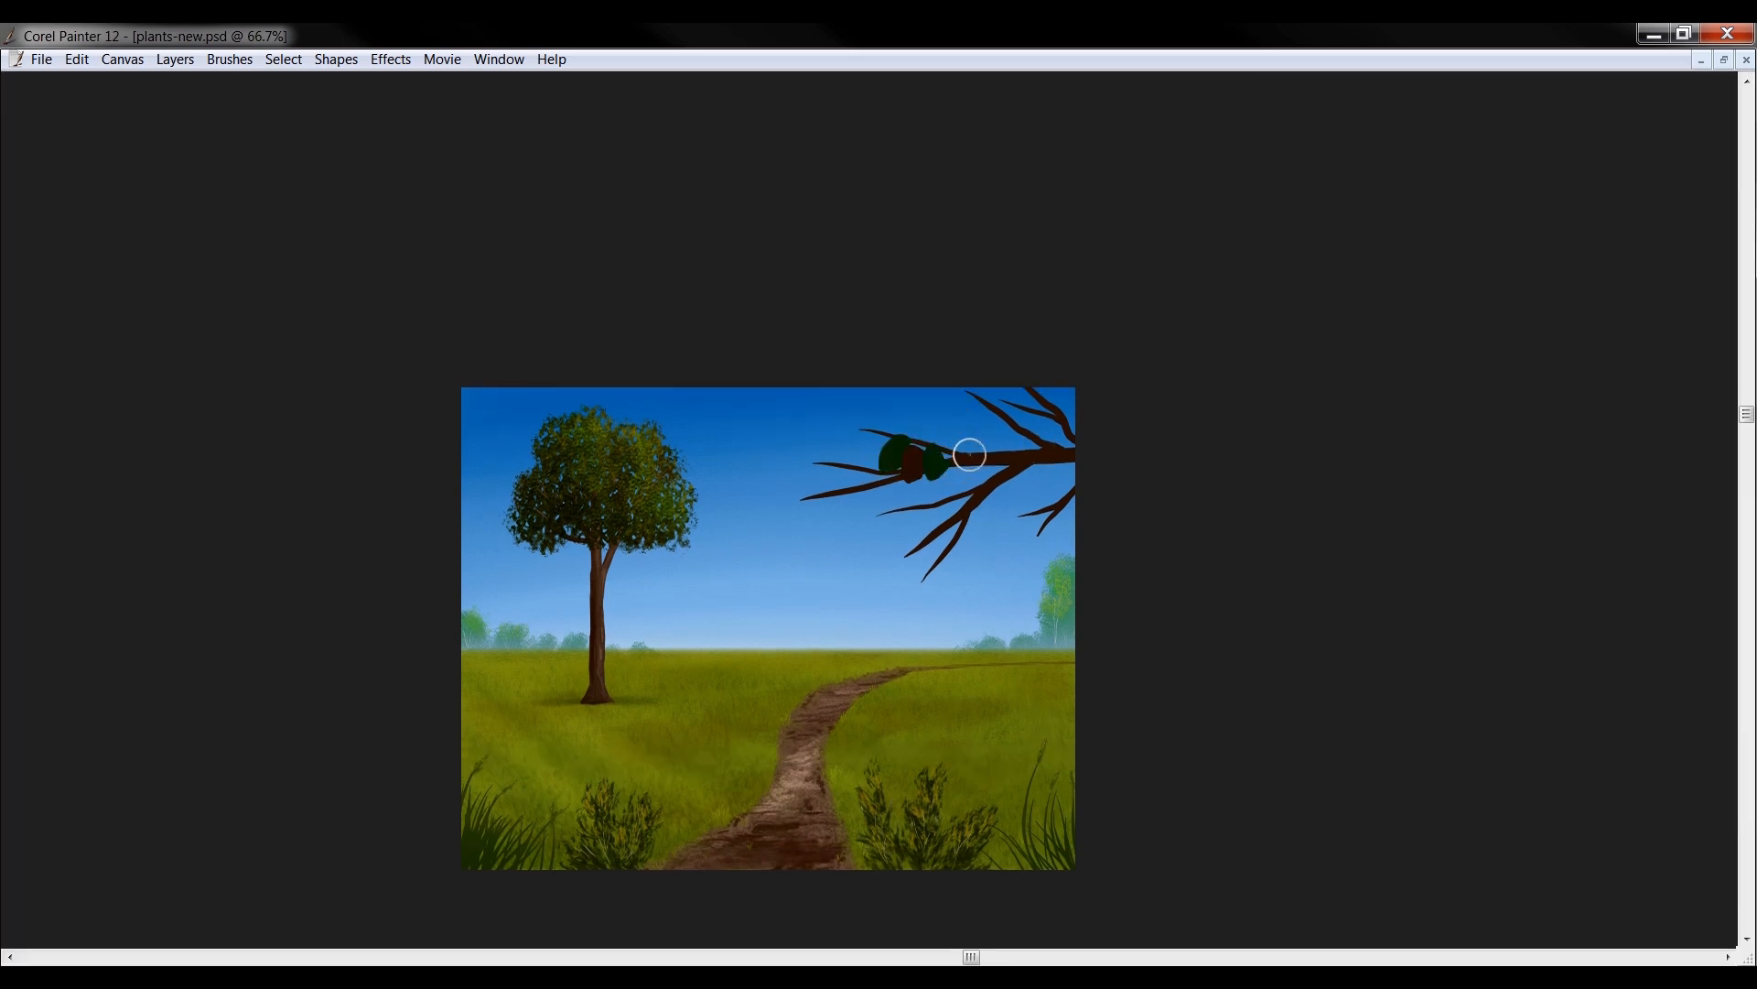
pyautogui.hotkey('ctrl', 'z')
pyautogui.hotkey('ctrl', 'z')
pyautogui.hotkey('ctrl', 'z')
pyautogui.press('Tab')
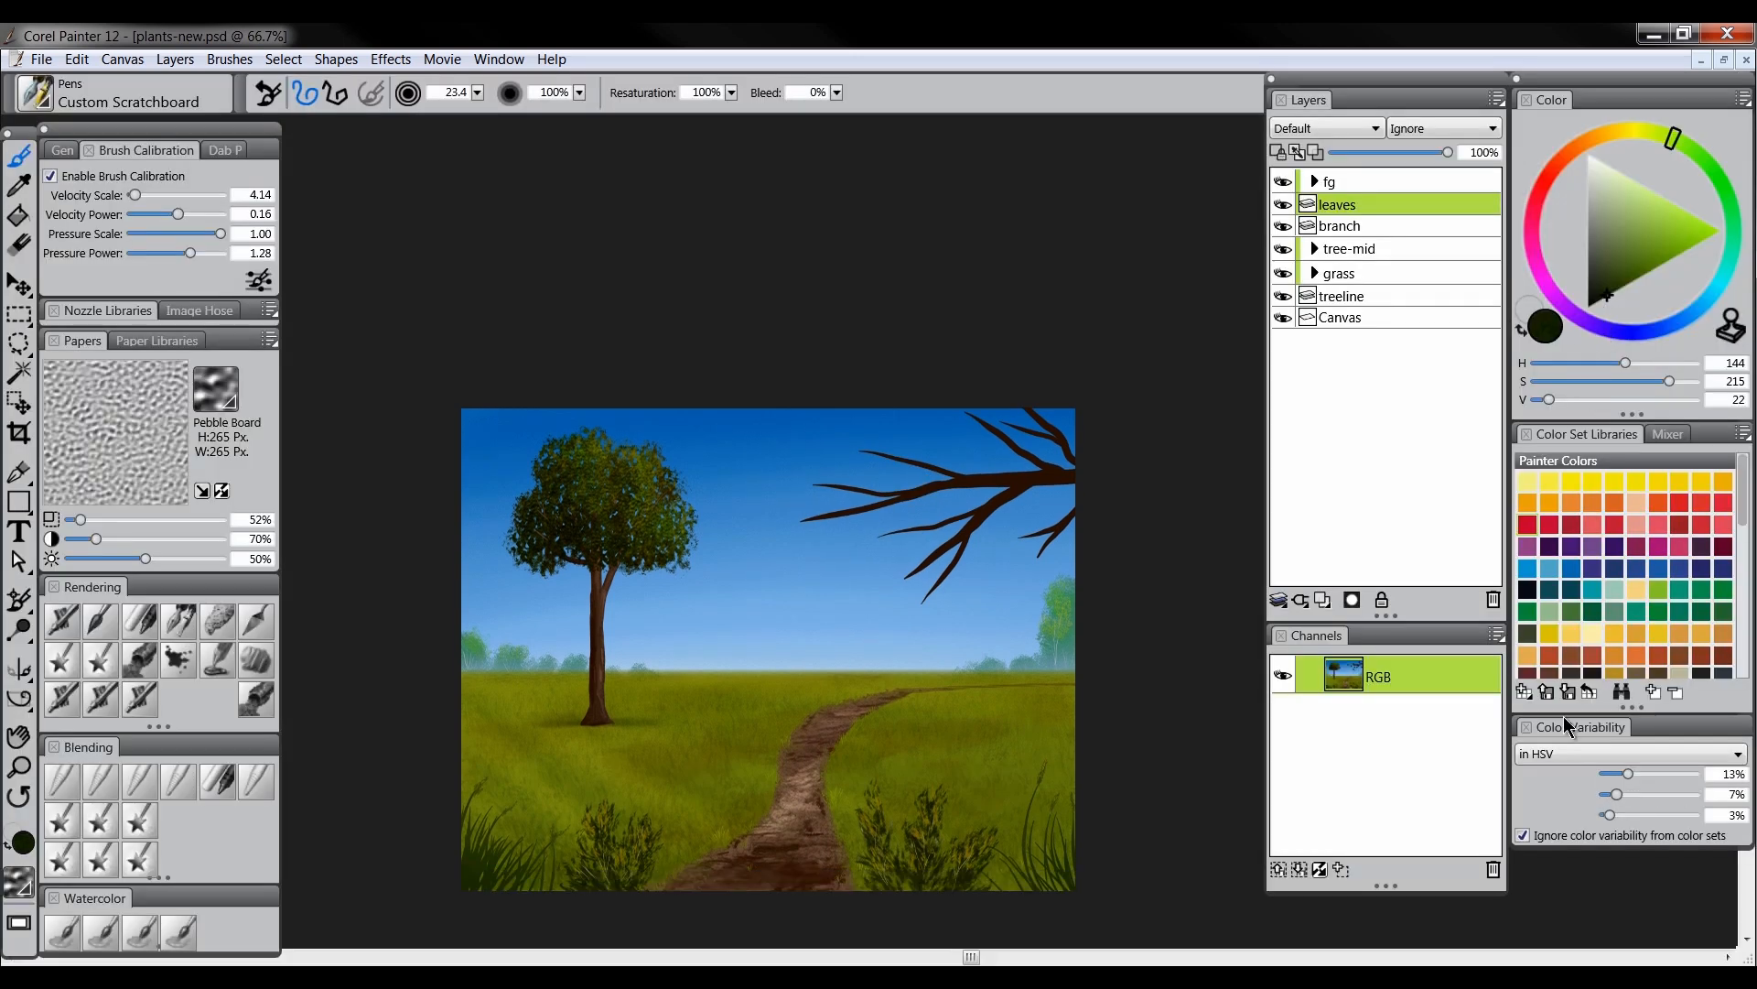
# Reduce the hue variability to 7%, undo the test dabs and darken the leaf green to H 143, S 255, V 15
pyautogui.moveTo(1619, 778); pyautogui.dragTo(1617, 777)
pyautogui.moveTo(980, 490); pyautogui.dragTo(1044, 499)
pyautogui.hotkey('ctrl', 'z')
pyautogui.hotkey('ctrl', 'z')
pyautogui.hotkey('ctrl', 'z')
pyautogui.click(1608, 305)
pyautogui.hotkey('ctrl', 'z')
# Paint clusters of small dark green leaves around the branch's far left tips with Custom Scratchboard at size 11.4
pyautogui.press('Tab')
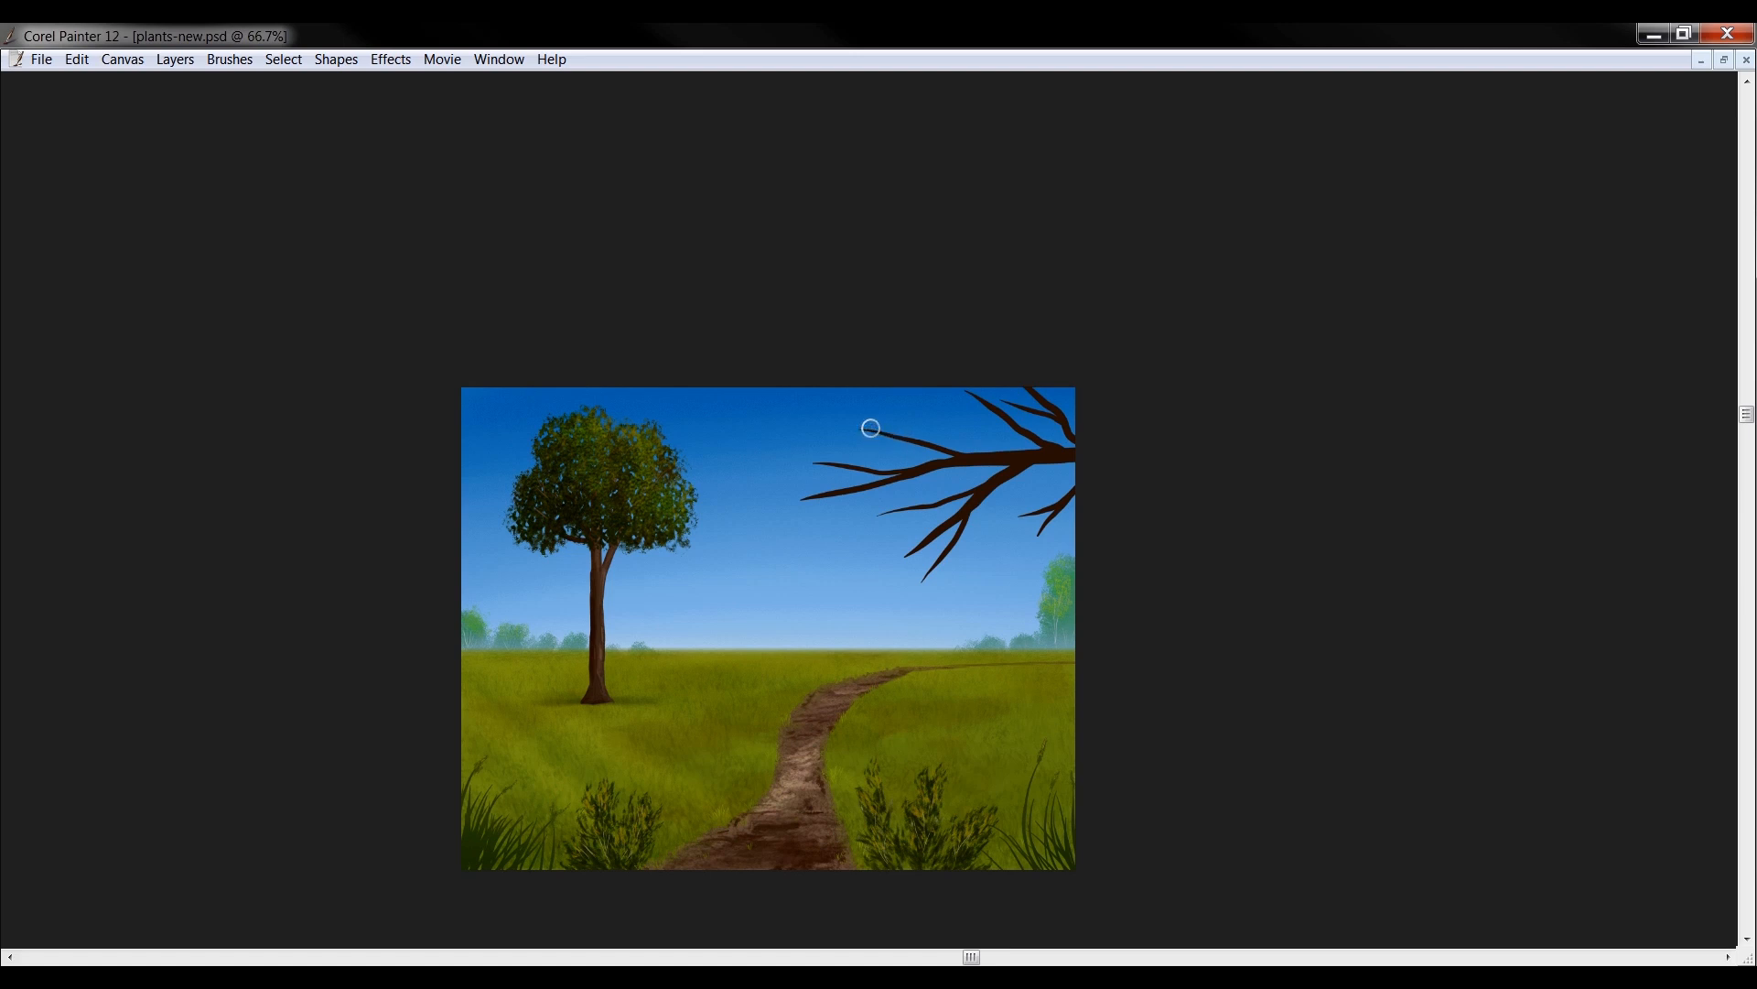
pyautogui.moveTo(862, 431)
pyautogui.mouseDown()
pyautogui.moveTo(832, 468)
pyautogui.moveTo(798, 453)
pyautogui.moveTo(811, 476)
pyautogui.moveTo(793, 434)
pyautogui.moveTo(774, 455)
pyautogui.moveTo(797, 478)
pyautogui.moveTo(766, 462)
pyautogui.moveTo(798, 493)
pyautogui.moveTo(777, 481)
pyautogui.moveTo(780, 515)
pyautogui.moveTo(785, 462)
pyautogui.moveTo(829, 480)
pyautogui.moveTo(803, 494)
pyautogui.moveTo(835, 495)
pyautogui.moveTo(807, 527)
pyautogui.moveTo(838, 529)
pyautogui.moveTo(810, 531)
pyautogui.moveTo(808, 502)
pyautogui.moveTo(828, 529)
pyautogui.moveTo(809, 544)
pyautogui.moveTo(851, 538)
pyautogui.moveTo(838, 505)
pyautogui.moveTo(843, 543)
pyautogui.moveTo(804, 587)
pyautogui.moveTo(811, 524)
pyautogui.mouseUp()
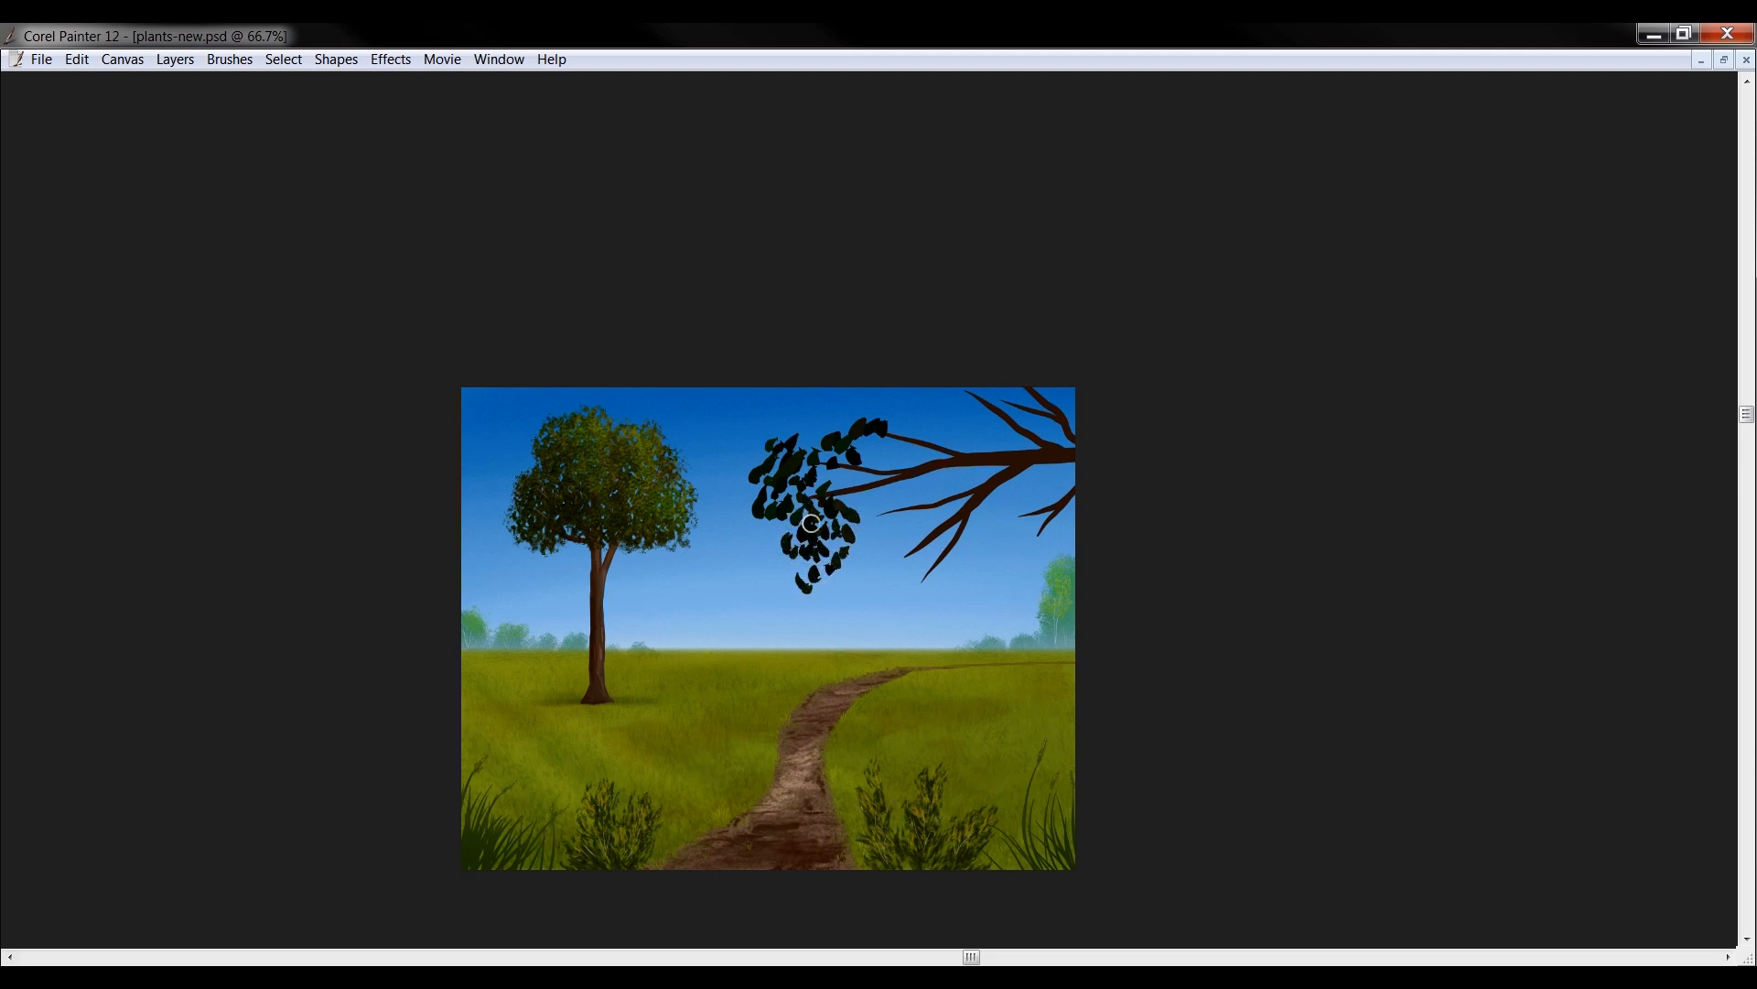
pyautogui.moveTo(826, 413)
pyautogui.mouseDown()
pyautogui.moveTo(843, 427)
pyautogui.moveTo(780, 432)
pyautogui.moveTo(755, 476)
pyautogui.mouseUp()
pyautogui.moveTo(893, 419); pyautogui.dragTo(882, 446)
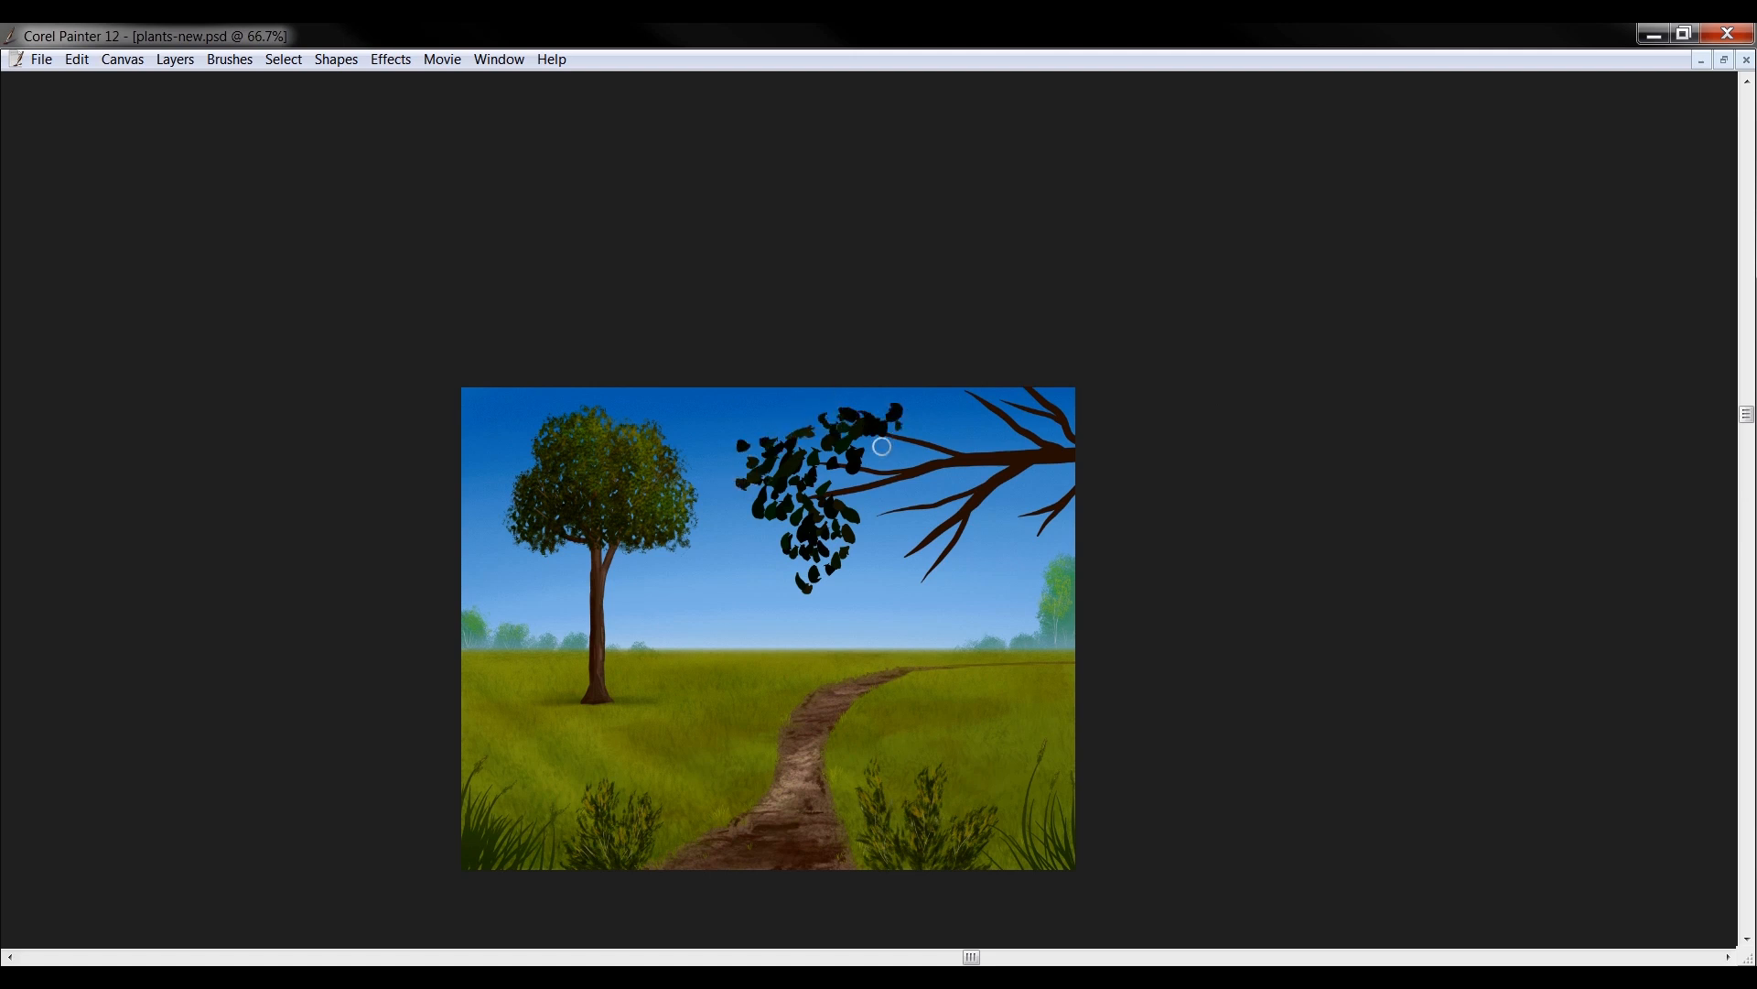
# Paint dark leaf clusters hanging around the lower left forks of the branch
pyautogui.moveTo(883, 518); pyautogui.dragTo(910, 518)
pyautogui.moveTo(875, 542); pyautogui.dragTo(871, 558)
pyautogui.moveTo(879, 556); pyautogui.dragTo(888, 565)
pyautogui.moveTo(889, 547); pyautogui.dragTo(905, 542)
pyautogui.moveTo(882, 505); pyautogui.dragTo(869, 505)
pyautogui.moveTo(870, 509)
pyautogui.mouseDown()
pyautogui.moveTo(917, 574)
pyautogui.moveTo(881, 584)
pyautogui.moveTo(908, 607)
pyautogui.moveTo(860, 579)
pyautogui.moveTo(865, 622)
pyautogui.moveTo(906, 607)
pyautogui.mouseUp()
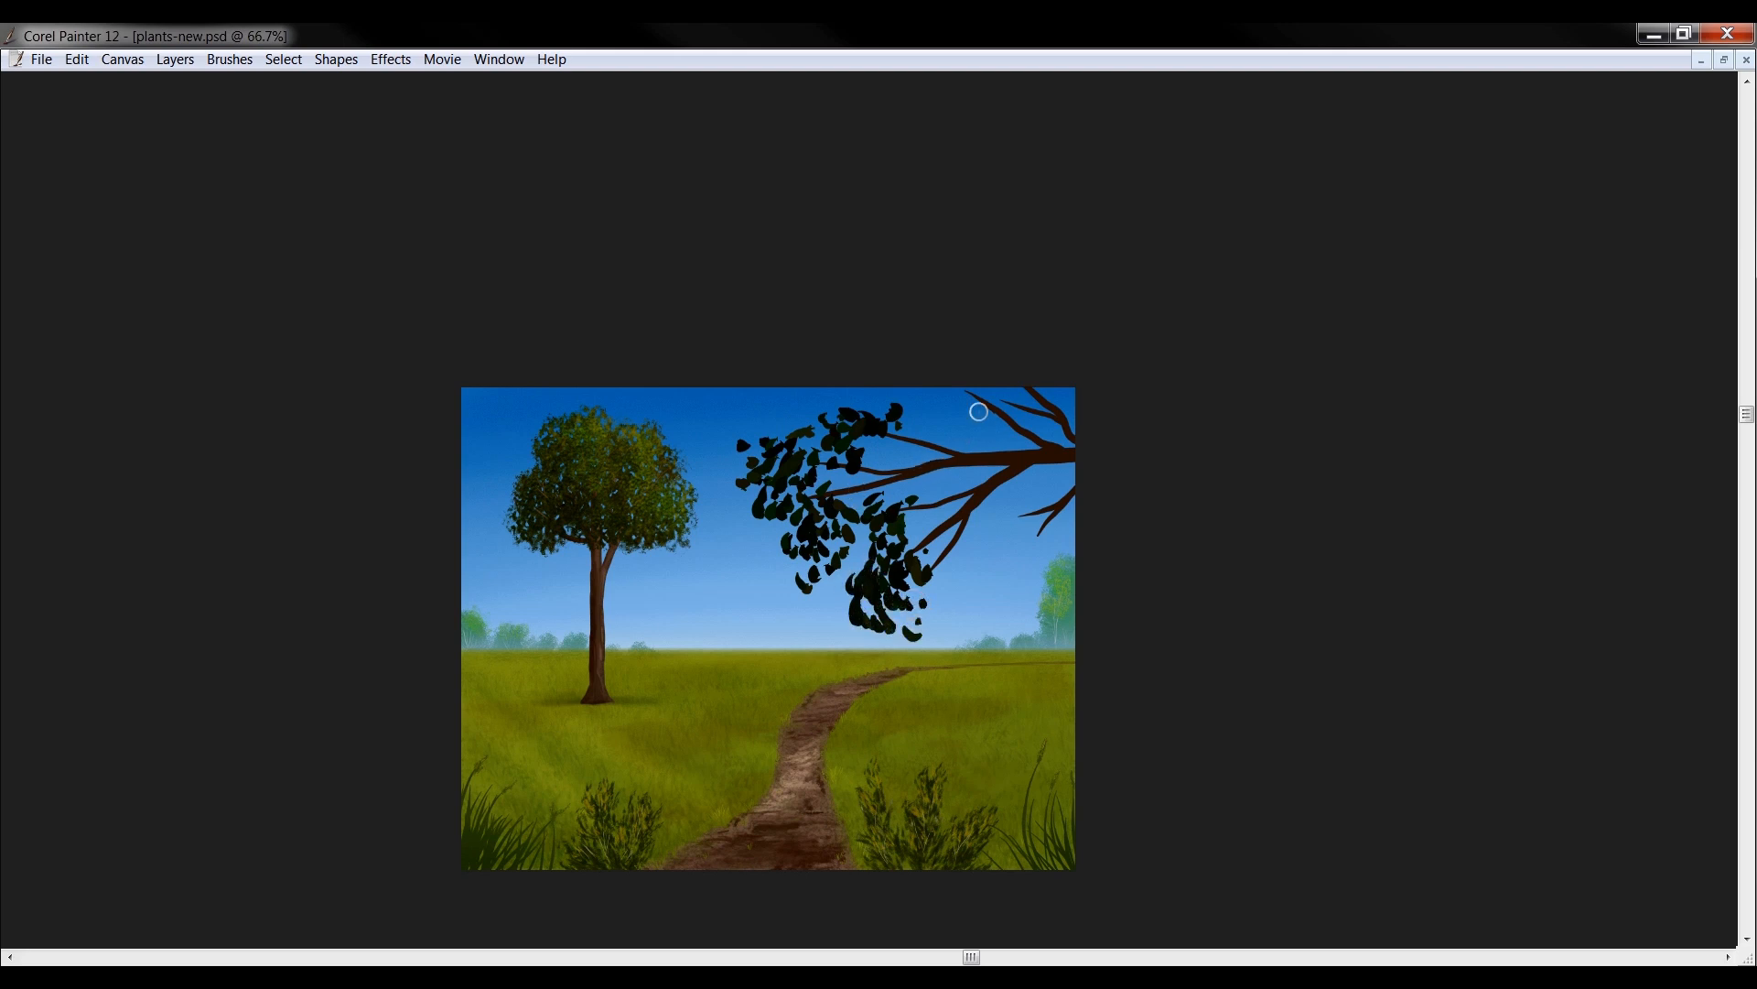
# Paint dark leaves along the sky's upper edge and around the short twig near the picture's right edge
pyautogui.moveTo(959, 392)
pyautogui.mouseDown()
pyautogui.moveTo(981, 388)
pyautogui.moveTo(930, 388)
pyautogui.moveTo(980, 417)
pyautogui.moveTo(912, 402)
pyautogui.moveTo(941, 382)
pyautogui.moveTo(906, 425)
pyautogui.moveTo(984, 421)
pyautogui.moveTo(905, 383)
pyautogui.mouseUp()
pyautogui.moveTo(1028, 393)
pyautogui.mouseDown()
pyautogui.moveTo(992, 393)
pyautogui.moveTo(1056, 396)
pyautogui.mouseUp()
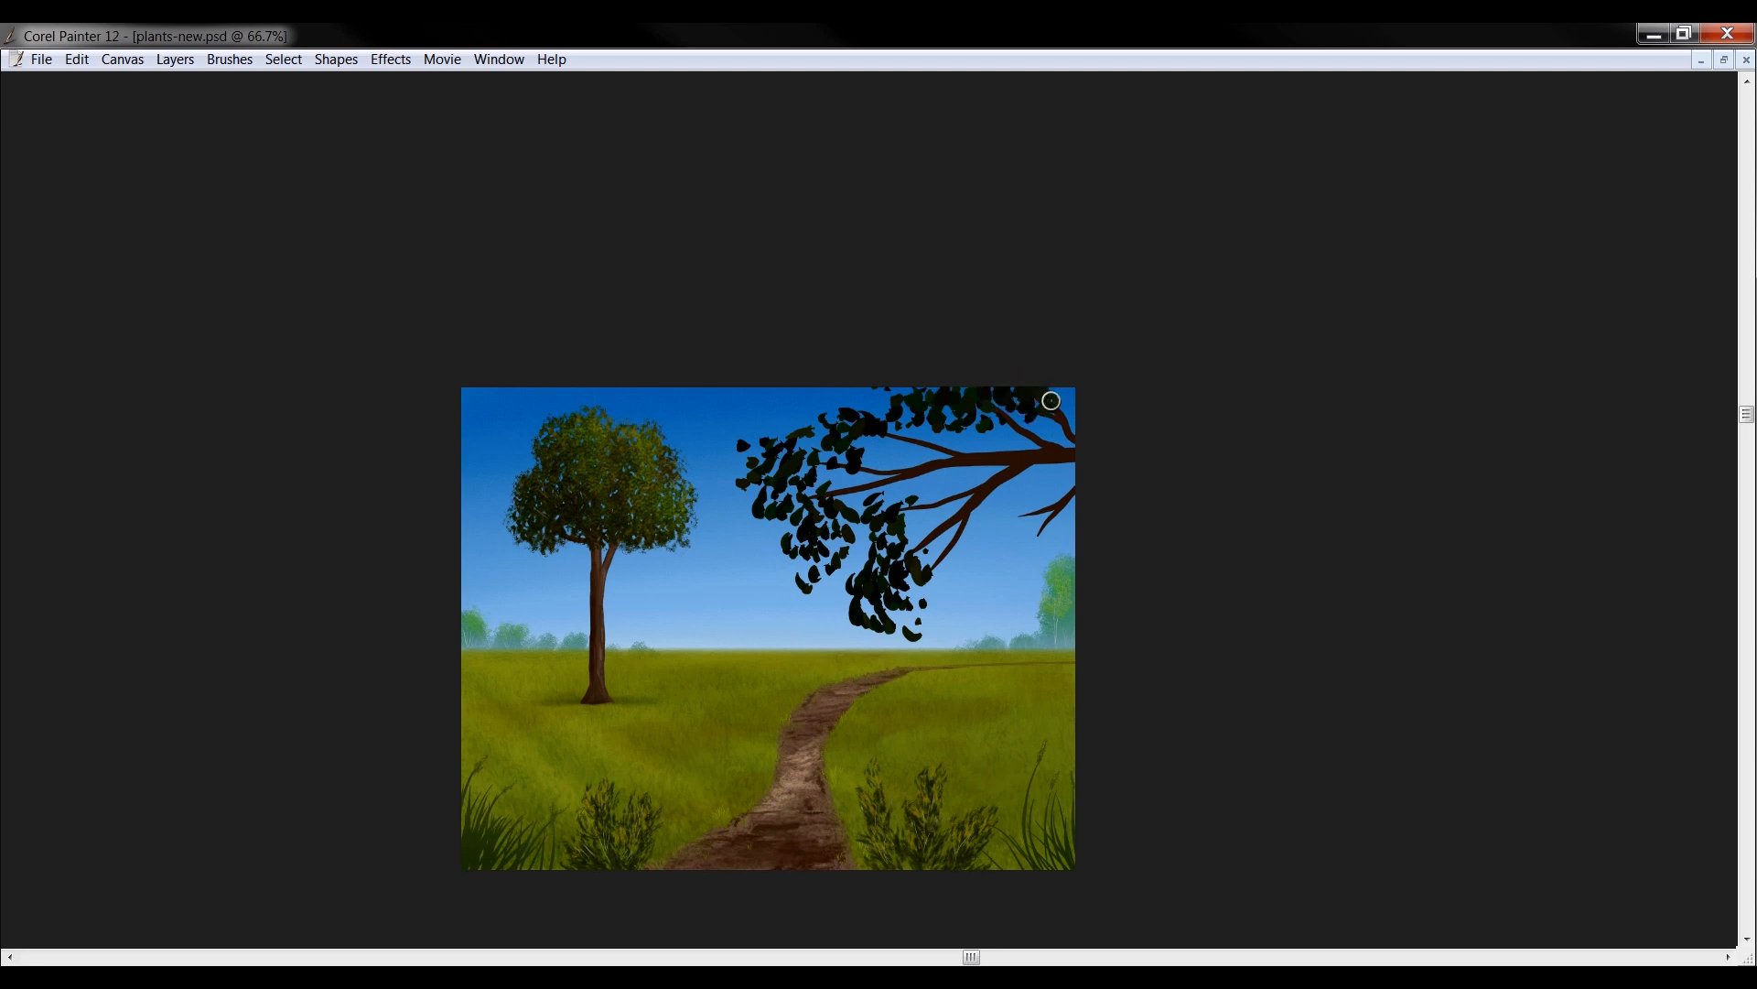
pyautogui.moveTo(1062, 524)
pyautogui.mouseDown()
pyautogui.moveTo(1021, 520)
pyautogui.moveTo(1052, 540)
pyautogui.moveTo(1015, 527)
pyautogui.moveTo(1002, 544)
pyautogui.moveTo(1026, 504)
pyautogui.moveTo(989, 525)
pyautogui.moveTo(1059, 499)
pyautogui.moveTo(1049, 567)
pyautogui.moveTo(988, 549)
pyautogui.moveTo(1020, 566)
pyautogui.moveTo(1014, 588)
pyautogui.moveTo(1044, 593)
pyautogui.moveTo(1016, 559)
pyautogui.moveTo(920, 566)
pyautogui.moveTo(945, 534)
pyautogui.mouseUp()
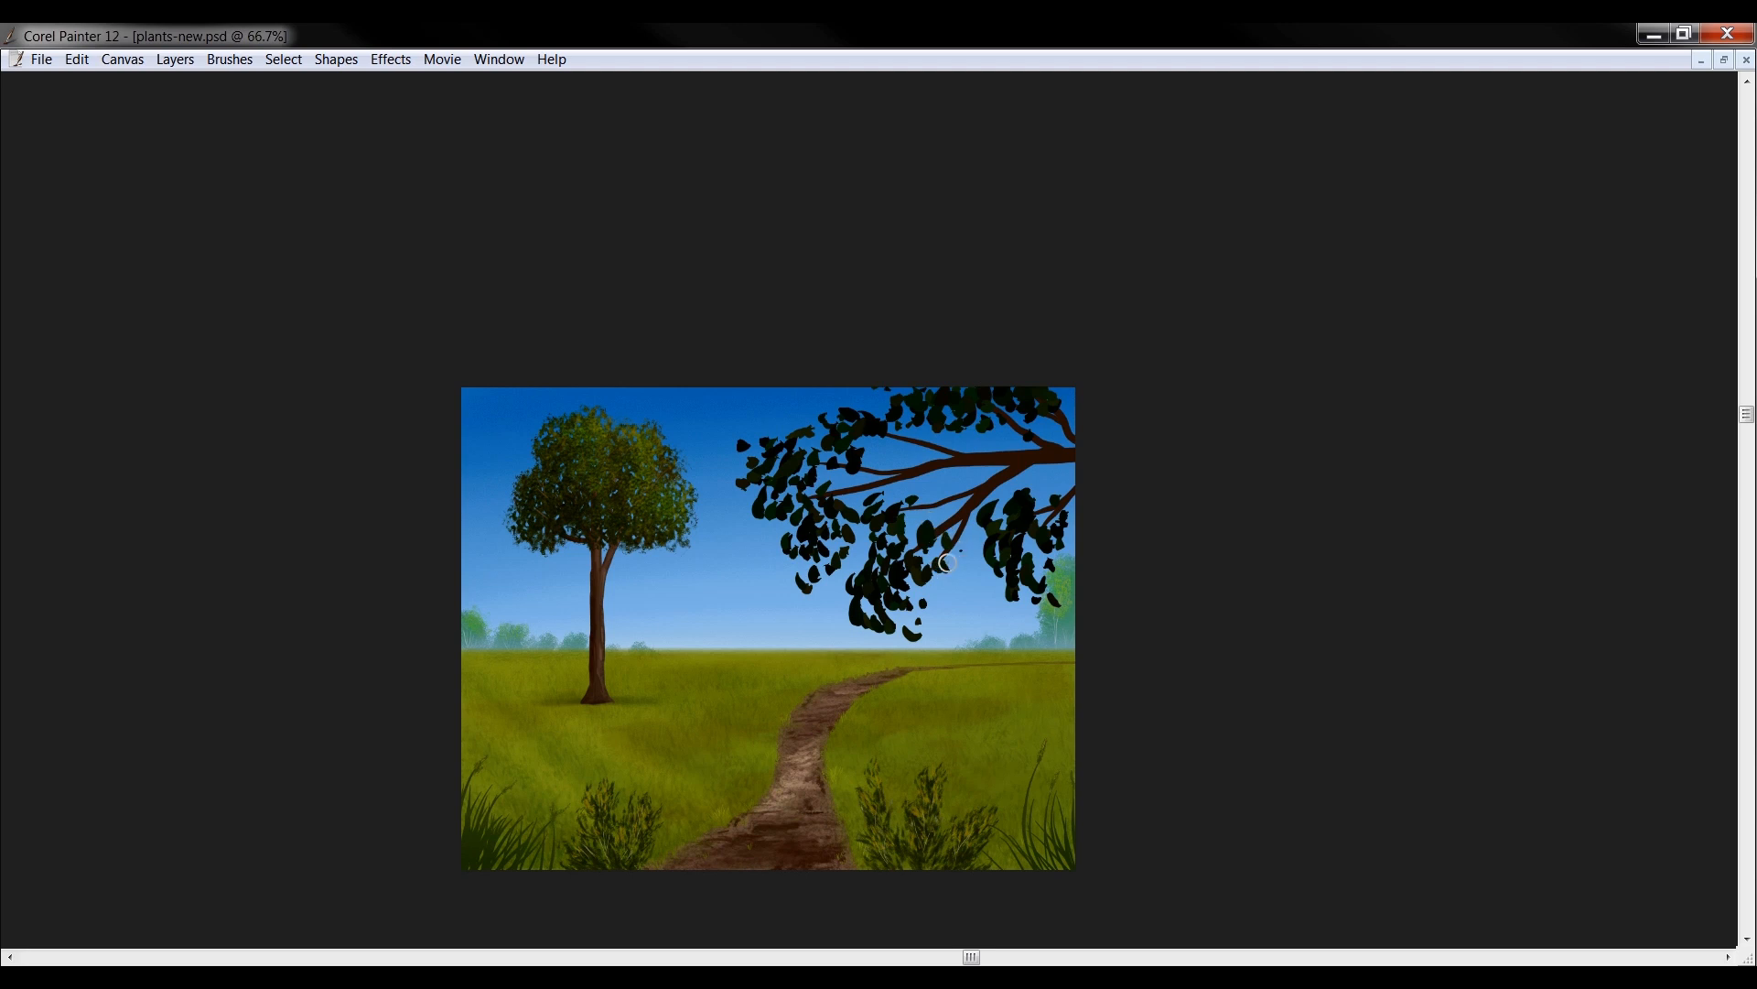
# Scatter additional dark leaves along the inner branches and below the left clusters to fill gaps
pyautogui.moveTo(896, 456)
pyautogui.mouseDown()
pyautogui.moveTo(915, 473)
pyautogui.moveTo(890, 485)
pyautogui.moveTo(958, 476)
pyautogui.mouseUp()
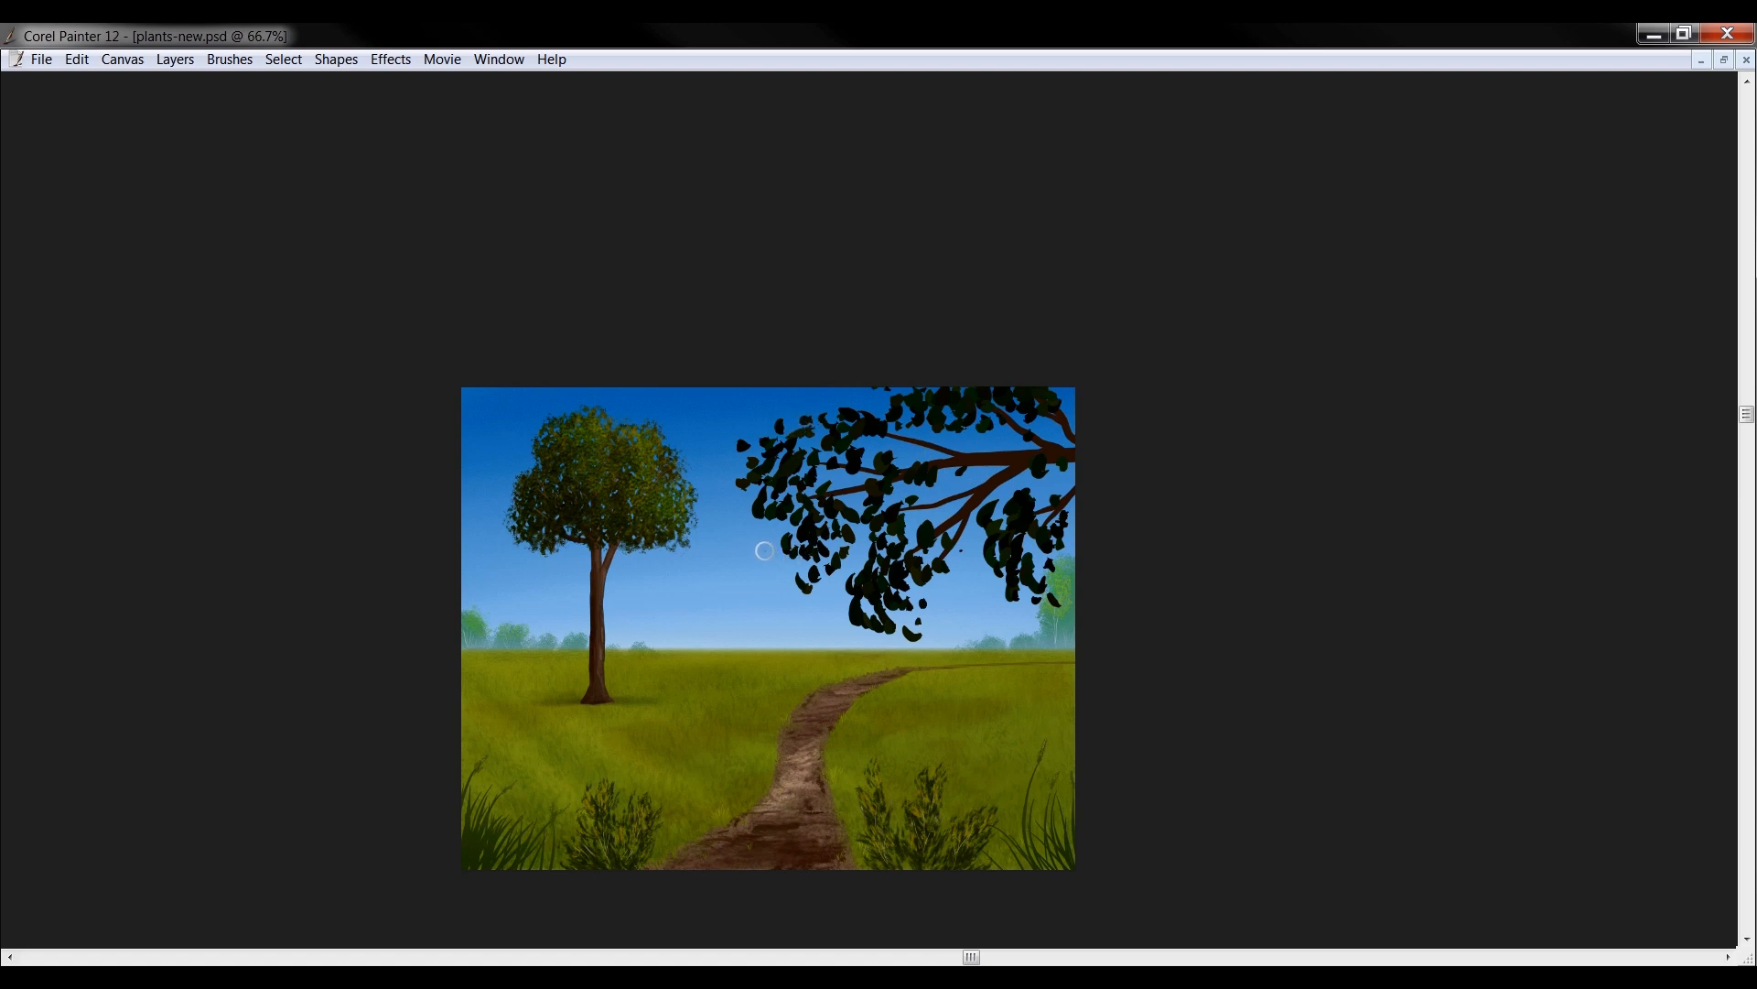
pyautogui.moveTo(787, 556); pyautogui.dragTo(812, 574)
pyautogui.moveTo(920, 513); pyautogui.dragTo(955, 491)
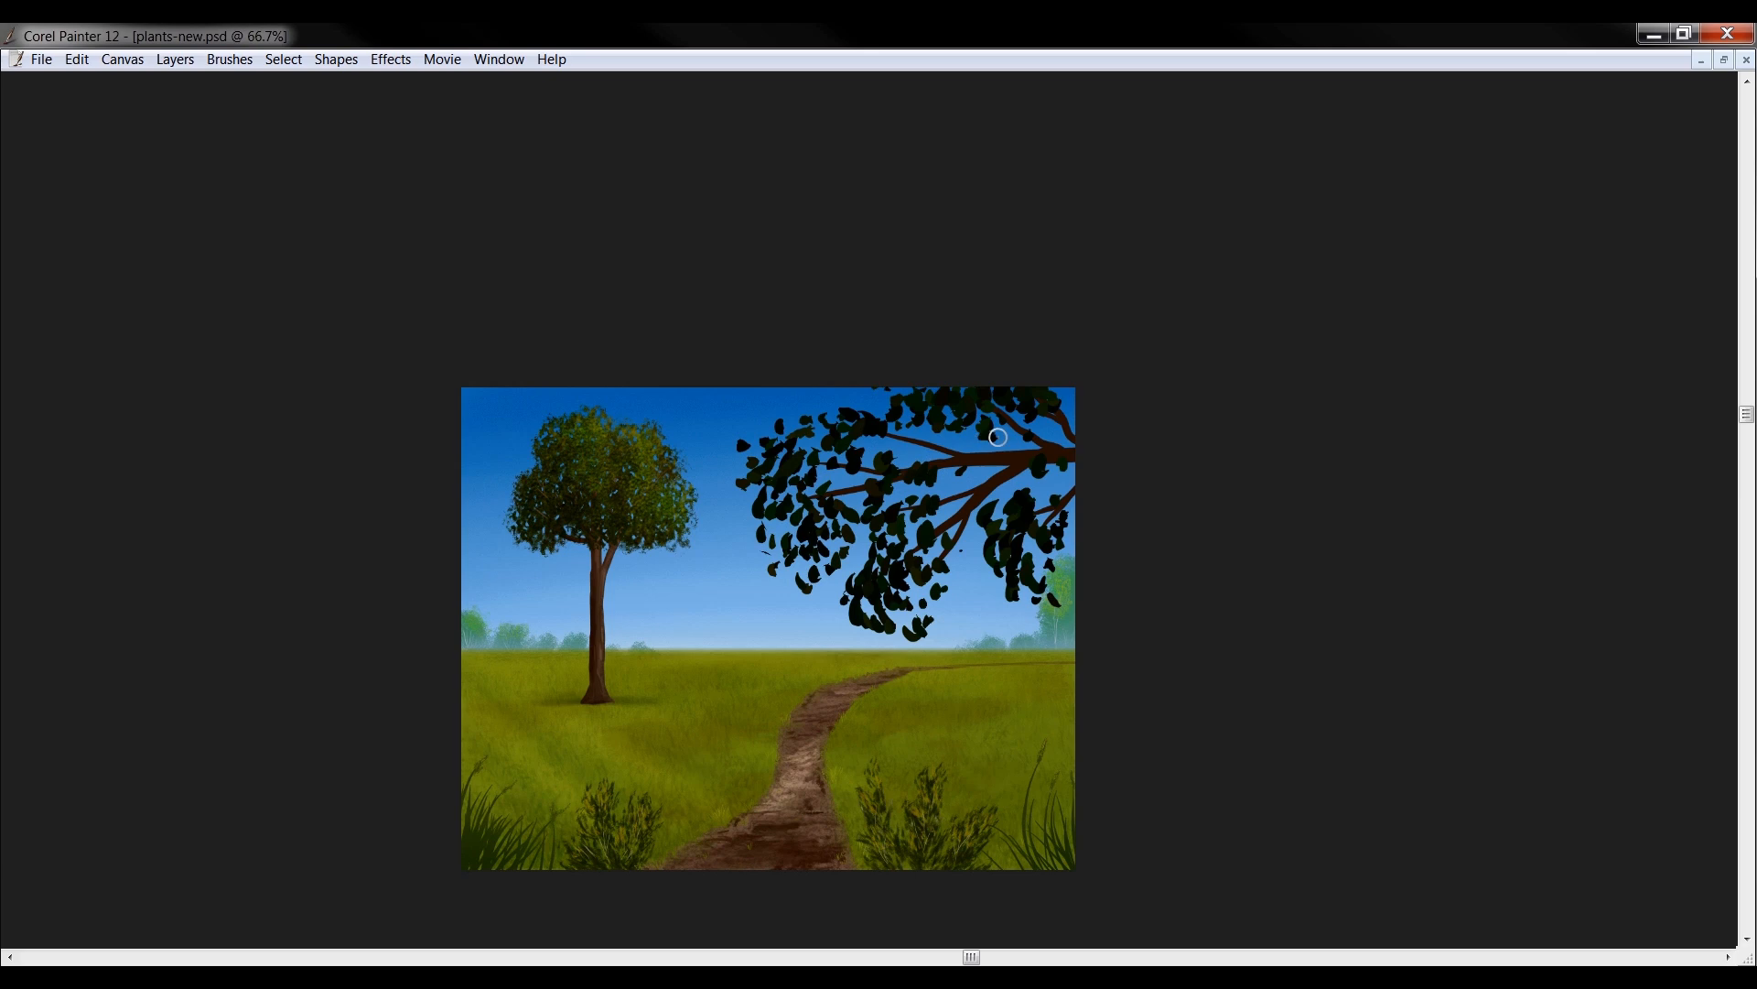
# Preserve the leaf layer's transparency and dab lighter green (H 139, S 212, V 44) over the leaves with Impressionist at size 15
pyautogui.press('Tab')
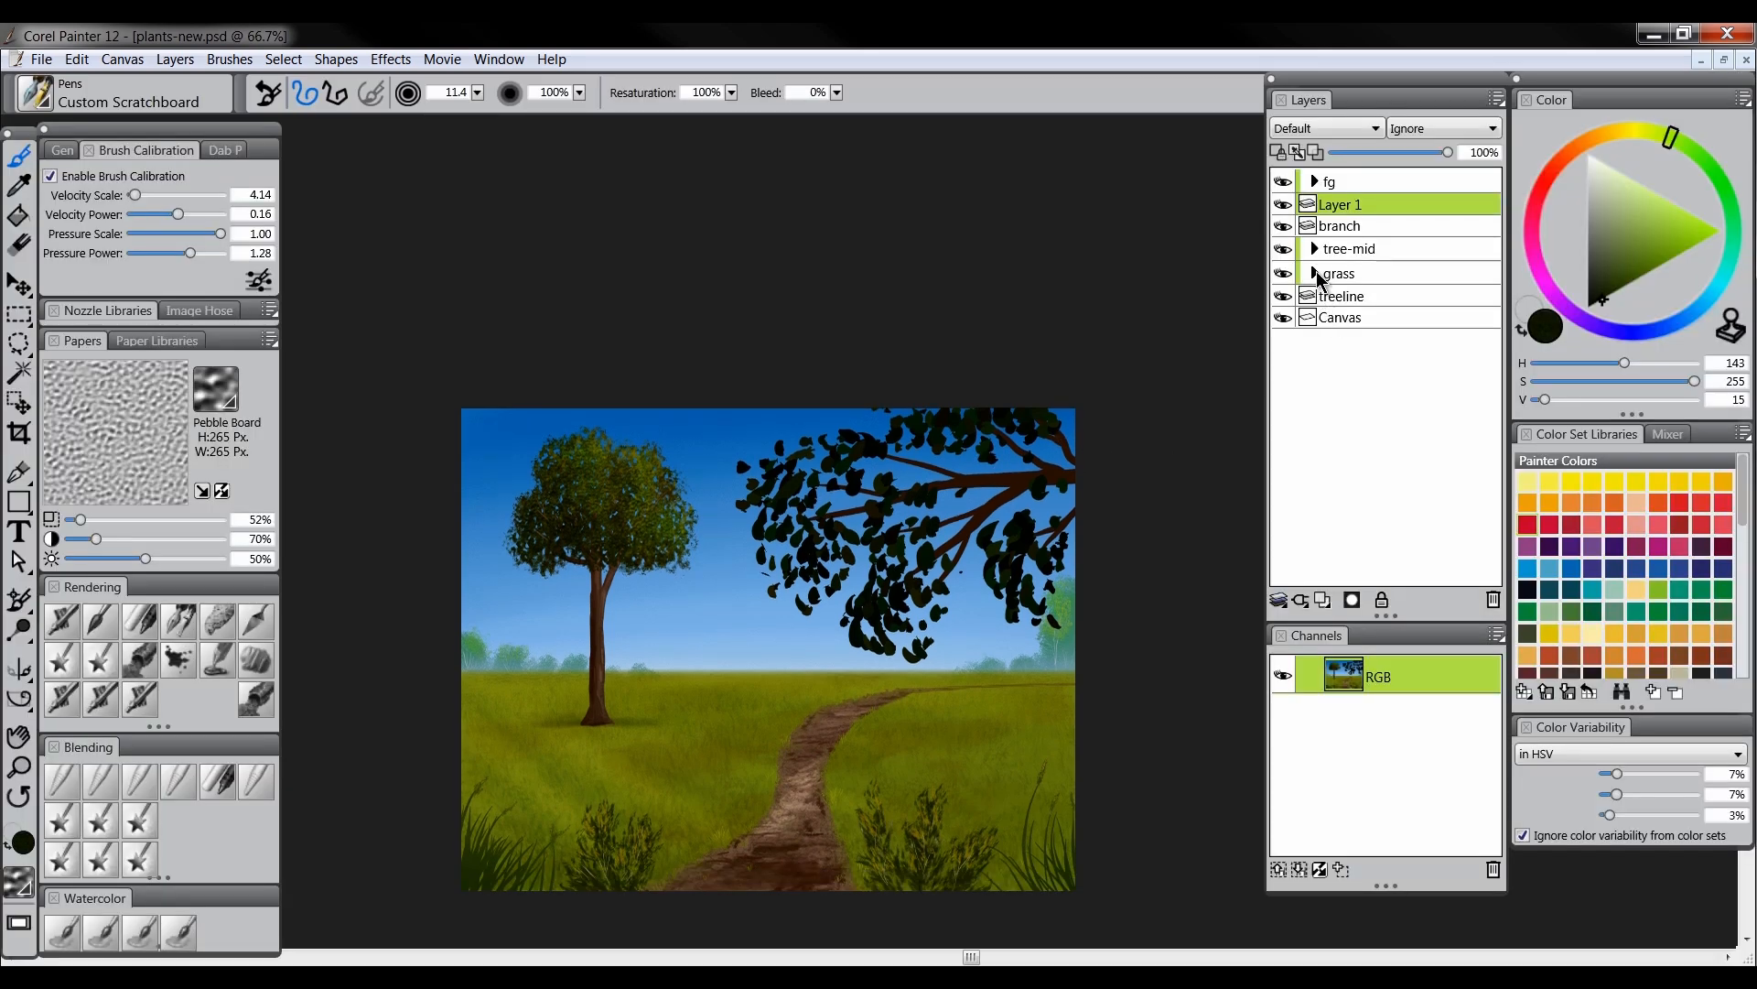
pyautogui.click(1279, 152)
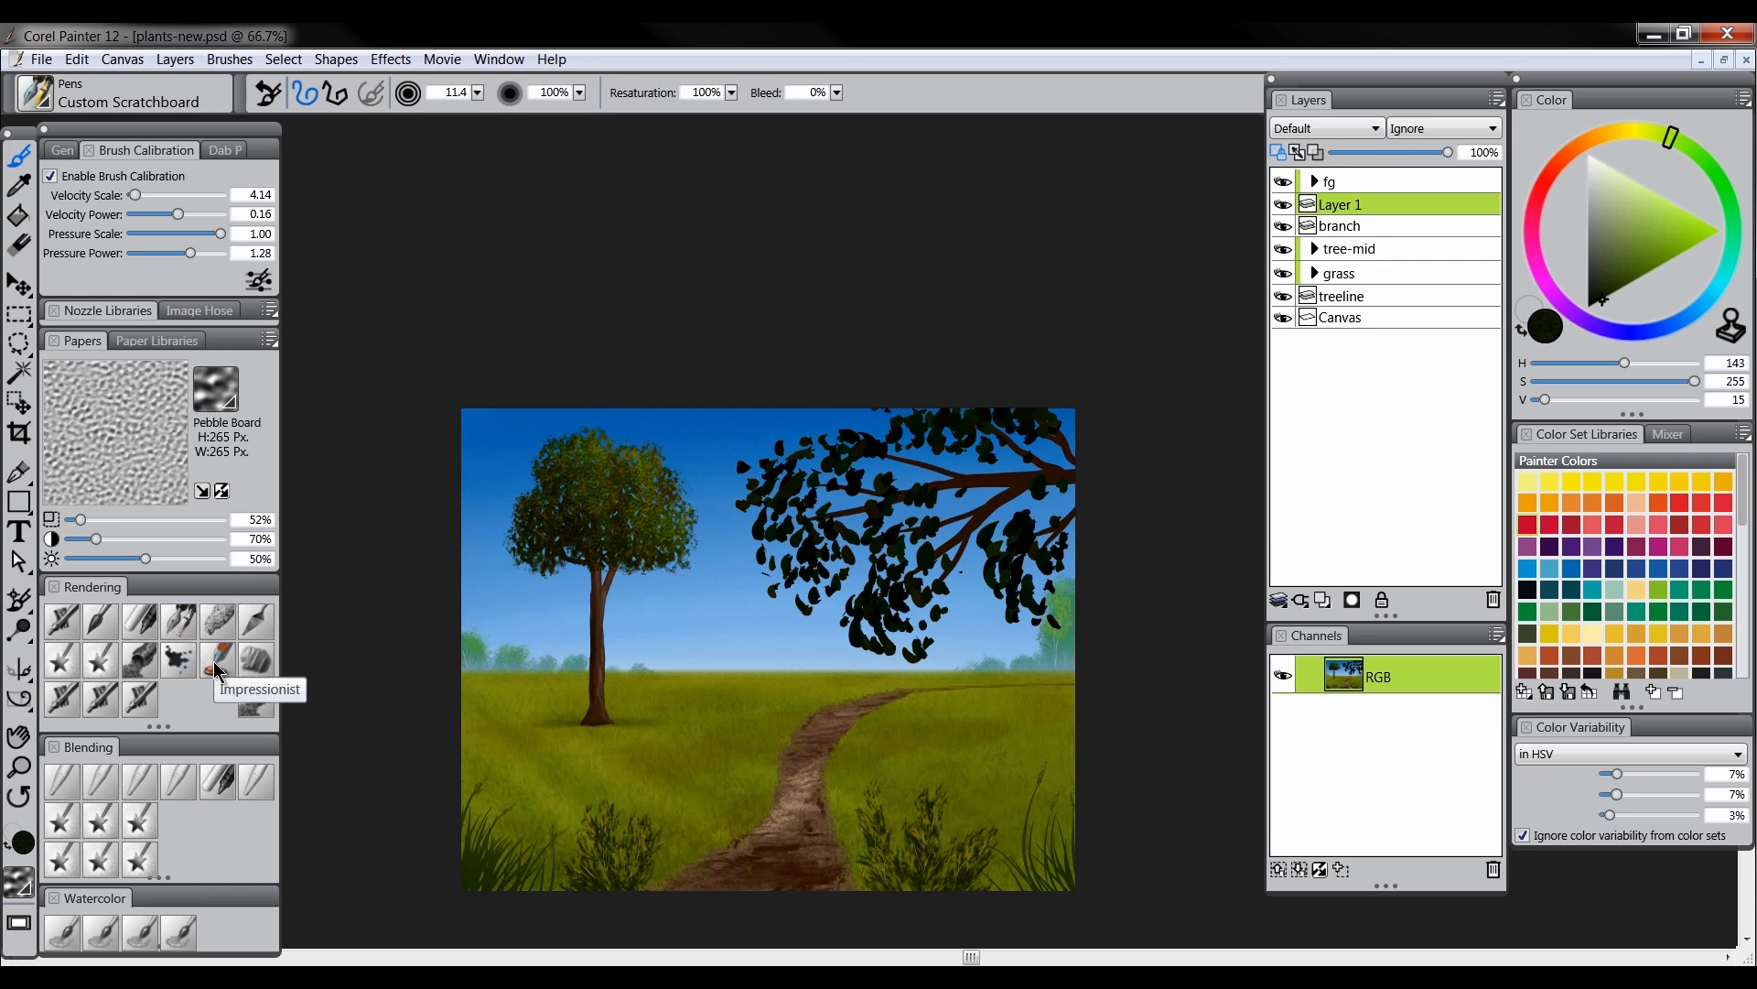
pyautogui.click(216, 662)
pyautogui.click(1626, 283)
pyautogui.click(1687, 133)
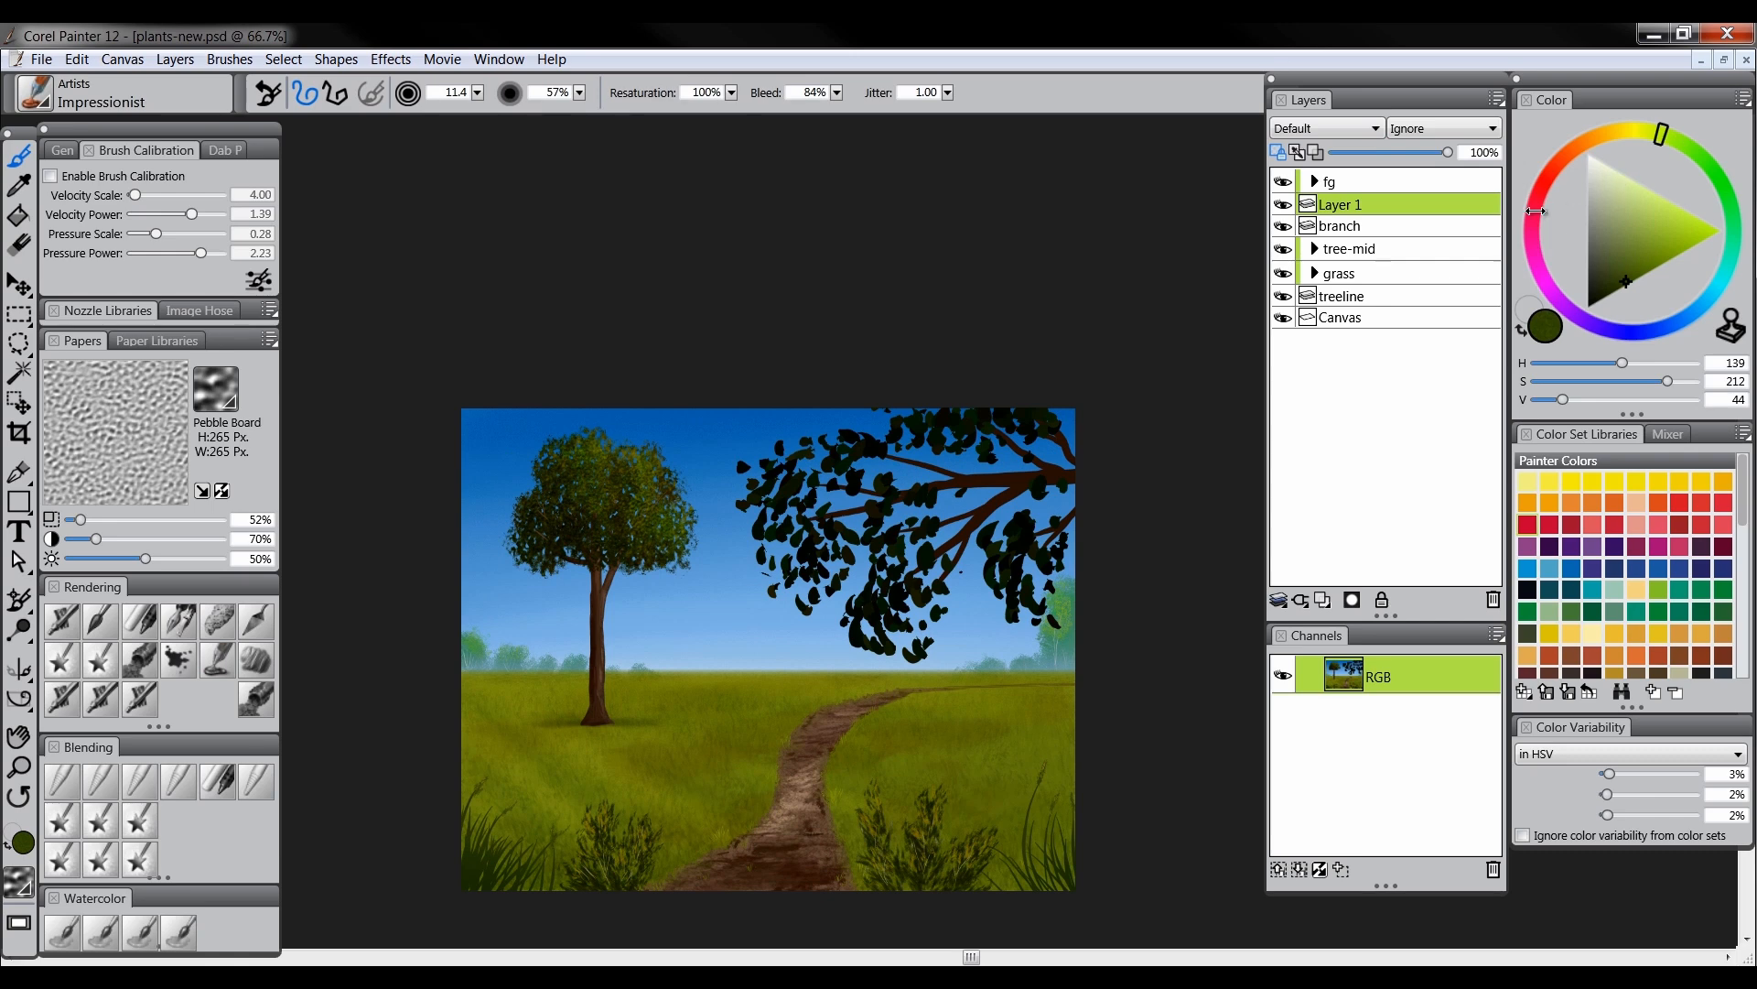
pyautogui.press('Tab')
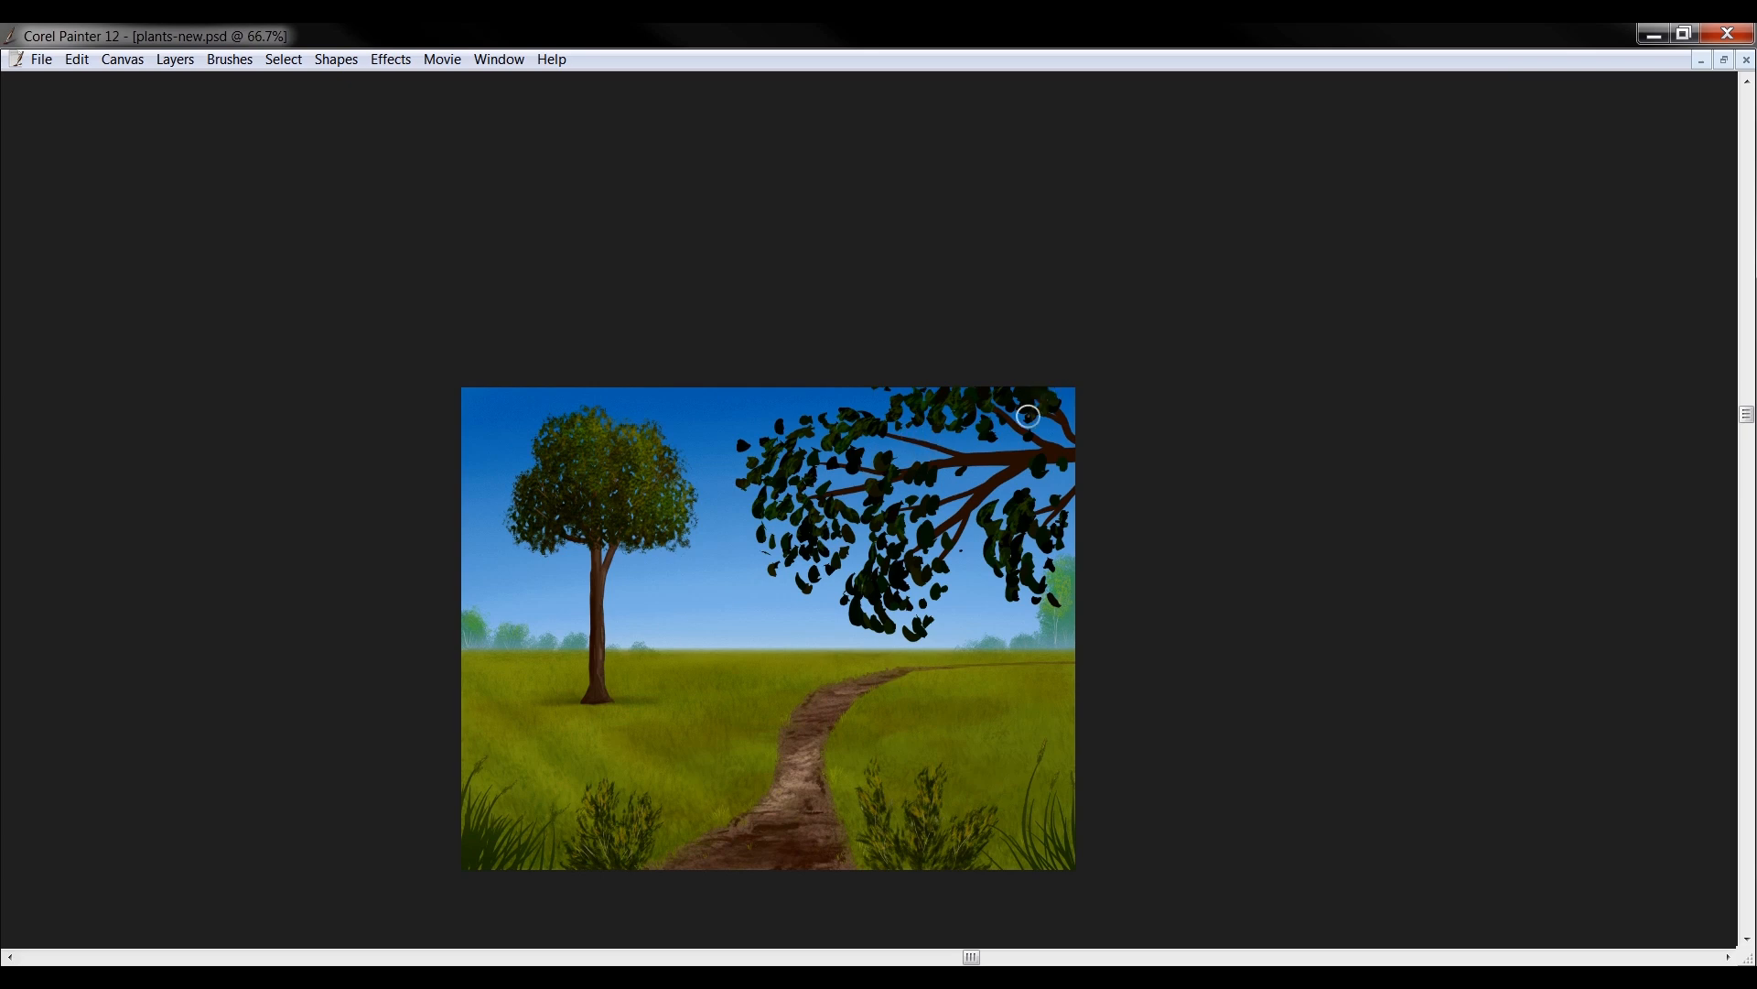
pyautogui.press('Tab')
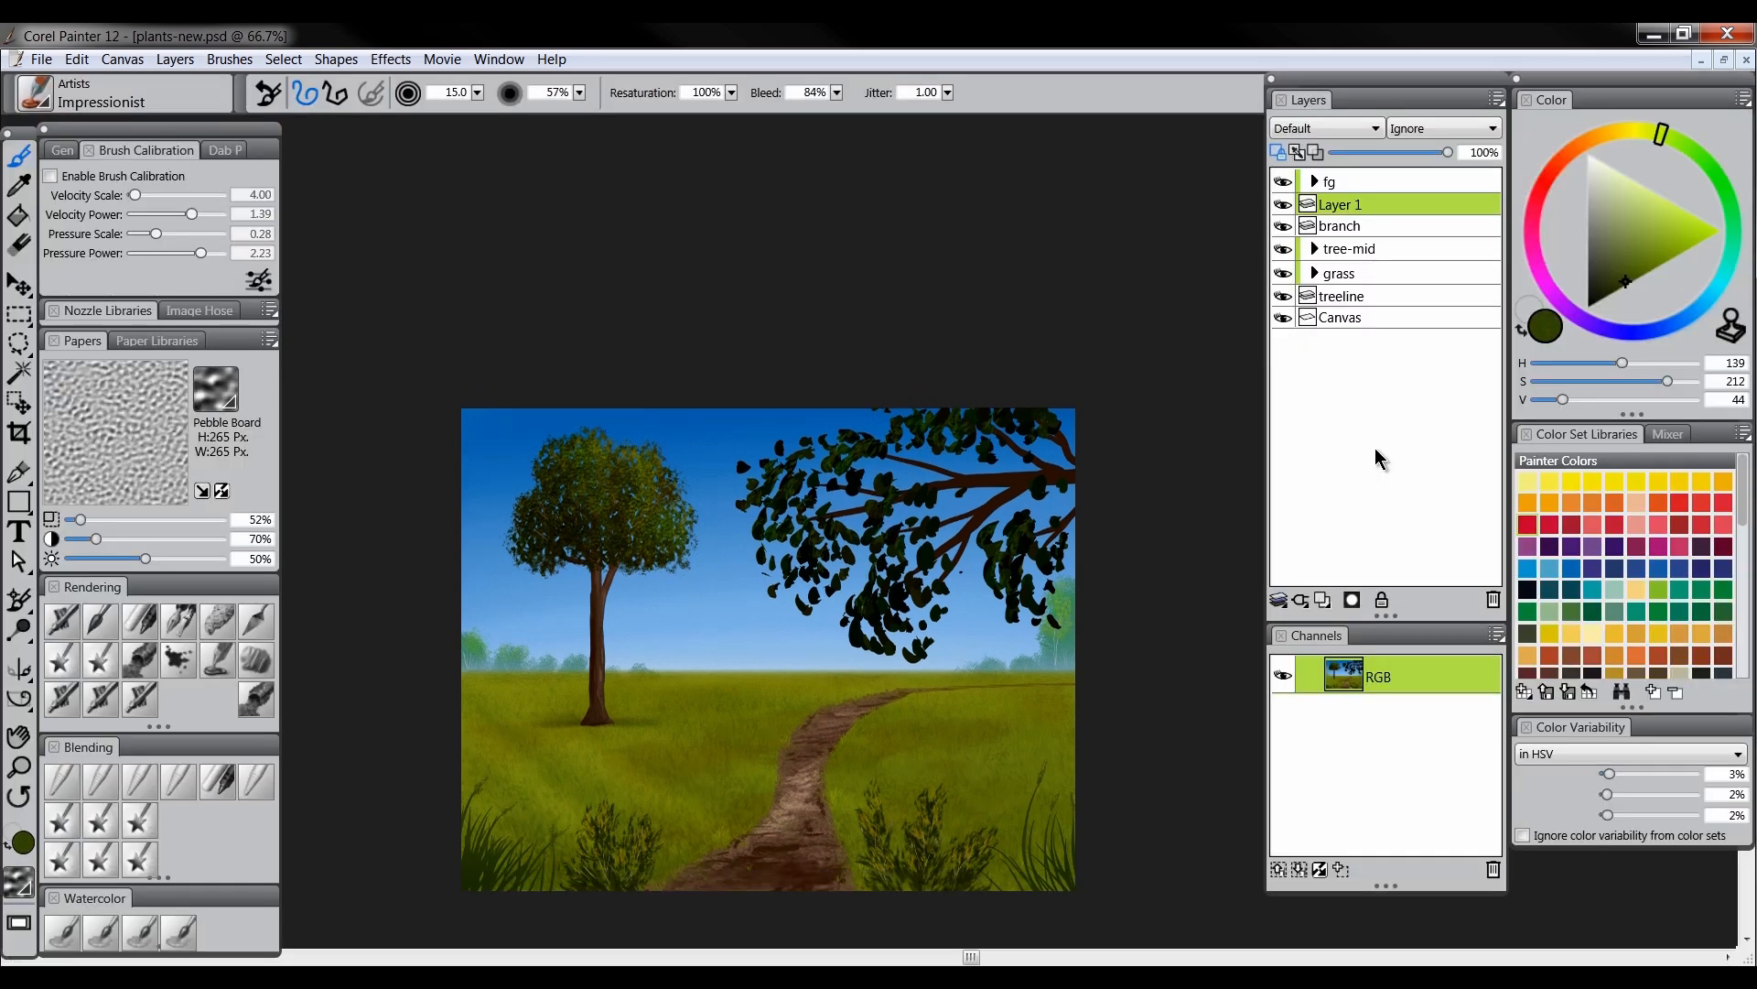
# Shade the branch layer with the Digital Airbrush at size 15.4 in very dark brown (H 104, S 251, V 14)
pyautogui.click(1354, 227)
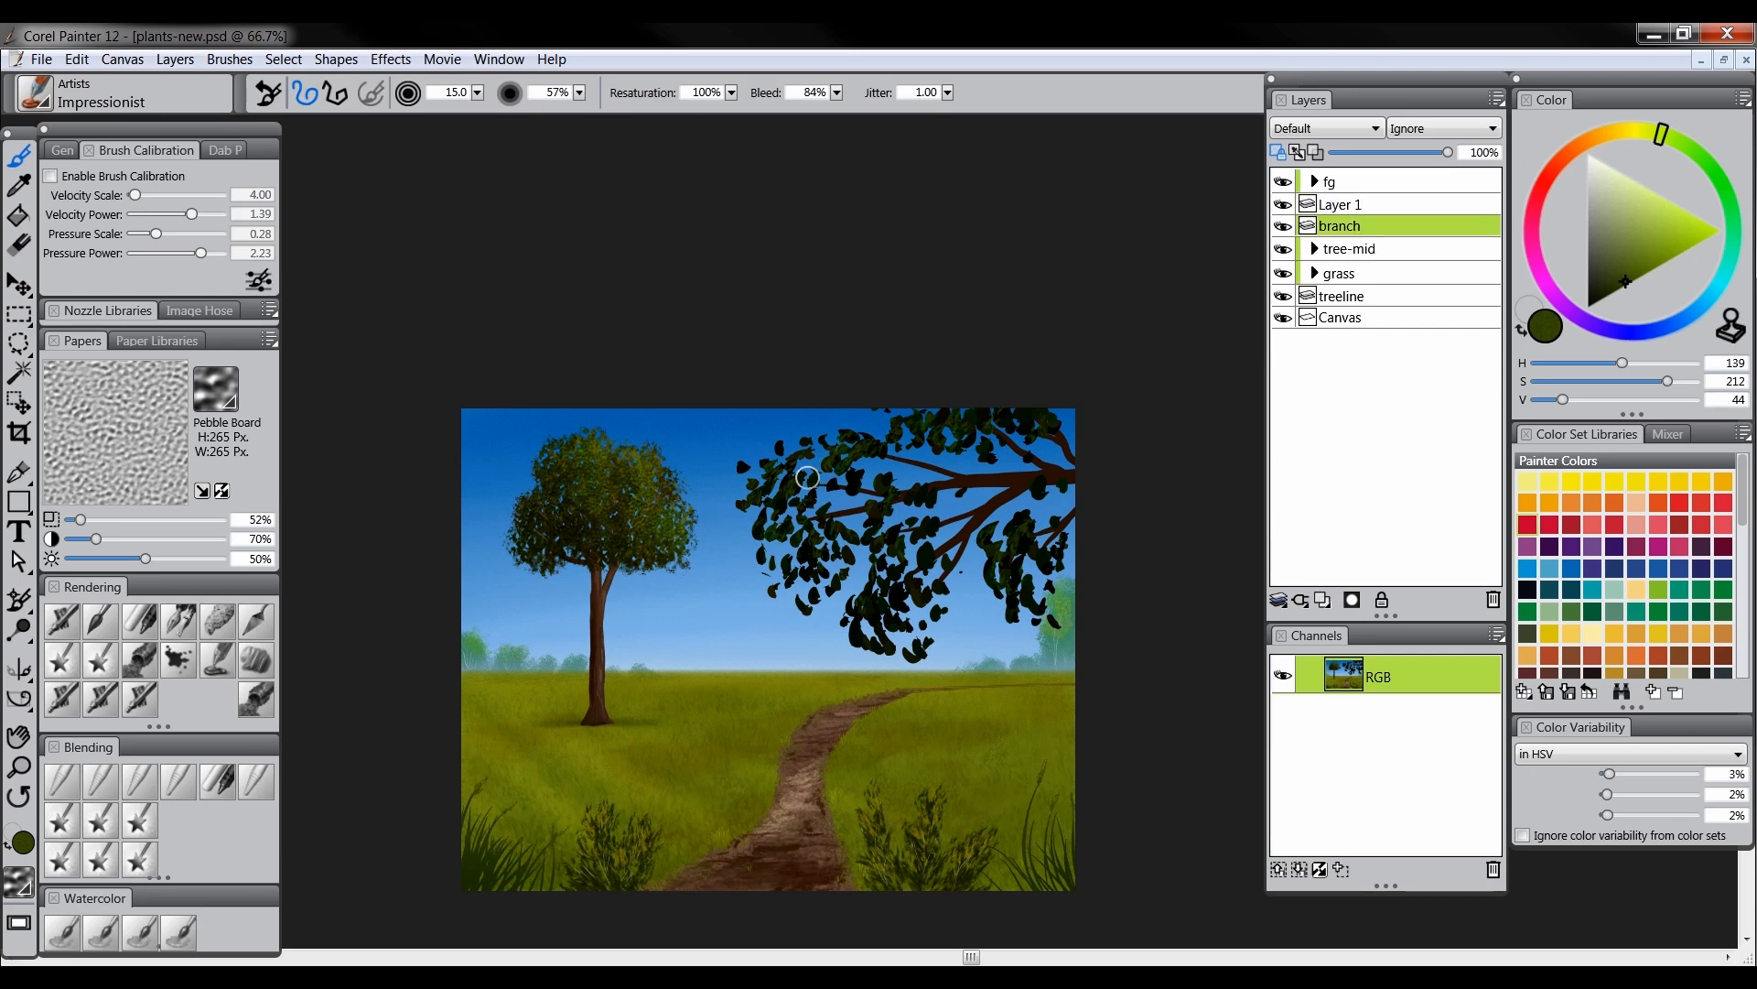
pyautogui.click(70, 619)
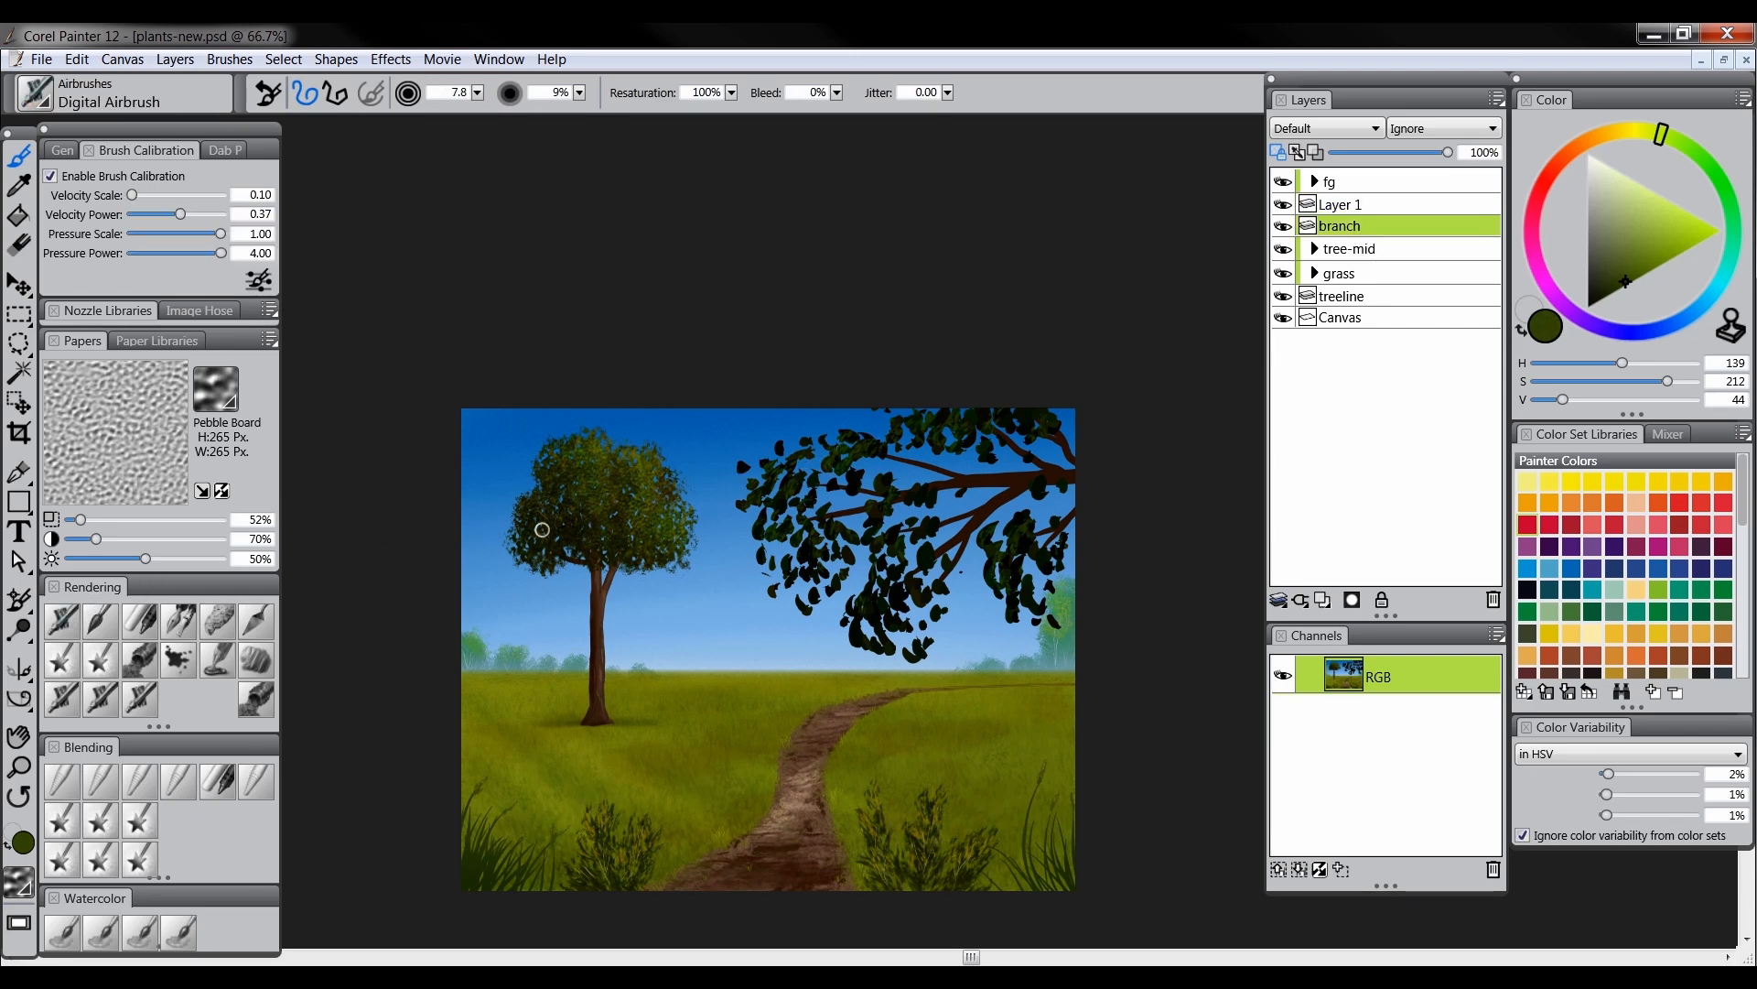
pyautogui.click(1602, 302)
pyautogui.click(1578, 149)
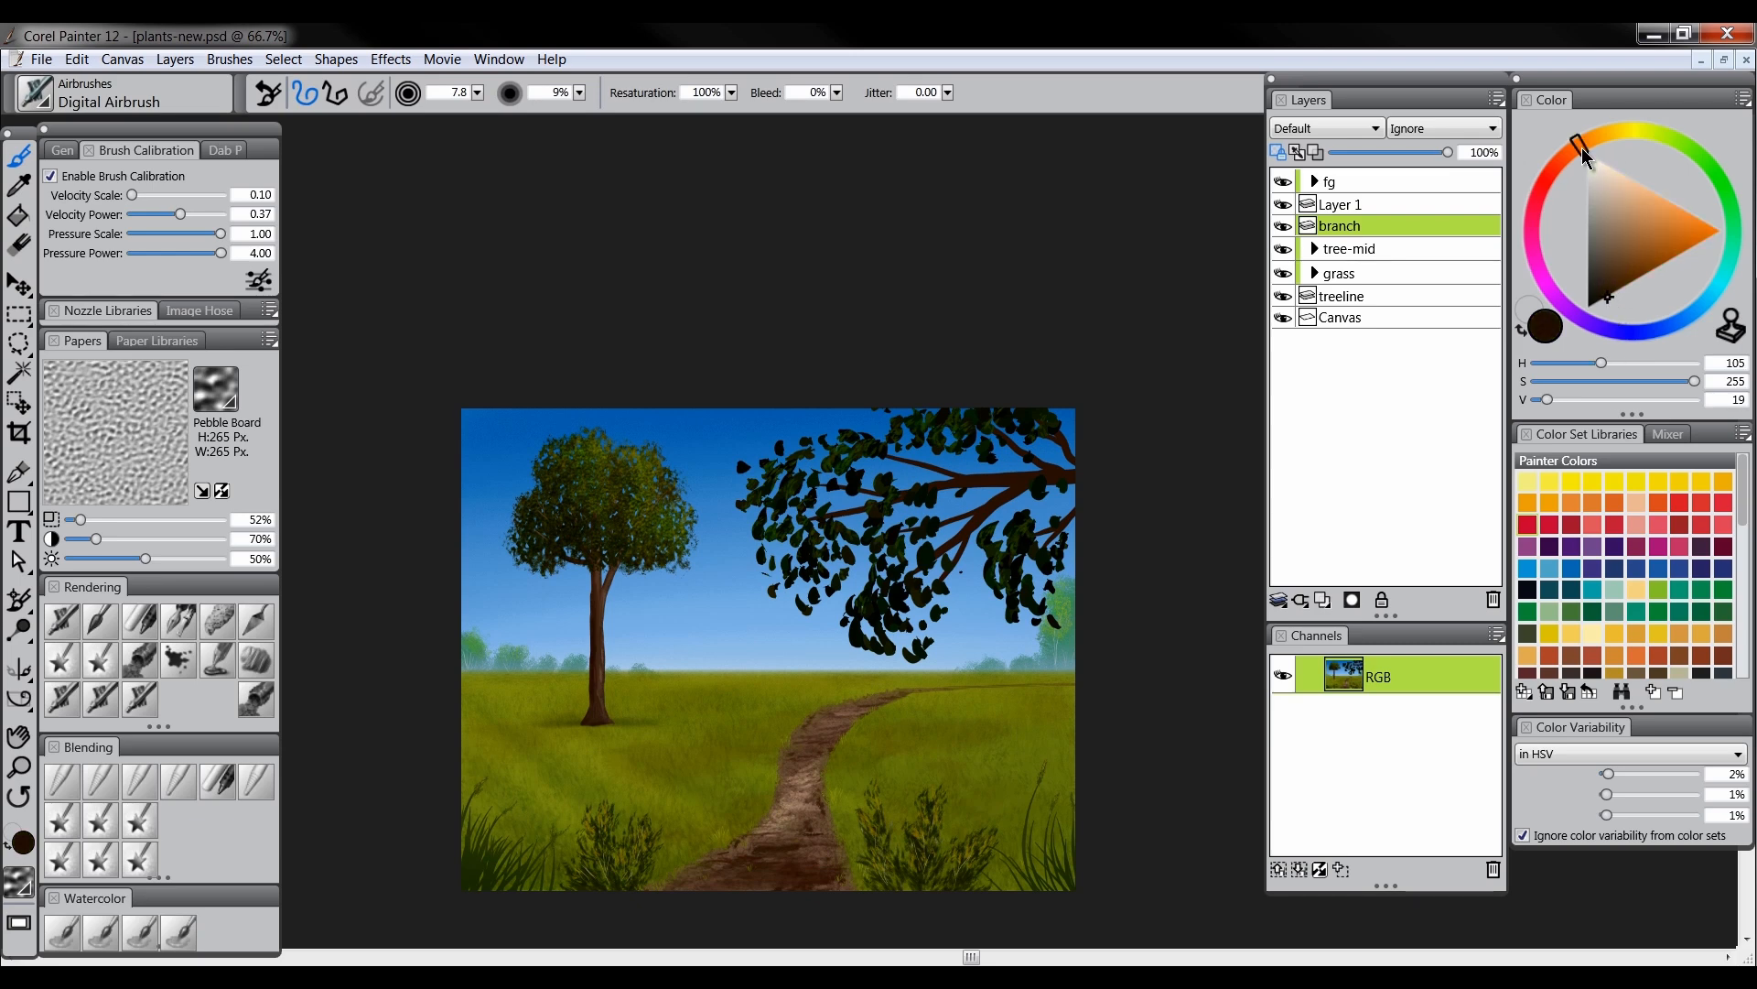
pyautogui.click(1604, 302)
pyautogui.click(1604, 303)
pyautogui.press('Tab')
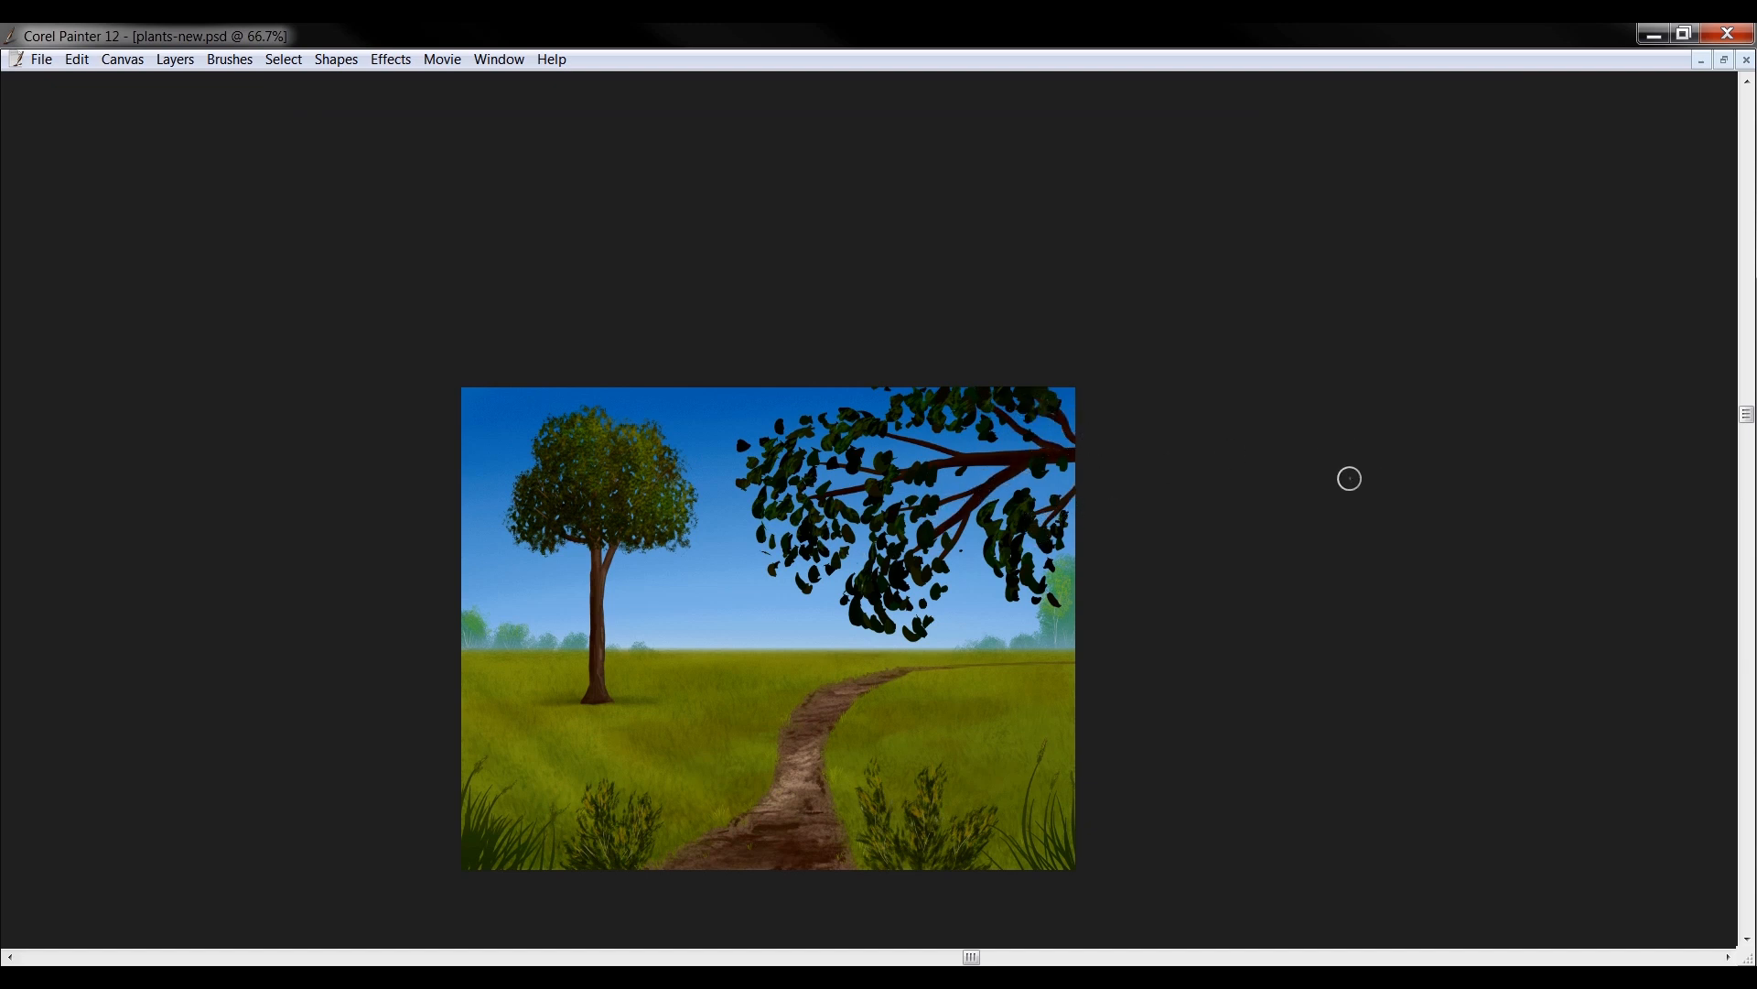
pyautogui.press('Tab')
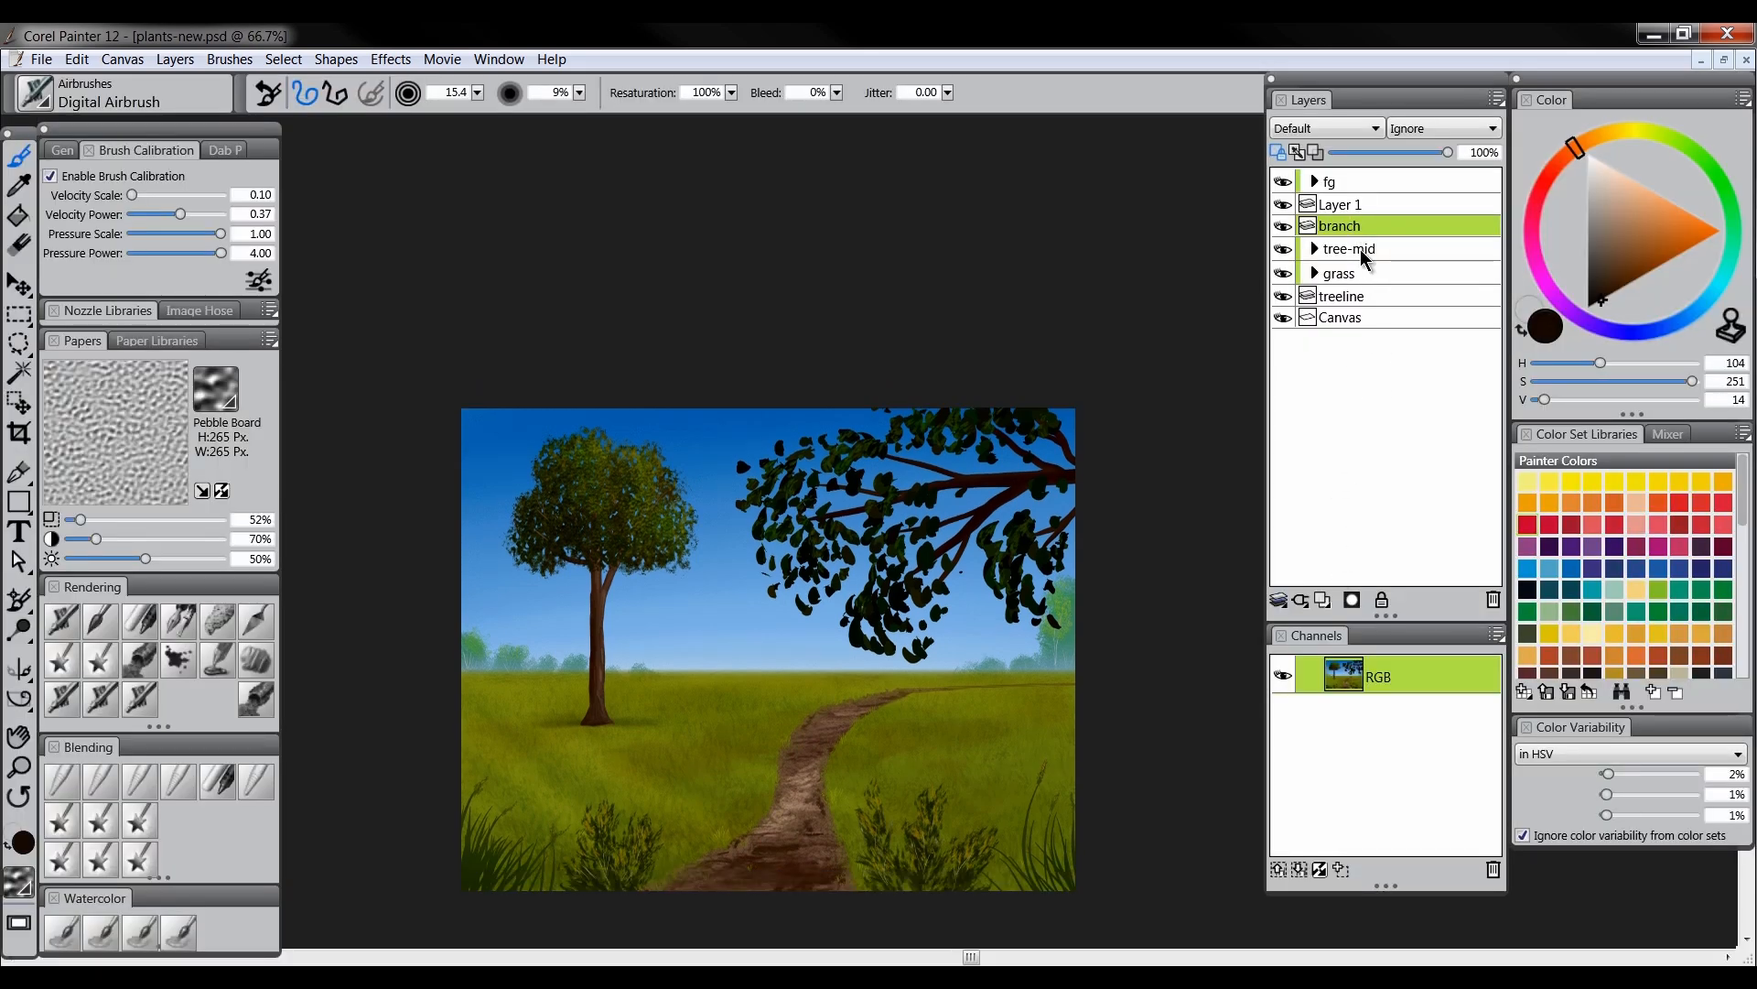
# Add a new layer between the branch layer and the tree-mid group and name it leaves-bg
pyautogui.click(1323, 600)
pyautogui.moveTo(1360, 222); pyautogui.dragTo(1370, 259)
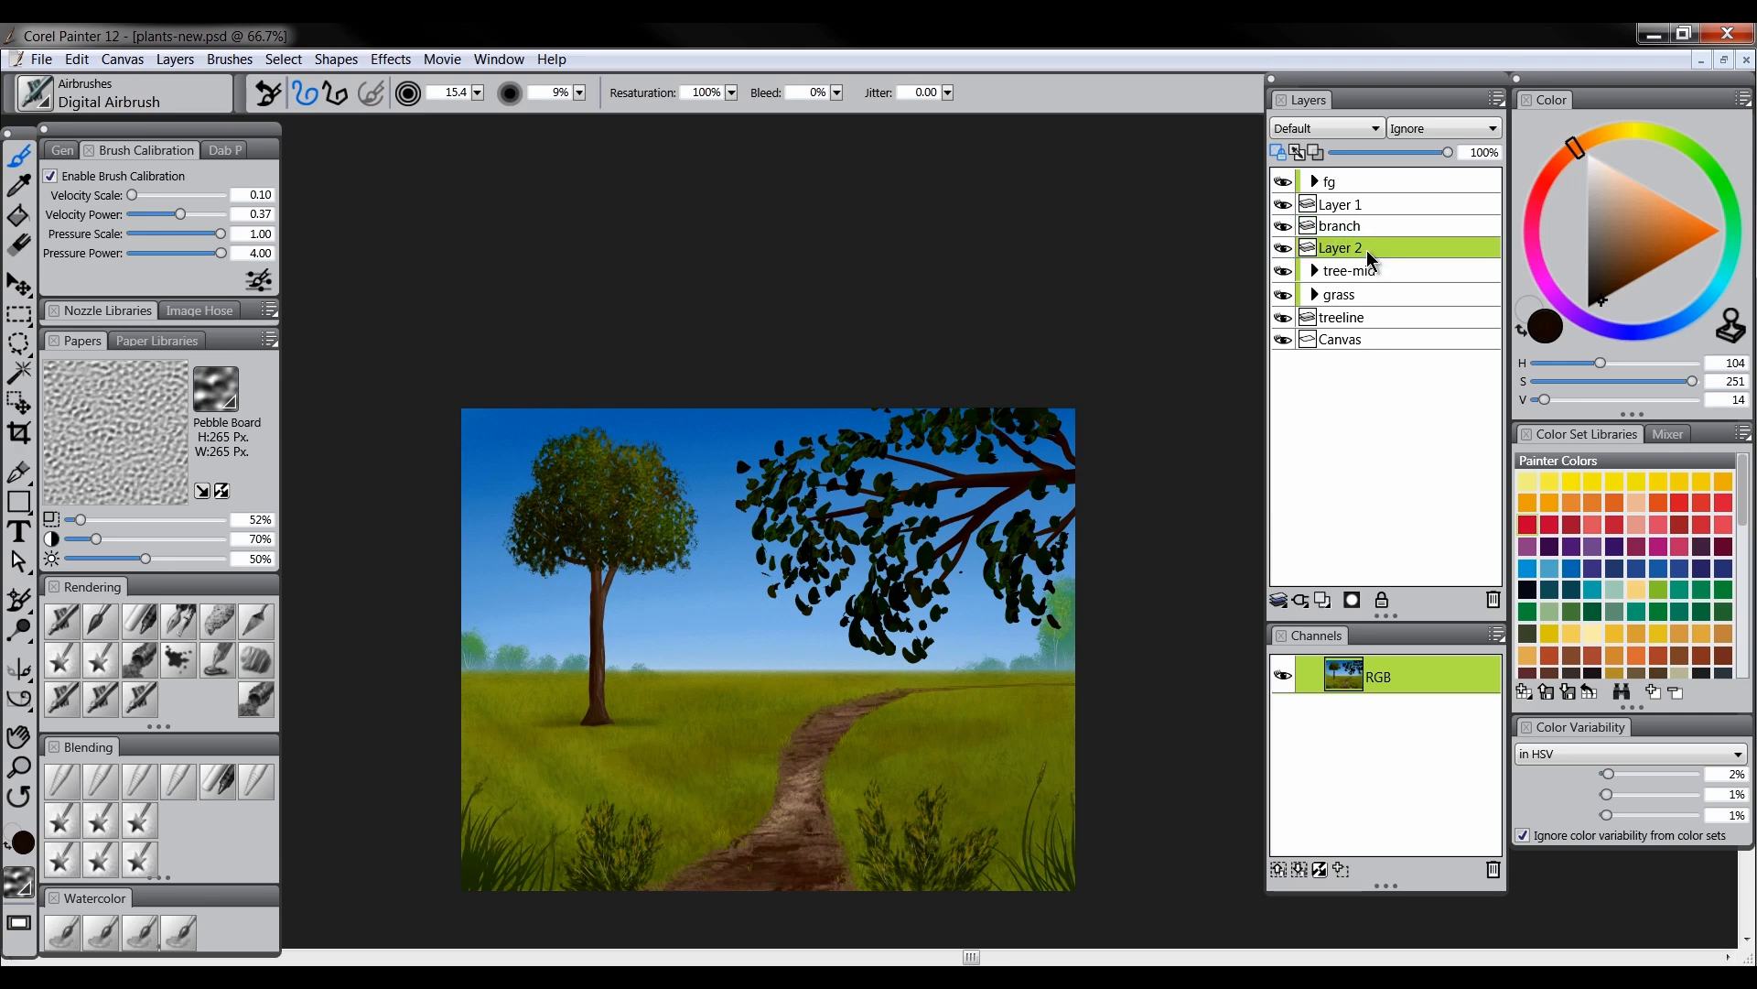
pyautogui.doubleClick(1343, 249)
pyautogui.press('BackSpace')
pyautogui.write('leaves-bg')
pyautogui.press('Return')
# Rename the painted leaf layer above the branch as leaves-fg
pyautogui.doubleClick(1339, 213)
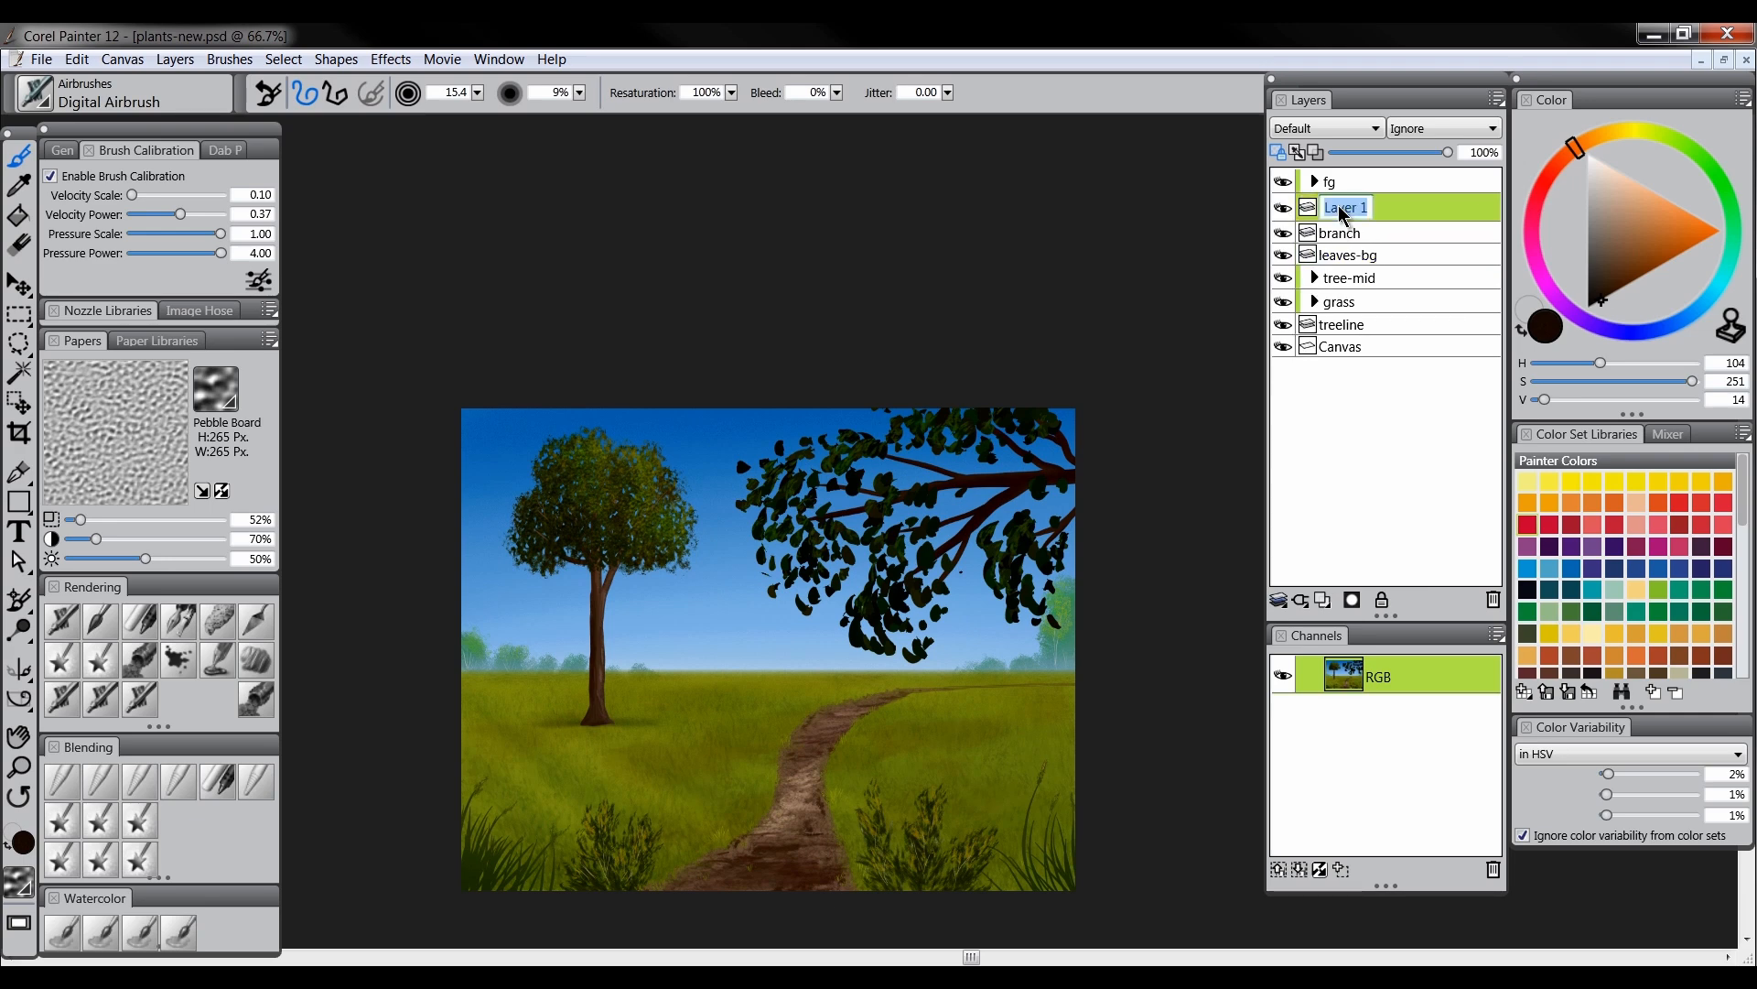
pyautogui.write('leaves-fg')
pyautogui.press('Return')
# Paint darker leaves (H 135, S 255, V 11) behind the branch on leaves-bg with Custom Scratchboard at size 11.4, filling the foliage gaps
pyautogui.click(1357, 249)
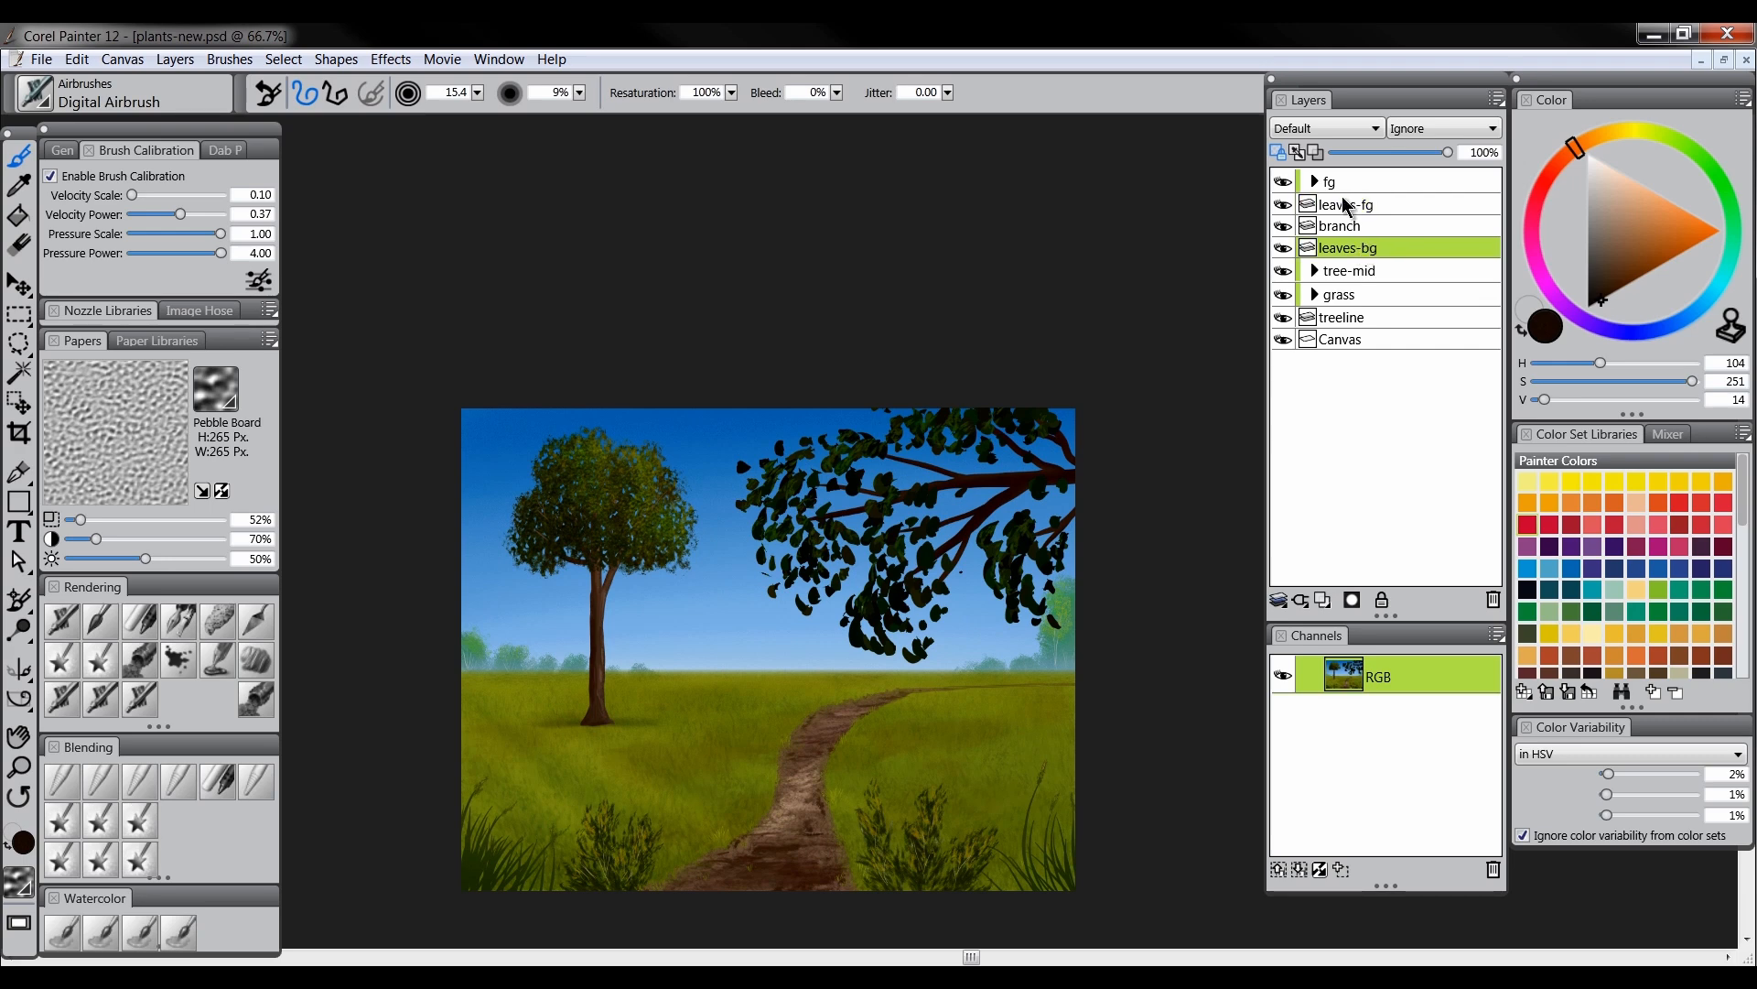
pyautogui.click(180, 622)
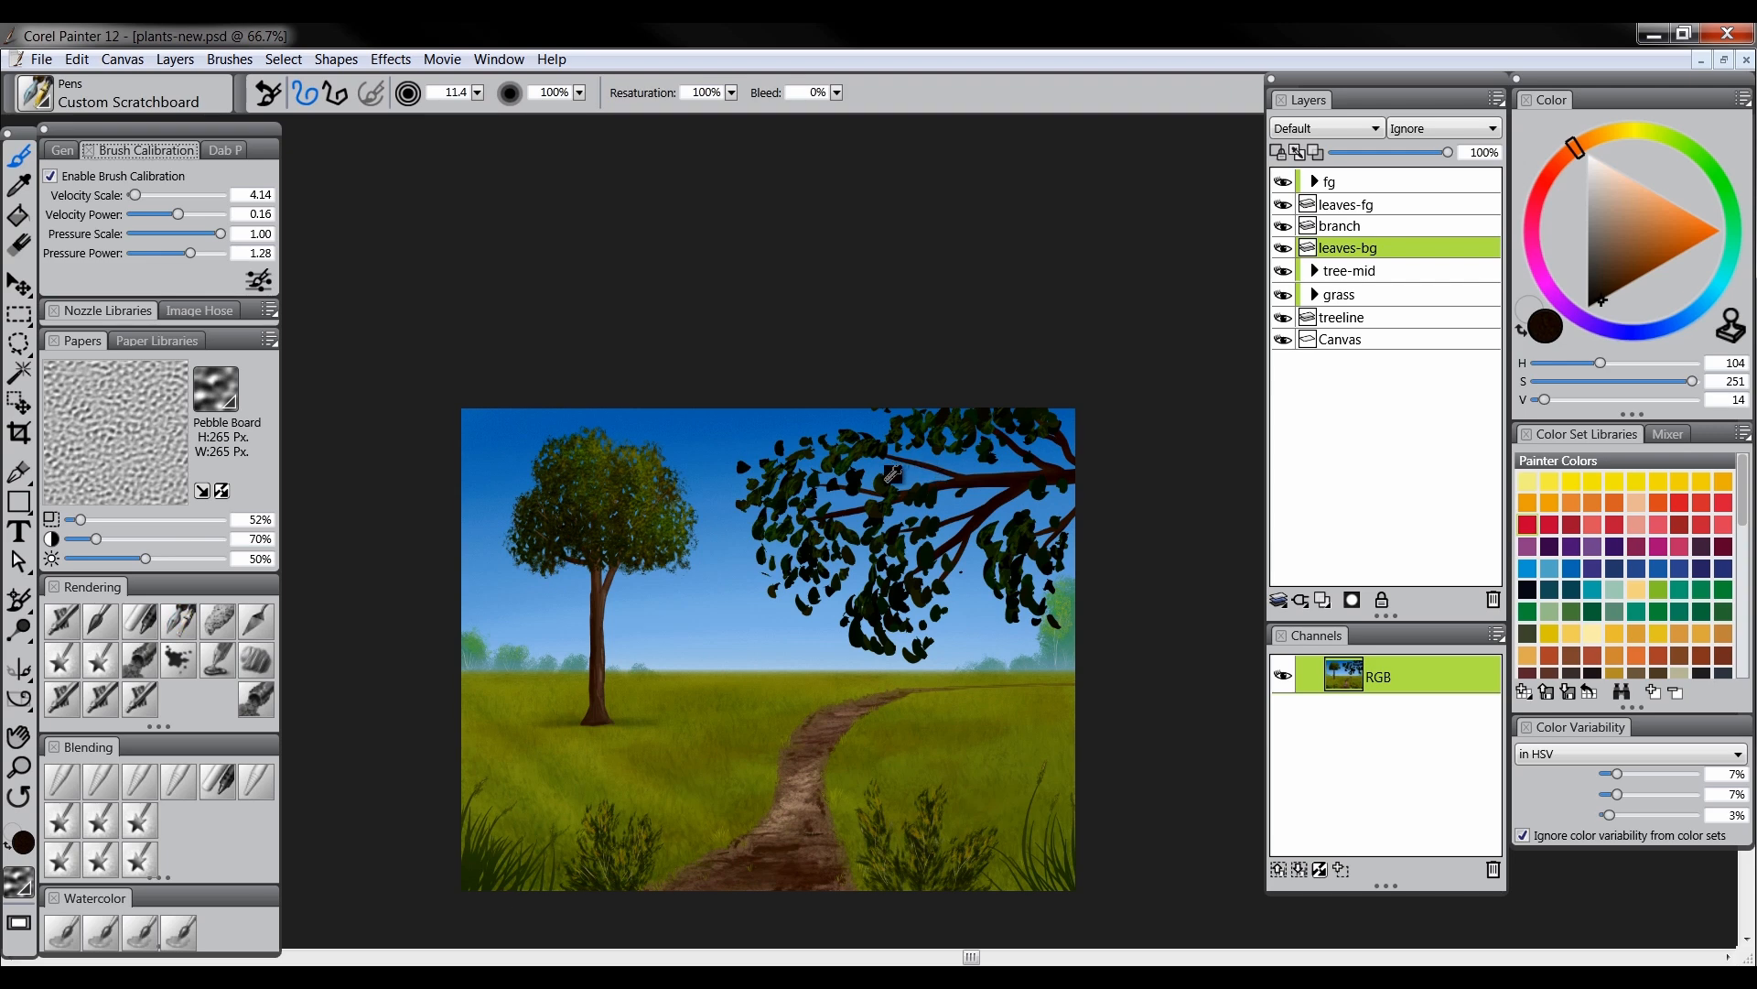
pyautogui.keyDown('alt'); pyautogui.click(890, 476); pyautogui.keyUp('alt')
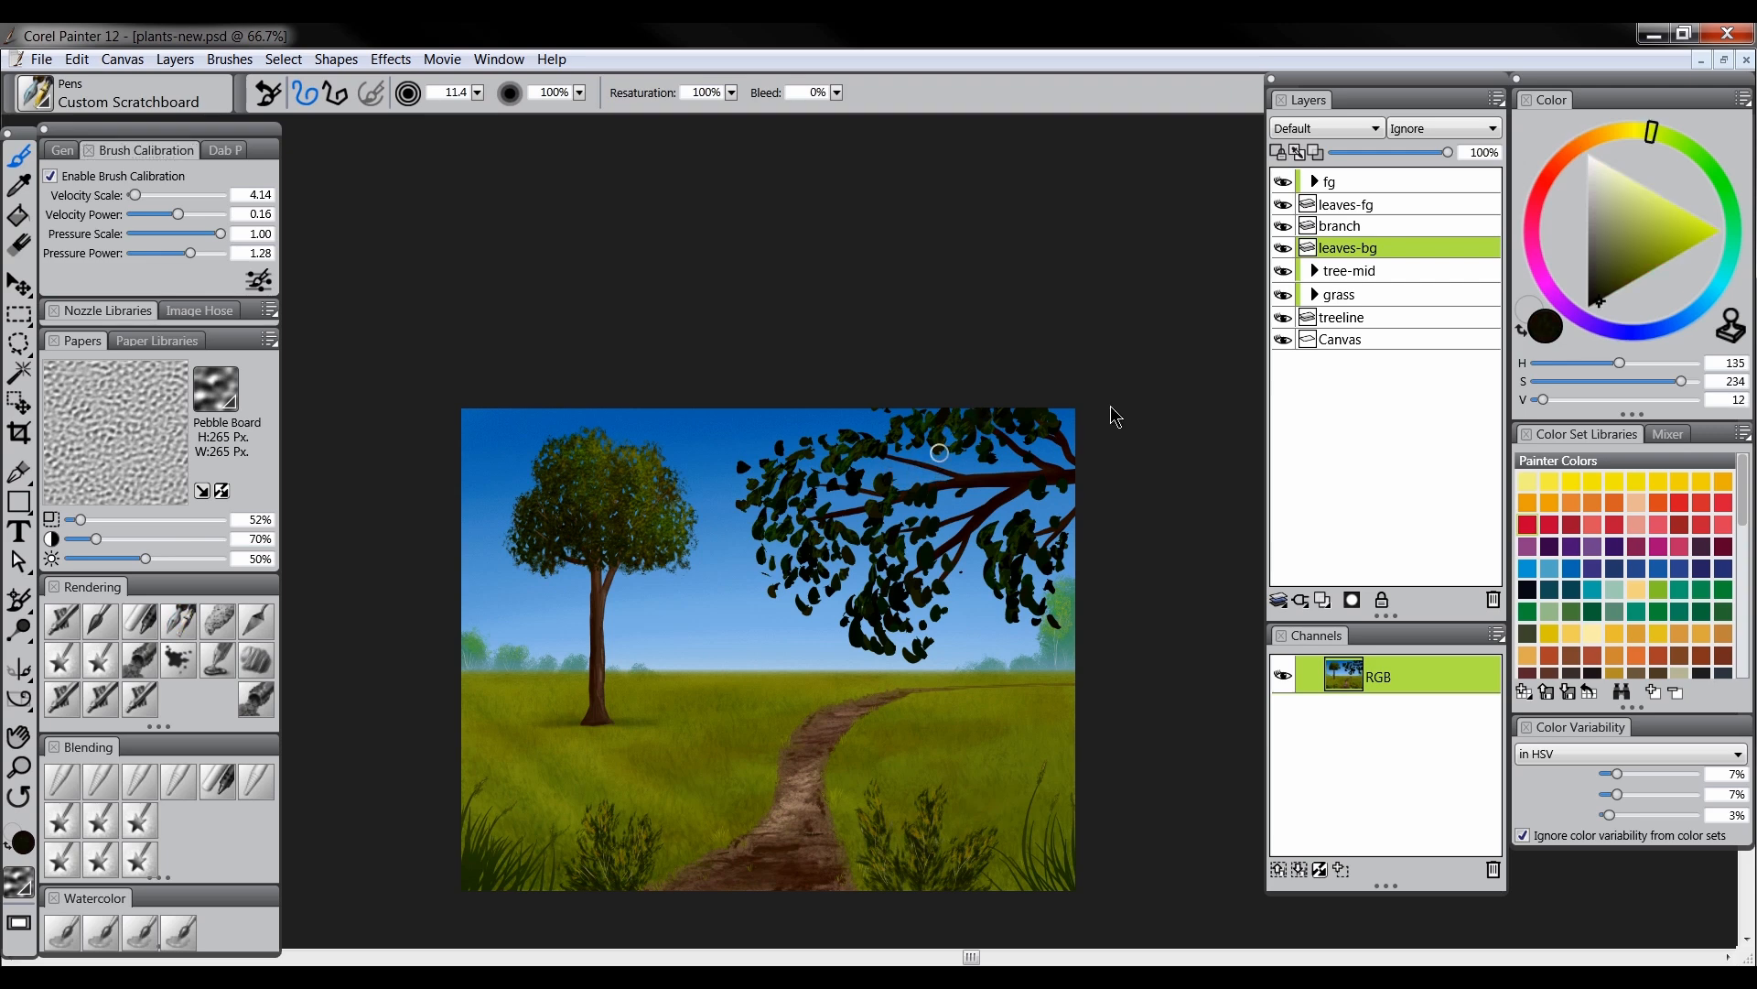
pyautogui.click(1602, 312)
pyautogui.moveTo(929, 455)
pyautogui.mouseDown()
pyautogui.moveTo(910, 471)
pyautogui.moveTo(974, 493)
pyautogui.moveTo(978, 455)
pyautogui.moveTo(931, 497)
pyautogui.mouseUp()
pyautogui.moveTo(820, 501); pyautogui.dragTo(844, 499)
pyautogui.moveTo(838, 501)
pyautogui.mouseDown()
pyautogui.moveTo(859, 509)
pyautogui.moveTo(844, 482)
pyautogui.mouseUp()
pyautogui.moveTo(893, 549)
pyautogui.mouseDown()
pyautogui.moveTo(934, 536)
pyautogui.moveTo(935, 514)
pyautogui.moveTo(950, 542)
pyautogui.moveTo(912, 547)
pyautogui.moveTo(909, 575)
pyautogui.moveTo(939, 577)
pyautogui.moveTo(905, 621)
pyautogui.moveTo(902, 563)
pyautogui.moveTo(880, 564)
pyautogui.moveTo(906, 603)
pyautogui.mouseUp()
pyautogui.moveTo(844, 522)
pyautogui.mouseDown()
pyautogui.moveTo(763, 506)
pyautogui.moveTo(787, 486)
pyautogui.moveTo(814, 567)
pyautogui.mouseUp()
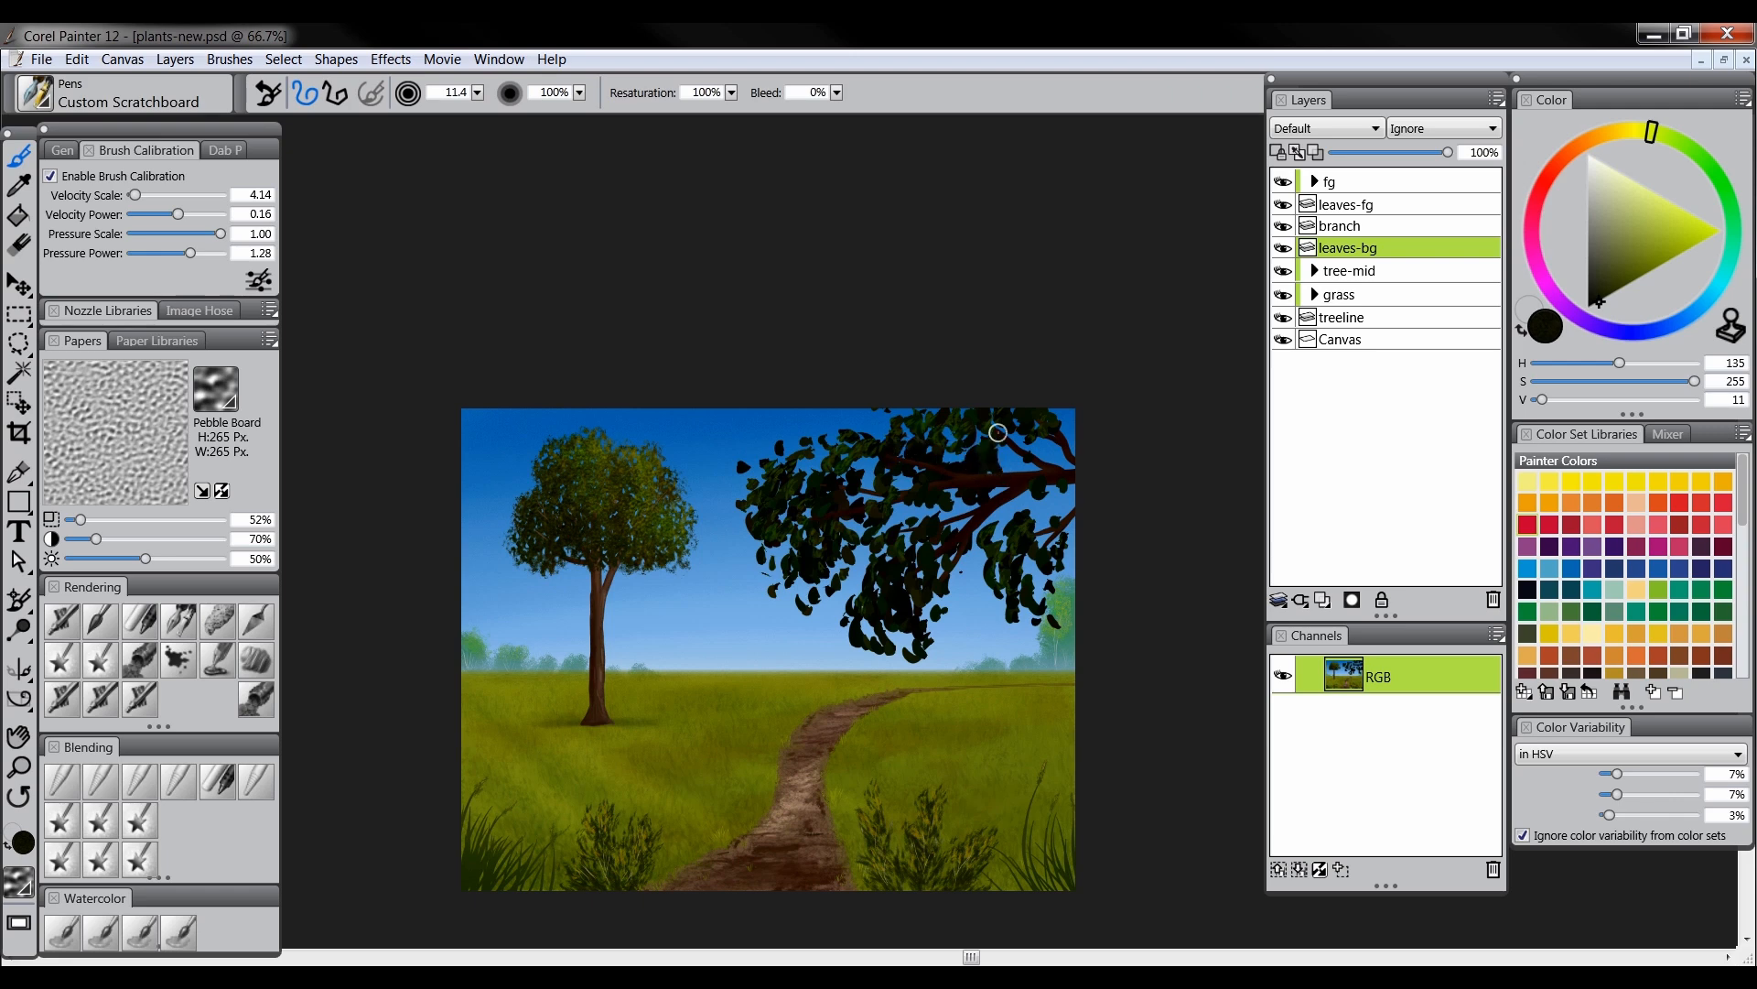
pyautogui.moveTo(1049, 502)
pyautogui.mouseDown()
pyautogui.moveTo(1056, 520)
pyautogui.moveTo(1024, 510)
pyautogui.moveTo(1070, 485)
pyautogui.mouseUp()
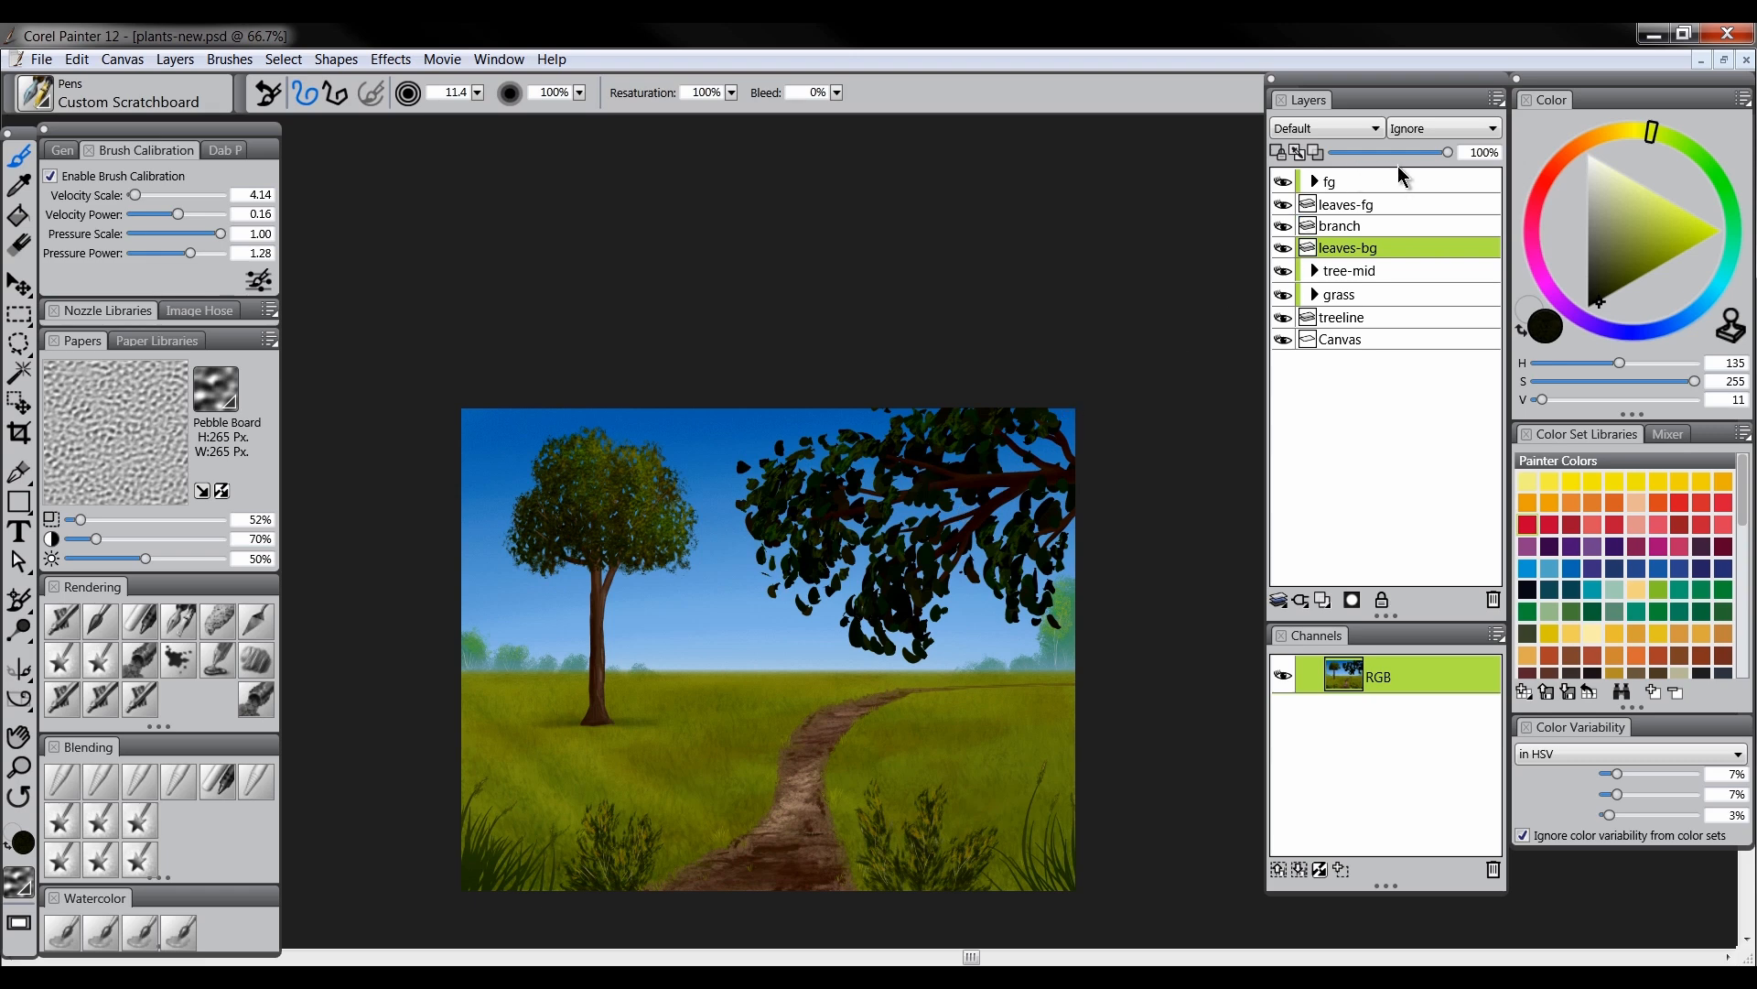
# Group the leaves-fg, branch and leaves-bg layers and name the group branch
pyautogui.click(1337, 182)
pyautogui.click(1315, 182)
pyautogui.click(1316, 182)
pyautogui.click(1349, 209)
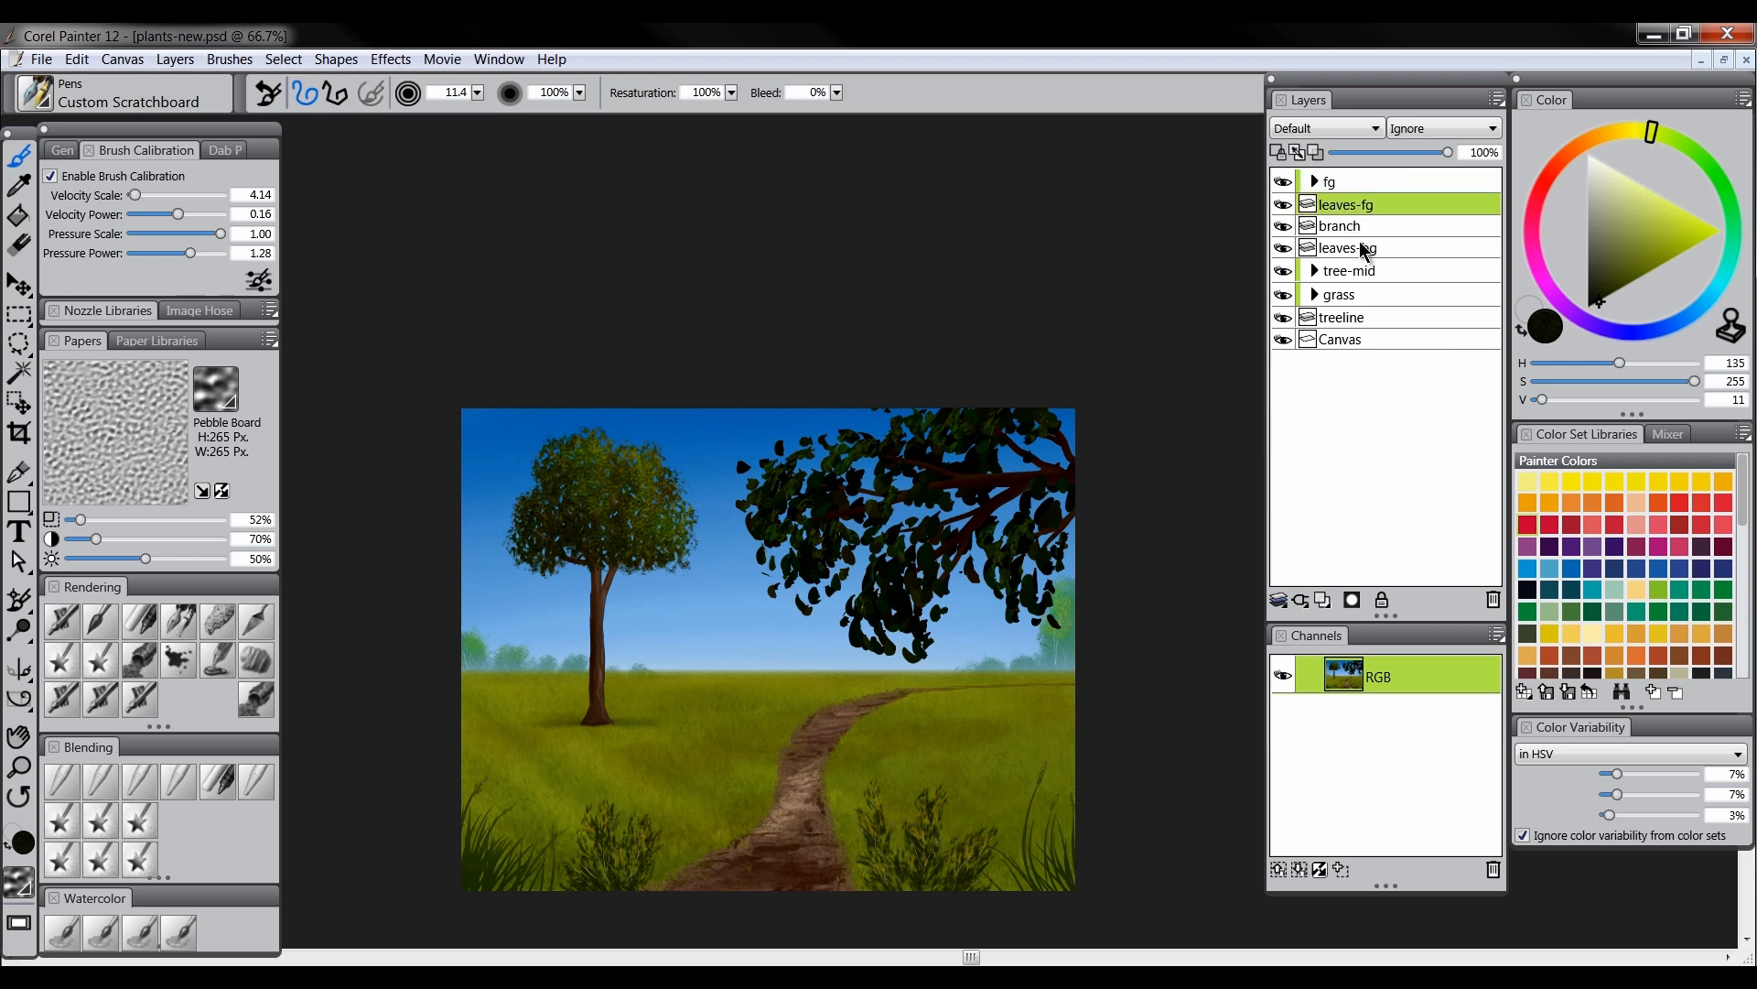
pyautogui.keyDown('shift'); pyautogui.click(1366, 252); pyautogui.keyUp('shift')
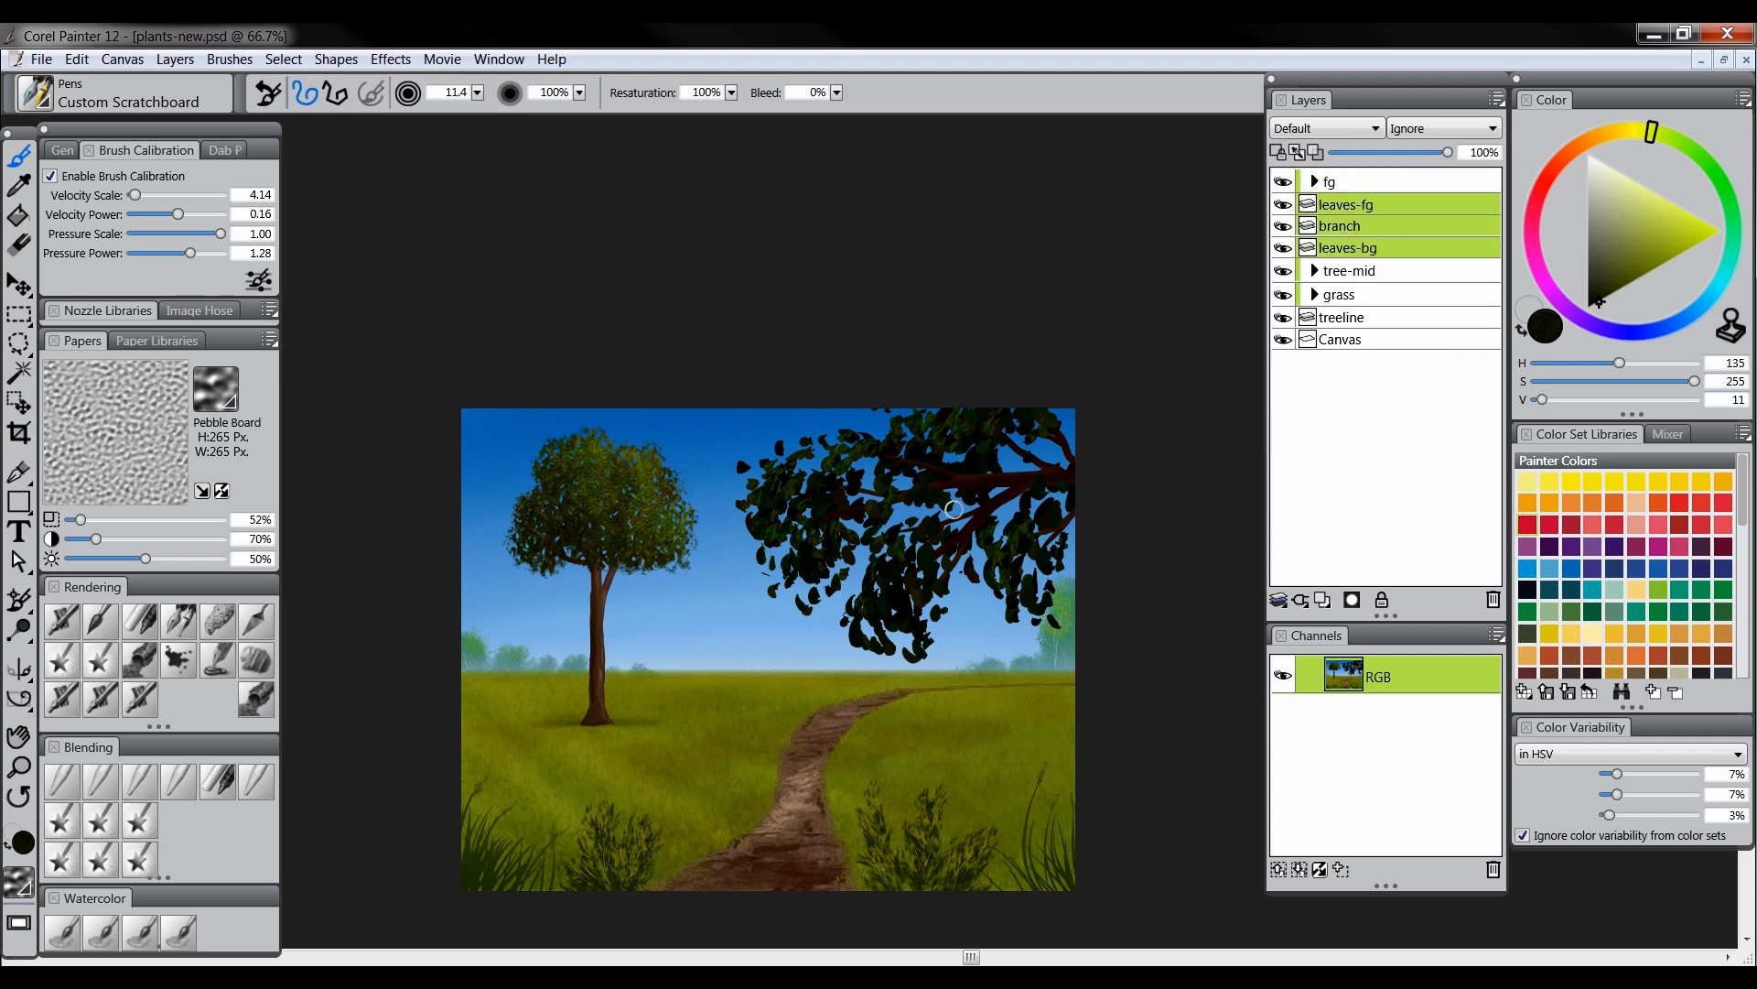
pyautogui.hotkey('ctrl', 'g')
pyautogui.doubleClick(1361, 208)
pyautogui.write('branch')
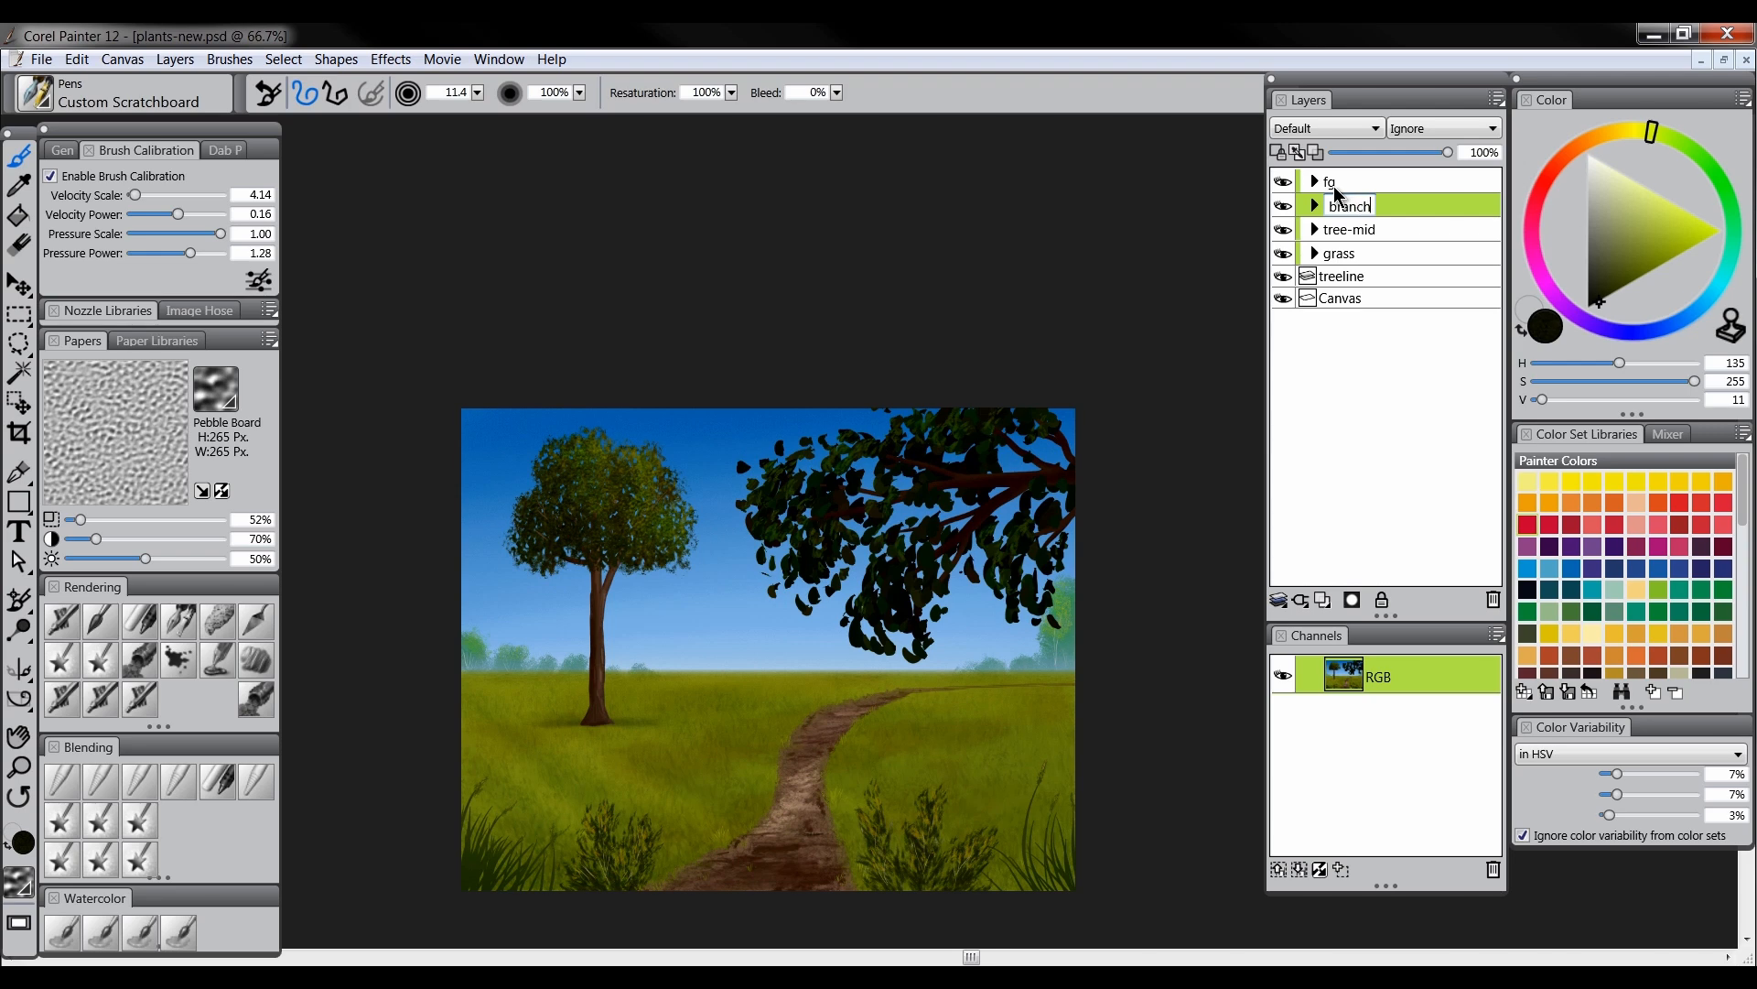
pyautogui.press('Return')
# Move the branch group farther into the upper-right corner of the painting
pyautogui.click(20, 287)
pyautogui.moveTo(933, 502); pyautogui.dragTo(995, 490)
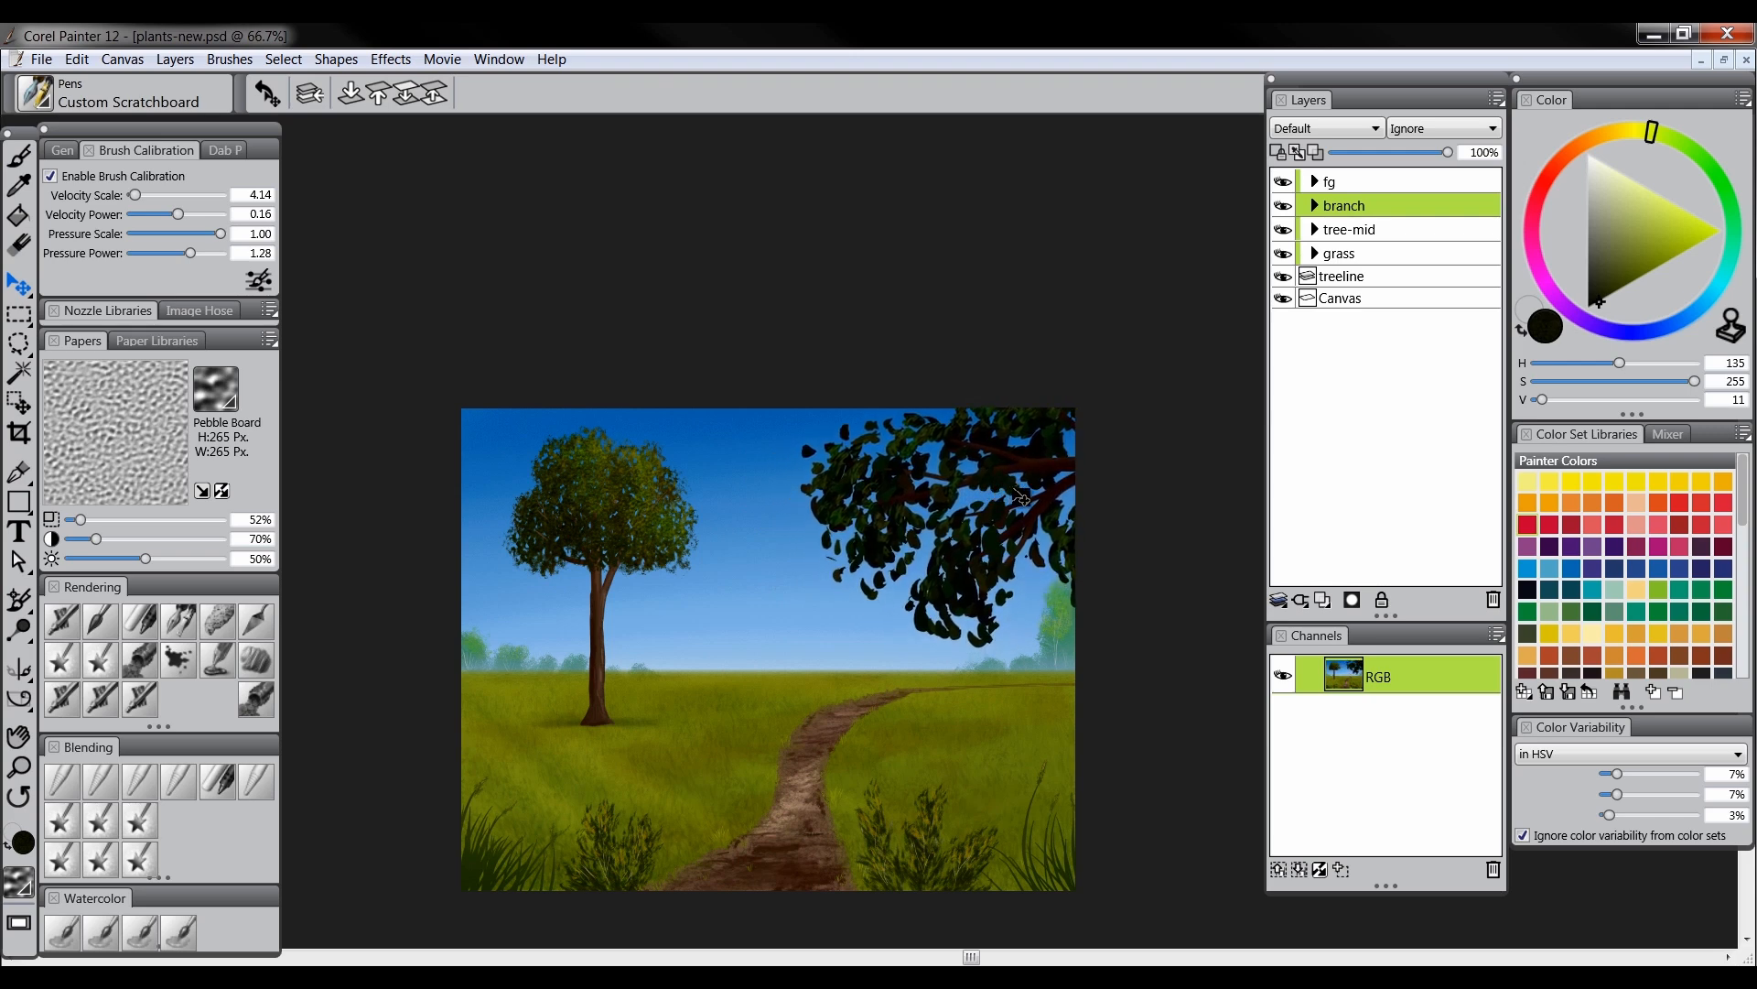
pyautogui.scroll(-3, 921, 701)
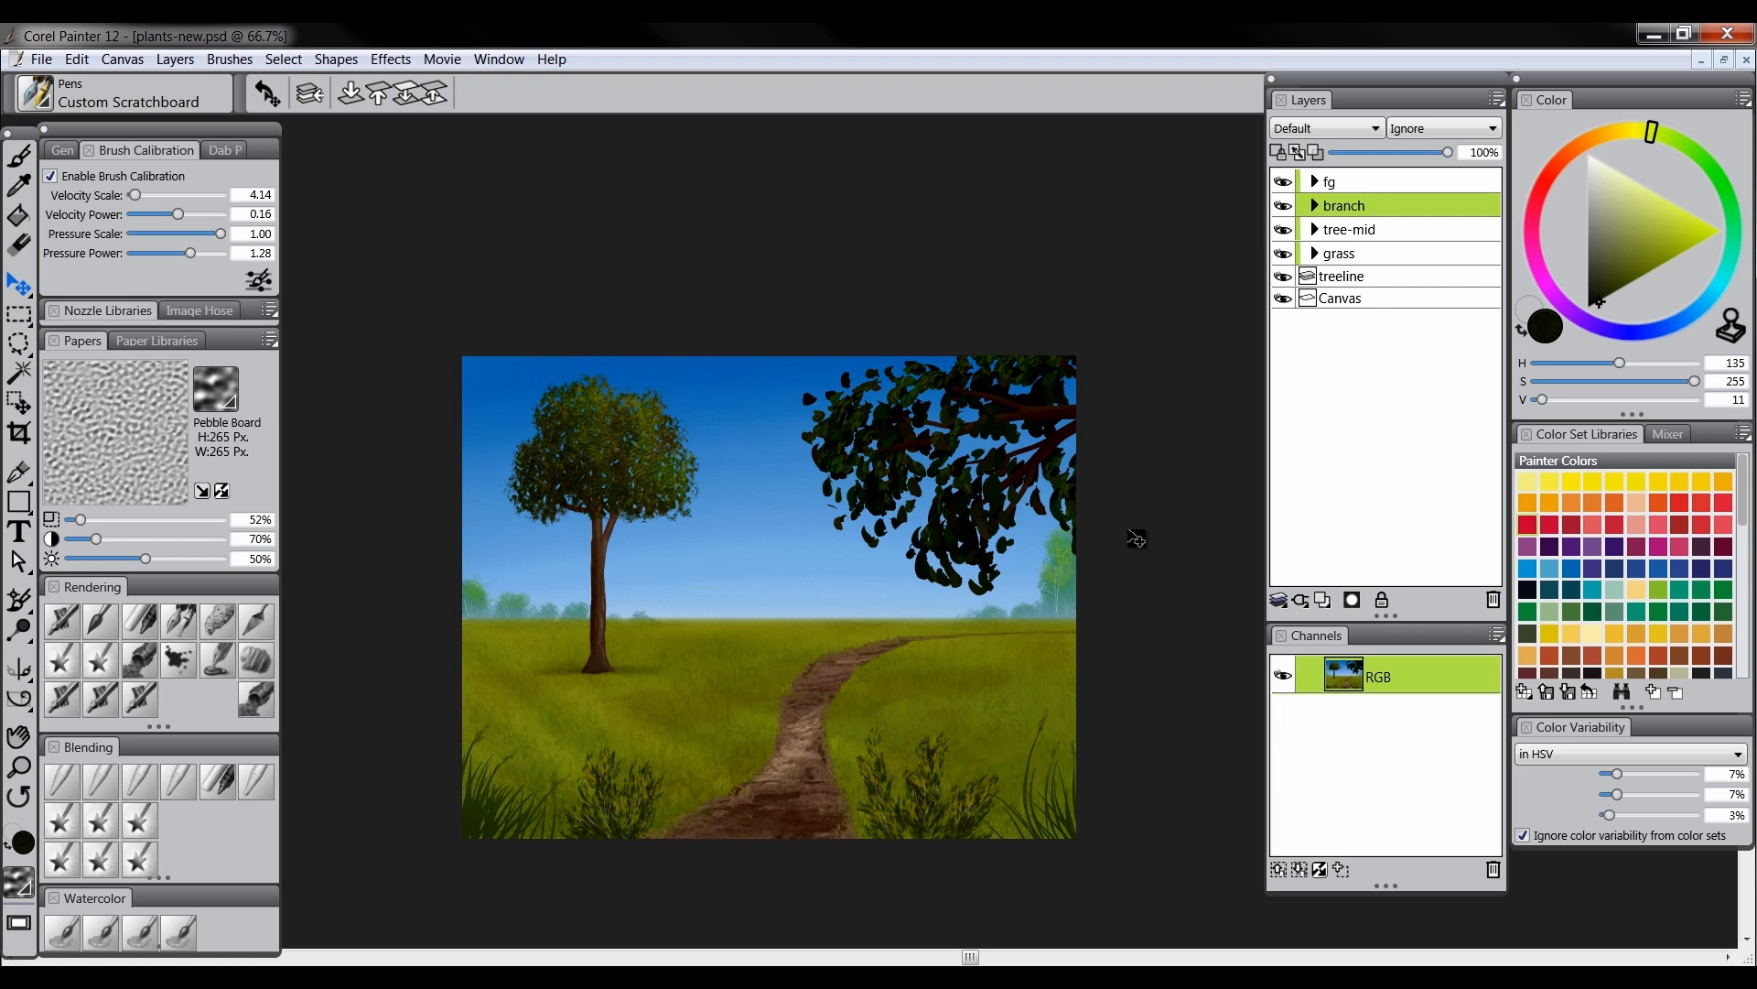
pyautogui.moveTo(1022, 640); pyautogui.dragTo(1020, 596)
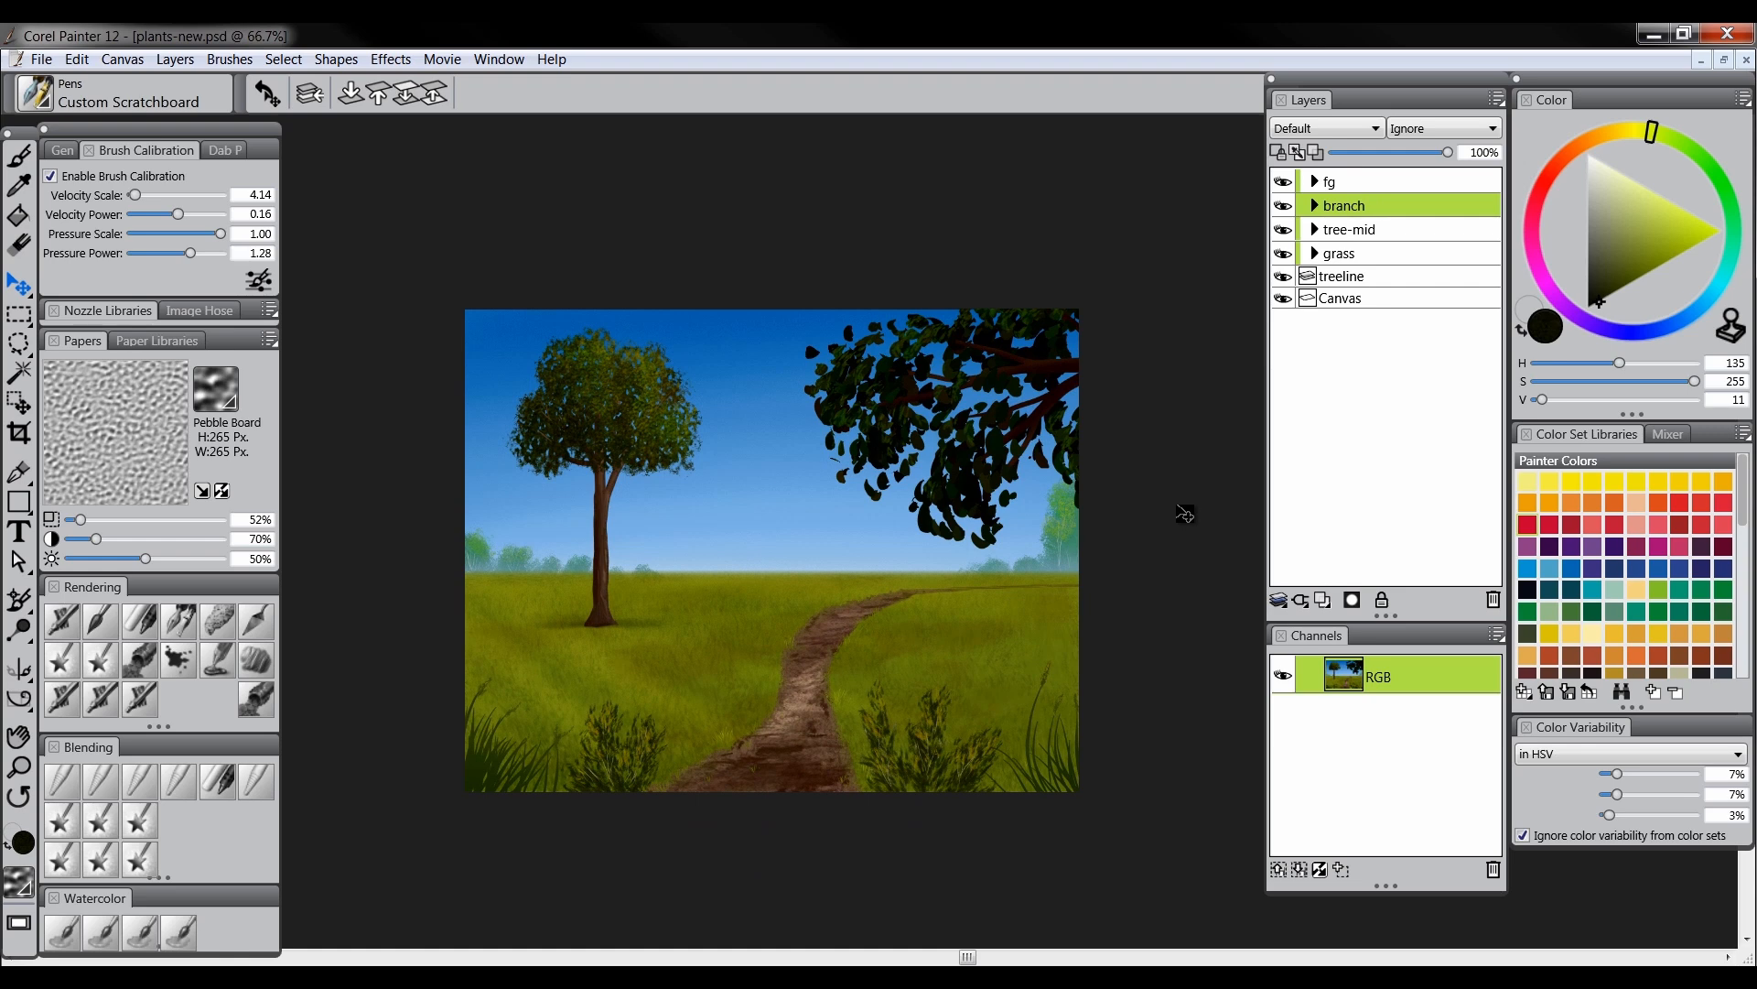
# Add a new layer named vignette above the fg group and set its composite method to Multiply
pyautogui.doubleClick(1333, 181)
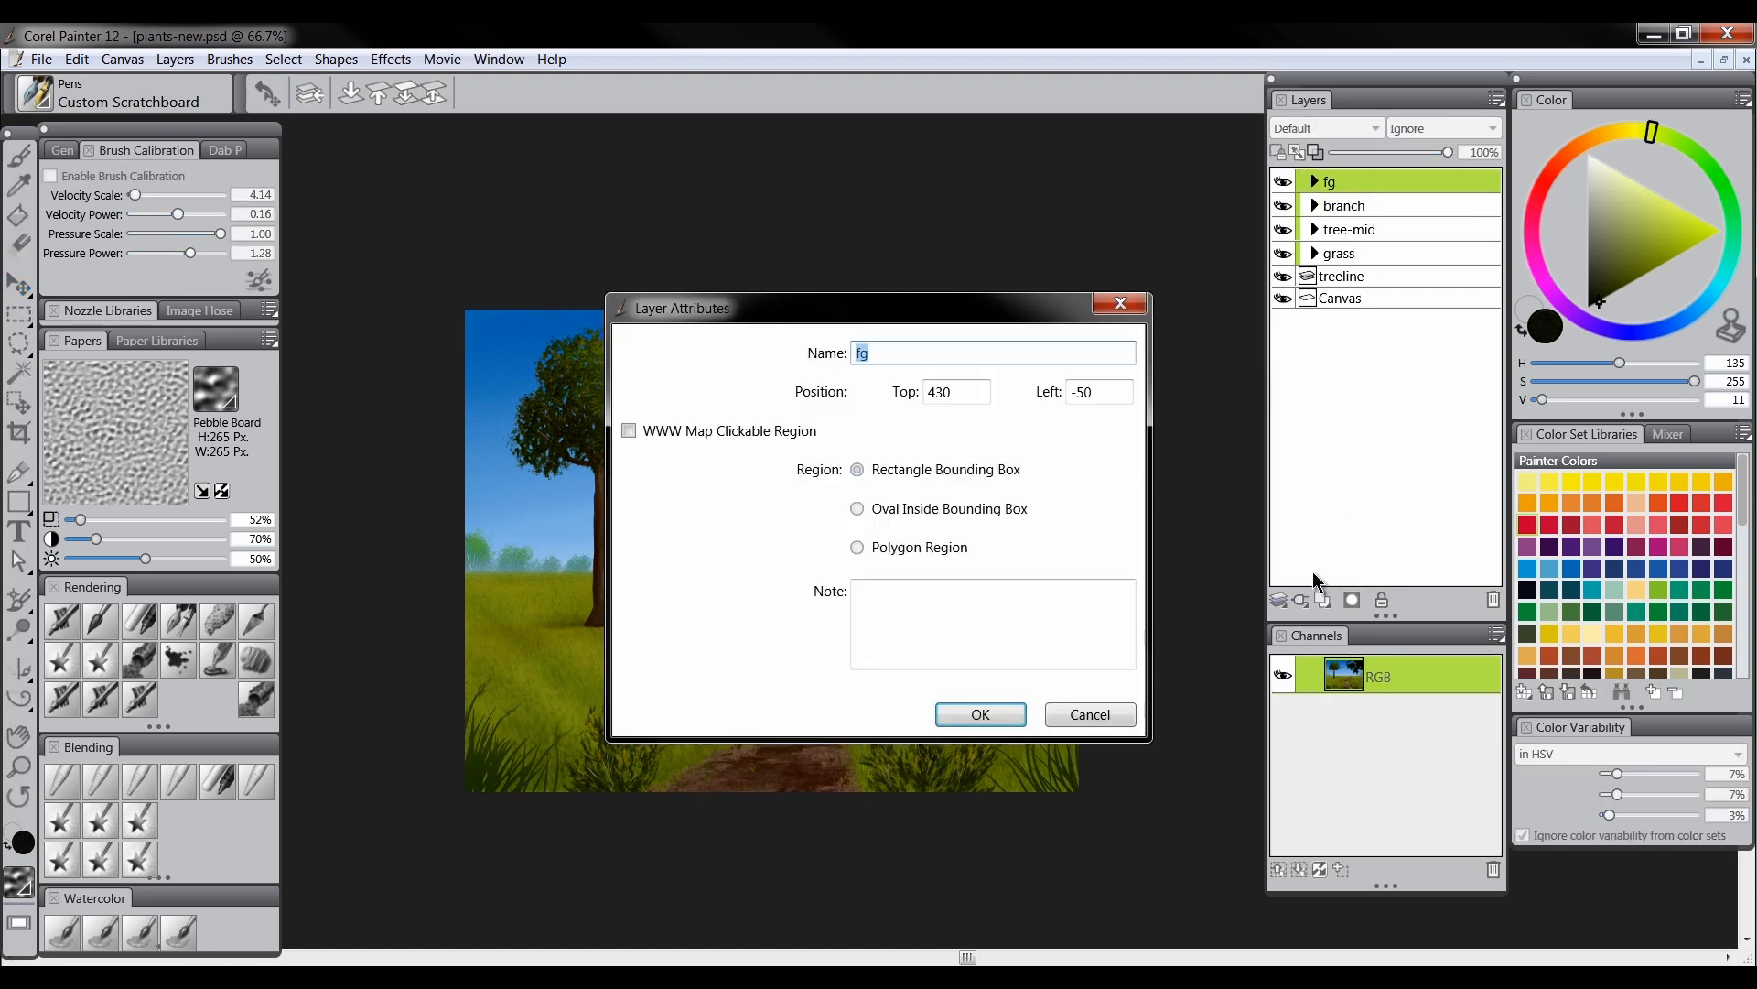
pyautogui.click(1092, 715)
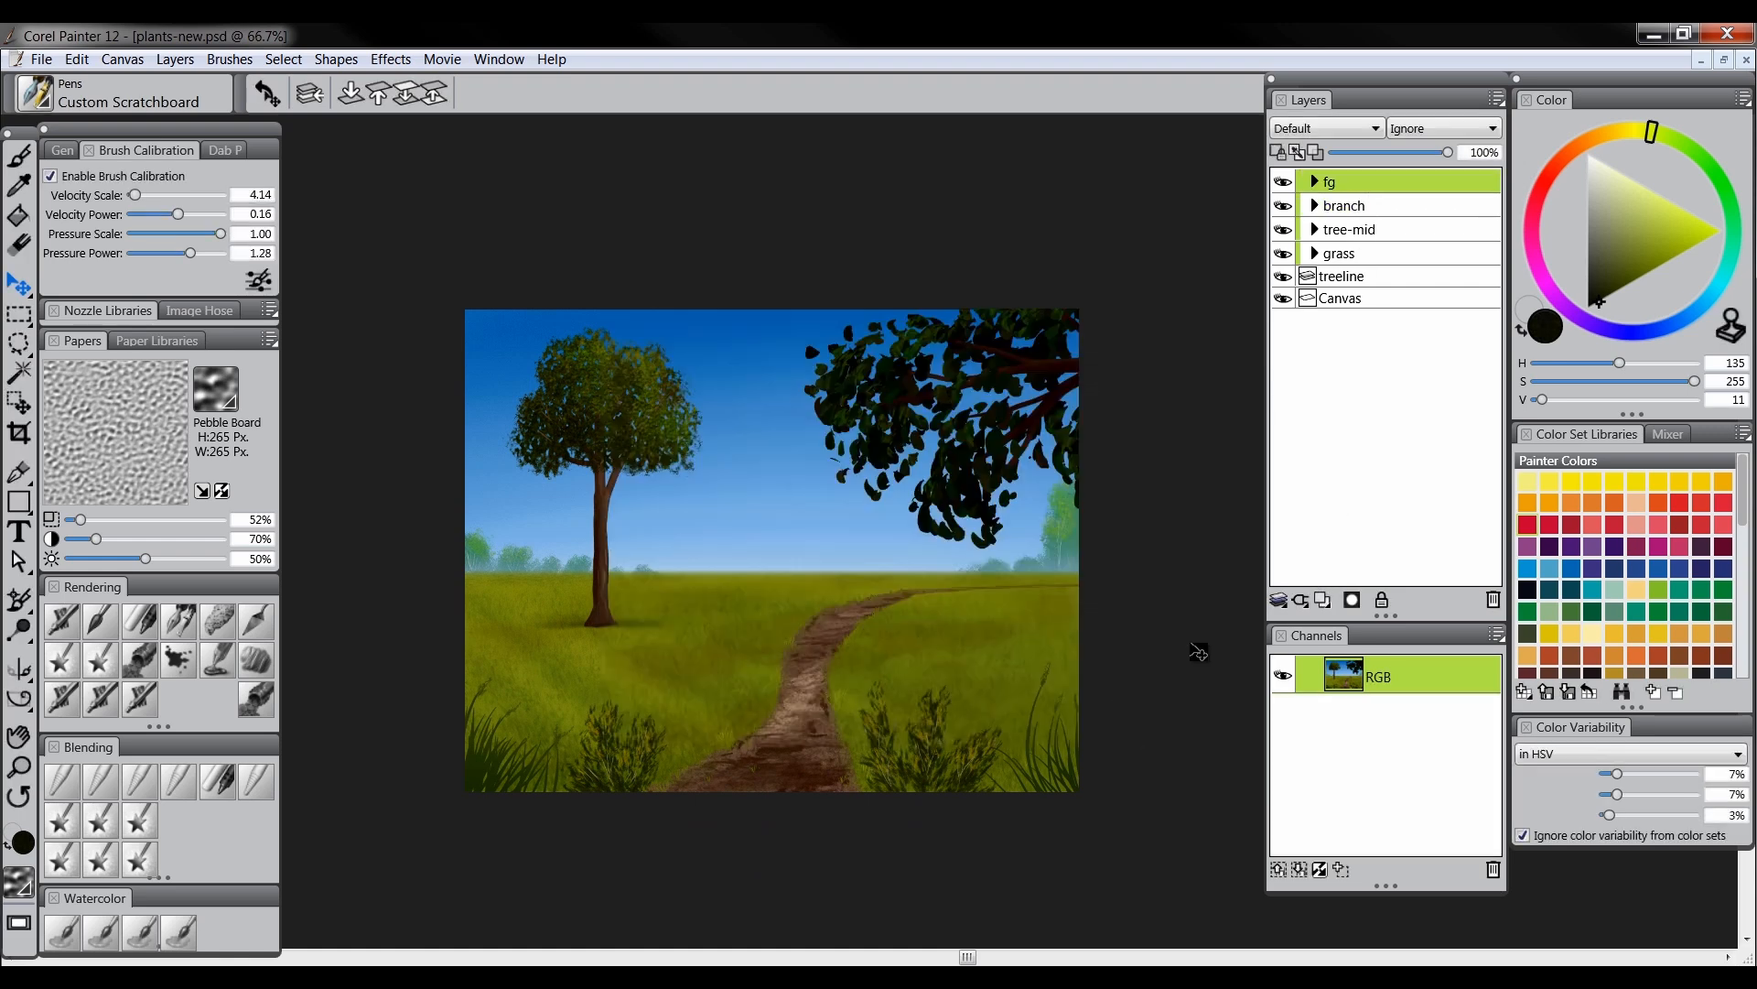
pyautogui.click(1324, 601)
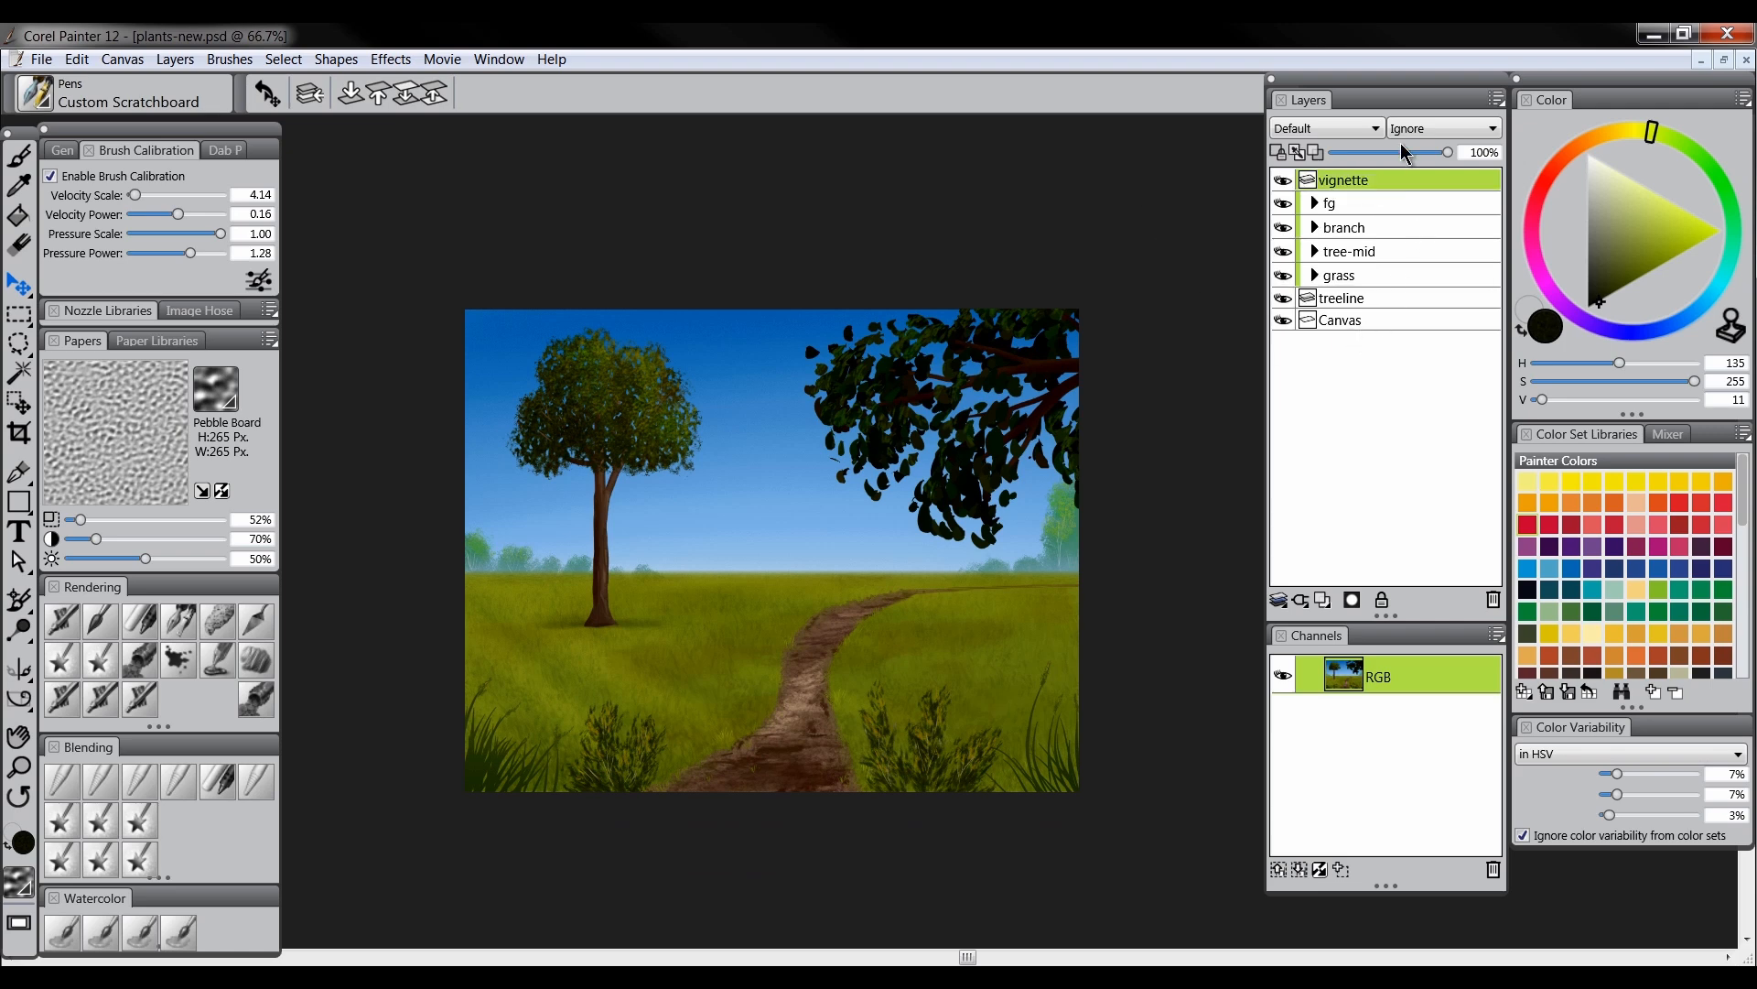
pyautogui.click(1329, 129)
pyautogui.click(1309, 297)
# Darken the painting's edges on the vignette layer using the Digital Airbrush at size 230.5 in greyish blue (H 239, S 42, V 110)
pyautogui.moveTo(1656, 331); pyautogui.dragTo(1613, 255)
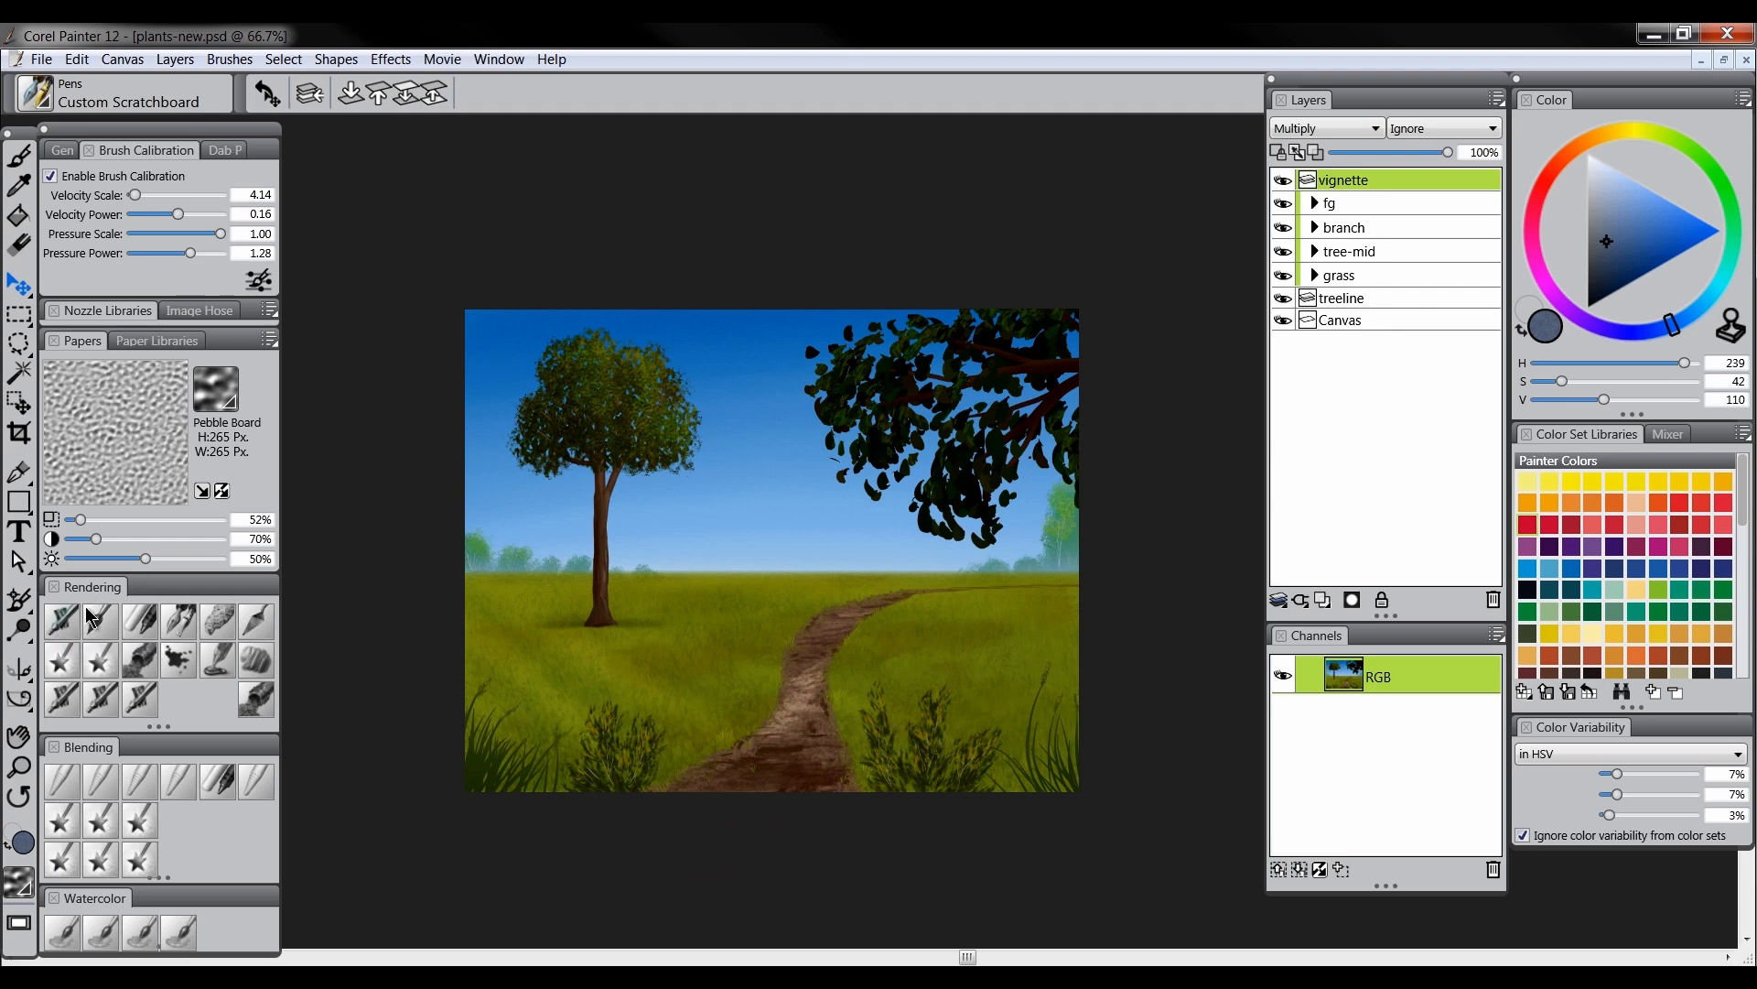
pyautogui.click(61, 624)
pyautogui.moveTo(1607, 776); pyautogui.dragTo(1575, 823)
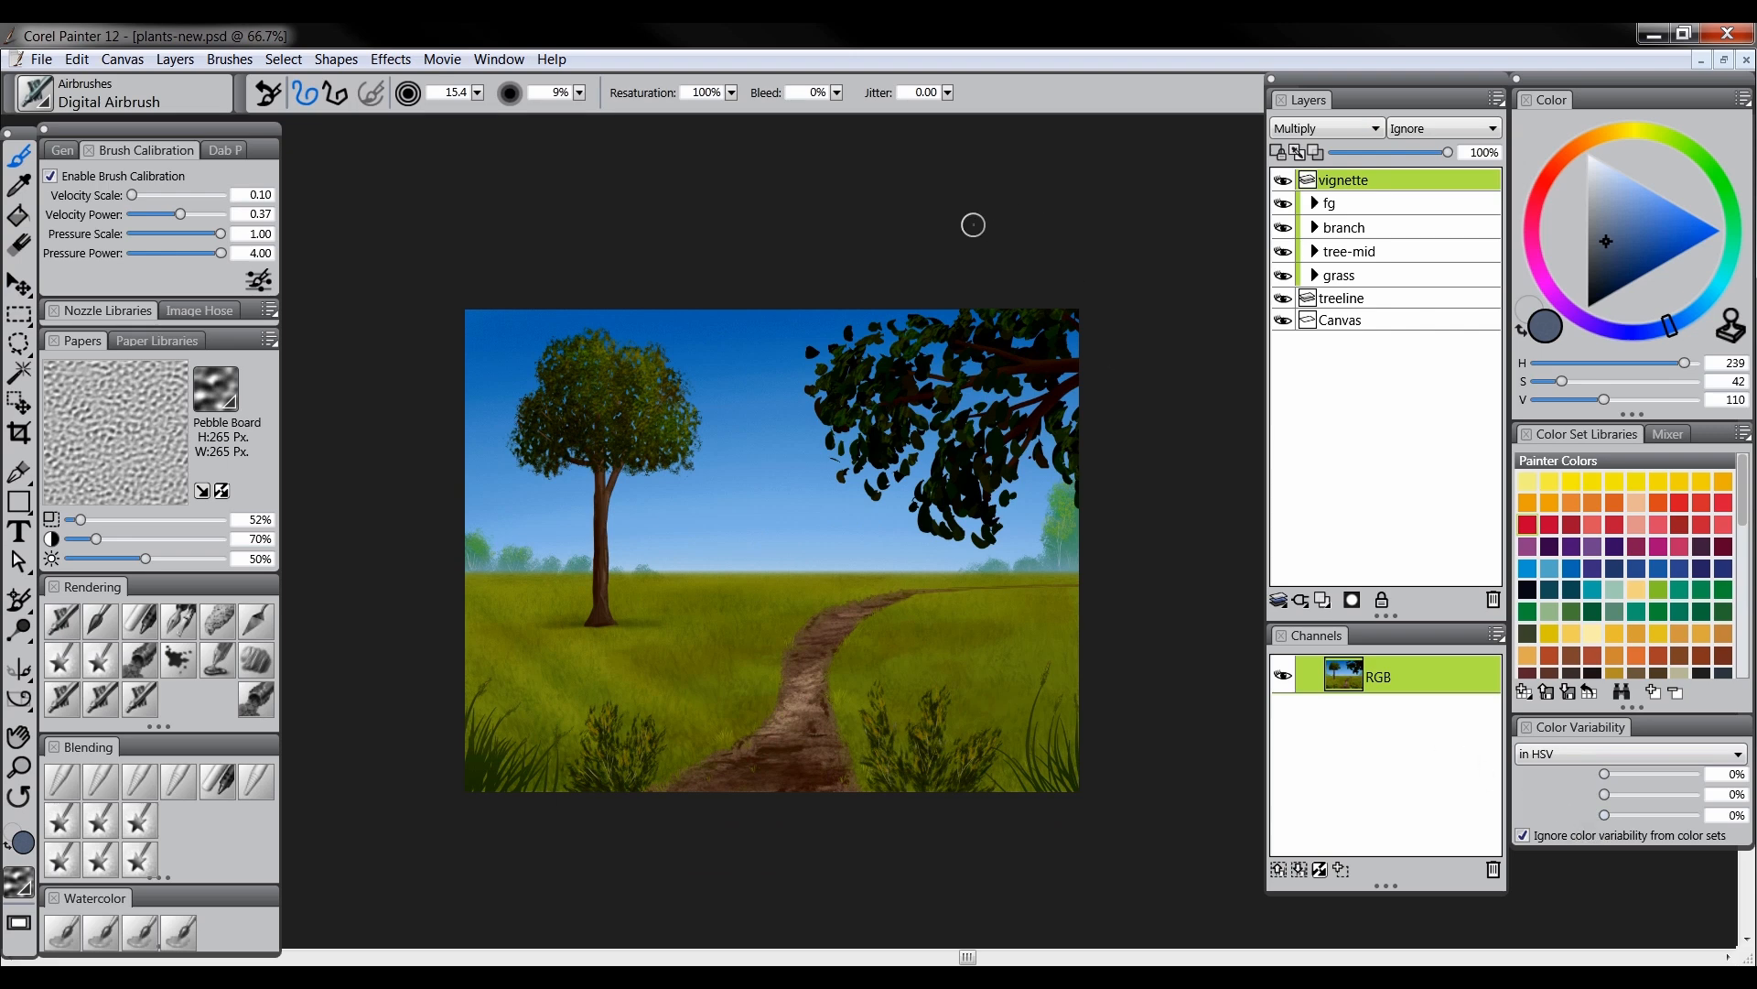
pyautogui.press('Tab')
pyautogui.moveTo(457, 280)
pyautogui.mouseDown()
pyautogui.moveTo(723, 242)
pyautogui.moveTo(1071, 308)
pyautogui.mouseUp()
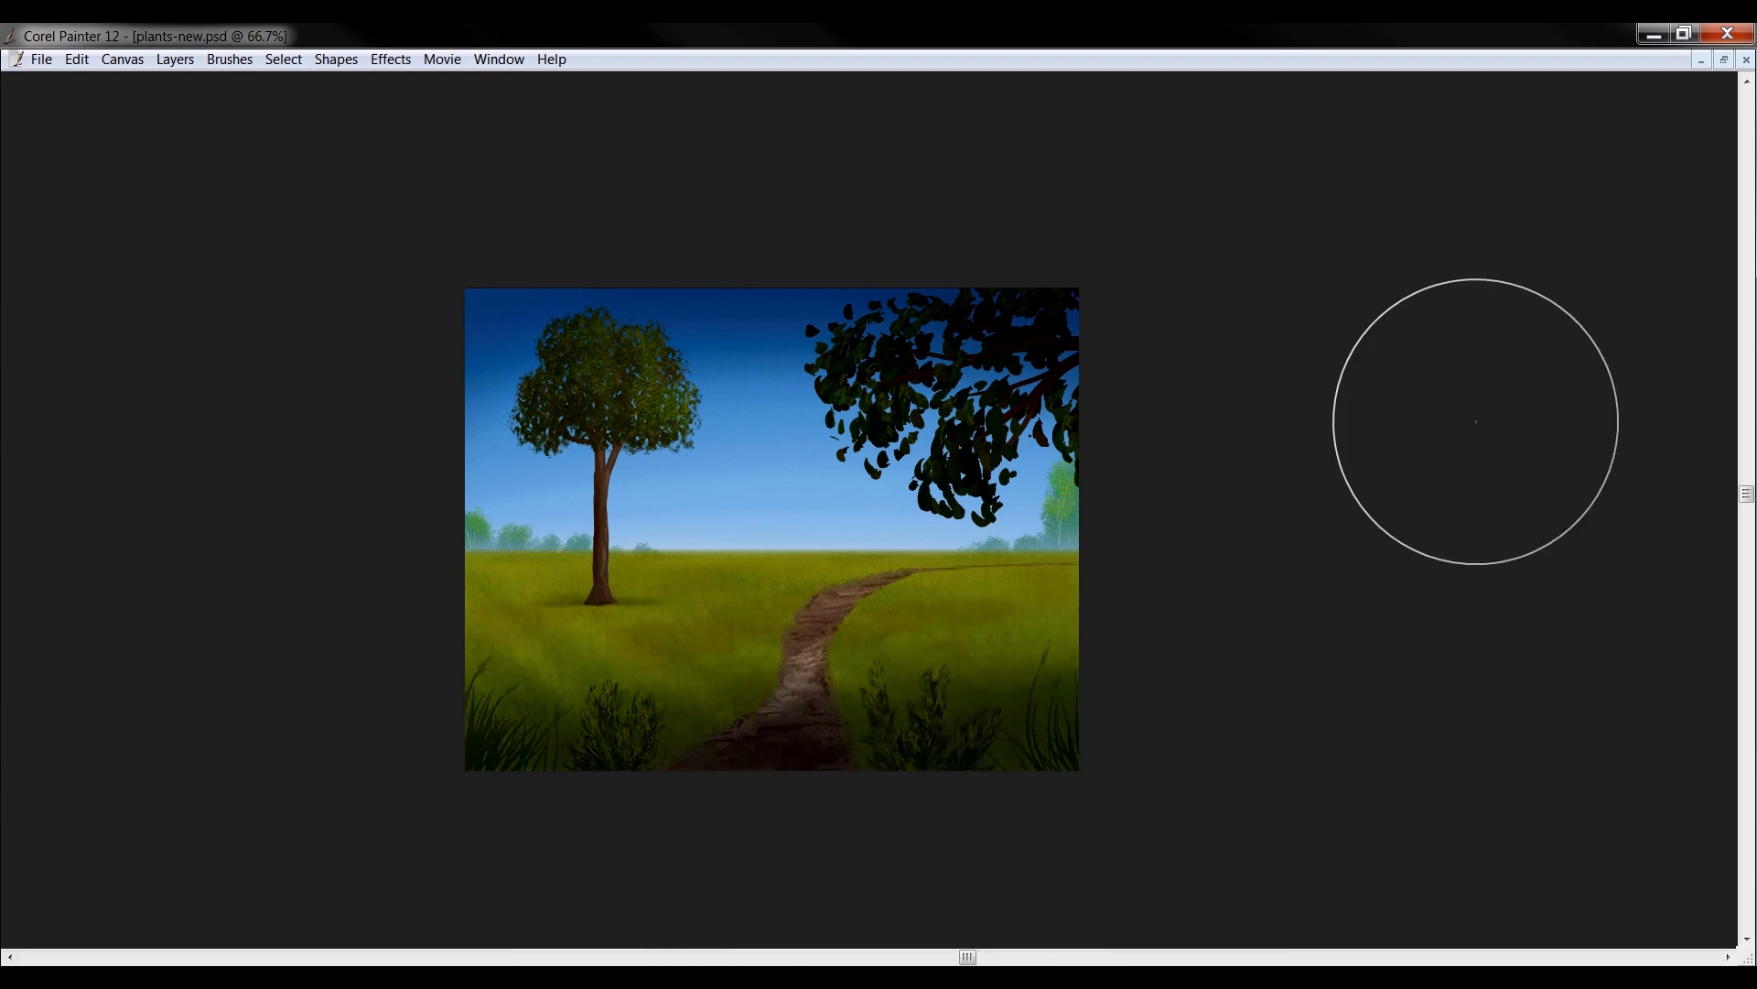
# Lower the vignette layer's opacity to 67%
pyautogui.press('Tab')
pyautogui.moveTo(1447, 152); pyautogui.dragTo(1412, 160)
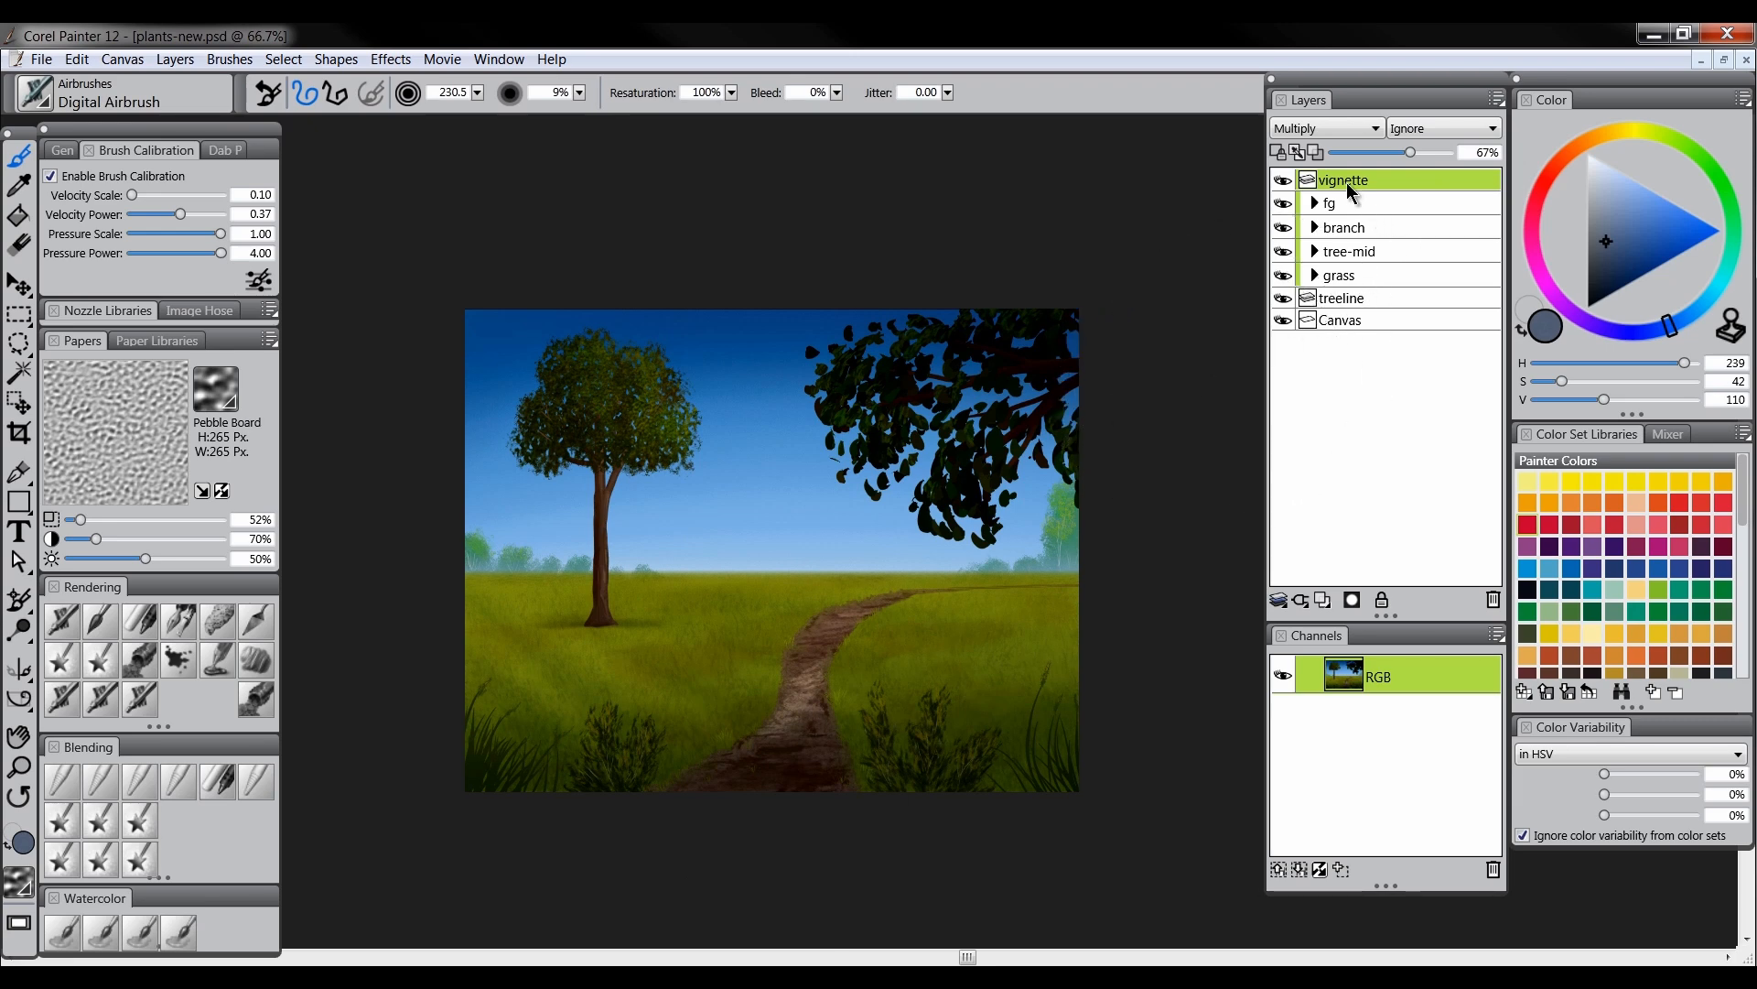
pyautogui.moveTo(945, 572); pyautogui.dragTo(902, 518)
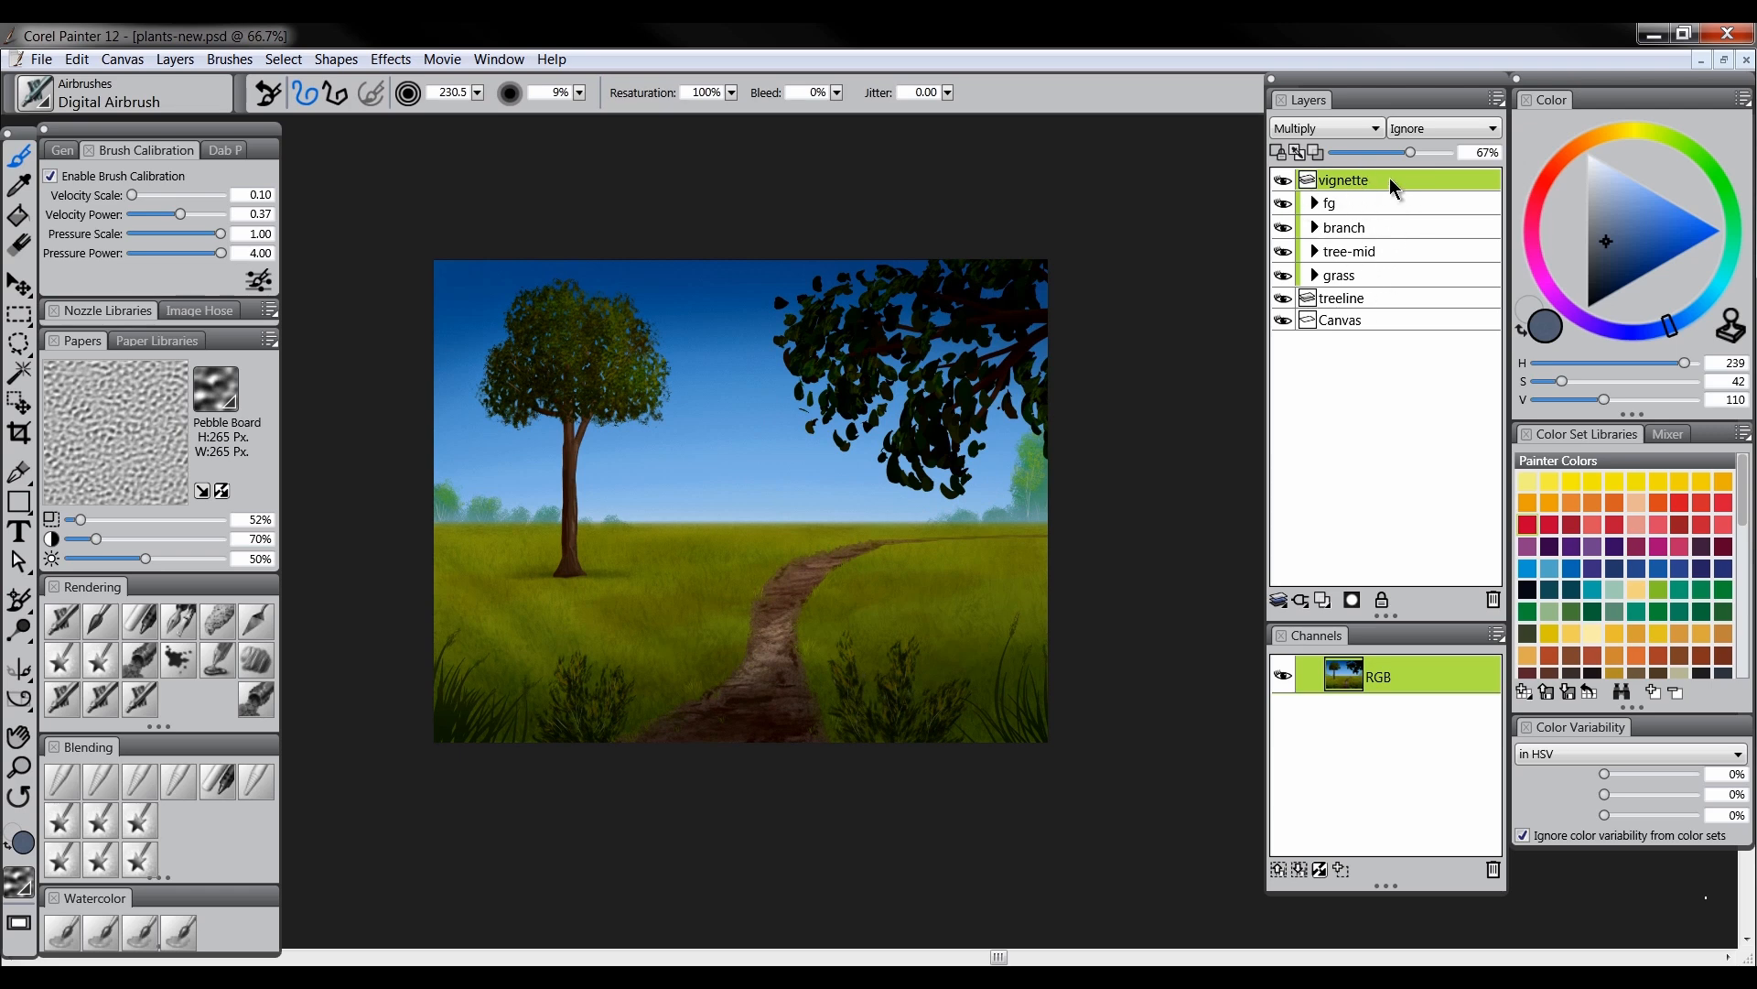
# Drop all layers onto the Canvas to flatten the painting
pyautogui.click(1346, 301)
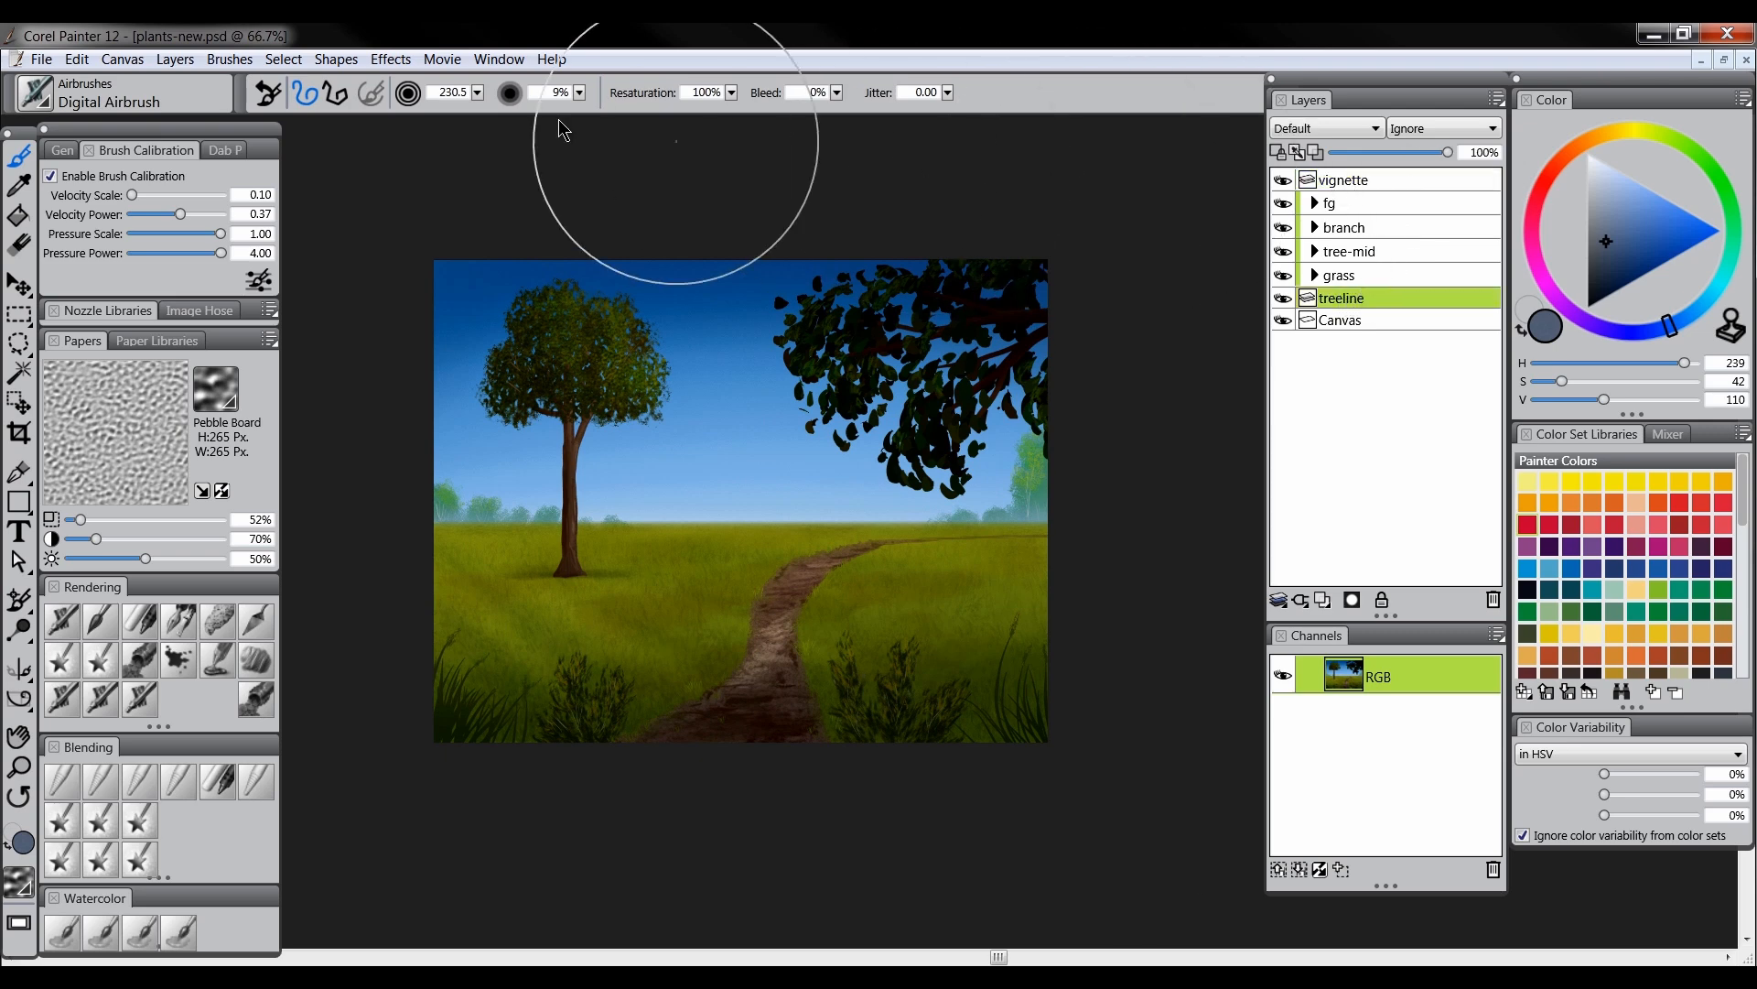
pyautogui.click(176, 61)
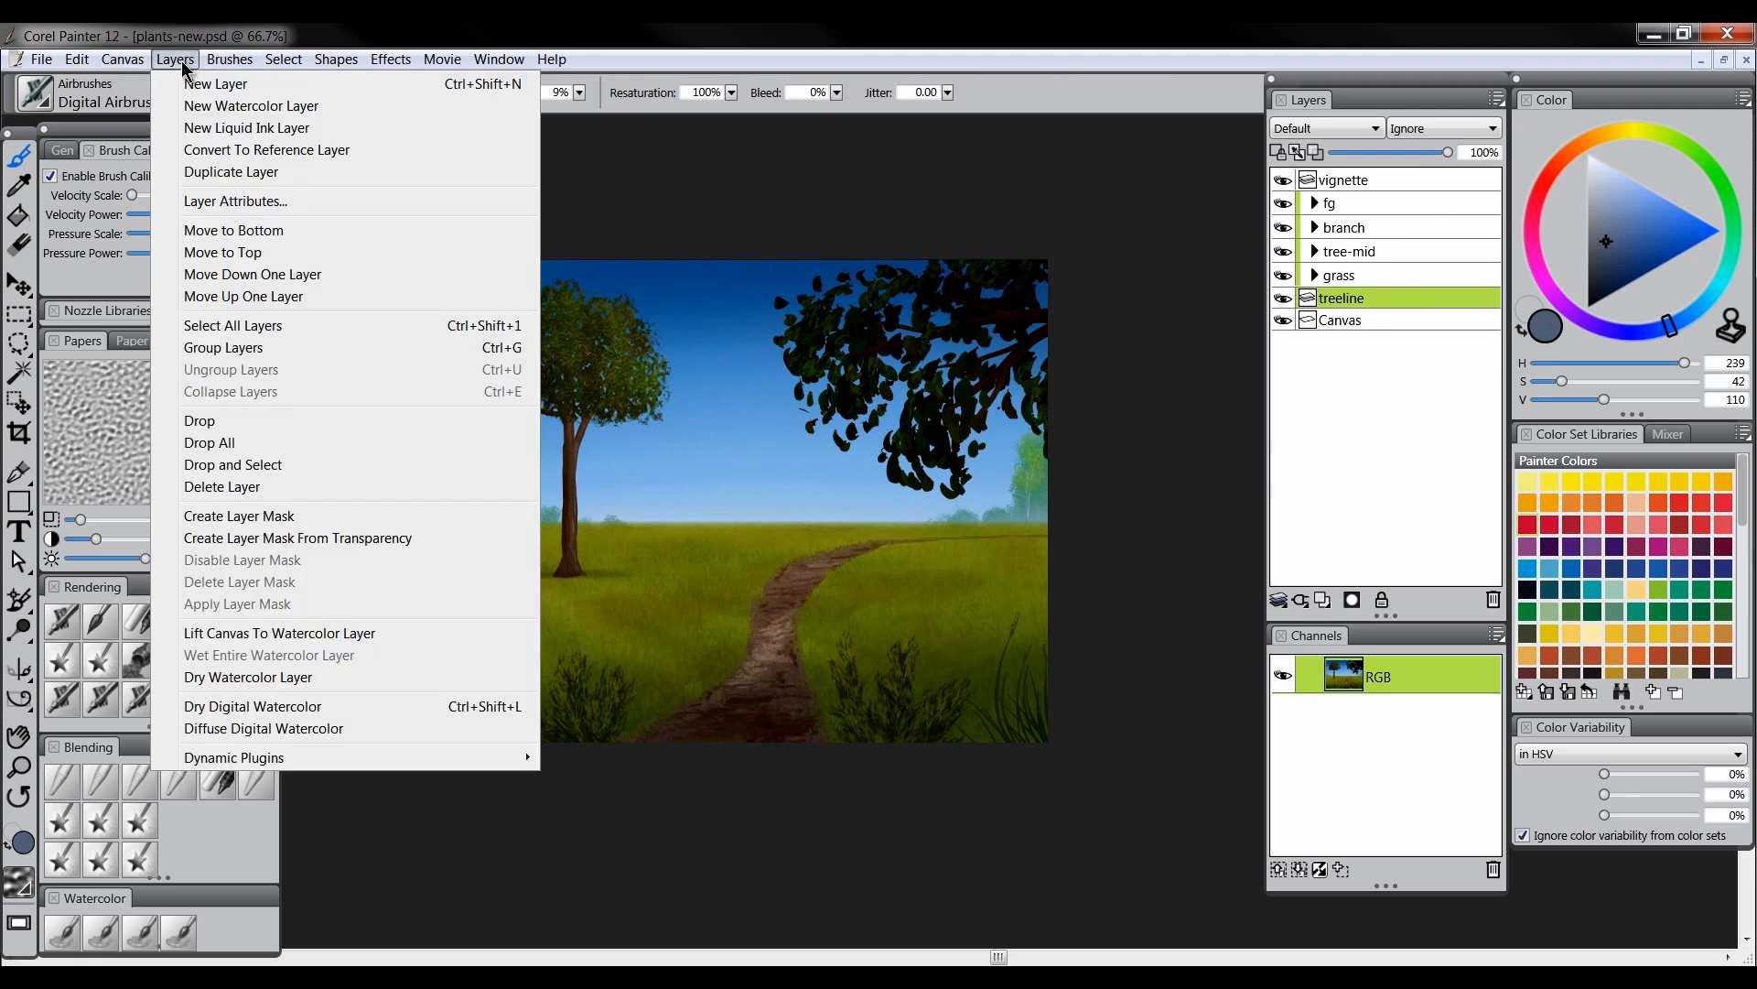
pyautogui.click(231, 445)
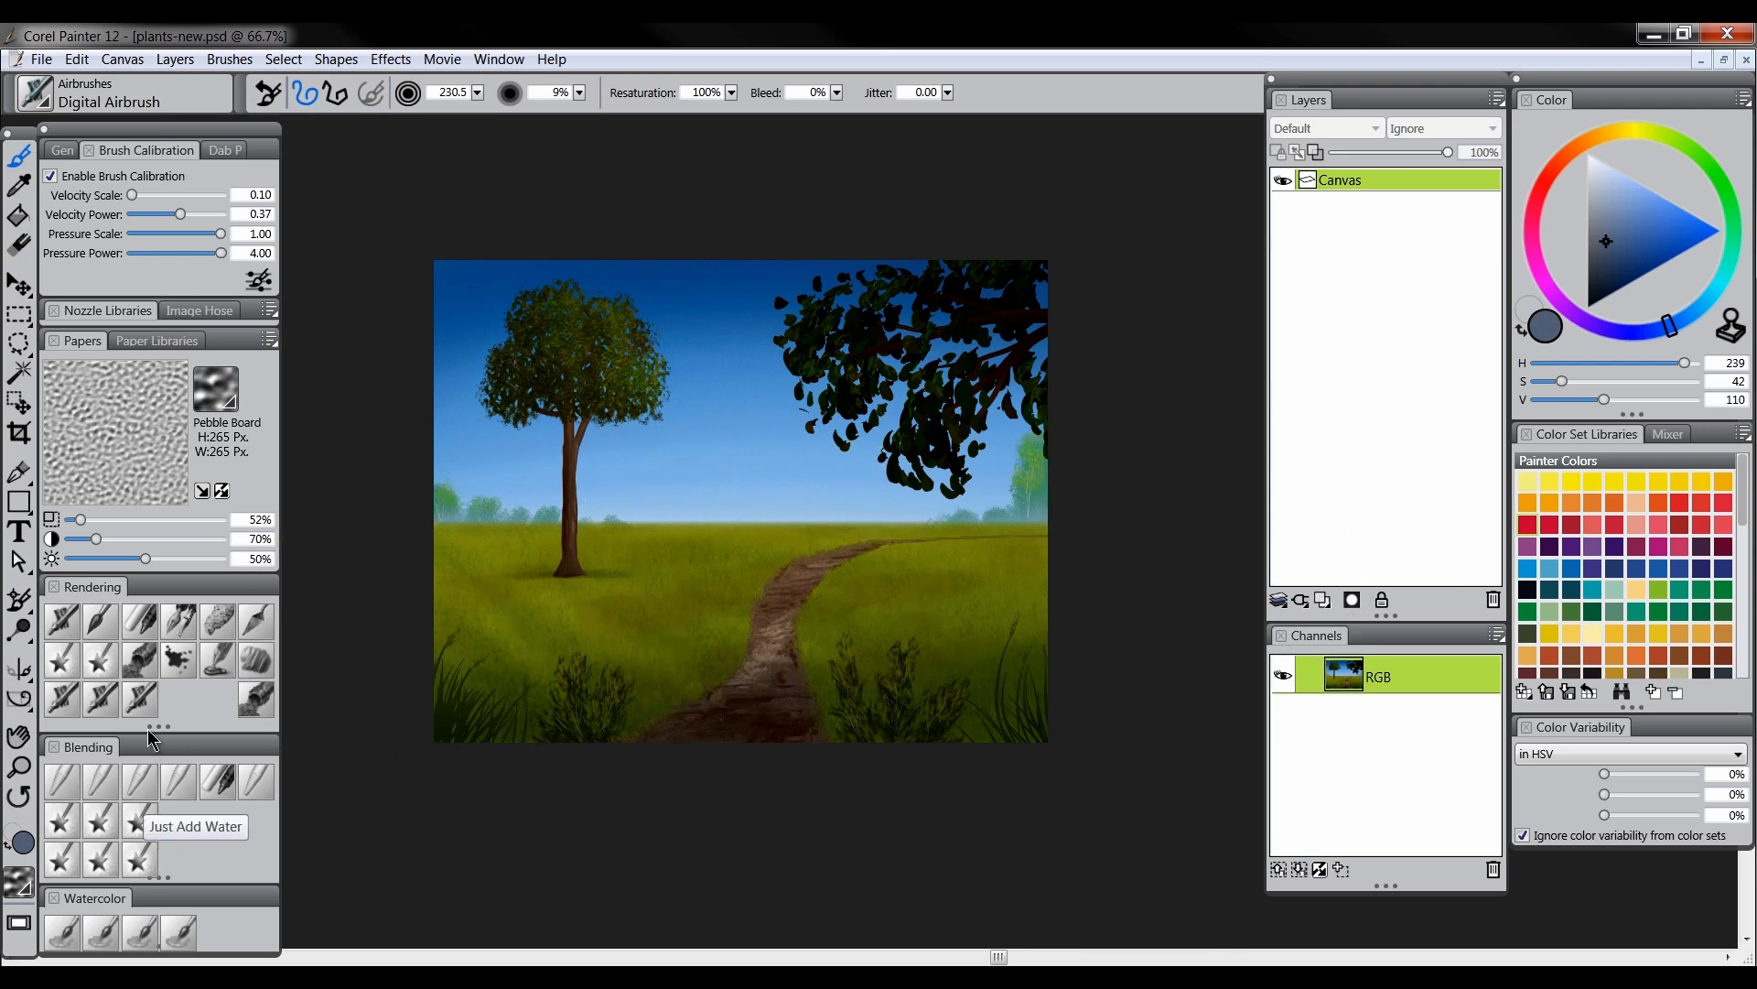
# Soften the overhanging branch and its leaves with the Blur blender at size 103.5
pyautogui.click(181, 782)
pyautogui.press(']')
pyautogui.press(']')
pyautogui.press(']')
pyautogui.press(']')
pyautogui.press(']')
pyautogui.press(']')
pyautogui.press(']')
pyautogui.press(']')
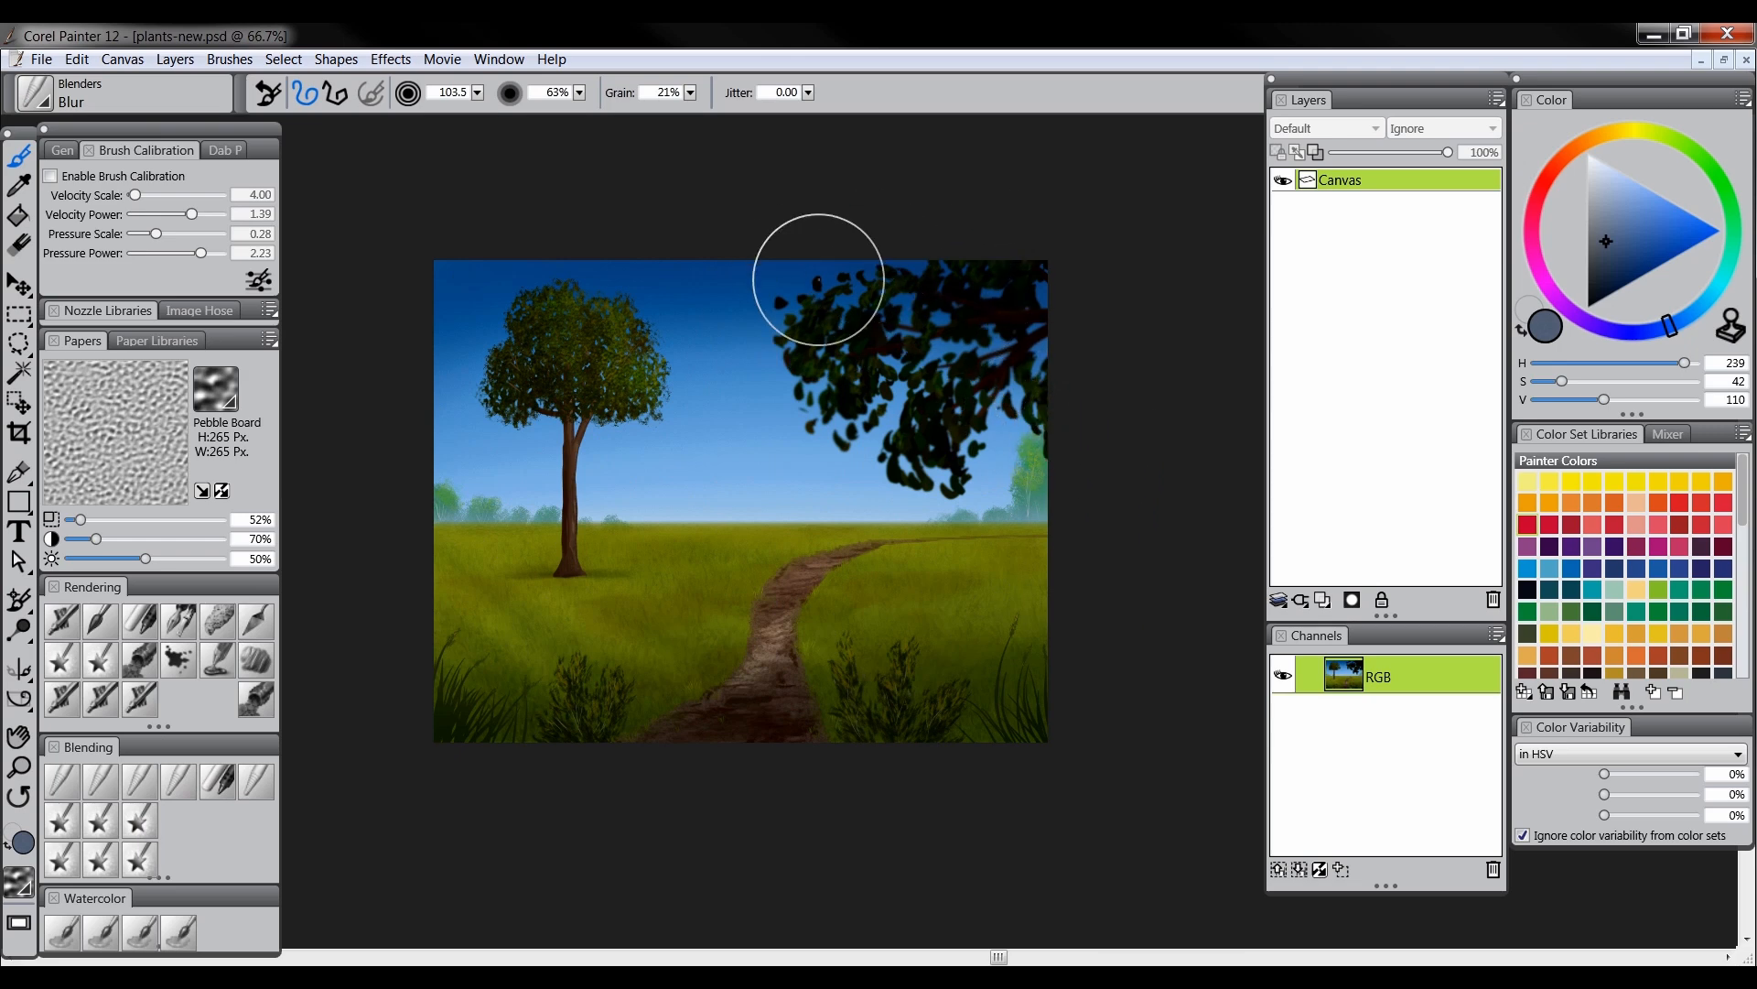
# Blur the distant trees along the horizon at the painting's right edge with the Blur blender at size 28.2
pyautogui.press('[')
pyautogui.press('[')
pyautogui.press('[')
pyautogui.press('[')
pyautogui.press('[')
pyautogui.press('[')
pyautogui.press('[')
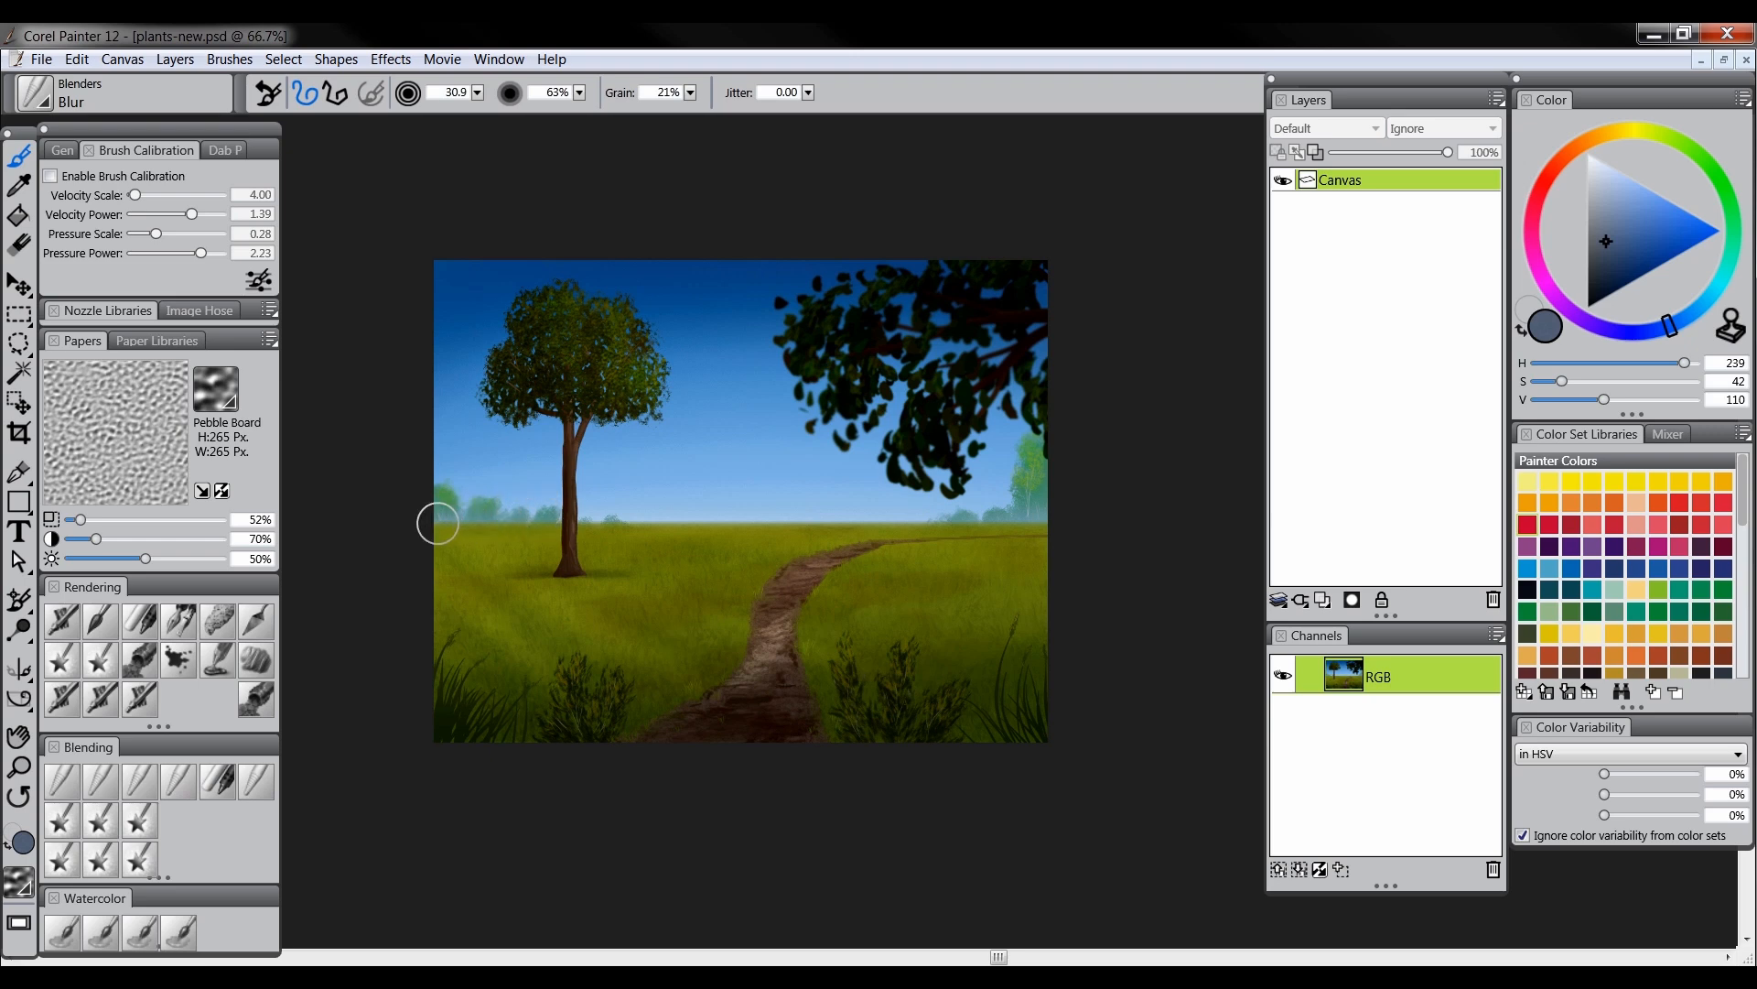
pyautogui.click(18, 765)
pyautogui.click(535, 515)
pyautogui.click(535, 515)
pyautogui.click(537, 516)
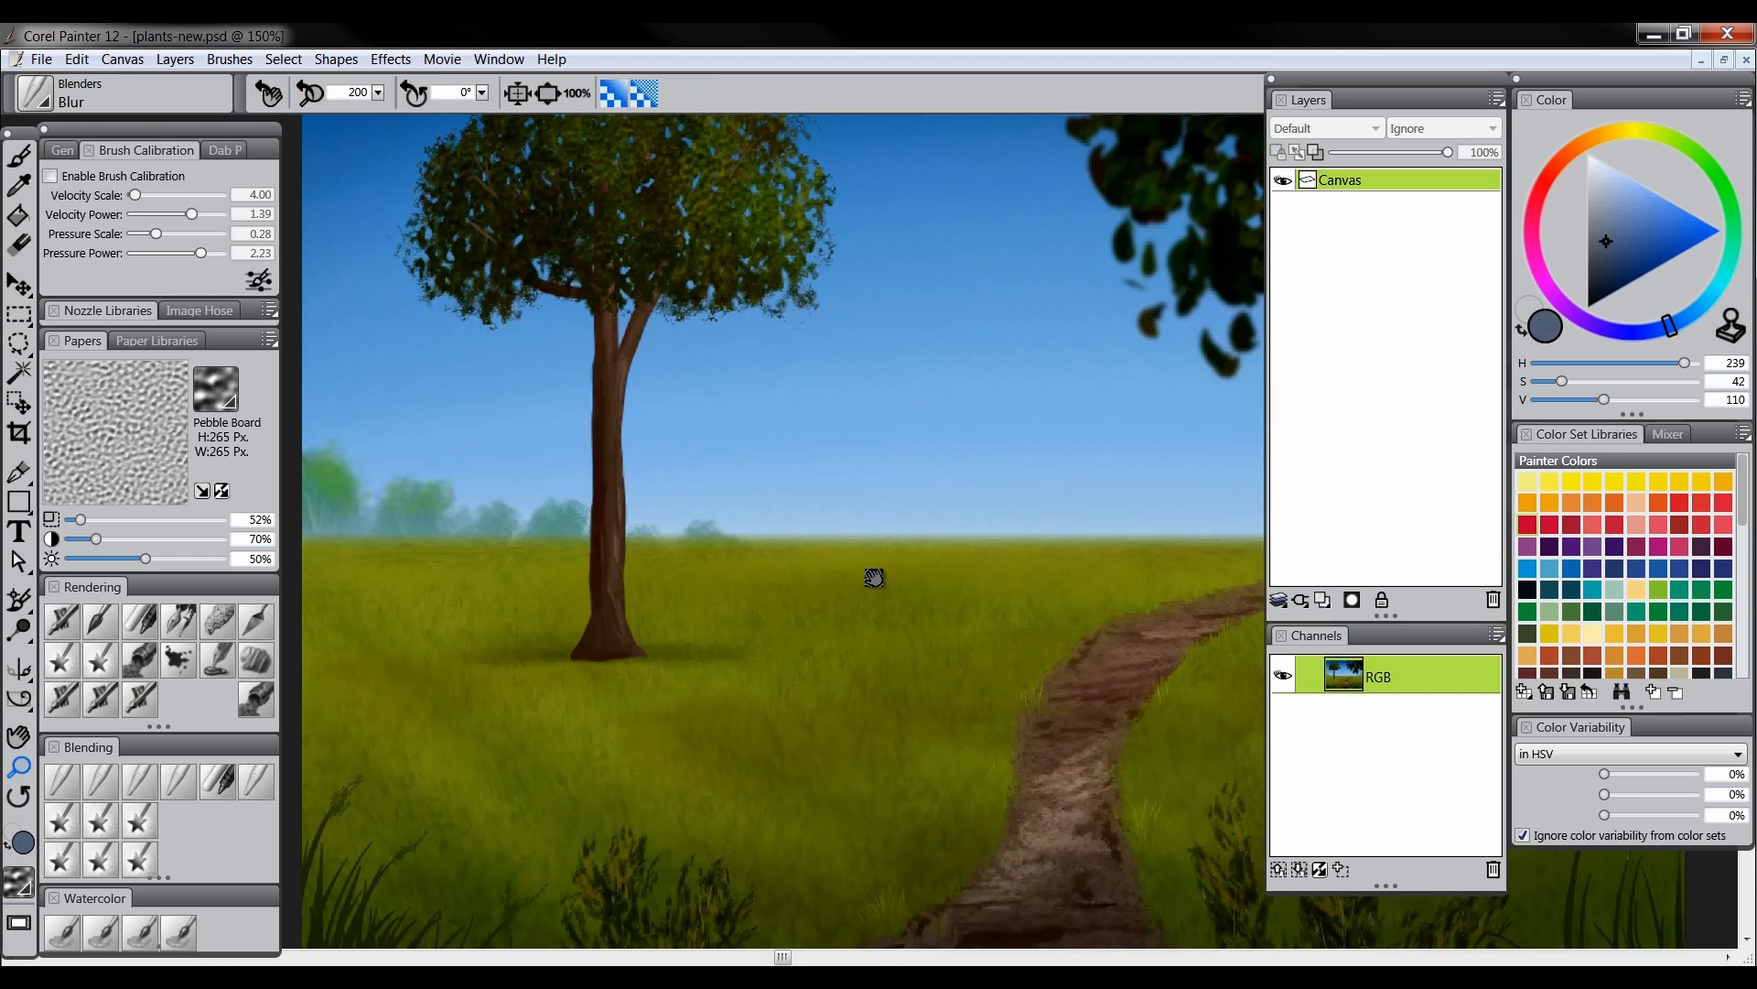
pyautogui.moveTo(1122, 600); pyautogui.dragTo(659, 628)
pyautogui.moveTo(917, 650); pyautogui.dragTo(683, 660)
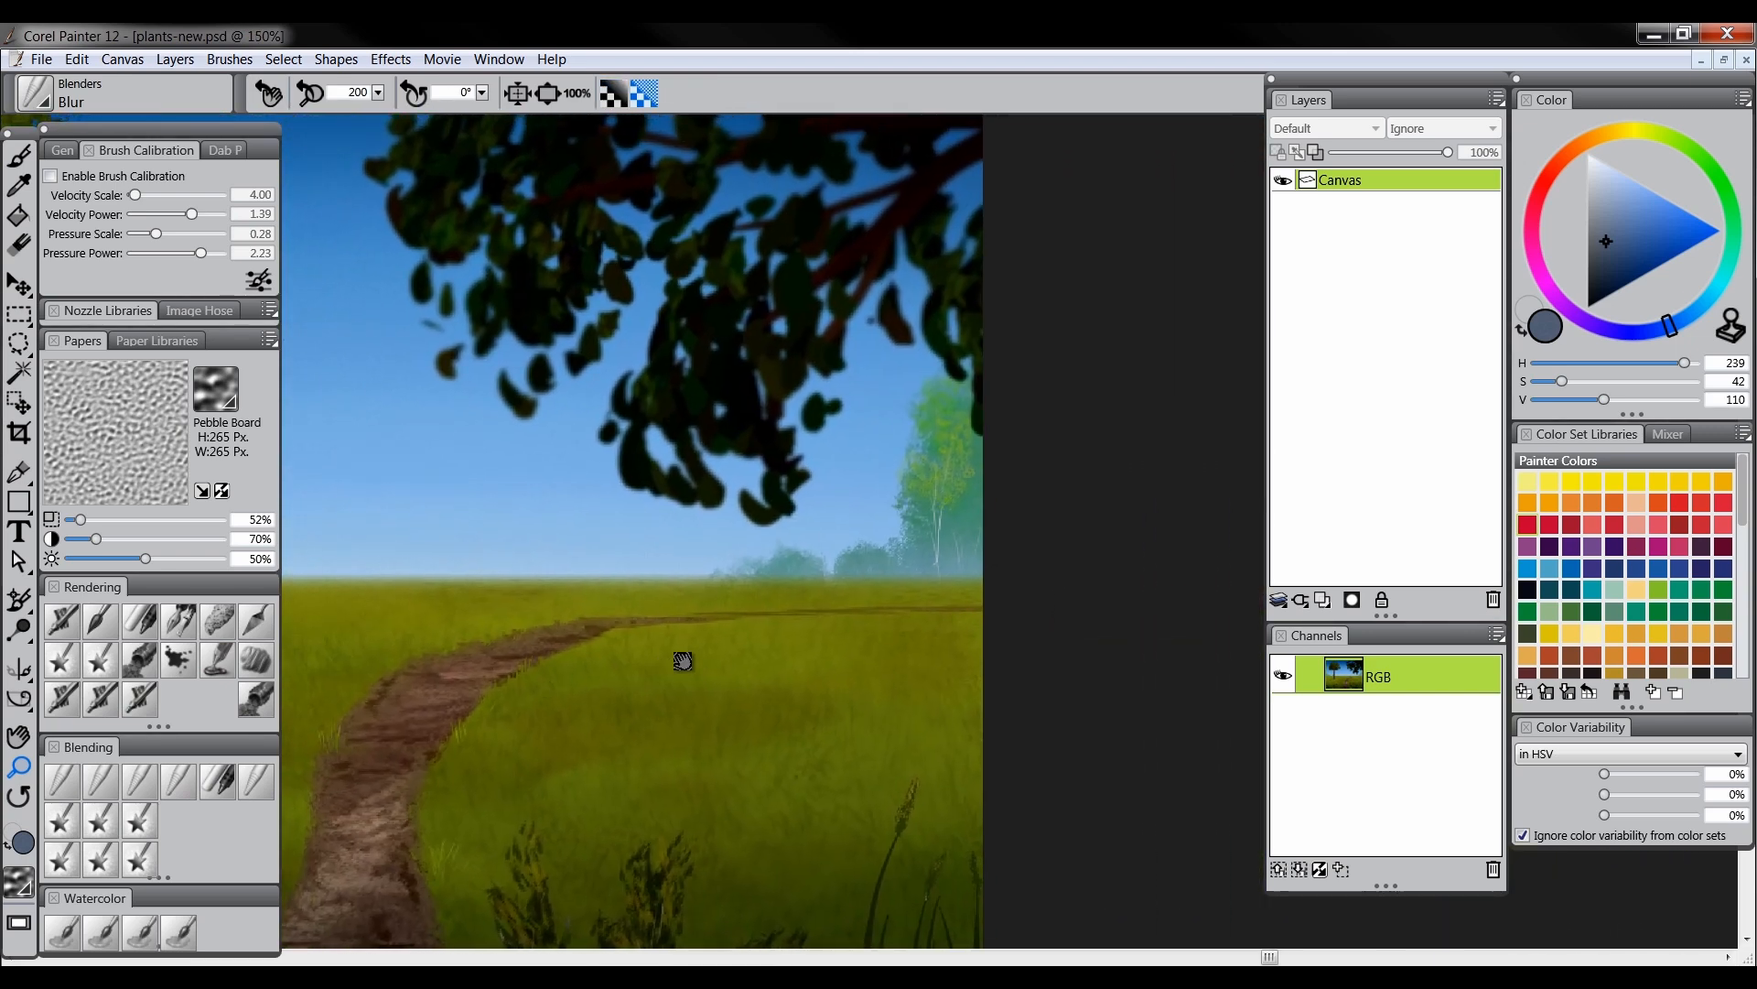
pyautogui.click(181, 783)
pyautogui.moveTo(919, 391)
pyautogui.mouseDown()
pyautogui.moveTo(938, 431)
pyautogui.moveTo(912, 527)
pyautogui.moveTo(935, 525)
pyautogui.moveTo(955, 564)
pyautogui.moveTo(723, 561)
pyautogui.mouseUp()
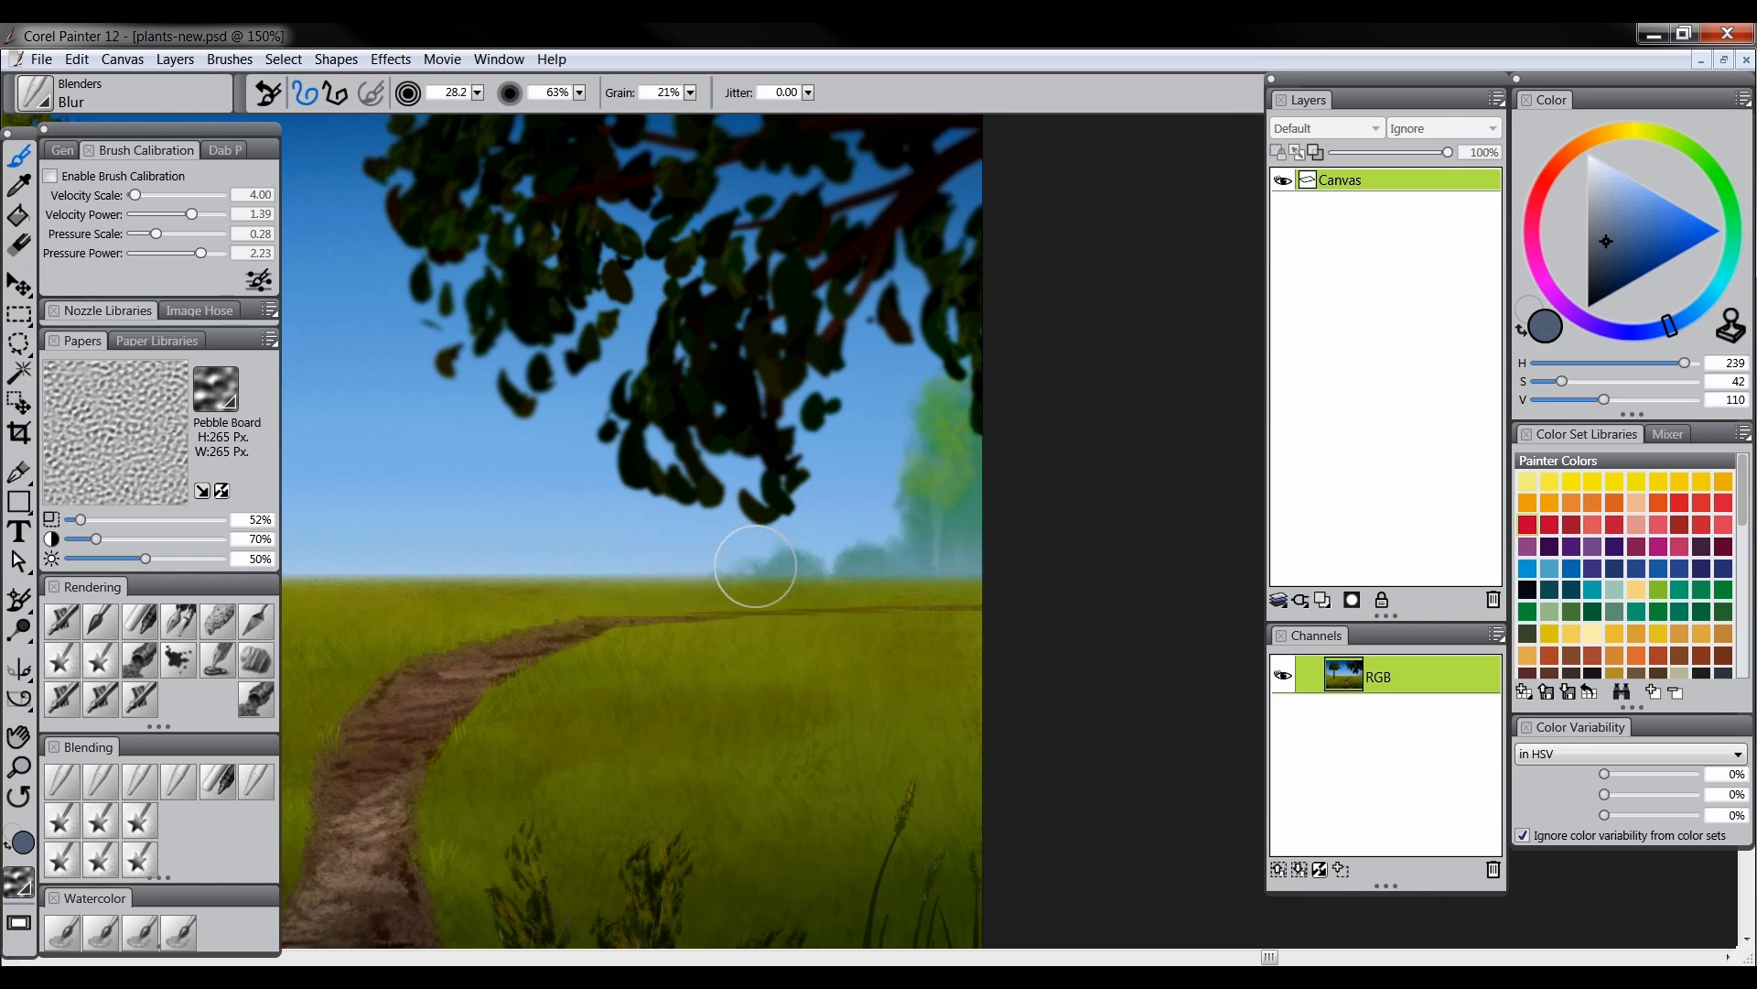
# Blend the base of the tree trunk into the grass with the Coarse Oily Blender at size 1.3
pyautogui.moveTo(549, 700); pyautogui.dragTo(720, 653)
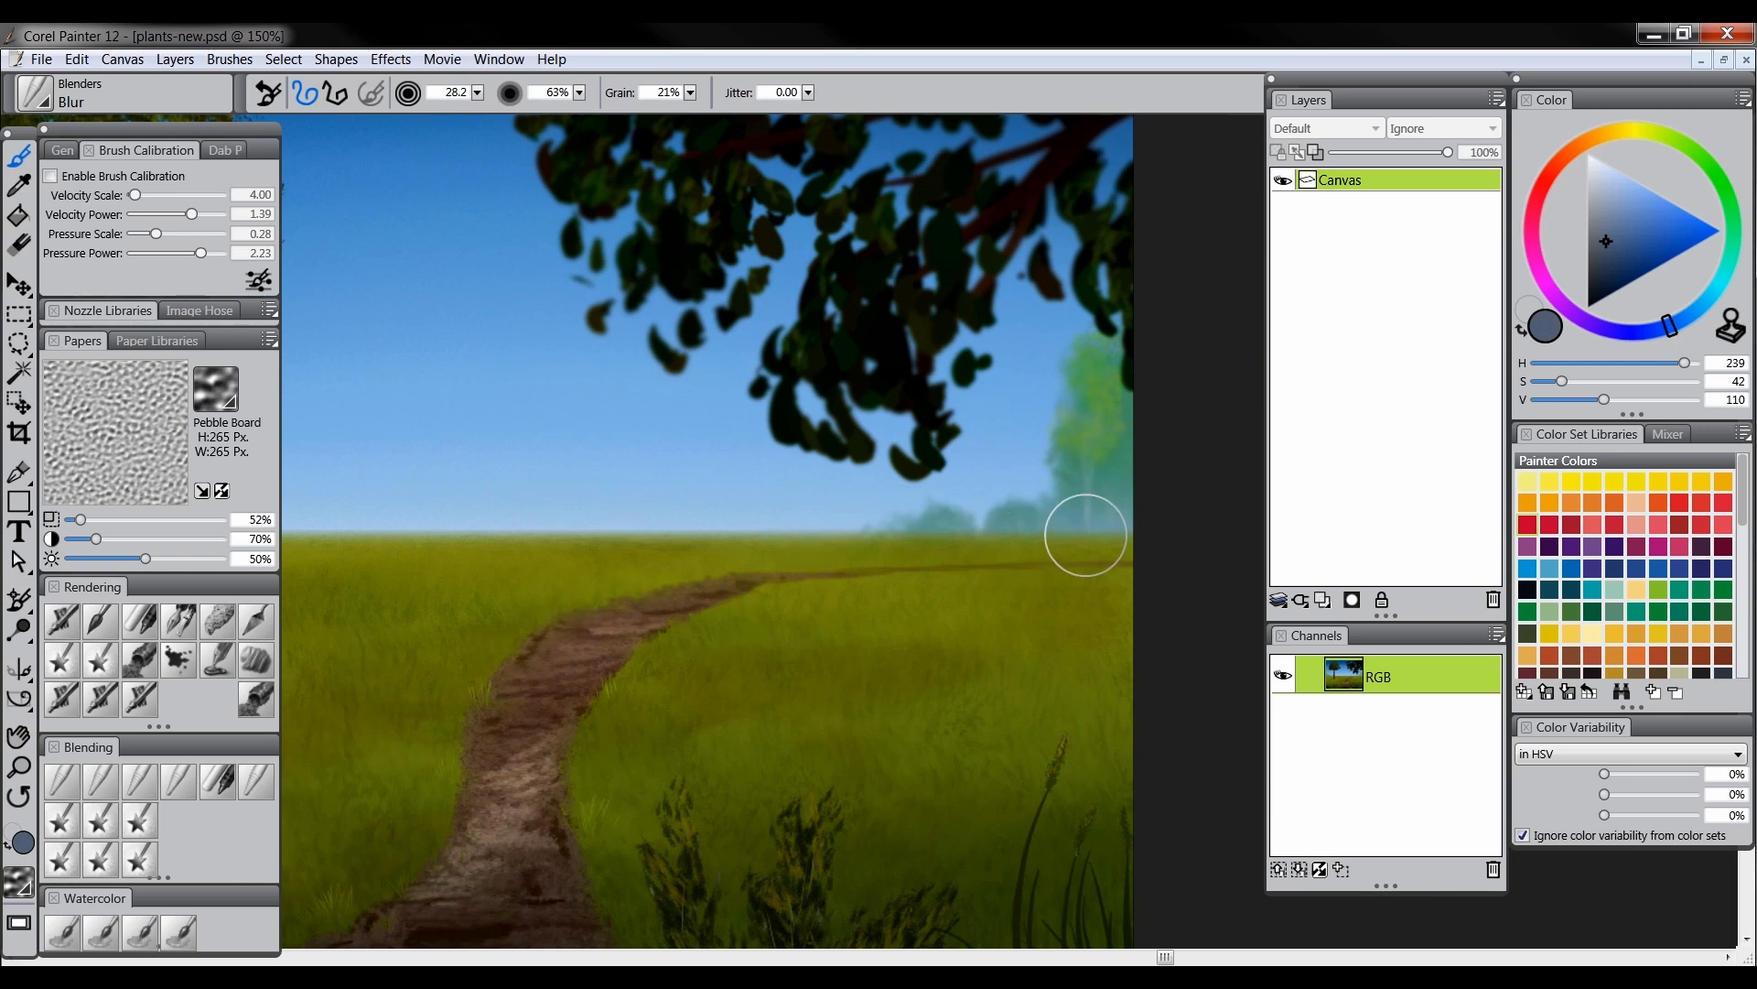
pyautogui.moveTo(760, 558); pyautogui.dragTo(1029, 561)
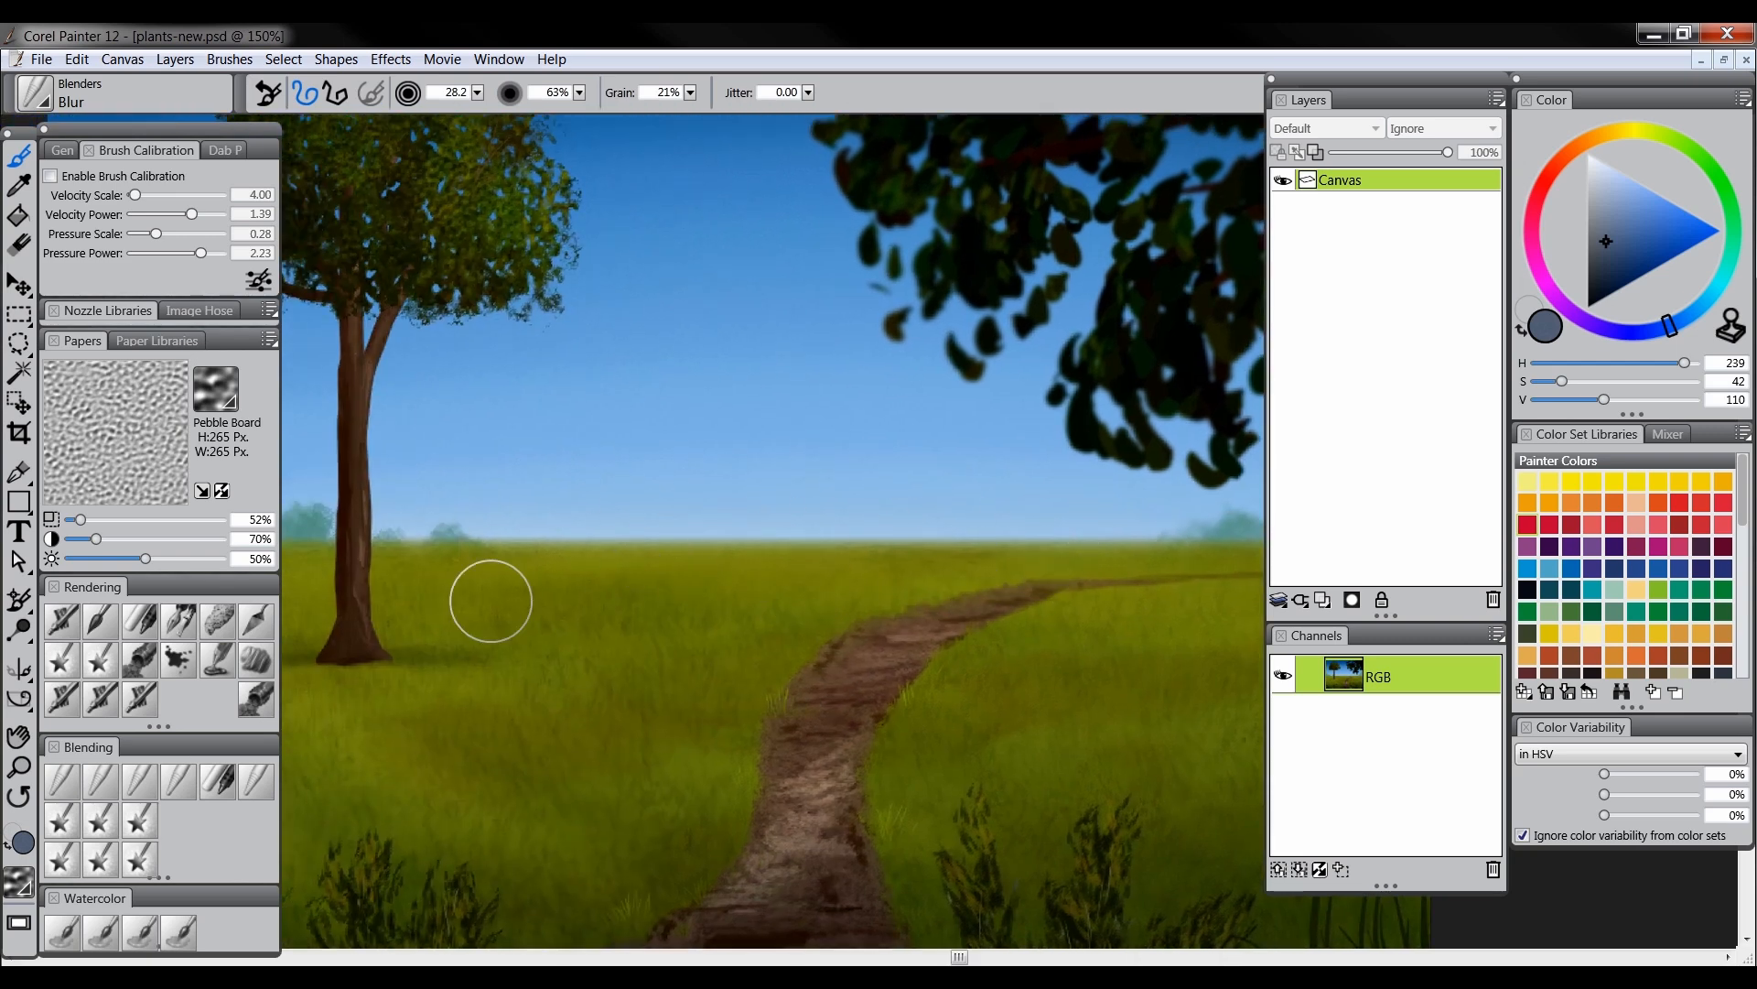
pyautogui.moveTo(568, 563); pyautogui.dragTo(1080, 585)
pyautogui.moveTo(743, 651); pyautogui.dragTo(573, 627)
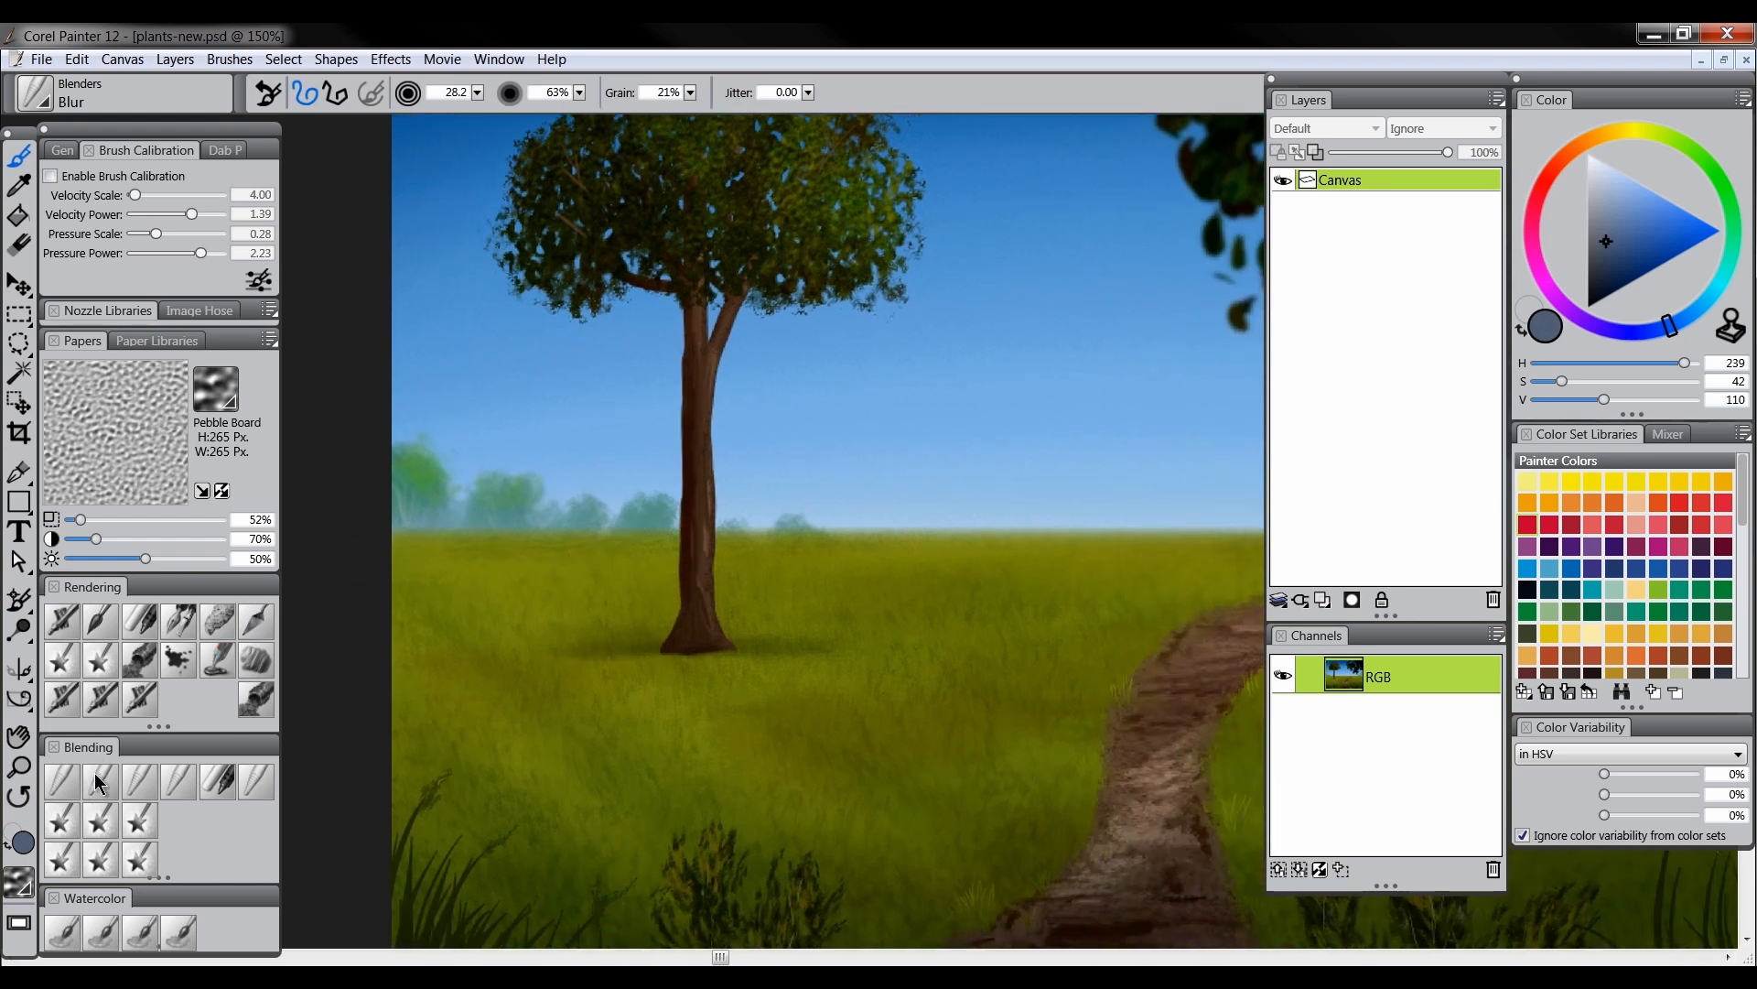
pyautogui.click(137, 771)
pyautogui.keyDown('ctrl'); pyautogui.keyDown('alt'); pyautogui.click(690, 628); pyautogui.keyUp('alt'); pyautogui.keyUp('ctrl')
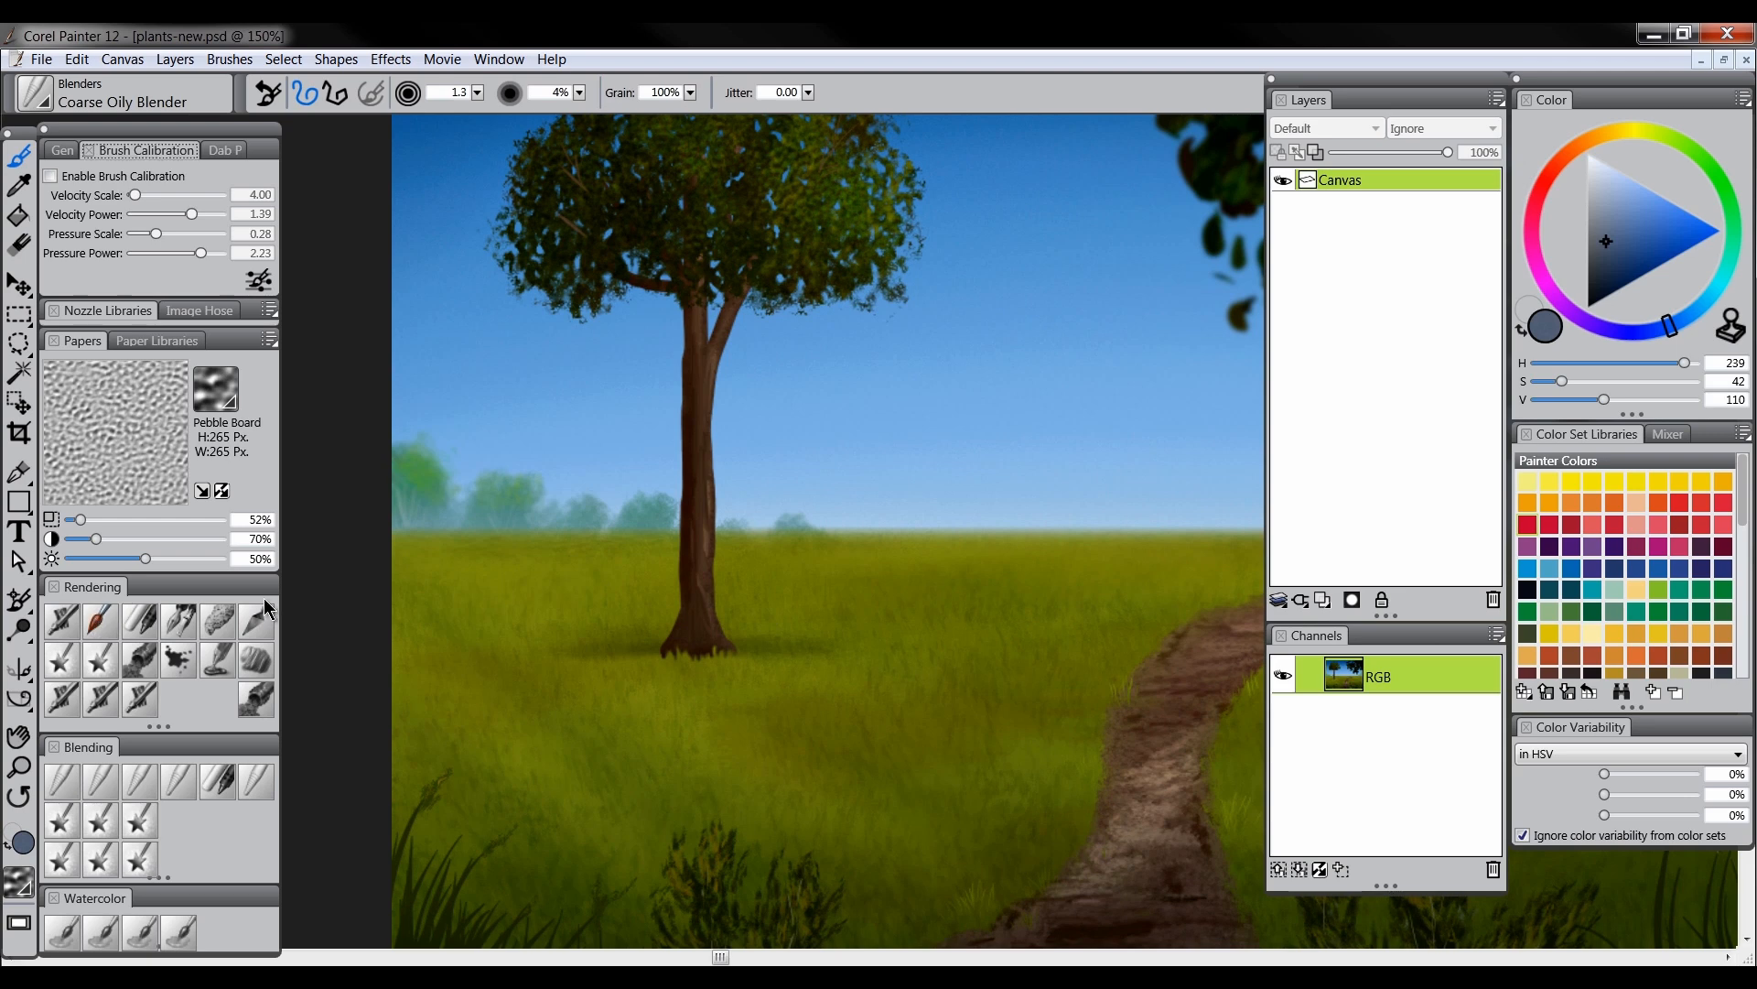
# Paint fine grass blades at the trunk's base with the Detail Oils Brush at size 1.0 in sampled grass green (H 131, S 155, V 77)
pyautogui.click(101, 621)
pyautogui.keyDown('alt'); pyautogui.click(760, 664); pyautogui.keyUp('alt')
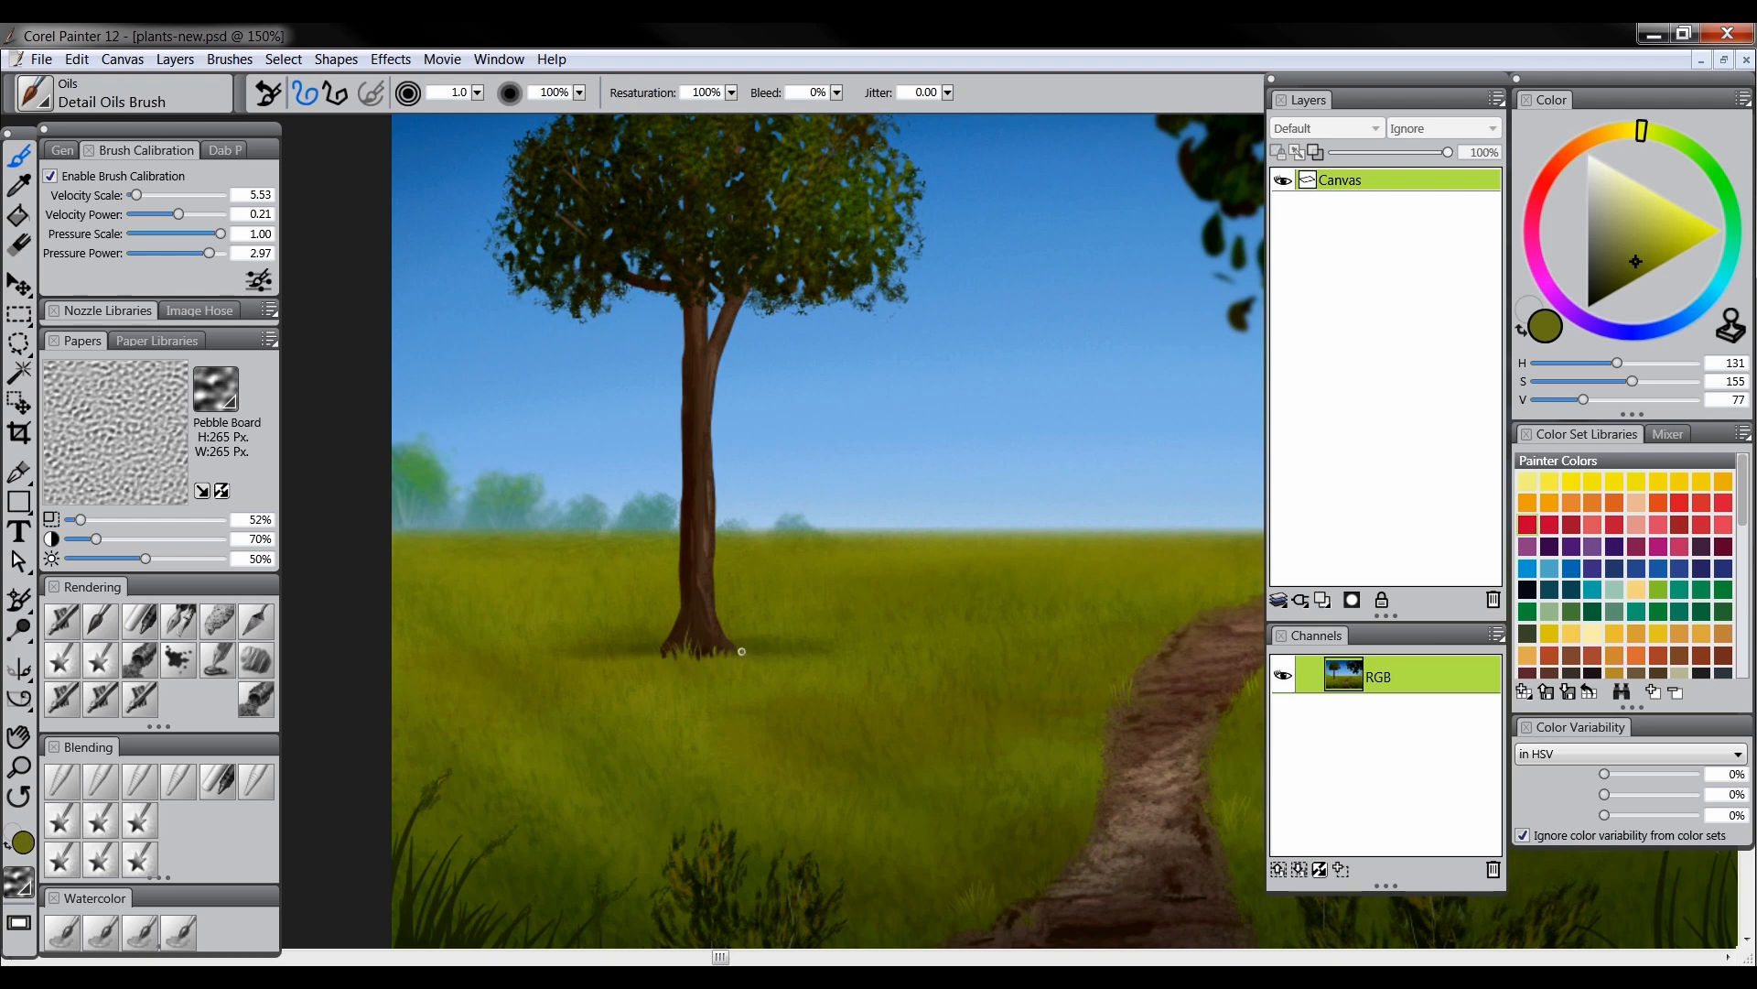
pyautogui.click(18, 765)
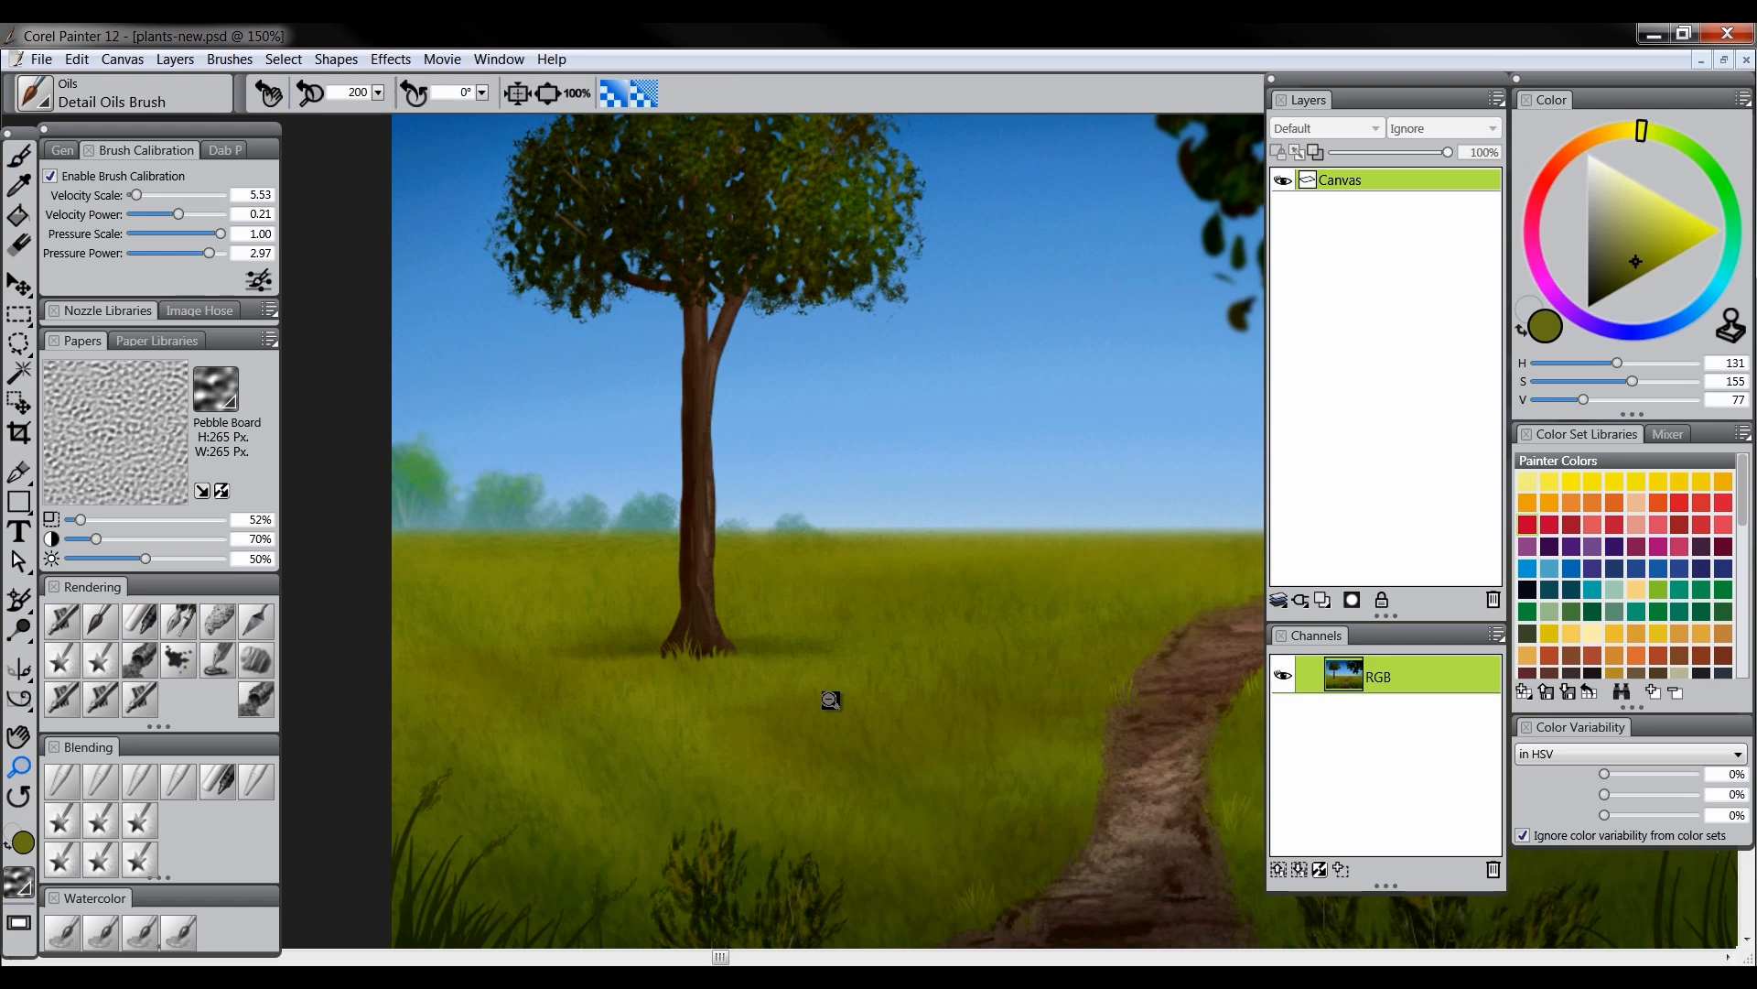
pyautogui.keyDown('alt'); pyautogui.click(832, 706); pyautogui.keyUp('alt')
pyautogui.moveTo(1005, 715)
pyautogui.mouseDown()
pyautogui.moveTo(861, 673)
pyautogui.moveTo(883, 690)
pyautogui.moveTo(942, 651)
pyautogui.moveTo(972, 674)
pyautogui.mouseUp()
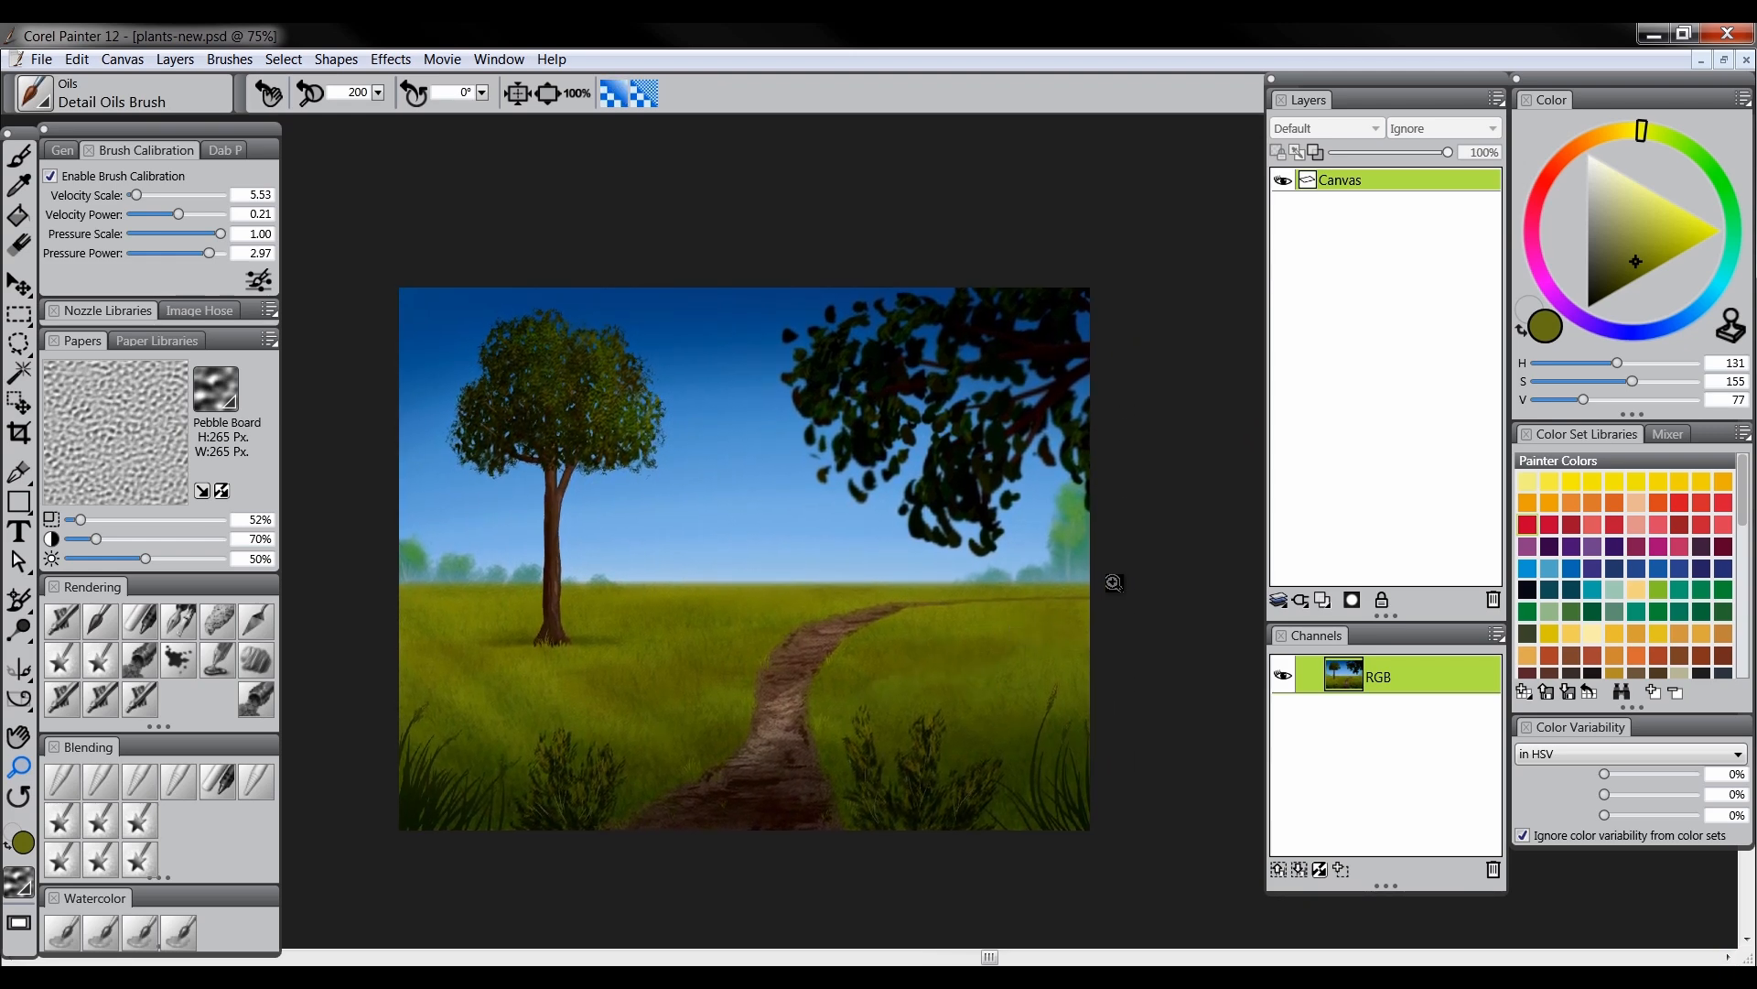
pyautogui.click(1098, 591)
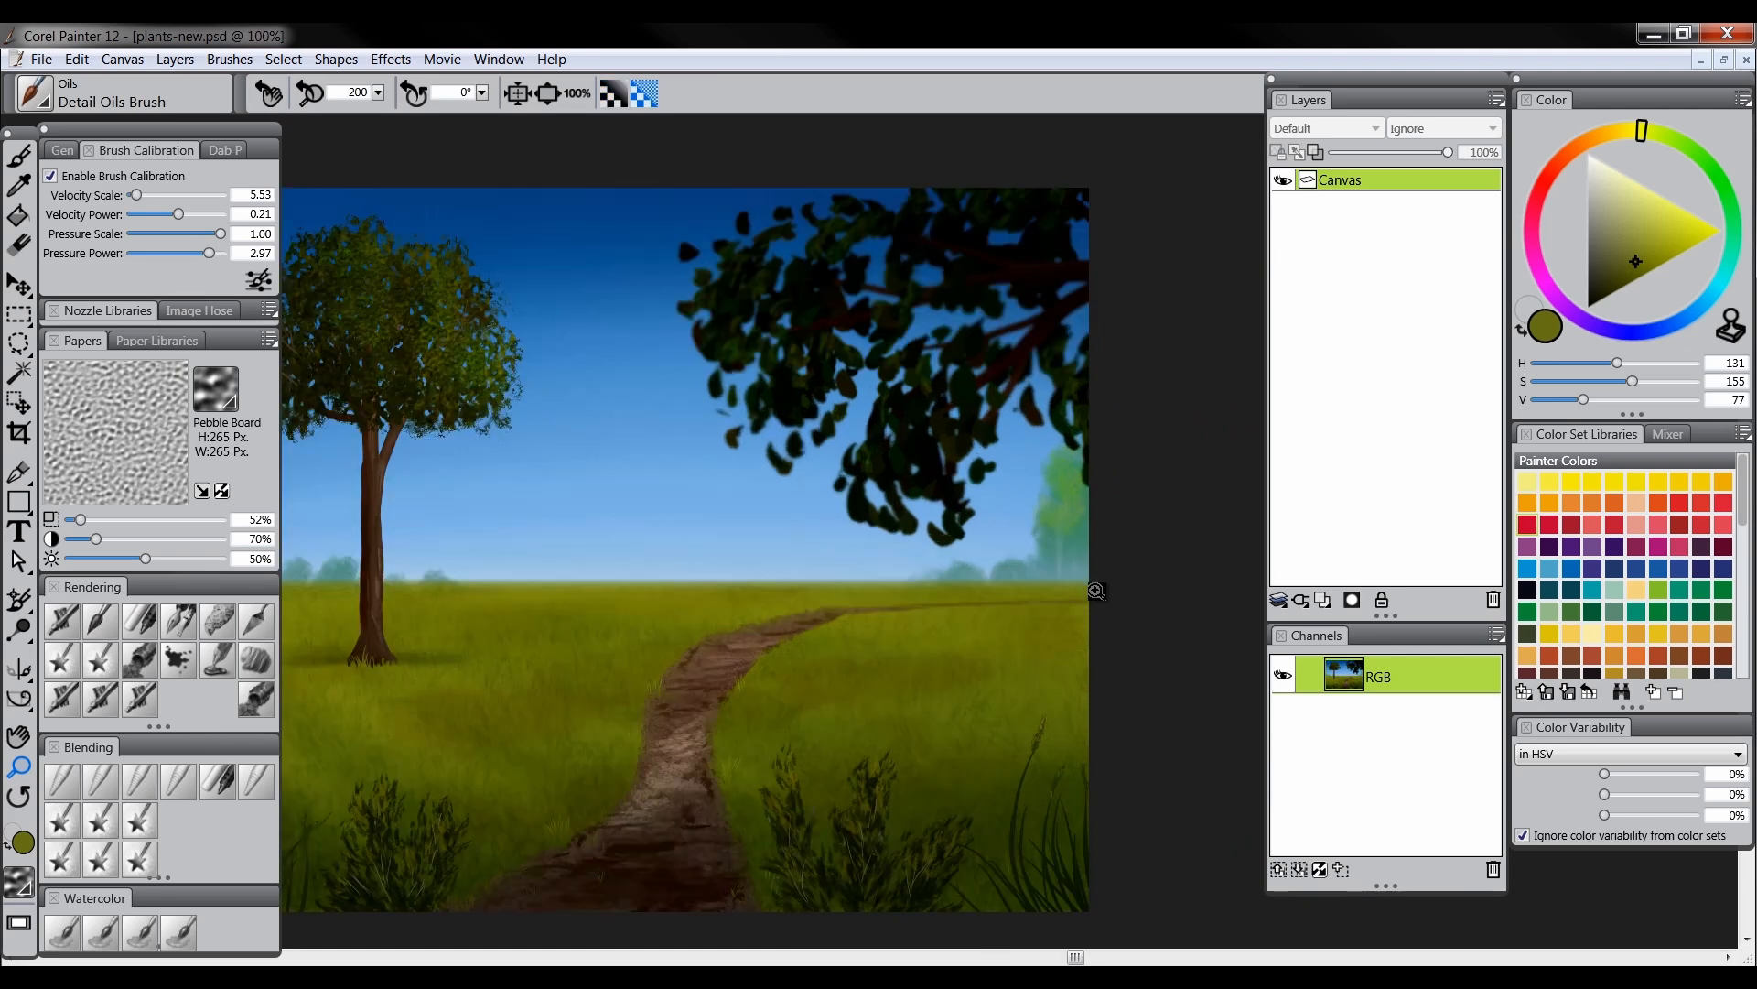
pyautogui.moveTo(884, 659)
pyautogui.mouseDown()
pyautogui.moveTo(1067, 635)
pyautogui.moveTo(978, 630)
pyautogui.mouseUp()
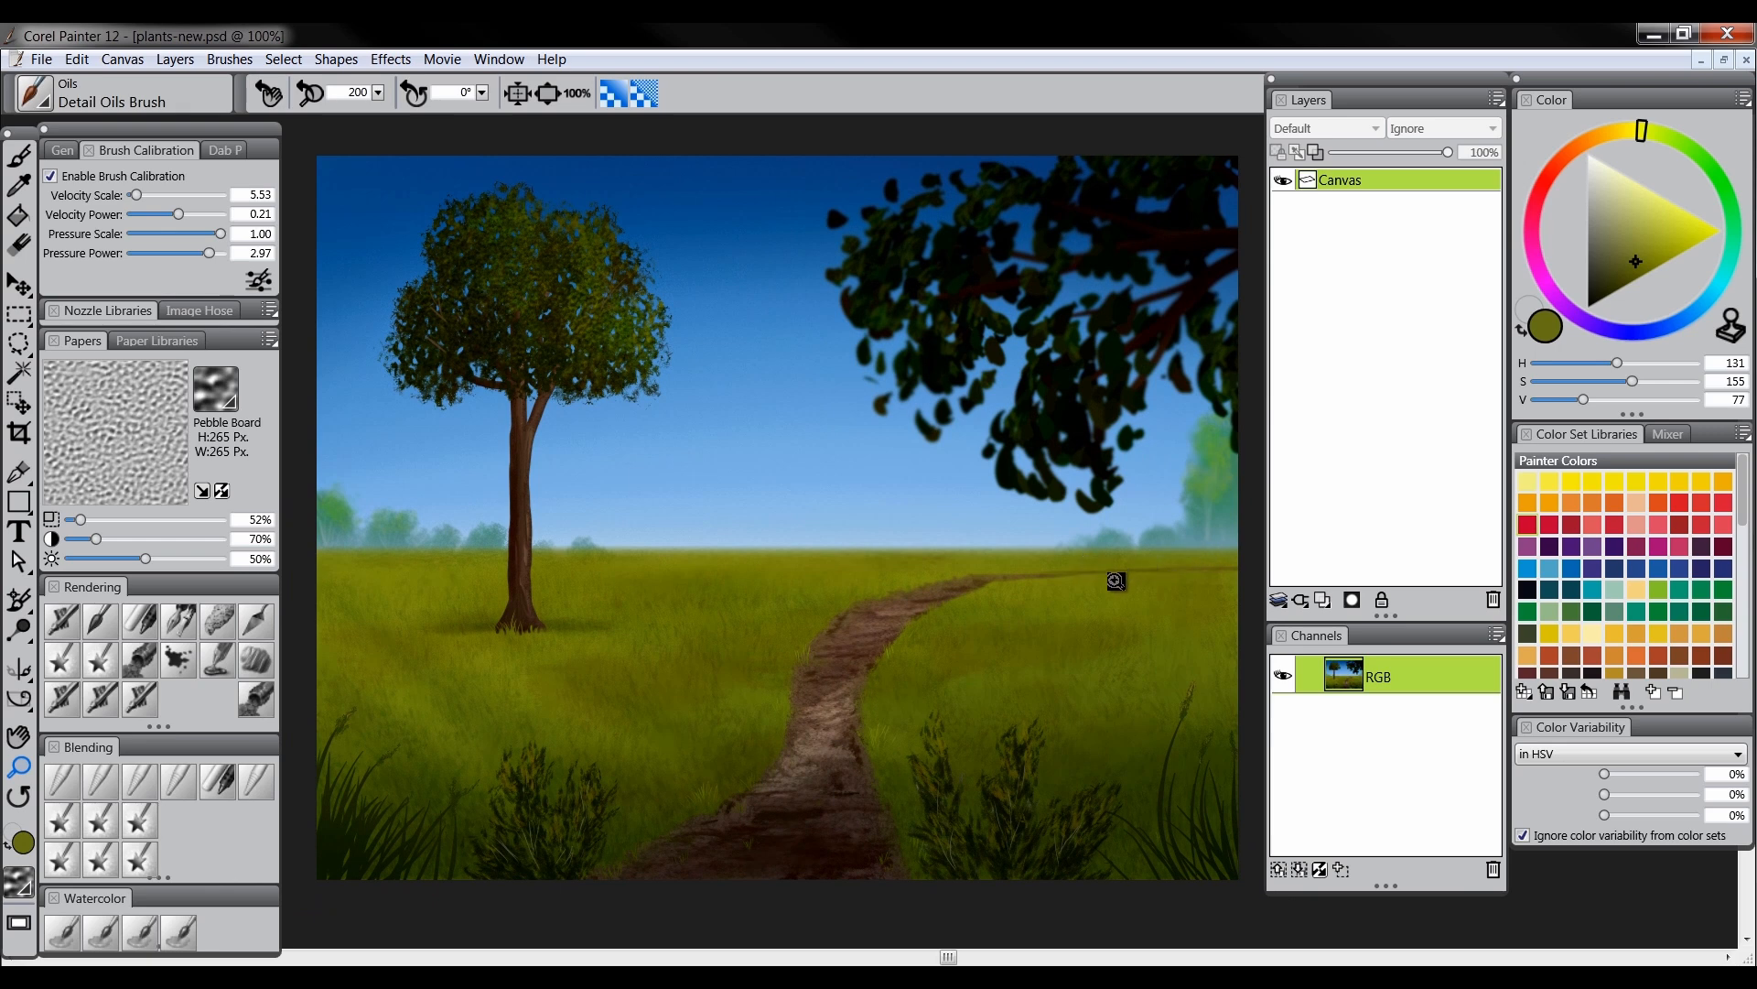
# Try the Calligraphy brush pen with a few strokes in the sky and undo them
pyautogui.click(144, 619)
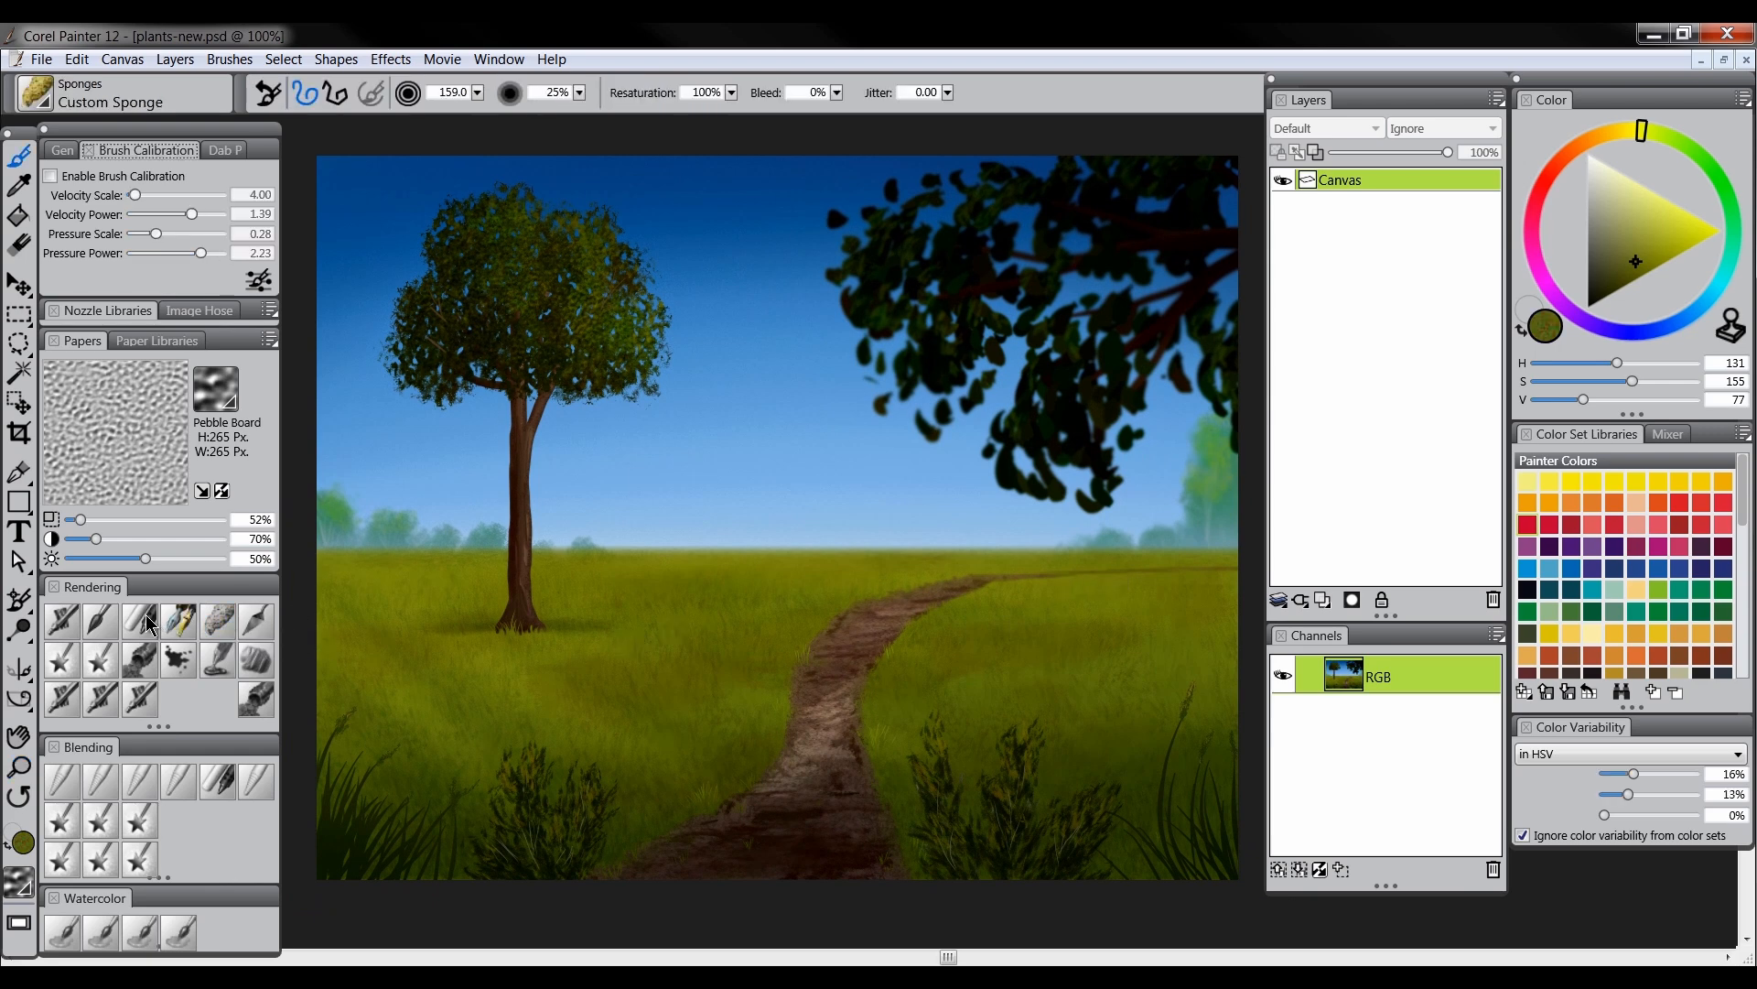
pyautogui.click(141, 615)
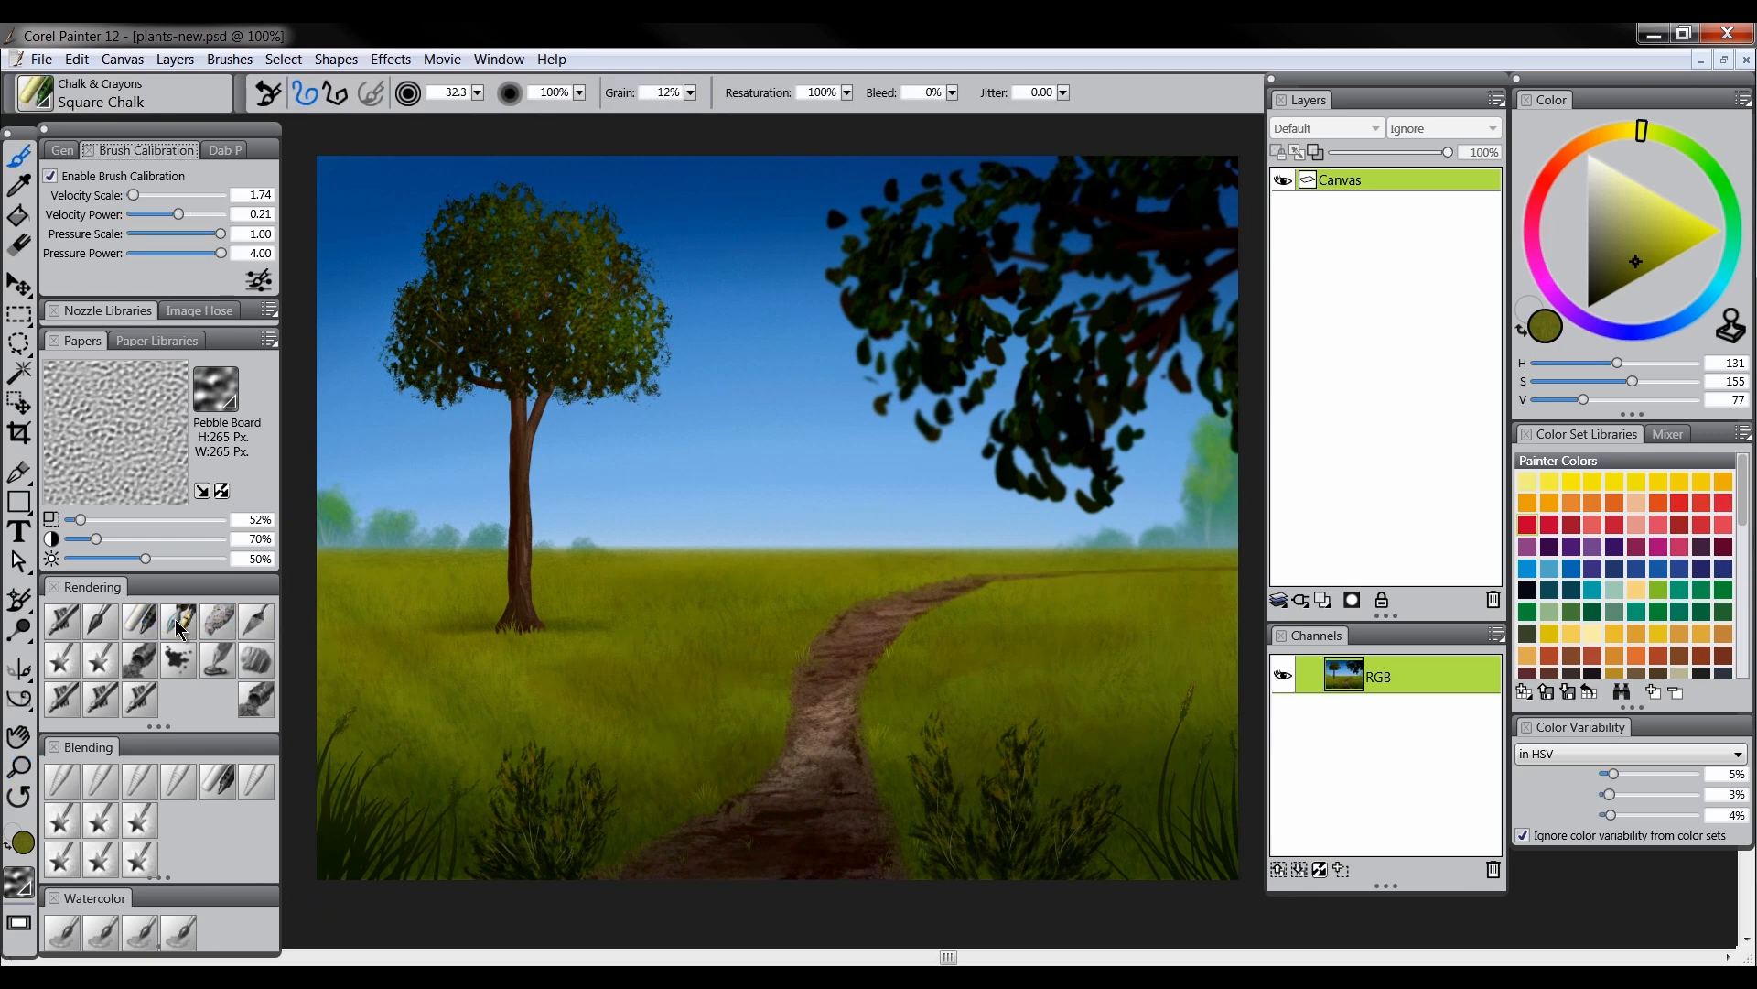
pyautogui.click(180, 622)
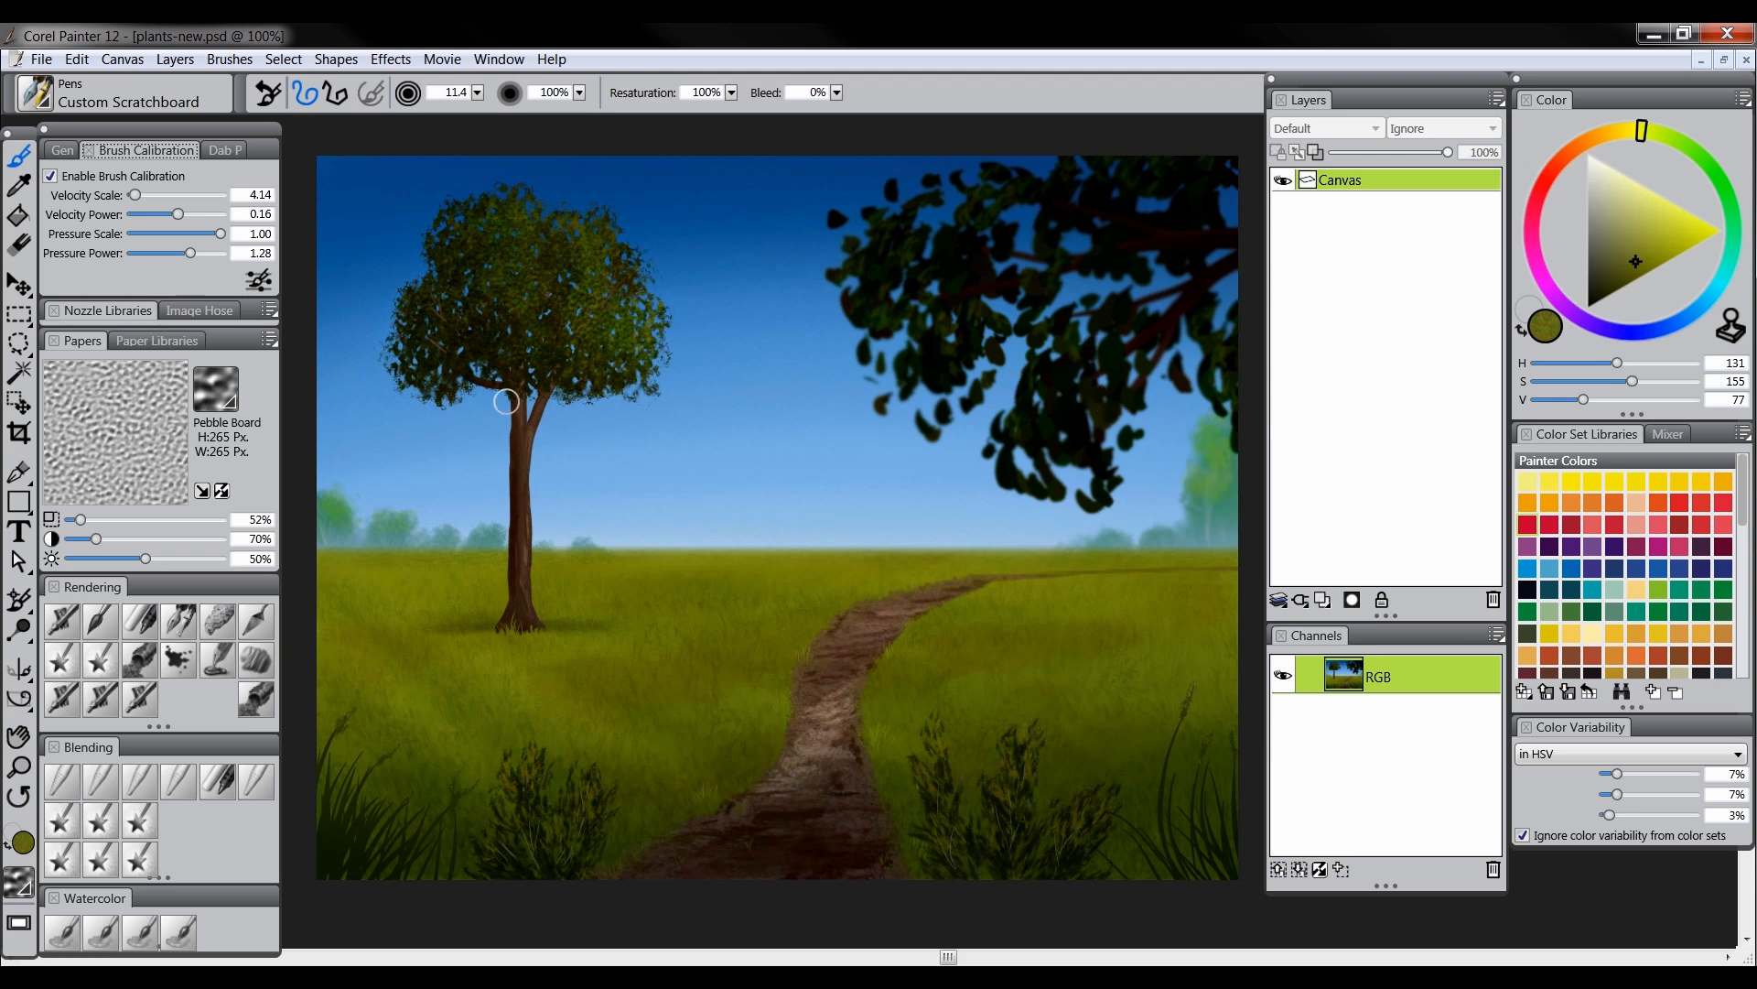
pyautogui.click(42, 94)
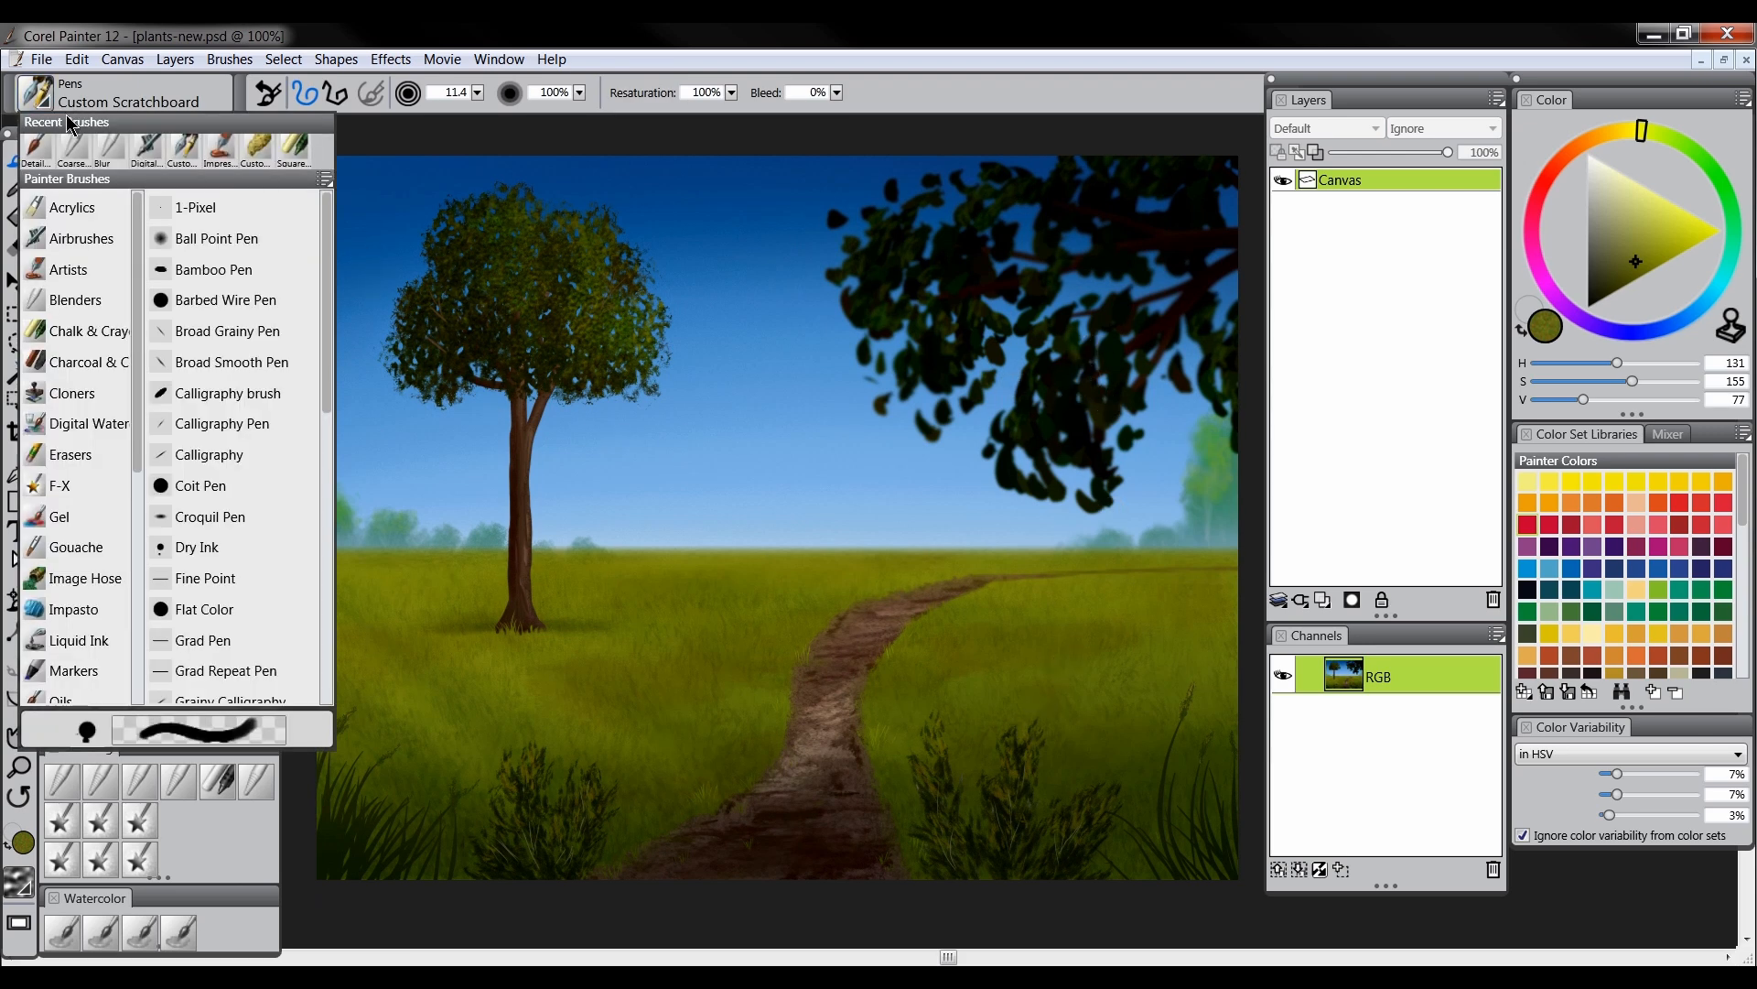
pyautogui.click(213, 394)
pyautogui.moveTo(714, 449)
pyautogui.mouseDown()
pyautogui.moveTo(725, 471)
pyautogui.moveTo(761, 408)
pyautogui.moveTo(804, 441)
pyautogui.mouseUp()
pyautogui.hotkey('ctrl', 'z')
pyautogui.hotkey('ctrl', 'z')
pyautogui.hotkey('ctrl', 'z')
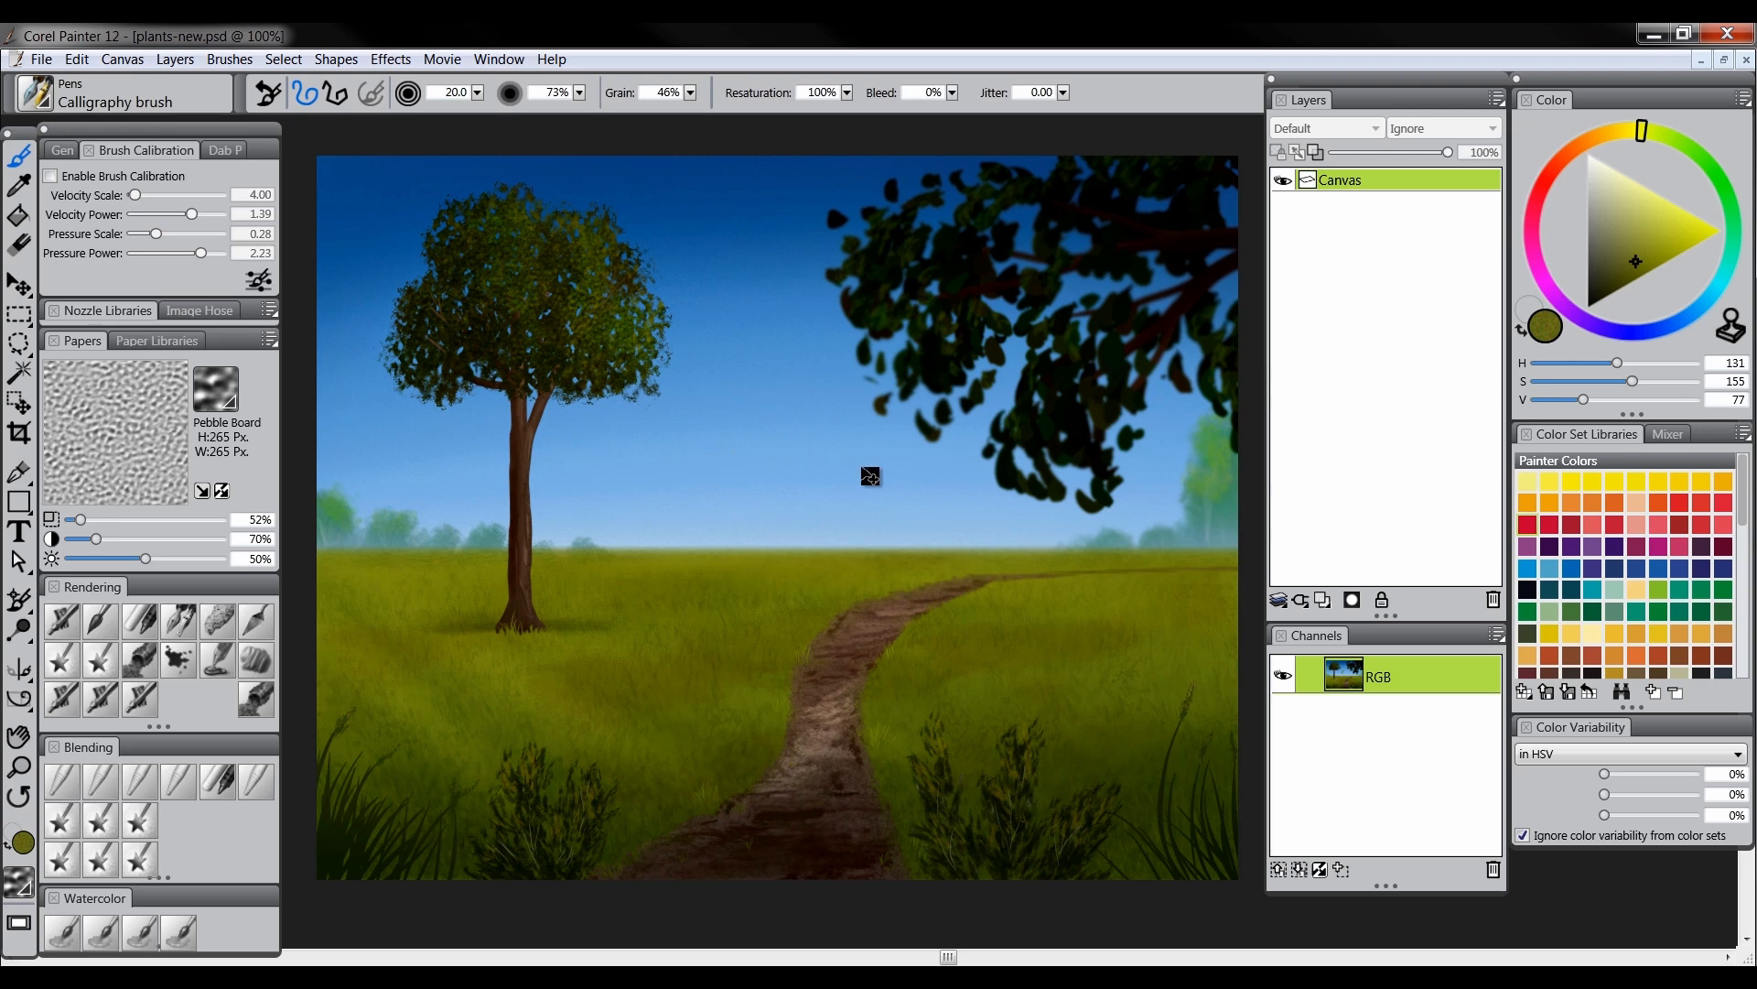
pyautogui.moveTo(976, 580); pyautogui.dragTo(975, 581)
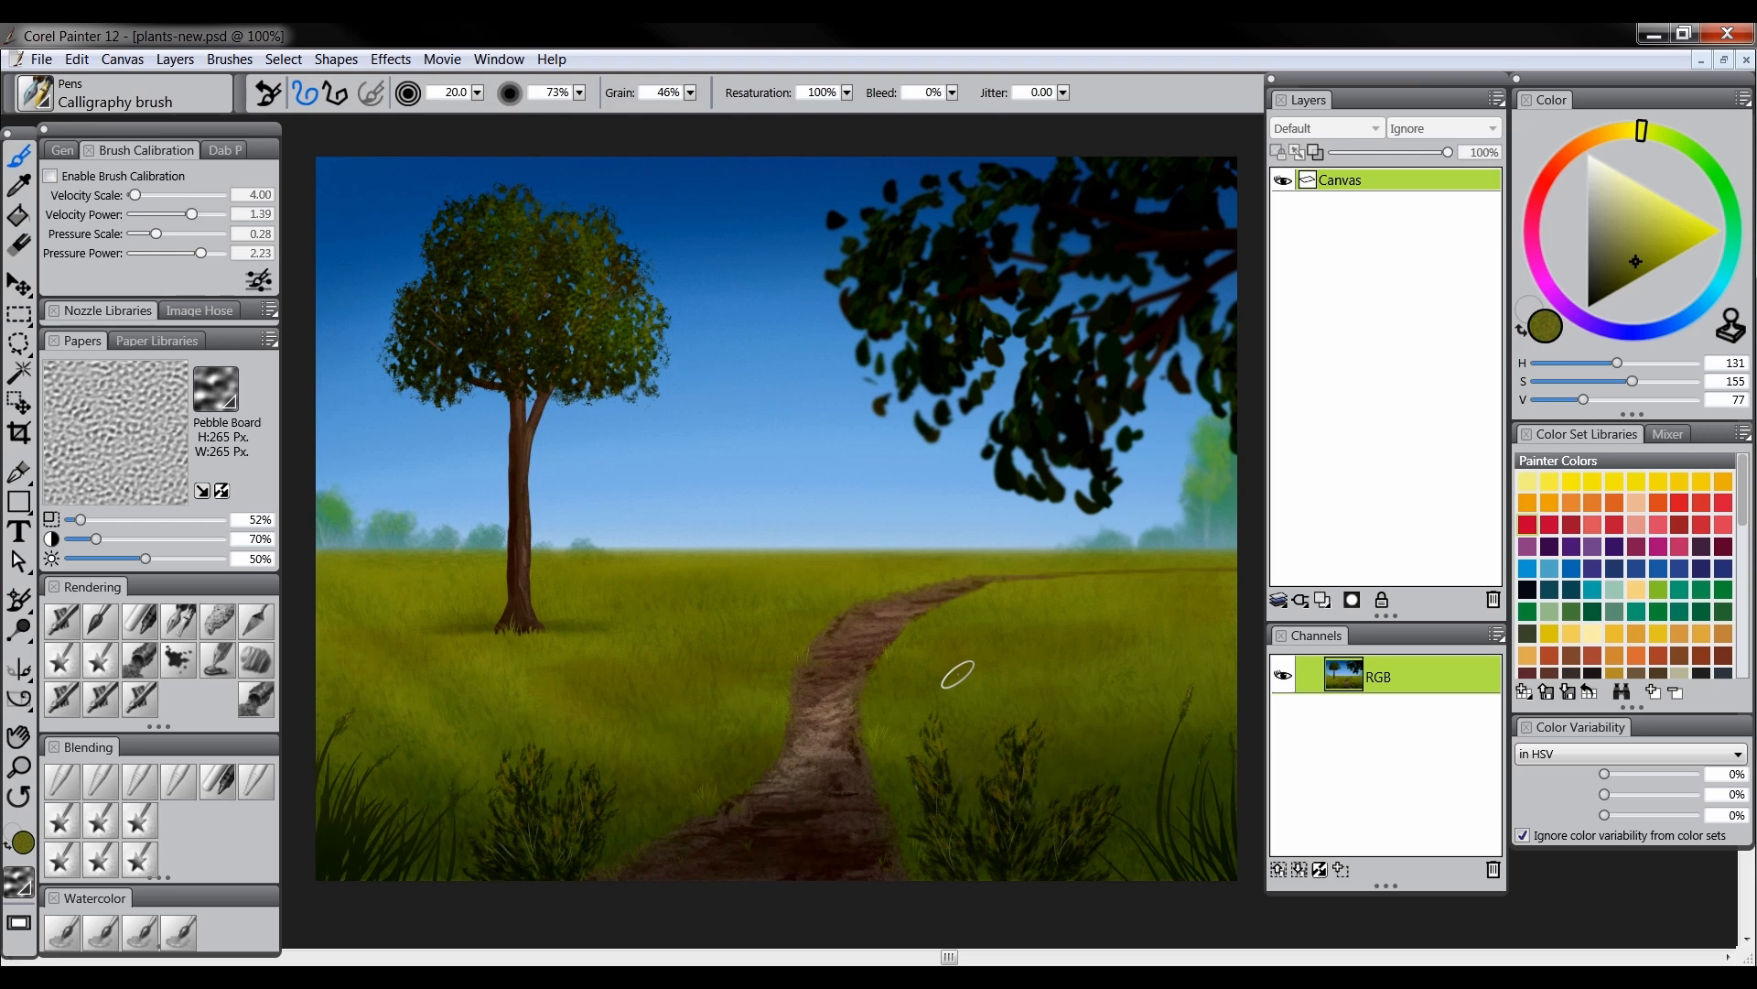
pyautogui.press('space')
pyautogui.moveTo(978, 629); pyautogui.dragTo(972, 630)
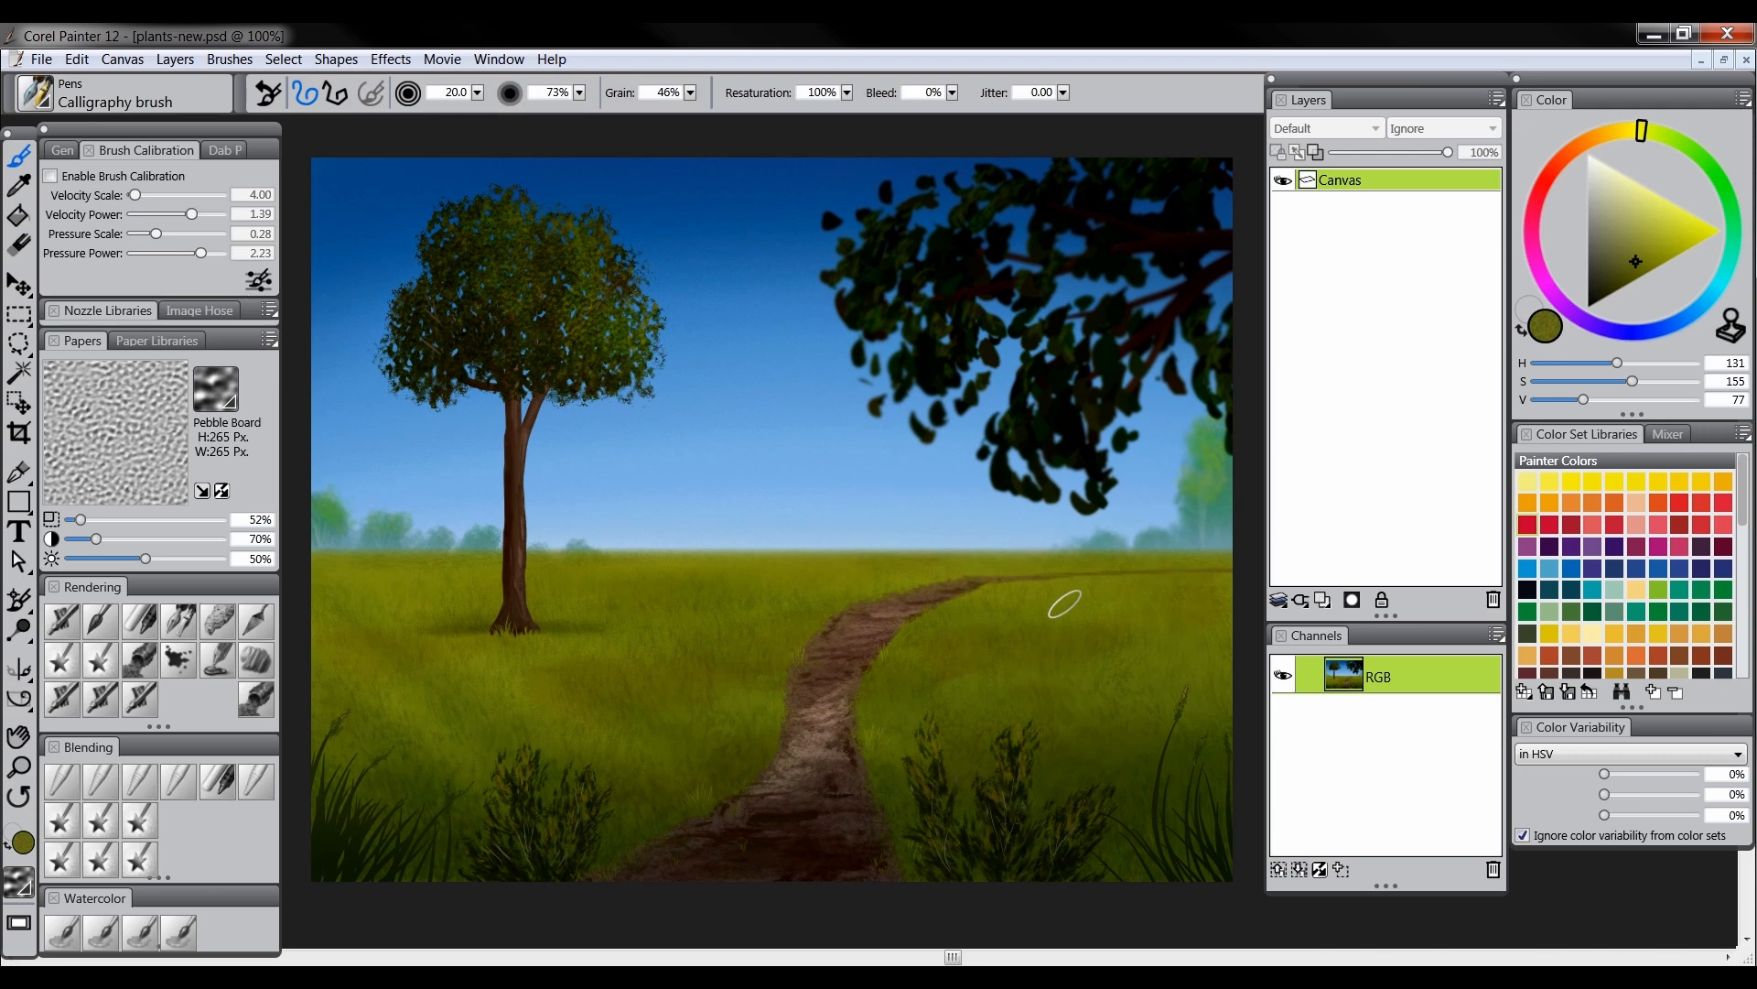
pyautogui.press('space')
pyautogui.moveTo(1049, 630); pyautogui.dragTo(1059, 633)
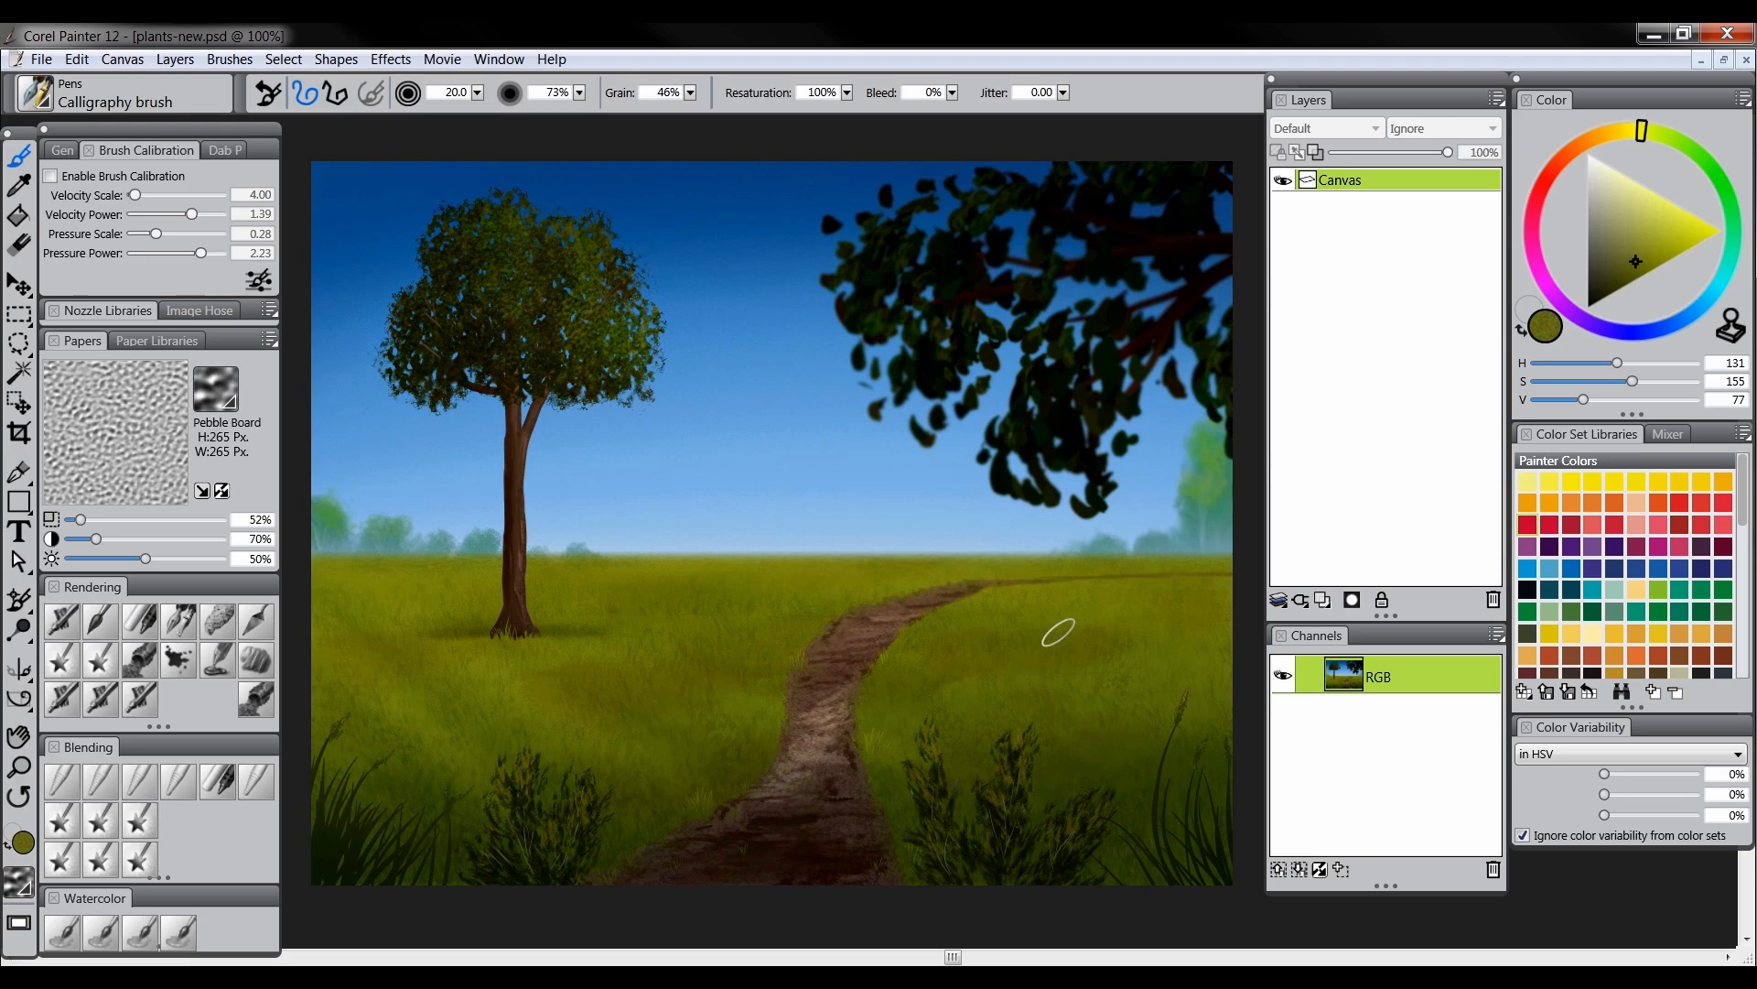